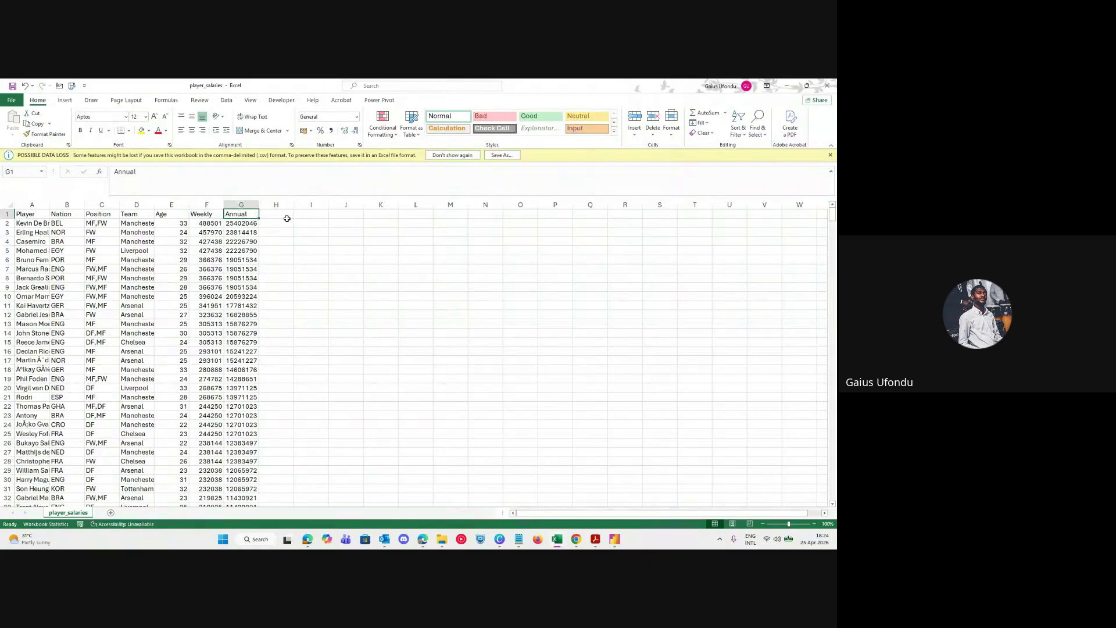
# Add a First Name column header in H1, beside the Annual column.
pyautogui.click(281, 215)
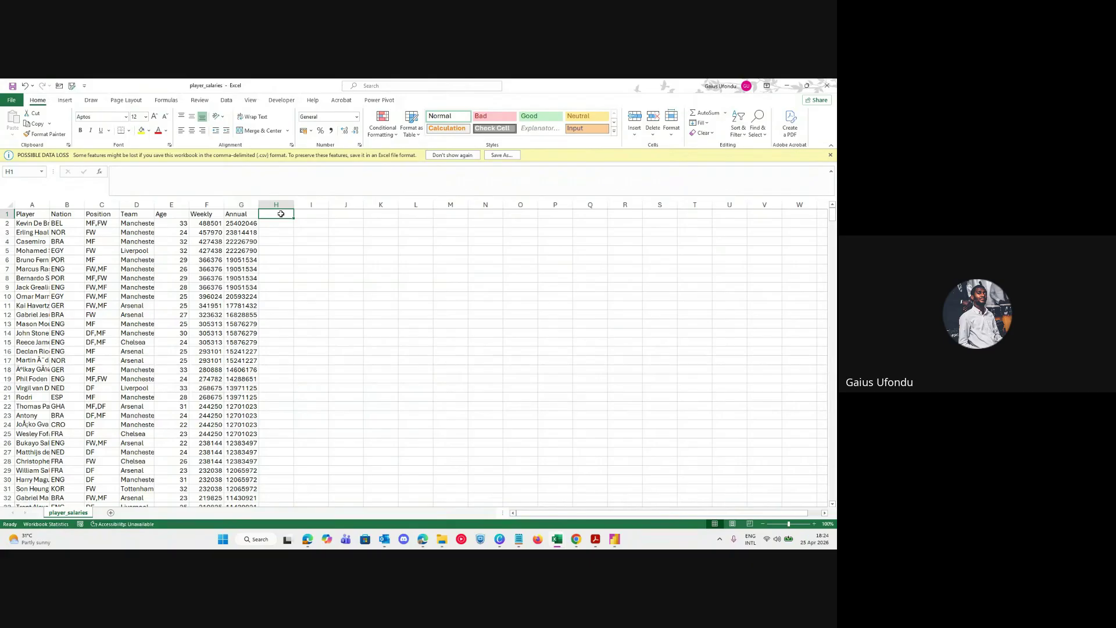
pyautogui.write('F')
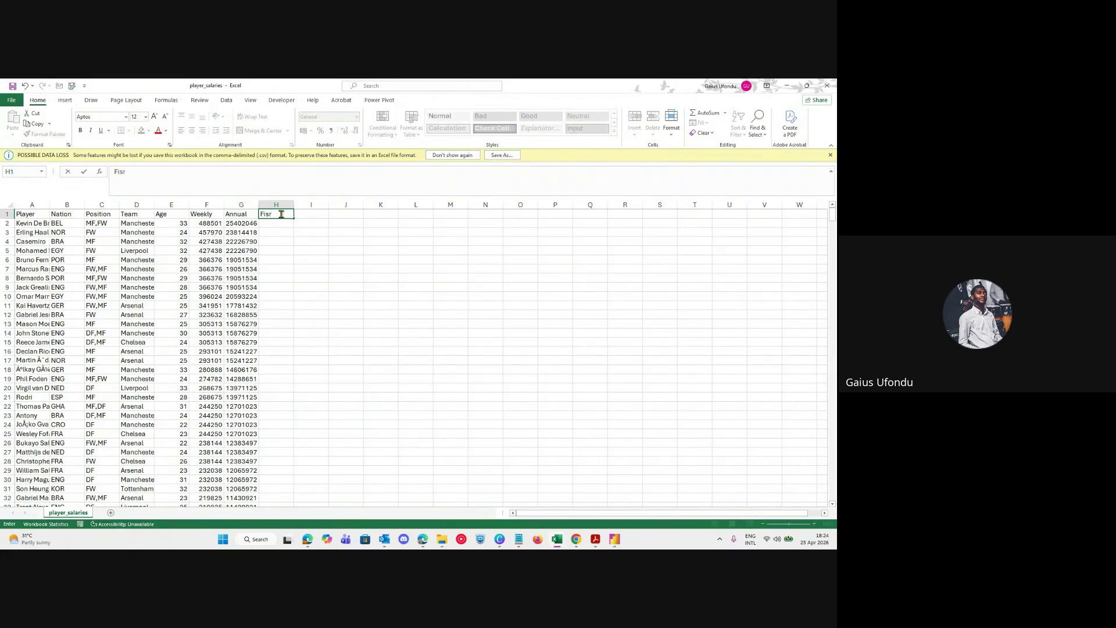
pyautogui.write('irst NAme')
pyautogui.press('Return')
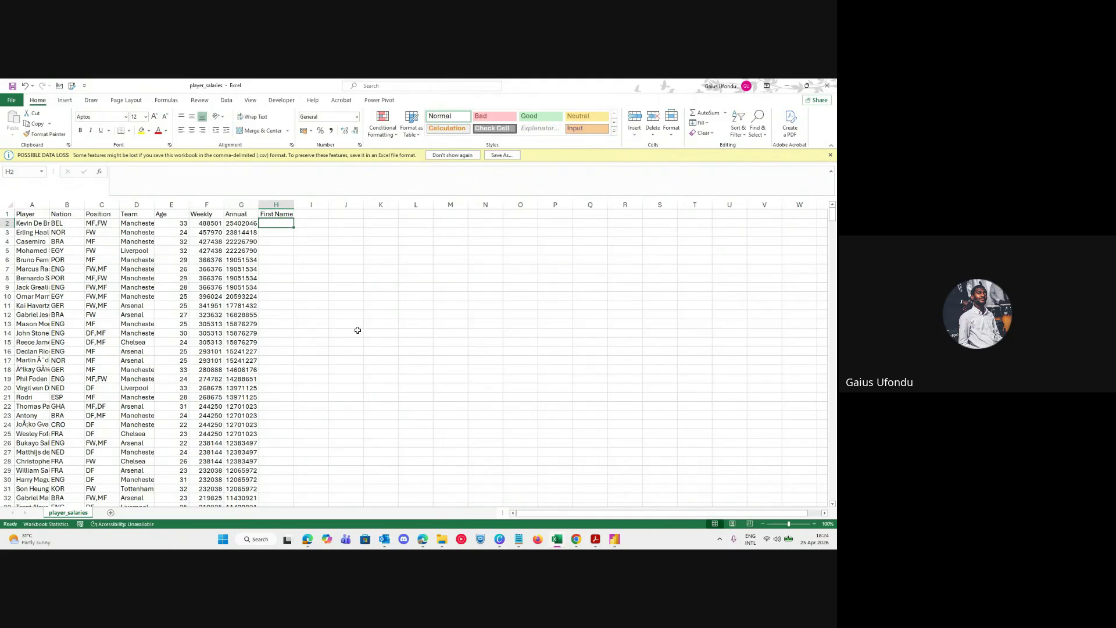
pyautogui.write('=')
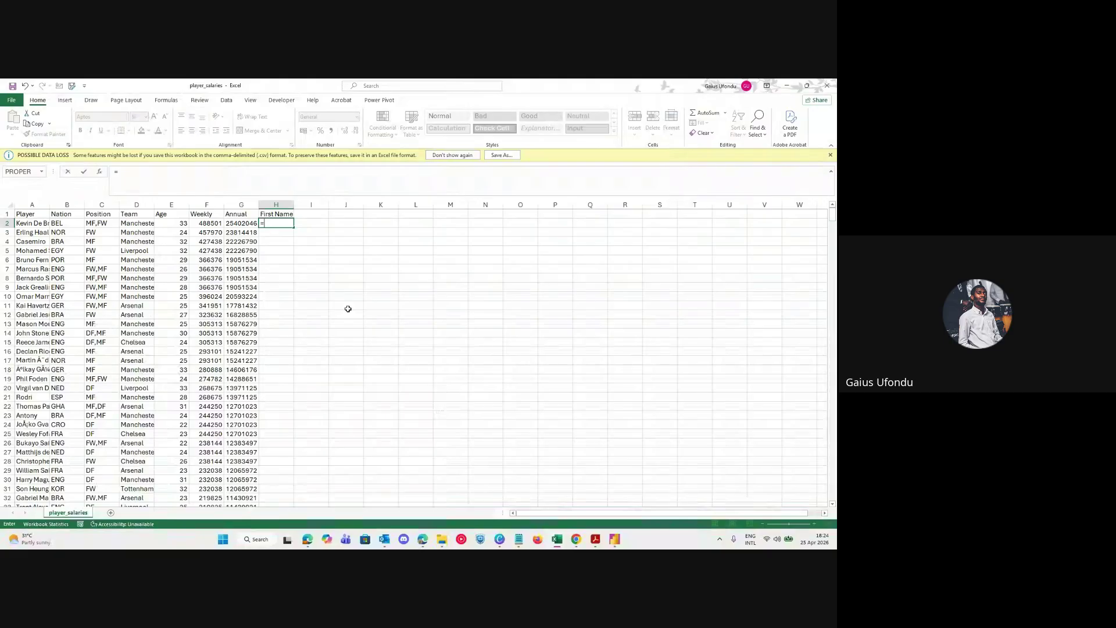
pyautogui.click(276, 204)
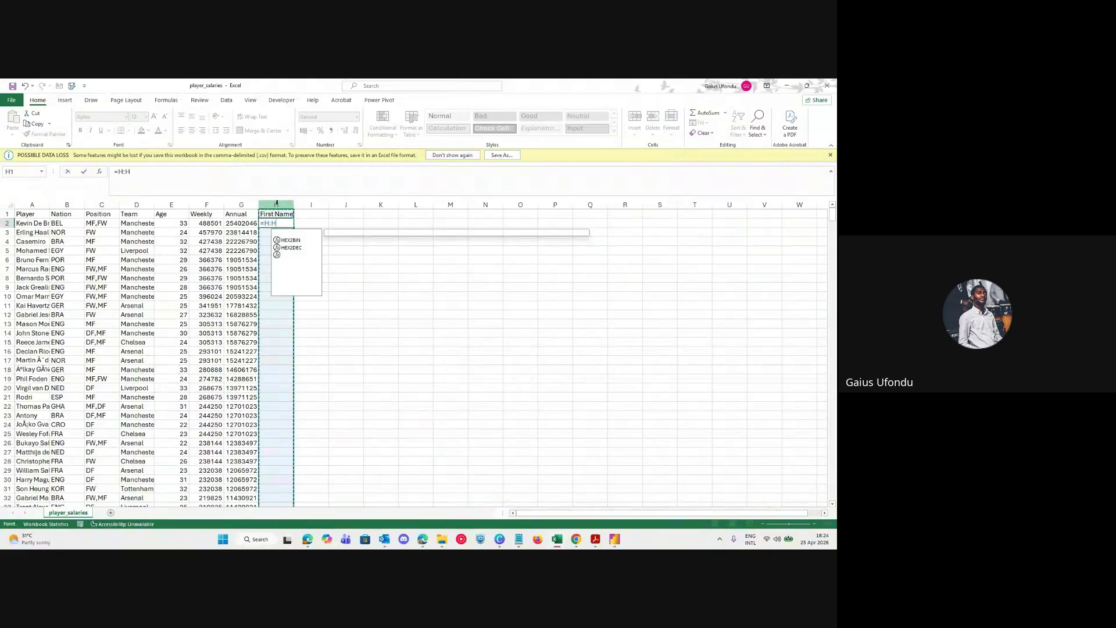
pyautogui.press('BackSpace')
pyautogui.press('BackSpace')
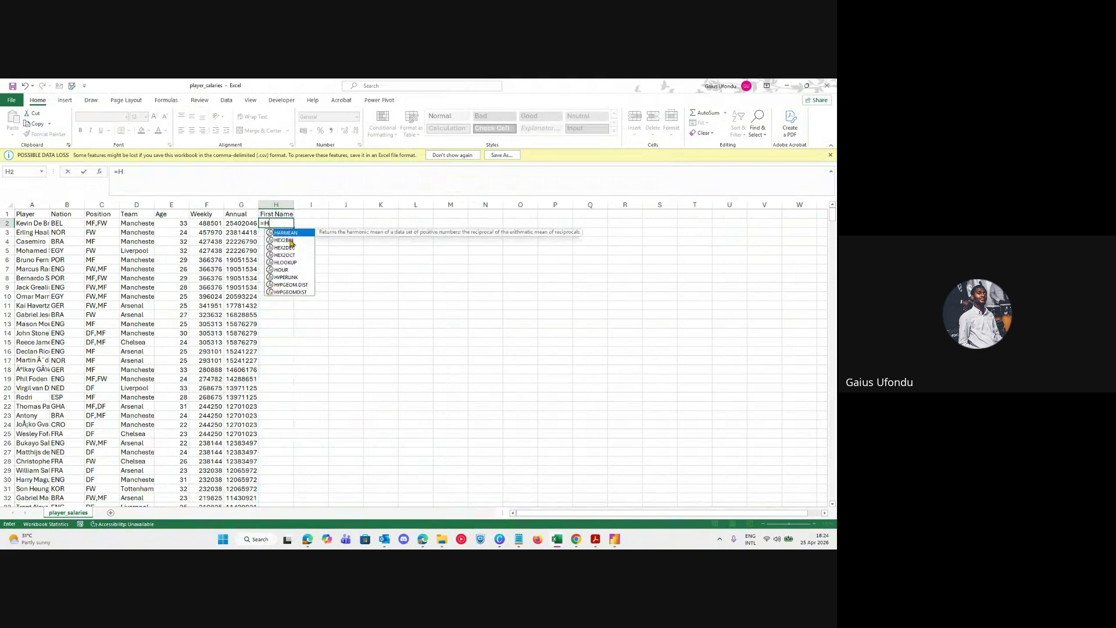
pyautogui.press('BackSpace')
pyautogui.press('BackSpace')
# Fill in the first names of the first four players from H2 down, starting with Kevin, Erling and Casemiro.
pyautogui.write('Keb')
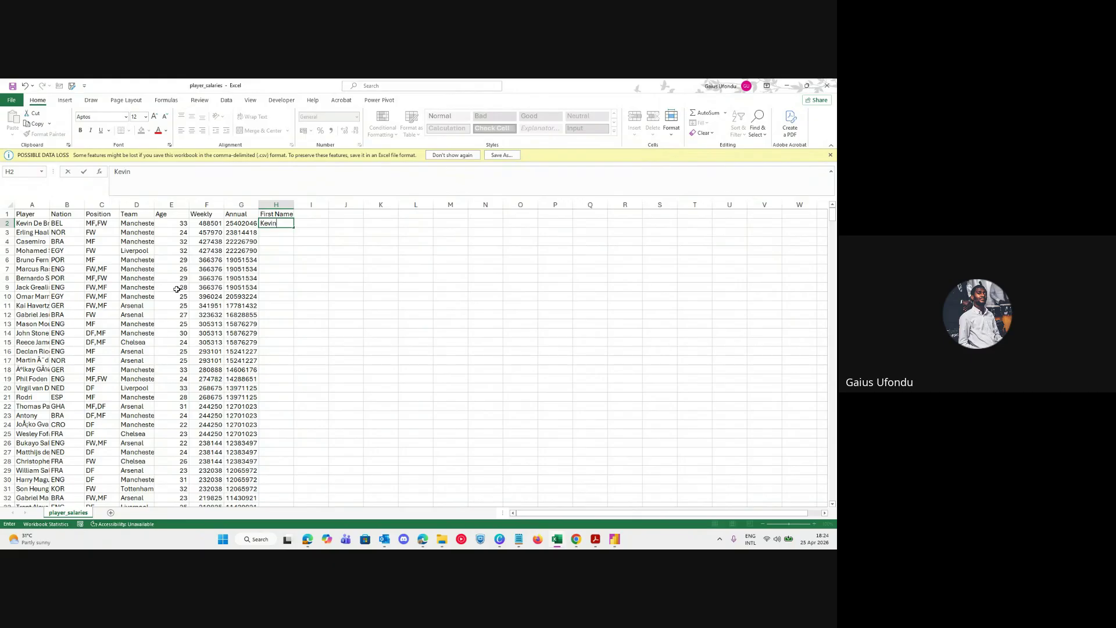
pyautogui.press('Return')
pyautogui.write('Erling')
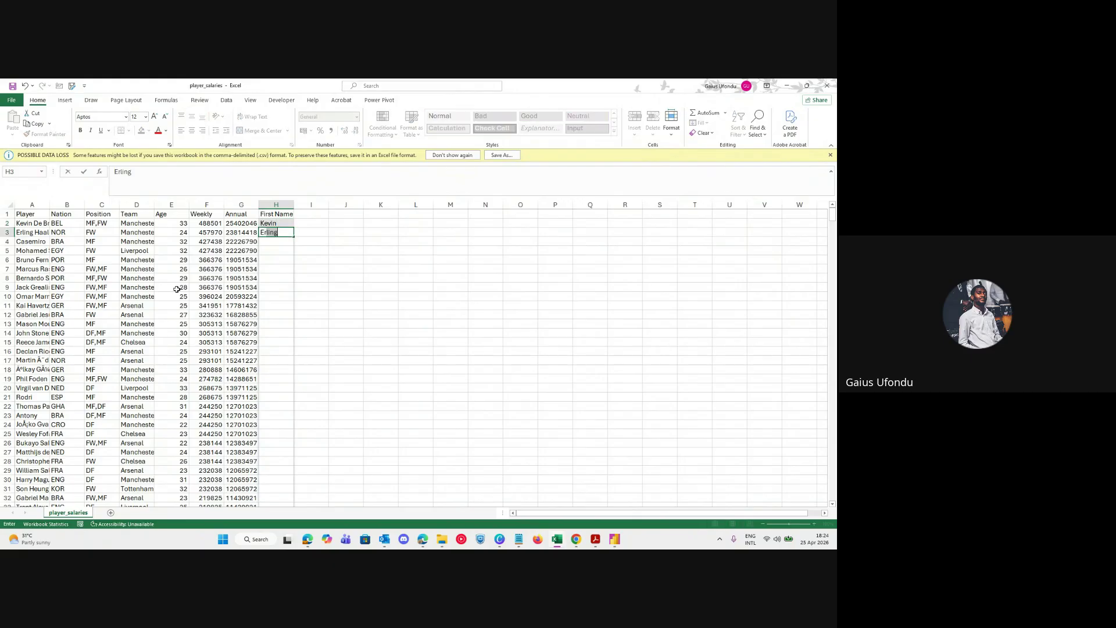
pyautogui.press('Return')
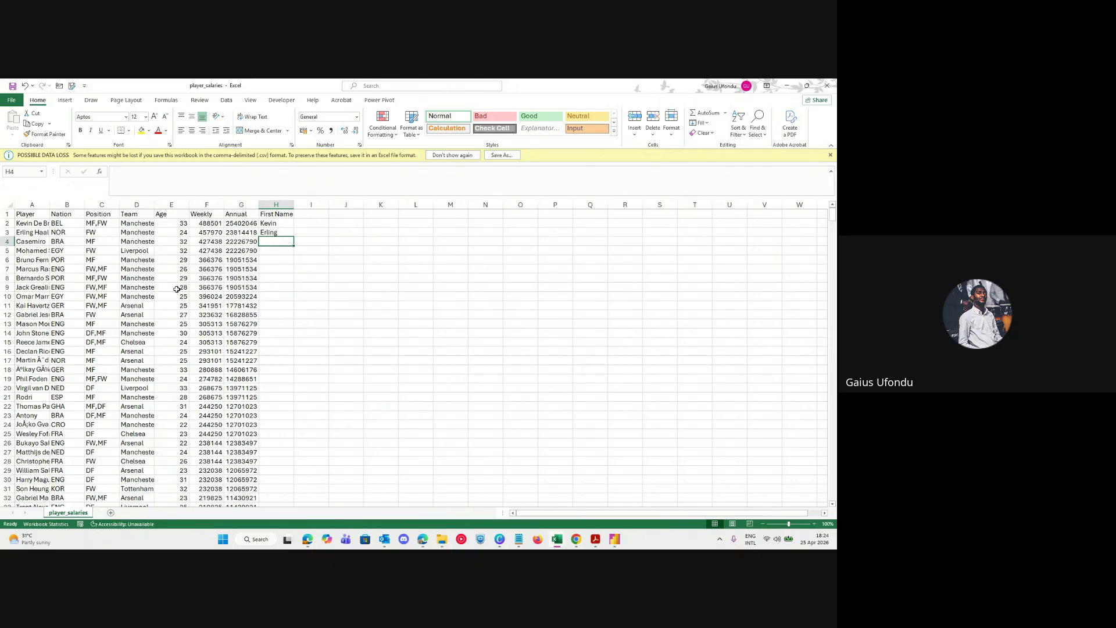
pyautogui.press('Up')
pyautogui.click(267, 242)
pyautogui.write('Ca')
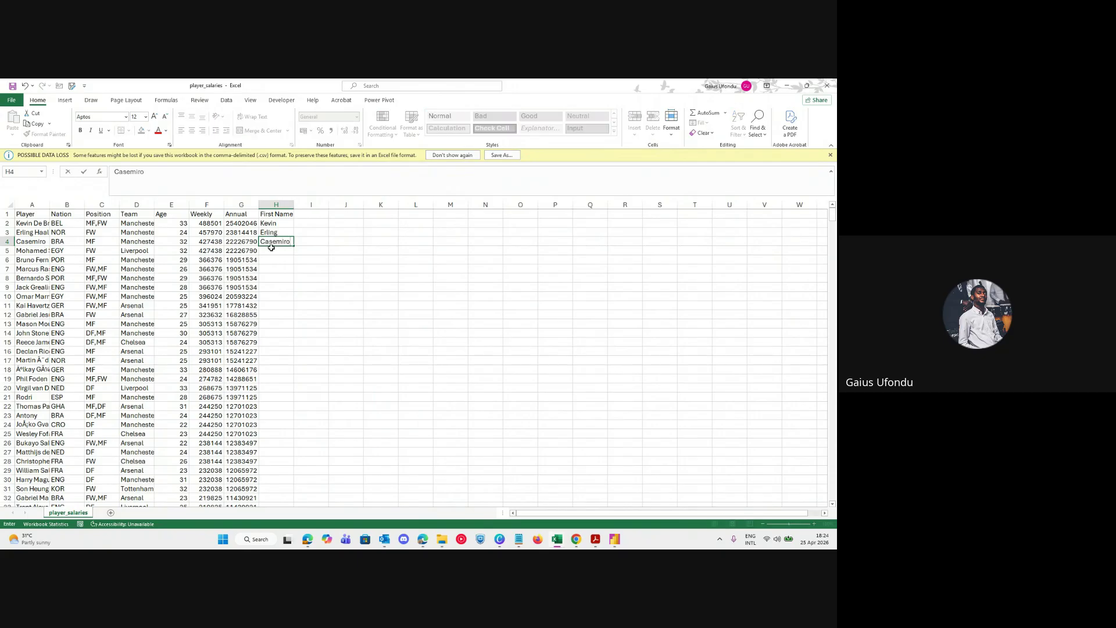
pyautogui.write('semiro')
pyautogui.press('Return')
pyautogui.write('Mpoham')
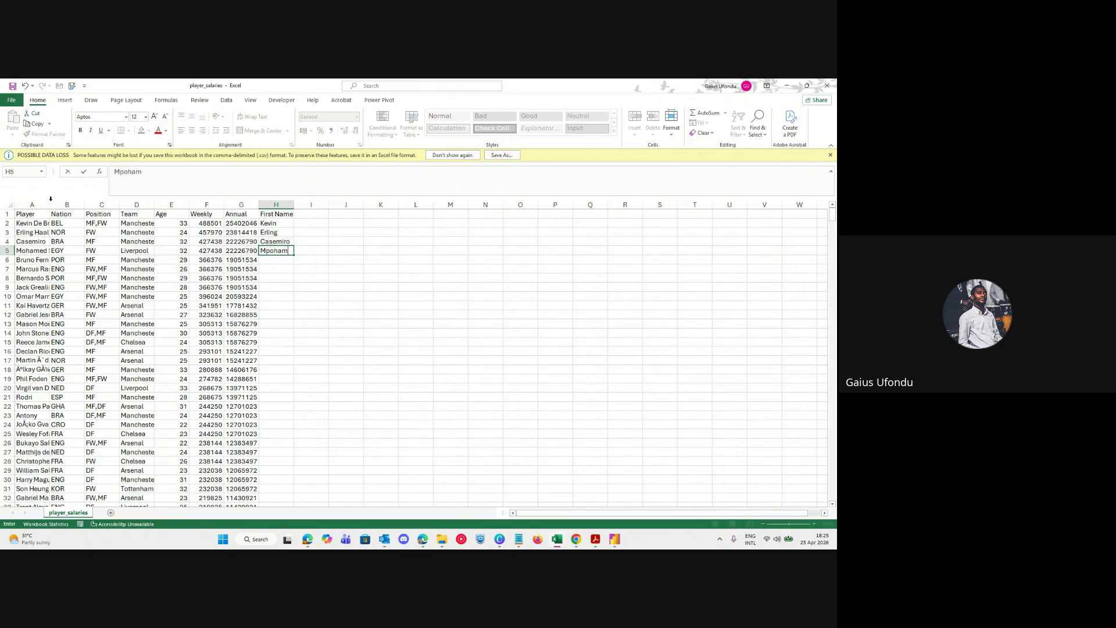
# Autofit the width of all columns in the sheet to their contents.
pyautogui.click(46, 234)
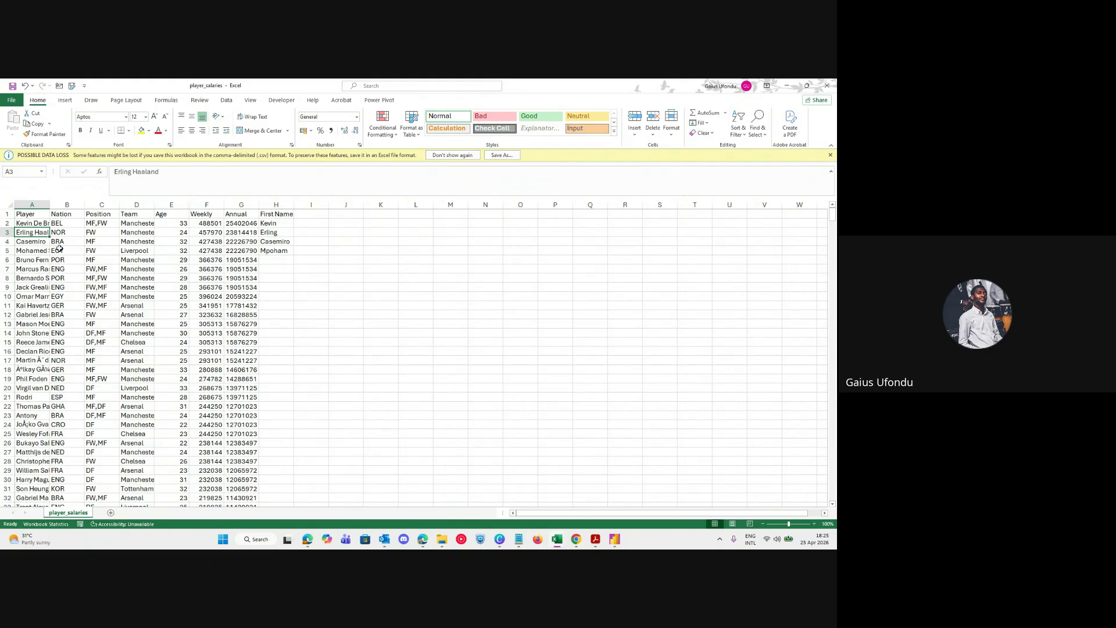
pyautogui.hotkey('ctrl', 'a')
pyautogui.click(11, 204)
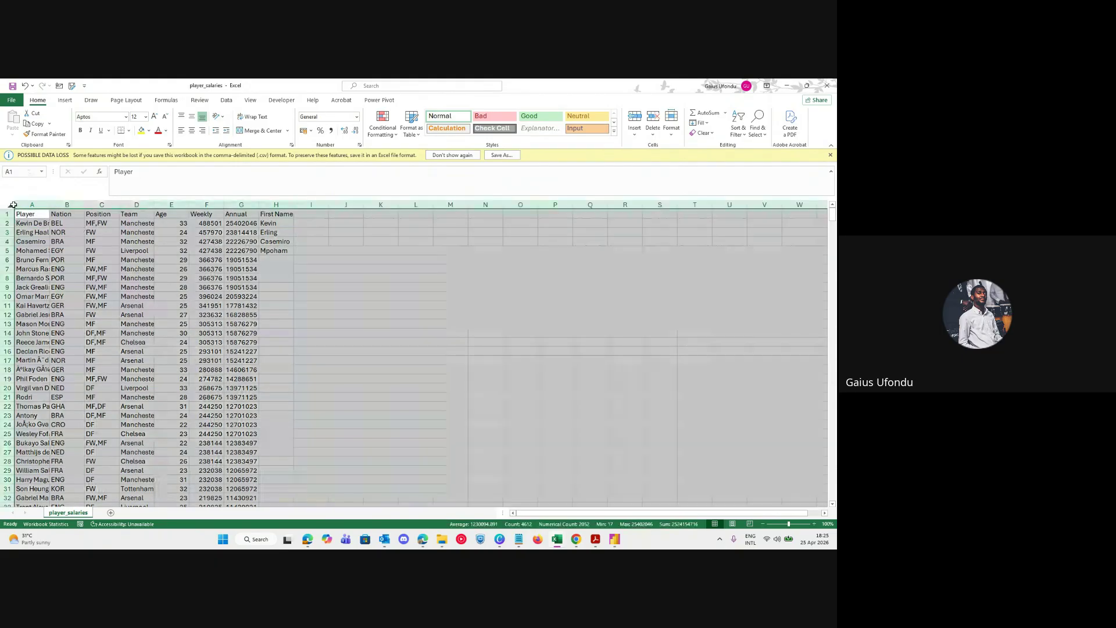
pyautogui.doubleClick(50, 205)
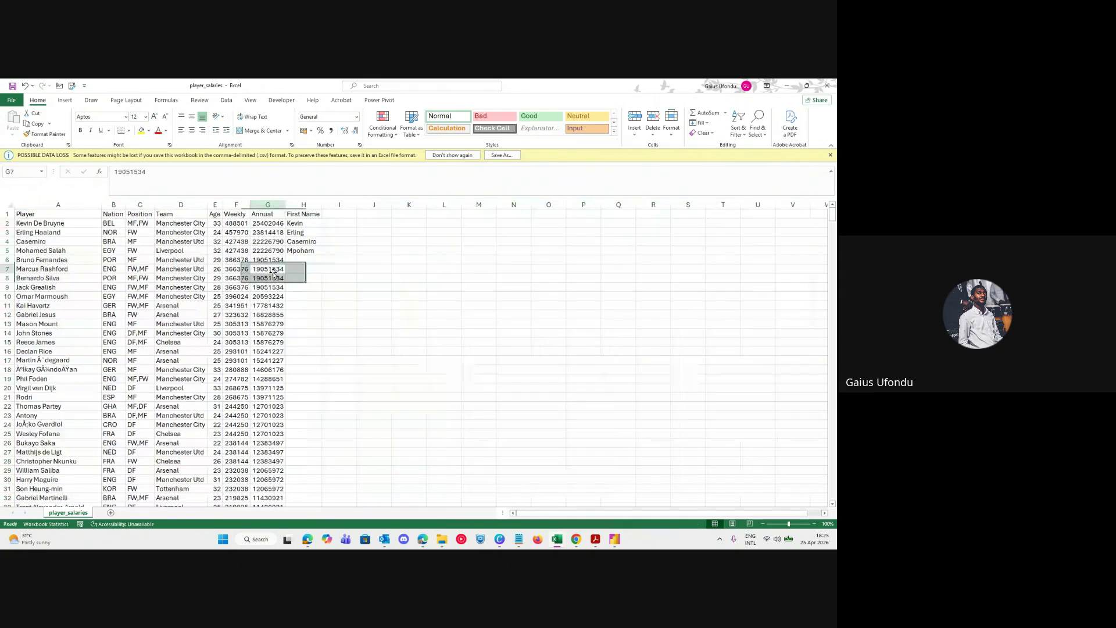
# Correct the first name in H5 to Mohammed.
pyautogui.click(303, 251)
pyautogui.write('Mohammed')
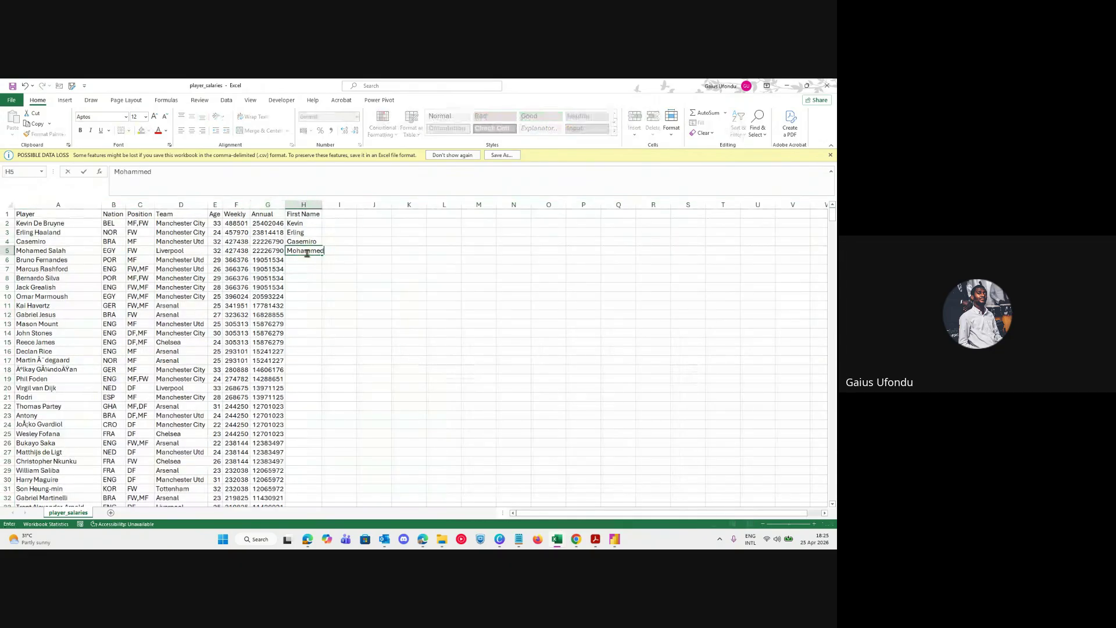
pyautogui.press('Return')
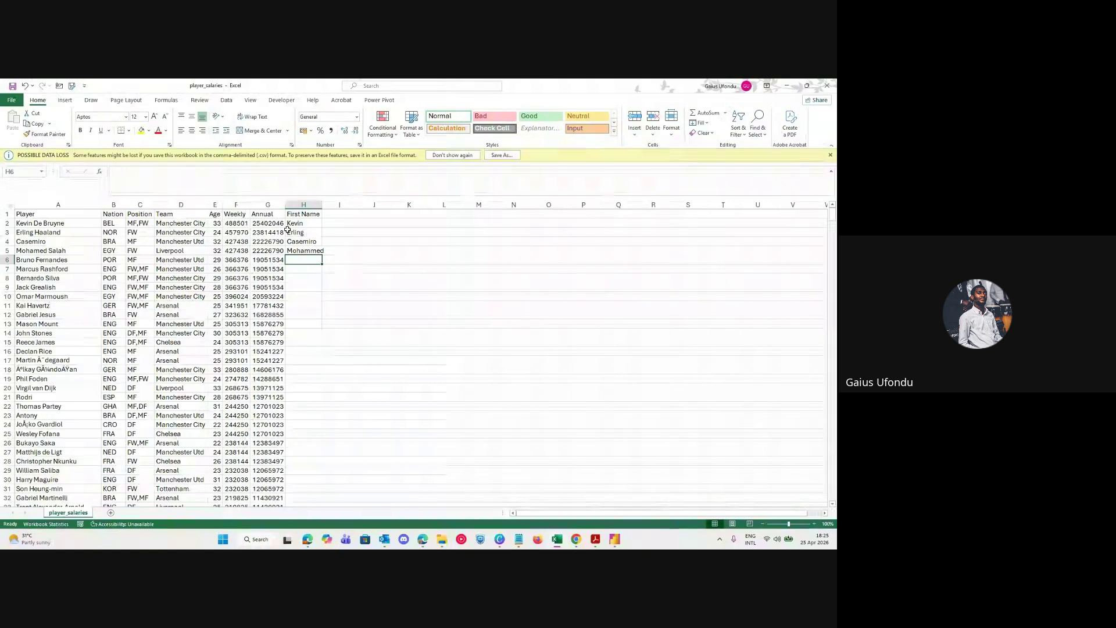
# Try to Flash Fill the First Name column from the example names selected in H2:H5.
pyautogui.moveTo(298, 224); pyautogui.dragTo(310, 250)
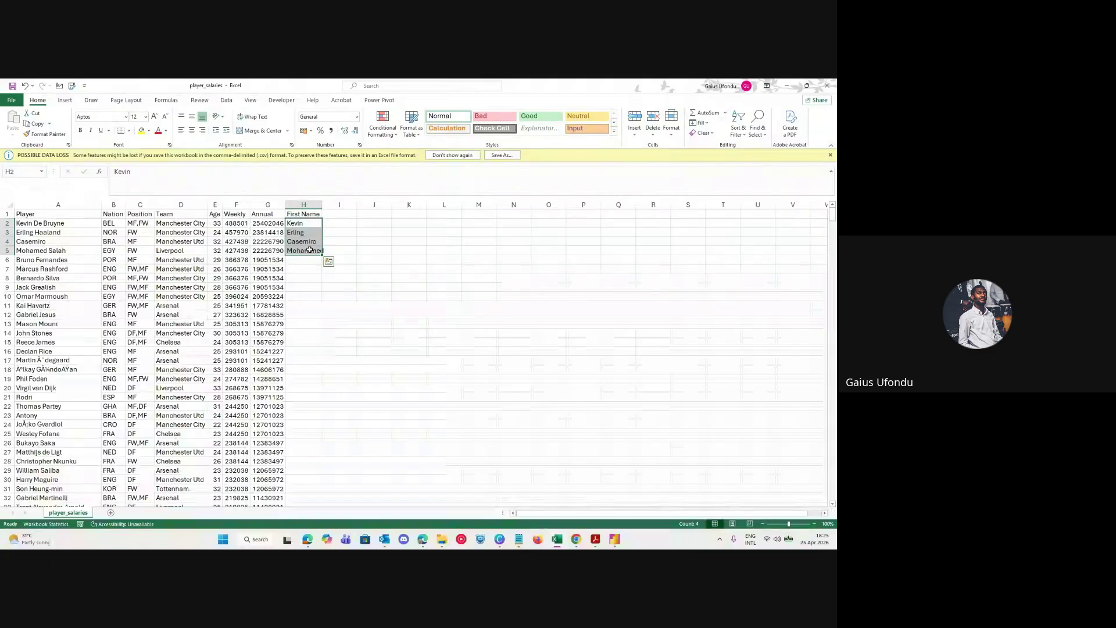
pyautogui.hotkey('ctrl', 'e')
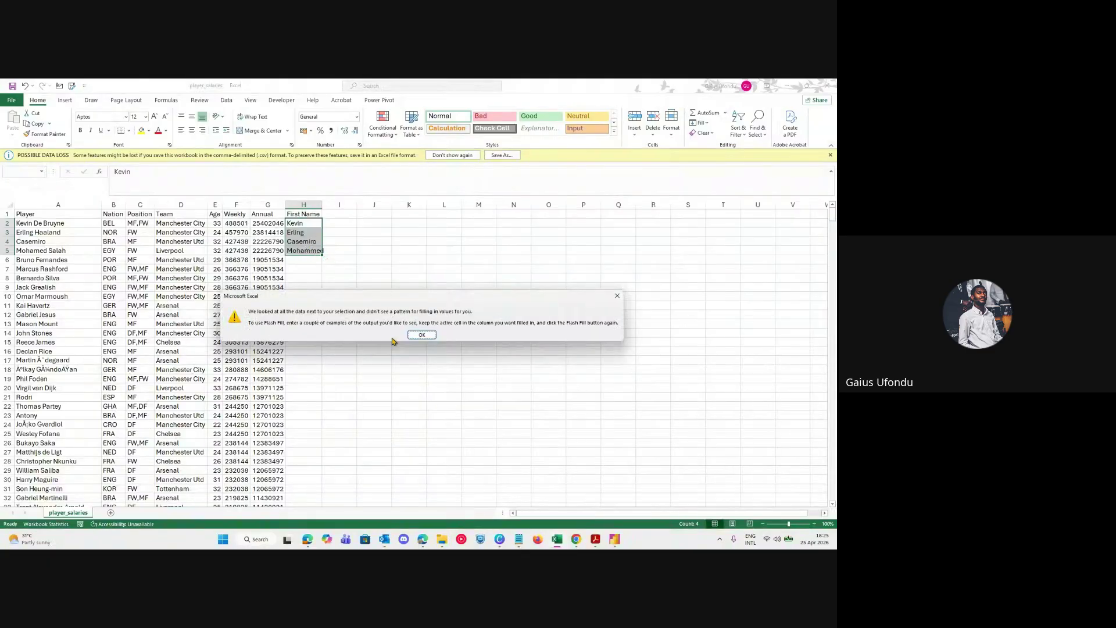
pyautogui.click(422, 335)
pyautogui.click(173, 251)
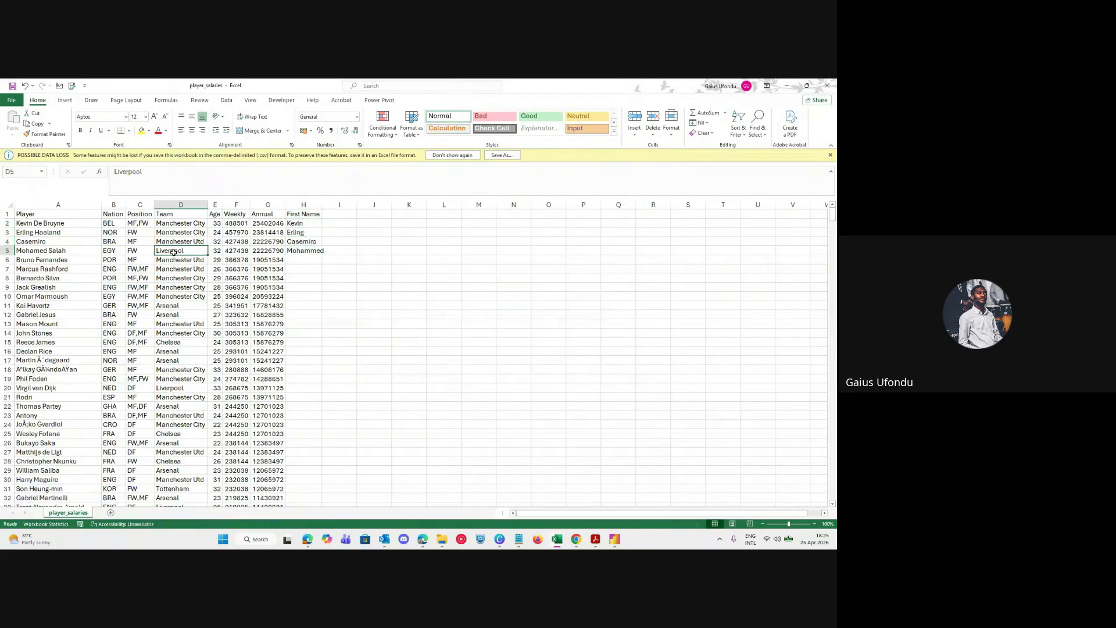
pyautogui.hotkey('ctrl', 'a')
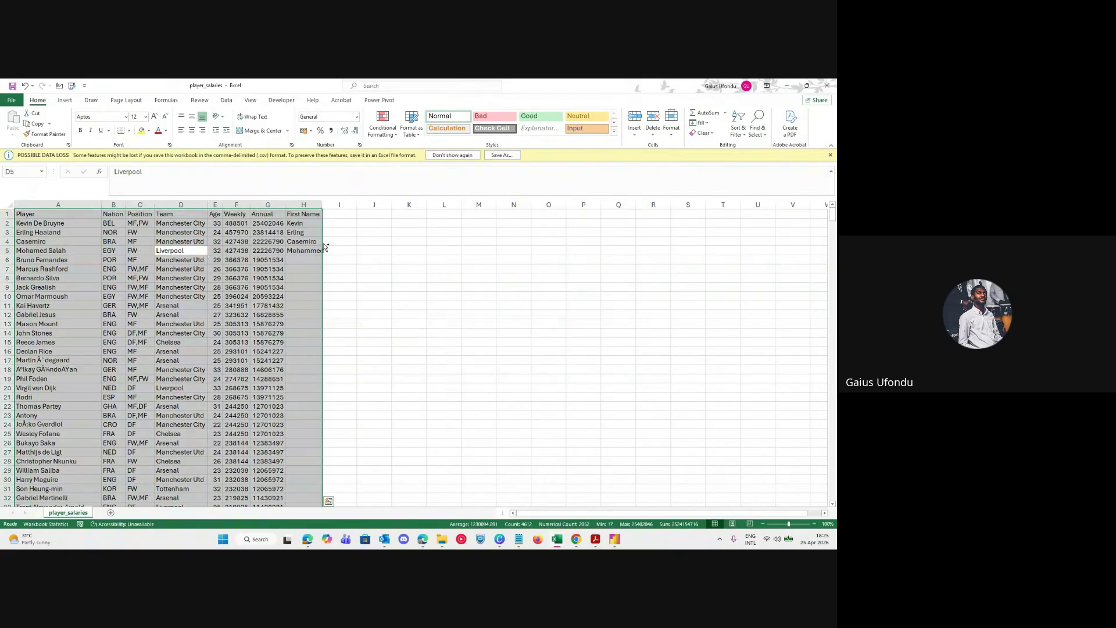
pyautogui.moveTo(275, 251)
pyautogui.mouseDown()
pyautogui.moveTo(247, 276)
pyautogui.moveTo(278, 259)
pyautogui.mouseUp()
pyautogui.click(302, 250)
# Extend the four example names in H2:H5 down the First Name column and apply the Flash Fill option to the filled range.
pyautogui.moveTo(302, 224); pyautogui.dragTo(317, 251)
pyautogui.click(313, 250)
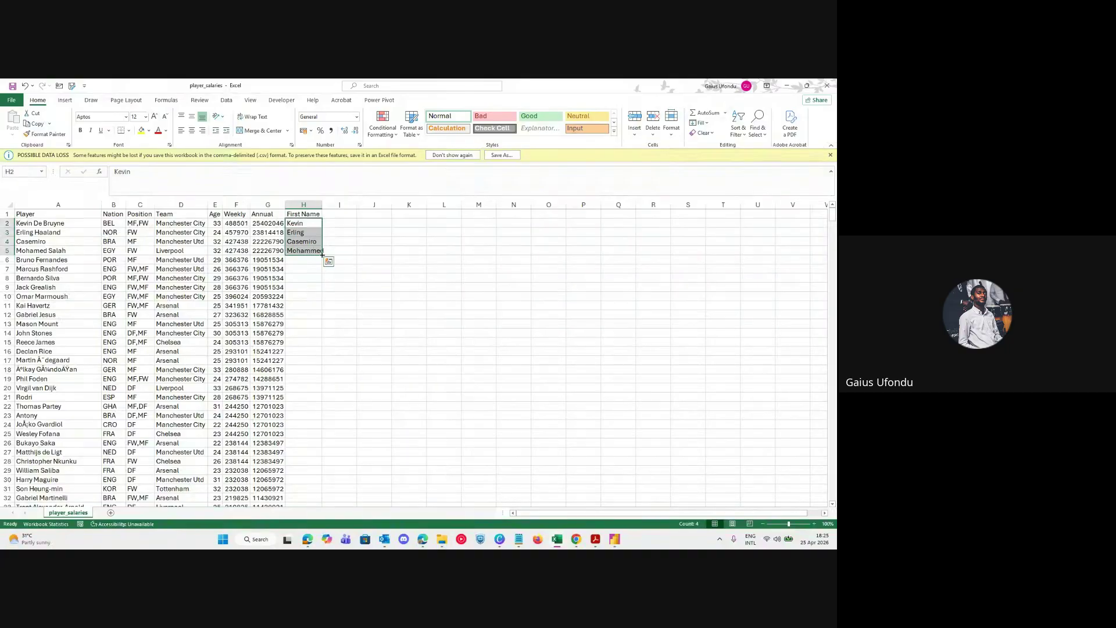
pyautogui.doubleClick(322, 254)
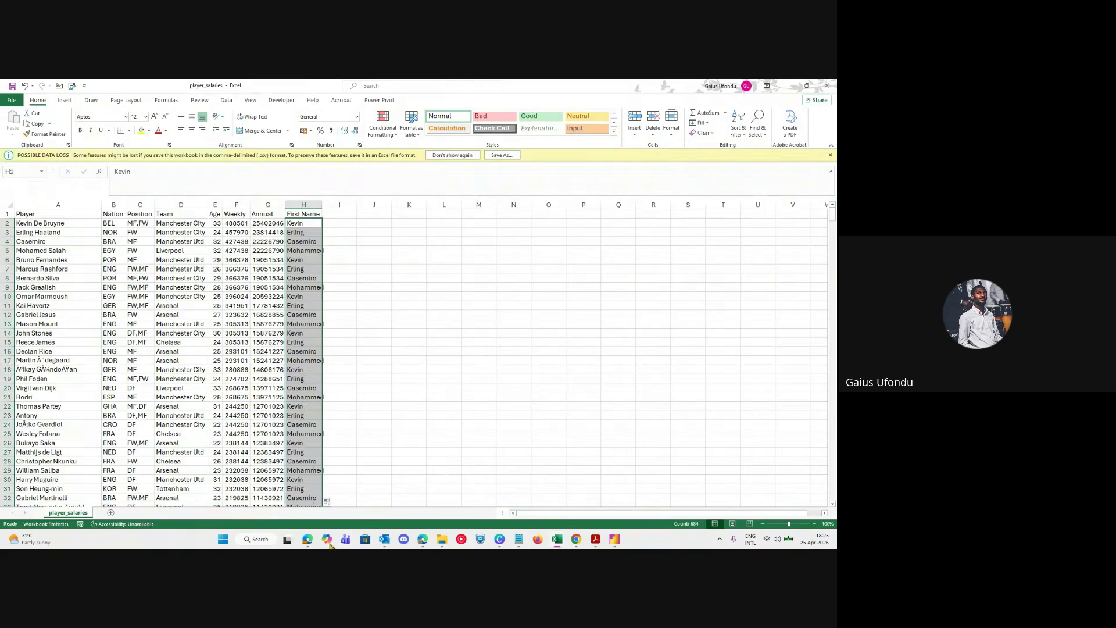
pyautogui.click(328, 490)
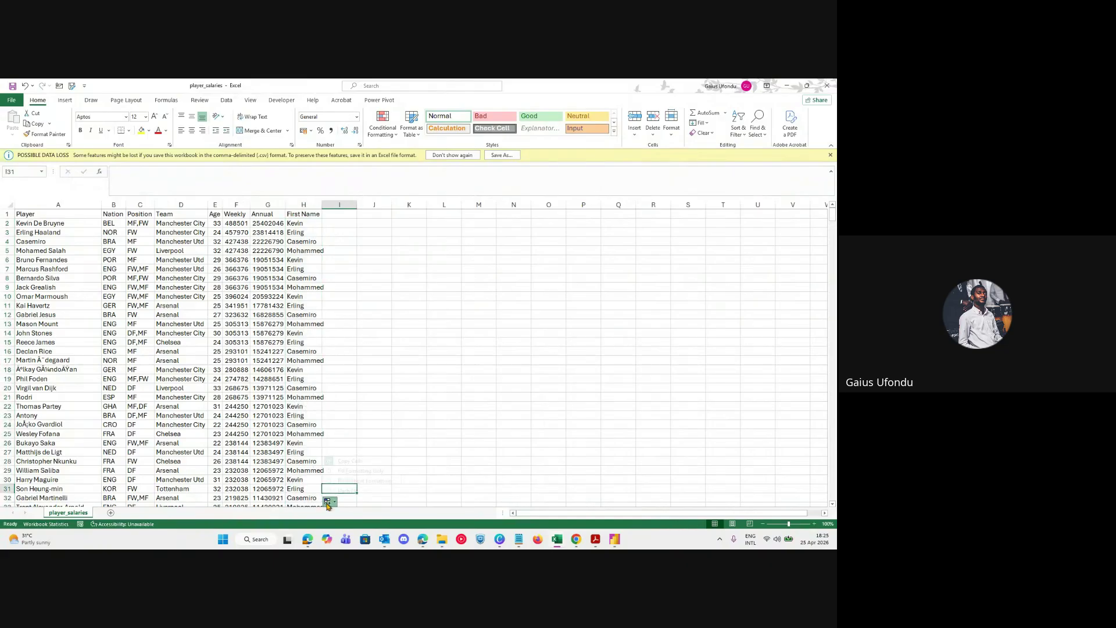
pyautogui.click(329, 501)
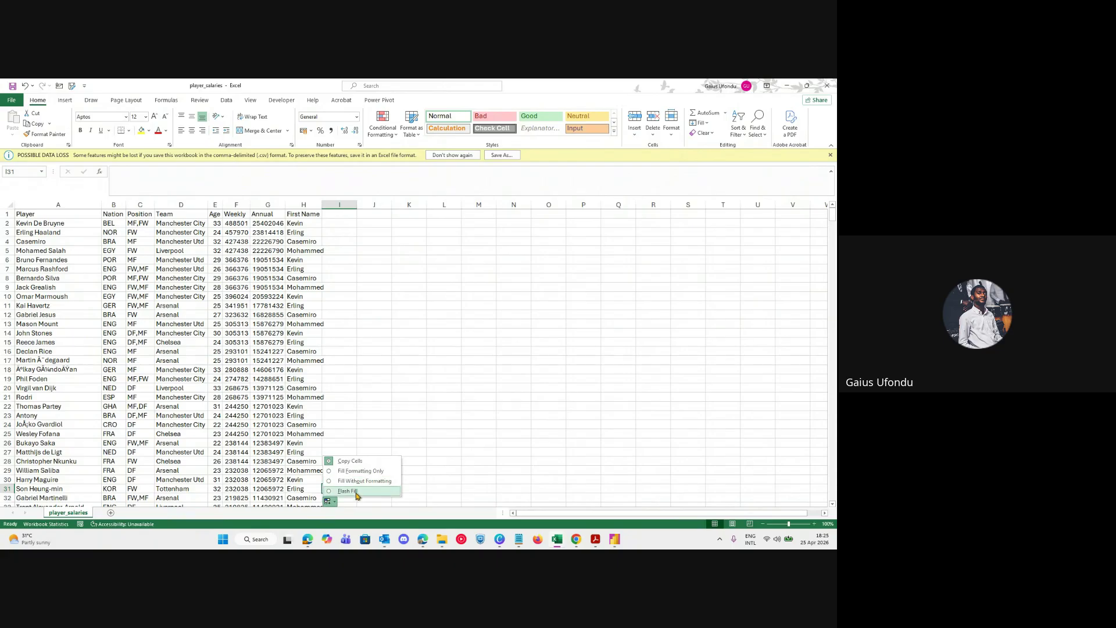
pyautogui.click(348, 491)
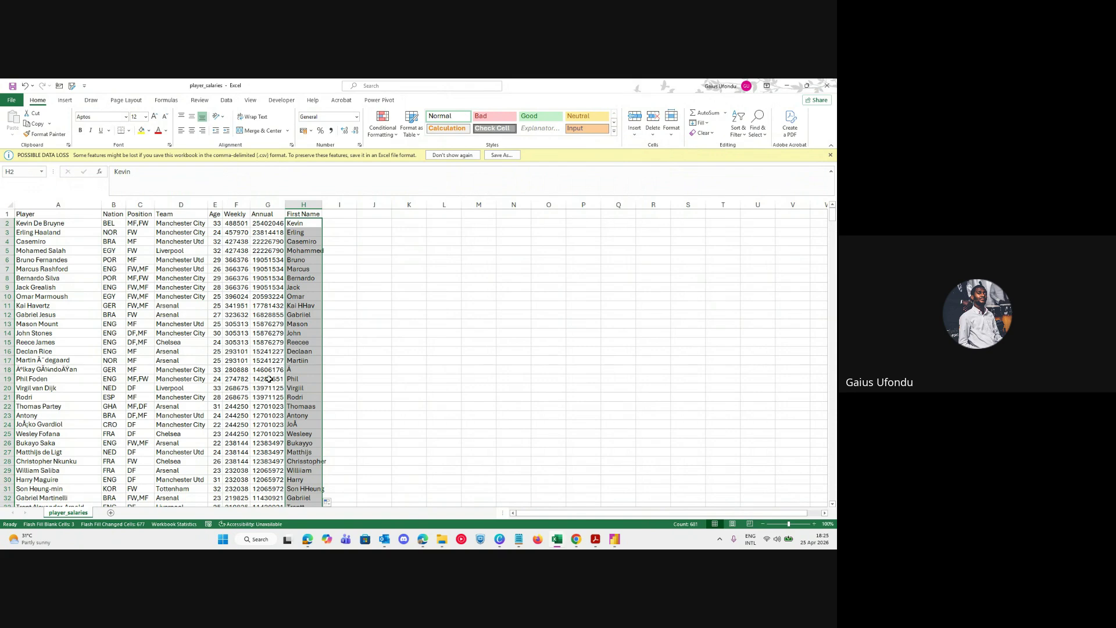
pyautogui.scroll(-8, 303, 430)
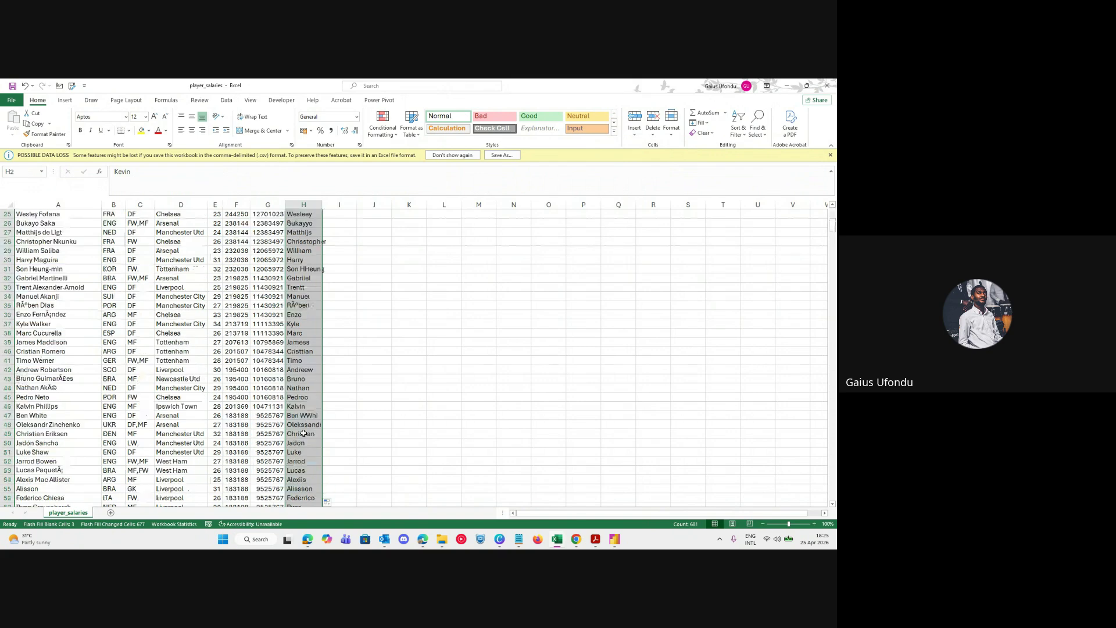
pyautogui.scroll(8, 303, 407)
pyautogui.click(310, 333)
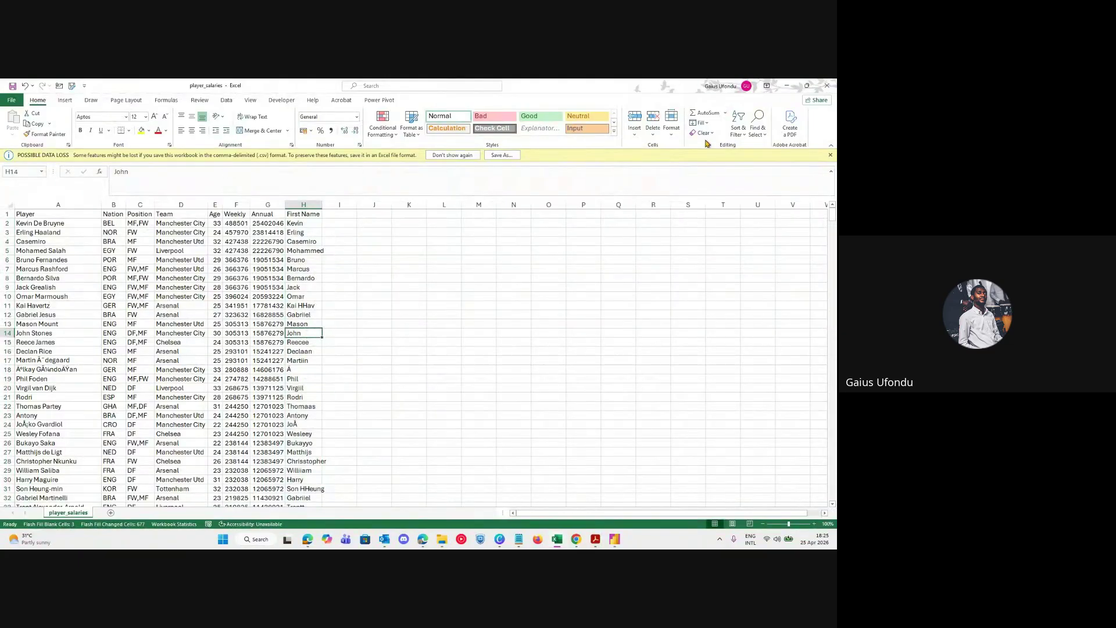
# Switch to the Power Query Editor and examine the Source step's full formula for player_salaries, including its file path and Columns argument.
pyautogui.hotkey('alt', 'Tab')
pyautogui.hotkey('alt', 'Tab')
pyautogui.hotkey('alt', 'Tab')
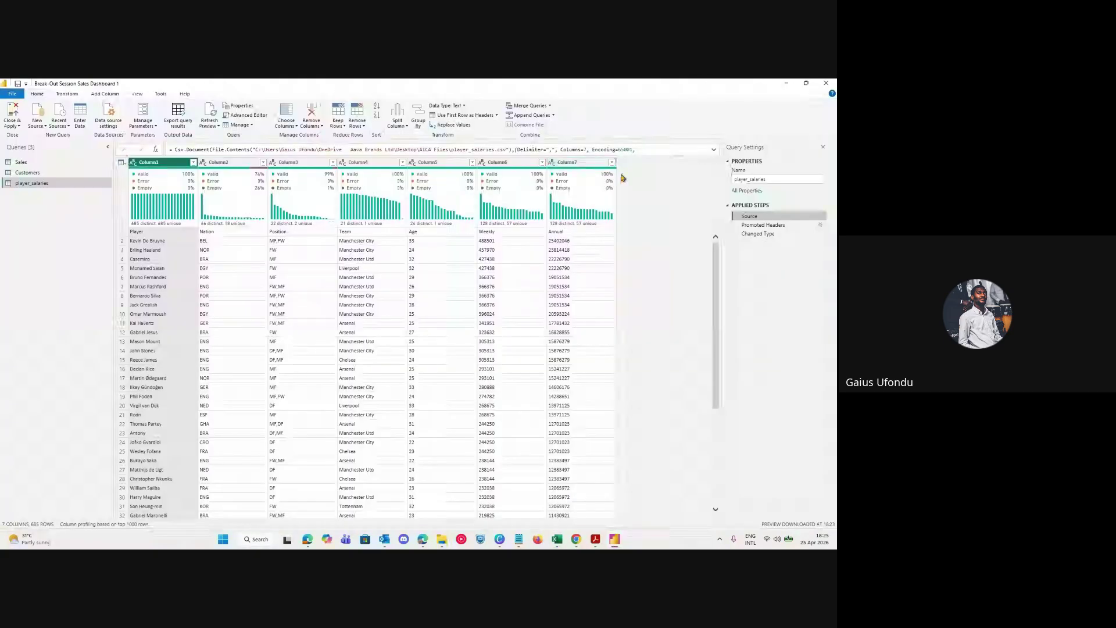
pyautogui.click(760, 234)
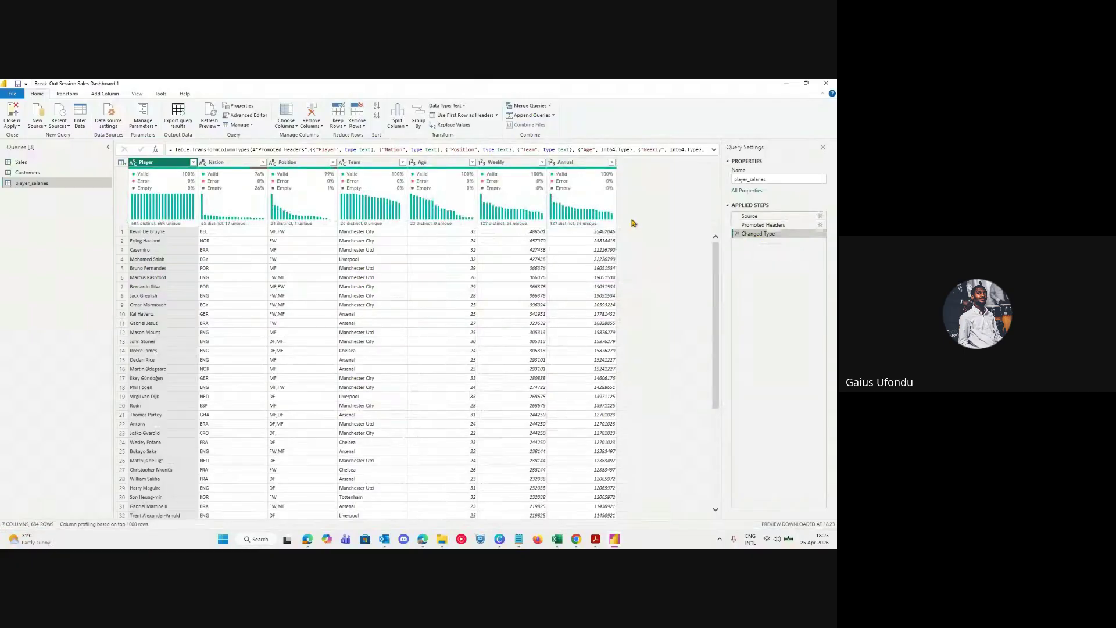
pyautogui.click(762, 216)
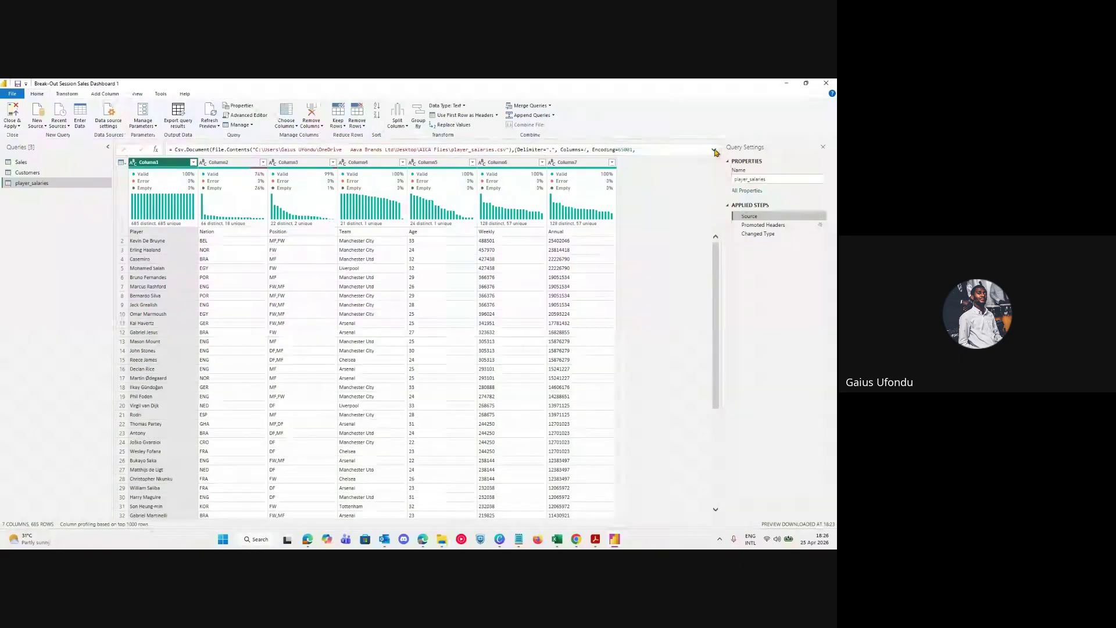
pyautogui.click(714, 151)
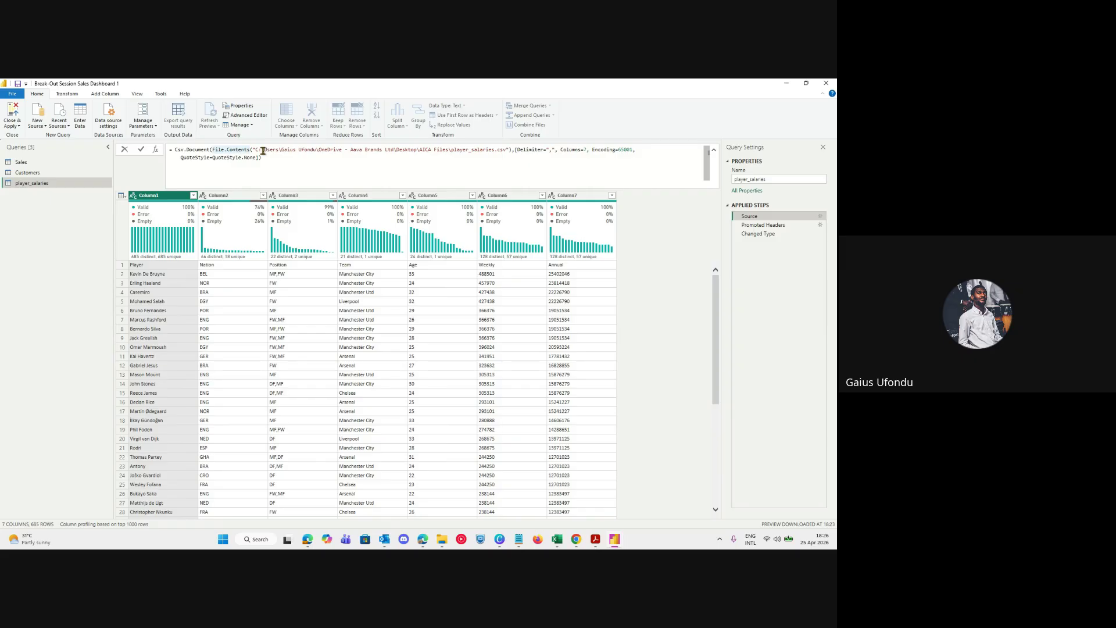
pyautogui.moveTo(253, 149); pyautogui.dragTo(511, 150)
pyautogui.click(492, 156)
pyautogui.click(586, 153)
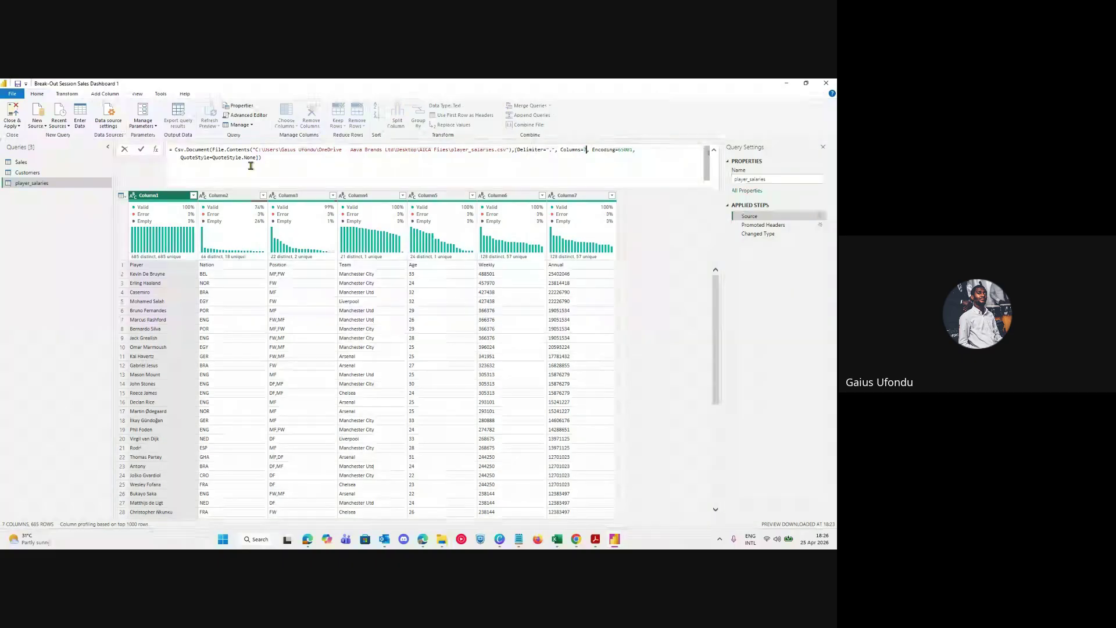
# Refresh the preview of the player_salaries query at its Changed Type step.
pyautogui.click(756, 233)
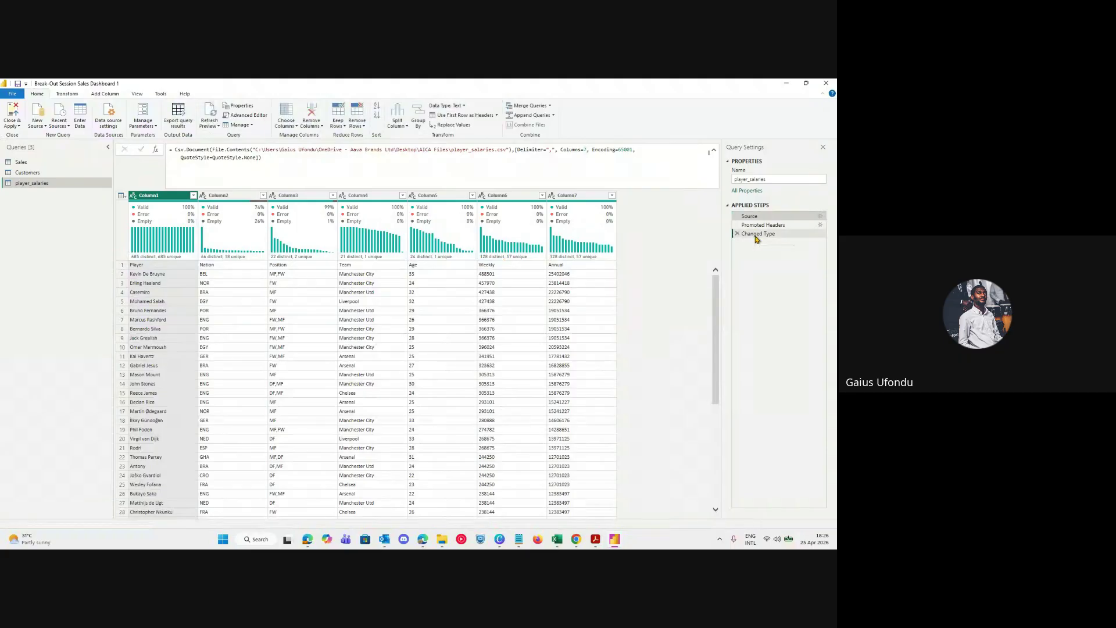
pyautogui.click(209, 128)
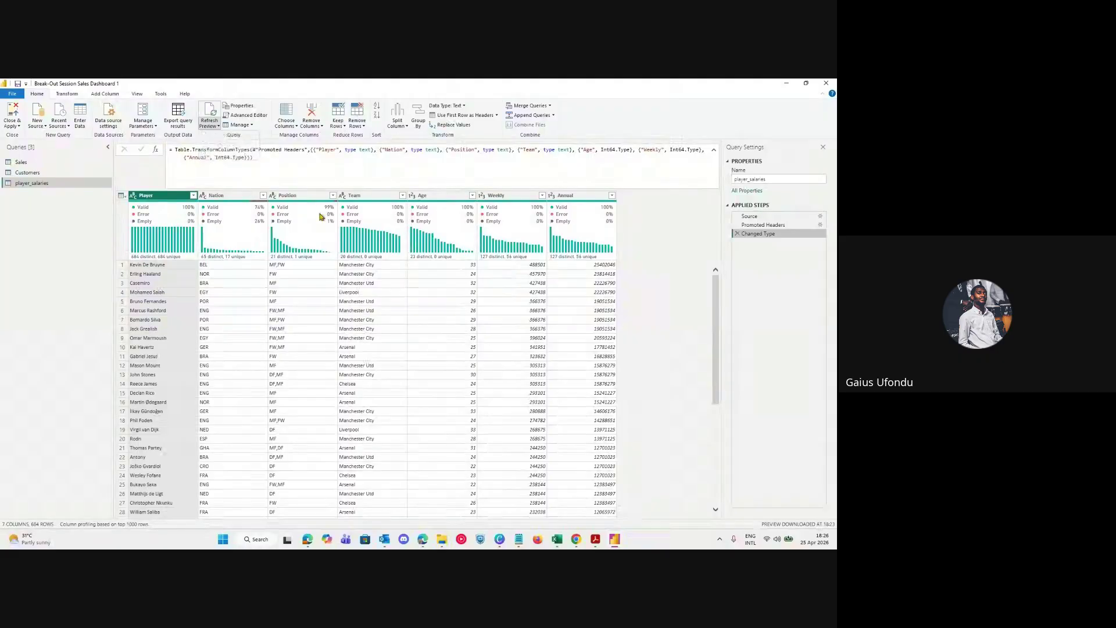
pyautogui.moveTo(377, 236)
pyautogui.click(211, 123)
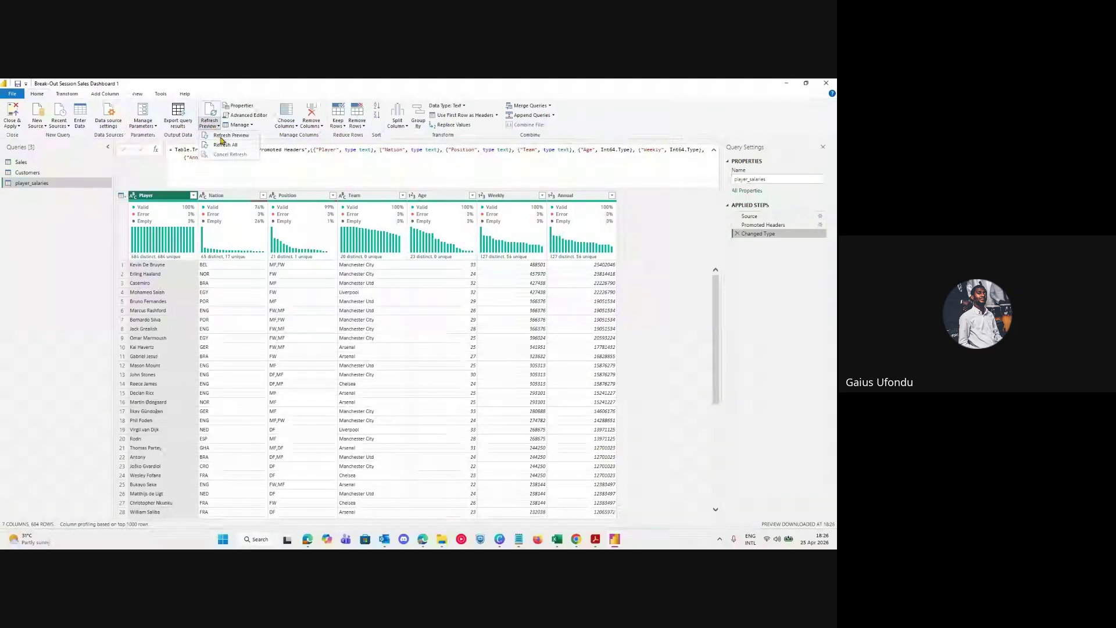
pyautogui.click(221, 136)
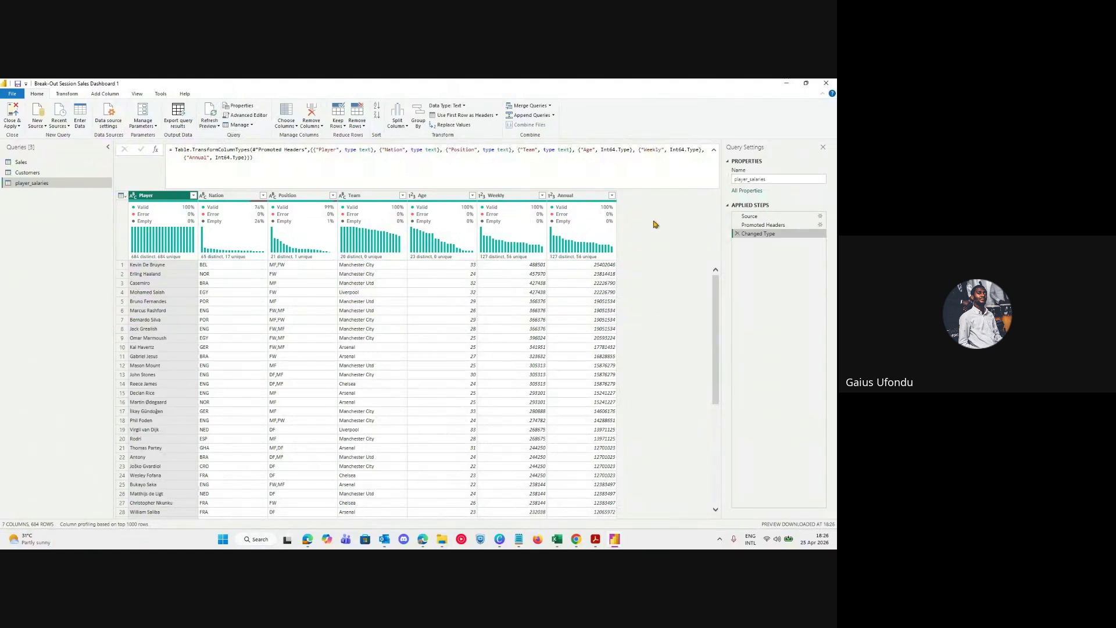
# Set the Columns argument in the Source step's Csv.Document formula to 8.
pyautogui.click(756, 217)
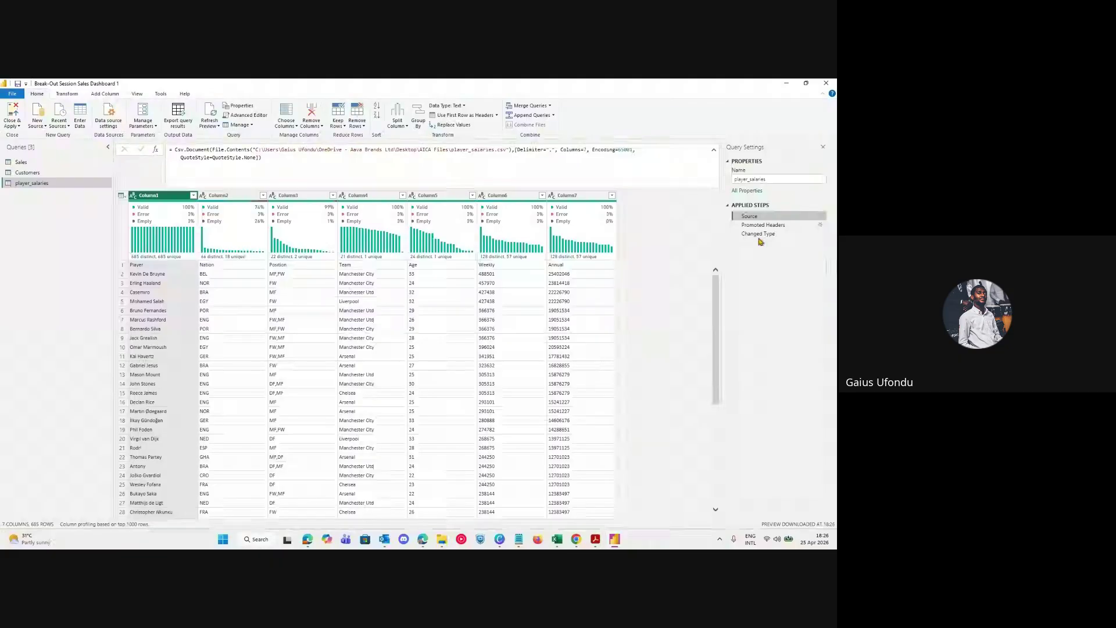
pyautogui.click(587, 150)
pyautogui.press('BackSpace')
pyautogui.write('8')
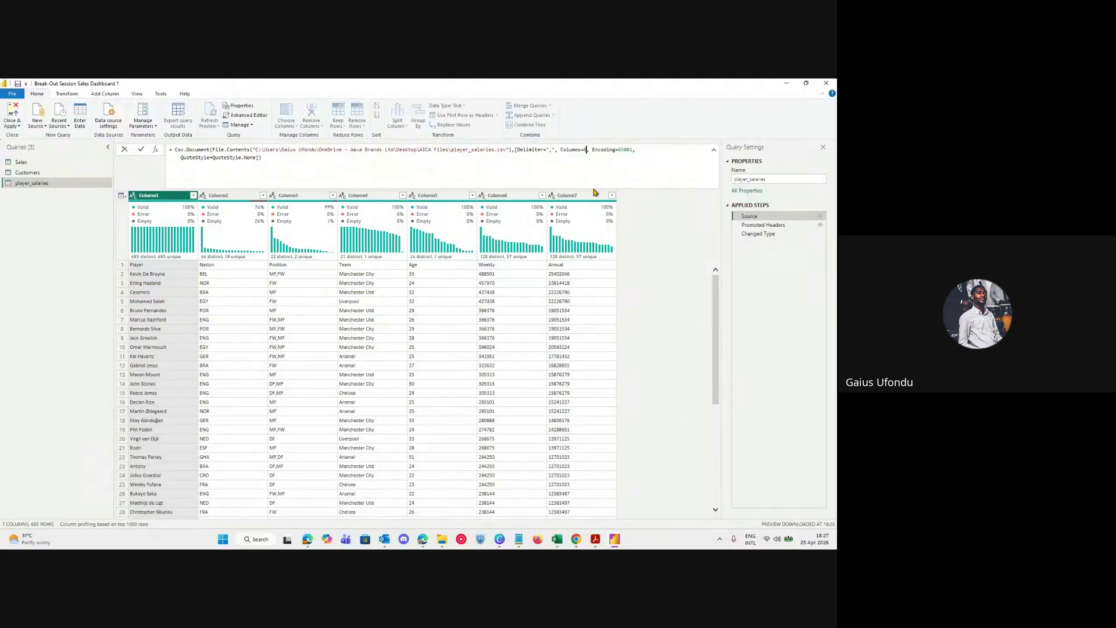
pyautogui.press('Return')
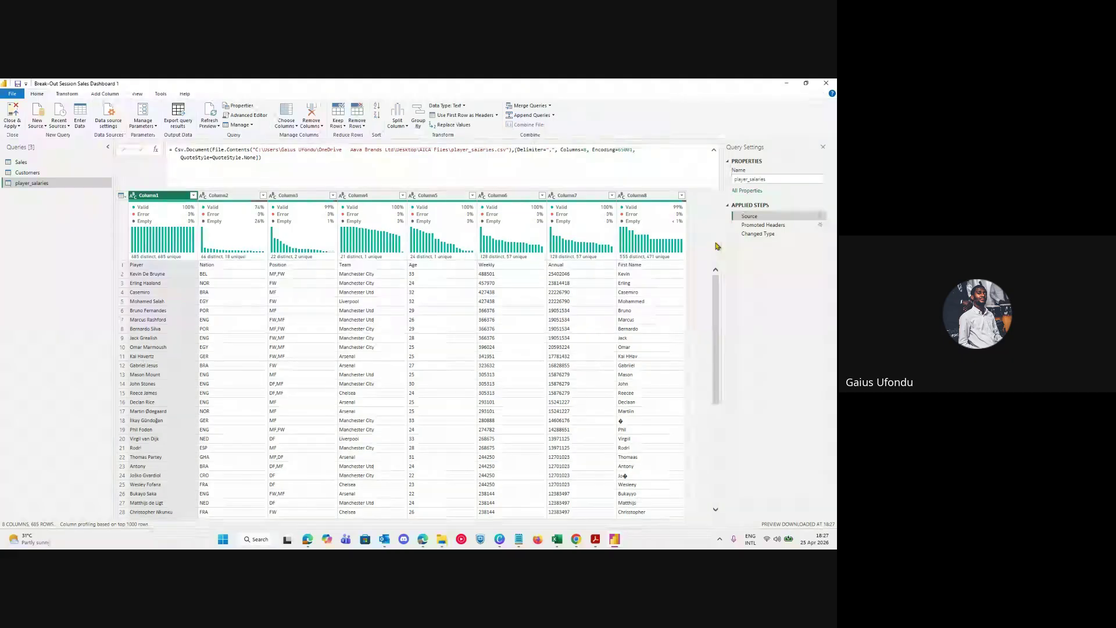
# Examine the Promoted Headers and Changed Type steps for the First Name column and the column types in their formulas.
pyautogui.click(753, 233)
pyautogui.click(750, 225)
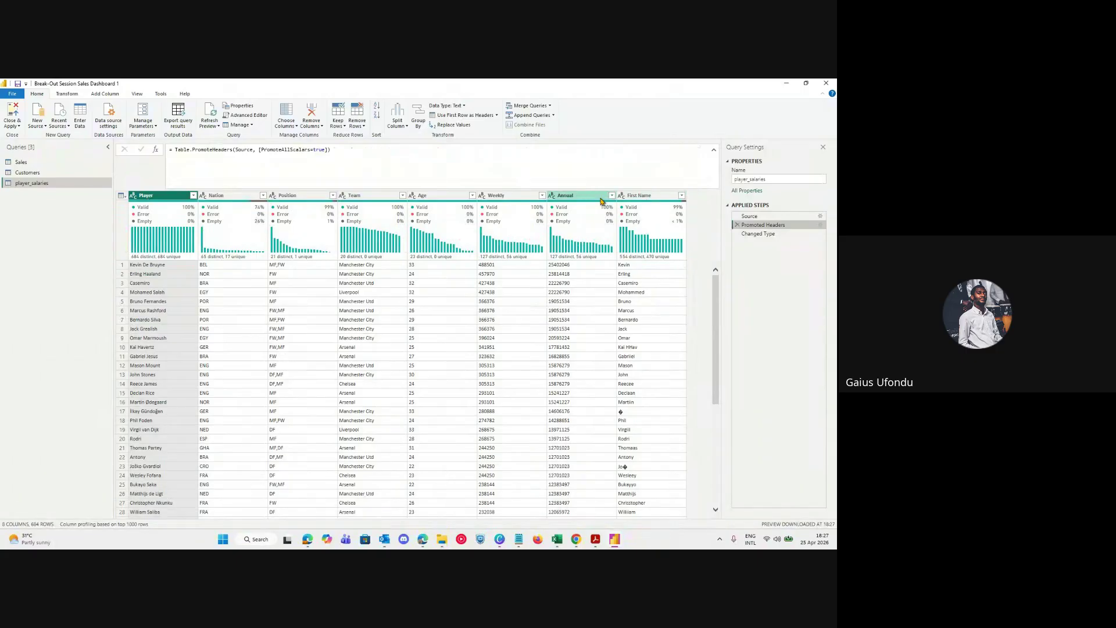
pyautogui.click(757, 235)
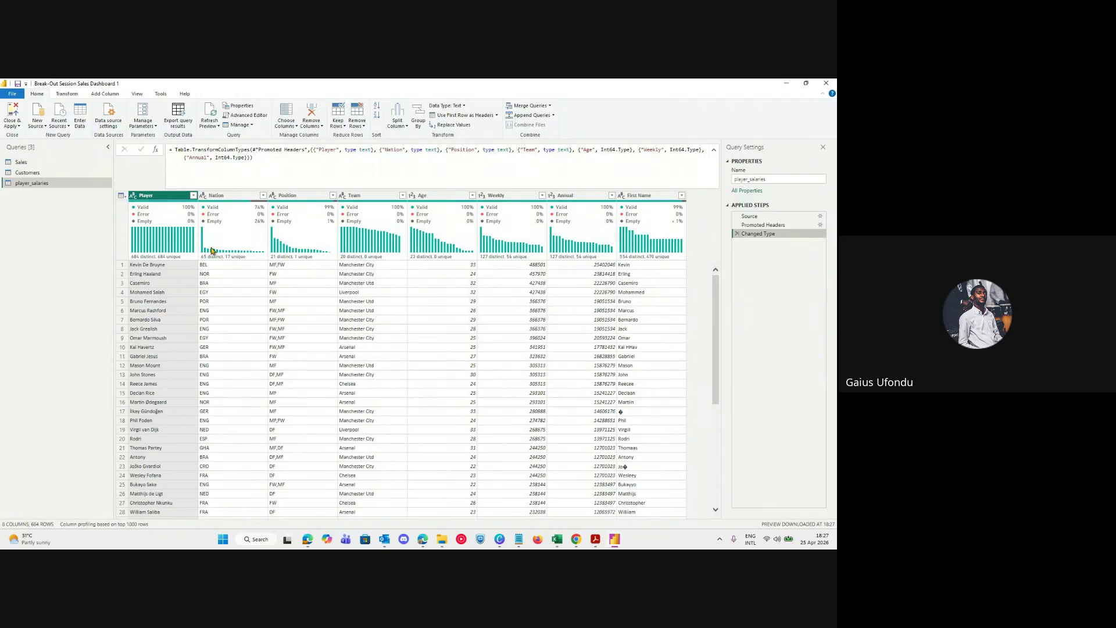
pyautogui.moveTo(212, 251)
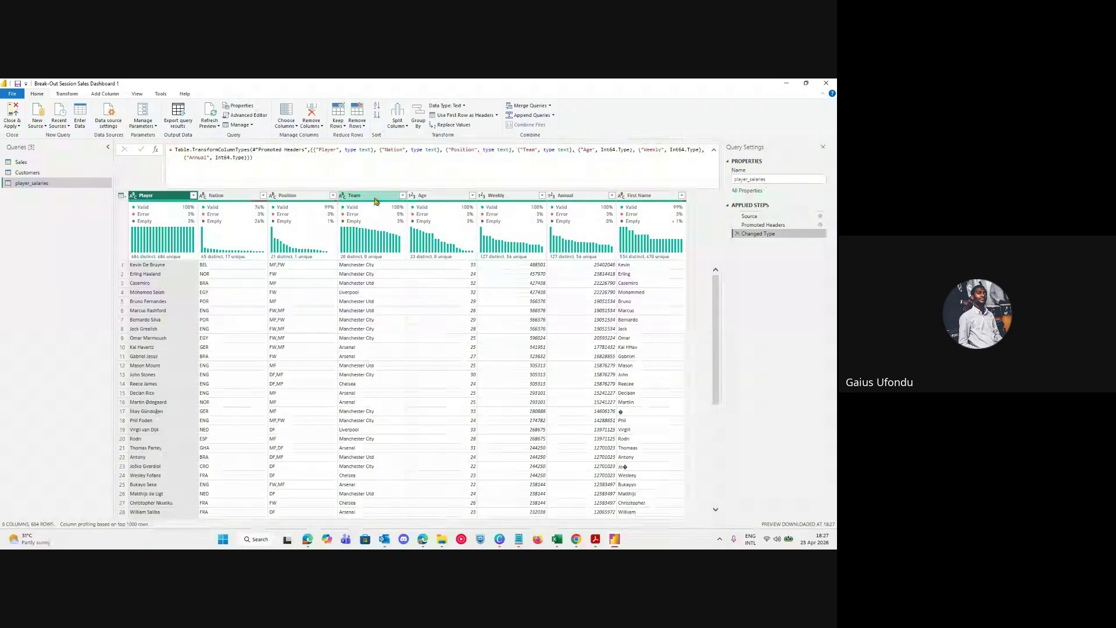
pyautogui.click(763, 225)
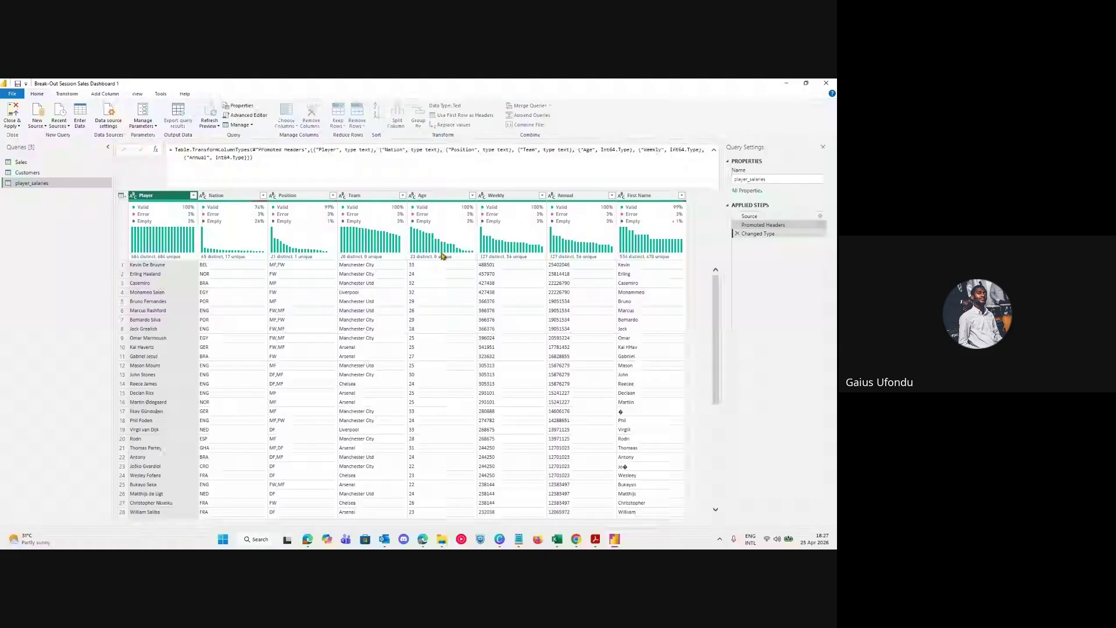
pyautogui.click(768, 234)
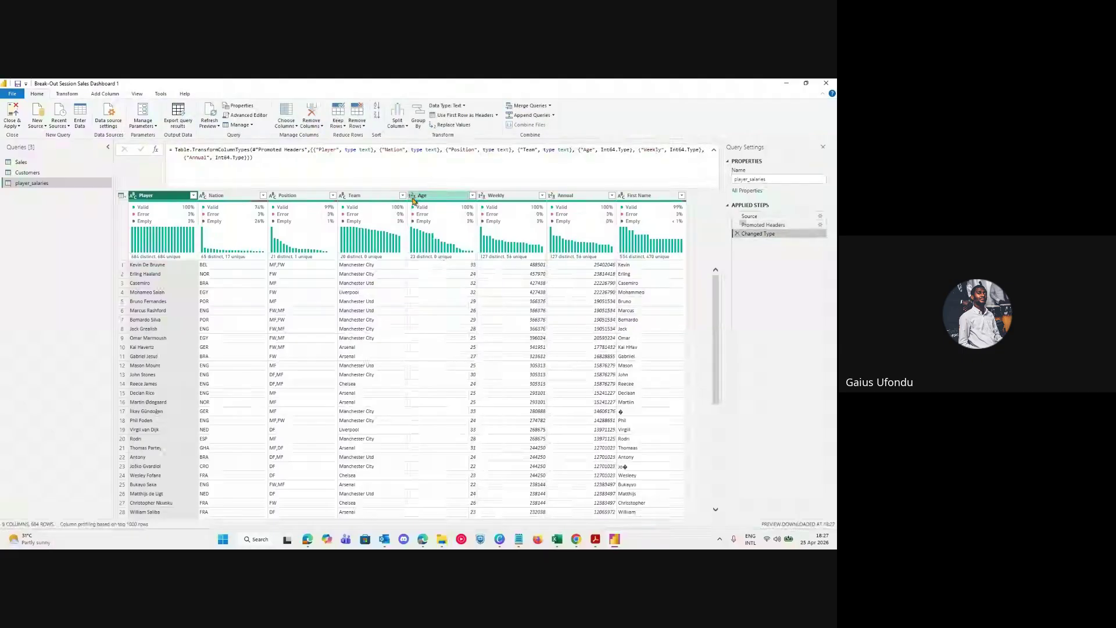
pyautogui.scroll(-5, 642, 319)
pyautogui.scroll(-1, 643, 318)
pyautogui.scroll(6, 644, 326)
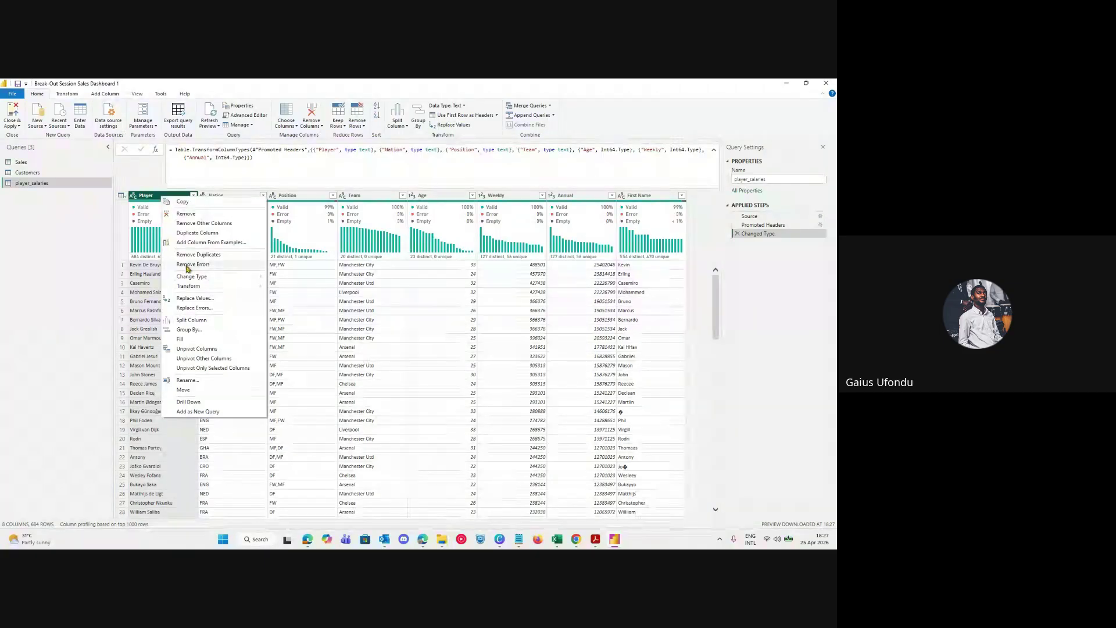
# Select the Player column and open the Split Column options for it.
pyautogui.click(154, 196)
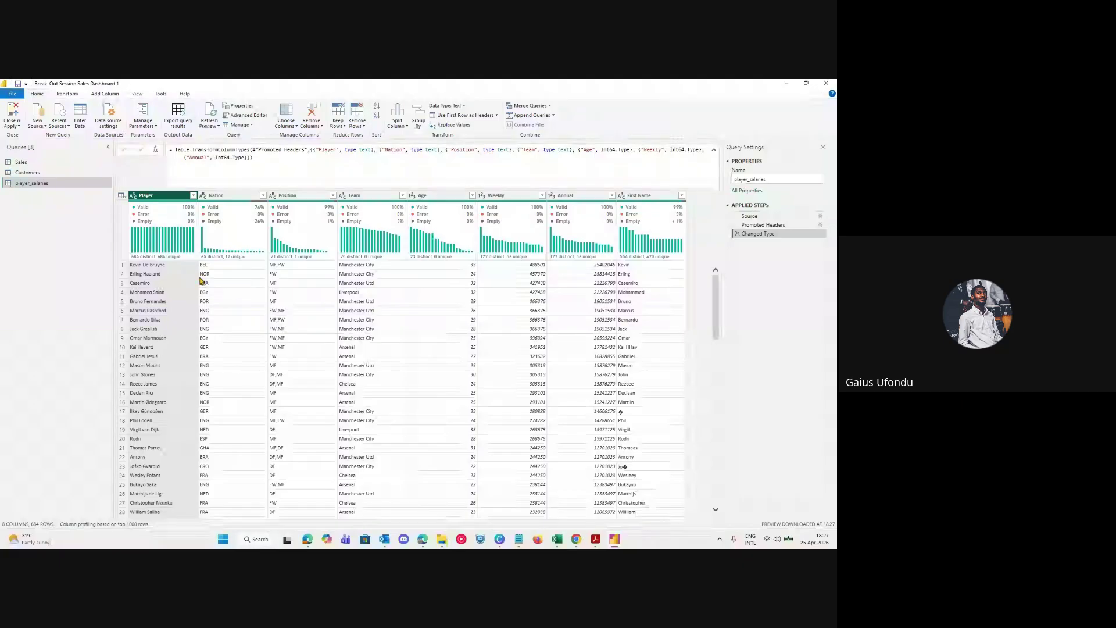
pyautogui.click(66, 95)
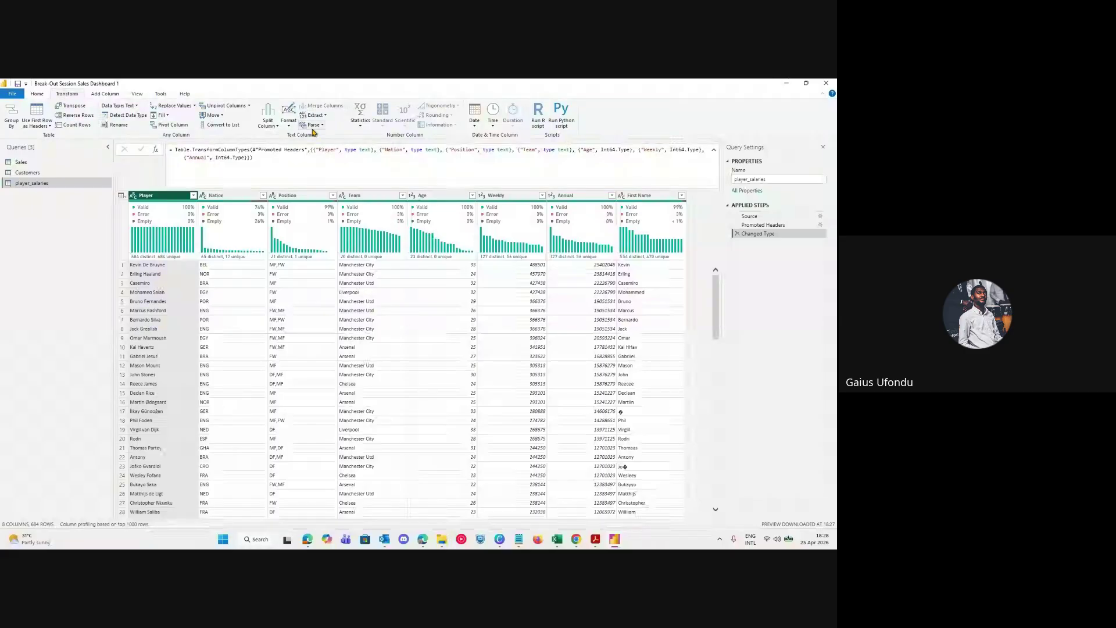
pyautogui.click(273, 126)
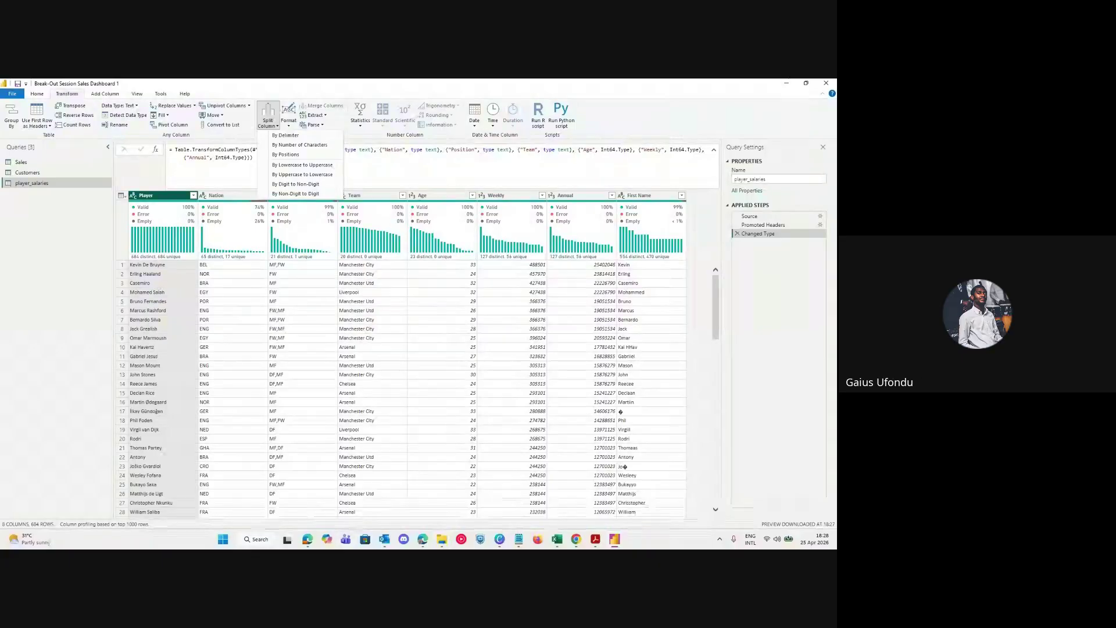
pyautogui.click(401, 539)
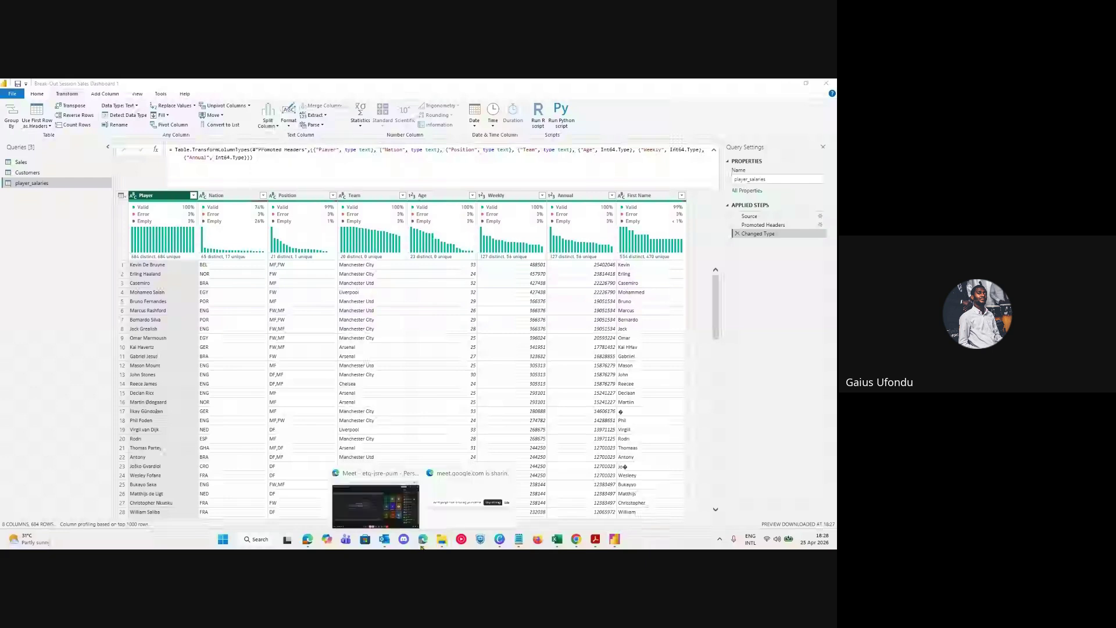
pyautogui.click(417, 500)
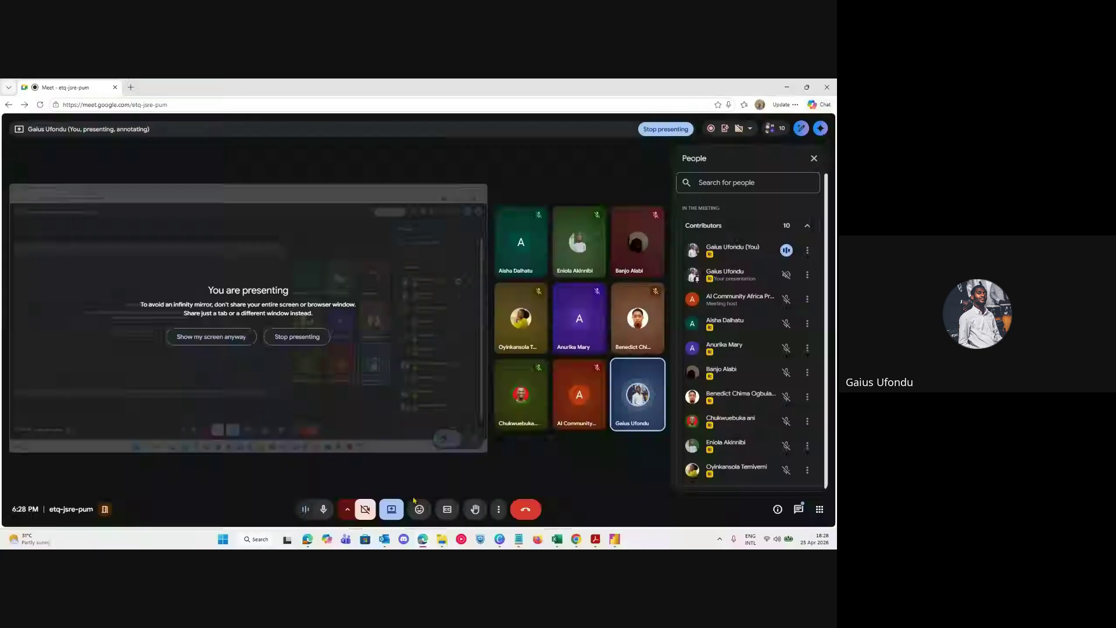
pyautogui.moveTo(399, 545)
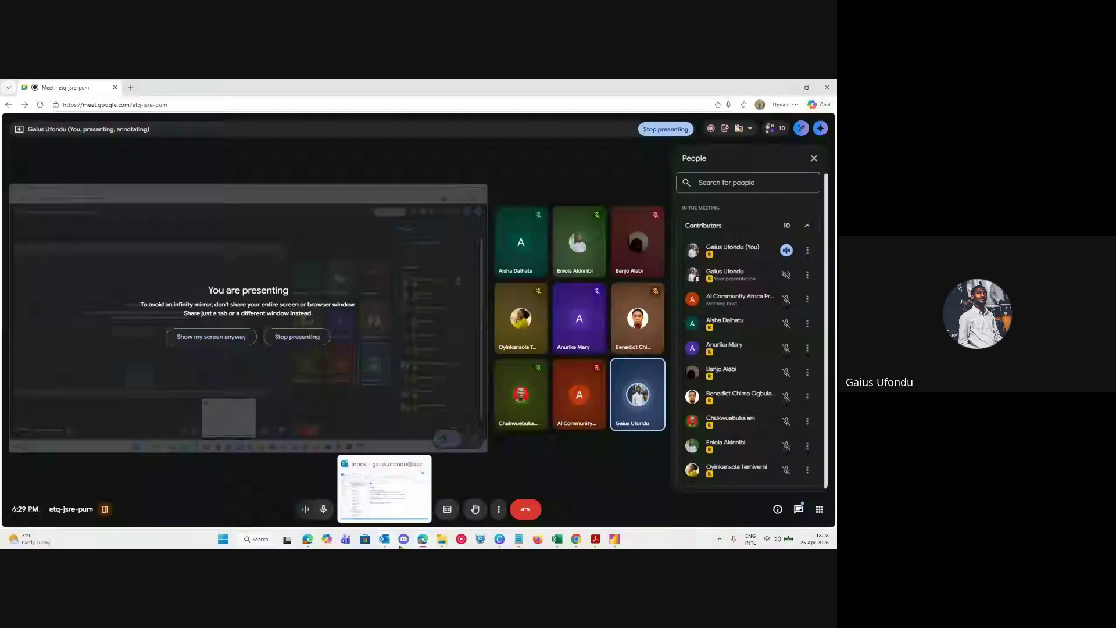
pyautogui.click(614, 540)
pyautogui.click(679, 505)
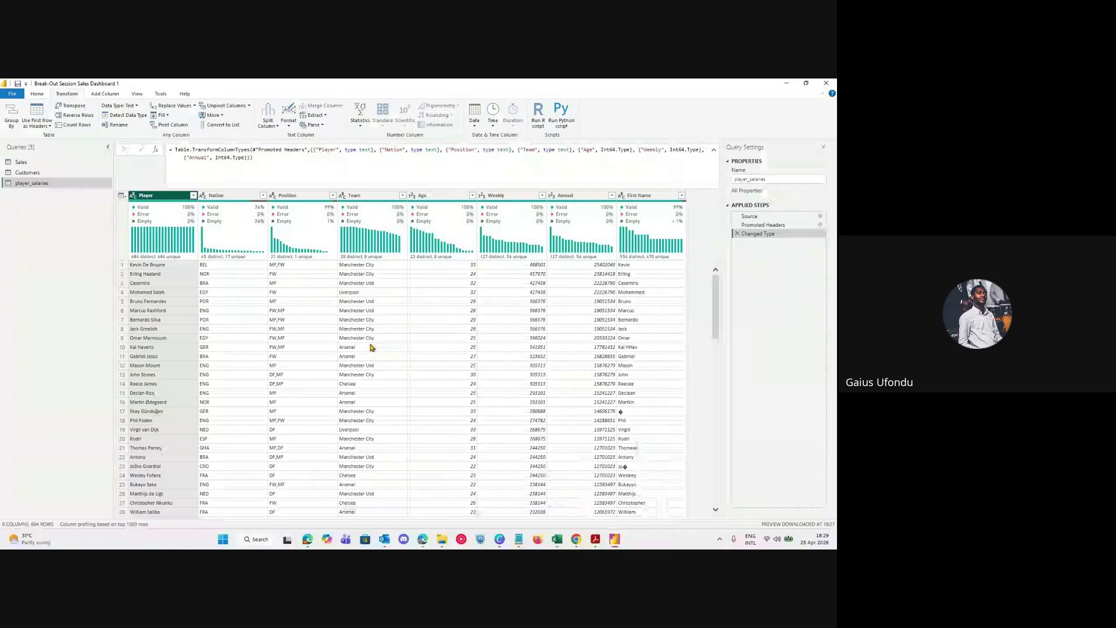
pyautogui.rightClick(173, 197)
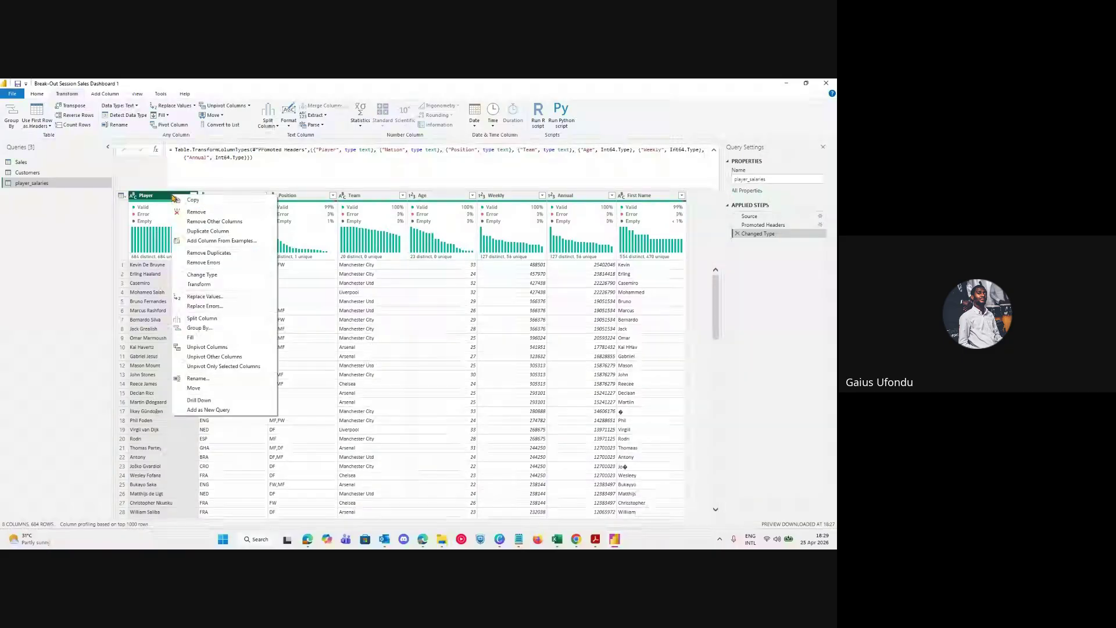
pyautogui.click(179, 175)
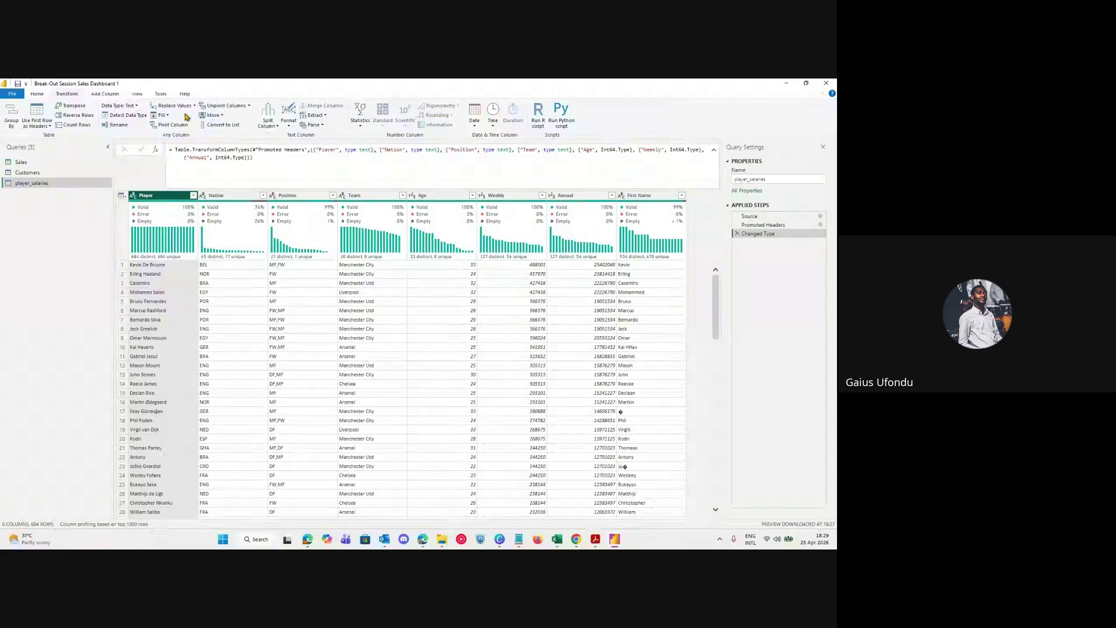
# Split the Player column by positions into columns, using position 1.
pyautogui.click(268, 122)
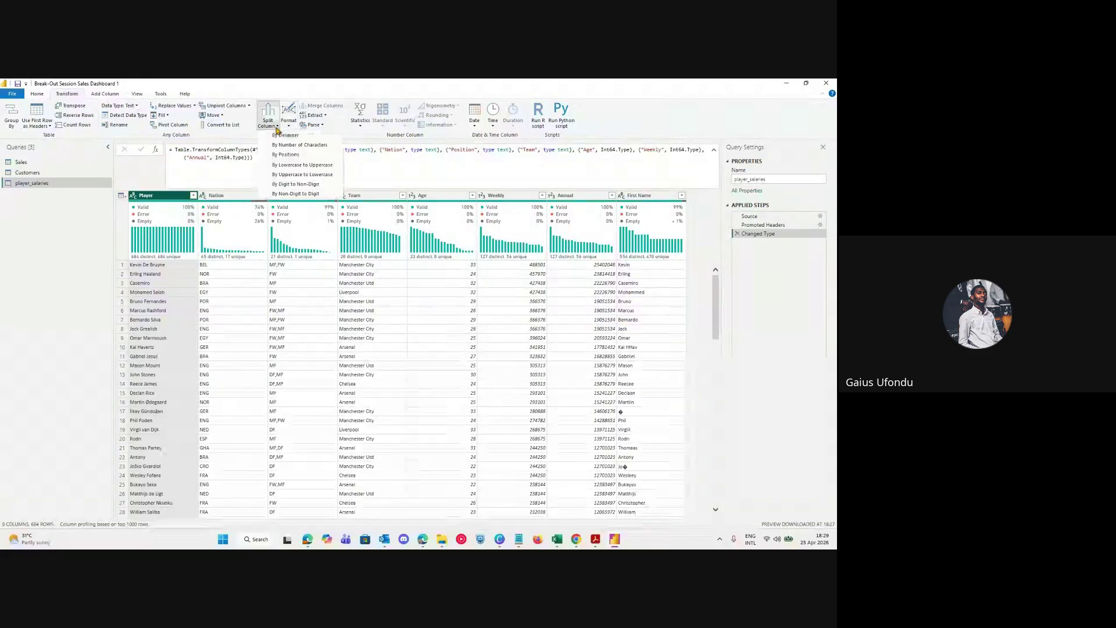
pyautogui.click(301, 155)
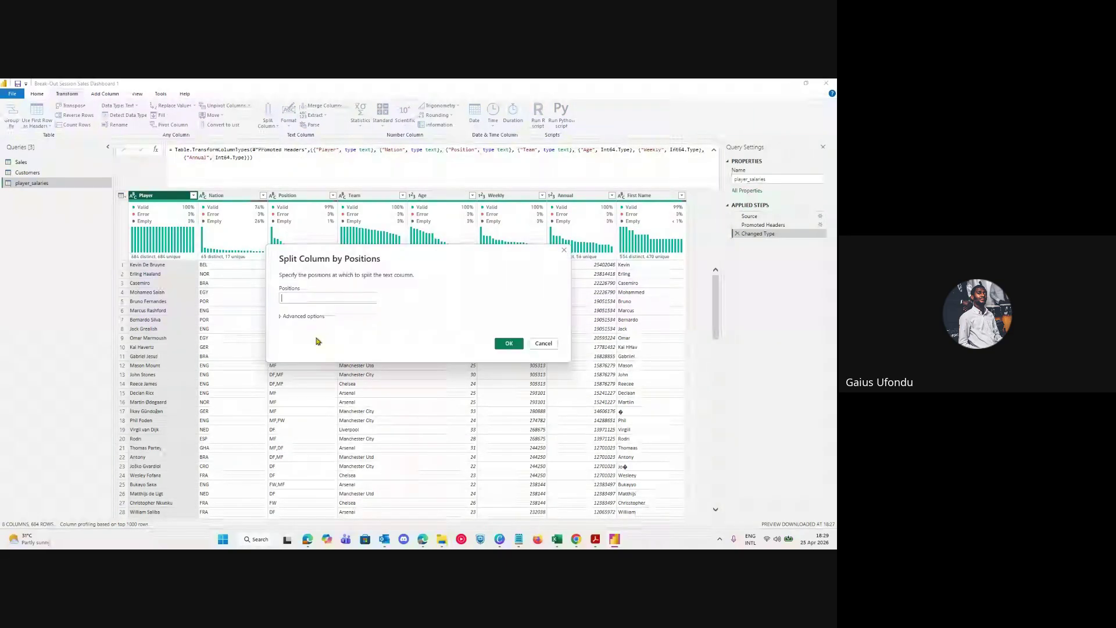
pyautogui.click(282, 317)
pyautogui.click(303, 297)
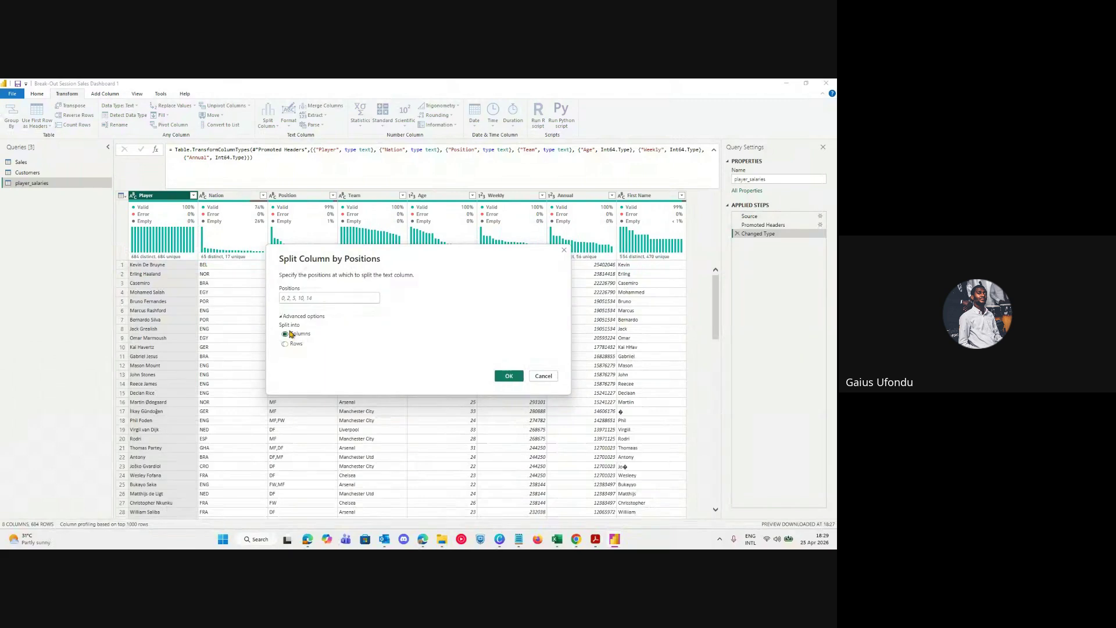
pyautogui.click(302, 295)
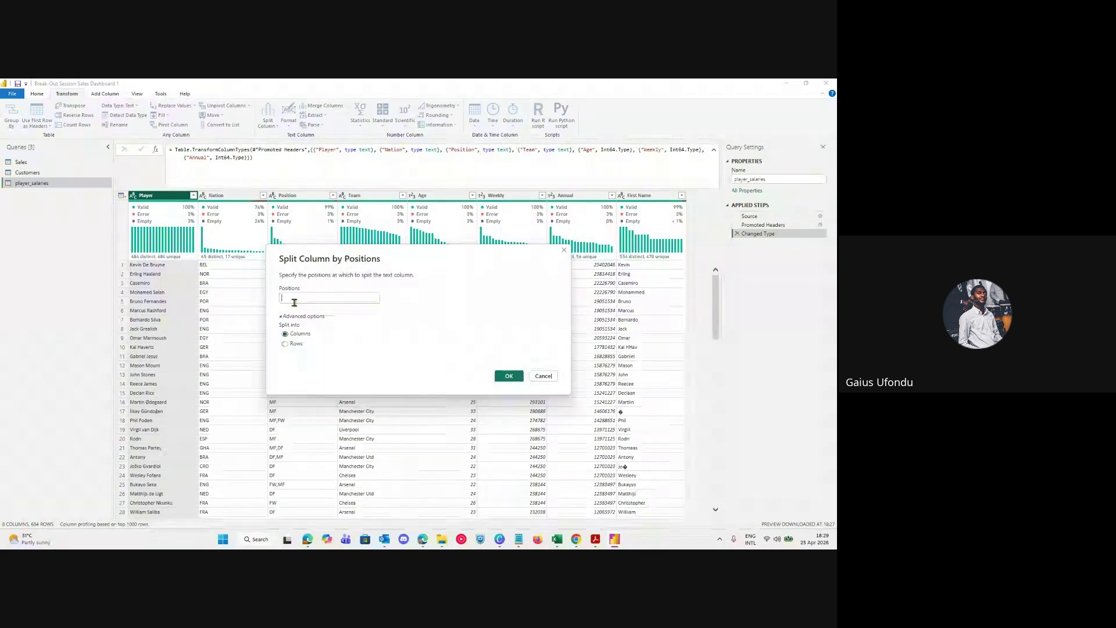
pyautogui.write('1')
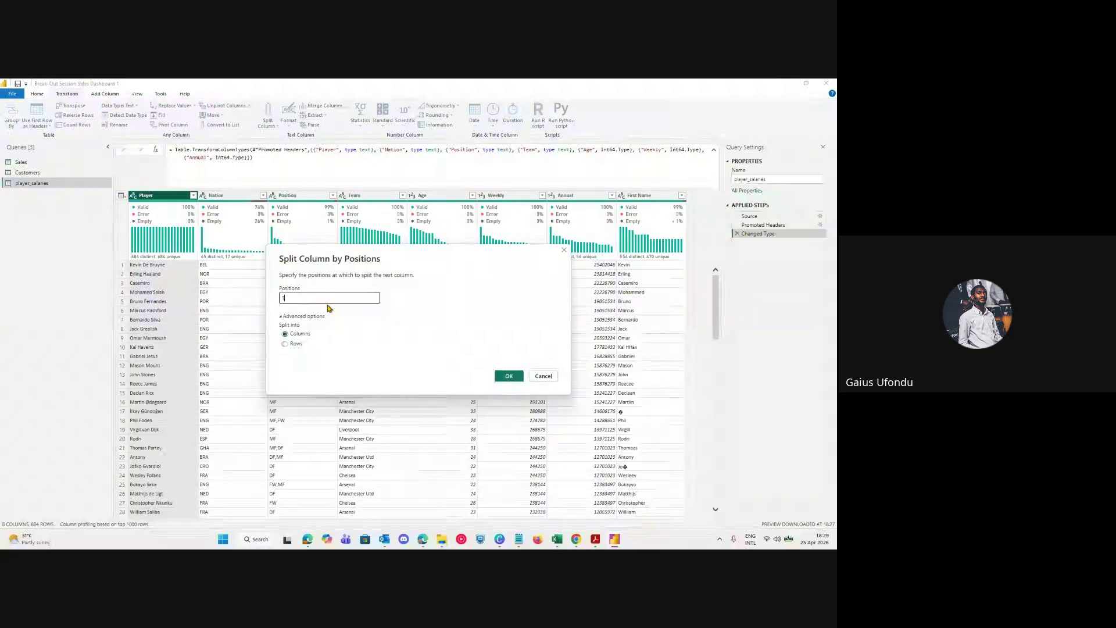
pyautogui.click(507, 376)
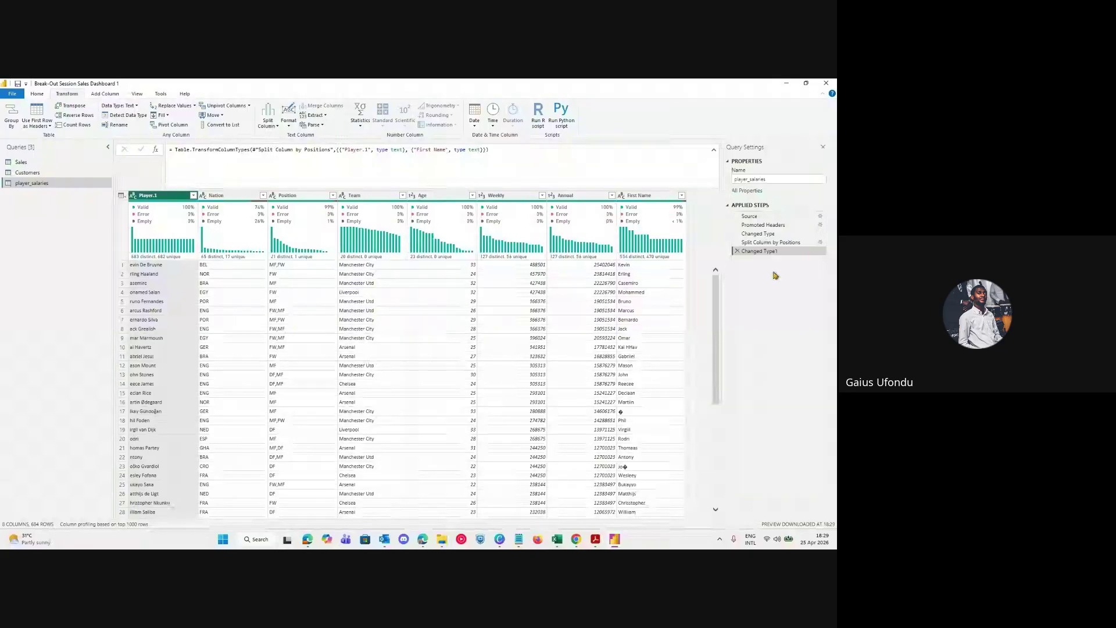
# Open the settings of the Split Column by Positions step for editing.
pyautogui.click(786, 242)
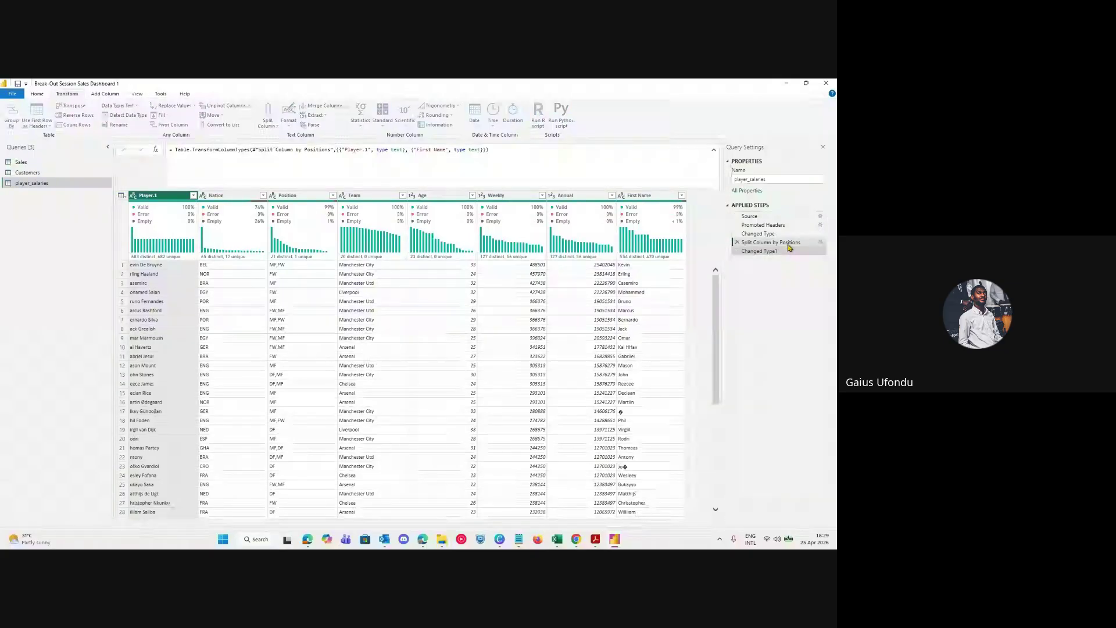
pyautogui.click(820, 242)
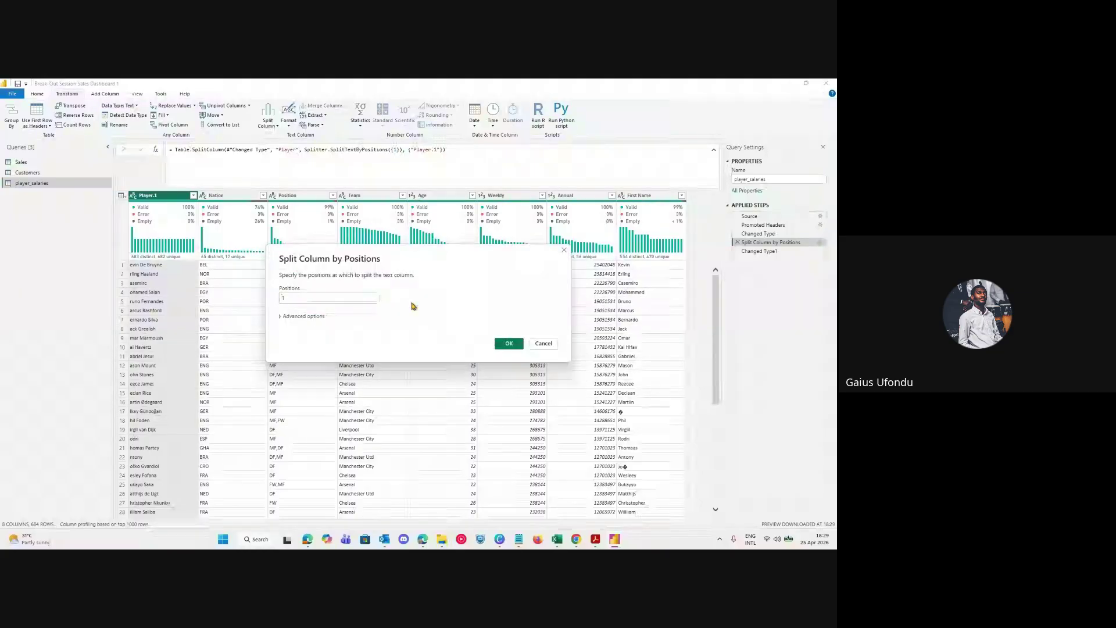
# Mute and unmute the microphone in the Google Meet call, returning to the Power Query Editor.
pyautogui.hotkey('alt', 'Tab')
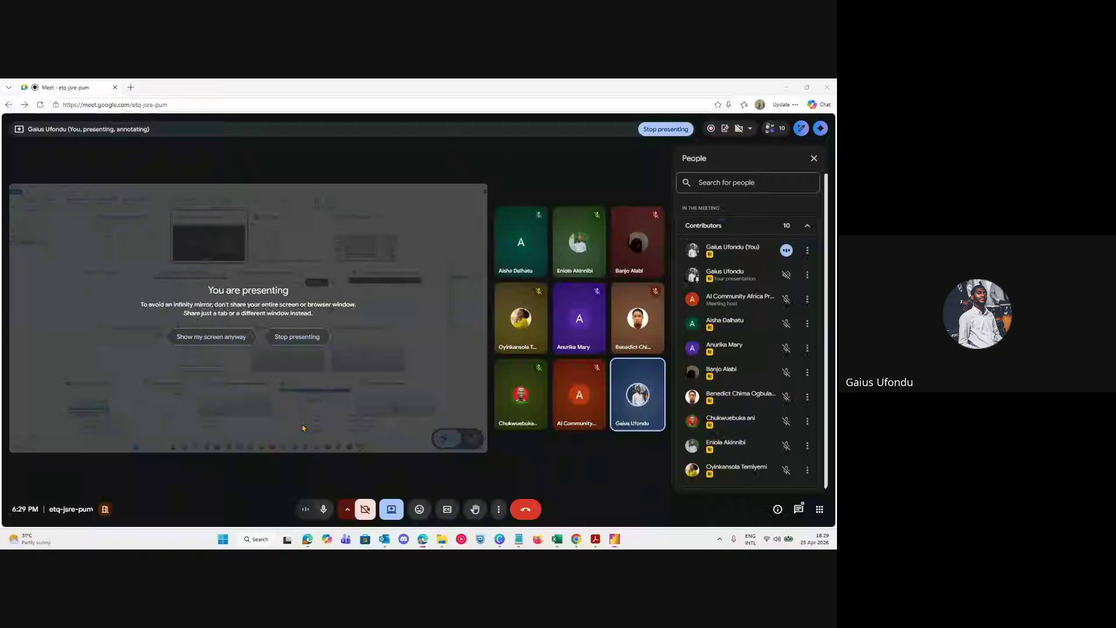
pyautogui.click(325, 511)
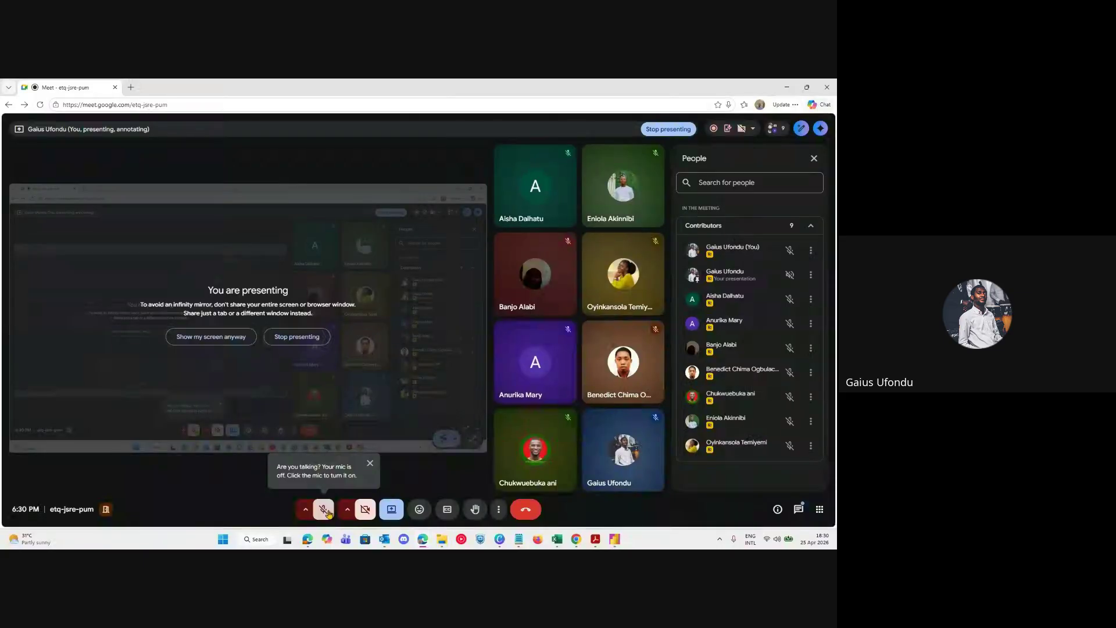
pyautogui.click(324, 509)
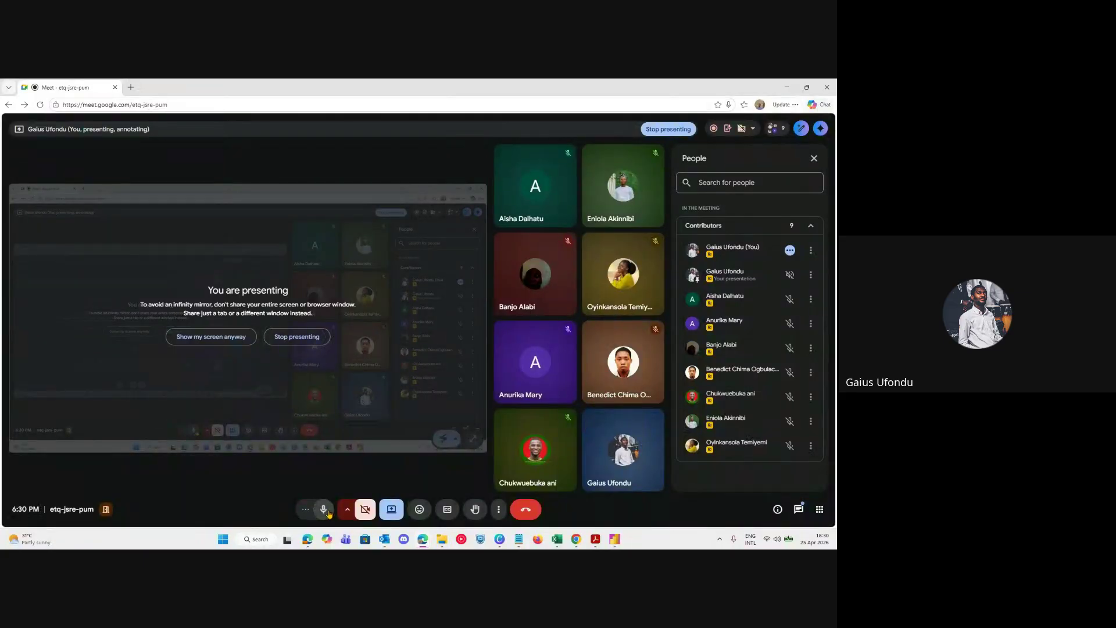
pyautogui.hotkey('alt', 'Tab')
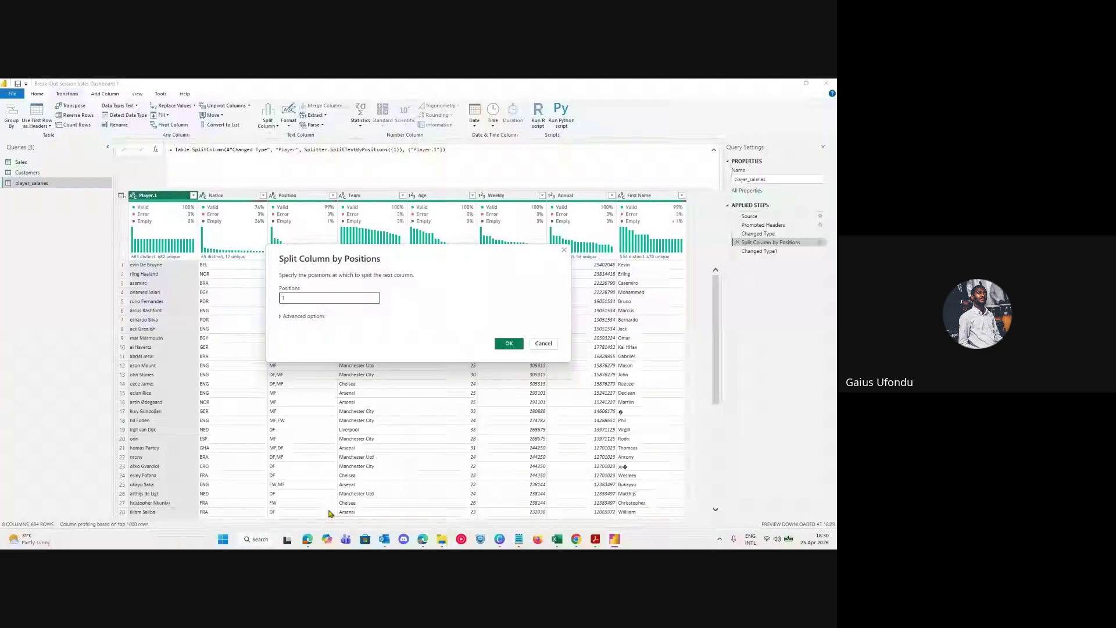
# Set the position in the Split Column by Positions step to 2 and apply it.
pyautogui.click(298, 298)
pyautogui.press('BackSpace')
pyautogui.write('2')
pyautogui.click(508, 343)
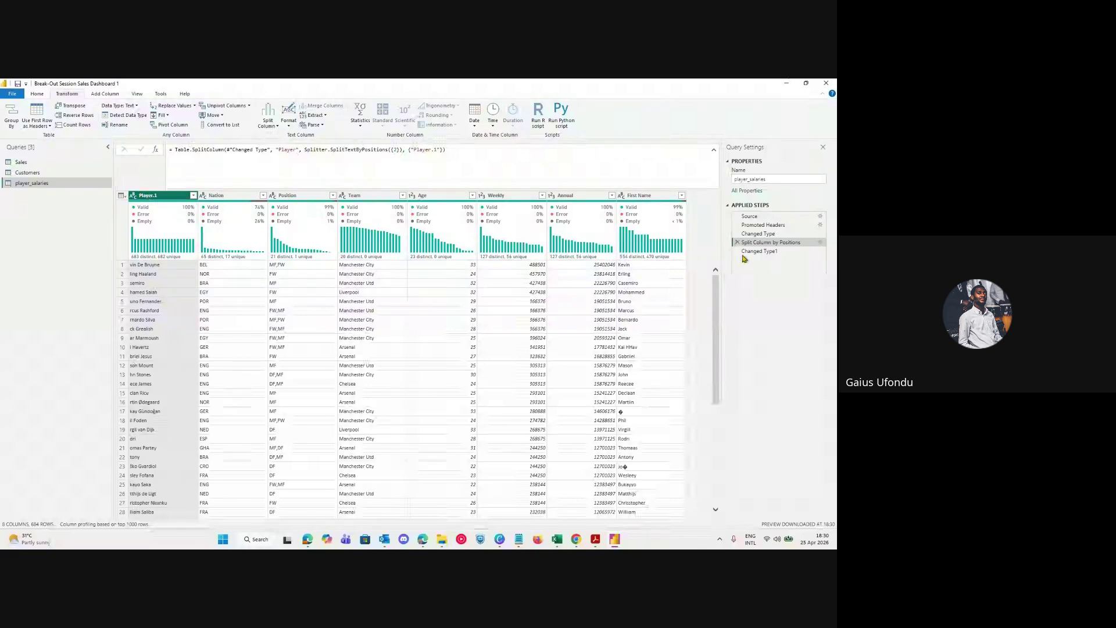
# Change the Split Column by Positions step to split into rows, keeping position 2.
pyautogui.click(821, 243)
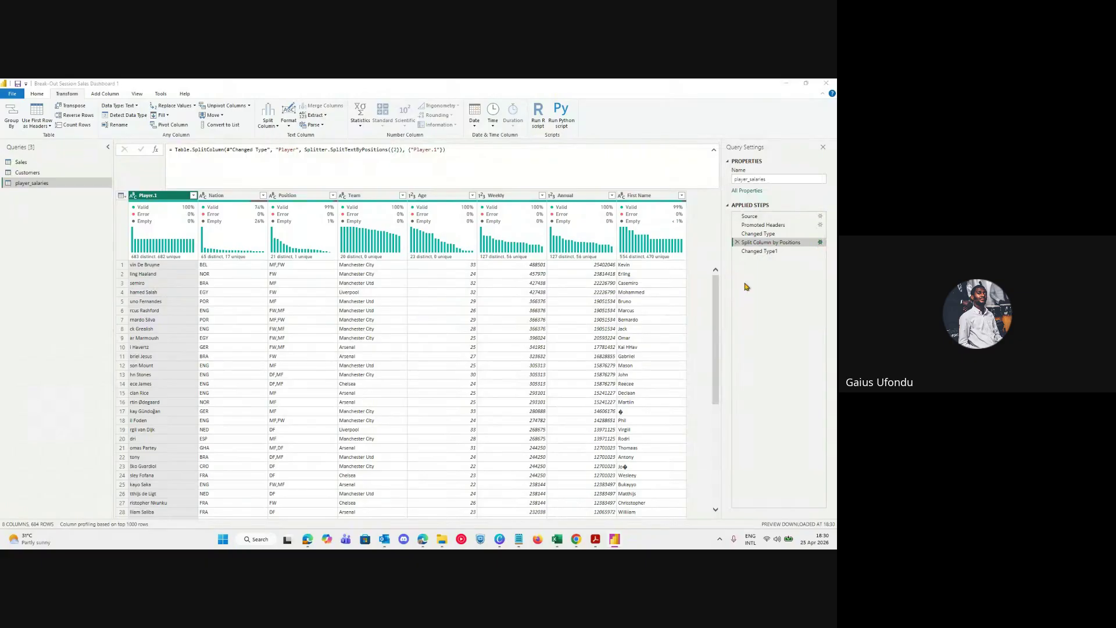
pyautogui.click(300, 316)
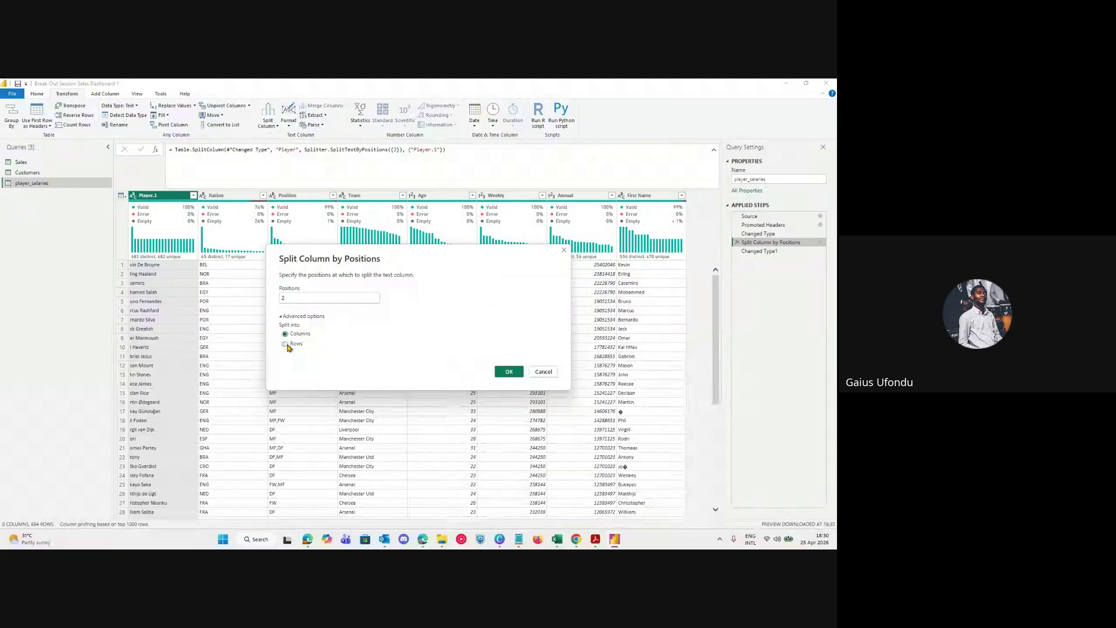
pyautogui.click(285, 343)
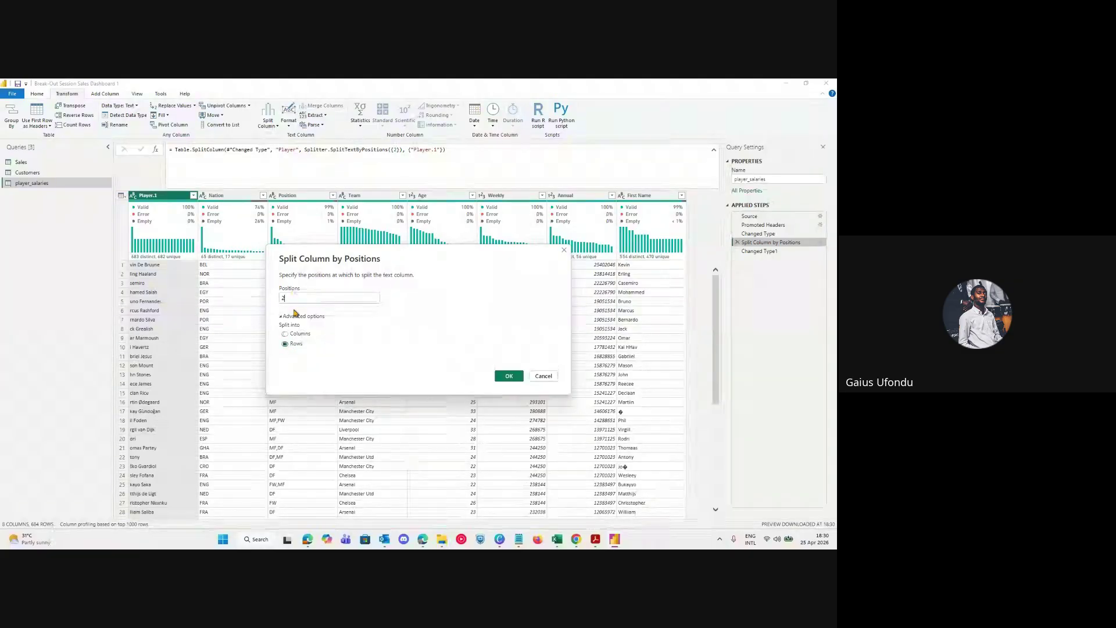
pyautogui.click(509, 376)
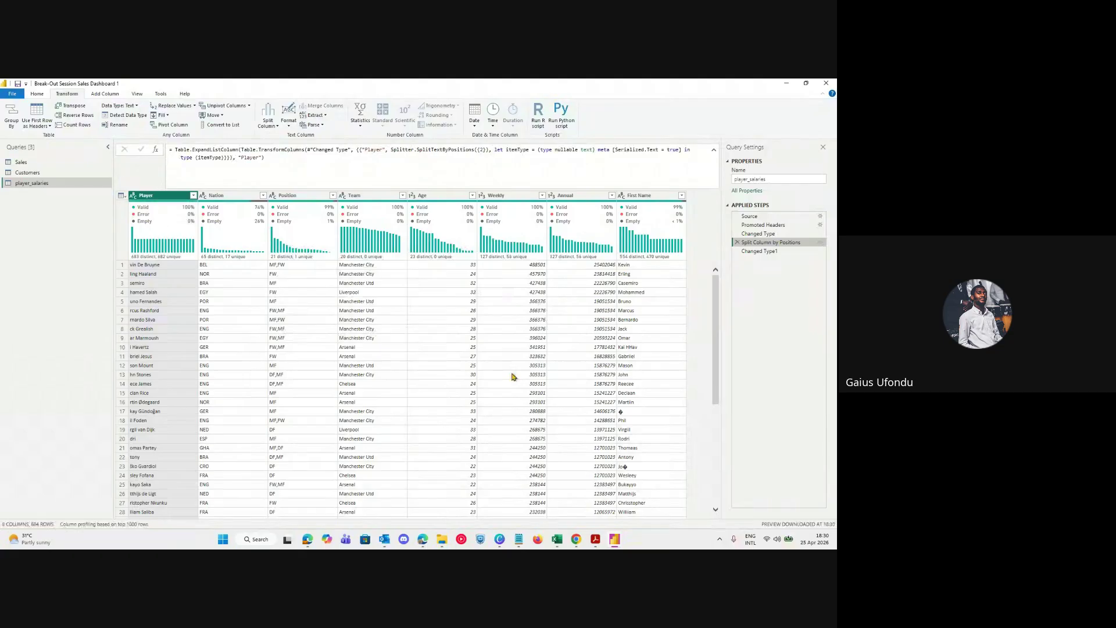
# Examine the Player column's values down the table to see the effect of splitting into rows.
pyautogui.scroll(-7, 158, 439)
pyautogui.scroll(-20, 158, 439)
pyautogui.scroll(-20, 173, 463)
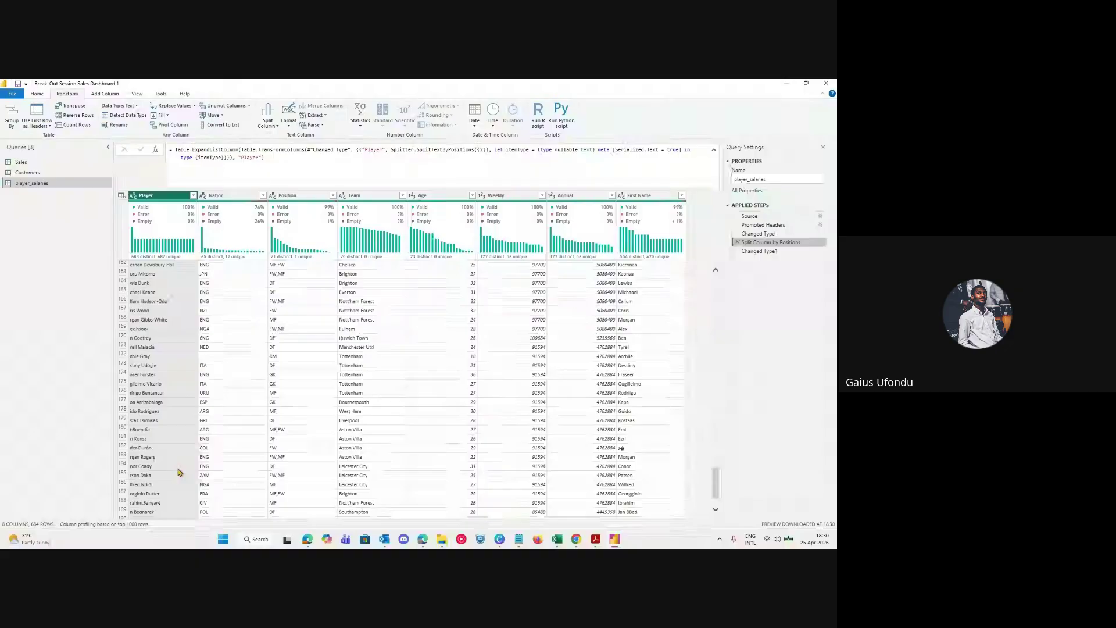
pyautogui.scroll(-20, 171, 482)
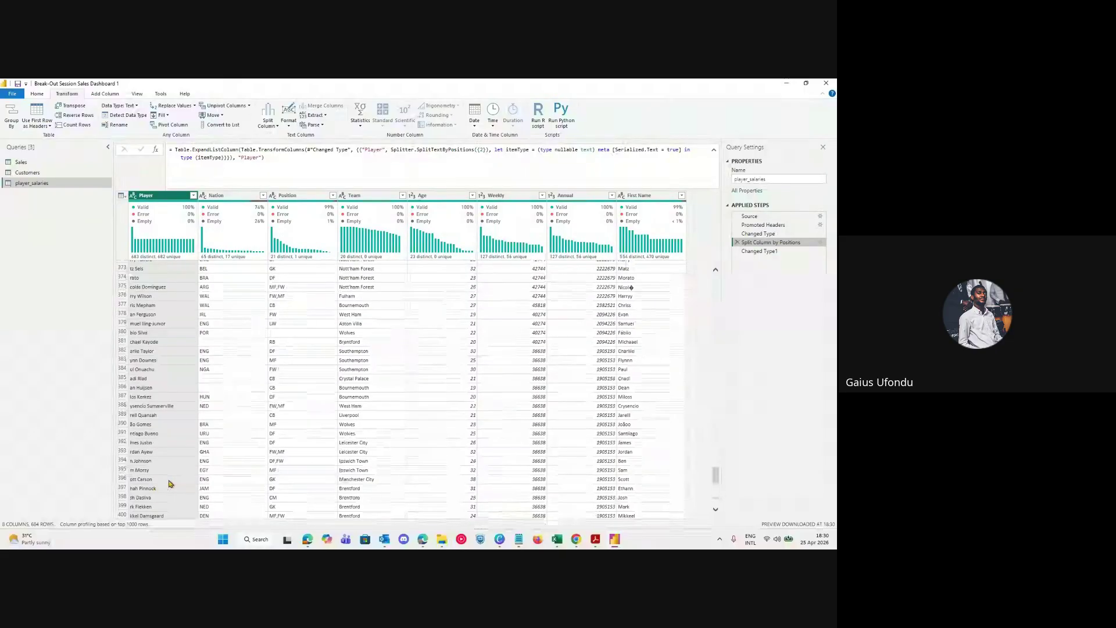
pyautogui.scroll(-17, 171, 483)
pyautogui.click(168, 483)
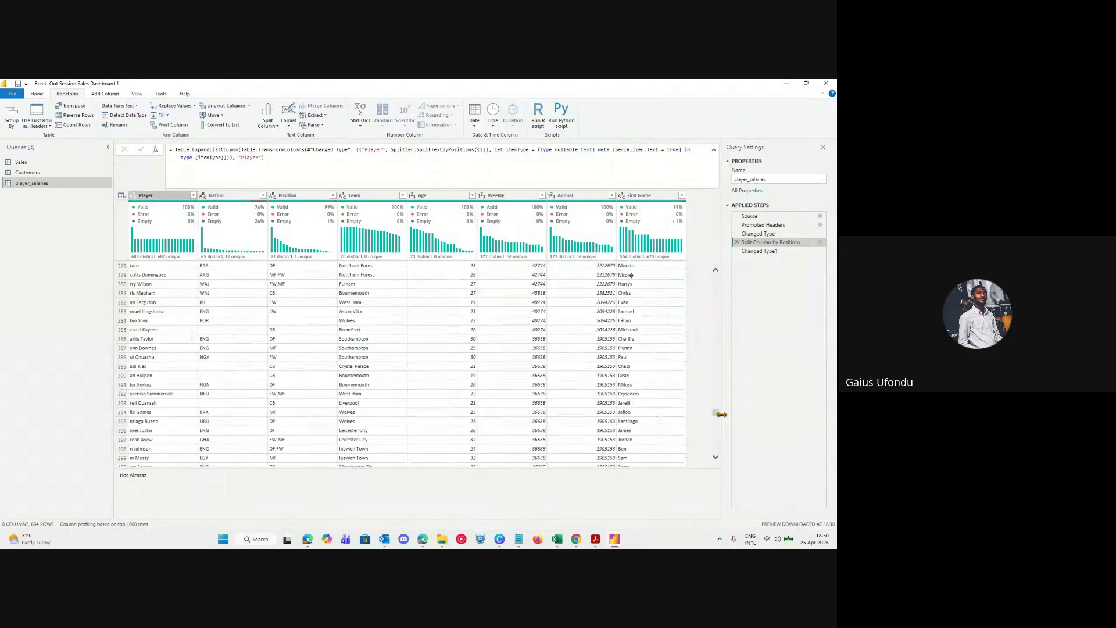
pyautogui.moveTo(716, 414); pyautogui.dragTo(715, 275)
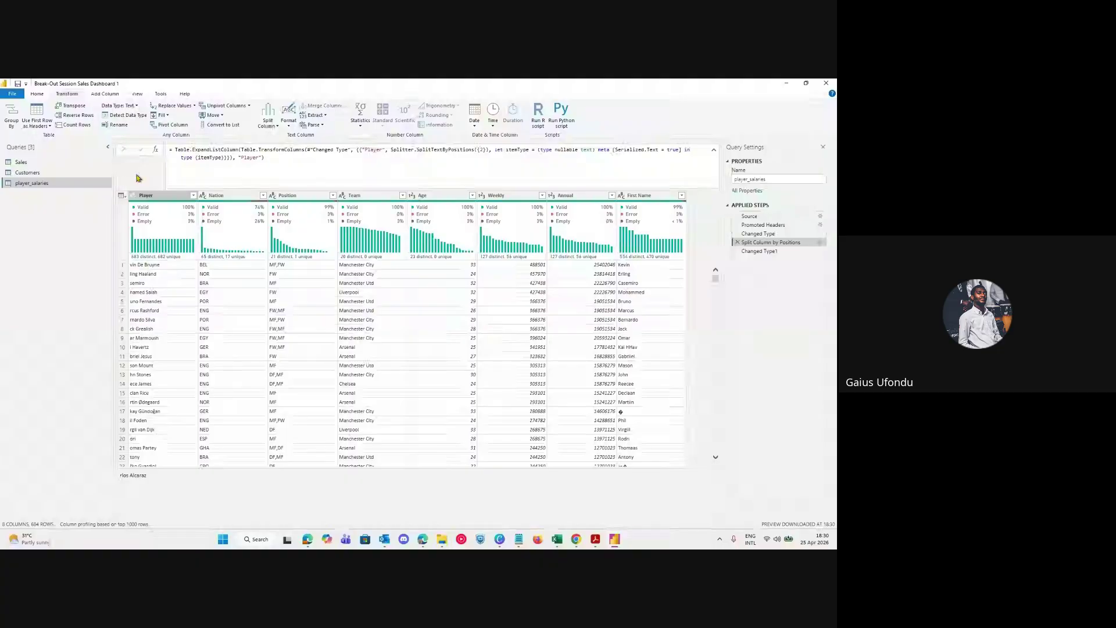
pyautogui.click(146, 195)
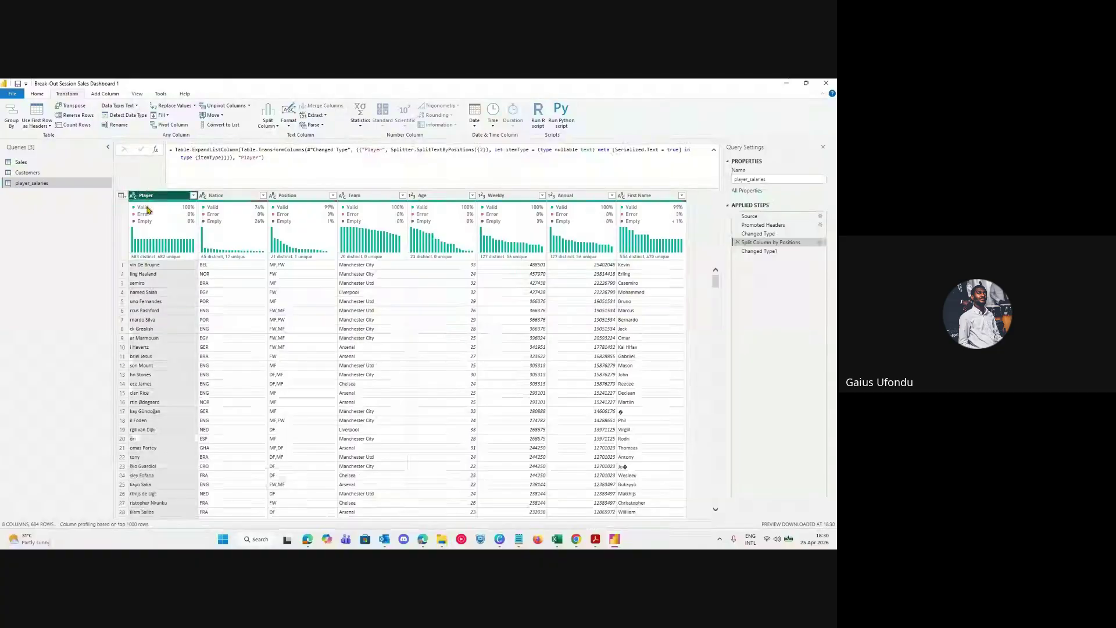
pyautogui.click(820, 243)
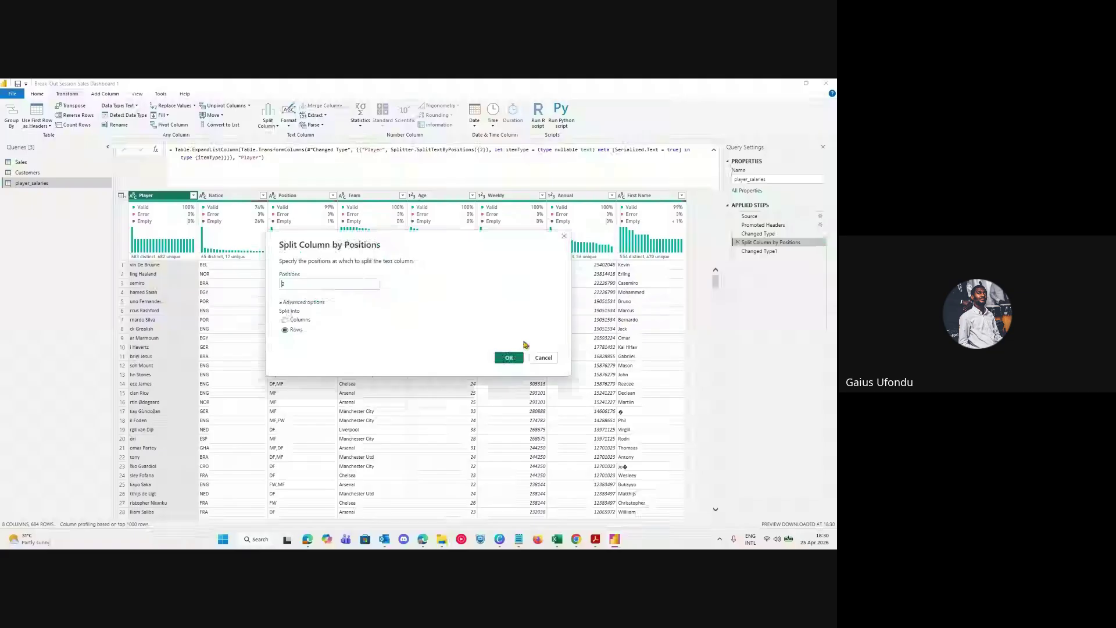
pyautogui.click(285, 319)
pyautogui.click(295, 284)
pyautogui.press('BackSpace')
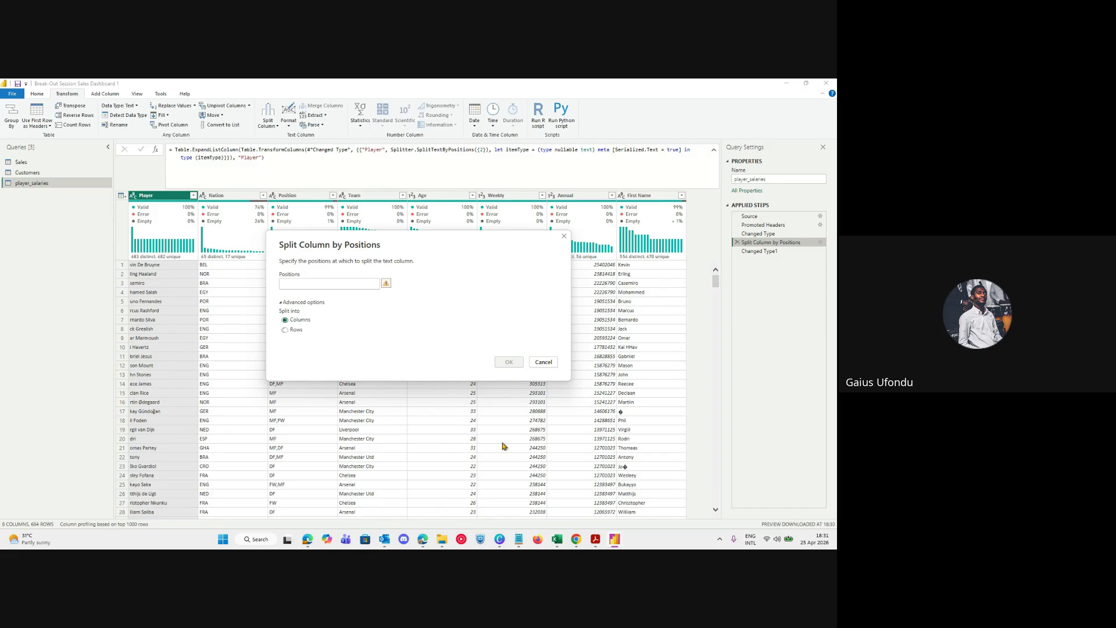
pyautogui.click(543, 361)
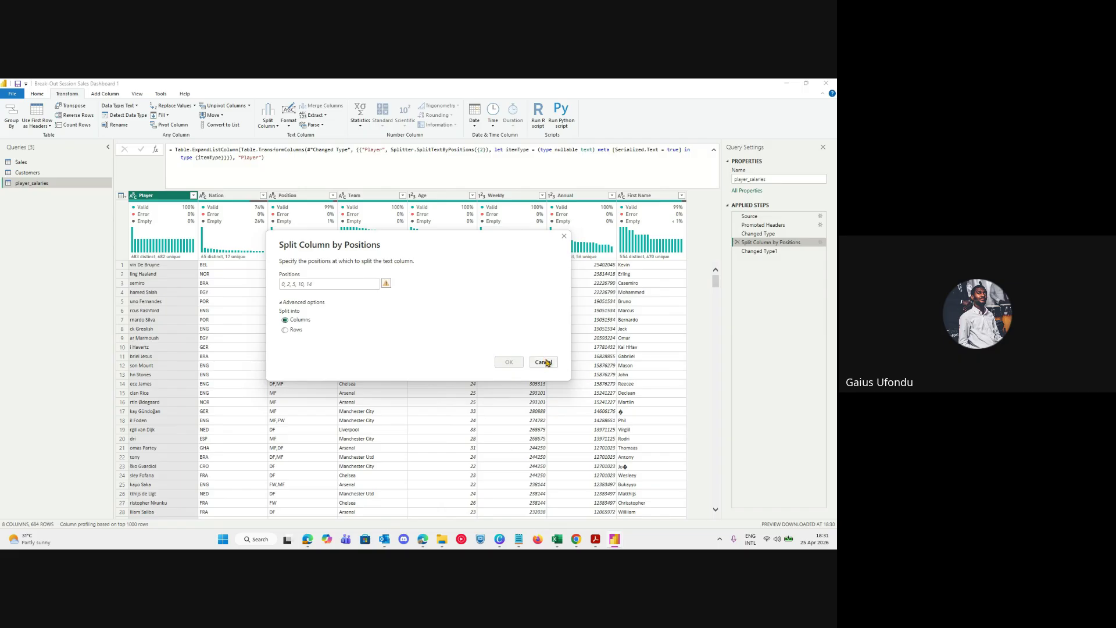
# Delete the Changed Type1 and Split Column by Positions steps from the player_salaries query.
pyautogui.click(766, 250)
pyautogui.click(736, 251)
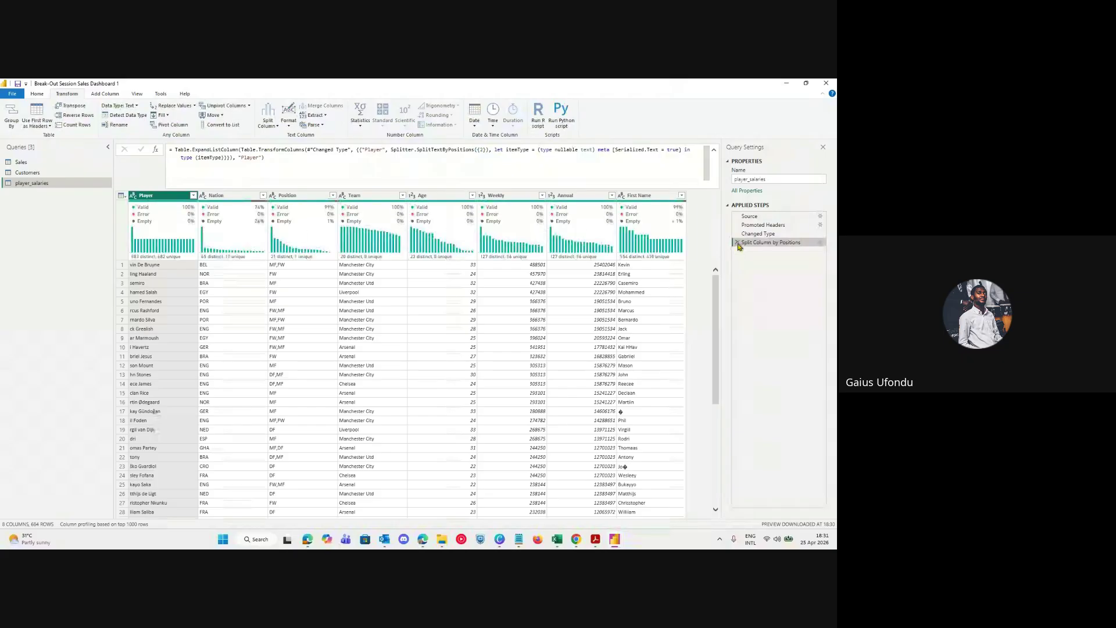
pyautogui.click(737, 242)
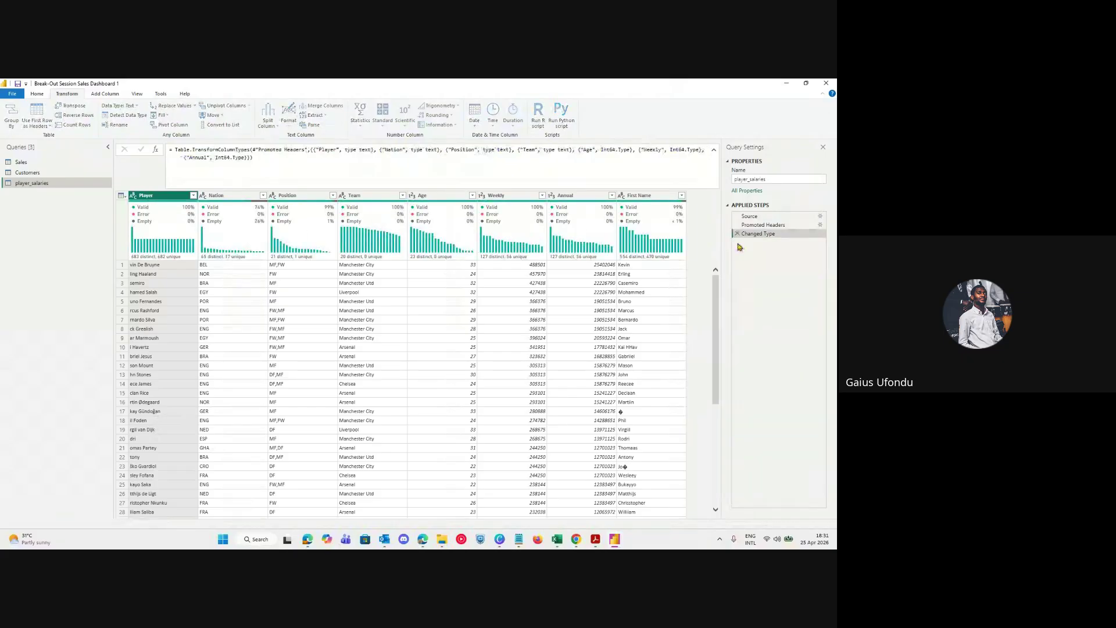
# Split the Player column by positions into columns, using positions 0 and 5.
pyautogui.rightClick(151, 198)
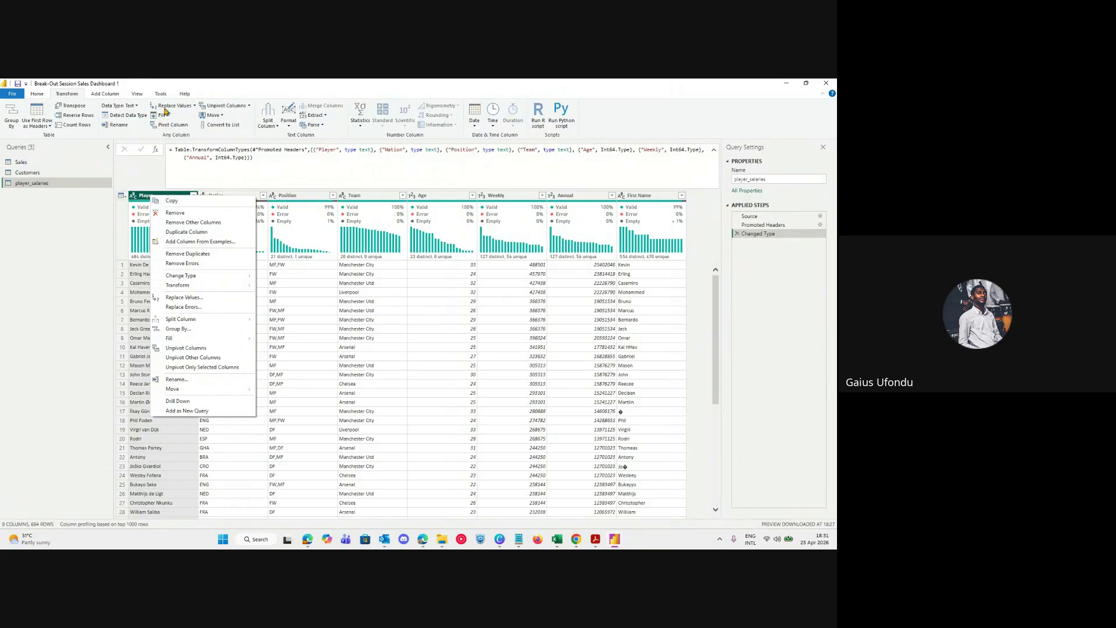
pyautogui.moveTo(249, 319)
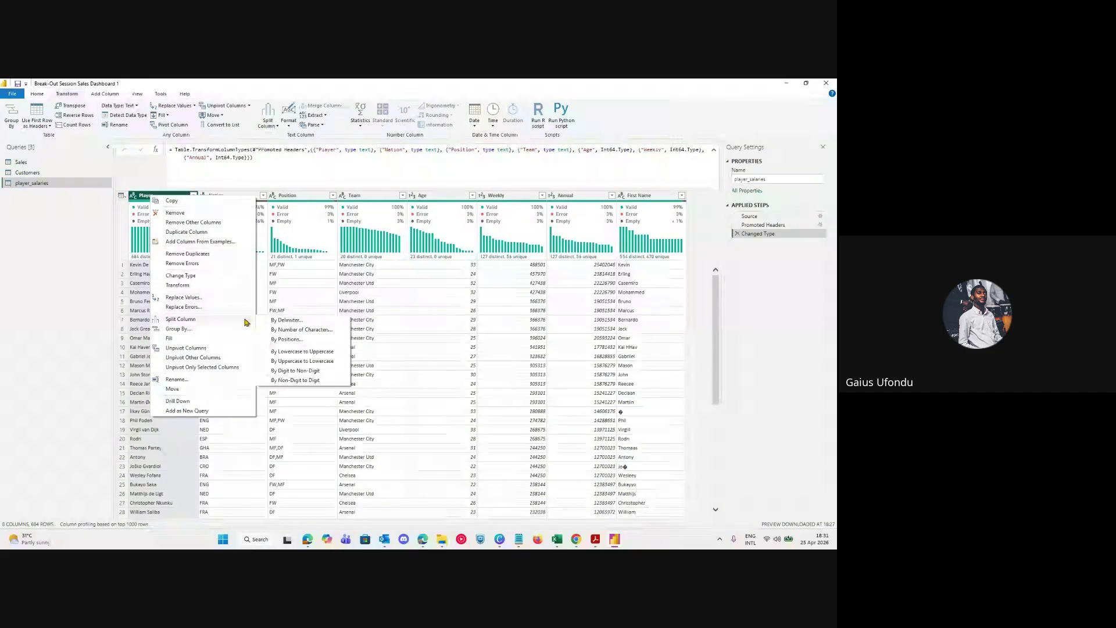
pyautogui.click(318, 340)
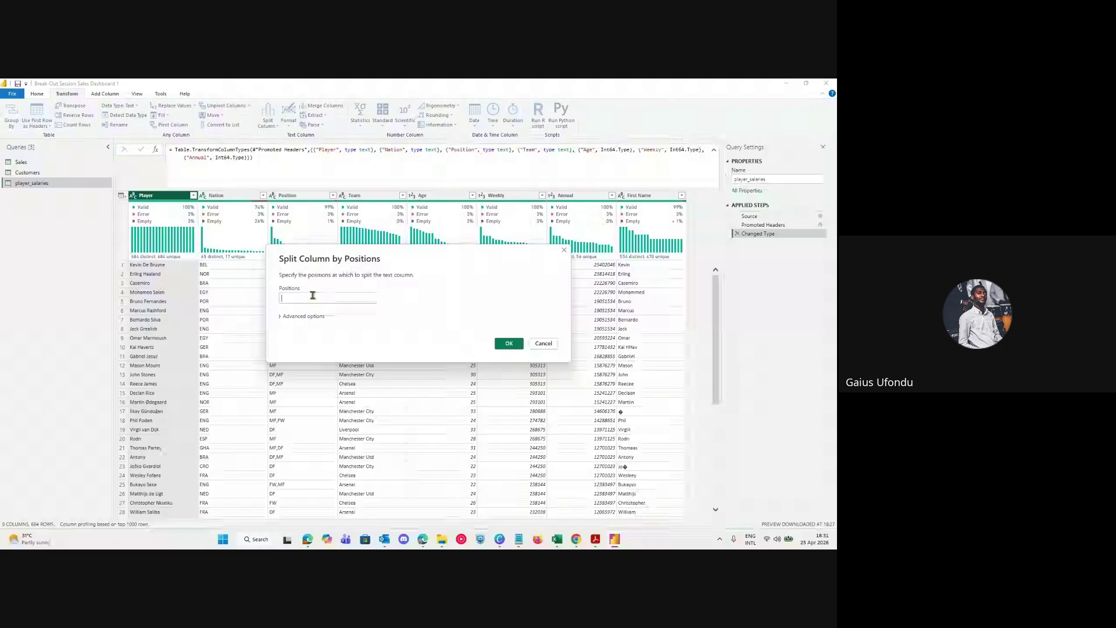
pyautogui.click(300, 315)
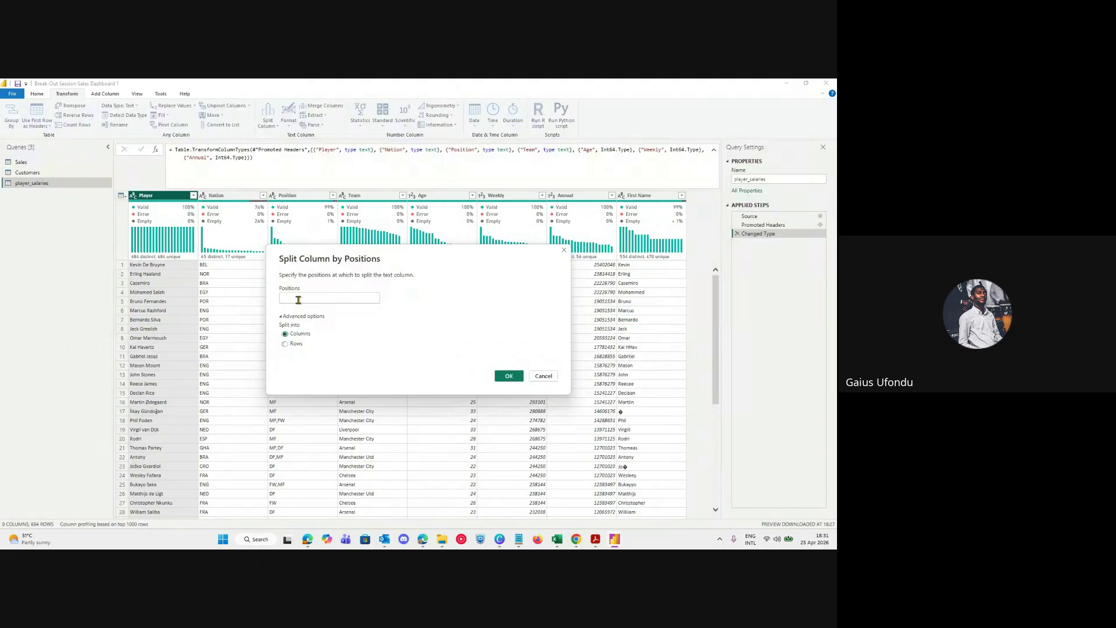
pyautogui.write('0,')
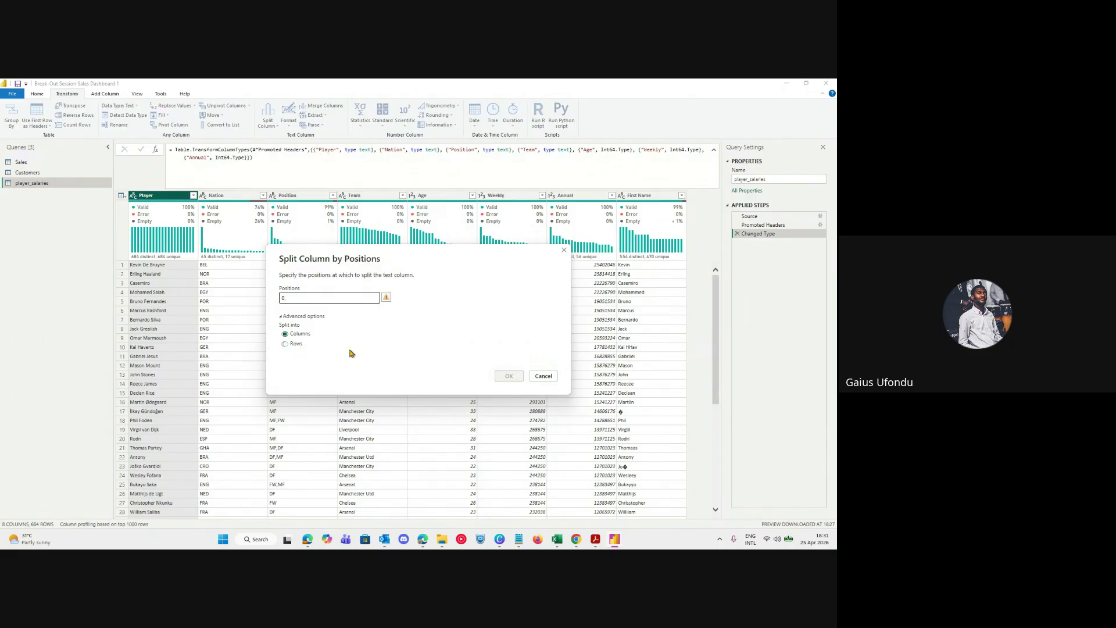
pyautogui.write('5')
pyautogui.click(520, 379)
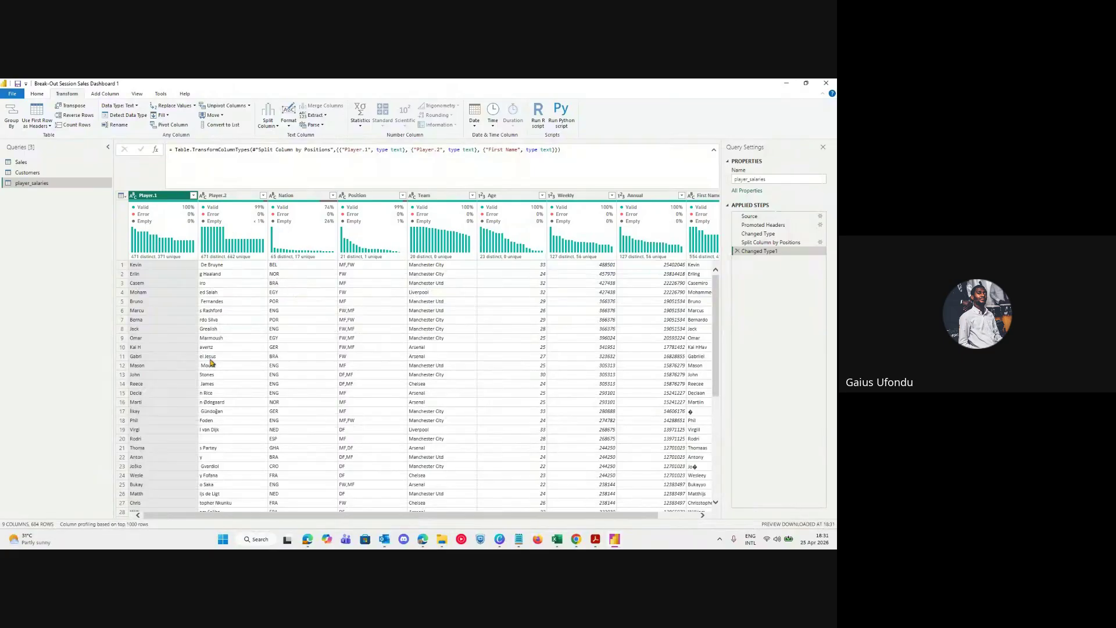
# Review the advanced options in the settings of the Split Column by Positions step.
pyautogui.click(801, 243)
pyautogui.click(820, 242)
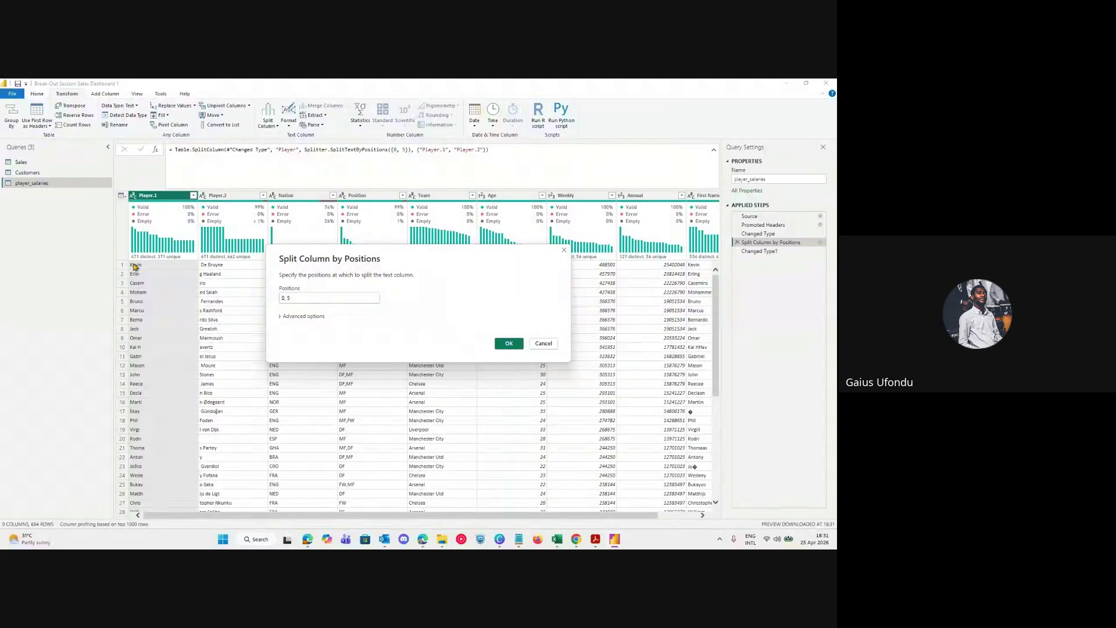
pyautogui.click(317, 319)
pyautogui.click(509, 372)
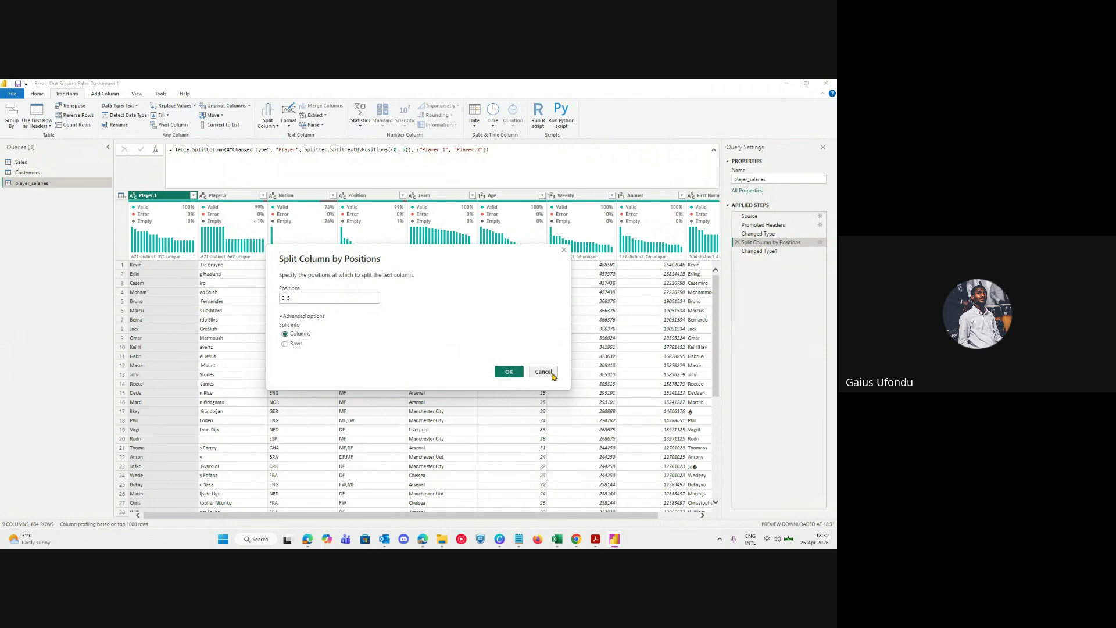
# Remove the positions split of the Player column together with its following Changed Type1 step.
pyautogui.click(737, 250)
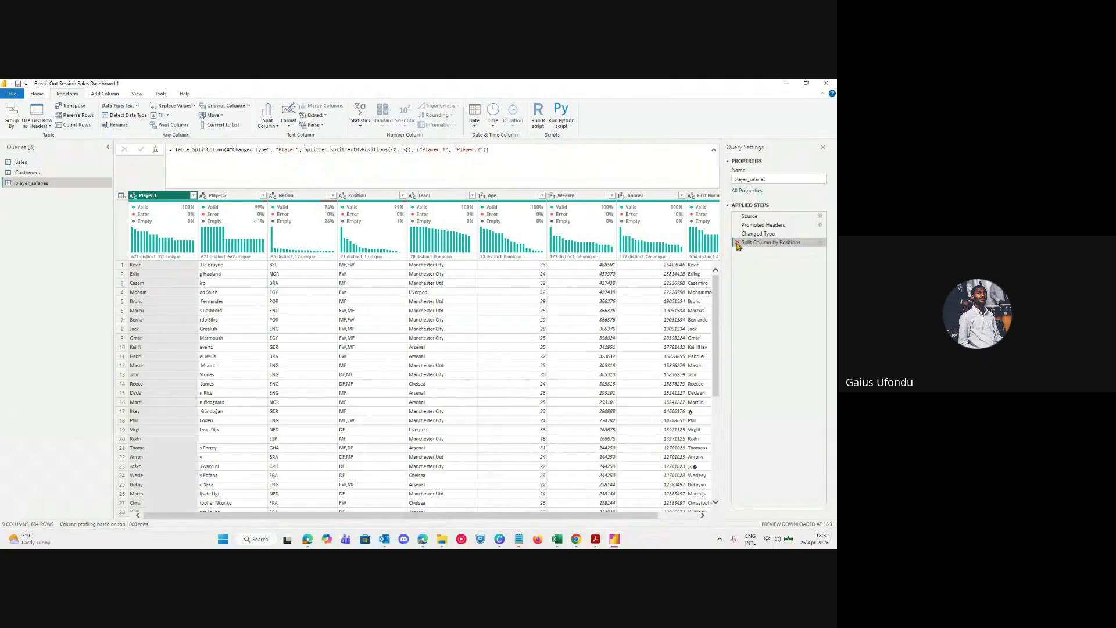
pyautogui.click(737, 243)
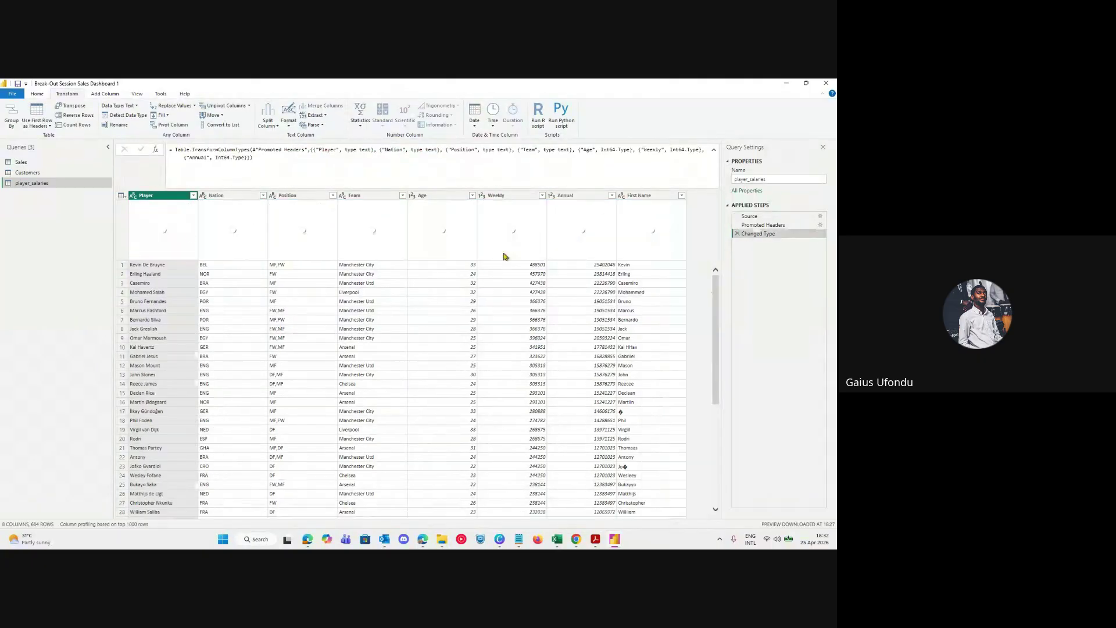
# Split the Player column by delimiter, using Space at the left-most delimiter.
pyautogui.rightClick(162, 196)
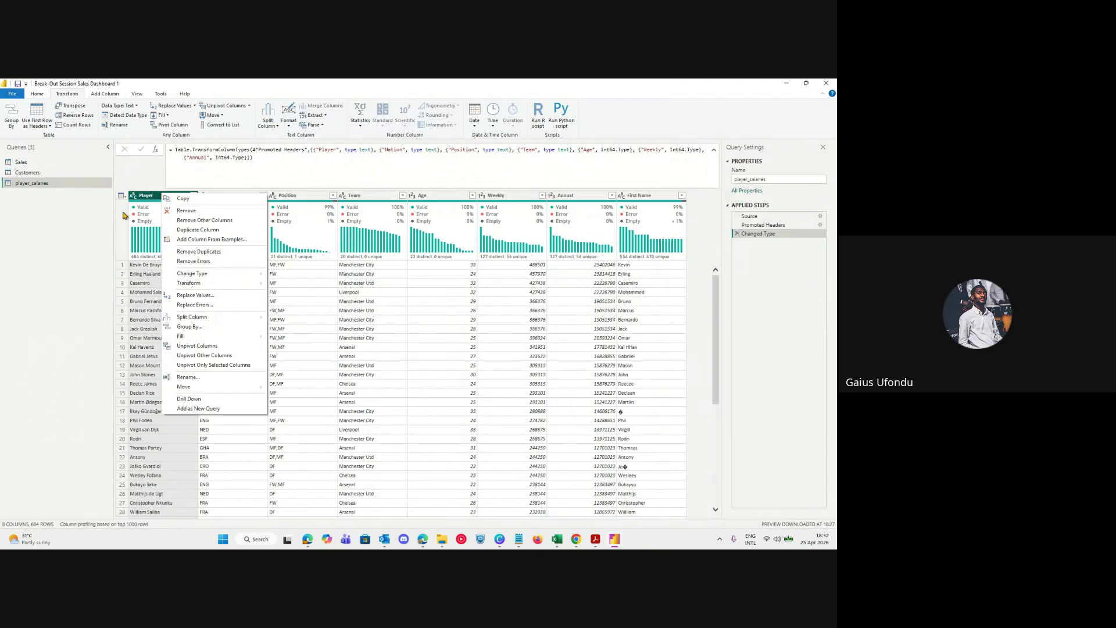
pyautogui.moveTo(232, 320)
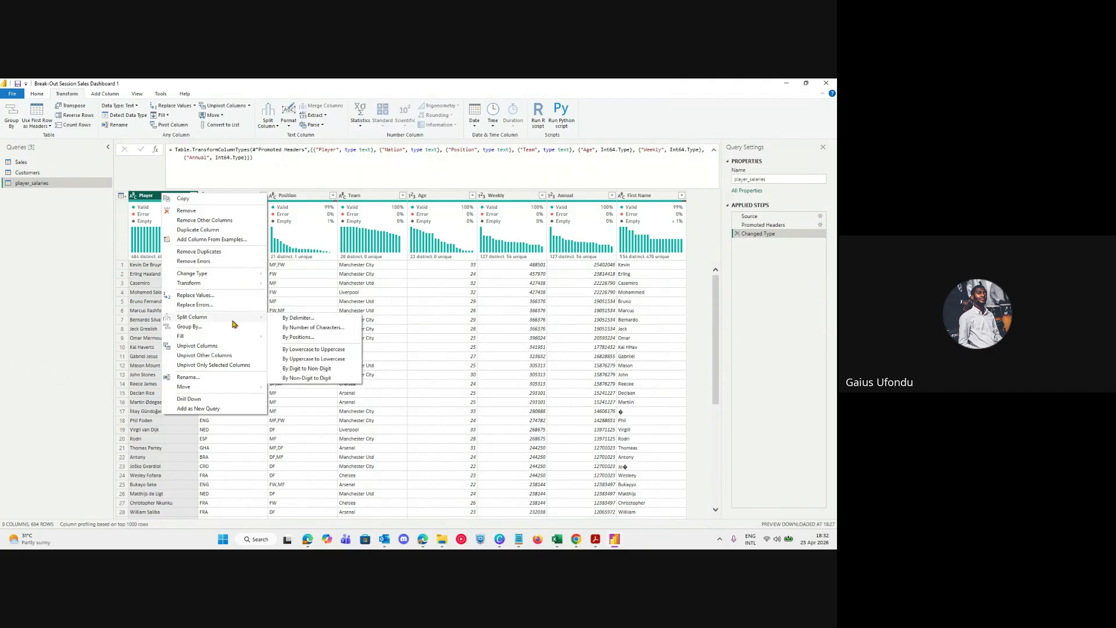
pyautogui.click(307, 319)
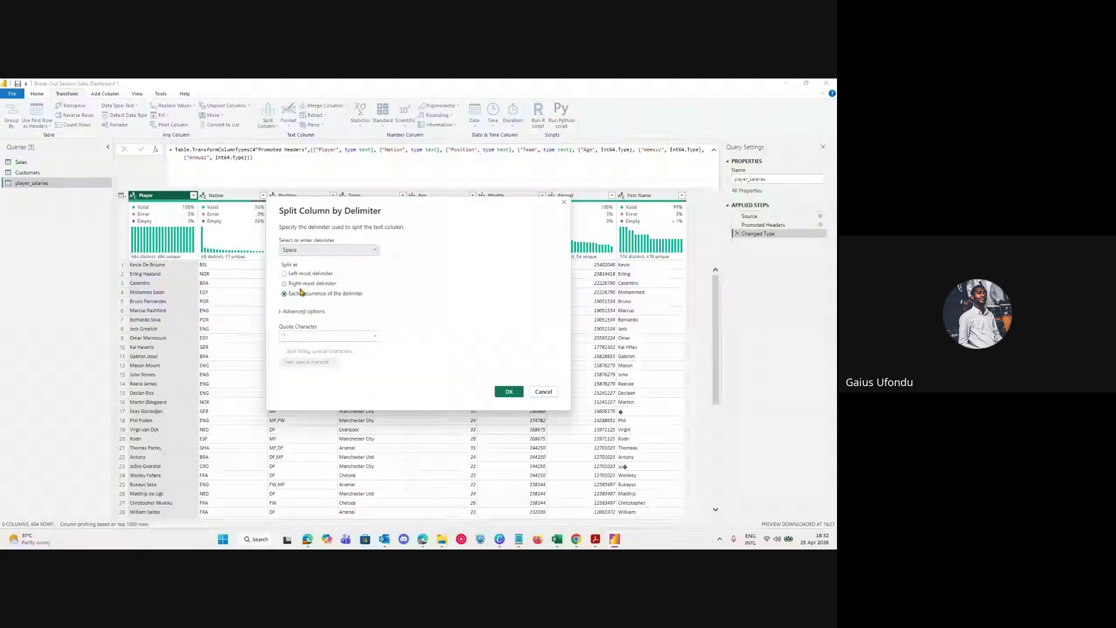
pyautogui.click(301, 250)
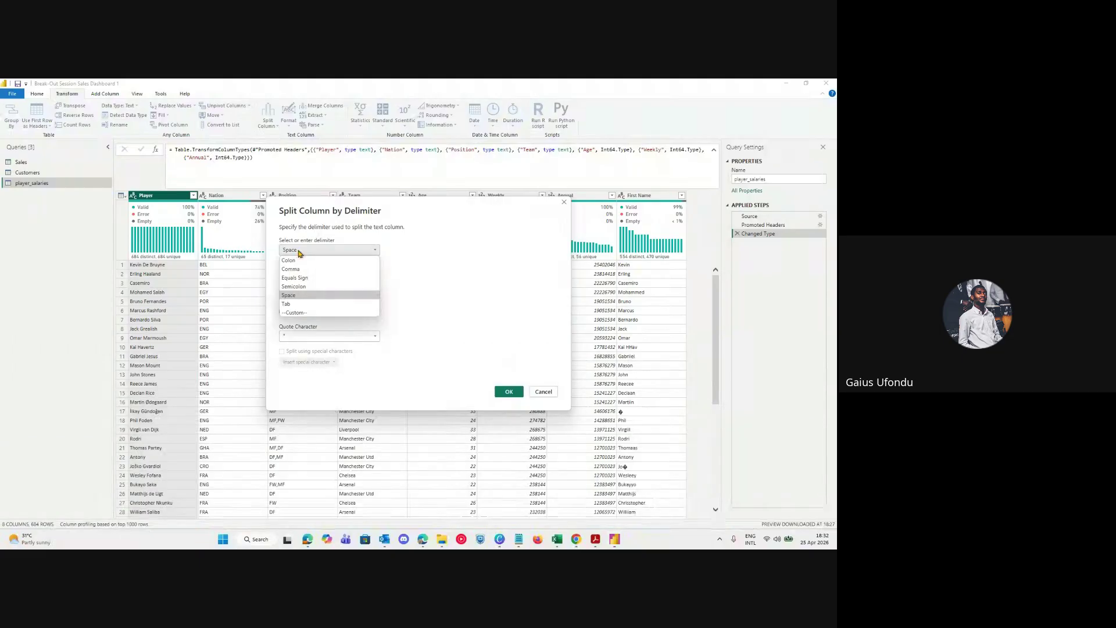
pyautogui.click(300, 297)
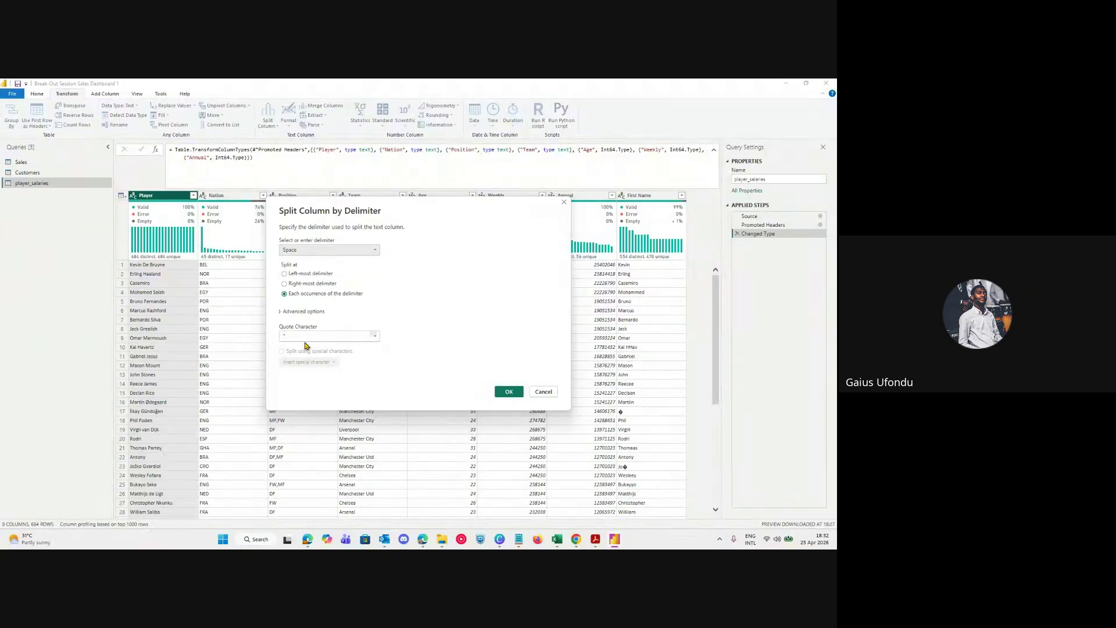
pyautogui.click(285, 274)
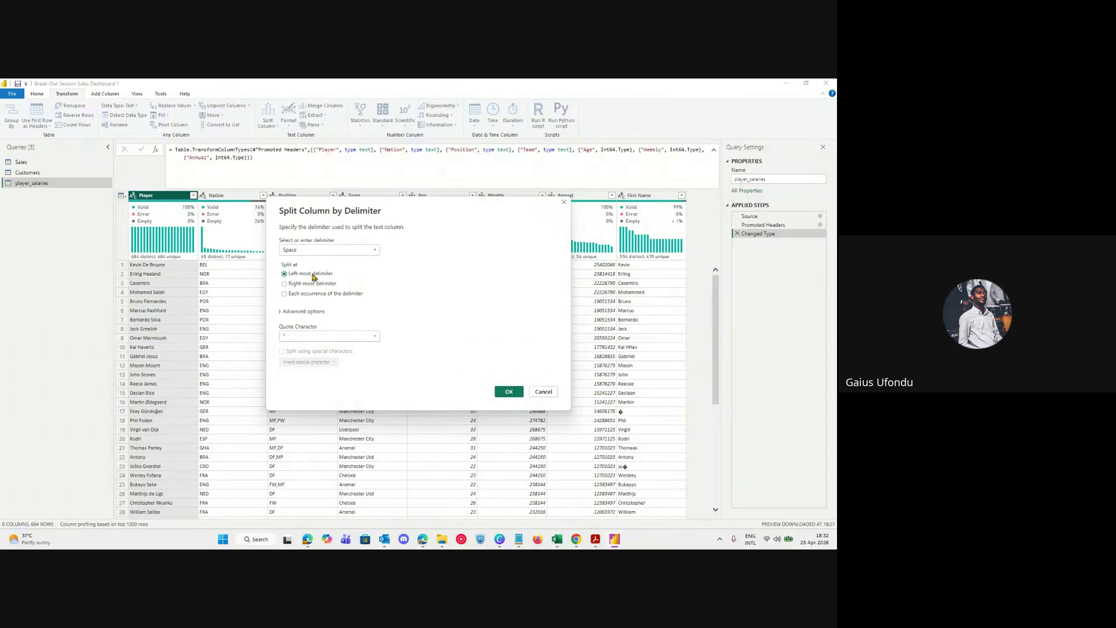
pyautogui.click(285, 294)
pyautogui.click(284, 274)
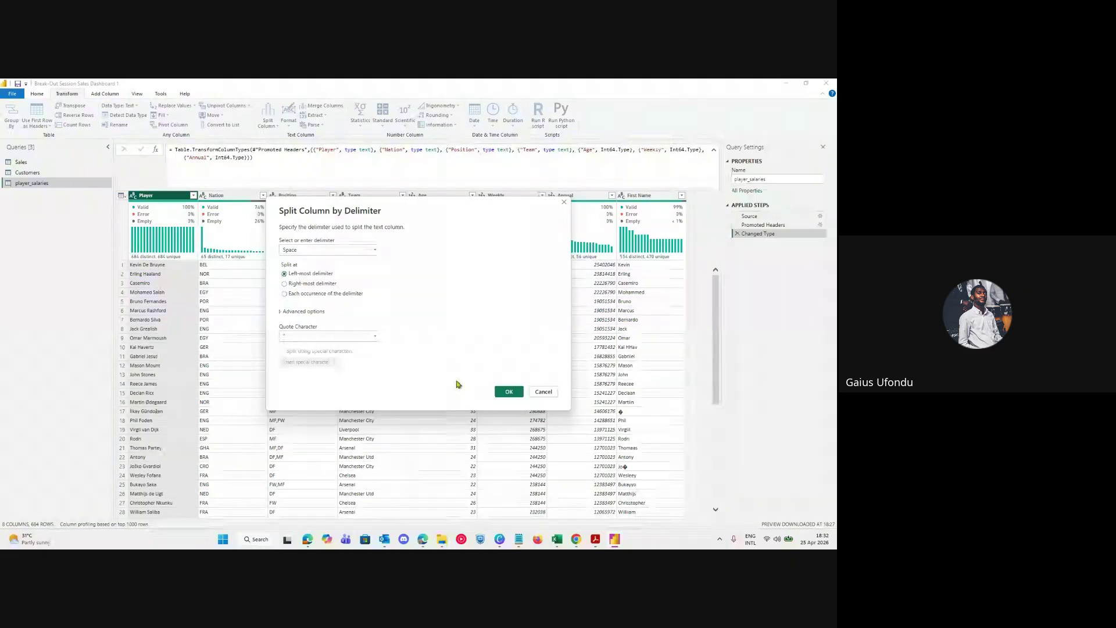
pyautogui.click(509, 392)
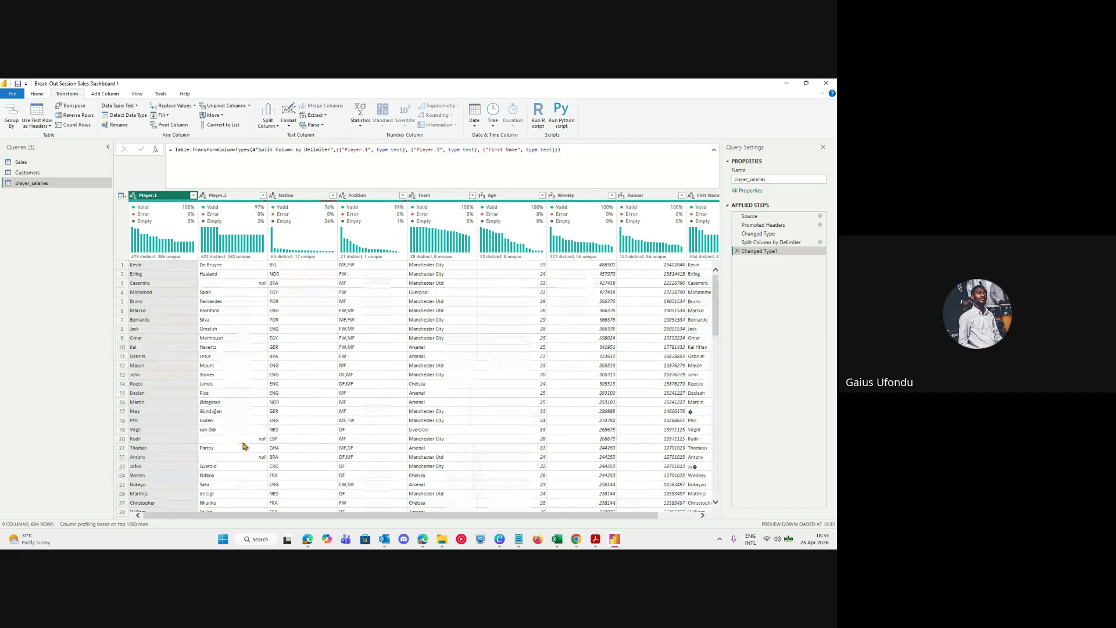
# Change the Split Column by Delimiter step to split the Player column at the right-most space.
pyautogui.click(806, 243)
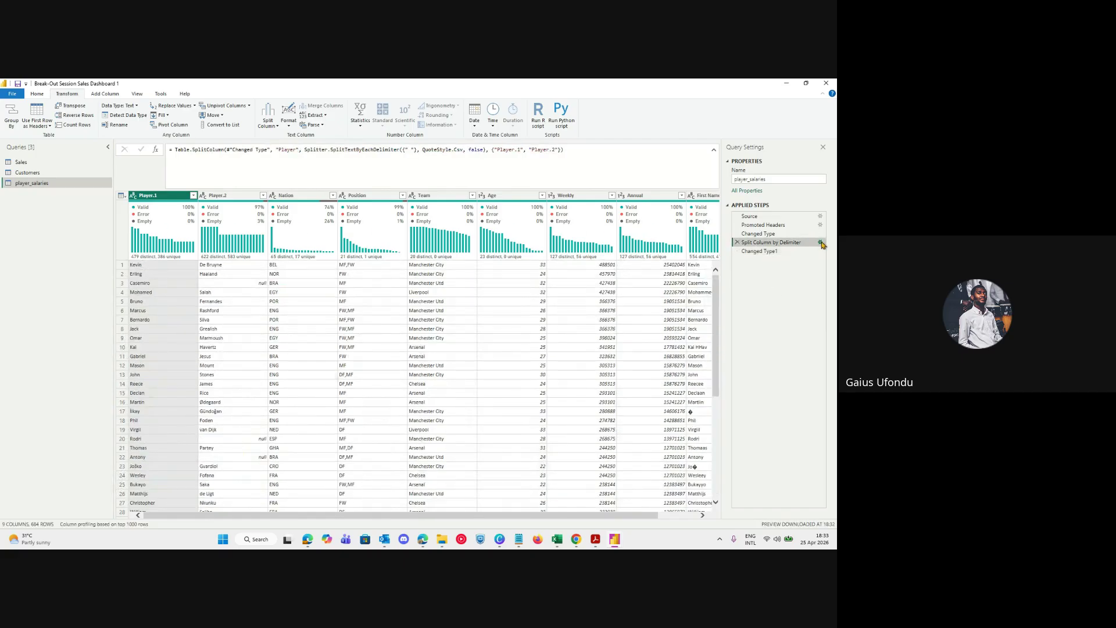
pyautogui.click(820, 243)
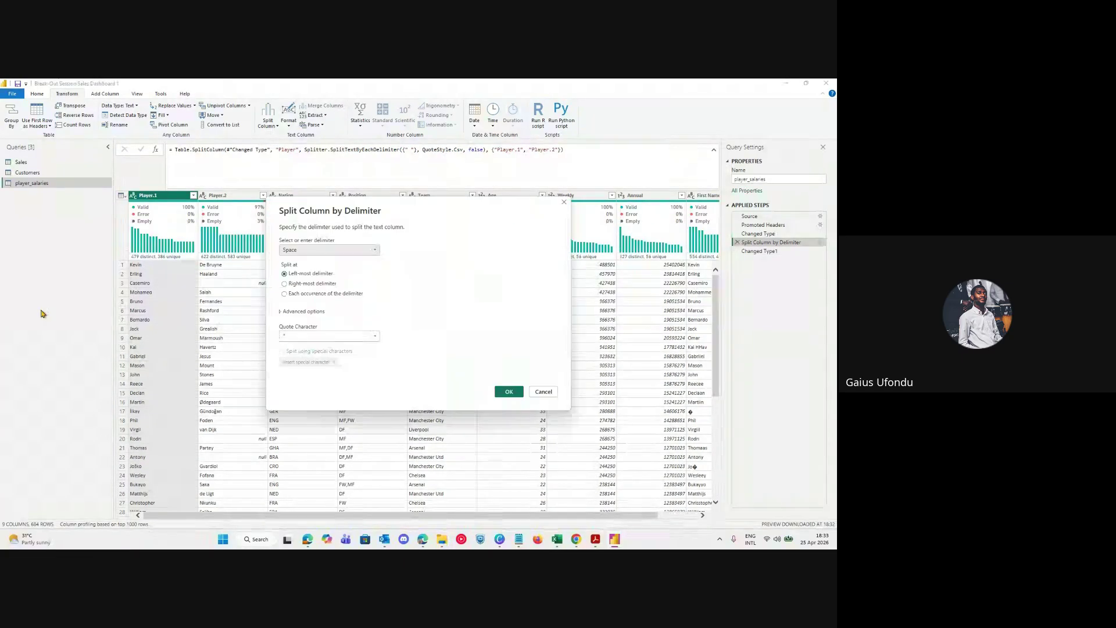
pyautogui.click(320, 284)
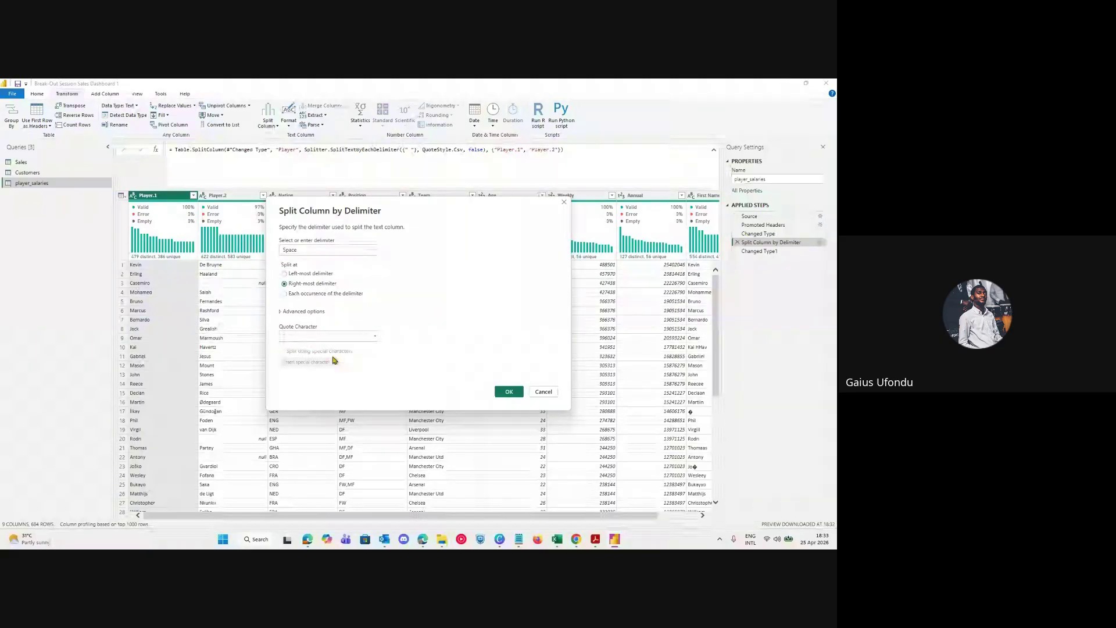
pyautogui.click(512, 392)
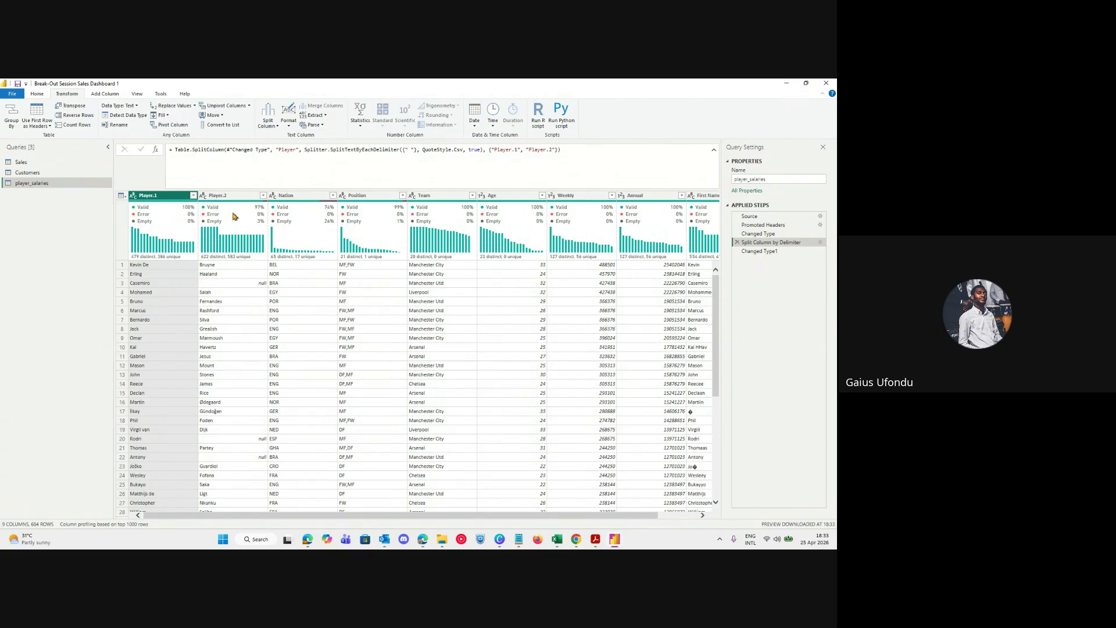
# Change the delimiter split to each occurrence of the space and look through the rows of the resulting Player columns.
pyautogui.click(820, 241)
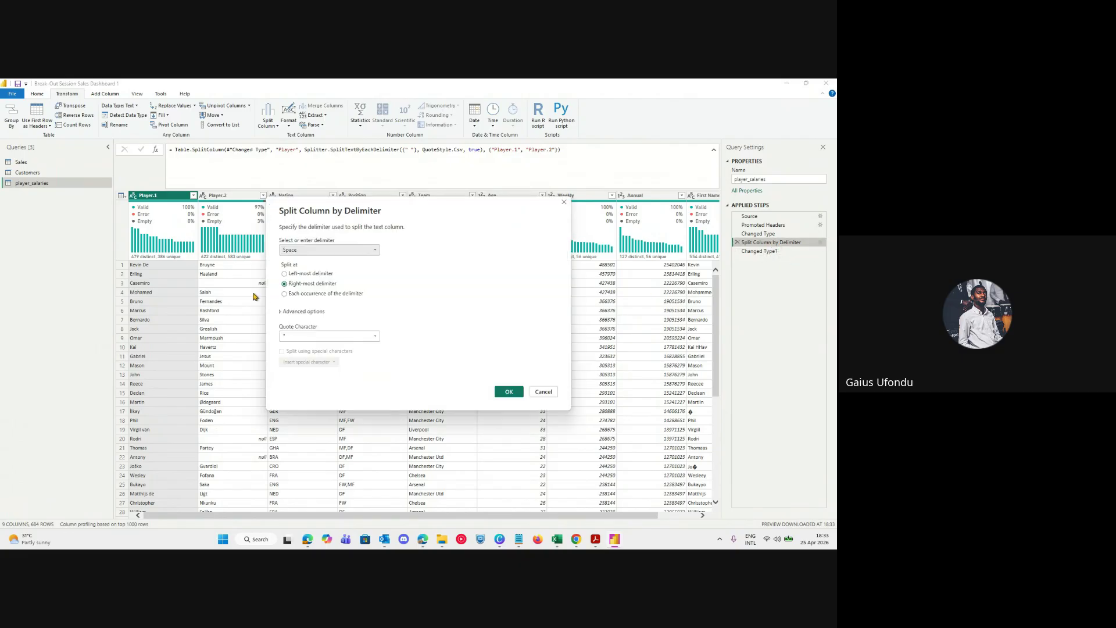
pyautogui.click(284, 293)
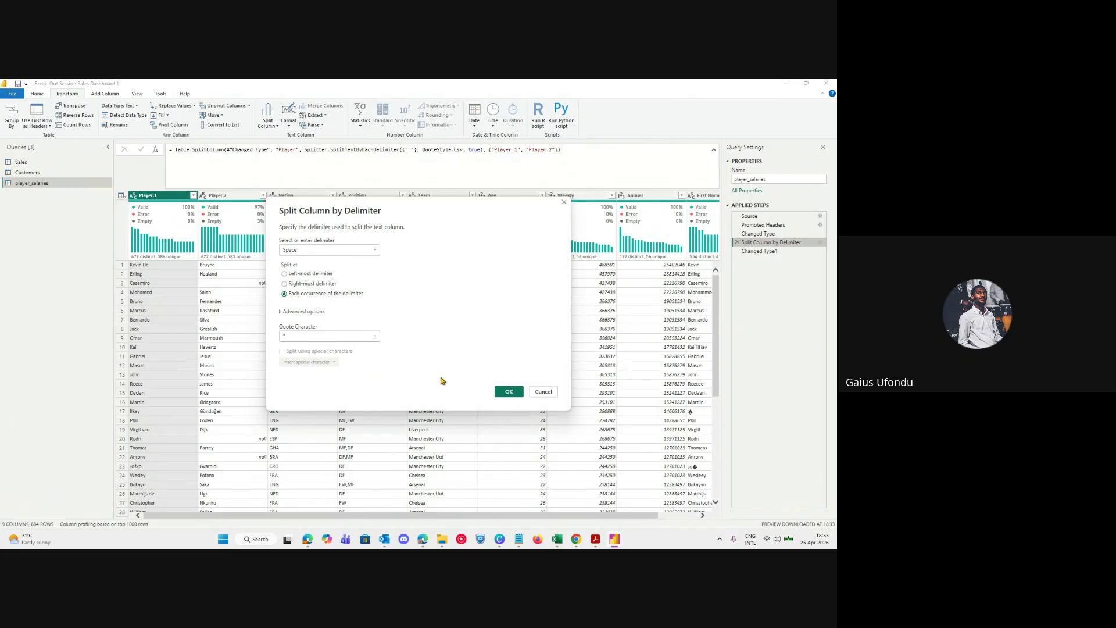
pyautogui.click(509, 392)
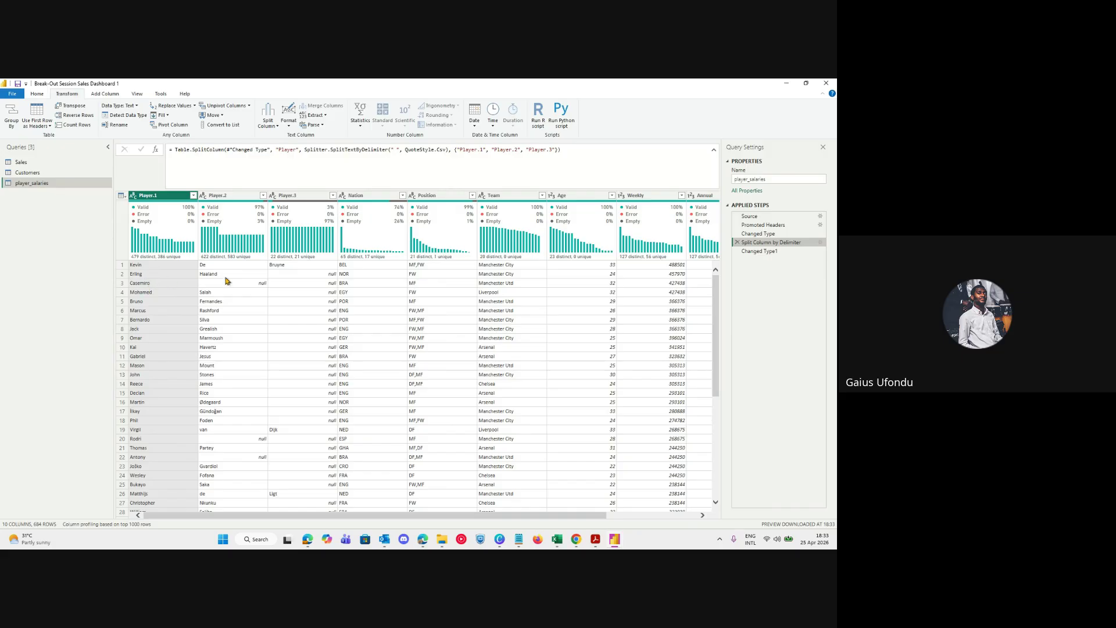
pyautogui.scroll(-15, 309, 398)
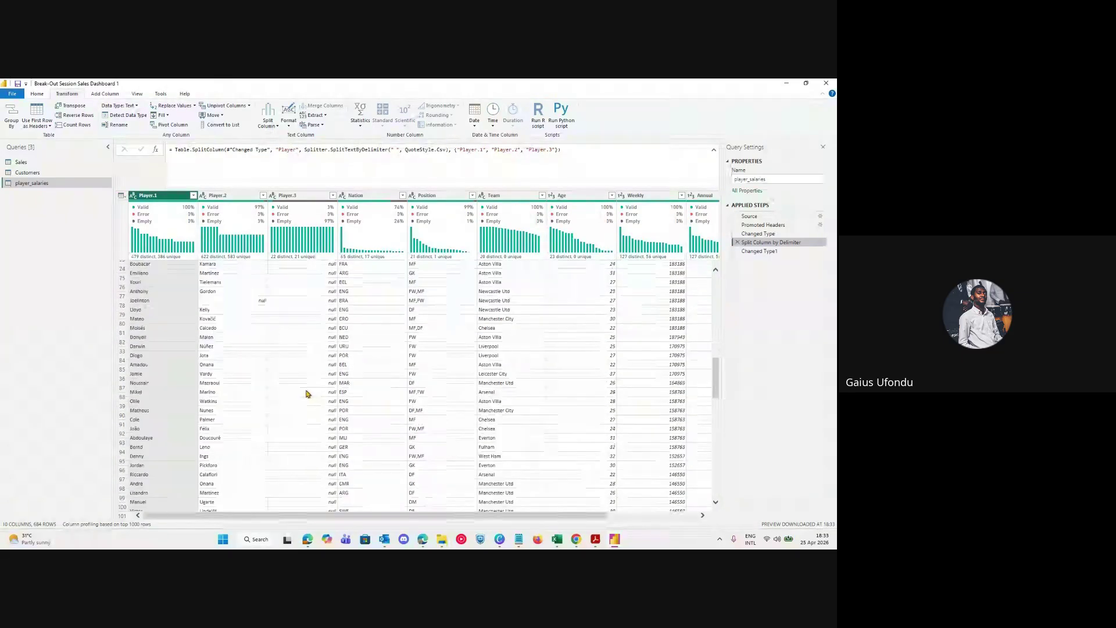
pyautogui.scroll(-18, 308, 398)
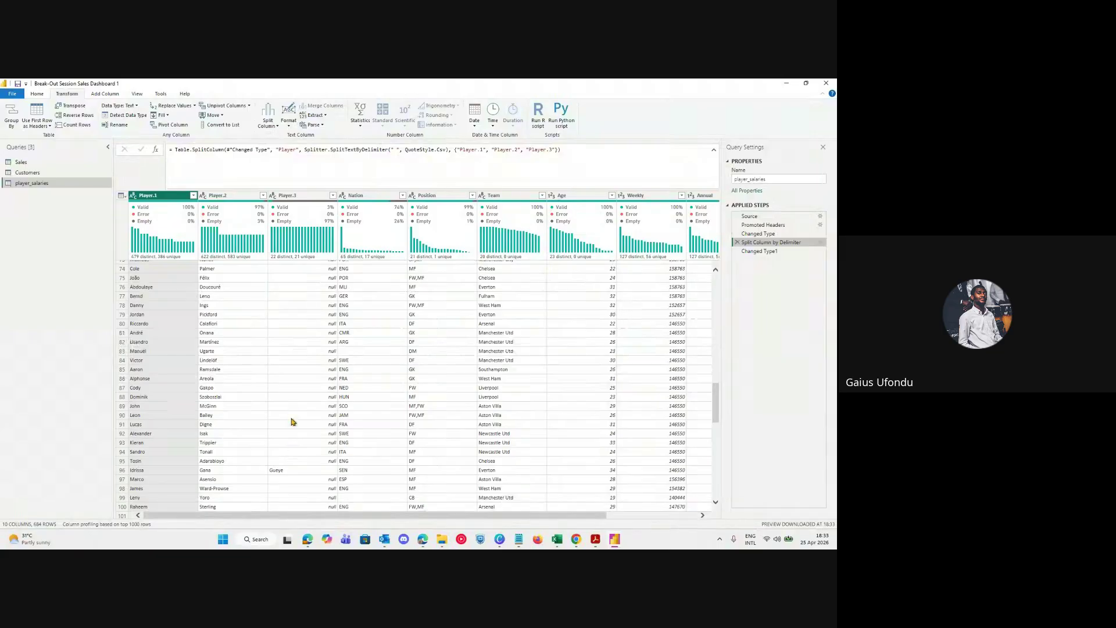
pyautogui.scroll(4, 295, 412)
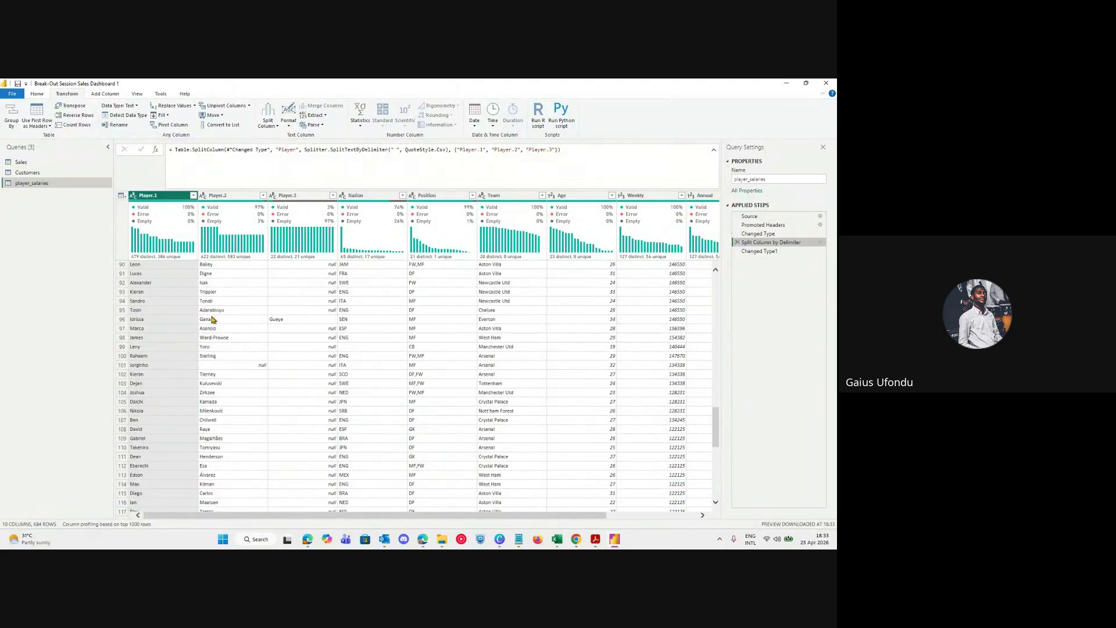
pyautogui.scroll(20, 297, 328)
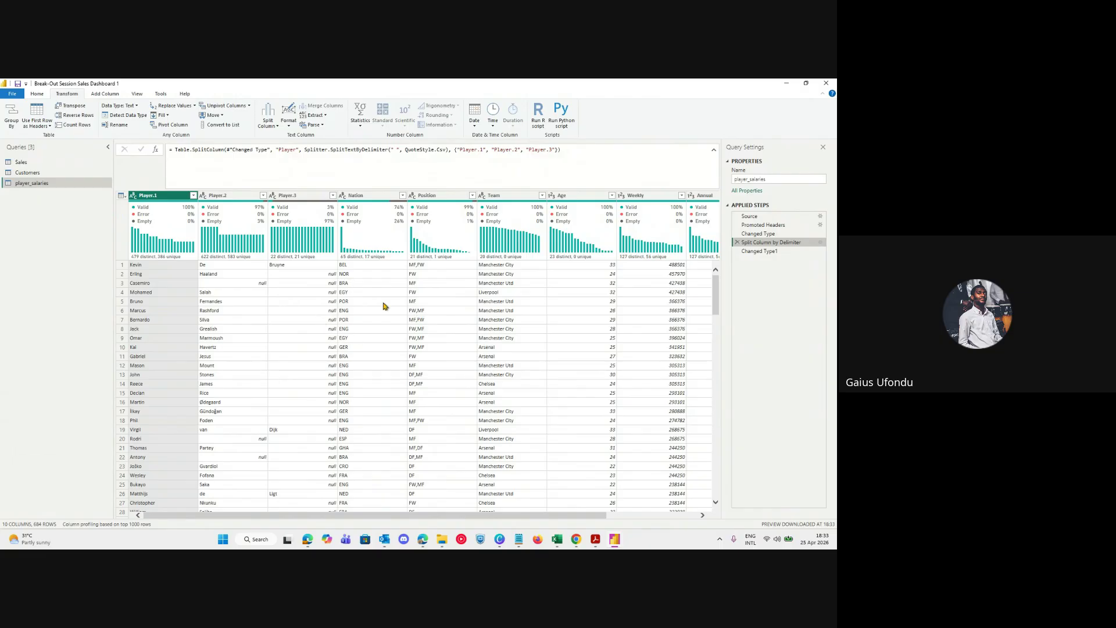
# Set the Split Column by Delimiter step back to splitting at the left-most space.
pyautogui.click(820, 243)
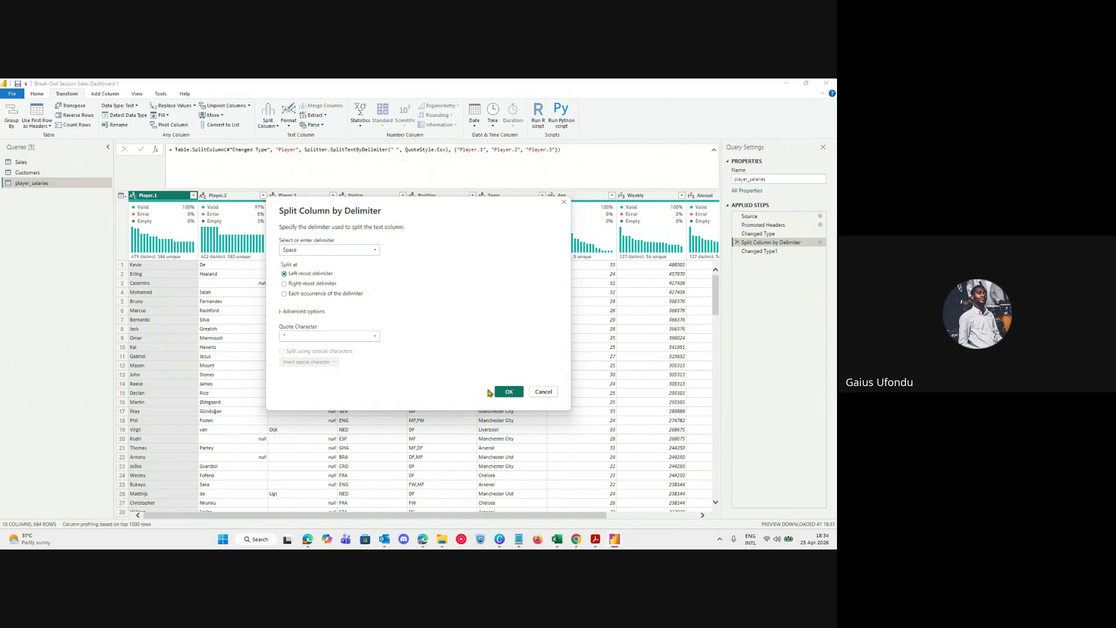
pyautogui.click(508, 391)
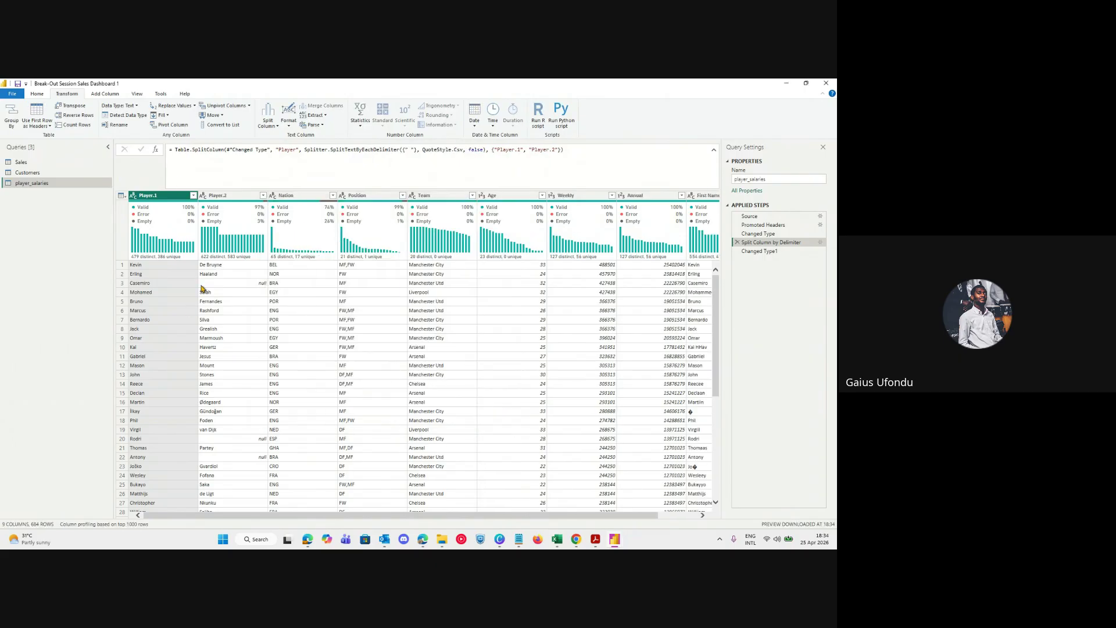
pyautogui.click(241, 194)
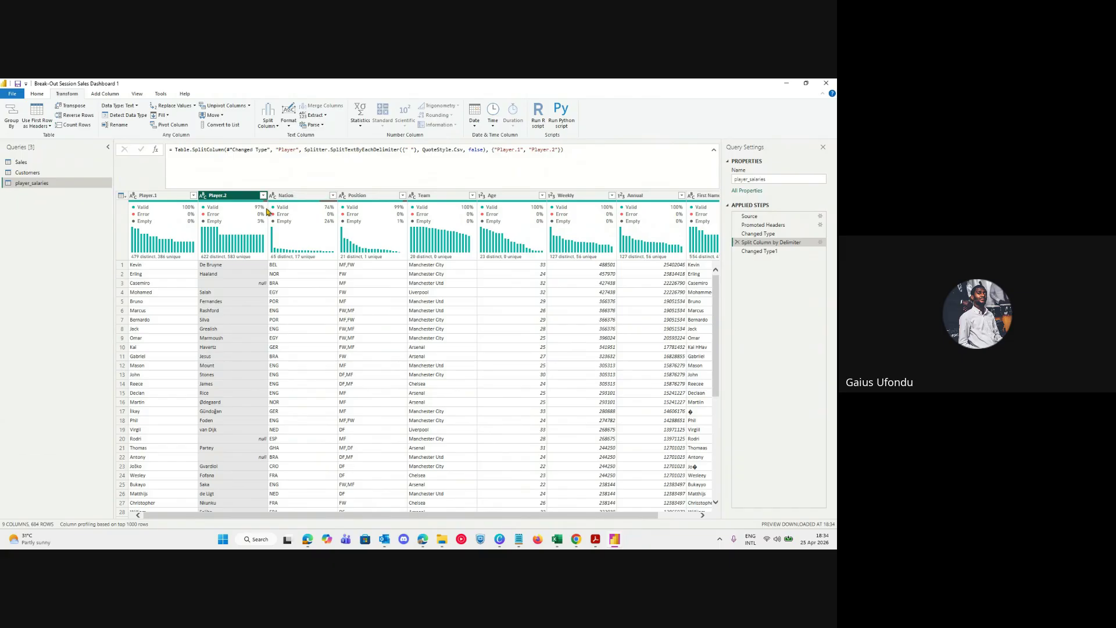
pyautogui.rightClick(243, 197)
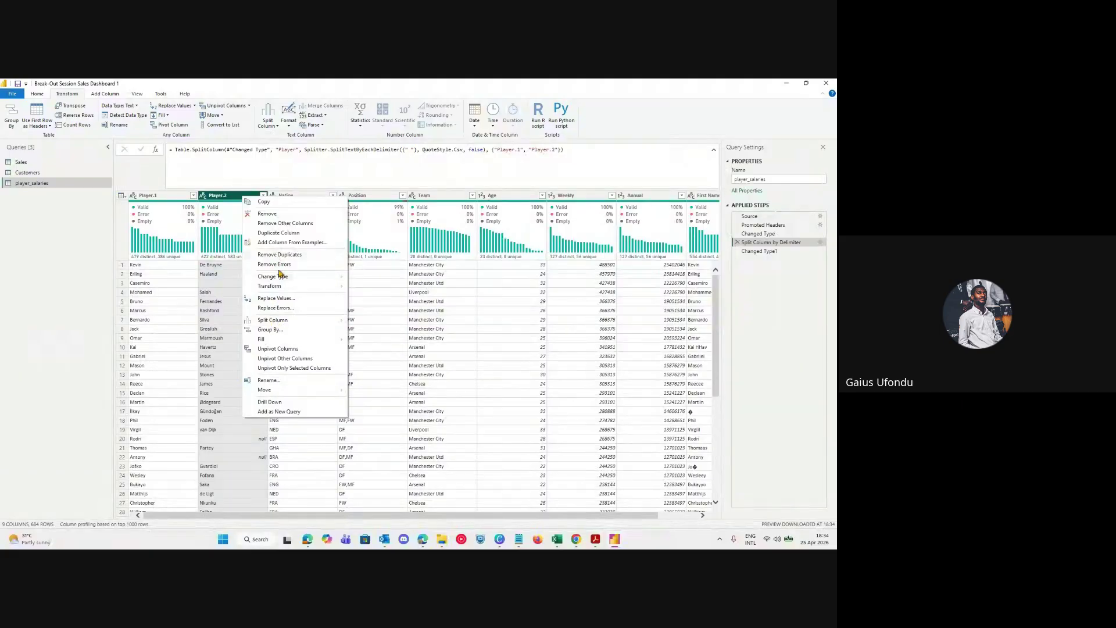
pyautogui.click(279, 215)
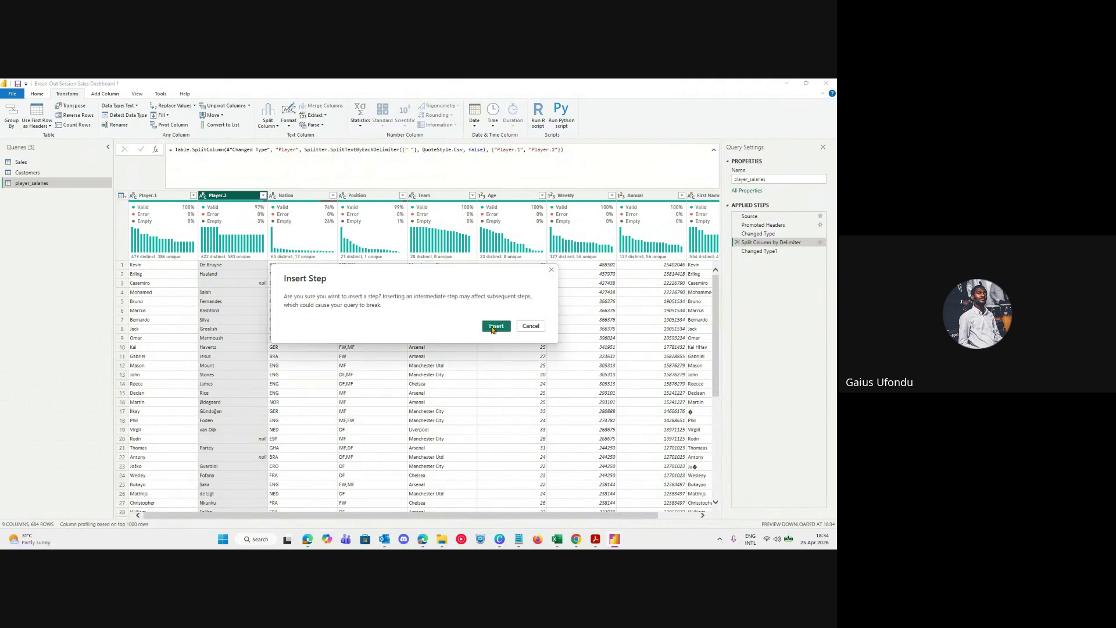
pyautogui.click(531, 325)
# Remove the Player.2 column as a new step after Changed Type1.
pyautogui.click(761, 252)
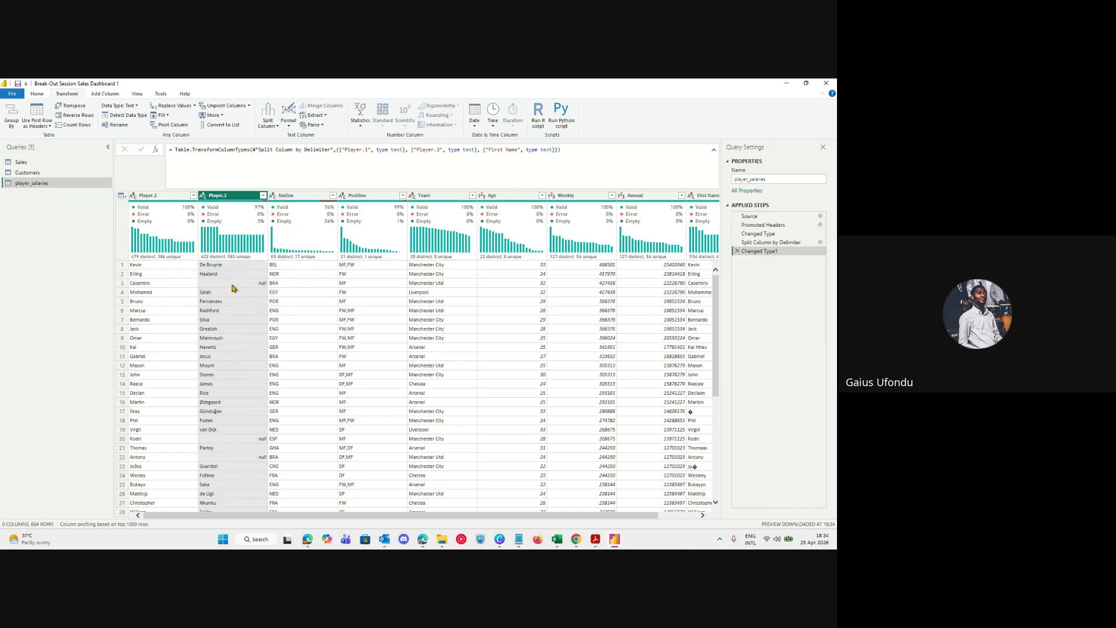
pyautogui.rightClick(222, 195)
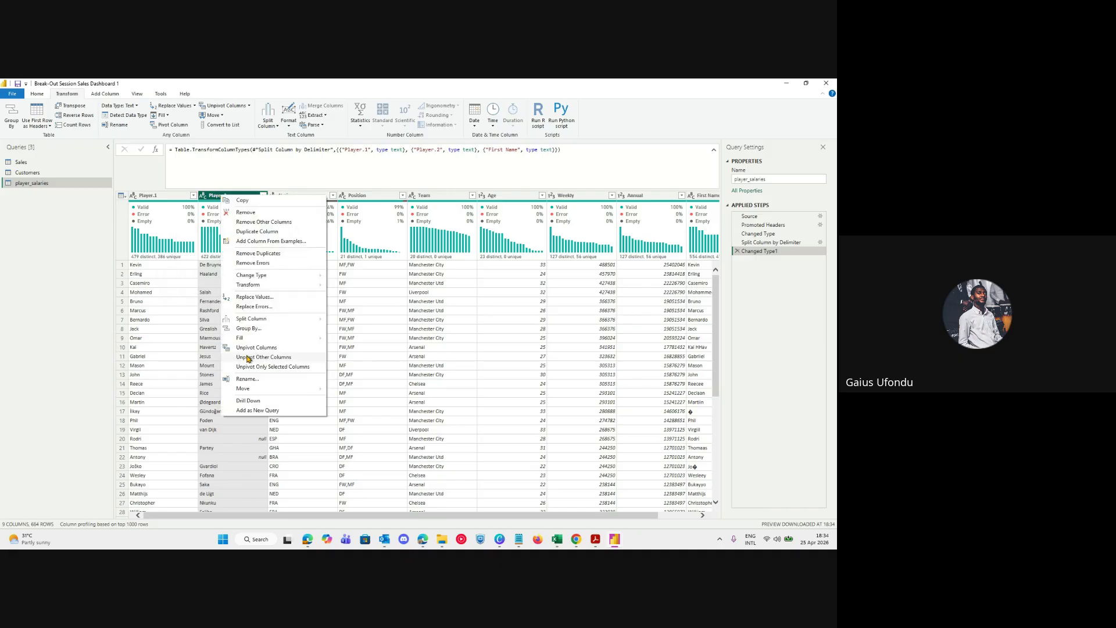
pyautogui.click(248, 213)
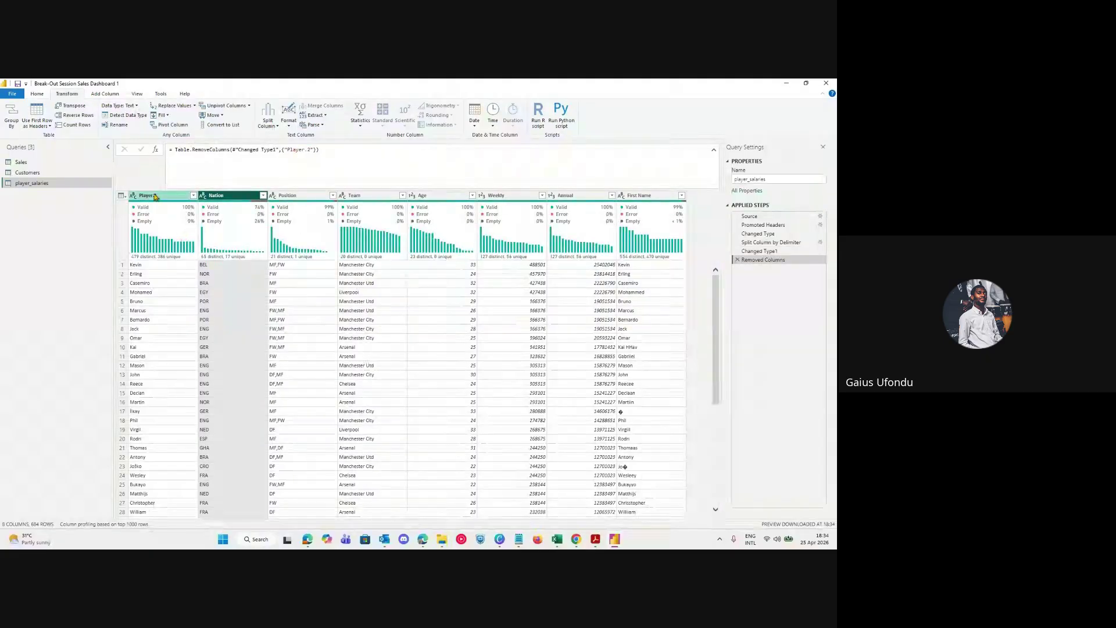
# Reorder the player_salaries columns so that Nation, Player.1, Team and Position come first, in that order.
pyautogui.click(156, 196)
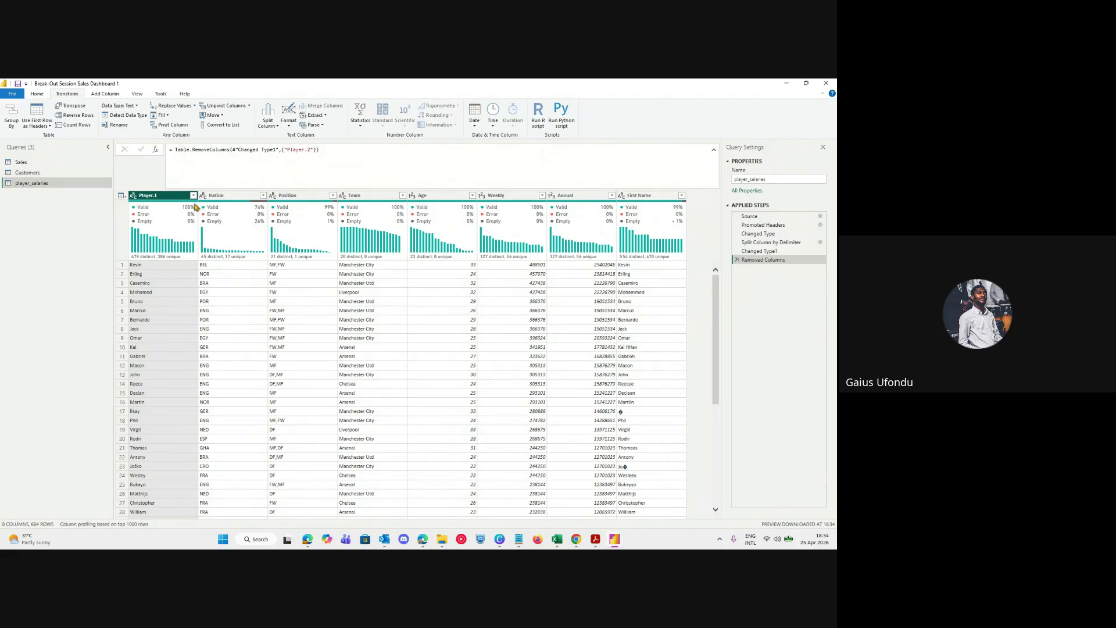
pyautogui.moveTo(186, 196); pyautogui.dragTo(438, 210)
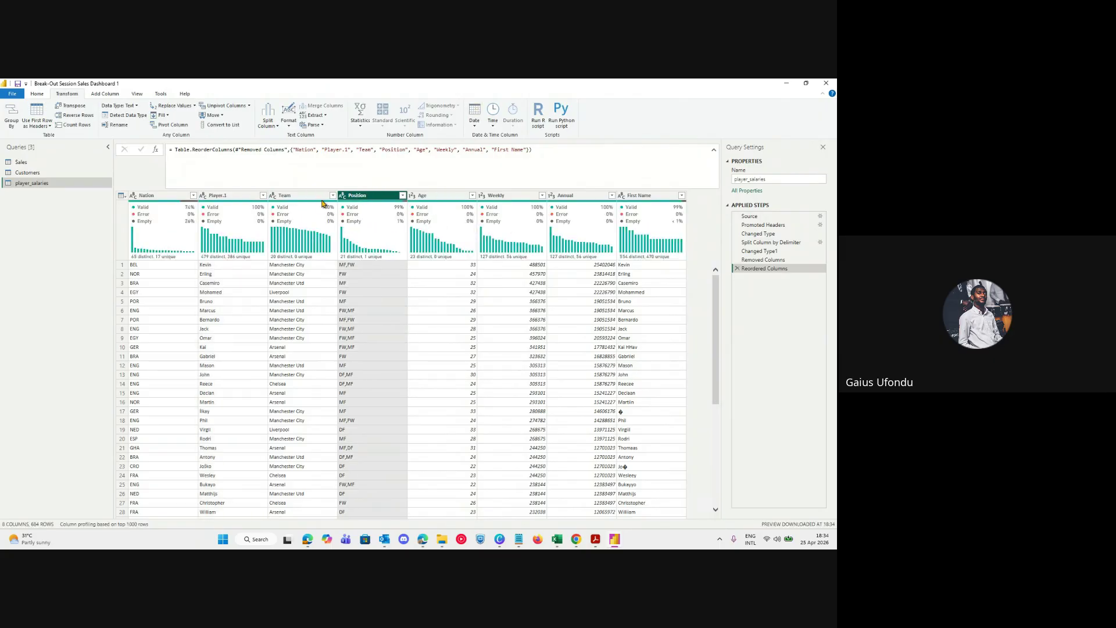
pyautogui.click(122, 196)
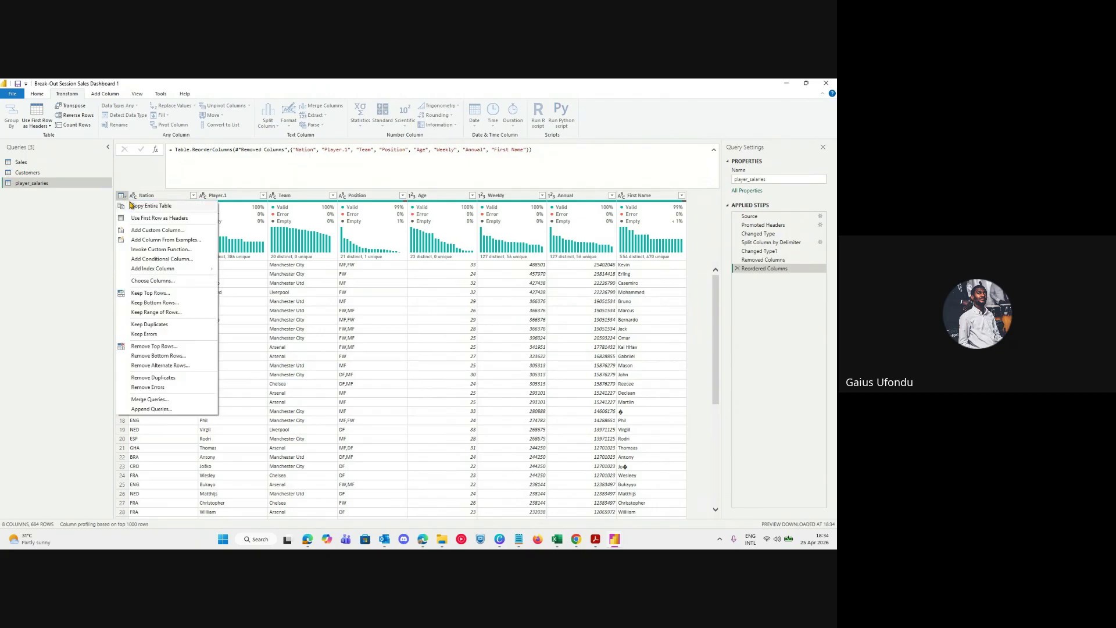
pyautogui.click(155, 199)
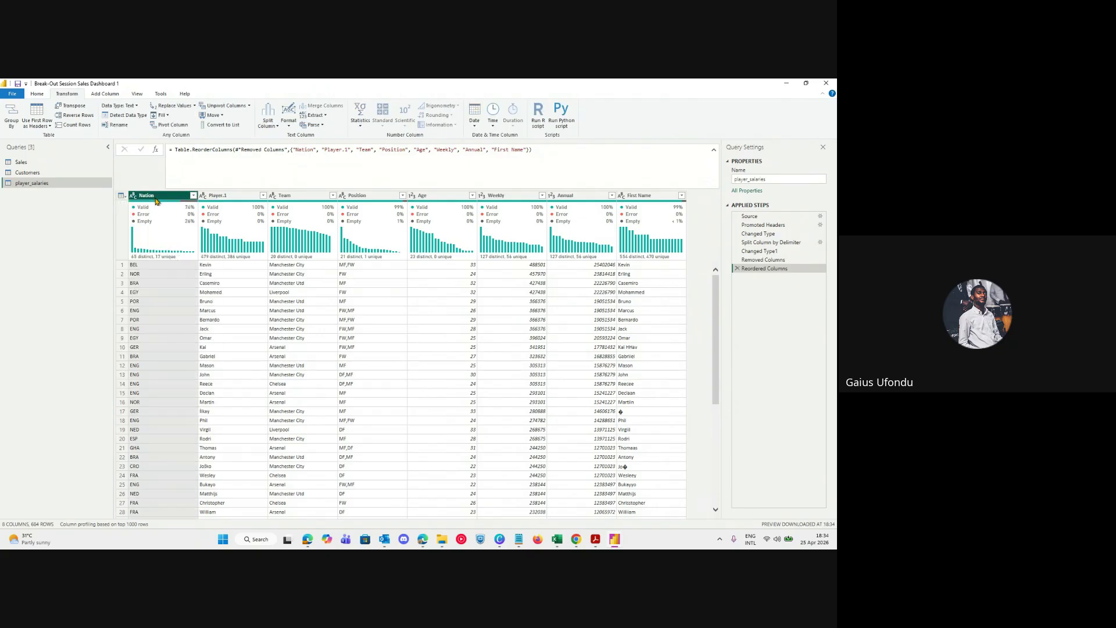
pyautogui.click(218, 198)
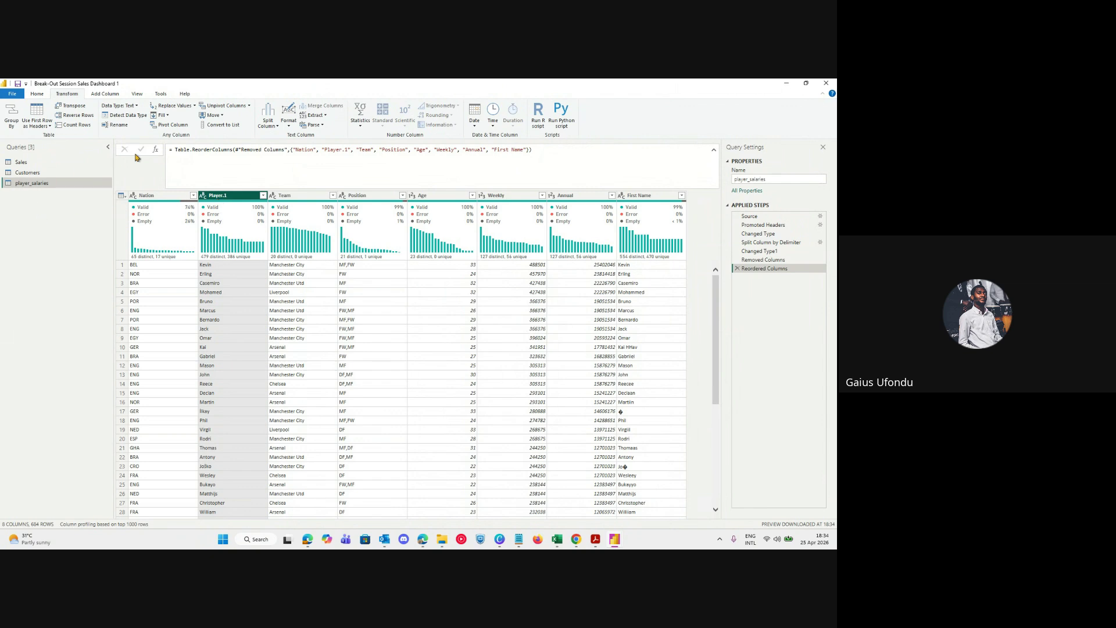
# Show the Sales query and collapse the formula bar to a single line.
pyautogui.click(58, 162)
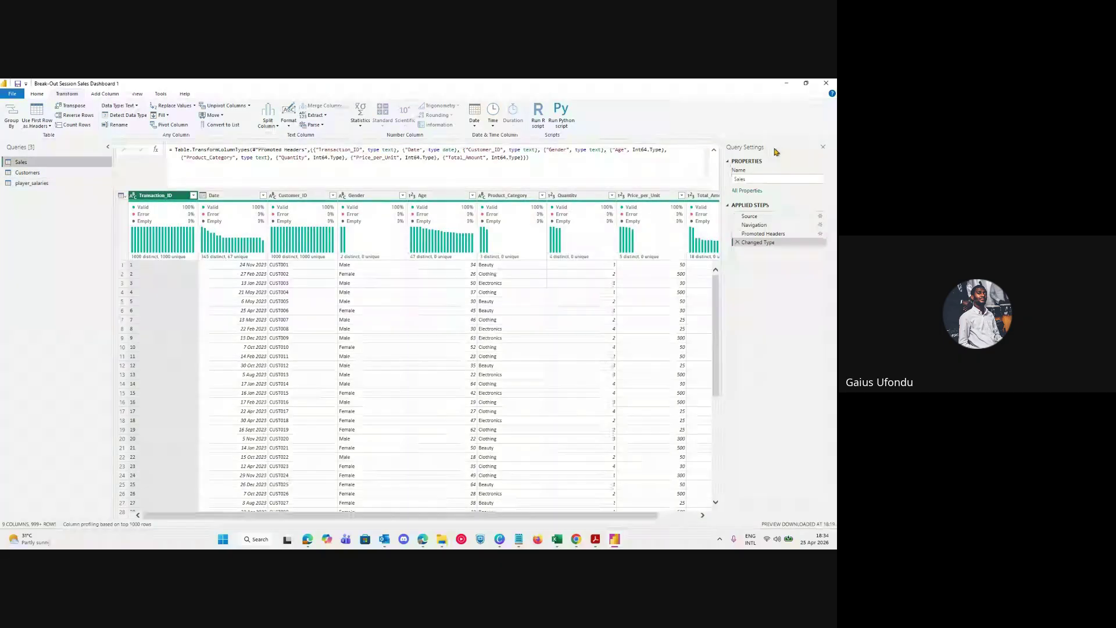
pyautogui.click(714, 149)
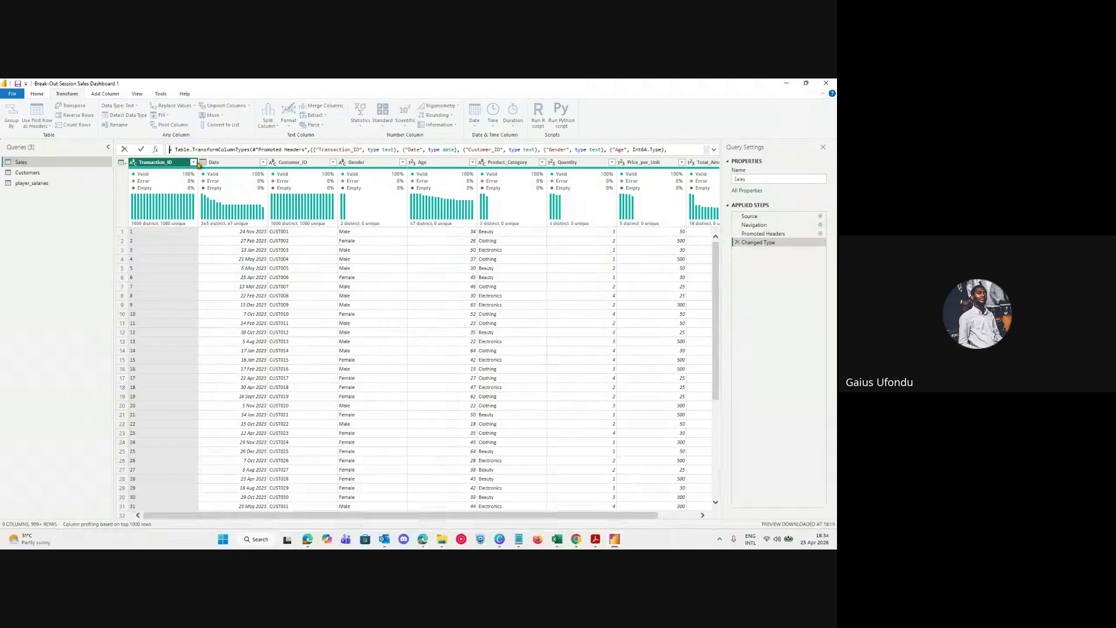
pyautogui.click(100, 95)
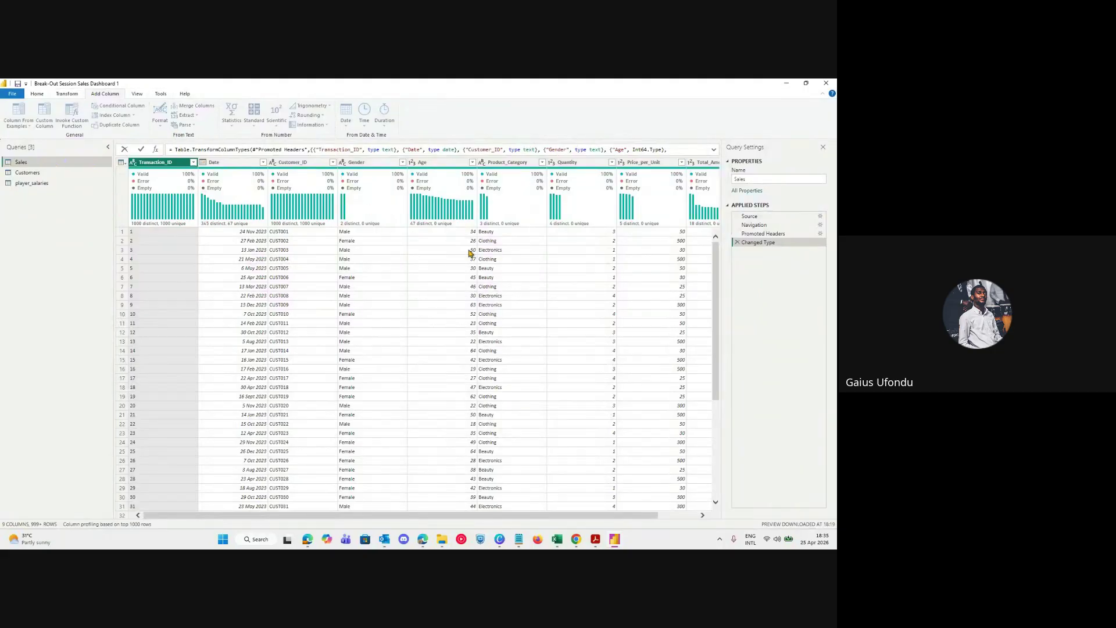
pyautogui.click(67, 94)
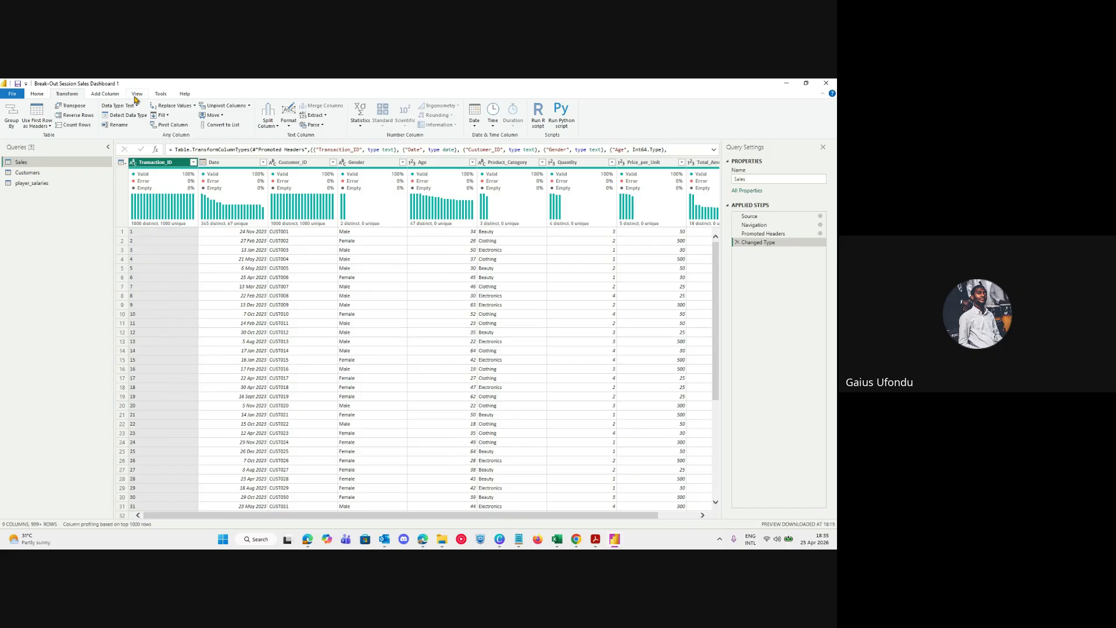
pyautogui.click(136, 95)
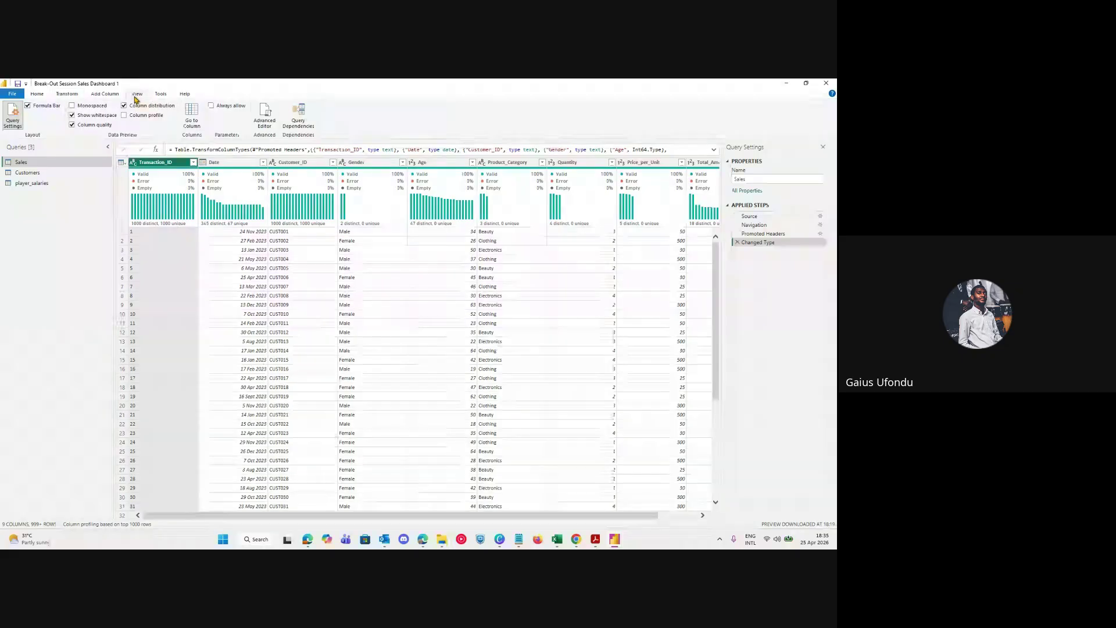
pyautogui.click(164, 95)
# View the Run R script editor for the Sales query and close it without running a script.
pyautogui.click(65, 95)
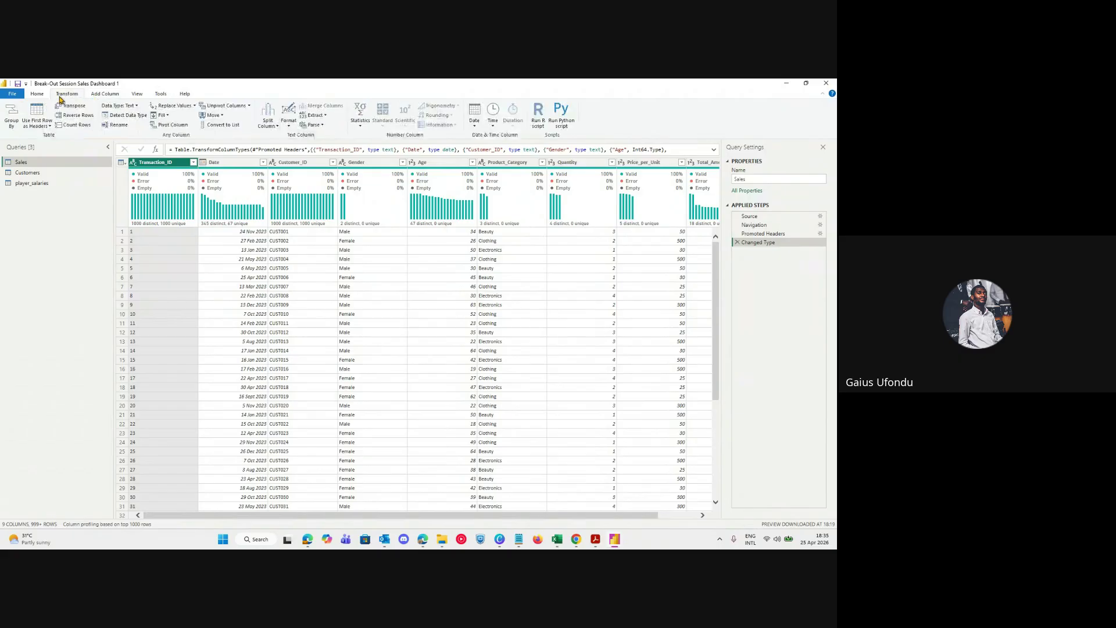
pyautogui.click(539, 119)
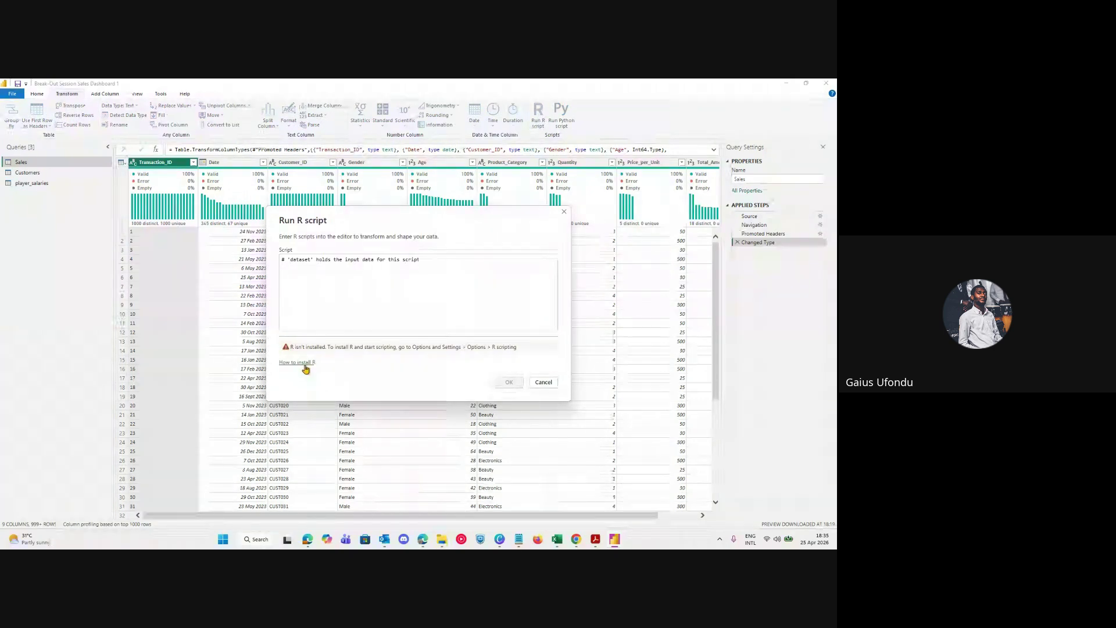
pyautogui.click(544, 382)
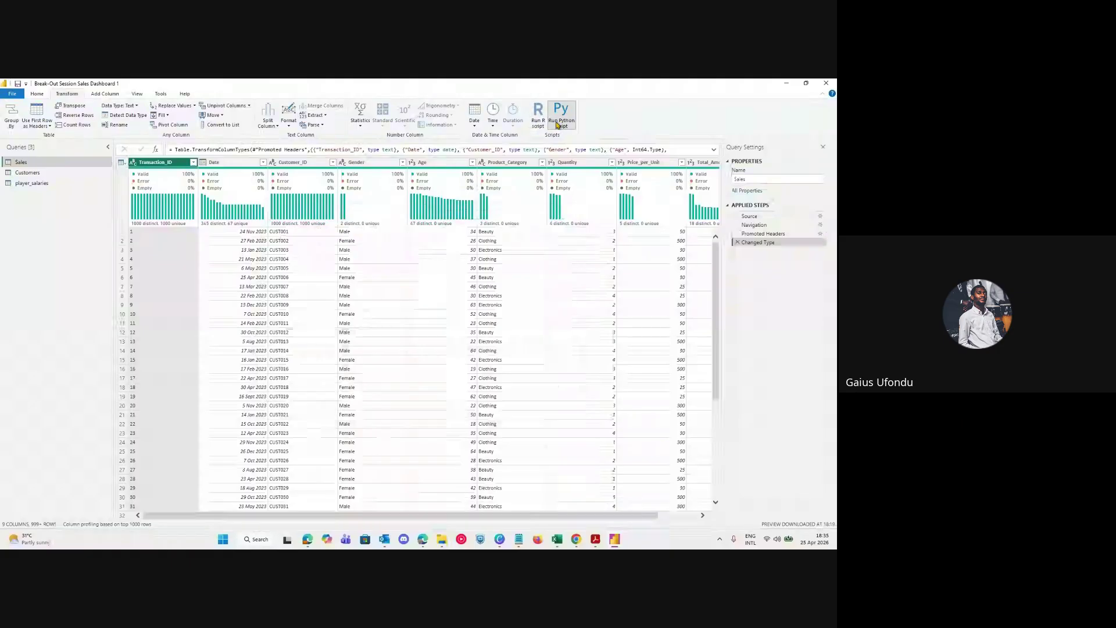
# Try running a Python script containing only the default comment on the Sales query, leaving no added step.
pyautogui.click(559, 120)
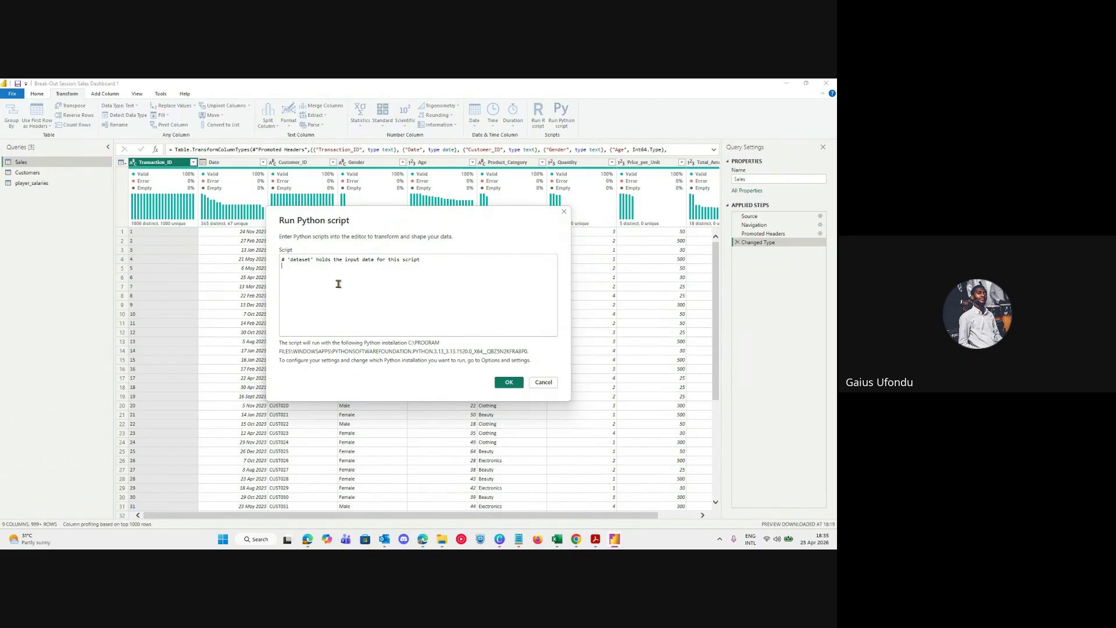
pyautogui.click(508, 381)
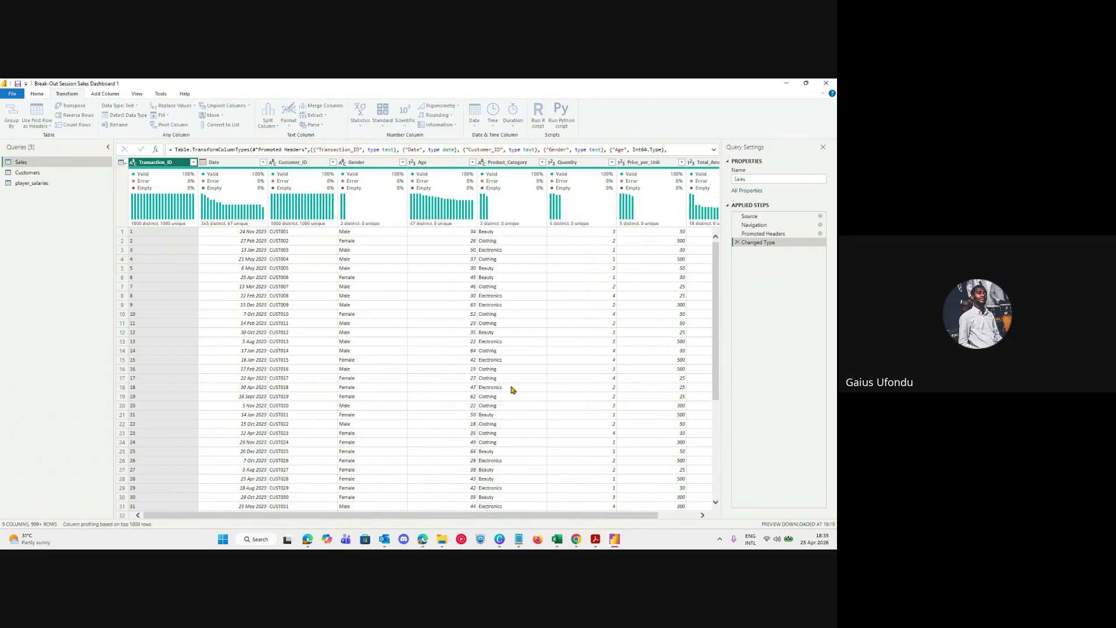
pyautogui.click(737, 251)
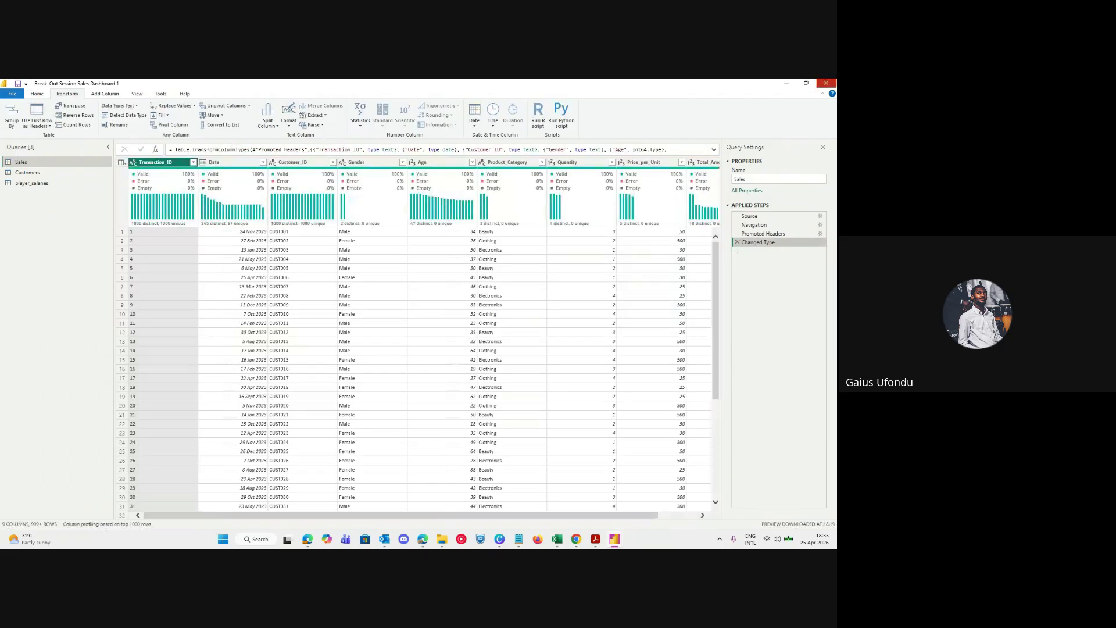
# Close the Power Query Editor without applying the changes now and clear the pending-changes notice on the report.
pyautogui.click(825, 82)
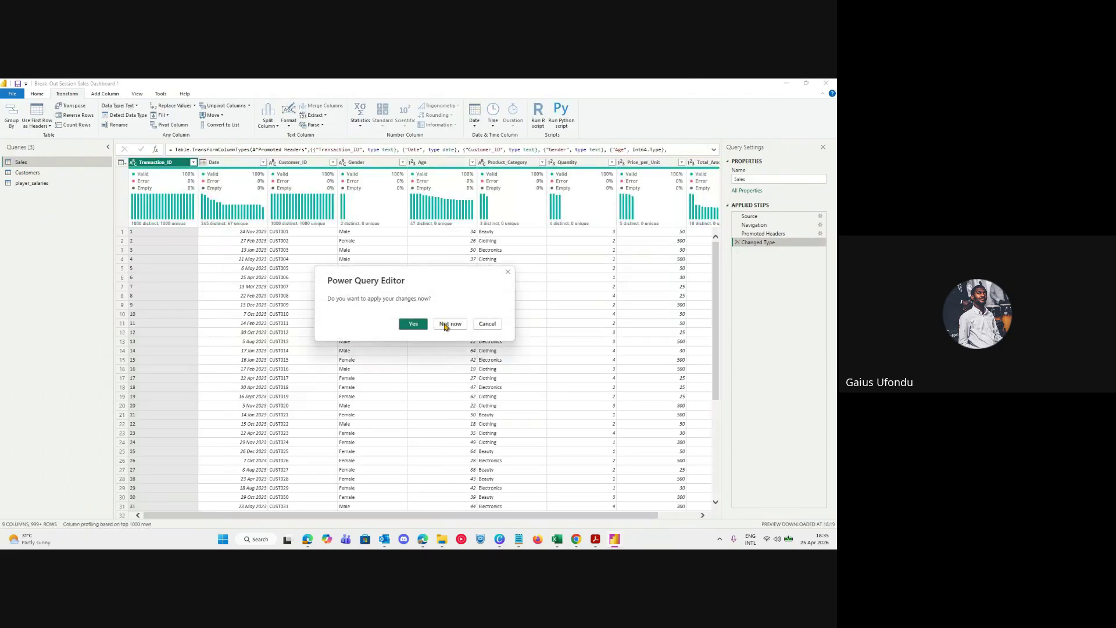
pyautogui.click(449, 324)
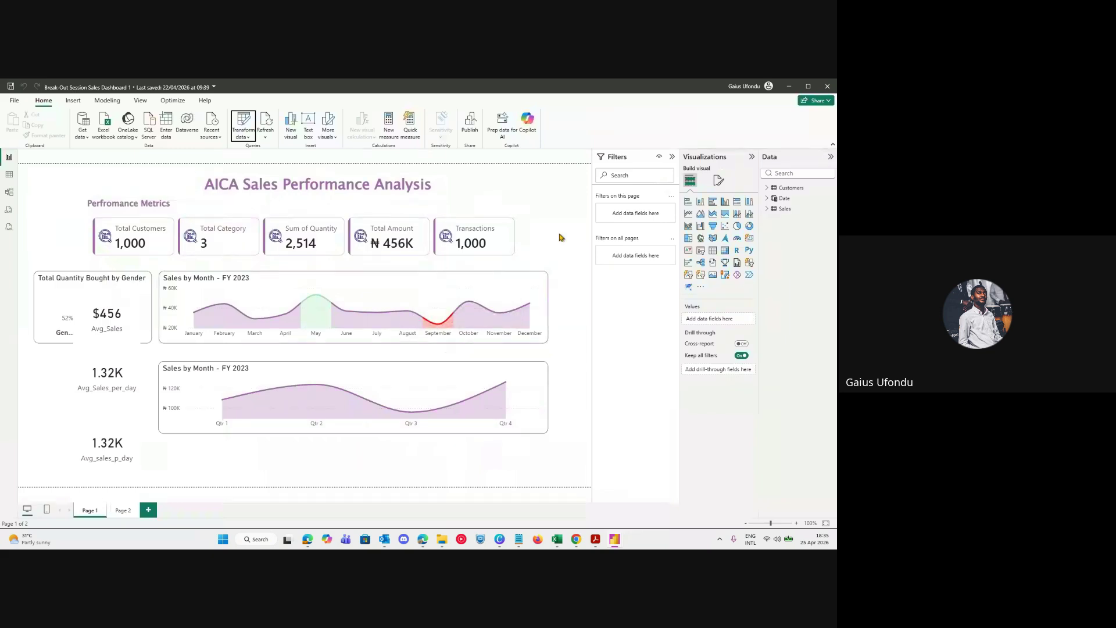
pyautogui.click(657, 162)
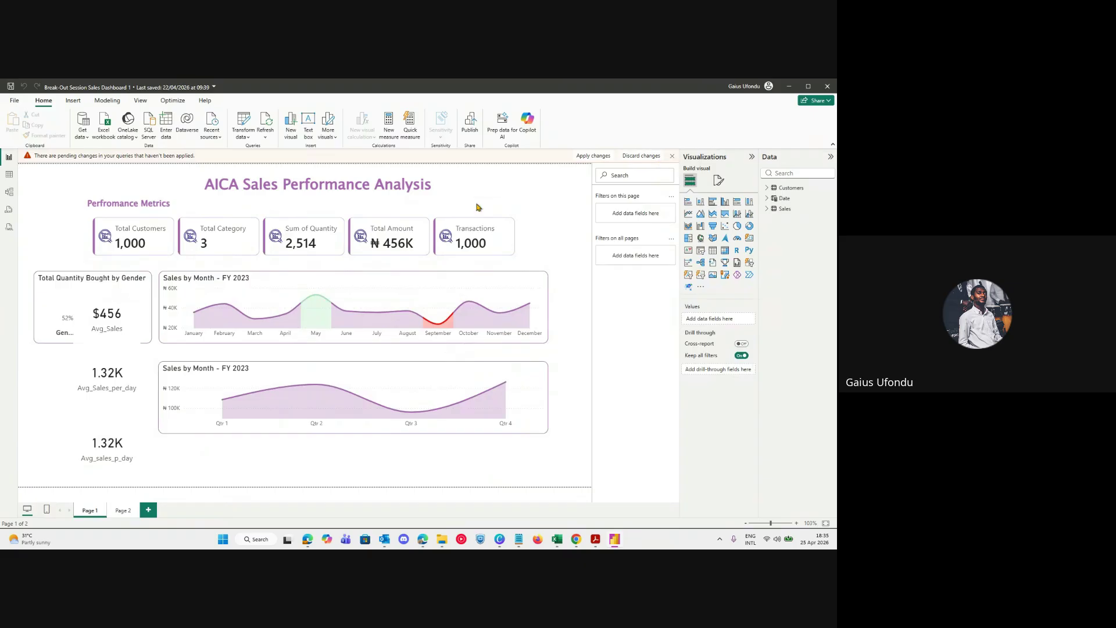
pyautogui.click(447, 333)
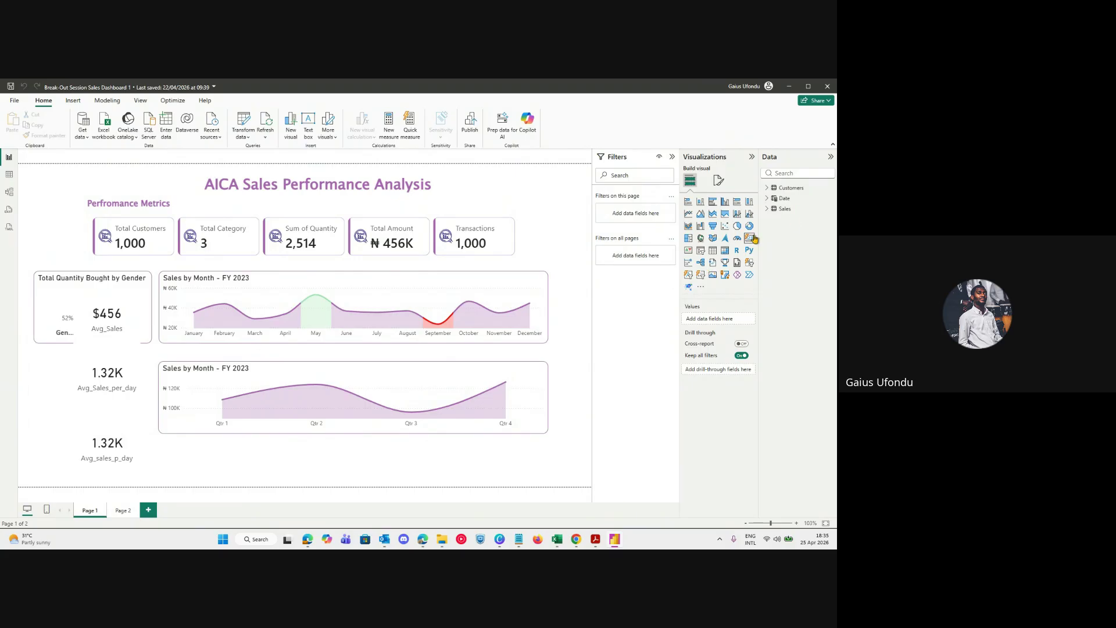
# Expand the Sales table's fields and view the Avg_Sales measure's formula in the enlarged formula editor, then collapse it.
pyautogui.click(766, 209)
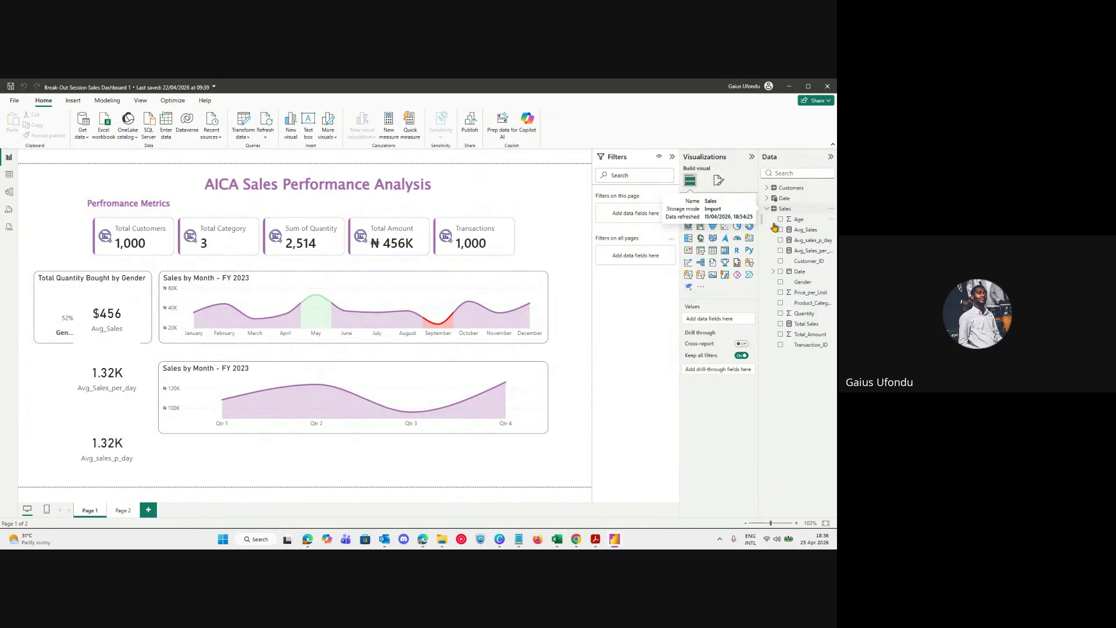
pyautogui.click(804, 231)
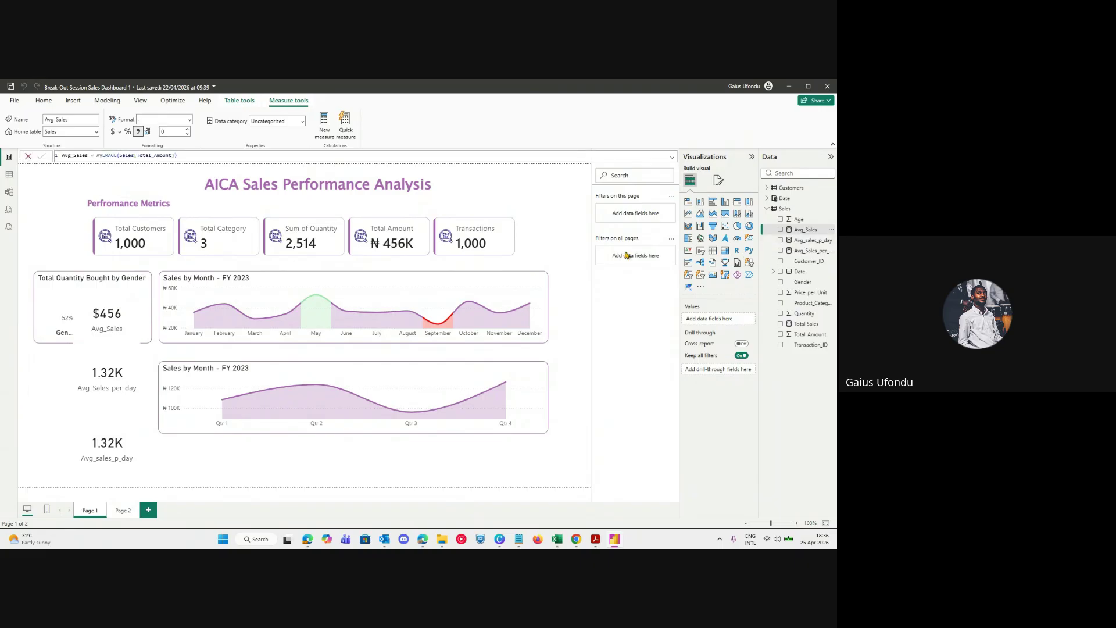
pyautogui.click(671, 157)
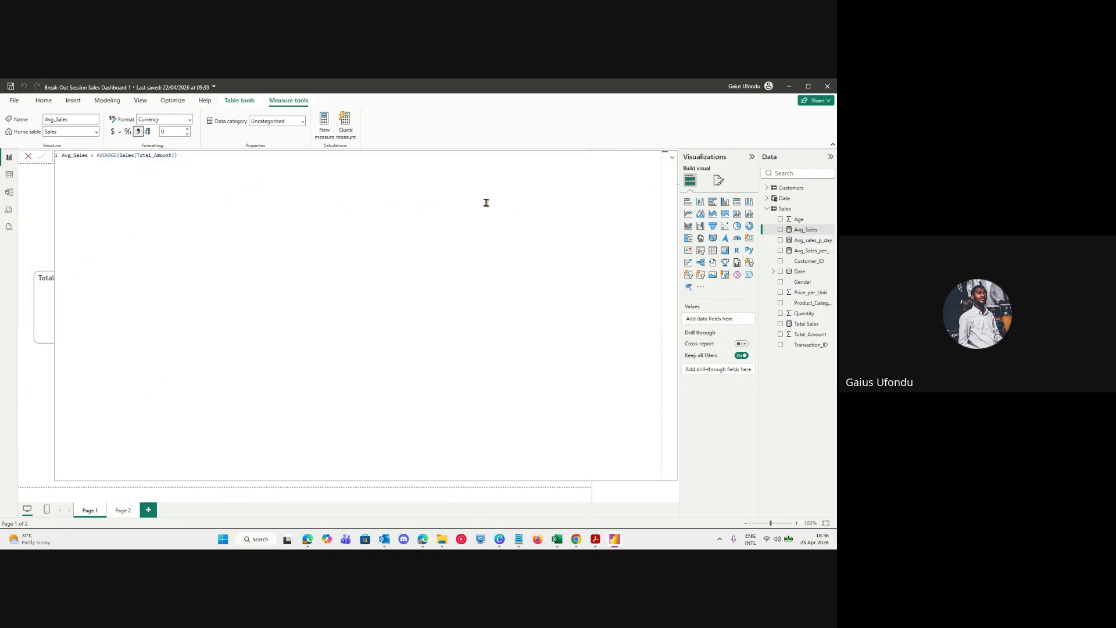
pyautogui.click(672, 158)
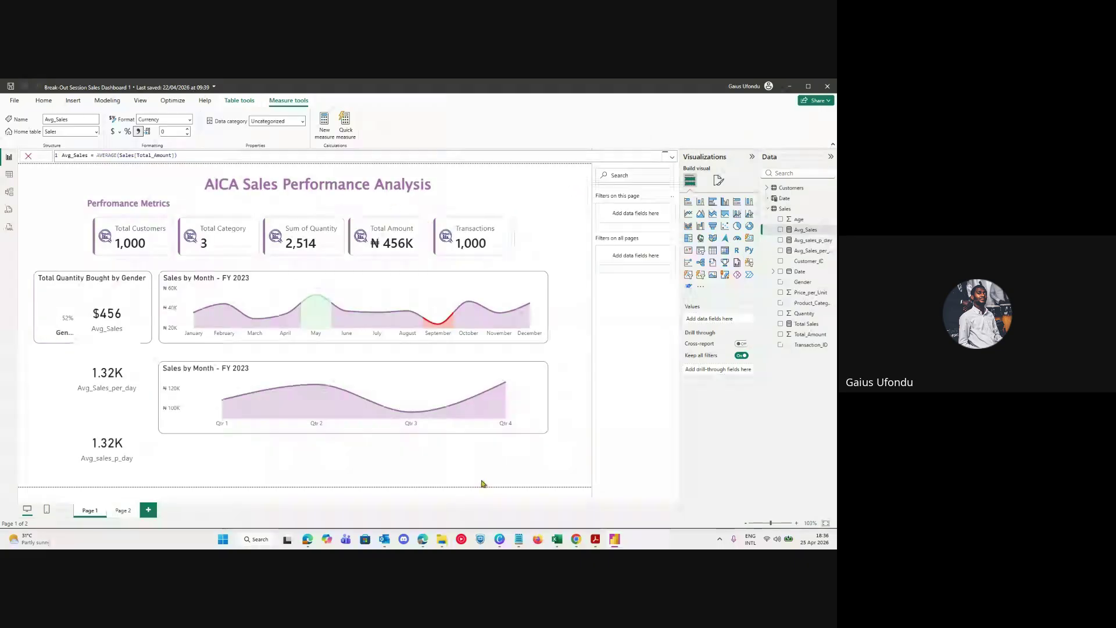
# Switch to the course outline PDF in Acrobat and review the Session 5: Introduction to DAX topics, highlighting each topic line.
pyautogui.click(595, 539)
pyautogui.scroll(3, 349, 348)
pyautogui.scroll(4, 333, 331)
pyautogui.scroll(-2, 334, 335)
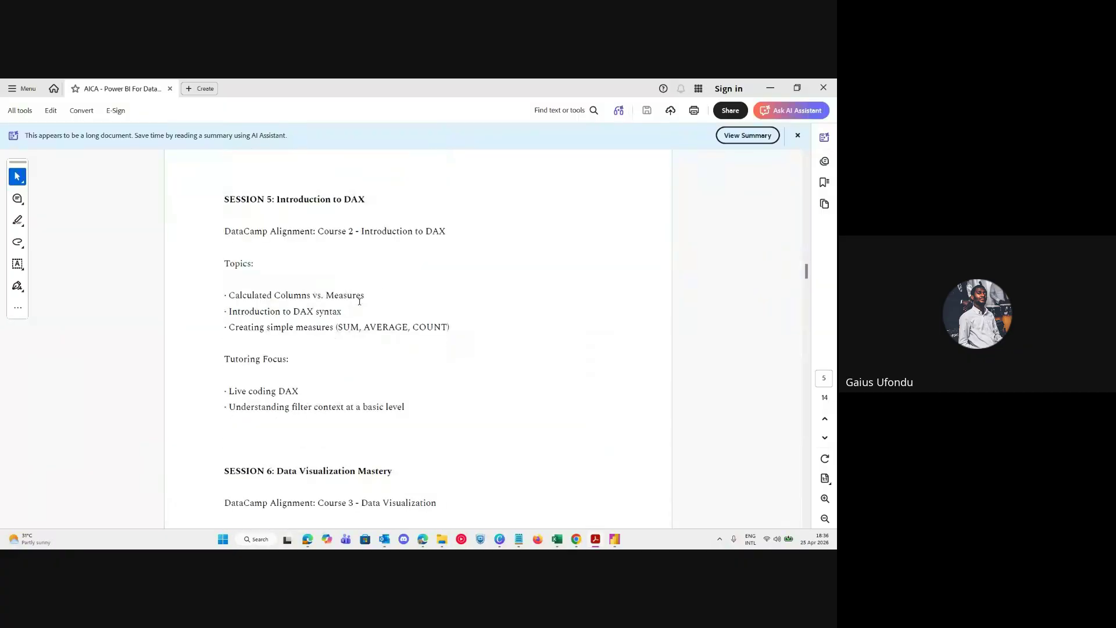
pyautogui.moveTo(231, 295); pyautogui.dragTo(365, 295)
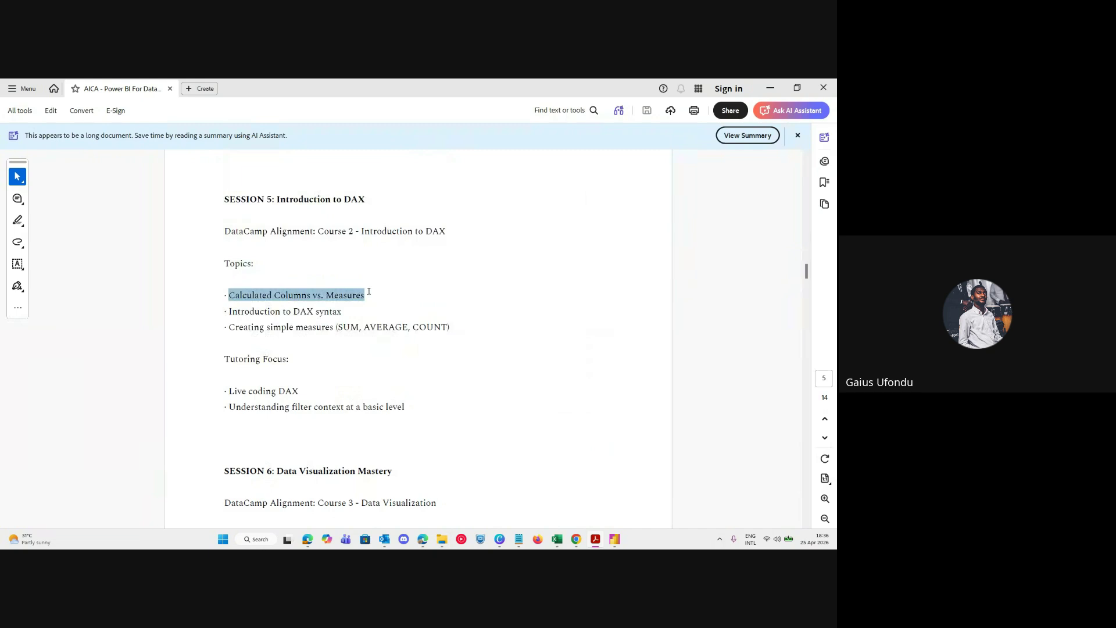
pyautogui.click(253, 299)
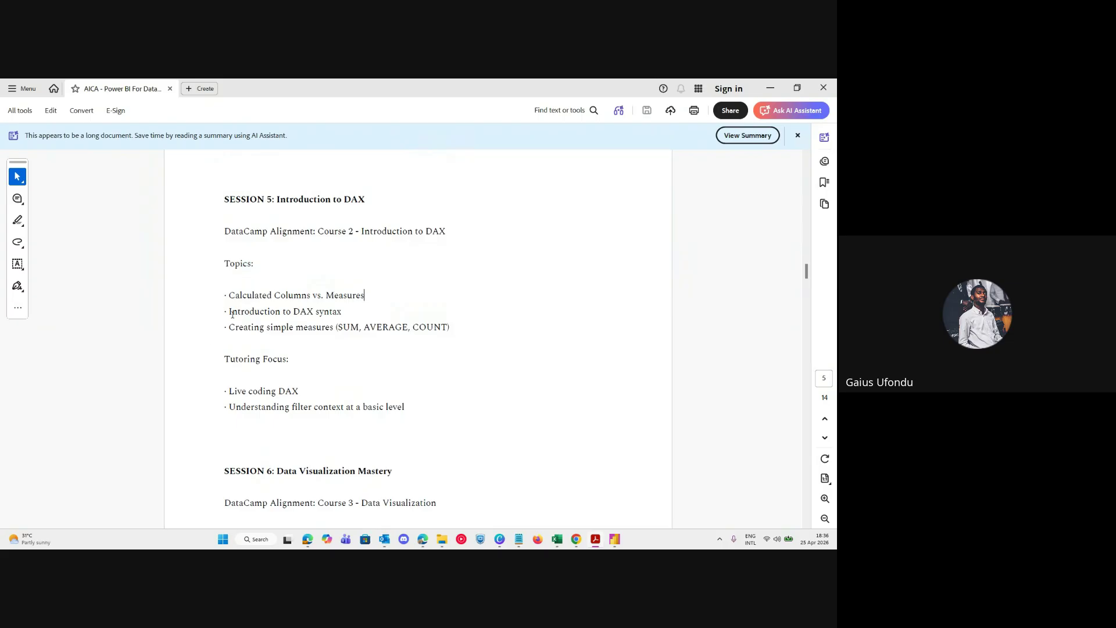
pyautogui.moveTo(228, 311); pyautogui.dragTo(341, 311)
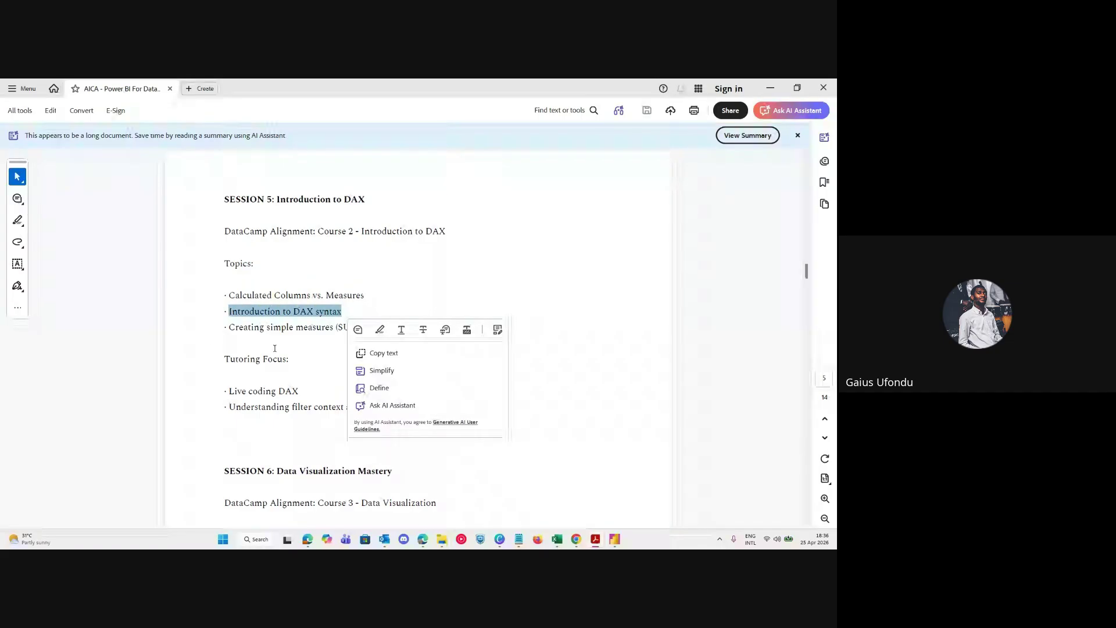
pyautogui.moveTo(229, 330); pyautogui.dragTo(446, 327)
pyautogui.click(451, 325)
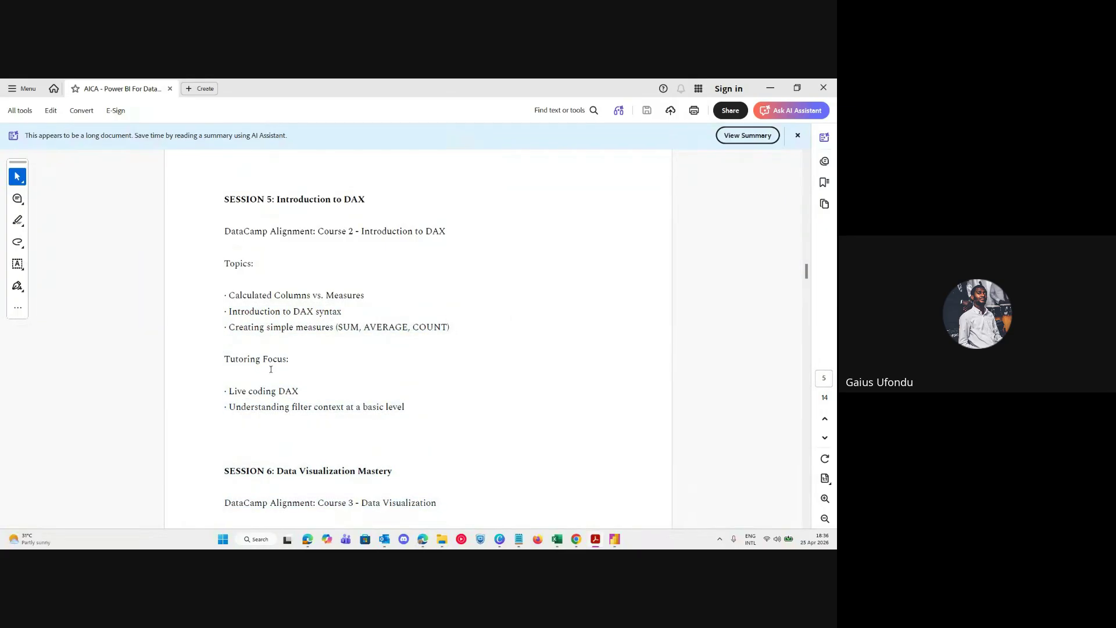
pyautogui.scroll(1, 335, 364)
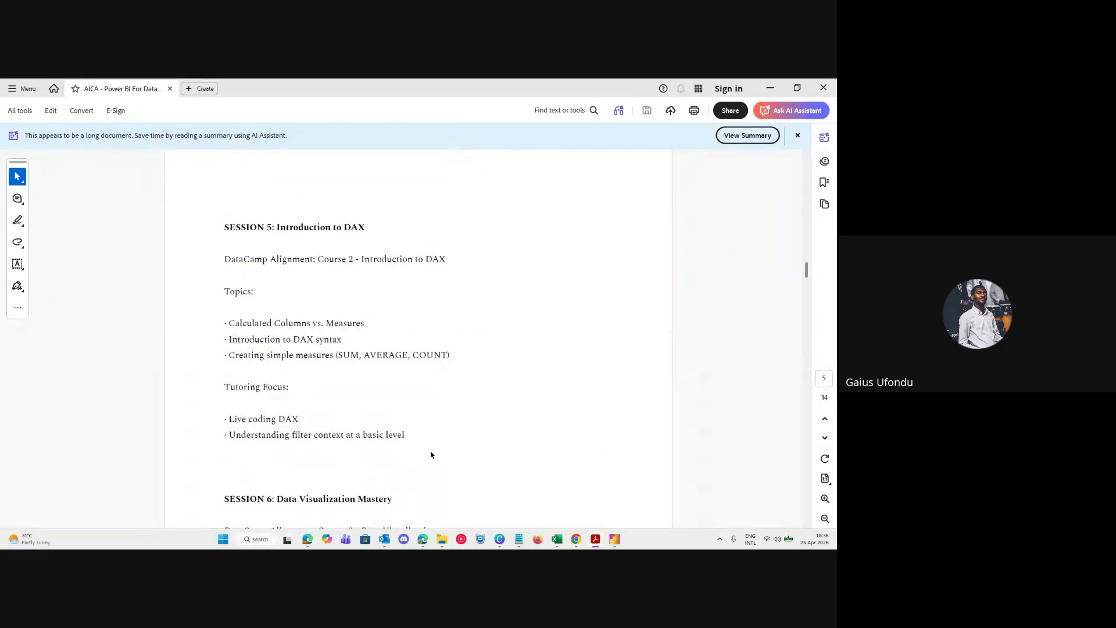
# Switch back to Power BI Desktop and browse the rows of the Sales table in the table view.
pyautogui.hotkey('alt', 'Tab')
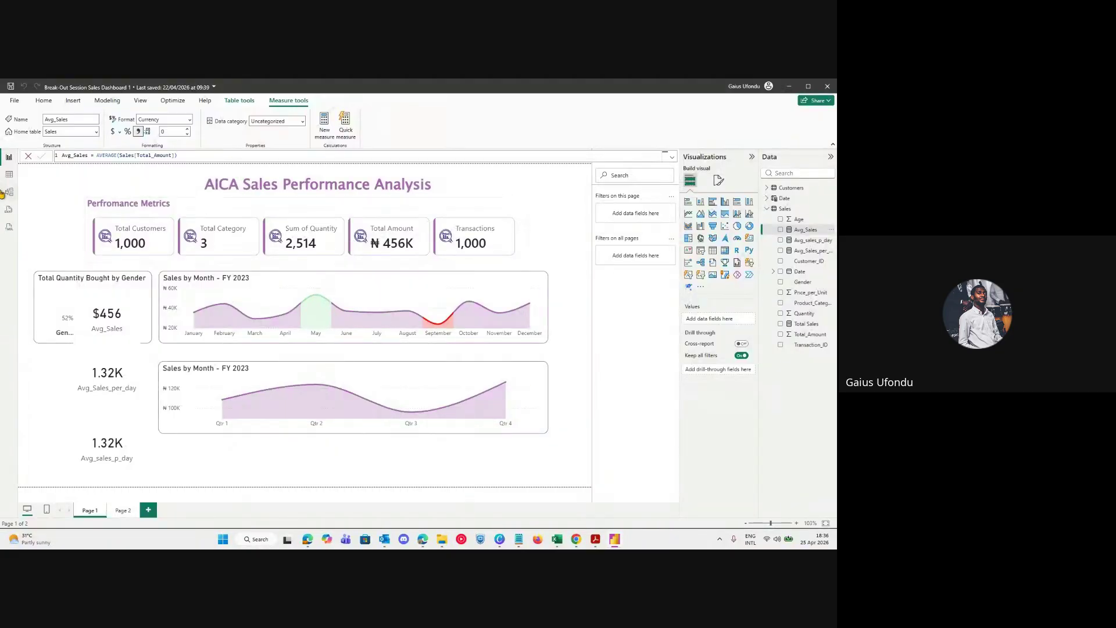
pyautogui.click(8, 175)
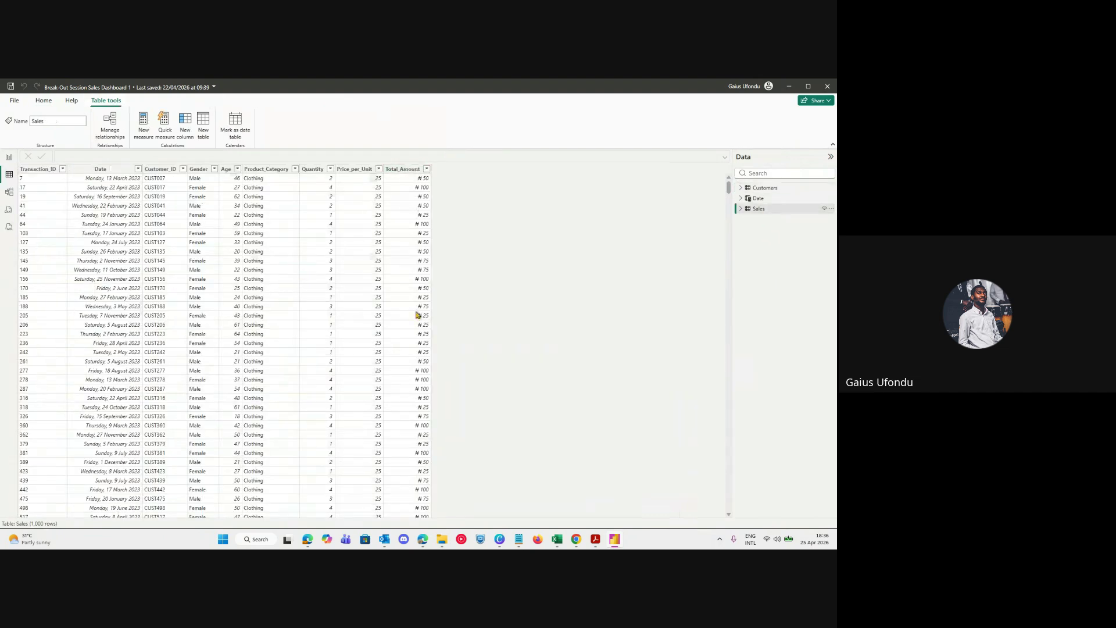
pyautogui.scroll(-3, 428, 416)
pyautogui.scroll(3, 422, 329)
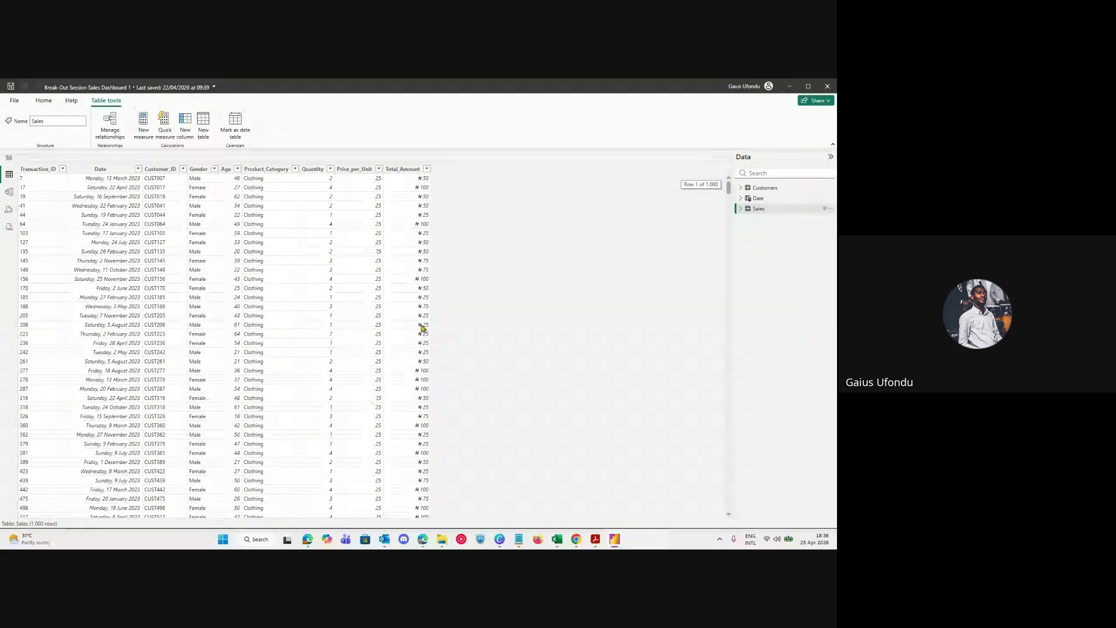
pyautogui.scroll(-20, 422, 328)
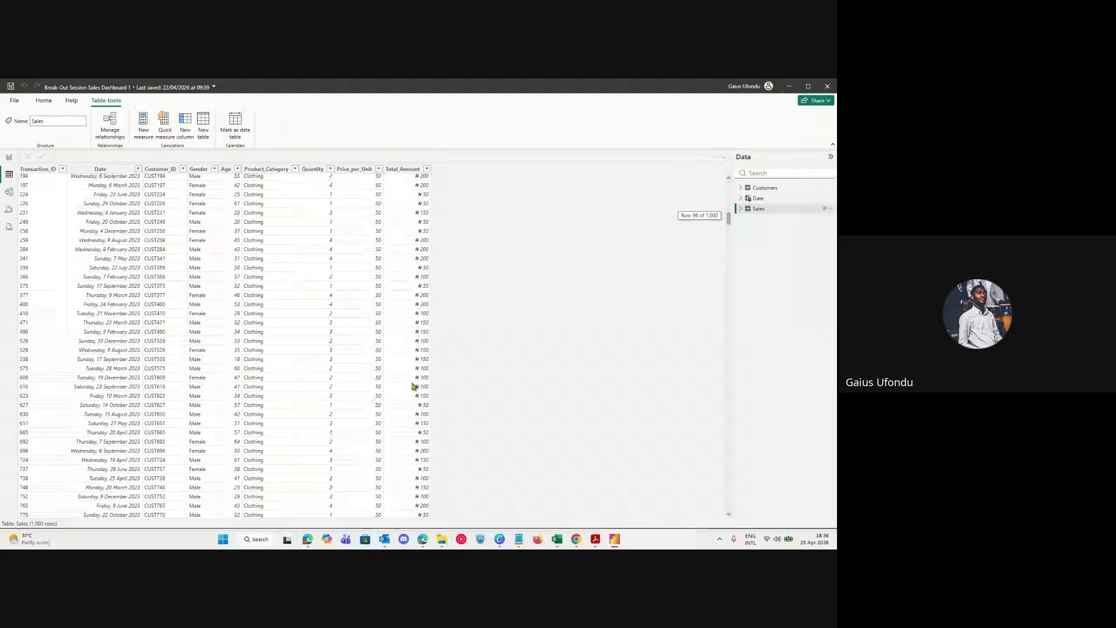
pyautogui.scroll(-20, 415, 386)
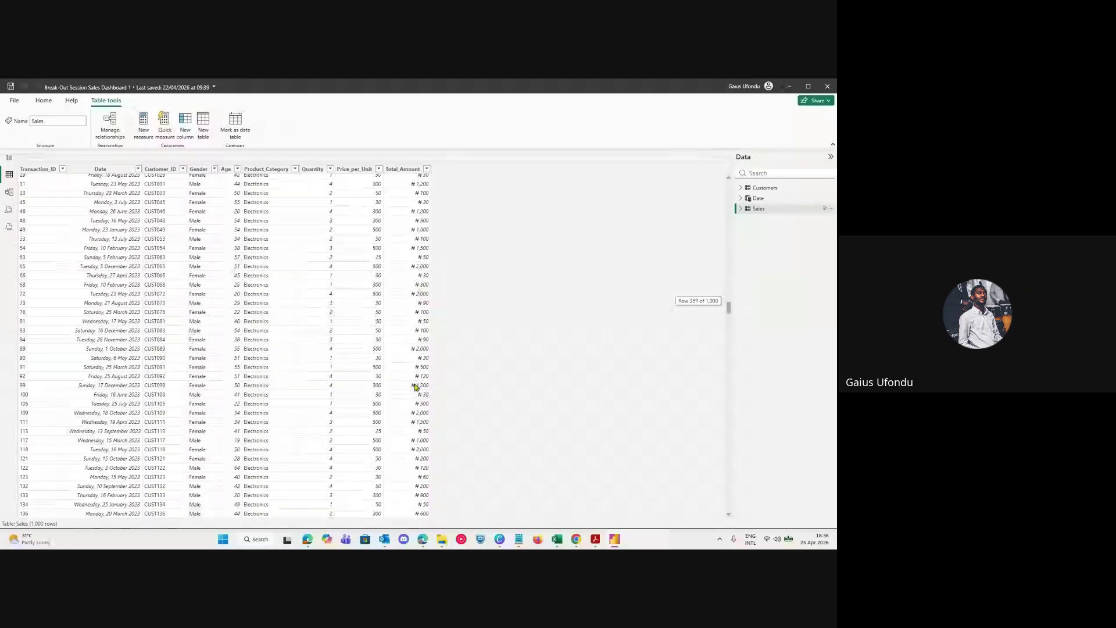
pyautogui.scroll(-10, 415, 383)
pyautogui.scroll(20, 422, 348)
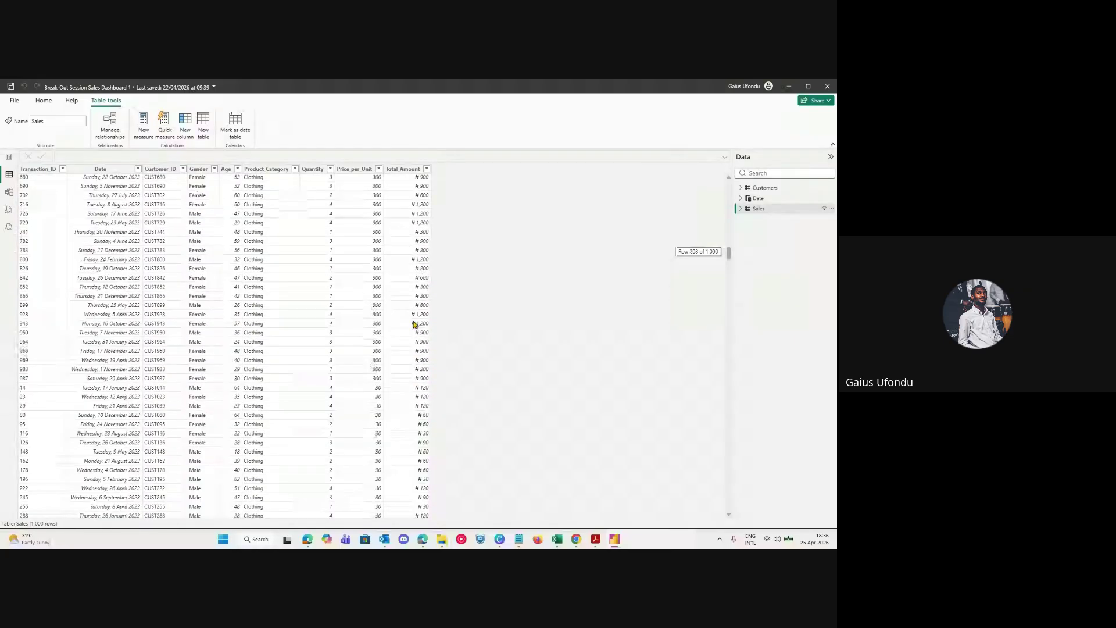
pyautogui.scroll(20, 428, 319)
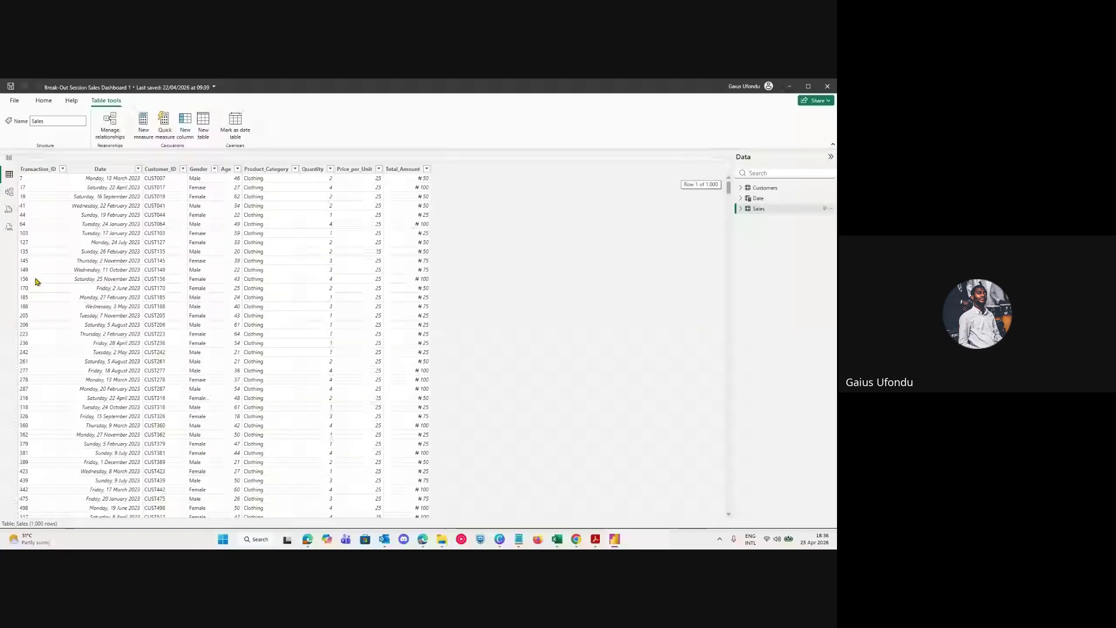
# Return to the report view and select the whole formula of the Avg_Sales measure in the enlarged formula editor.
pyautogui.click(9, 157)
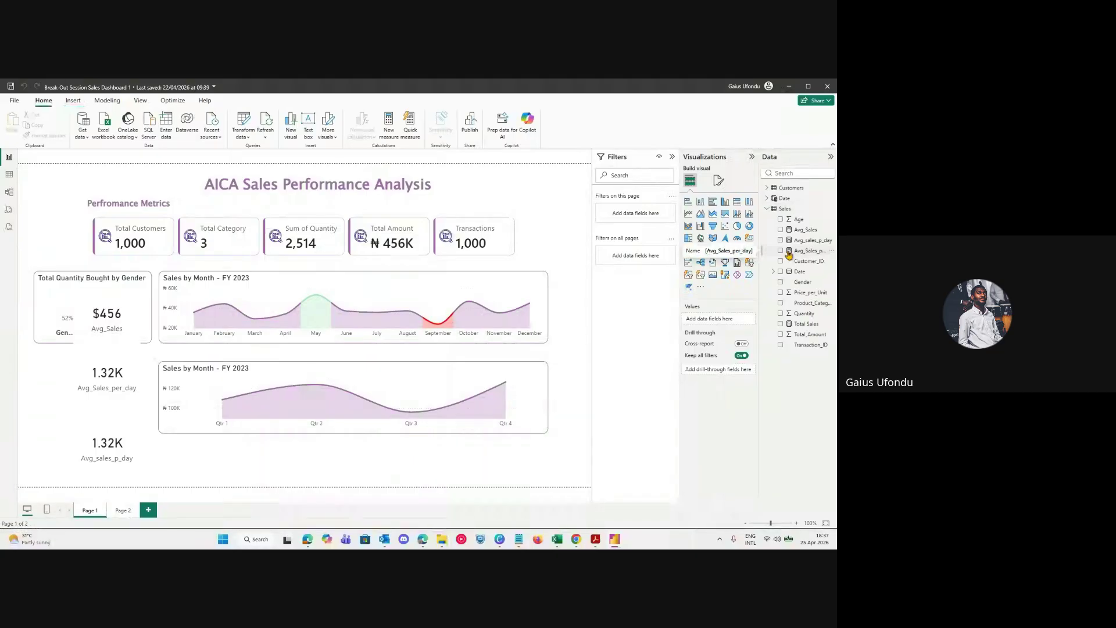
pyautogui.rightClick(785, 208)
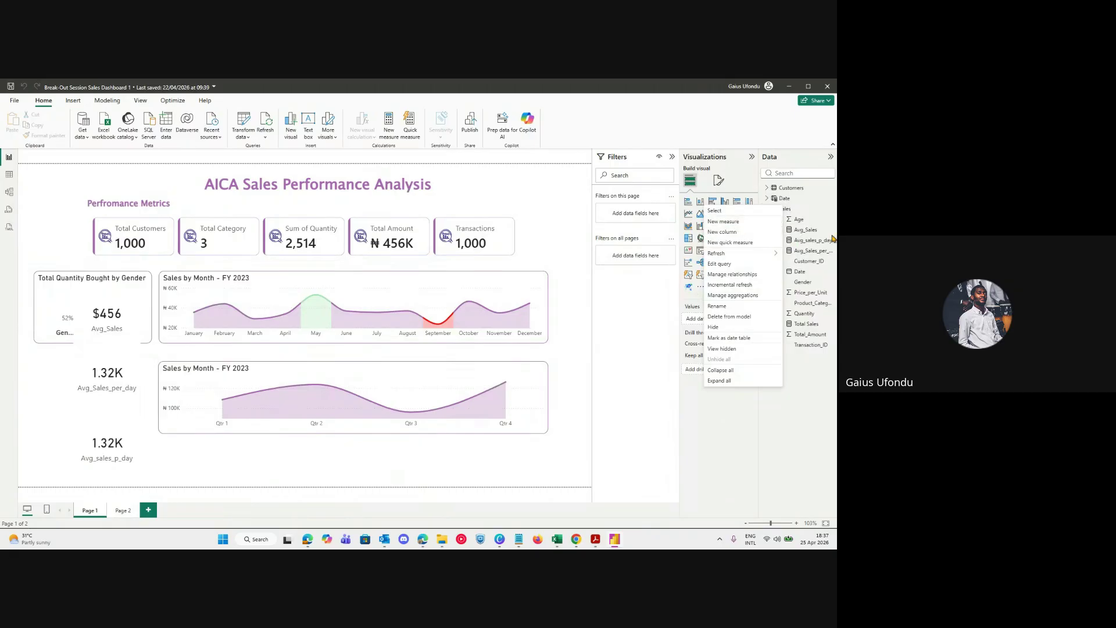
pyautogui.click(814, 229)
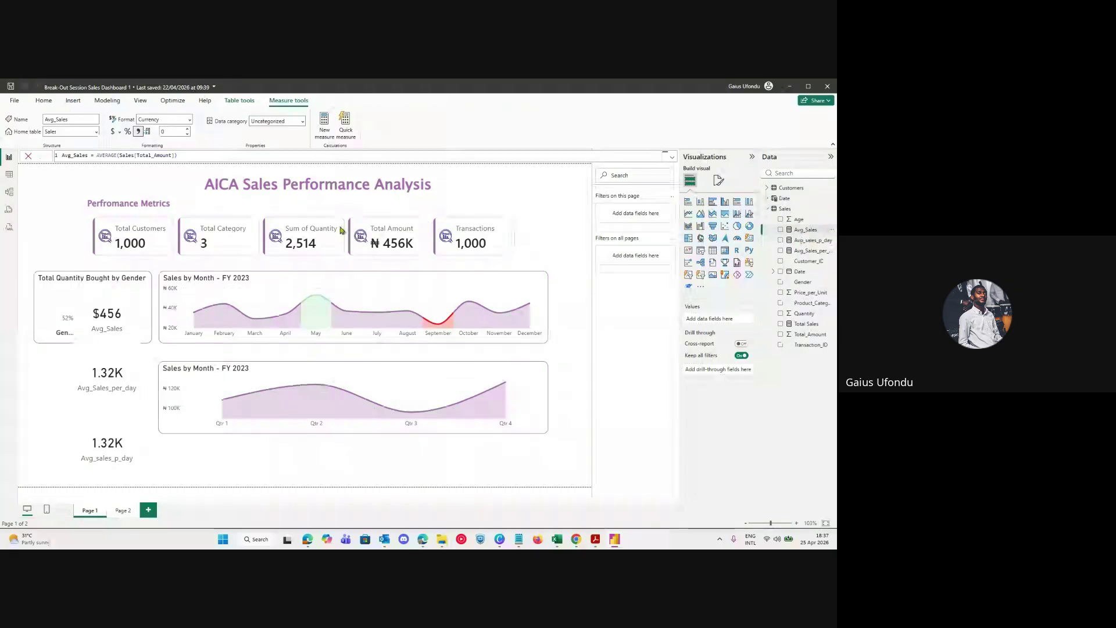
pyautogui.click(672, 157)
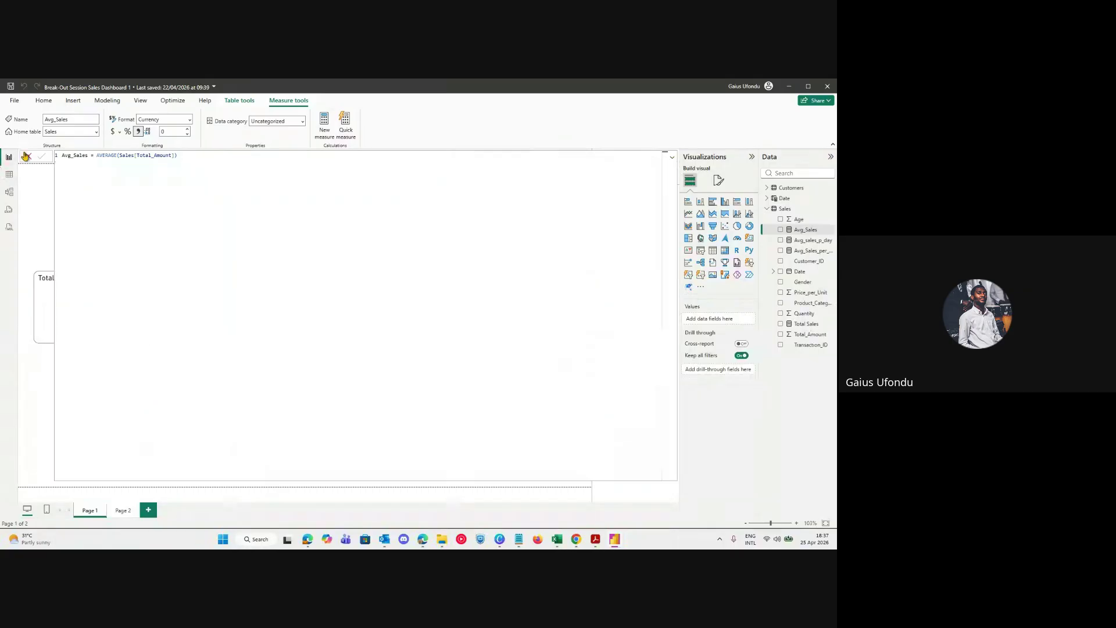
pyautogui.click(117, 156)
pyautogui.moveTo(117, 155); pyautogui.dragTo(97, 158)
pyautogui.moveTo(179, 159); pyautogui.dragTo(2, 171)
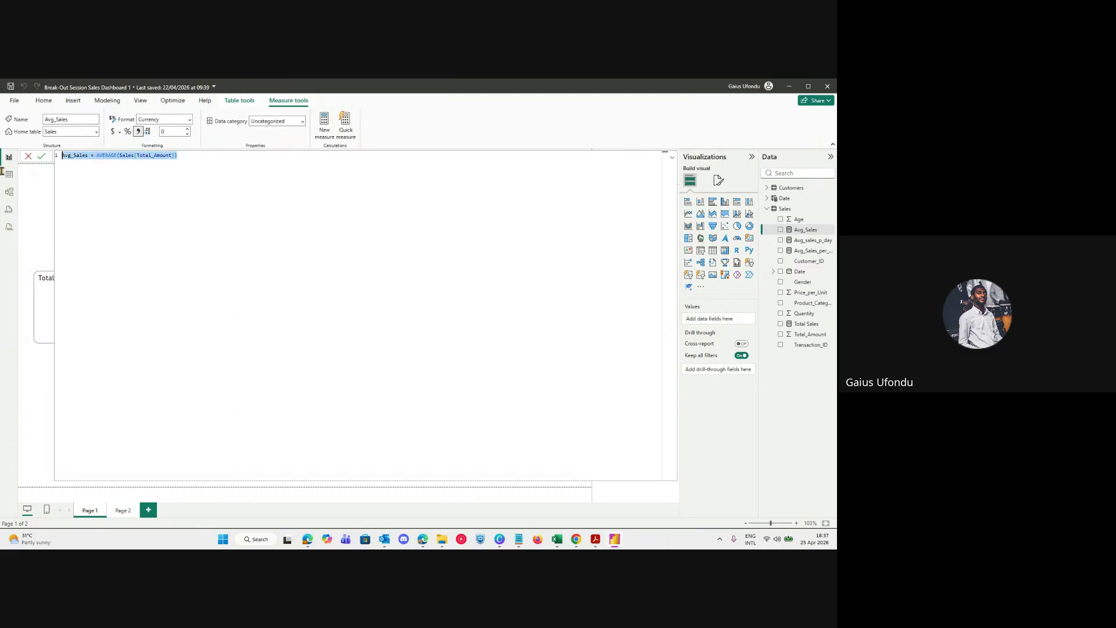
pyautogui.write('Av')
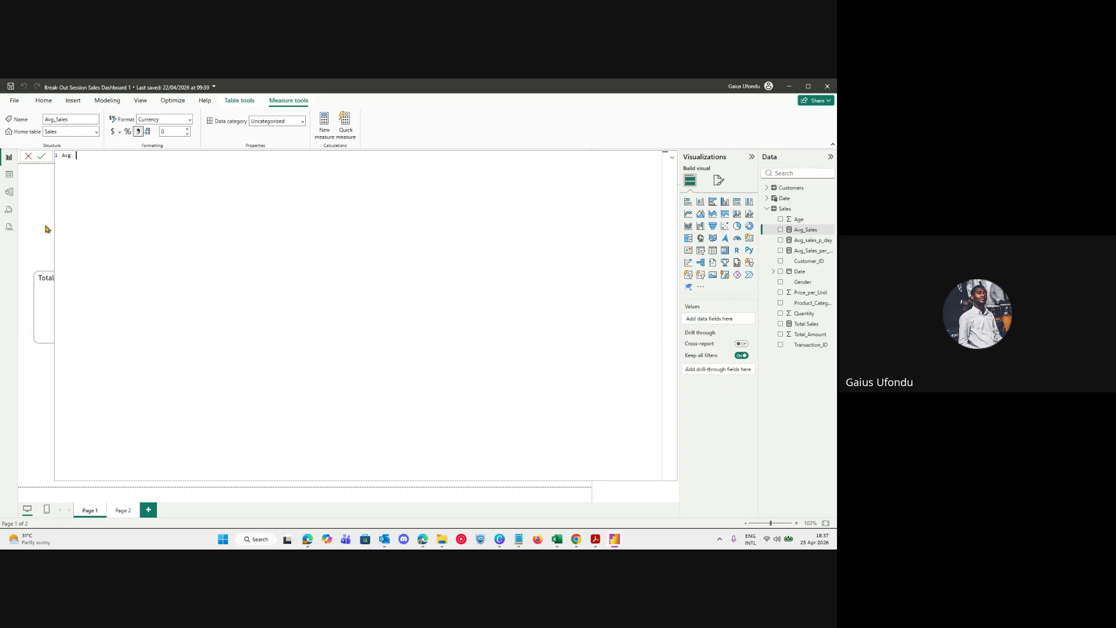
pyautogui.write('g_')
pyautogui.hotkey('ctrl', 'z')
pyautogui.hotkey('ctrl', 'z')
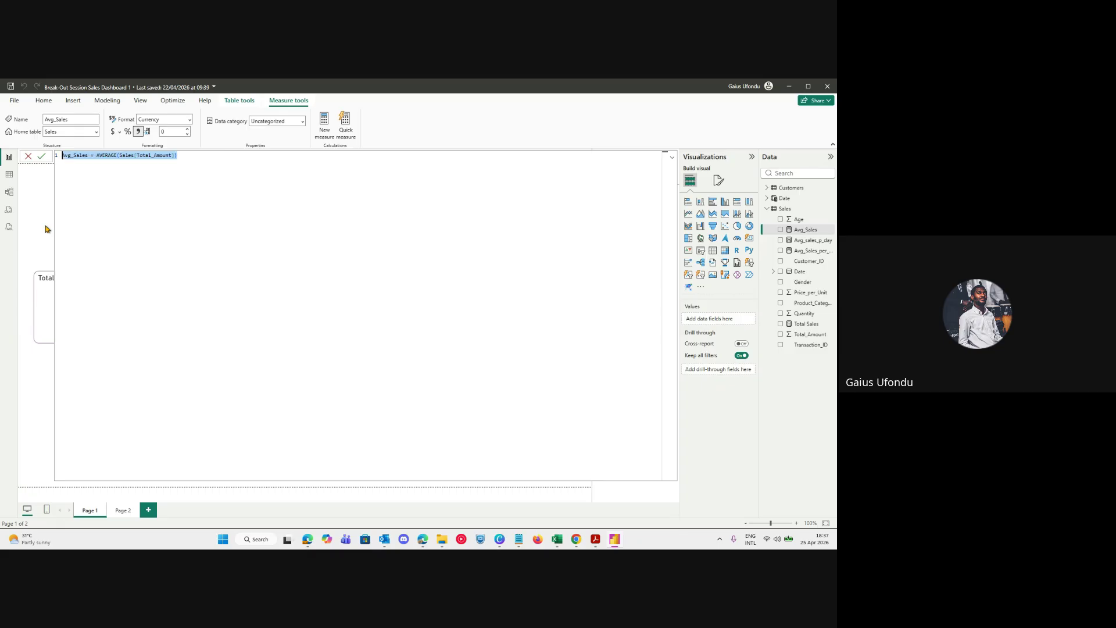
# Rewrite the selected measure as Avg_Sales = AVERAGE(Sales[Total_Amount]) and close the formula editor.
pyautogui.press('BackSpace')
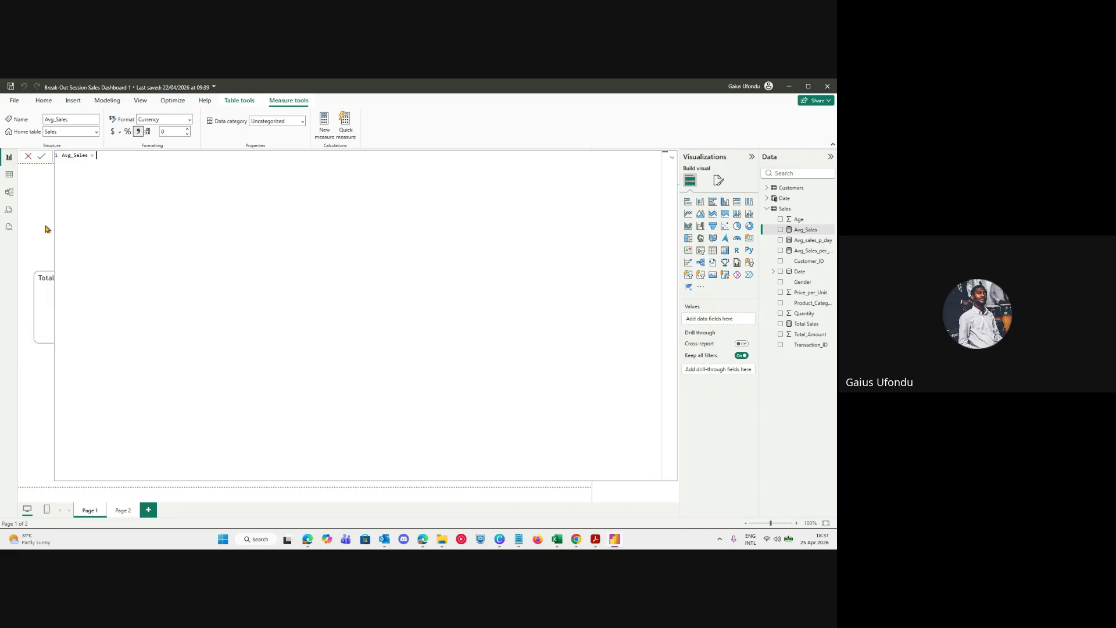
pyautogui.write('ERAGE')
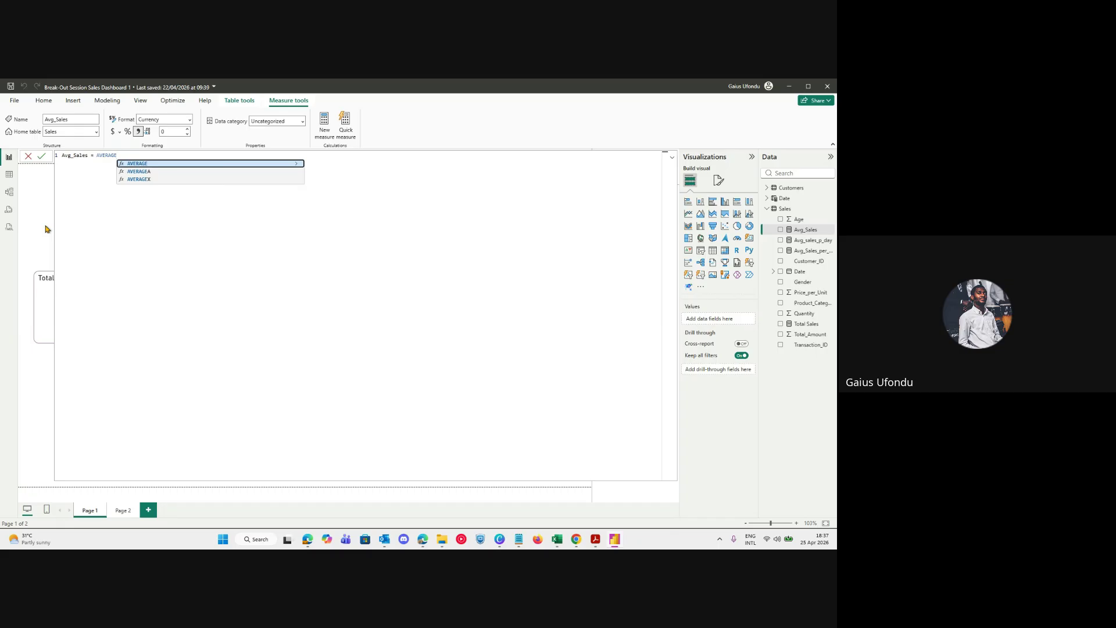
pyautogui.write('(')
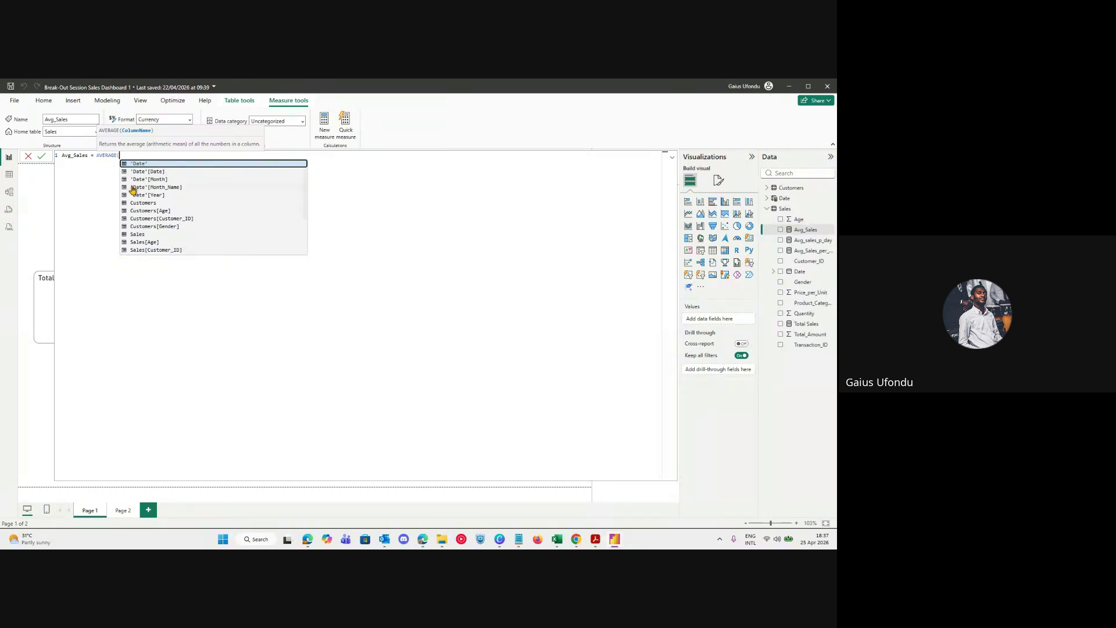
pyautogui.scroll(-3, 145, 238)
pyautogui.scroll(3, 147, 242)
pyautogui.write('Sales')
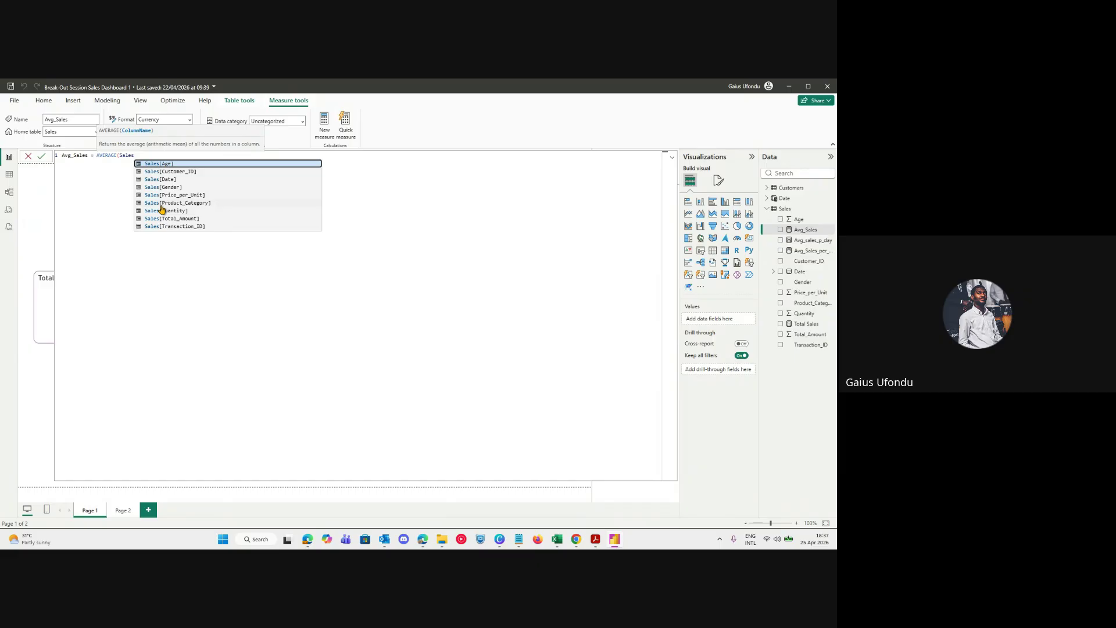
pyautogui.click(196, 218)
pyautogui.write(')')
pyautogui.press('Return')
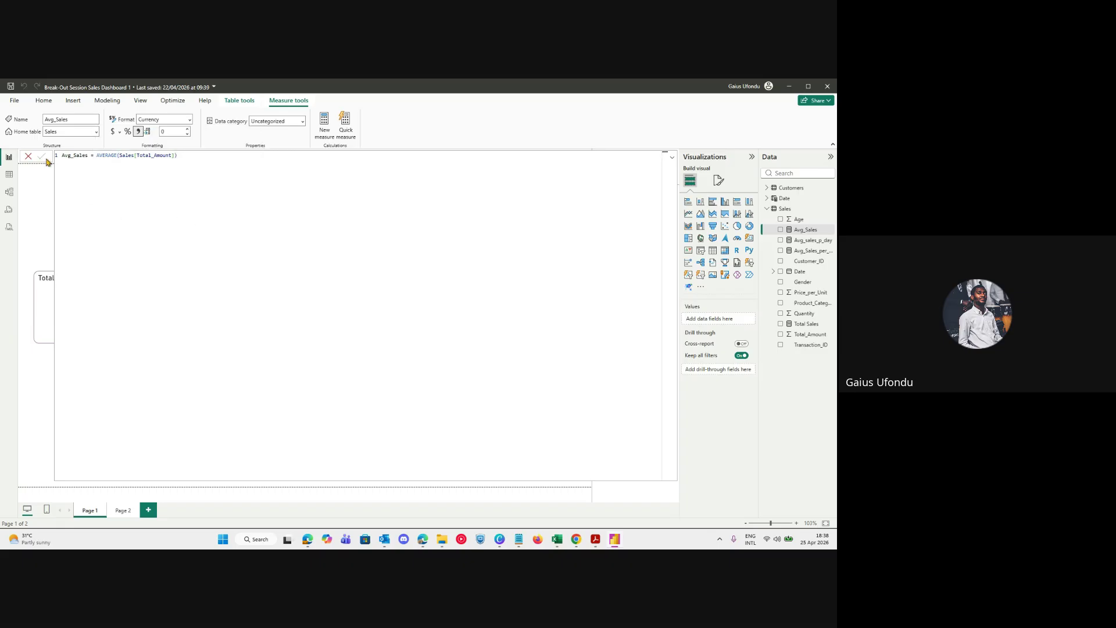
pyautogui.click(28, 155)
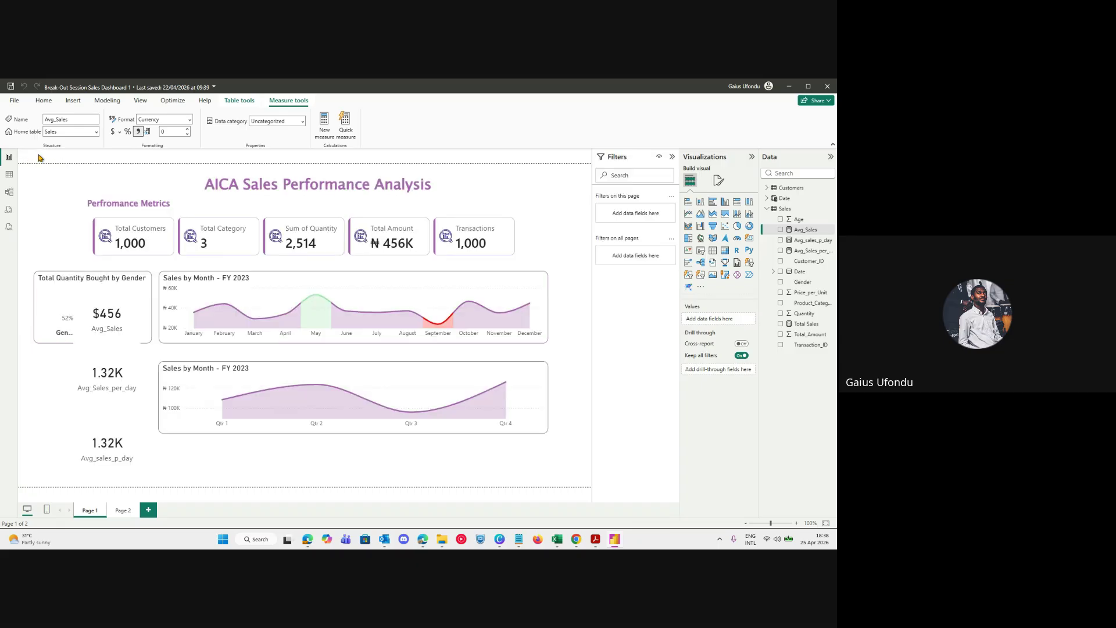
# Open the Avg_sales_p_day measure, collapse its formula editor, widen the Data pane and highlight DIVIDE in the formula.
pyautogui.click(807, 240)
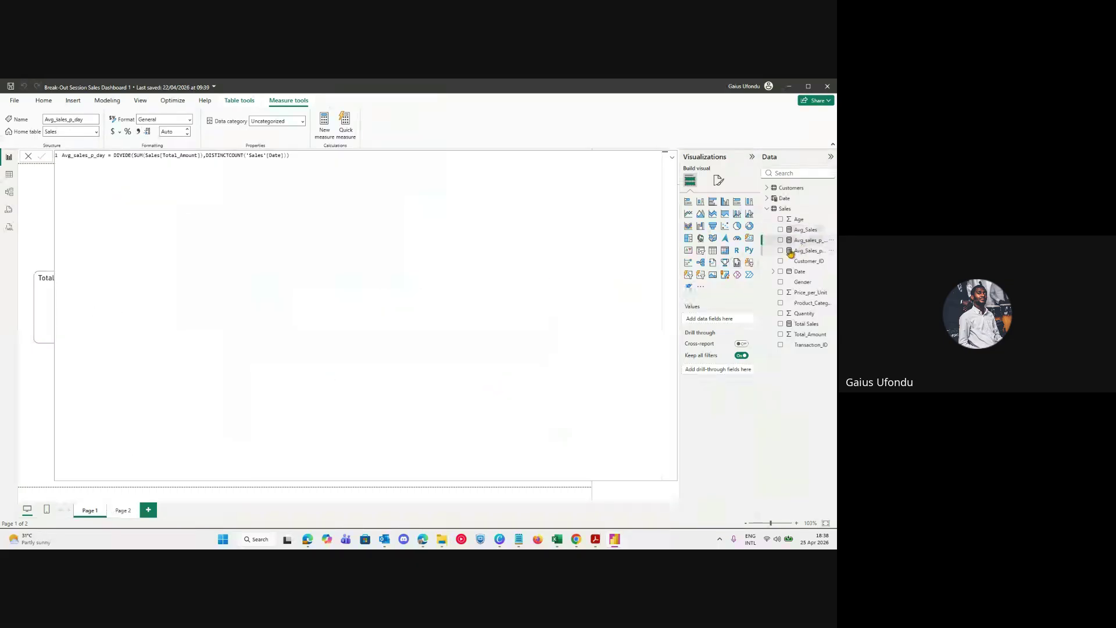
pyautogui.click(672, 158)
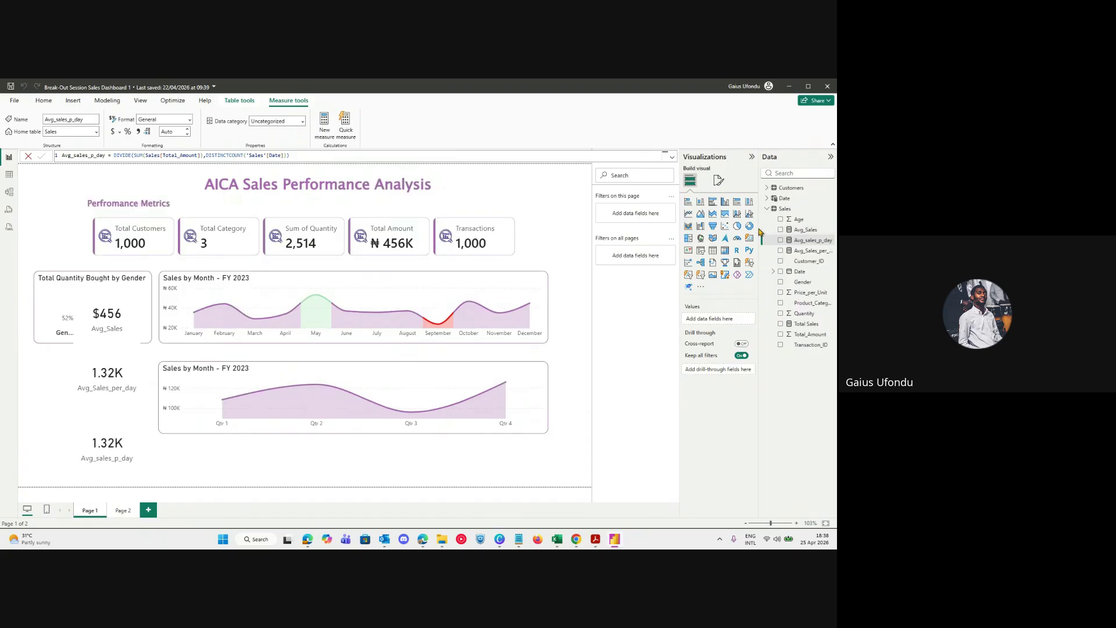
pyautogui.moveTo(762, 234); pyautogui.dragTo(692, 243)
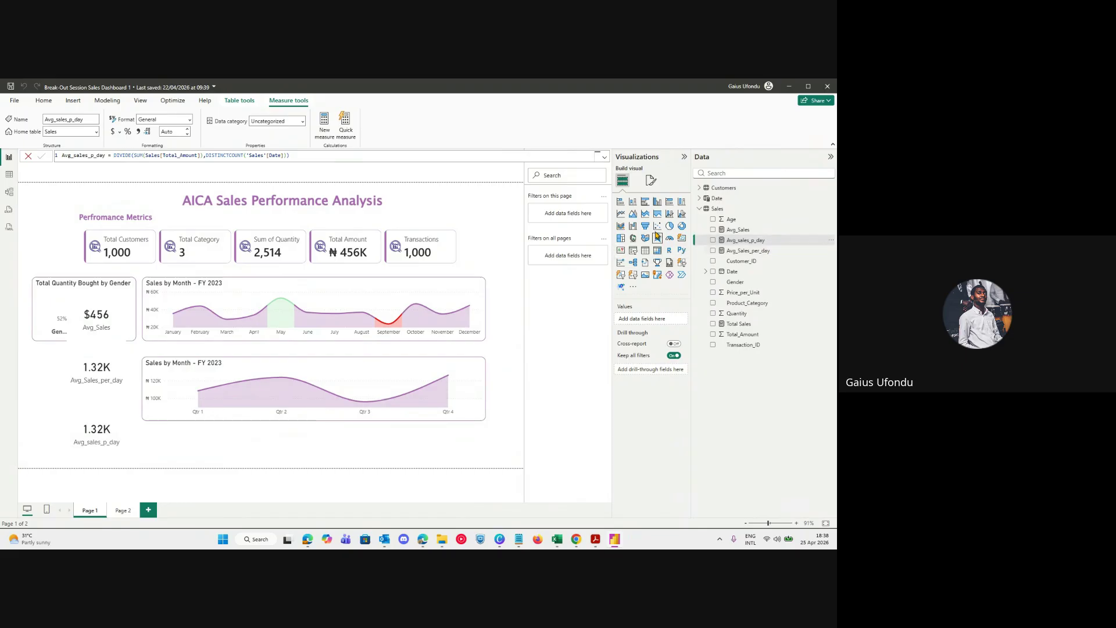
pyautogui.doubleClick(130, 155)
# Open Paint and handwrite "Divide" near the upper-left corner of the blank canvas.
pyautogui.press('super')
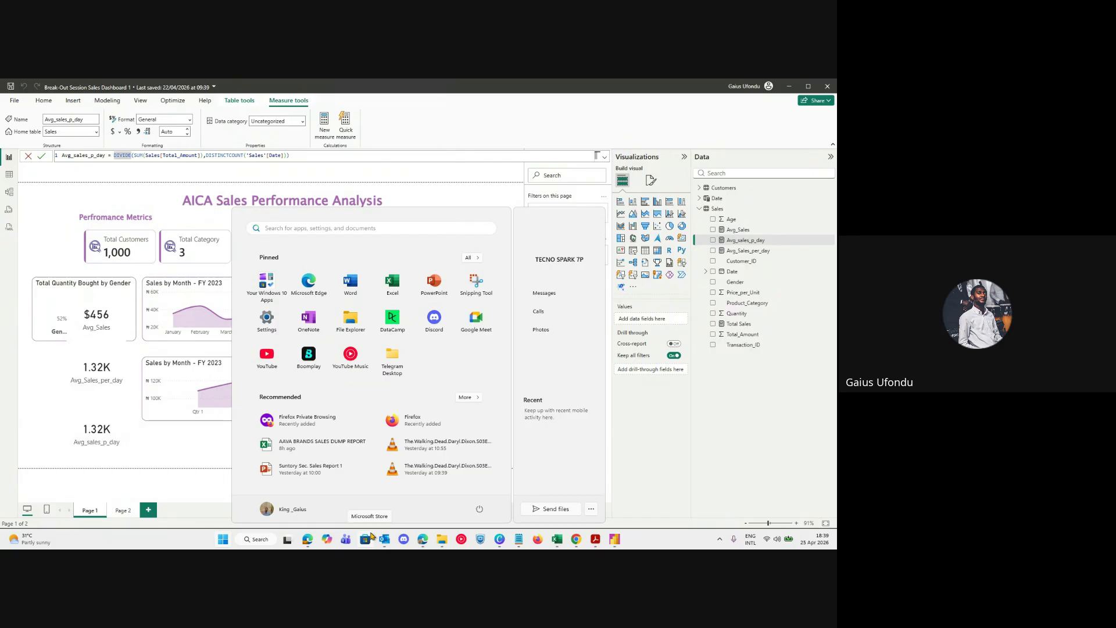
pyautogui.write('paint')
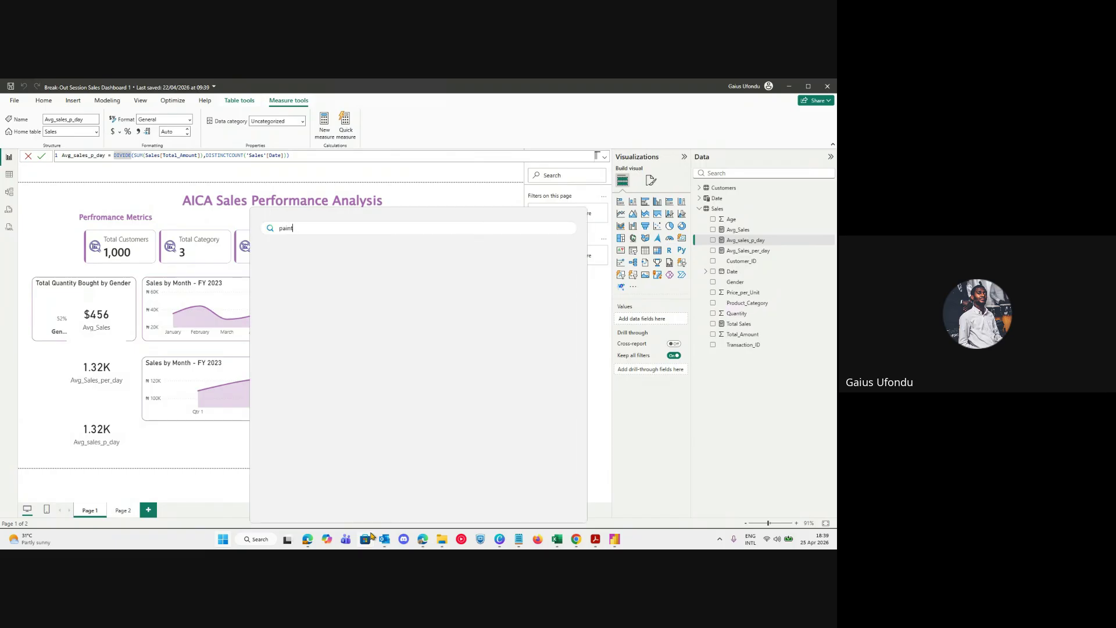
pyautogui.press('Return')
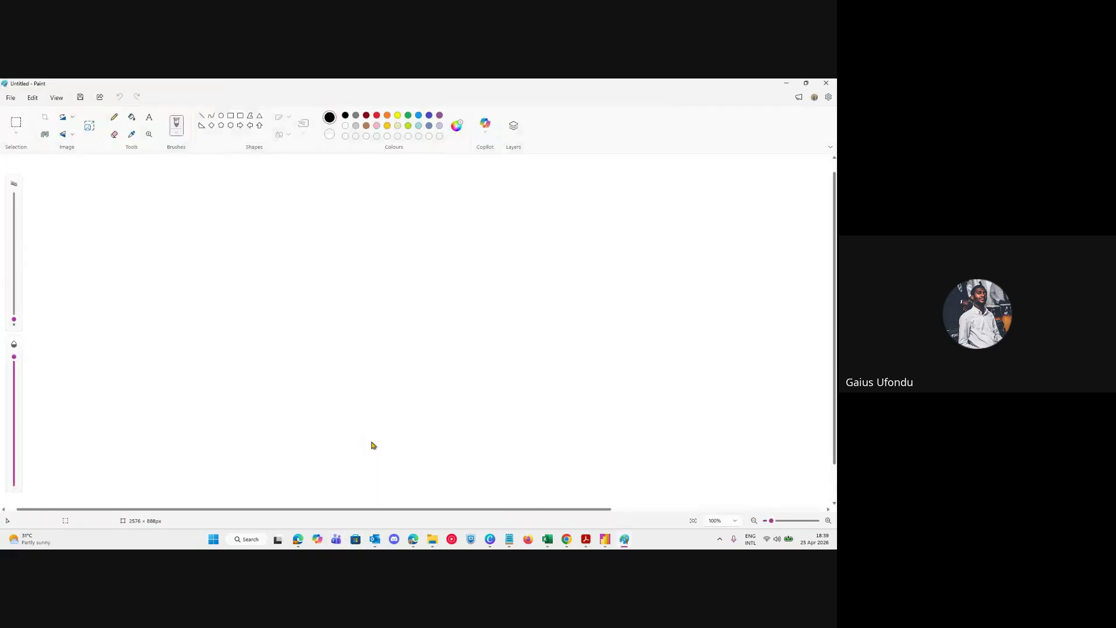
pyautogui.moveTo(91, 192); pyautogui.dragTo(104, 215)
pyautogui.moveTo(102, 196)
pyautogui.mouseDown()
pyautogui.moveTo(116, 200)
pyautogui.moveTo(113, 216)
pyautogui.moveTo(152, 195)
pyautogui.moveTo(163, 210)
pyautogui.moveTo(185, 187)
pyautogui.moveTo(245, 203)
pyautogui.mouseUp()
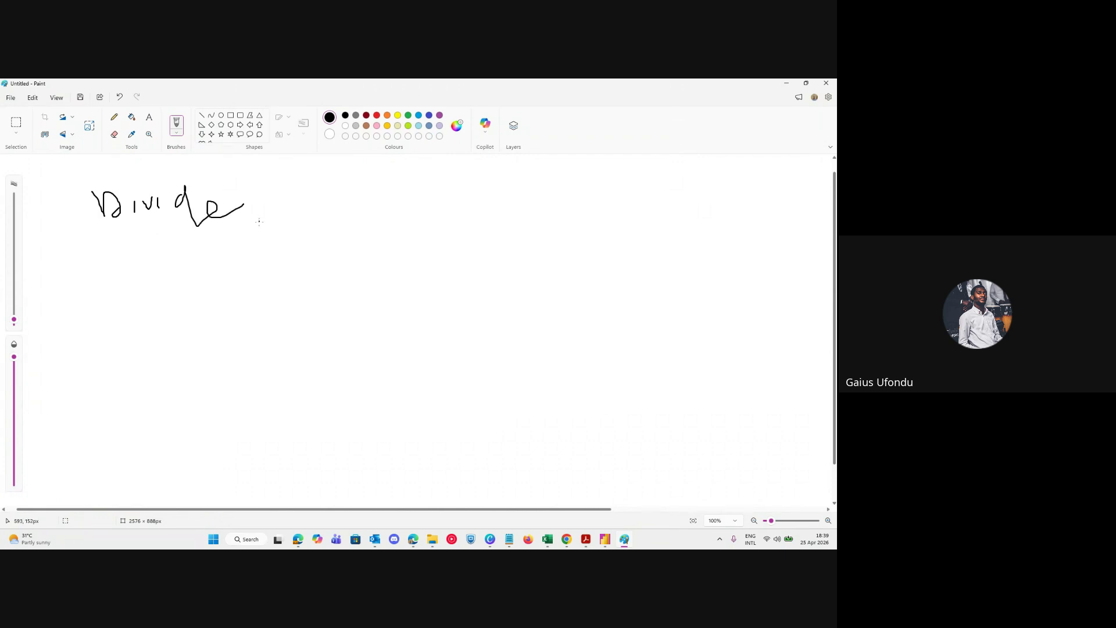
# Handwrite an equals sign and a fraction with "Num" over "Den" below the word Divide.
pyautogui.moveTo(191, 276); pyautogui.dragTo(232, 282)
pyautogui.moveTo(260, 233)
pyautogui.mouseDown()
pyautogui.moveTo(298, 287)
pyautogui.moveTo(356, 270)
pyautogui.mouseUp()
pyautogui.moveTo(204, 323); pyautogui.dragTo(436, 287)
pyautogui.moveTo(331, 326); pyautogui.dragTo(338, 366)
pyautogui.moveTo(352, 311)
pyautogui.mouseDown()
pyautogui.moveTo(338, 381)
pyautogui.moveTo(414, 335)
pyautogui.mouseUp()
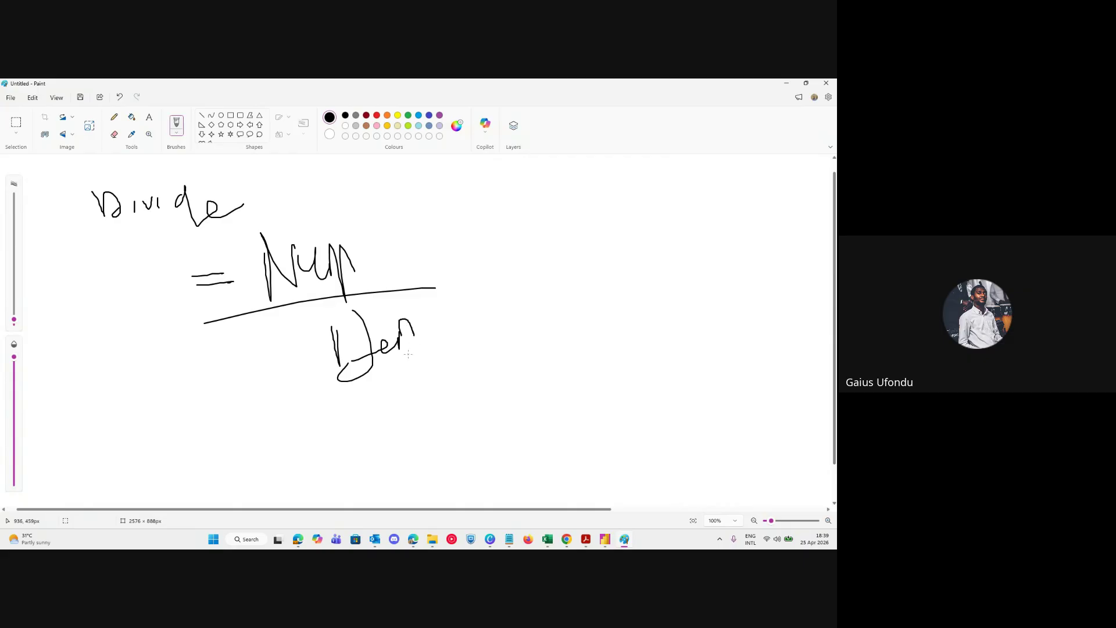
# Draw an arrow from Divide to a handwritten "= (Num, Den)" and retrace the fraction line.
pyautogui.moveTo(259, 197)
pyautogui.mouseDown()
pyautogui.moveTo(570, 255)
pyautogui.moveTo(546, 268)
pyautogui.mouseUp()
pyautogui.moveTo(512, 328); pyautogui.dragTo(530, 335)
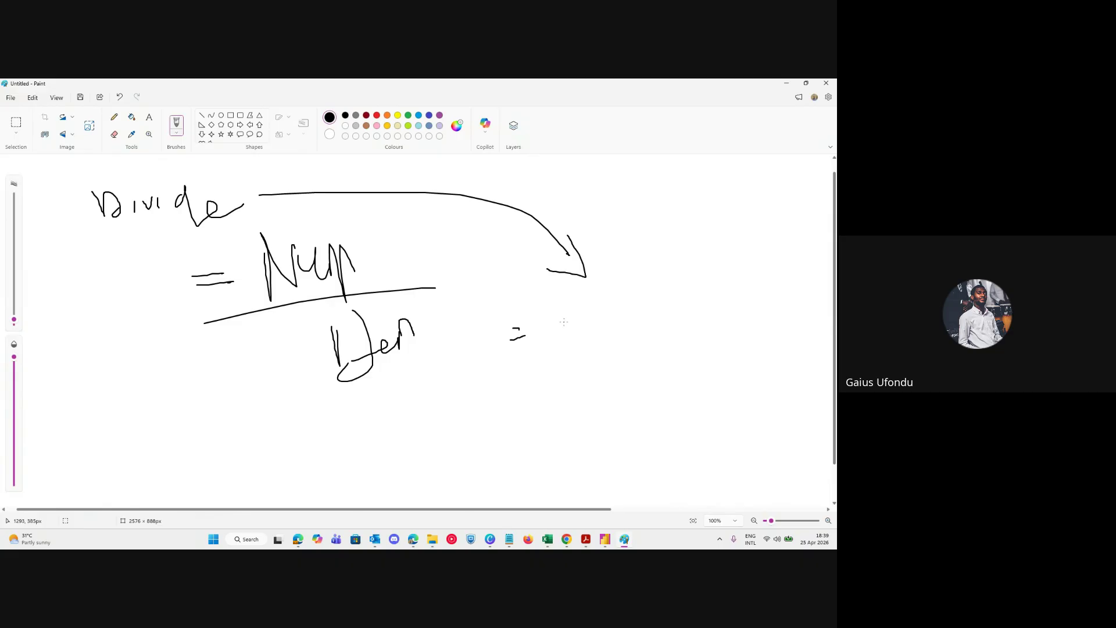
pyautogui.moveTo(557, 294)
pyautogui.mouseDown()
pyautogui.moveTo(606, 313)
pyautogui.moveTo(619, 301)
pyautogui.moveTo(634, 333)
pyautogui.moveTo(657, 285)
pyautogui.moveTo(697, 299)
pyautogui.mouseUp()
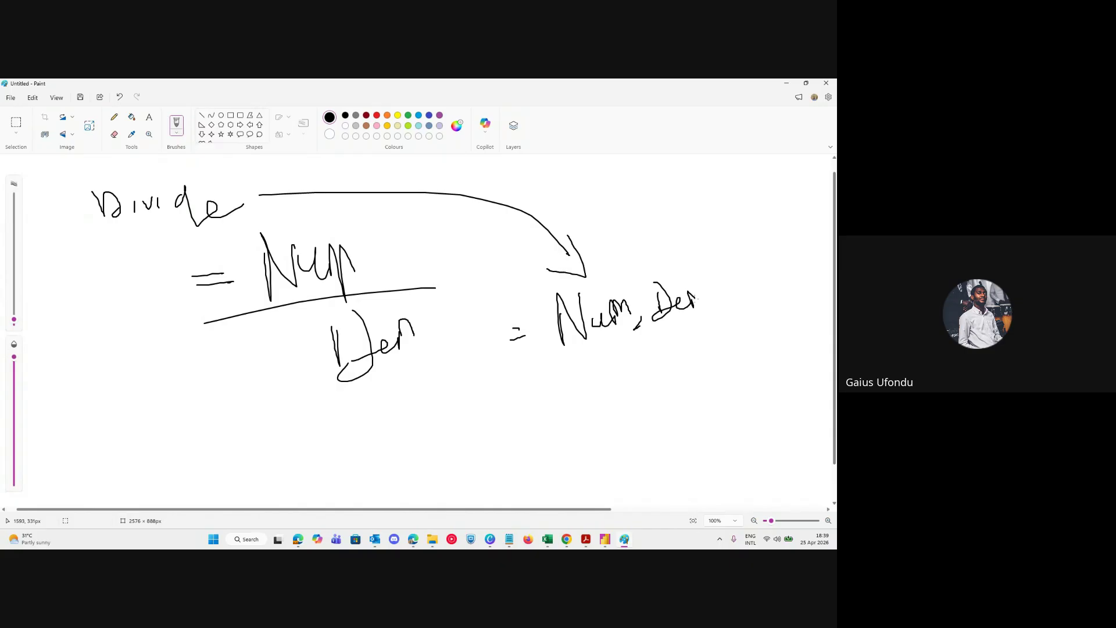
pyautogui.moveTo(530, 302); pyautogui.dragTo(567, 387)
pyautogui.moveTo(691, 249); pyautogui.dragTo(699, 335)
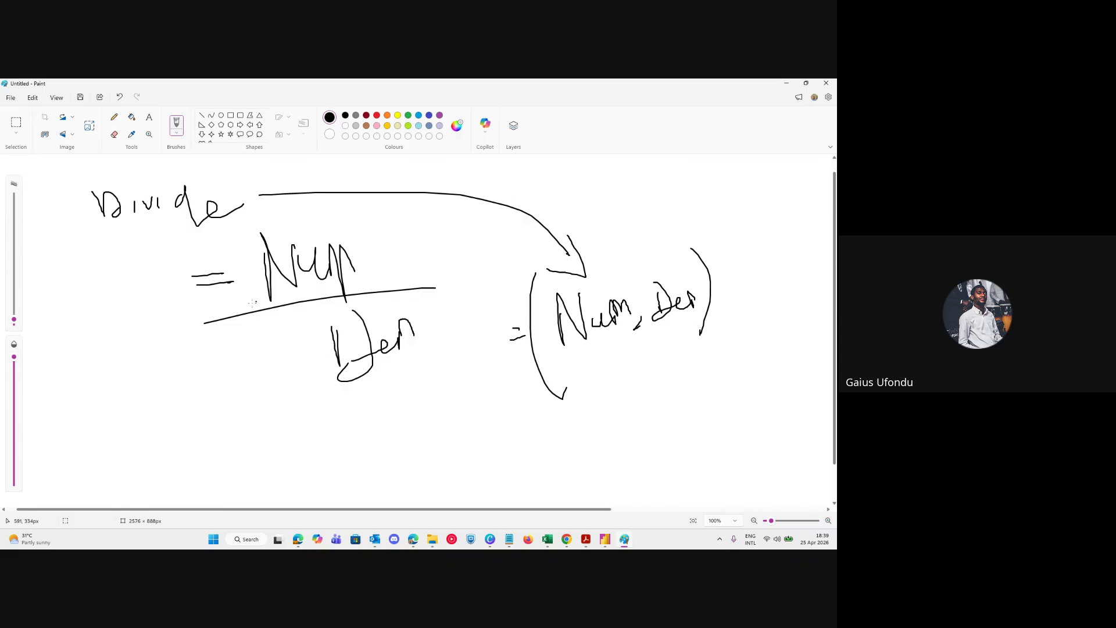
pyautogui.moveTo(231, 319); pyautogui.dragTo(469, 282)
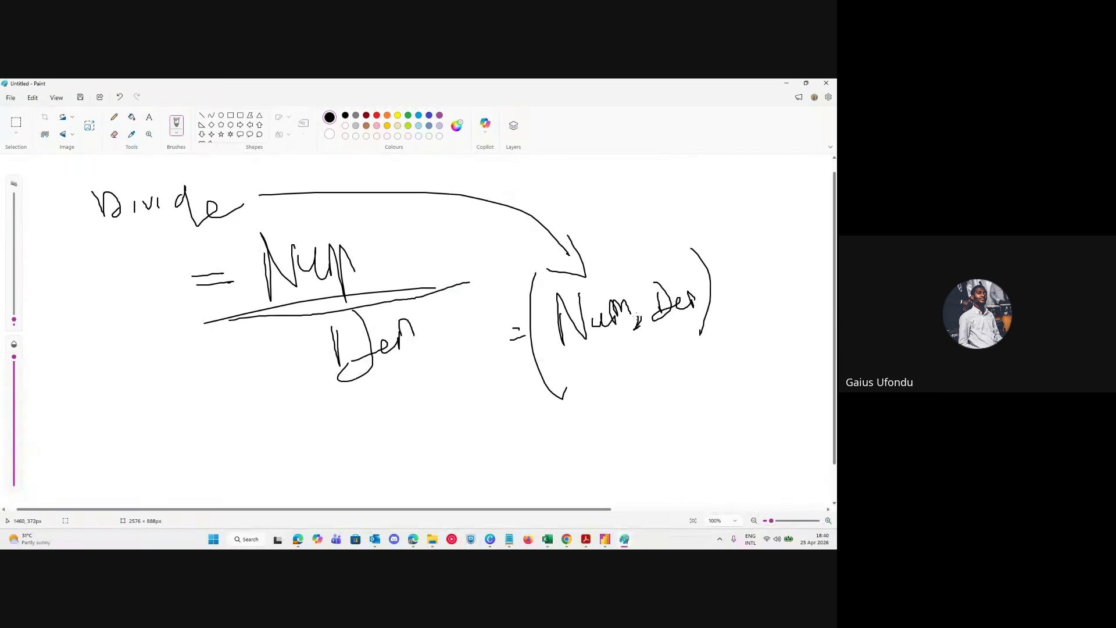
# Switch back to Power BI Desktop and delete everything after the equals sign in the Avg_sales_p_day formula.
pyautogui.hotkey('alt', 'Tab')
pyautogui.click(195, 156)
pyautogui.click(289, 156)
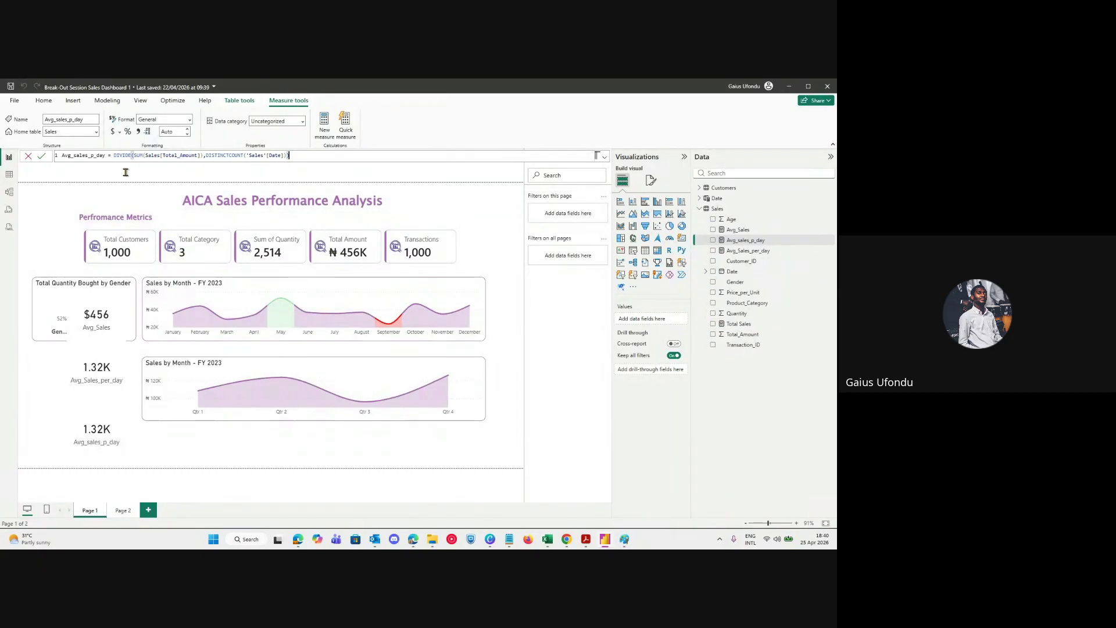
pyautogui.moveTo(123, 159)
pyautogui.mouseDown()
pyautogui.moveTo(161, 157)
pyautogui.moveTo(114, 156)
pyautogui.mouseUp()
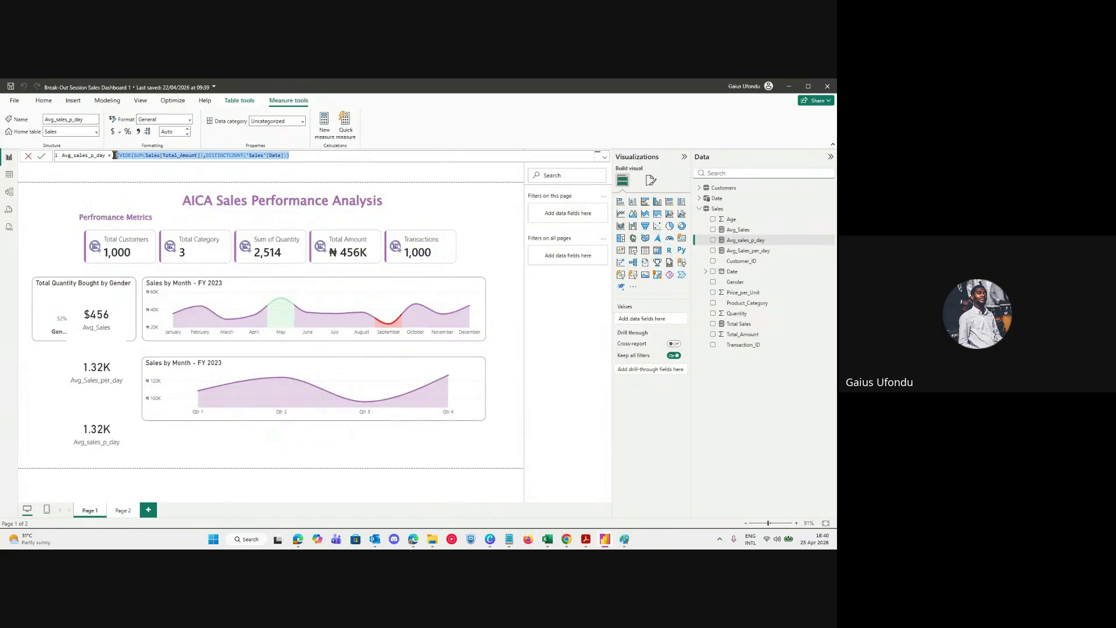
pyautogui.click(316, 155)
pyautogui.moveTo(286, 157); pyautogui.dragTo(135, 179)
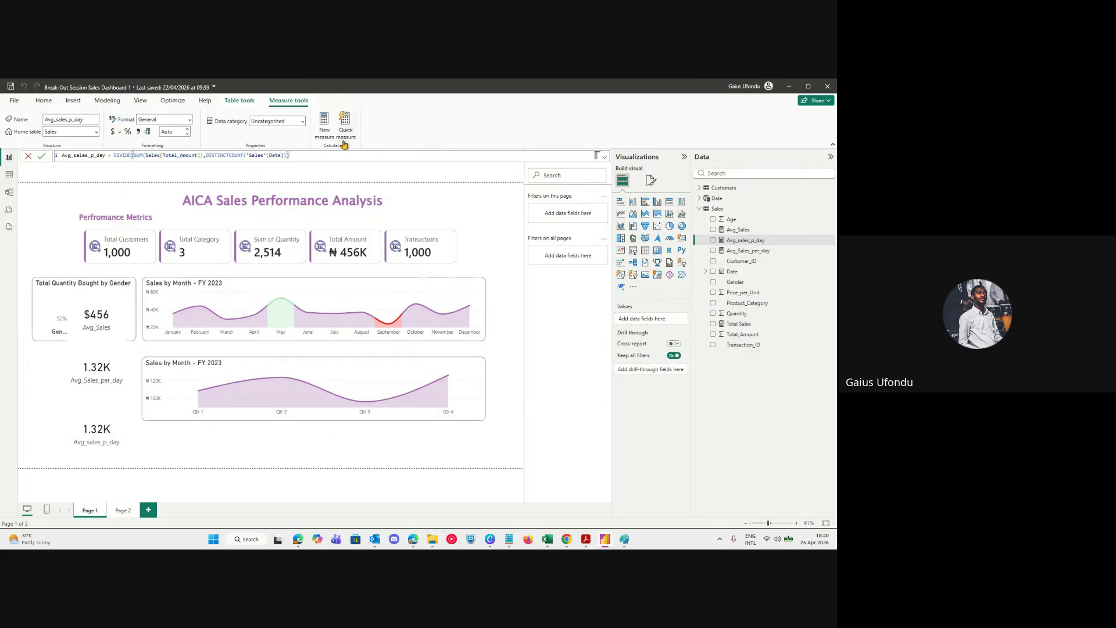
pyautogui.moveTo(291, 155); pyautogui.dragTo(127, 173)
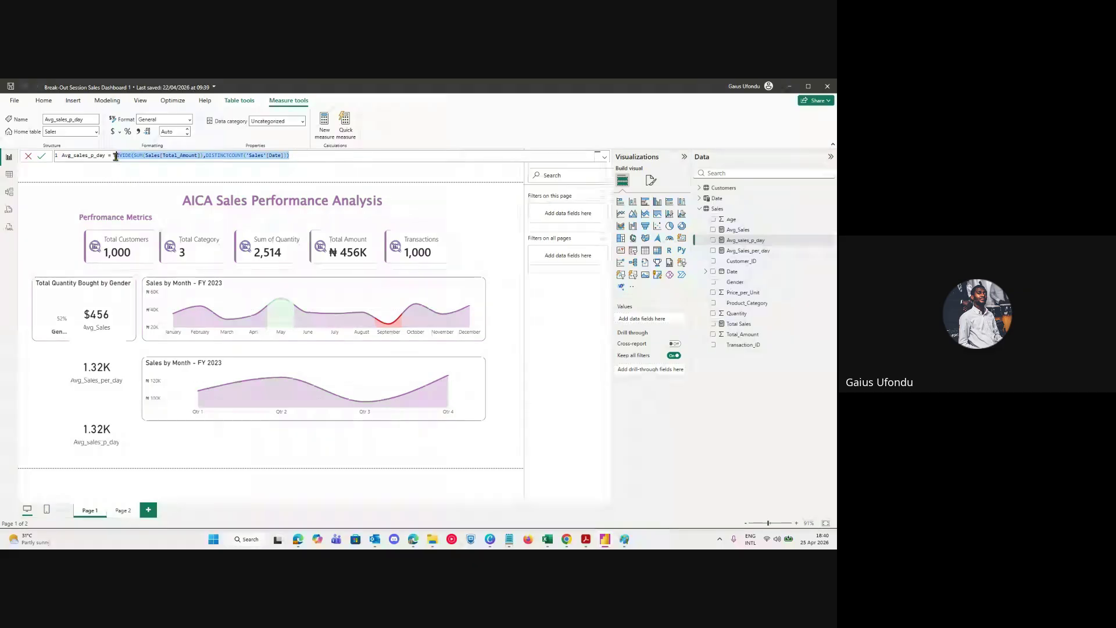
pyautogui.press('BackSpace')
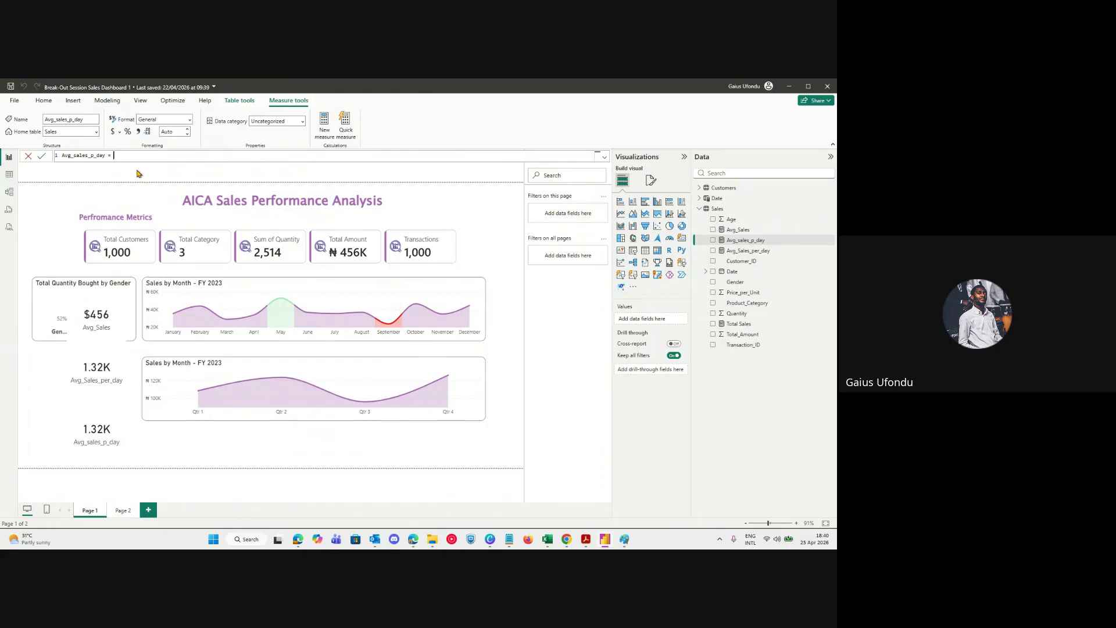
# Enter DIVIDE(SUM(Sales[Total_Amount]), as the beginning of the Avg_sales_p_day expression.
pyautogui.write('DIVIDE')
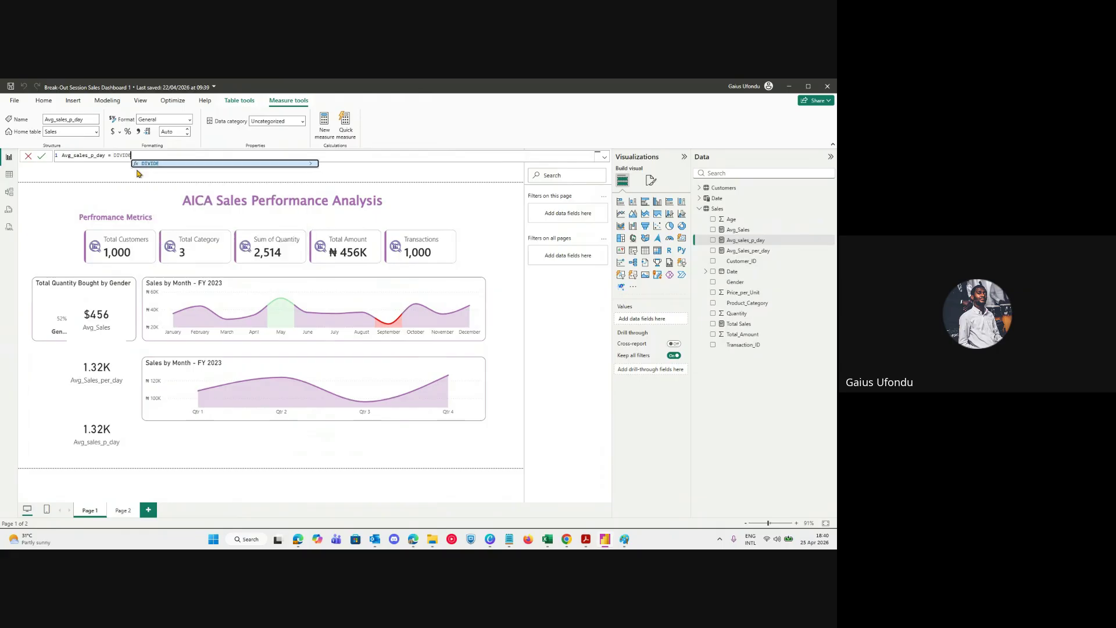
pyautogui.write('(')
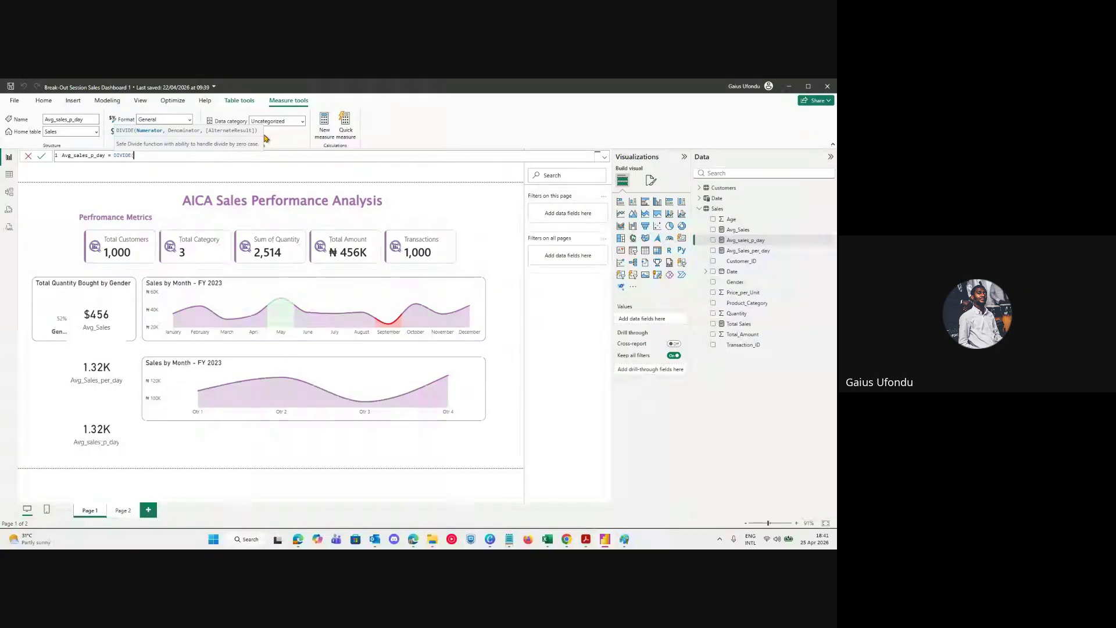
pyautogui.write('Su')
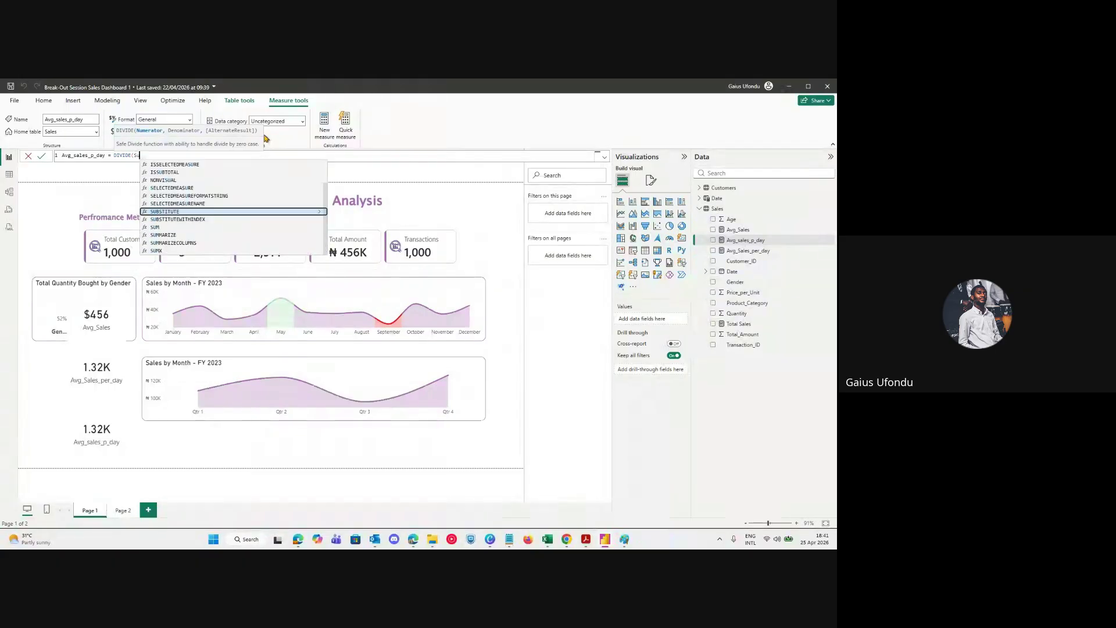
pyautogui.write('m')
pyautogui.press('BackSpace')
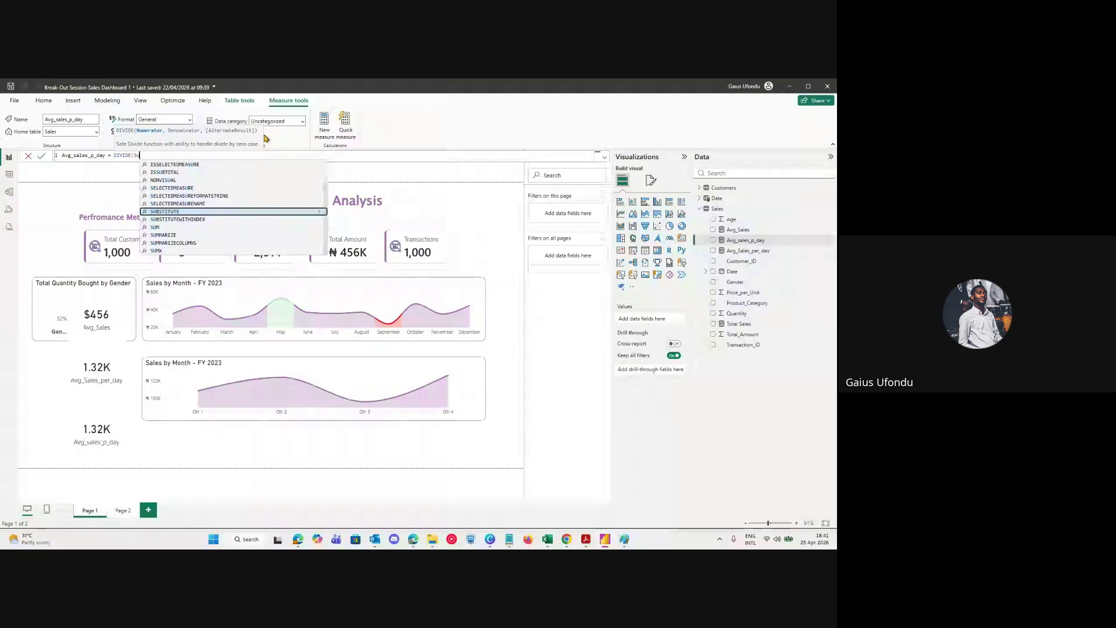
pyautogui.write('m')
pyautogui.press('BackSpace')
pyautogui.press('BackSpace')
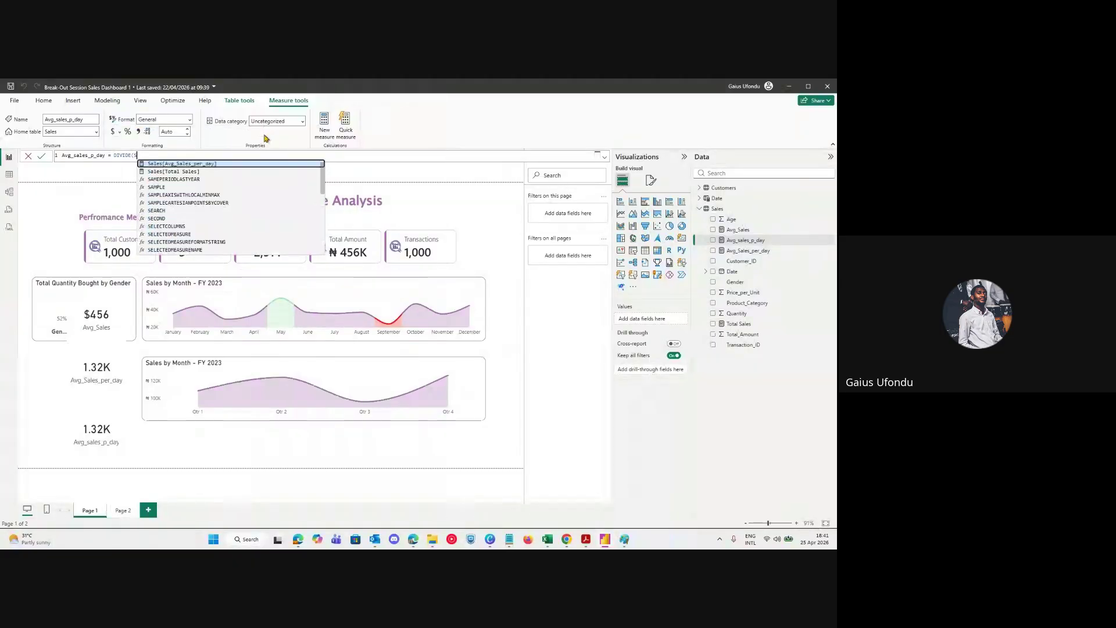
pyautogui.write('UM(')
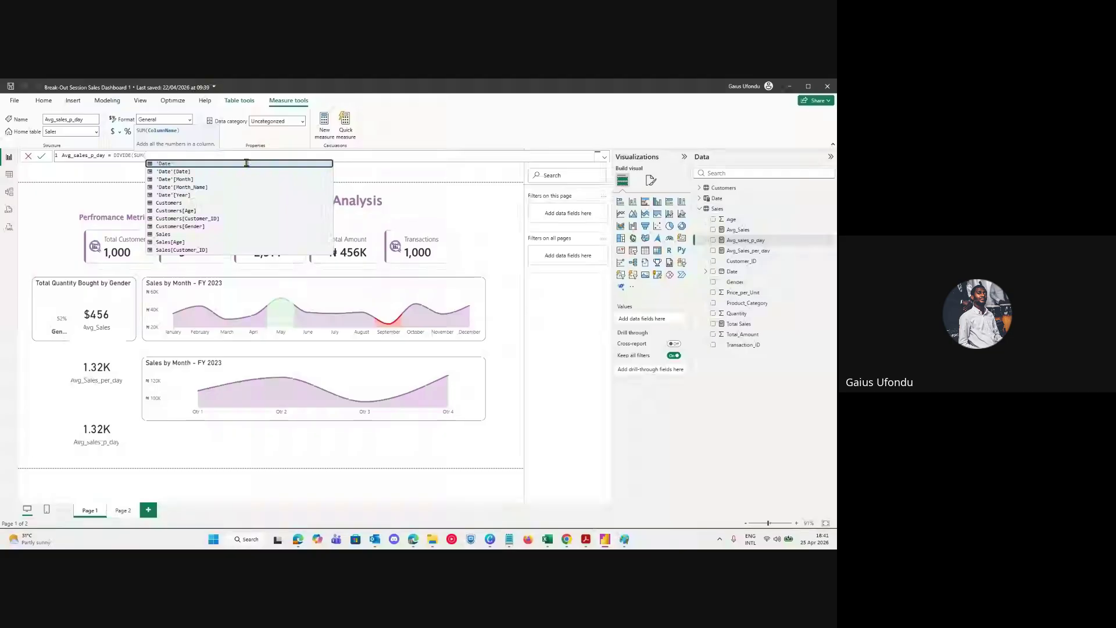
pyautogui.scroll(-2, 235, 216)
pyautogui.click(225, 243)
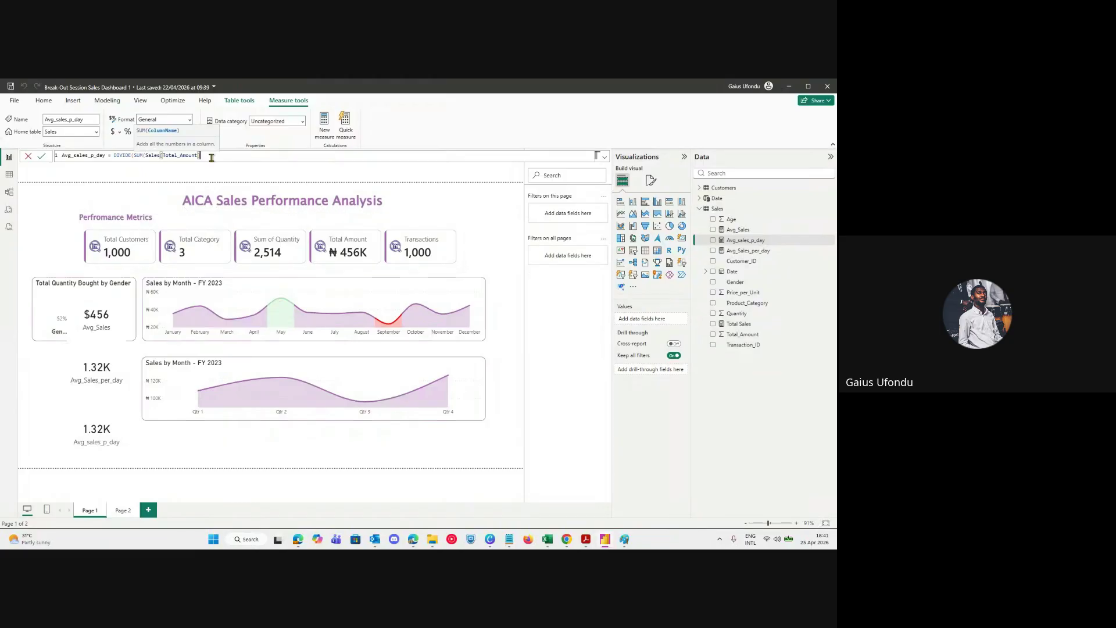
pyautogui.write(')')
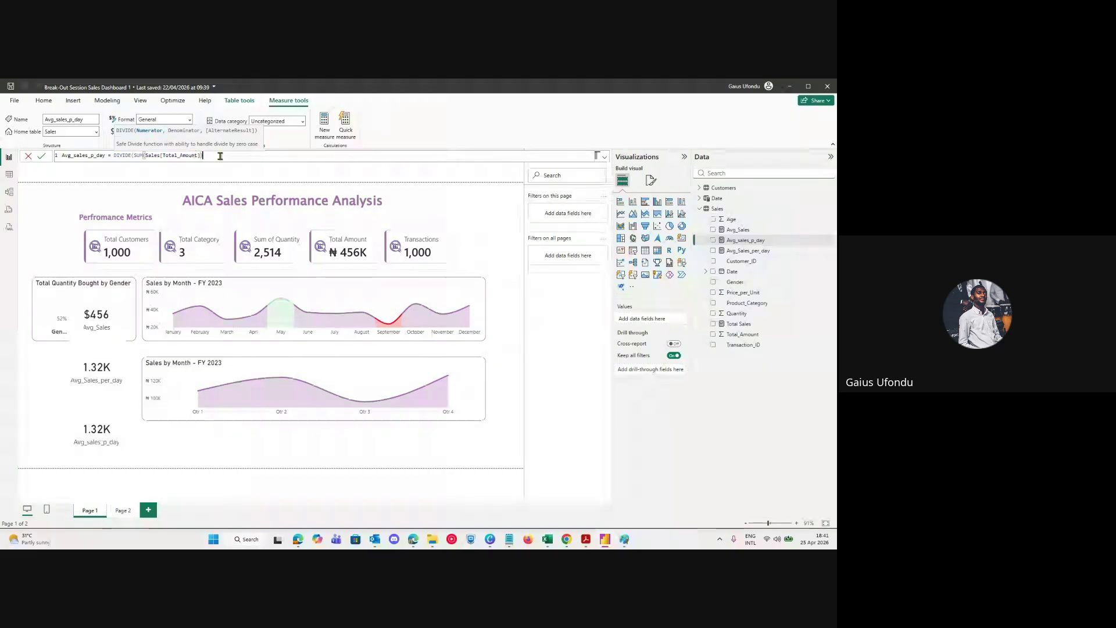
pyautogui.write(',')
# Switch to Paint and handwrite the average as "T.S" over "No of days" below the Divide notes, with a short note beside it.
pyautogui.hotkey('alt', 'Tab')
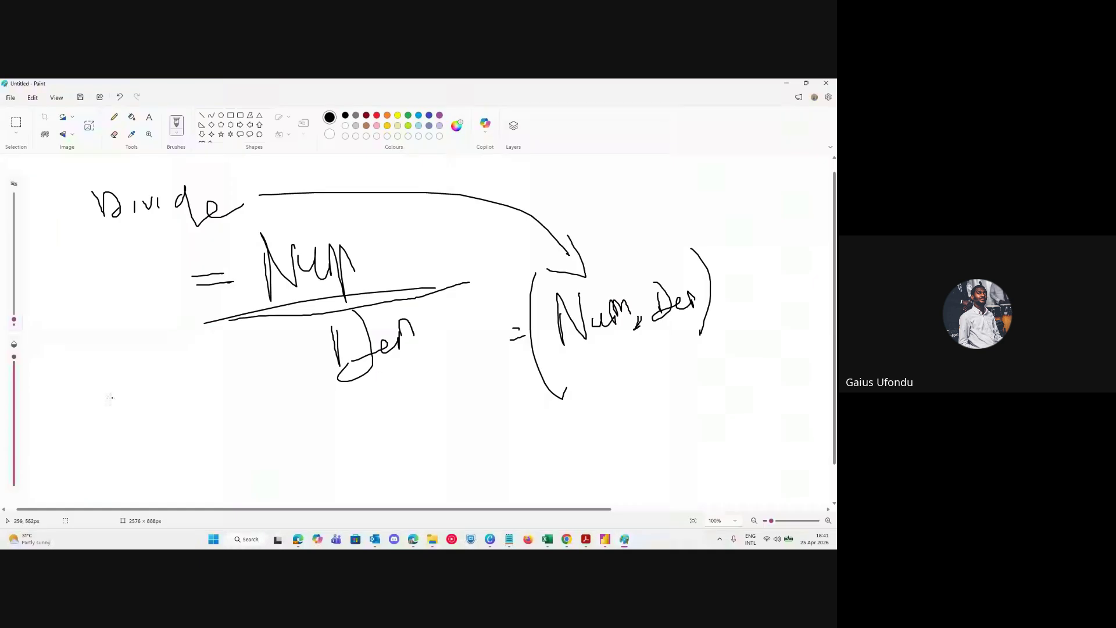
pyautogui.moveTo(111, 397)
pyautogui.mouseDown()
pyautogui.moveTo(126, 412)
pyautogui.moveTo(181, 384)
pyautogui.moveTo(288, 413)
pyautogui.moveTo(361, 415)
pyautogui.mouseUp()
pyautogui.moveTo(324, 408)
pyautogui.mouseDown()
pyautogui.moveTo(390, 420)
pyautogui.moveTo(401, 396)
pyautogui.moveTo(410, 419)
pyautogui.moveTo(487, 424)
pyautogui.mouseUp()
pyautogui.click(406, 413)
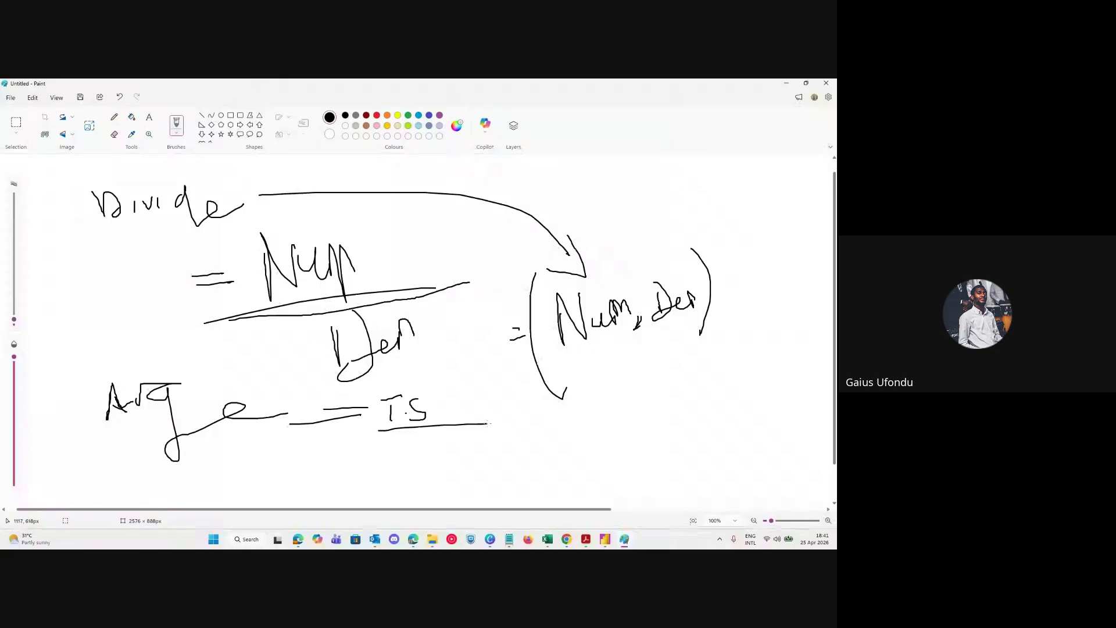
pyautogui.moveTo(394, 464)
pyautogui.mouseDown()
pyautogui.moveTo(411, 444)
pyautogui.moveTo(472, 482)
pyautogui.mouseUp()
pyautogui.moveTo(461, 468)
pyautogui.mouseDown()
pyautogui.moveTo(481, 453)
pyautogui.moveTo(535, 449)
pyautogui.moveTo(553, 488)
pyautogui.moveTo(559, 445)
pyautogui.mouseUp()
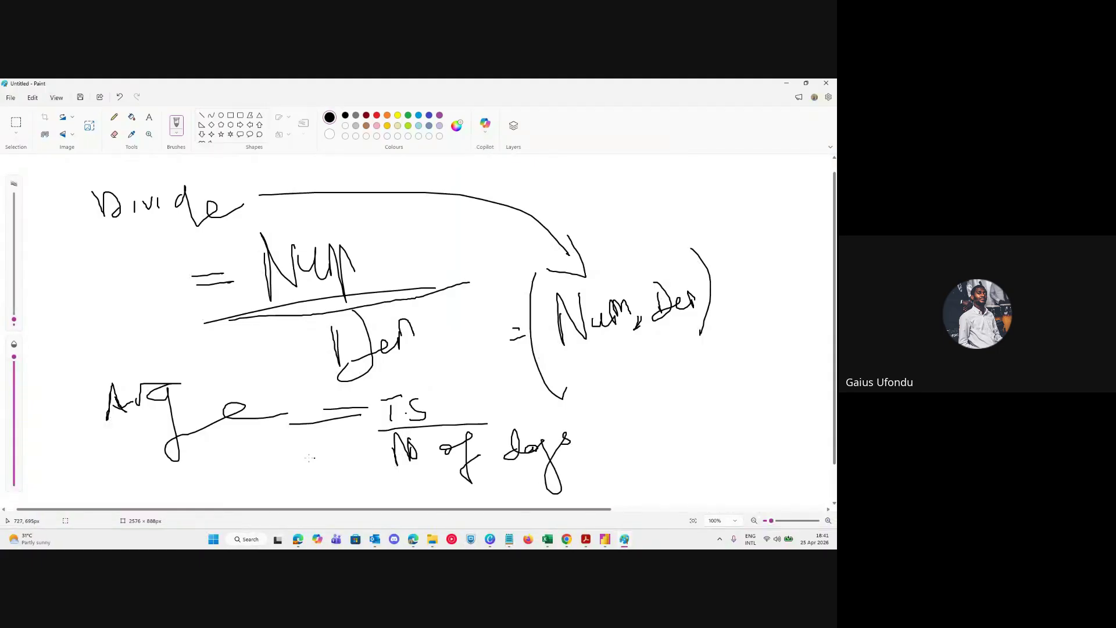
pyautogui.moveTo(319, 423)
pyautogui.mouseDown()
pyautogui.moveTo(283, 462)
pyautogui.moveTo(347, 468)
pyautogui.mouseUp()
pyautogui.moveTo(341, 408)
pyautogui.mouseDown()
pyautogui.moveTo(342, 447)
pyautogui.moveTo(376, 457)
pyautogui.mouseUp()
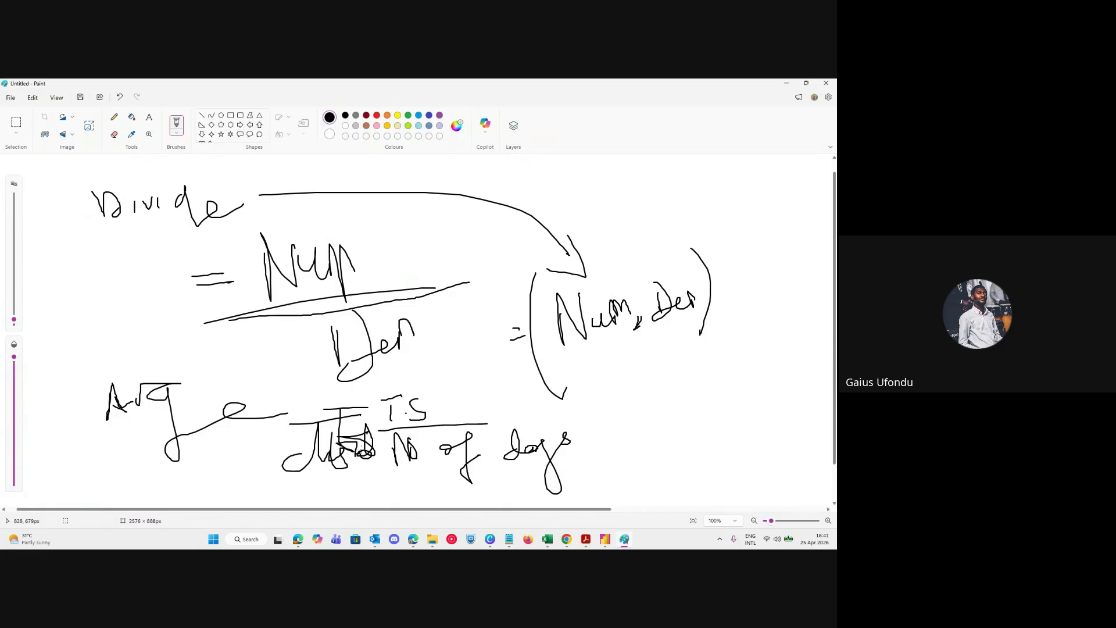
# Switch back to Power BI Desktop and insert DISTINCTCOUNT( as the second argument of DIVIDE in the Avg_sales_p_day formula.
pyautogui.hotkey('alt', 'Tab')
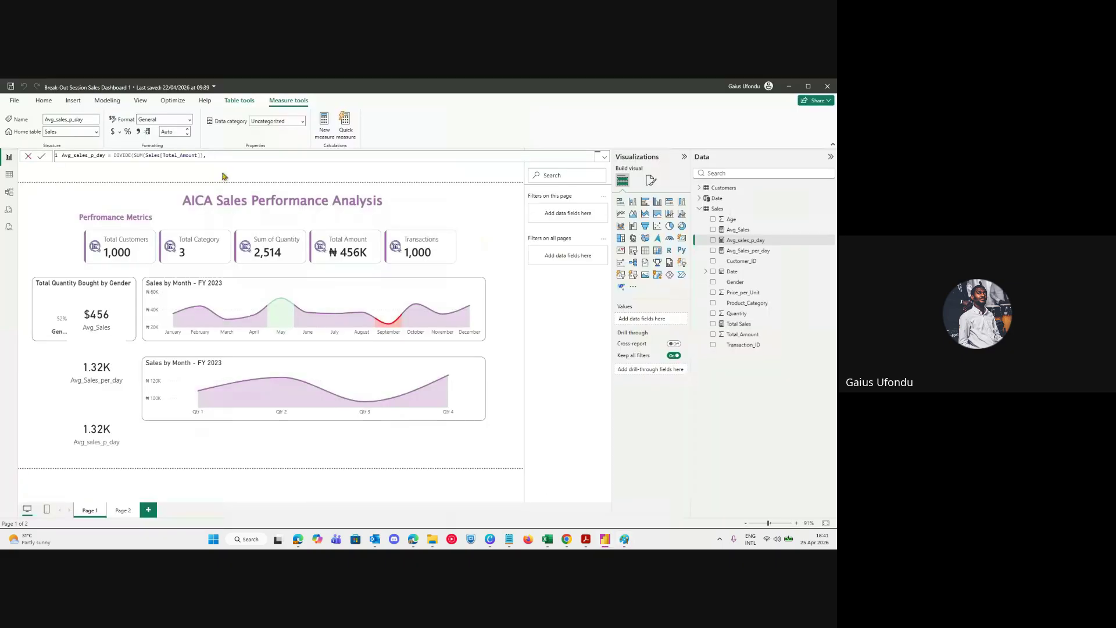
pyautogui.write('D')
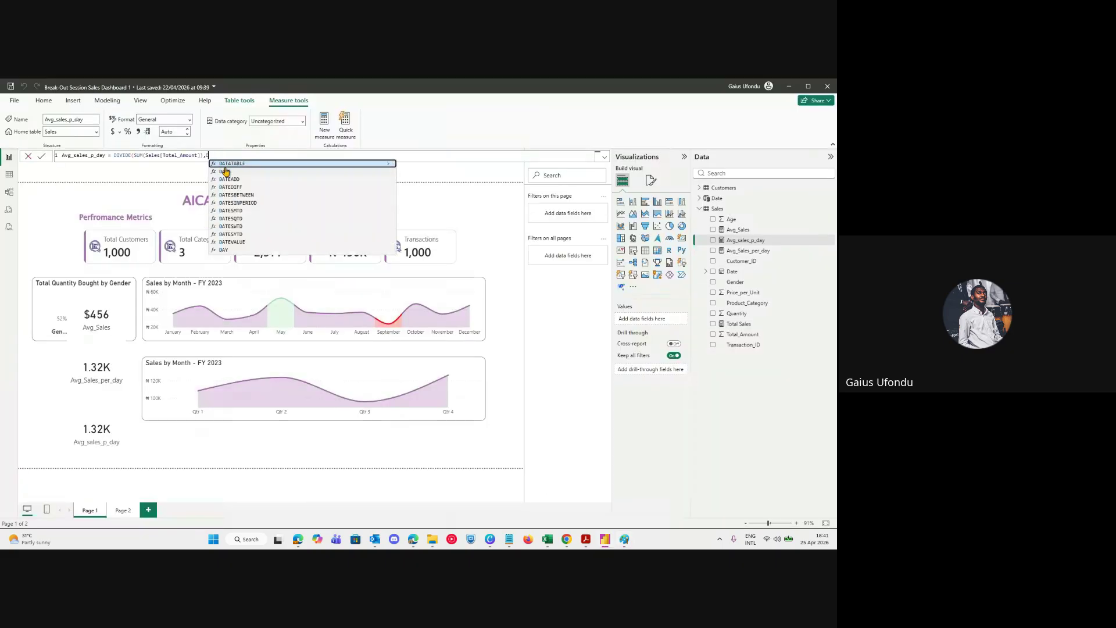
pyautogui.write('ISTINCT')
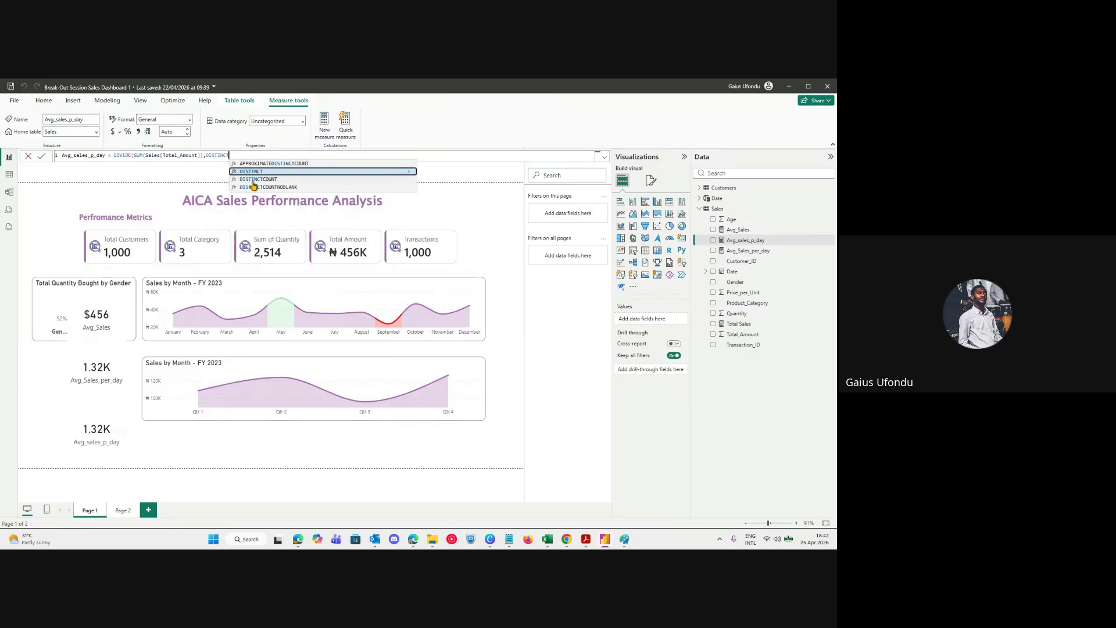
pyautogui.click(253, 172)
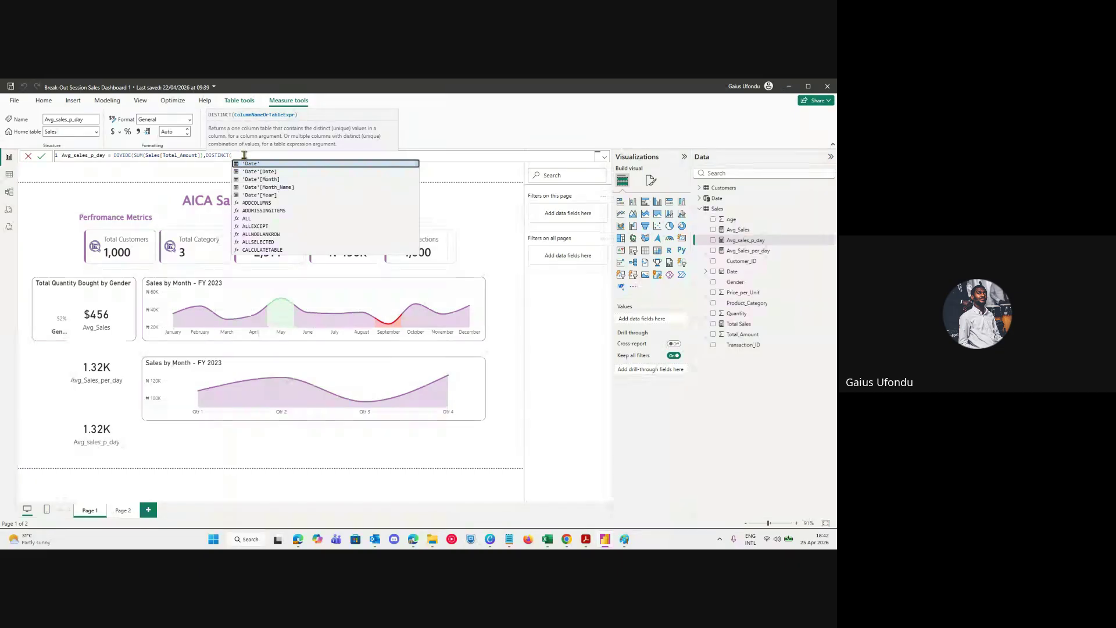
pyautogui.press('BackSpace')
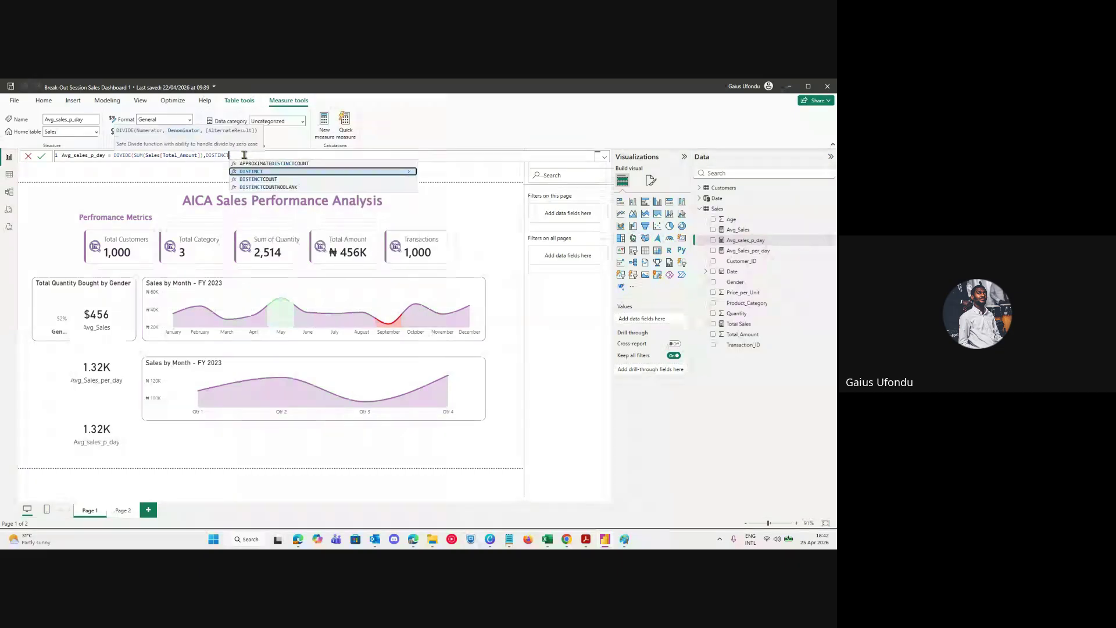
pyautogui.click(263, 179)
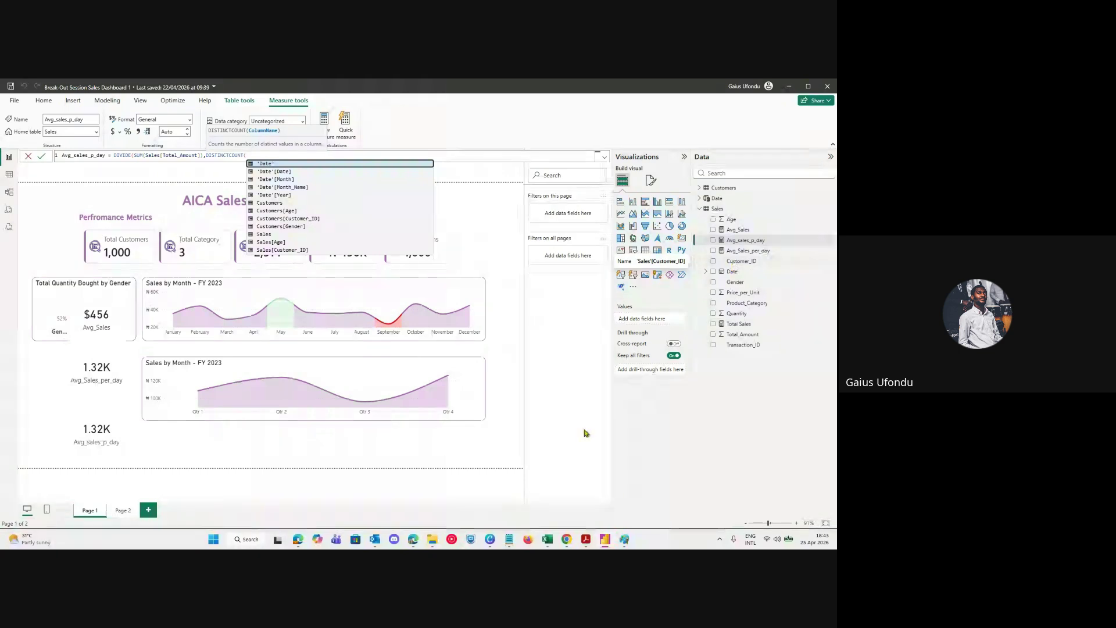
# Delete the DISTINCTCOUNT call, leaving the formula at the comma after SUM(Sales[Total_Amount]).
pyautogui.press('BackSpace')
pyautogui.press('BackSpace')
pyautogui.press('BackSpace')
pyautogui.press('BackSpace')
pyautogui.press('BackSpace')
pyautogui.press('BackSpace')
pyautogui.press('BackSpace')
pyautogui.press('BackSpace')
pyautogui.press('BackSpace')
pyautogui.press('BackSpace')
pyautogui.press('BackSpace')
pyautogui.press('BackSpace')
pyautogui.press('BackSpace')
pyautogui.press('BackSpace')
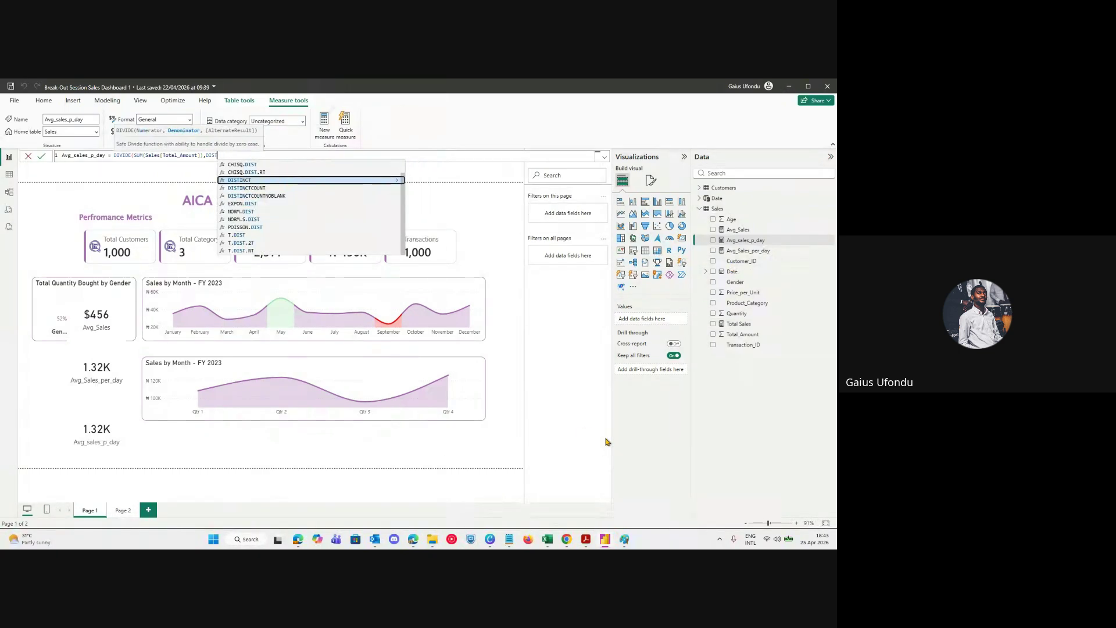
pyautogui.write('d')
pyautogui.press('BackSpace')
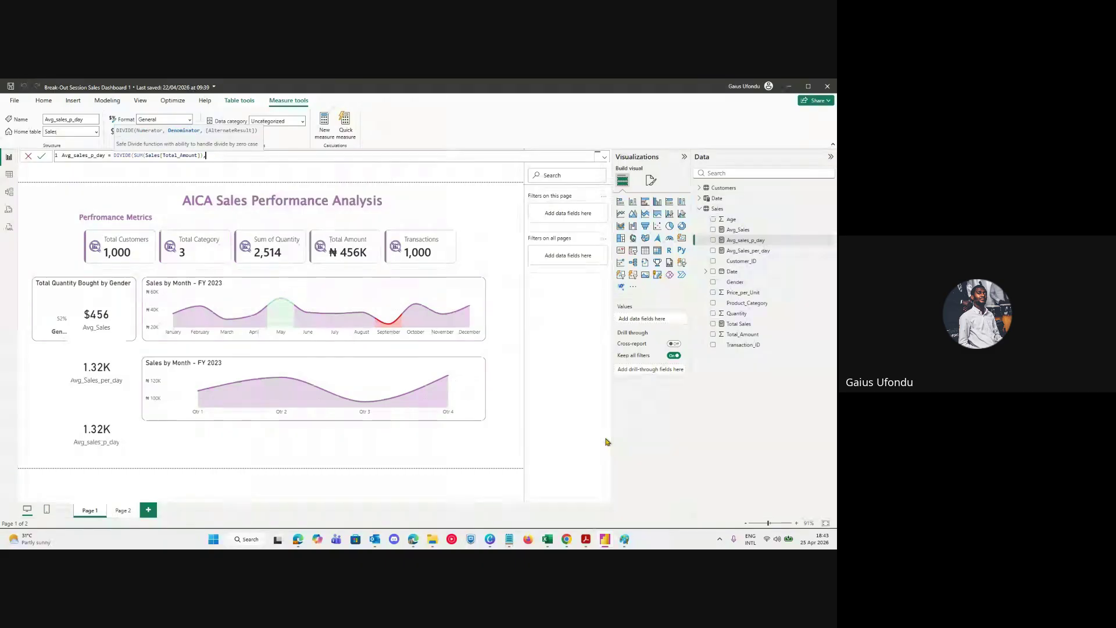
# Try referencing Sales directly as the DIVIDE denominator, without and with a leading quote, and clear both attempts.
pyautogui.write('Sales')
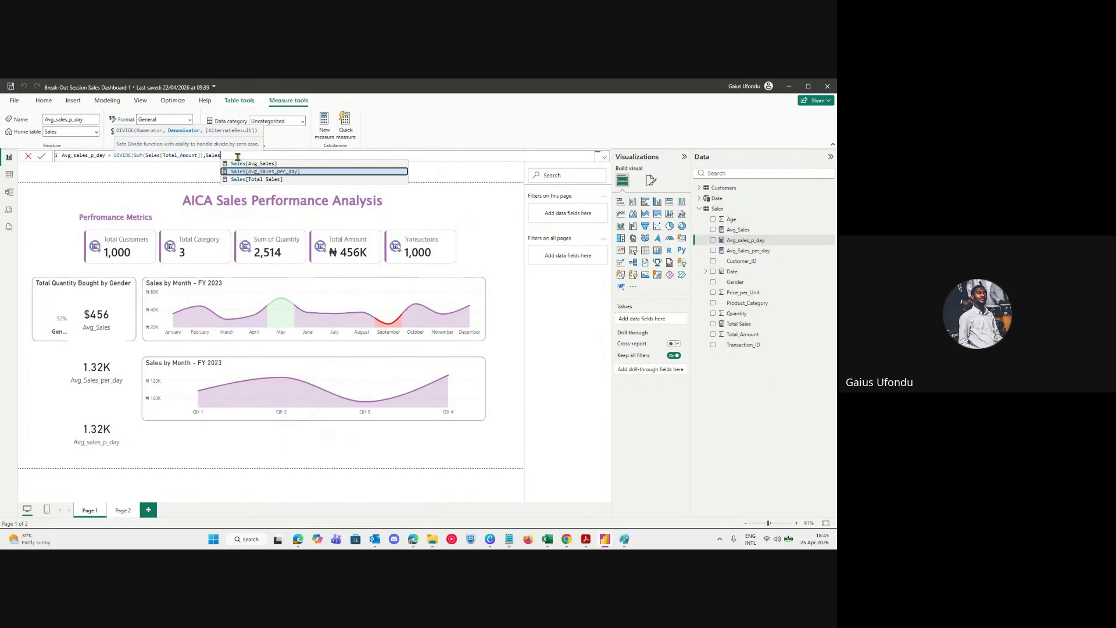
pyautogui.press('BackSpace')
pyautogui.press('BackSpace')
pyautogui.press('BackSpace')
pyautogui.press('BackSpace')
pyautogui.press('BackSpace')
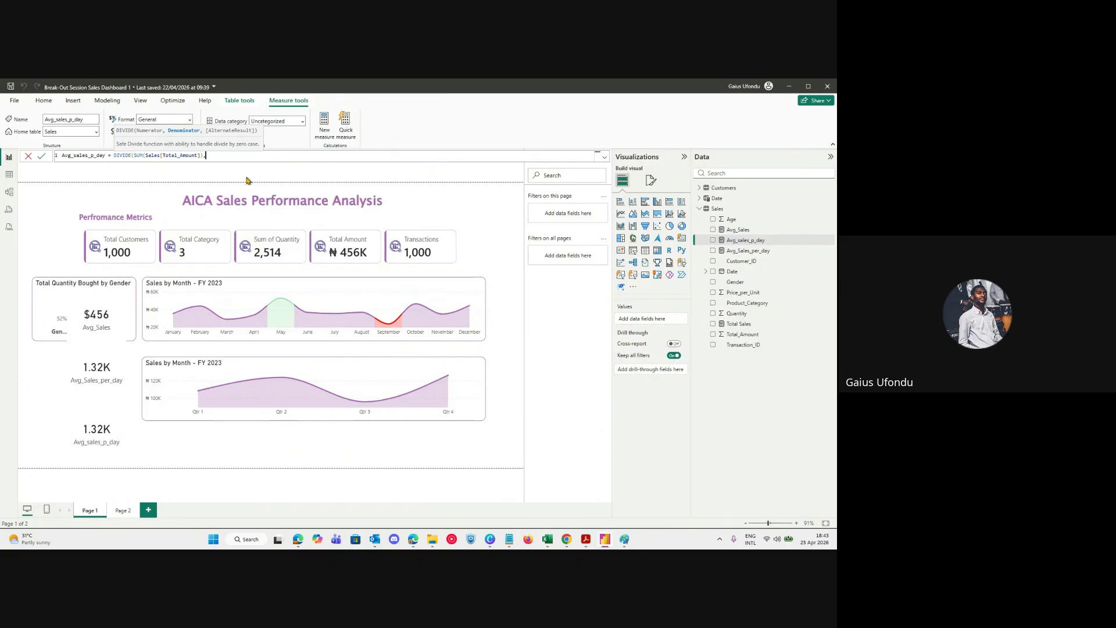
pyautogui.write("'Sales")
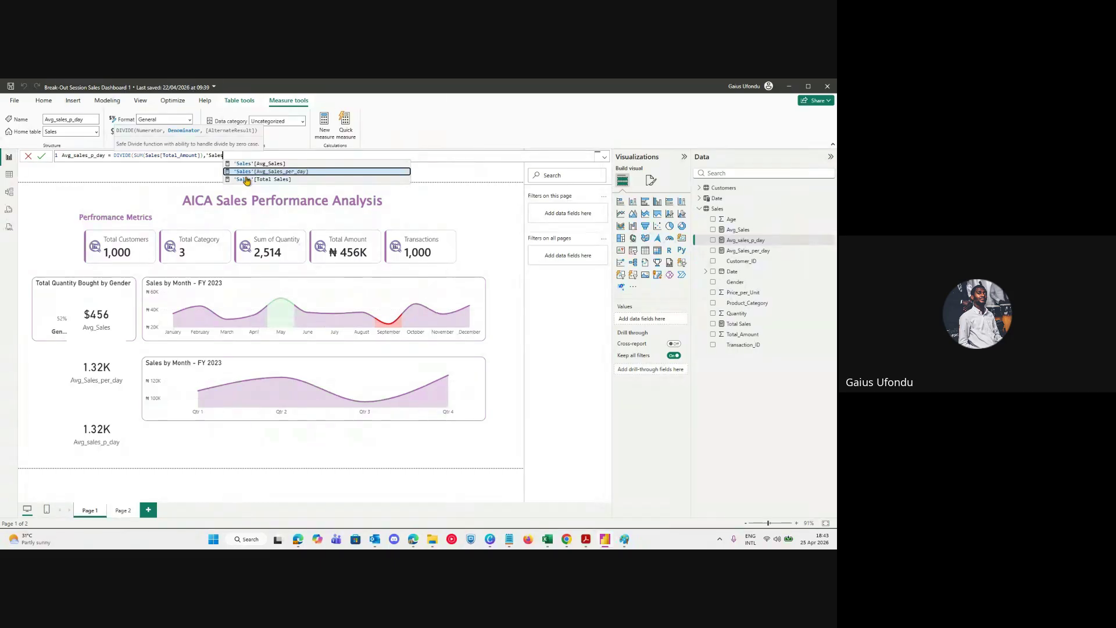
pyautogui.press('BackSpace')
pyautogui.press('BackSpace')
pyautogui.press('BackSpace')
pyautogui.press('BackSpace')
pyautogui.press('BackSpace')
pyautogui.press('BackSpace')
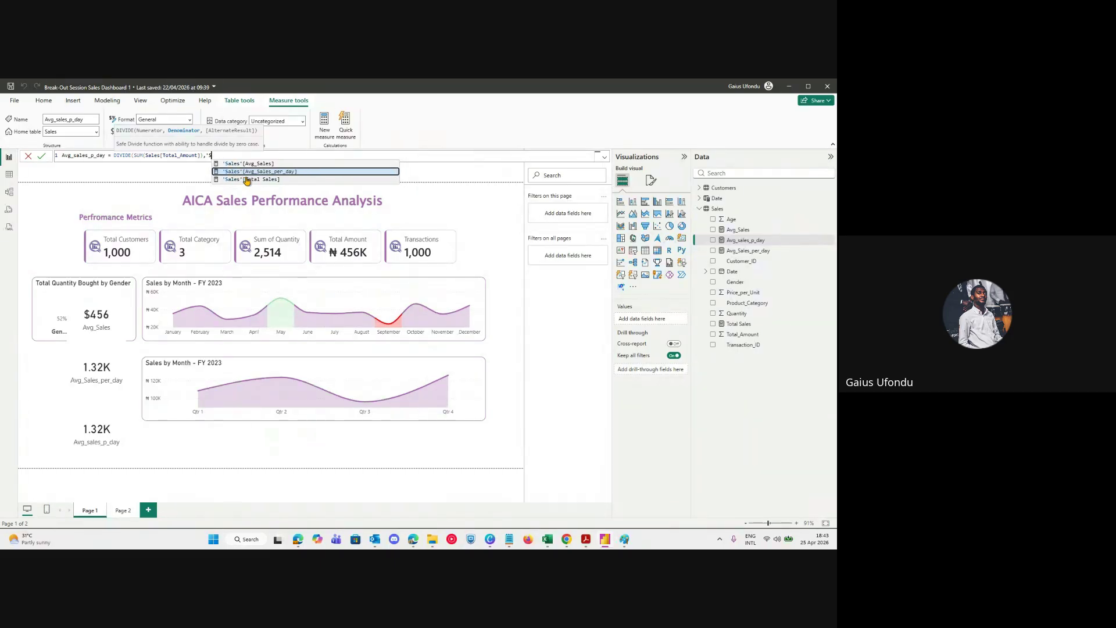
# Enter COUNT(Sales[Date]) as the denominator of the Avg_sales_p_day formula.
pyautogui.write('COUN')
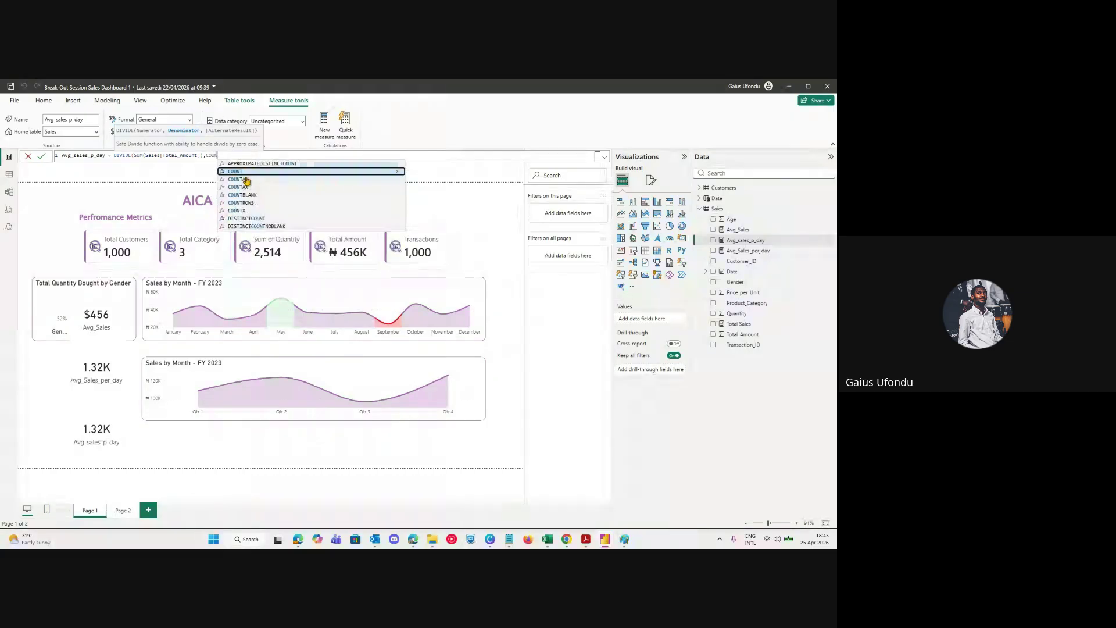
pyautogui.write('T(Salws')
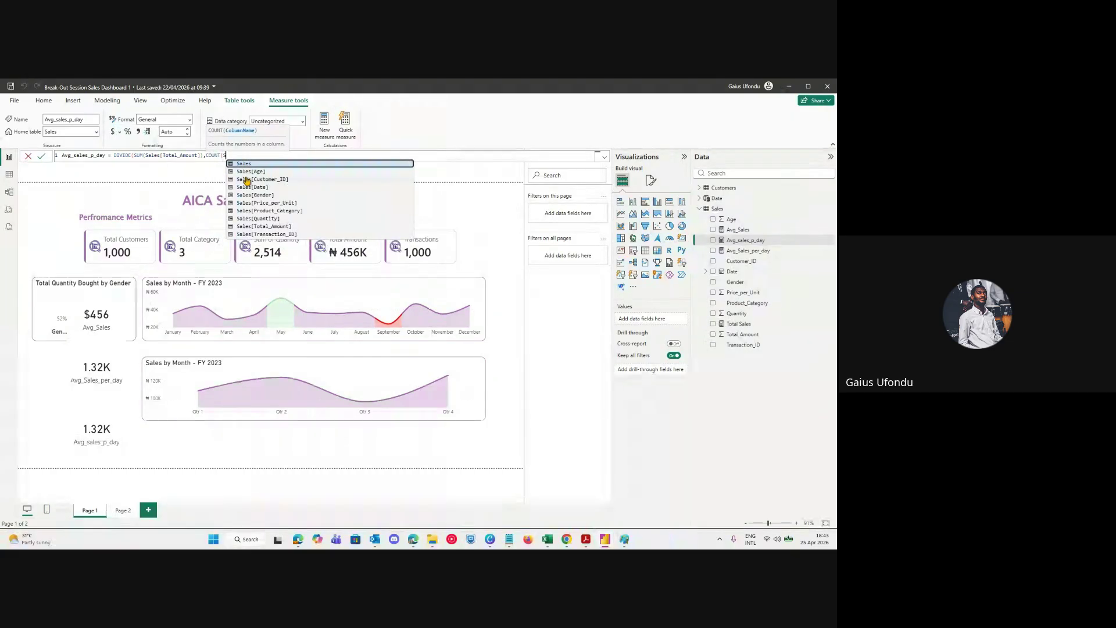
pyautogui.press('BackSpace')
pyautogui.press('BackSpace')
pyautogui.write('es[Date]')
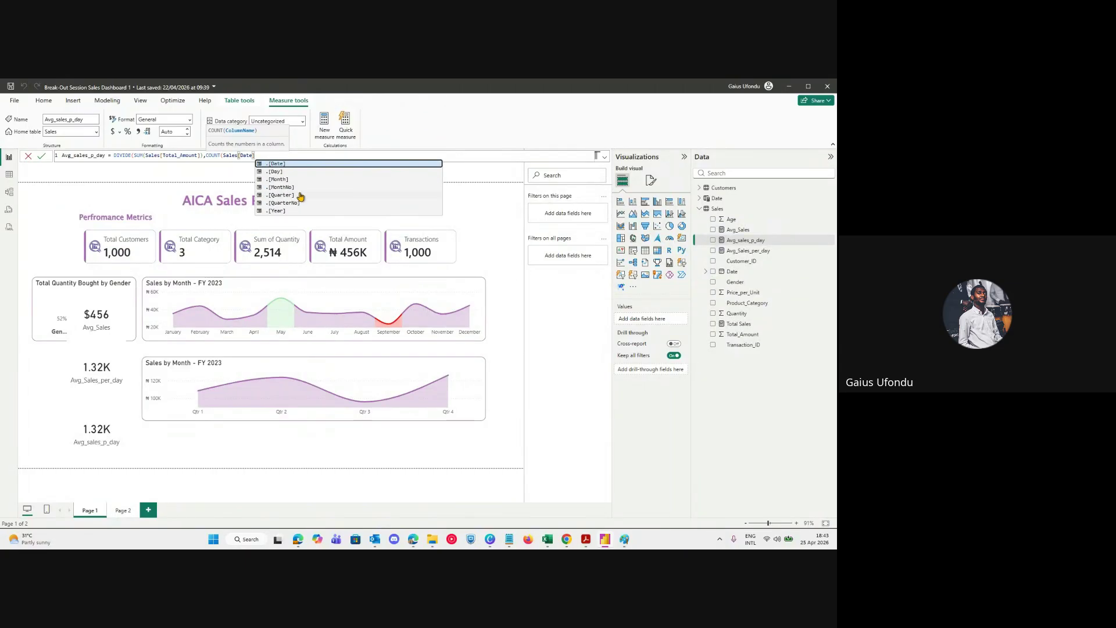
pyautogui.write(')')
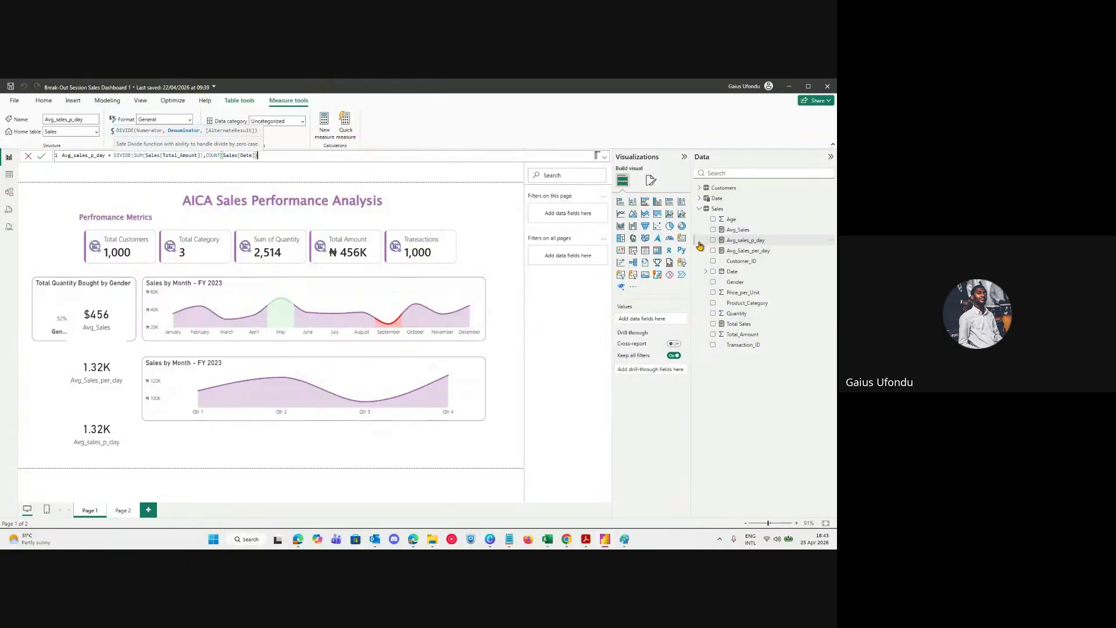
# Turn COUNT into DISTINCTCOUNT in the Avg_sales_p_day denominator, close the DIVIDE expression and commit the formula.
pyautogui.click(744, 240)
pyautogui.doubleClick(211, 155)
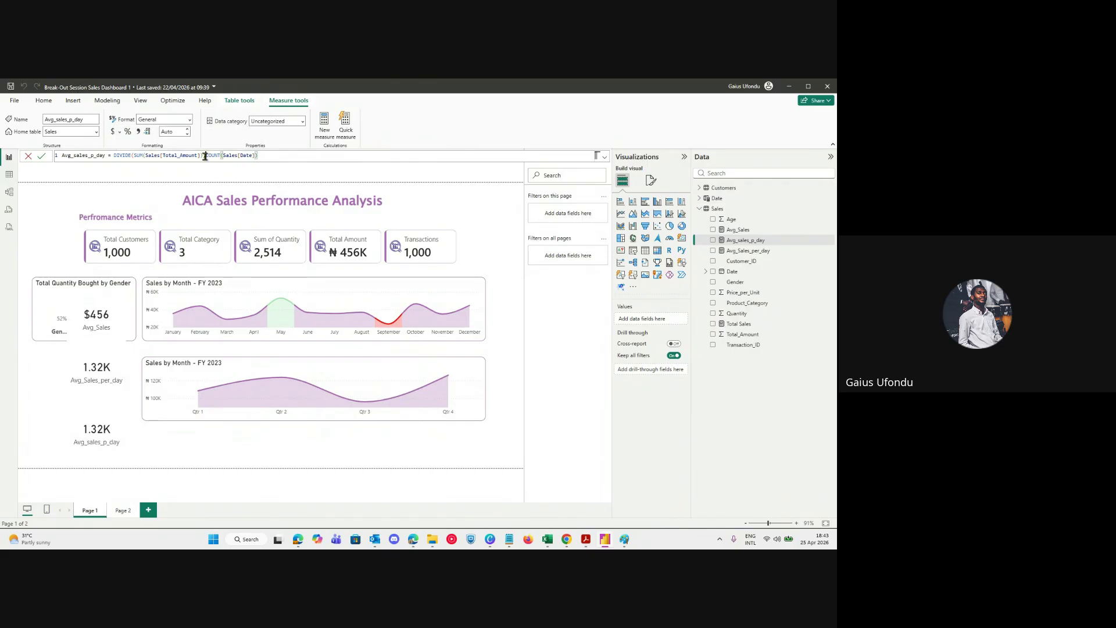
pyautogui.write('DI')
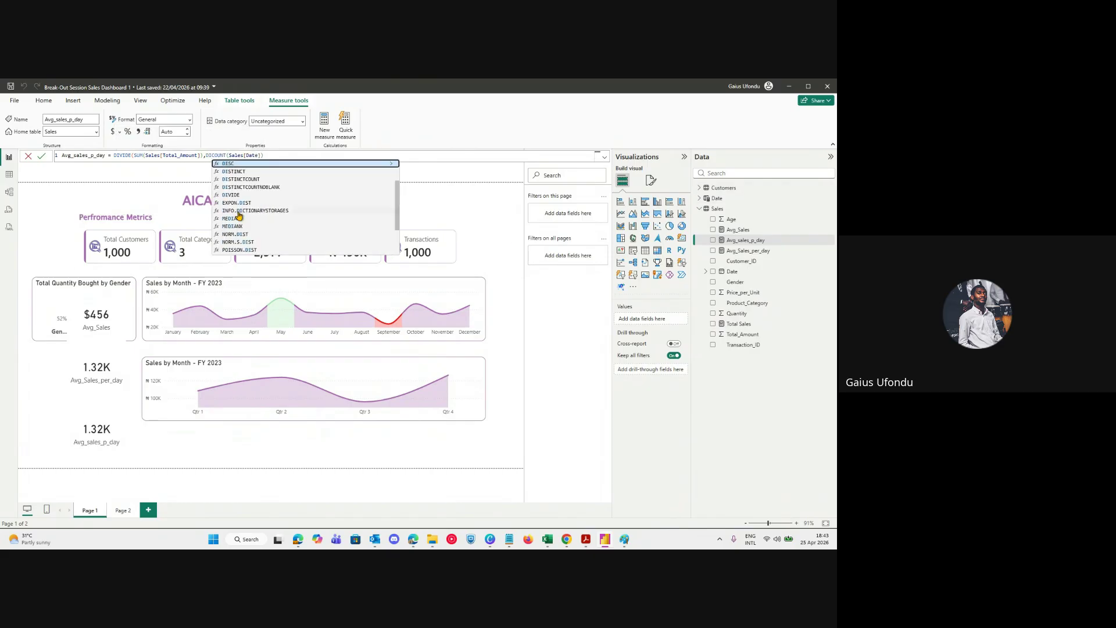
pyautogui.write('STINCRT')
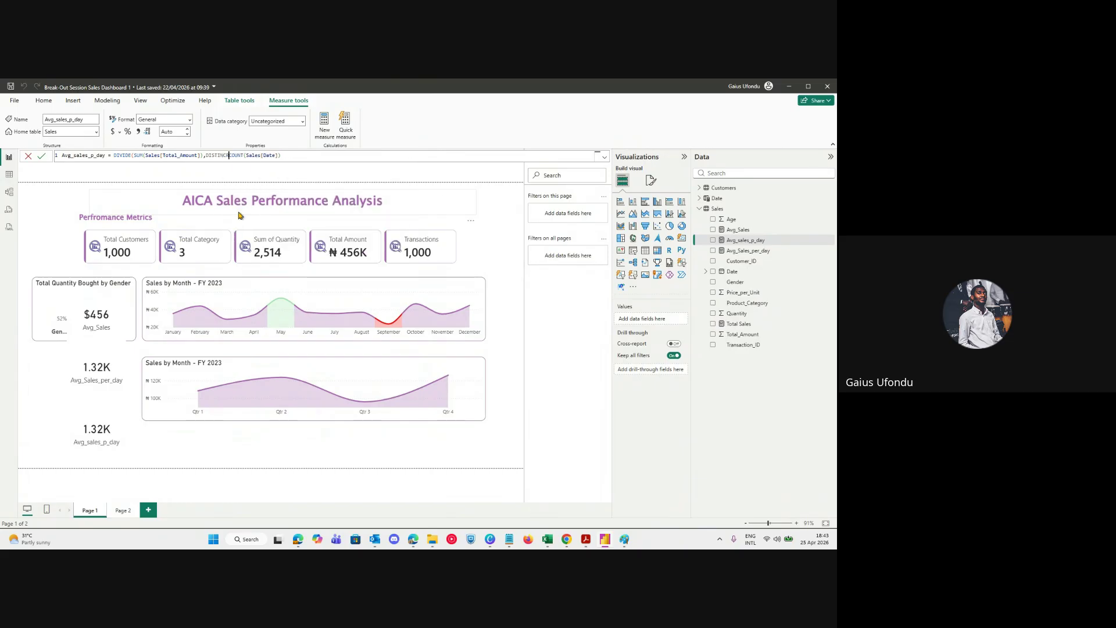
pyautogui.press('BackSpace')
pyautogui.press('BackSpace')
pyautogui.press('BackSpace')
pyautogui.write('T')
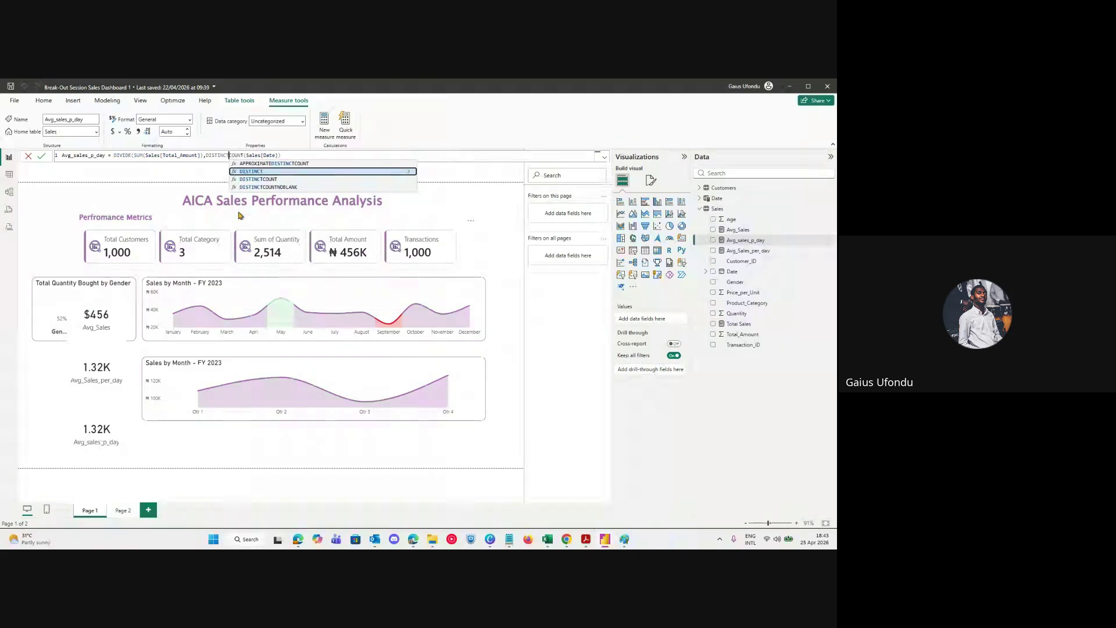
pyautogui.click(293, 154)
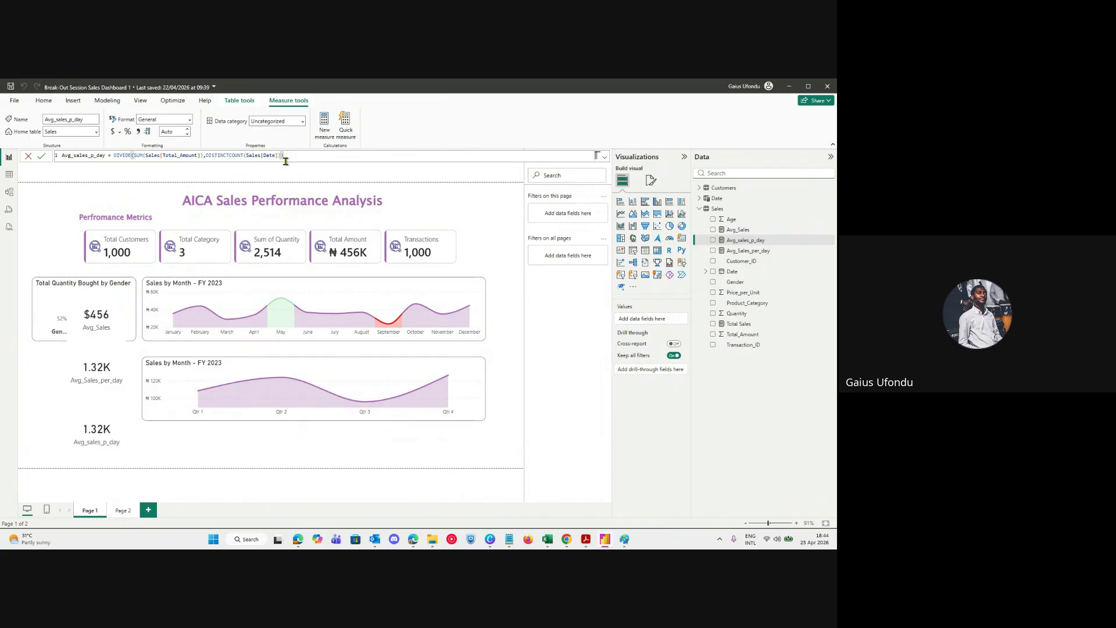
pyautogui.press('Return')
# Add Avg_sales_p_day to the page as a new card visual, nudge it and delete it.
pyautogui.click(713, 241)
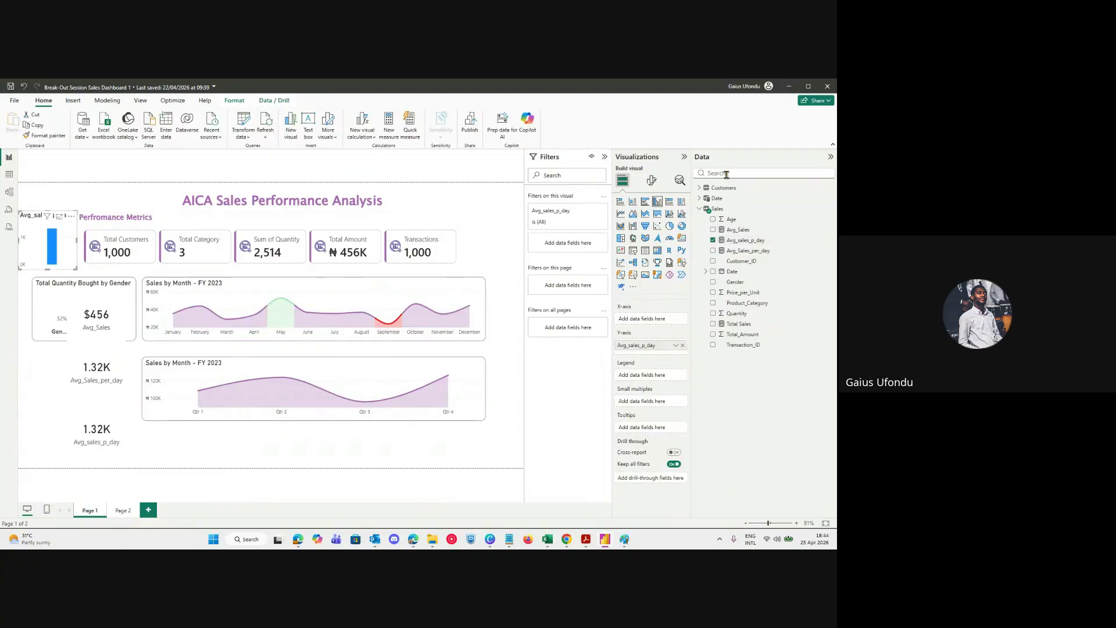
pyautogui.click(680, 239)
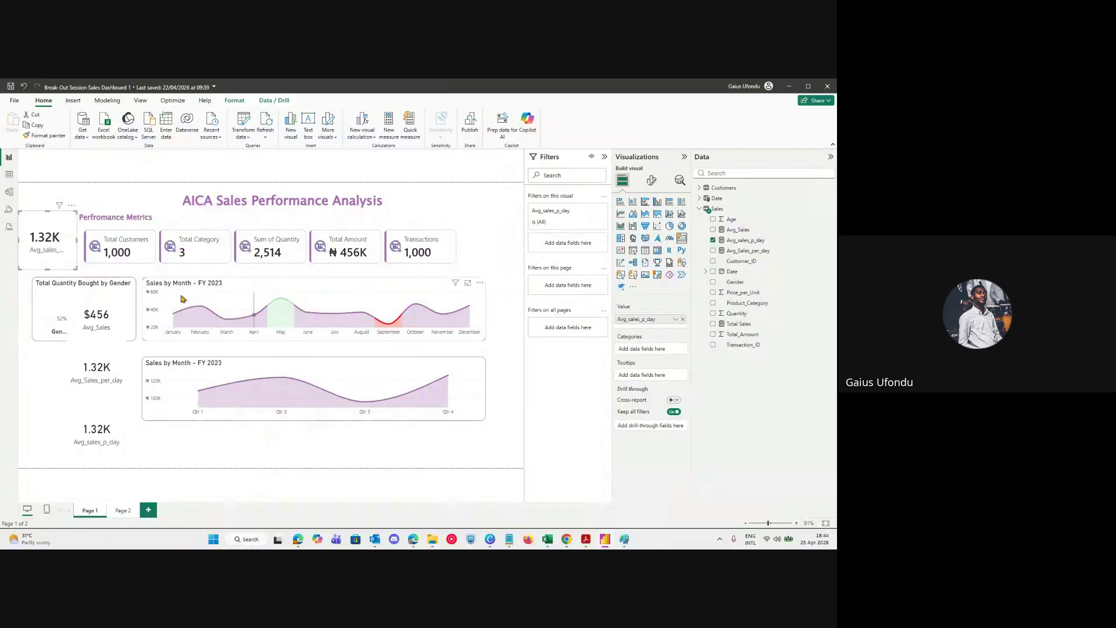
pyautogui.moveTo(49, 254)
pyautogui.mouseDown()
pyautogui.moveTo(76, 276)
pyautogui.moveTo(53, 263)
pyautogui.mouseUp()
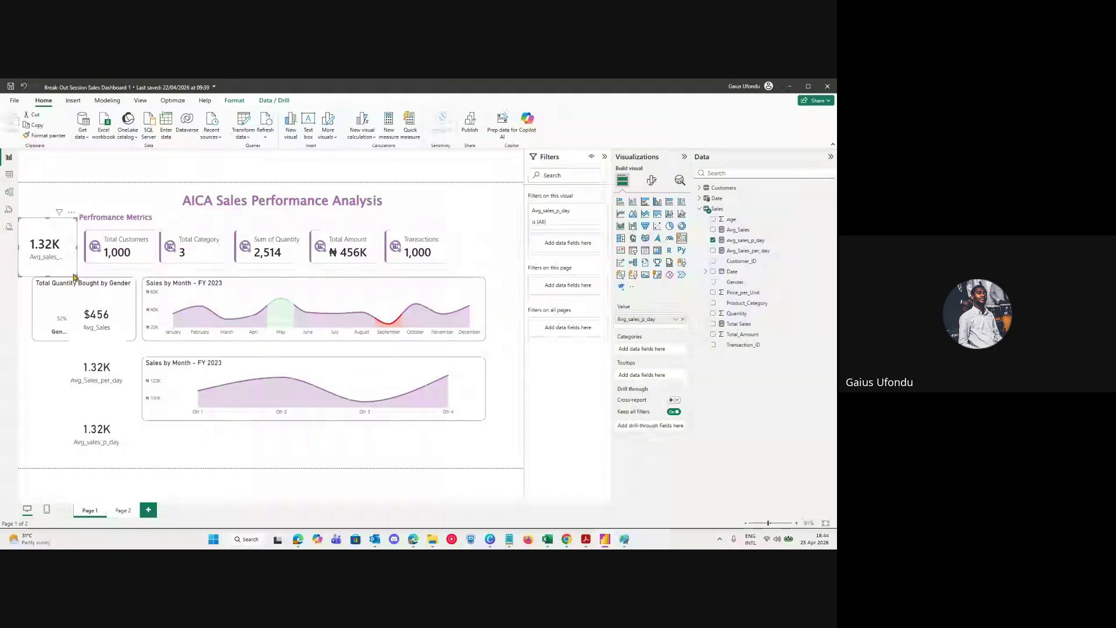
pyautogui.press('Delete')
# Compare the formula of Avg_Sales_per_day with that of Avg_sales_p_day.
pyautogui.click(93, 375)
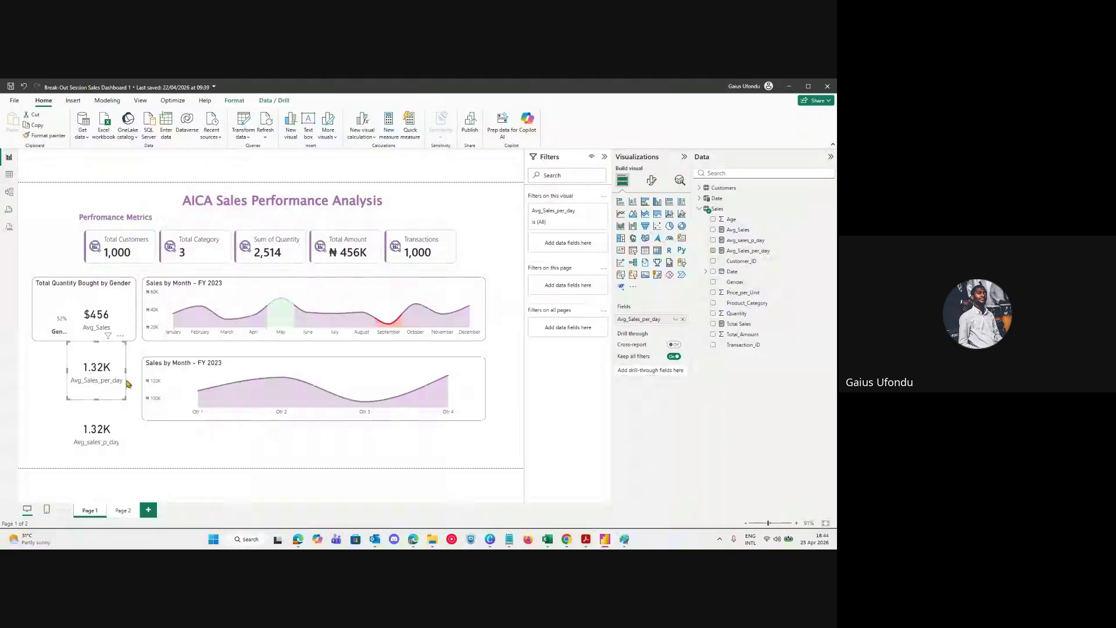
pyautogui.click(748, 251)
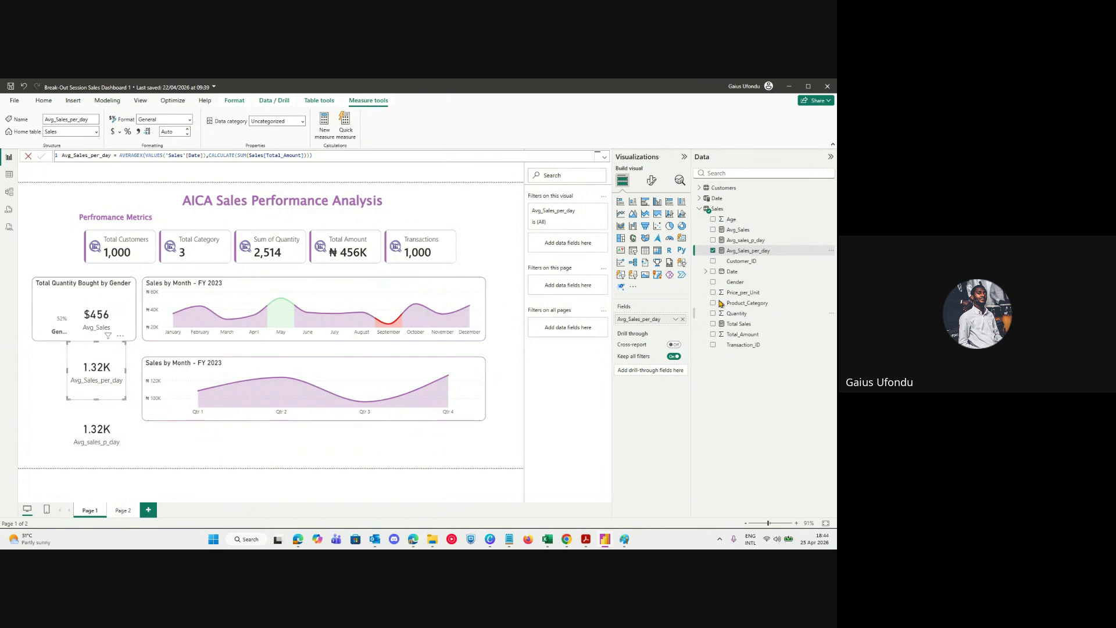
pyautogui.click(760, 242)
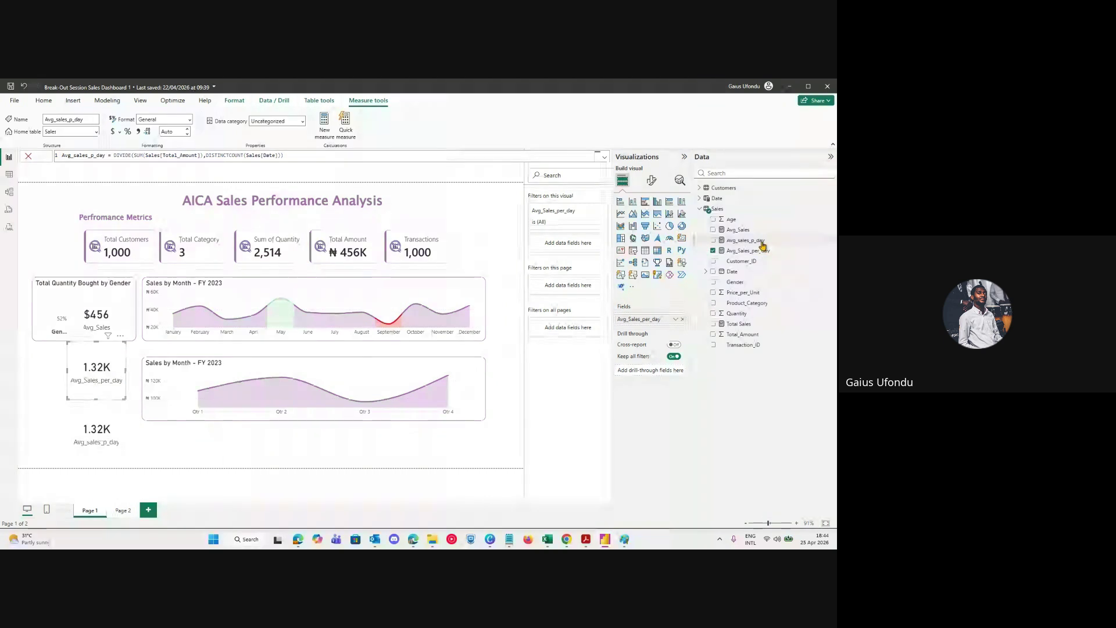
# Format Avg_sales_p_day as a decimal number with 2 decimal places, briefly trying the percentage format.
pyautogui.click(188, 134)
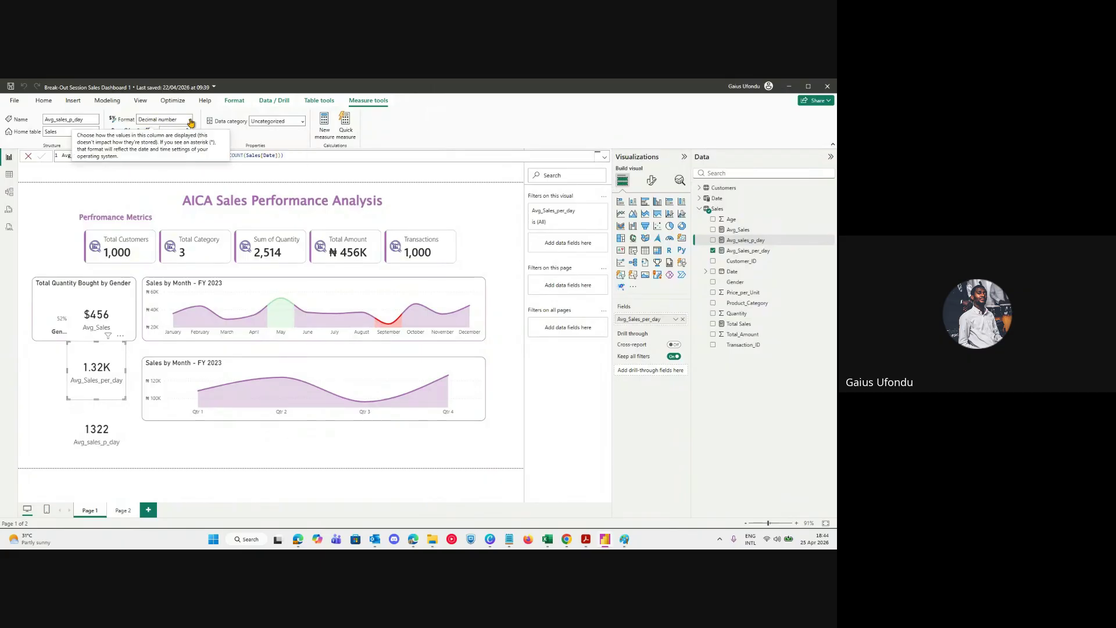
pyautogui.click(188, 131)
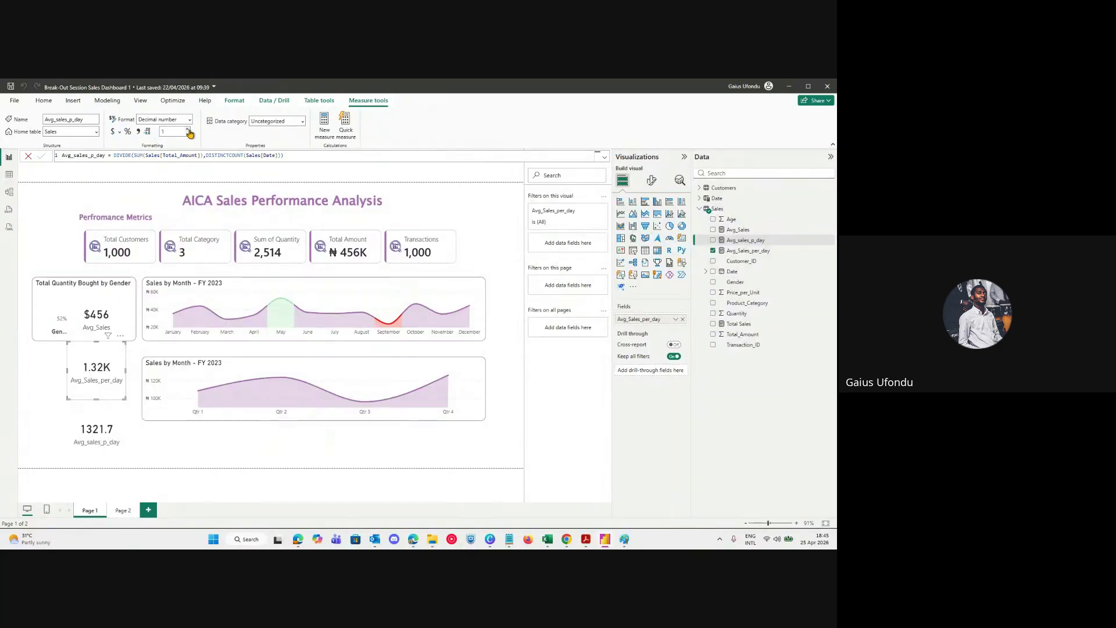
pyautogui.click(188, 129)
pyautogui.click(124, 134)
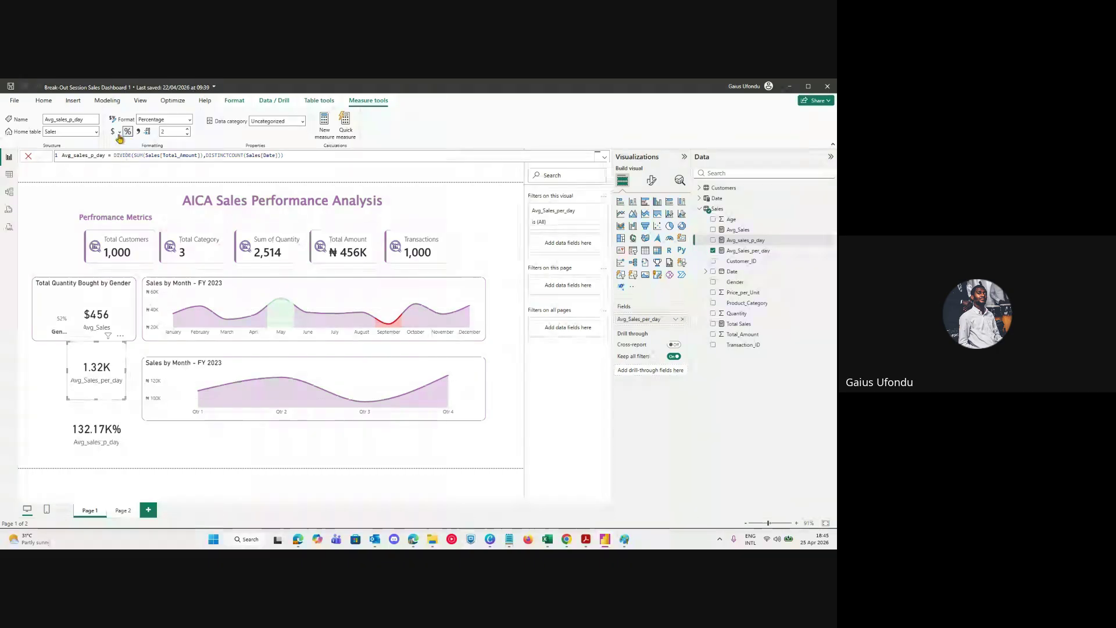
pyautogui.click(159, 120)
pyautogui.click(190, 120)
pyautogui.click(166, 154)
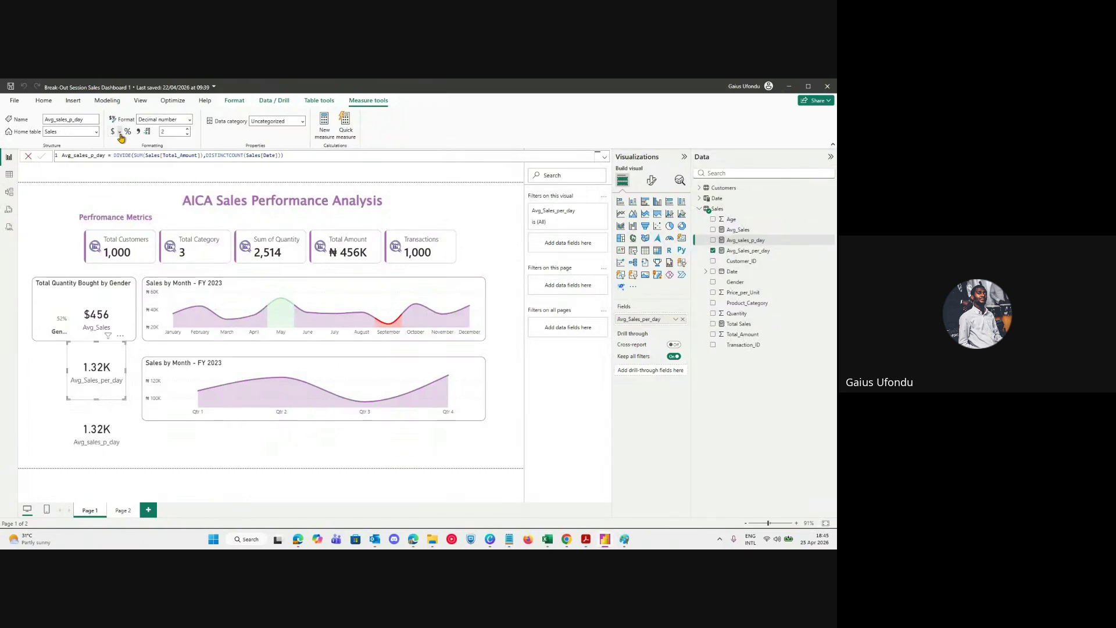
# Apply the ₦ English (Nigeria) currency to Avg_sales_p_day and shift its card slightly down.
pyautogui.click(120, 132)
pyautogui.scroll(-20, 146, 260)
pyautogui.scroll(-20, 174, 389)
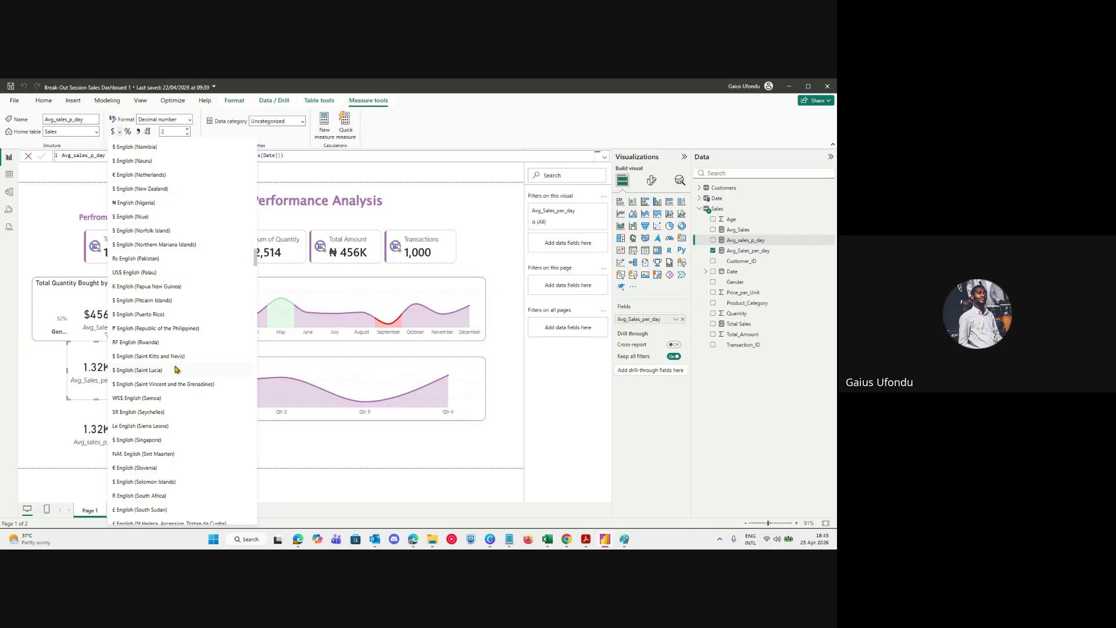
pyautogui.click(136, 203)
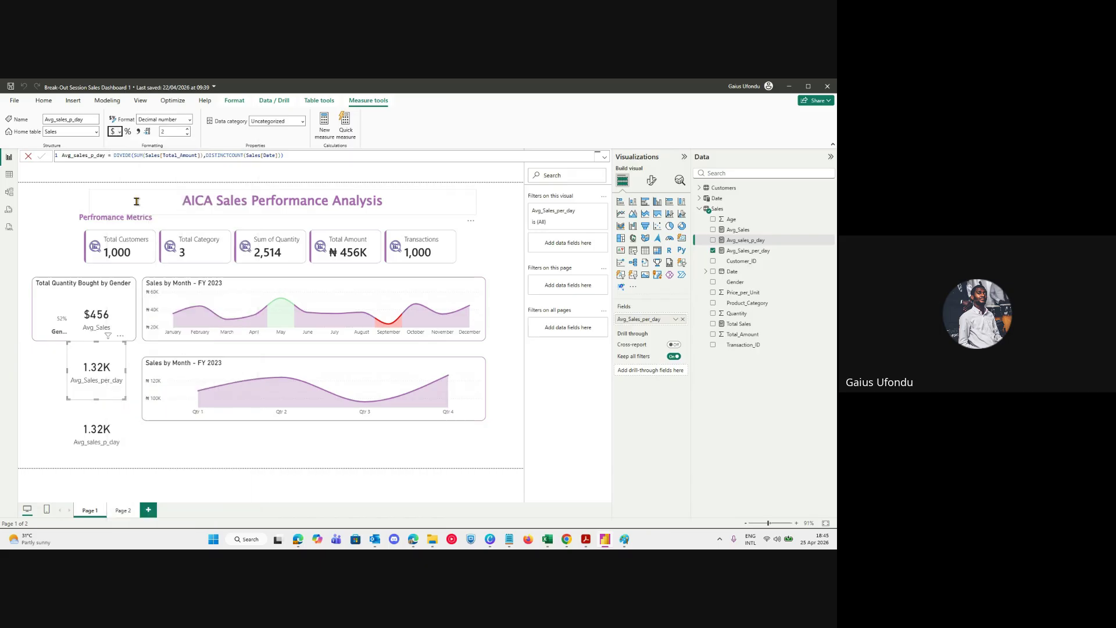
pyautogui.click(93, 443)
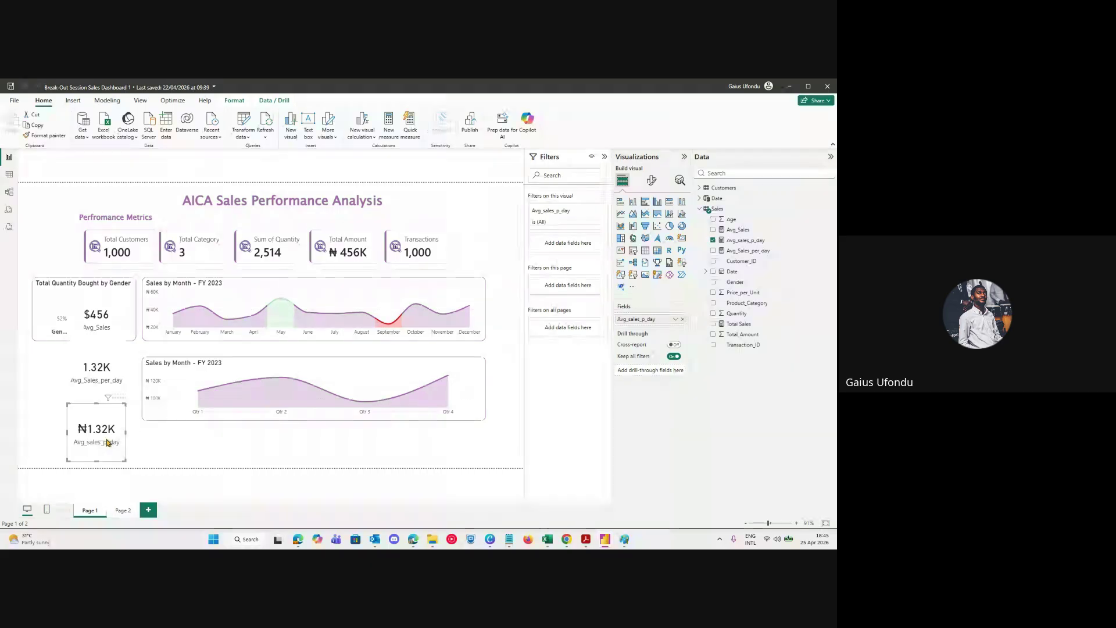
pyautogui.moveTo(115, 425); pyautogui.dragTo(115, 431)
# Retype the SUM function in the Total Sales formula and delete its opening parenthesis to demonstrate a syntax error.
pyautogui.click(746, 324)
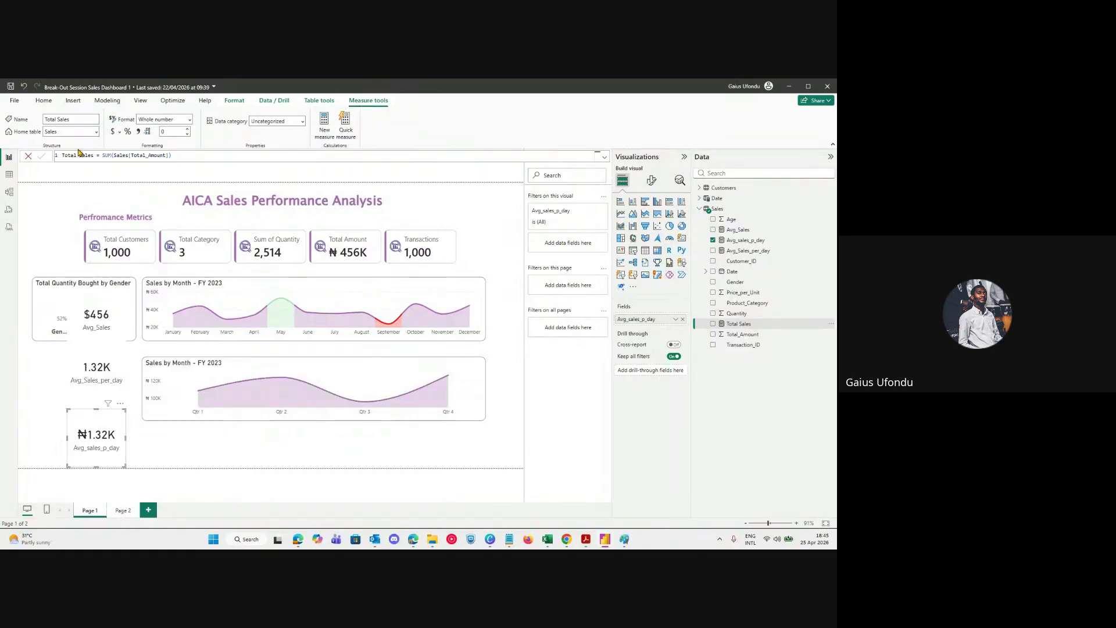
pyautogui.moveTo(94, 155); pyautogui.dragTo(172, 155)
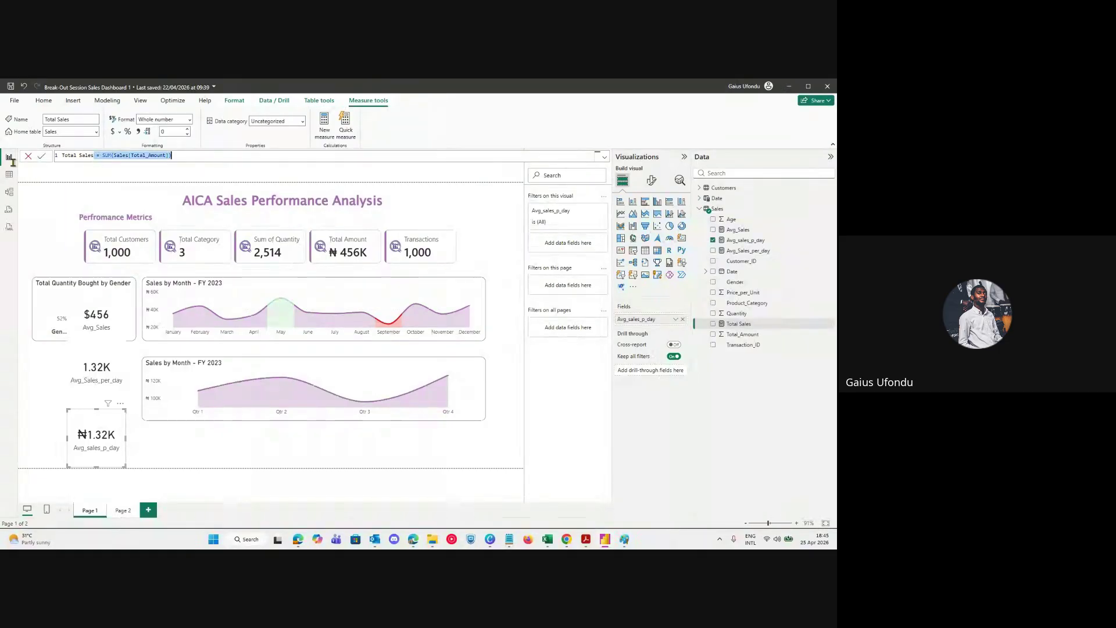
pyautogui.doubleClick(103, 155)
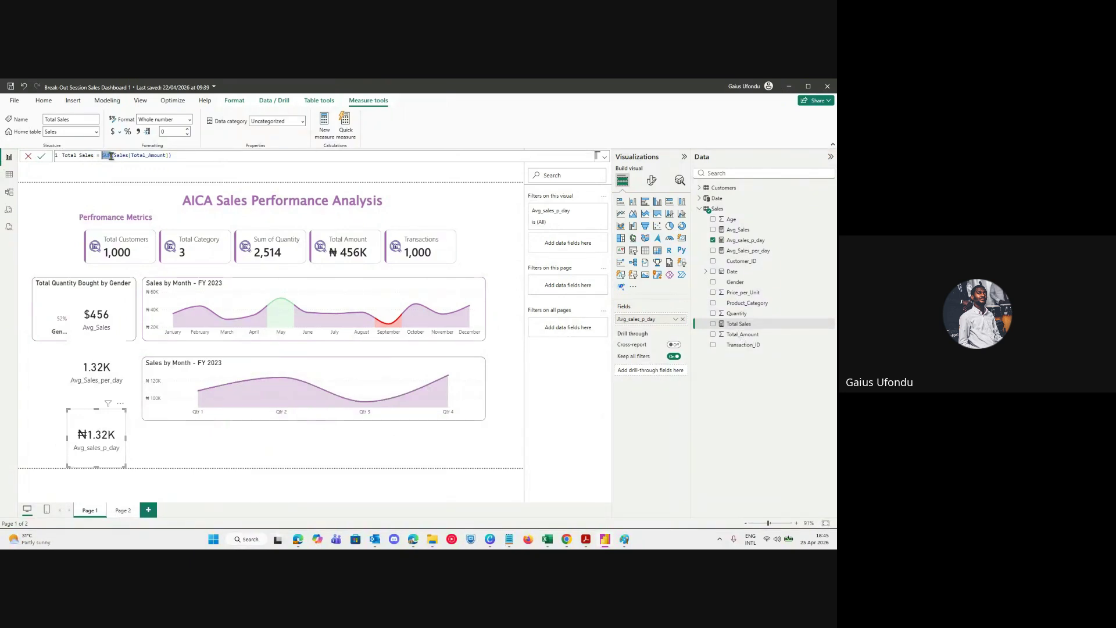
pyautogui.press('BackSpace')
pyautogui.write('SUM')
pyautogui.click(125, 157)
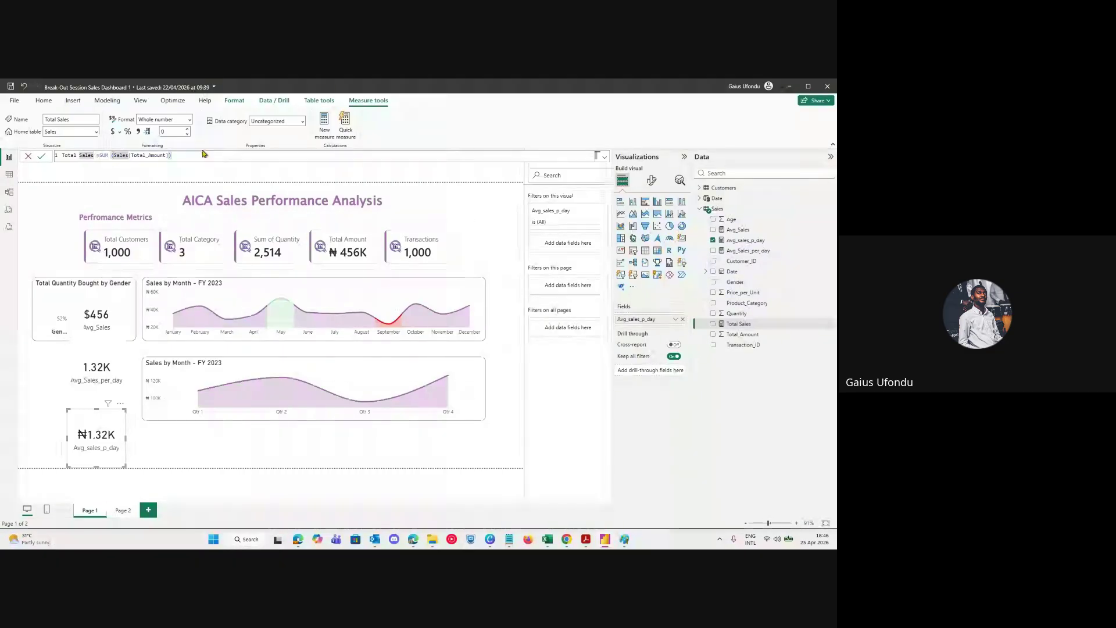
pyautogui.click(150, 156)
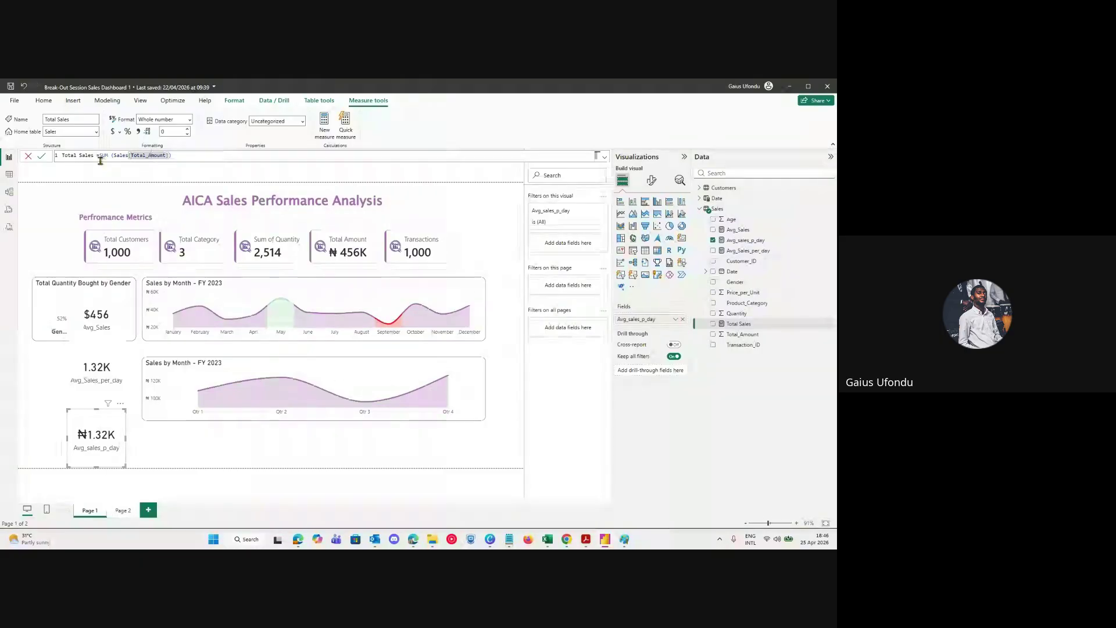
pyautogui.click(113, 156)
pyautogui.press('Delete')
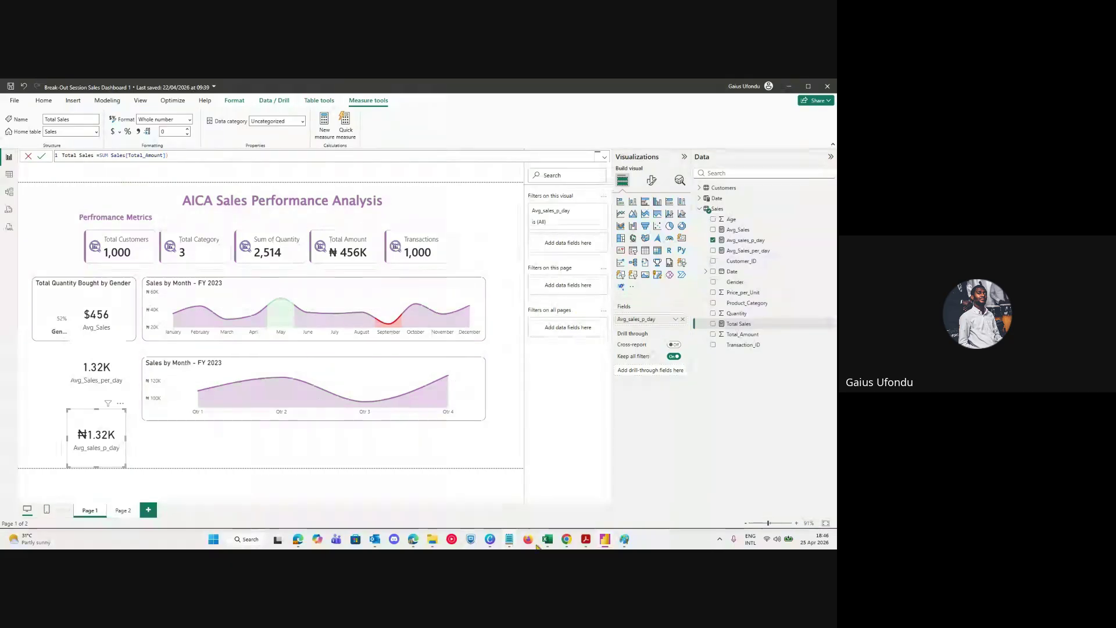
# Switch to the session plan PDF in Acrobat and highlight SUM and AVERAGE in the Session 5 topic on simple measures.
pyautogui.click(585, 539)
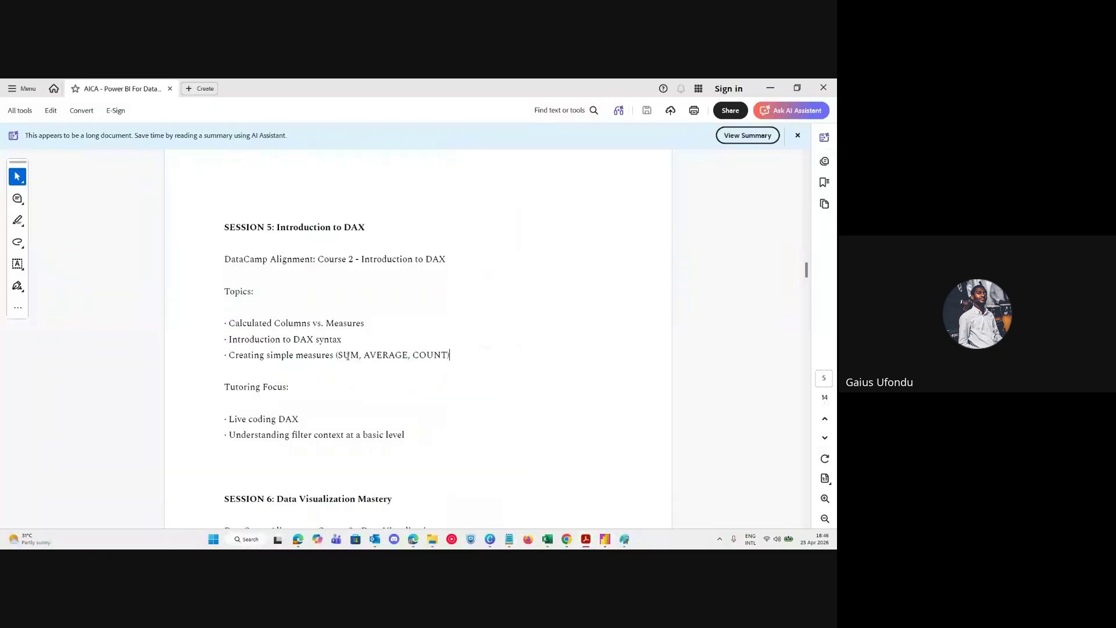
pyautogui.moveTo(449, 355); pyautogui.dragTo(339, 355)
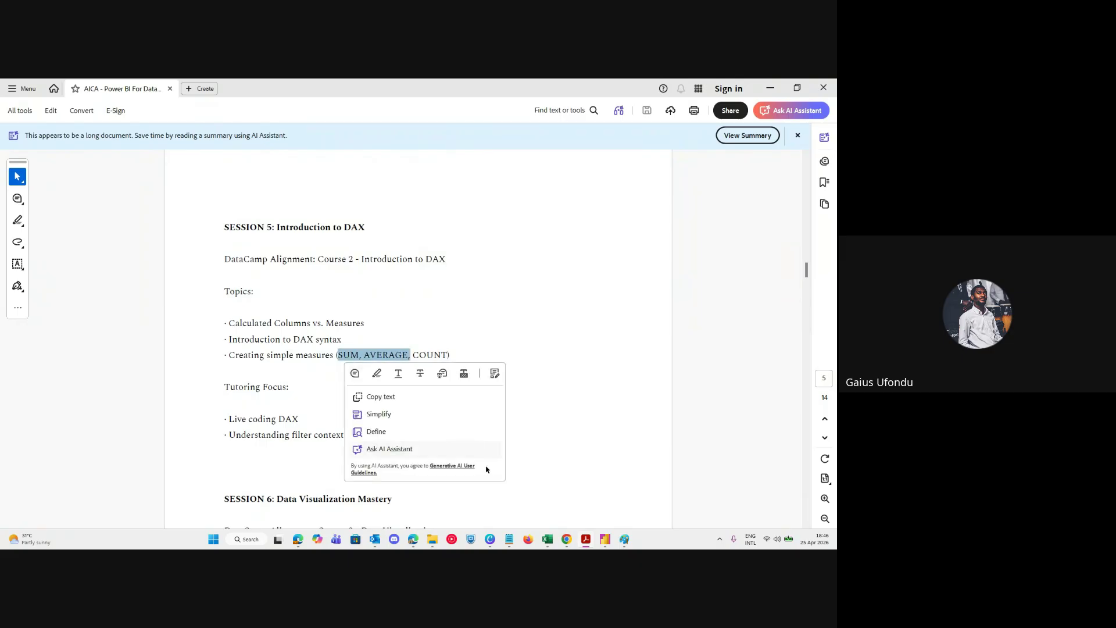
pyautogui.click(431, 539)
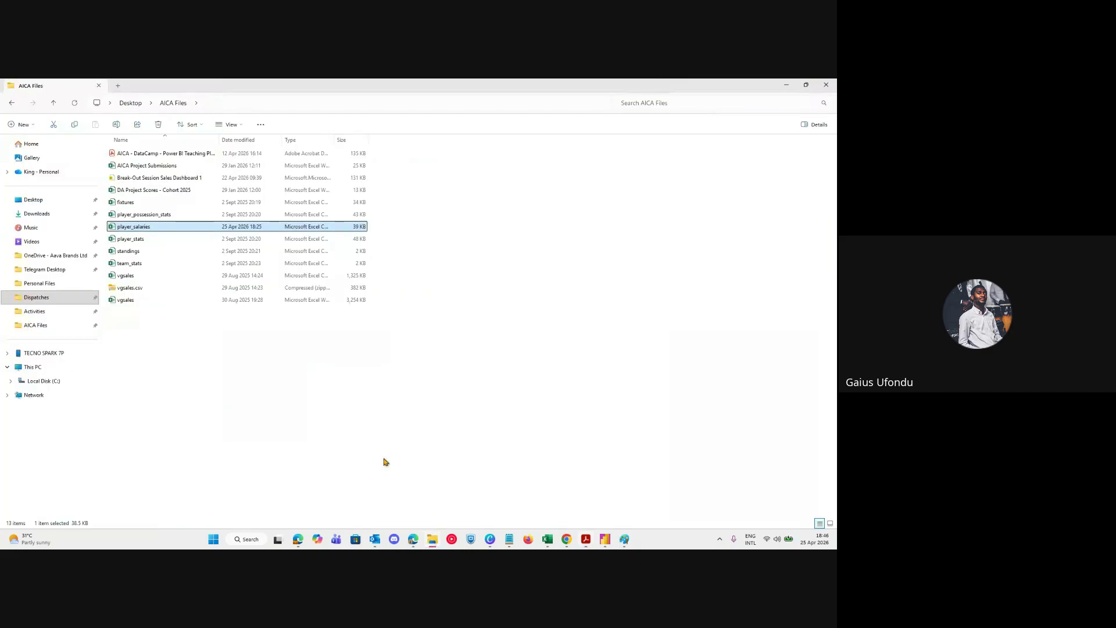
pyautogui.click(432, 539)
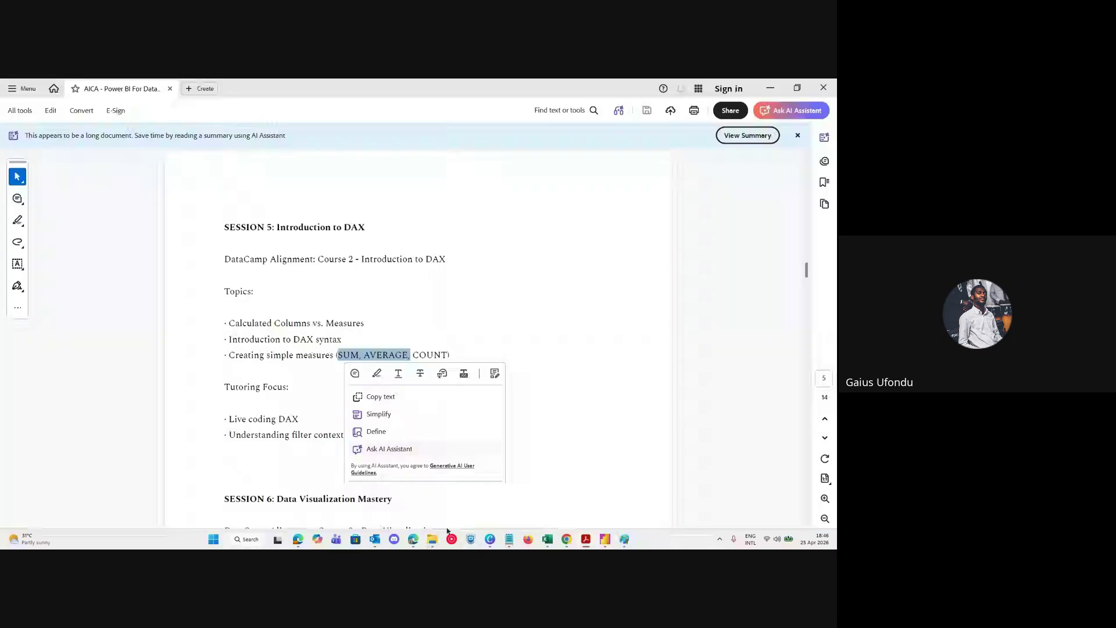
pyautogui.click(381, 488)
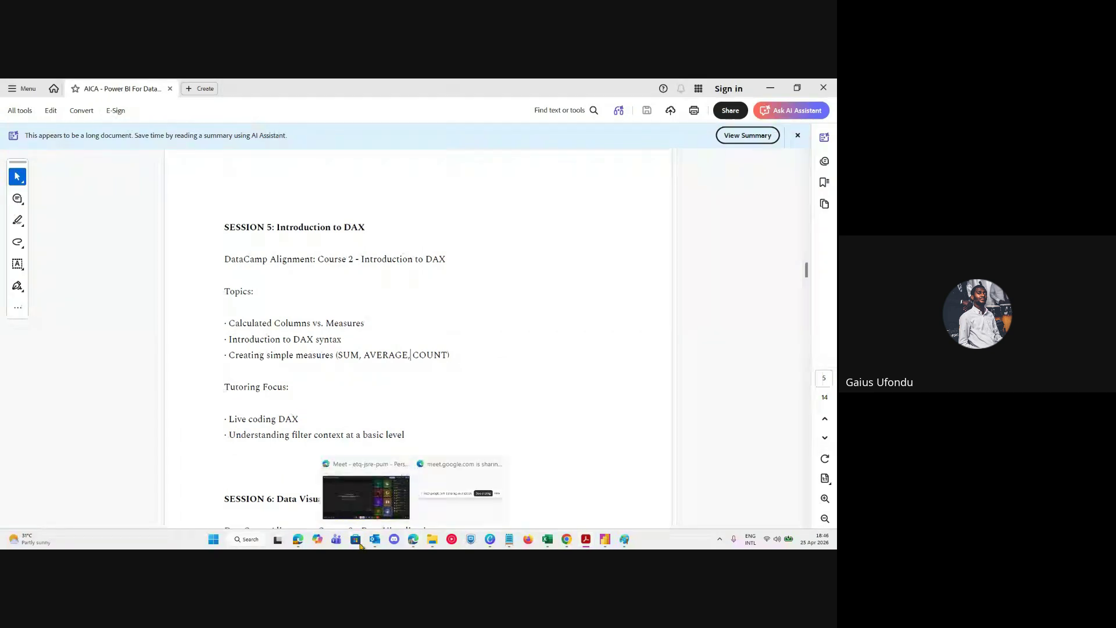
# Switch back to Power BI, commit the Total Sales formula without its opening parenthesis and reopen the measure to inspect the formula.
pyautogui.click(606, 543)
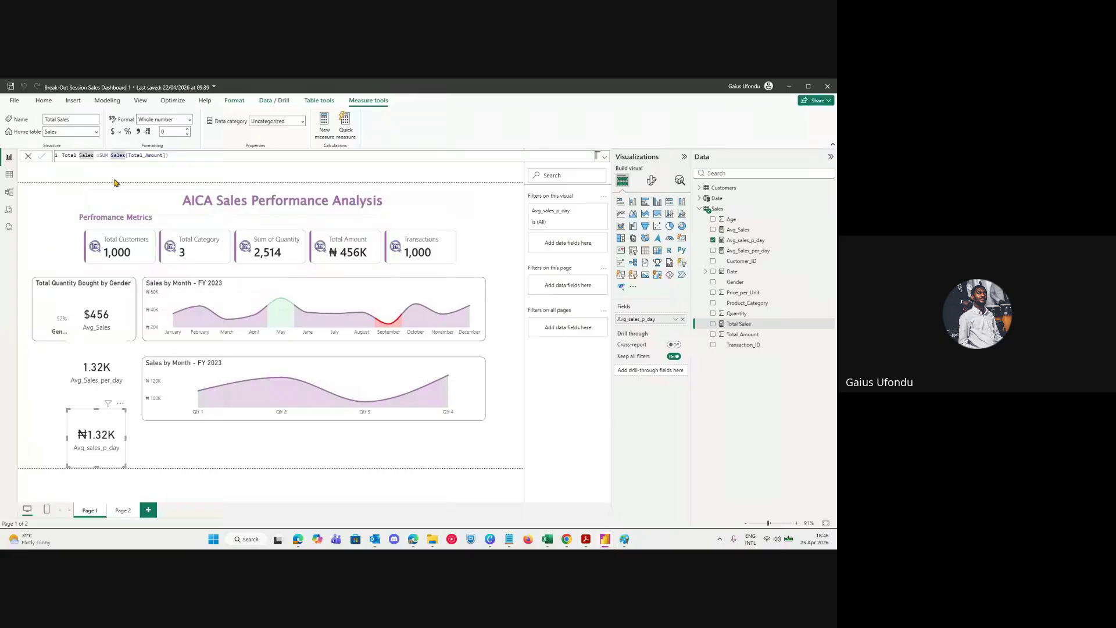
pyautogui.click(37, 165)
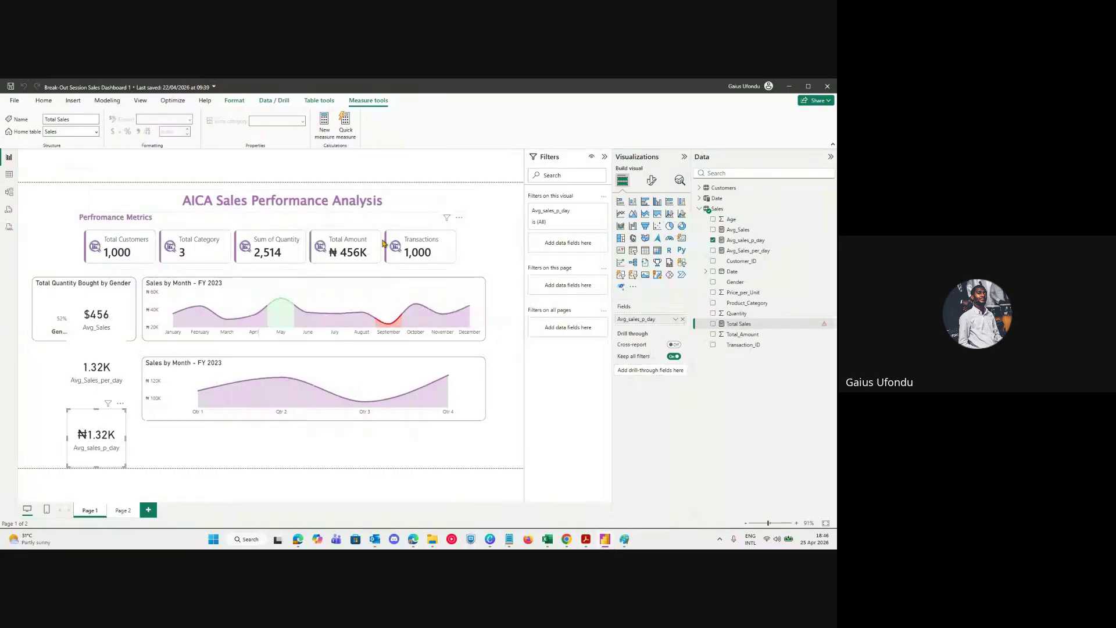
pyautogui.click(493, 266)
pyautogui.click(743, 293)
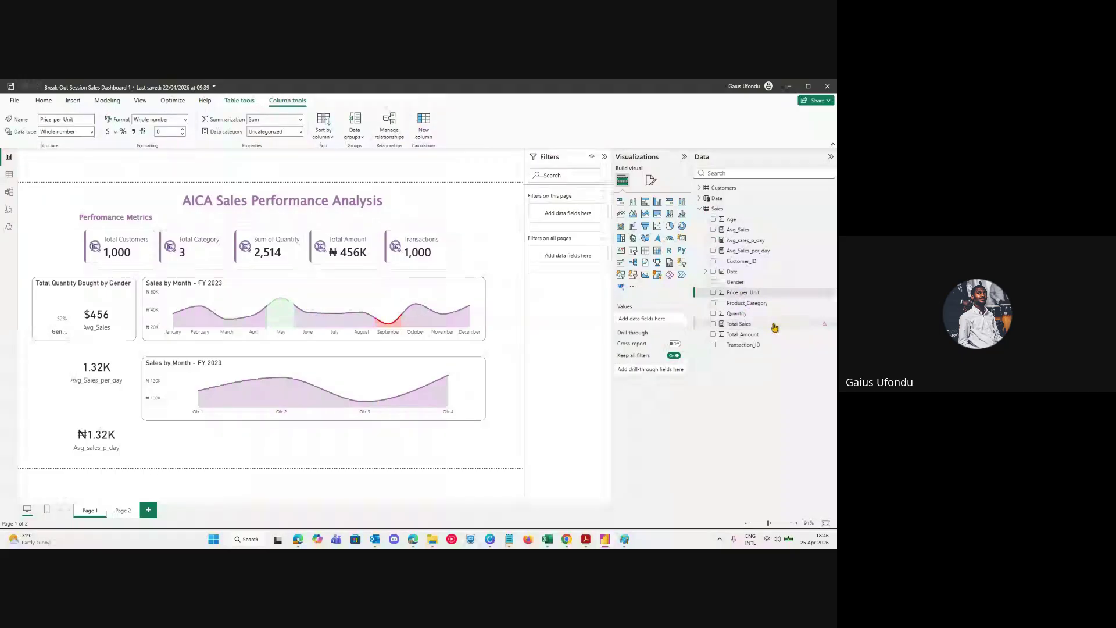
pyautogui.click(774, 326)
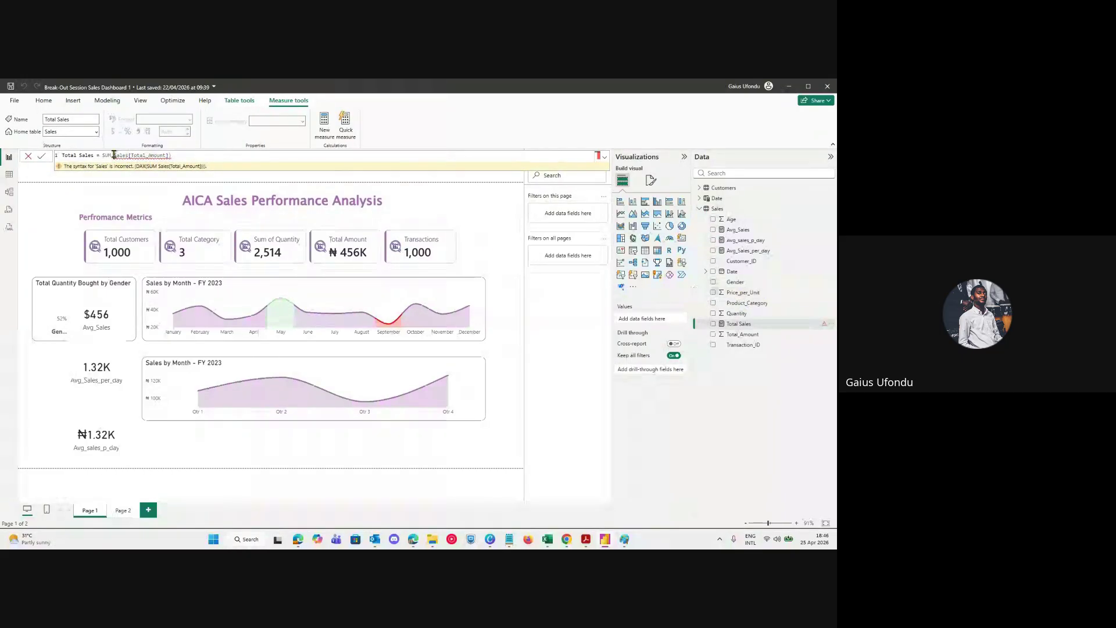
# Restore the opening parenthesis so the measure reads Total Sales = SUM(Sales[Total_Amount]), commit it and close the formula.
pyautogui.press('BackSpace')
pyautogui.write('(')
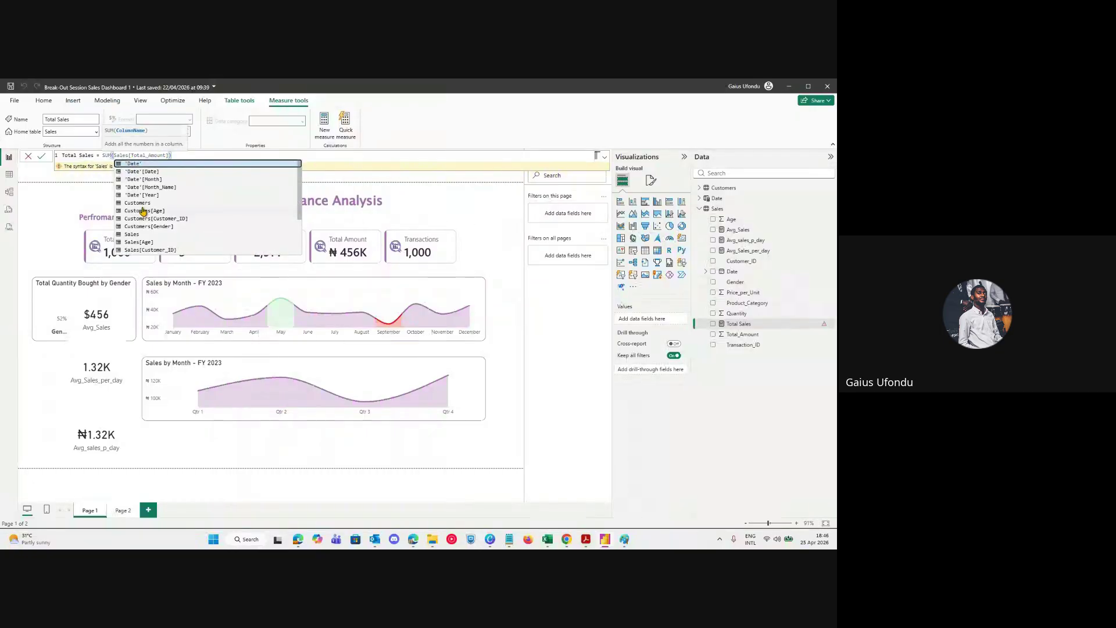
pyautogui.press('Return')
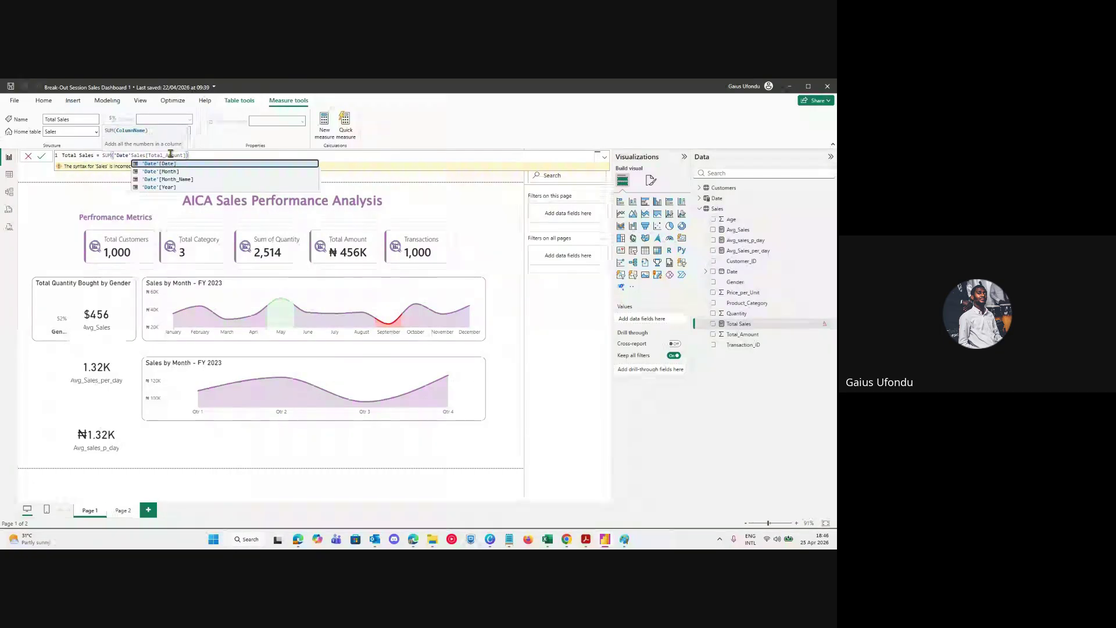
pyautogui.press('BackSpace')
pyautogui.press('BackSpace')
pyautogui.press('BackSpace')
pyautogui.press('BackSpace')
pyautogui.press('BackSpace')
pyautogui.press('BackSpace')
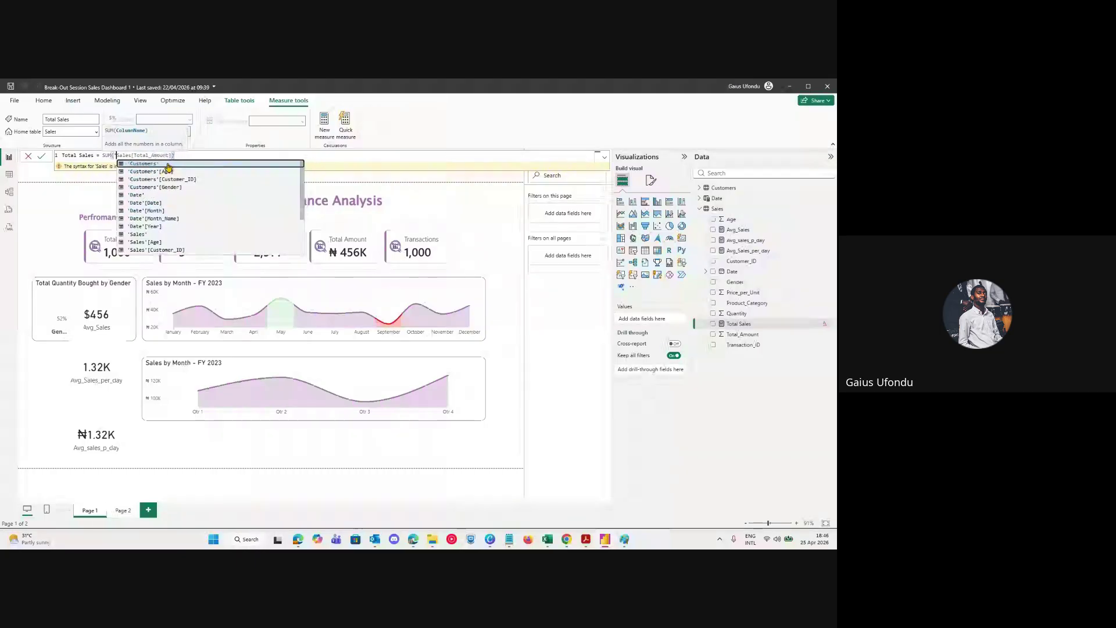
pyautogui.click(205, 155)
pyautogui.press('Return')
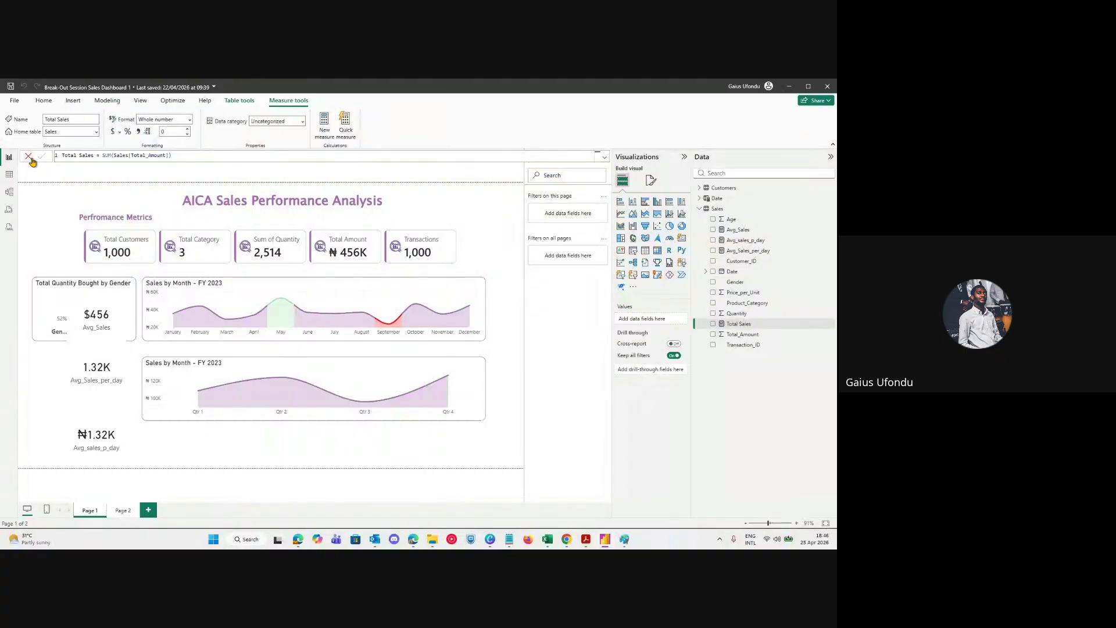
pyautogui.click(29, 156)
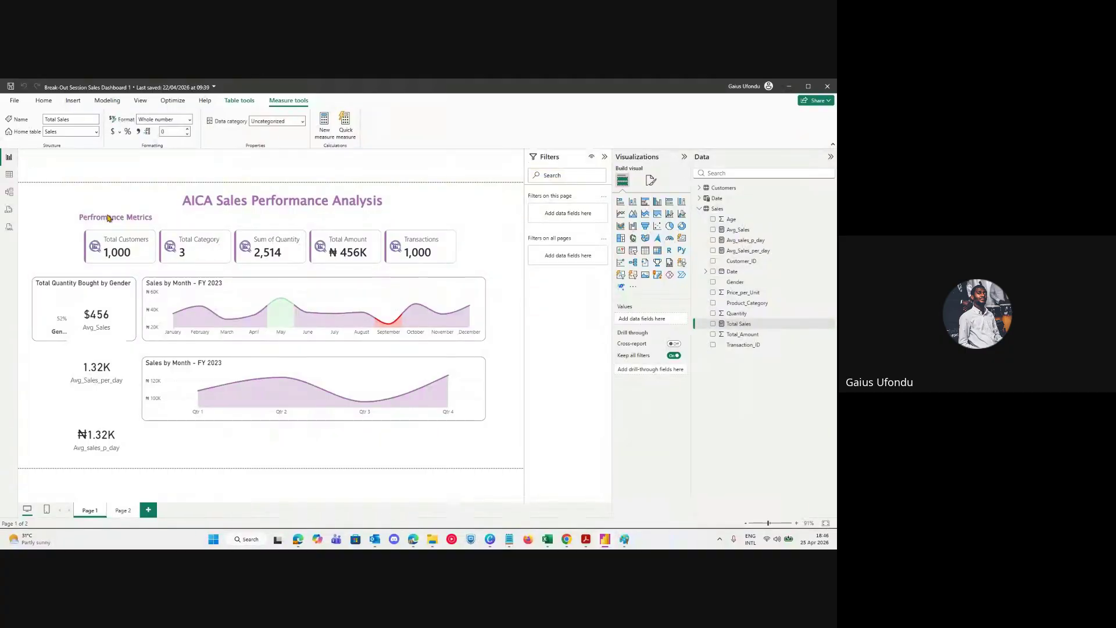
pyautogui.rightClick(737, 311)
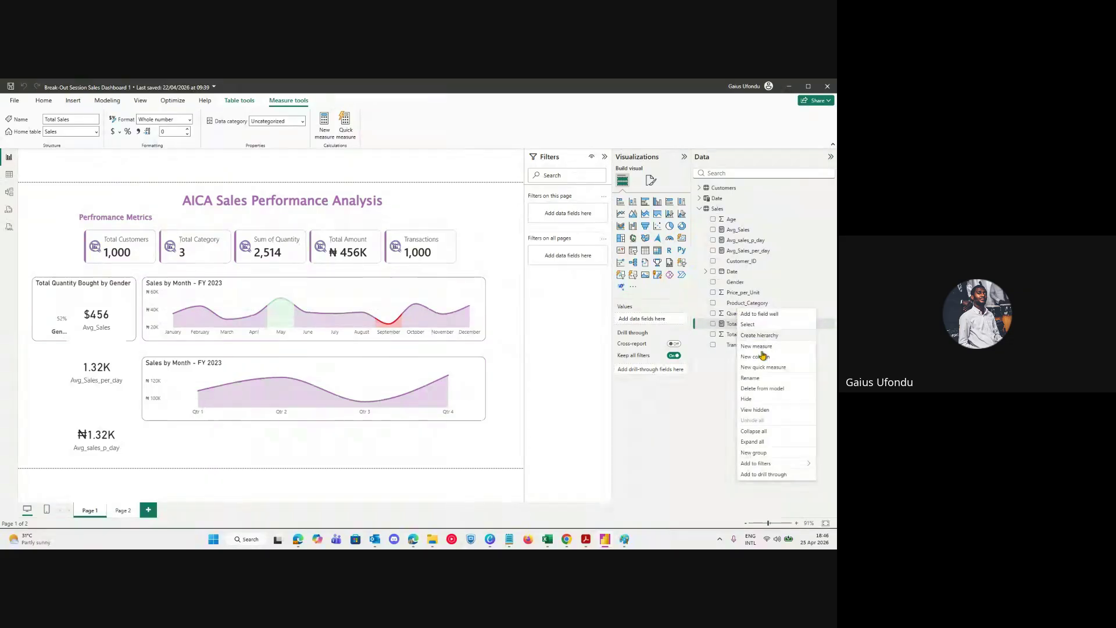
pyautogui.press('Escape')
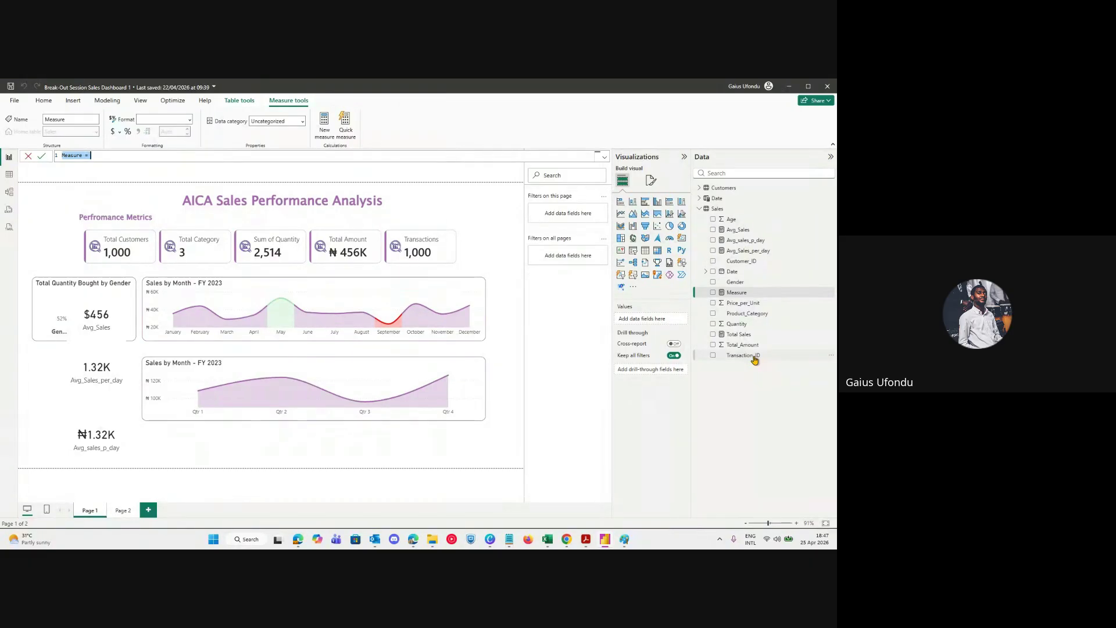
pyautogui.press('BackSpace')
pyautogui.click(28, 155)
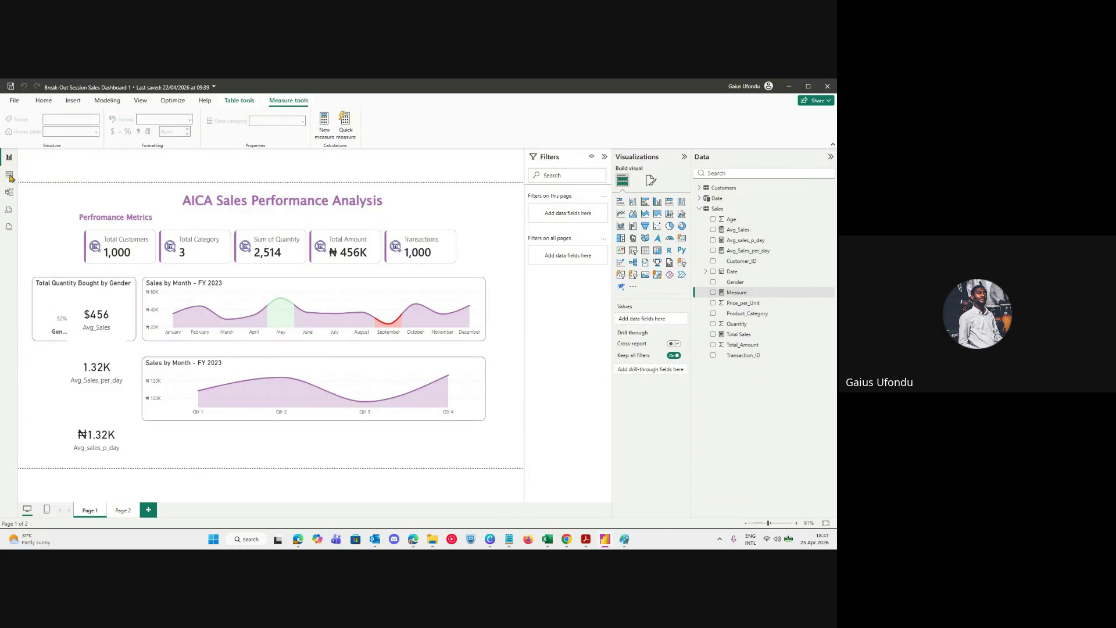
# Browse the Sales table's rows in table view and check the filter values of its Gender column.
pyautogui.click(8, 175)
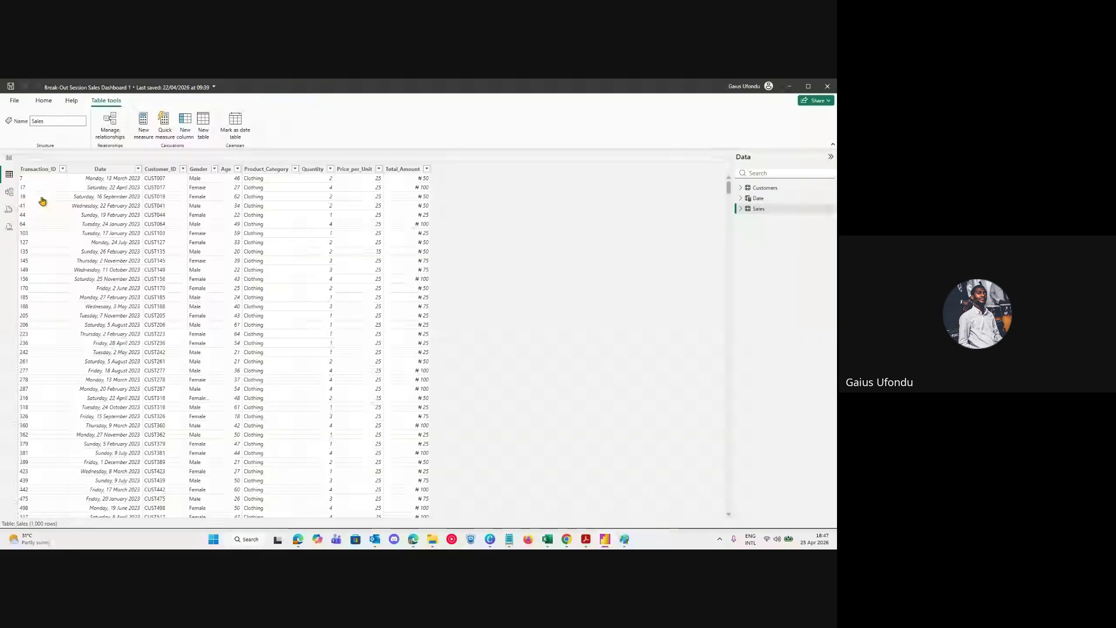
pyautogui.click(790, 214)
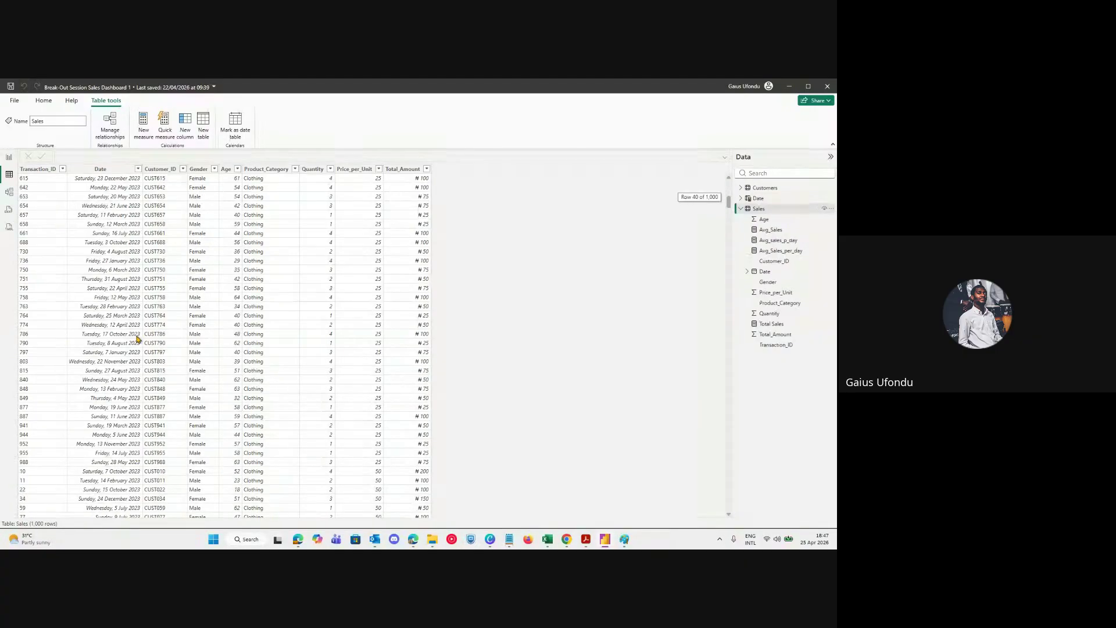
pyautogui.click(210, 169)
pyautogui.click(214, 169)
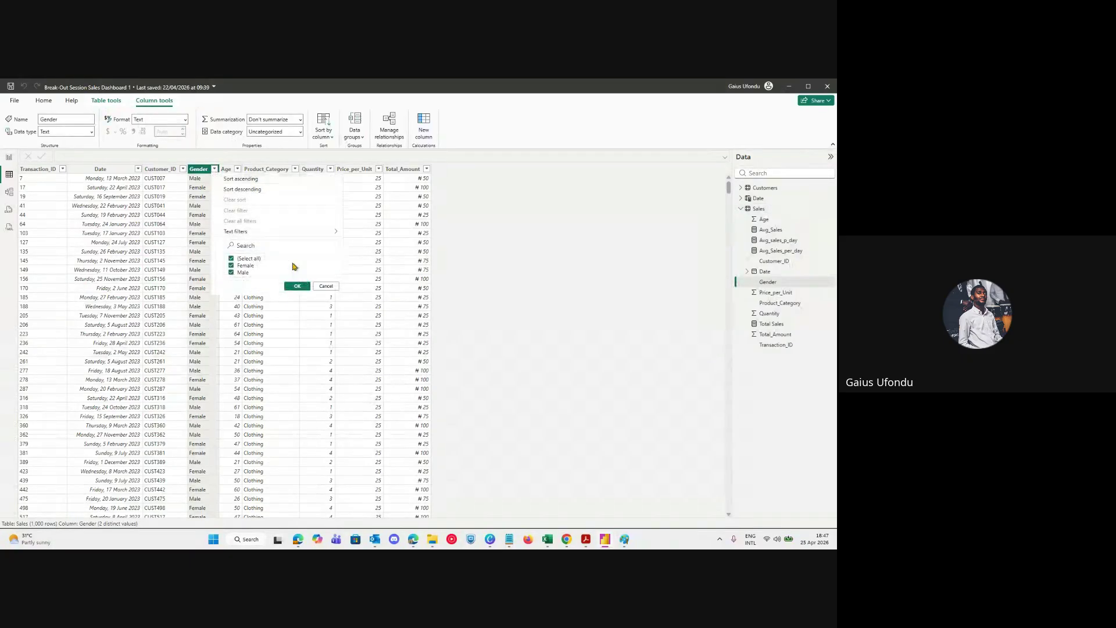
pyautogui.click(324, 288)
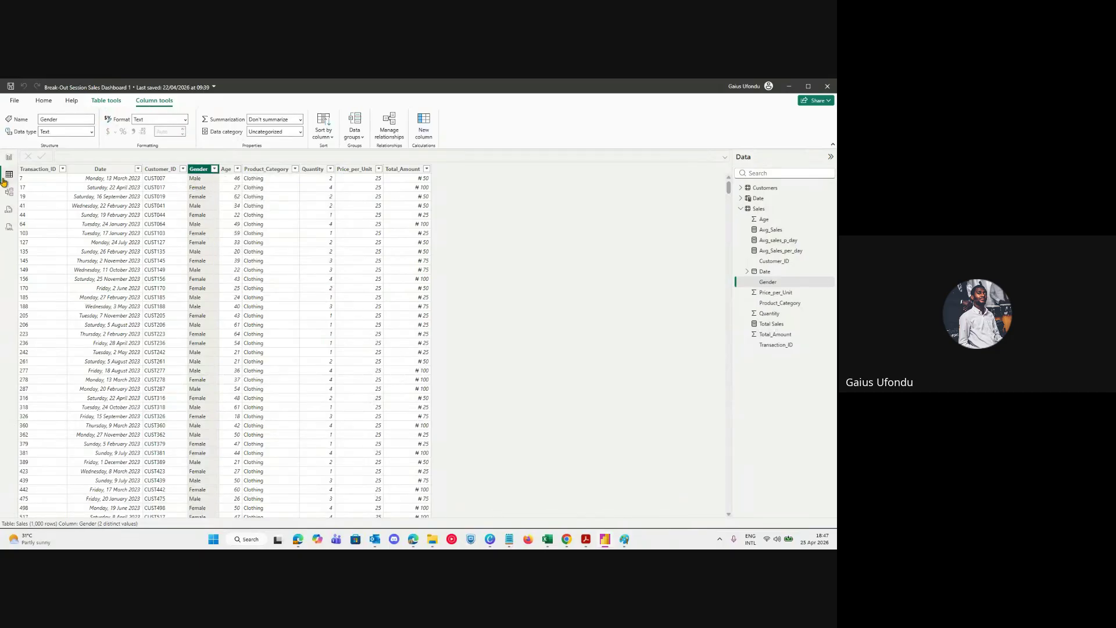
# Examine the Total_Amount and Gender columns of the Sales table alongside the visuals on the report page.
pyautogui.click(396, 170)
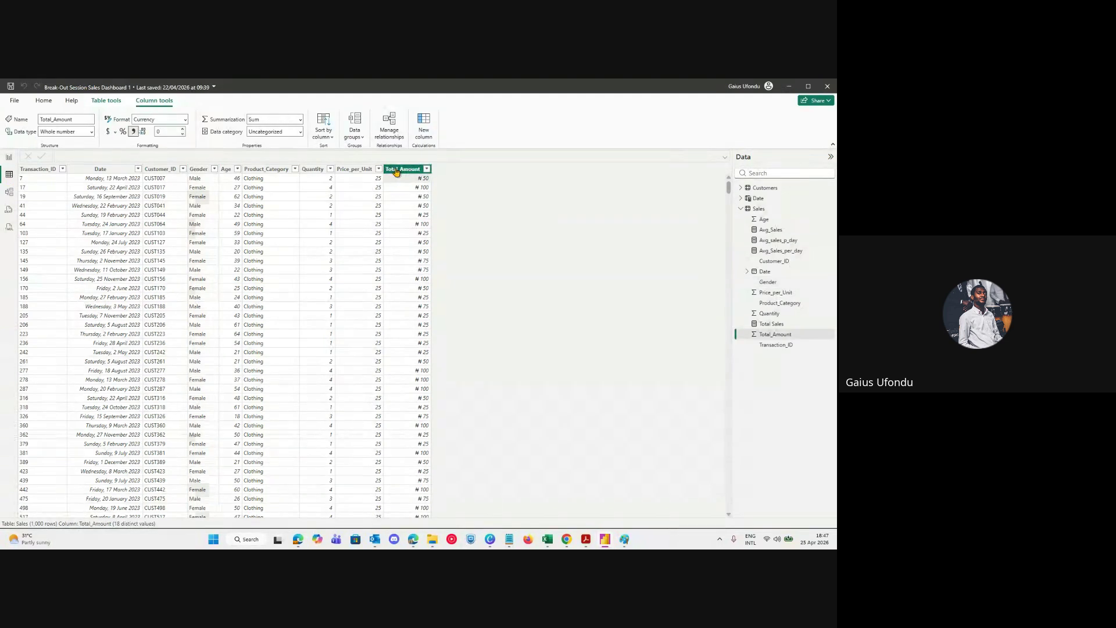
pyautogui.click(200, 185)
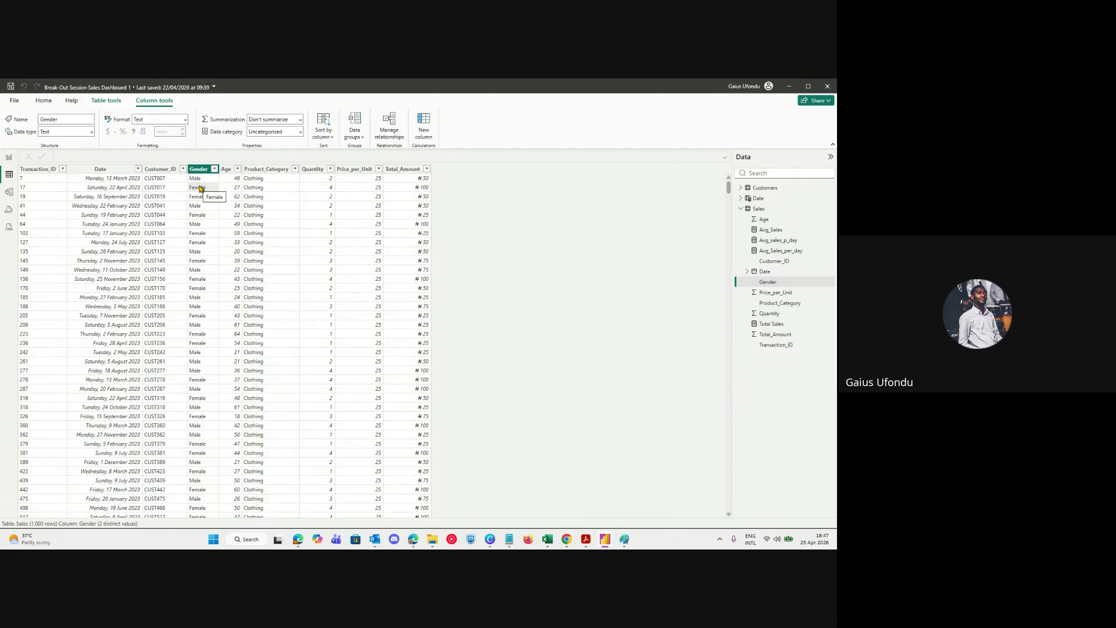
pyautogui.click(9, 157)
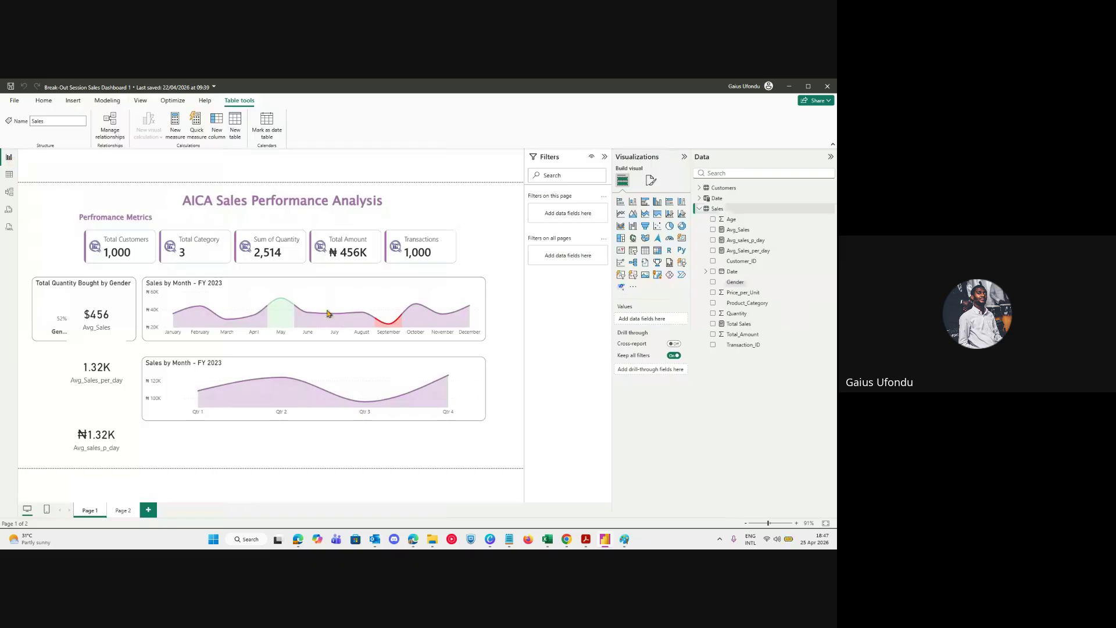
pyautogui.click(108, 335)
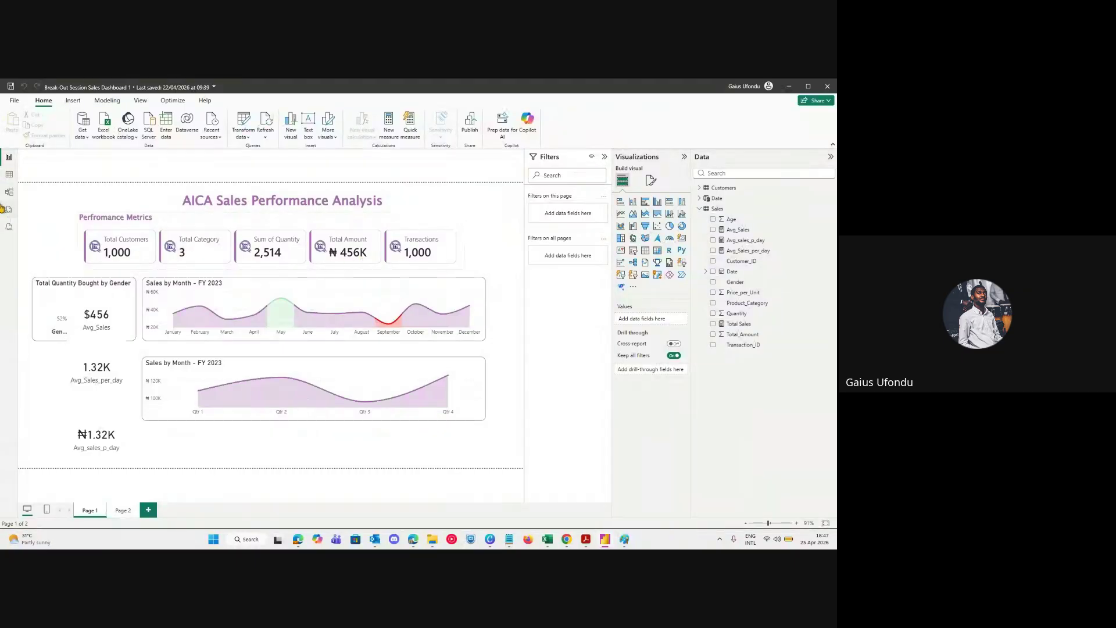
pyautogui.click(8, 175)
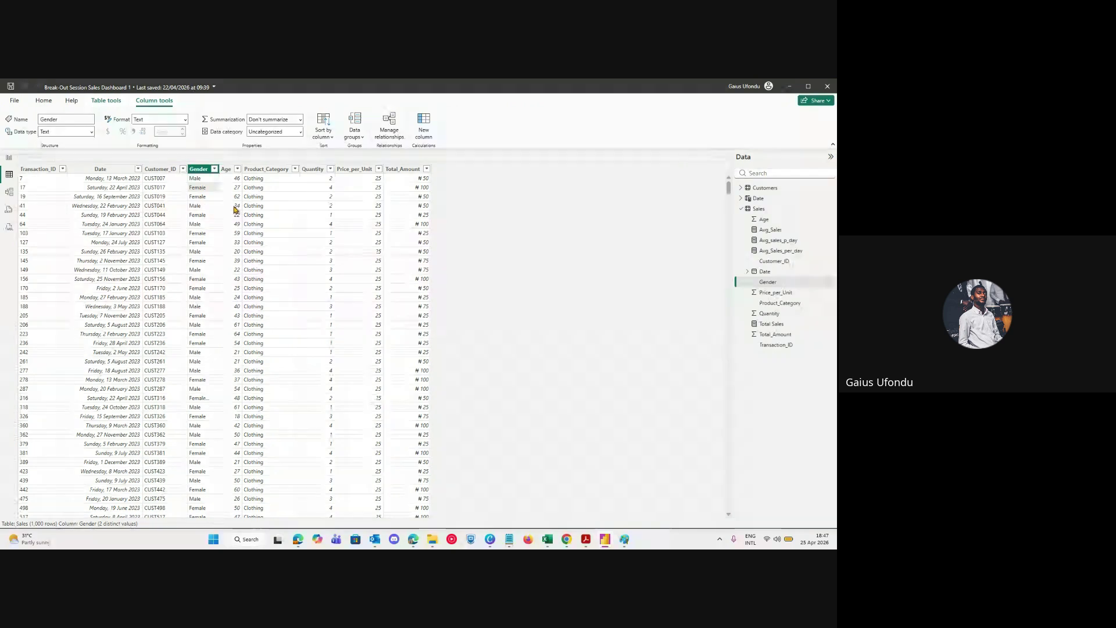
# Return to the report page, create a new measure in the Sales table named Total Male Sales and commit it without an expression.
pyautogui.click(9, 157)
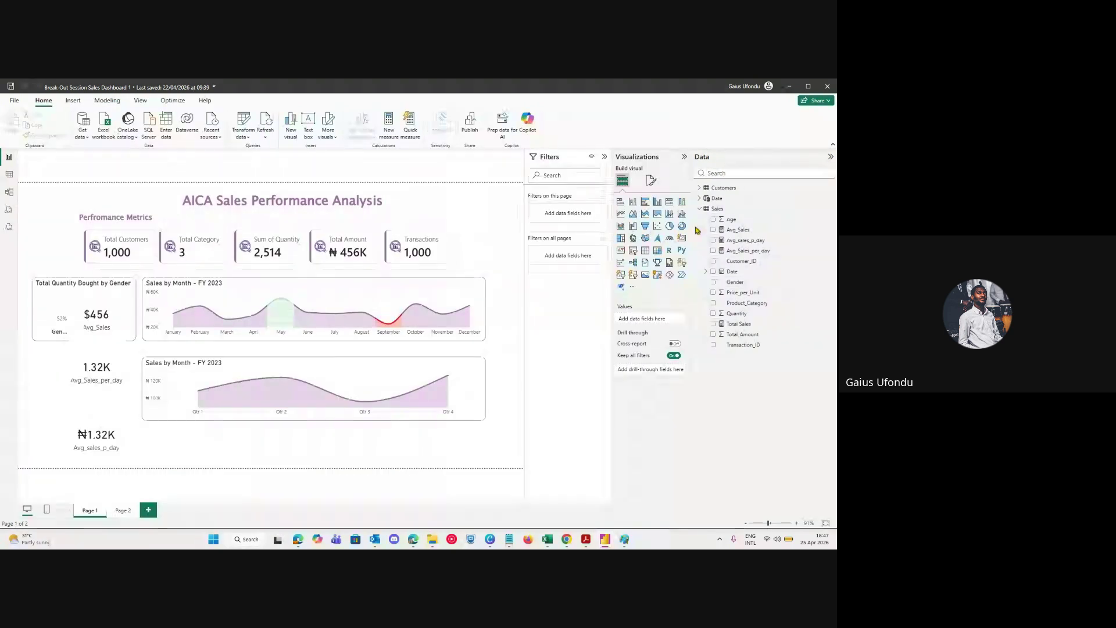
pyautogui.rightClick(746, 293)
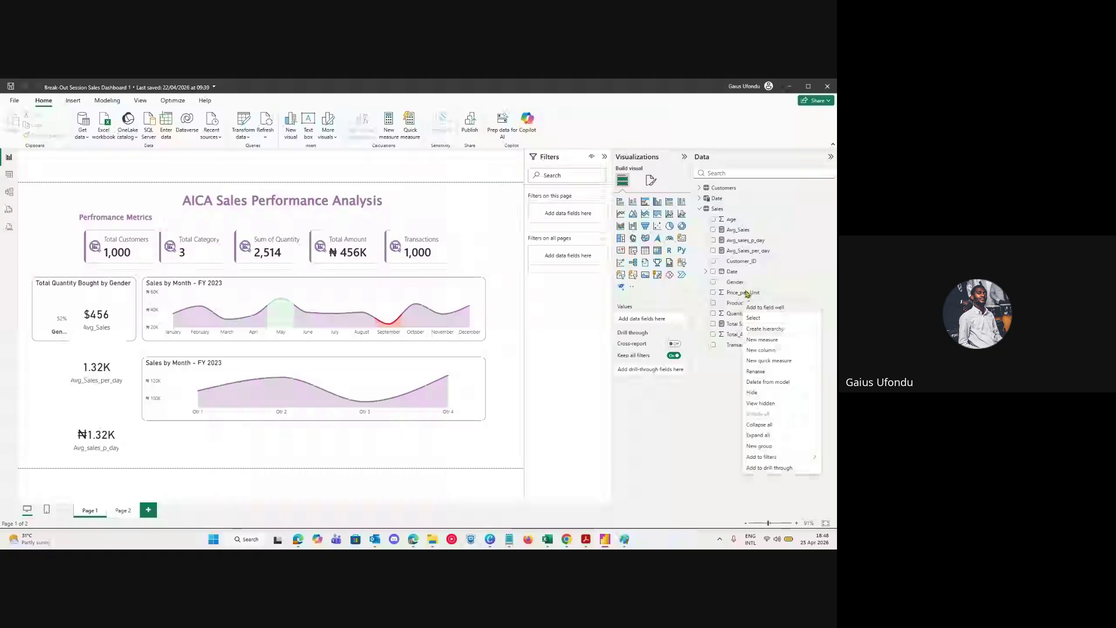
pyautogui.click(769, 342)
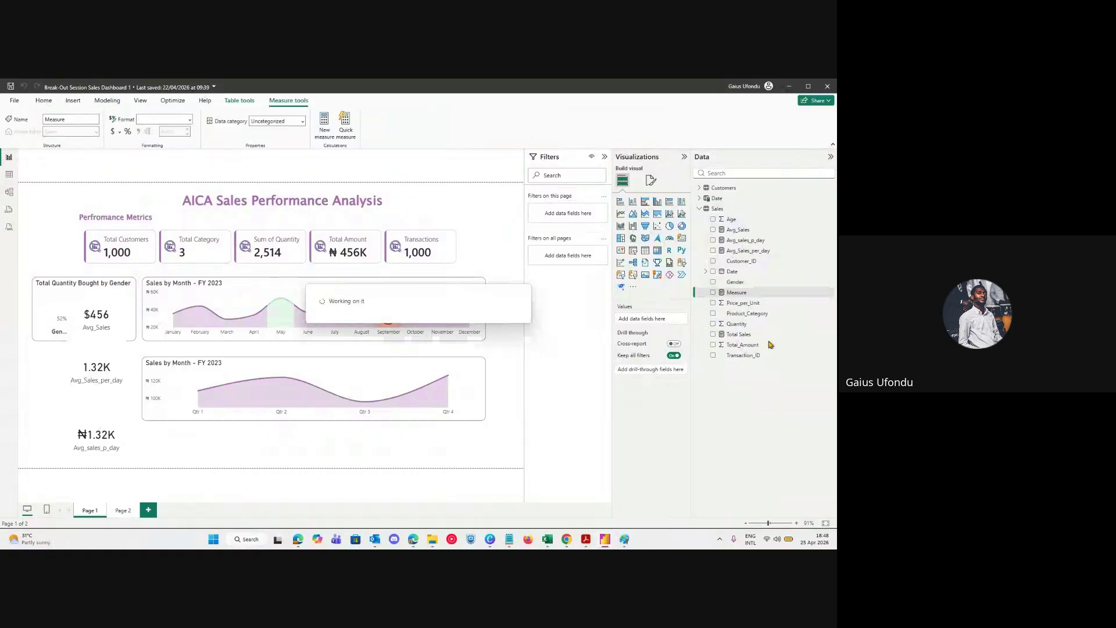
pyautogui.write('Total Males A')
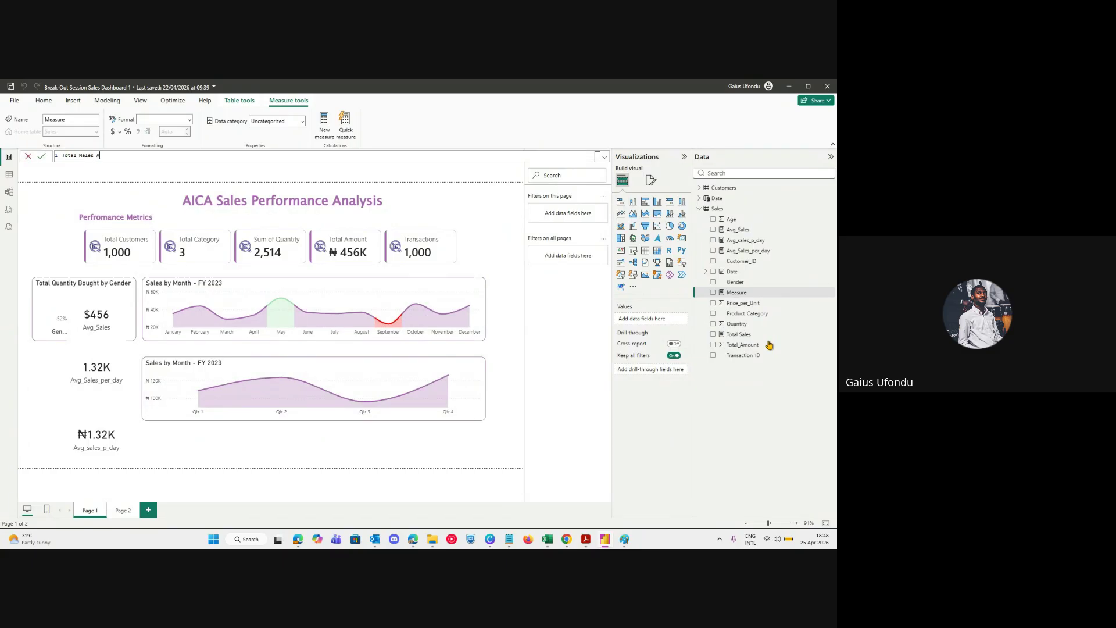
pyautogui.press('BackSpace')
pyautogui.write('Sales =')
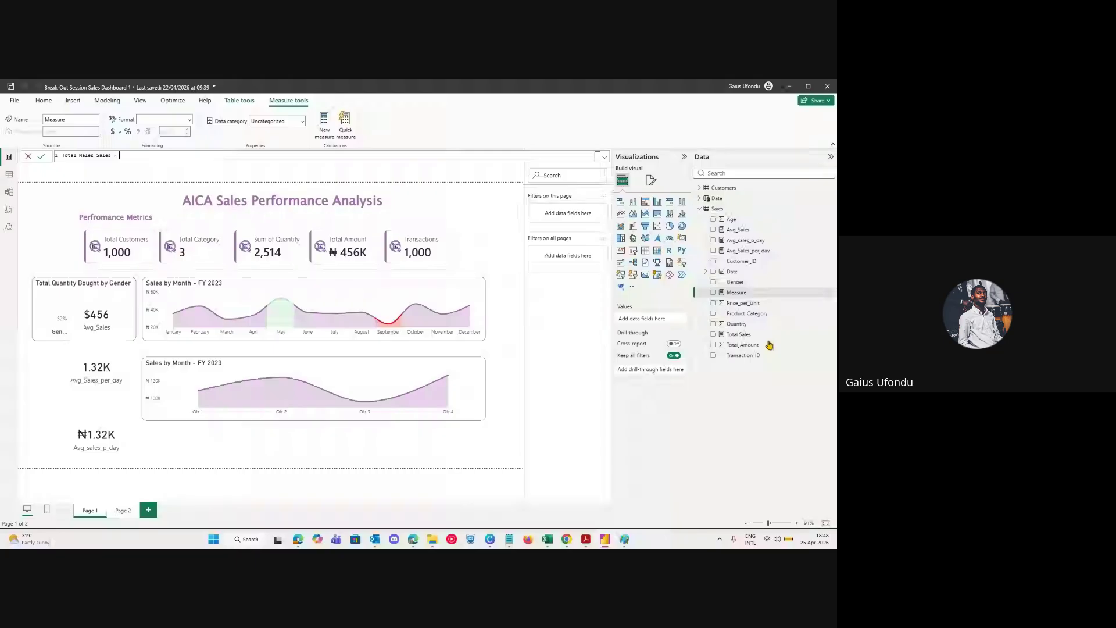
pyautogui.click(90, 155)
pyautogui.press('Delete')
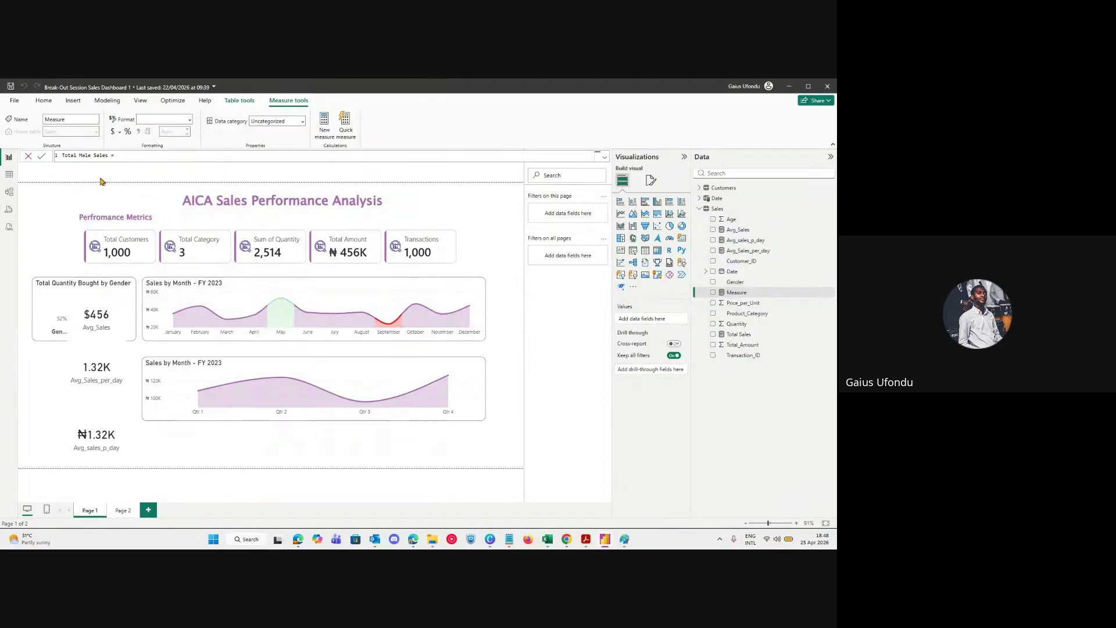
pyautogui.press('Return')
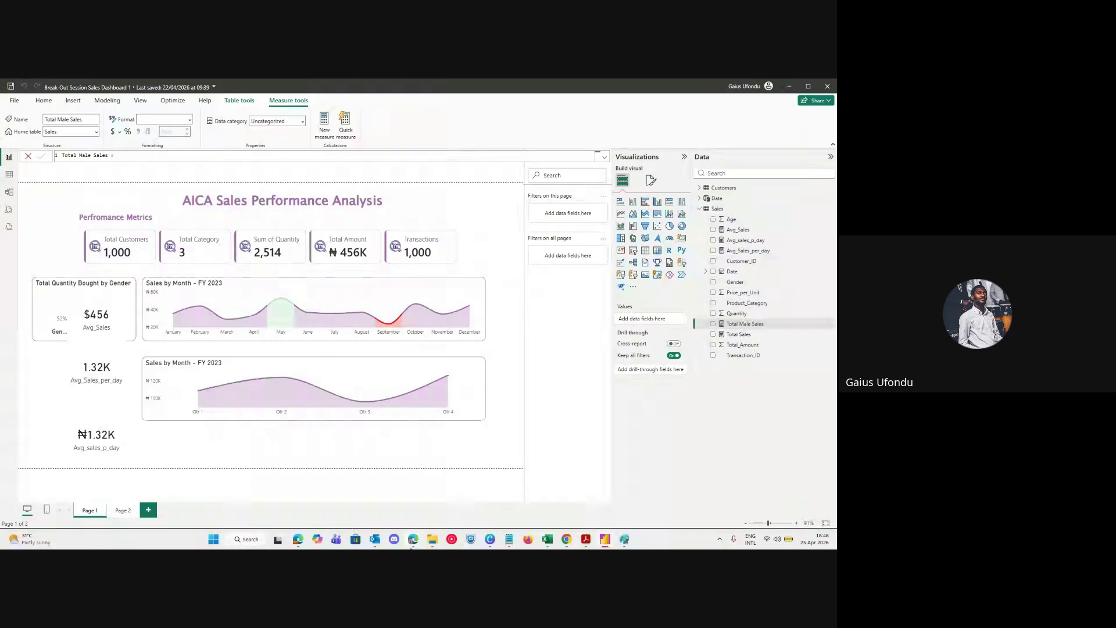
# Switch to the Google Meet window, check the list of meeting participants and return to Power BI.
pyautogui.moveTo(412, 541)
pyautogui.click(367, 481)
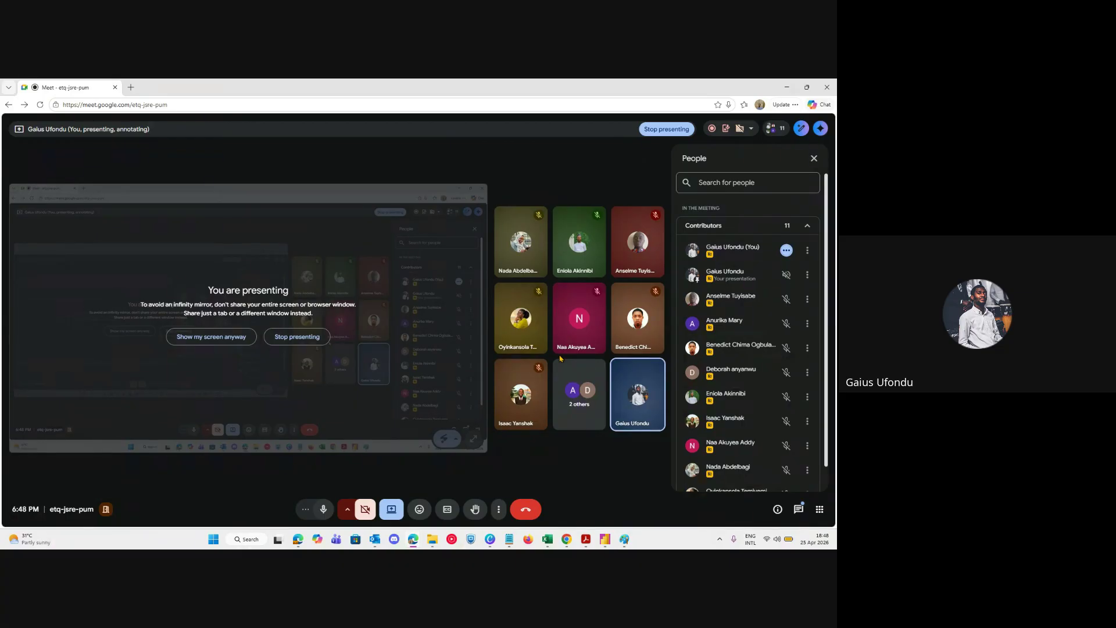
pyautogui.scroll(-2, 702, 451)
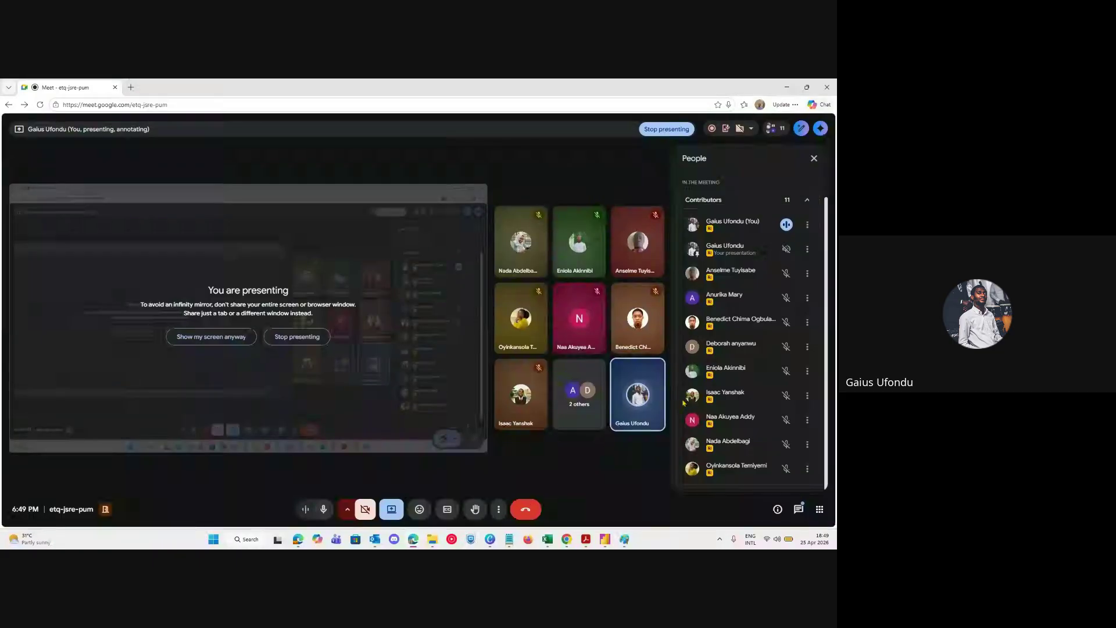
pyautogui.hotkey('alt', 'Tab')
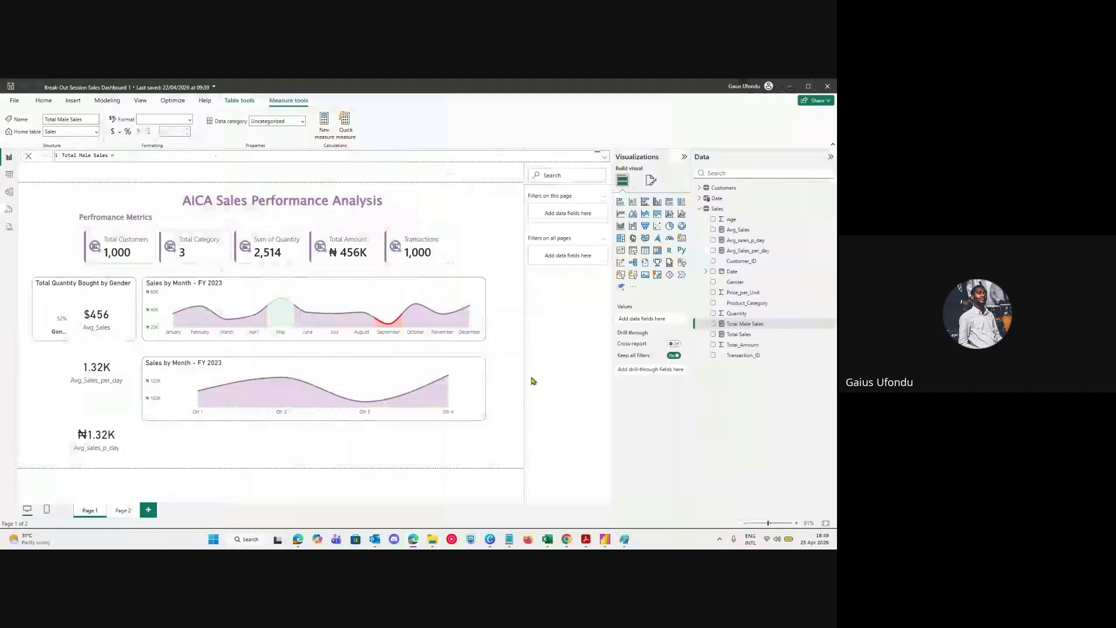
# Begin the Total Male Sales expression with the CALCULATE function.
pyautogui.click(124, 154)
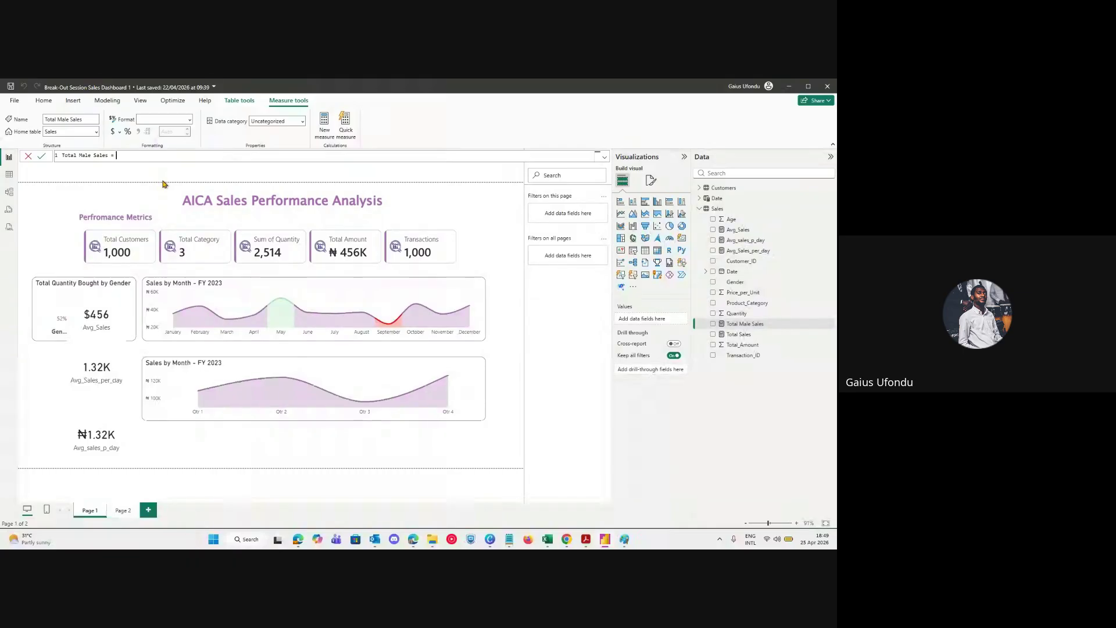
pyautogui.write('CALCULA')
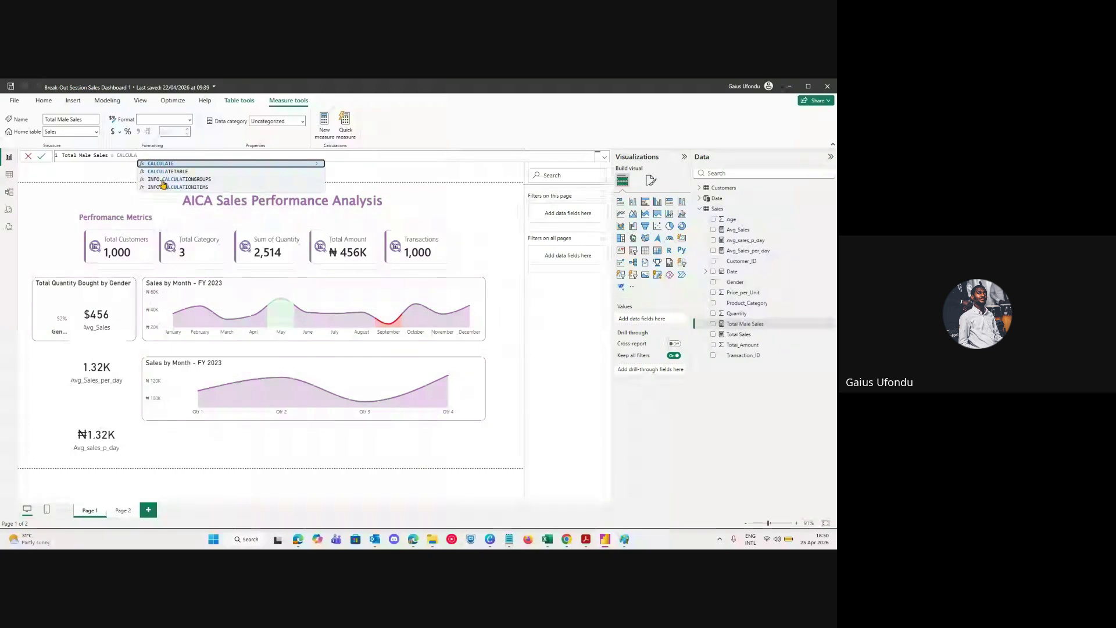
pyautogui.write('TE')
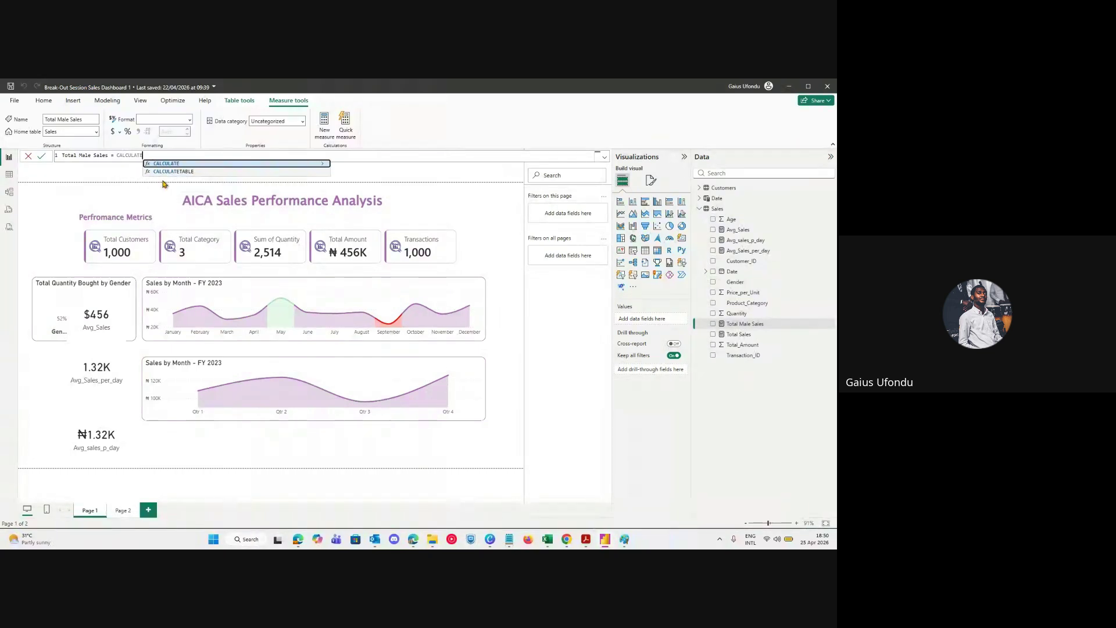
# Switch to the course outline in Acrobat, highlight the topic on creating simple measures (SUM, AVERAGE, COUNT) and return to Power BI.
pyautogui.hotkey('alt', 'Tab')
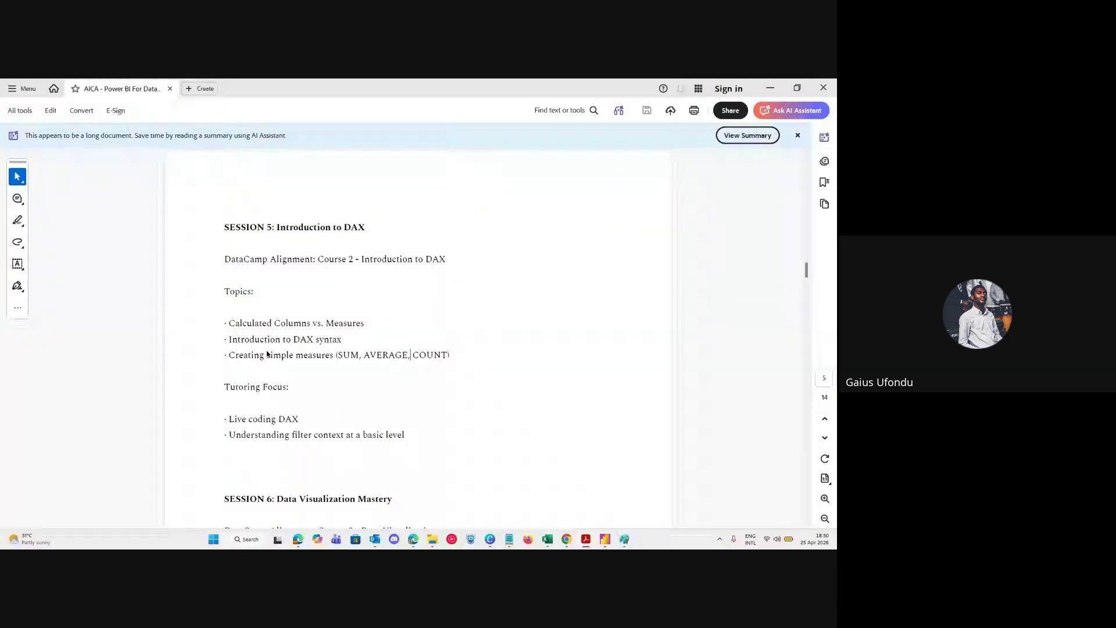
pyautogui.moveTo(229, 354); pyautogui.dragTo(420, 366)
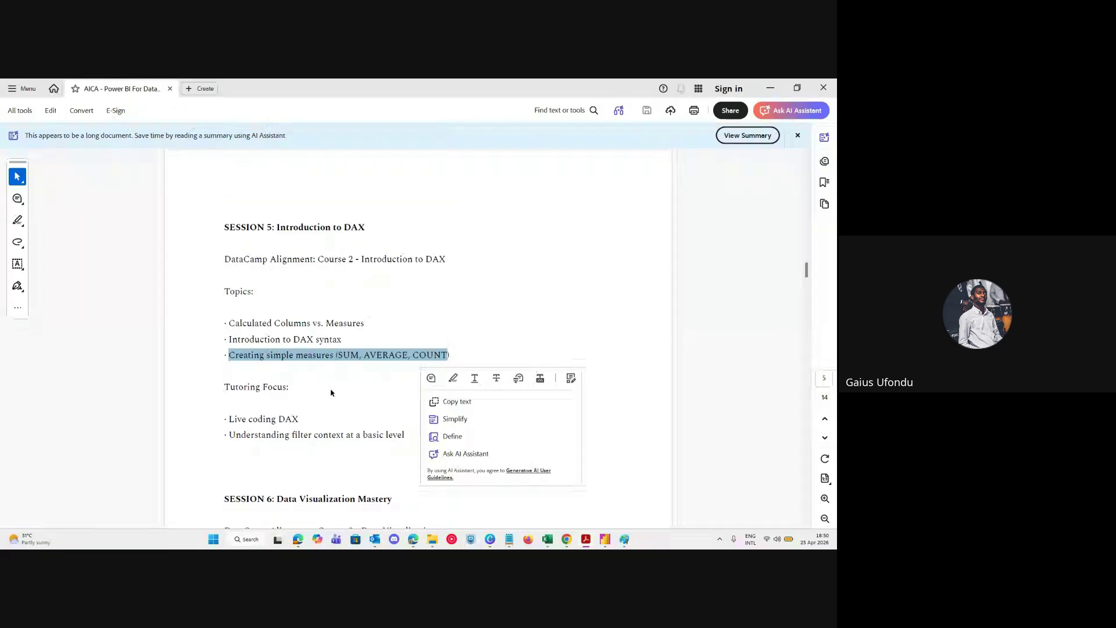
pyautogui.hotkey('alt', 'Tab')
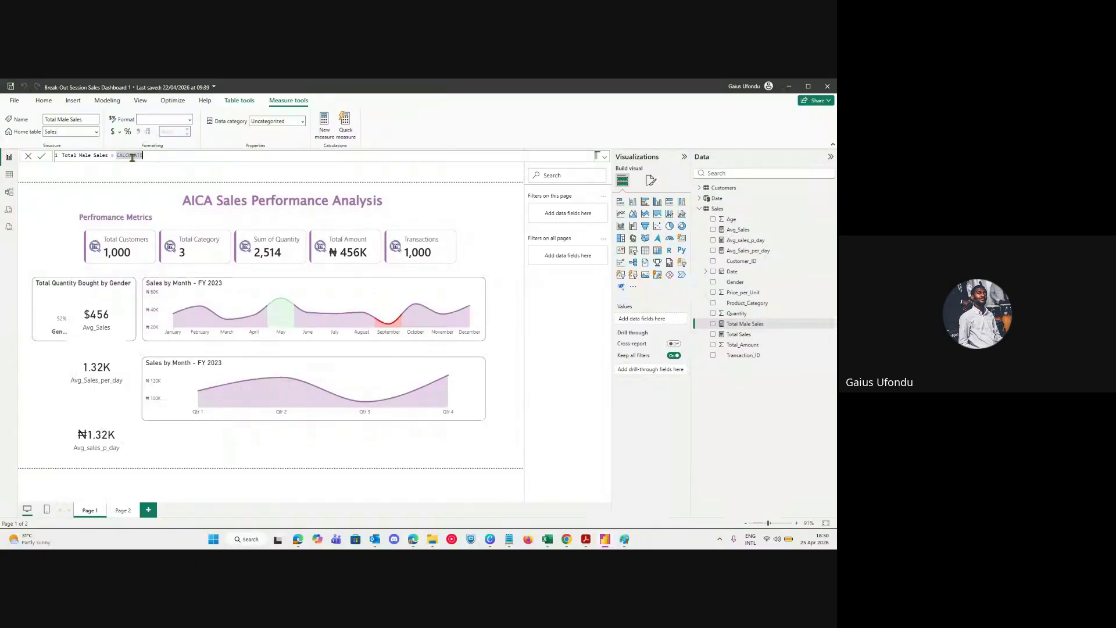
# Enter SUM(Sales[Total_Amount]) as the expression inside CALCULATE and highlight that part of the formula.
pyautogui.write('(')
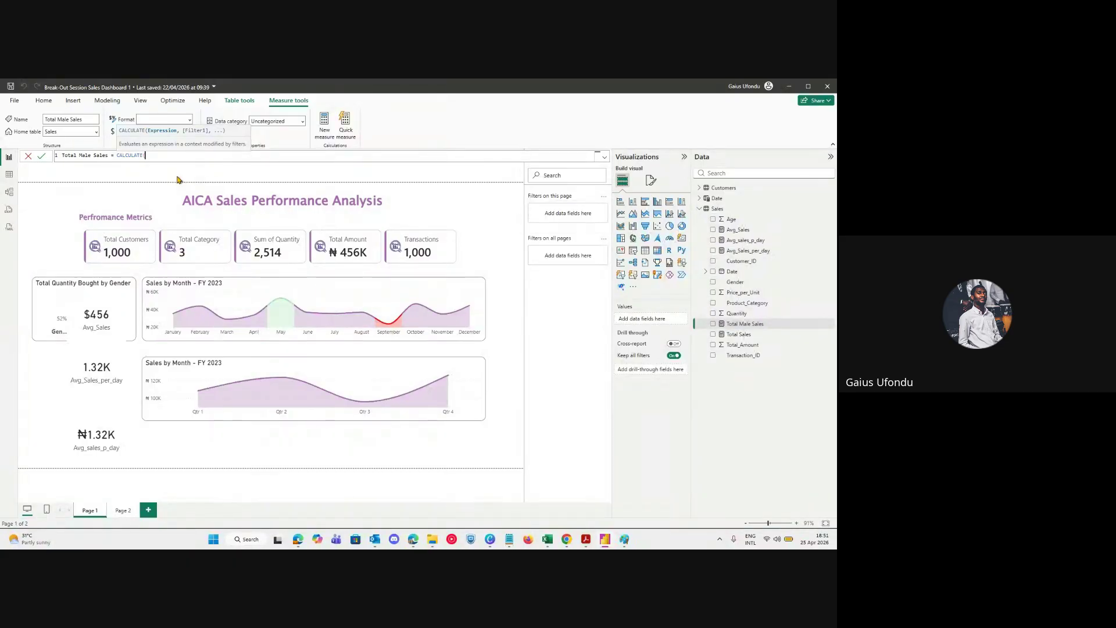
pyautogui.write('SUM(')
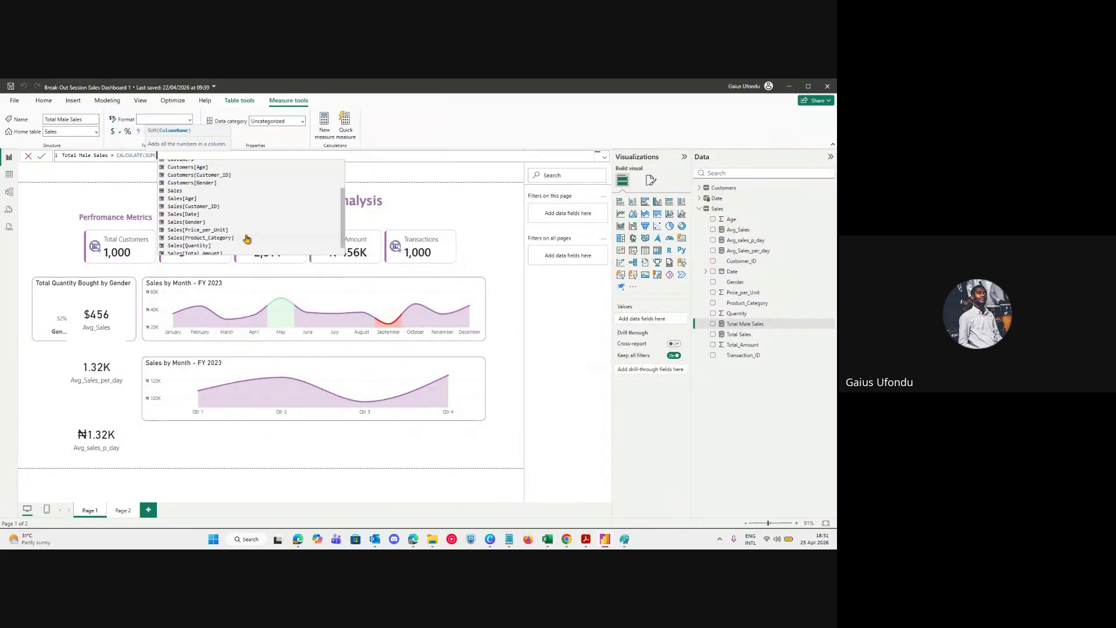
pyautogui.scroll(-3, 221, 250)
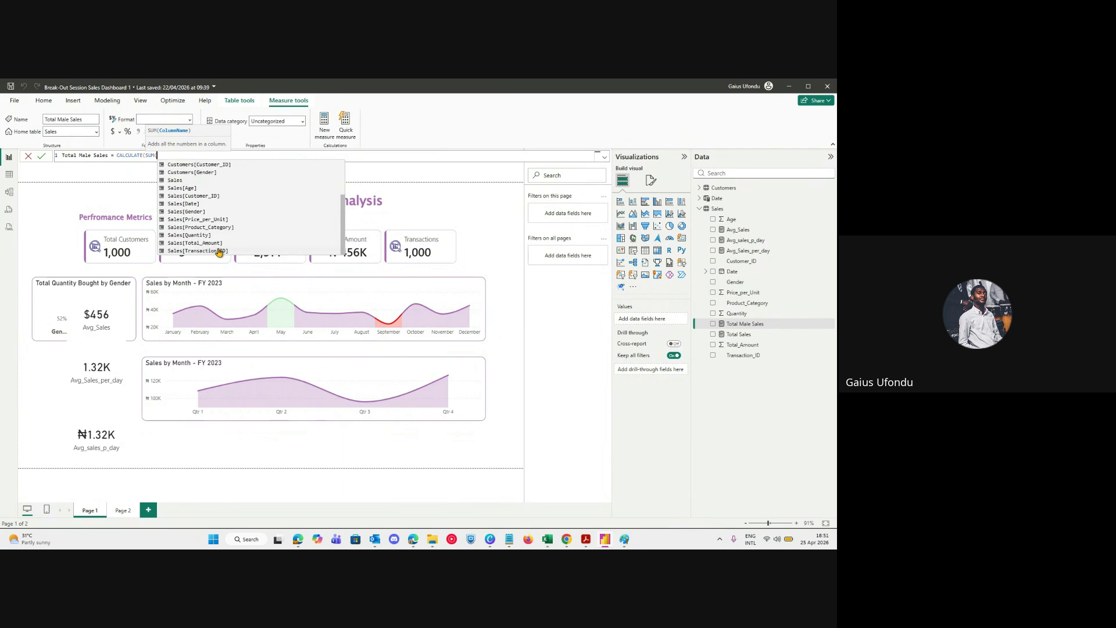
pyautogui.click(215, 244)
pyautogui.write(')')
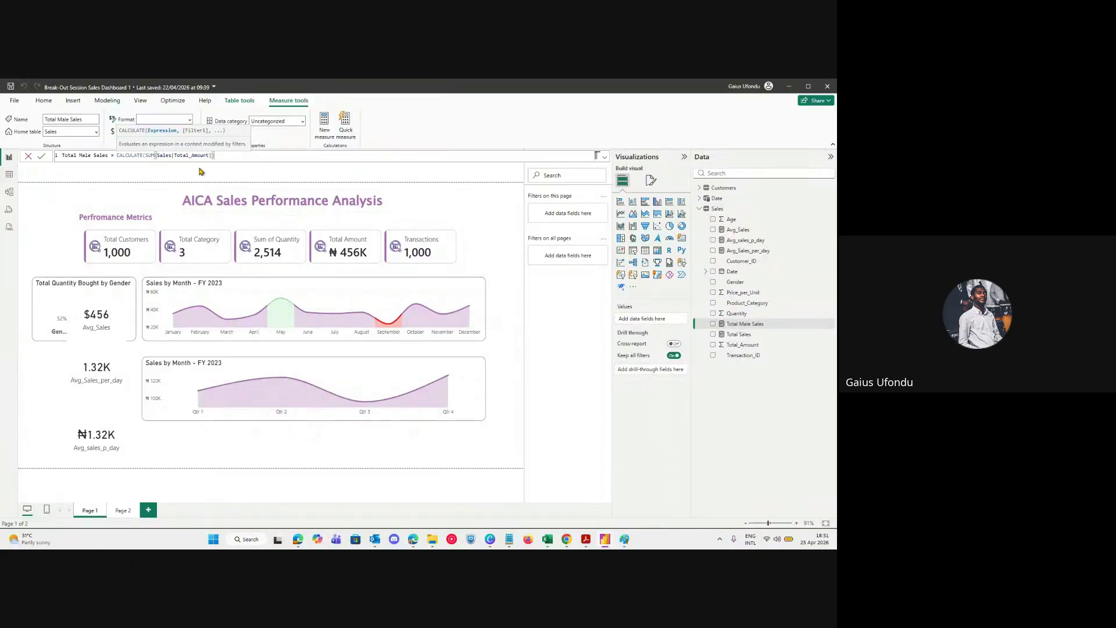
pyautogui.moveTo(214, 157); pyautogui.dragTo(146, 158)
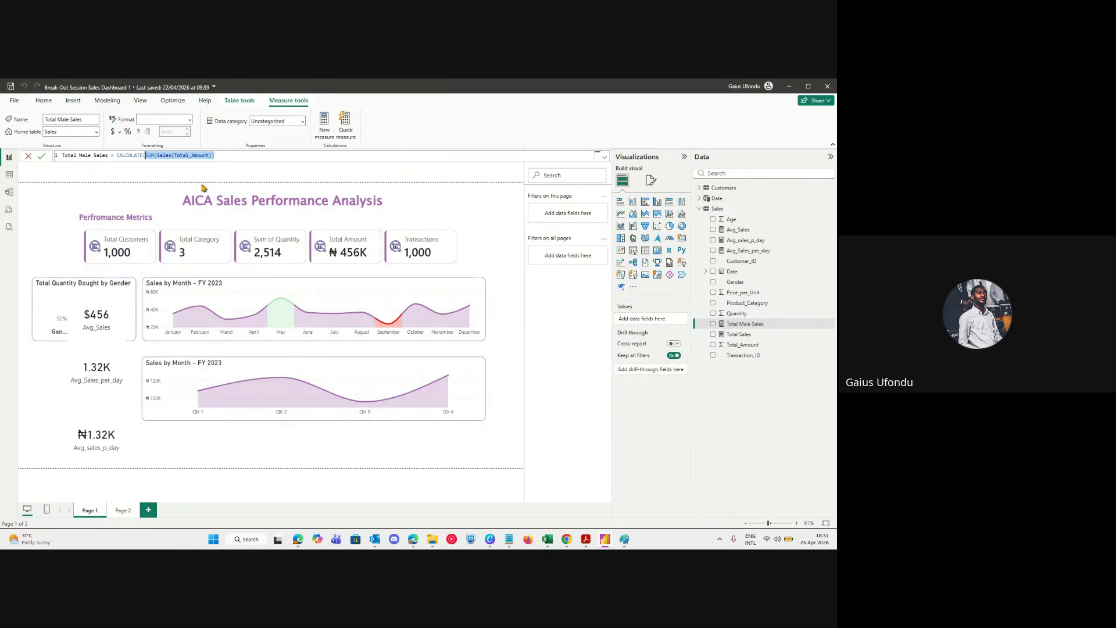
# Add Sales[Gender]="Male" as the first filter of the CALCULATE formula and point out its parts.
pyautogui.click(247, 160)
pyautogui.write(')')
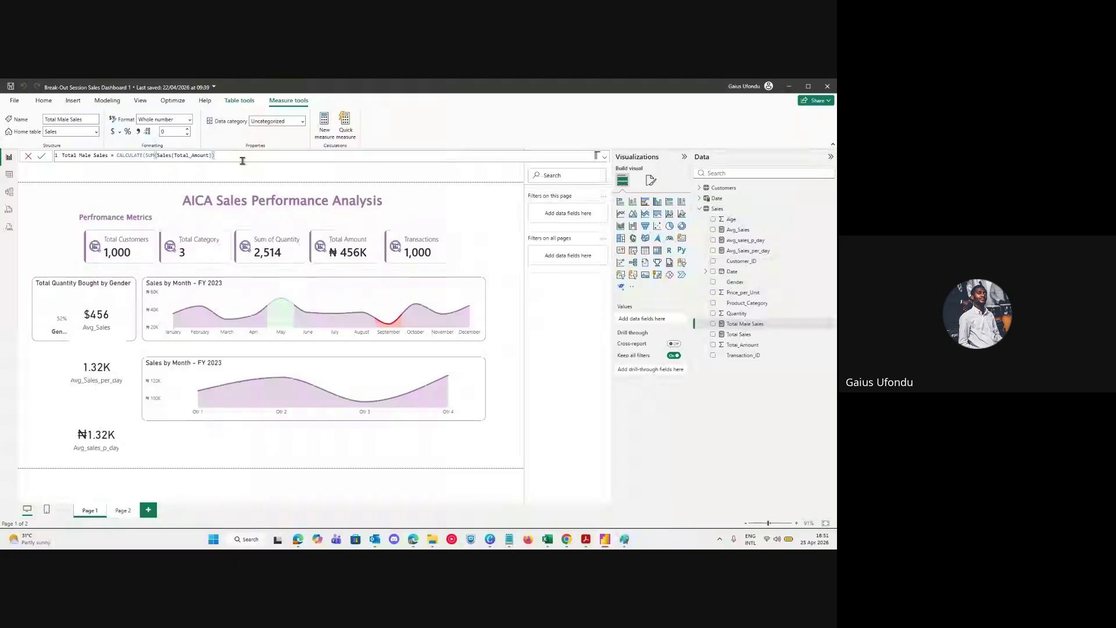
pyautogui.press('BackSpace')
pyautogui.write(',')
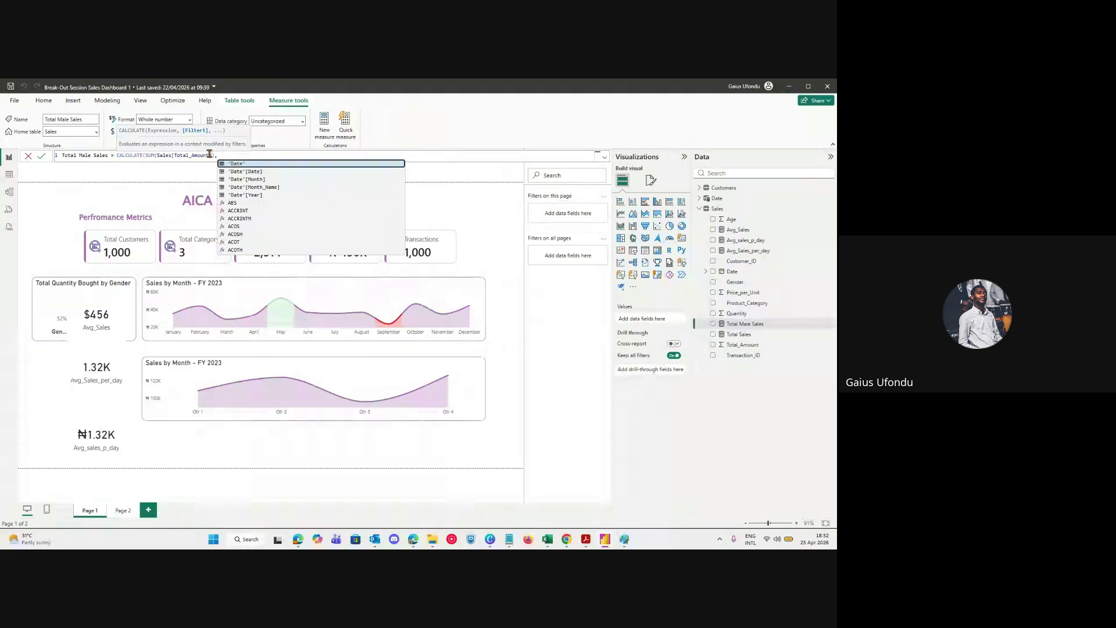
pyautogui.write('Sales')
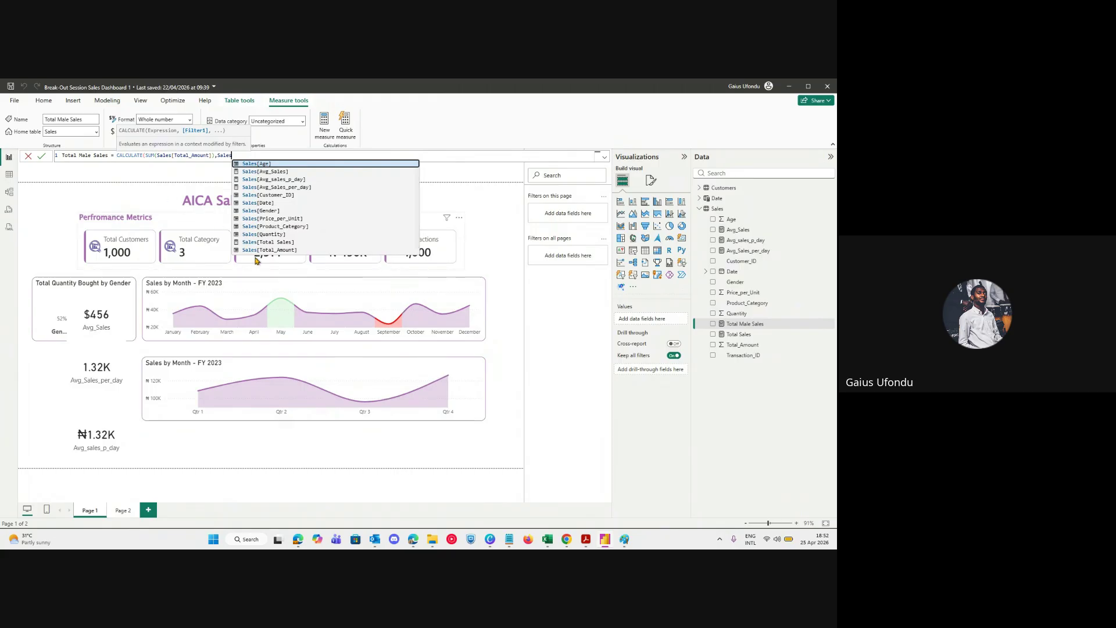
pyautogui.click(255, 211)
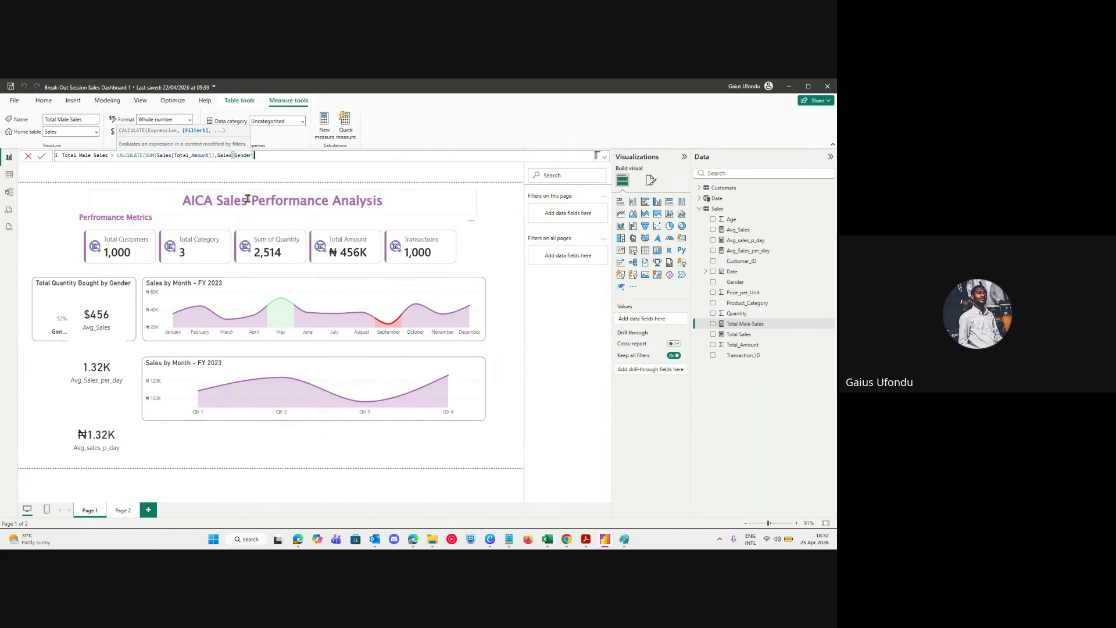
pyautogui.write('=')
pyautogui.click(260, 155)
pyautogui.write('Male')
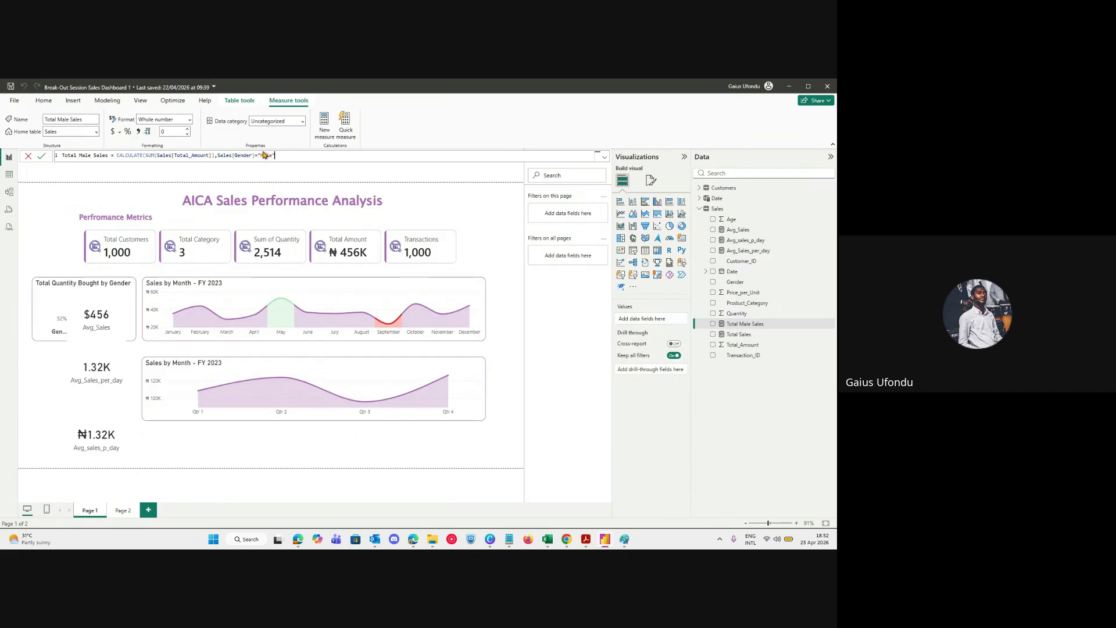
pyautogui.click(228, 156)
pyautogui.click(246, 156)
pyautogui.click(268, 156)
# Try adding 'Date'[Month] as a second filter in the CALCULATE formula and remove it again.
pyautogui.click(277, 155)
pyautogui.write(',')
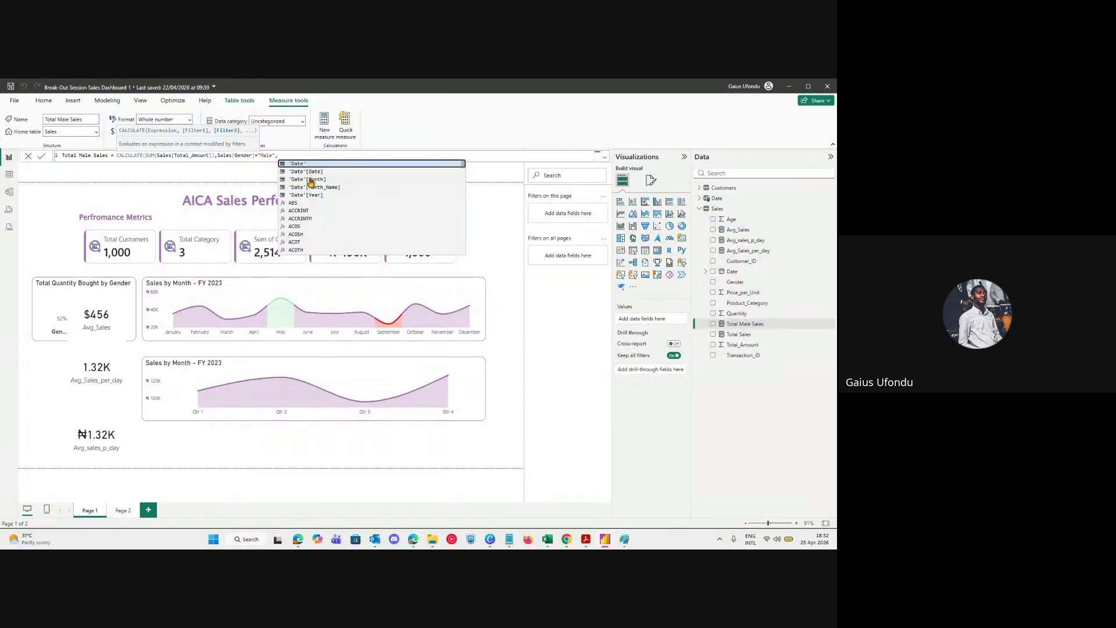
pyautogui.click(310, 179)
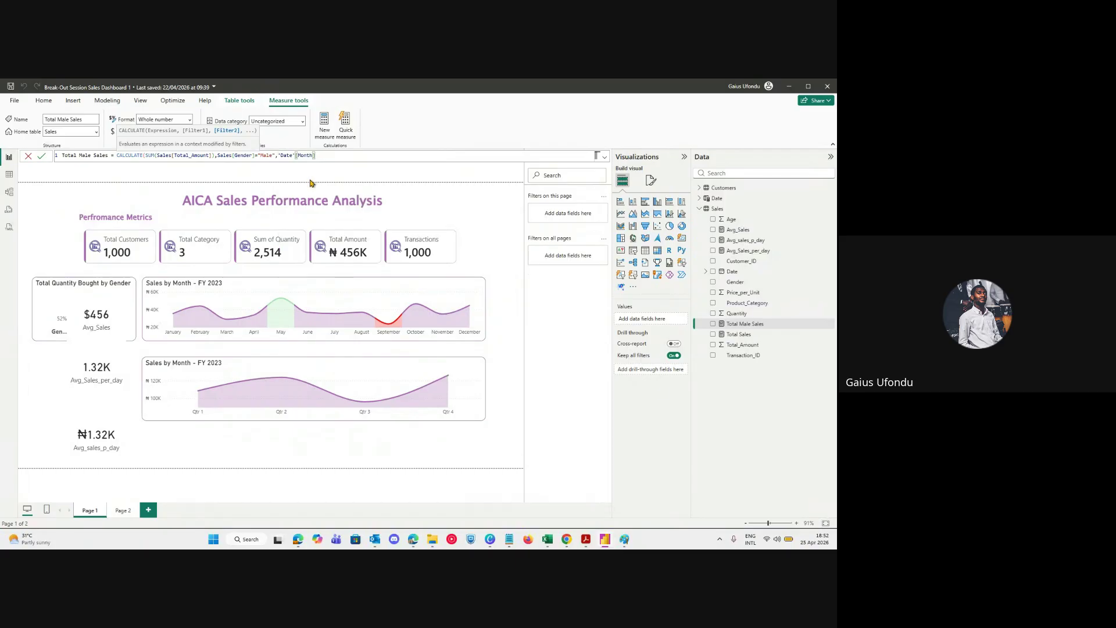
pyautogui.write('=')
pyautogui.moveTo(329, 155); pyautogui.dragTo(276, 157)
pyautogui.press('BackSpace')
pyautogui.press('BackSpace')
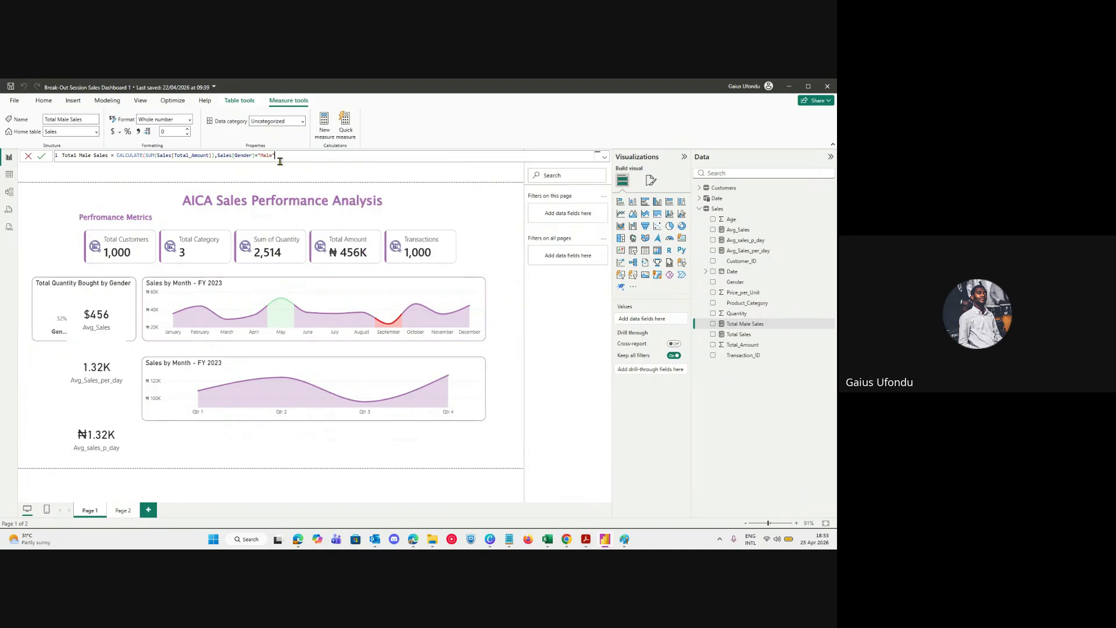
# Close and commit the Total Male Sales formula, and show the measure on the report page as a card.
pyautogui.write(')')
pyautogui.press('Return')
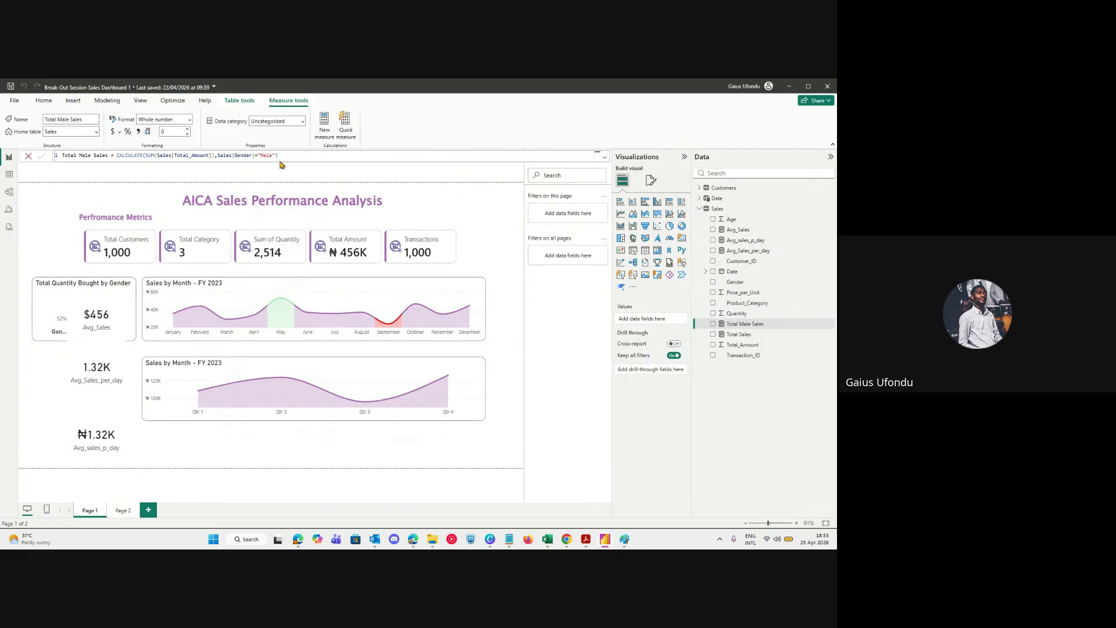
pyautogui.click(713, 323)
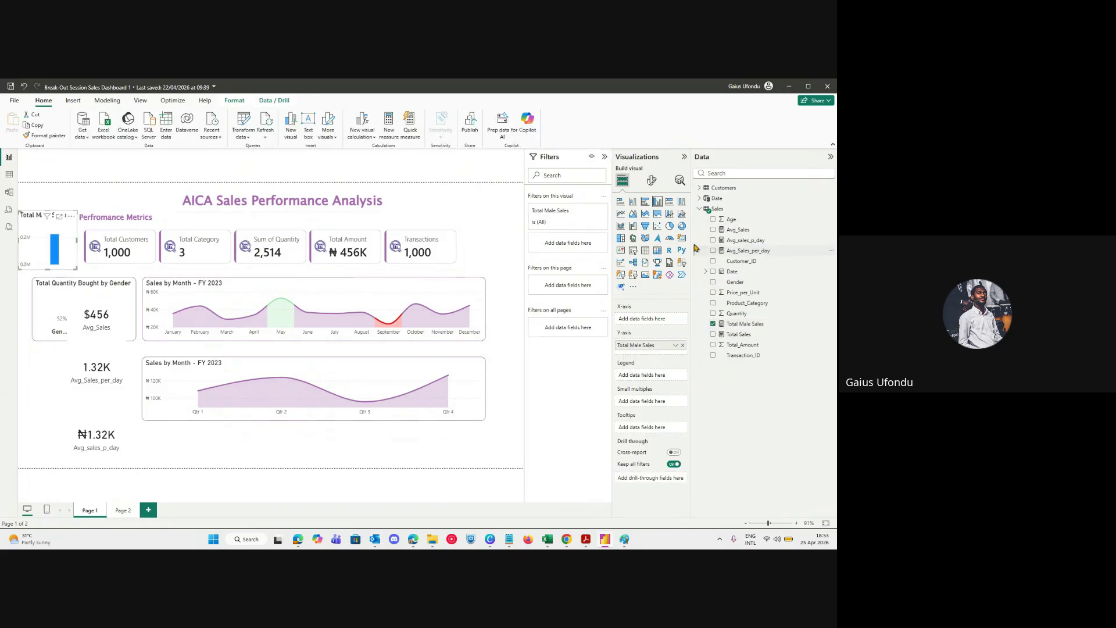
pyautogui.click(682, 239)
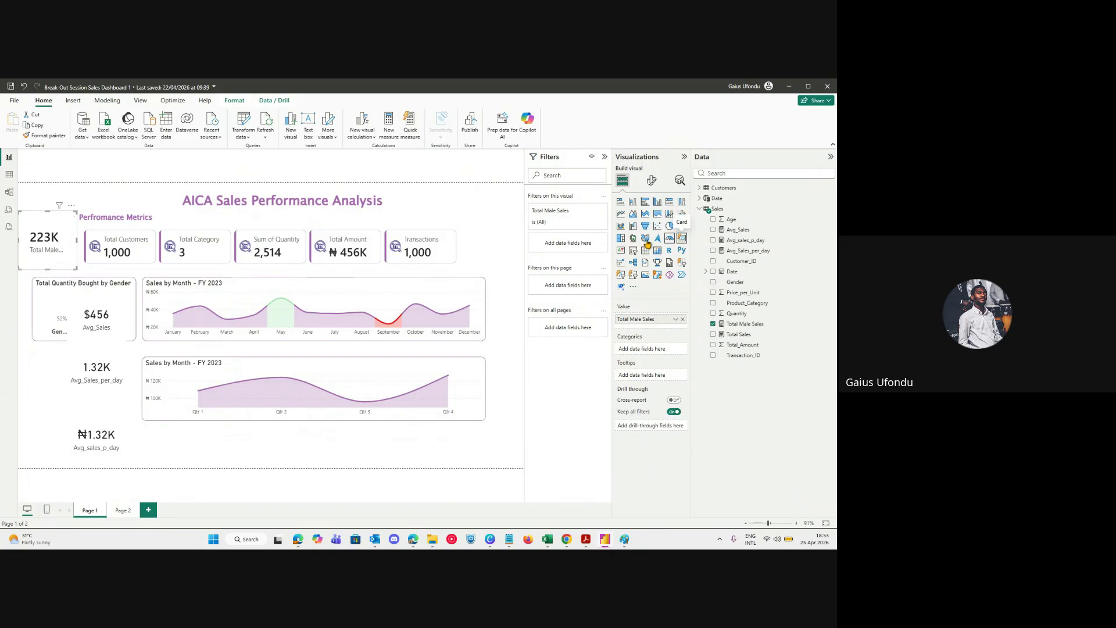
# Place the Total Male Sales card beneath the quarterly sales chart and shift that chart slightly up to make room.
pyautogui.moveTo(78, 242); pyautogui.dragTo(210, 449)
pyautogui.moveTo(249, 371); pyautogui.dragTo(252, 364)
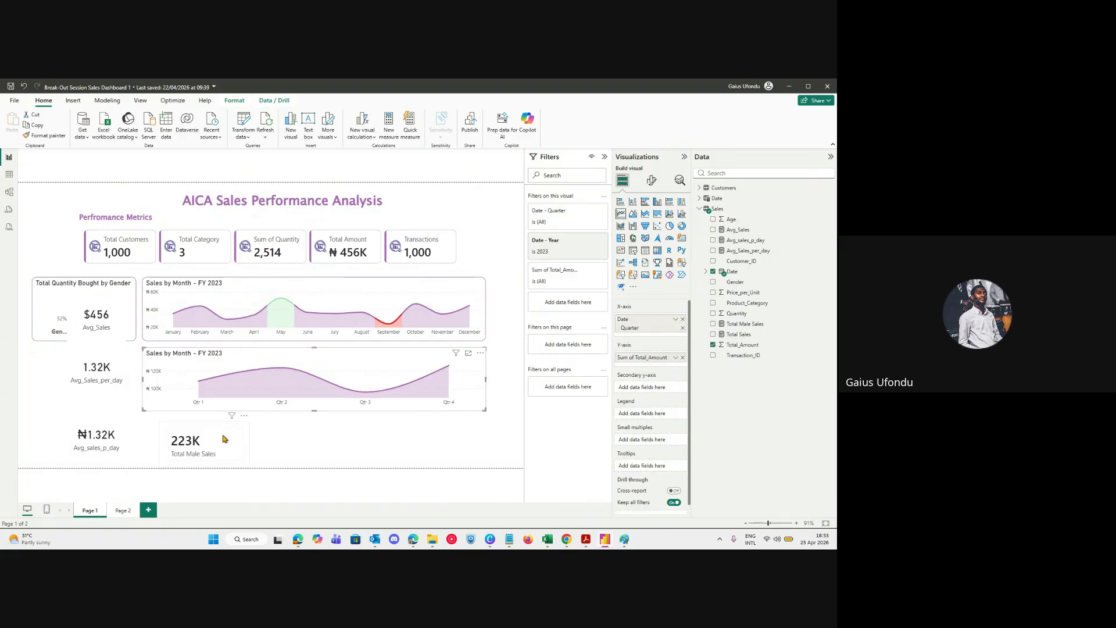
pyautogui.moveTo(221, 436); pyautogui.dragTo(216, 431)
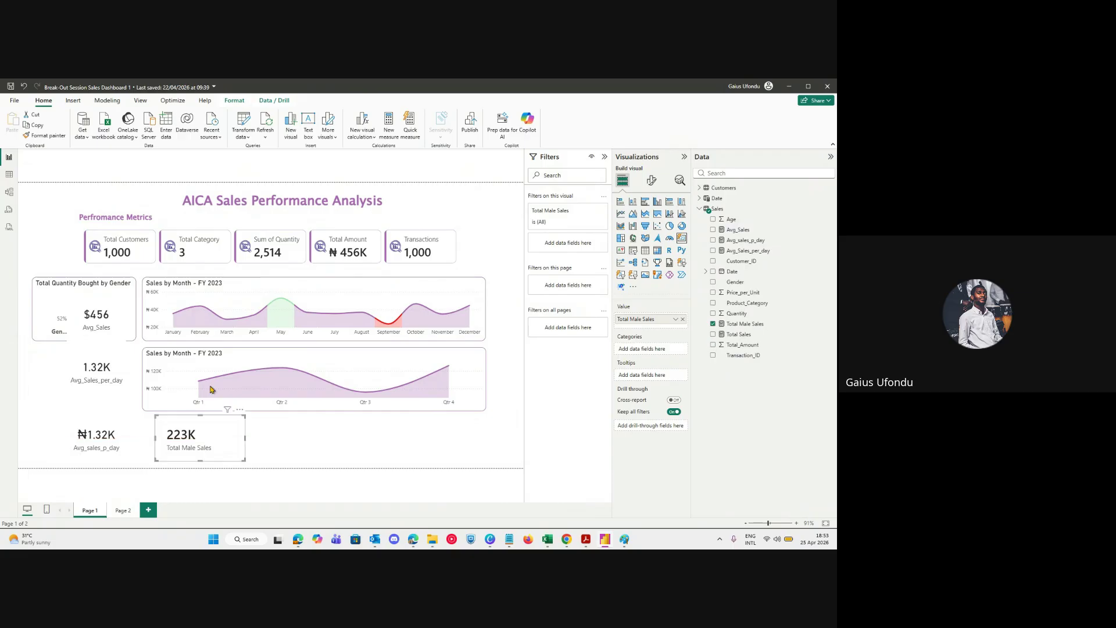
# Copy the Performance Metrics cards' formatting onto the Total Male Sales card and widen that card slightly.
pyautogui.click(148, 243)
pyautogui.click(44, 135)
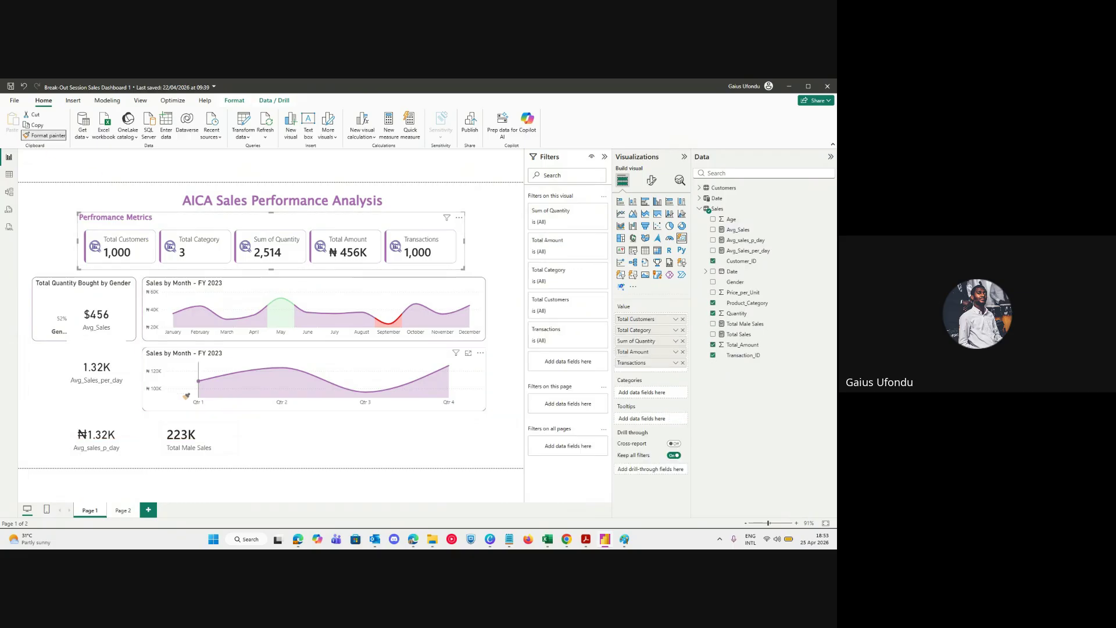
pyautogui.click(230, 441)
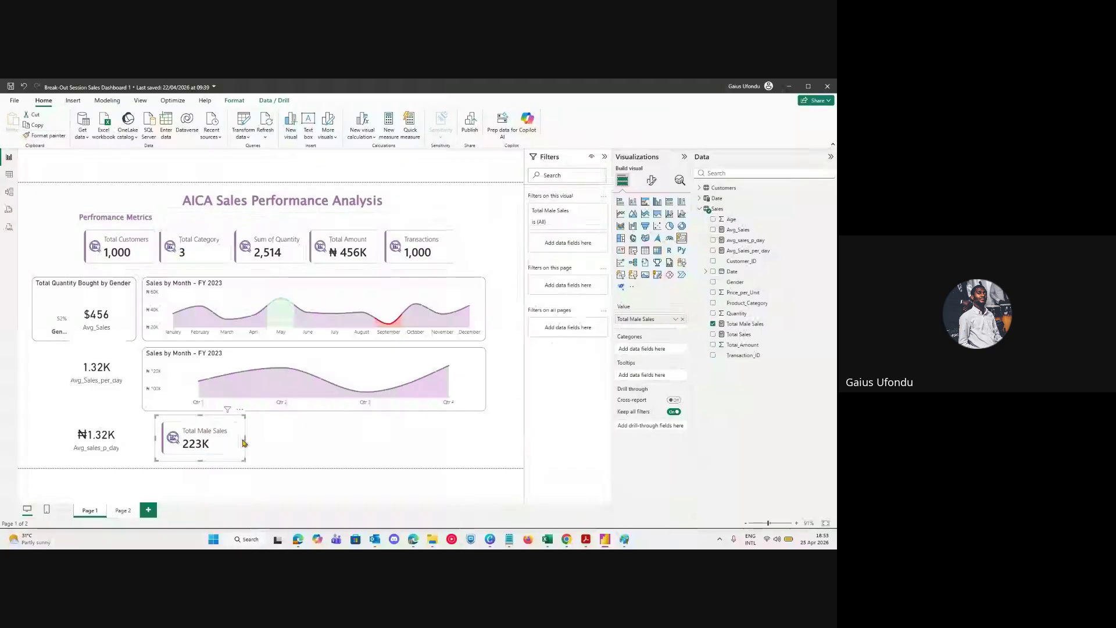
pyautogui.moveTo(244, 440); pyautogui.dragTo(259, 442)
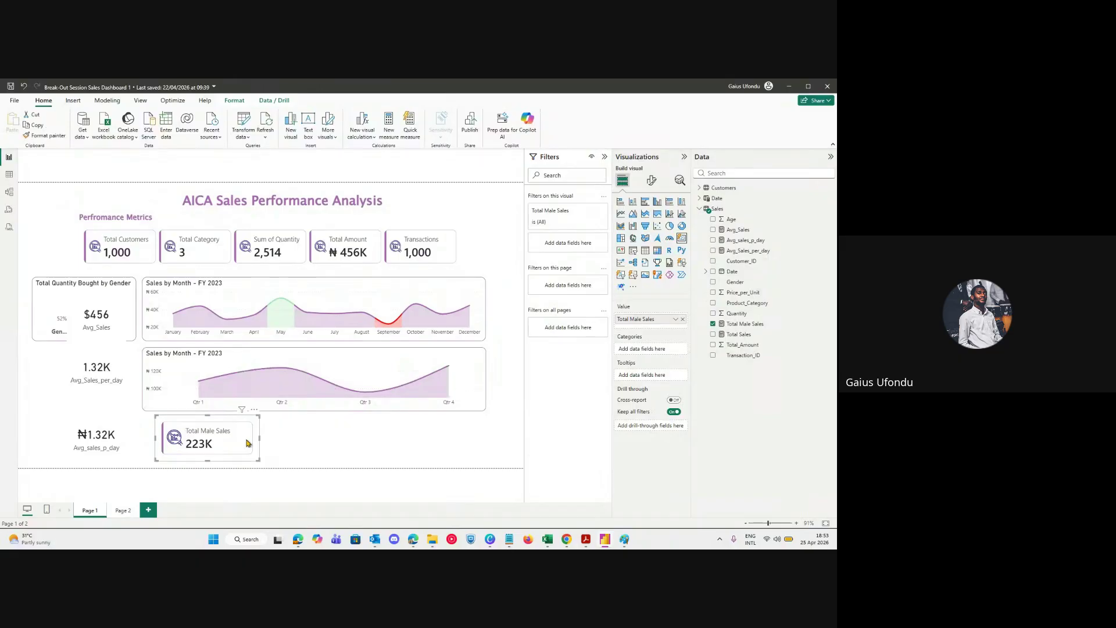
pyautogui.click(287, 446)
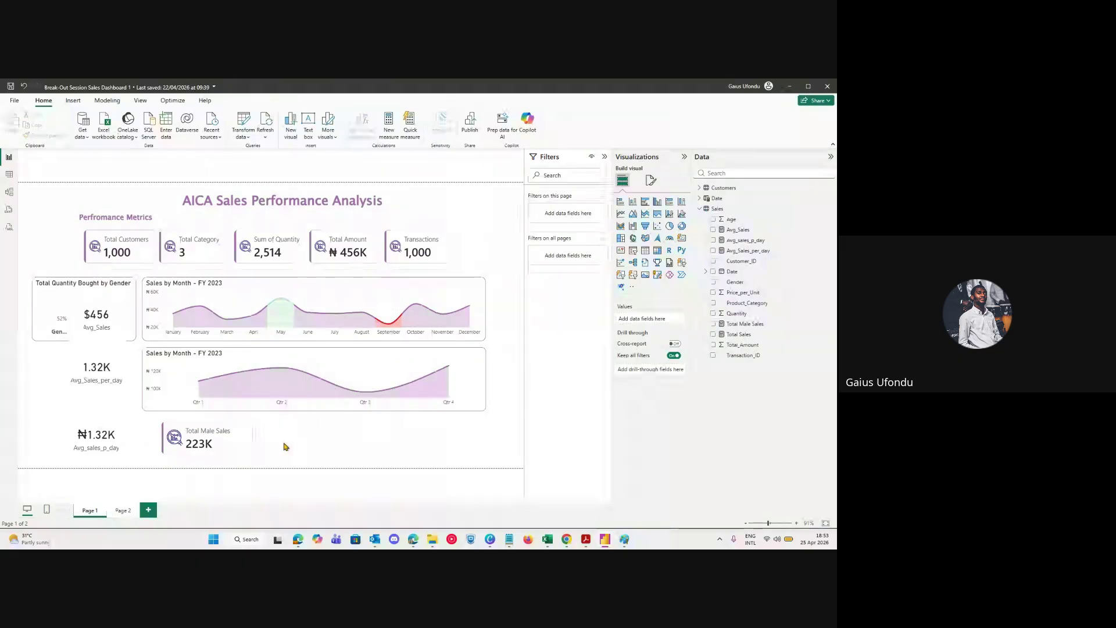
# Create a new measure in the Sales table and fill it with a copy of the Total Male Sales formula.
pyautogui.click(747, 324)
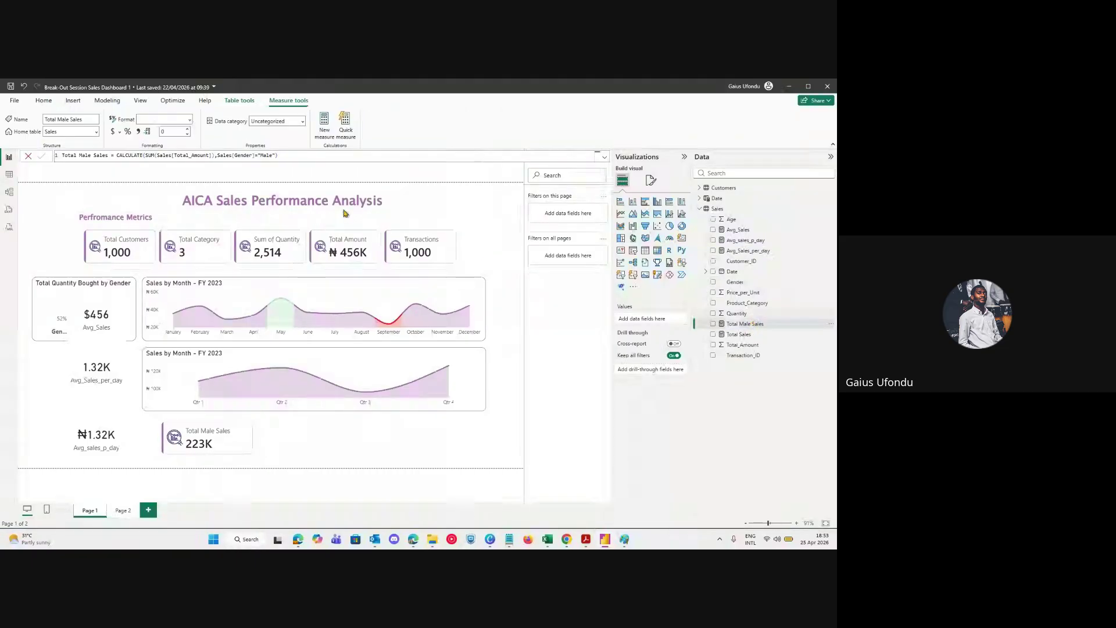
pyautogui.click(300, 157)
pyautogui.hotkey('ctrl', 'a')
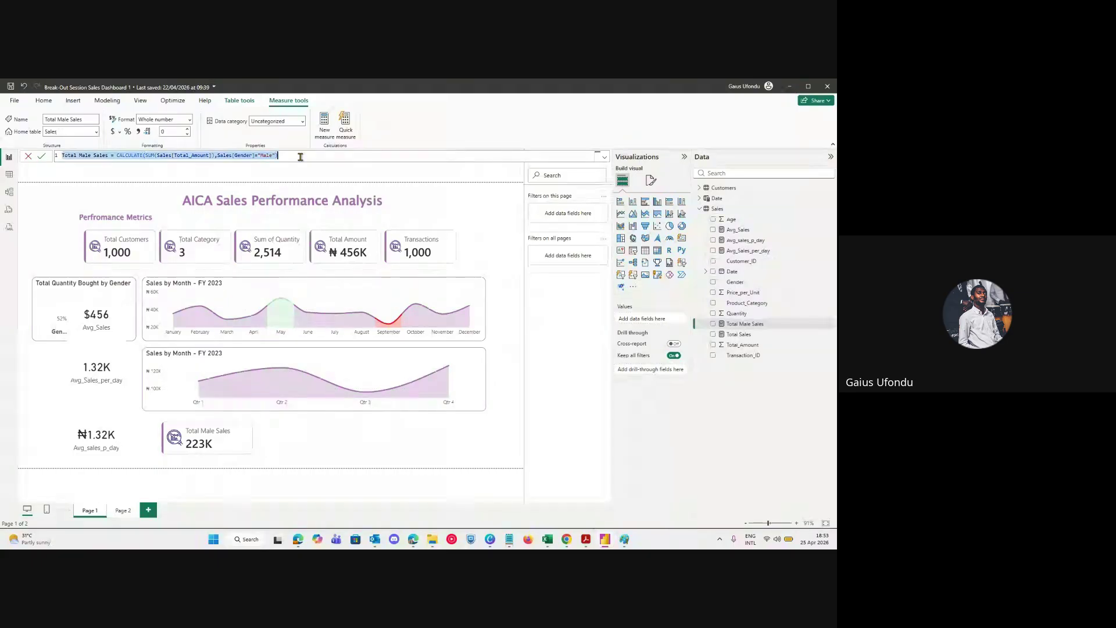
pyautogui.rightClick(749, 326)
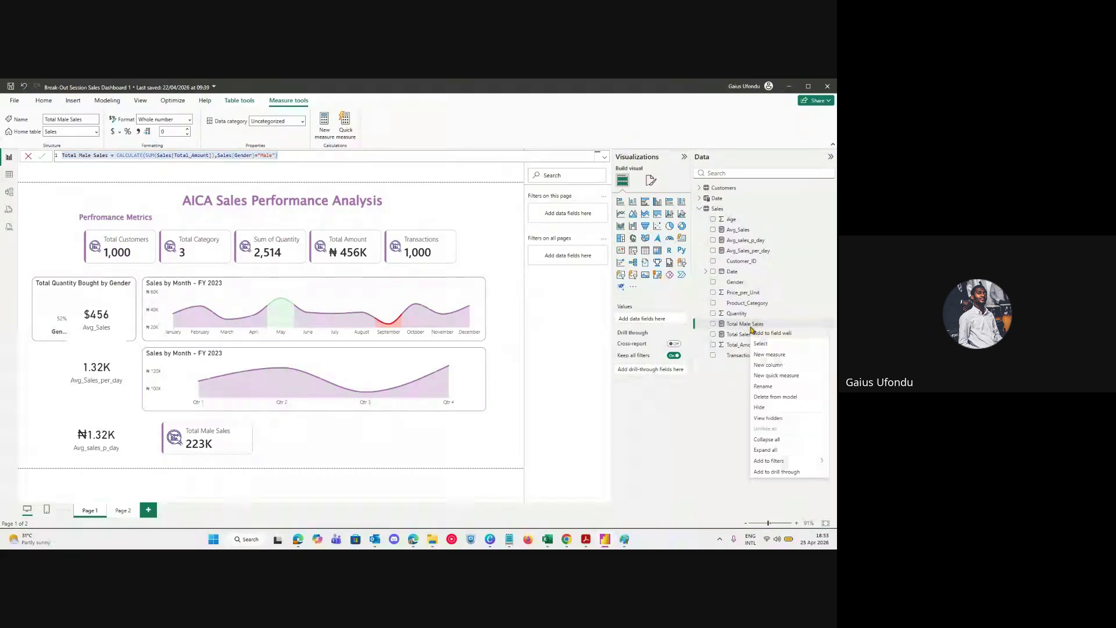
pyautogui.click(769, 355)
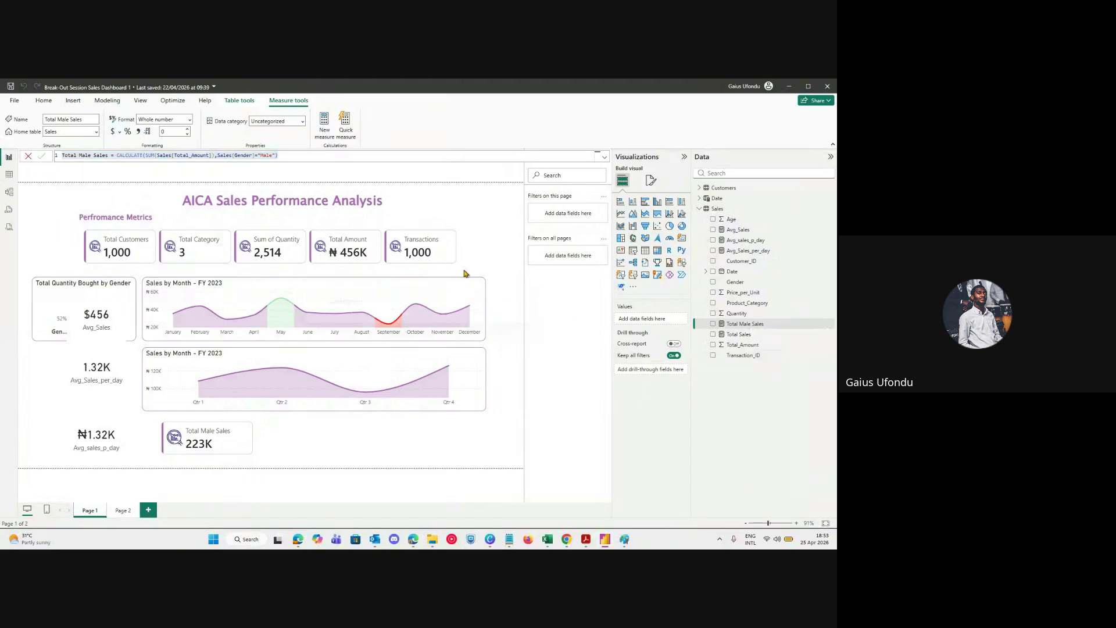
pyautogui.hotkey('ctrl', 'v')
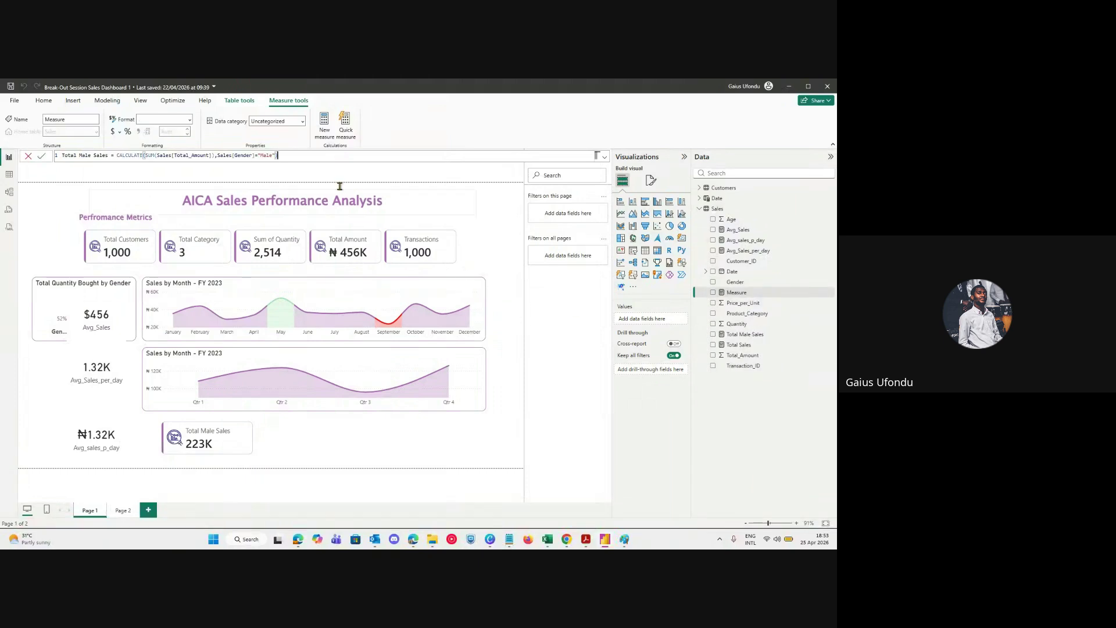
# Change the copied formula's gender filter to "Female", rename the measure Total Female Sales and commit it.
pyautogui.press('BackSpace')
pyautogui.press('BackSpace')
pyautogui.press('BackSpace')
pyautogui.press('BackSpace')
pyautogui.write('Female')
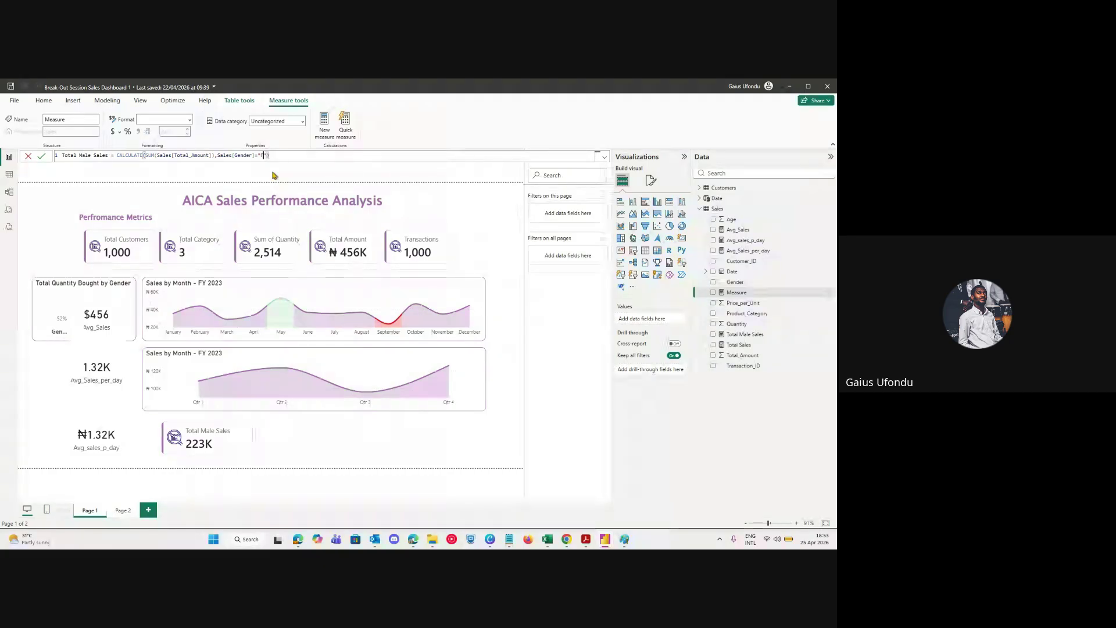
pyautogui.doubleClick(85, 155)
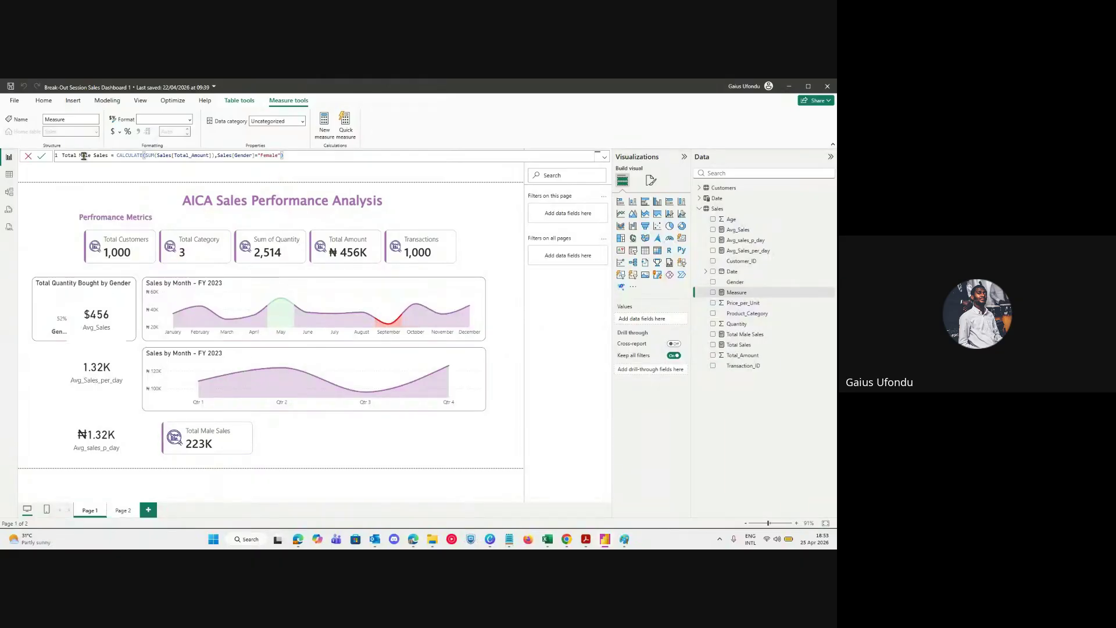
pyautogui.press('BackSpace')
pyautogui.write('FEm')
pyautogui.press('Left')
pyautogui.press('BackSpace')
pyautogui.write('e')
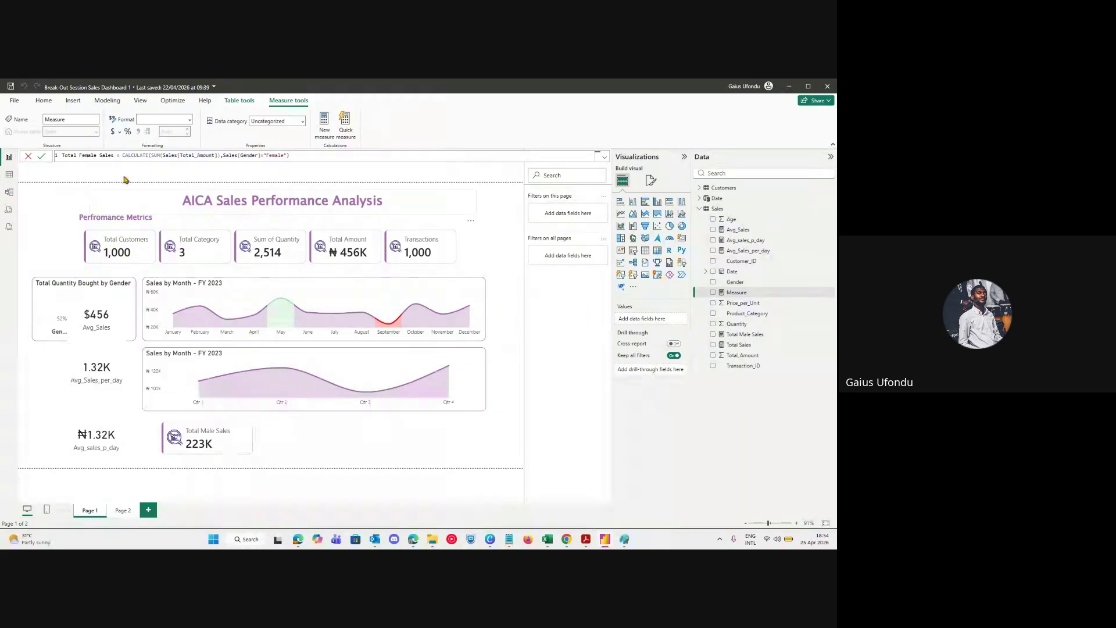
pyautogui.press('Return')
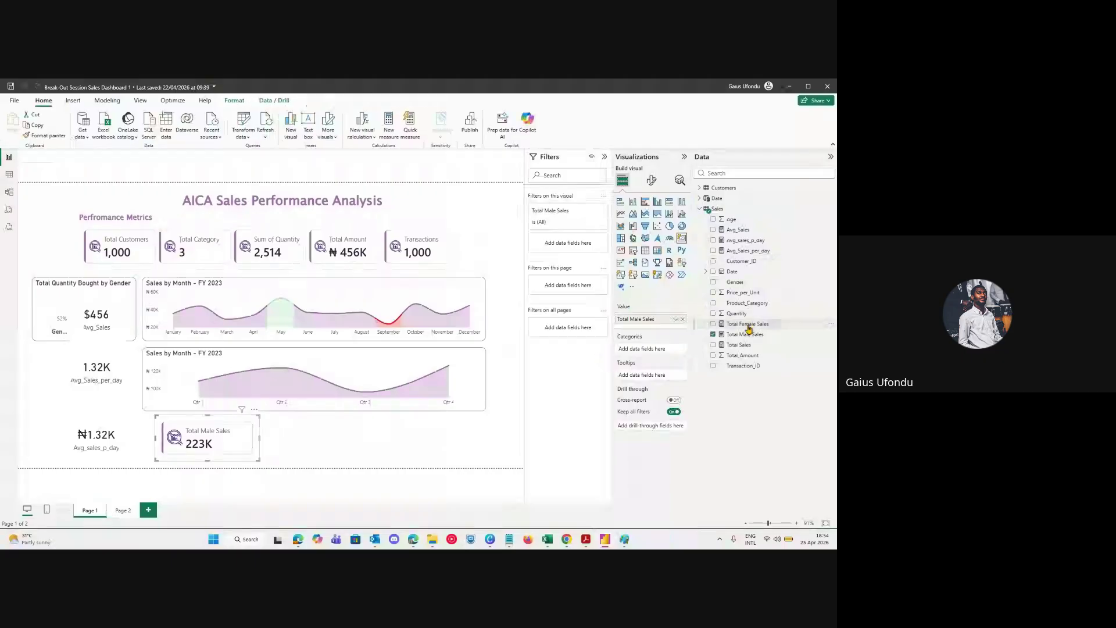
# Add Total Female Sales to the Total Male Sales card visual and widen it to fit both cards.
pyautogui.moveTo(746, 336); pyautogui.dragTo(662, 333)
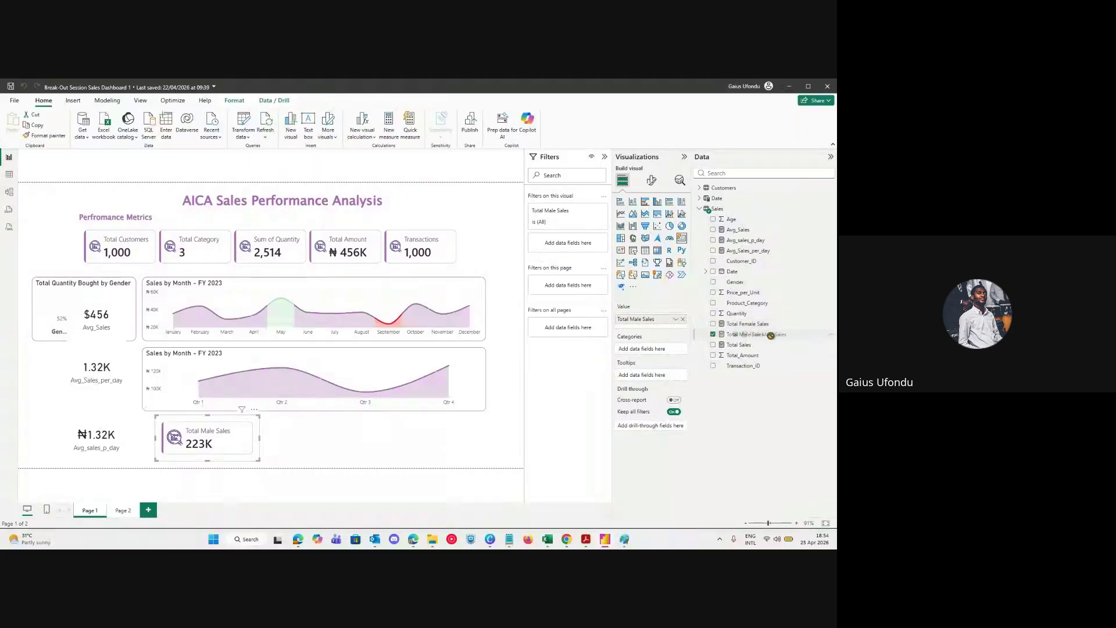
pyautogui.moveTo(755, 325); pyautogui.dragTo(665, 327)
pyautogui.moveTo(259, 440); pyautogui.dragTo(421, 445)
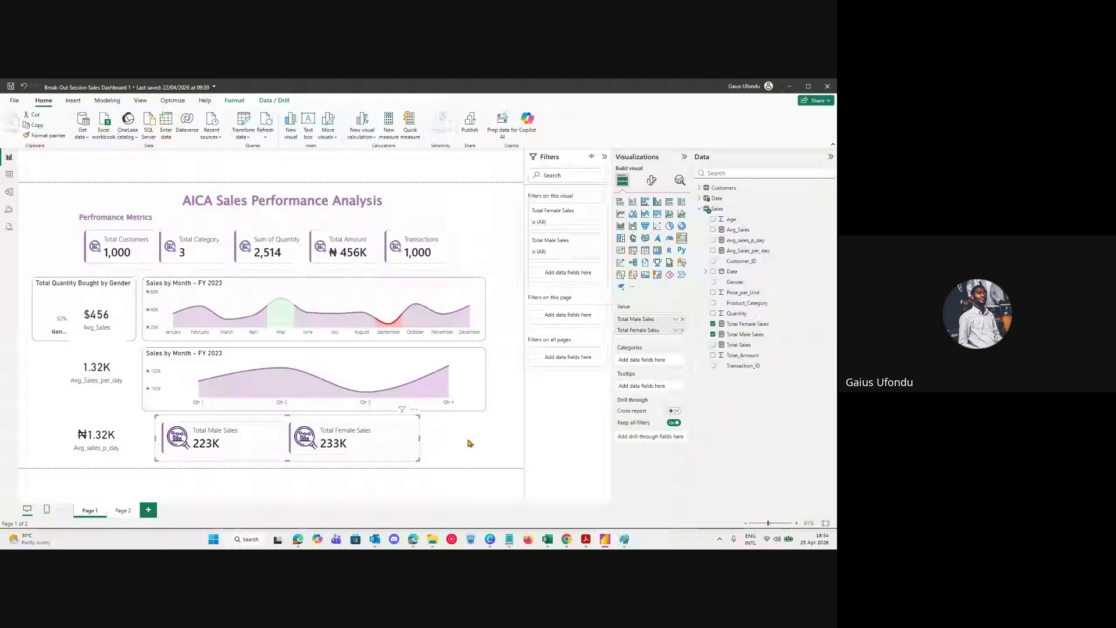
# Switch to the Google Meet call to check on the participants, and return to the Power BI report.
pyautogui.hotkey('alt', 'Tab')
pyautogui.hotkey('alt', 'Tab')
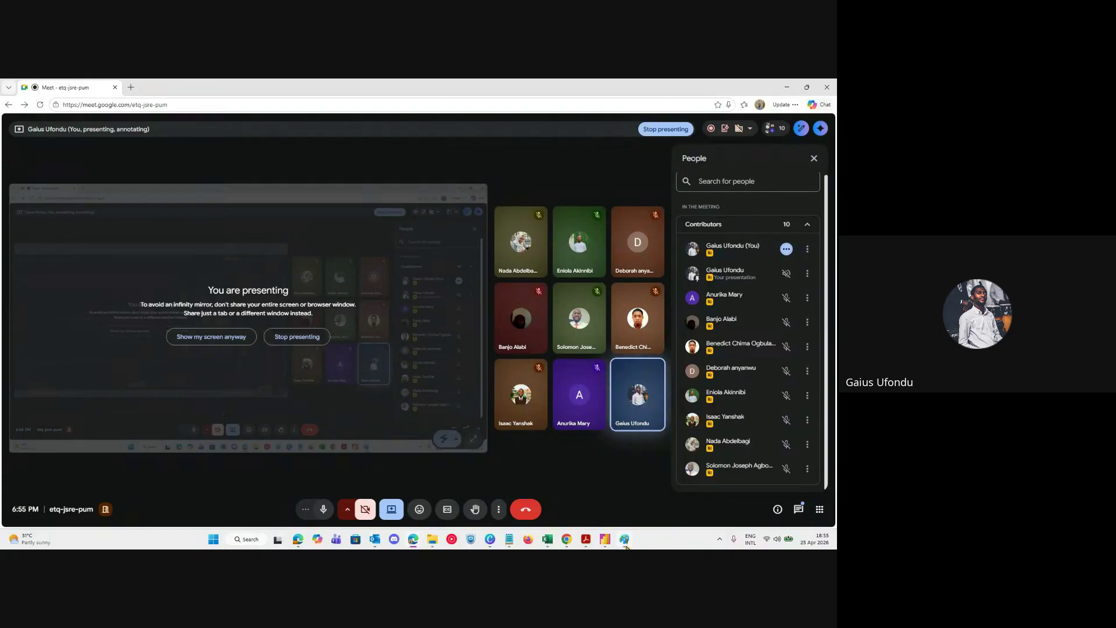
pyautogui.moveTo(624, 542)
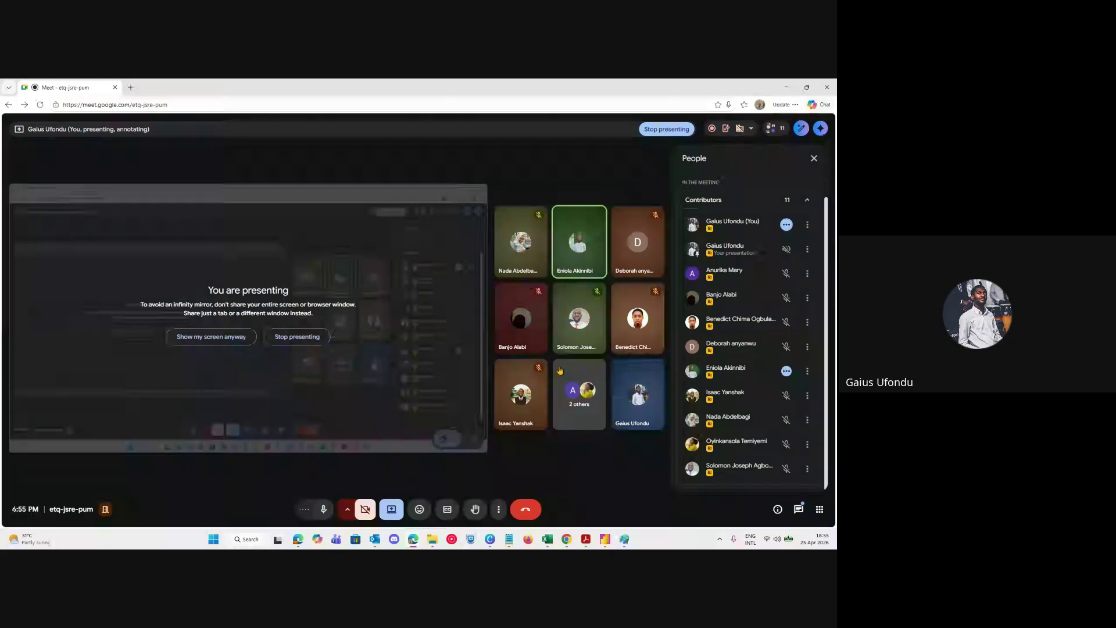
pyautogui.hotkey('alt', 'Tab')
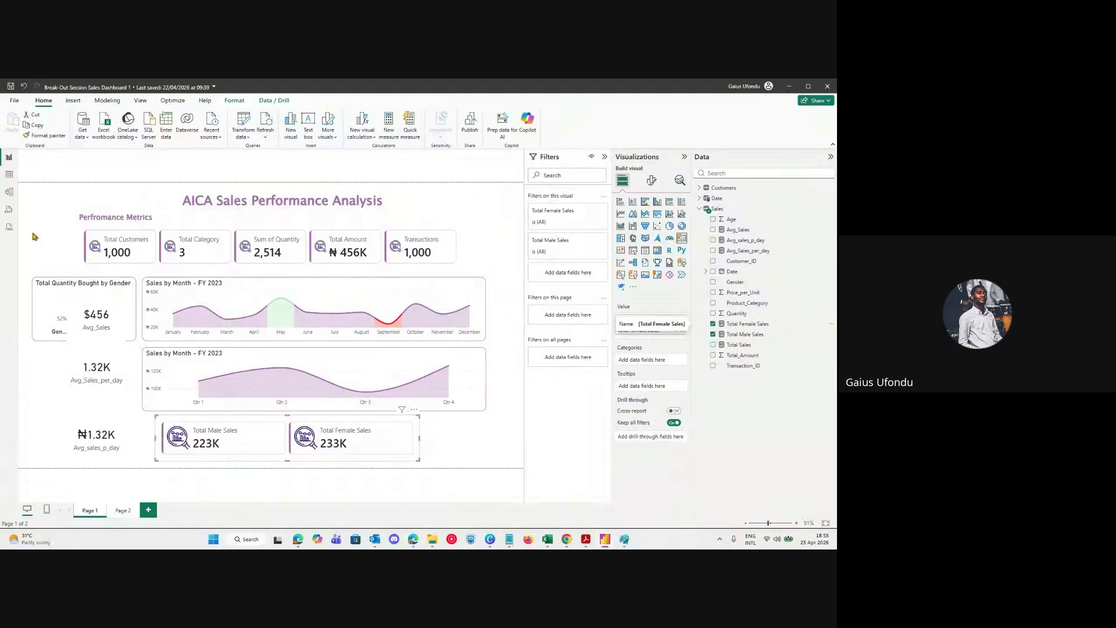
# Open the formatting options of the Performance Metrics card visual.
pyautogui.click(269, 223)
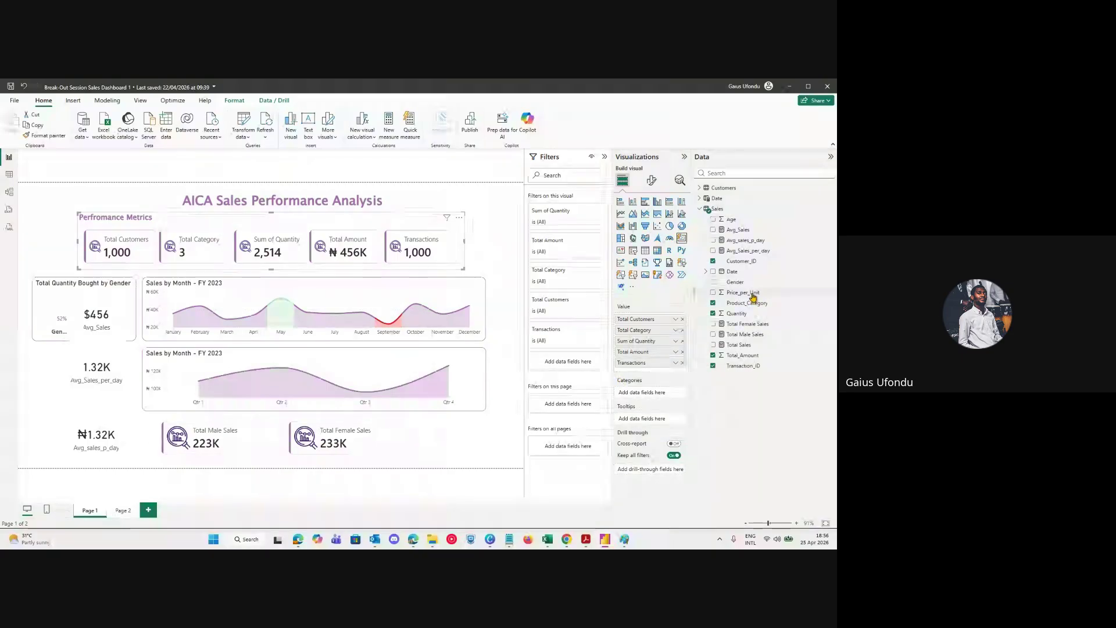
pyautogui.click(651, 181)
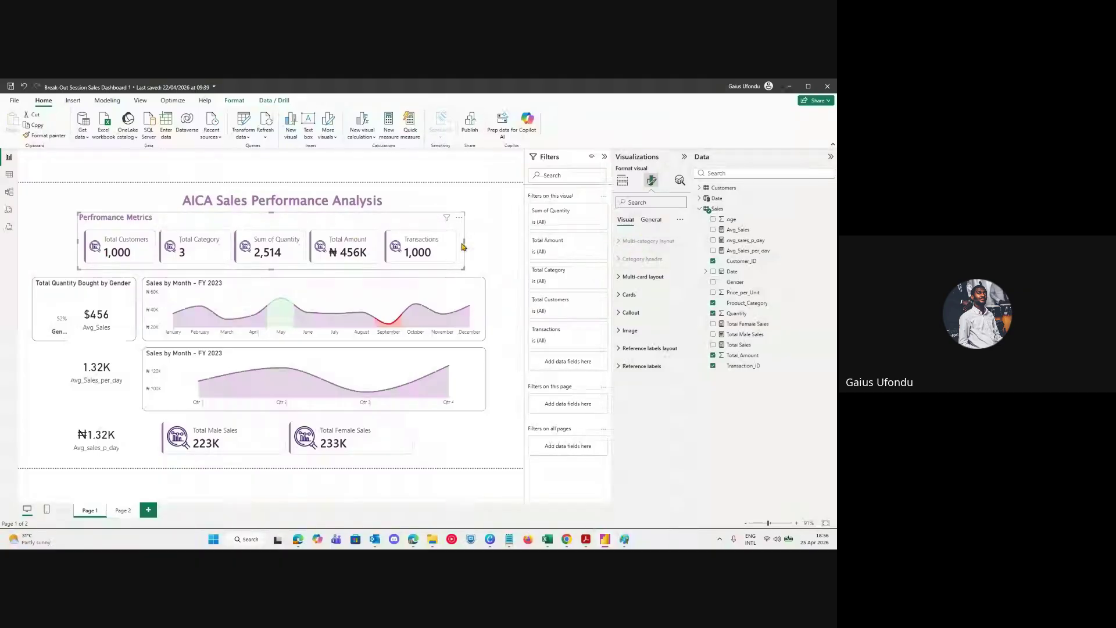
# Widen the Perfromance Metrics card visual so its right edge aligns with the monthly sales chart.
pyautogui.moveTo(463, 247); pyautogui.dragTo(484, 252)
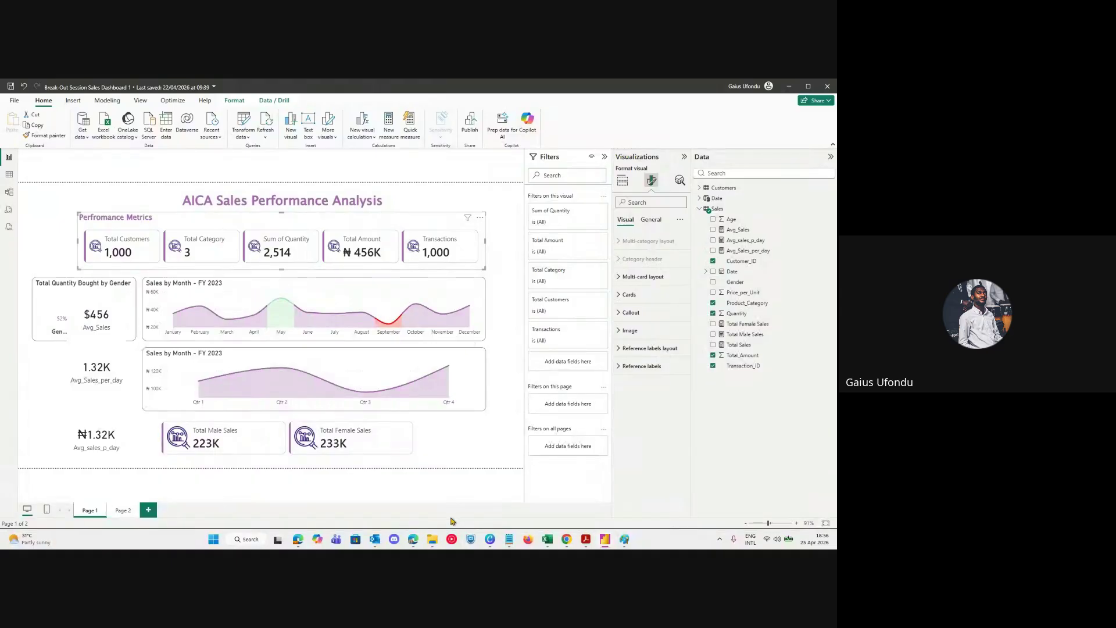
pyautogui.moveTo(372, 540)
pyautogui.click(377, 498)
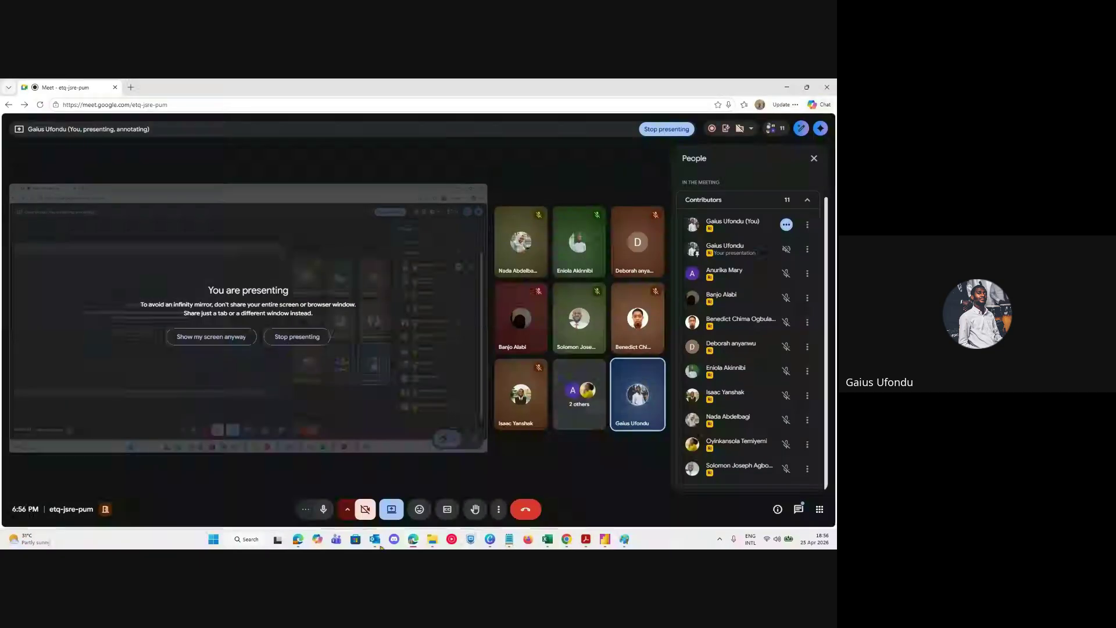
pyautogui.moveTo(413, 540)
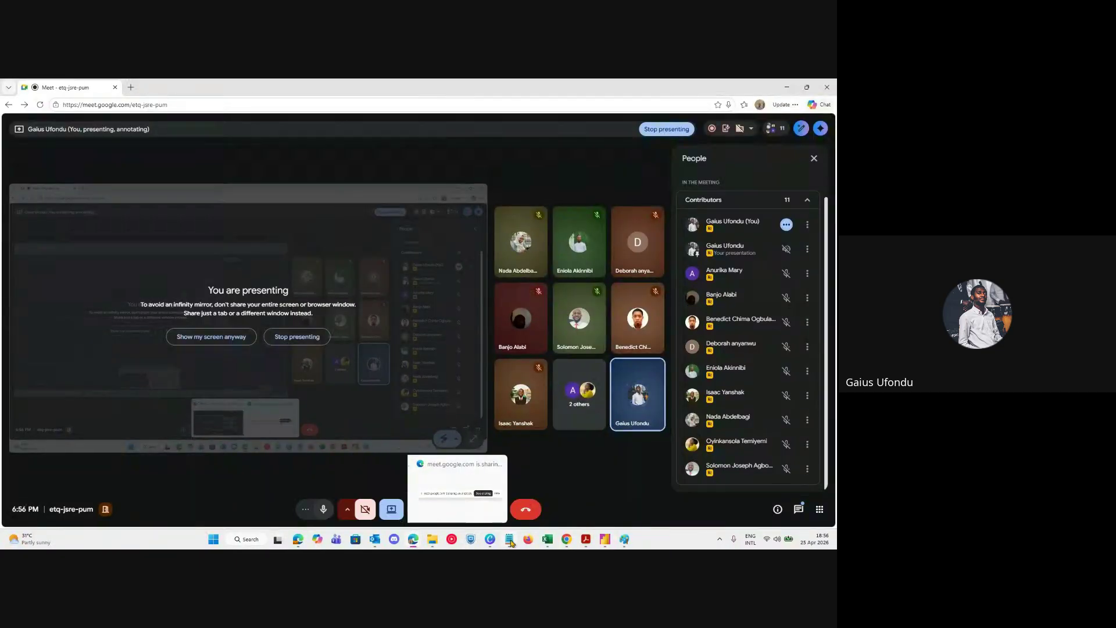
pyautogui.moveTo(605, 539)
pyautogui.click(602, 491)
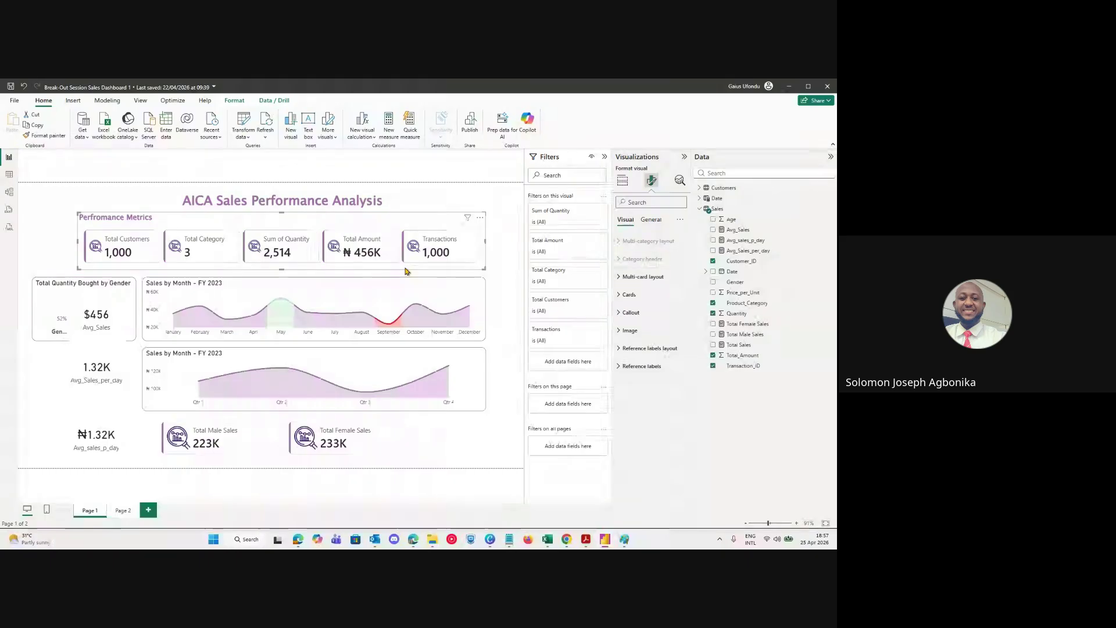
# Examine the callout and padding settings of the Perfromance Metrics cards.
pyautogui.click(629, 313)
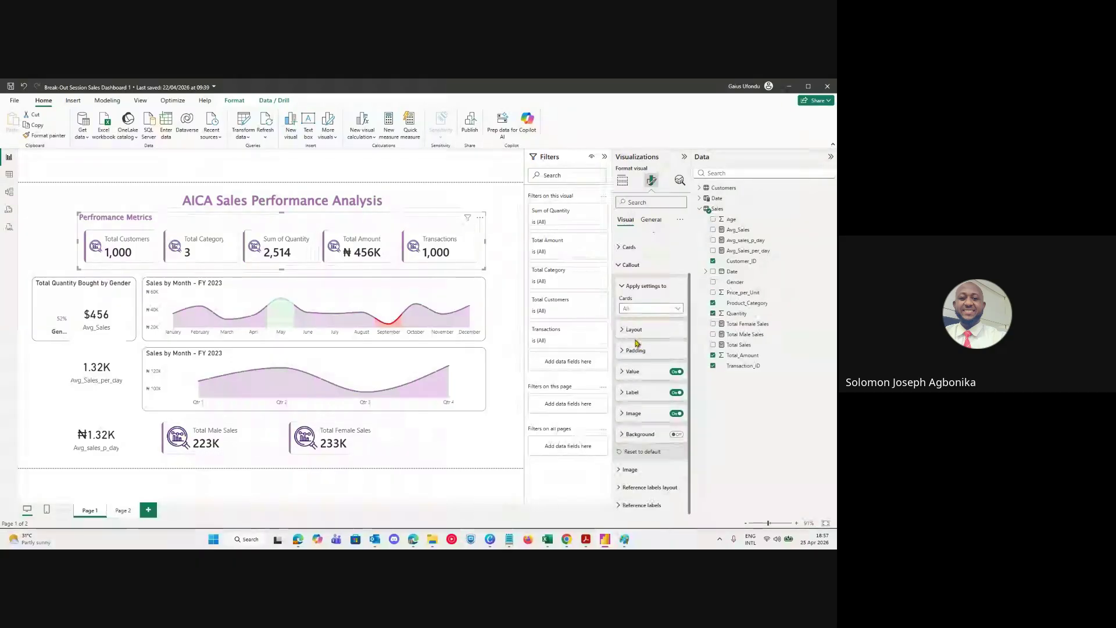
pyautogui.click(631, 265)
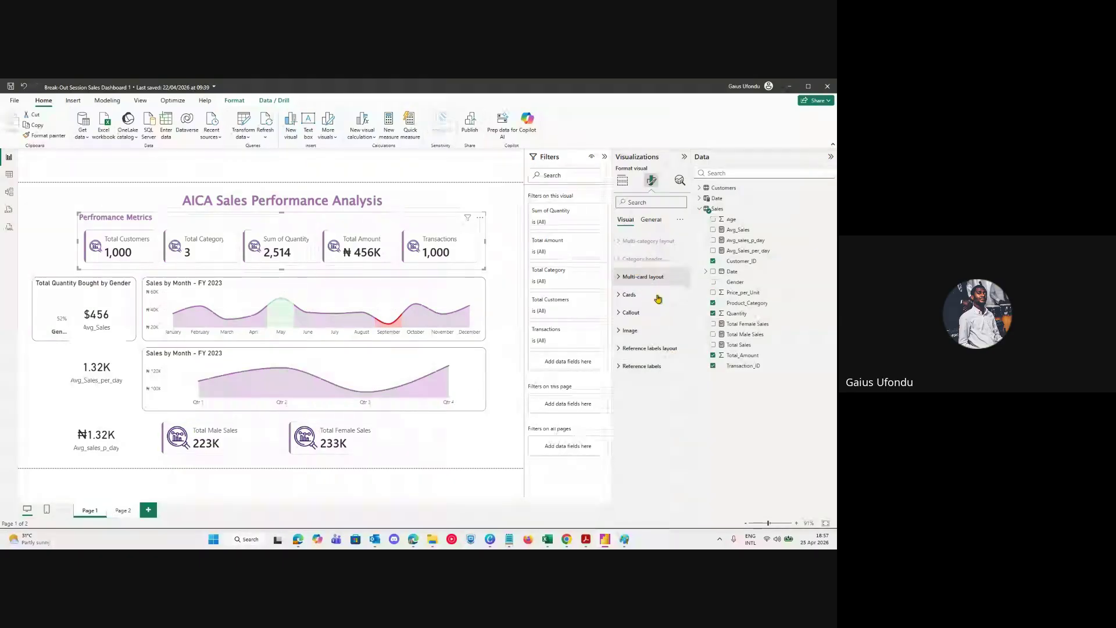
pyautogui.click(651, 332)
pyautogui.click(652, 336)
pyautogui.click(631, 313)
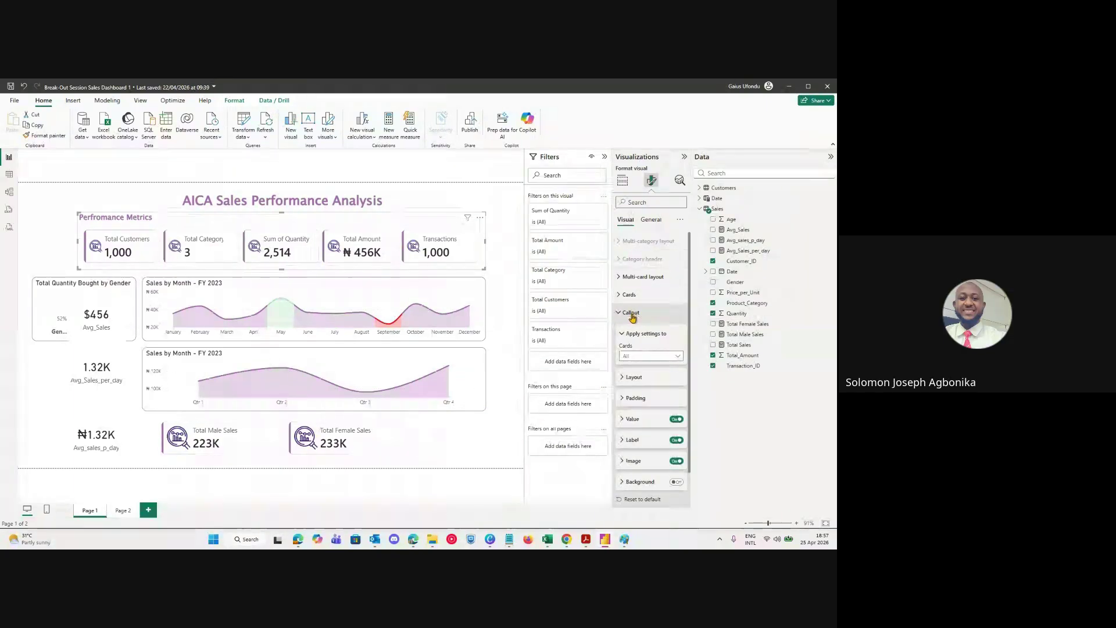
pyautogui.scroll(-2, 633, 337)
pyautogui.click(634, 351)
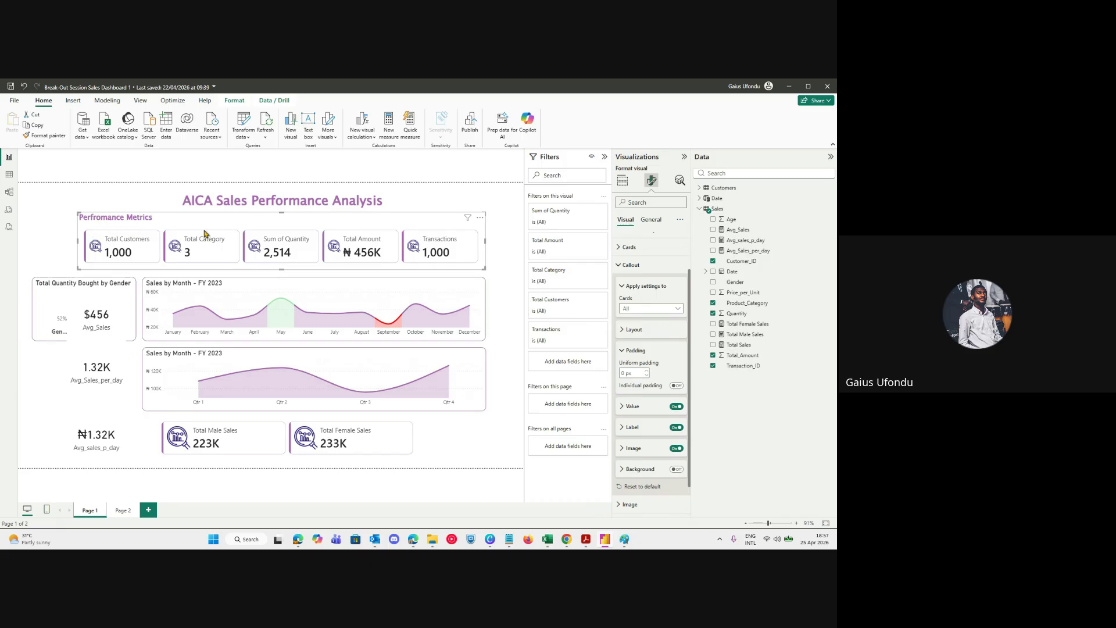
pyautogui.click(628, 268)
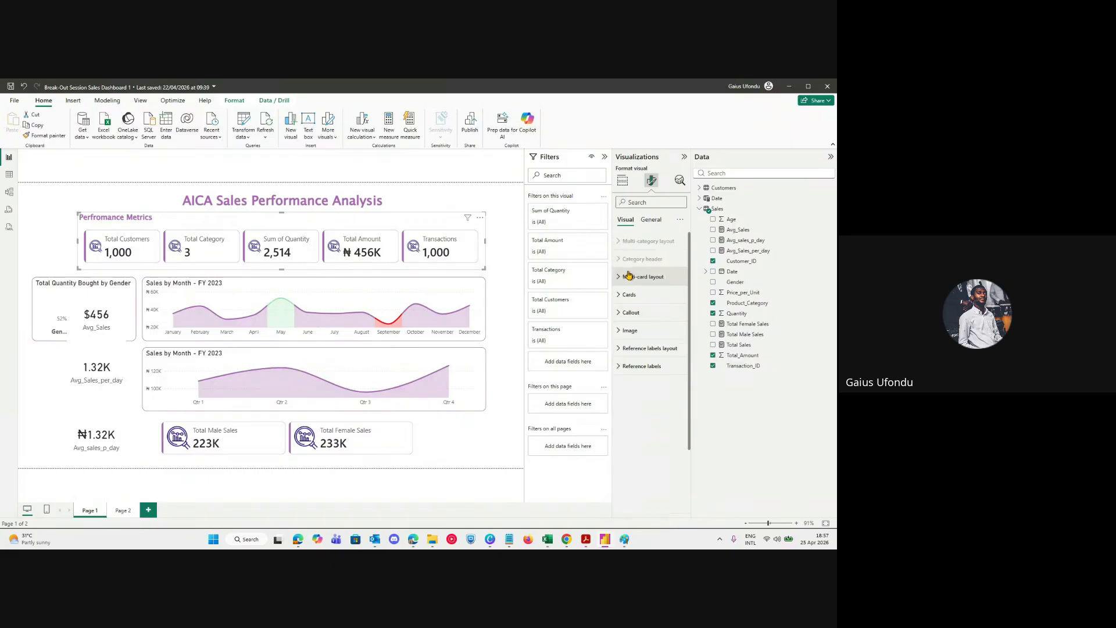
# Examine the accent bar's position, colour, transparency and width settings for the Perfromance Metrics cards.
pyautogui.click(631, 296)
pyautogui.scroll(-3, 639, 378)
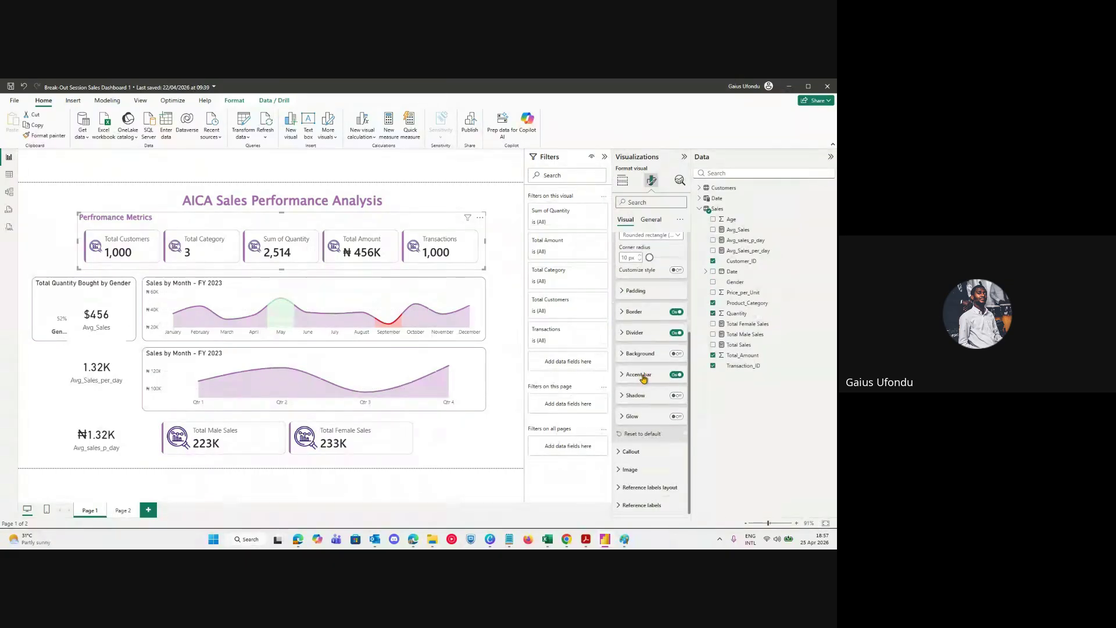
pyautogui.click(631, 375)
pyautogui.scroll(-1, 627, 349)
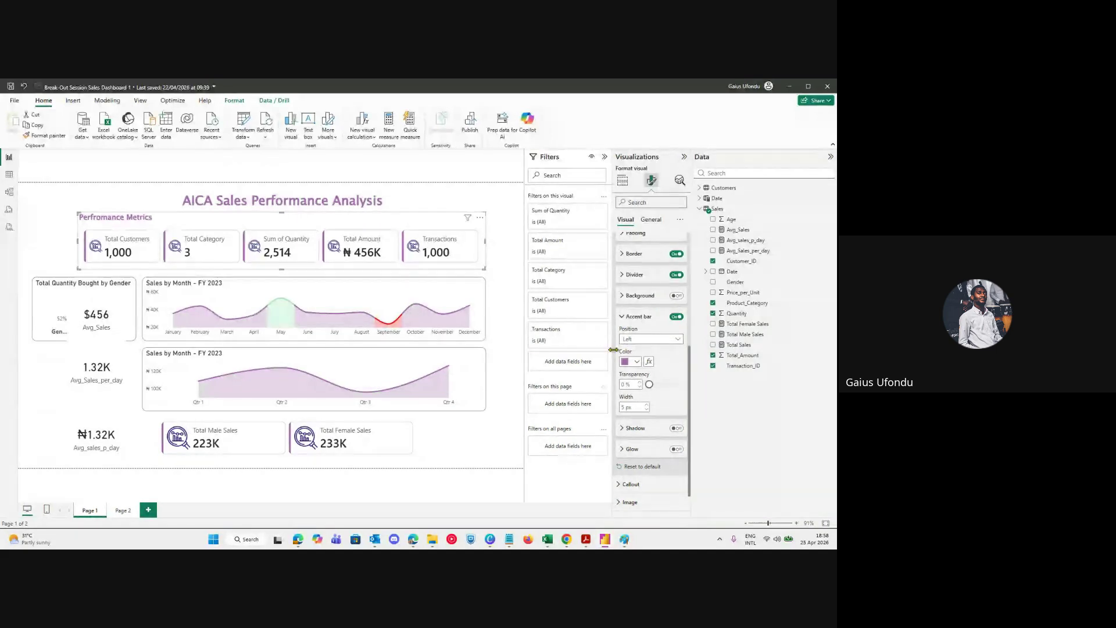
pyautogui.scroll(3, 639, 345)
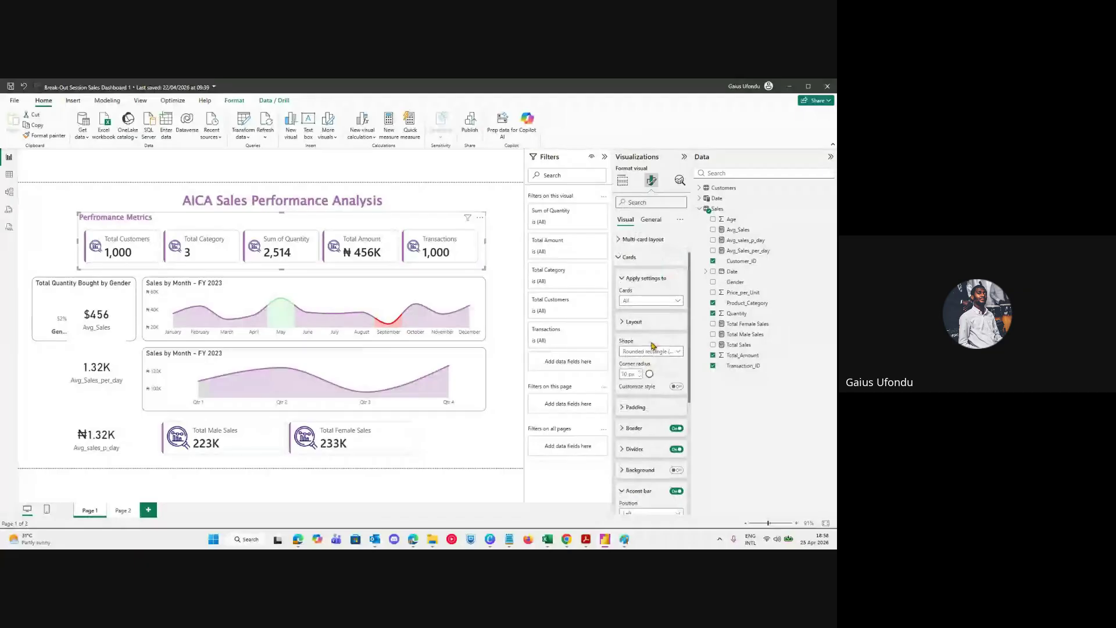
pyautogui.scroll(1, 652, 346)
pyautogui.click(634, 296)
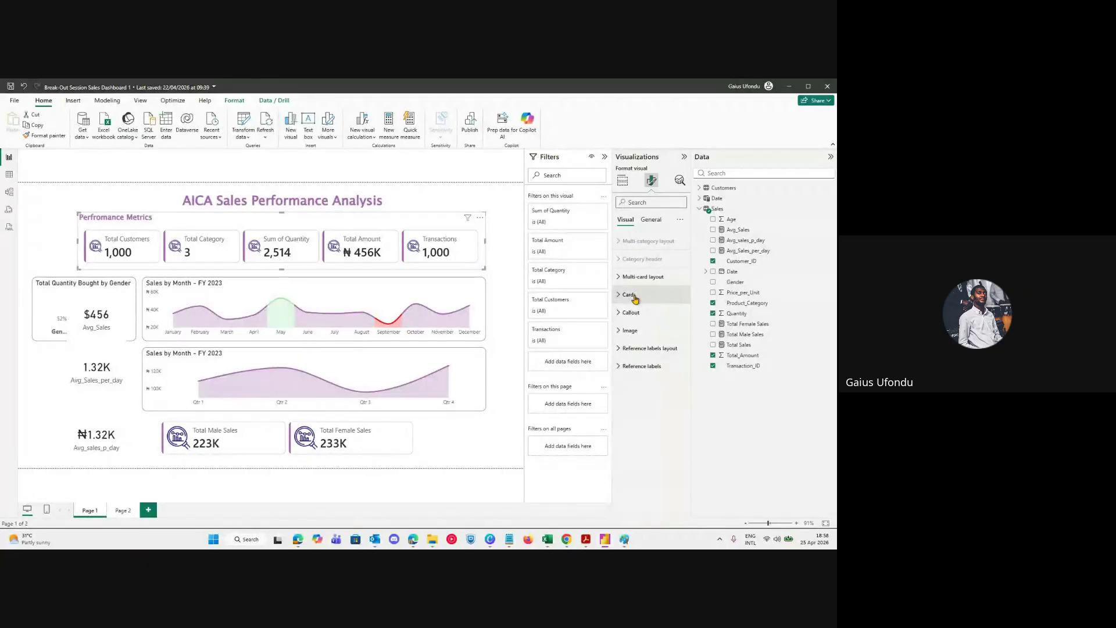
# Try the Right position for the accent bar on all metric cards, and return it to Left.
pyautogui.click(633, 296)
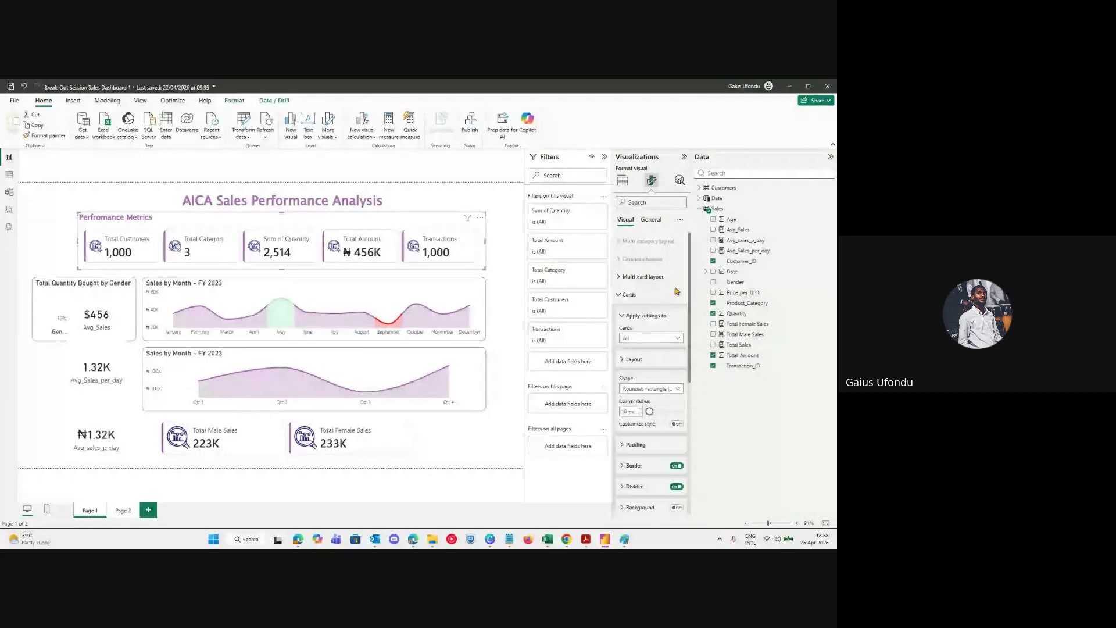
pyautogui.scroll(-3, 674, 294)
pyautogui.click(639, 354)
pyautogui.scroll(1, 647, 360)
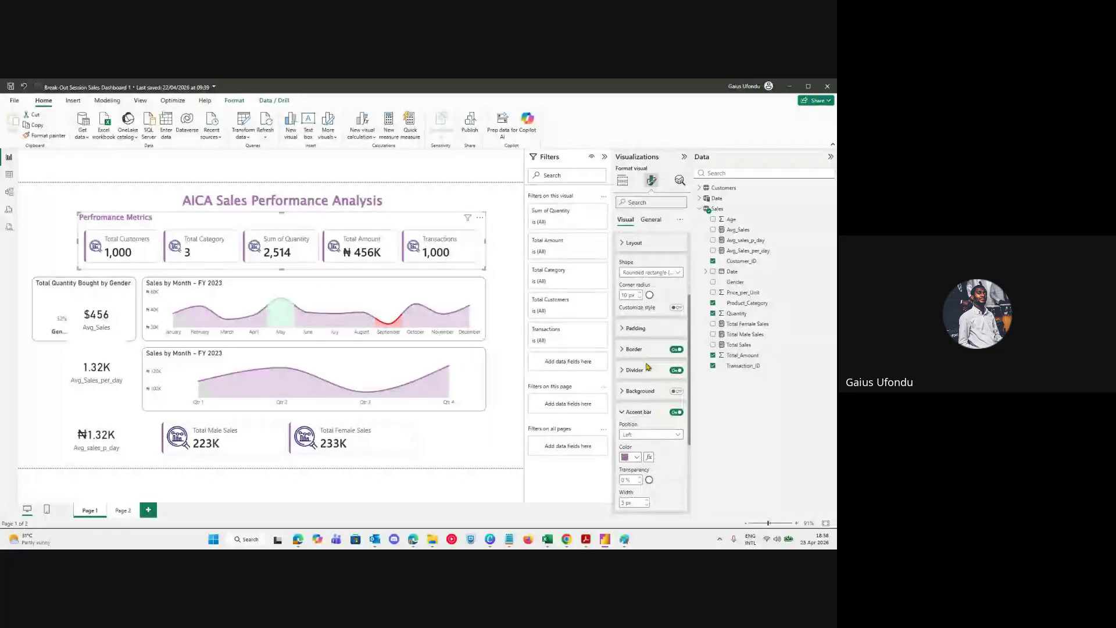
pyautogui.scroll(-1, 647, 365)
pyautogui.click(656, 376)
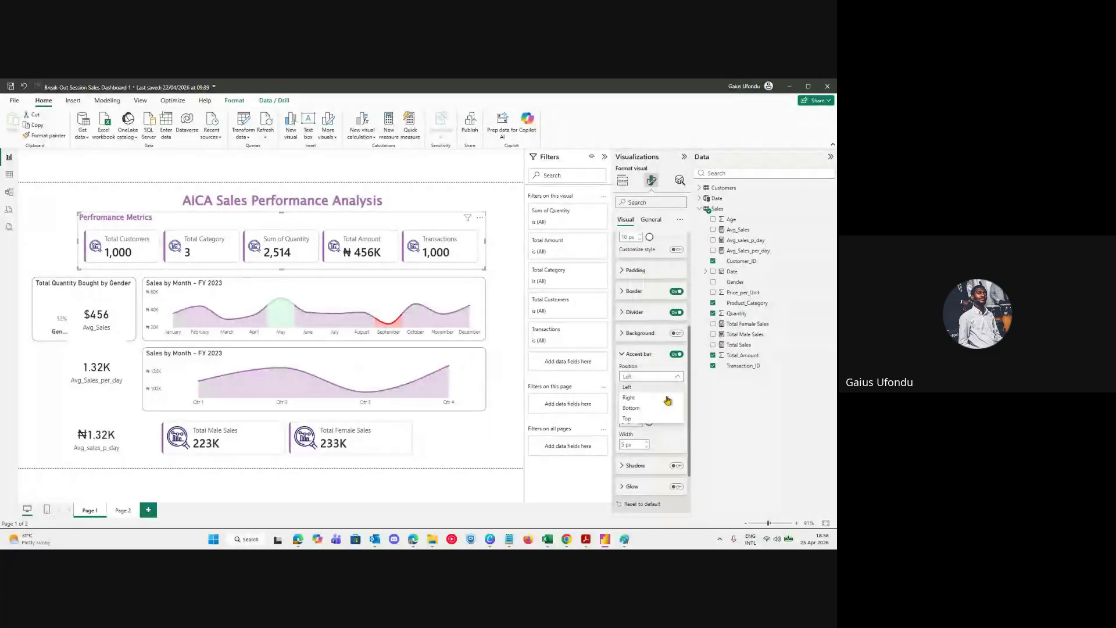
pyautogui.click(657, 386)
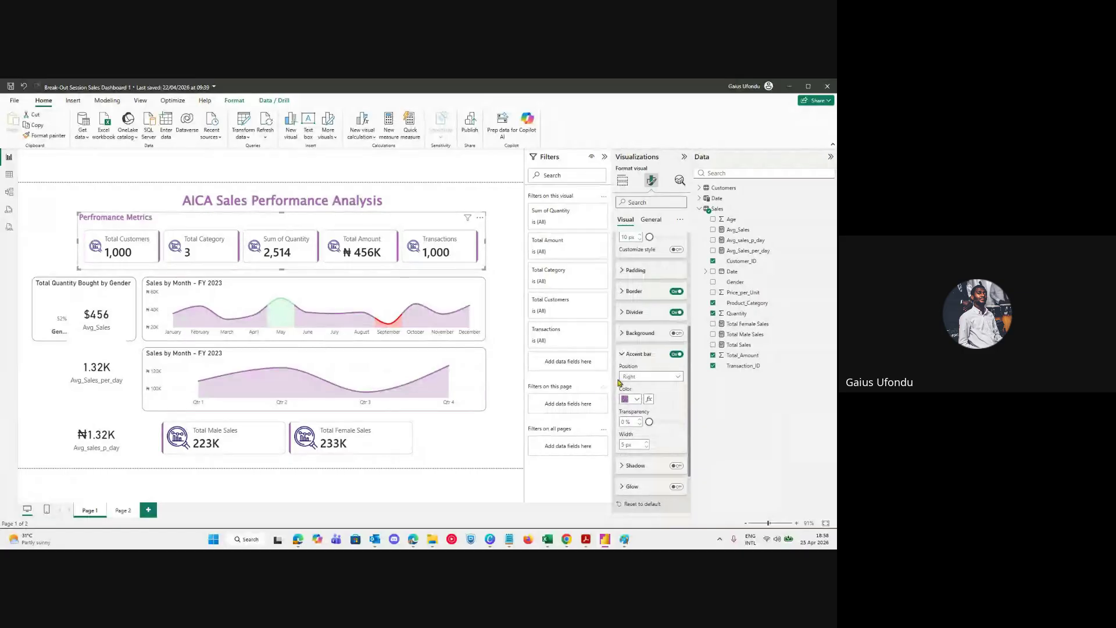
pyautogui.click(637, 377)
pyautogui.click(633, 398)
pyautogui.click(627, 387)
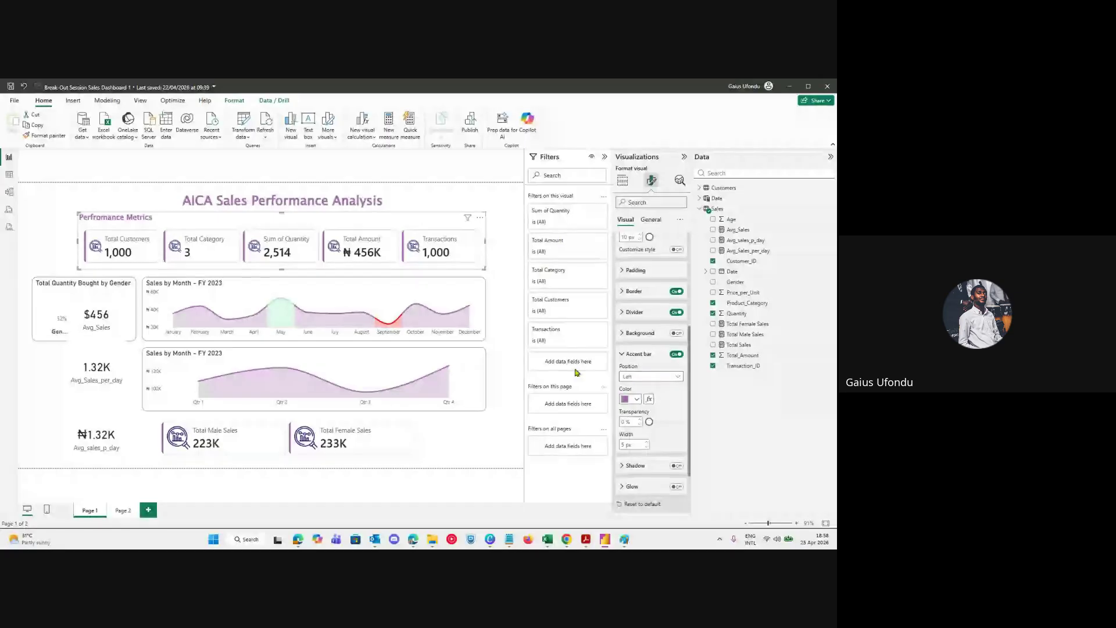
# Try a thicker accent bar on the metric cards, and return its width to 5 px.
pyautogui.scroll(-2, 637, 434)
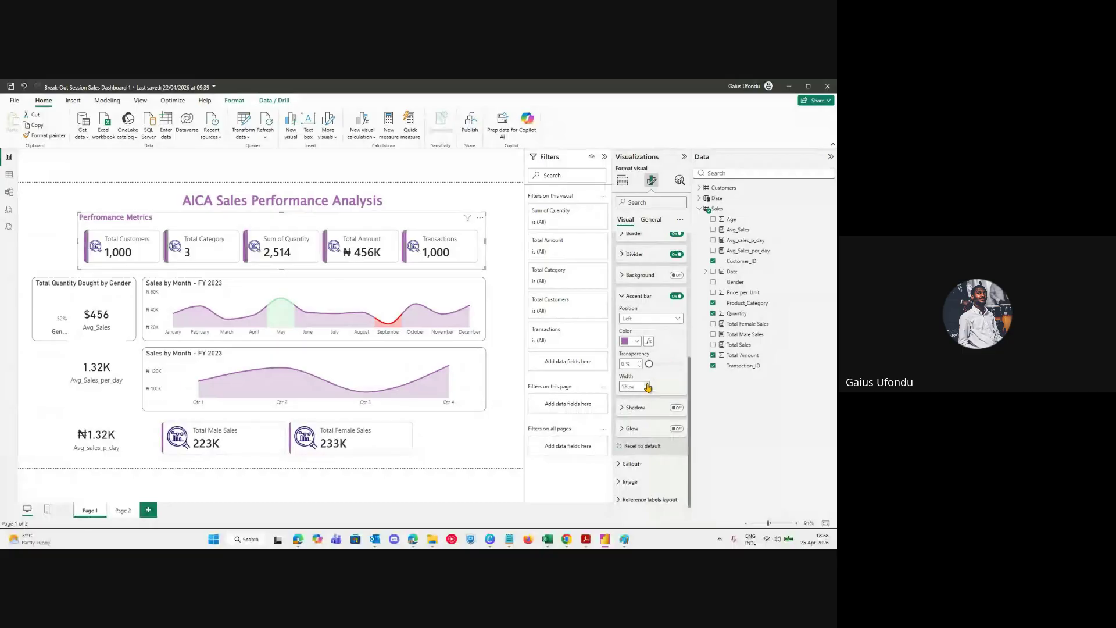
pyautogui.click(647, 389)
pyautogui.click(647, 389)
pyautogui.click(648, 388)
pyautogui.click(647, 389)
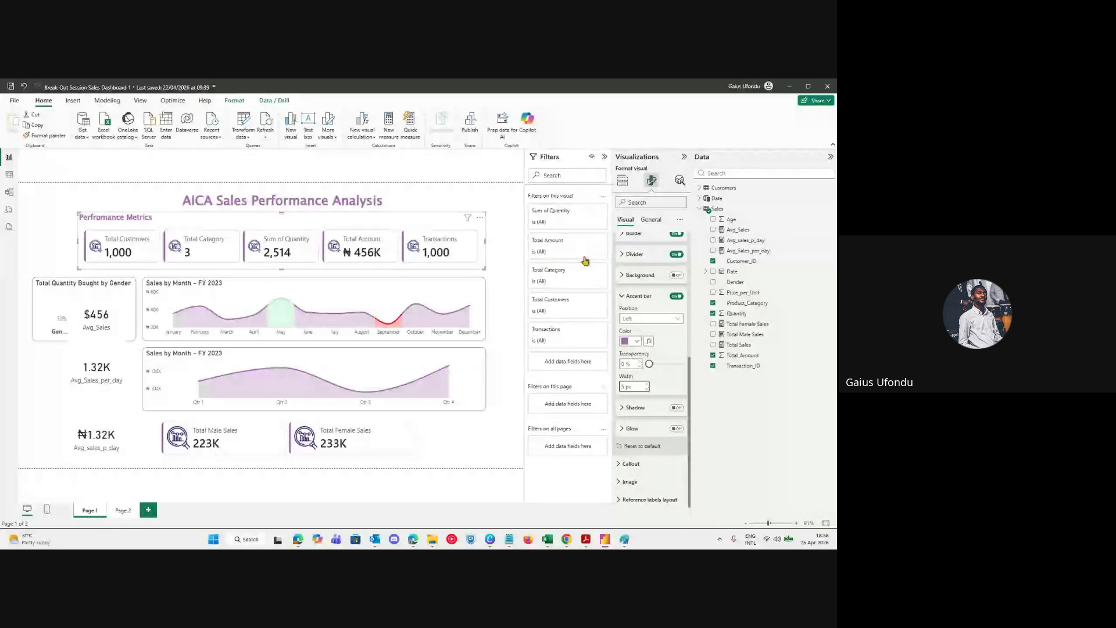
pyautogui.scroll(5, 651, 279)
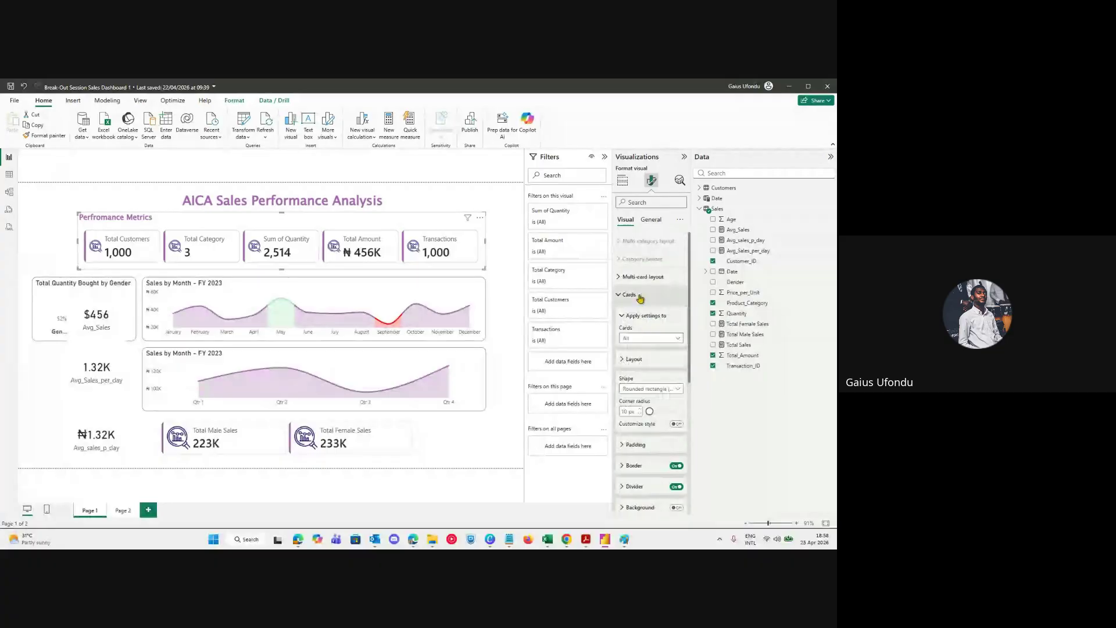
pyautogui.click(638, 294)
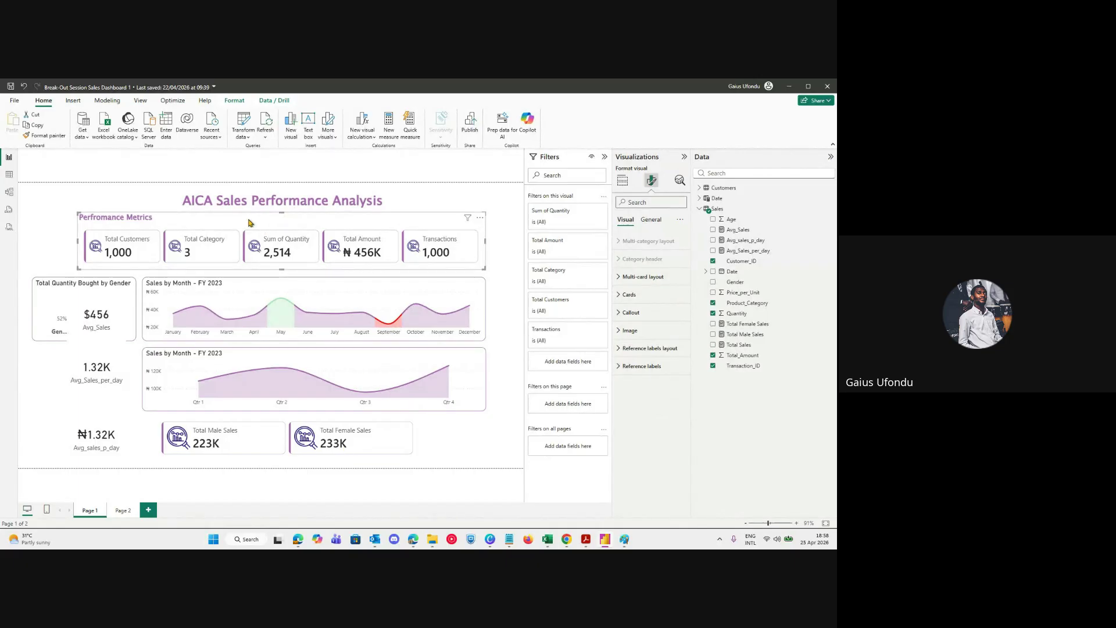
# Try to copy the Perfromance Metrics formatting onto the Avg_Sales card with Format painter.
pyautogui.click(51, 137)
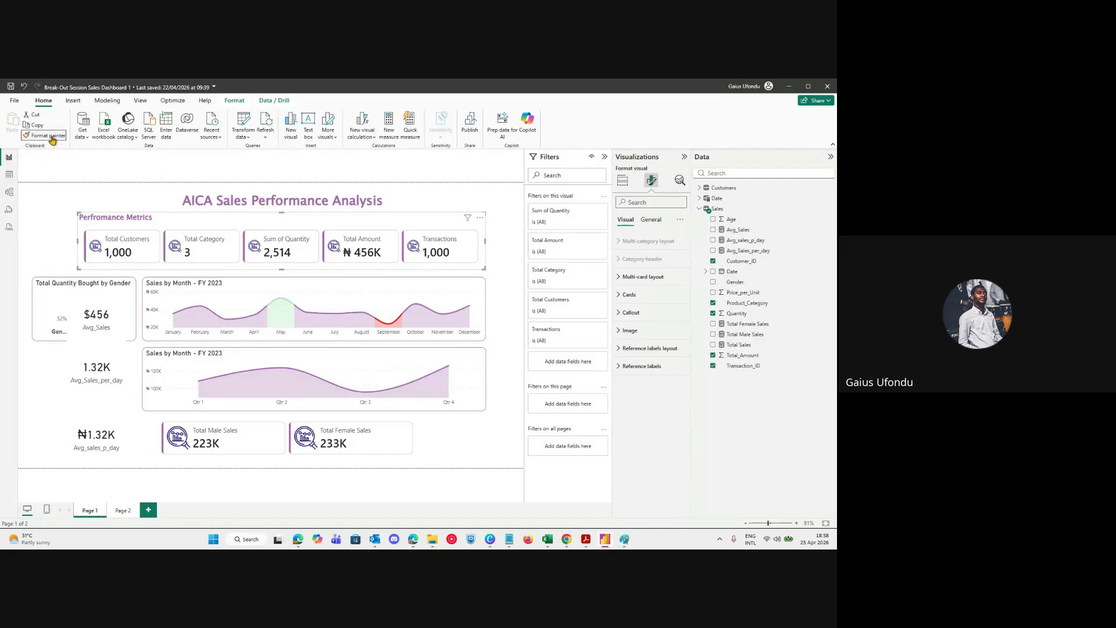
pyautogui.click(113, 317)
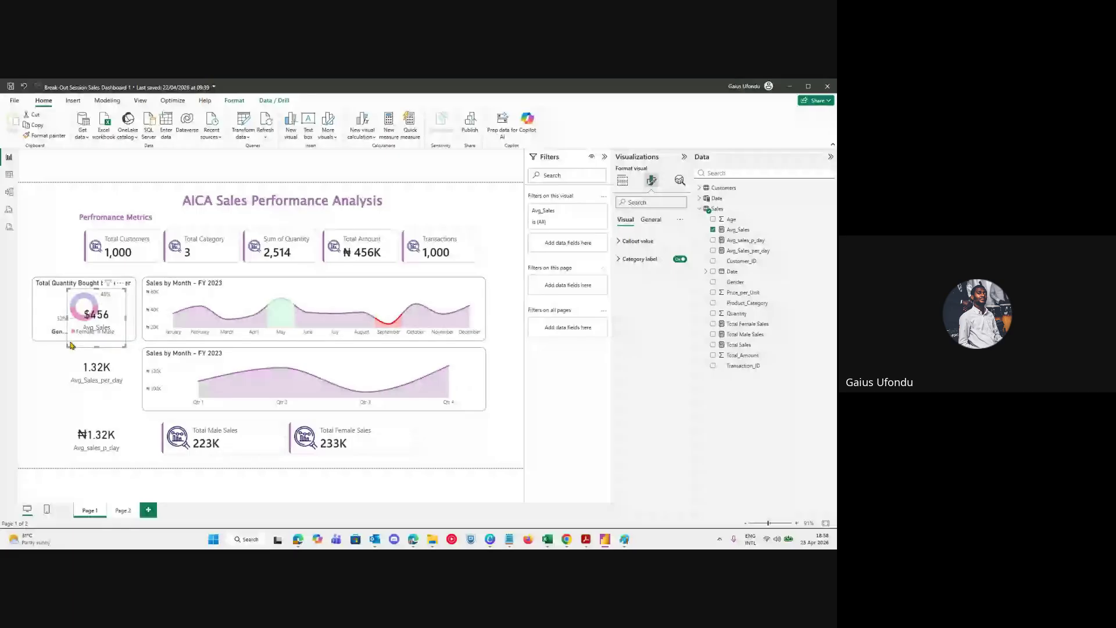
# Place the Avg_Sales and Avg_Sales_per_day cards side by side beneath the gender donut chart.
pyautogui.moveTo(71, 345); pyautogui.dragTo(28, 404)
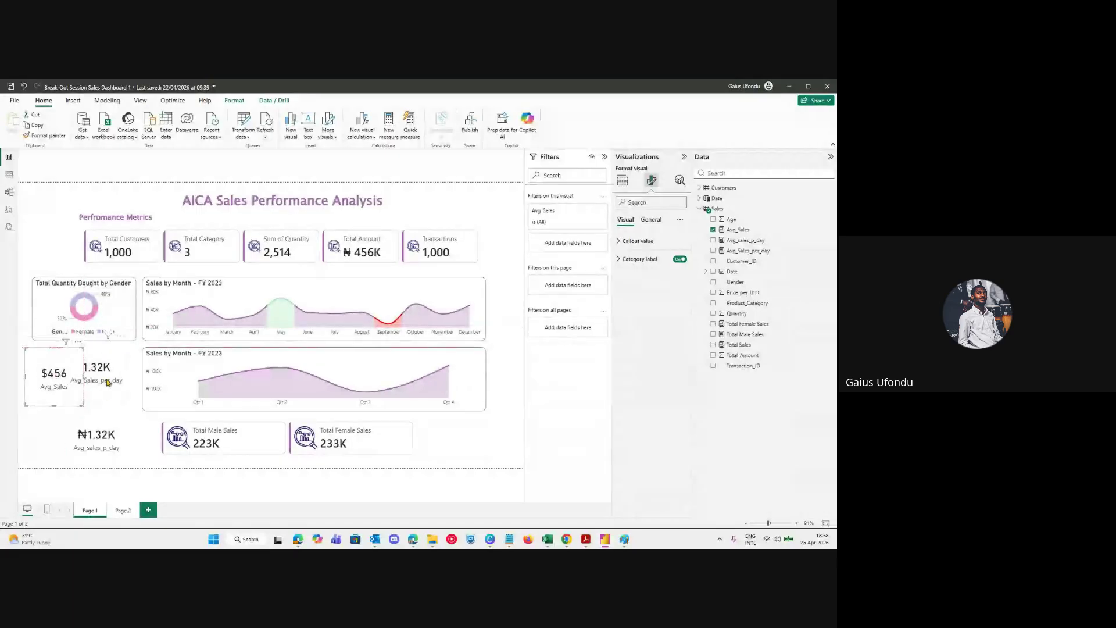
pyautogui.click(119, 384)
# Try Format painter again from the Perfromance Metrics visual onto the moved Avg_Sales card.
pyautogui.click(45, 135)
pyautogui.click(120, 244)
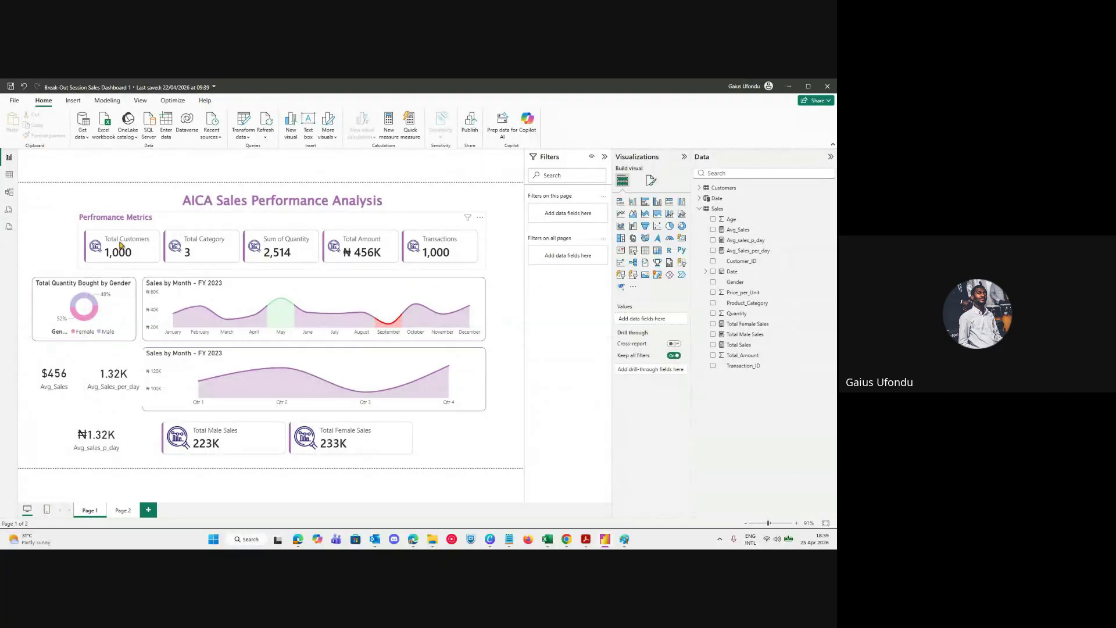
pyautogui.click(156, 267)
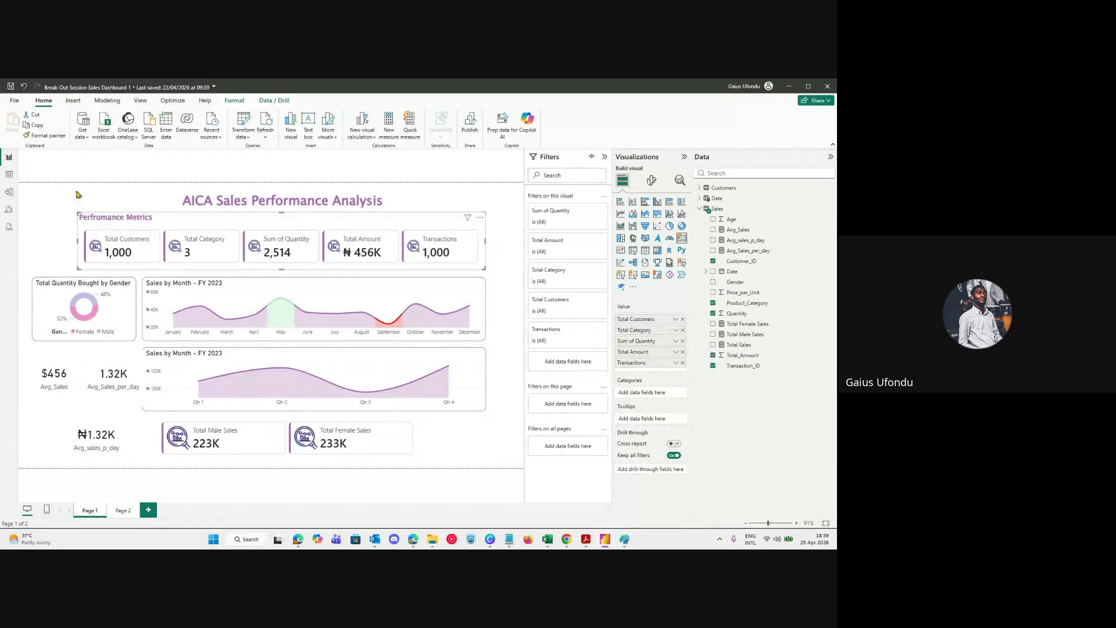
pyautogui.click(47, 138)
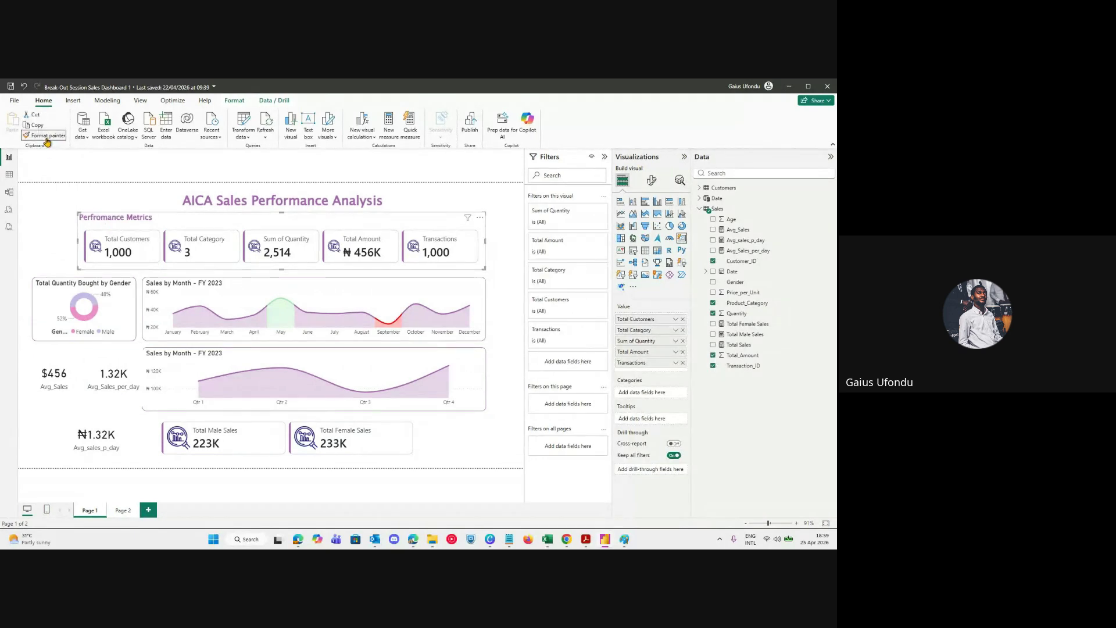
pyautogui.click(53, 375)
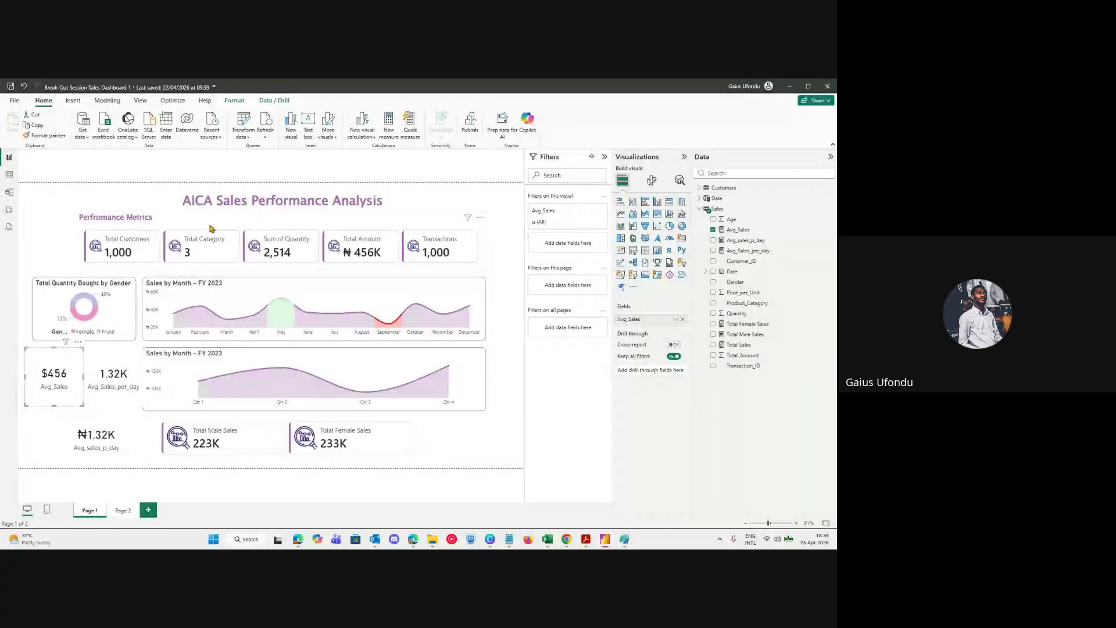
# Convert the Avg_Sales, Avg_Sales_per_day and Avg_sales_p_day visuals to the same card type as Perfromance Metrics.
pyautogui.click(179, 225)
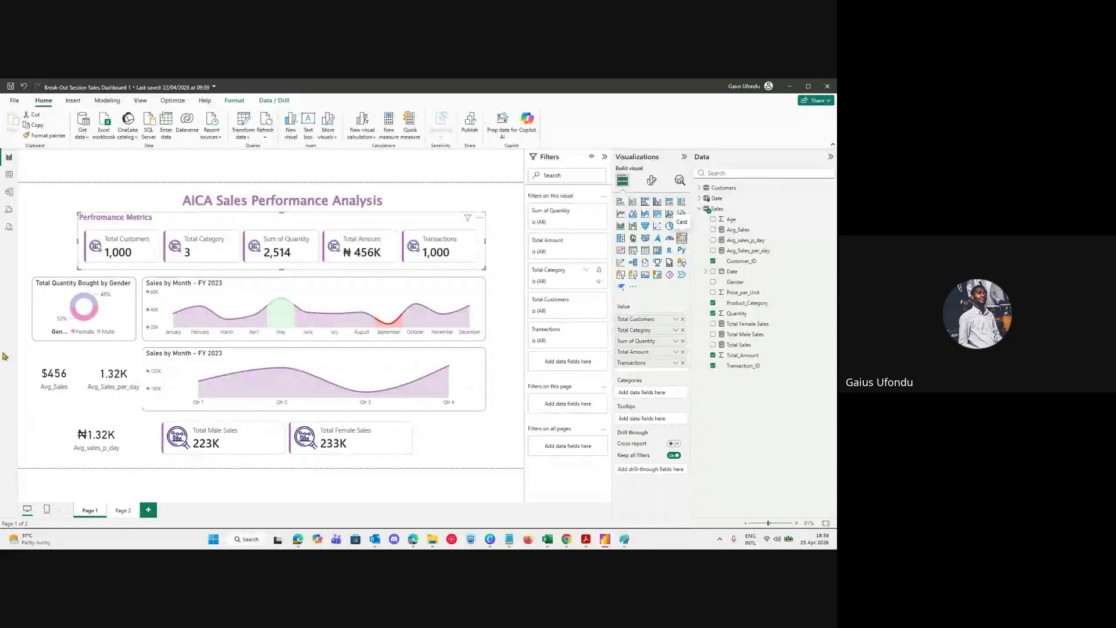
pyautogui.click(67, 367)
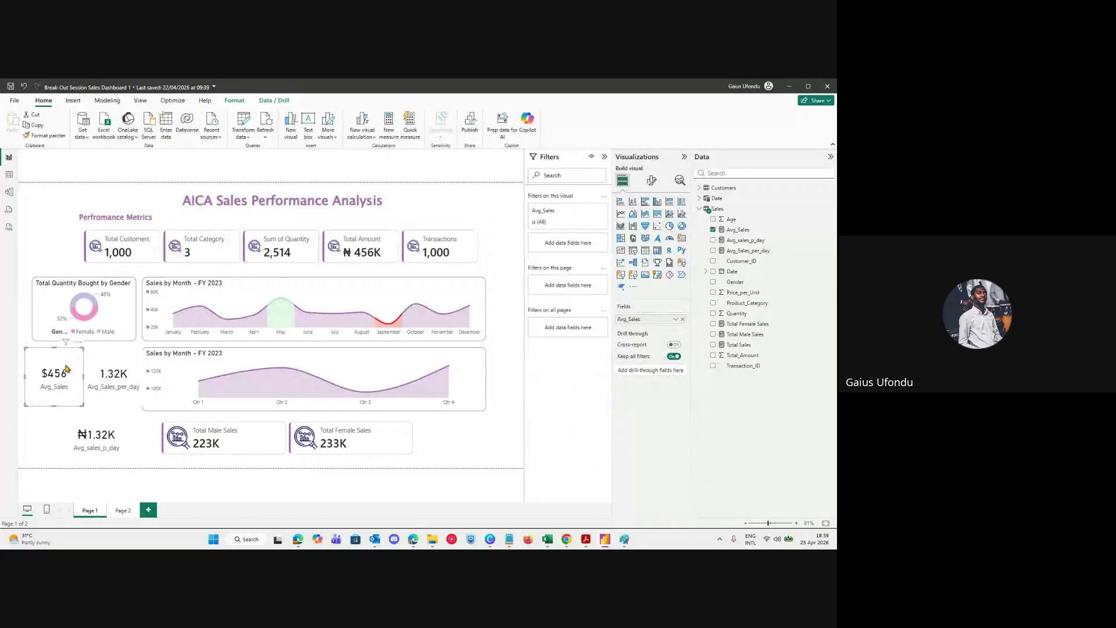
pyautogui.click(681, 237)
pyautogui.click(111, 378)
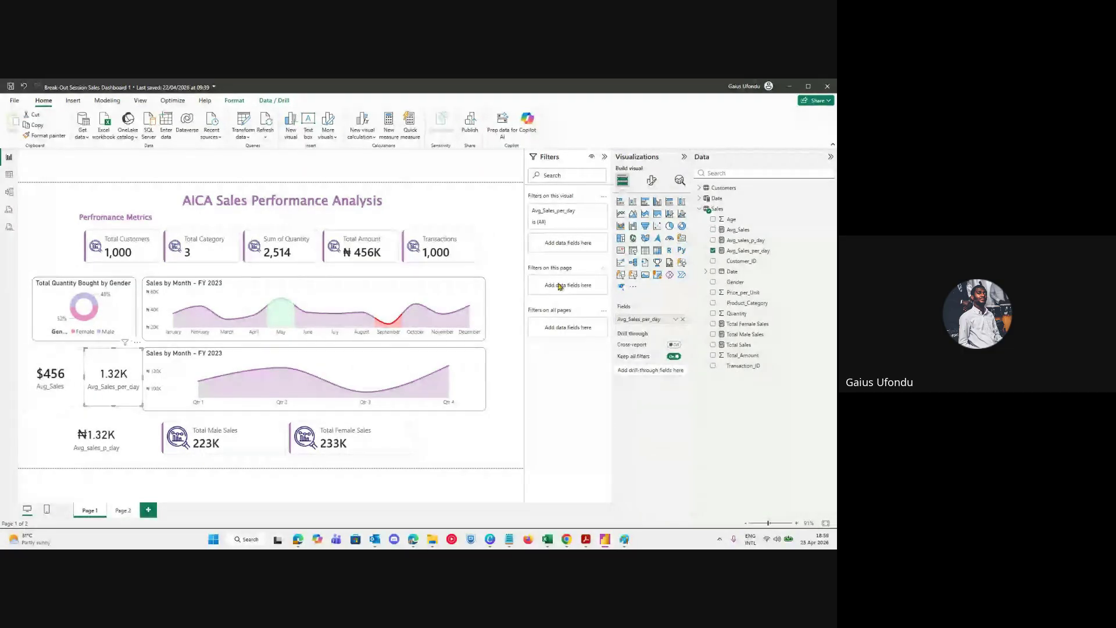
pyautogui.click(681, 238)
pyautogui.click(96, 436)
pyautogui.click(682, 243)
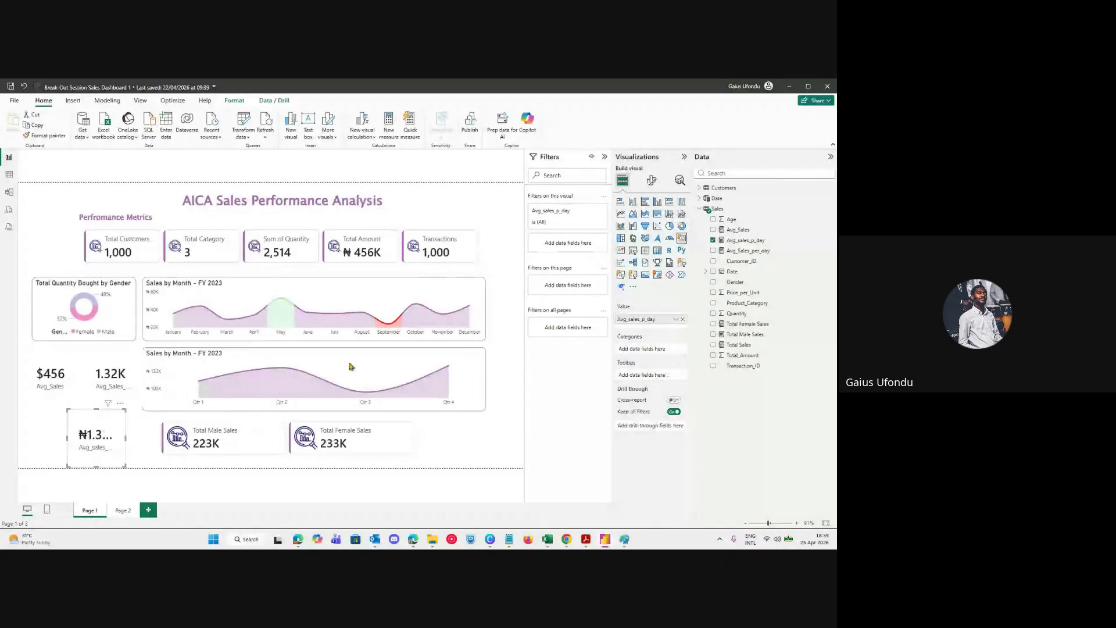
# Copy the Perfromance Metrics formatting onto the Avg_Sales card and move the card beside Total Customers.
pyautogui.click(168, 224)
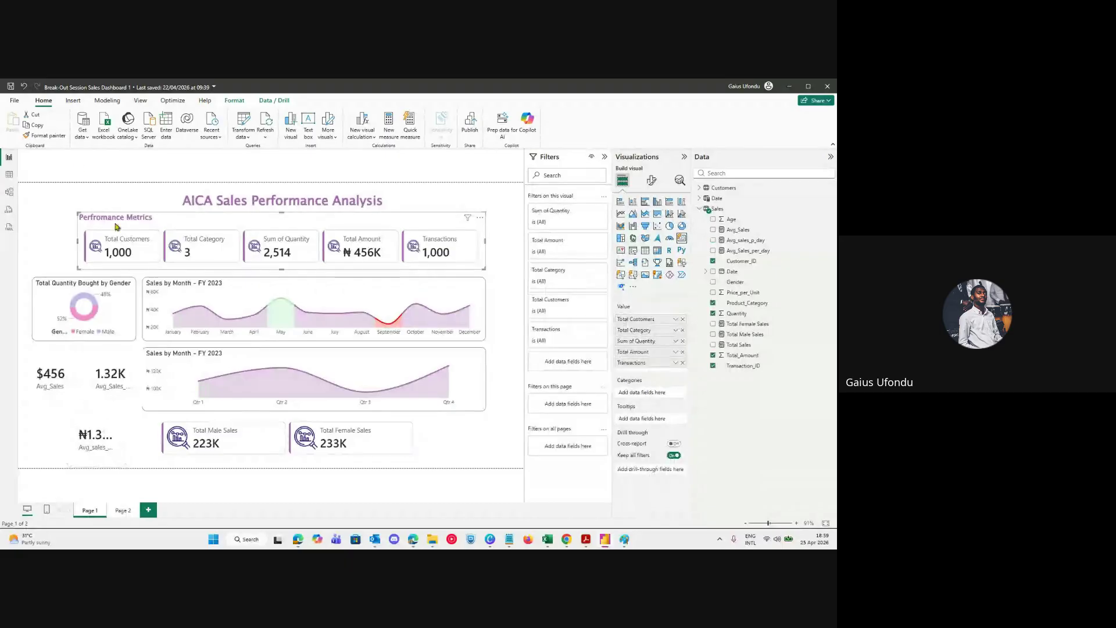
pyautogui.click(44, 135)
pyautogui.click(58, 373)
pyautogui.moveTo(58, 373)
pyautogui.mouseDown()
pyautogui.moveTo(73, 226)
pyautogui.moveTo(70, 256)
pyautogui.mouseUp()
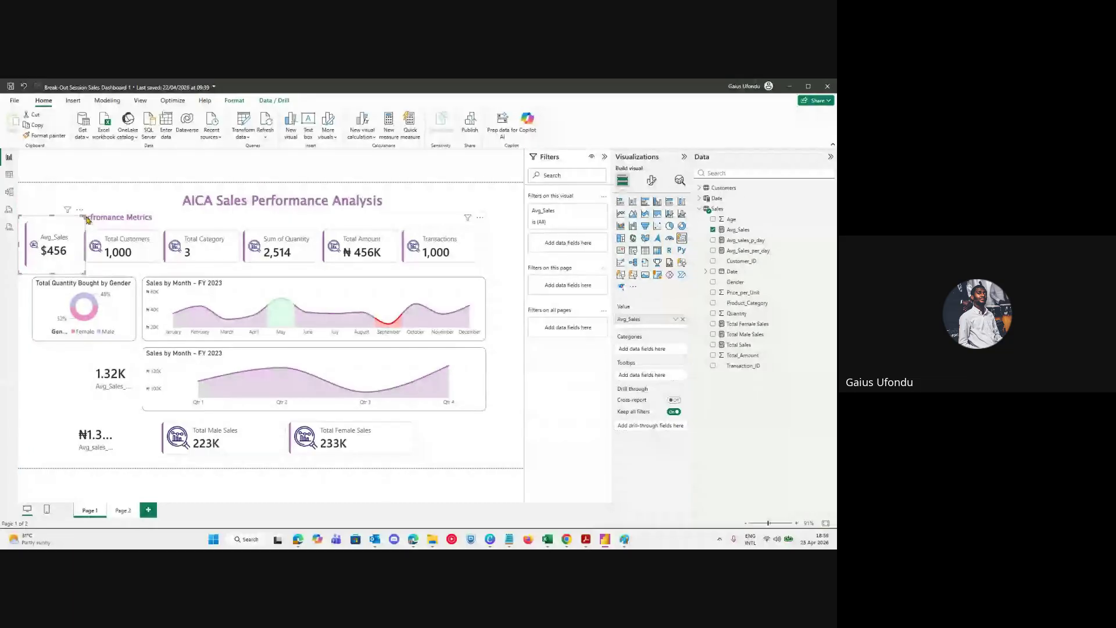
# Undo the Avg_Sales card's resizing, its move beside Total Customers and its copied Perfromance Metrics formatting.
pyautogui.moveTo(85, 216); pyautogui.dragTo(74, 226)
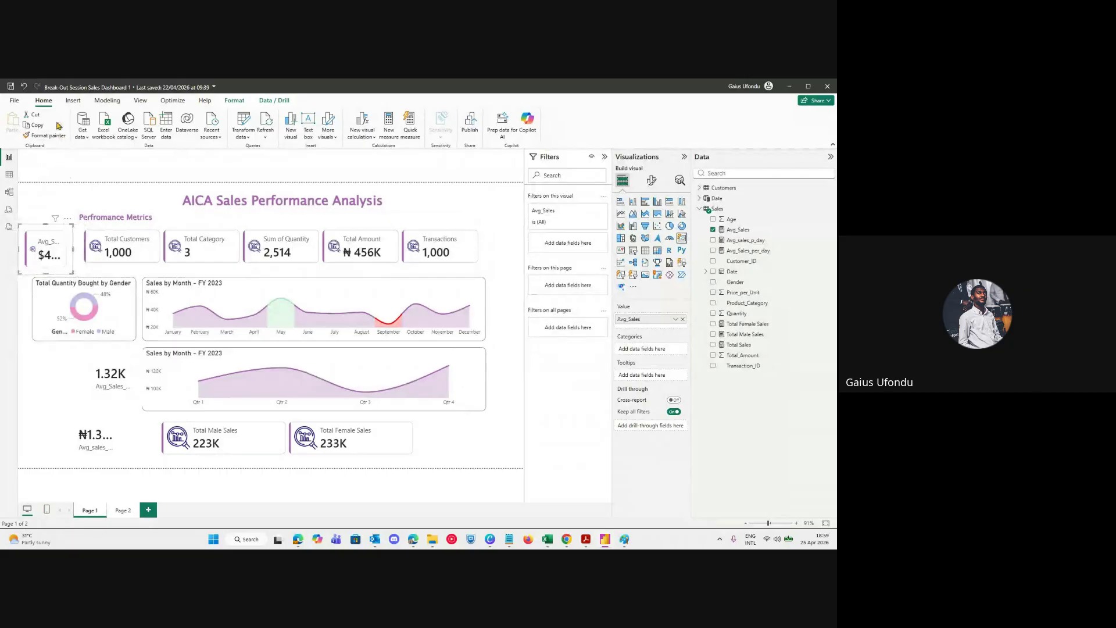
pyautogui.click(25, 88)
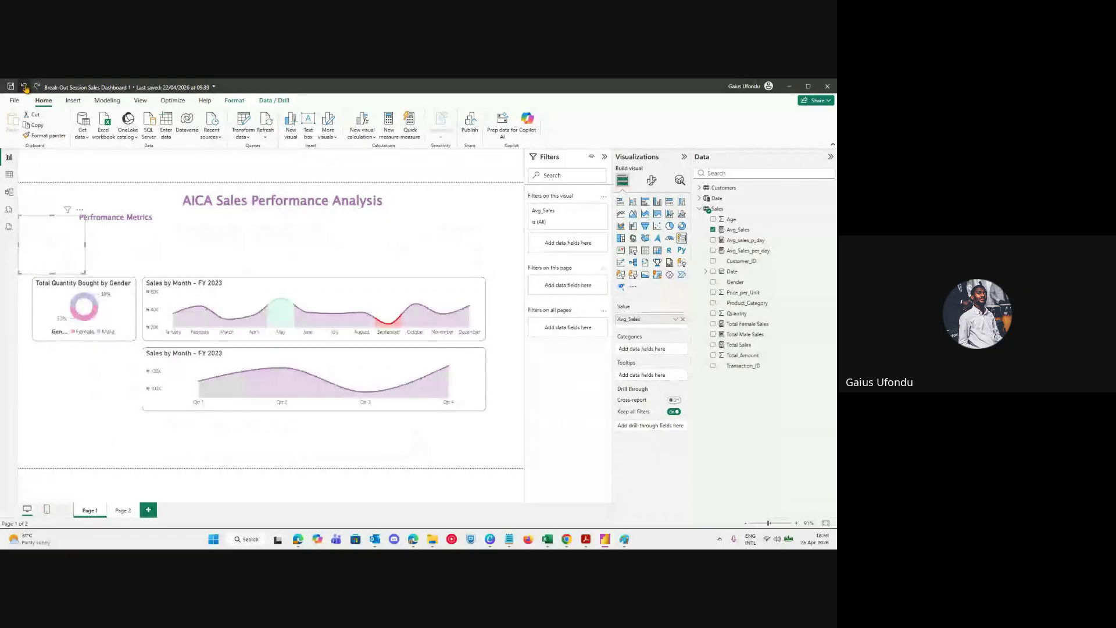
pyautogui.click(25, 87)
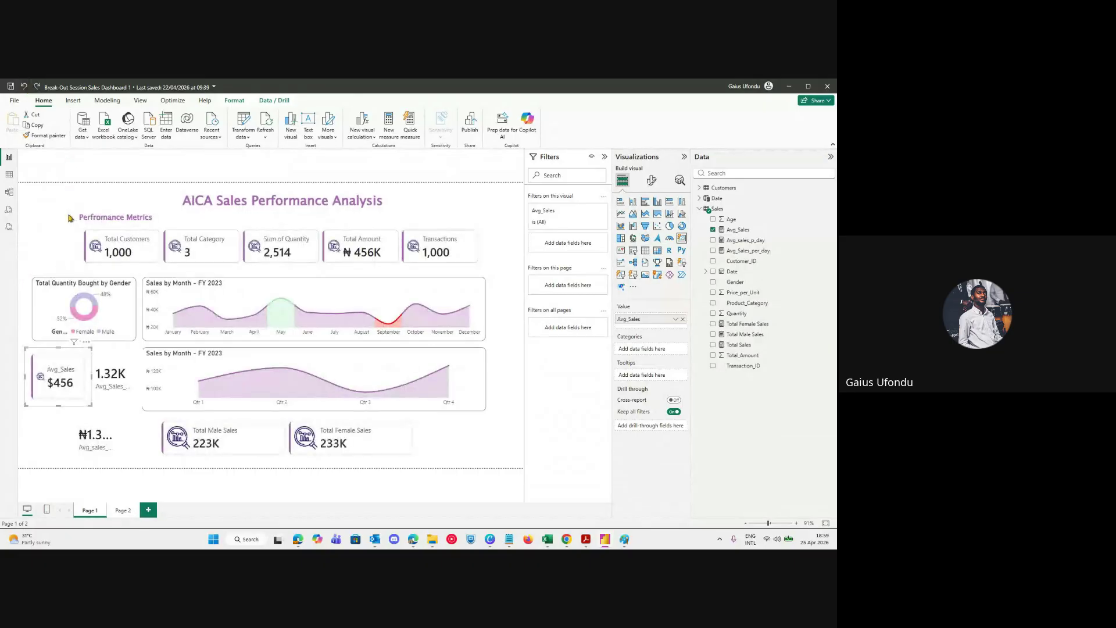
pyautogui.click(24, 88)
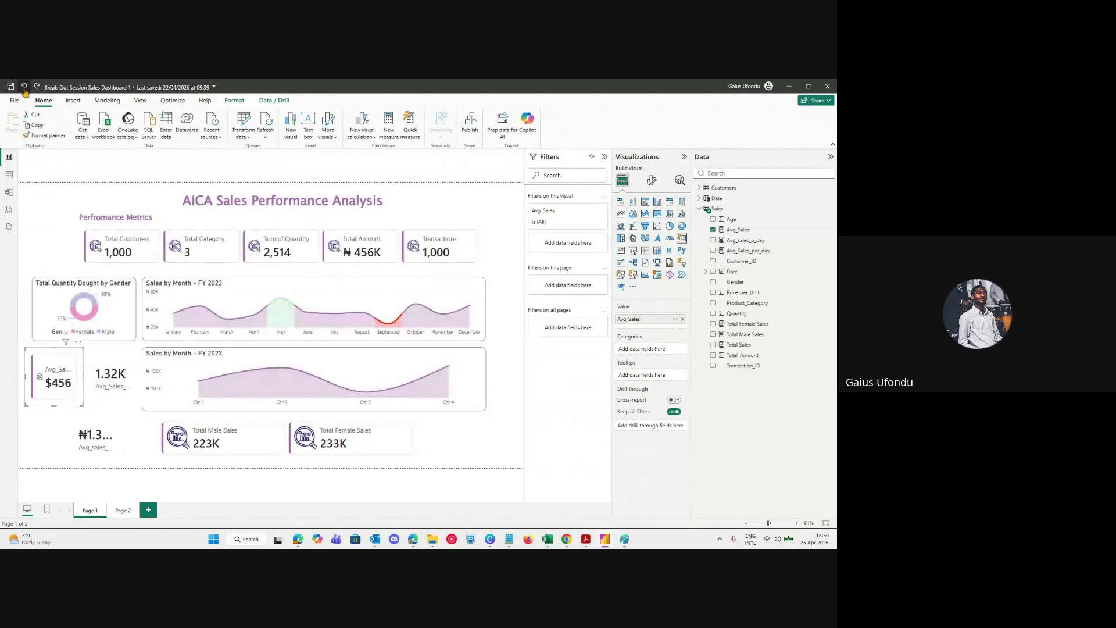
pyautogui.click(24, 87)
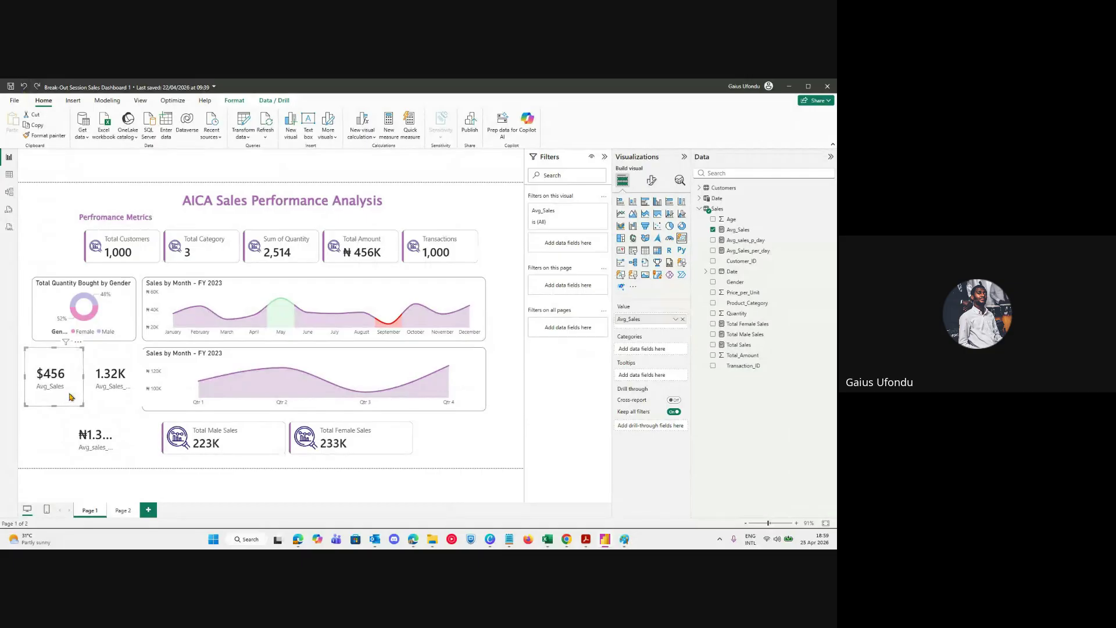
# Copy the Perfromance Metrics formatting onto the Avg_Sales card beneath the gender donut chart with Format painter.
pyautogui.click(97, 440)
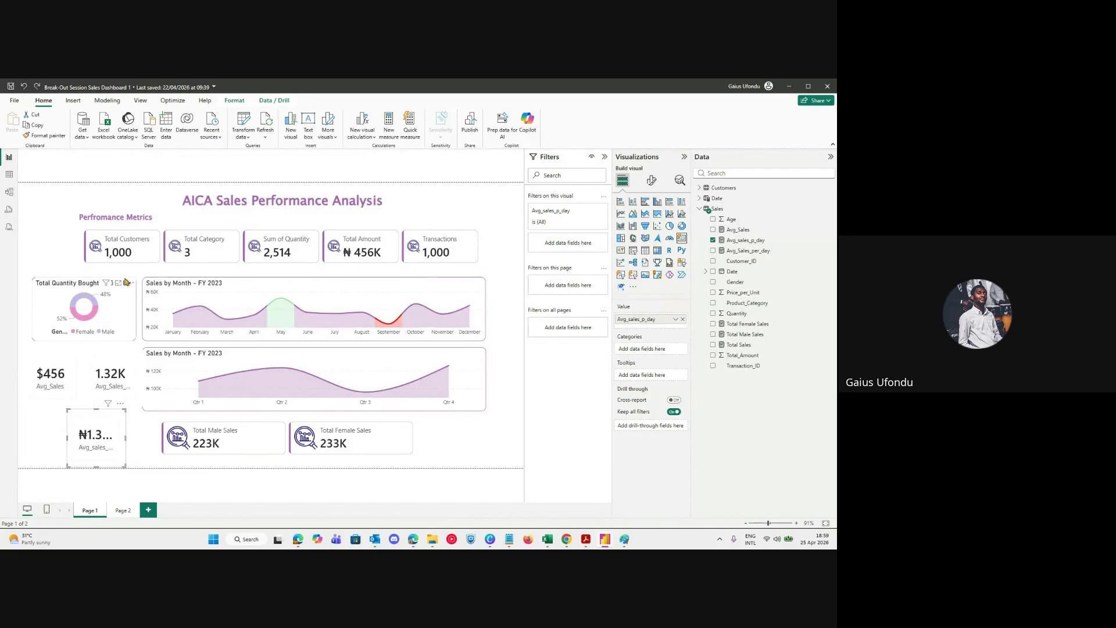
pyautogui.click(151, 229)
pyautogui.click(46, 135)
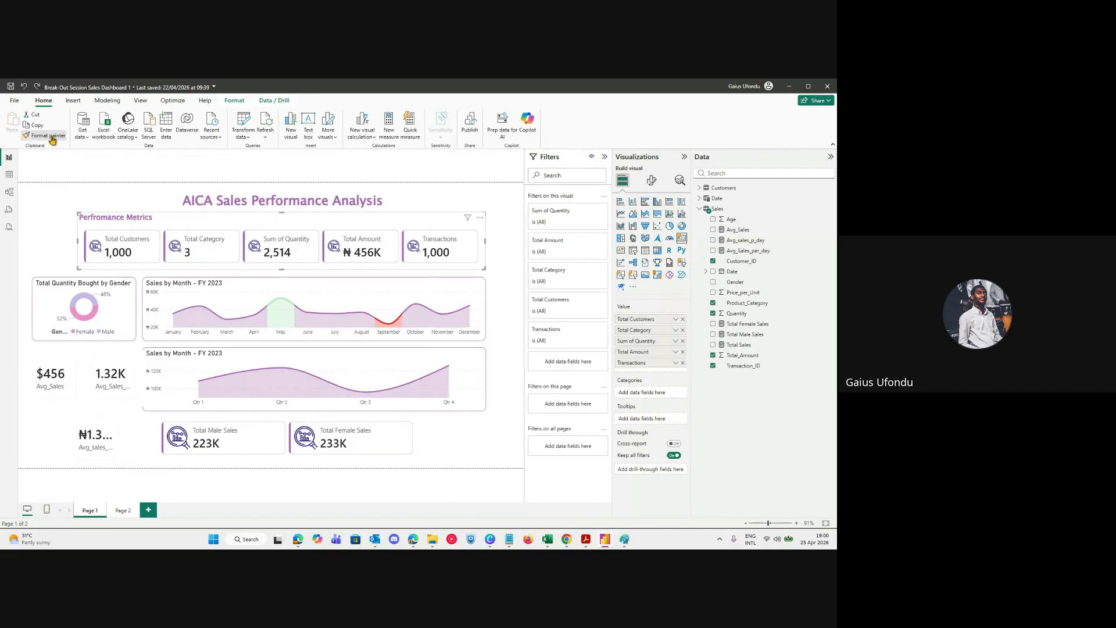
pyautogui.click(49, 401)
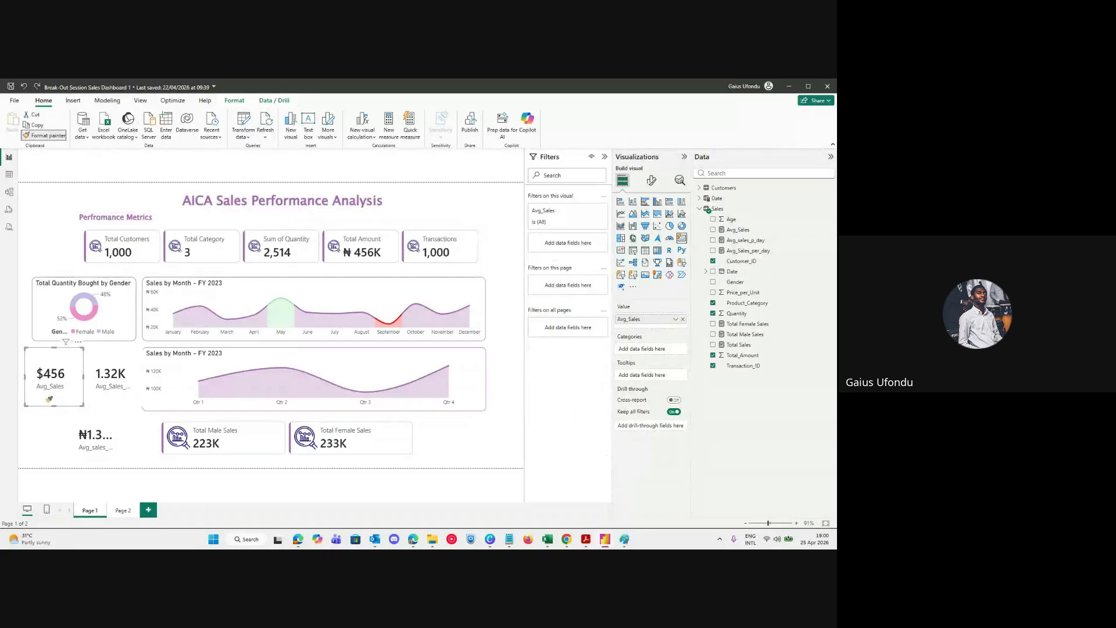
# Try to copy the Avg_Sales card's formatting onto the Avg_Sales_per_day and Avg_sales_p_day cards with Format painter.
pyautogui.click(115, 400)
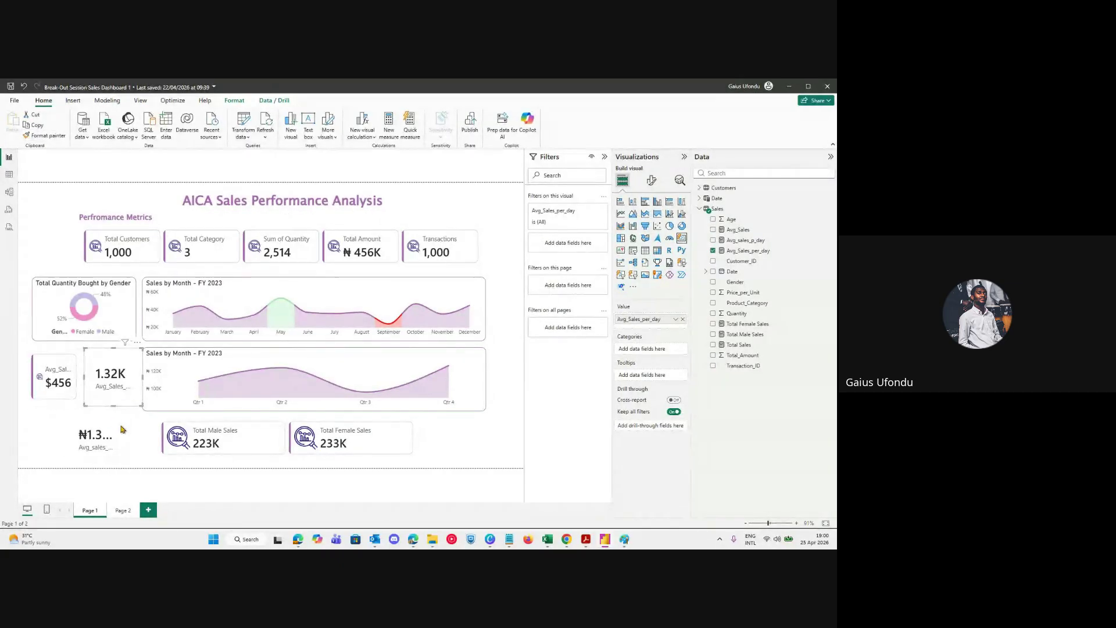
pyautogui.click(88, 428)
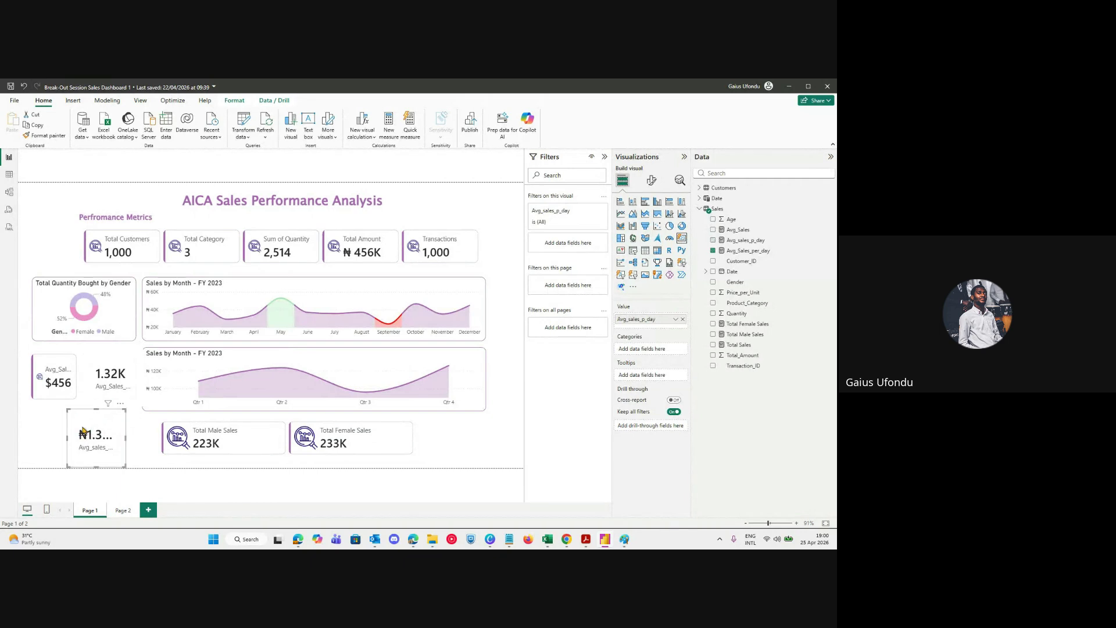
pyautogui.click(59, 405)
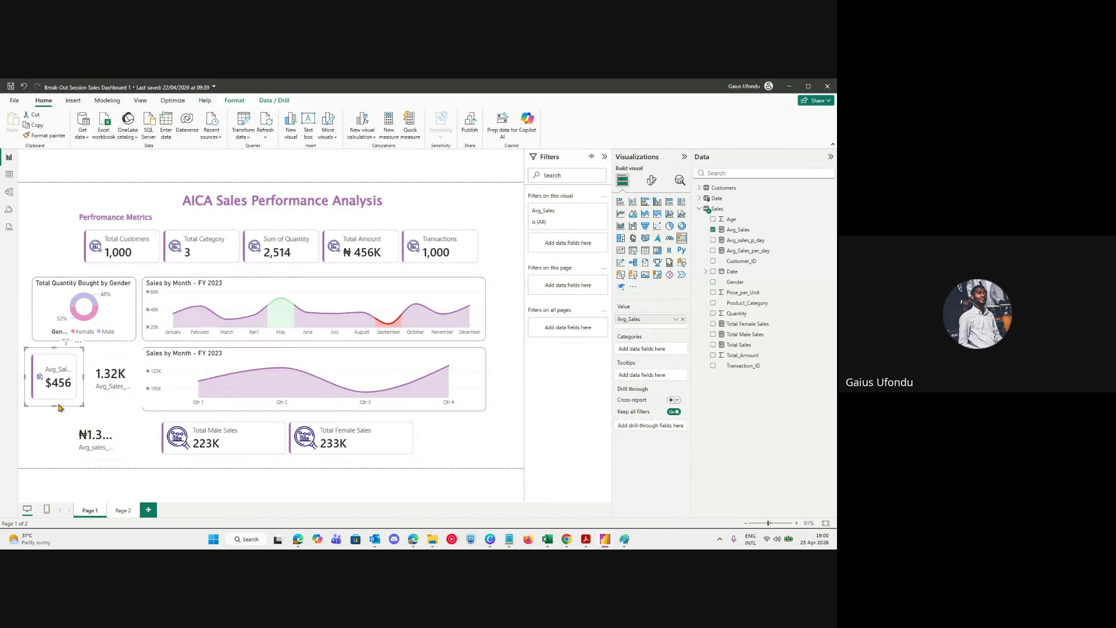
pyautogui.click(45, 137)
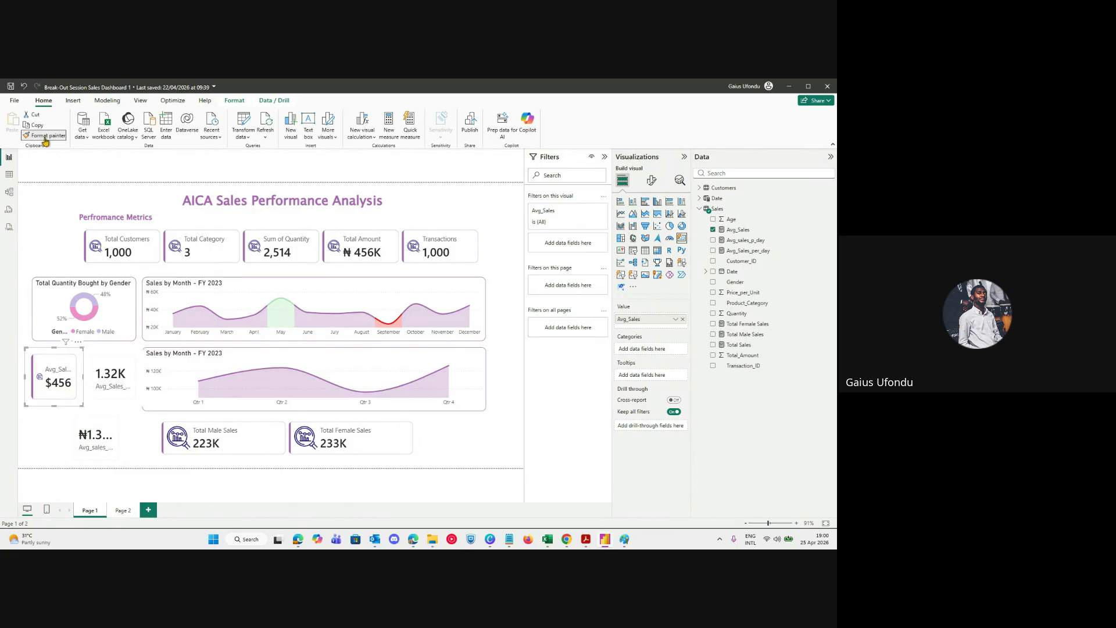
pyautogui.click(86, 388)
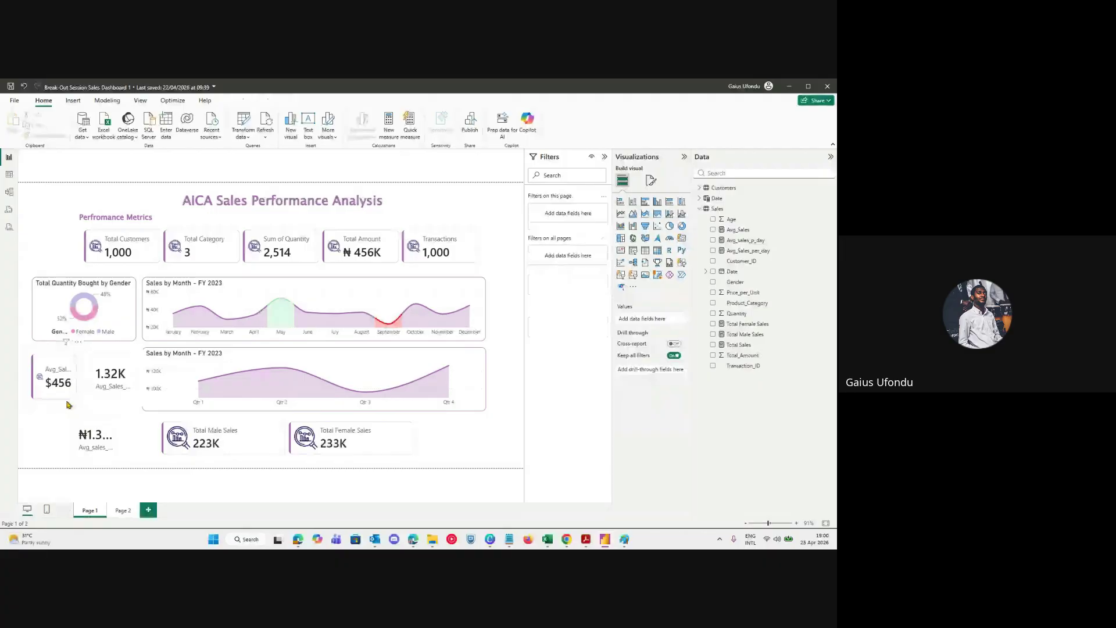
pyautogui.click(68, 404)
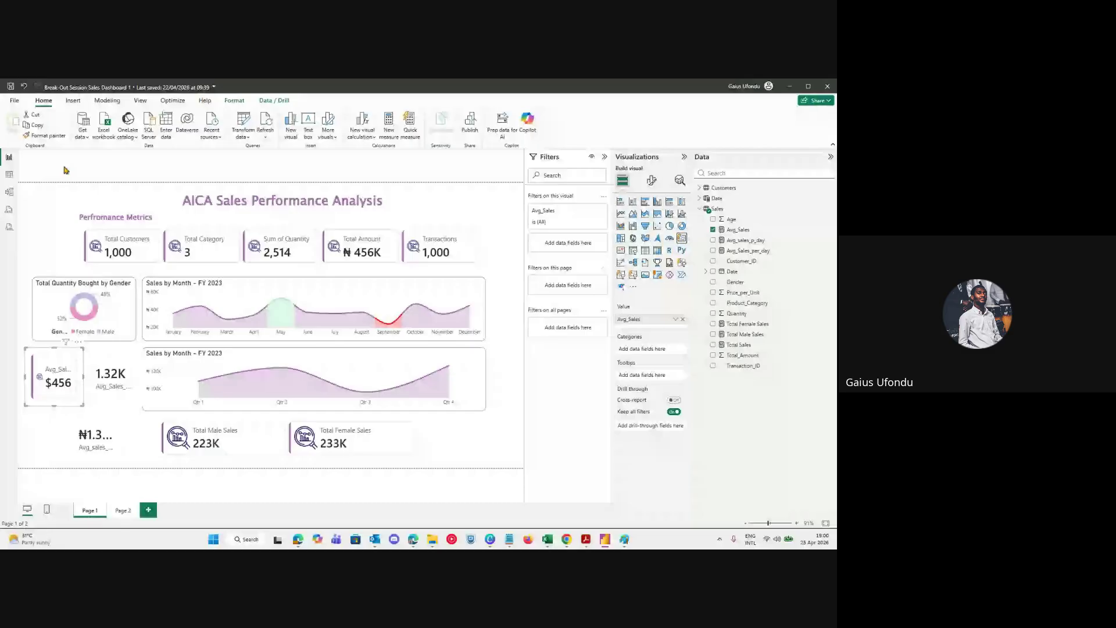
pyautogui.click(44, 135)
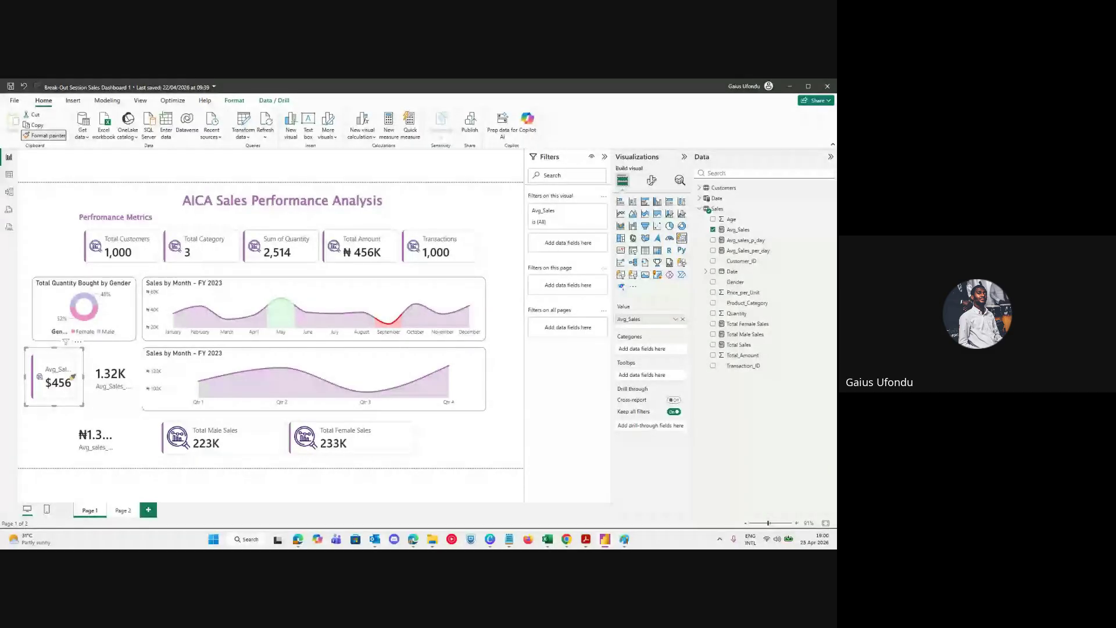
pyautogui.keyDown('ctrl'); pyautogui.click(97, 437); pyautogui.keyUp('ctrl')
pyautogui.keyDown('ctrl'); pyautogui.click(128, 372); pyautogui.keyUp('ctrl')
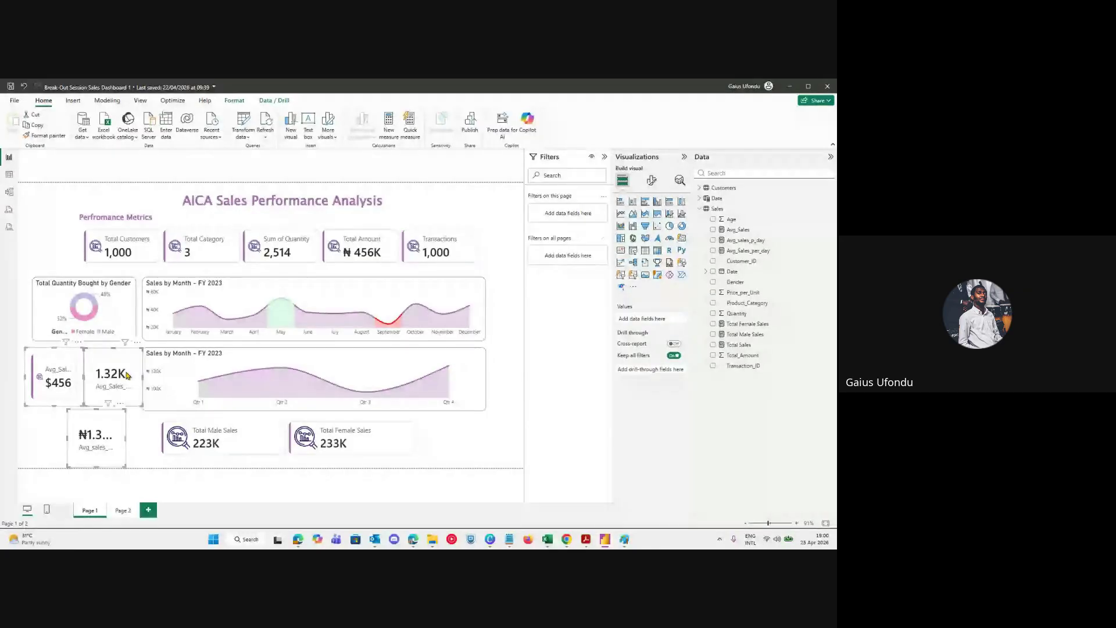
# Widen the Avg_sales_p_day card slightly and move the Avg_Sales card up beside the Perfromance Metrics heading.
pyautogui.click(111, 427)
pyautogui.moveTo(125, 438); pyautogui.dragTo(142, 437)
pyautogui.moveTo(47, 395); pyautogui.dragTo(51, 243)
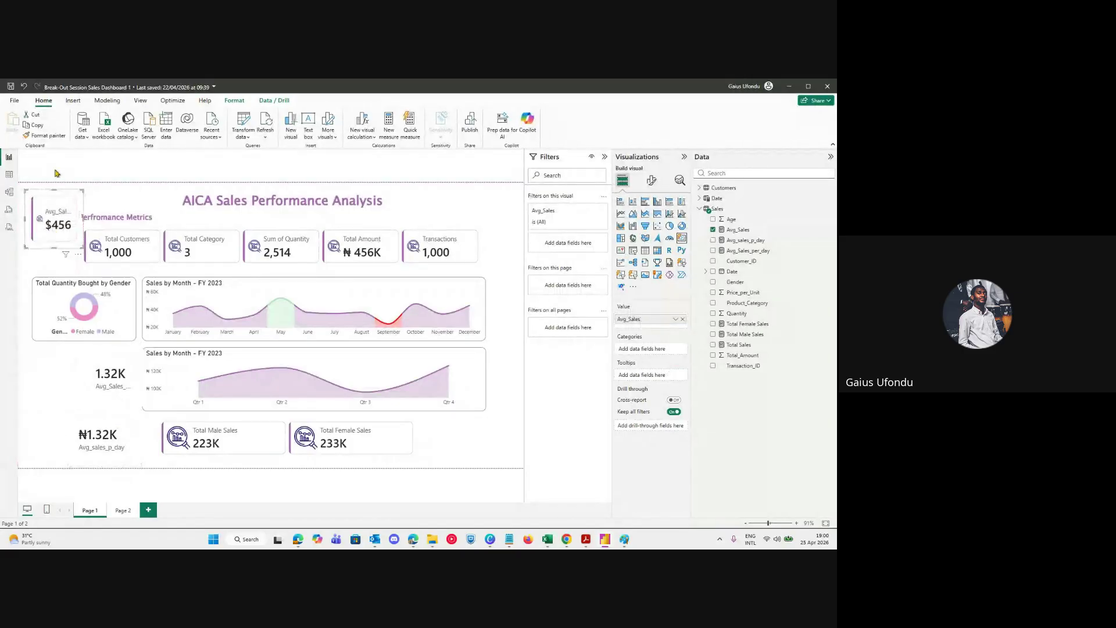
# Copy the Avg_Sales formatting onto the Avg_sales_p_day and Avg_Sales_per_day cards, and place Avg_Sales_per_day, widened, beneath the gender donut chart.
pyautogui.click(55, 136)
pyautogui.click(115, 451)
pyautogui.click(55, 136)
pyautogui.click(110, 380)
pyautogui.moveTo(106, 389); pyautogui.dragTo(71, 398)
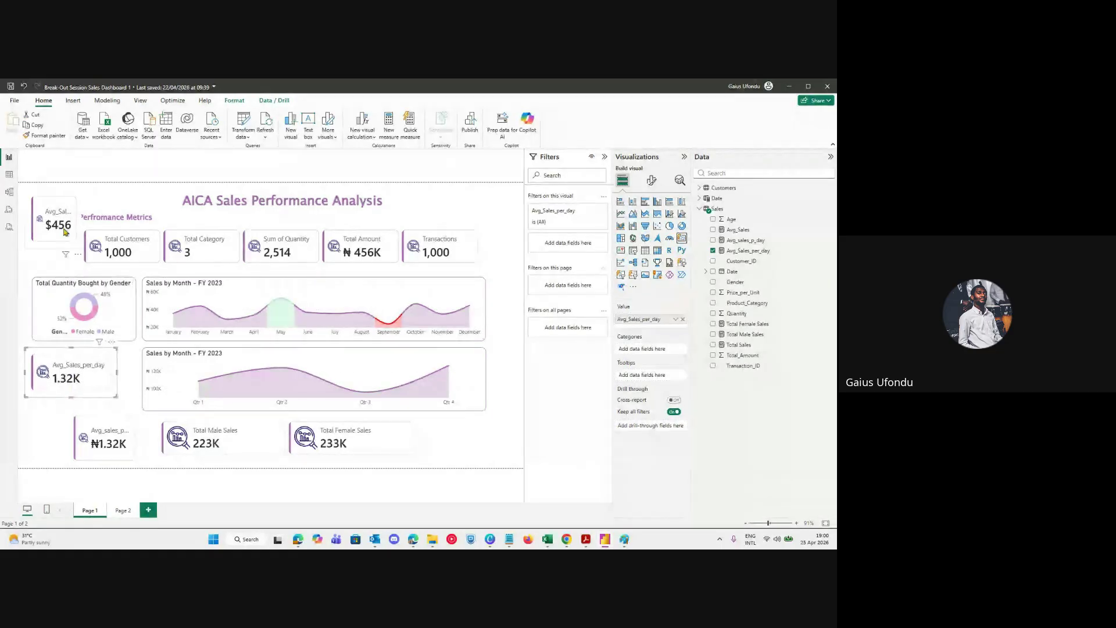
# Resize the Avg_Sales card to be wider and shorter so its label and value fit on the card.
pyautogui.click(65, 232)
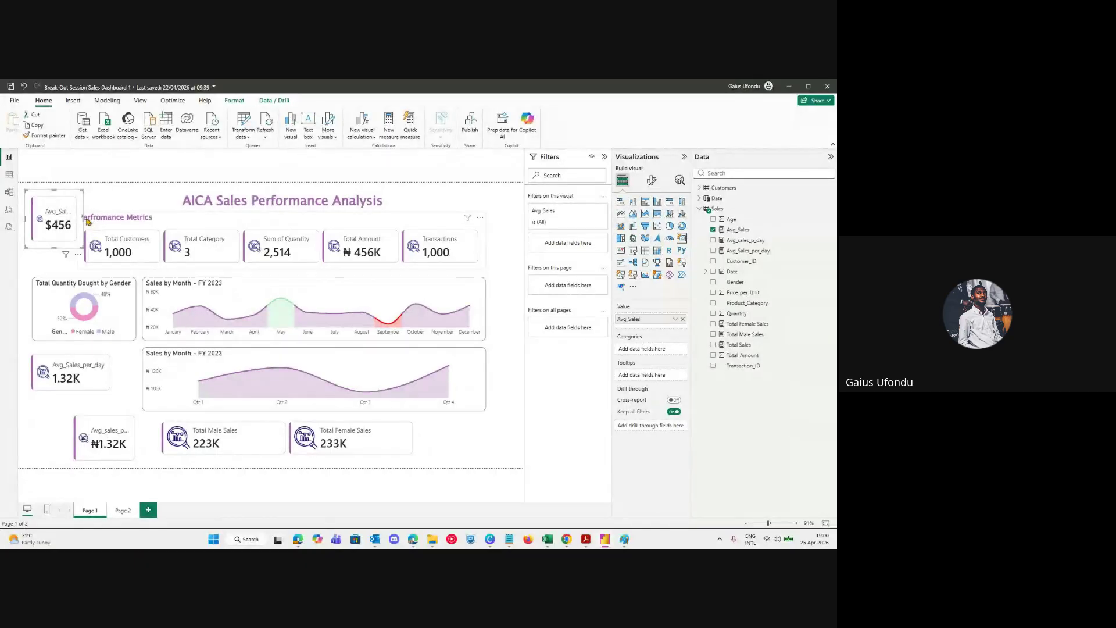
pyautogui.moveTo(108, 219); pyautogui.dragTo(130, 220)
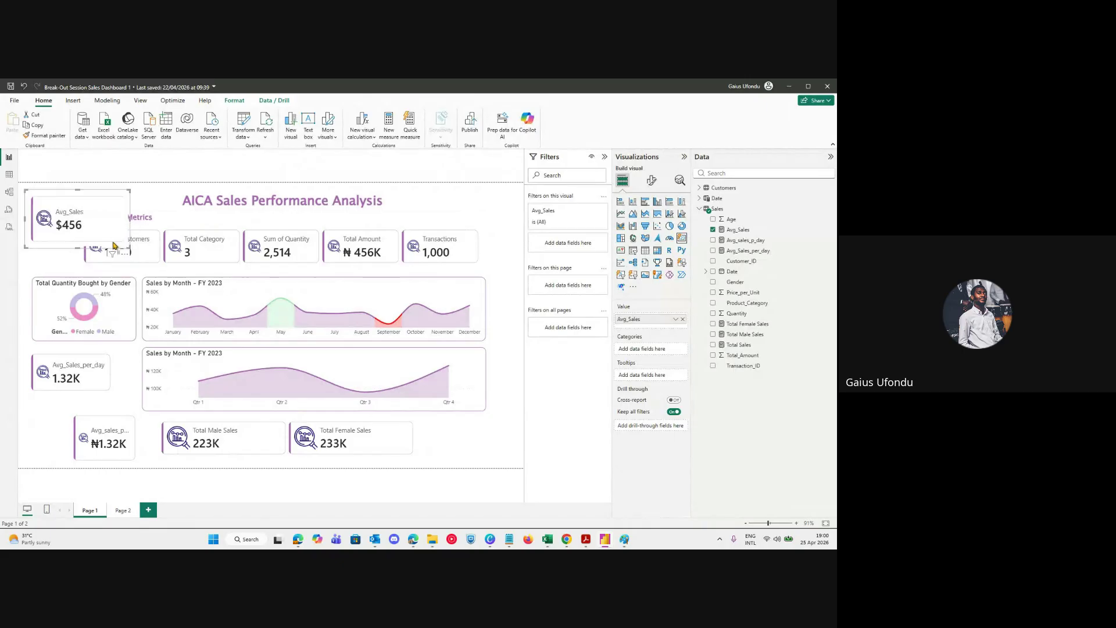
pyautogui.moveTo(77, 240); pyautogui.dragTo(77, 228)
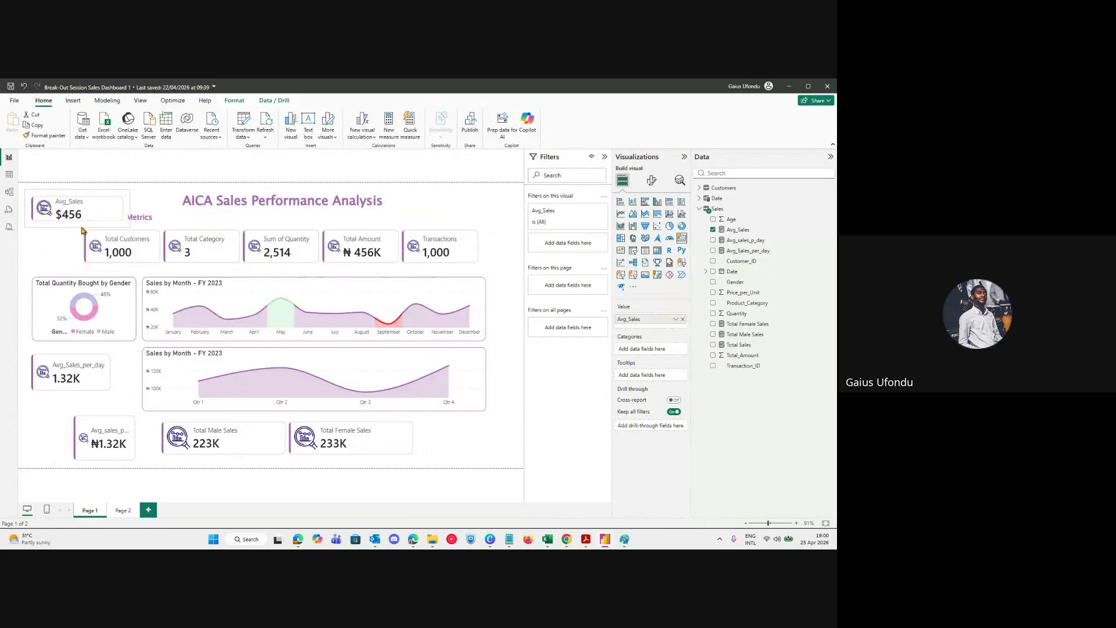
# Set the title font of the Total Quantity Bought by Gender donut chart to Lucida Sans Unicode.
pyautogui.click(44, 309)
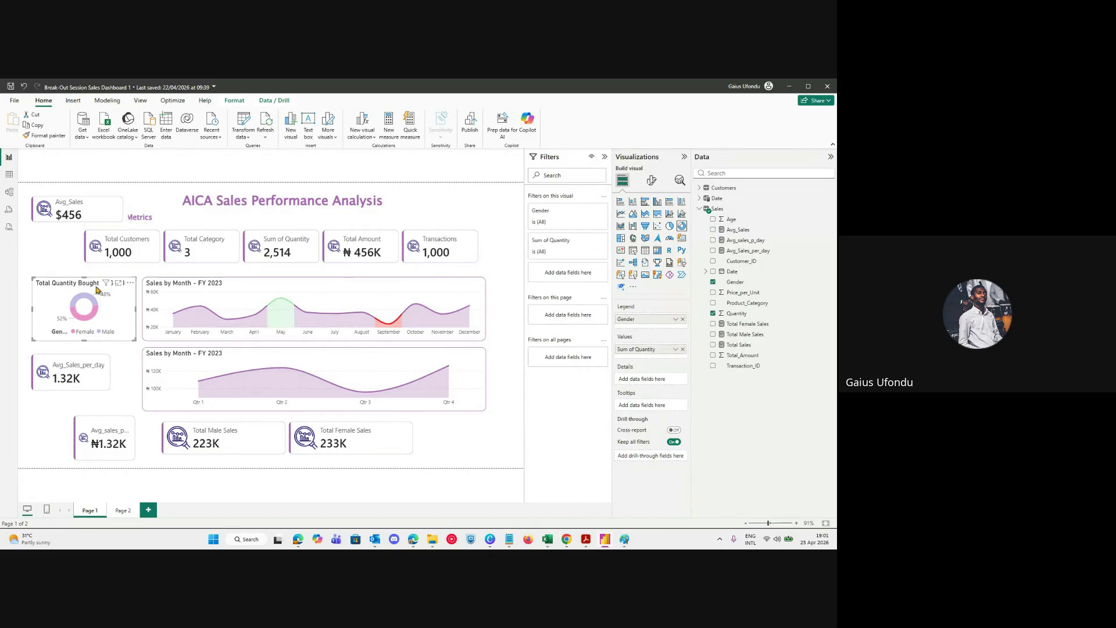
pyautogui.click(651, 181)
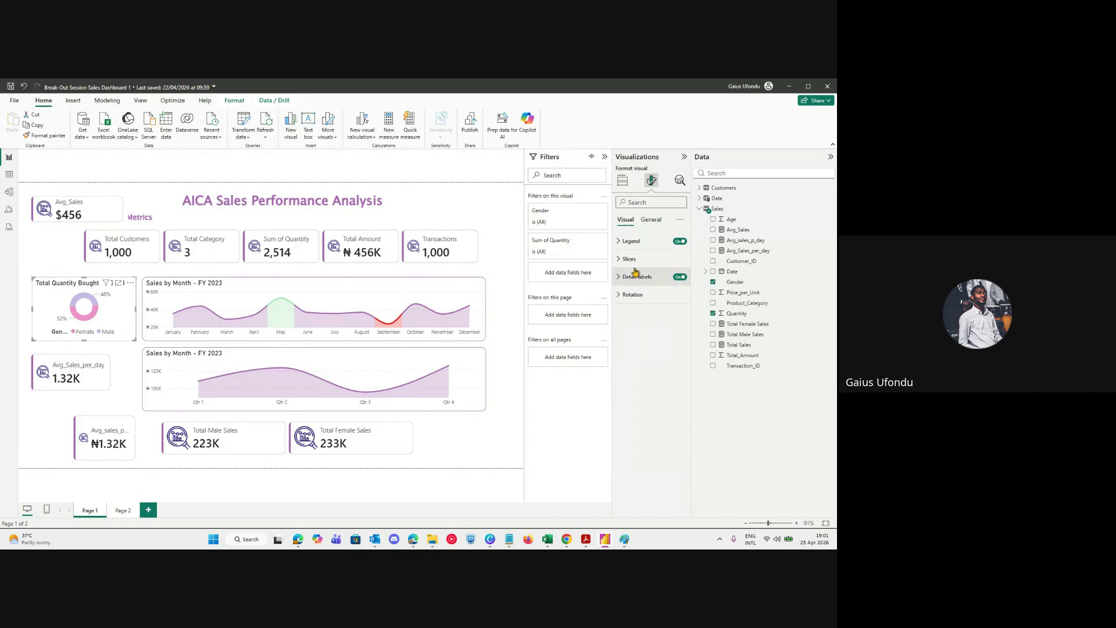
pyautogui.click(650, 220)
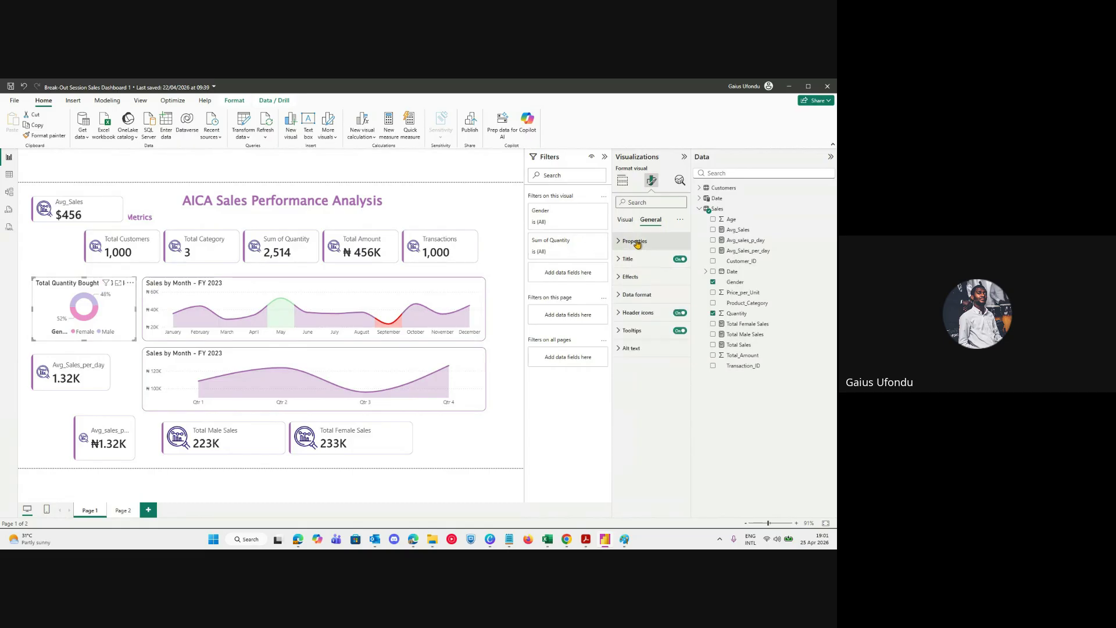
pyautogui.click(629, 259)
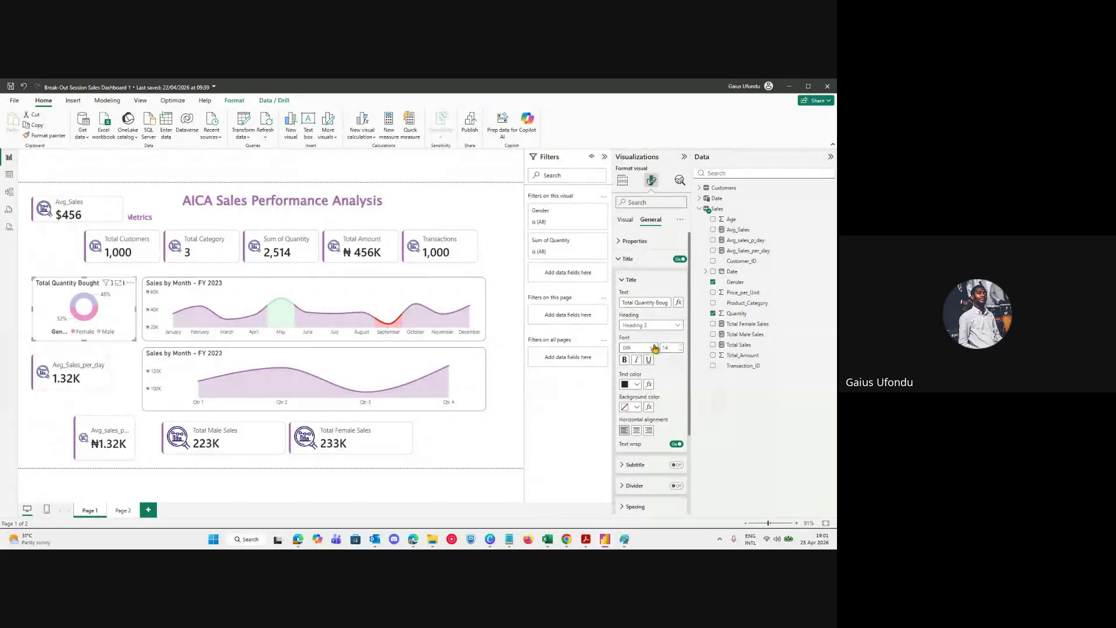
pyautogui.click(654, 347)
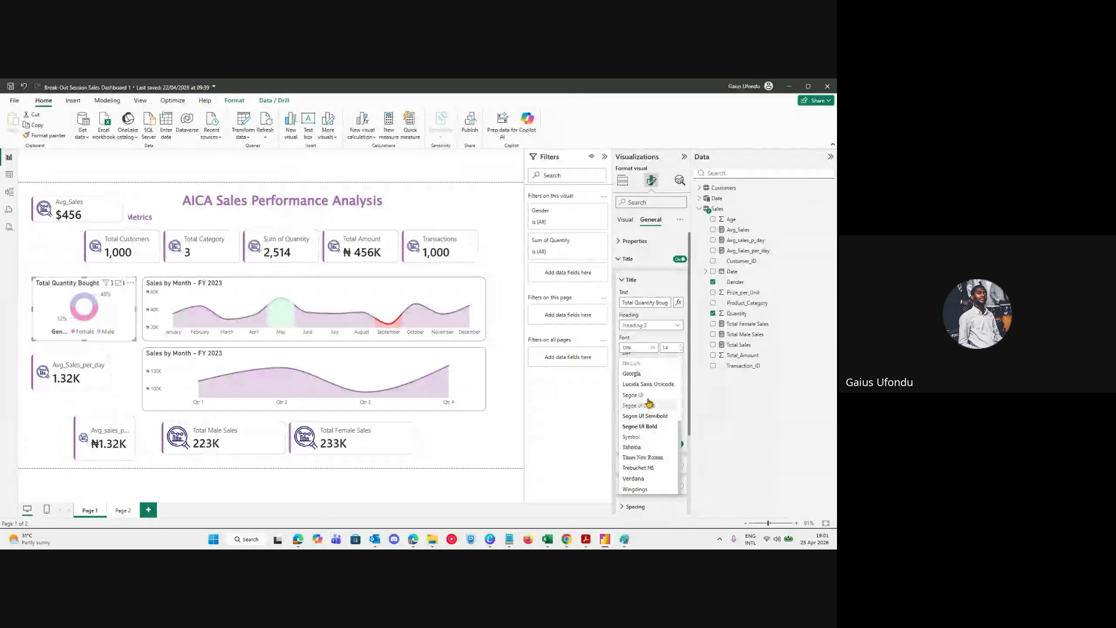
pyautogui.click(646, 385)
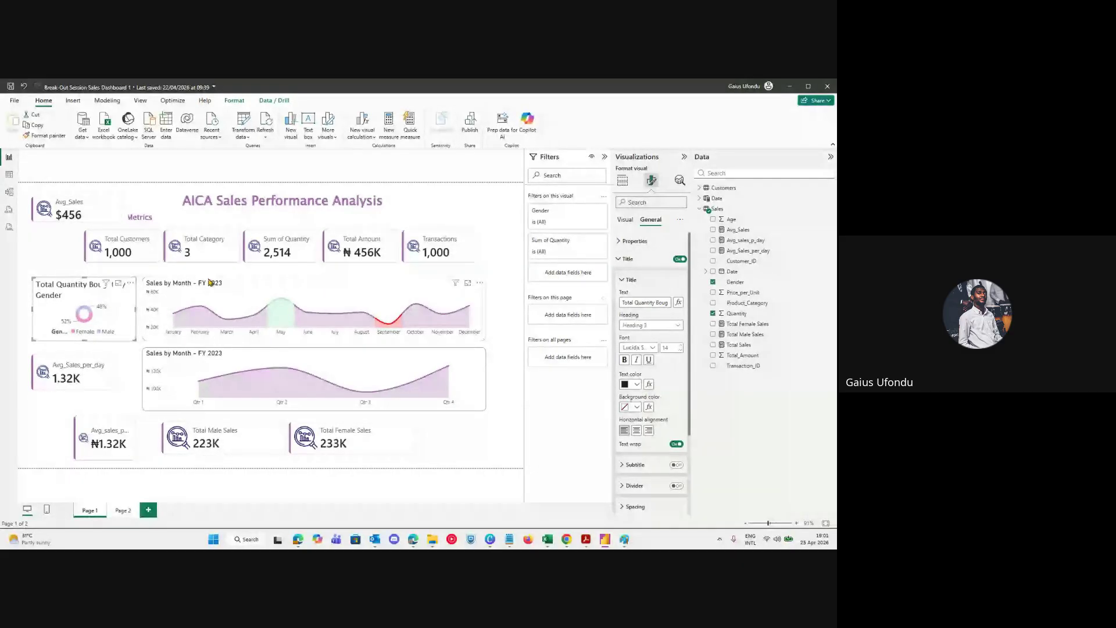
# Copy the donut chart's formatting onto the monthly and quarterly sales charts and the Avg_Sales_per_day card with Format painter.
pyautogui.click(482, 292)
pyautogui.click(84, 305)
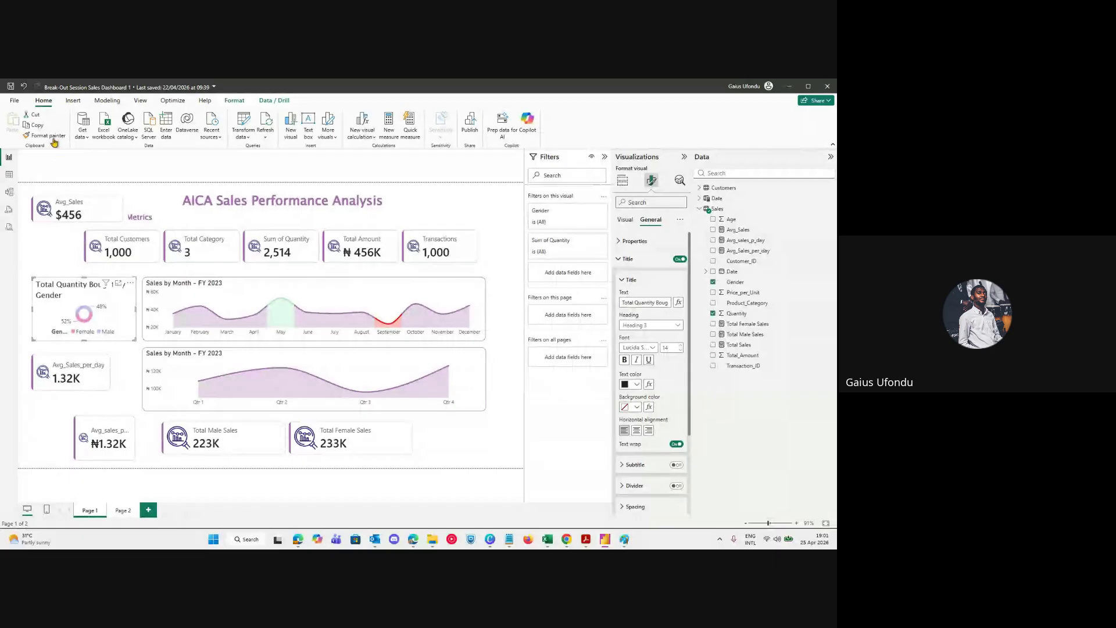
pyautogui.click(45, 134)
pyautogui.click(254, 289)
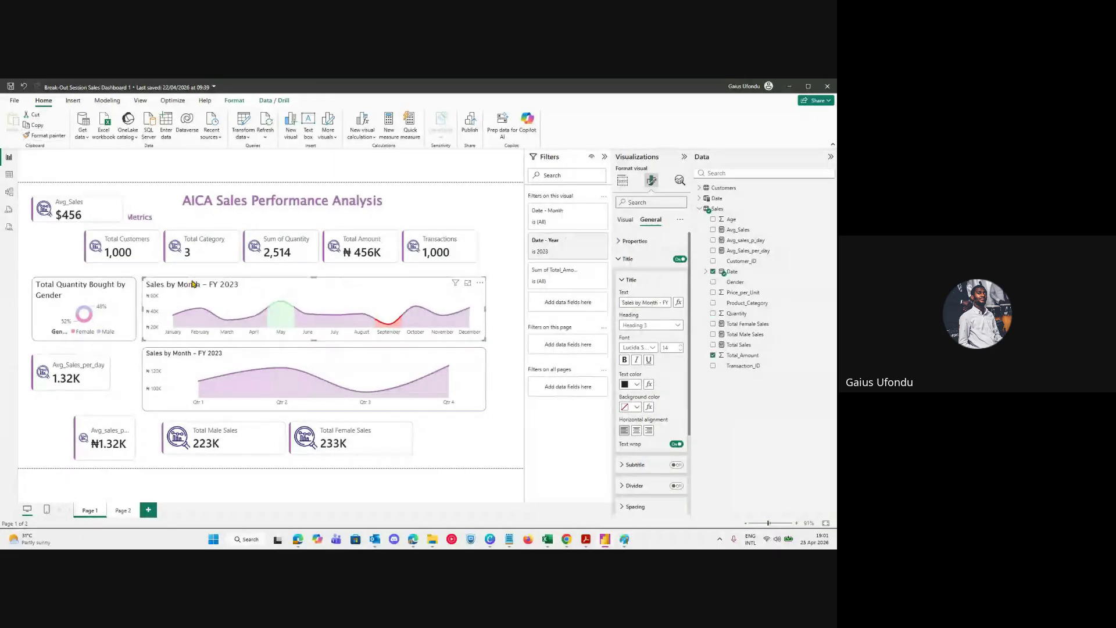
pyautogui.click(89, 390)
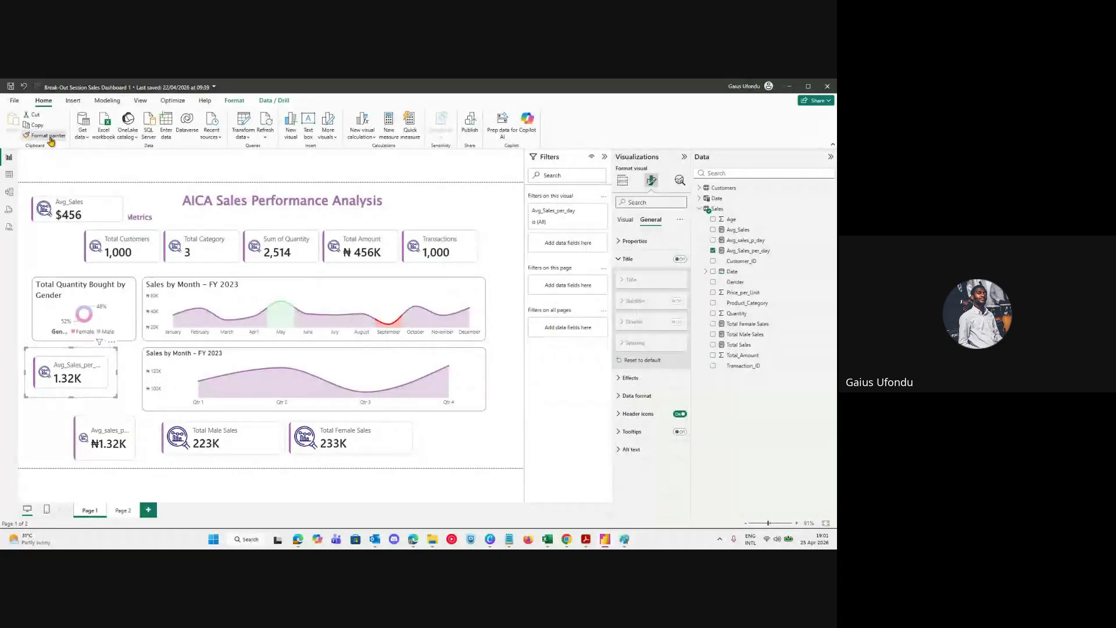
pyautogui.click(165, 374)
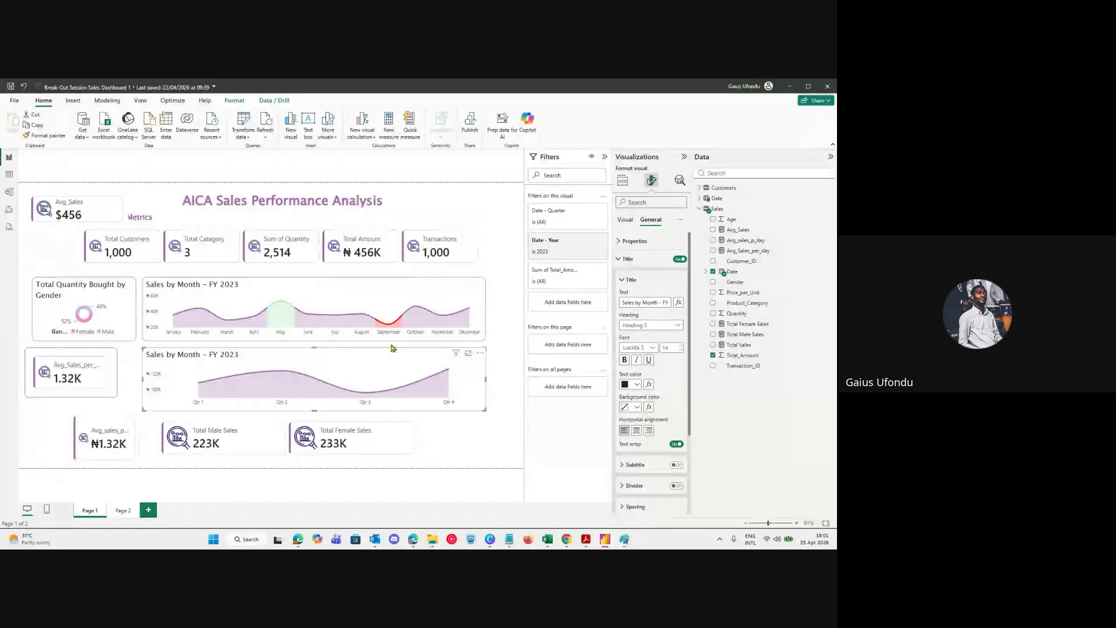
# Edit the title text of the Perfromance Metrics card visual and collapse the Visualizations pane.
pyautogui.click(165, 220)
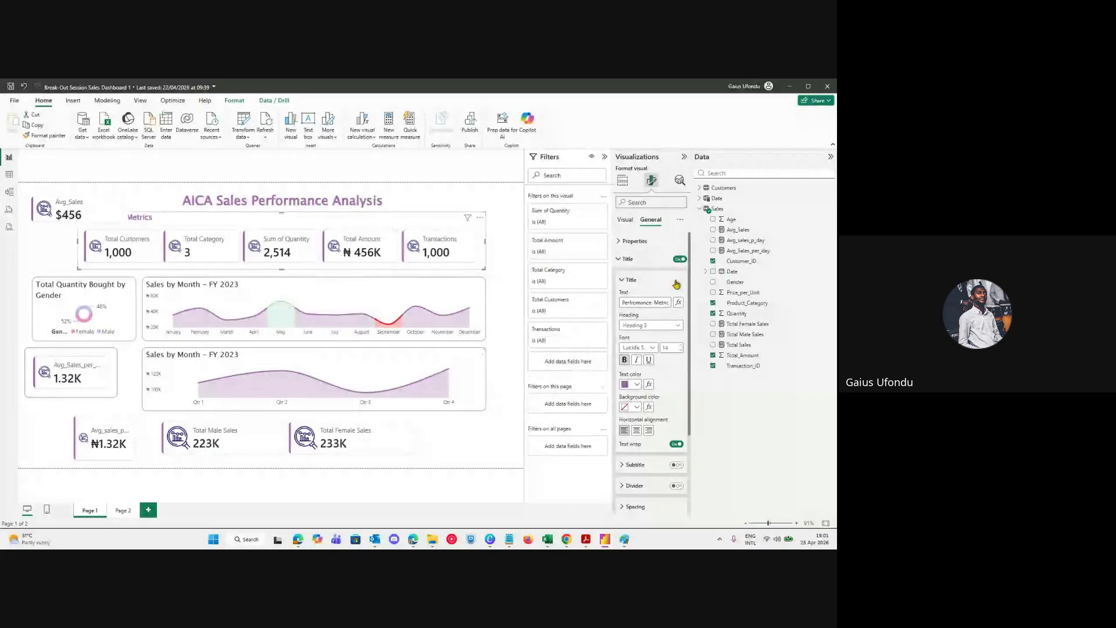
pyautogui.click(623, 181)
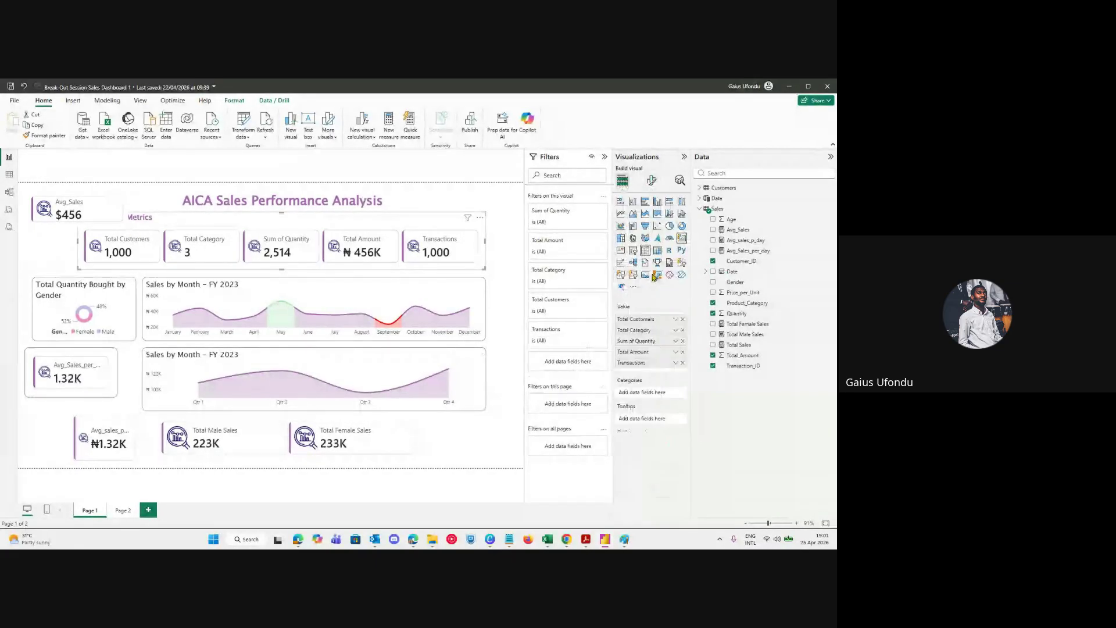
pyautogui.click(651, 180)
pyautogui.click(650, 219)
pyautogui.click(639, 259)
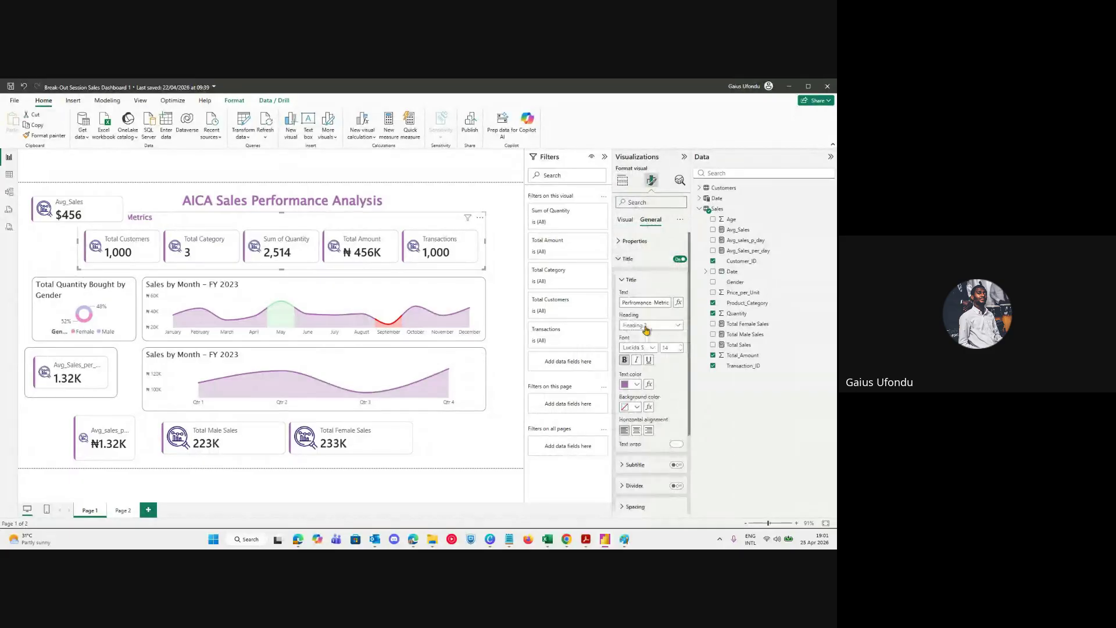
pyautogui.click(636, 303)
pyautogui.write('s Pe')
pyautogui.write('r')
pyautogui.click(513, 344)
pyautogui.click(684, 156)
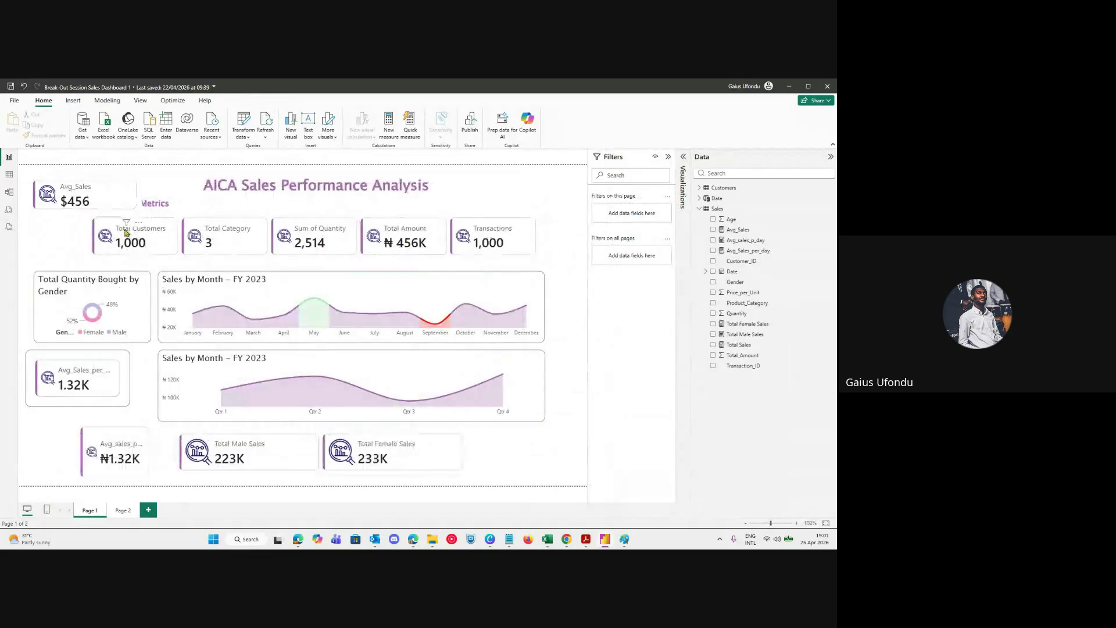
# Delete the Avg_Sales card and move the Performance Metrics visual further left beneath the dashboard title.
pyautogui.moveTo(116, 200); pyautogui.dragTo(534, 198)
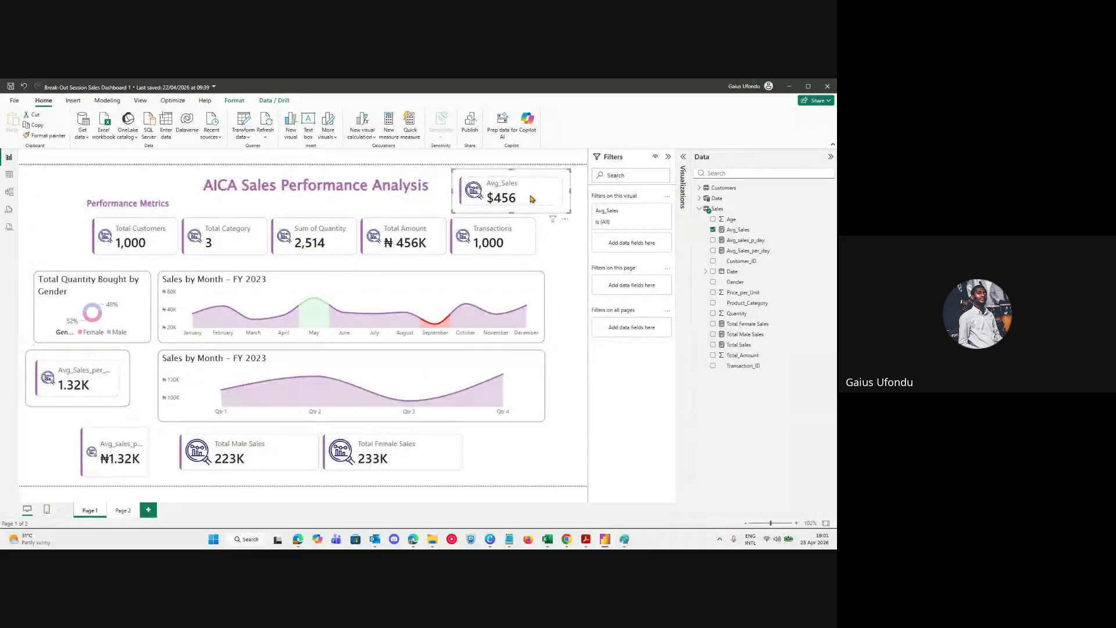
pyautogui.press('Delete')
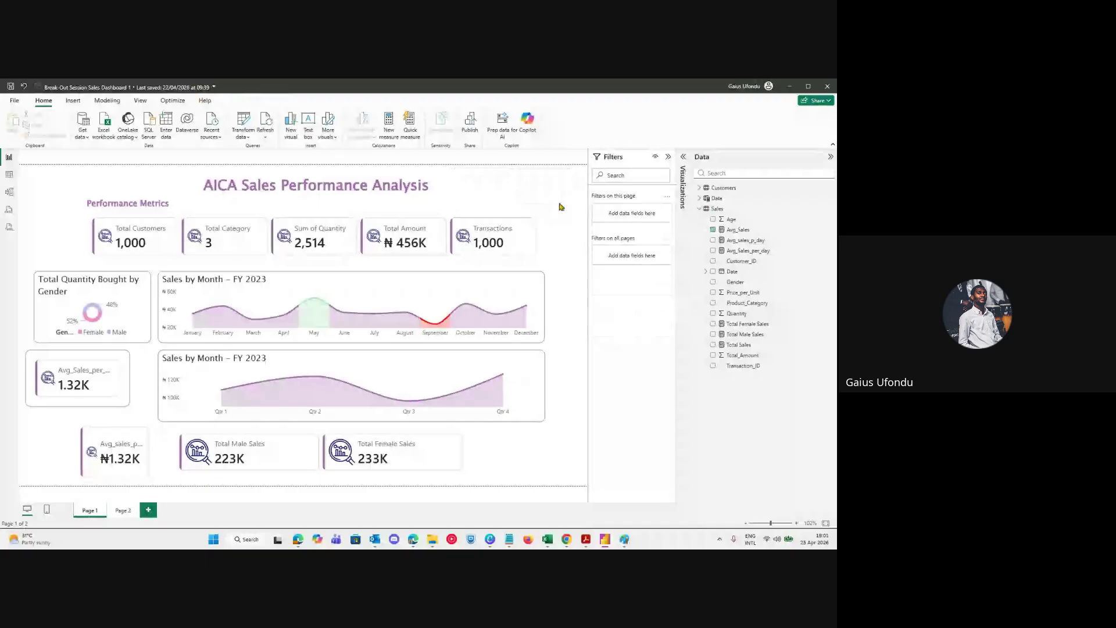
pyautogui.moveTo(131, 221); pyautogui.dragTo(95, 219)
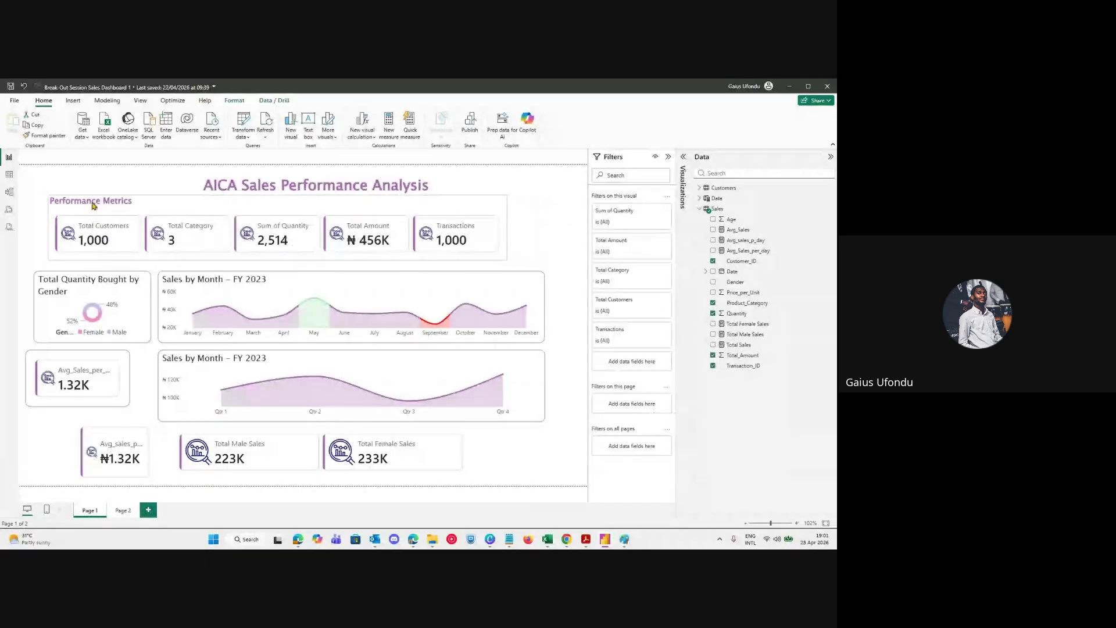
pyautogui.moveTo(303, 219); pyautogui.dragTo(280, 206)
# Change the dashboard title to "AICA – DA Sales Performance Analysis" and fit its text box around it.
pyautogui.click(280, 186)
pyautogui.moveTo(236, 183); pyautogui.dragTo(120, 196)
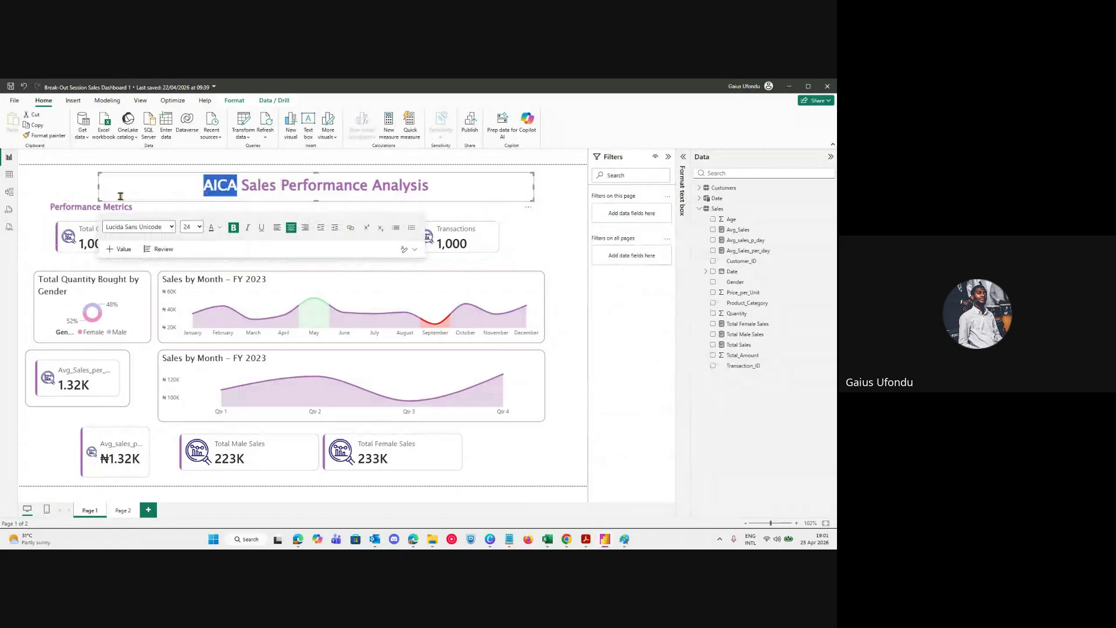
pyautogui.click(99, 173)
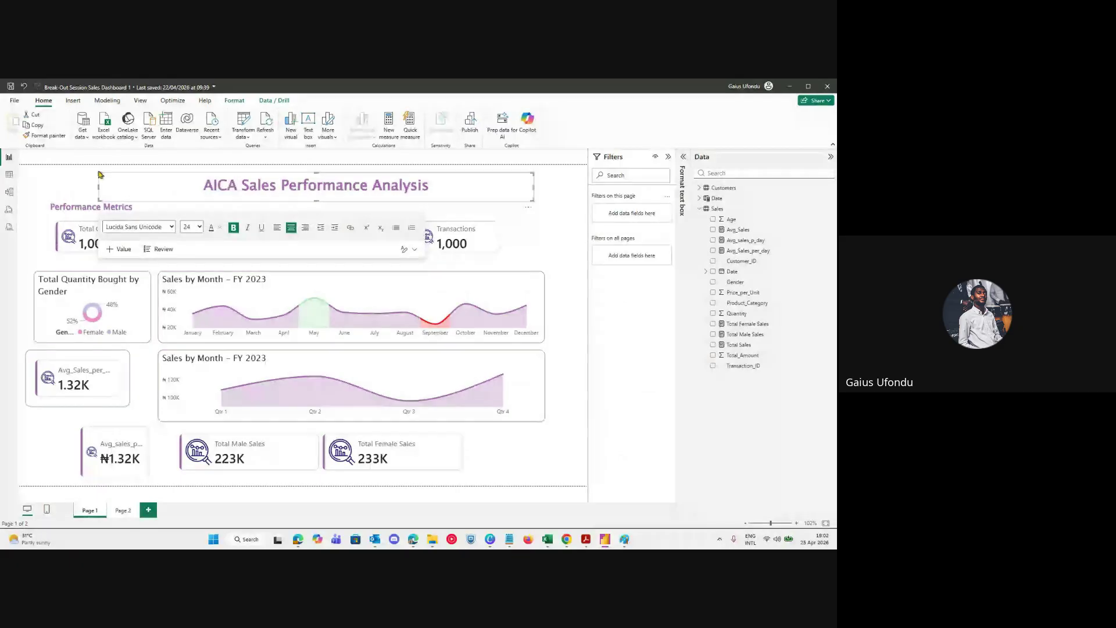
pyautogui.write('– DA')
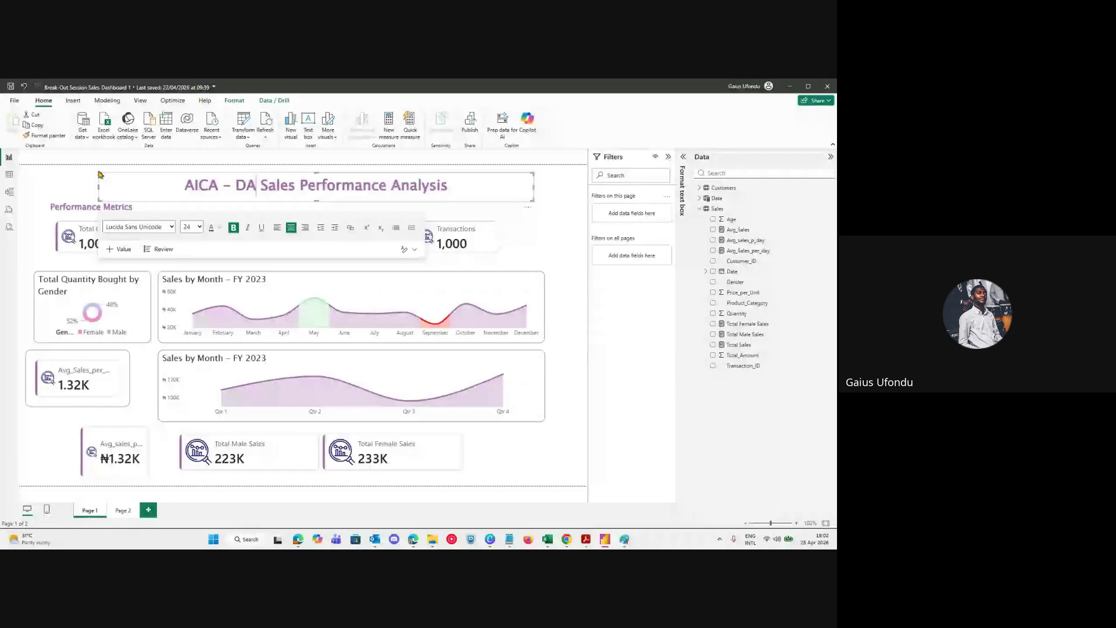
pyautogui.click(511, 249)
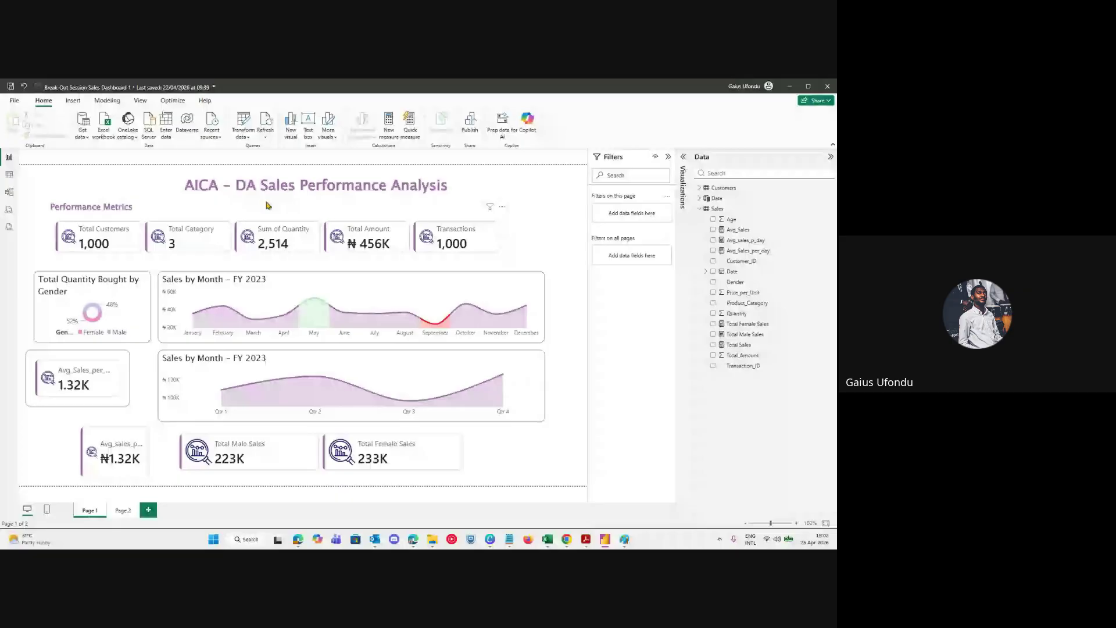
pyautogui.click(291, 195)
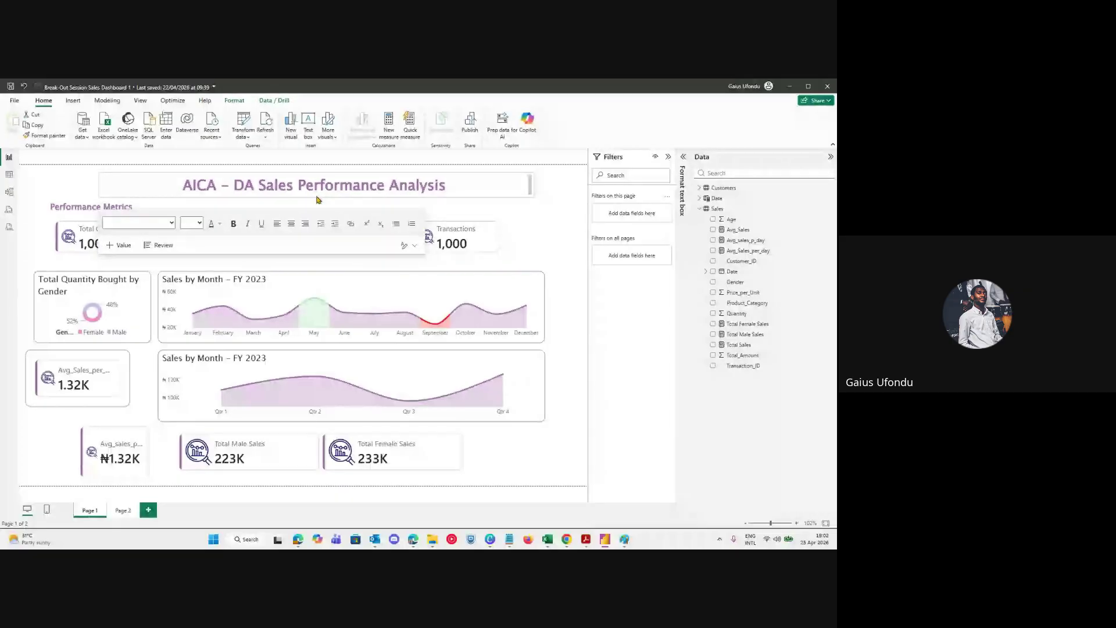
pyautogui.moveTo(317, 197); pyautogui.dragTo(317, 201)
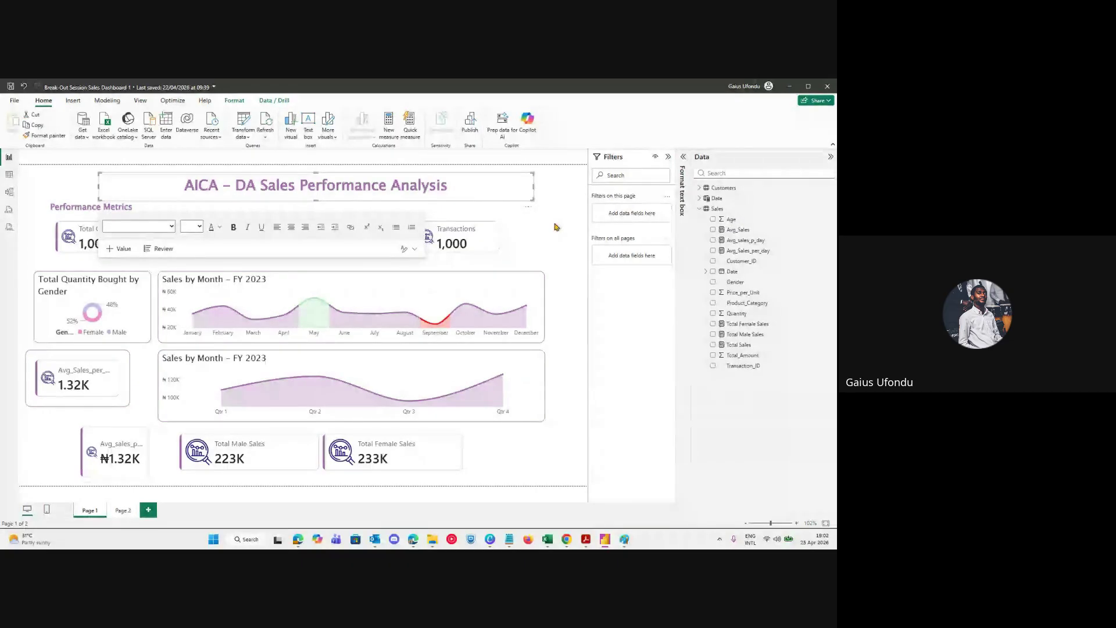
# Move the gender donut and monthly sales charts up beneath the KPI cards and widen the monthly chart slightly.
pyautogui.click(141, 287)
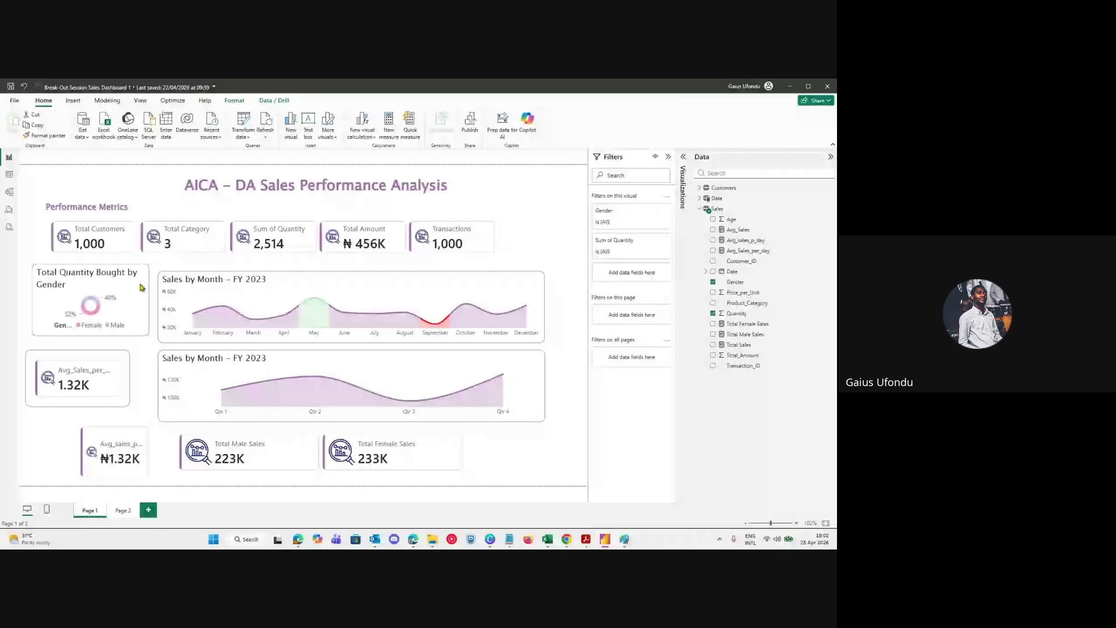
pyautogui.click(178, 289)
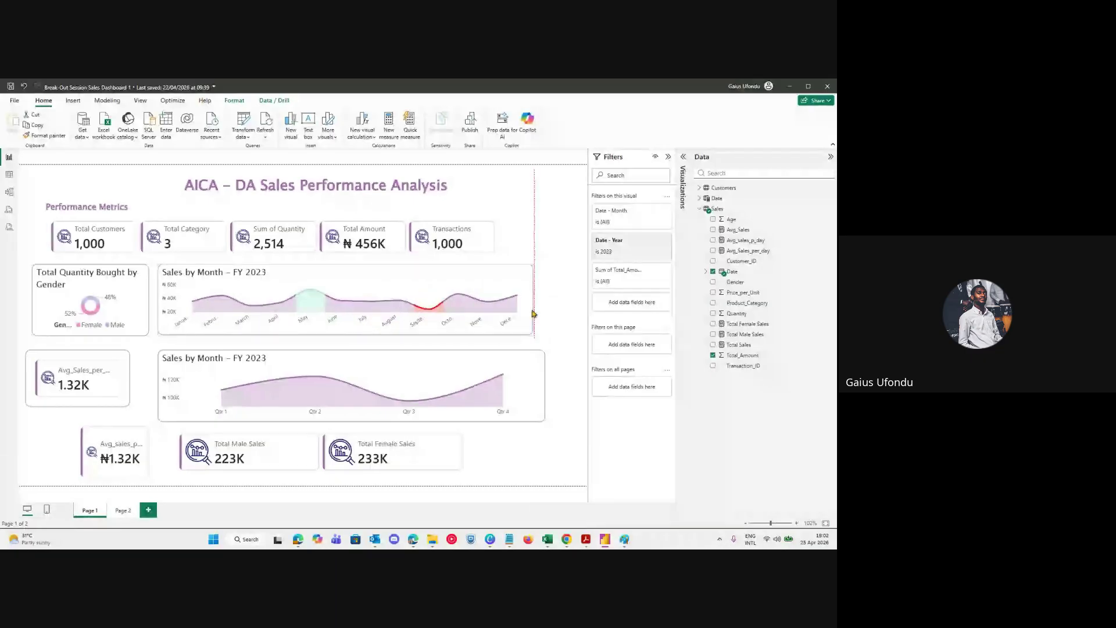
pyautogui.moveTo(545, 303); pyautogui.dragTo(555, 314)
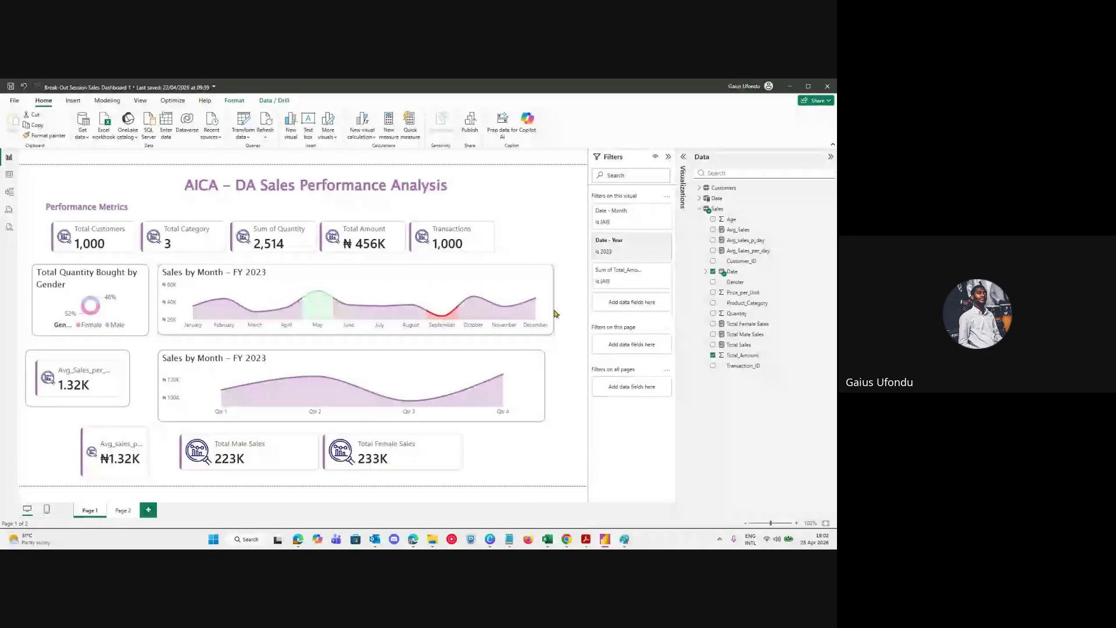
# Move the quarterly sales chart up below the monthly chart, narrow it to about half width and align their left edges.
pyautogui.click(421, 364)
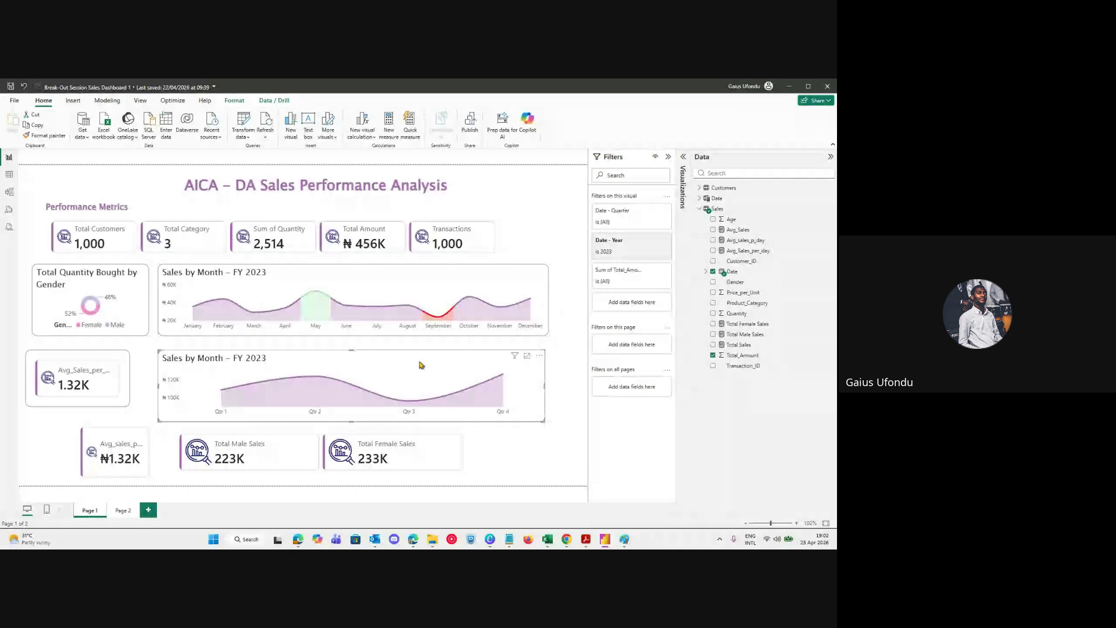
pyautogui.moveTo(422, 365); pyautogui.dragTo(426, 357)
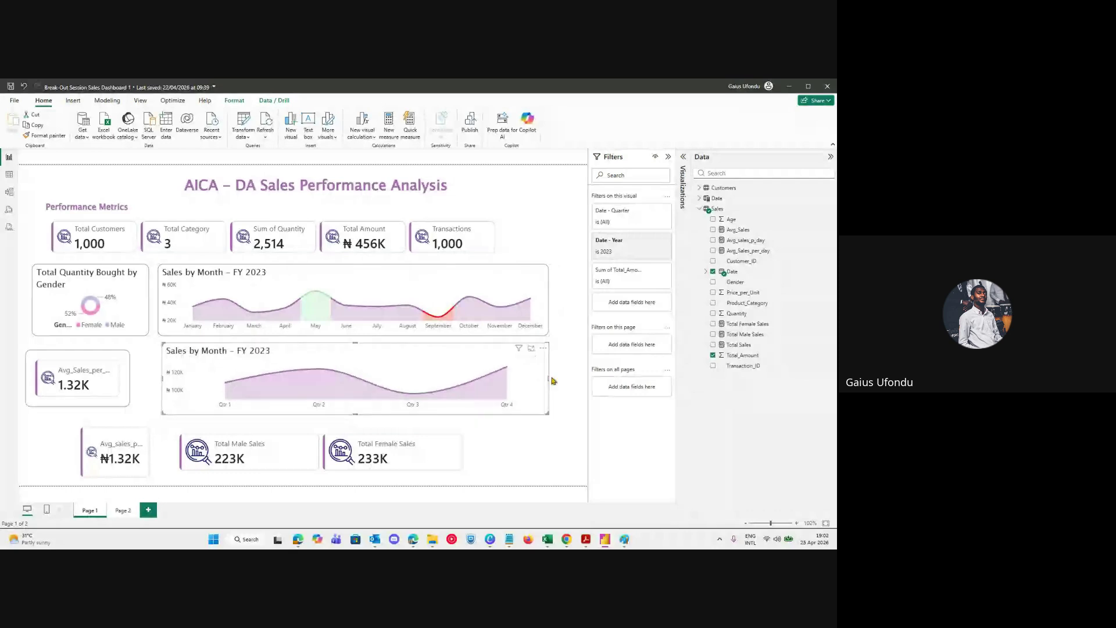
pyautogui.moveTo(552, 380); pyautogui.dragTo(357, 375)
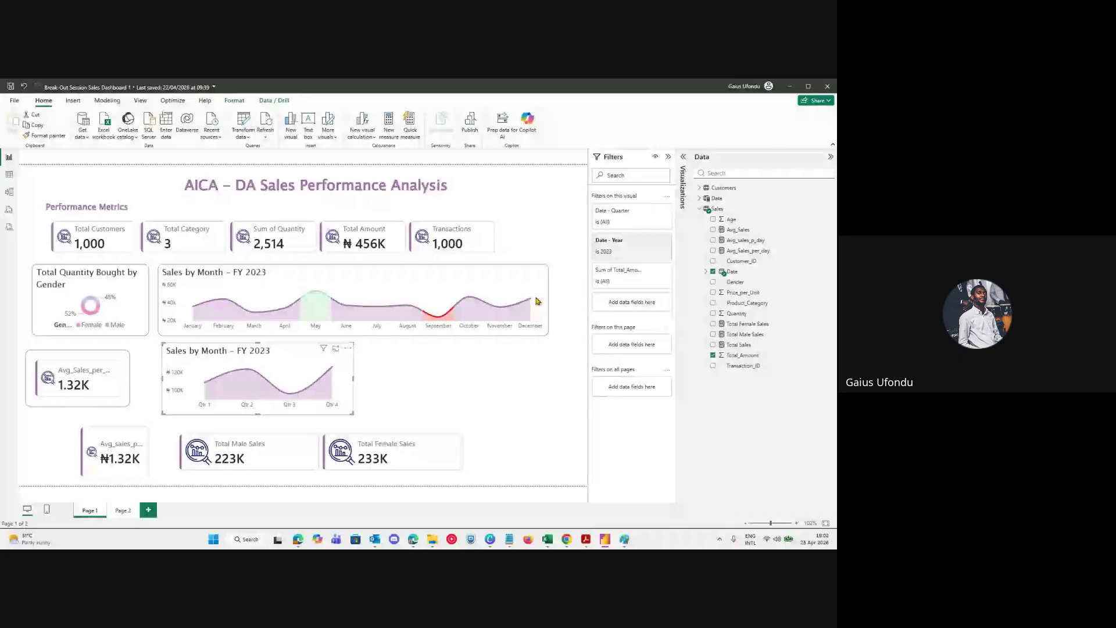
pyautogui.moveTo(291, 358); pyautogui.dragTo(288, 358)
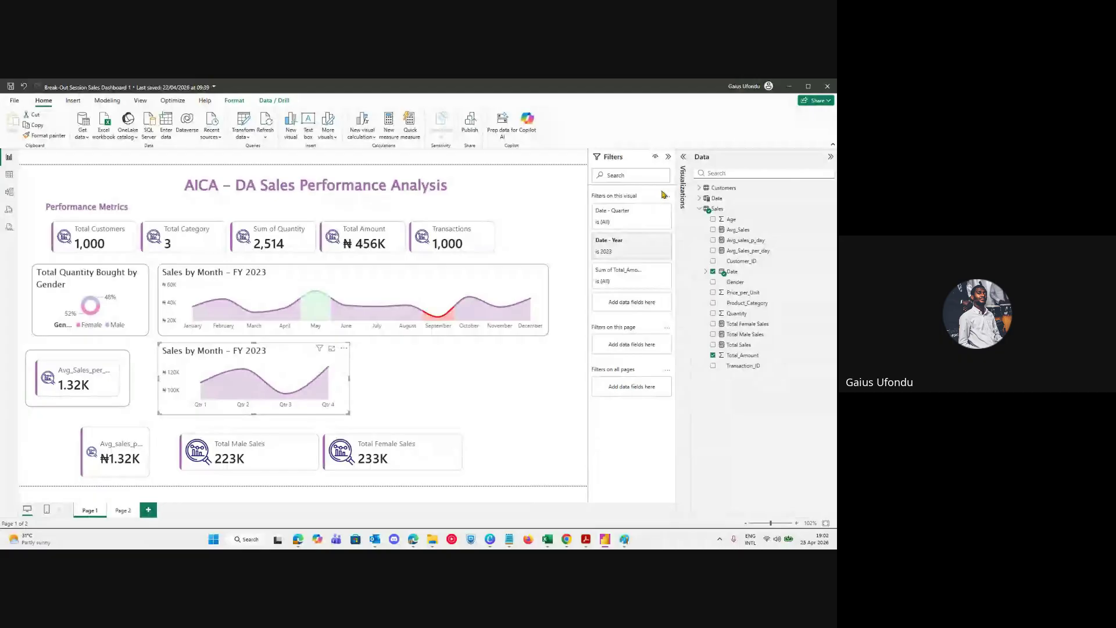
# Change the quarterly chart's title to "Sales by Quarter – FY 2023".
pyautogui.click(682, 186)
pyautogui.click(650, 219)
pyautogui.click(628, 258)
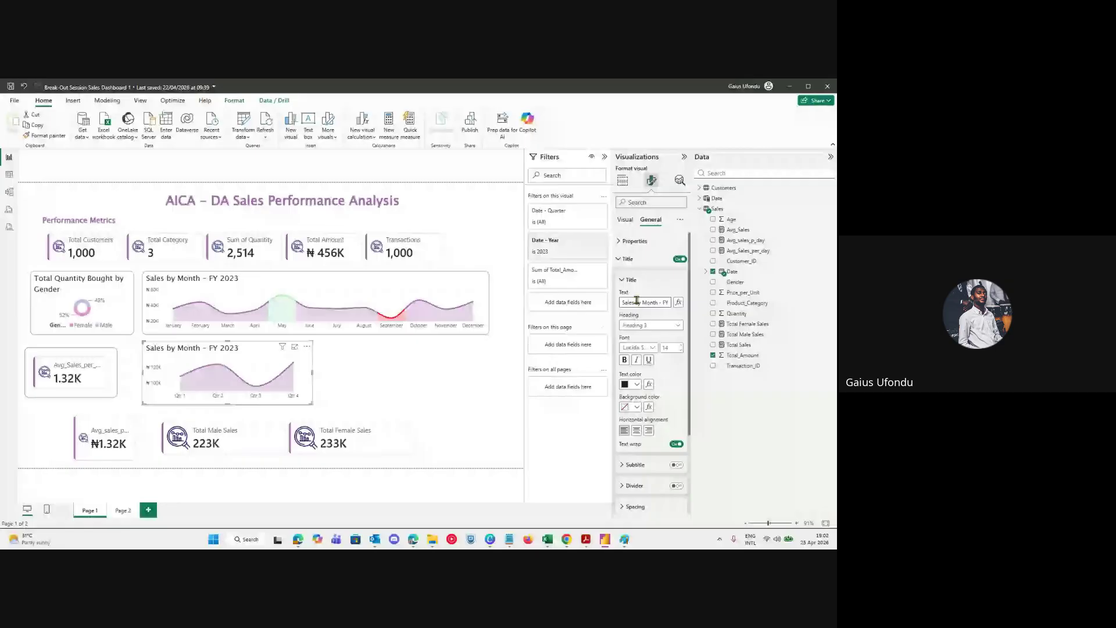
pyautogui.doubleClick(651, 302)
pyautogui.write('Quarter')
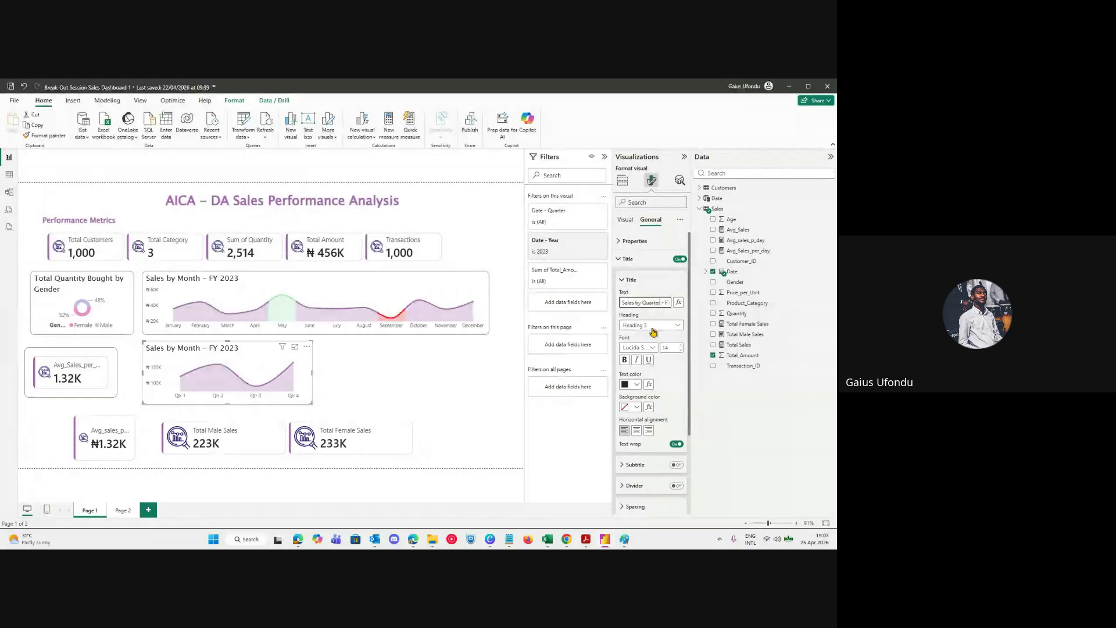
pyautogui.click(326, 382)
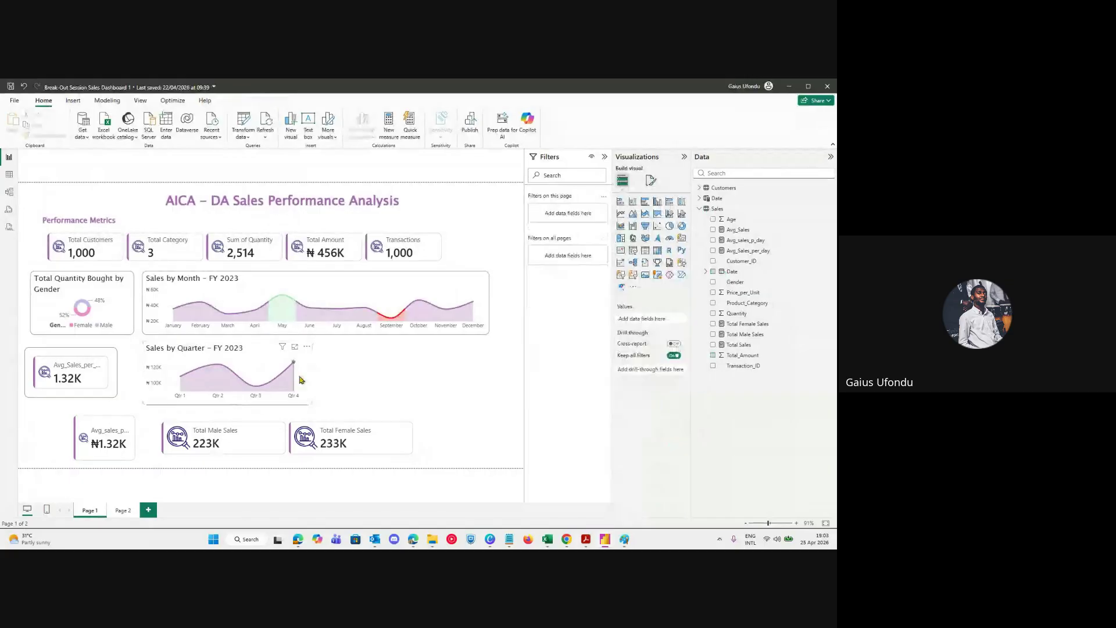
# Shift the quarterly chart and the Performance Metrics visual left, and delete the separate Avg_Sales_per_day card.
pyautogui.moveTo(312, 388); pyautogui.dragTo(294, 379)
pyautogui.moveTo(107, 365); pyautogui.dragTo(501, 254)
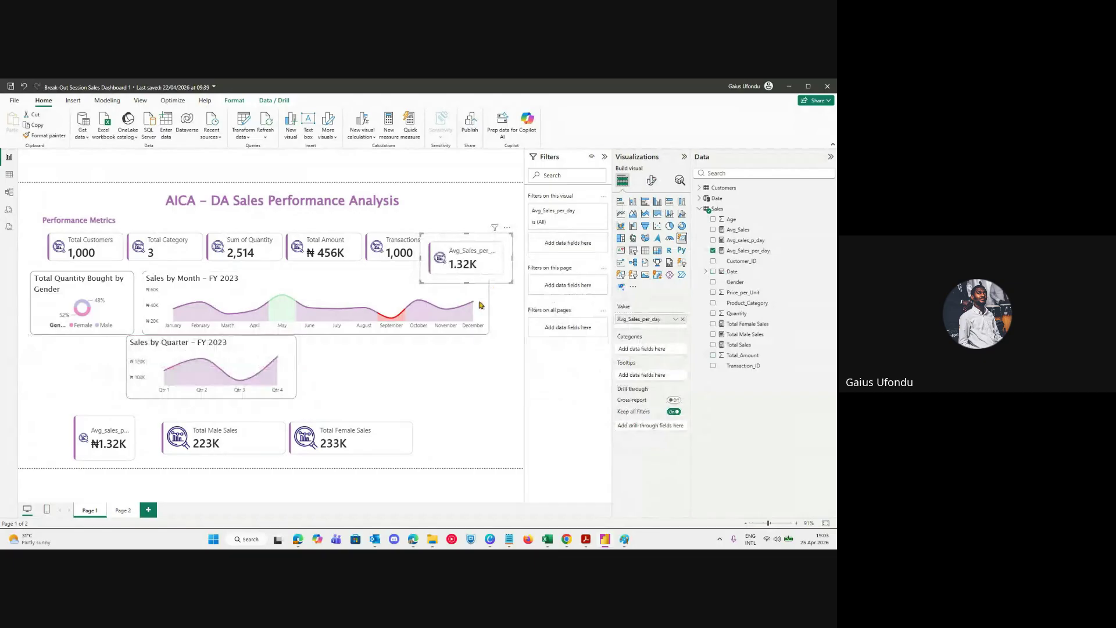
pyautogui.click(317, 267)
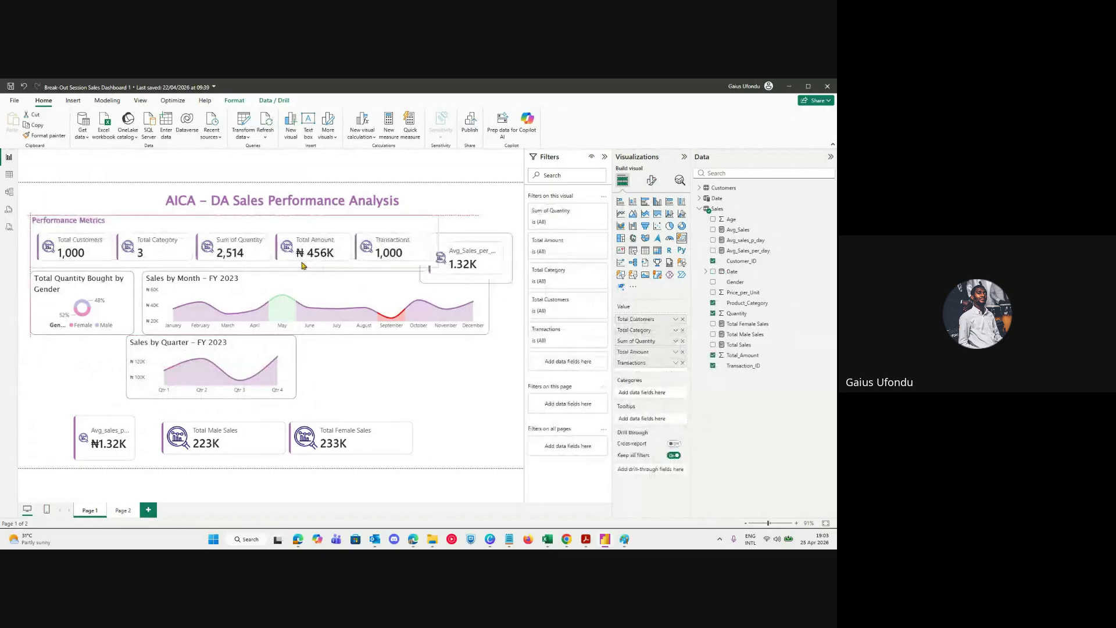
pyautogui.click(494, 278)
pyautogui.press('Delete')
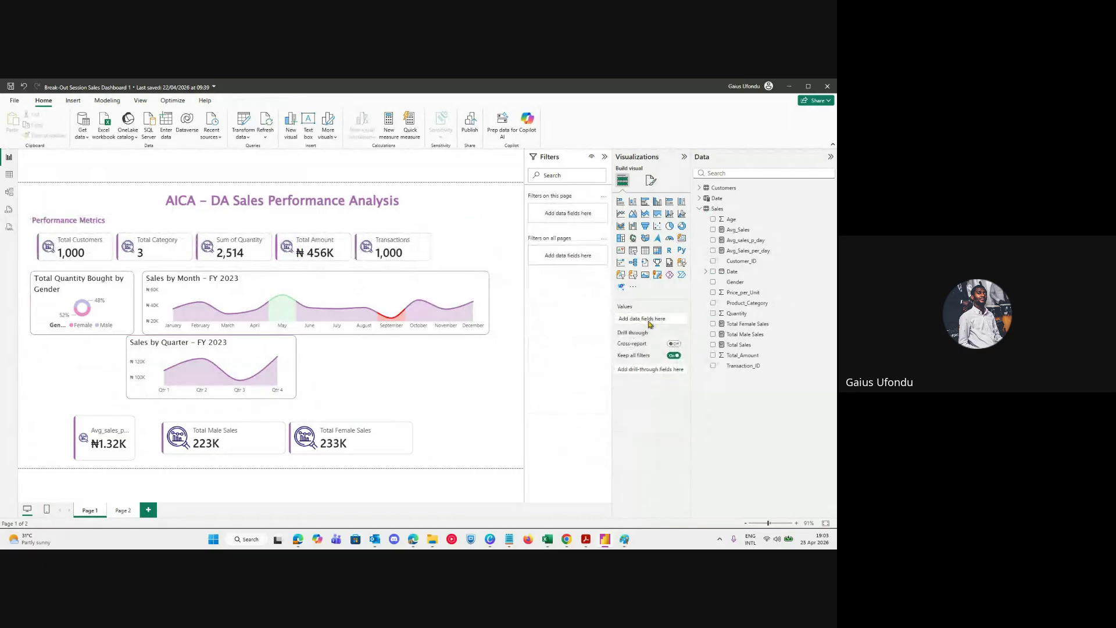
# Add the Avg_sales_p_day measure to the Performance Metrics visual as its last value and widen the visual to the page edge.
pyautogui.click(437, 259)
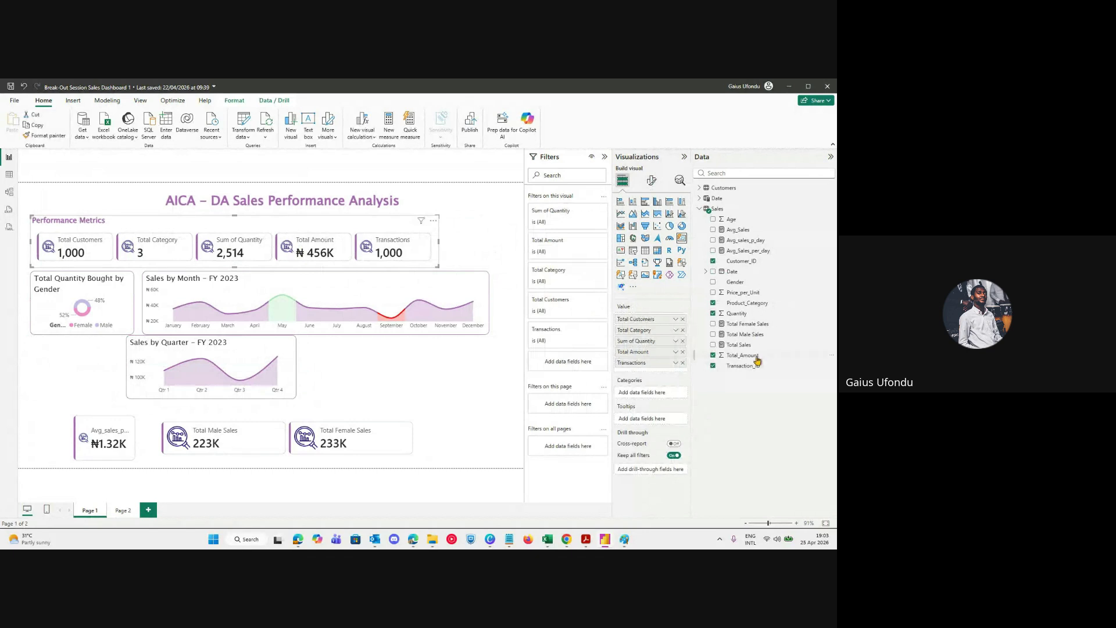
pyautogui.click(733, 177)
pyautogui.write('avg')
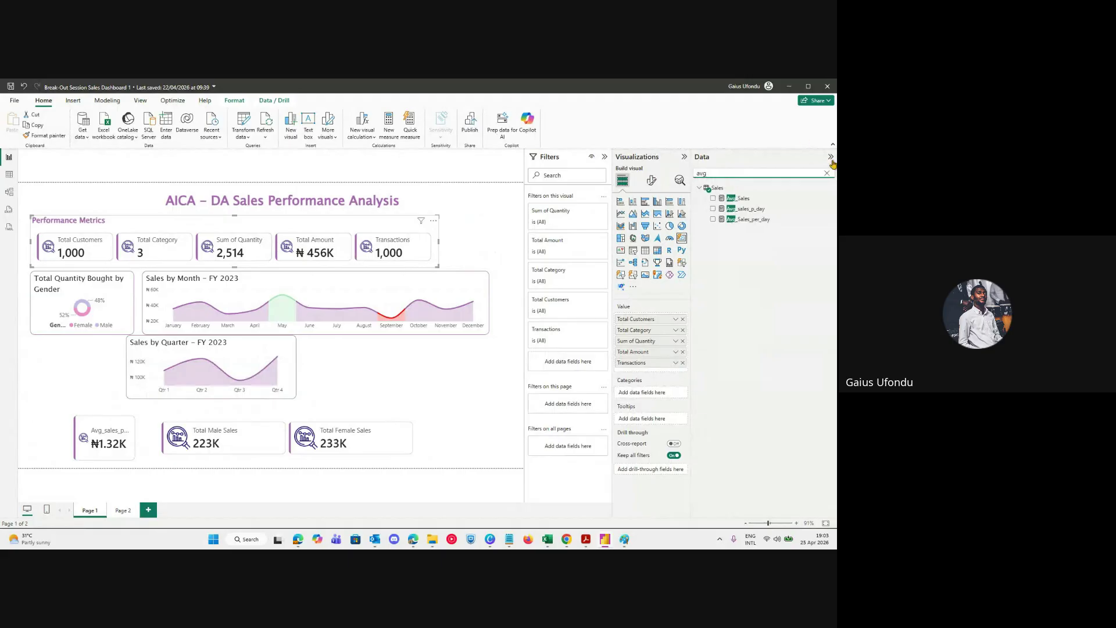
pyautogui.moveTo(778, 210); pyautogui.dragTo(651, 373)
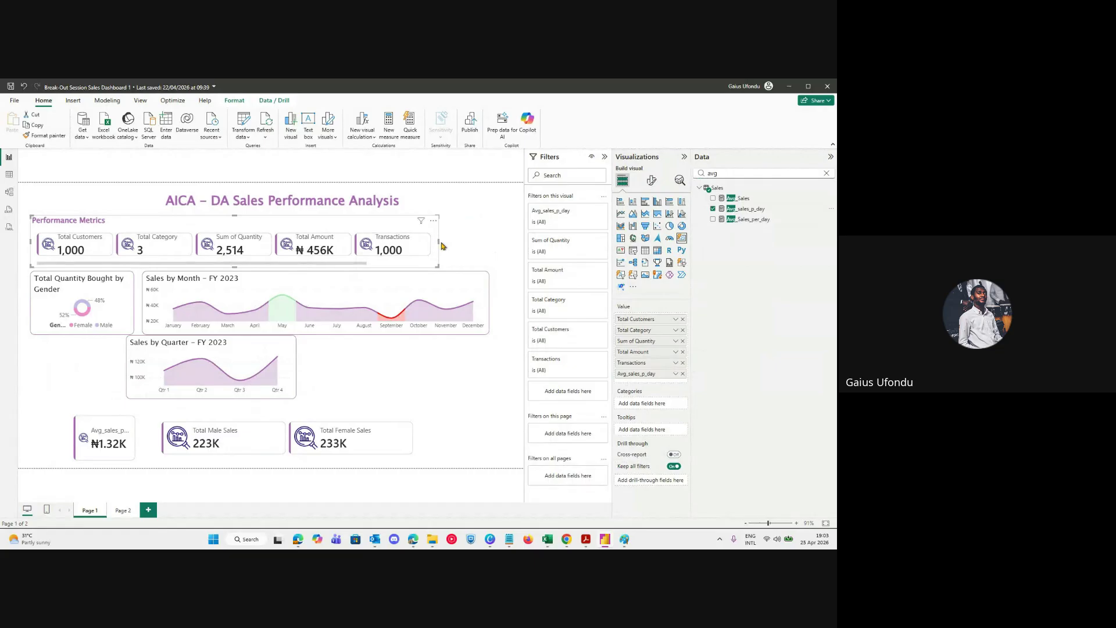
pyautogui.moveTo(440, 245); pyautogui.dragTo(522, 256)
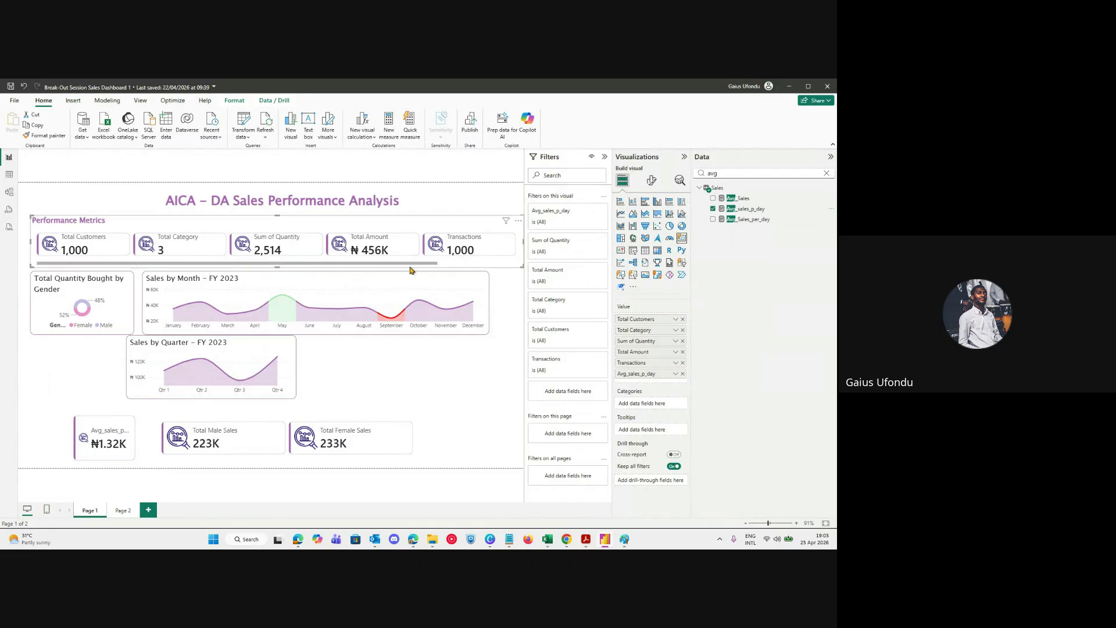
pyautogui.click(651, 180)
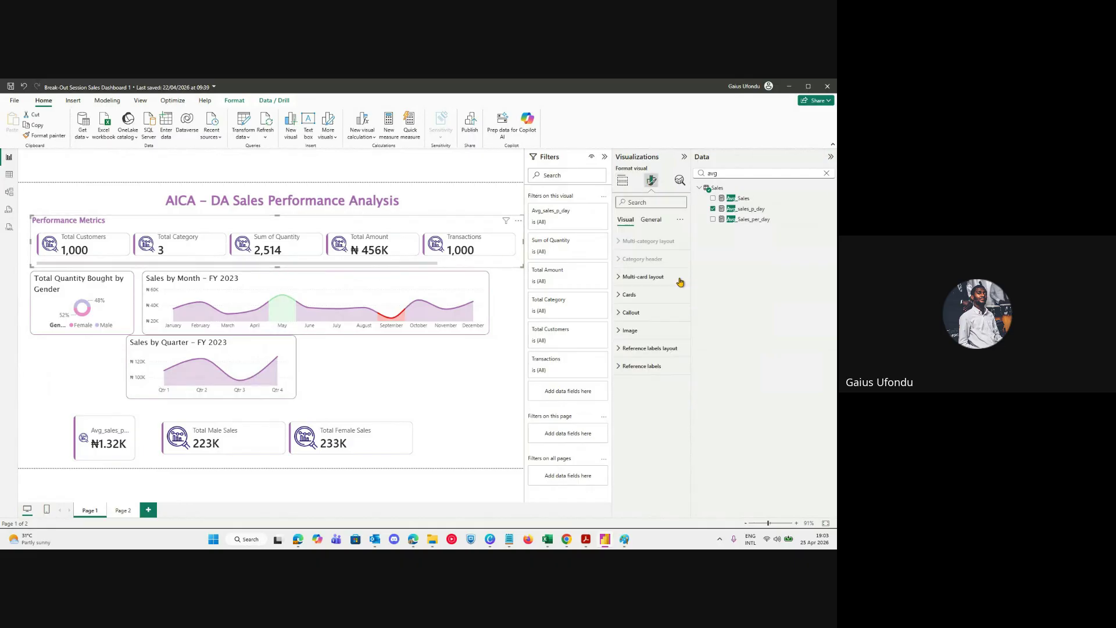
pyautogui.click(653, 313)
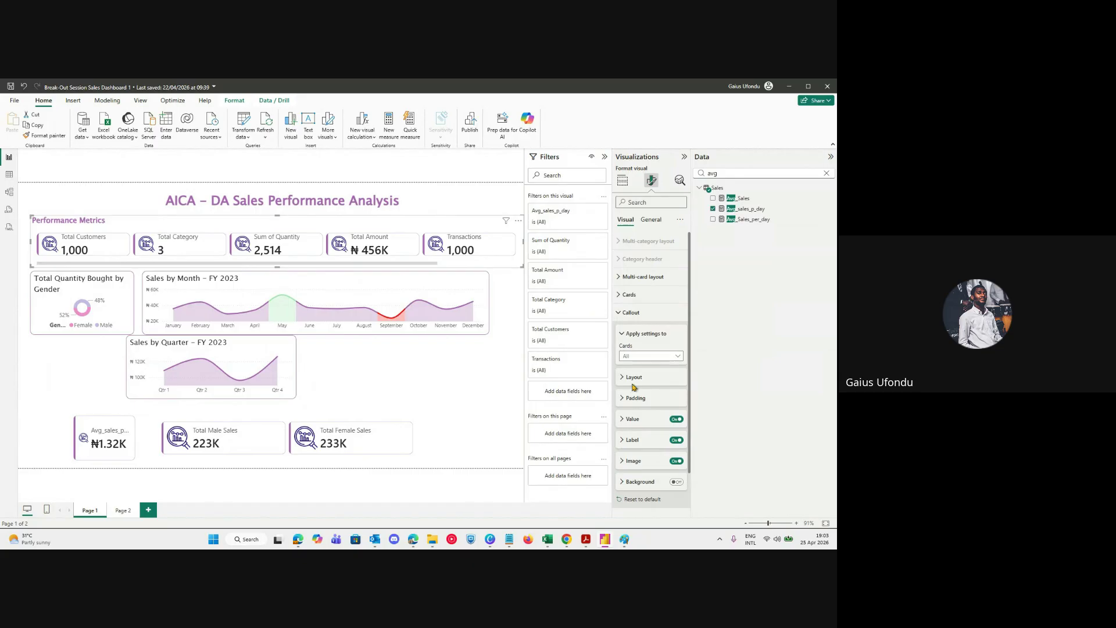
pyautogui.click(629, 314)
pyautogui.click(627, 295)
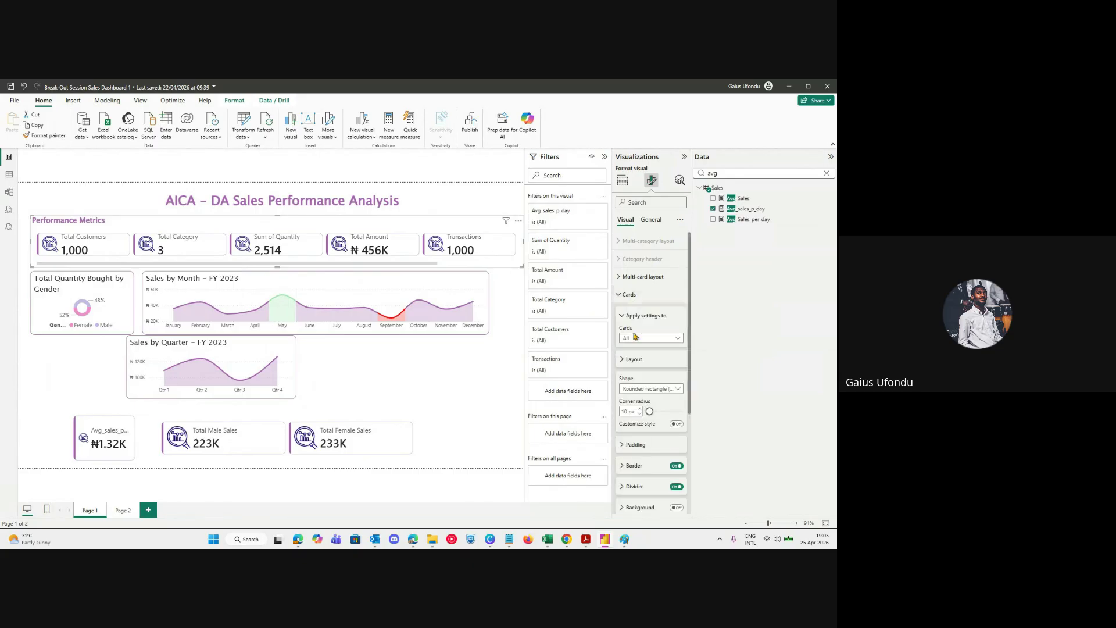
pyautogui.click(642, 362)
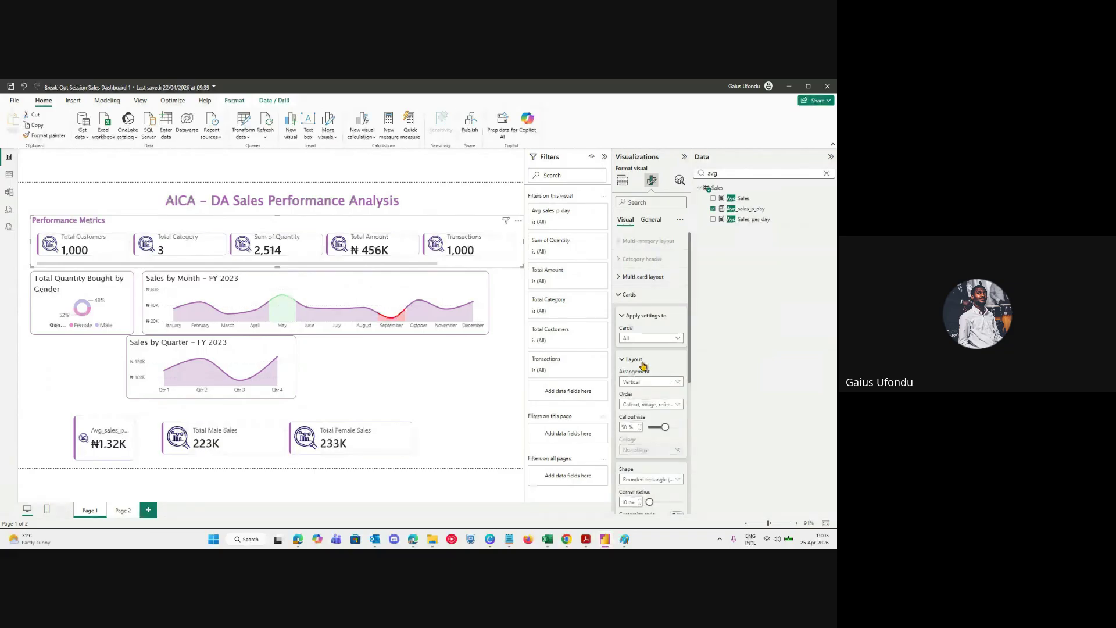
pyautogui.click(634, 294)
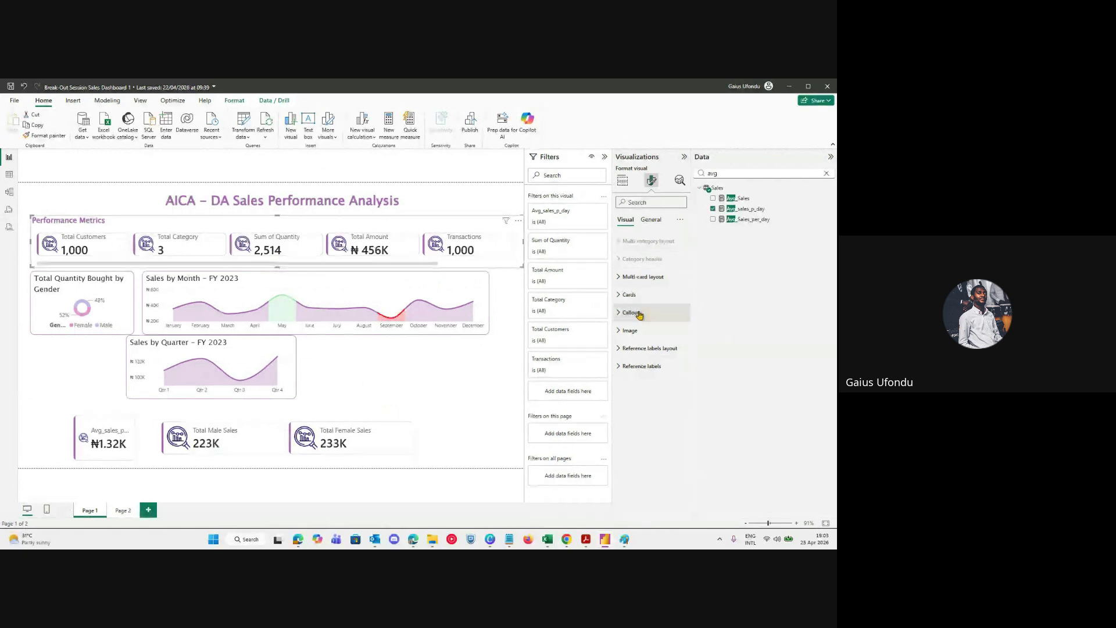
# Shift the Performance Metrics visual slightly left and increase its multi-card layout columns so all six cards fit in one row.
pyautogui.click(484, 264)
pyautogui.moveTo(484, 266); pyautogui.dragTo(146, 277)
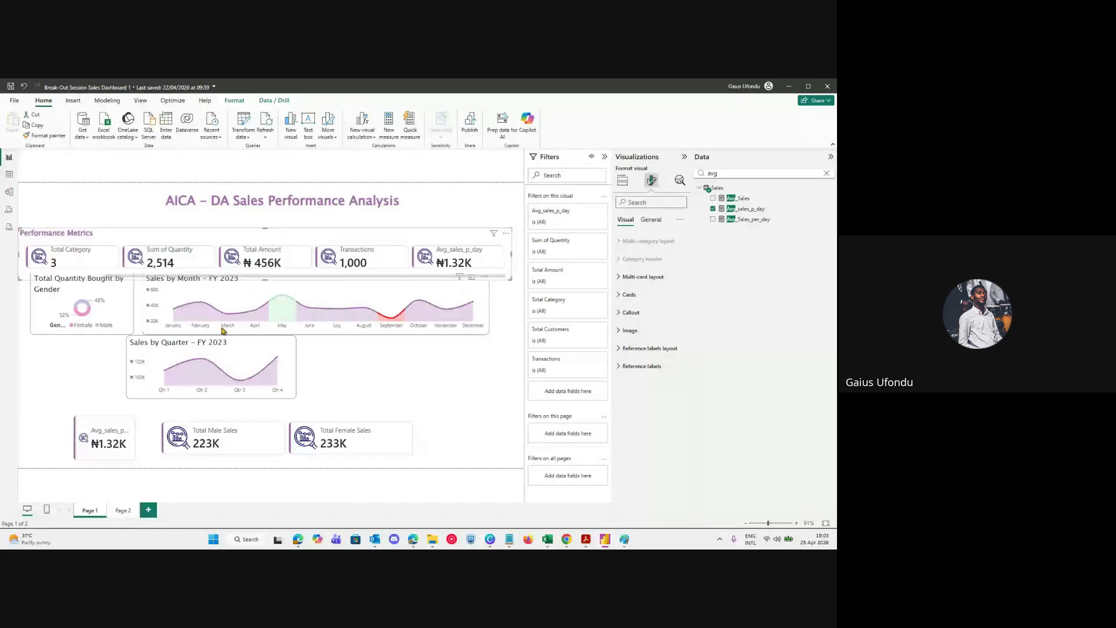
pyautogui.hotkey('ctrl', 'z')
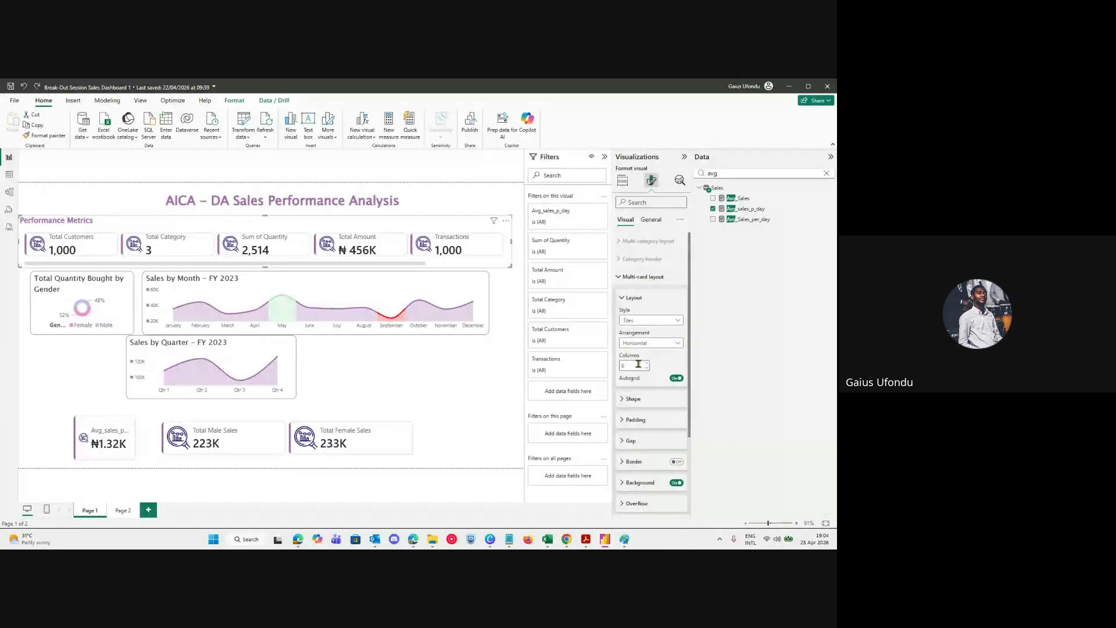
pyautogui.click(646, 363)
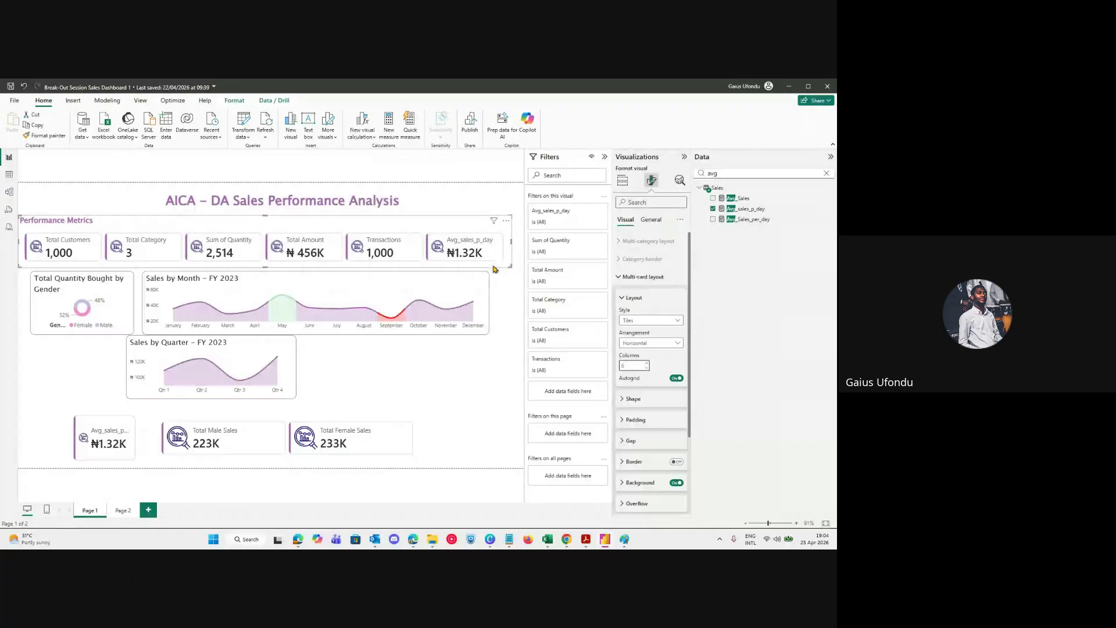
pyautogui.click(646, 363)
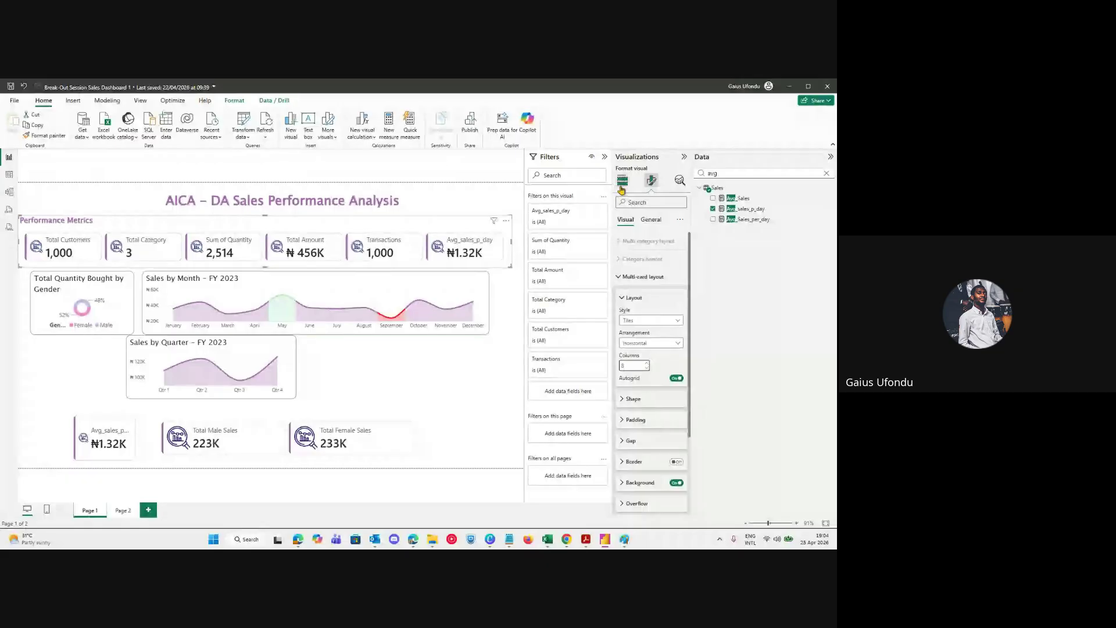
# Replace Avg_sales_p_day in the Performance Metrics visual with the Total Male Sales and Total Female Sales measures as its last values.
pyautogui.click(623, 180)
pyautogui.click(713, 209)
pyautogui.click(731, 175)
pyautogui.press('BackSpace')
pyautogui.press('BackSpace')
pyautogui.press('BackSpace')
pyautogui.write('male')
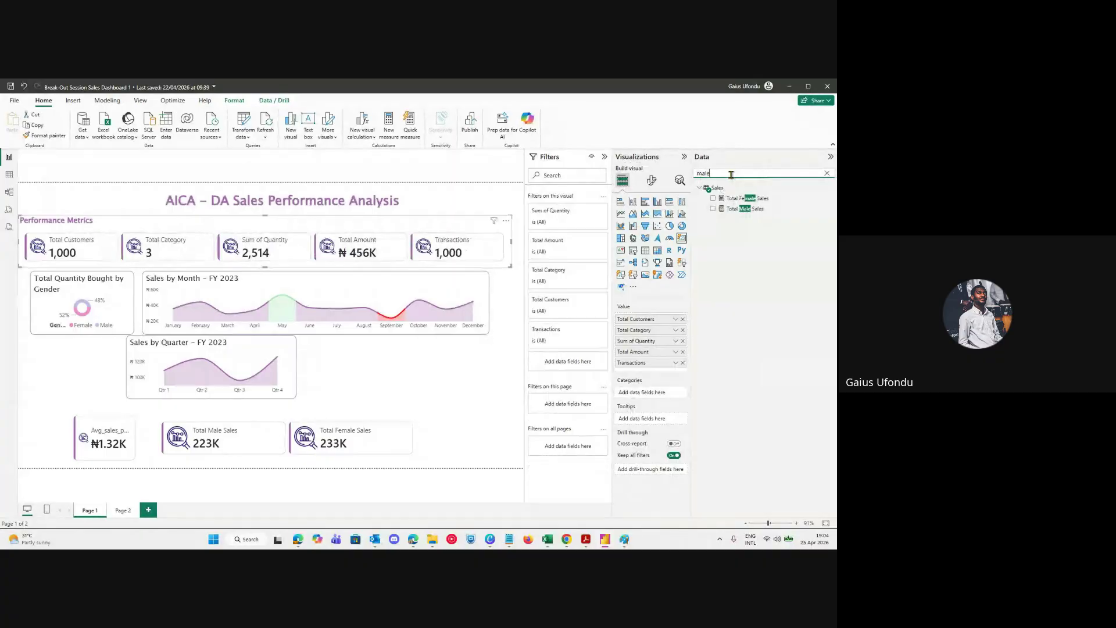
pyautogui.moveTo(751, 212); pyautogui.dragTo(669, 369)
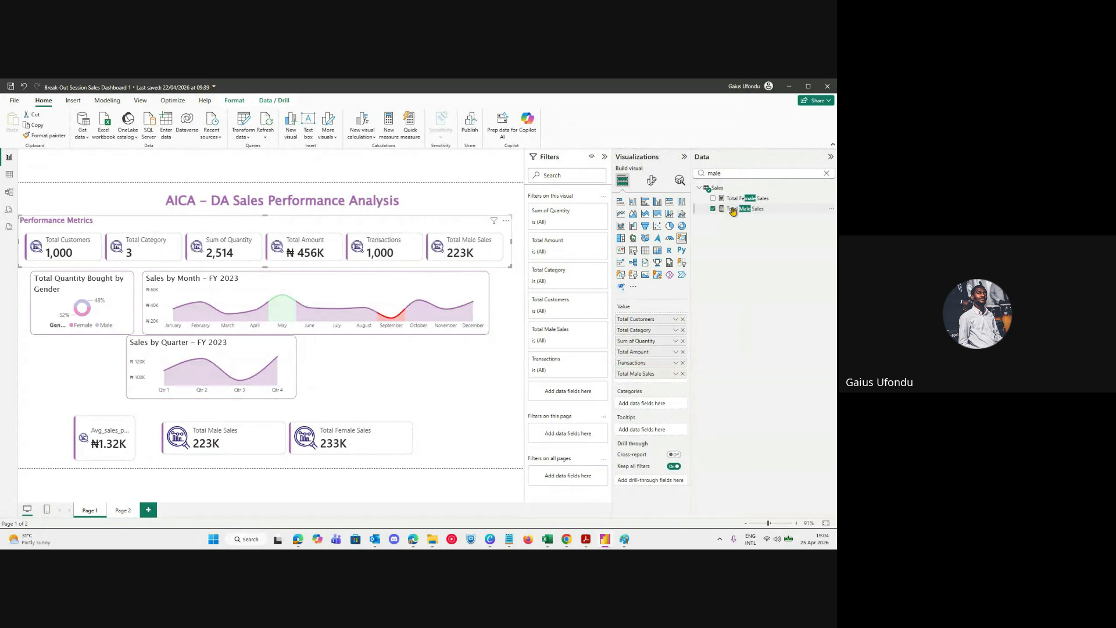
pyautogui.moveTo(751, 202); pyautogui.dragTo(660, 381)
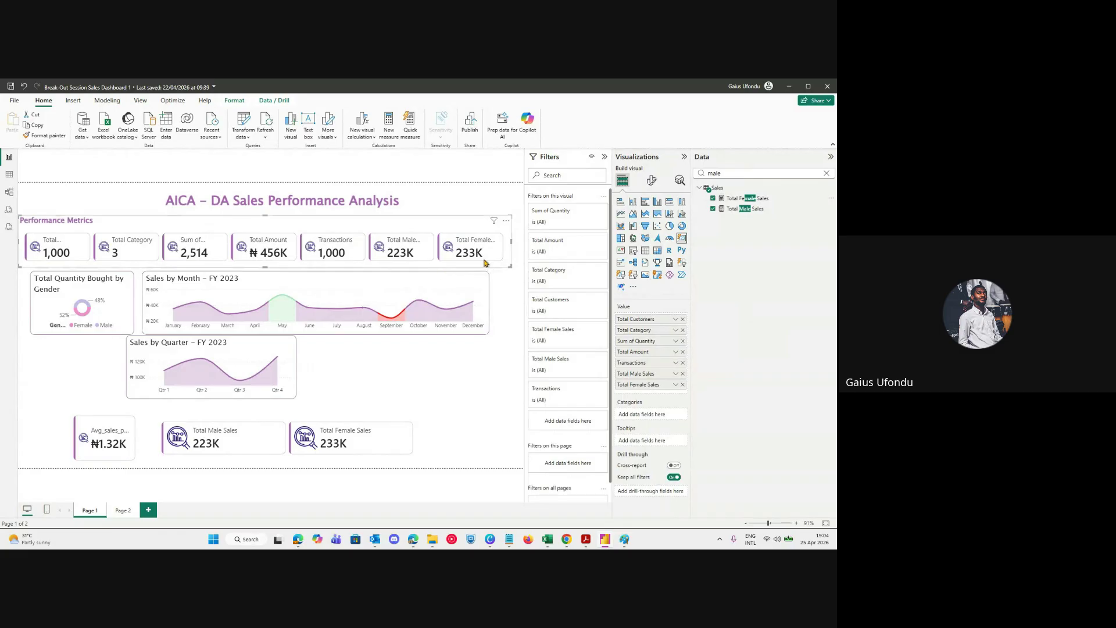
# Collapse the report filters area and set the Performance Metrics title's font size to 11.
pyautogui.click(520, 319)
pyautogui.click(395, 261)
pyautogui.click(604, 156)
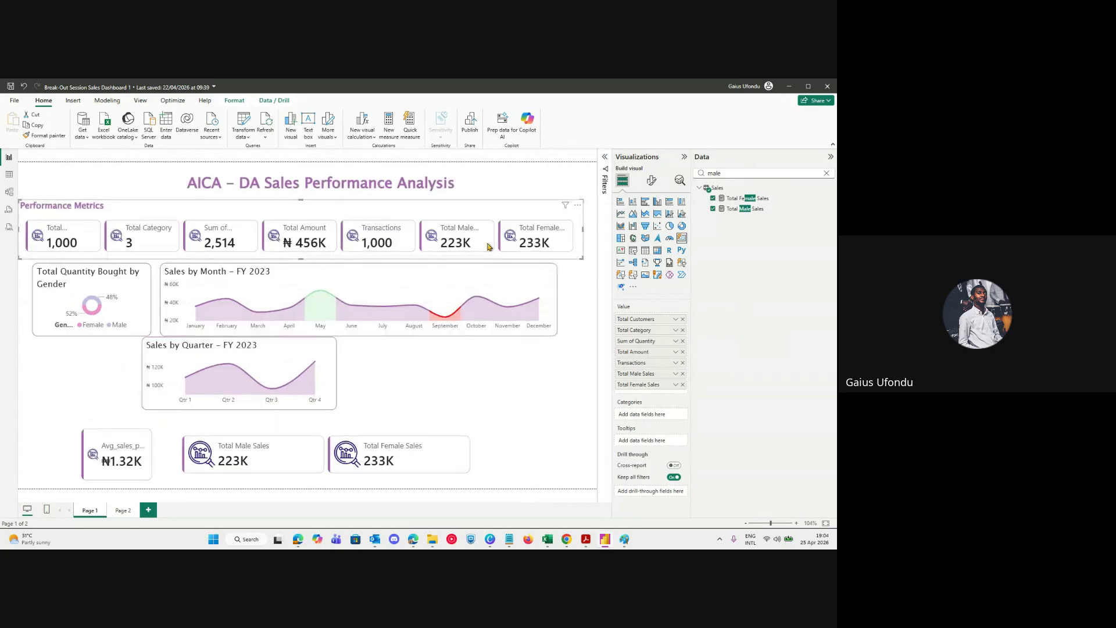
pyautogui.click(652, 180)
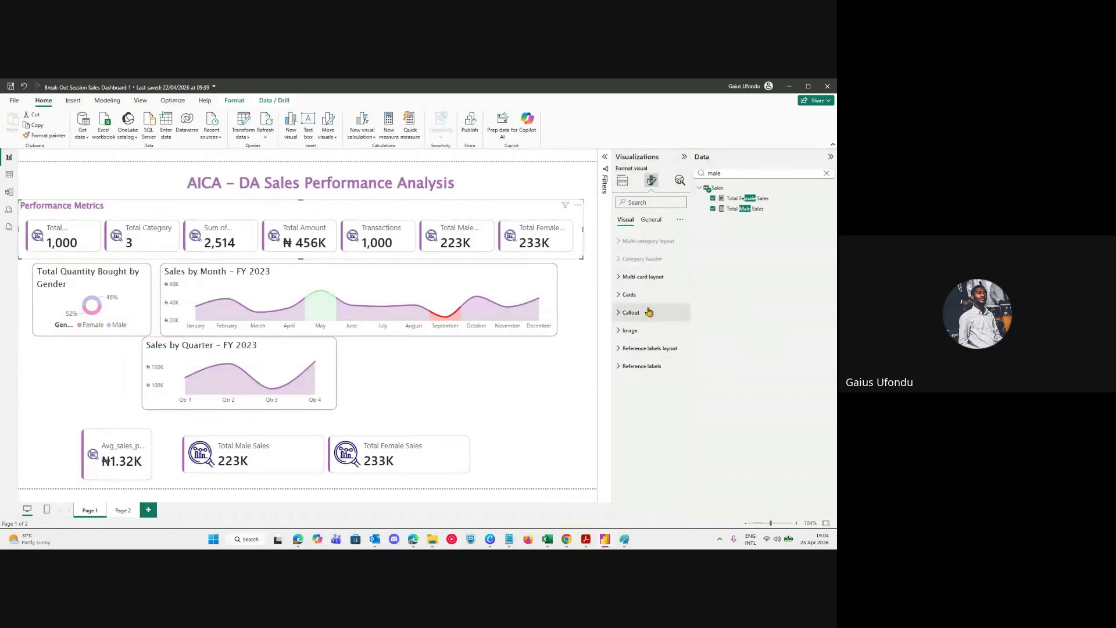
pyautogui.click(651, 221)
pyautogui.click(646, 259)
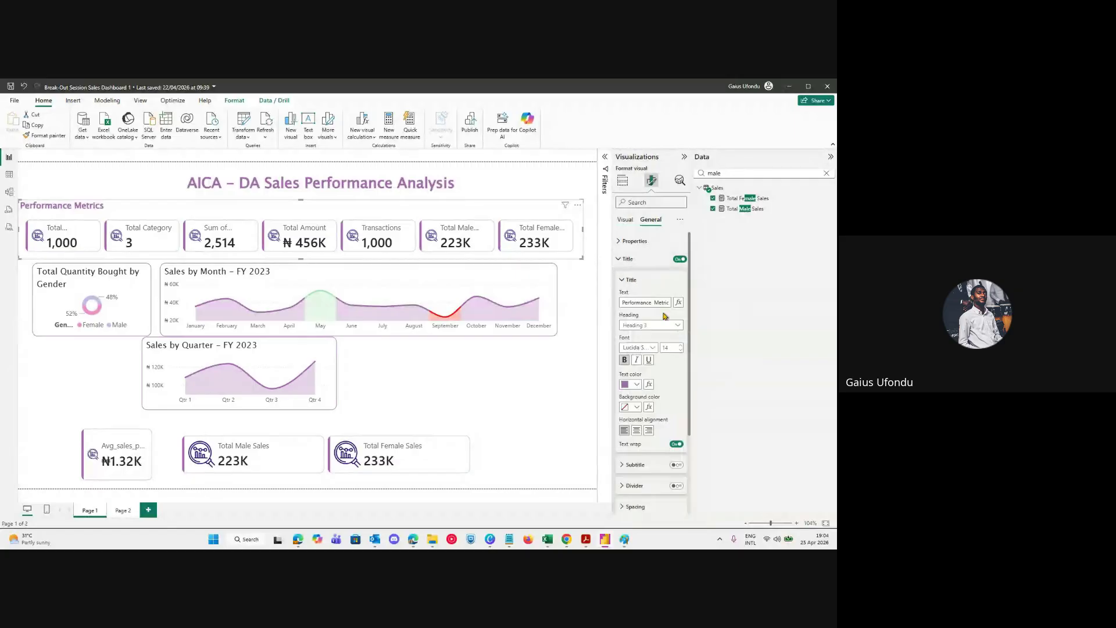
pyautogui.click(679, 350)
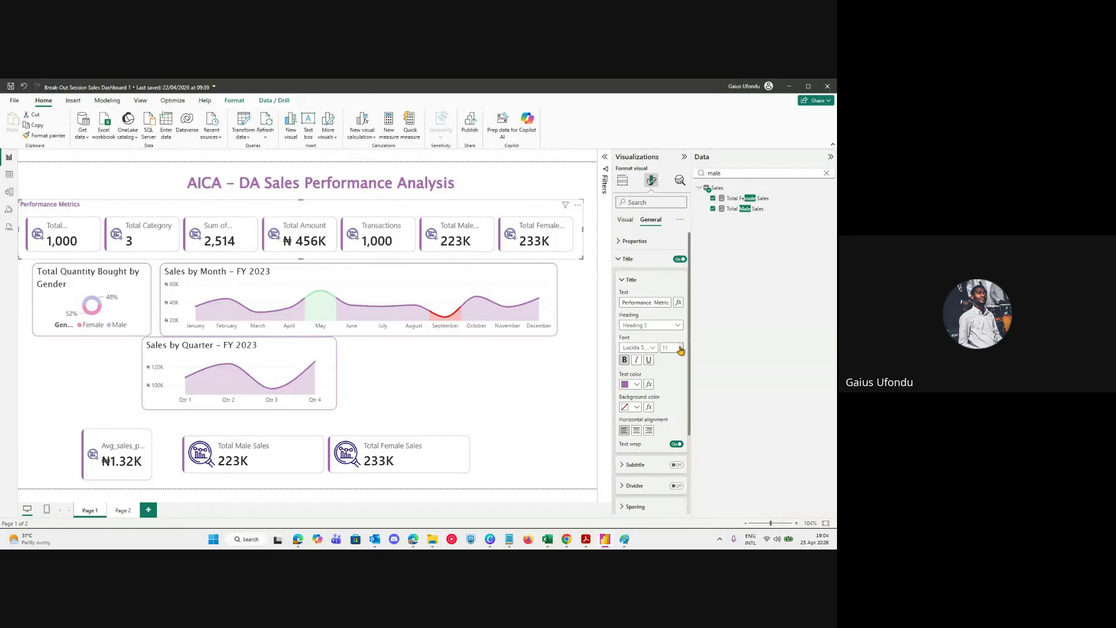
pyautogui.click(625, 220)
pyautogui.click(630, 294)
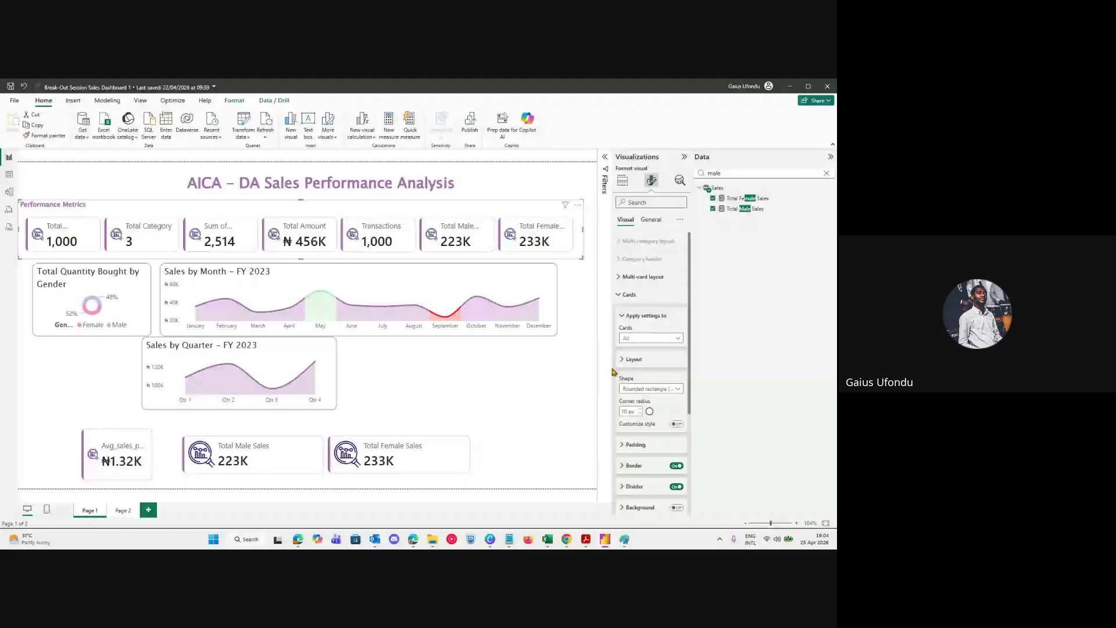
pyautogui.scroll(-3, 639, 363)
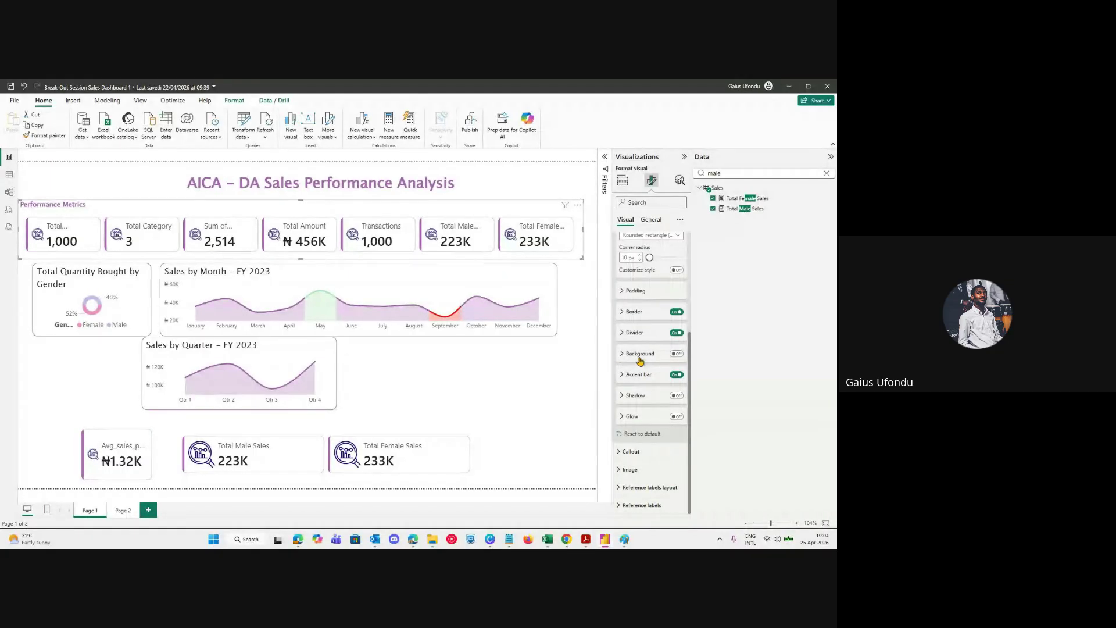
pyautogui.click(639, 354)
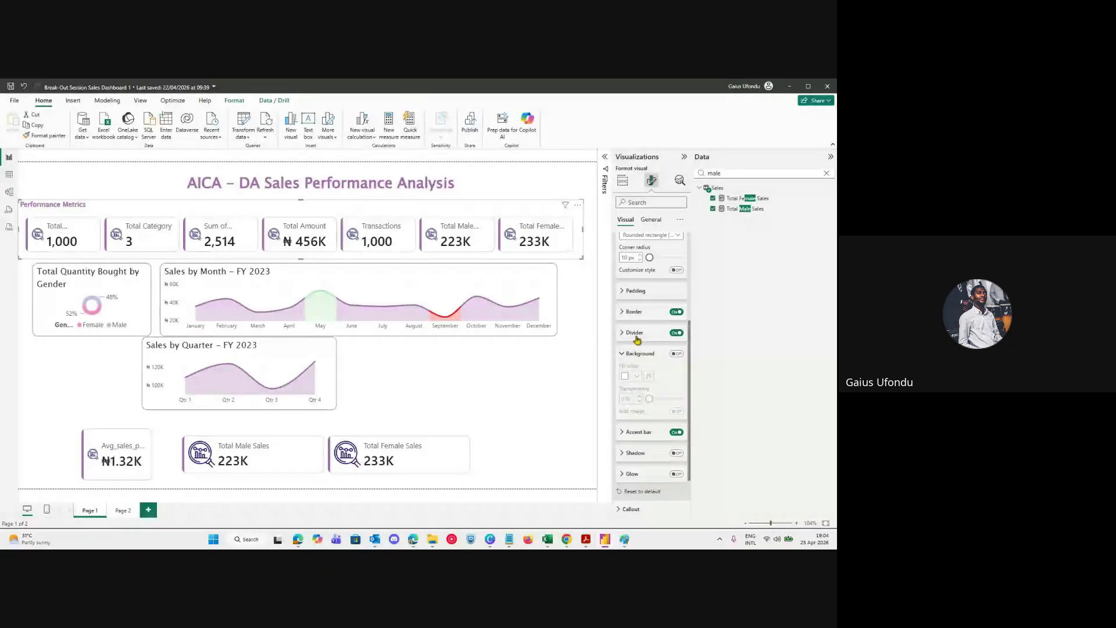
pyautogui.click(637, 352)
pyautogui.scroll(5, 646, 400)
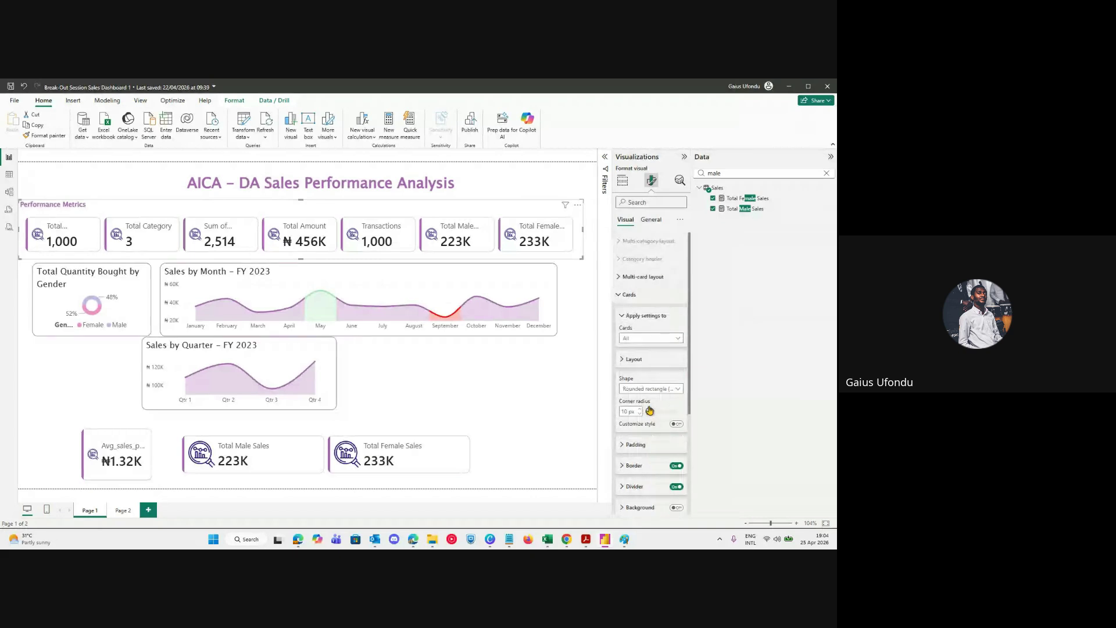
pyautogui.click(628, 299)
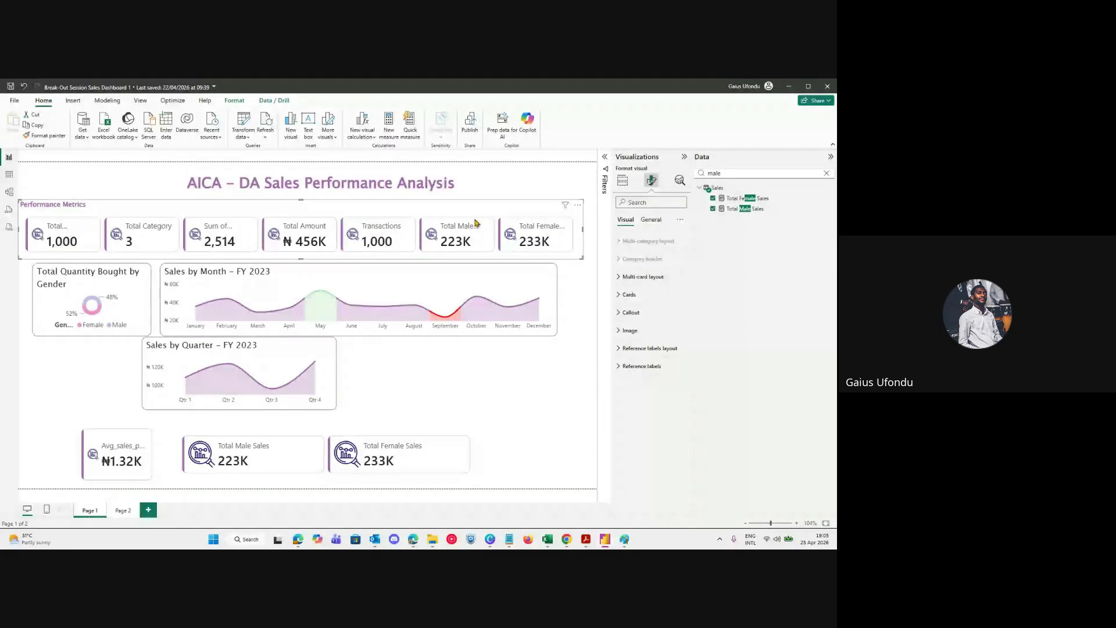
# Open the callout label settings for all cards in the Performance Metrics visual.
pyautogui.click(636, 314)
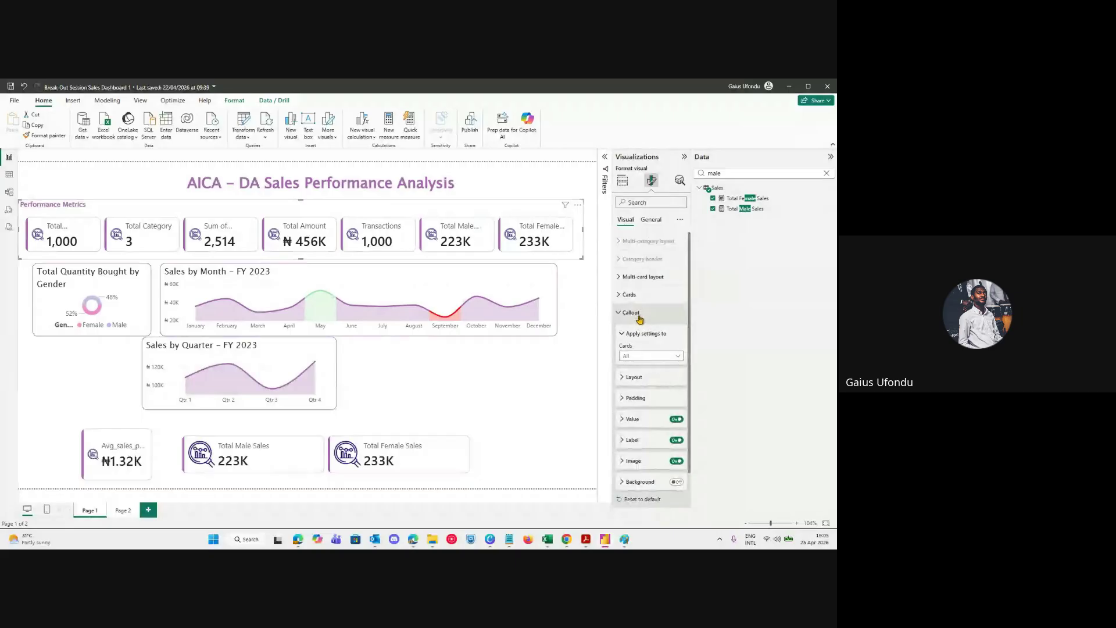
pyautogui.scroll(-1, 640, 386)
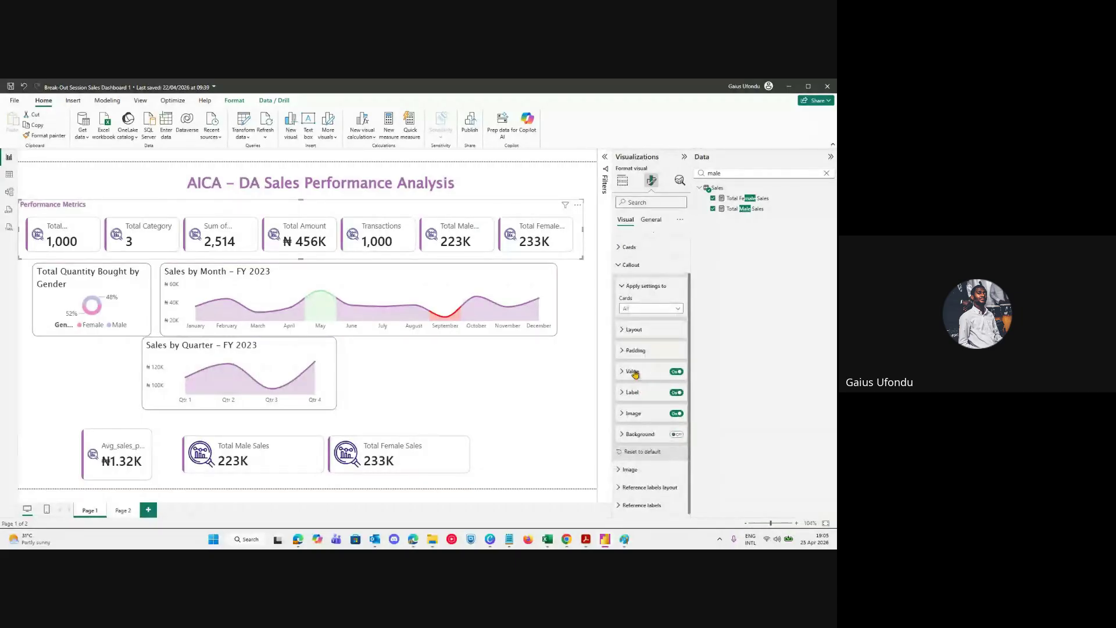
pyautogui.click(634, 392)
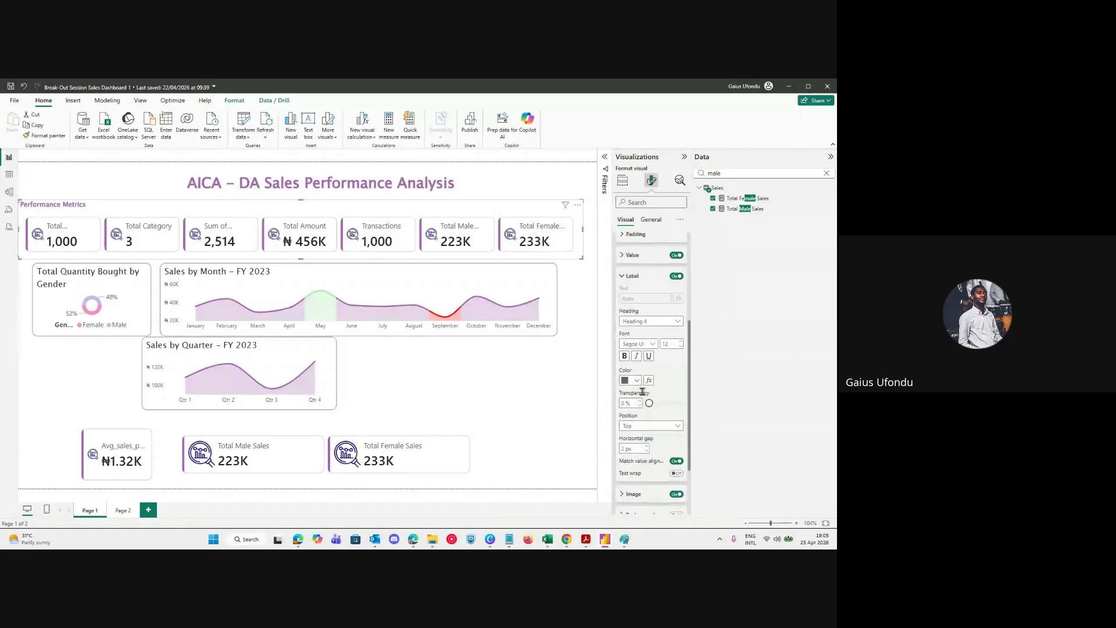
# Try the Bottom position for the cards' callout labels, and restore the position to Top.
pyautogui.click(667, 427)
pyautogui.click(645, 446)
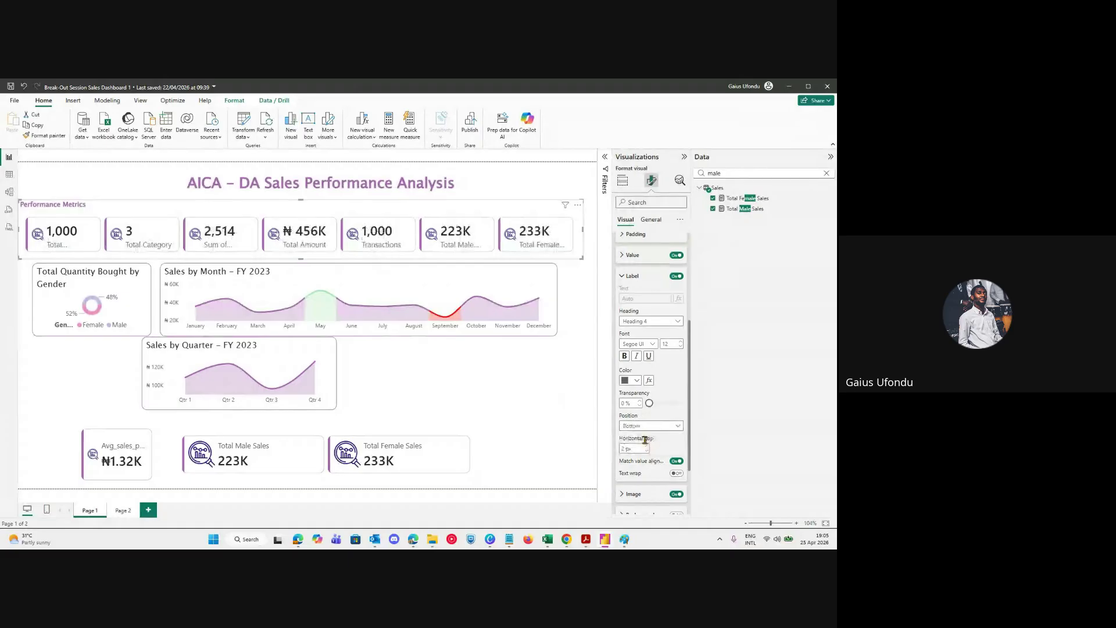
pyautogui.click(651, 426)
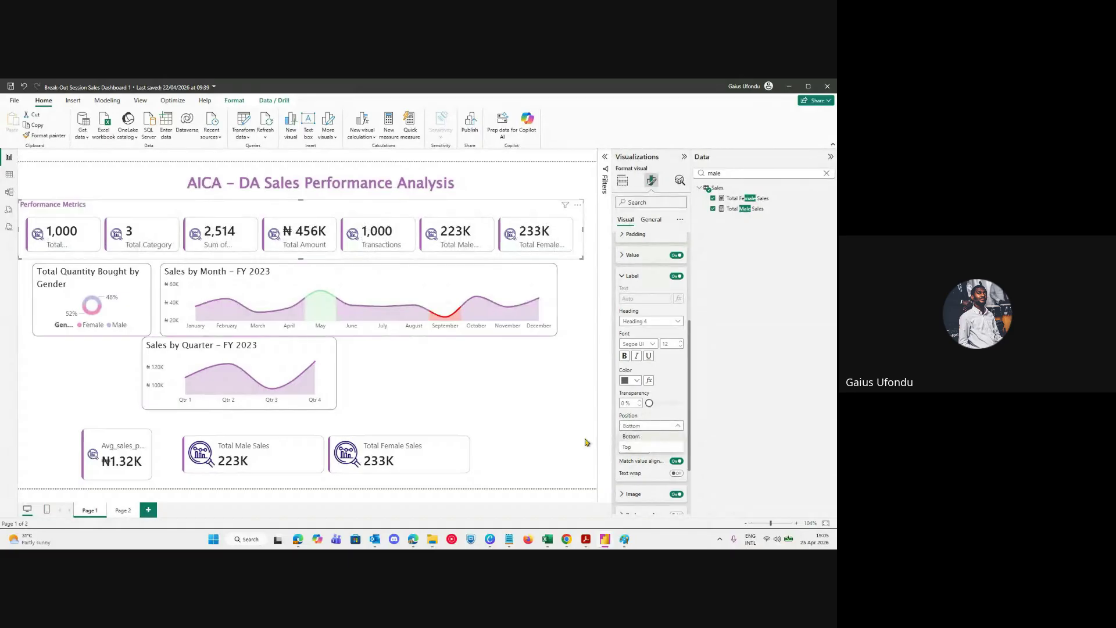
pyautogui.click(639, 437)
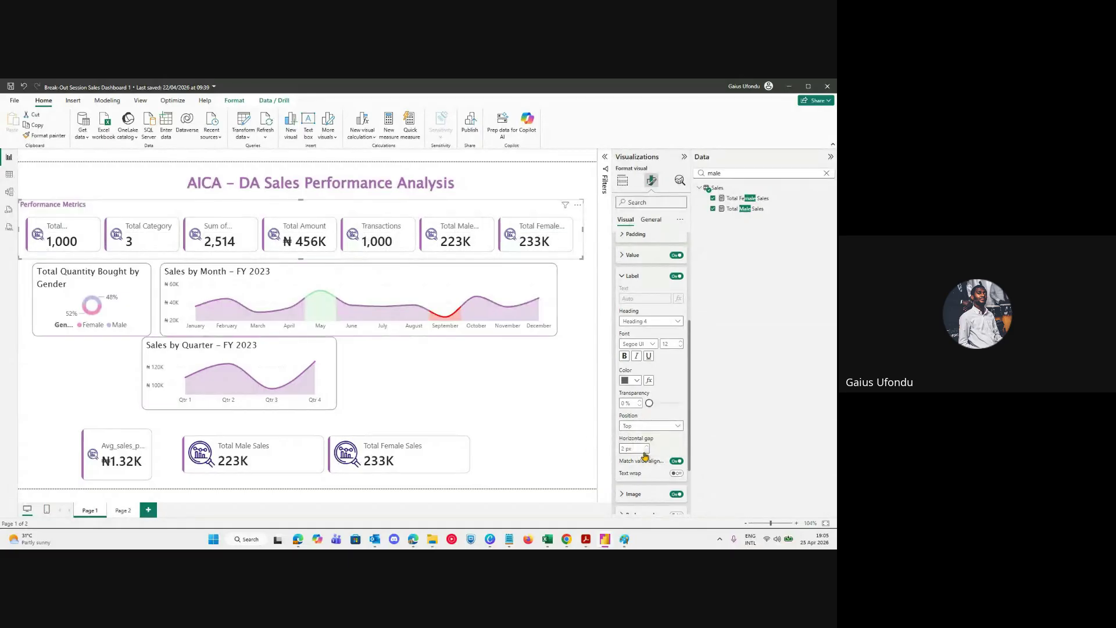
# Set the callout labels' font size to 8 and slightly reduce the height of the Performance Metrics visual from its lower edge.
pyautogui.click(680, 348)
pyautogui.click(680, 348)
pyautogui.click(680, 348)
pyautogui.click(680, 348)
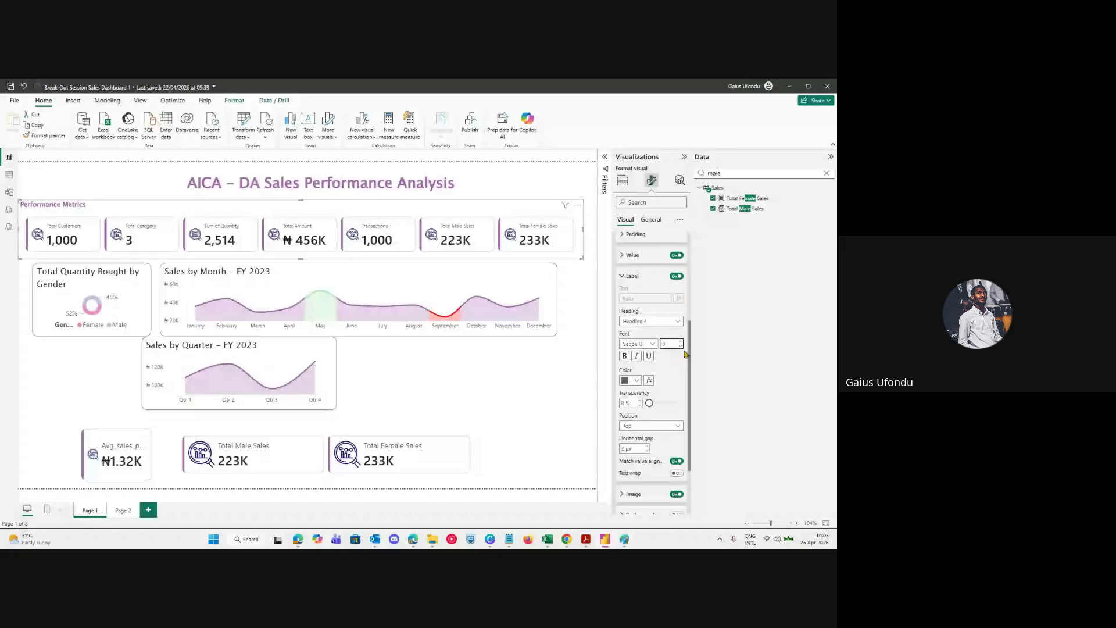
pyautogui.click(548, 381)
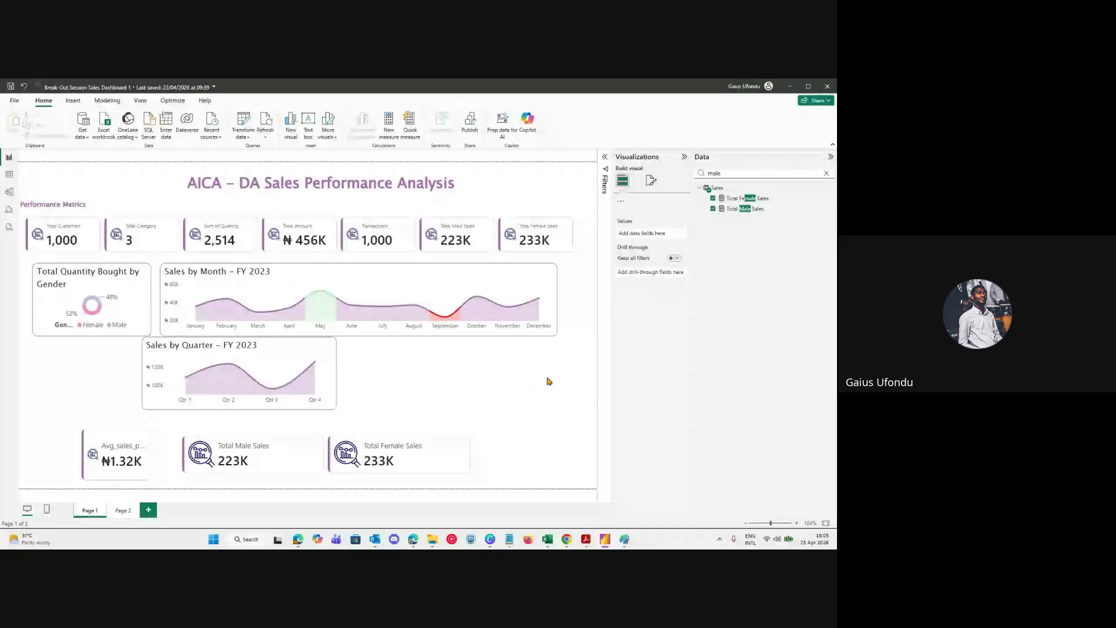
pyautogui.click(363, 216)
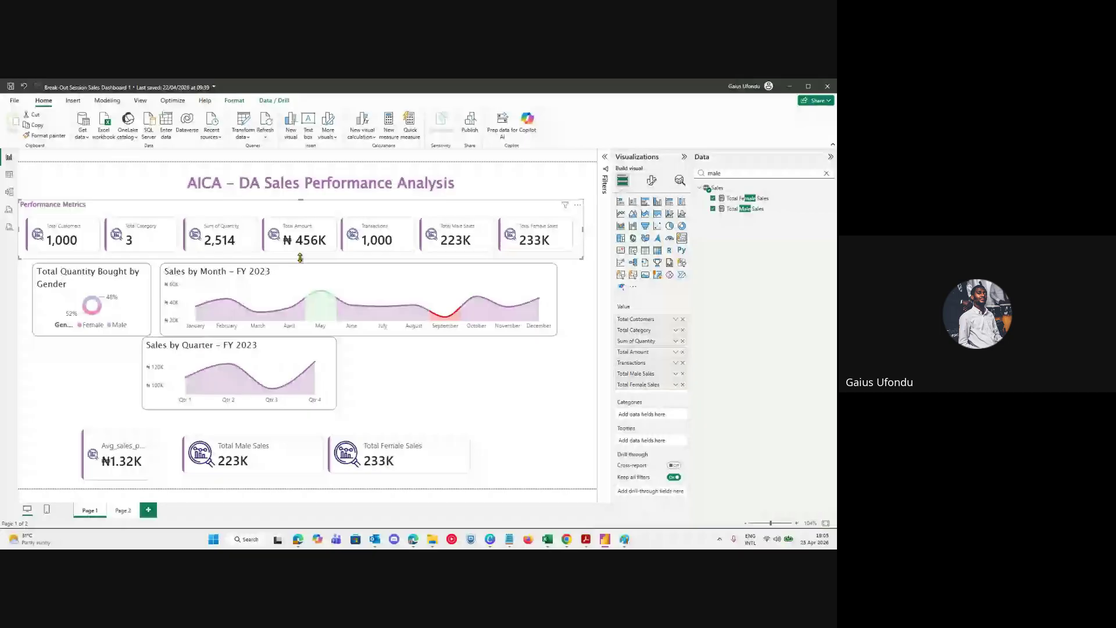
pyautogui.moveTo(299, 257); pyautogui.dragTo(300, 251)
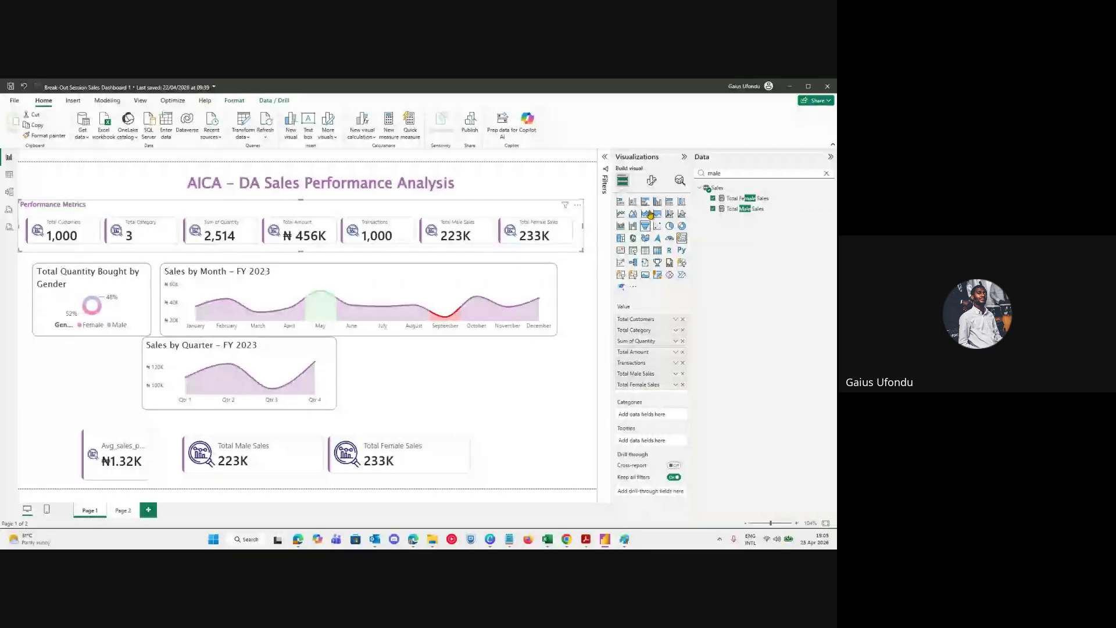
# Set the callout values' font size to 18 and fine-tune the height of the Performance Metrics visual.
pyautogui.click(651, 180)
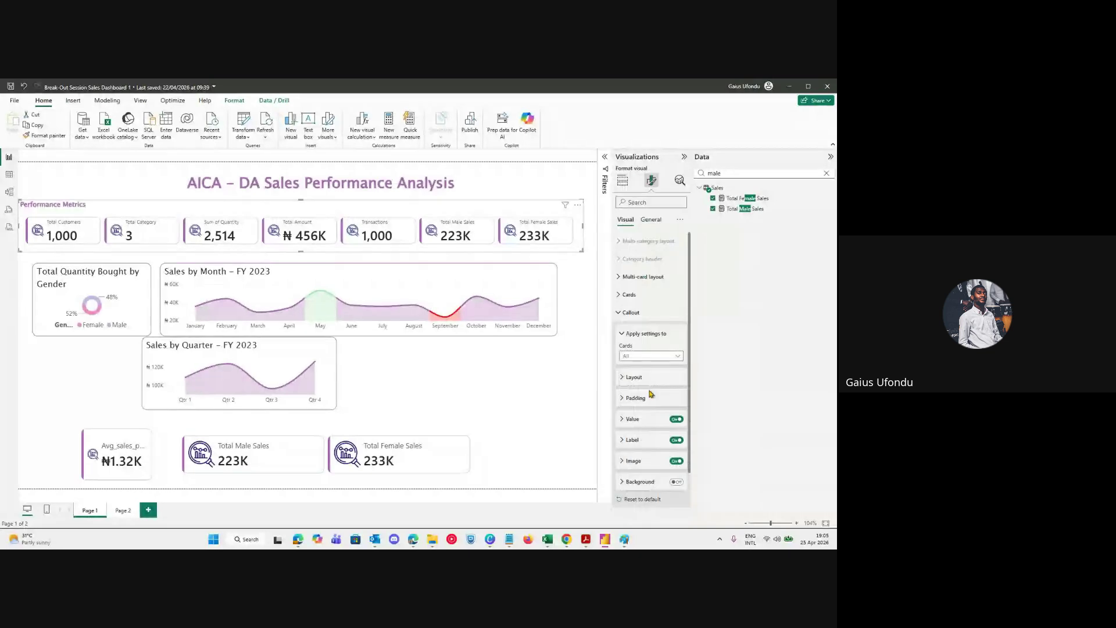
pyautogui.click(632, 418)
pyautogui.scroll(-1, 651, 407)
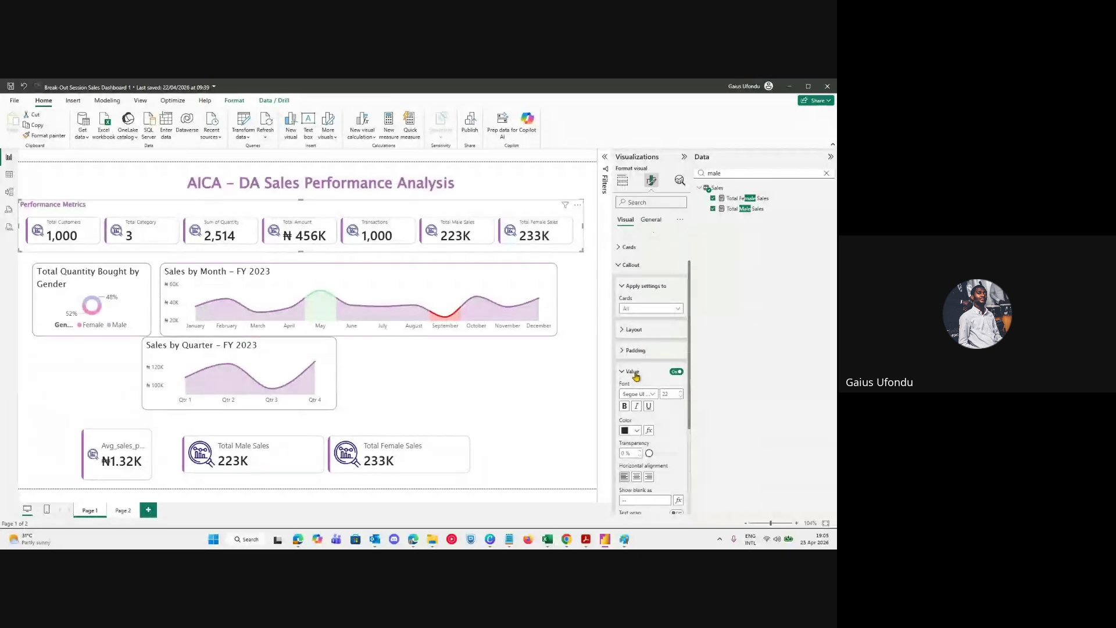
pyautogui.click(680, 396)
pyautogui.click(681, 397)
pyautogui.click(681, 396)
pyautogui.click(680, 396)
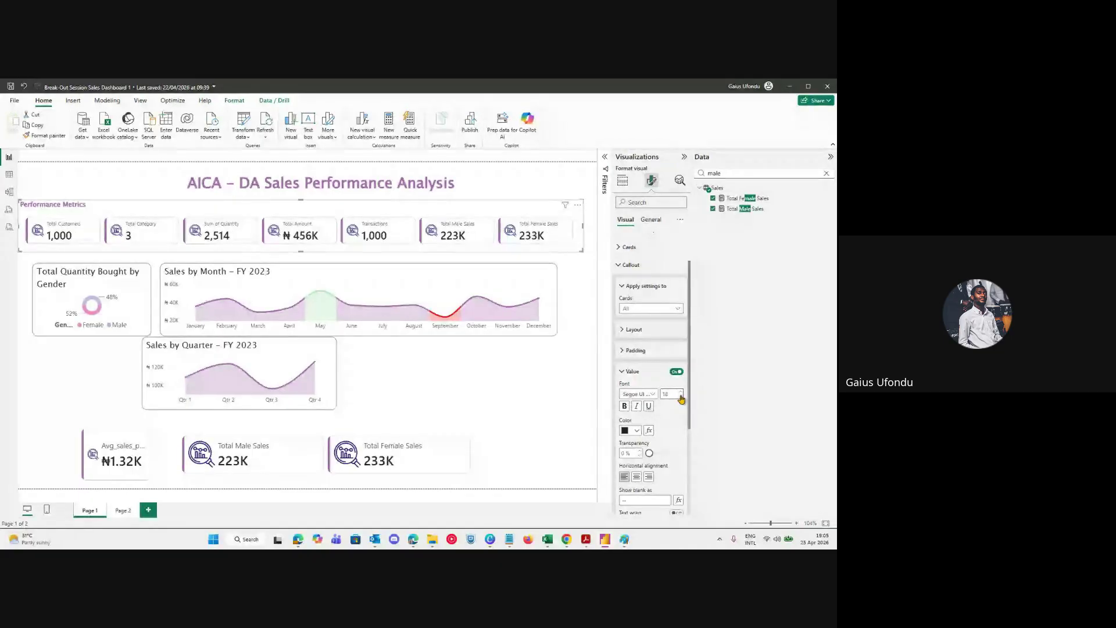
pyautogui.moveTo(301, 251); pyautogui.dragTo(302, 253)
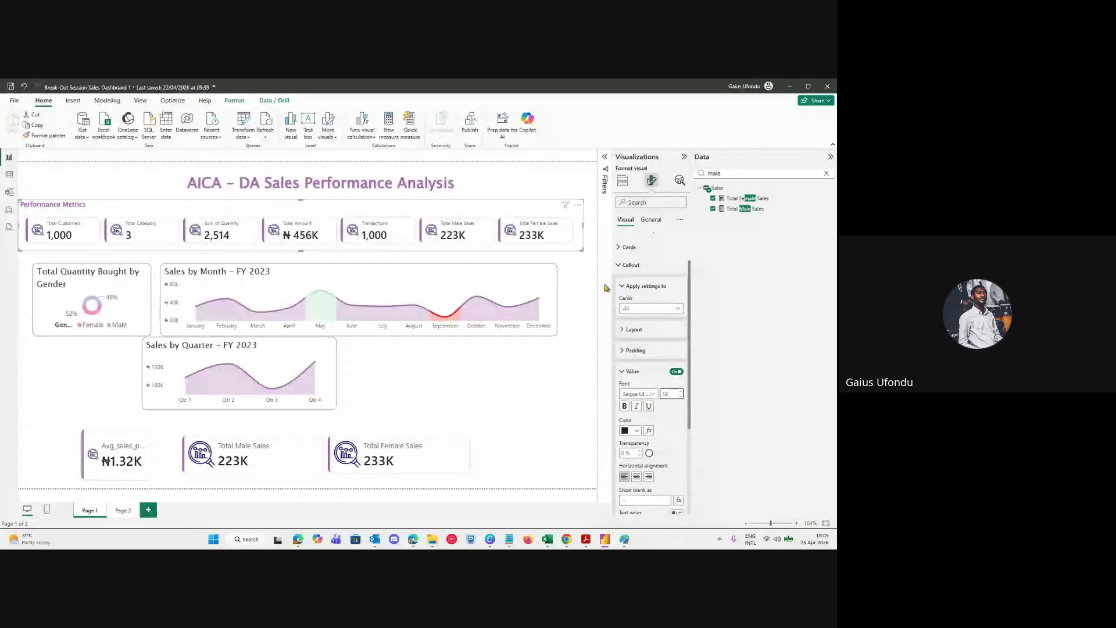
pyautogui.click(626, 266)
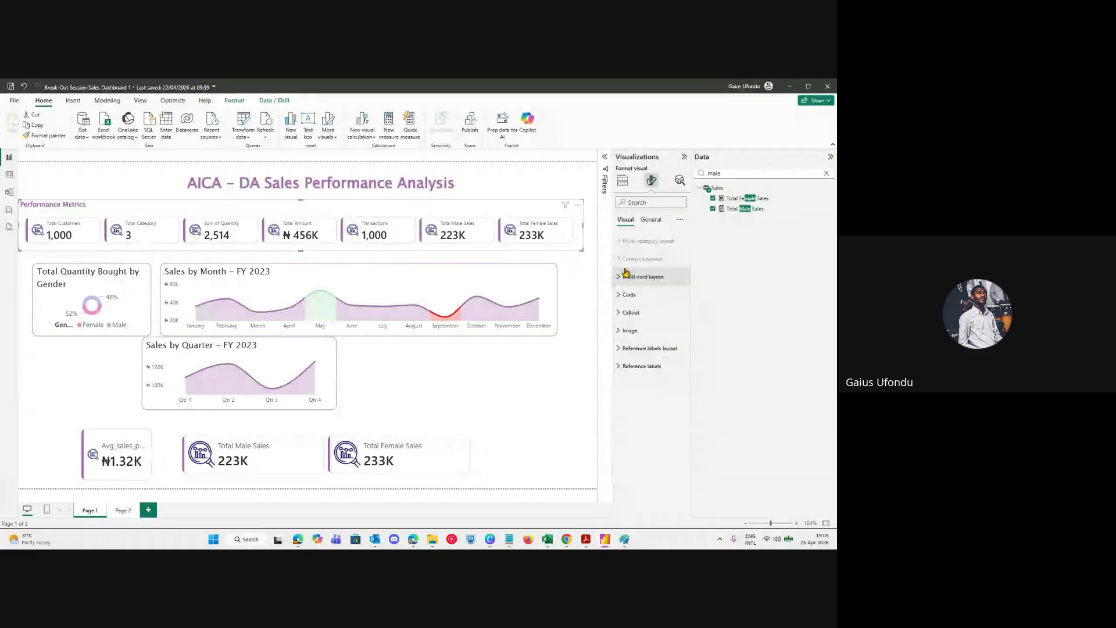
pyautogui.click(633, 304)
pyautogui.scroll(-3, 645, 389)
pyautogui.scroll(3, 641, 382)
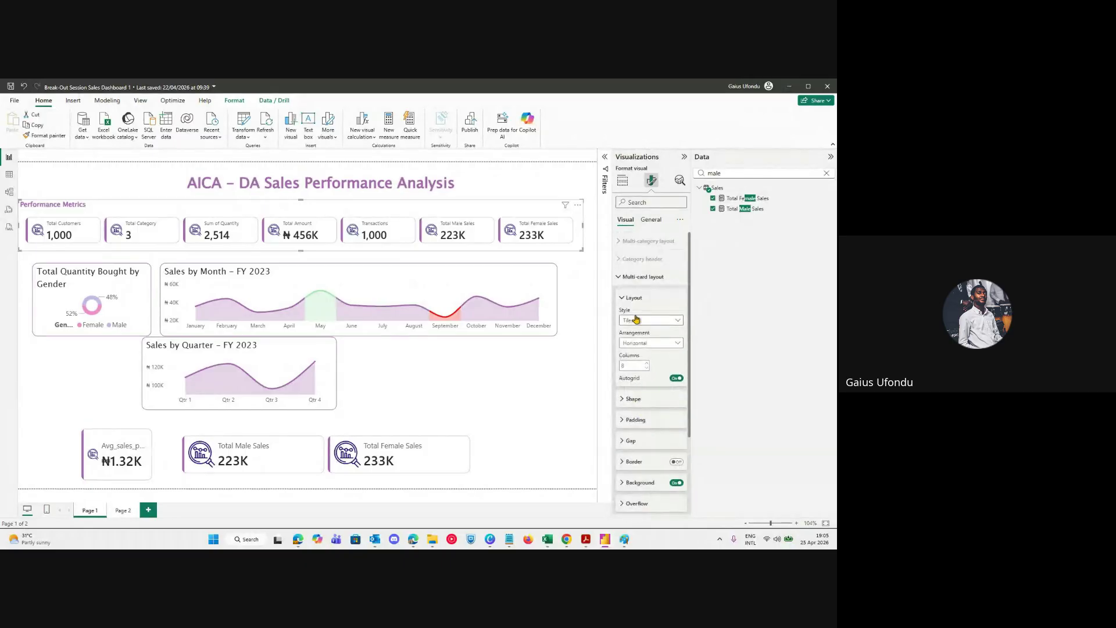
pyautogui.click(624, 279)
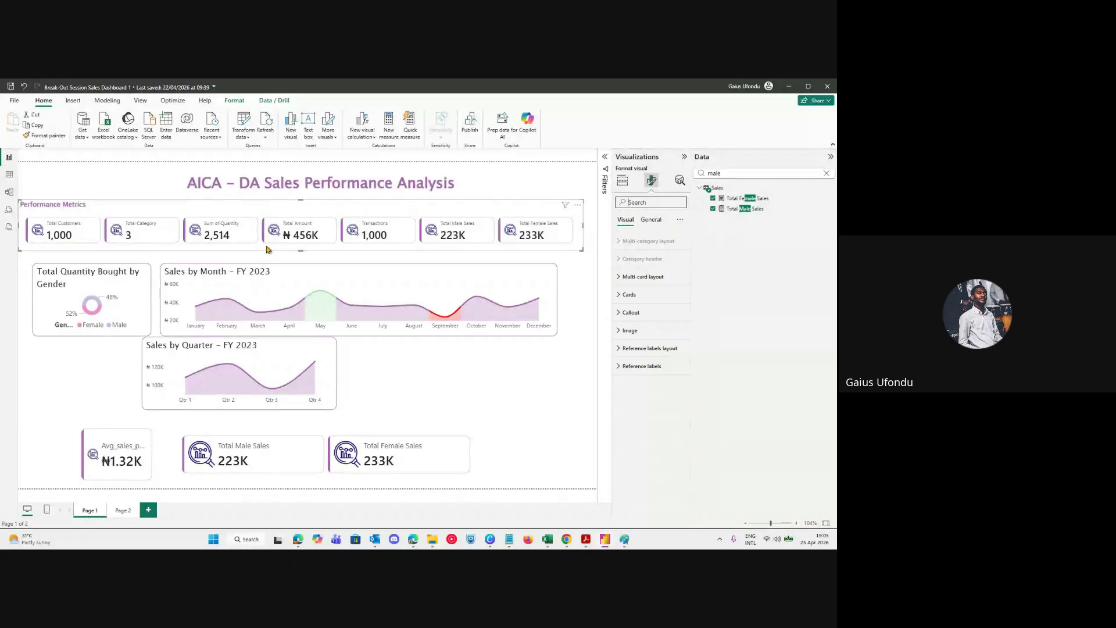
pyautogui.click(628, 295)
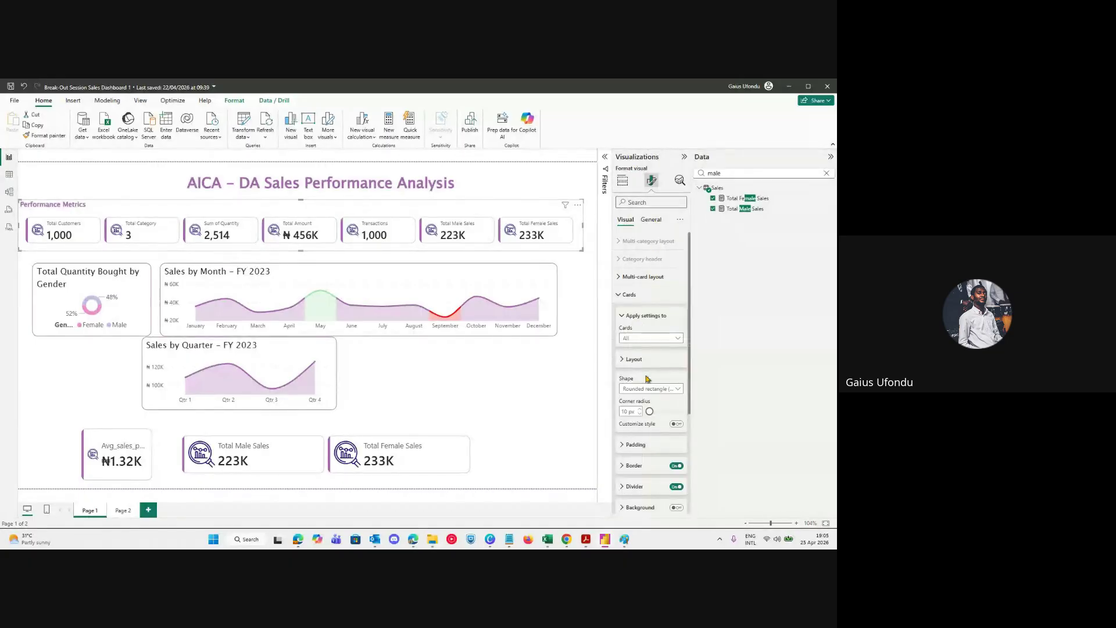
pyautogui.click(638, 277)
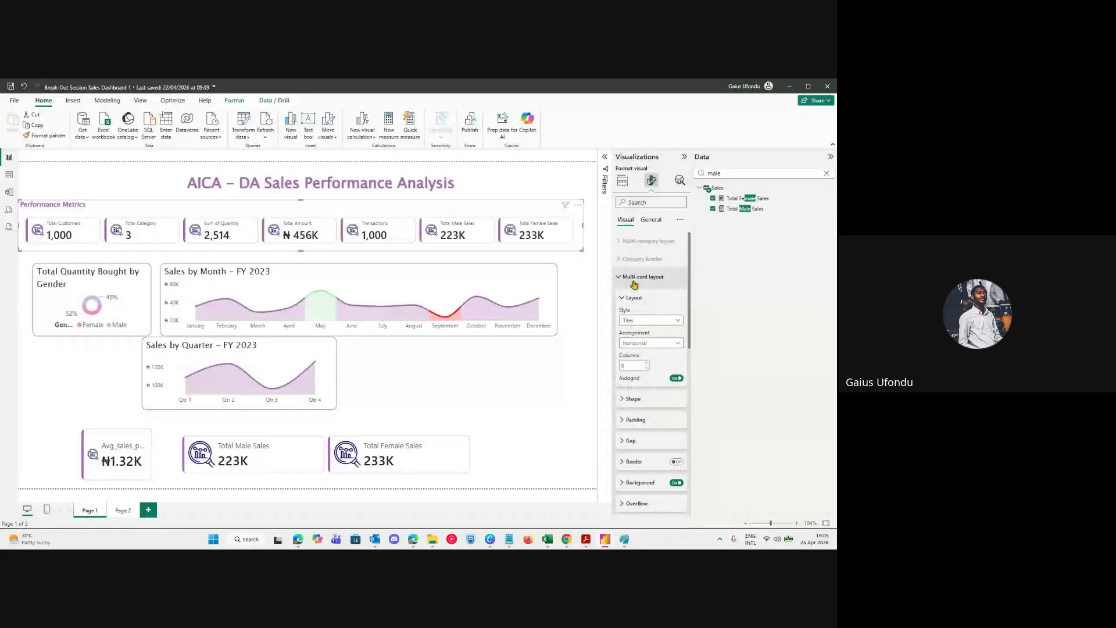
pyautogui.click(633, 281)
# Search the visual's format settings for "accent" and check the position options of the cards' accent bar.
pyautogui.click(637, 203)
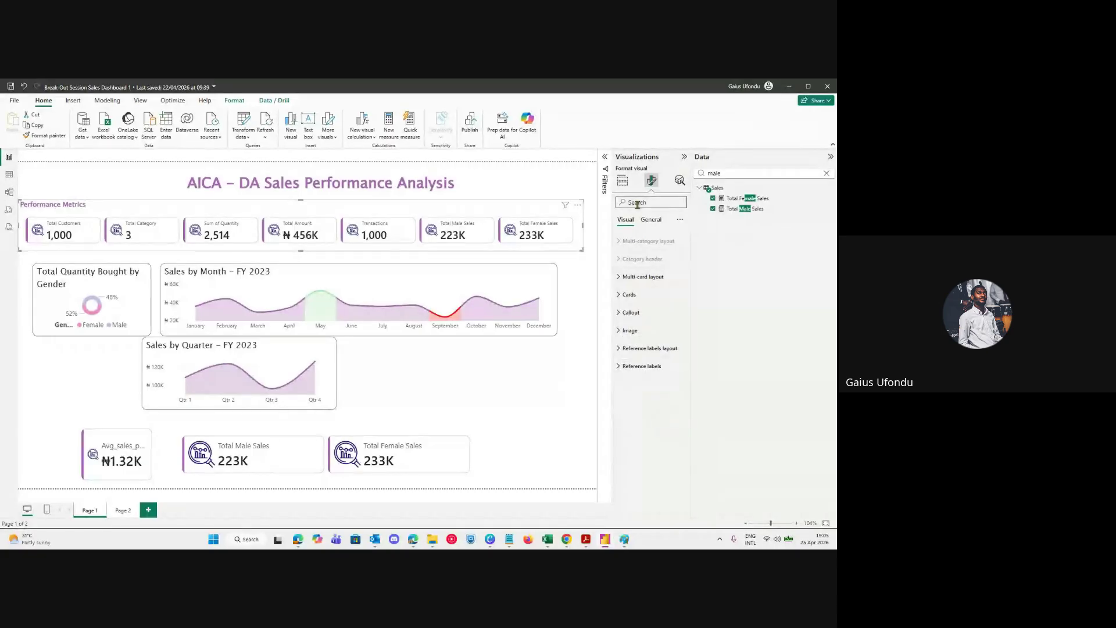
pyautogui.write('accent')
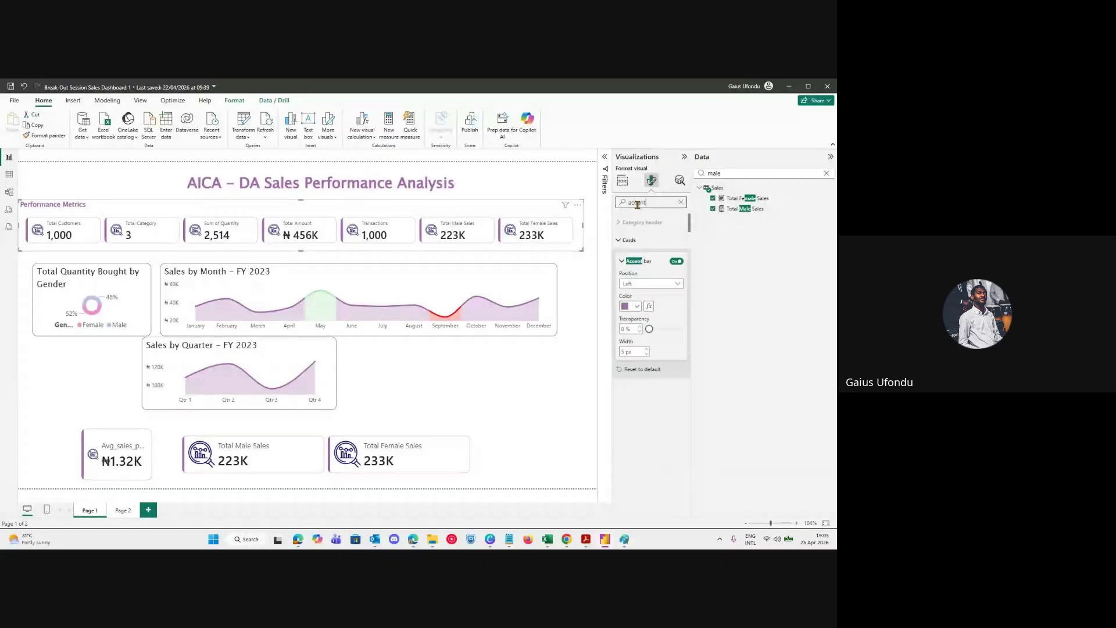
pyautogui.click(640, 287)
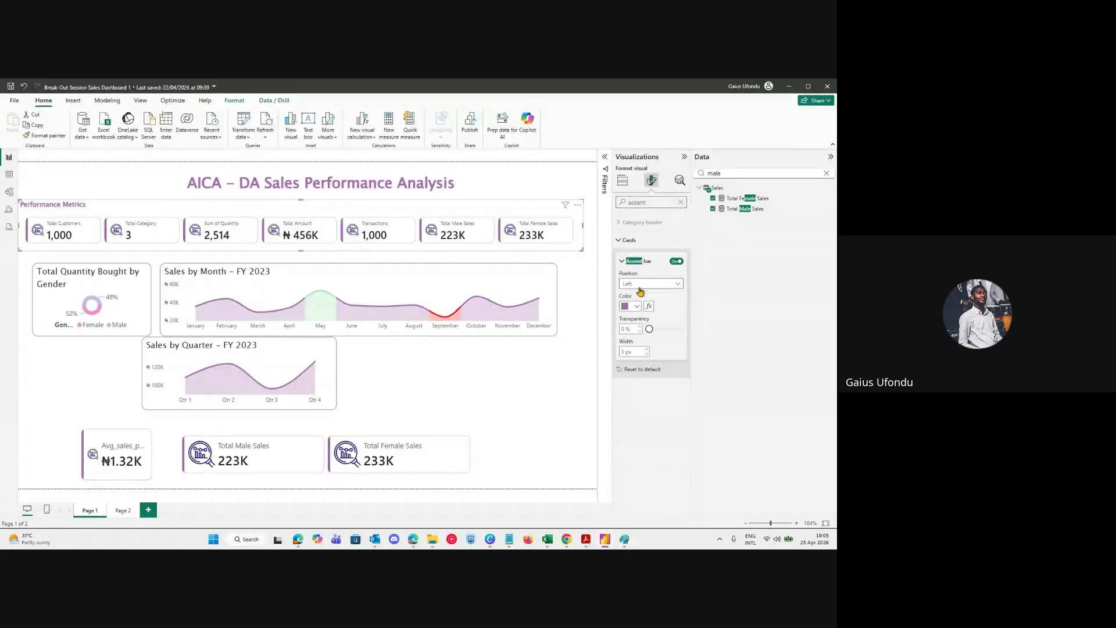
pyautogui.click(654, 283)
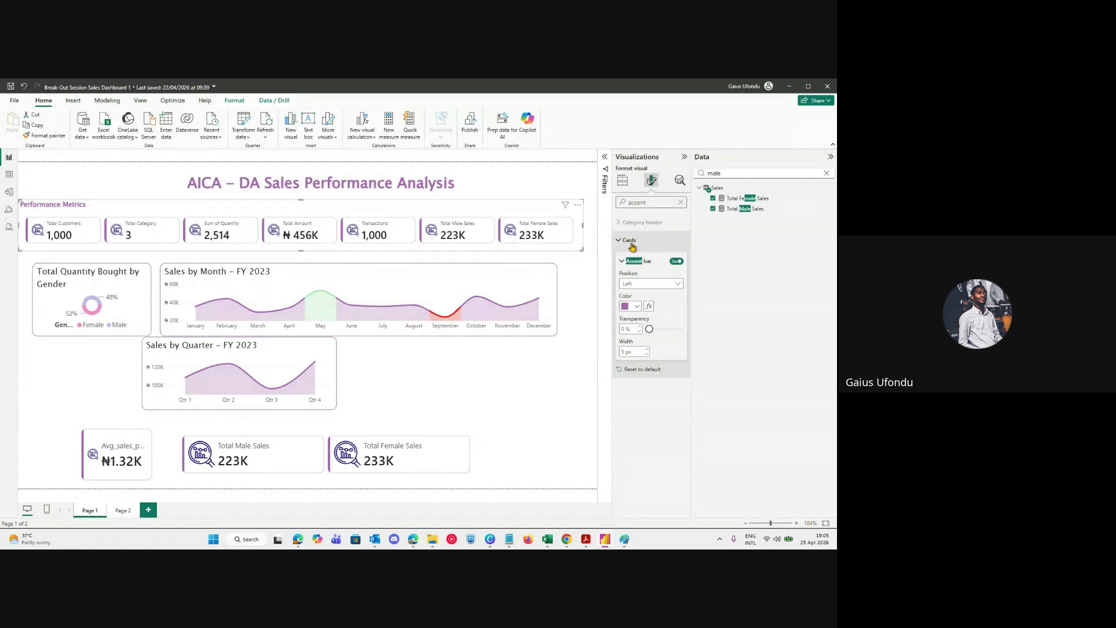
# Search the Performance Metrics visual's format settings for "color" and examine the color options, including the accent bar's.
pyautogui.click(681, 202)
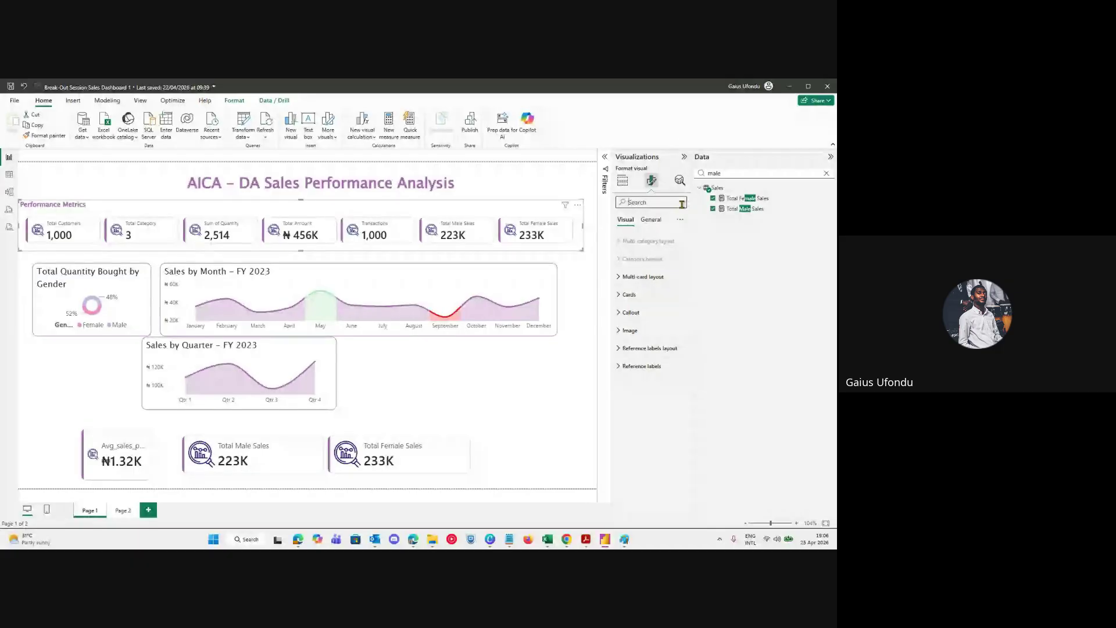
pyautogui.write('color')
pyautogui.hotkey('ctrl', 'a')
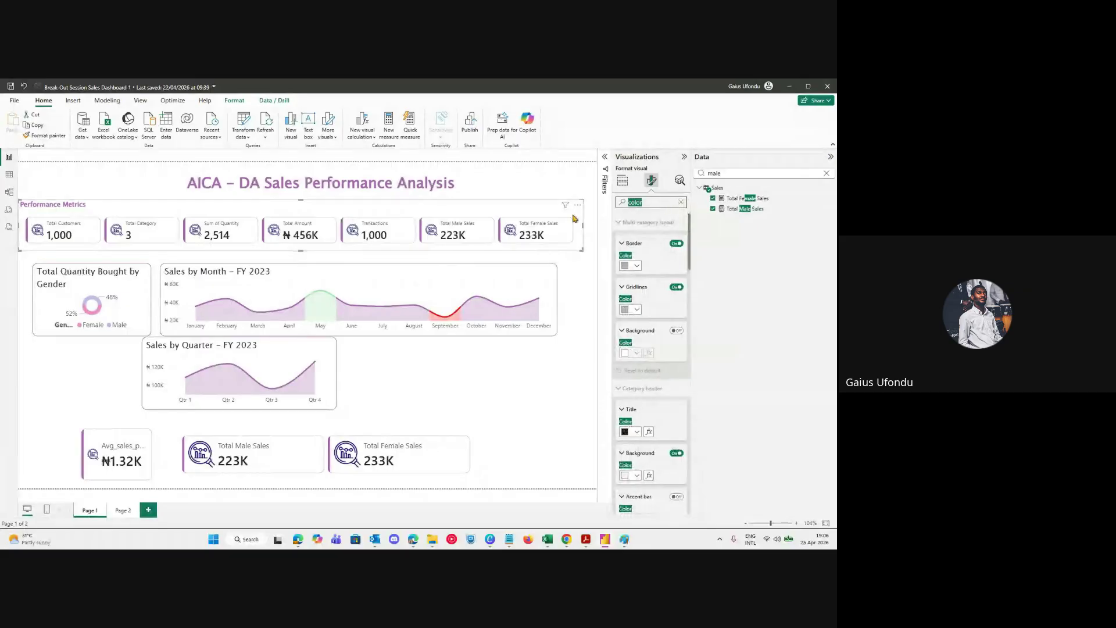
pyautogui.click(651, 203)
pyautogui.scroll(-5, 651, 361)
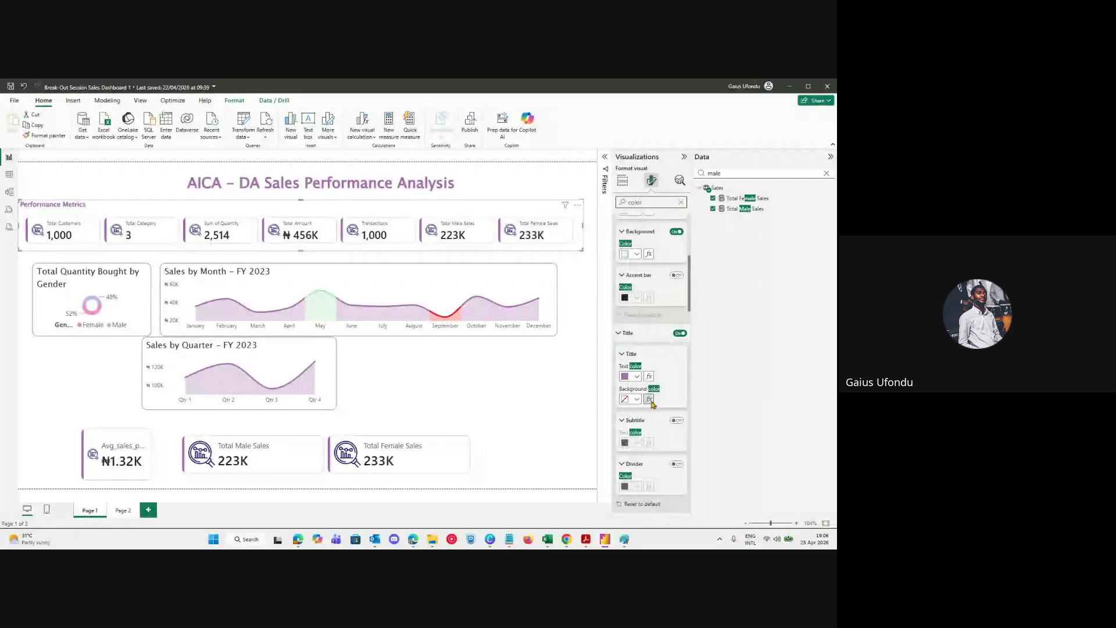
pyautogui.scroll(-5, 653, 412)
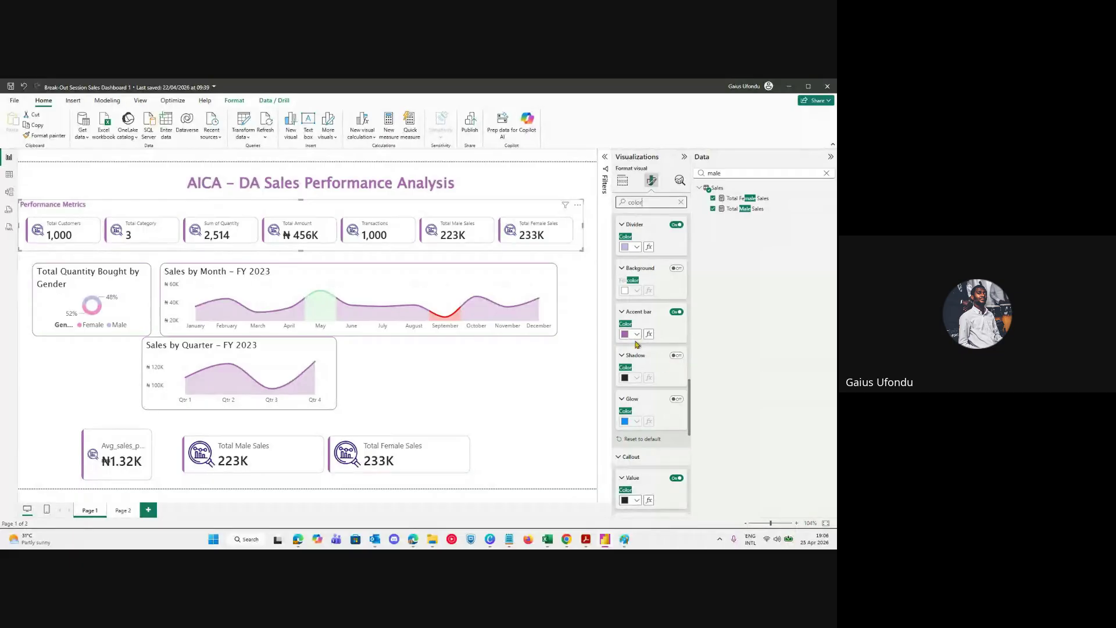
pyautogui.scroll(-2, 661, 360)
pyautogui.scroll(-5, 663, 405)
pyautogui.scroll(10, 662, 408)
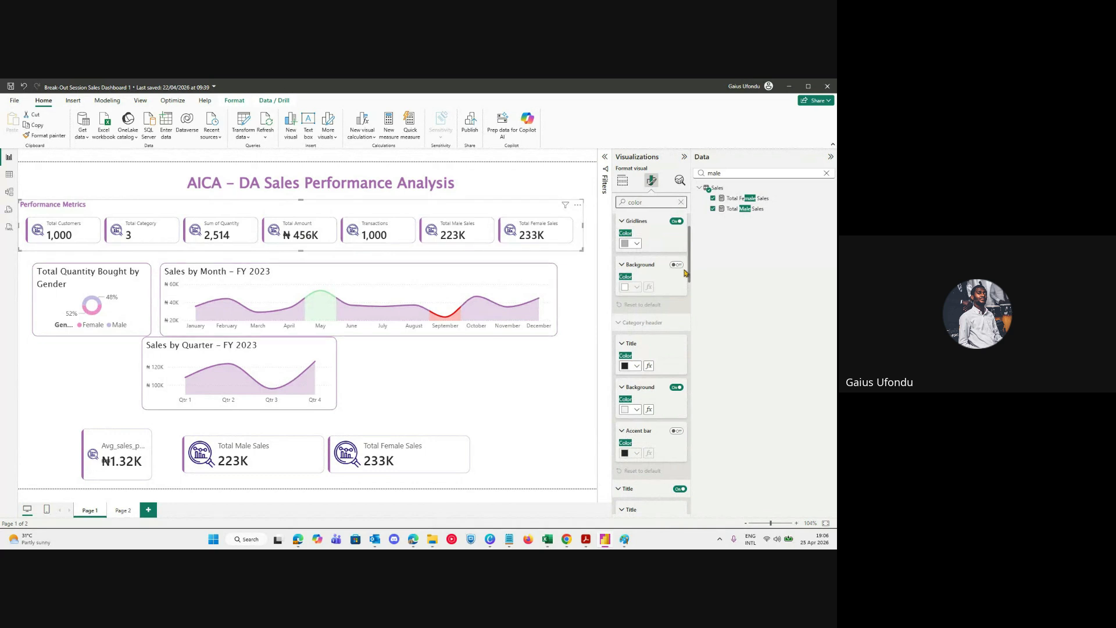
pyautogui.scroll(2, 669, 214)
# Search the format settings for "font", toggle the callout values off and back on, and clear the search.
pyautogui.click(681, 202)
pyautogui.write('font')
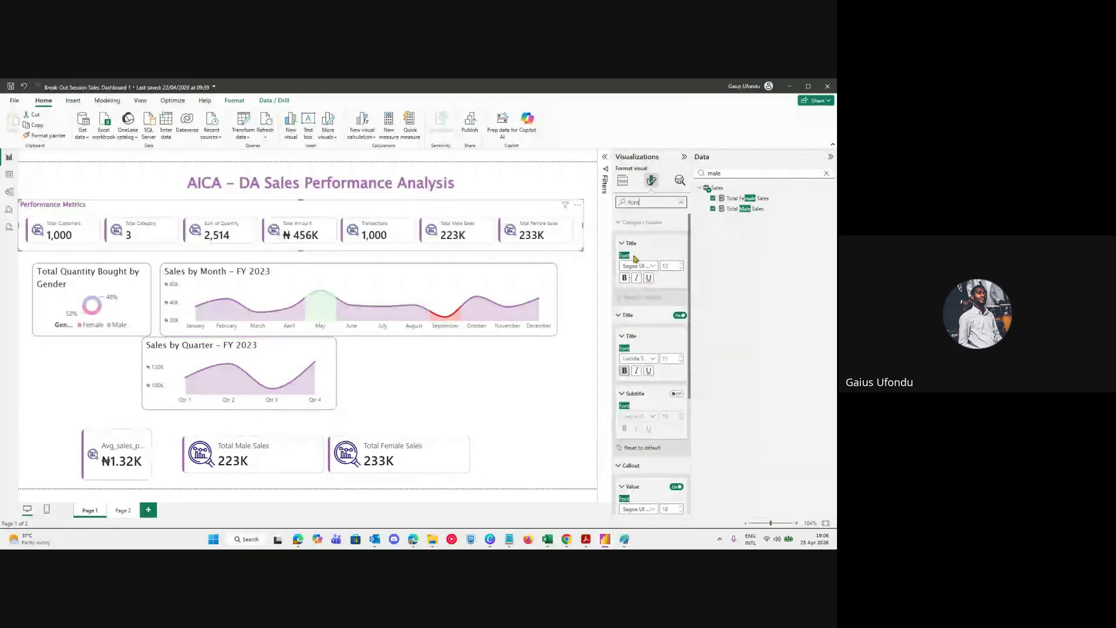
pyautogui.scroll(-3, 653, 416)
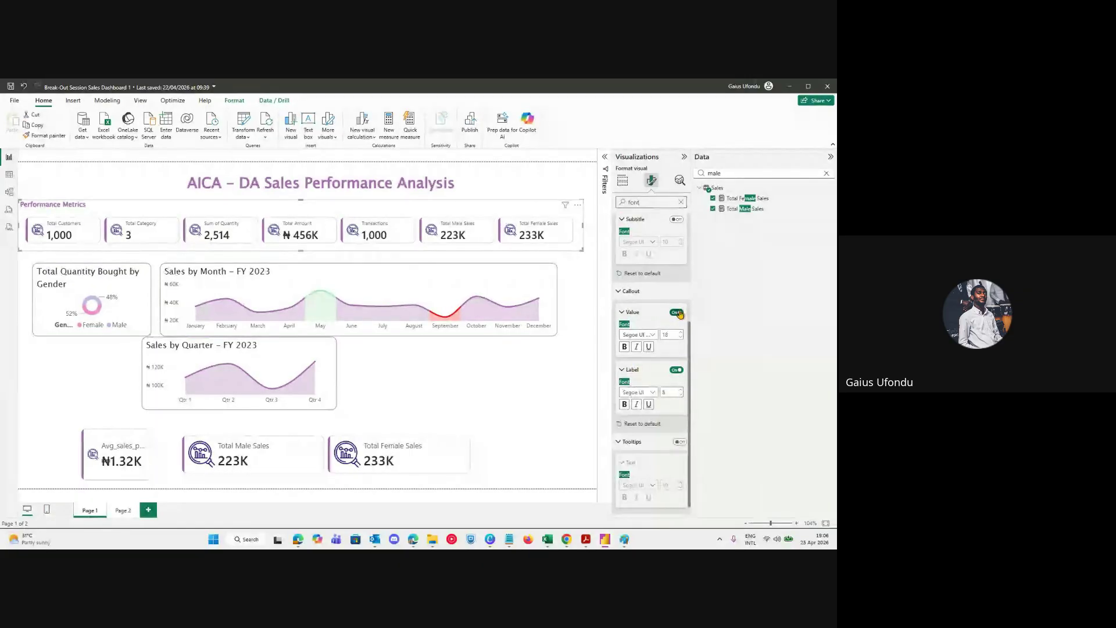
pyautogui.click(677, 313)
pyautogui.click(676, 338)
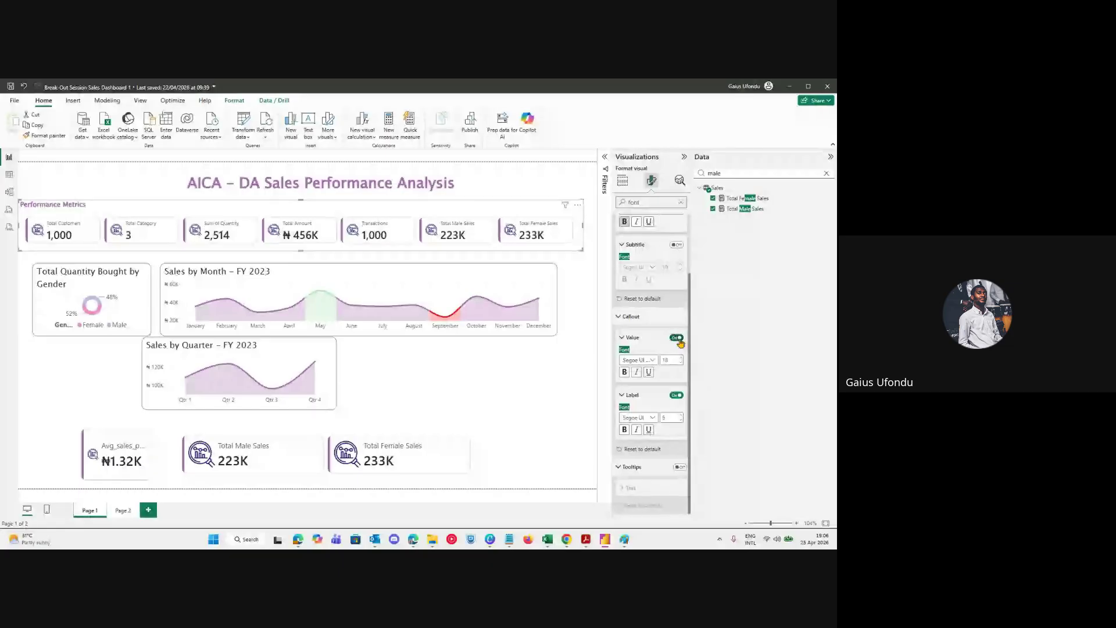
pyautogui.click(679, 202)
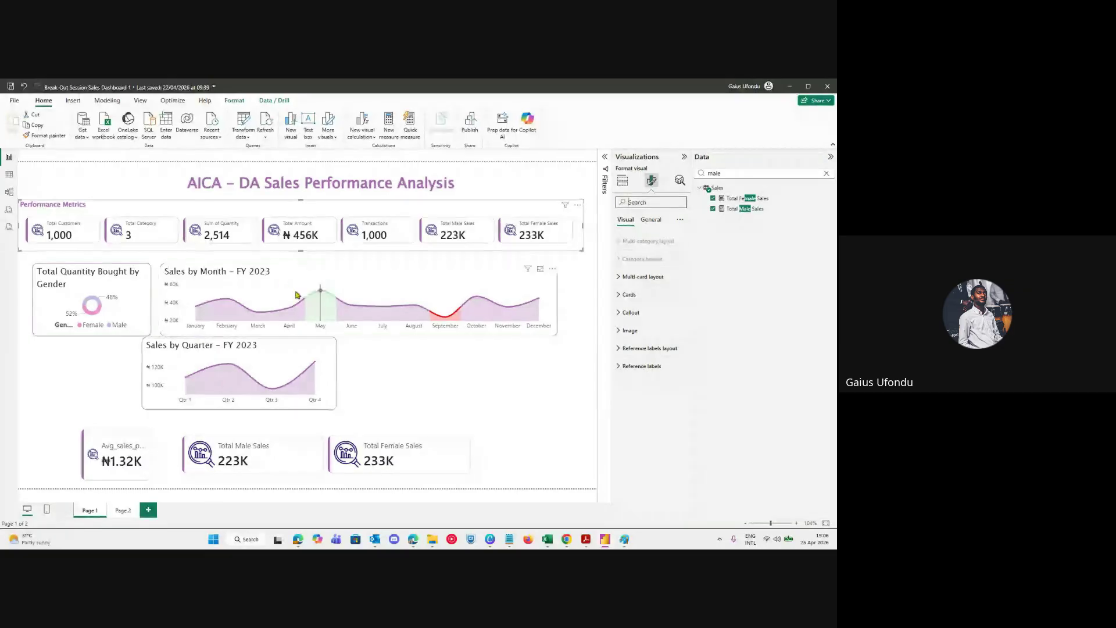
# Move the Sales by Month and Total Quantity Bought by Gender charts up closer to the KPI cards.
pyautogui.click(336, 273)
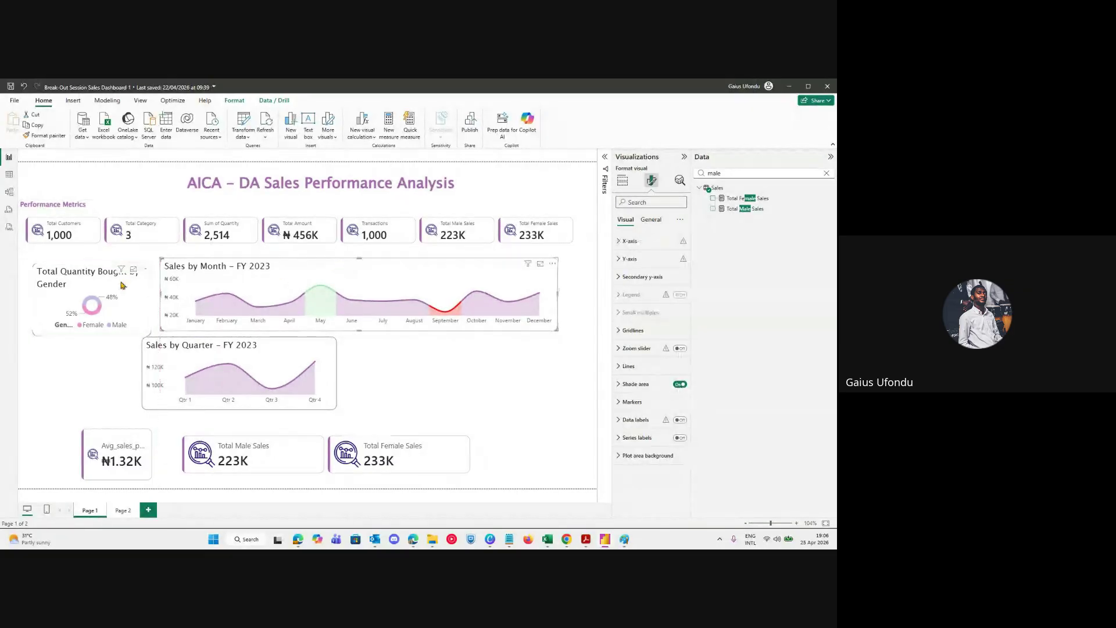
pyautogui.moveTo(119, 272); pyautogui.dragTo(115, 268)
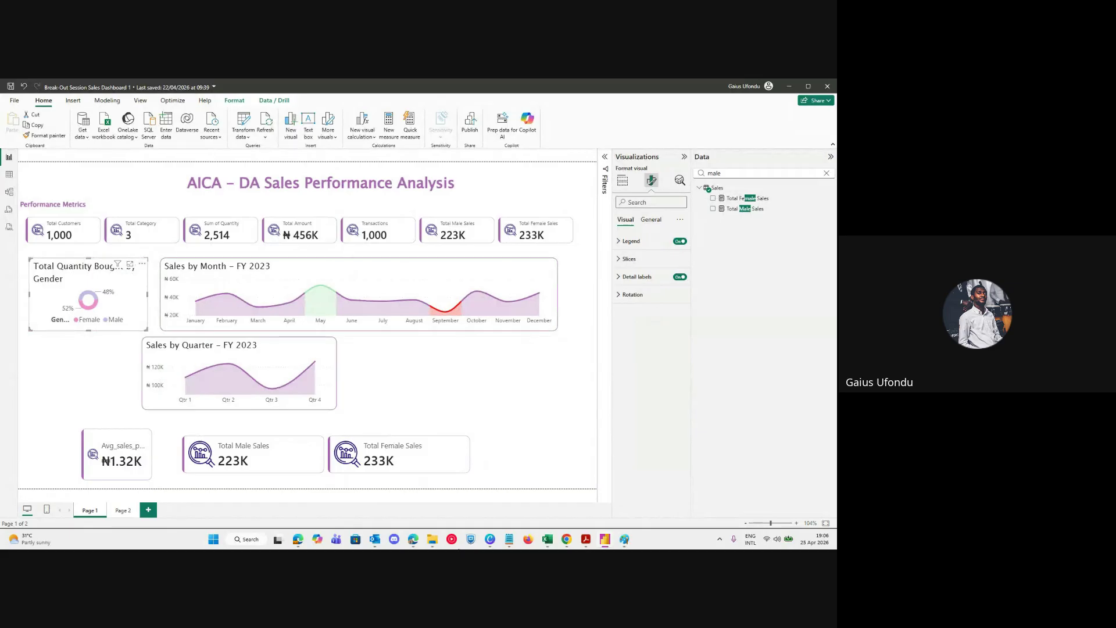
# Switch to the course outline PDF in Adobe Acrobat, review the Session 6 Data Visualization Mastery topics, and return to Power BI.
pyautogui.click(585, 540)
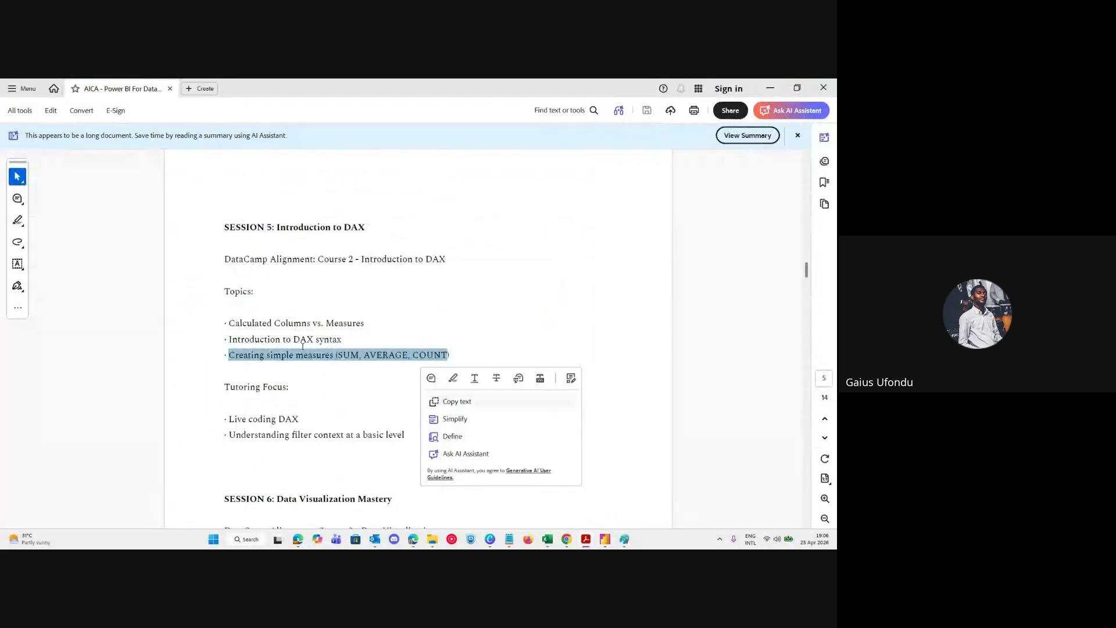
pyautogui.scroll(-5, 302, 470)
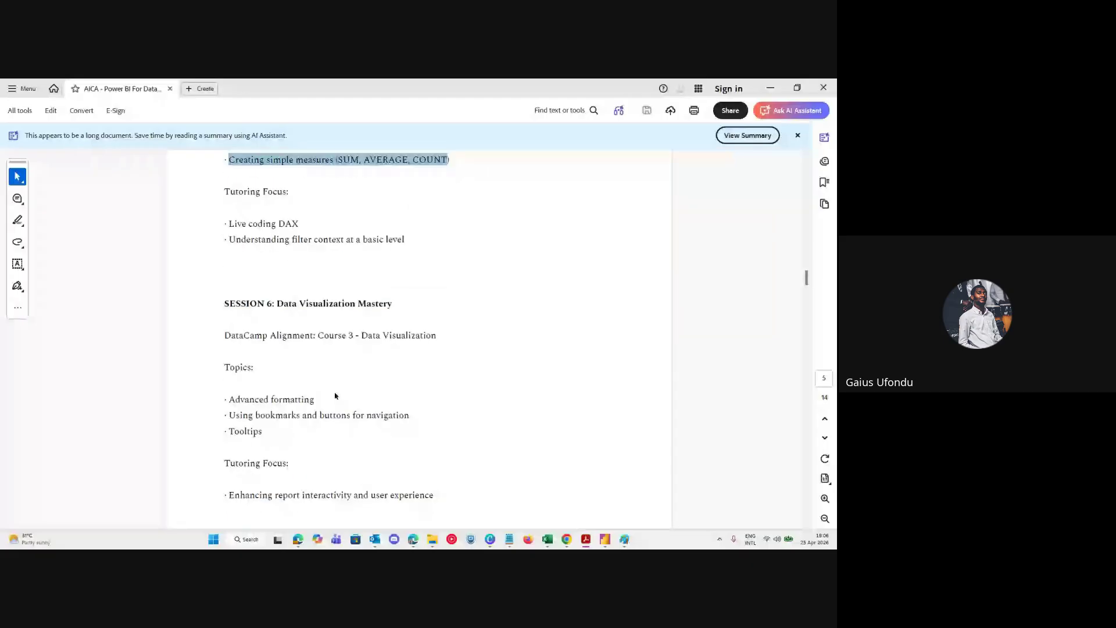
pyautogui.scroll(-1, 334, 395)
pyautogui.moveTo(270, 398); pyautogui.dragTo(225, 370)
pyautogui.click(292, 372)
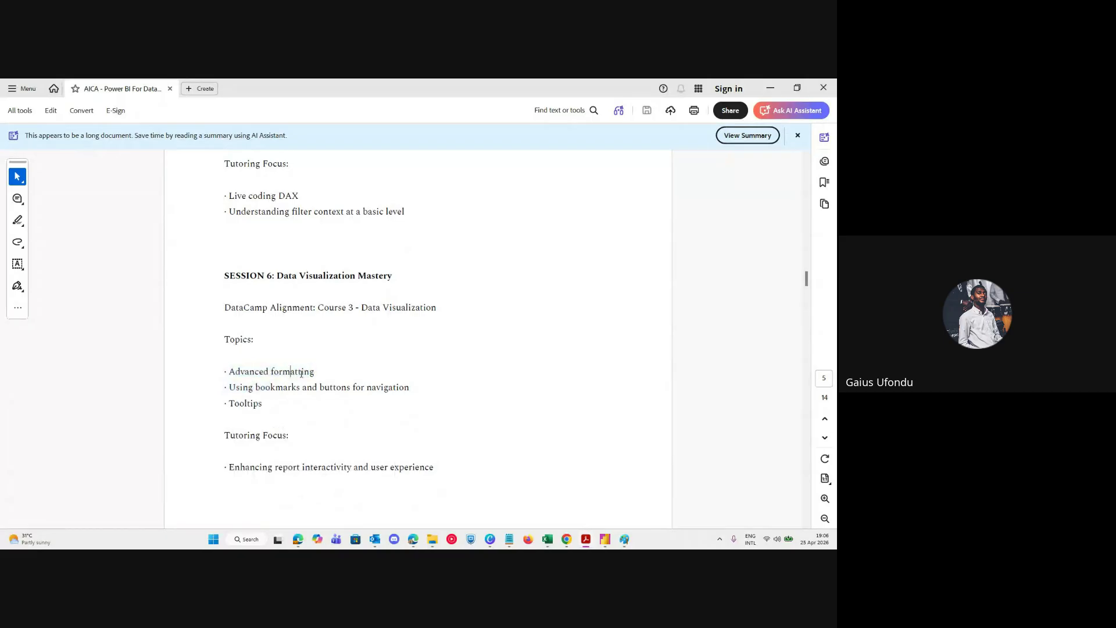
pyautogui.moveTo(321, 372); pyautogui.dragTo(229, 372)
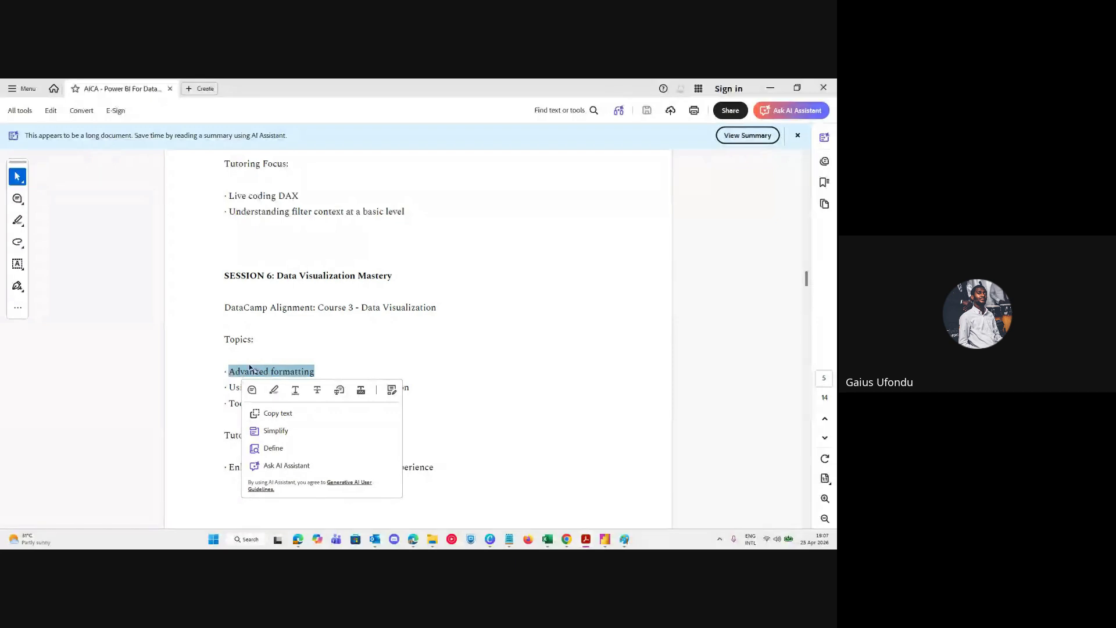
pyautogui.click(285, 371)
pyautogui.moveTo(322, 378); pyautogui.dragTo(224, 374)
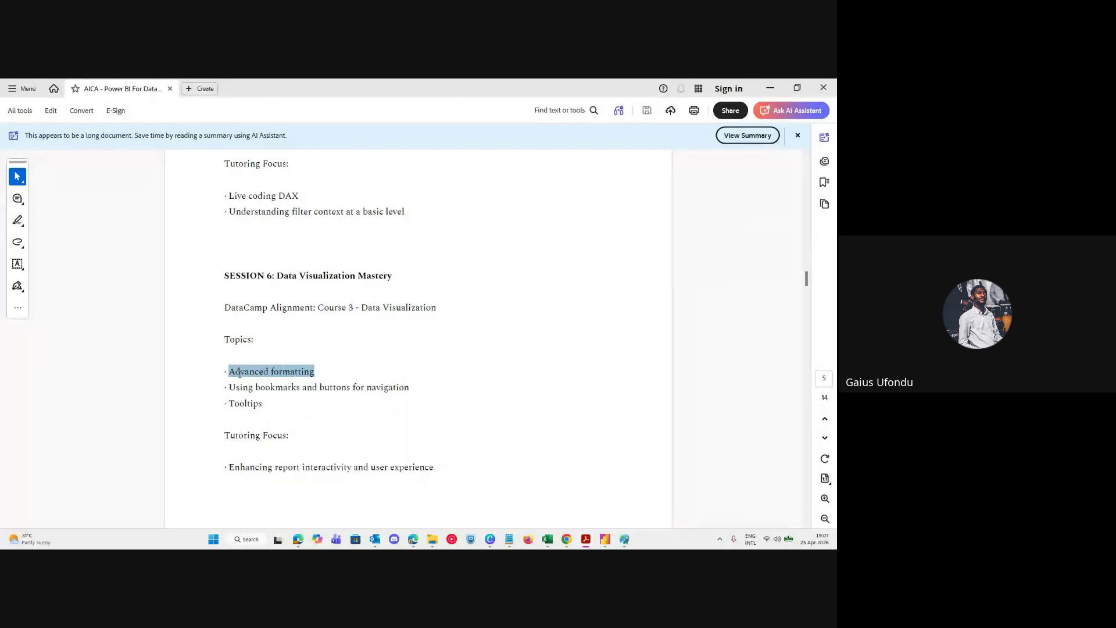
pyautogui.click(423, 395)
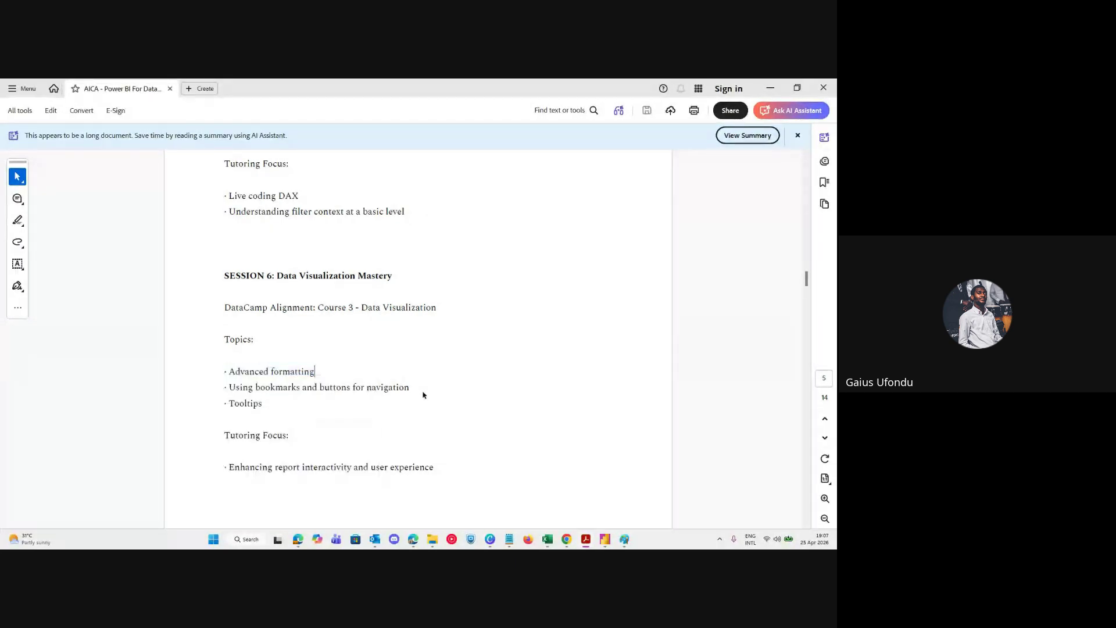
pyautogui.moveTo(229, 385); pyautogui.dragTo(321, 393)
pyautogui.click(268, 412)
pyautogui.doubleClick(269, 412)
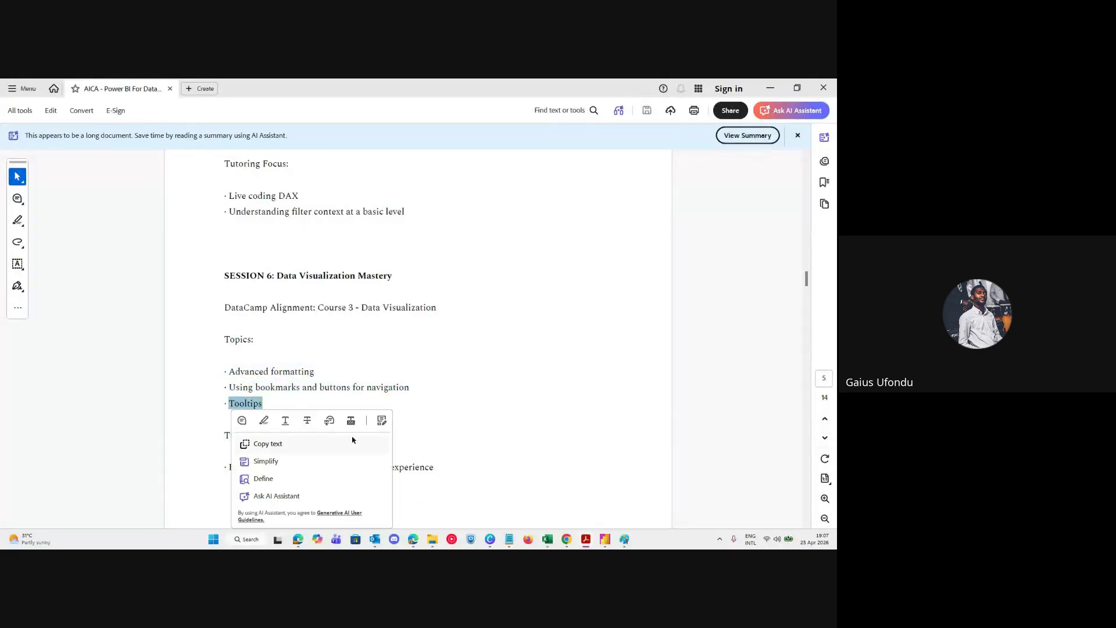
pyautogui.click(470, 426)
pyautogui.hotkey('alt', 'Tab')
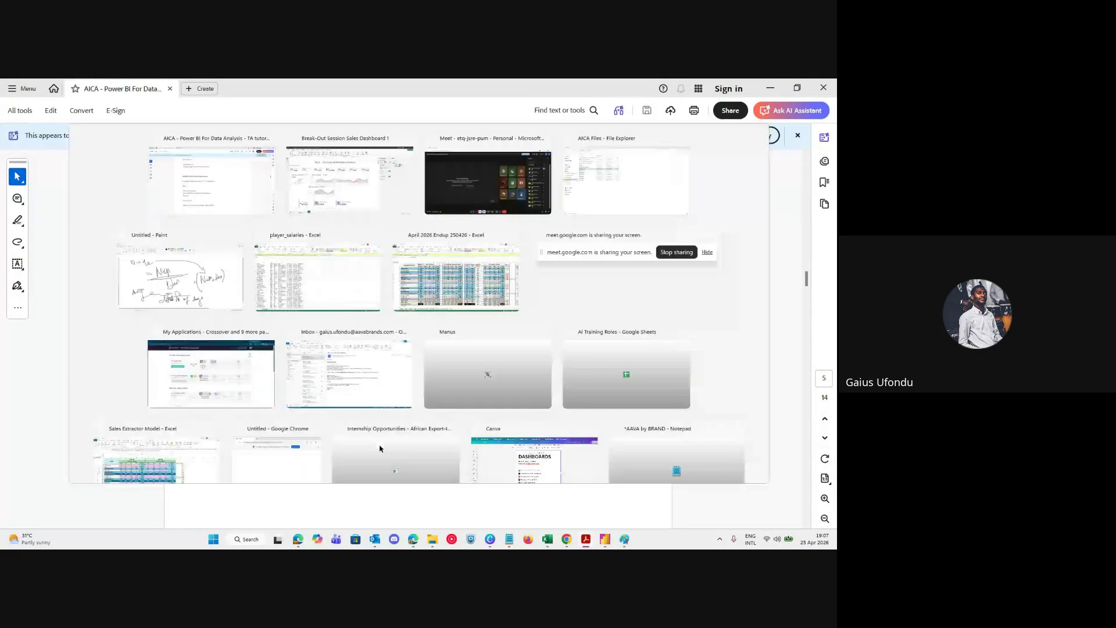
# Shift the Total Quantity Bought by Gender chart slightly left toward the page edge.
pyautogui.moveTo(232, 267); pyautogui.dragTo(236, 267)
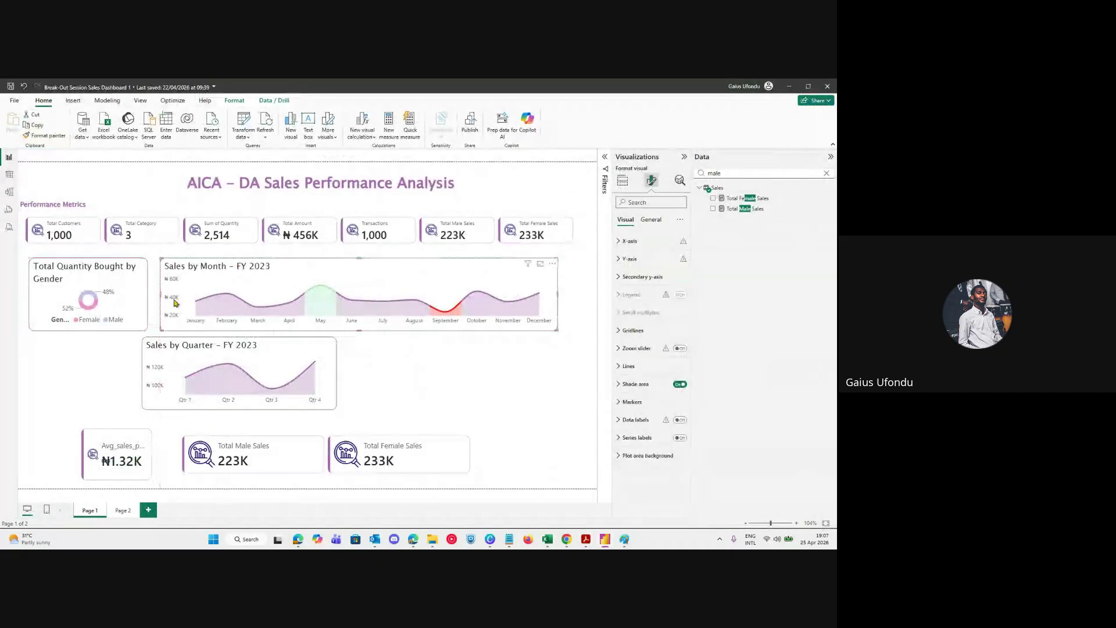
pyautogui.moveTo(135, 286); pyautogui.dragTo(127, 288)
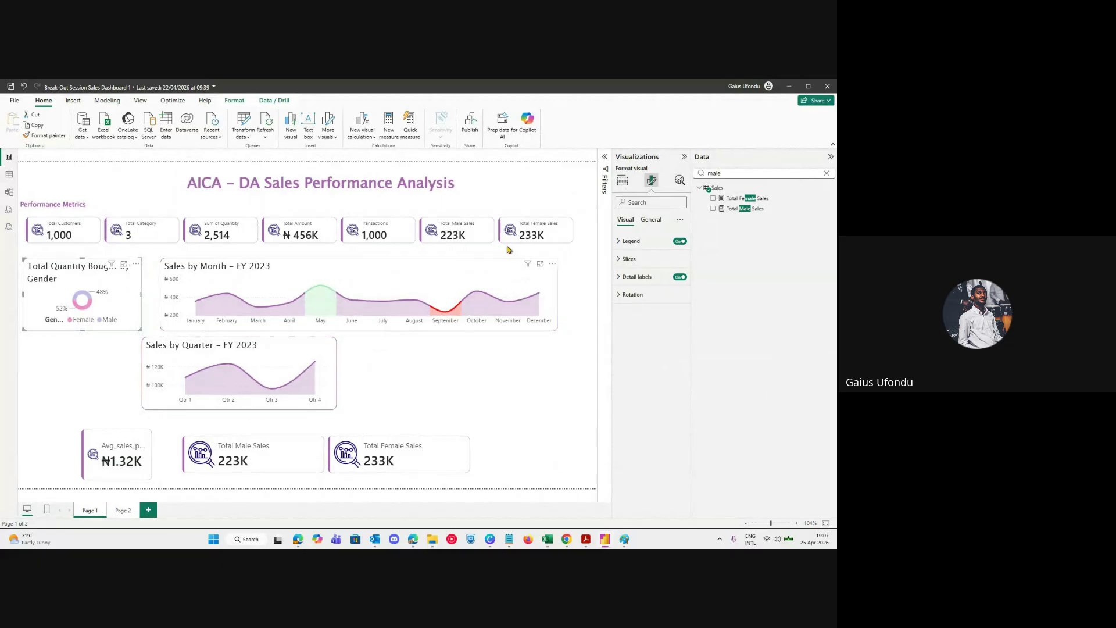
# Inspect the Product_Category column of the Sales table in Table view and return to the report.
pyautogui.click(9, 174)
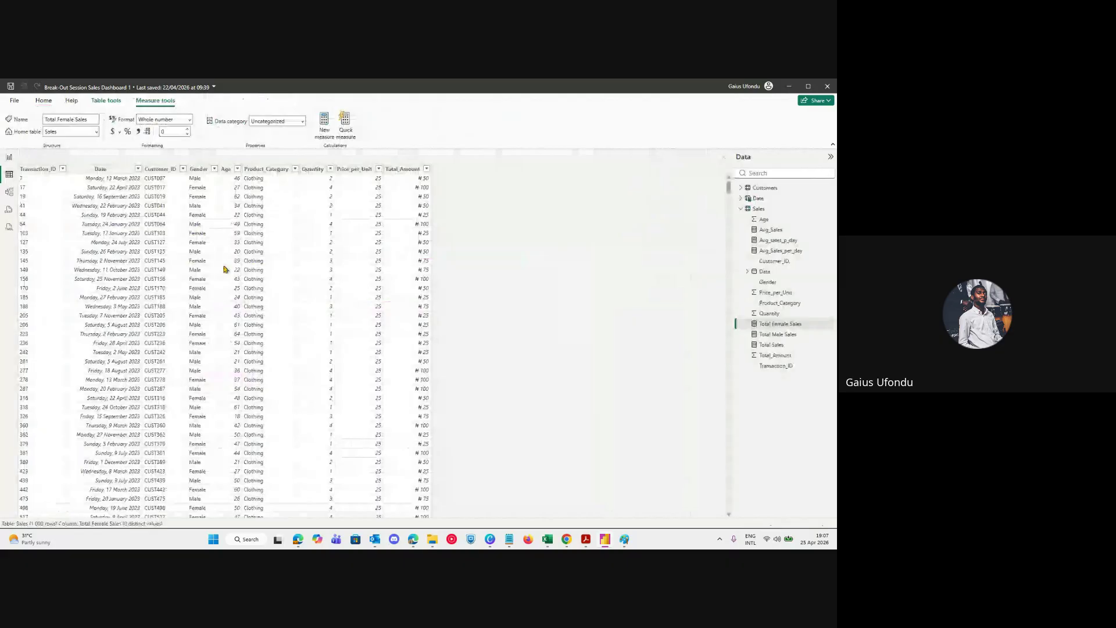
pyautogui.click(295, 169)
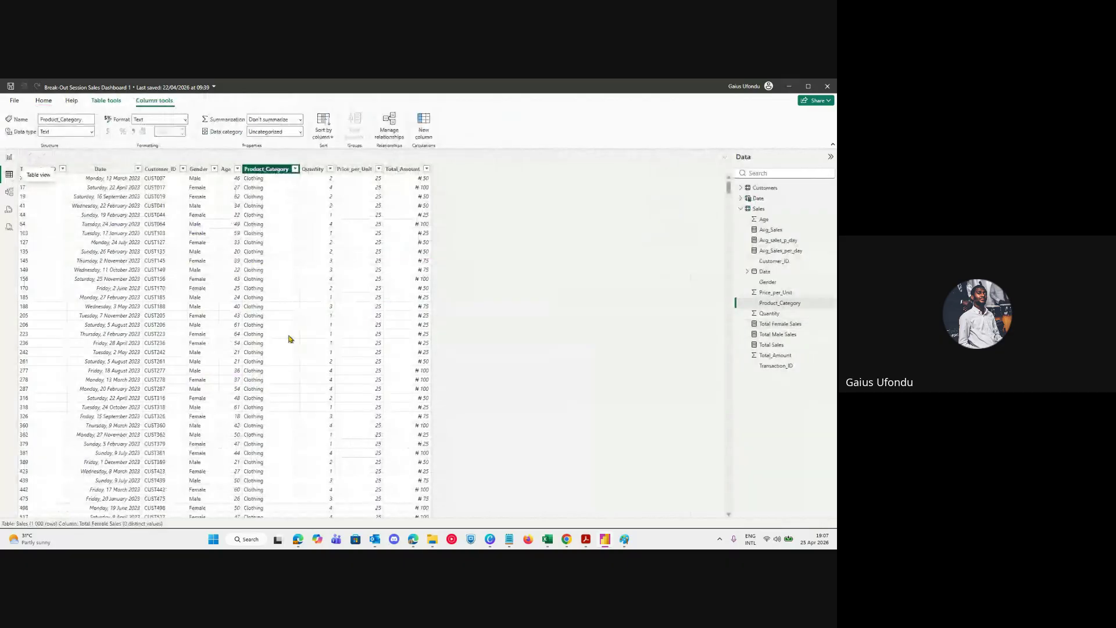
pyautogui.click(395, 292)
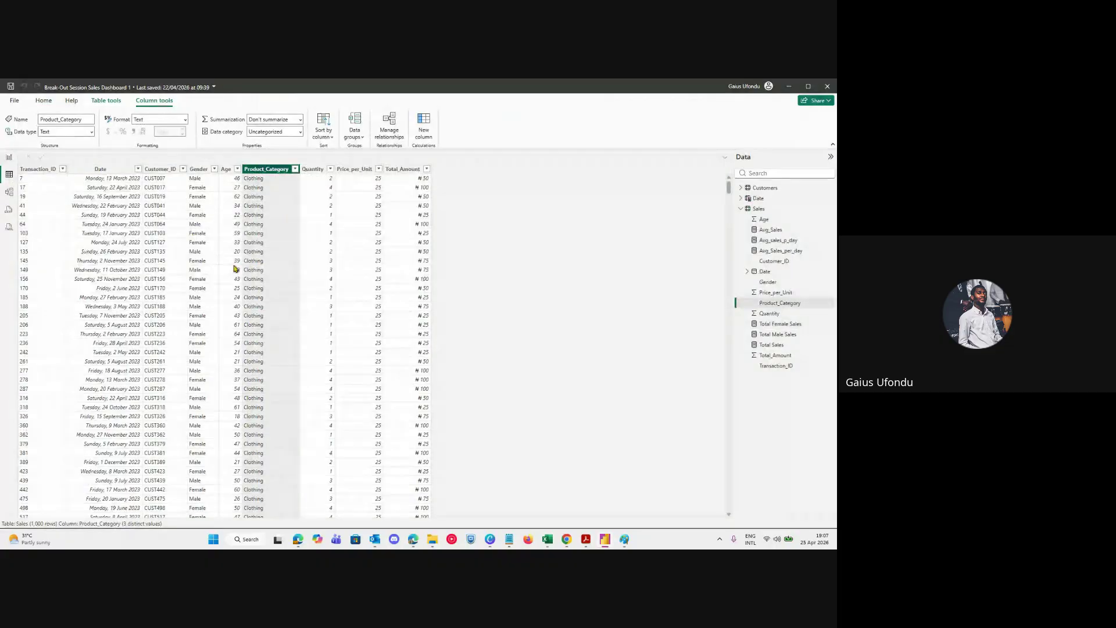
pyautogui.click(9, 157)
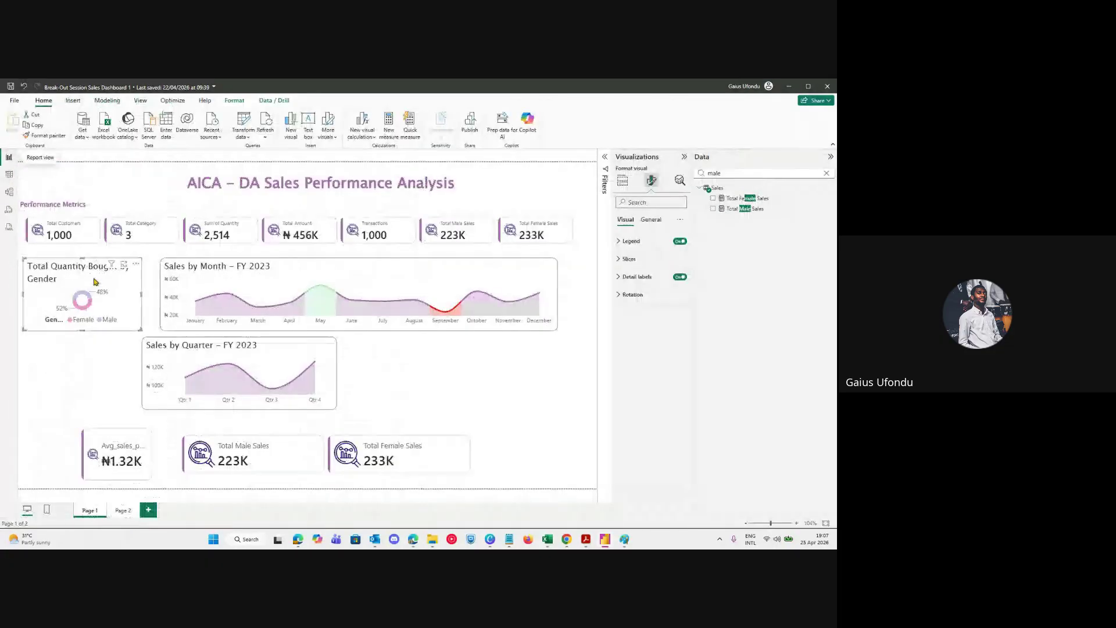
# Duplicate the gender donut chart directly below the original and align the Sales by Quarter chart under Sales by Month.
pyautogui.click(148, 272)
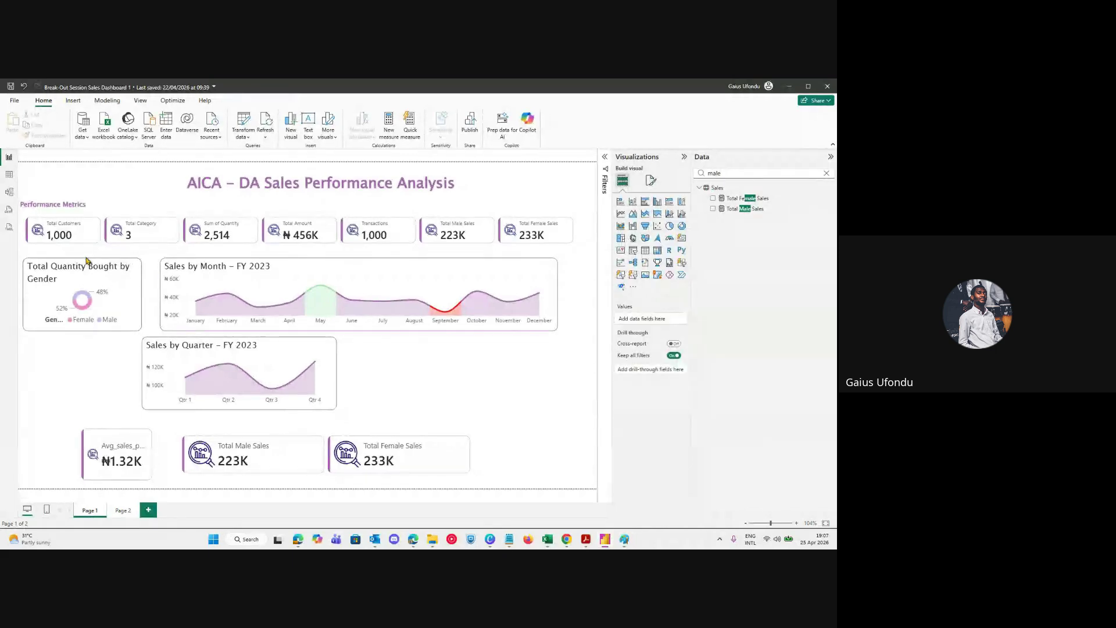
pyautogui.click(93, 282)
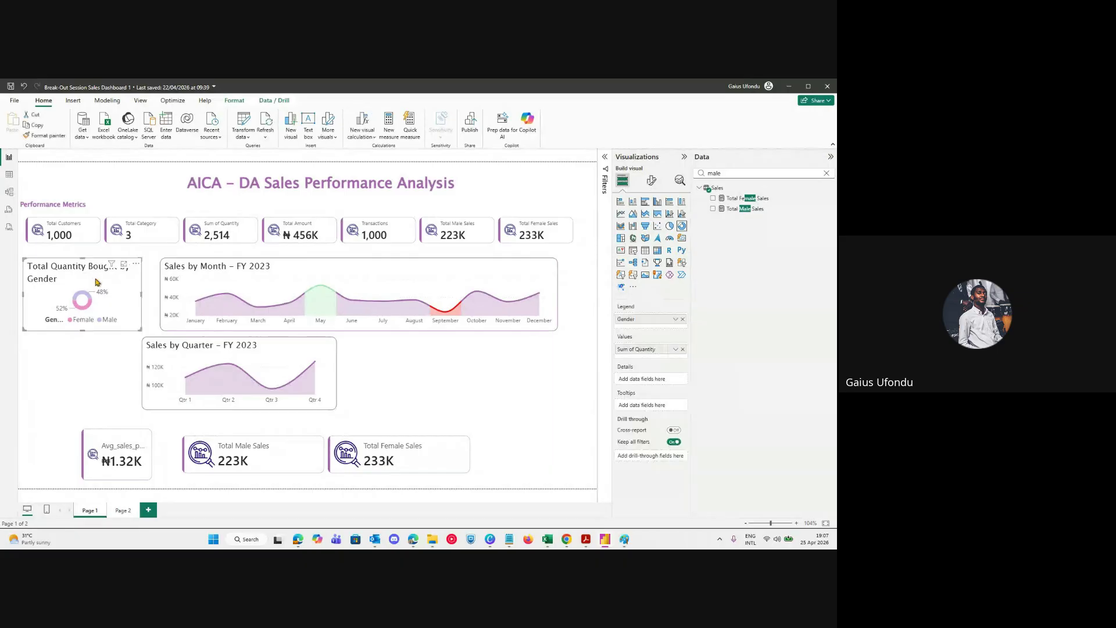
pyautogui.moveTo(98, 290); pyautogui.dragTo(93, 360)
pyautogui.moveTo(201, 346); pyautogui.dragTo(215, 346)
pyautogui.click(131, 381)
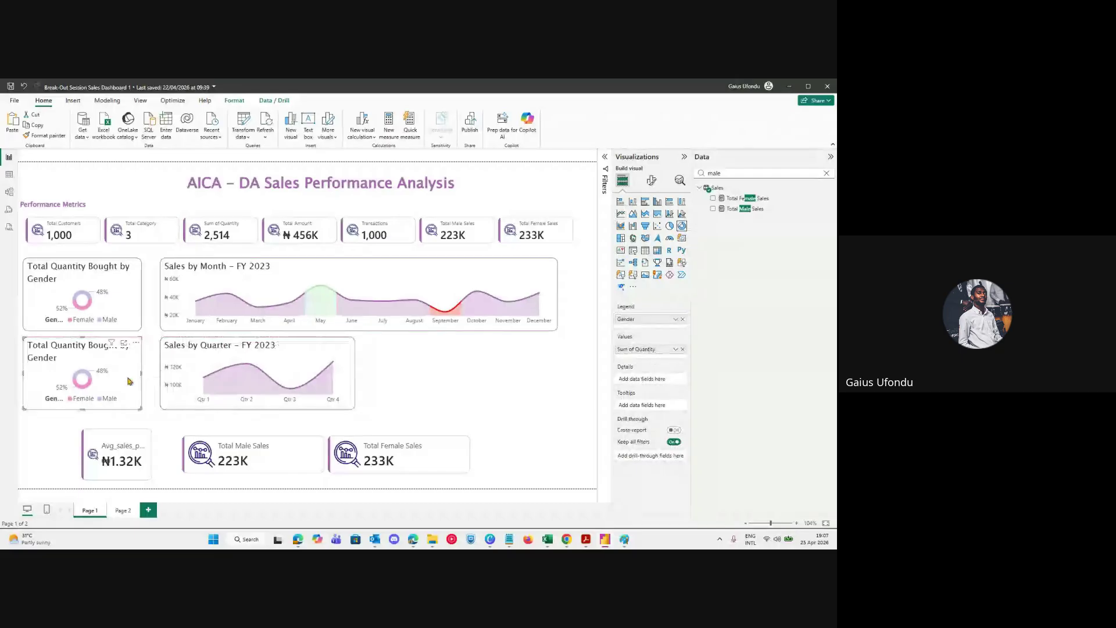
# Replace Gender with Product_Category as the legend of the duplicated donut chart.
pyautogui.click(827, 174)
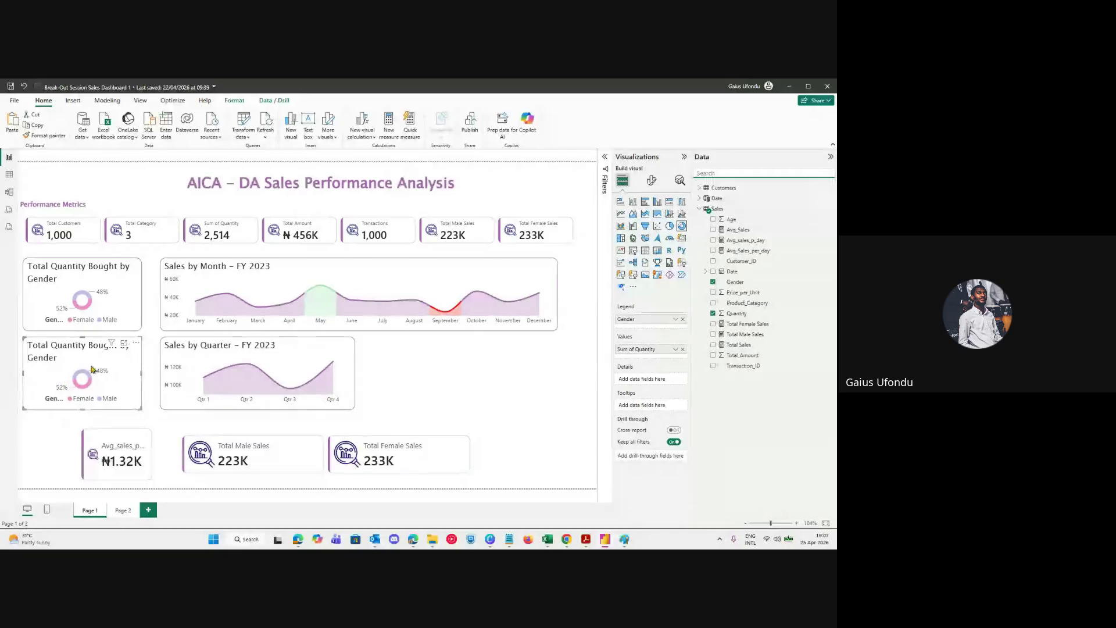
pyautogui.click(682, 319)
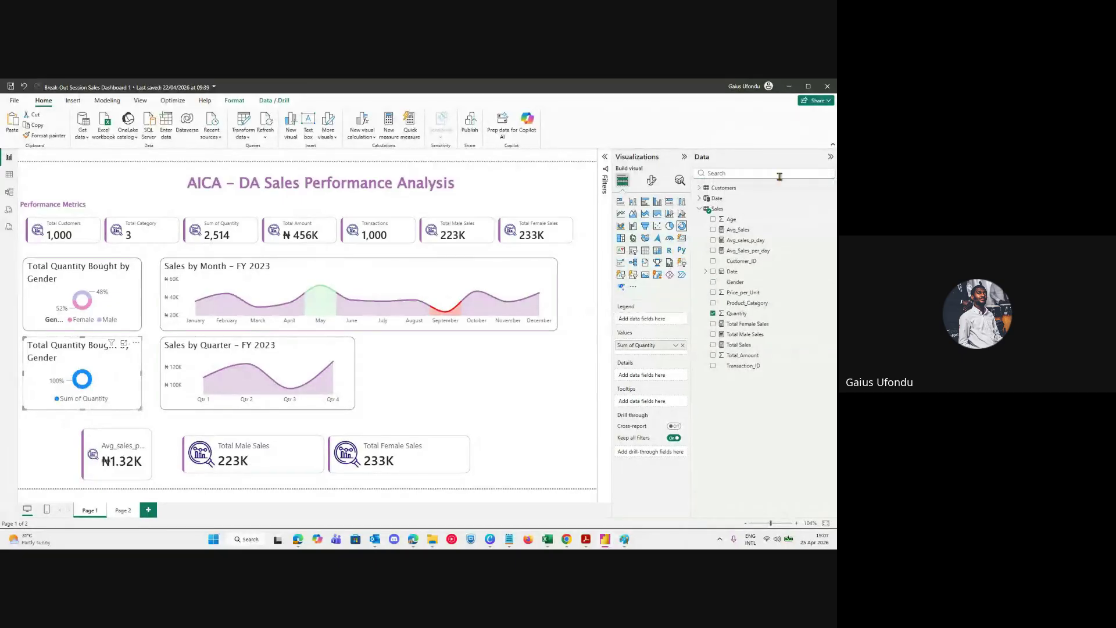
pyautogui.click(774, 172)
pyautogui.write('produ')
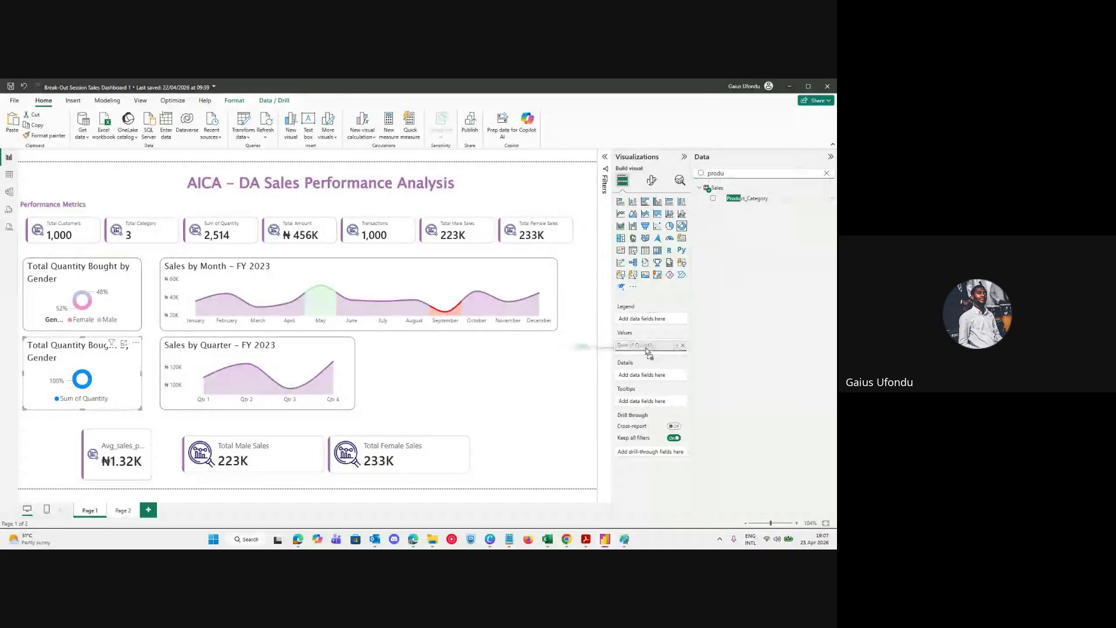
pyautogui.moveTo(656, 314); pyautogui.dragTo(650, 319)
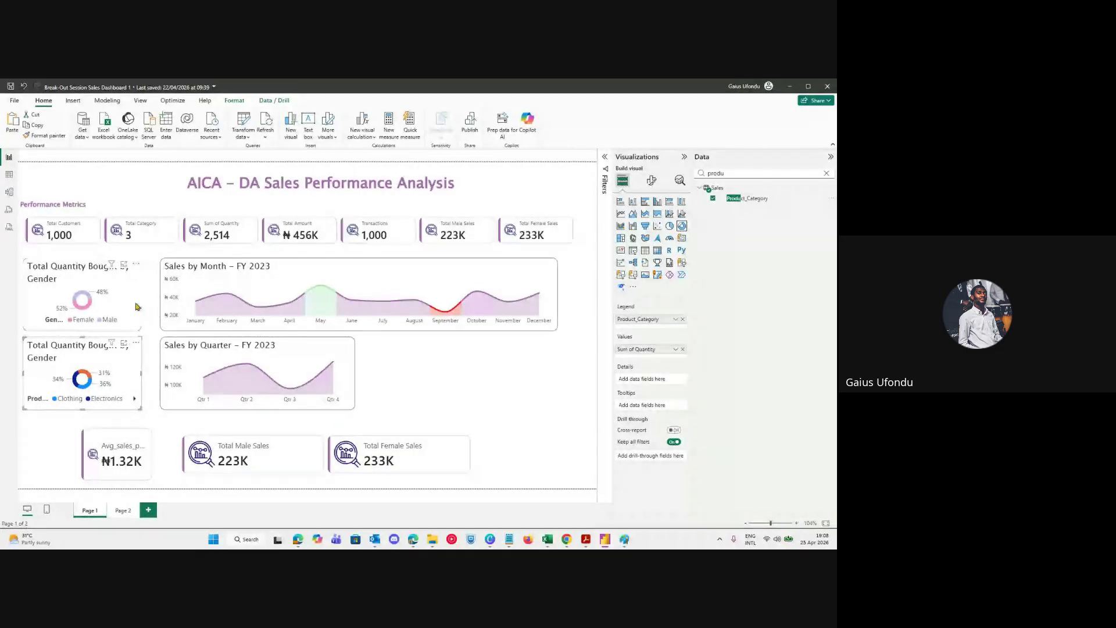
# Reduce the title font size of the Total Quantity Bought by Gender donut chart to 9.
pyautogui.click(60, 296)
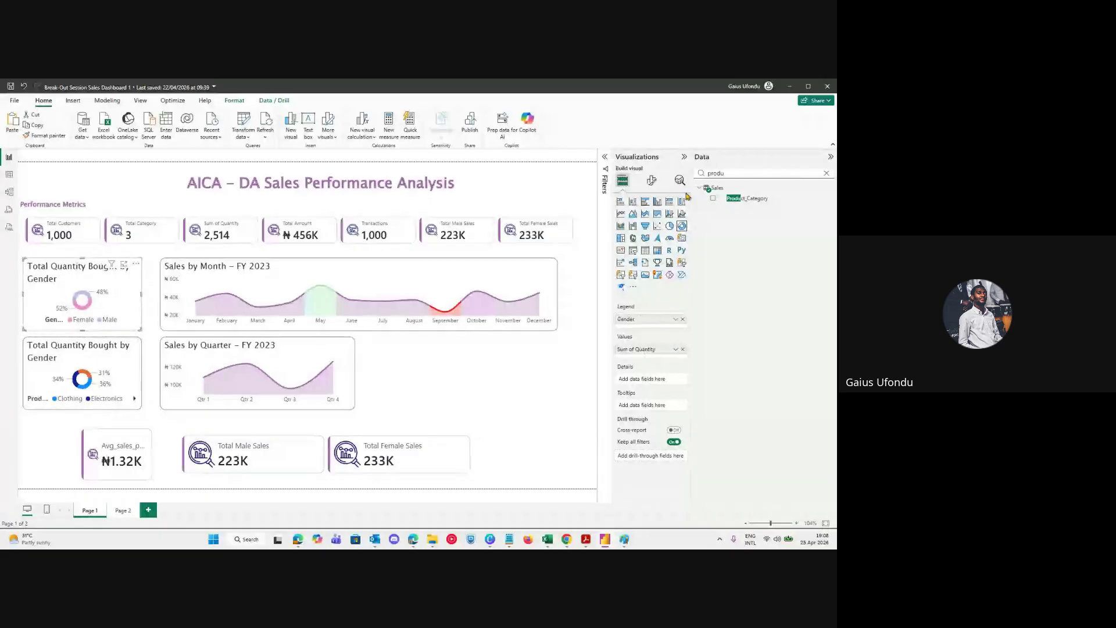
pyautogui.click(652, 180)
pyautogui.click(650, 220)
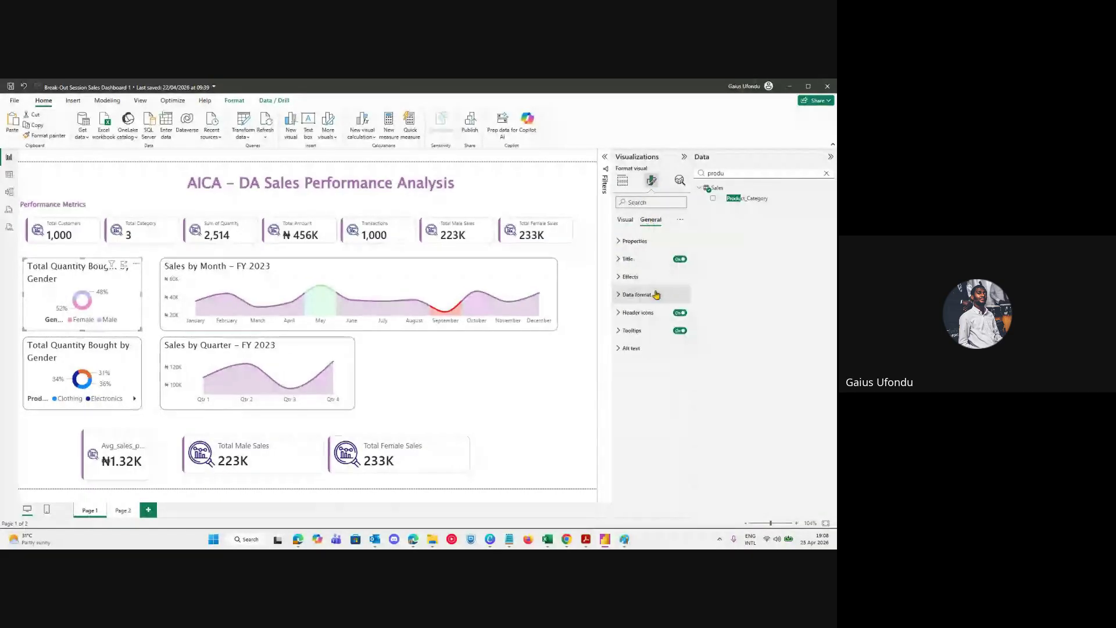
pyautogui.click(638, 260)
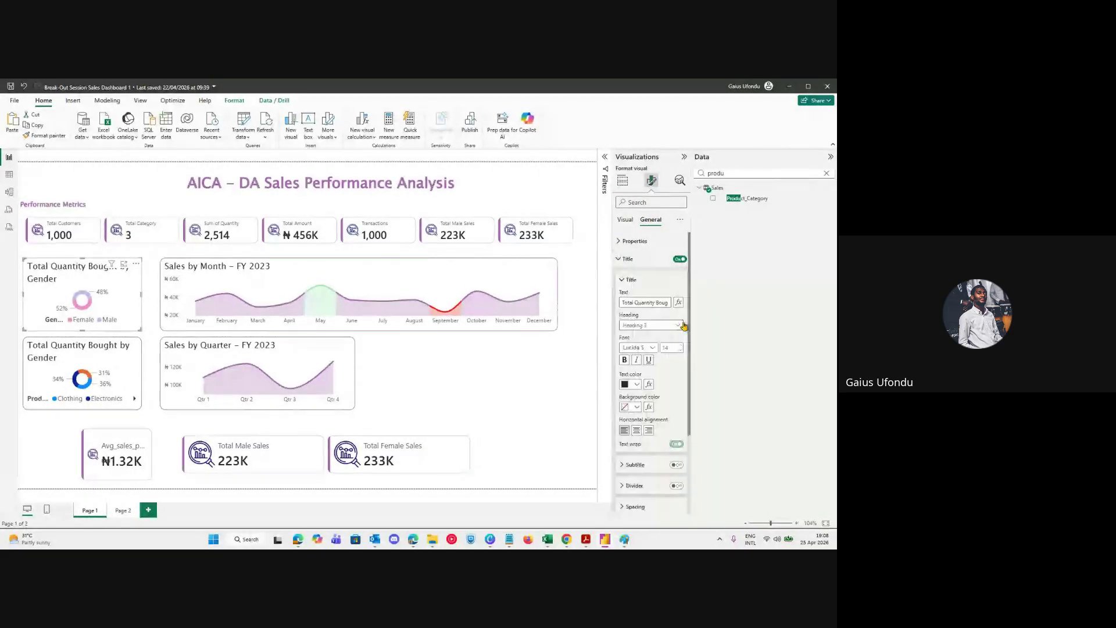
pyautogui.click(680, 350)
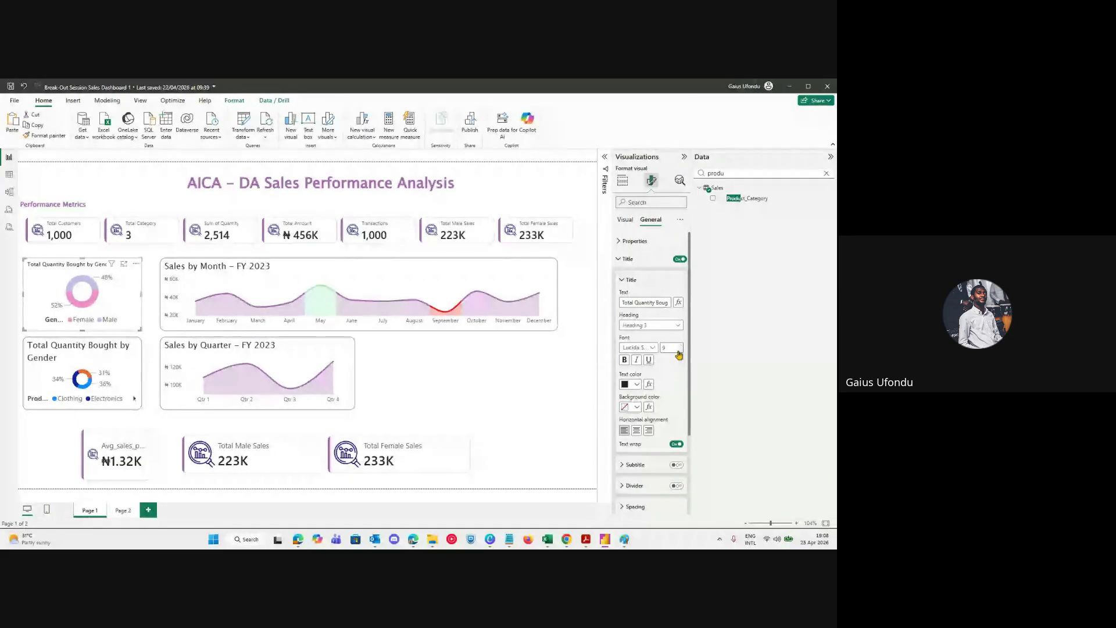
# Set the title font size of the Performance Metrics card row to 10.
pyautogui.click(125, 216)
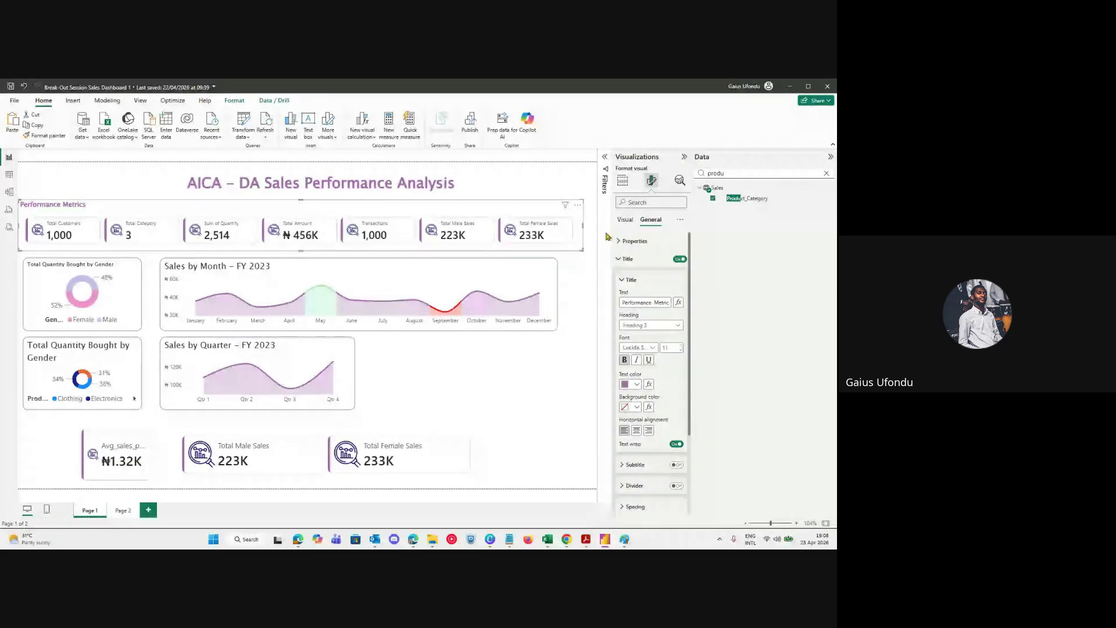
pyautogui.click(681, 350)
pyautogui.click(681, 350)
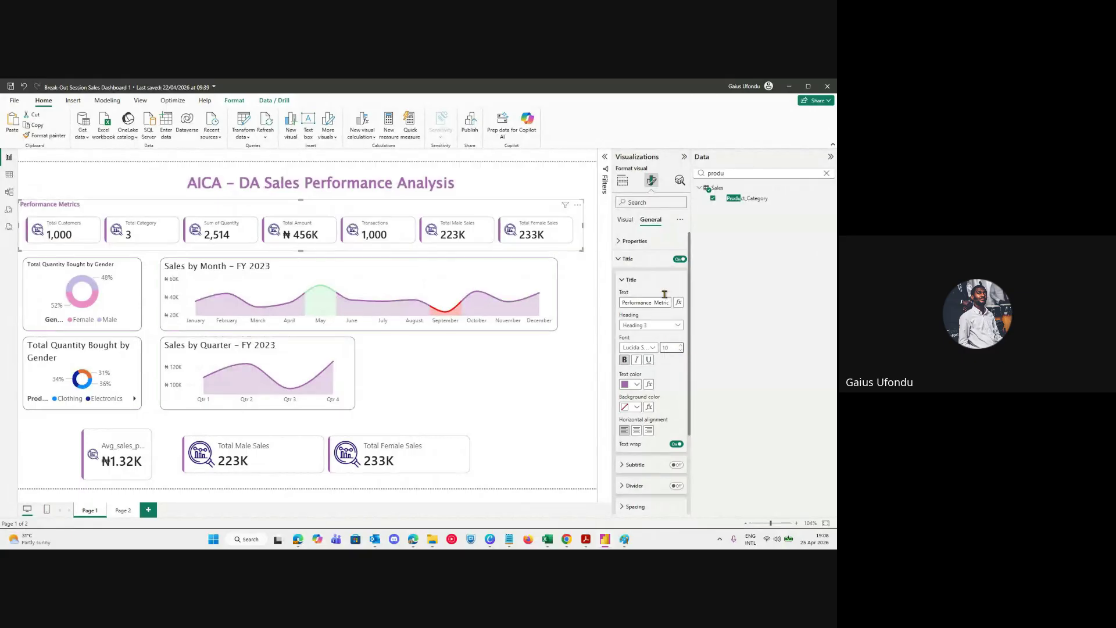
# Set the callout labels of all Performance Metrics cards to Lucida Sans Unicode at size 9.
pyautogui.click(627, 223)
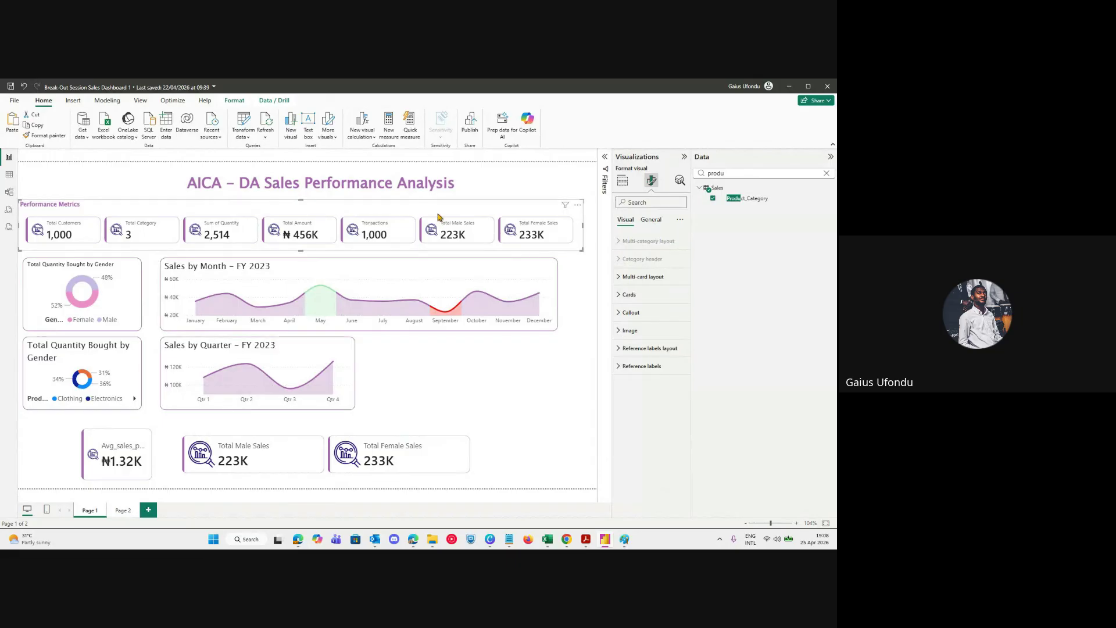
pyautogui.click(631, 312)
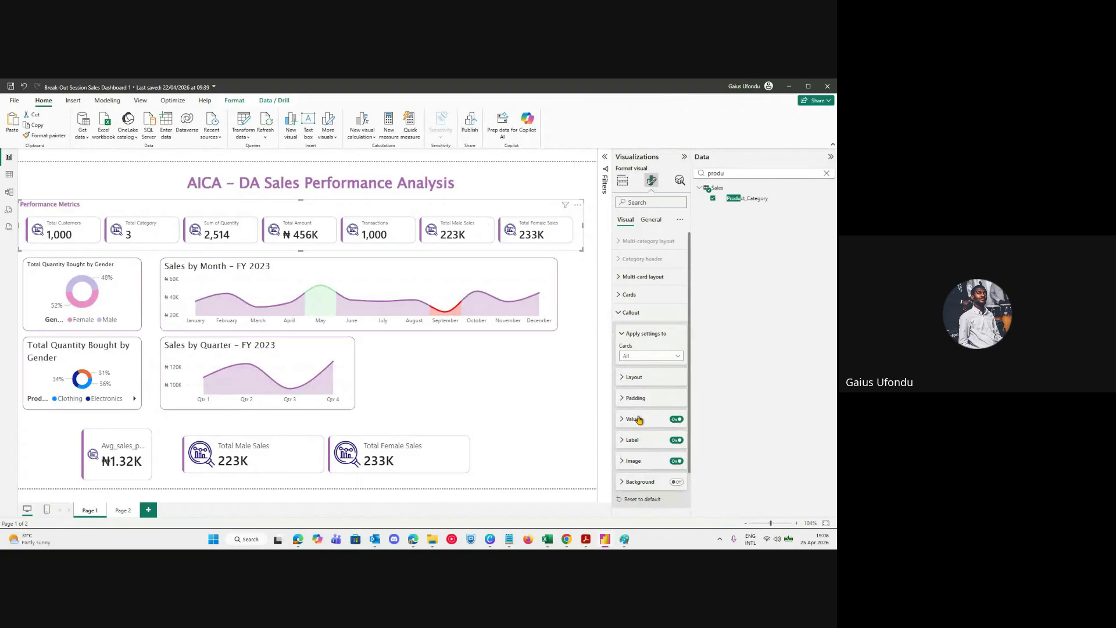
pyautogui.scroll(-3, 637, 406)
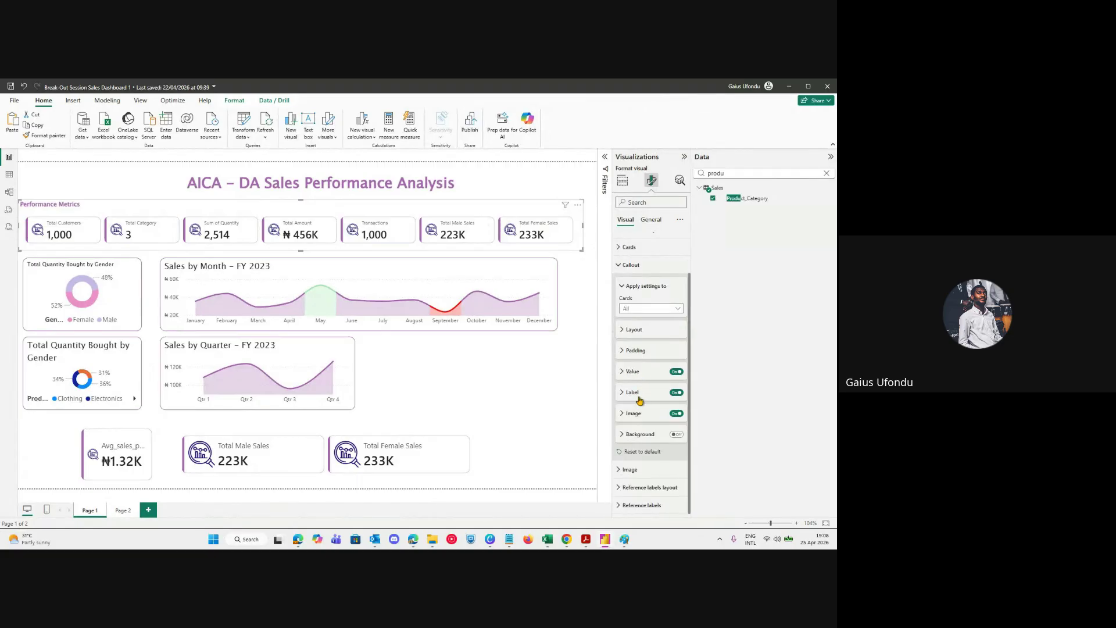
pyautogui.click(639, 395)
pyautogui.scroll(-2, 638, 400)
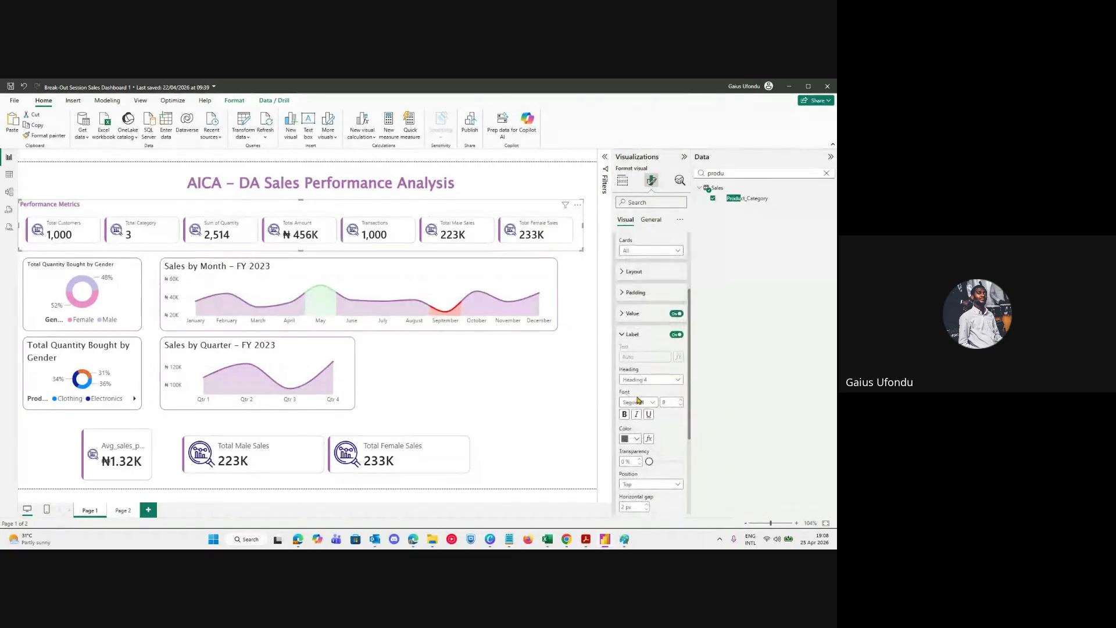
pyautogui.click(681, 400)
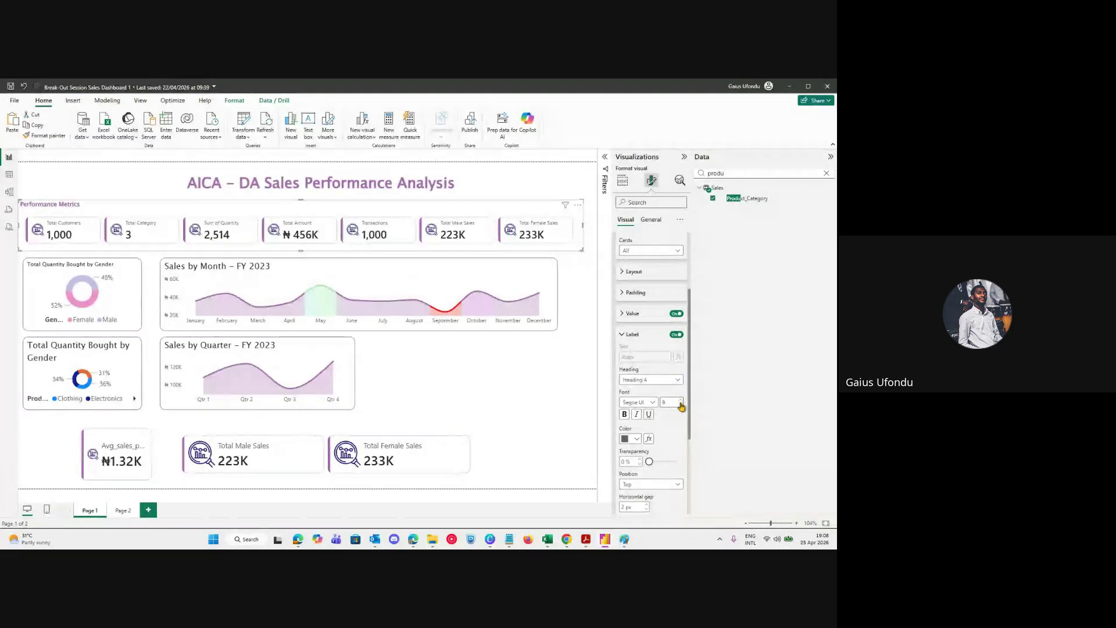
pyautogui.click(650, 402)
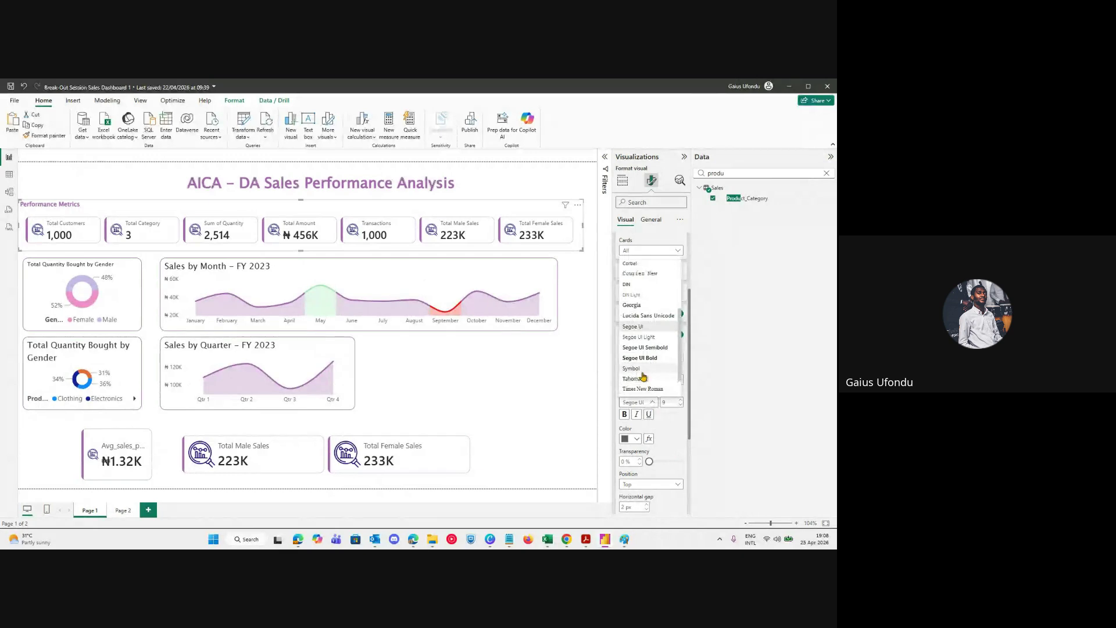
pyautogui.click(649, 317)
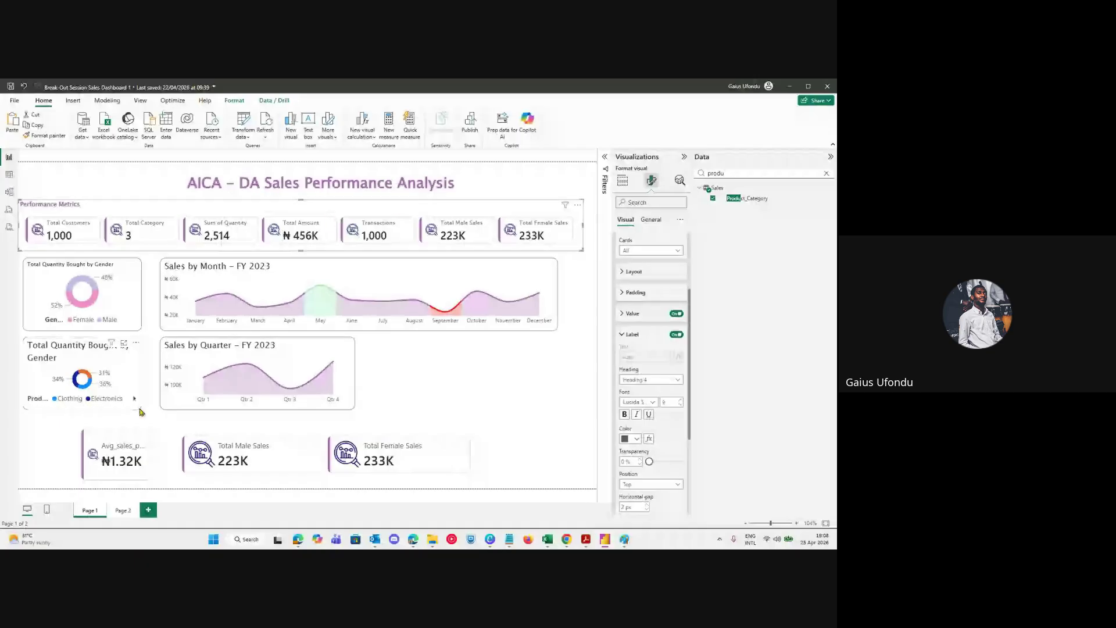
pyautogui.scroll(3, 649, 278)
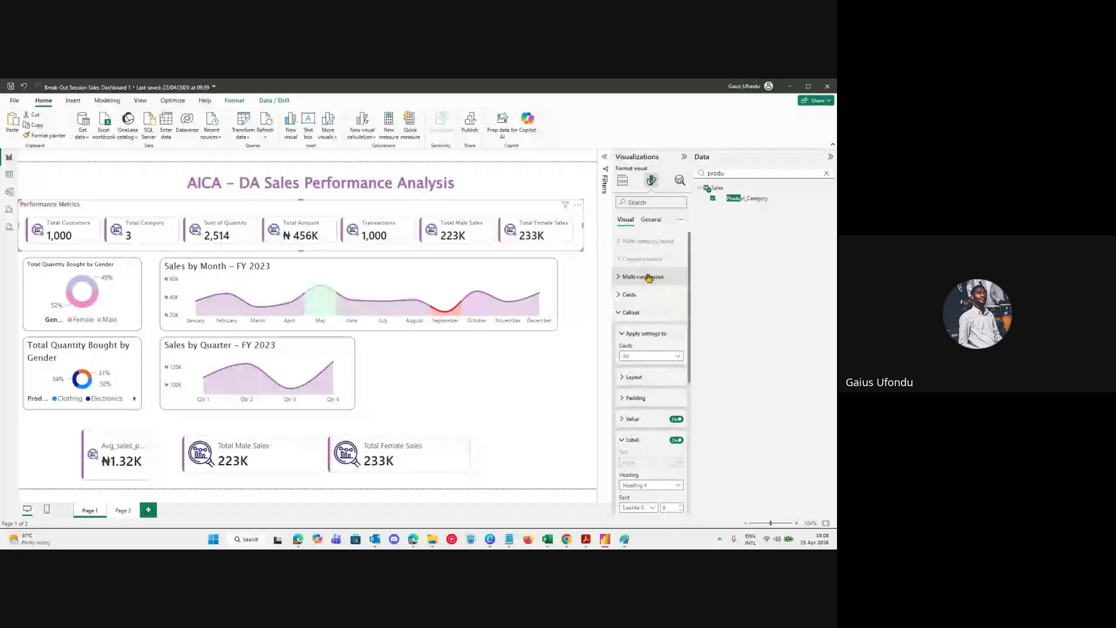
pyautogui.click(630, 312)
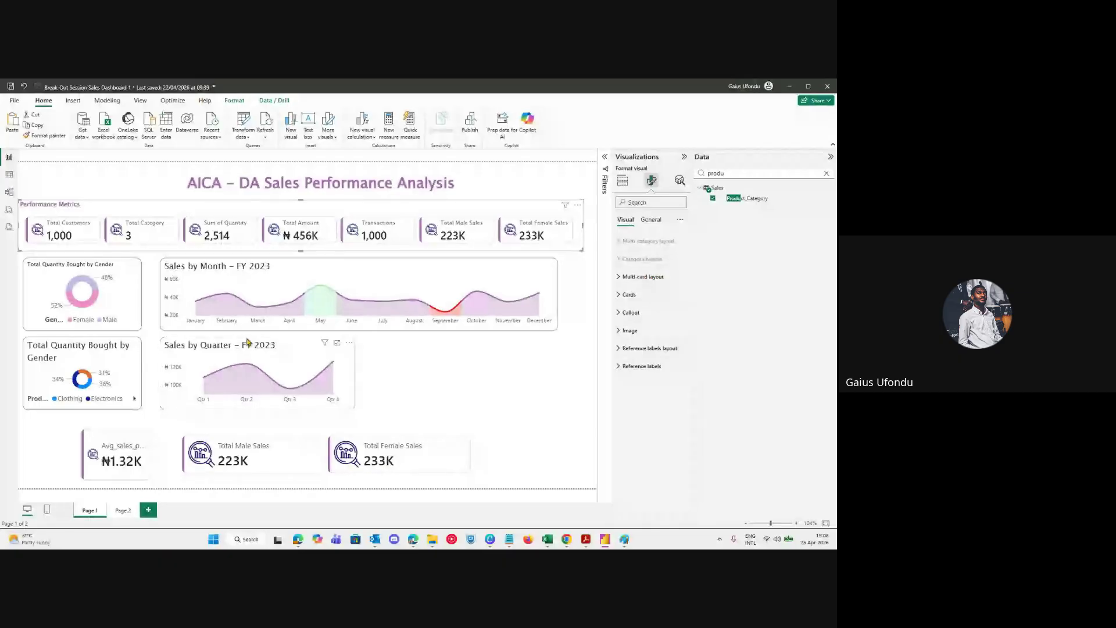
# Reduce the title font size of the product-category donut chart to 9.
pyautogui.click(96, 360)
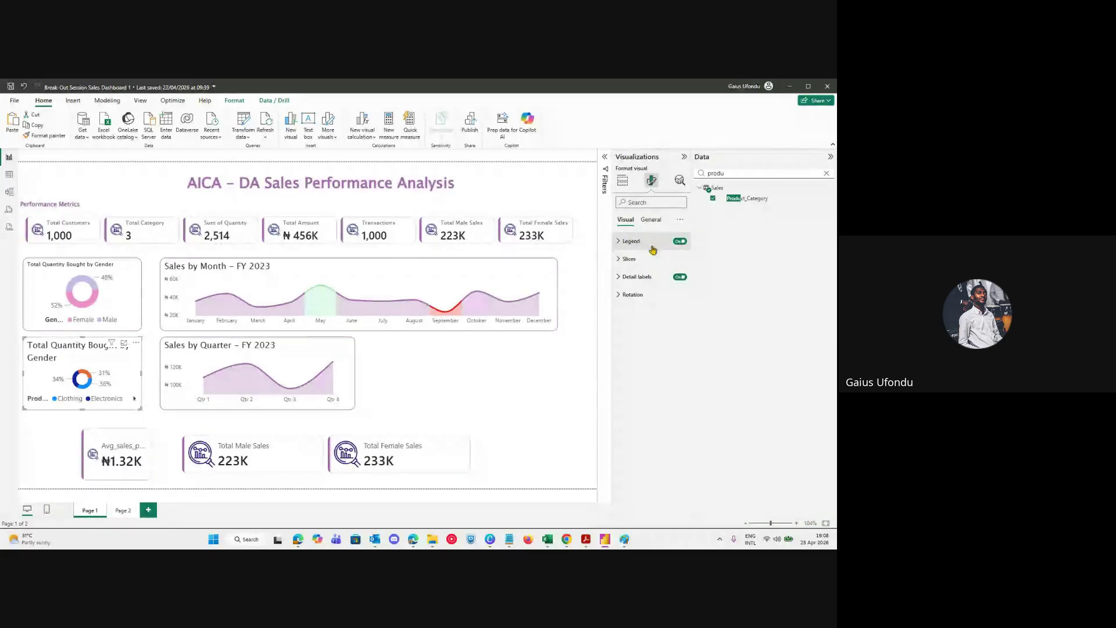
pyautogui.click(651, 221)
pyautogui.click(627, 258)
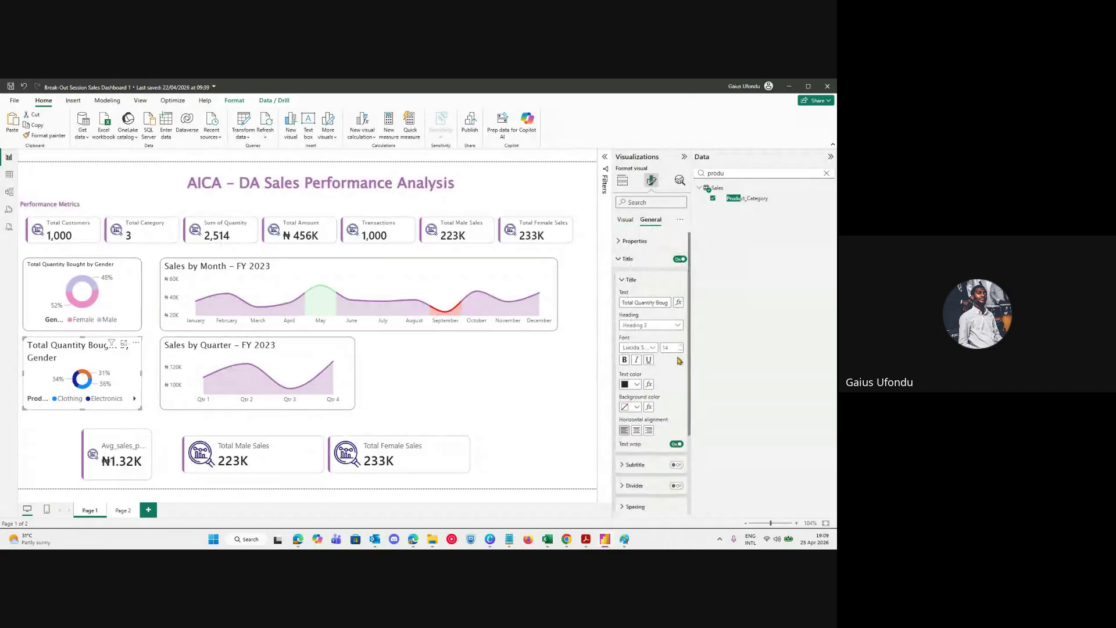
pyautogui.click(679, 352)
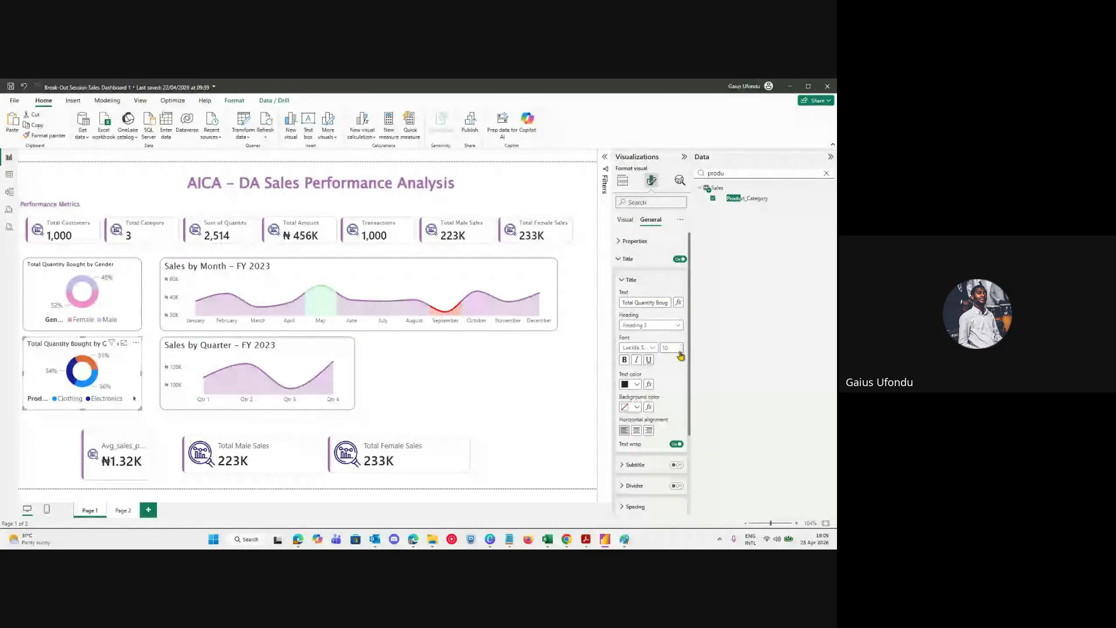
pyautogui.click(679, 352)
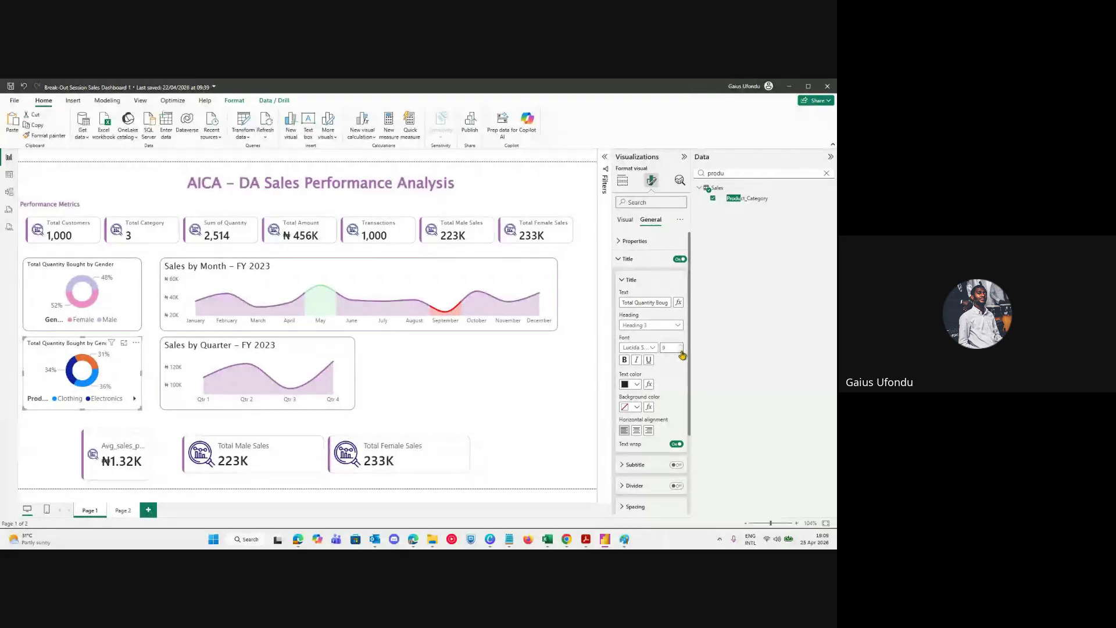
pyautogui.click(679, 351)
pyautogui.click(119, 299)
pyautogui.click(79, 401)
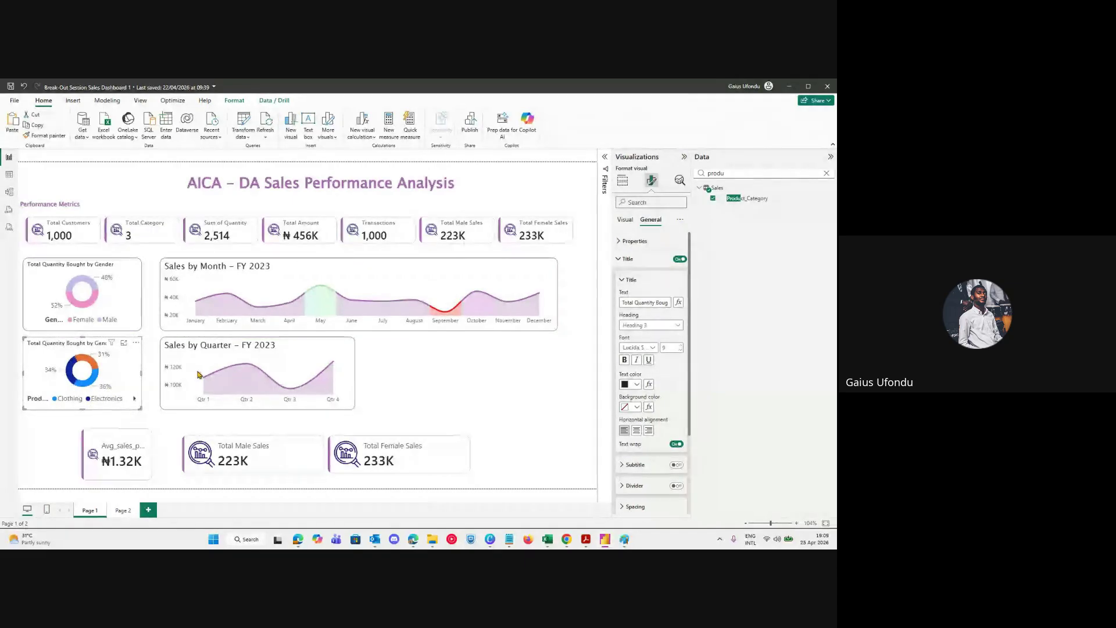
# Move the gender donut beside the Sales by Quarter chart and the product-category donut into its former place beside Sales by Month.
pyautogui.click(116, 303)
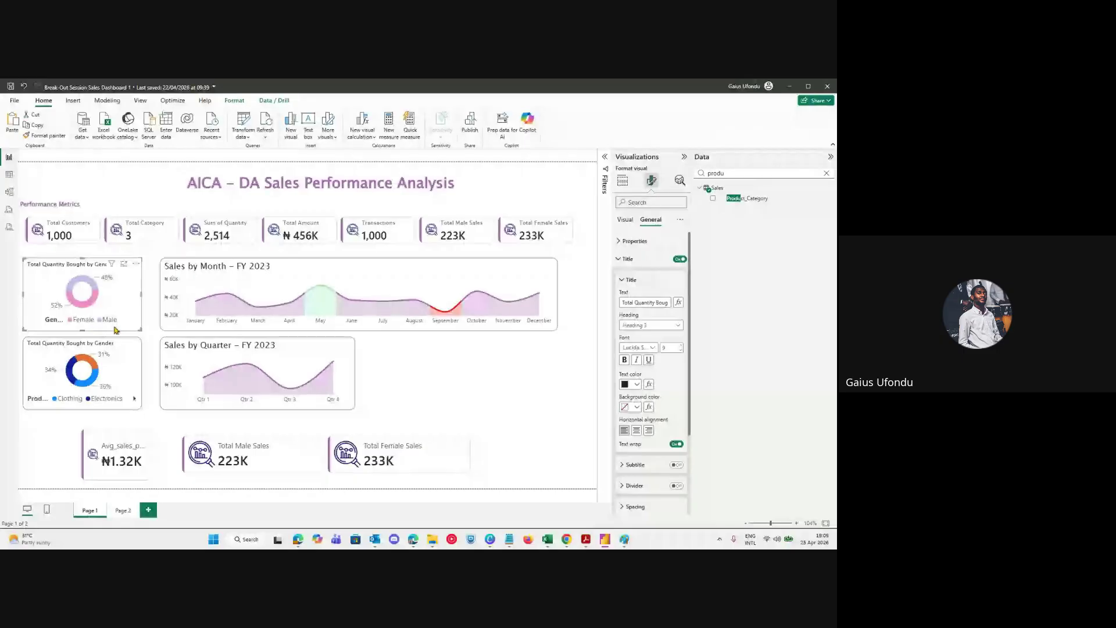
pyautogui.click(114, 369)
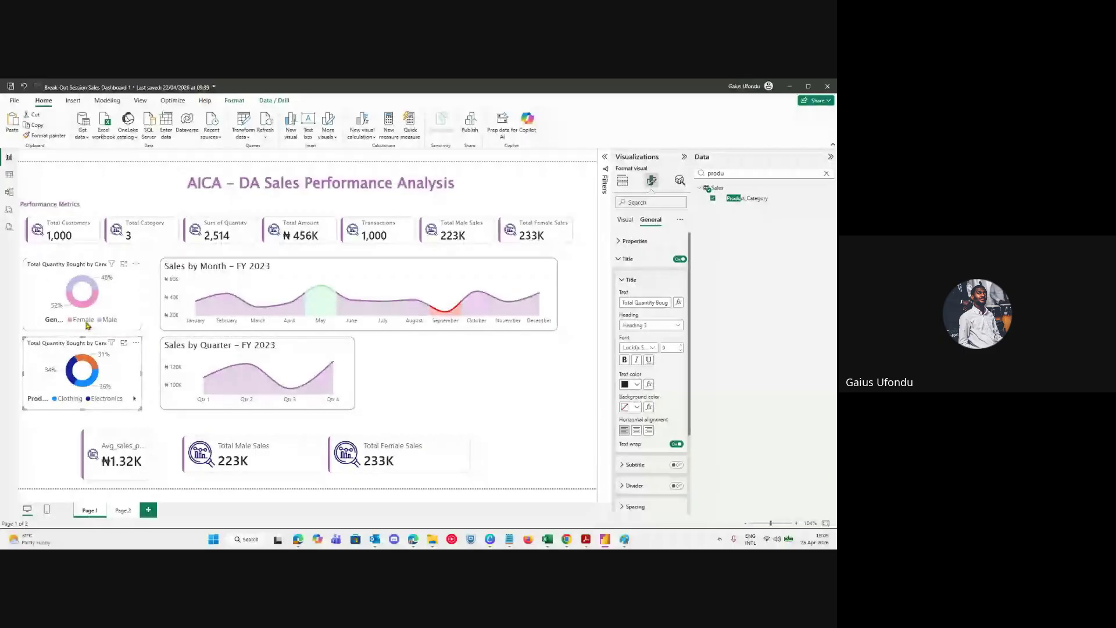
pyautogui.moveTo(117, 306); pyautogui.dragTo(465, 390)
pyautogui.moveTo(129, 370); pyautogui.dragTo(133, 297)
# Convert the product-category donut into a stacked column chart.
pyautogui.click(625, 220)
pyautogui.click(630, 178)
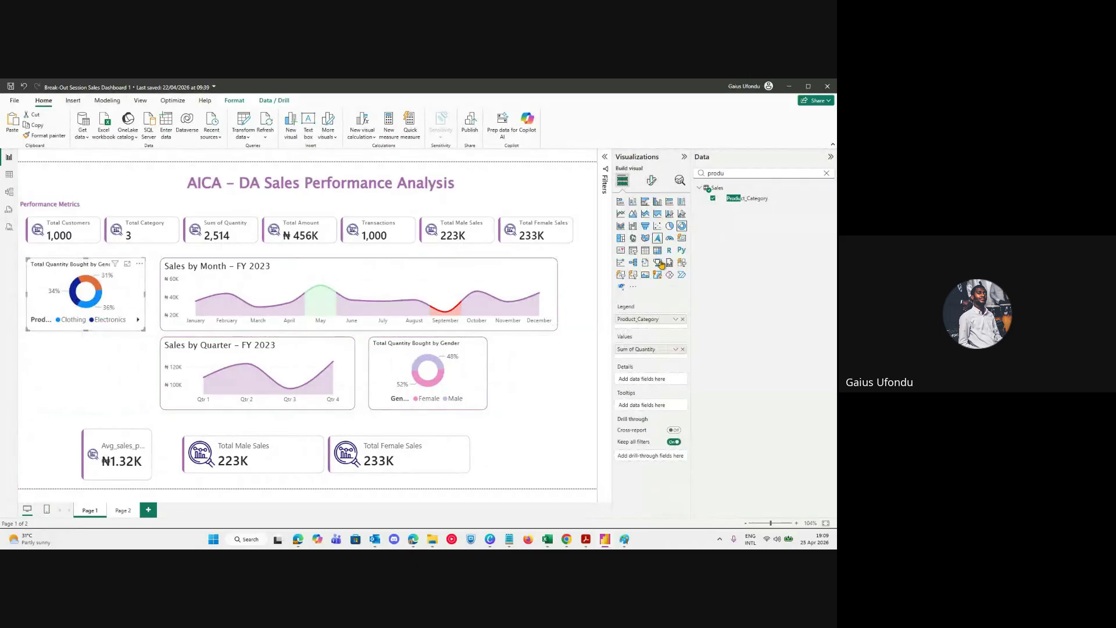
pyautogui.click(632, 202)
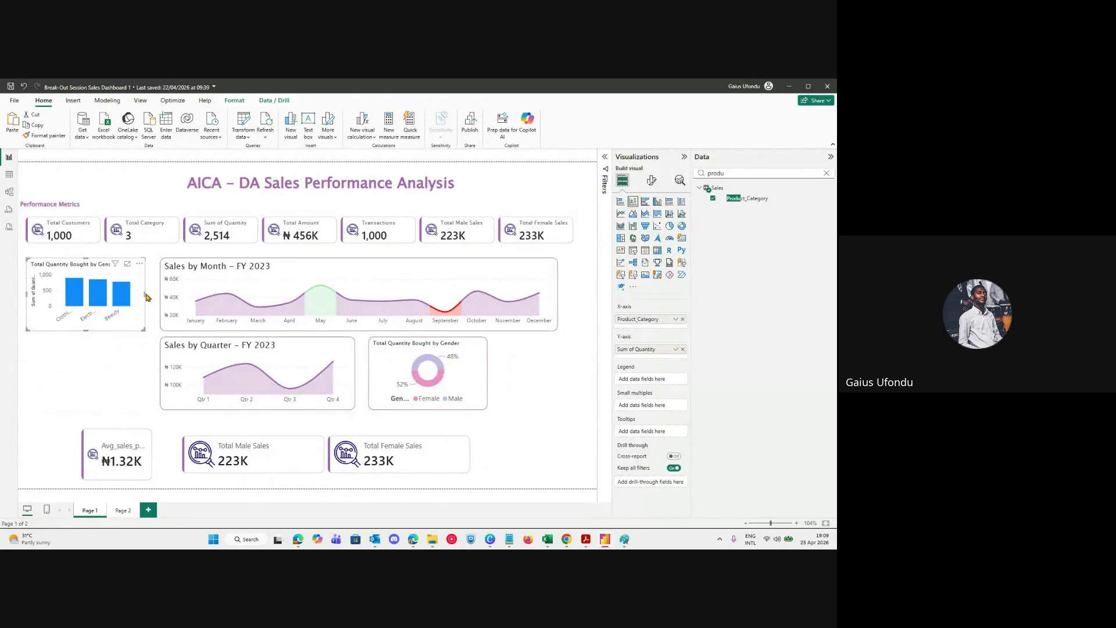
# Widen the product-category column chart, then shift and stretch Sales by Month beside it to match the KPI row's right edge.
pyautogui.moveTo(144, 294); pyautogui.dragTo(163, 296)
pyautogui.click(249, 291)
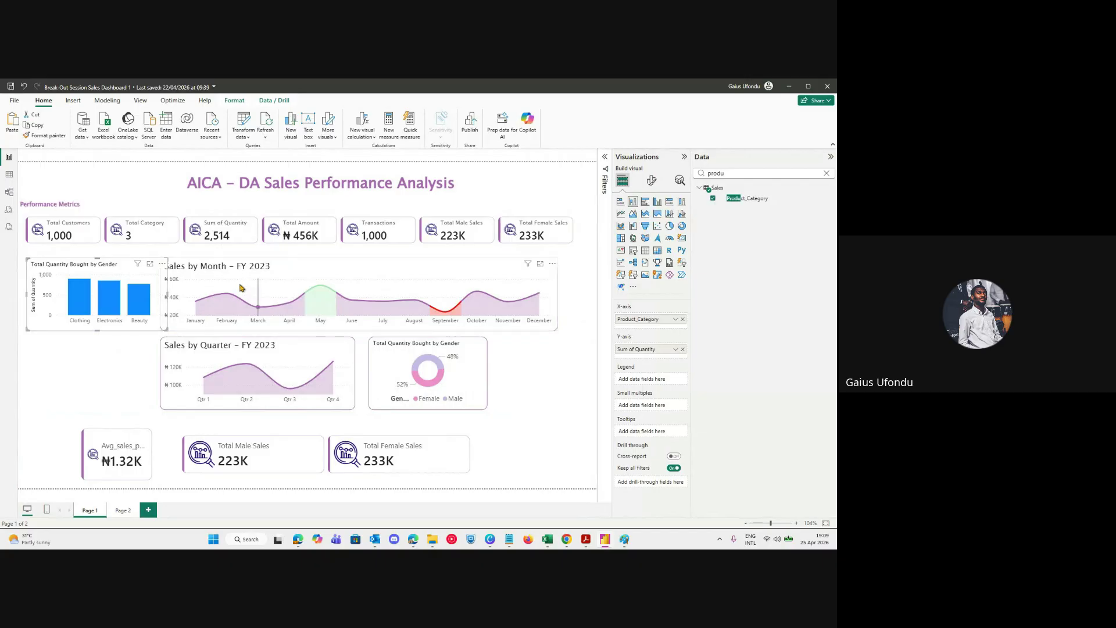
pyautogui.moveTo(167, 299)
pyautogui.mouseDown()
pyautogui.moveTo(196, 301)
pyautogui.moveTo(175, 301)
pyautogui.mouseUp()
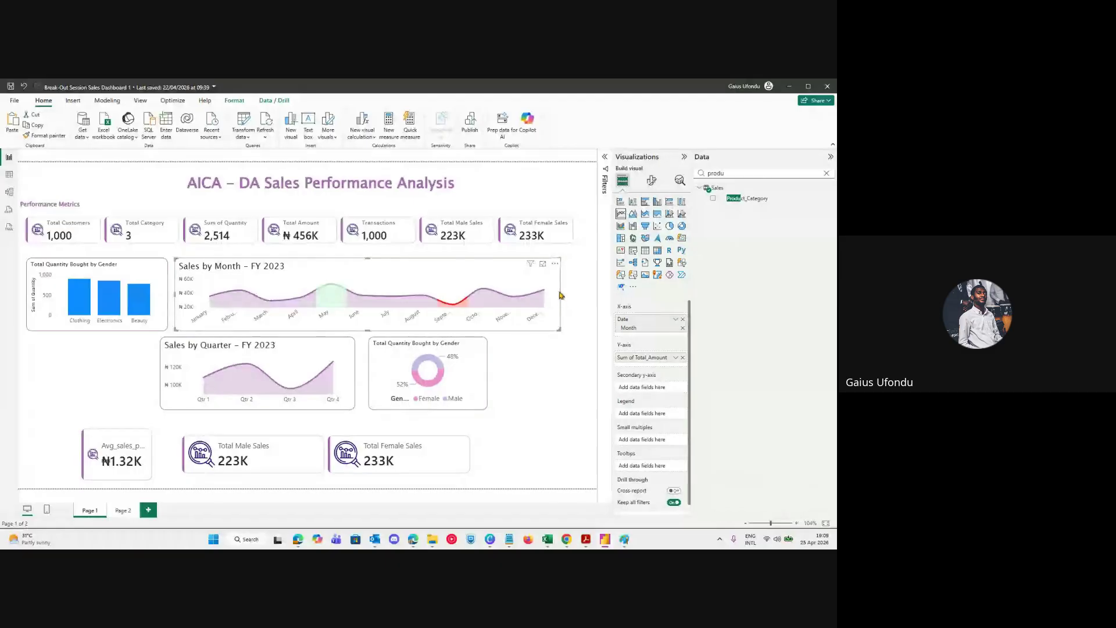
pyautogui.moveTo(563, 301); pyautogui.dragTo(584, 307)
pyautogui.click(158, 323)
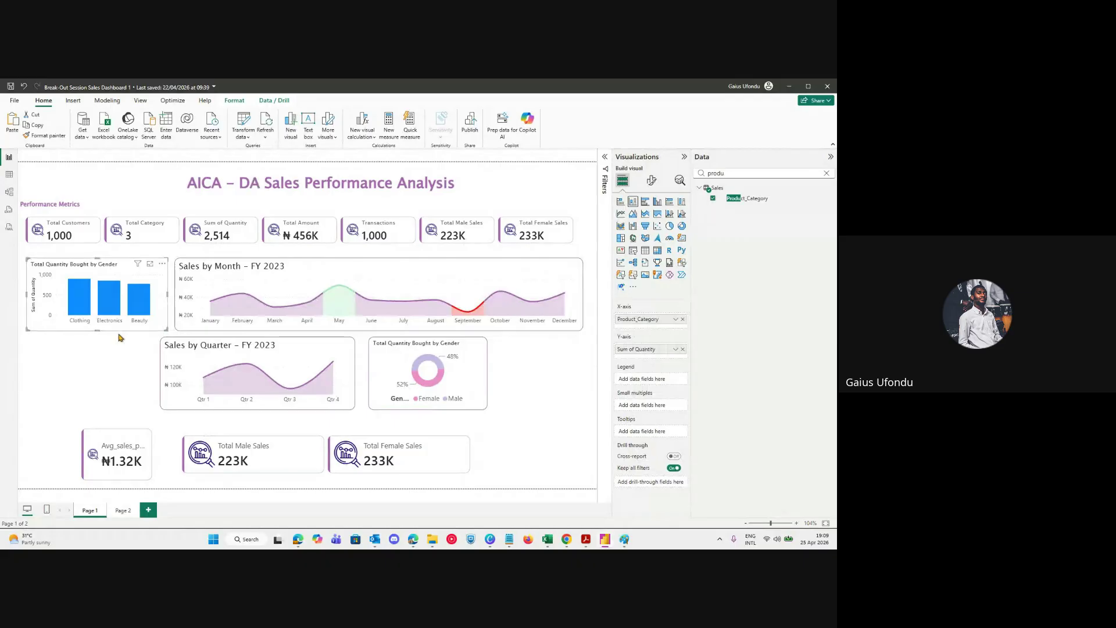
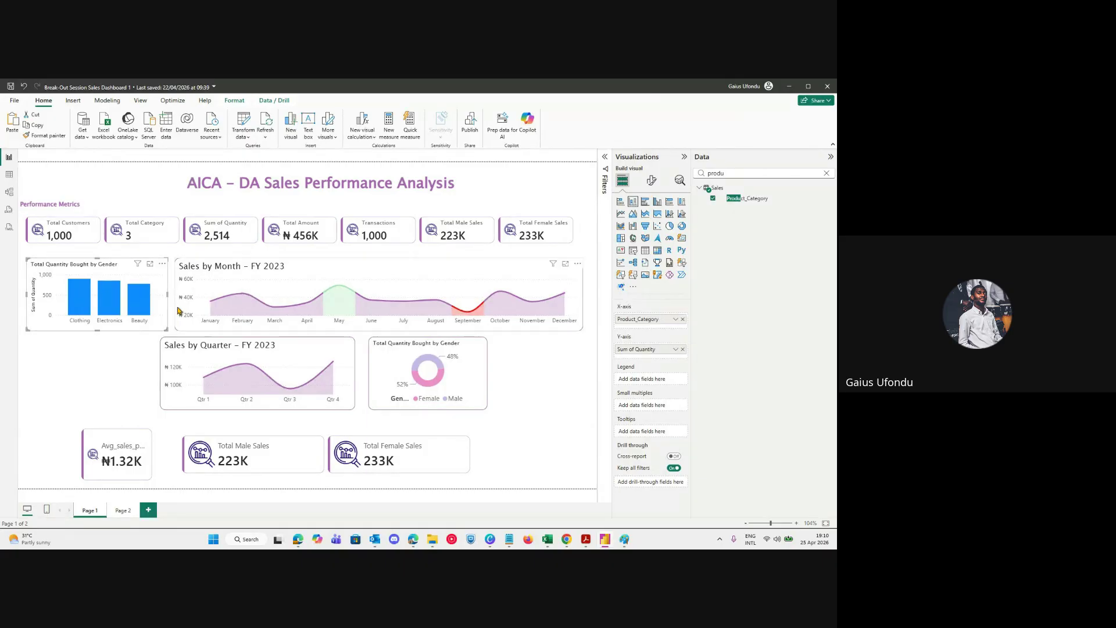
# Open the column color settings of the product-category chart and examine the available palette.
pyautogui.click(651, 180)
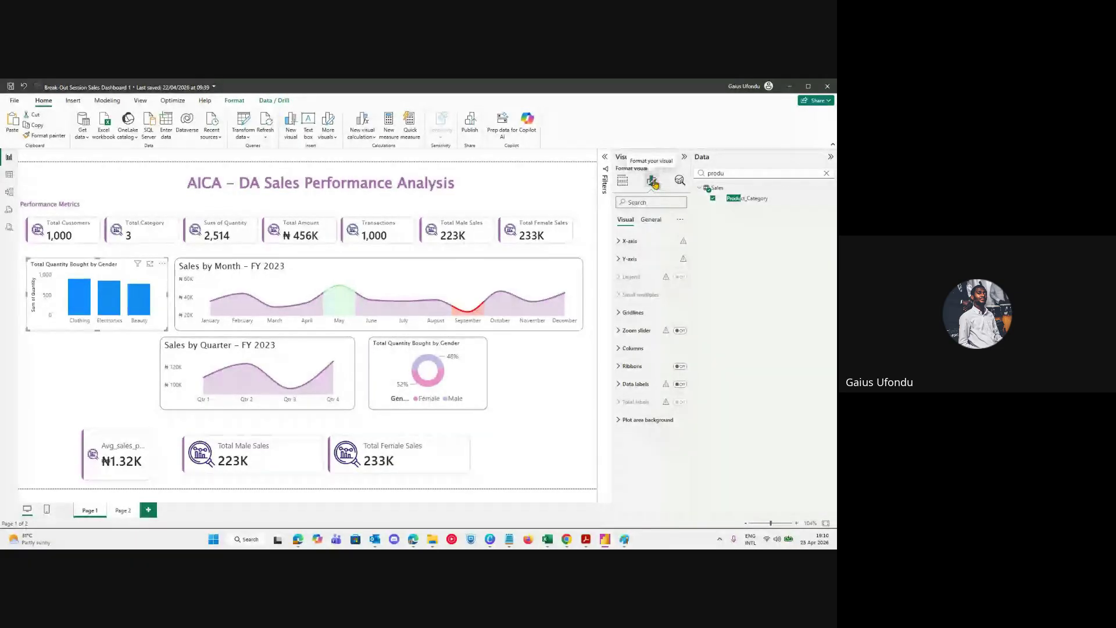
pyautogui.click(651, 352)
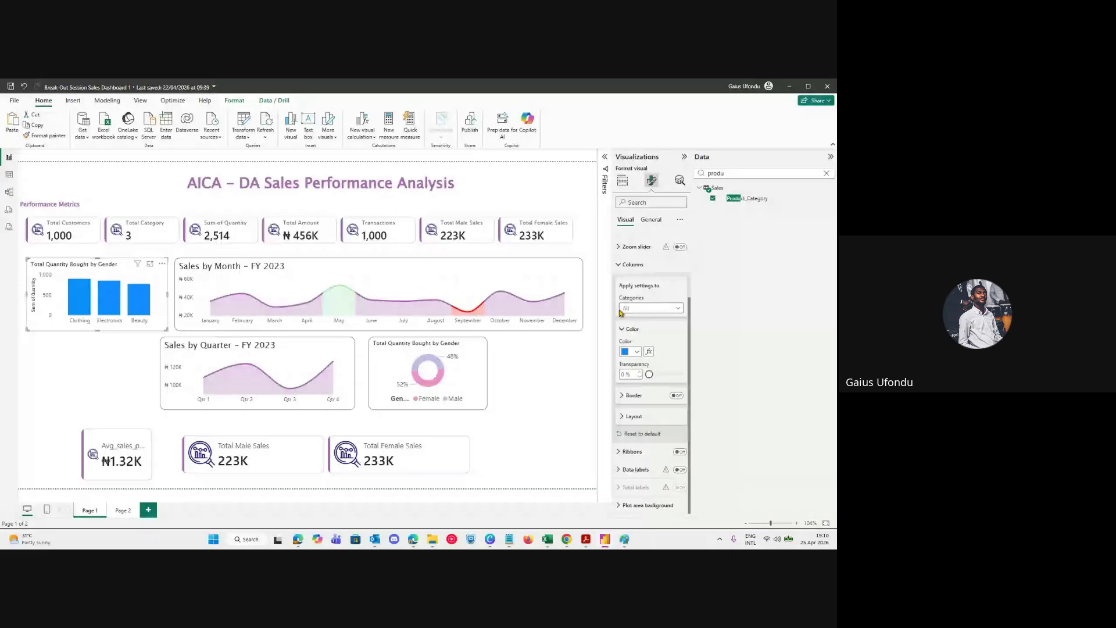
pyautogui.click(634, 351)
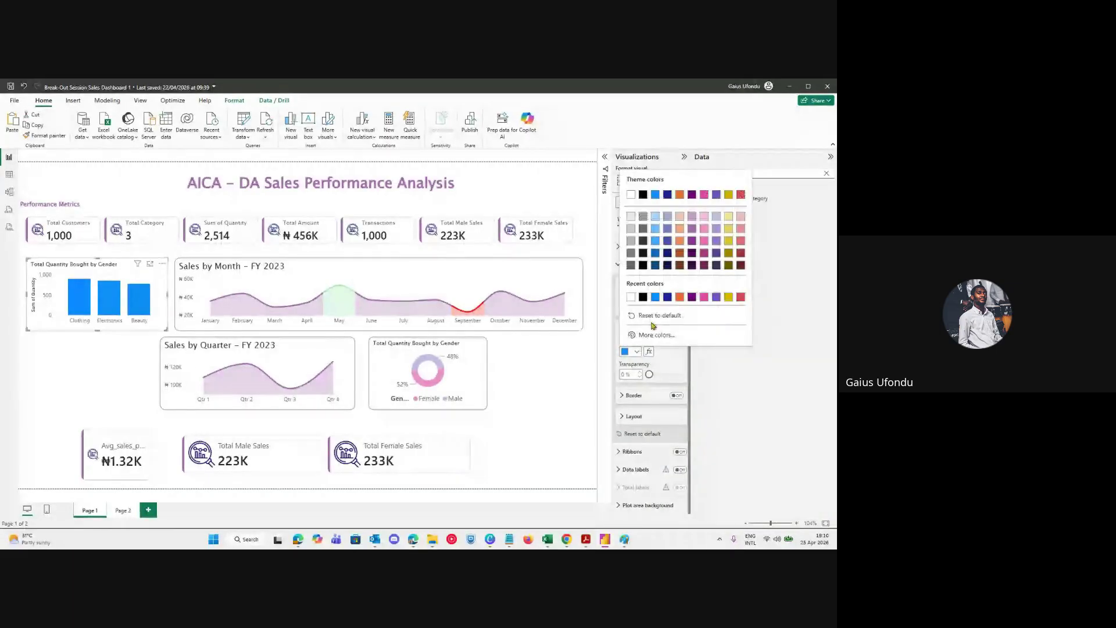
pyautogui.click(637, 352)
pyautogui.click(636, 352)
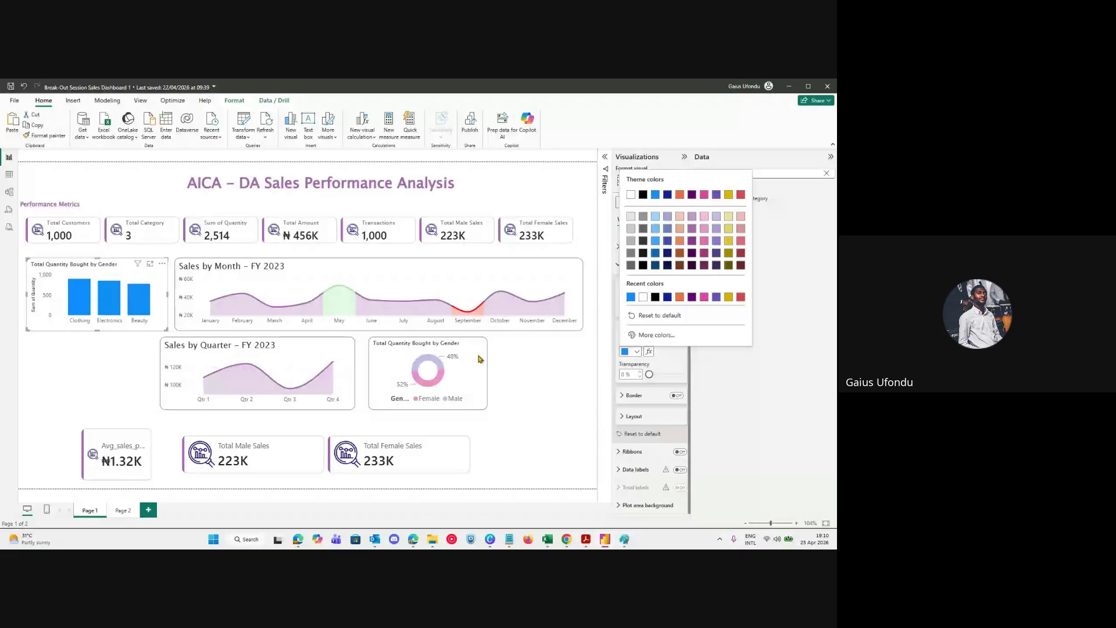
pyautogui.press('Escape')
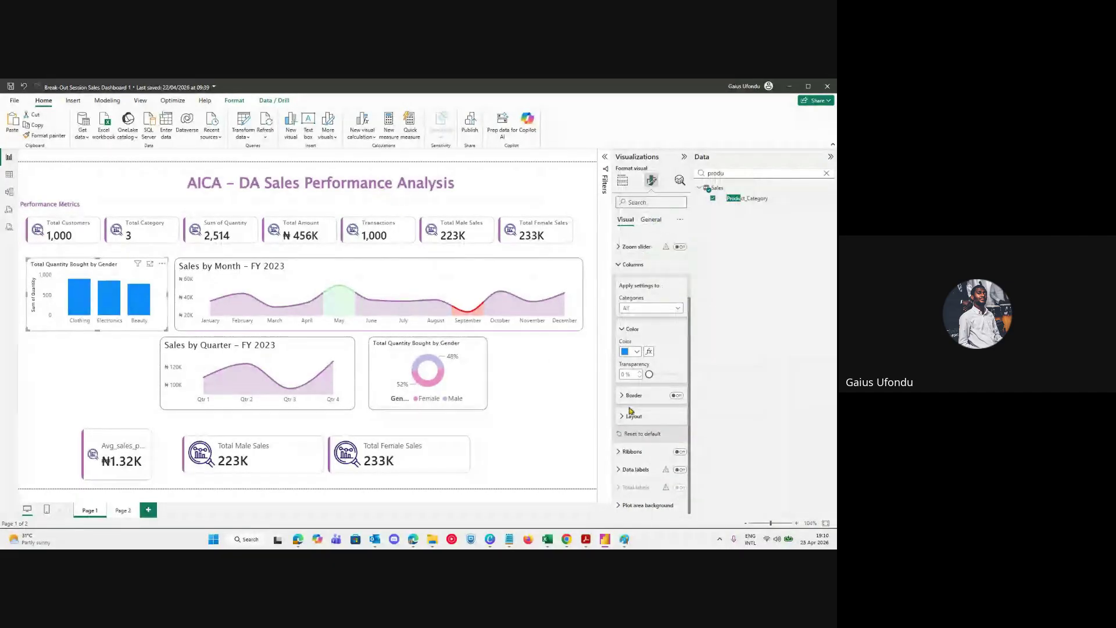
pyautogui.click(637, 352)
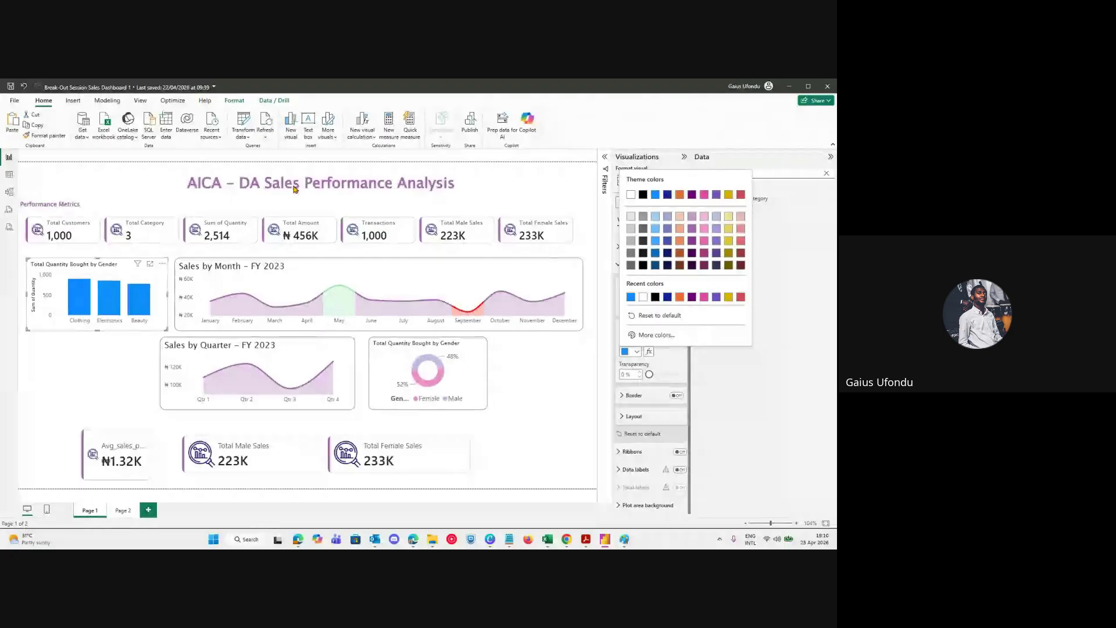
# Check the accent bar color of the Performance Metrics cards in the color palette.
pyautogui.click(297, 213)
pyautogui.click(257, 247)
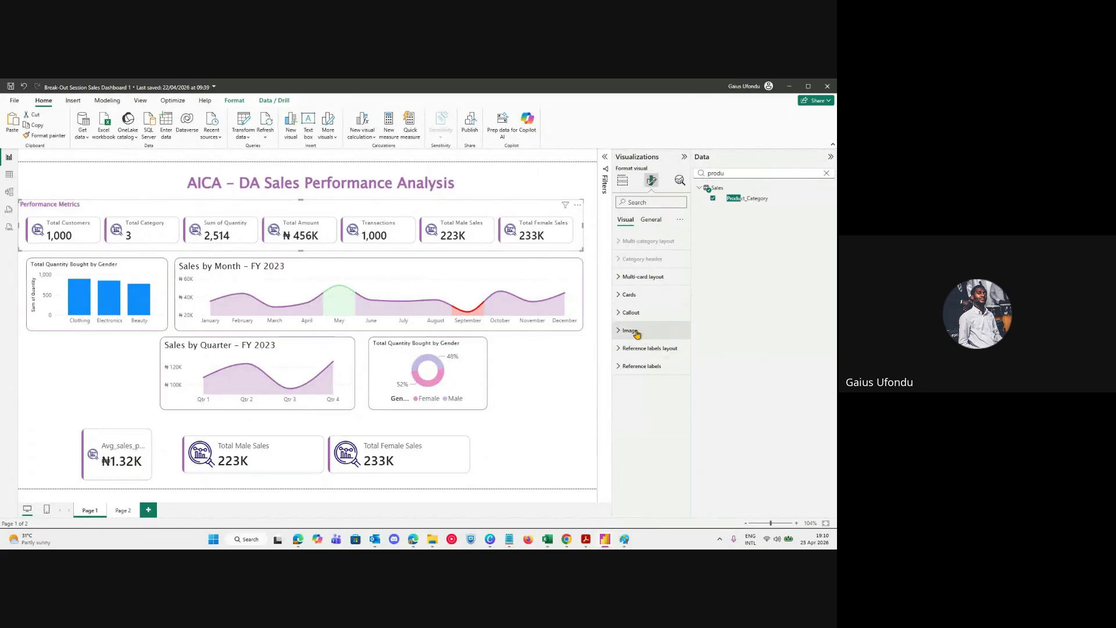
pyautogui.click(643, 203)
pyautogui.click(643, 205)
pyautogui.write('accent')
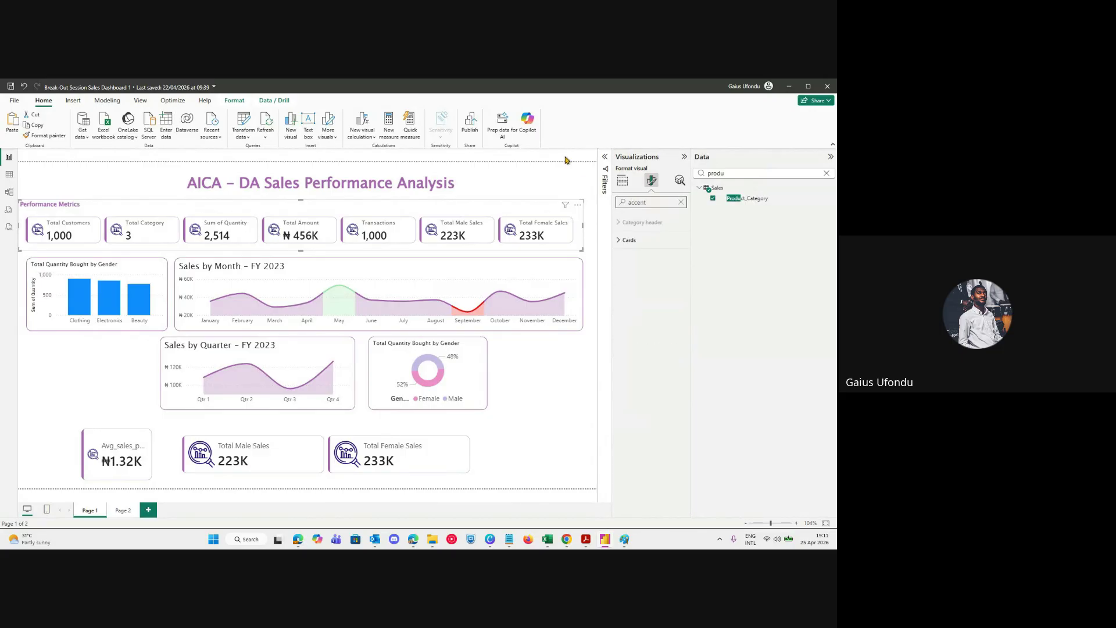
pyautogui.click(637, 251)
pyautogui.click(666, 265)
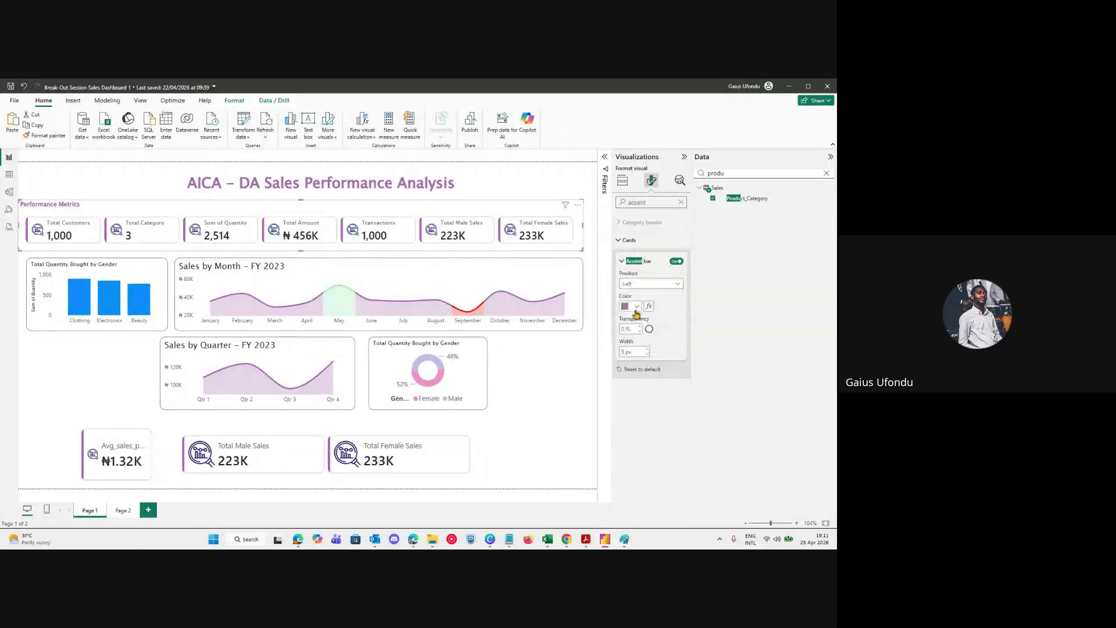
pyautogui.click(637, 308)
pyautogui.click(628, 312)
pyautogui.click(625, 310)
pyautogui.click(625, 310)
pyautogui.click(626, 309)
pyautogui.click(626, 309)
pyautogui.click(636, 308)
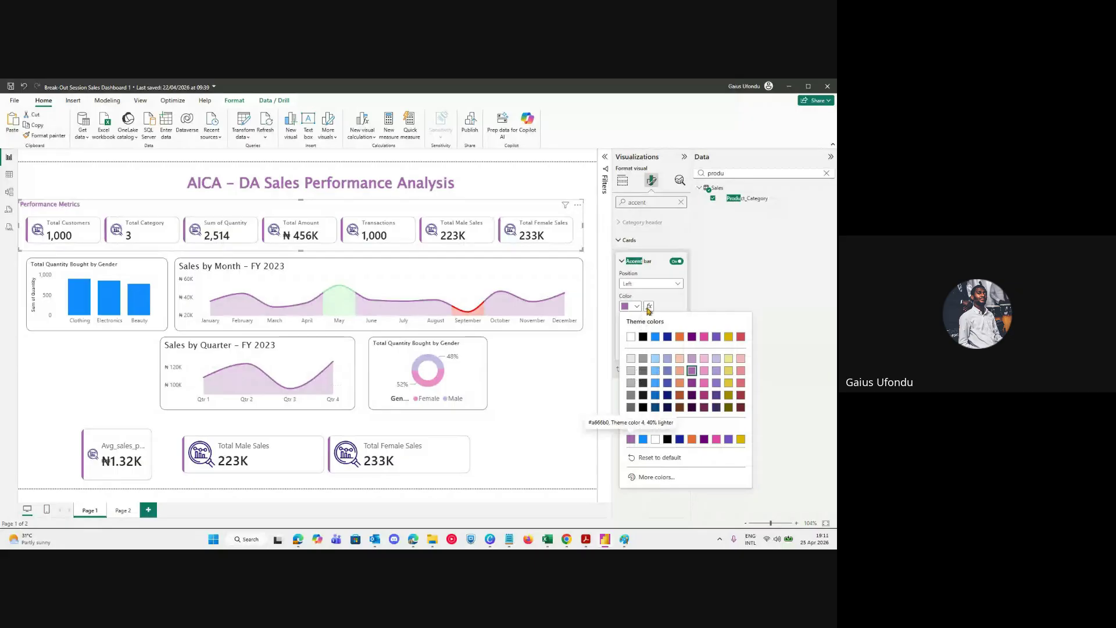
pyautogui.click(661, 304)
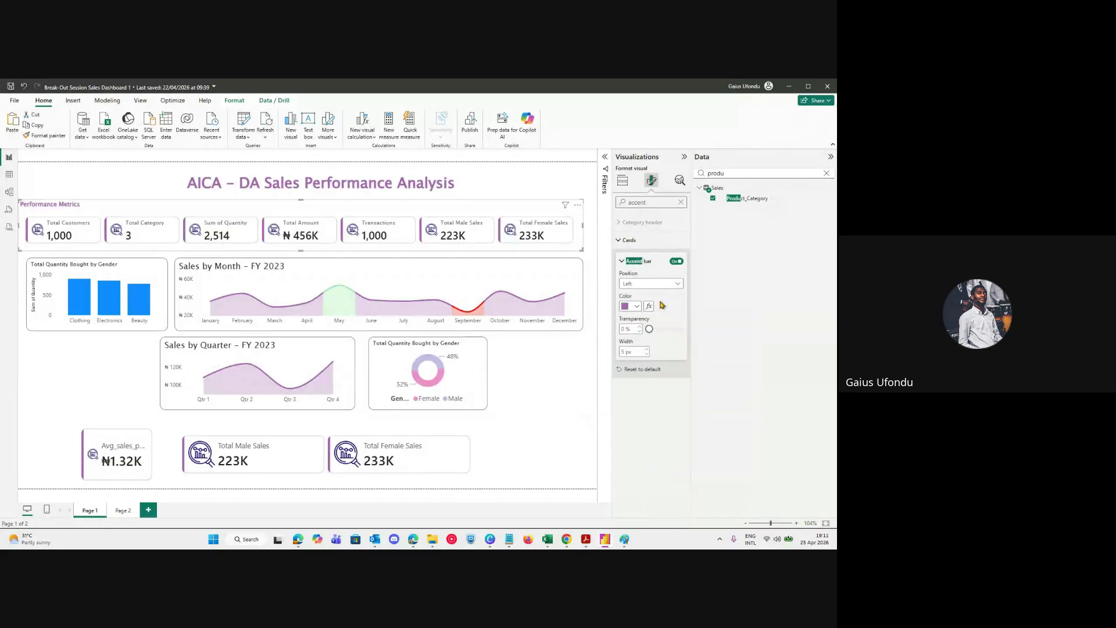
# Check the Female slice color of the gender donut chart in the color palette.
pyautogui.click(372, 381)
pyautogui.click(681, 202)
pyautogui.moveTo(421, 383)
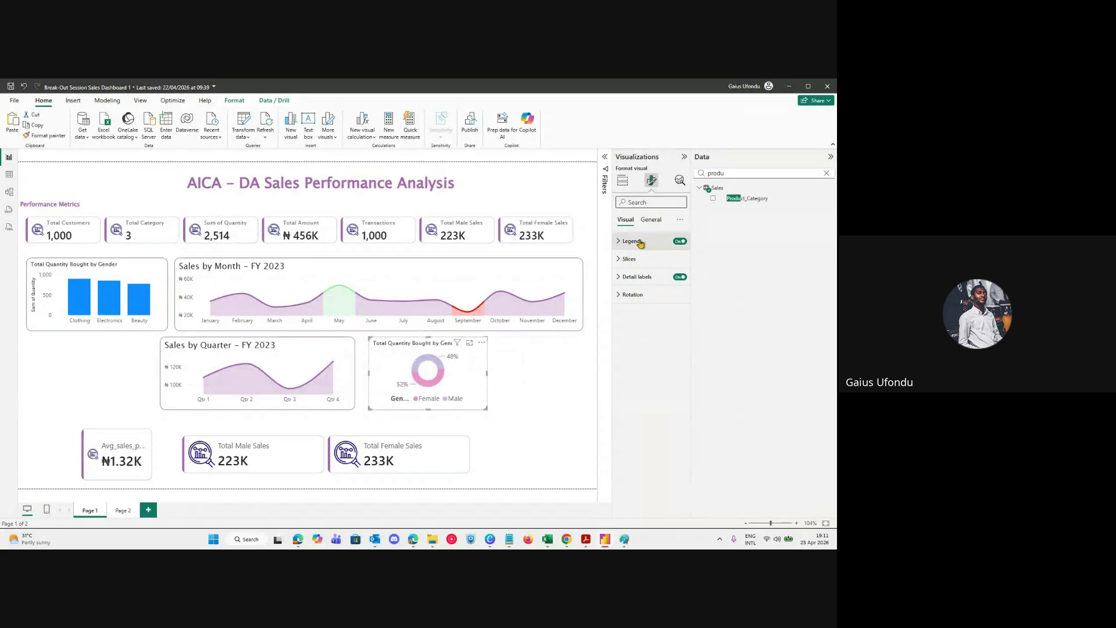
pyautogui.click(627, 258)
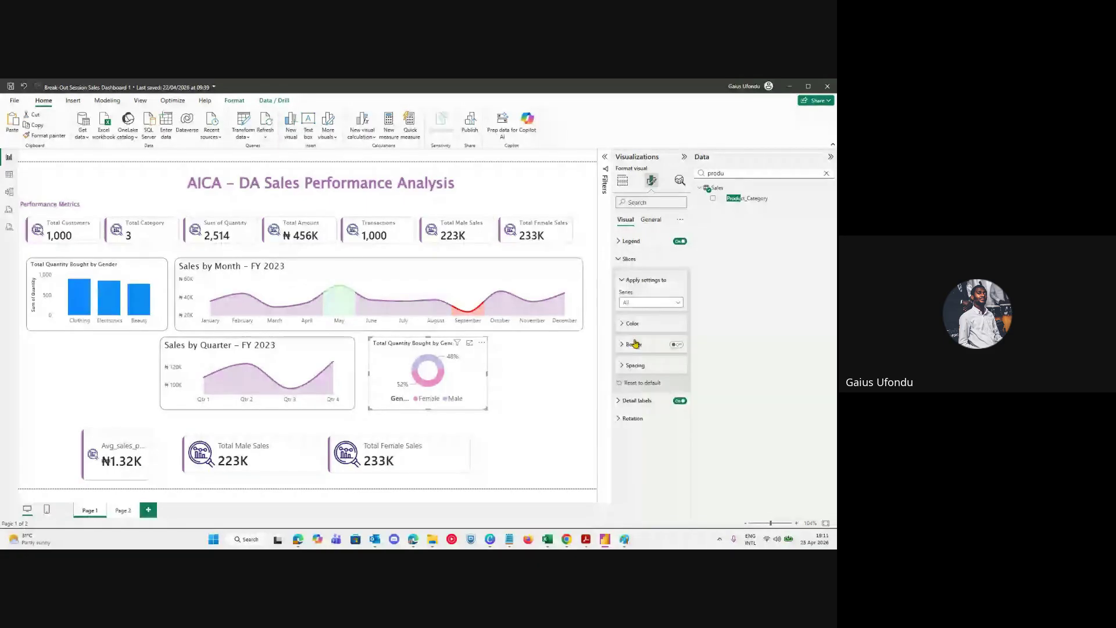
pyautogui.click(638, 303)
pyautogui.click(630, 323)
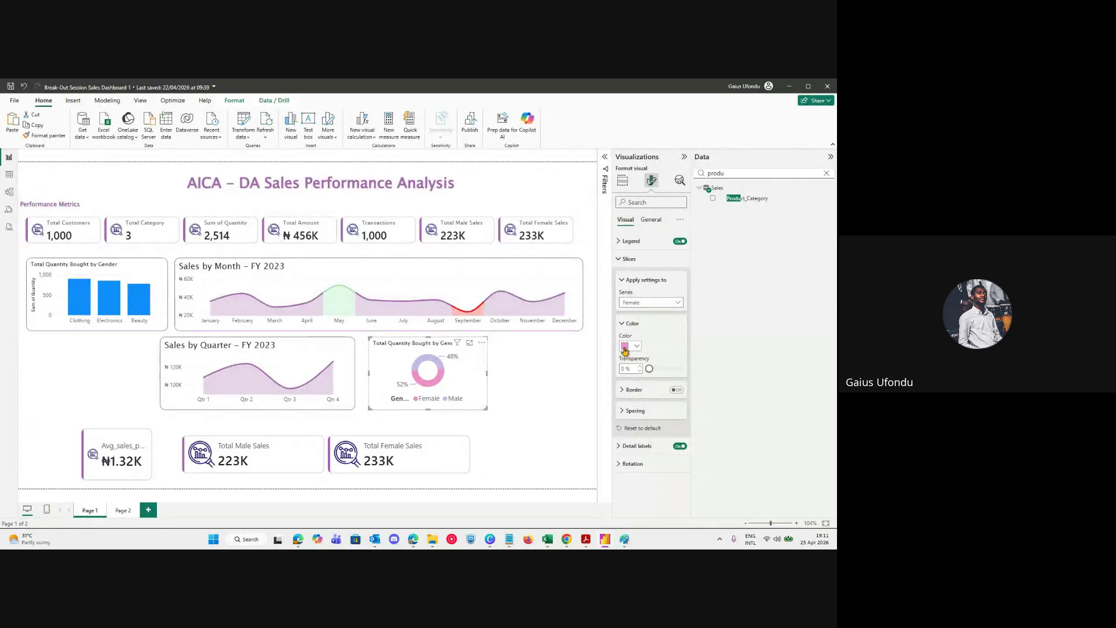
pyautogui.click(624, 347)
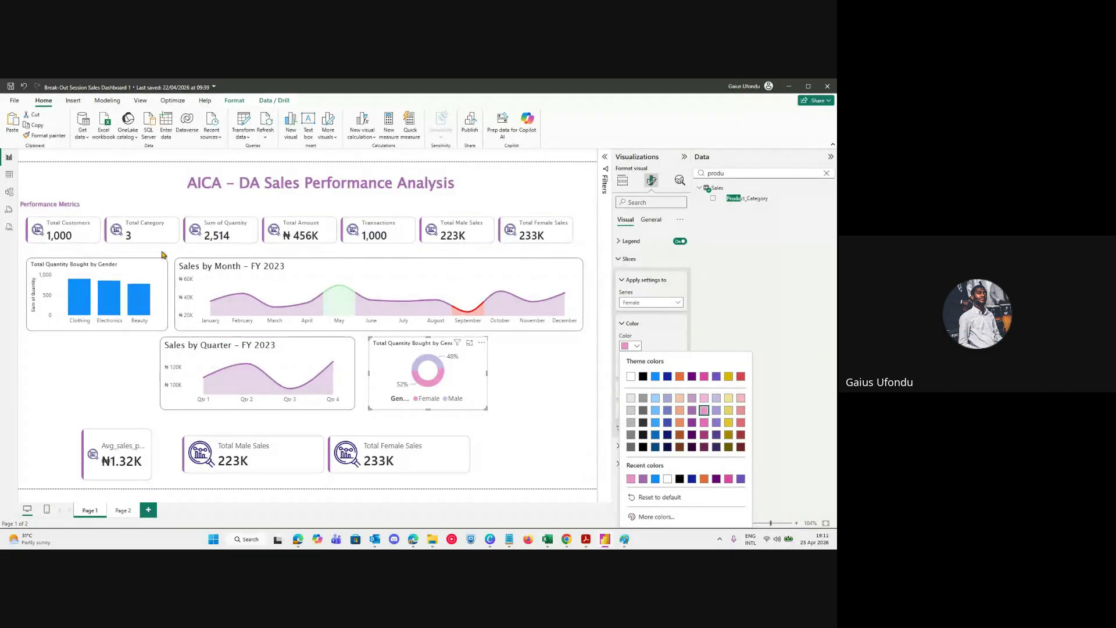
# Set all columns of the product-category chart to the same purple as the KPI cards' accent bars.
pyautogui.click(146, 265)
pyautogui.click(145, 266)
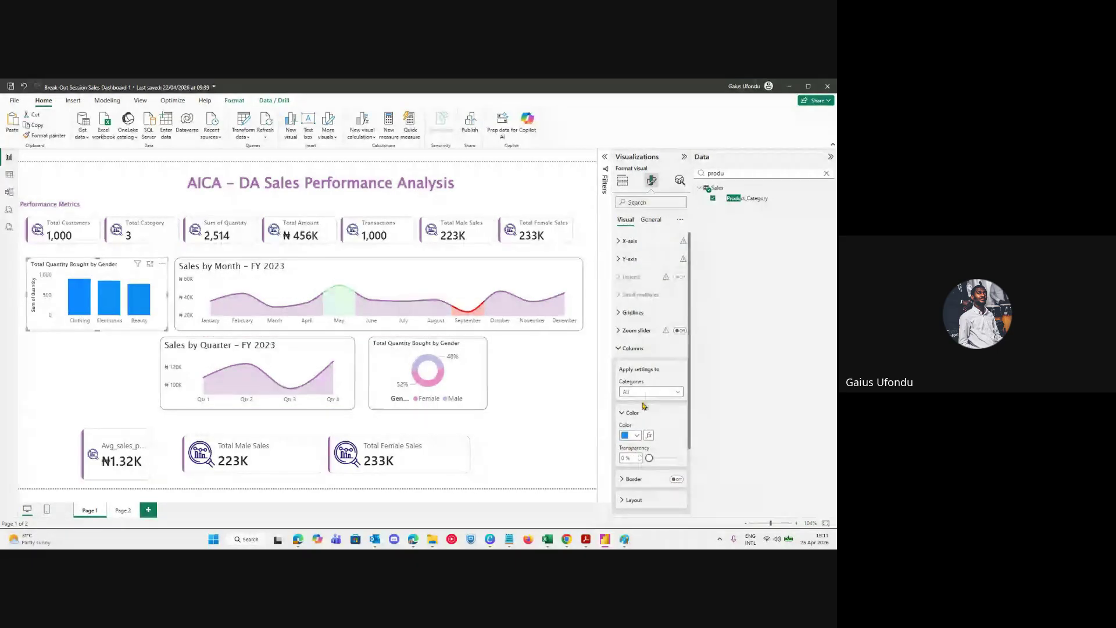
pyautogui.click(637, 436)
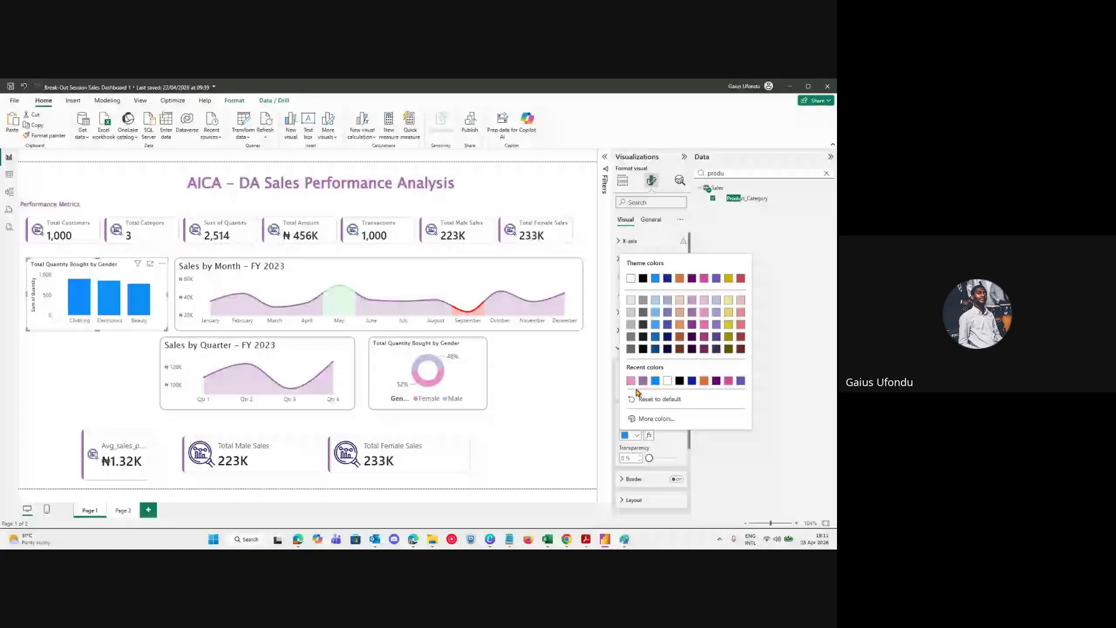
pyautogui.click(642, 381)
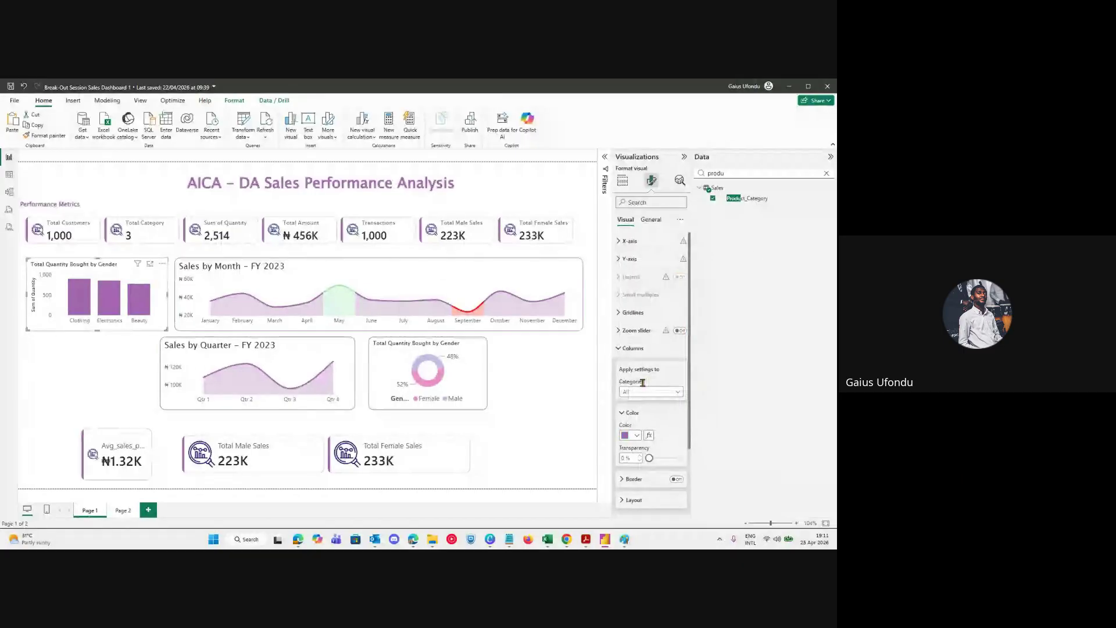
# Try a dark brown (Theme color 3, 50% darker) for the Clothing column of the product-category chart.
pyautogui.click(642, 392)
pyautogui.click(639, 413)
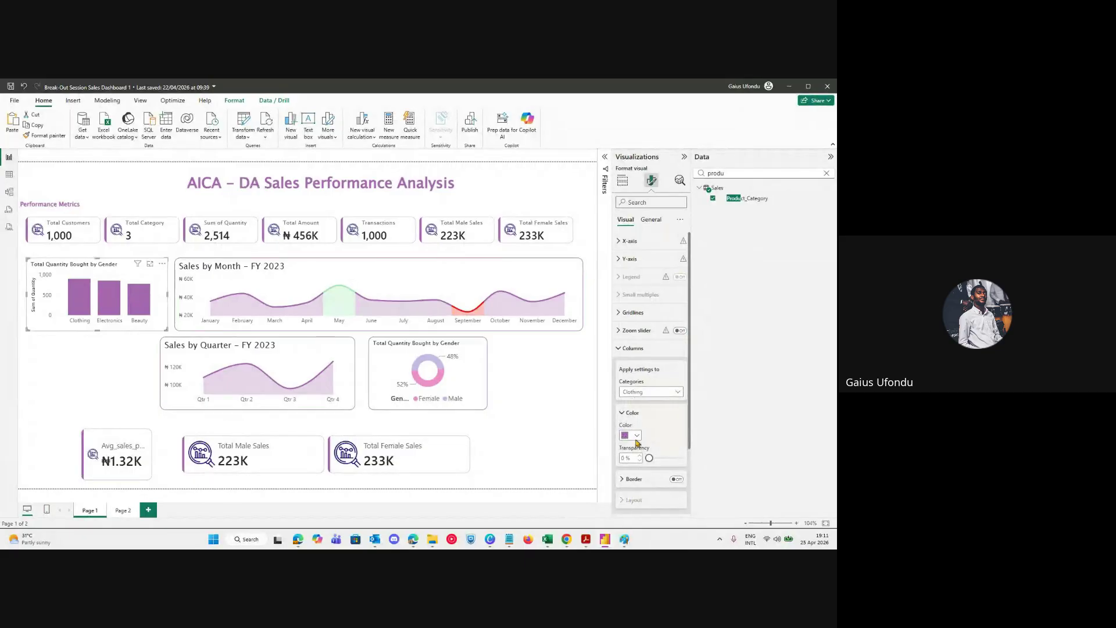
pyautogui.click(637, 436)
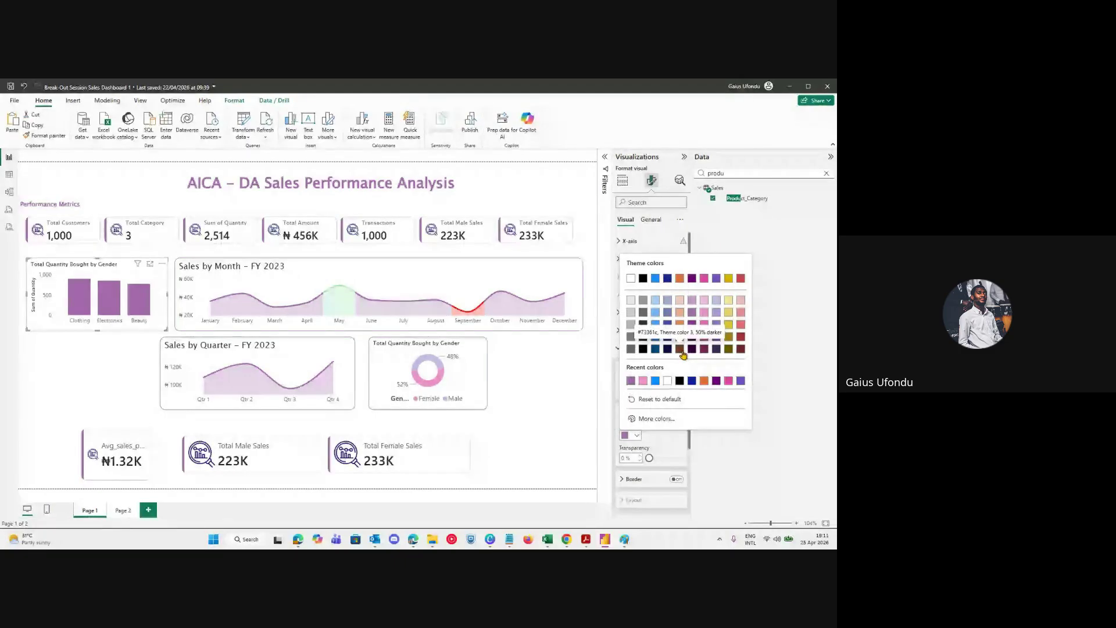
pyautogui.click(679, 349)
pyautogui.click(637, 436)
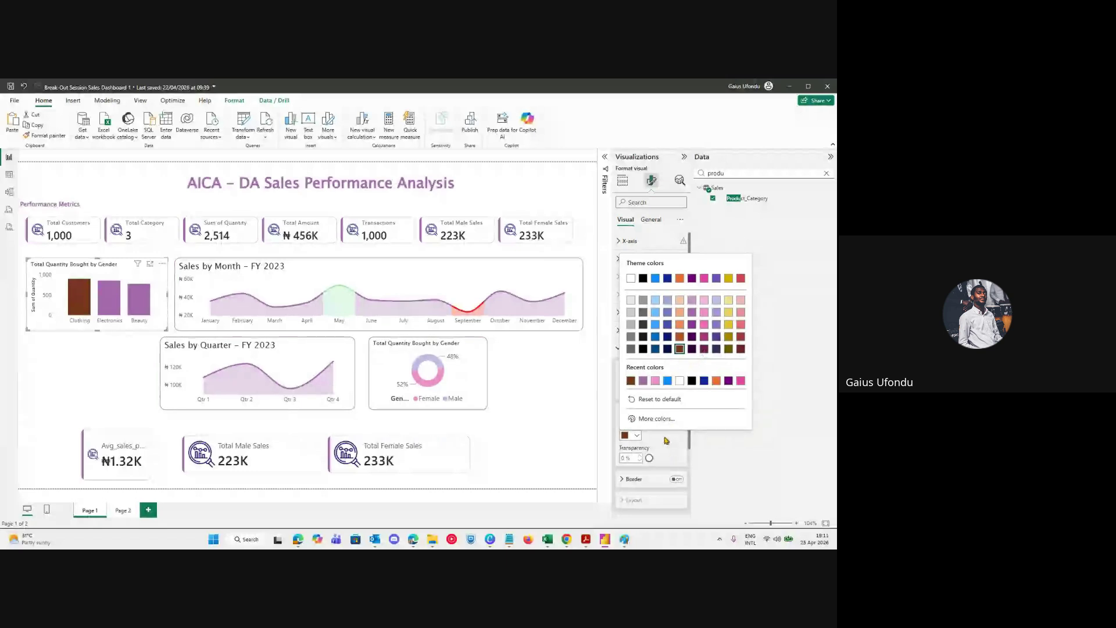
pyautogui.click(666, 443)
# Try a dark yellow for the Electronics column and a red for the Beauty column.
pyautogui.click(652, 400)
pyautogui.click(639, 419)
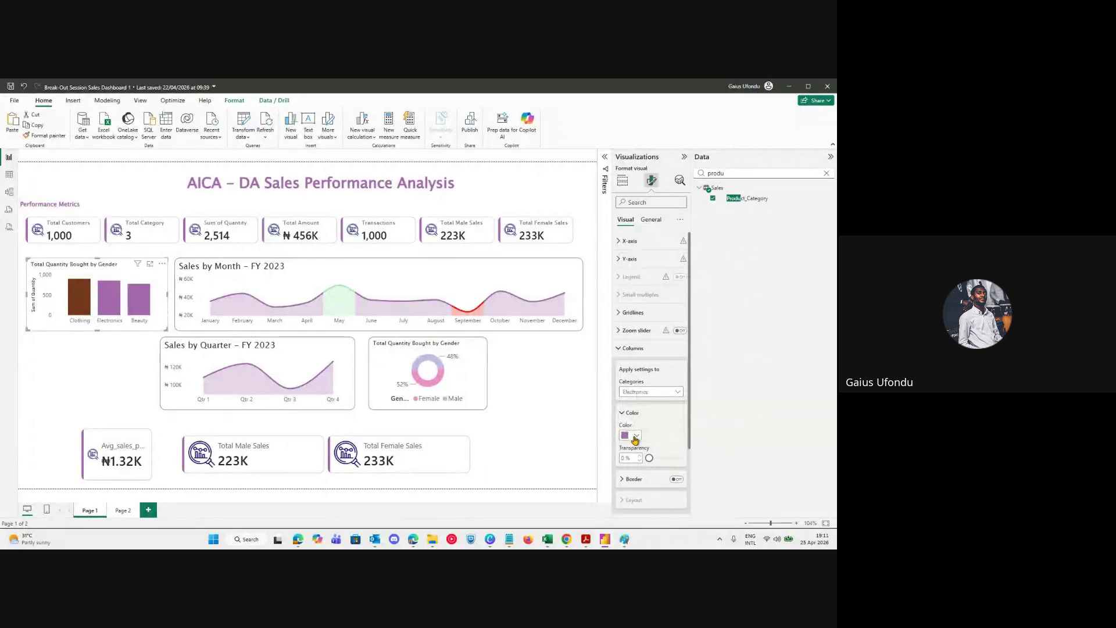
pyautogui.click(634, 436)
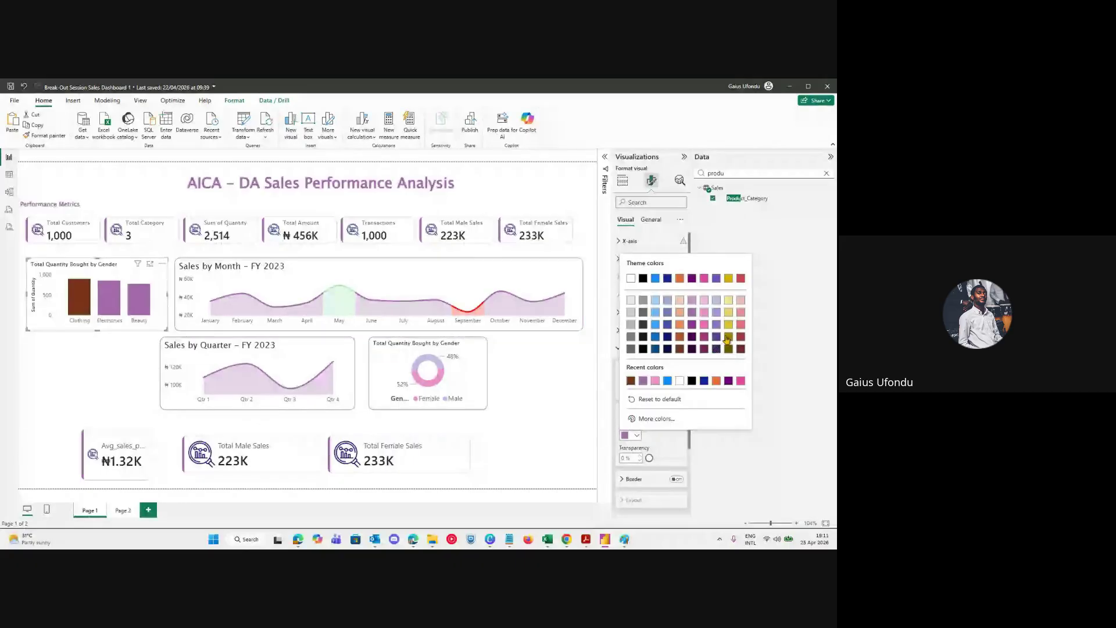
pyautogui.click(723, 344)
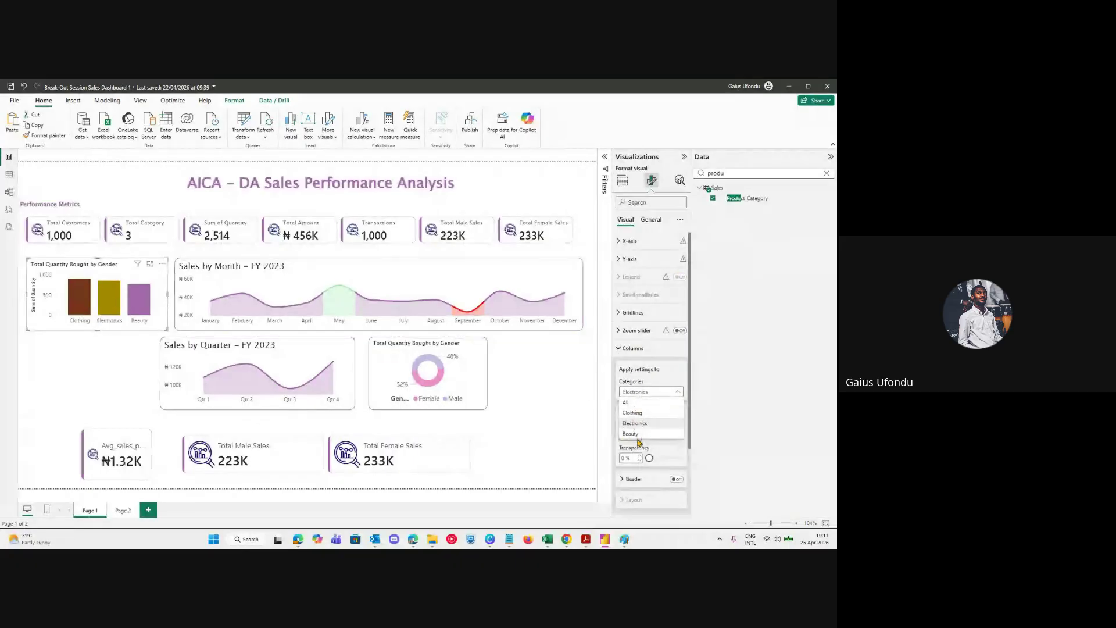
pyautogui.click(639, 435)
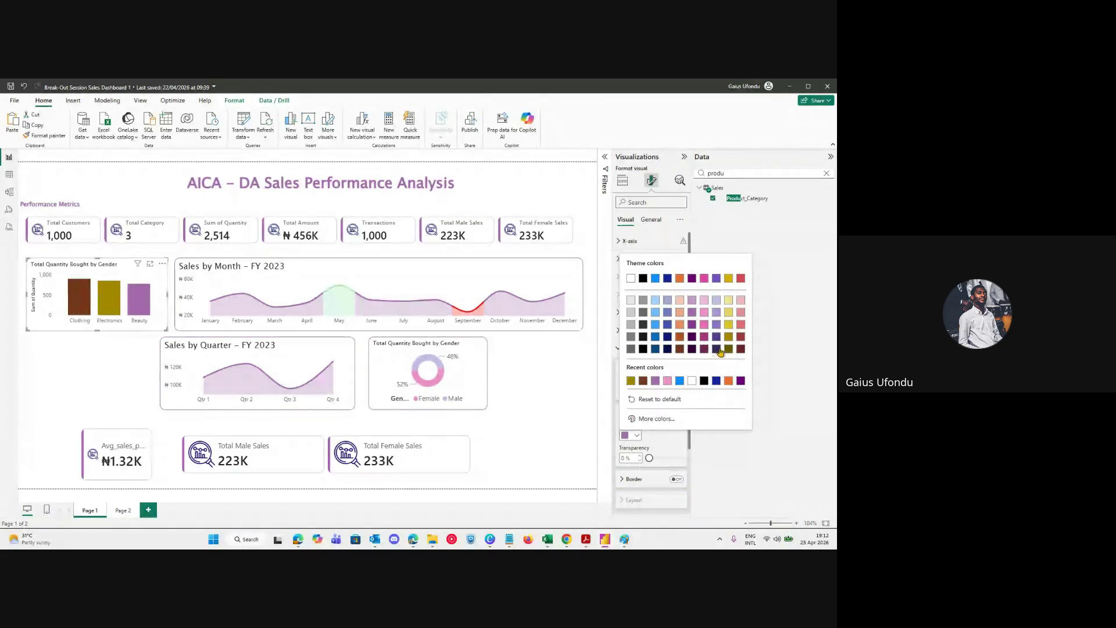
pyautogui.click(740, 279)
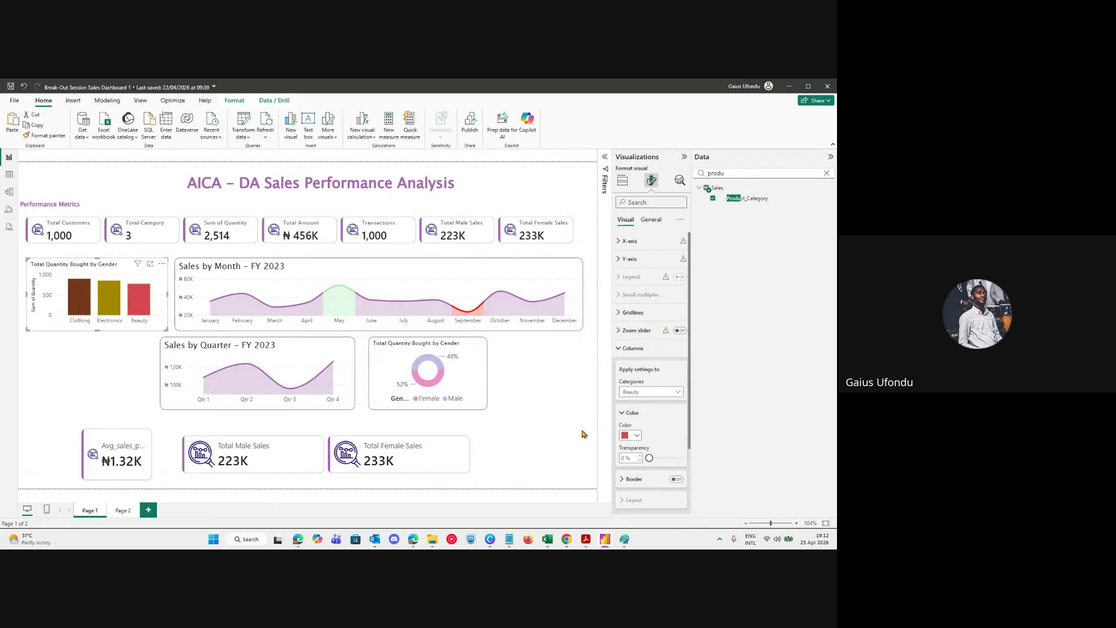
# Set the Clothing column back to the purple from the recent colors.
pyautogui.click(630, 435)
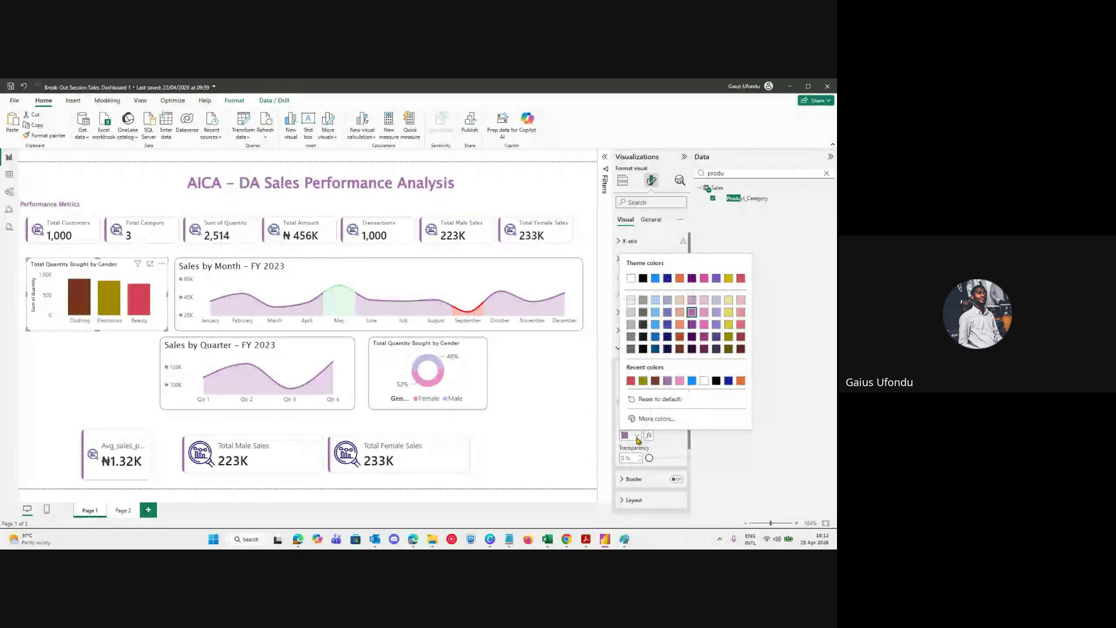
pyautogui.click(630, 381)
pyautogui.click(637, 393)
pyautogui.click(641, 423)
pyautogui.click(630, 434)
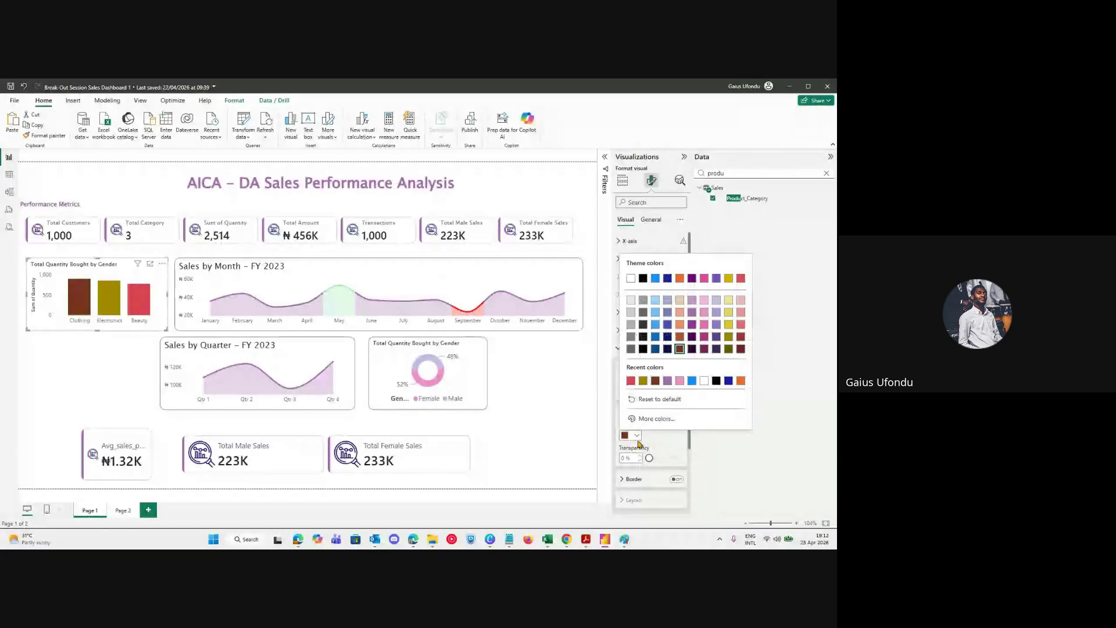
pyautogui.click(667, 381)
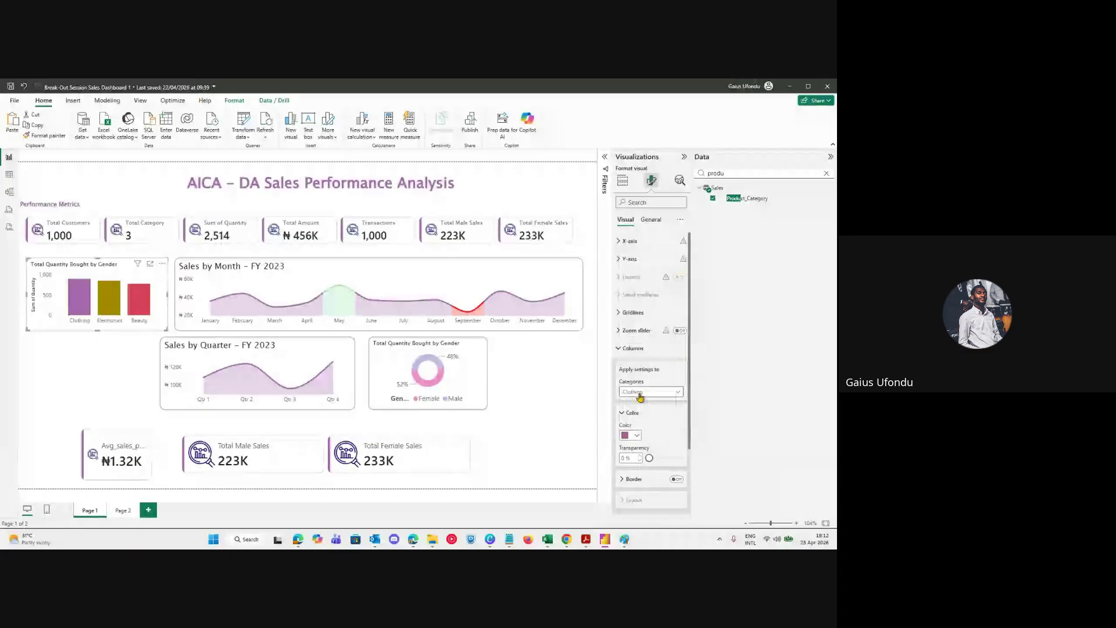
# Set the Electronics and Beauty columns back to the same recently used purple.
pyautogui.click(638, 437)
pyautogui.click(629, 381)
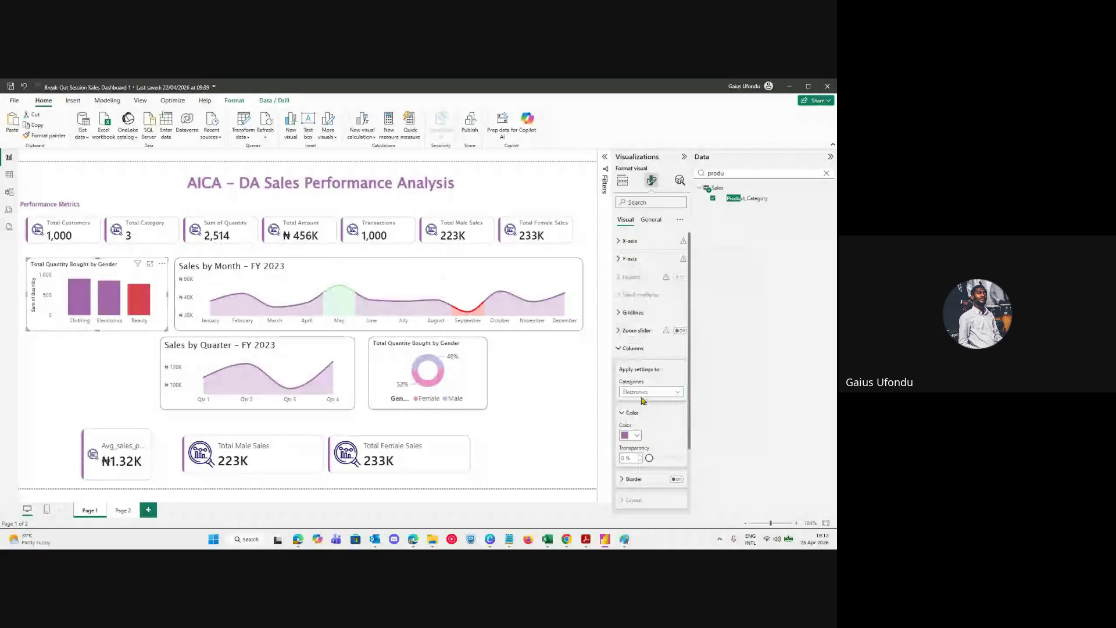
pyautogui.click(642, 392)
pyautogui.click(633, 434)
pyautogui.click(637, 437)
pyautogui.click(629, 382)
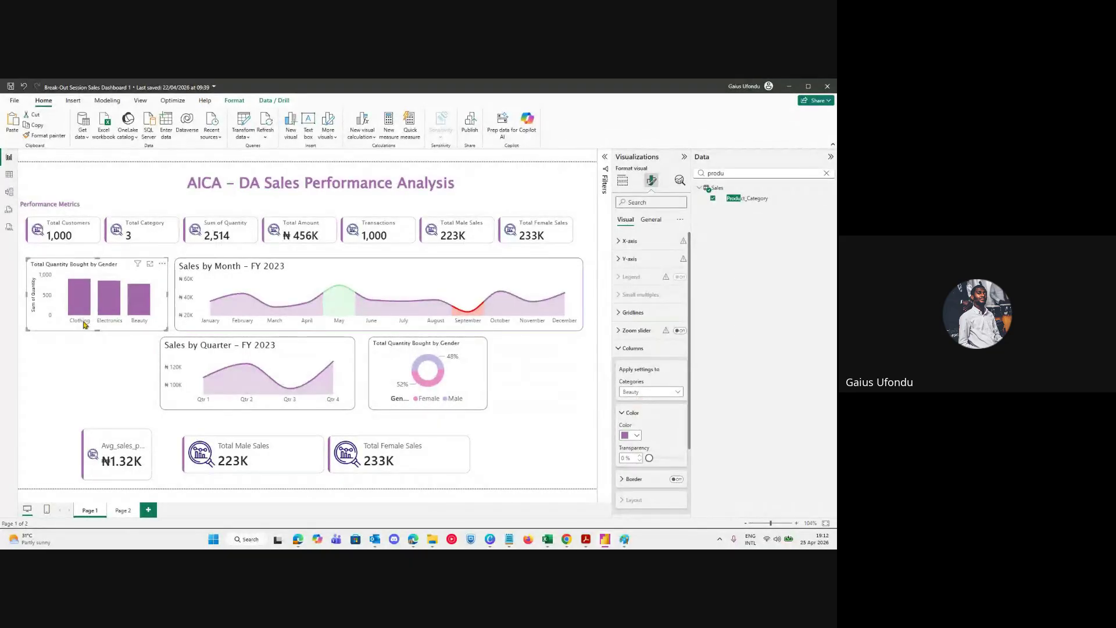
# Set the Electronics column of the product-category chart to a lighter theme shade of the purple.
pyautogui.click(666, 391)
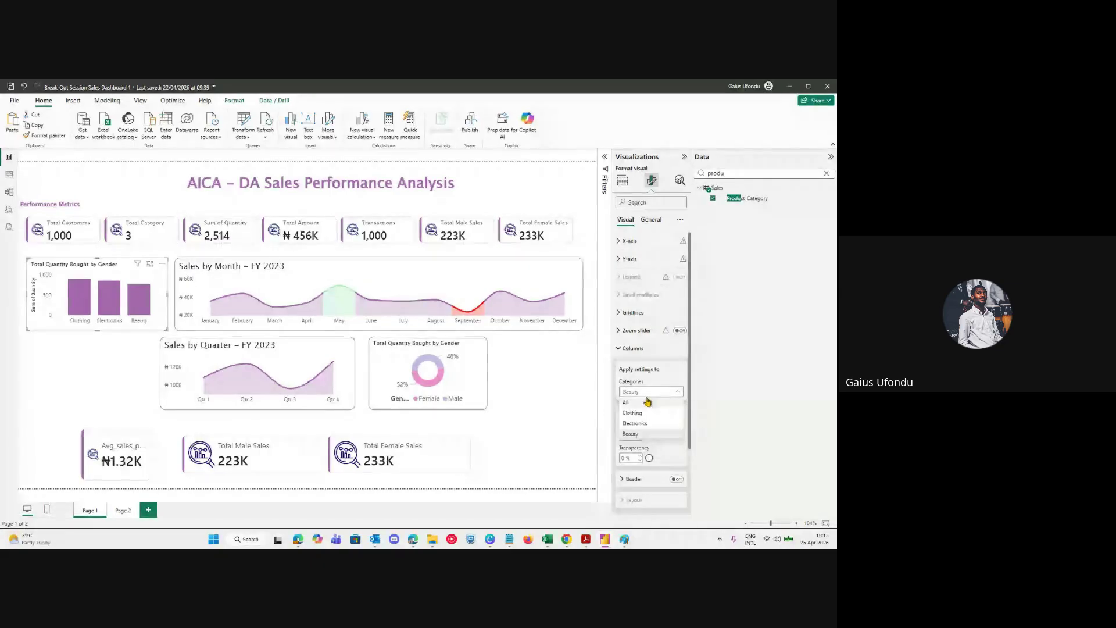
pyautogui.click(644, 414)
pyautogui.click(643, 393)
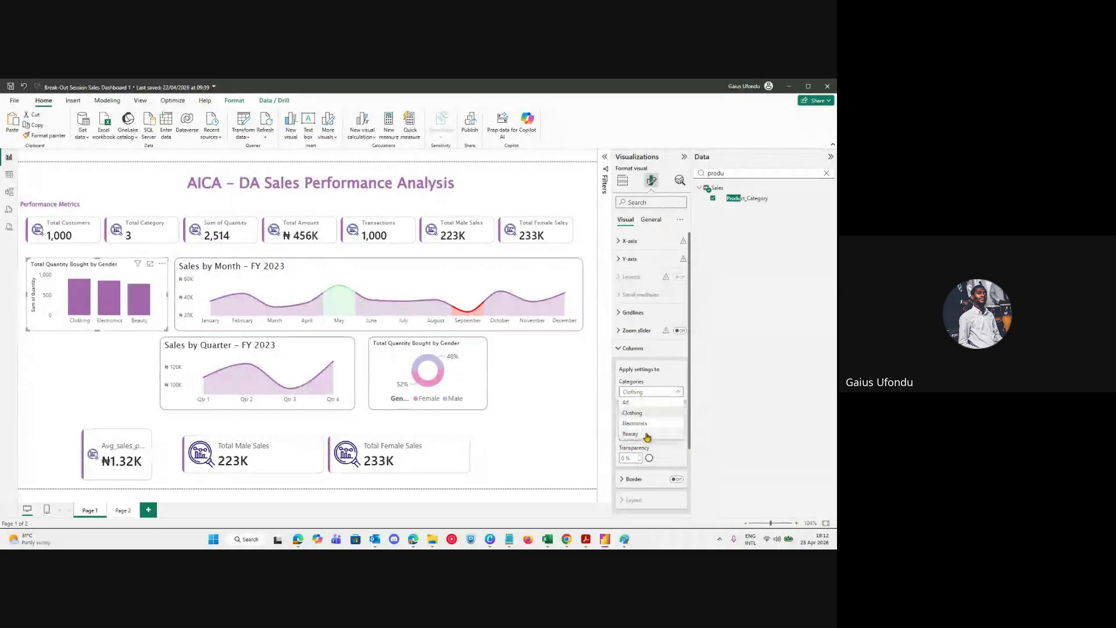
pyautogui.click(646, 426)
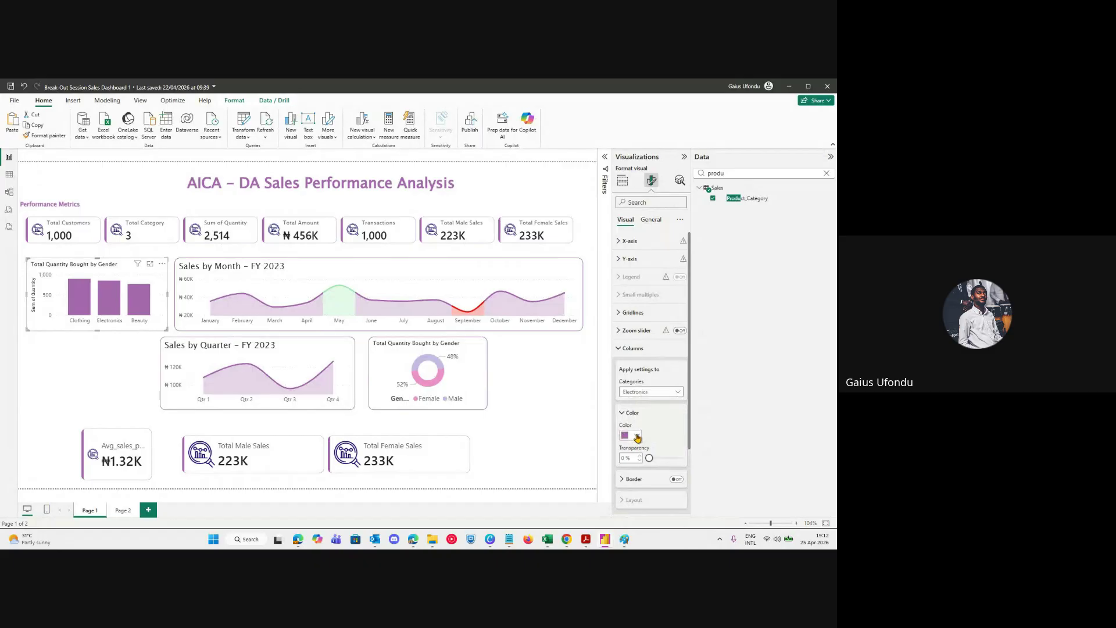
pyautogui.click(636, 437)
pyautogui.click(638, 420)
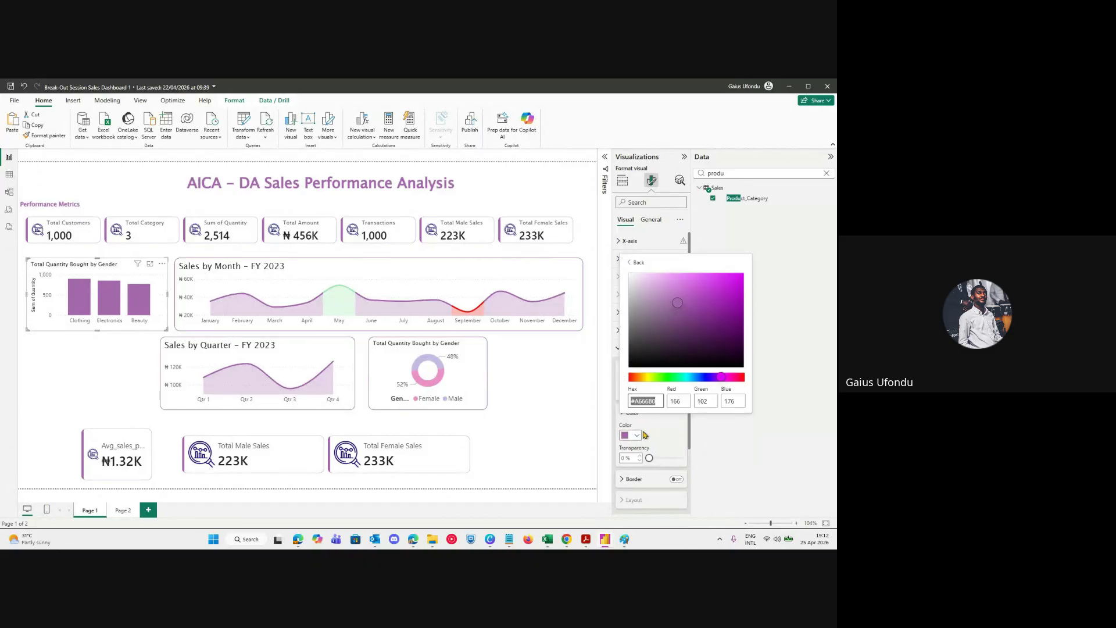
pyautogui.click(640, 435)
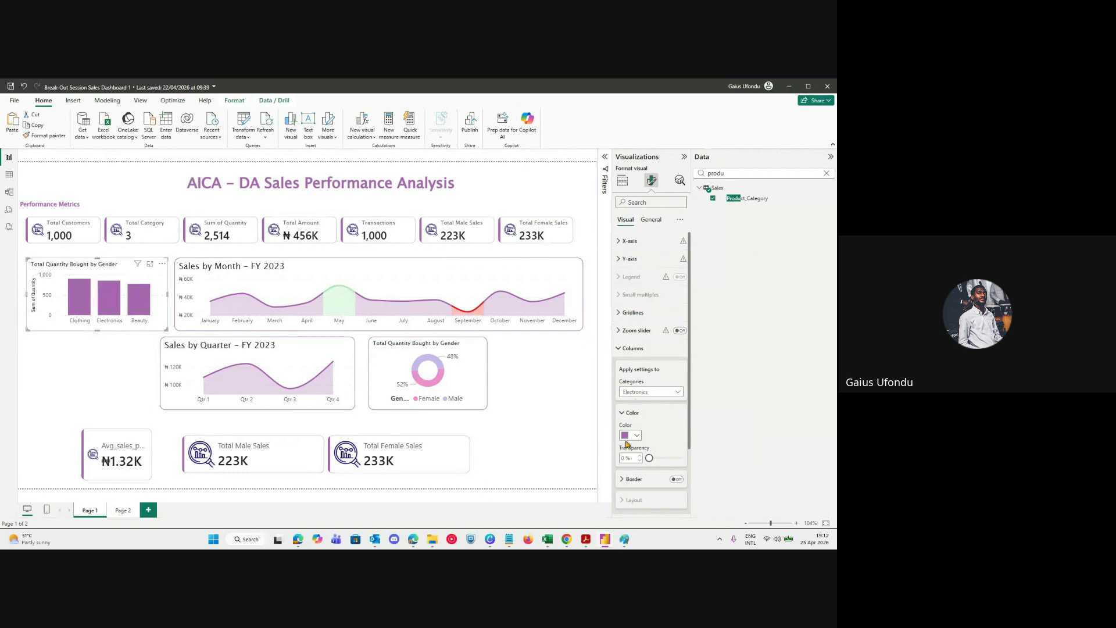
pyautogui.click(635, 437)
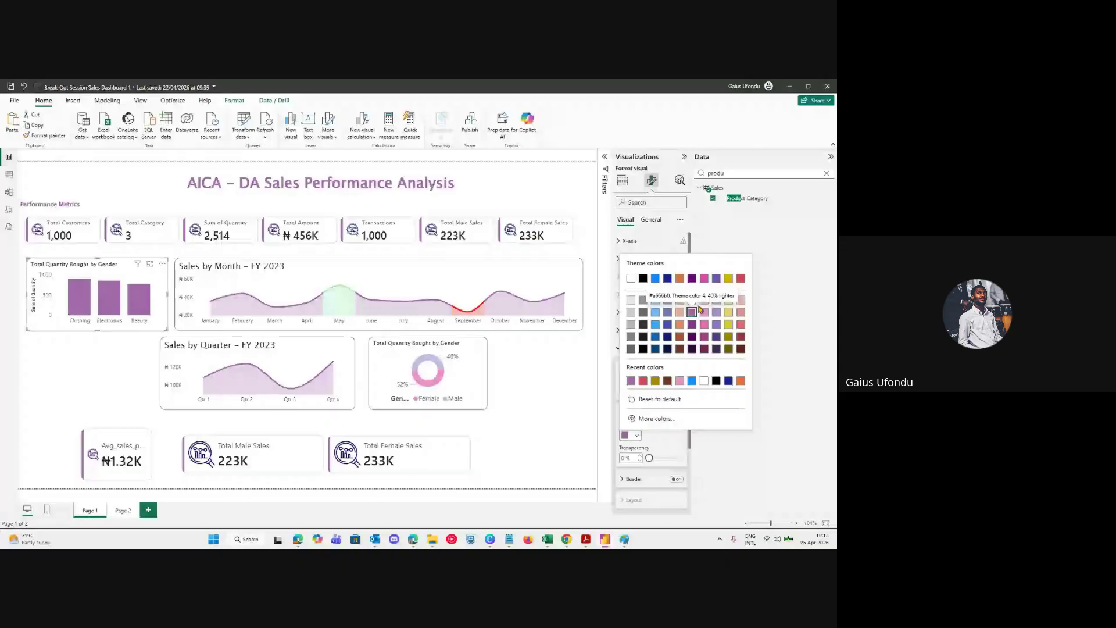
pyautogui.click(692, 312)
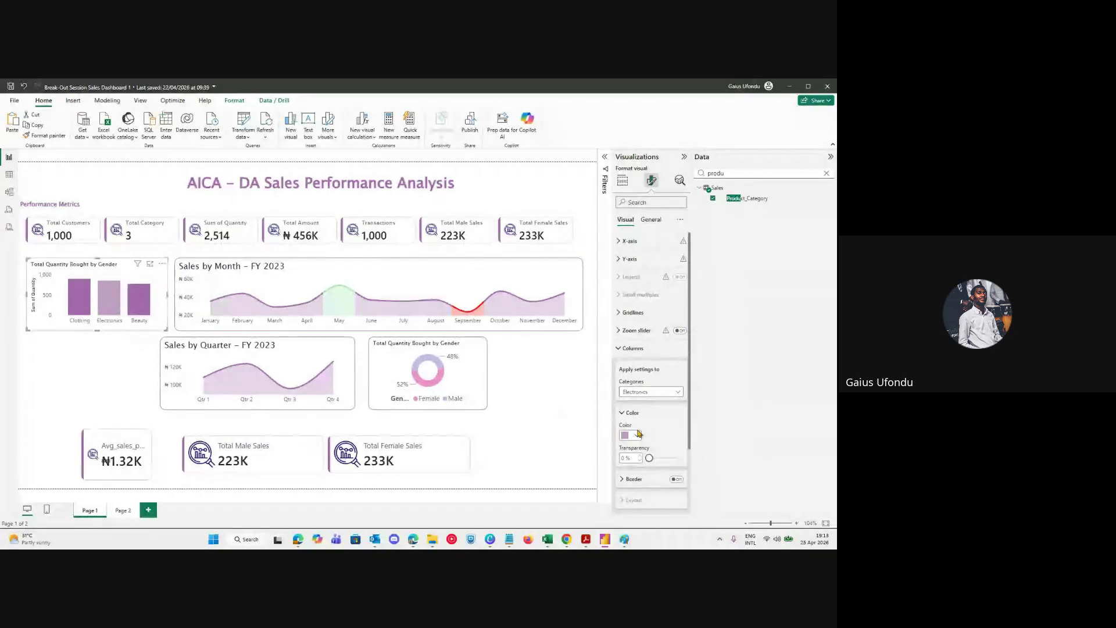
# Set the Electronics column of the product-category chart back to the recently used purple.
pyautogui.click(637, 436)
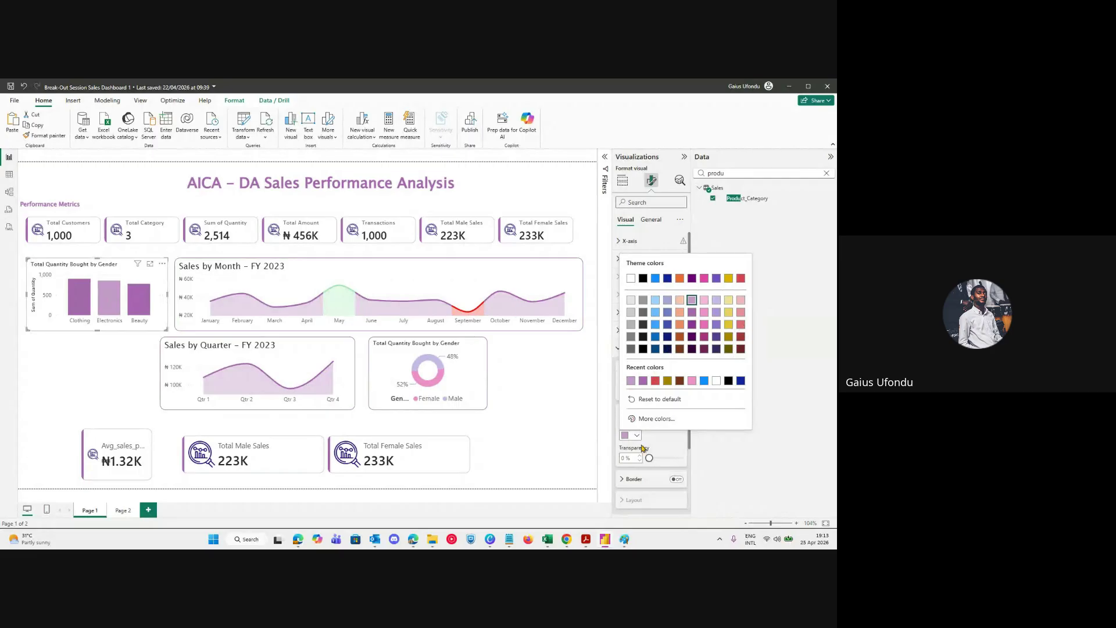
pyautogui.click(665, 450)
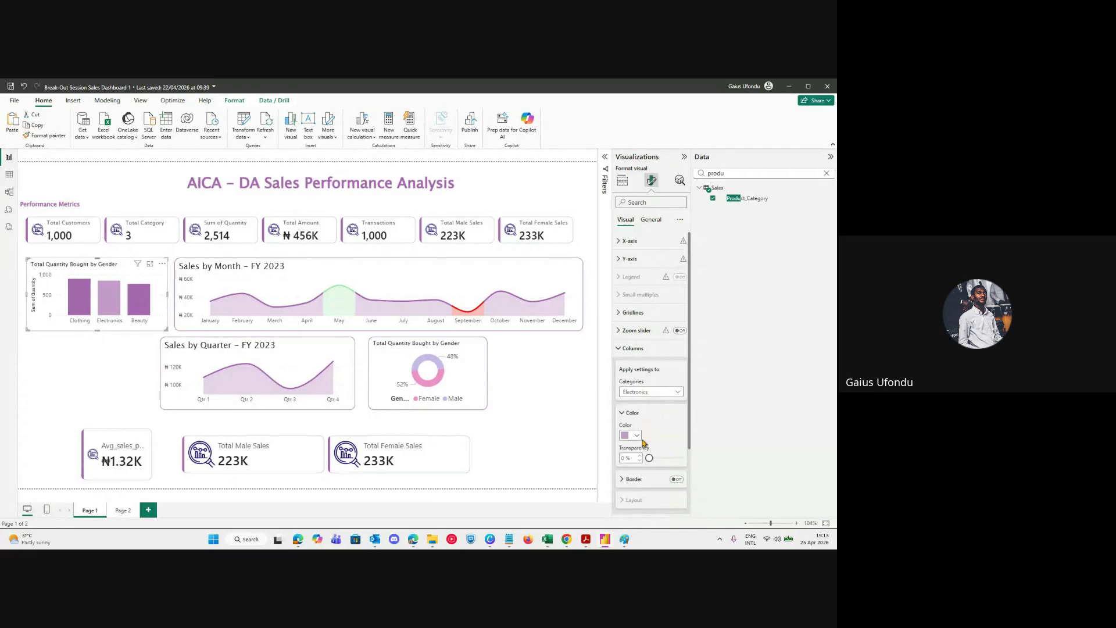
pyautogui.click(661, 393)
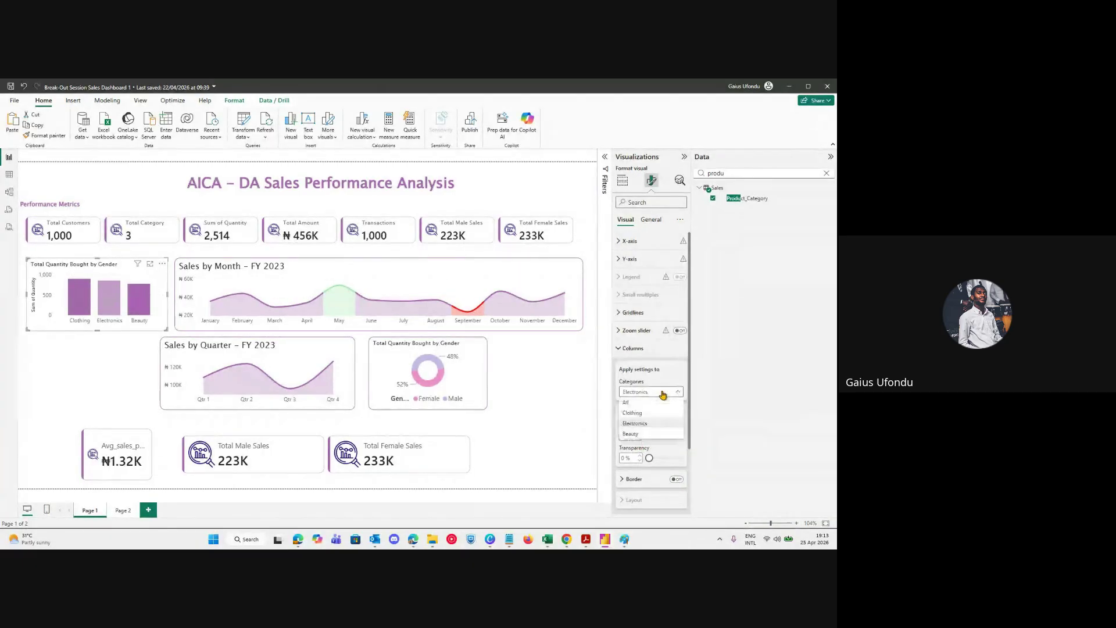
pyautogui.click(654, 423)
pyautogui.click(636, 435)
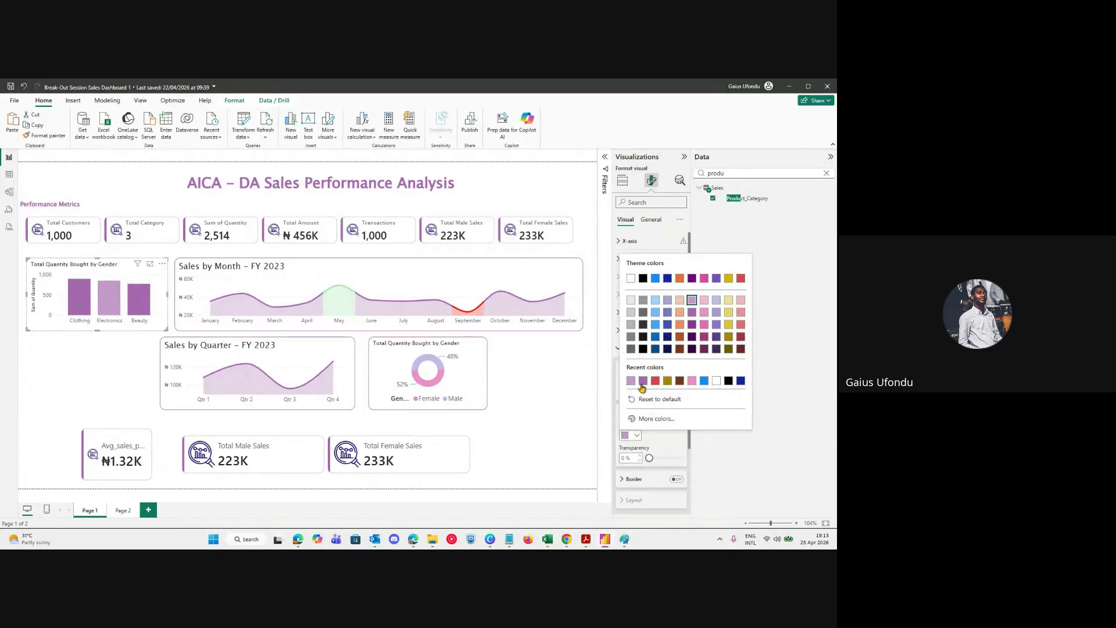
pyautogui.click(656, 386)
pyautogui.click(641, 392)
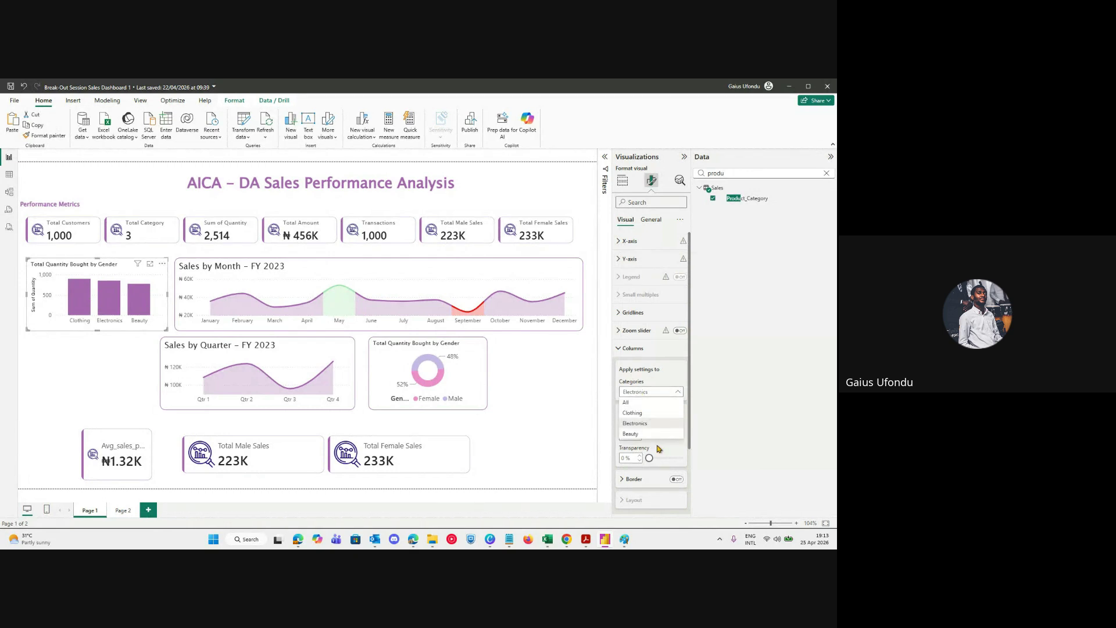
pyautogui.click(653, 423)
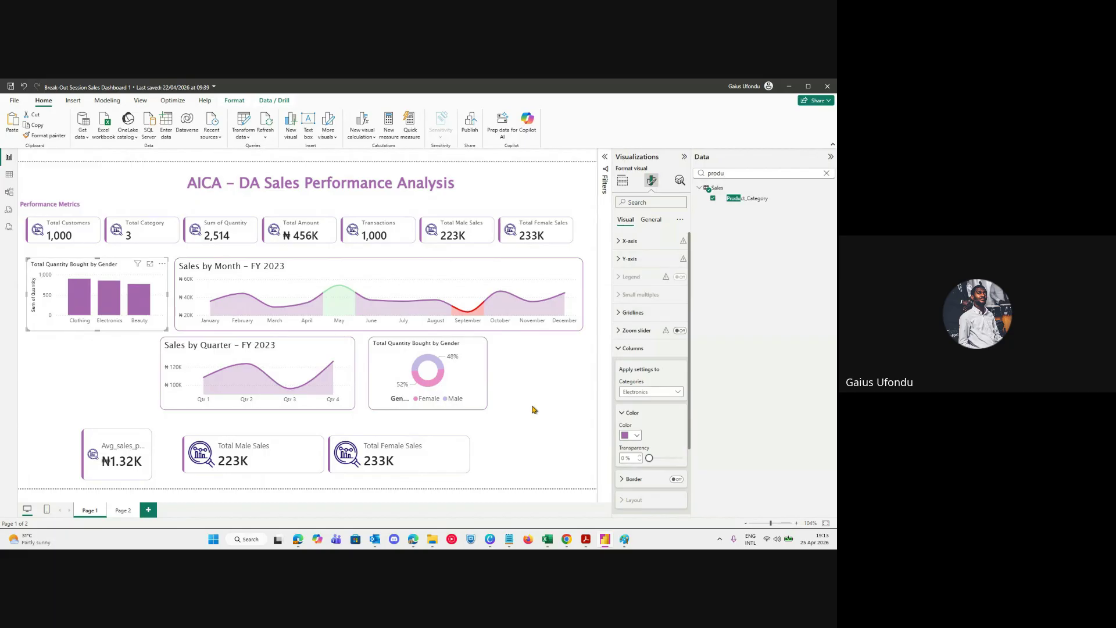
# Try the custom muted purple #A473AC for the Electronics column.
pyautogui.click(629, 436)
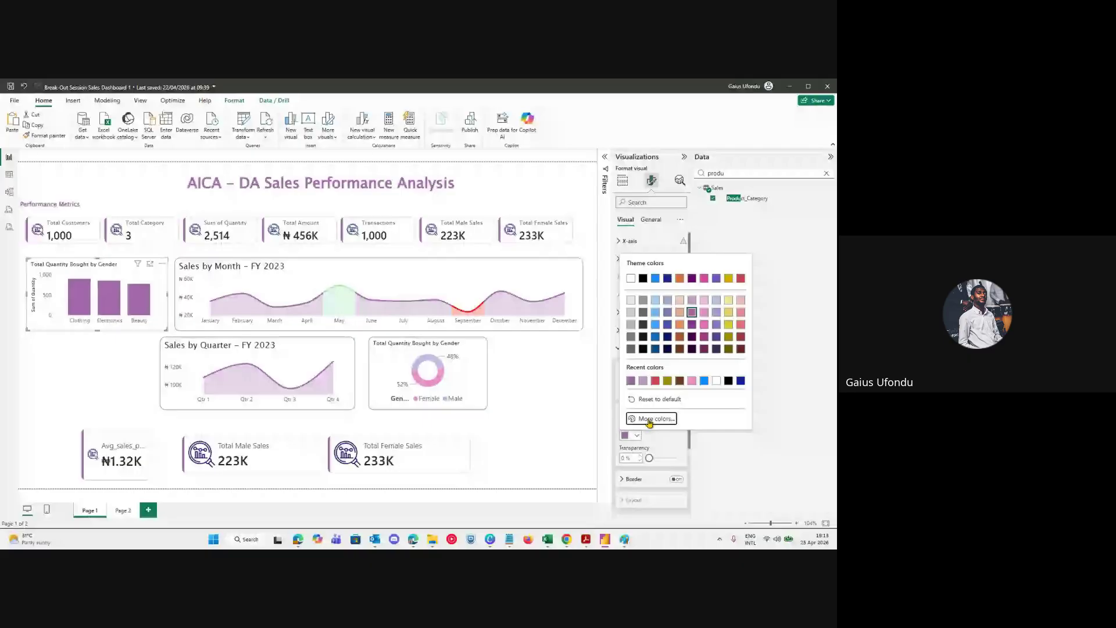
pyautogui.click(649, 420)
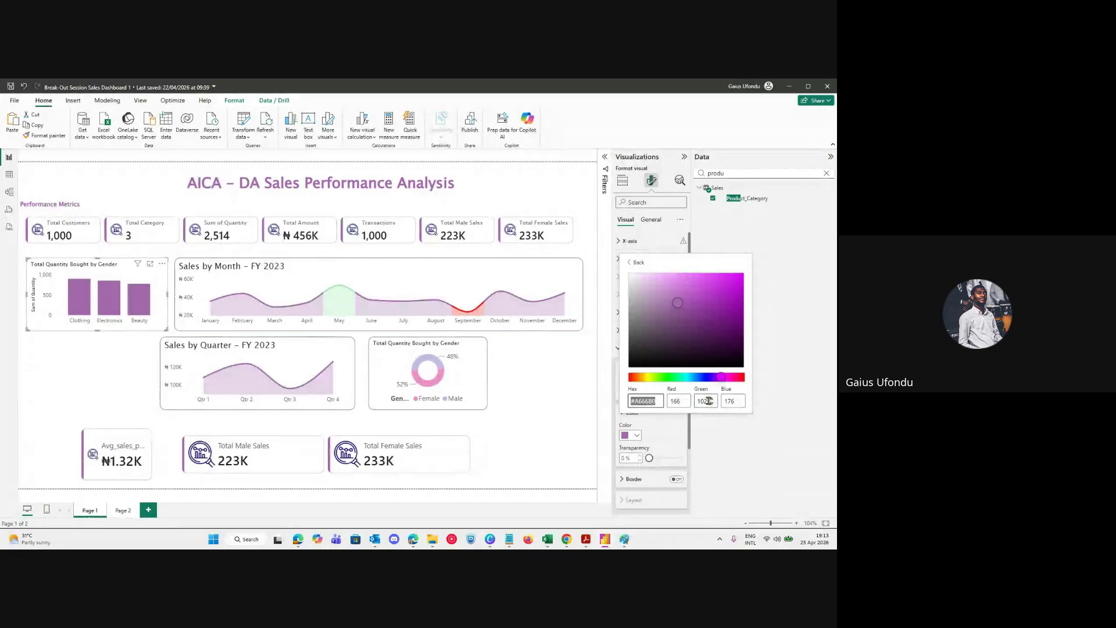
pyautogui.click(677, 305)
pyautogui.moveTo(677, 305); pyautogui.dragTo(673, 306)
pyautogui.moveTo(670, 306); pyautogui.dragTo(667, 307)
pyautogui.click(668, 437)
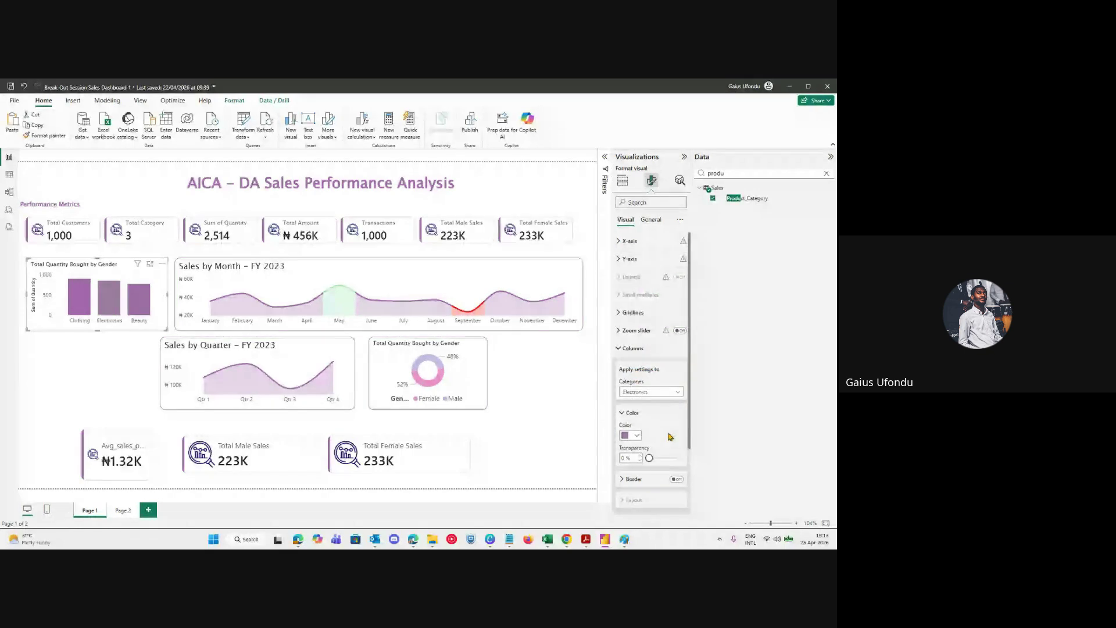
# Set the Electronics column to the lighter custom purple #CBA4D1.
pyautogui.click(630, 435)
pyautogui.click(642, 416)
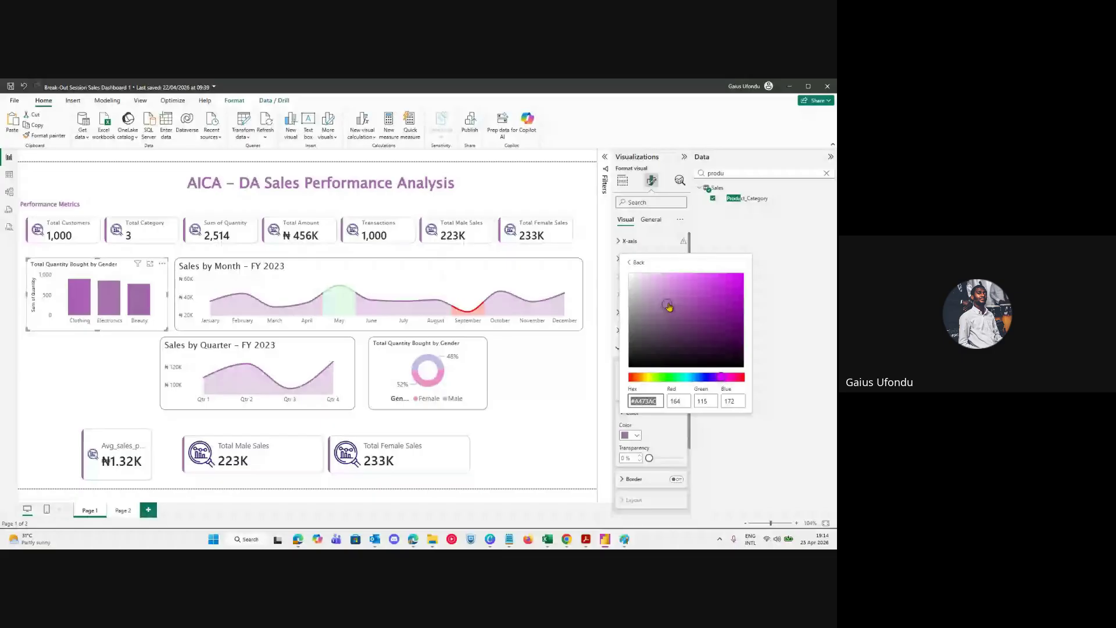
pyautogui.moveTo(669, 307); pyautogui.dragTo(656, 298)
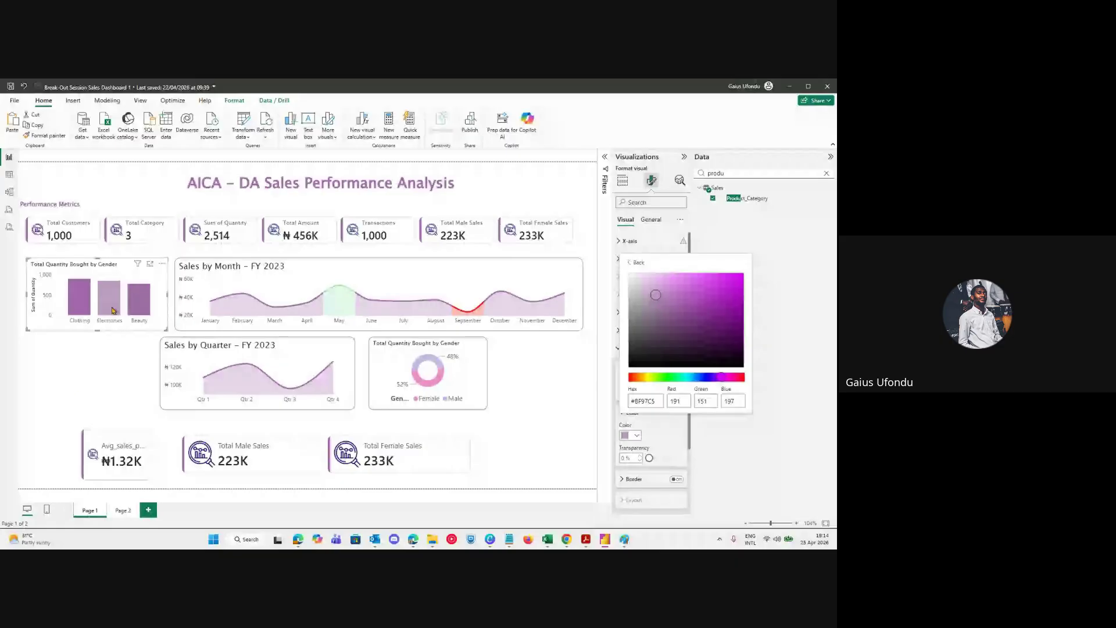
pyautogui.moveTo(661, 302); pyautogui.dragTo(654, 293)
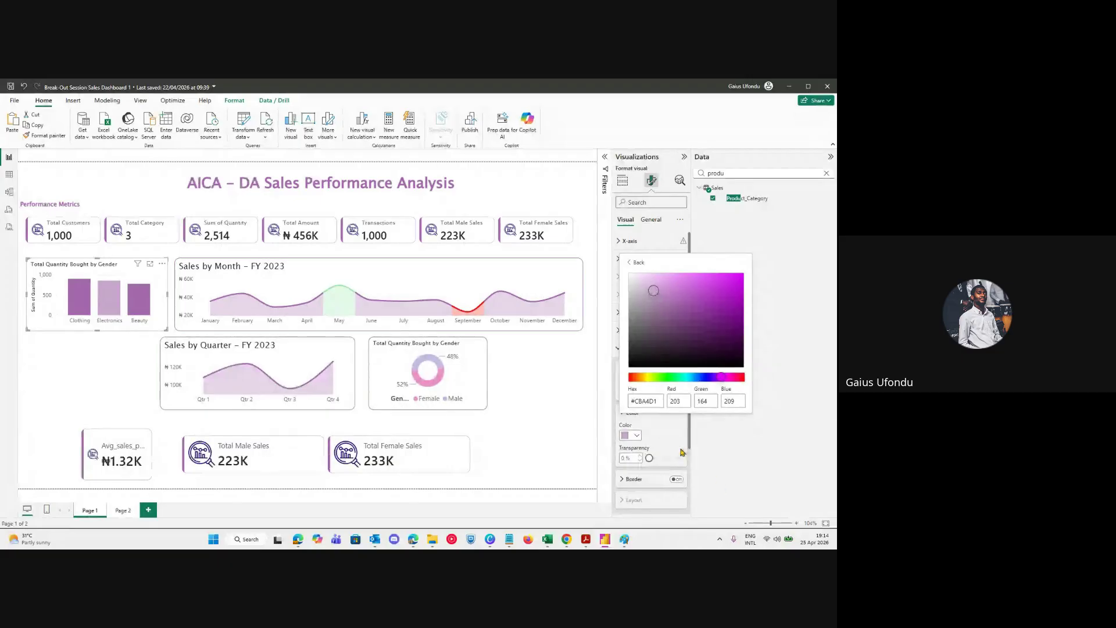
pyautogui.click(669, 432)
# Give the Beauty column a very pale custom purple, about #ECDCEE, and deselect the chart.
pyautogui.click(647, 392)
pyautogui.click(634, 434)
pyautogui.click(635, 436)
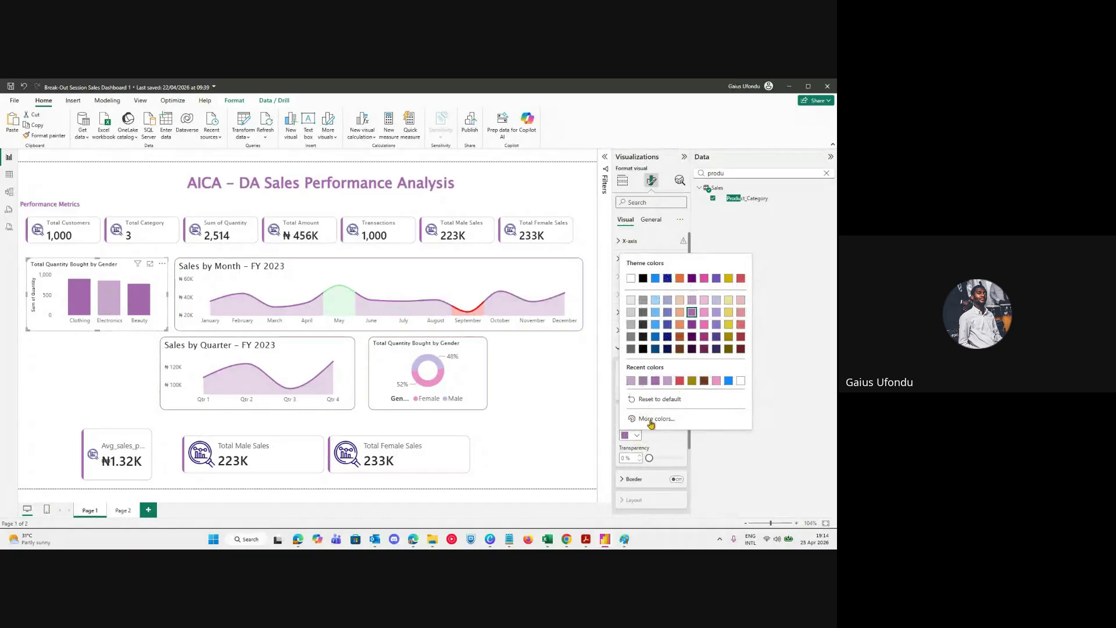
pyautogui.click(650, 418)
pyautogui.moveTo(679, 303); pyautogui.dragTo(639, 283)
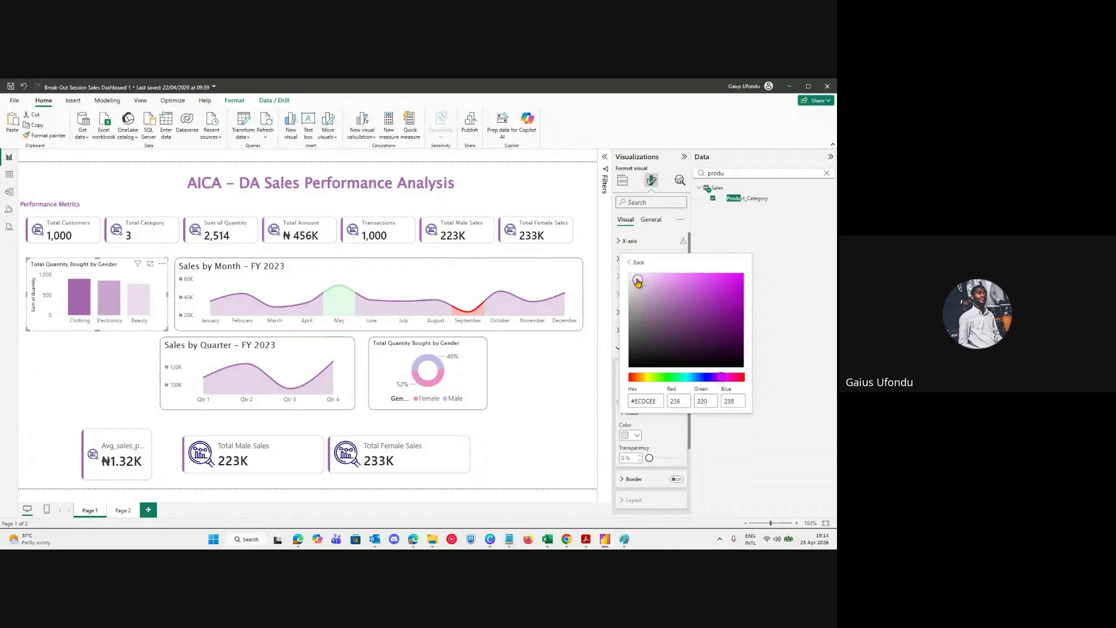
pyautogui.moveTo(638, 282)
pyautogui.mouseDown()
pyautogui.moveTo(649, 284)
pyautogui.moveTo(639, 282)
pyautogui.mouseUp()
pyautogui.click(685, 443)
pyautogui.click(42, 399)
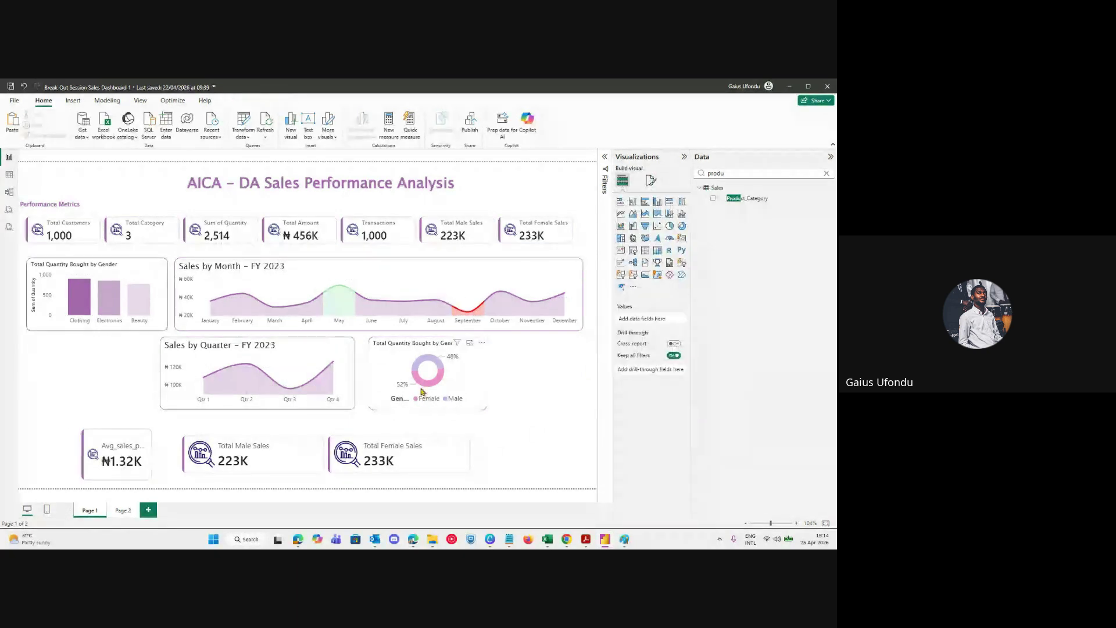
pyautogui.moveTo(300, 373)
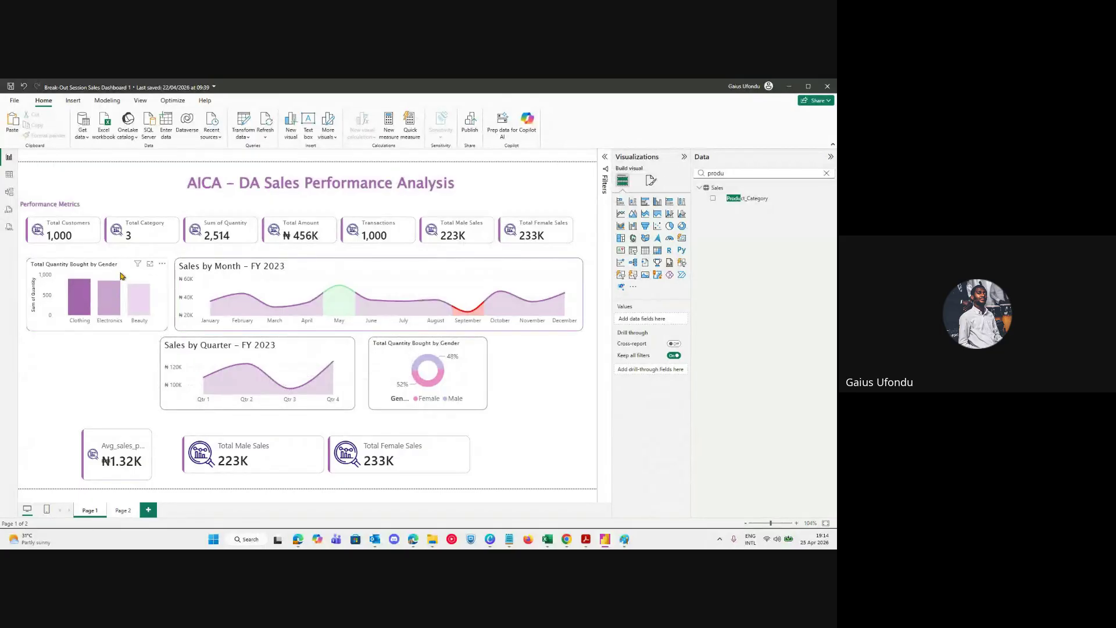
# Convert the product-category chart to a line and stacked column chart with Total Sales as columns and Sum of Quantity as the line.
pyautogui.click(97, 329)
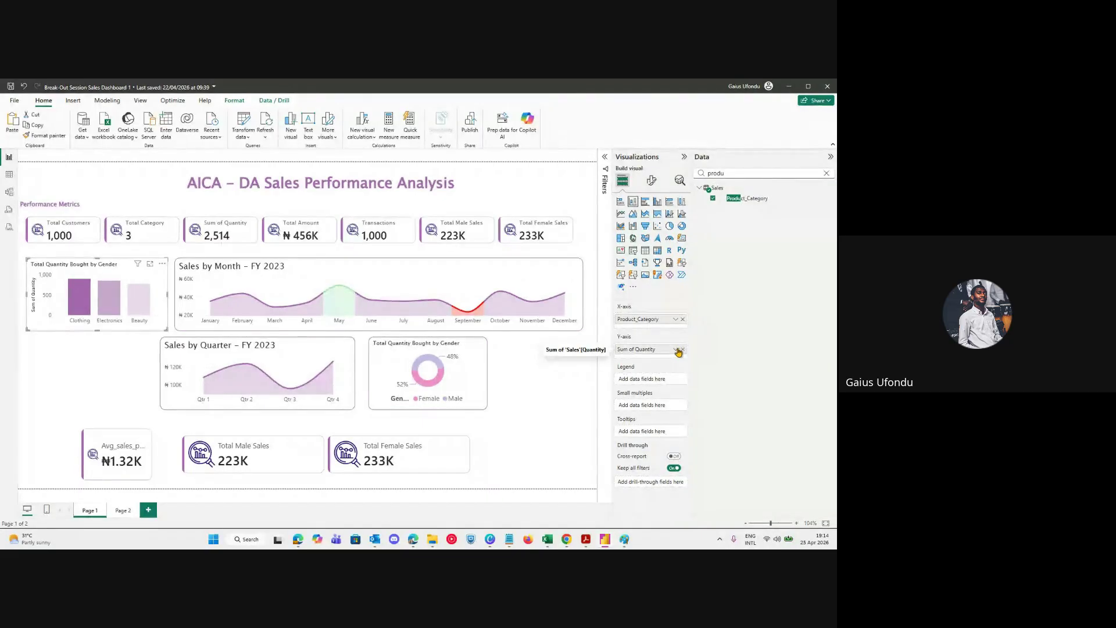
pyautogui.click(826, 173)
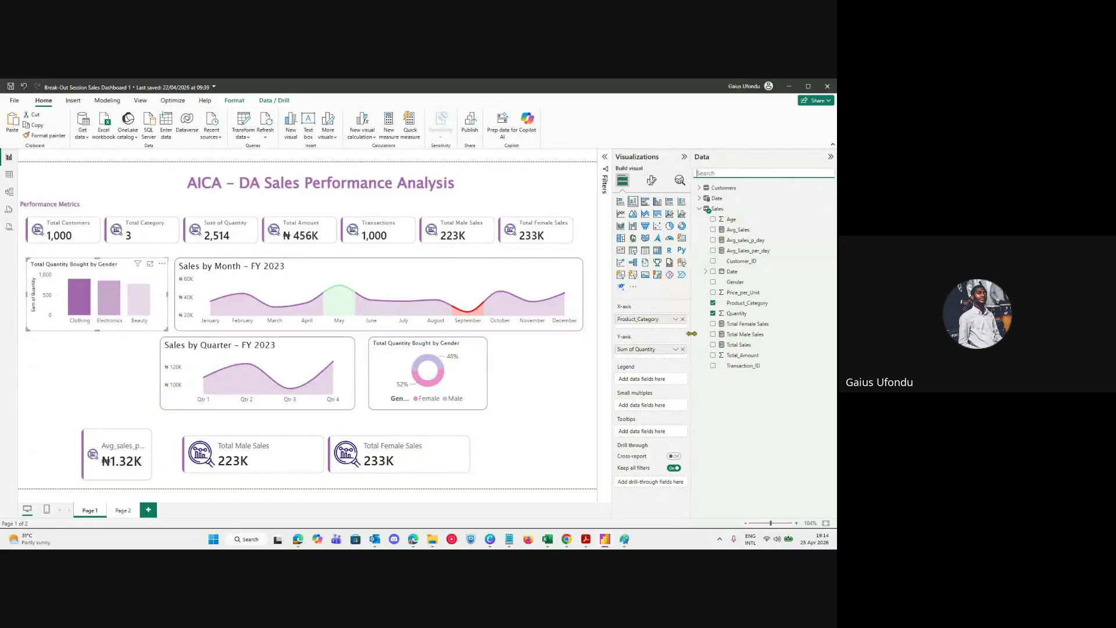
pyautogui.moveTo(776, 347); pyautogui.dragTo(649, 351)
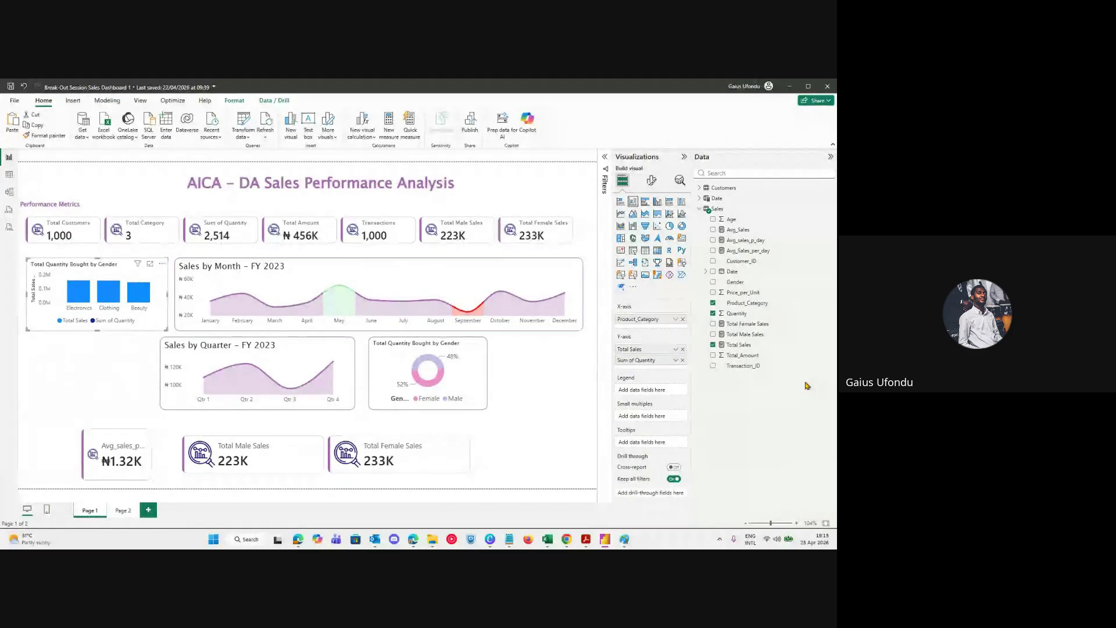
pyautogui.click(670, 214)
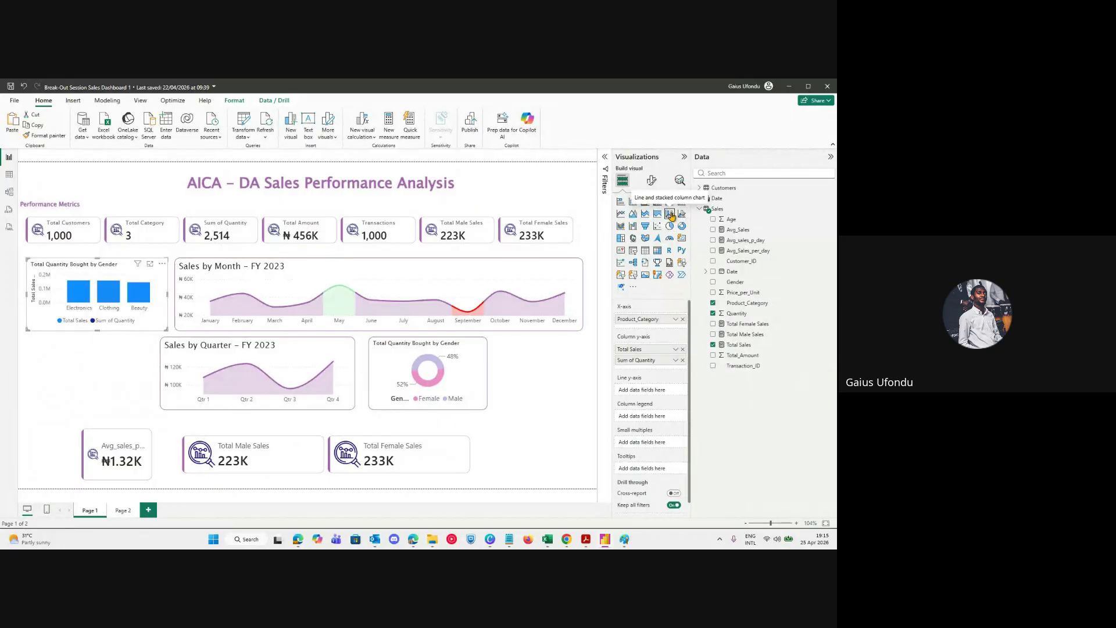
pyautogui.moveTo(639, 361); pyautogui.dragTo(643, 390)
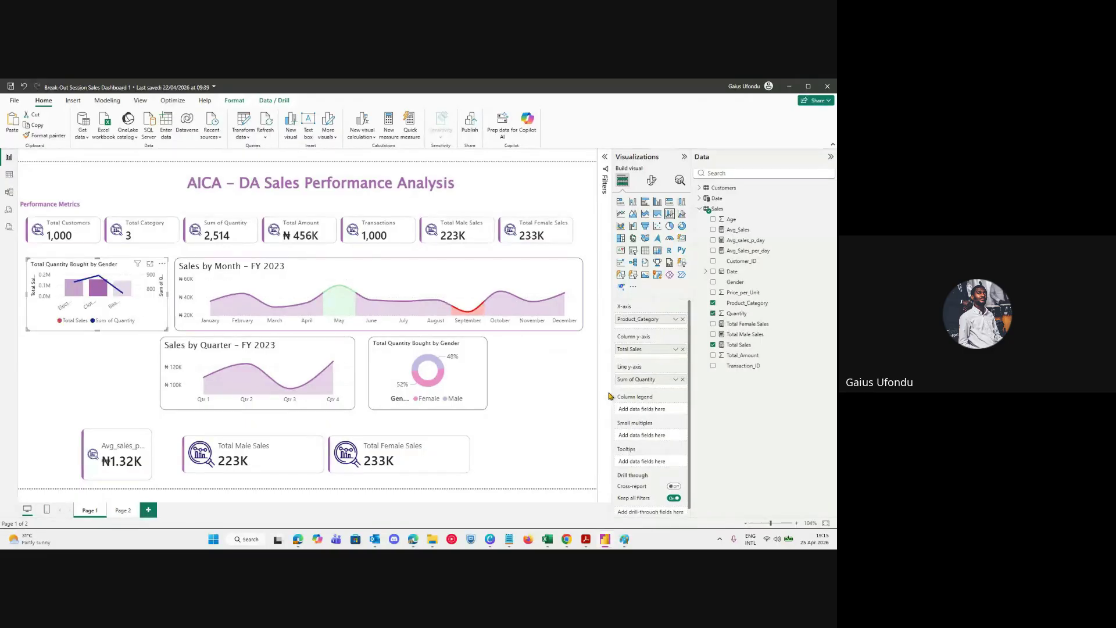
# Widen the product-category combo chart and narrow the Sales by Month chart so they sit side by side without overlapping.
pyautogui.moveTo(167, 295); pyautogui.dragTo(255, 320)
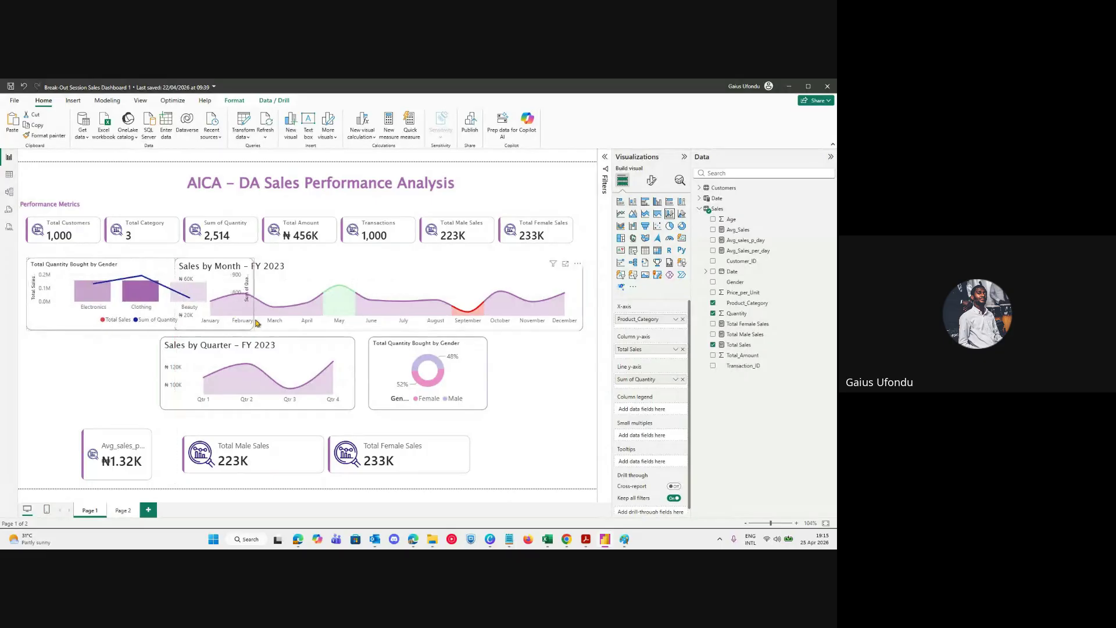
pyautogui.click(297, 271)
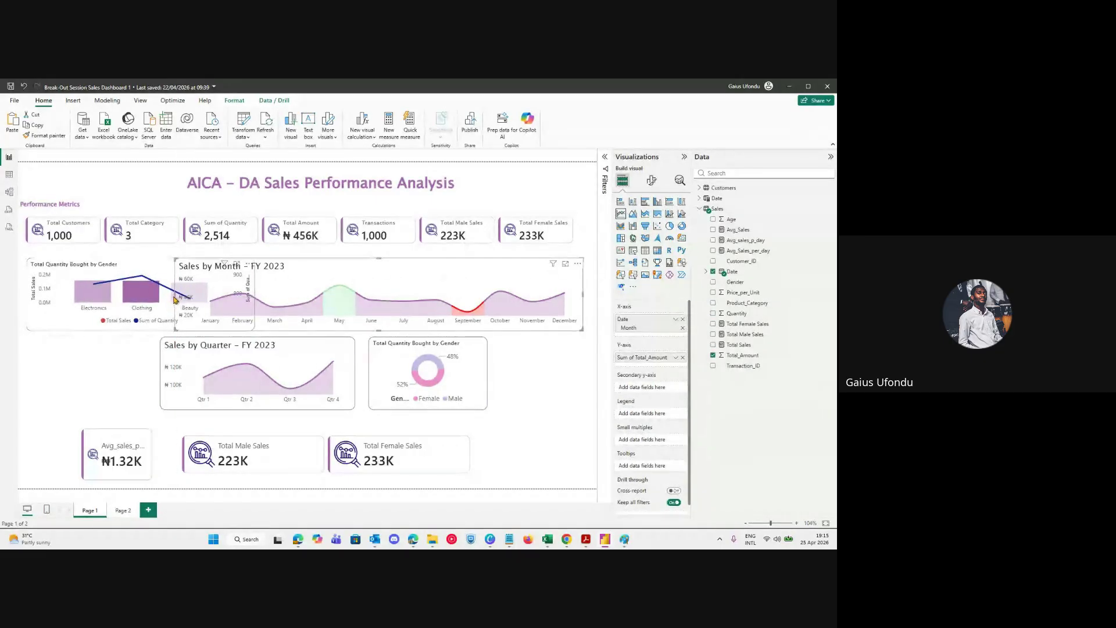
pyautogui.moveTo(171, 303); pyautogui.dragTo(267, 309)
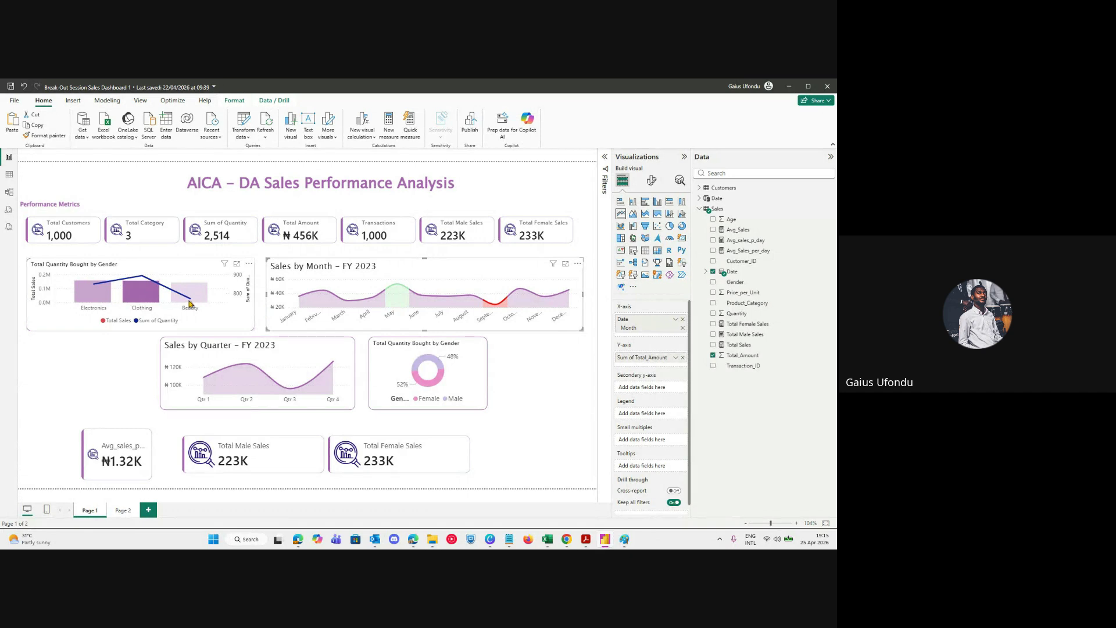
pyautogui.click(243, 312)
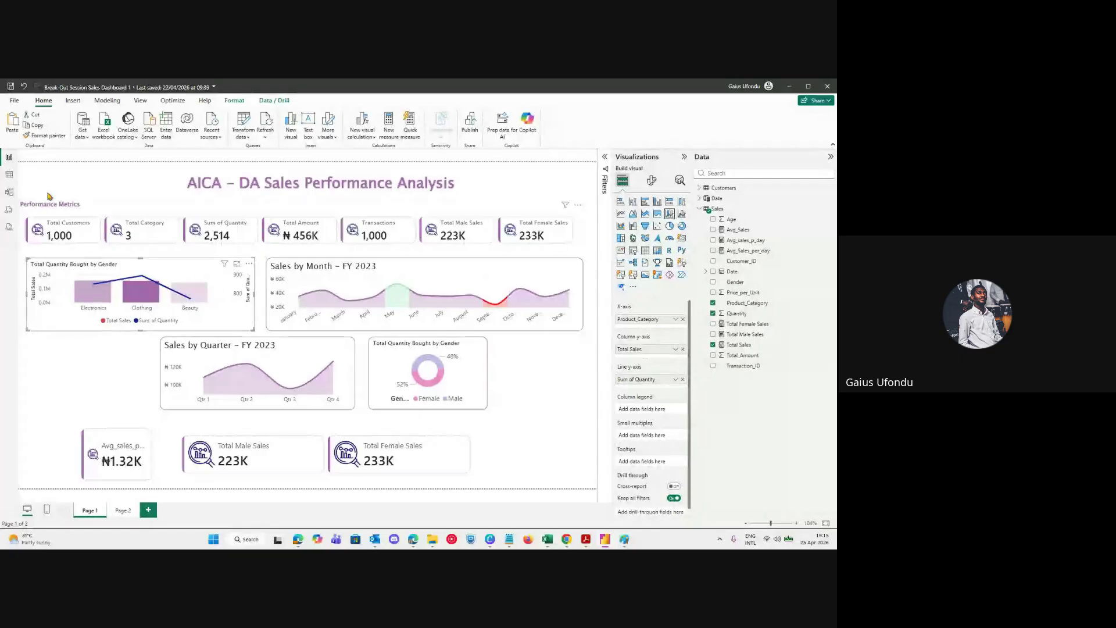
# Look through the rows of the Sales table in the table view, and return to the report page.
pyautogui.click(8, 173)
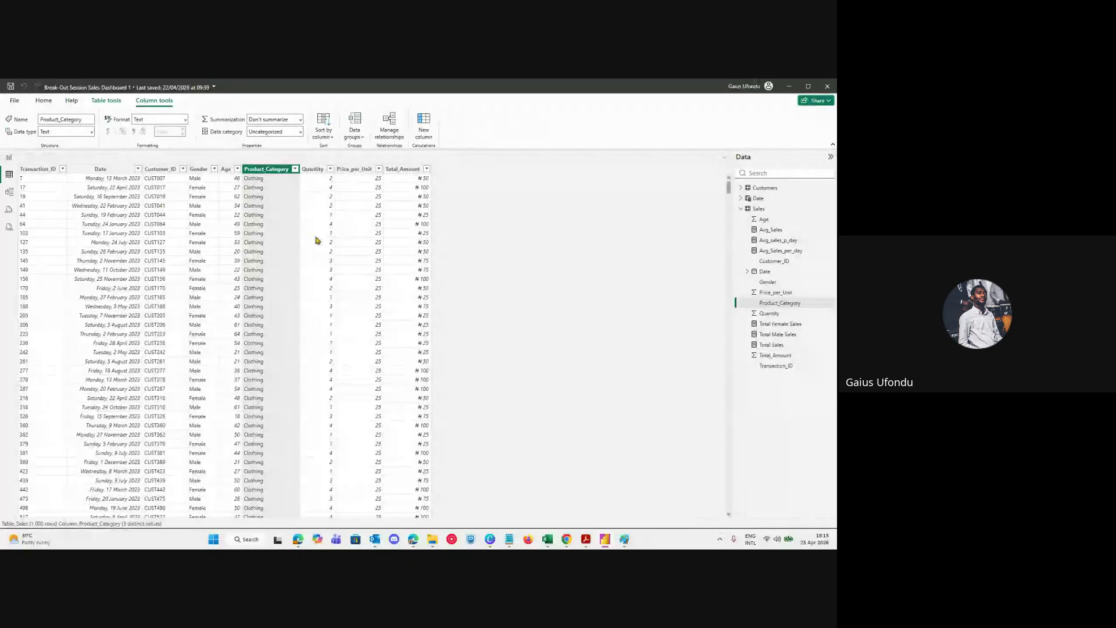
pyautogui.scroll(-10, 319, 252)
pyautogui.scroll(-20, 321, 254)
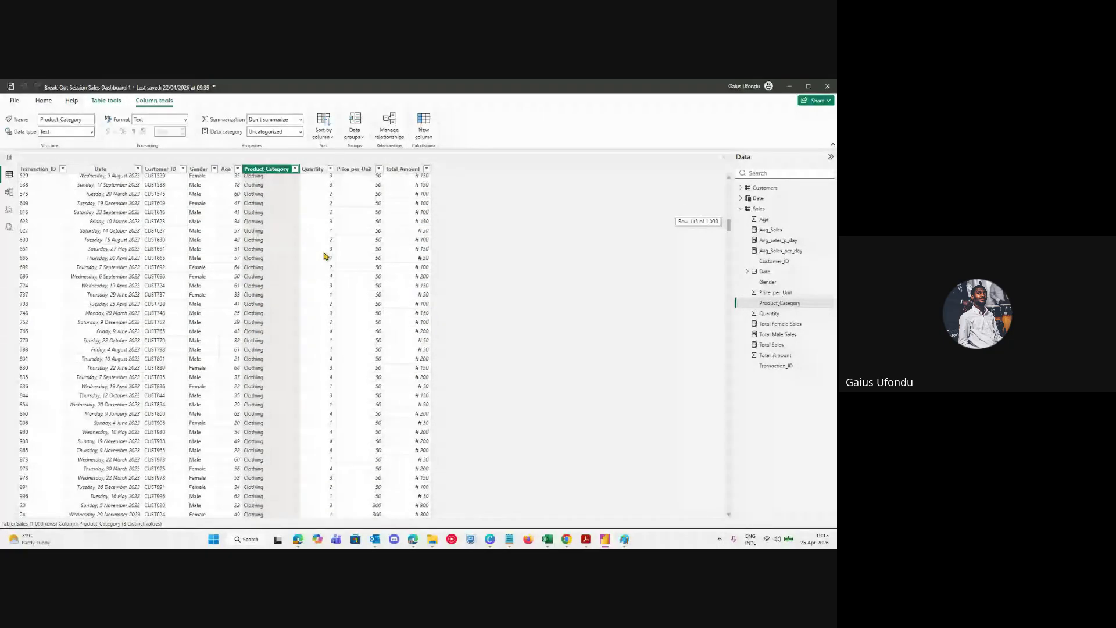
pyautogui.scroll(20, 323, 256)
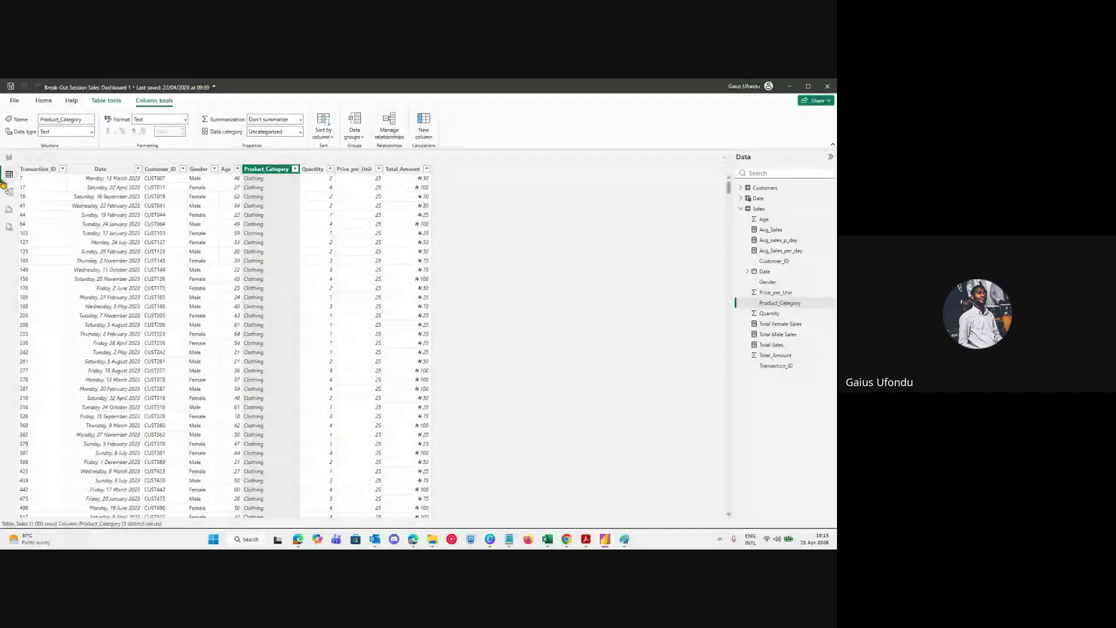
pyautogui.click(9, 156)
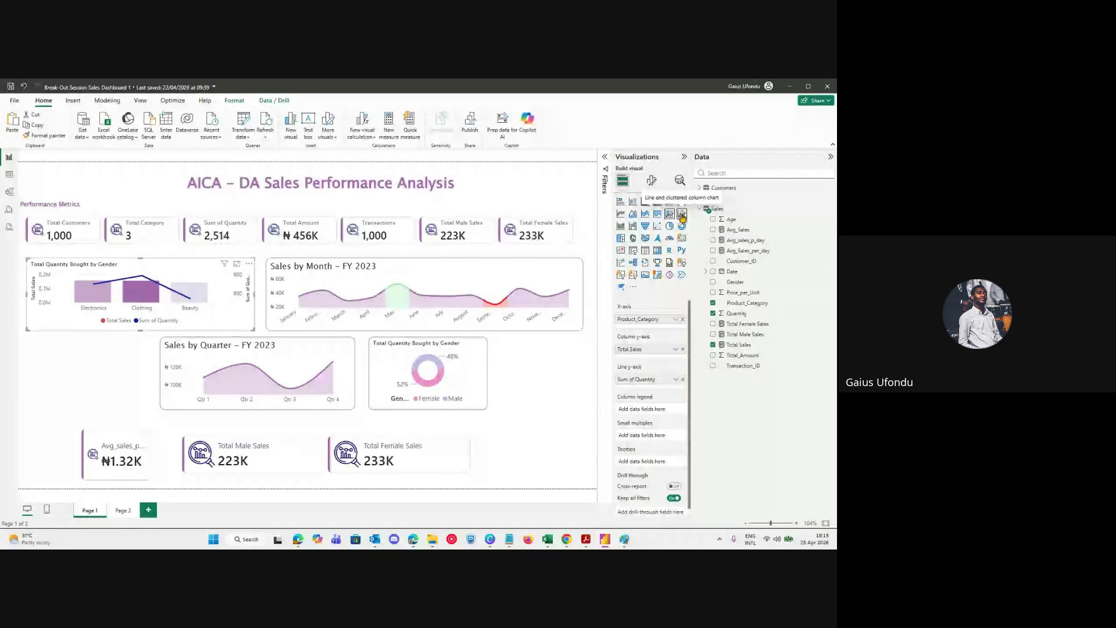
# Try Price_per_Unit as a second column value, compare stacked with clustered columns, and remove the field from the chart.
pyautogui.click(682, 214)
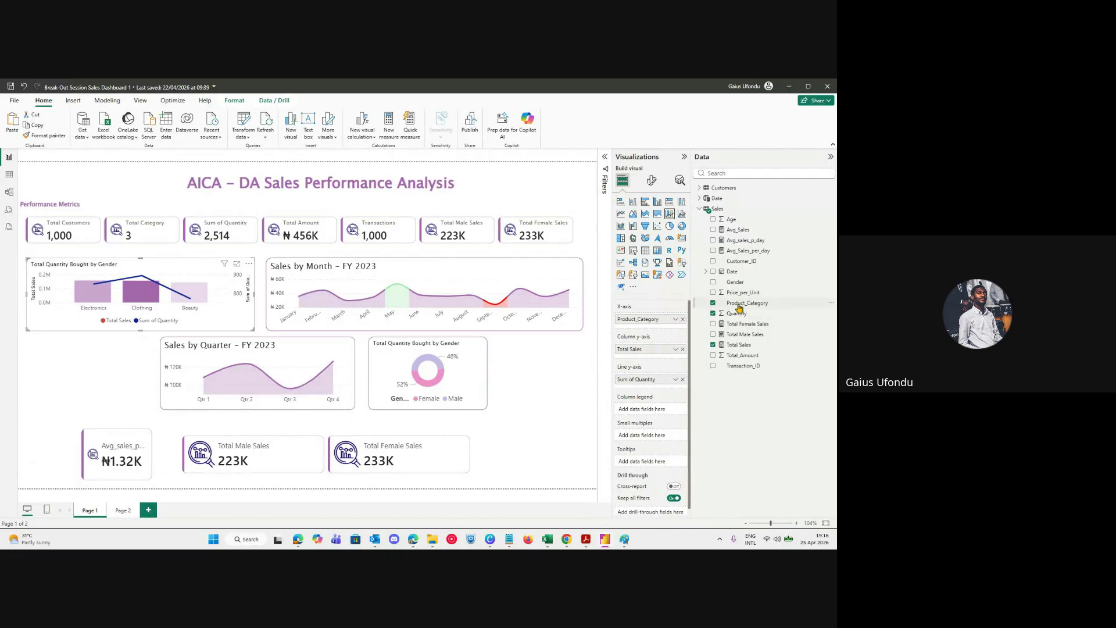
pyautogui.moveTo(738, 296); pyautogui.dragTo(643, 364)
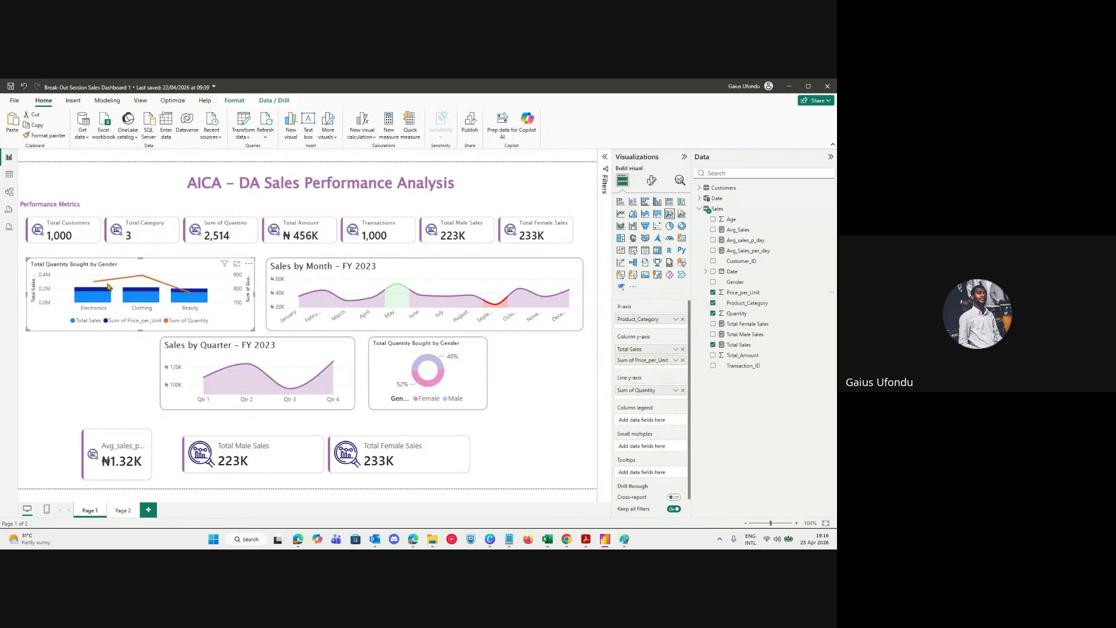
pyautogui.moveTo(107, 293)
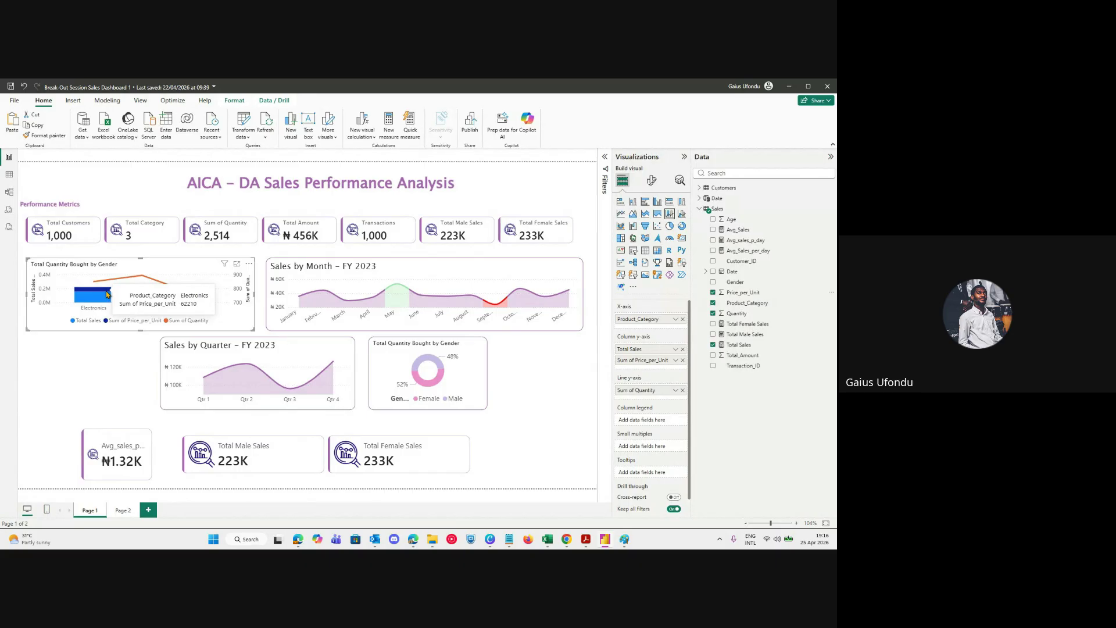
pyautogui.click(682, 214)
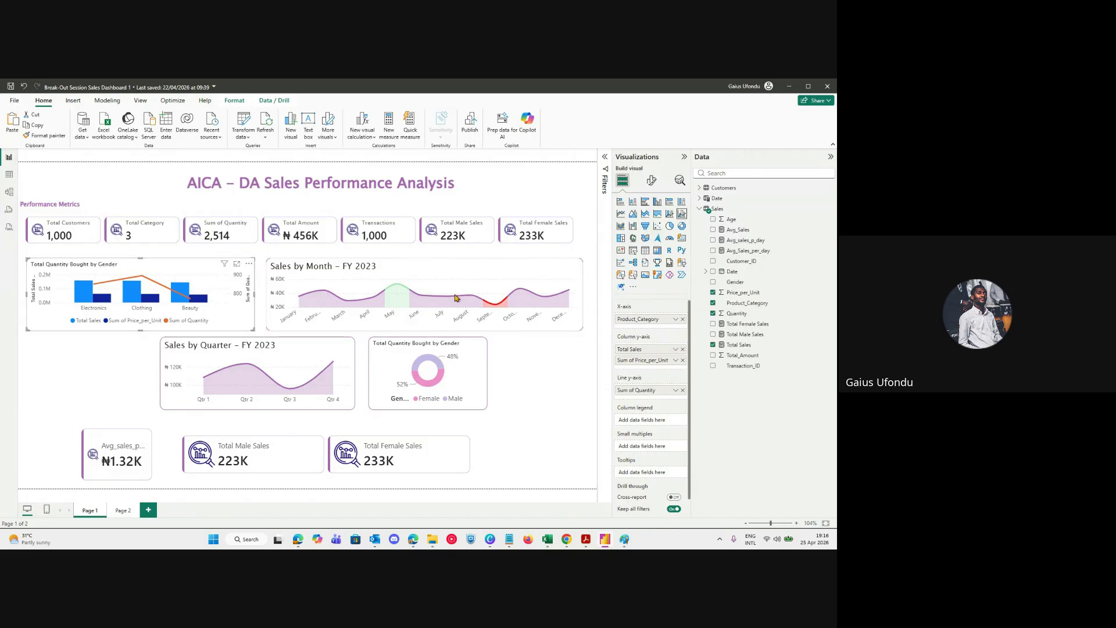
pyautogui.click(683, 361)
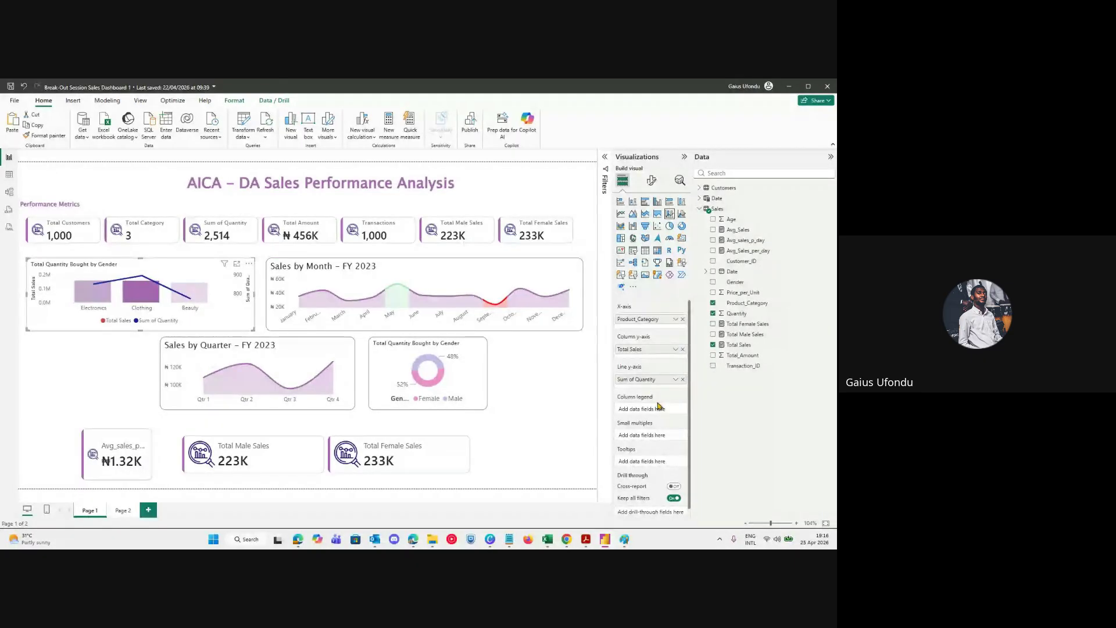
# Rename the line y-axis field of the product-category combo chart from Sum of Quantity to Quantity.
pyautogui.doubleClick(636, 378)
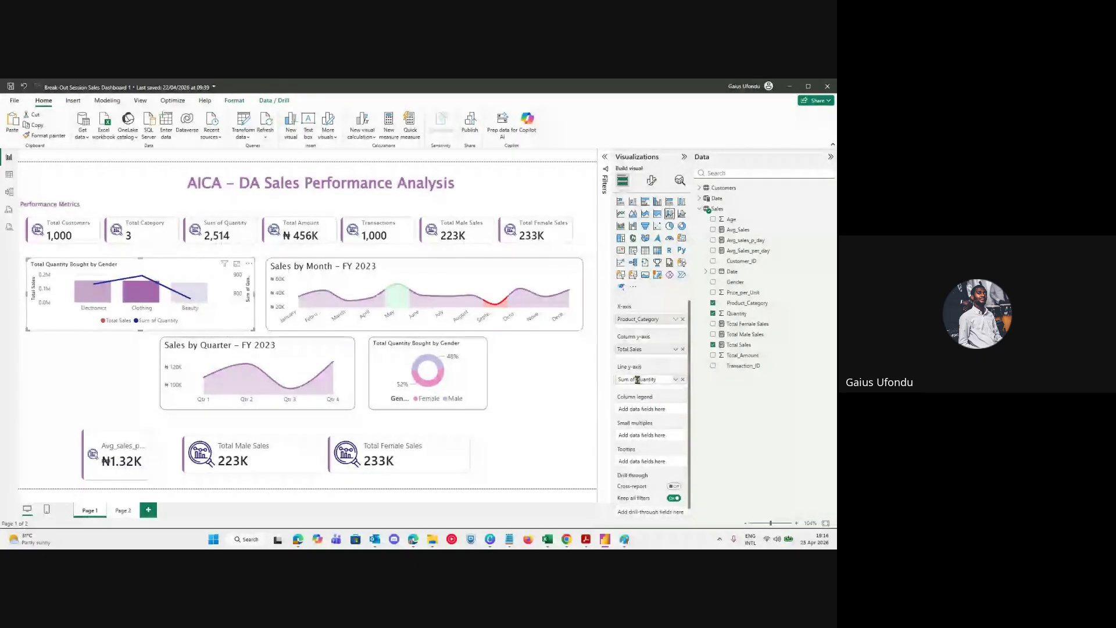
pyautogui.moveTo(637, 380); pyautogui.dragTo(605, 384)
pyautogui.press('BackSpace')
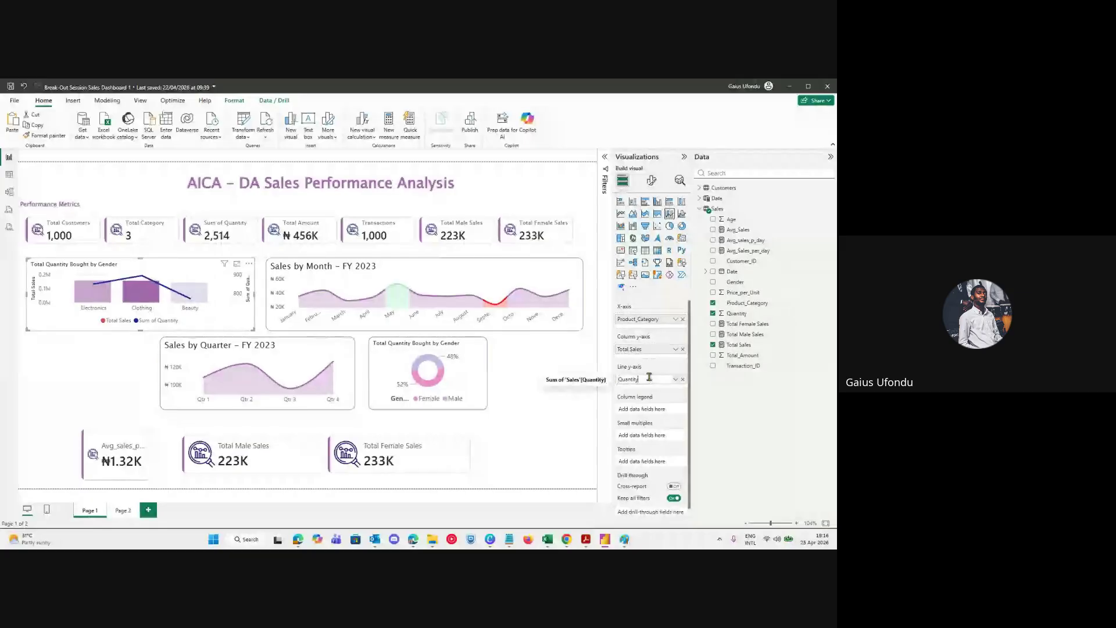
pyautogui.click(649, 410)
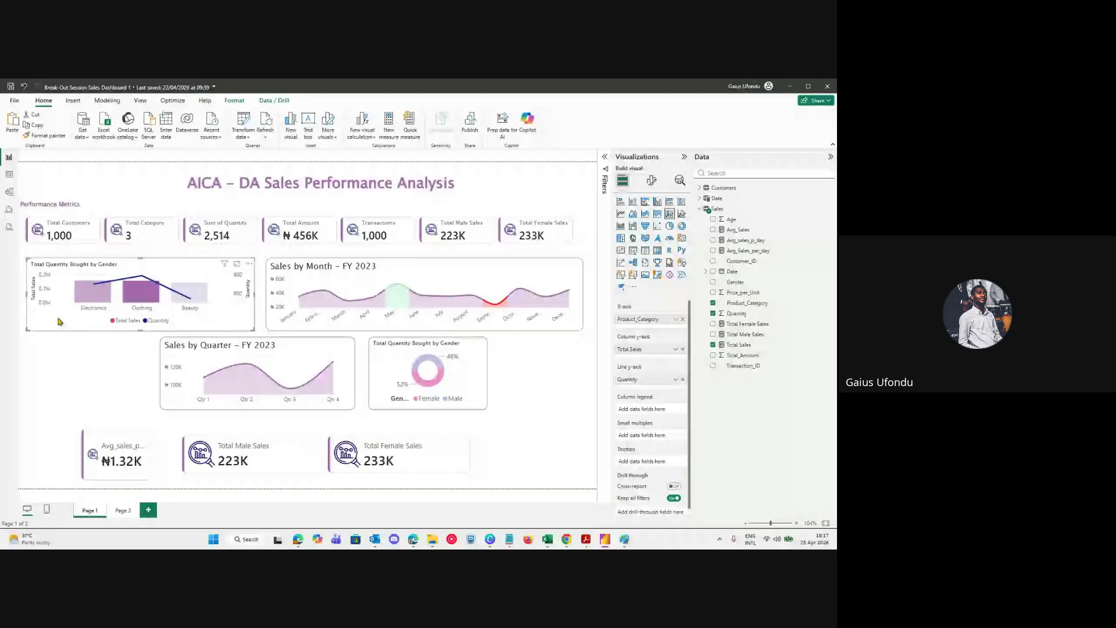
# Try turning off the X-axis values of the product-category combo chart, and turn them back on.
pyautogui.doubleClick(47, 279)
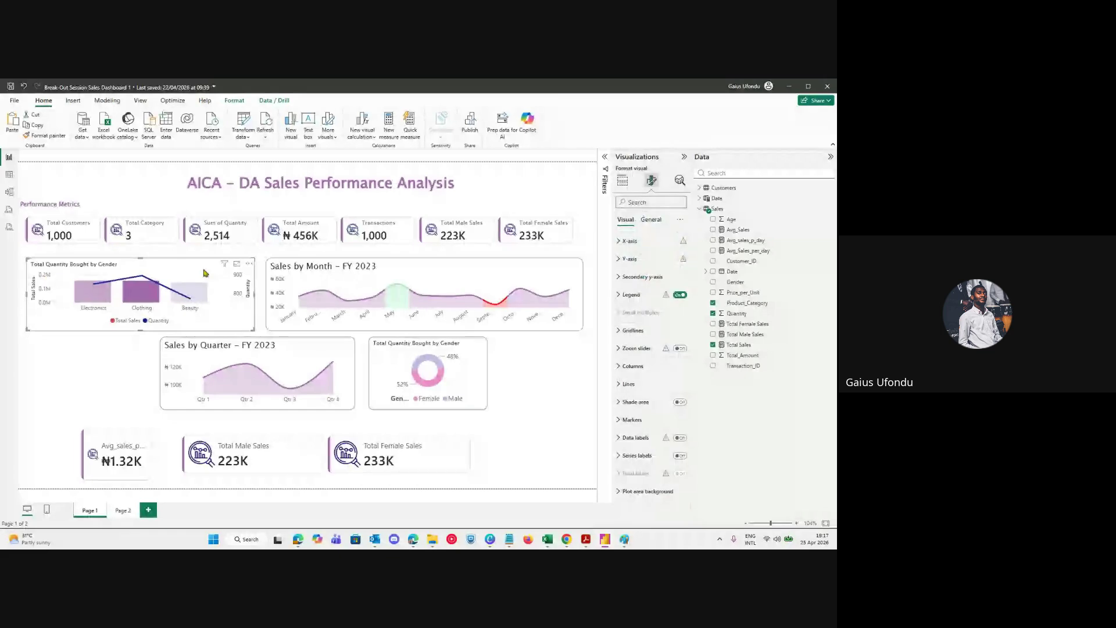
pyautogui.click(653, 241)
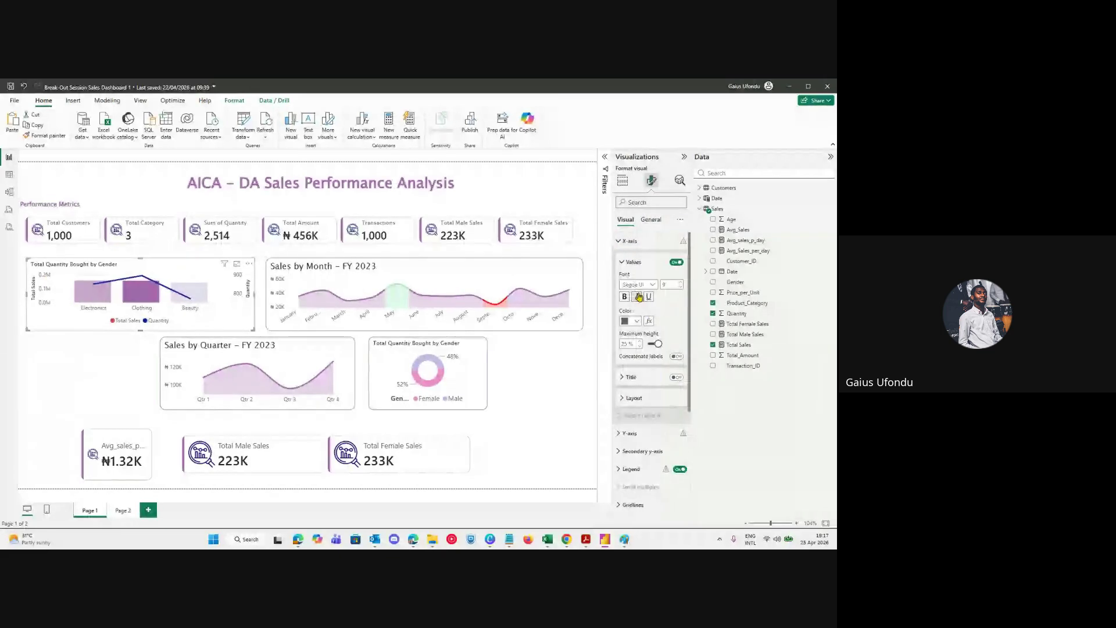
pyautogui.click(676, 261)
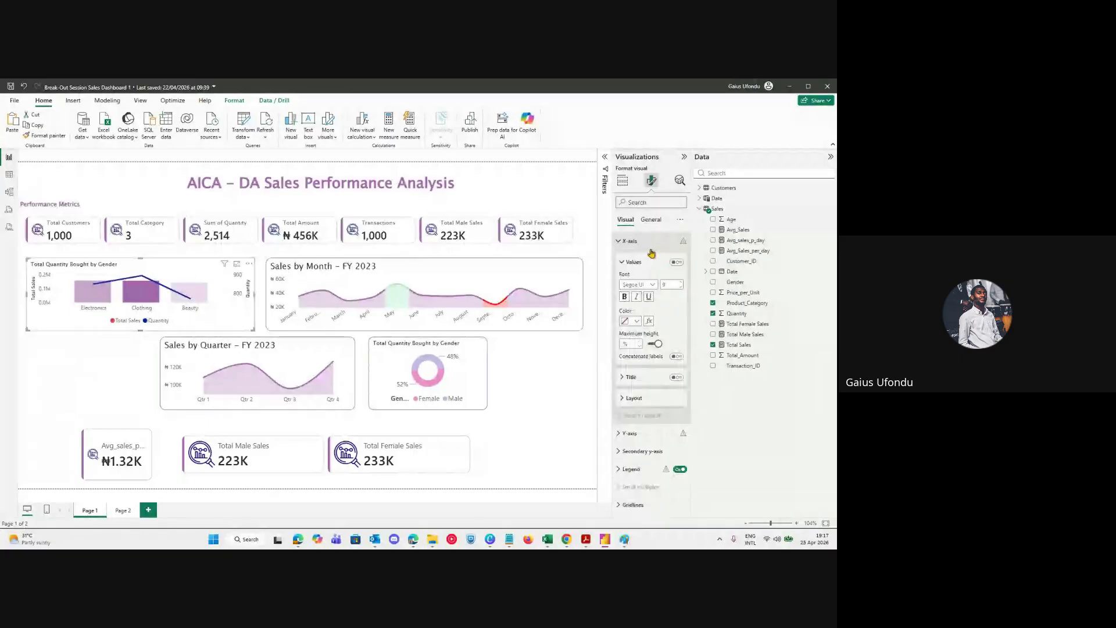
pyautogui.click(676, 262)
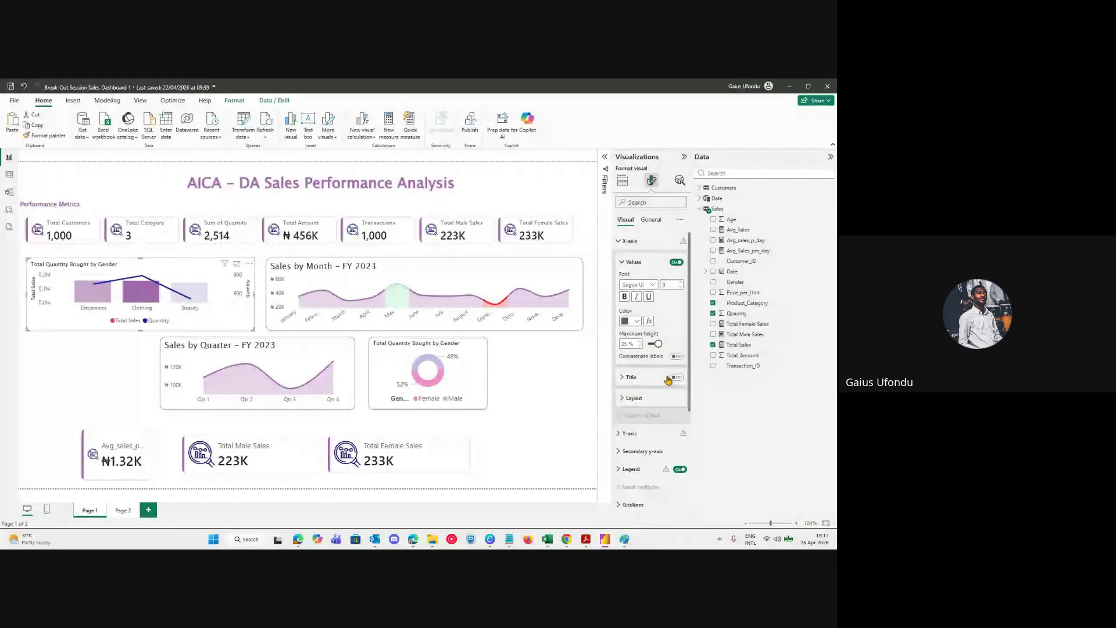
pyautogui.click(676, 262)
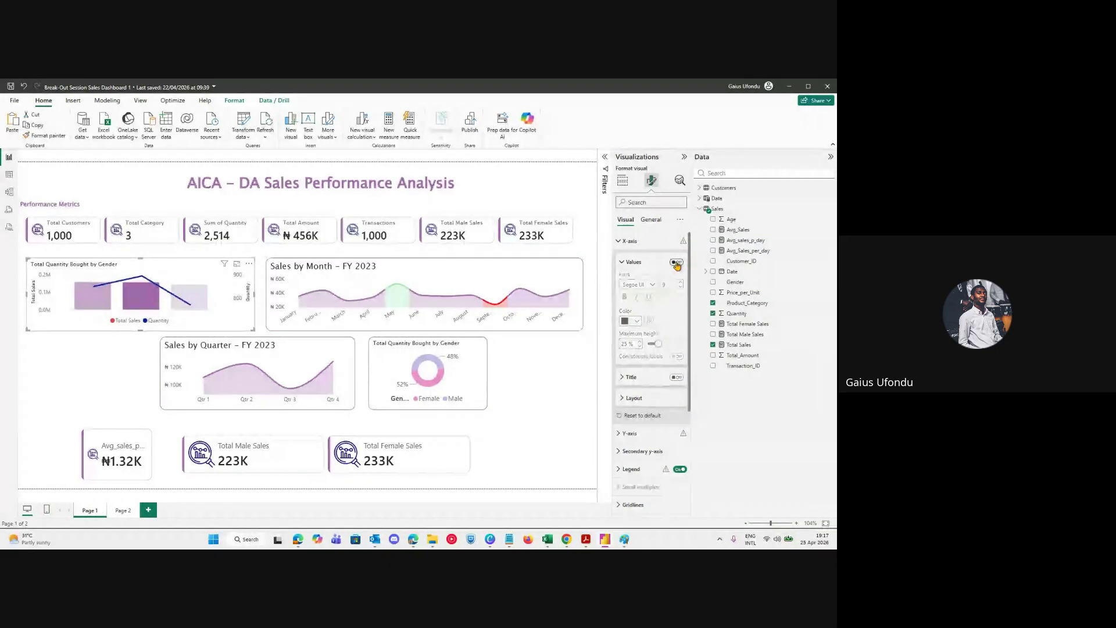
pyautogui.click(676, 263)
pyautogui.click(676, 262)
pyautogui.click(676, 263)
pyautogui.click(645, 242)
# Hide the Y-axis values of the product-category combo chart but keep the axis title, and turn on its data labels.
pyautogui.click(640, 259)
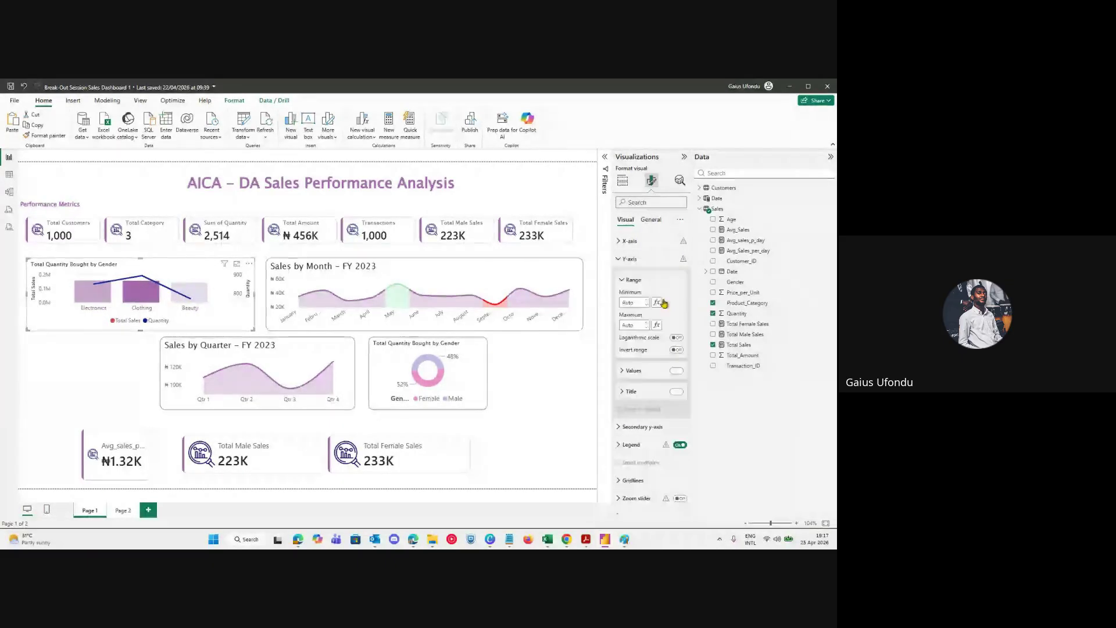
pyautogui.click(676, 371)
pyautogui.click(677, 392)
pyautogui.click(677, 393)
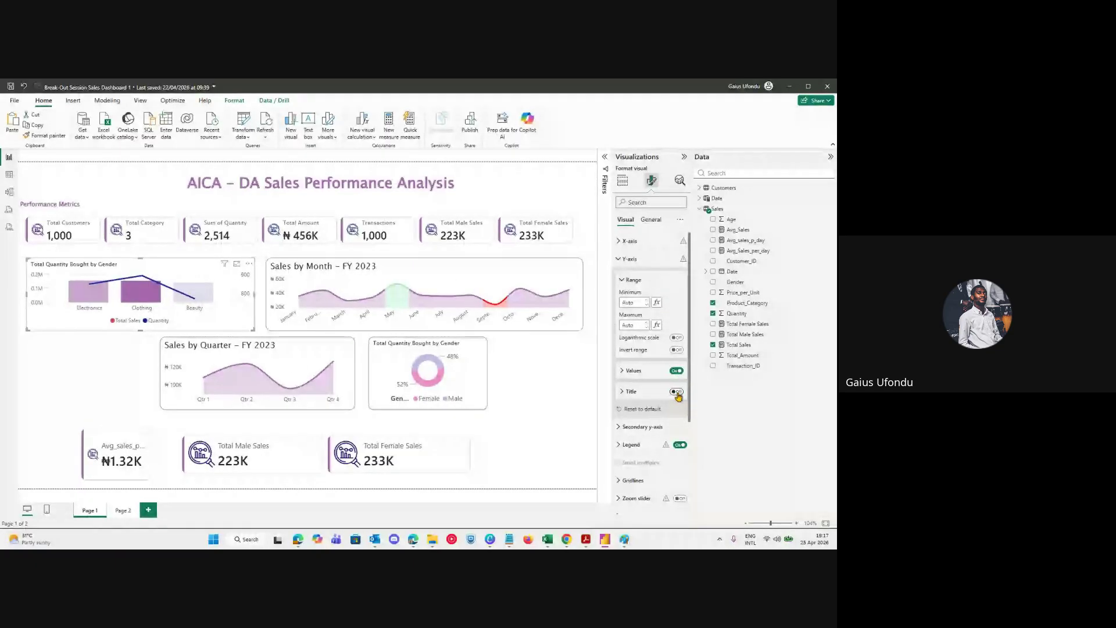
pyautogui.click(676, 392)
pyautogui.click(677, 371)
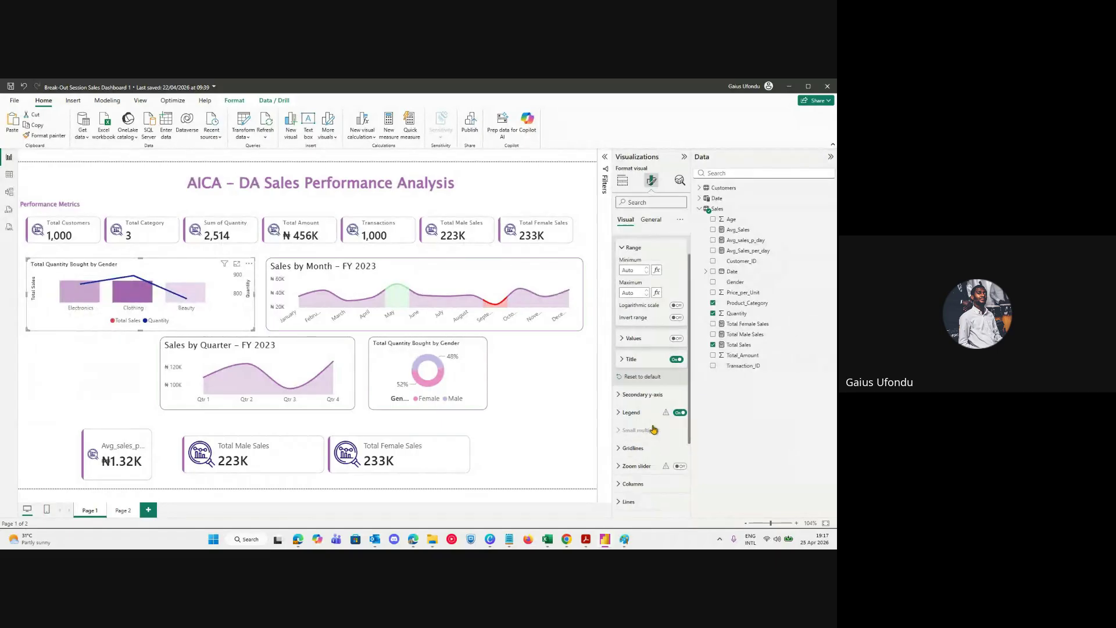
pyautogui.scroll(-3, 656, 436)
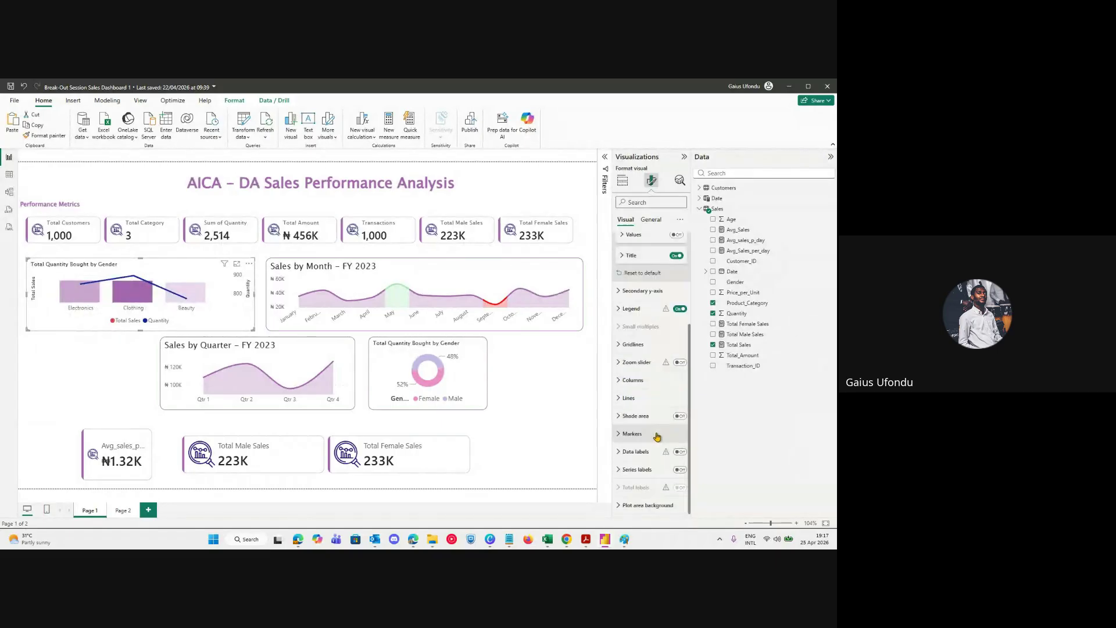
pyautogui.click(678, 452)
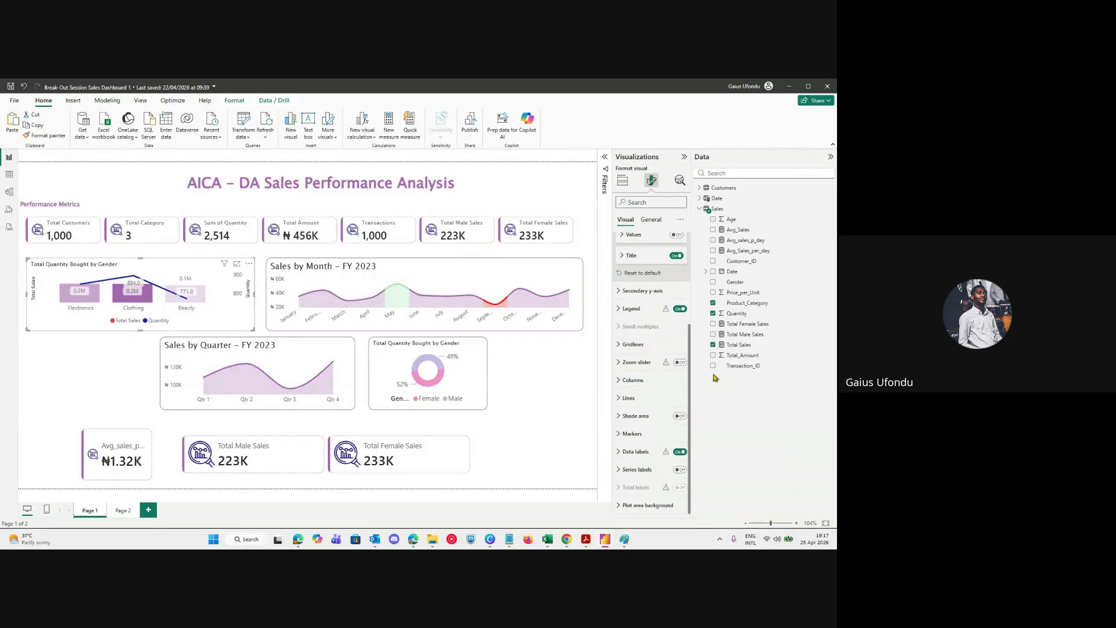
# Try the product-category chart without its Y-axis title, and restore the title.
pyautogui.scroll(1, 662, 319)
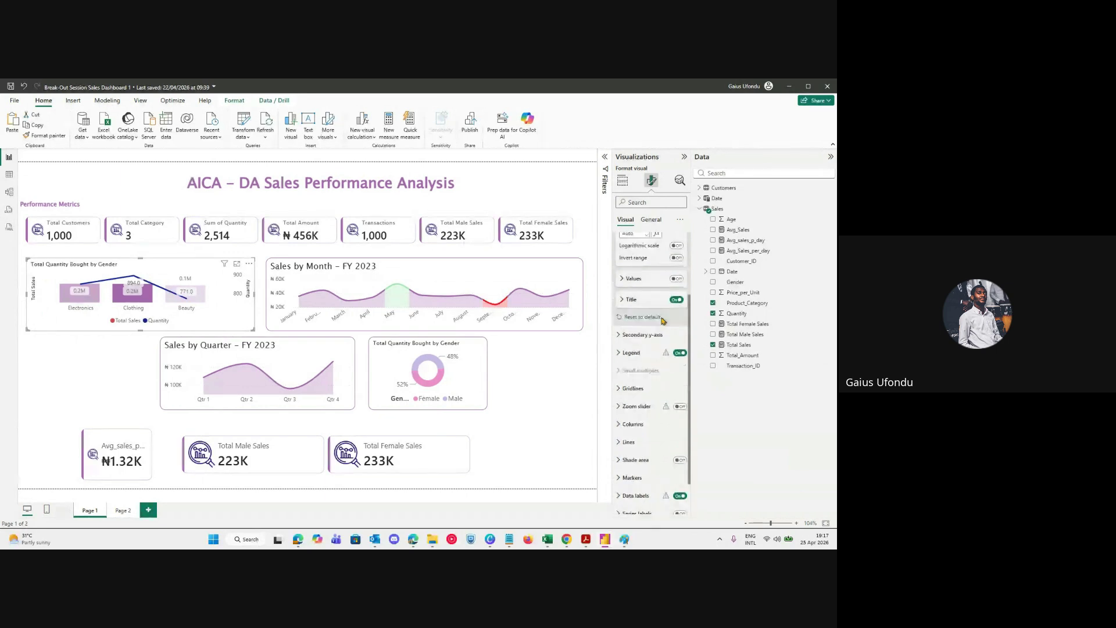
pyautogui.scroll(1, 662, 321)
pyautogui.scroll(1, 661, 326)
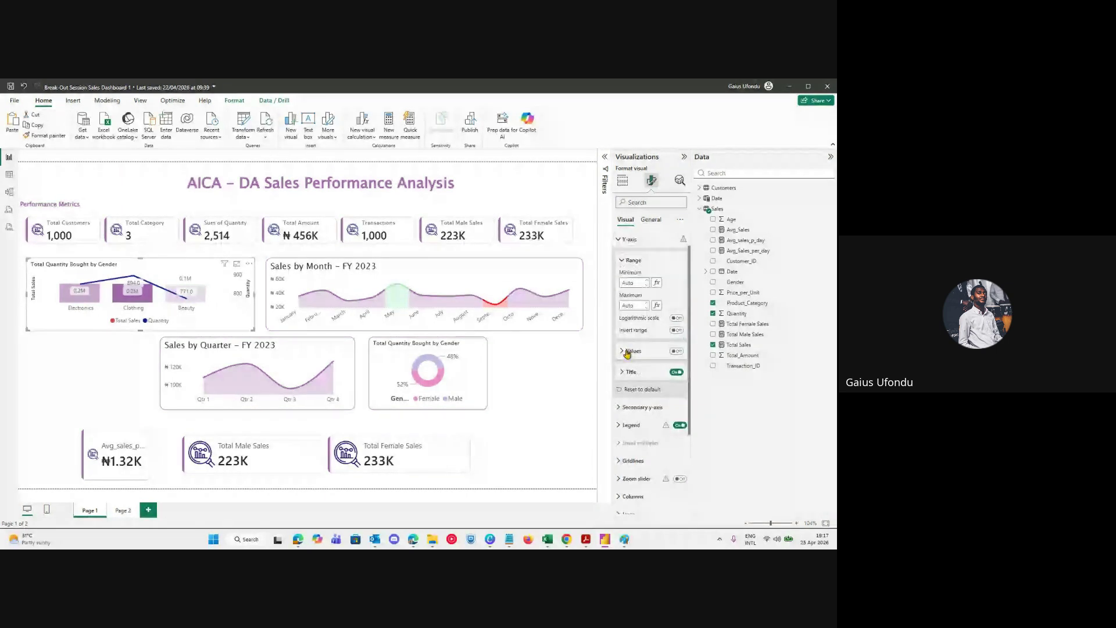
pyautogui.click(677, 373)
pyautogui.click(678, 372)
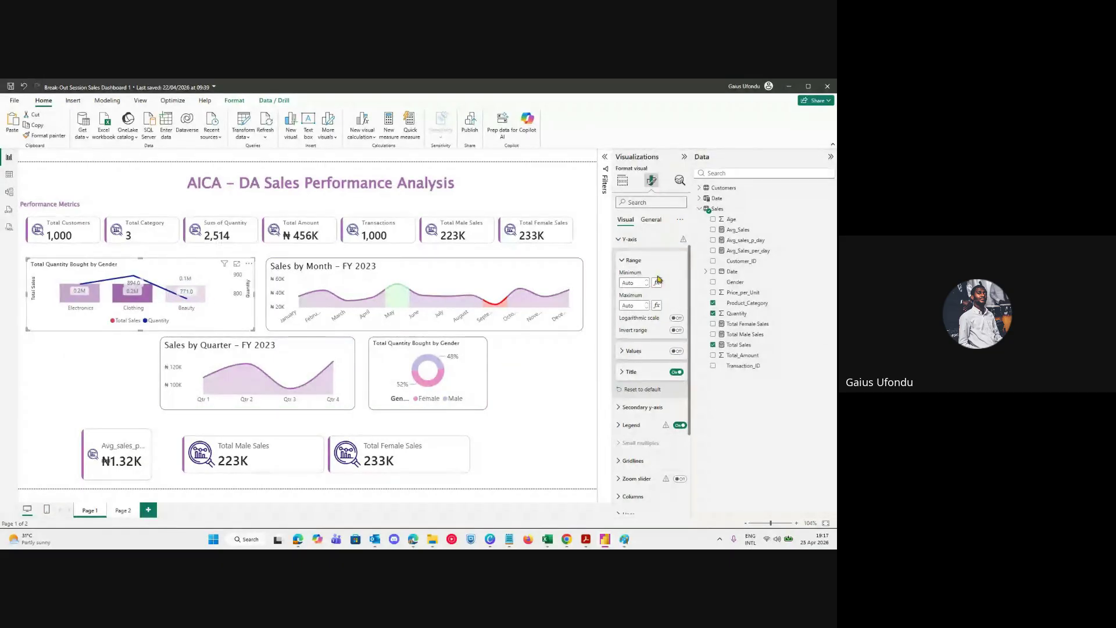
pyautogui.scroll(1, 660, 279)
pyautogui.click(630, 259)
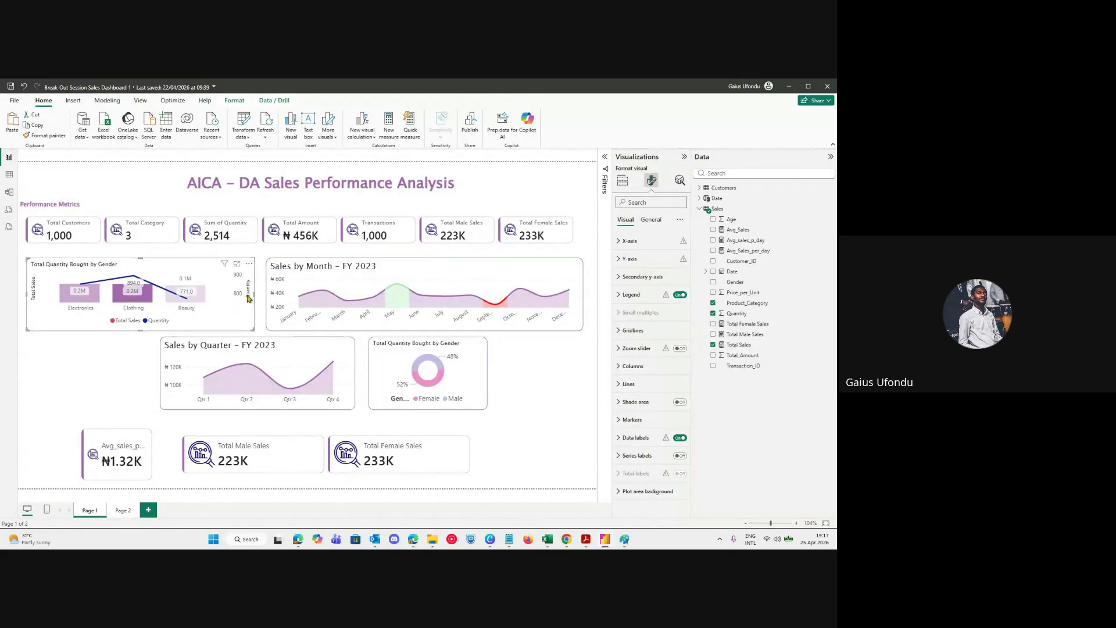
# Try hiding the secondary y-axis values of the product-category combo chart, and turn them back on.
pyautogui.click(646, 278)
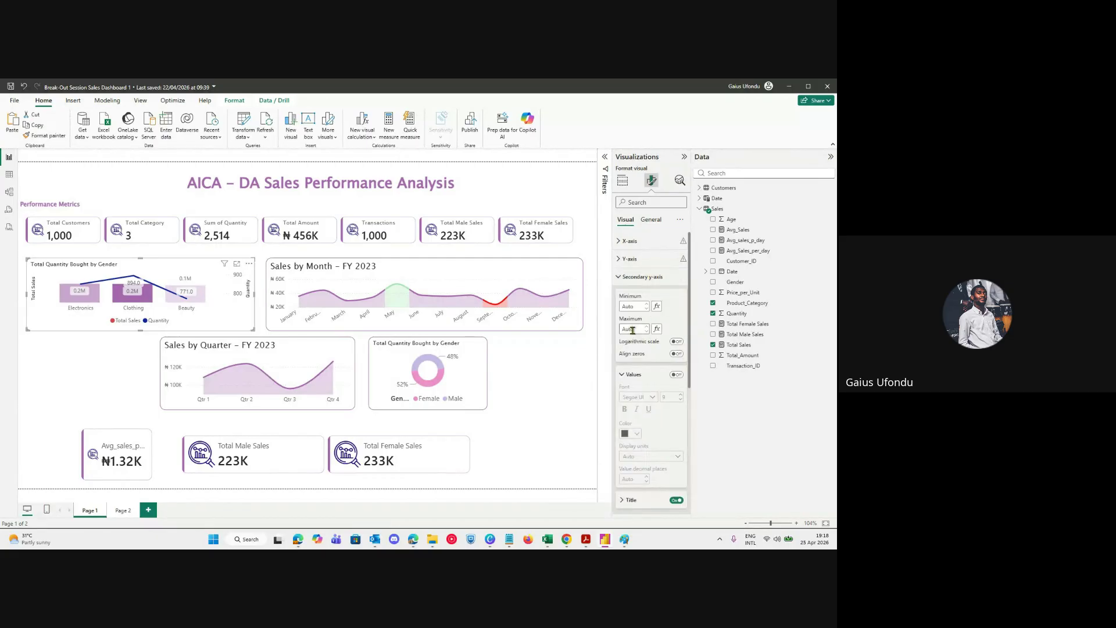
pyautogui.click(677, 374)
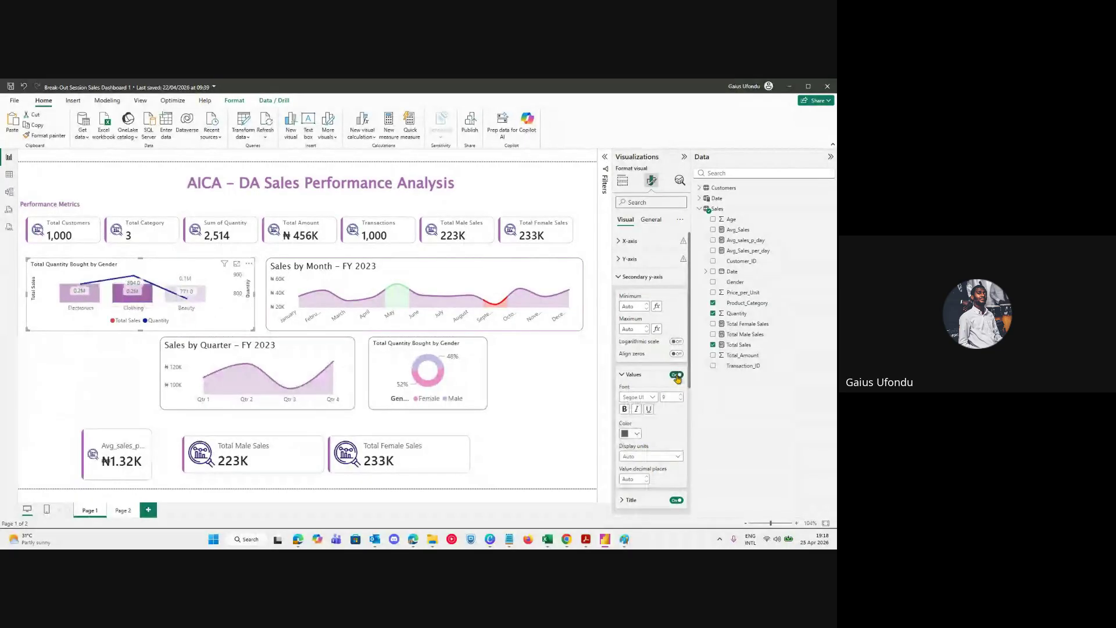
pyautogui.click(677, 375)
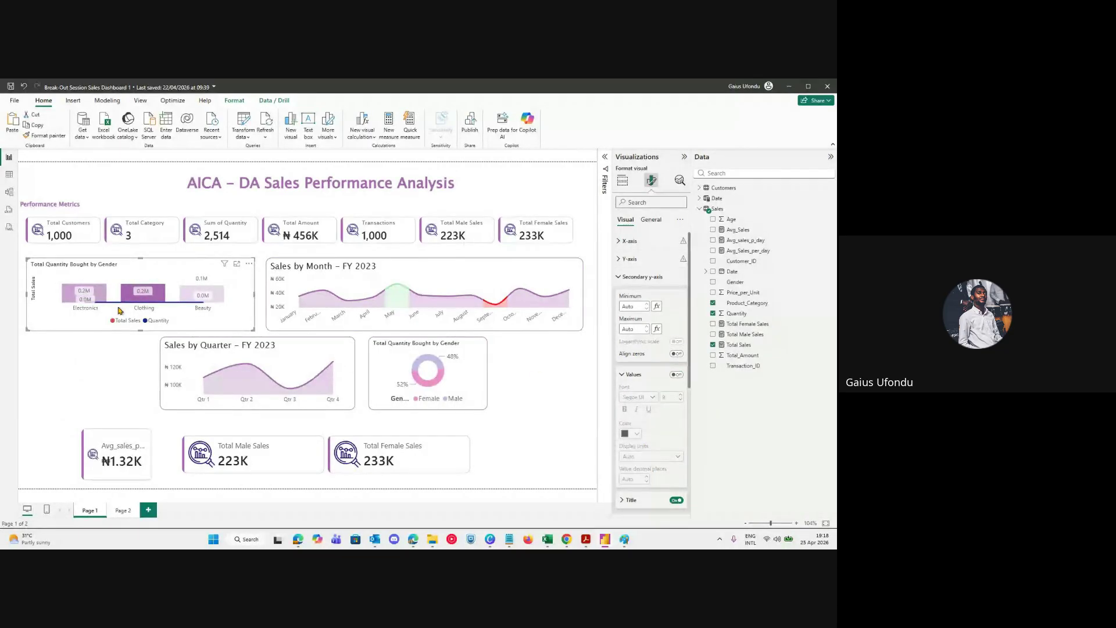
pyautogui.click(677, 374)
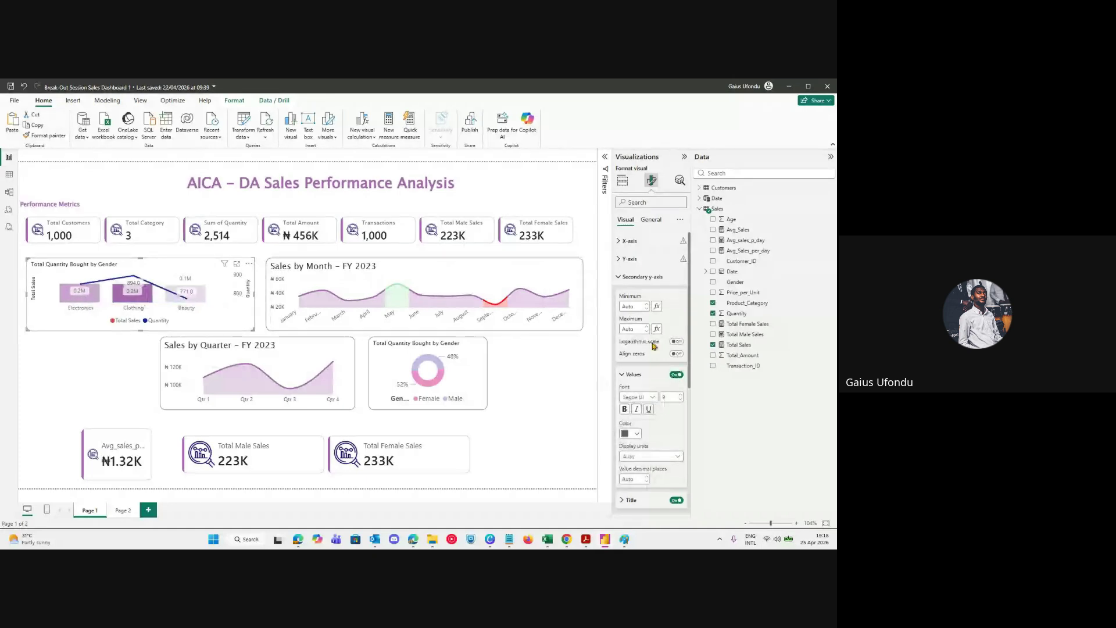
pyautogui.scroll(-3, 660, 364)
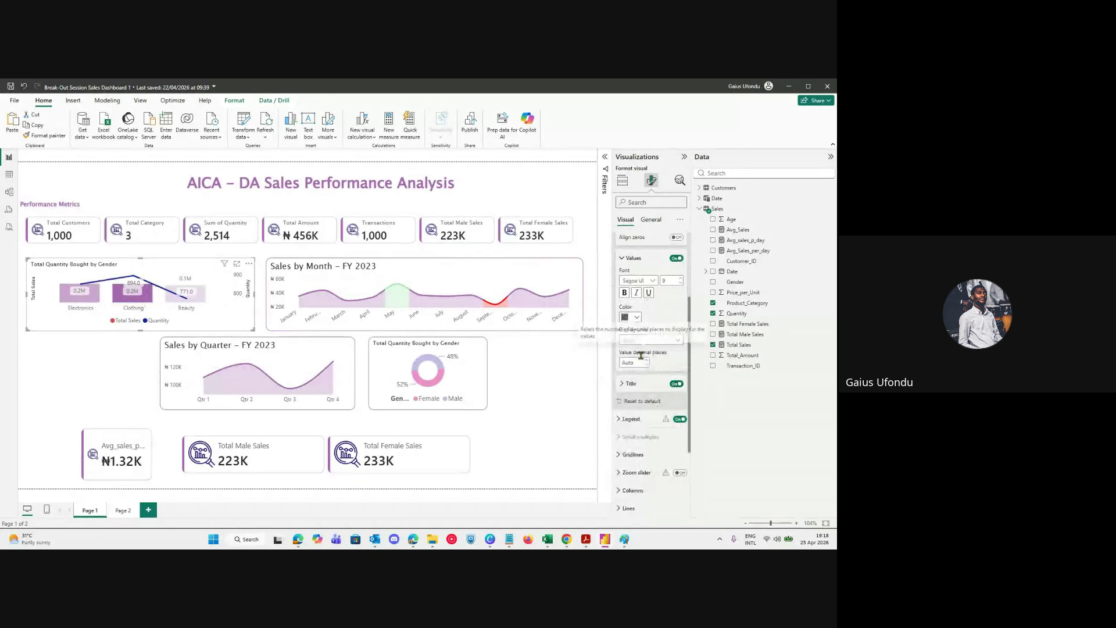
# Try the combo chart without its secondary y-axis title and without its legend, restoring both.
pyautogui.click(676, 384)
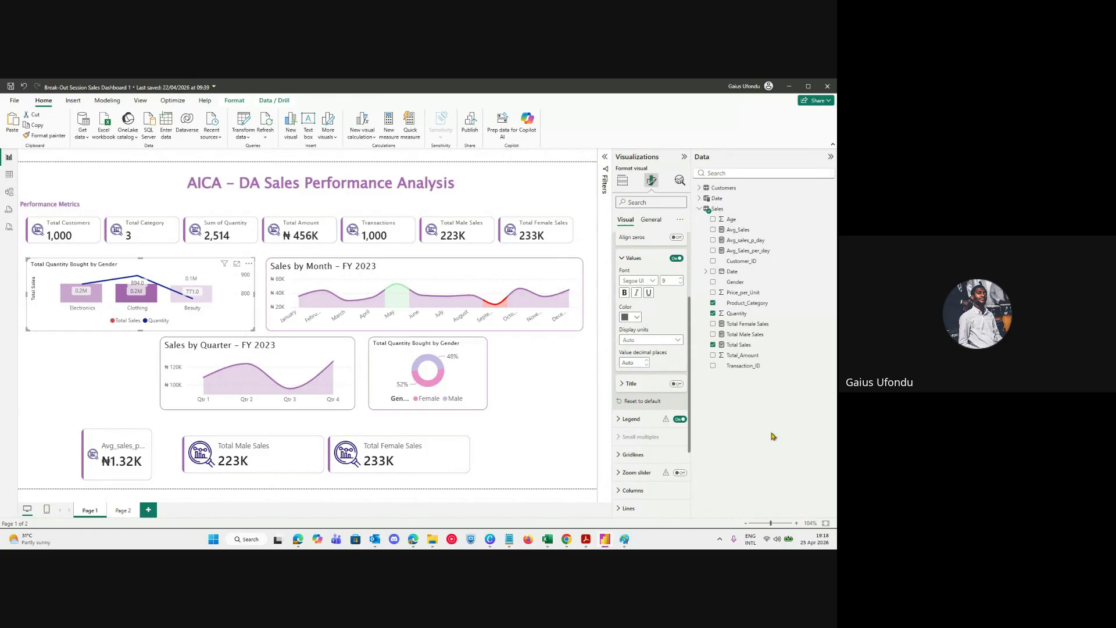
pyautogui.click(676, 384)
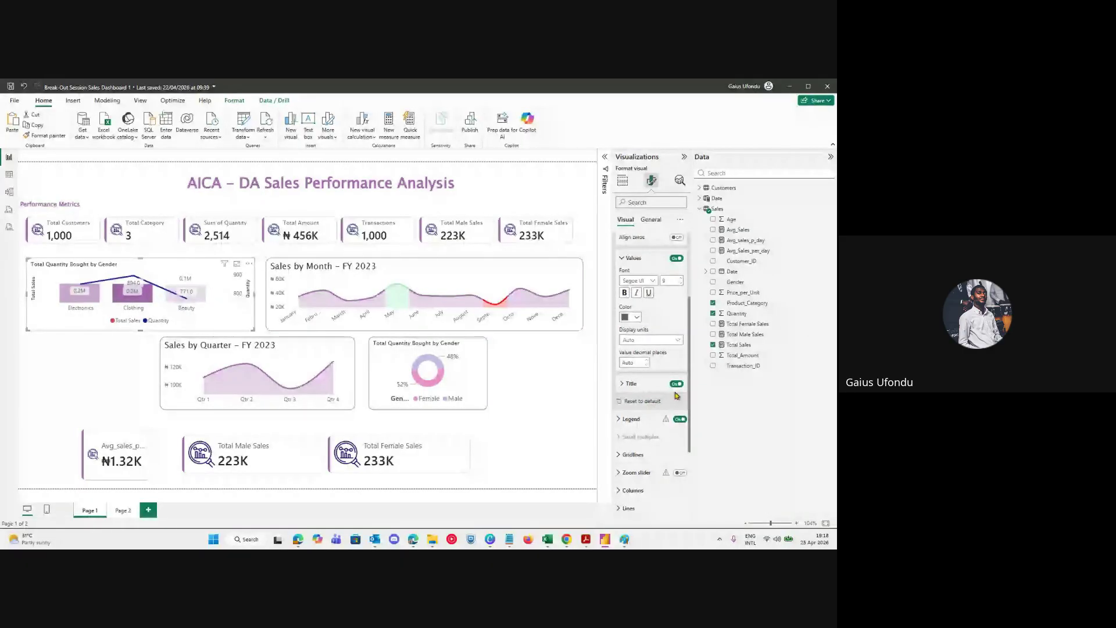
pyautogui.click(679, 422)
pyautogui.click(679, 421)
pyautogui.scroll(1, 675, 415)
pyautogui.scroll(2, 675, 415)
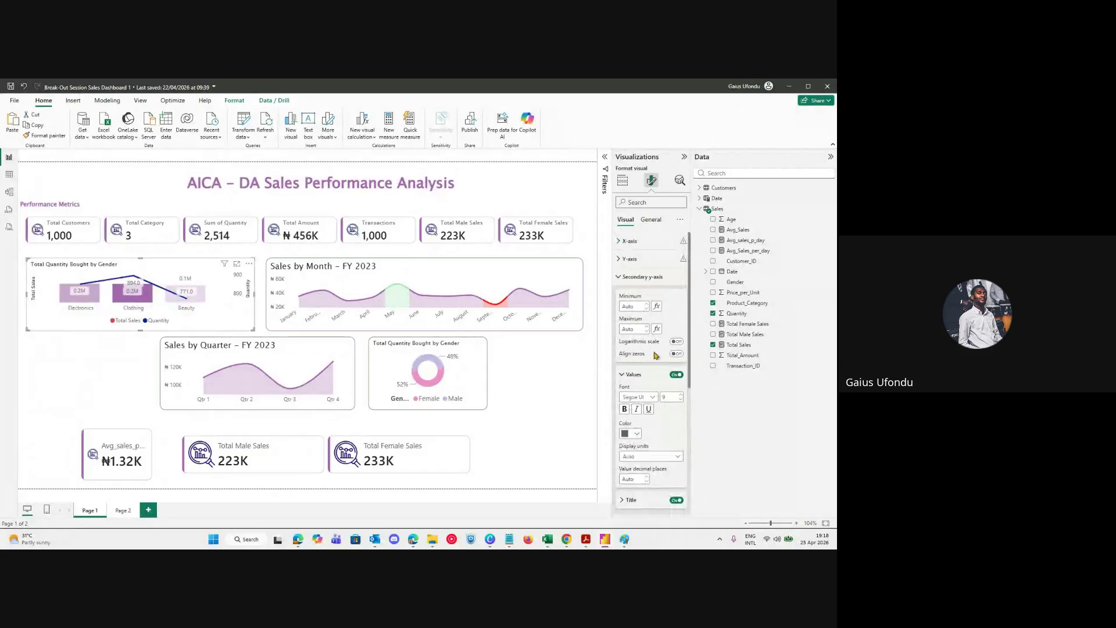
pyautogui.click(639, 277)
# Change the product-category combo chart's title to "Total Sales and Quantities by Product Category".
pyautogui.click(650, 219)
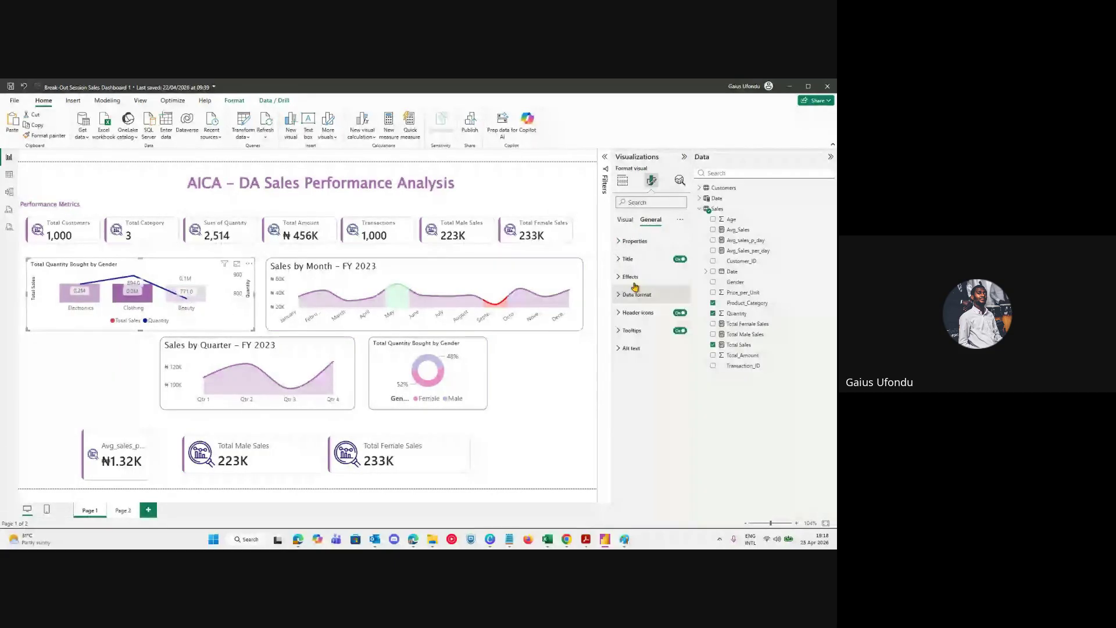
pyautogui.click(628, 259)
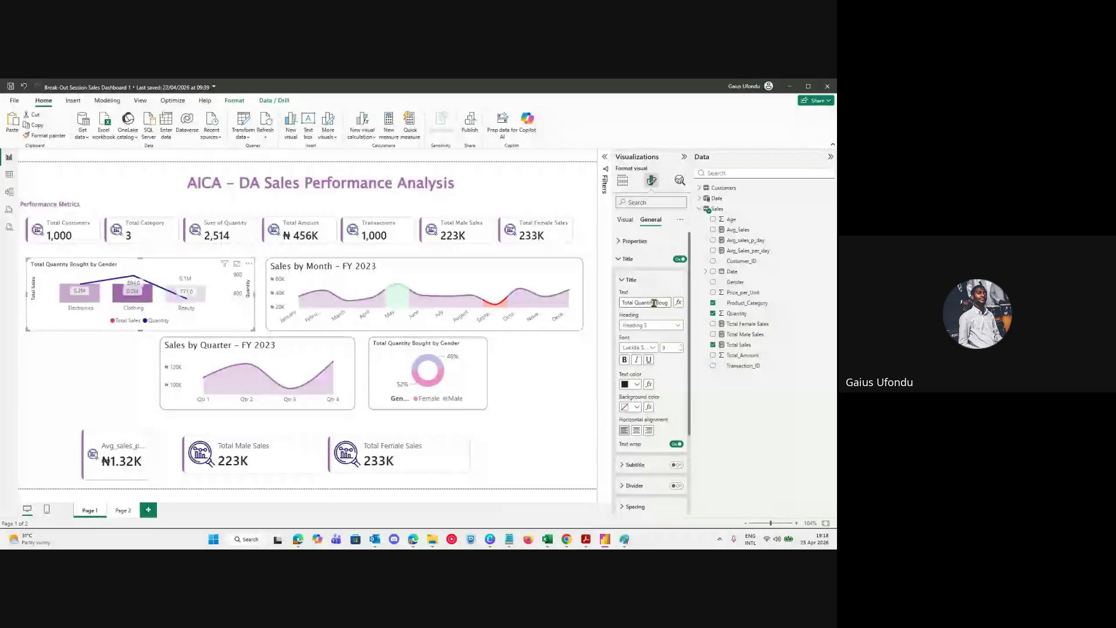
pyautogui.click(654, 303)
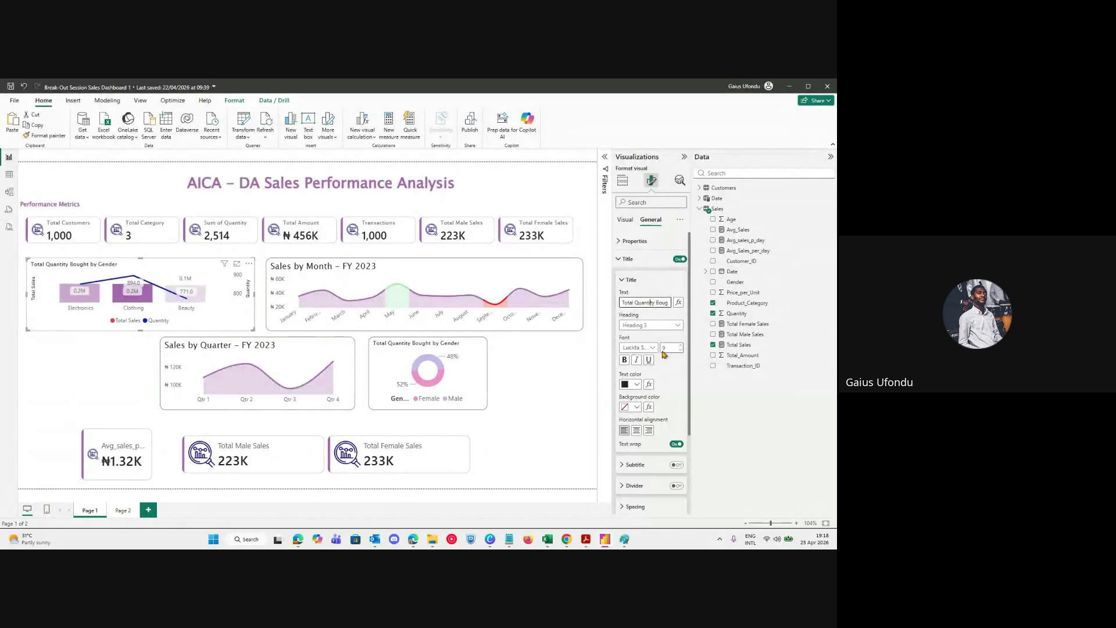
pyautogui.write('Sales am')
pyautogui.write('d')
pyautogui.press('BackSpace')
pyautogui.press('BackSpace')
pyautogui.press('BackSpace')
pyautogui.write('nd')
pyautogui.press('BackSpace')
pyautogui.press('BackSpace')
pyautogui.press('BackSpace')
pyautogui.press('BackSpace')
pyautogui.press('BackSpace')
pyautogui.press('BackSpace')
pyautogui.write('Ca')
pyautogui.press('BackSpace')
pyautogui.write('Product Category')
pyautogui.click(669, 301)
pyautogui.press('Right')
pyautogui.press('Right')
pyautogui.press('Right')
pyautogui.press('Right')
pyautogui.press('Right')
pyautogui.press('Right')
pyautogui.press('Right')
pyautogui.press('Right')
pyautogui.press('Right')
pyautogui.press('Right')
pyautogui.press('Right')
pyautogui.press('Right')
pyautogui.write('ies')
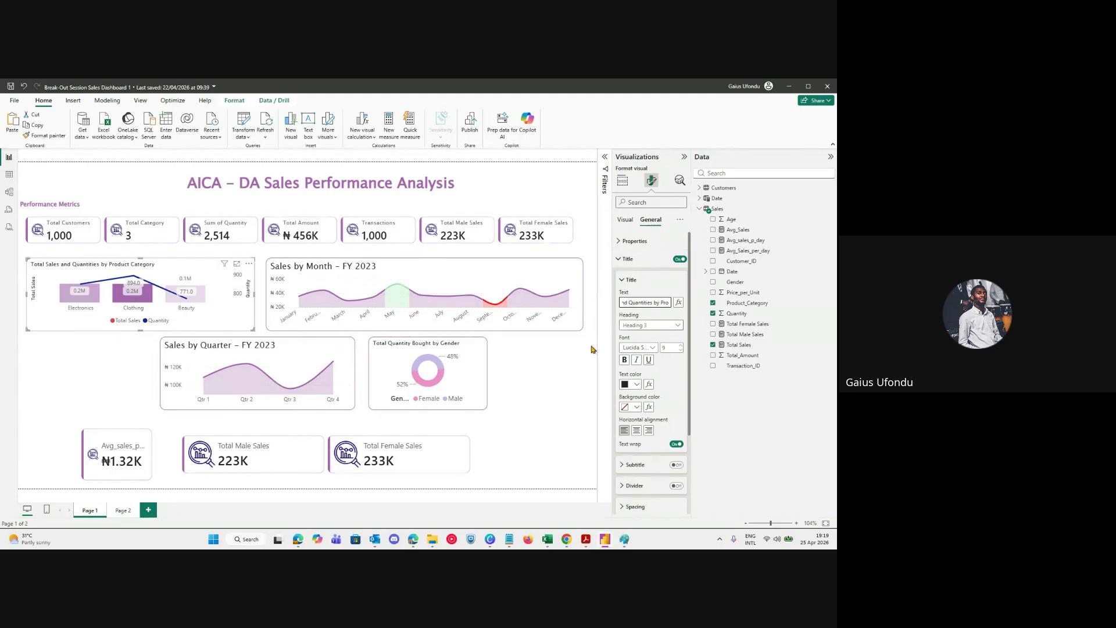
pyautogui.click(591, 349)
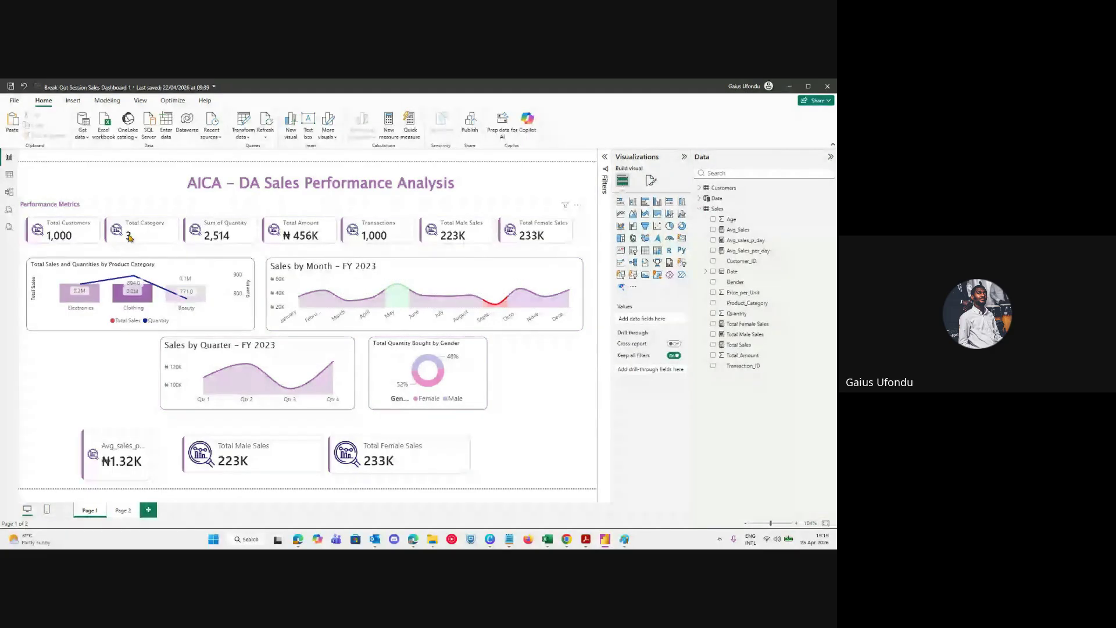
# Move the product-category combo chart slightly up and to the left, closer to the metric cards.
pyautogui.click(135, 277)
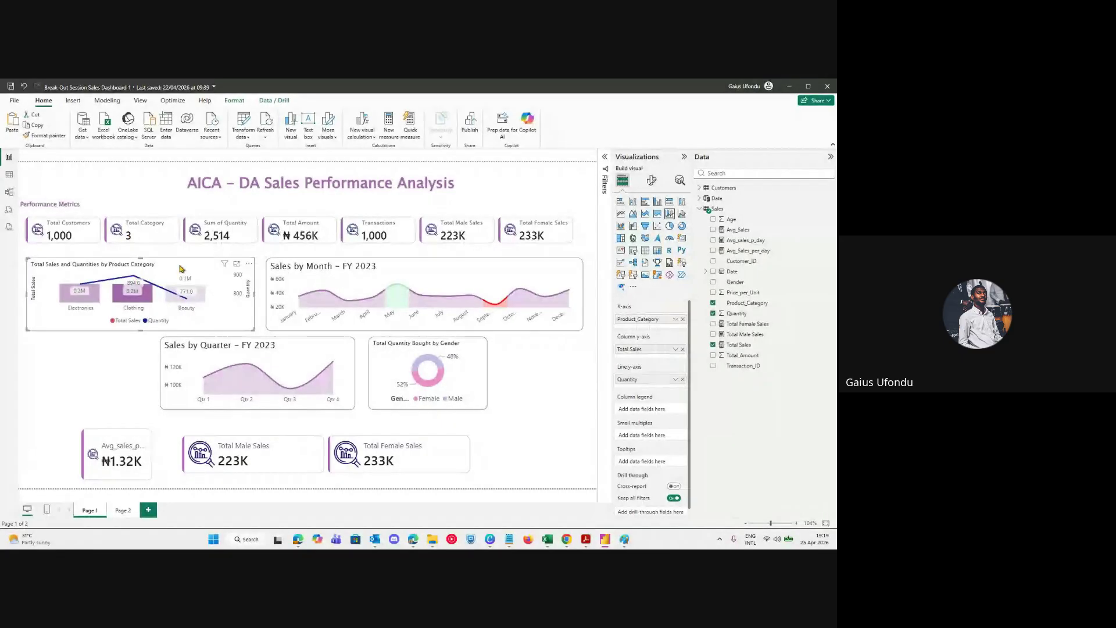
pyautogui.moveTo(180, 268); pyautogui.dragTo(174, 263)
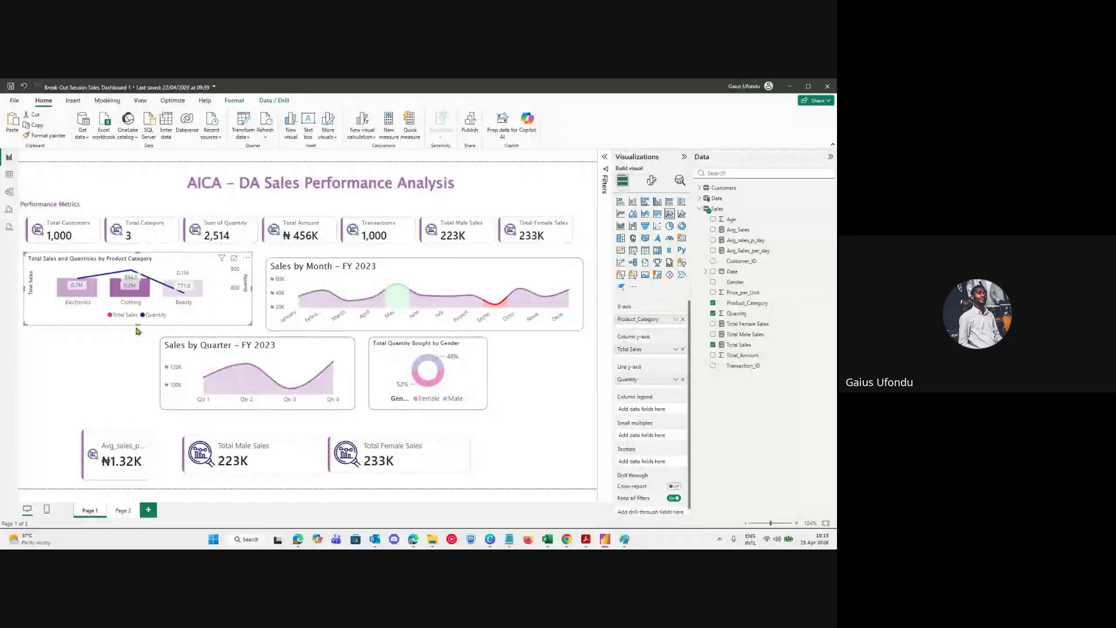
pyautogui.moveTo(171, 296)
# Restrict the combo chart's data label settings to the Total Sales series and set its column label position to Outside end.
pyautogui.click(651, 181)
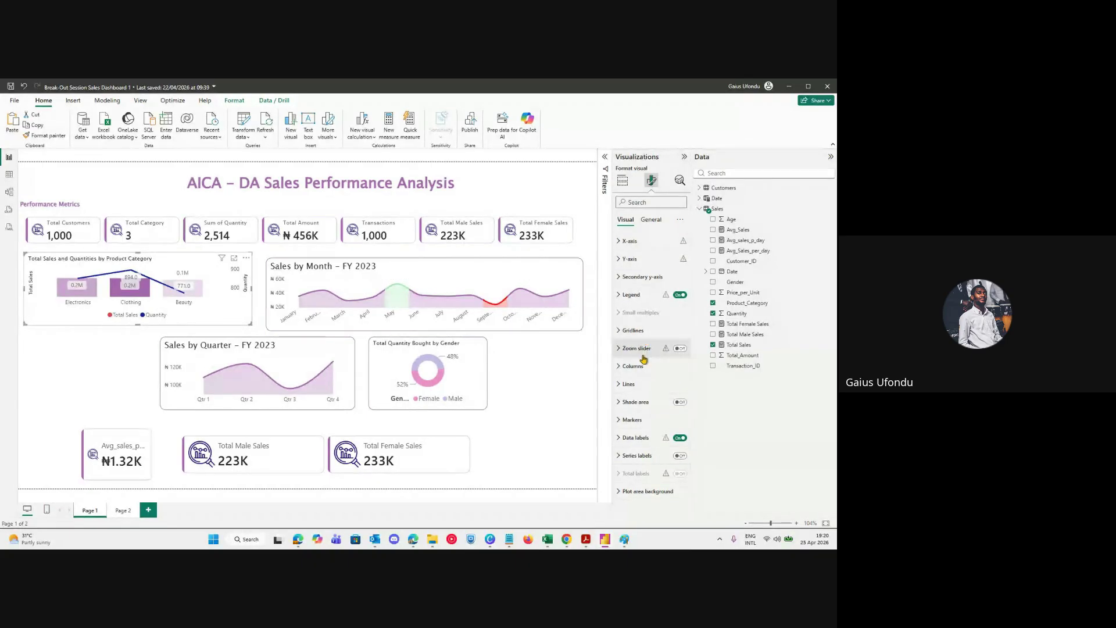
pyautogui.click(637, 437)
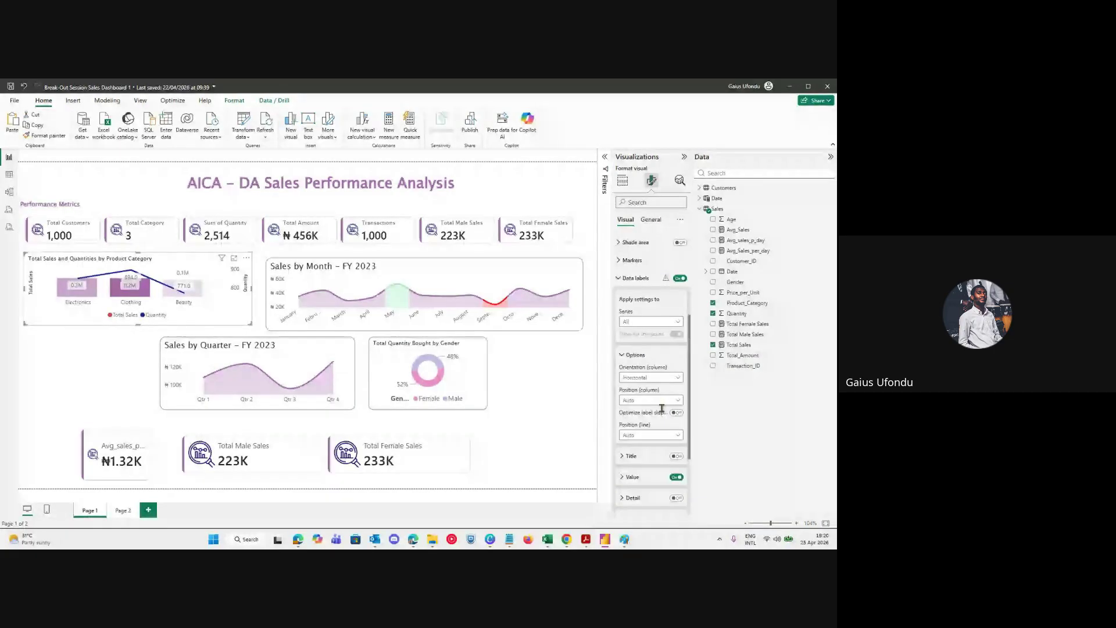
pyautogui.click(650, 306)
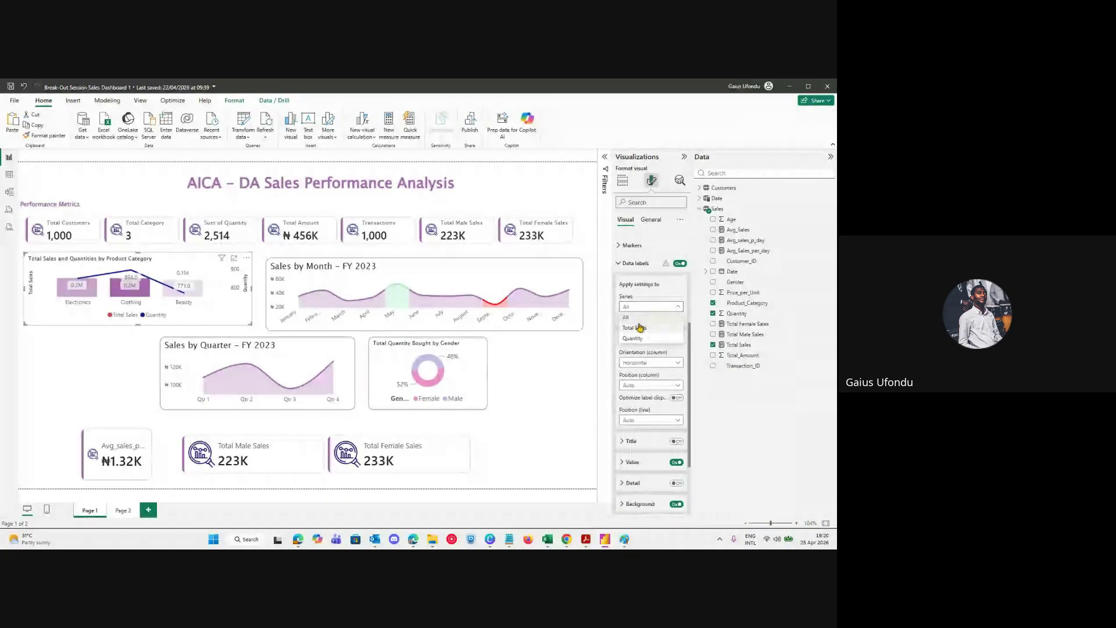
pyautogui.click(639, 328)
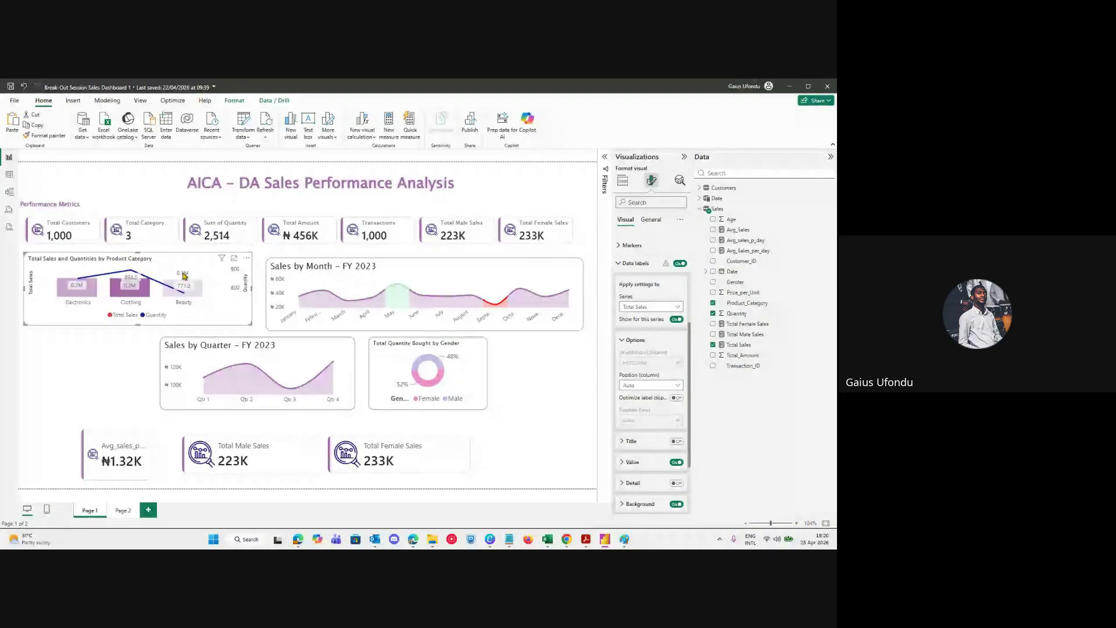
pyautogui.click(639, 387)
pyautogui.click(636, 414)
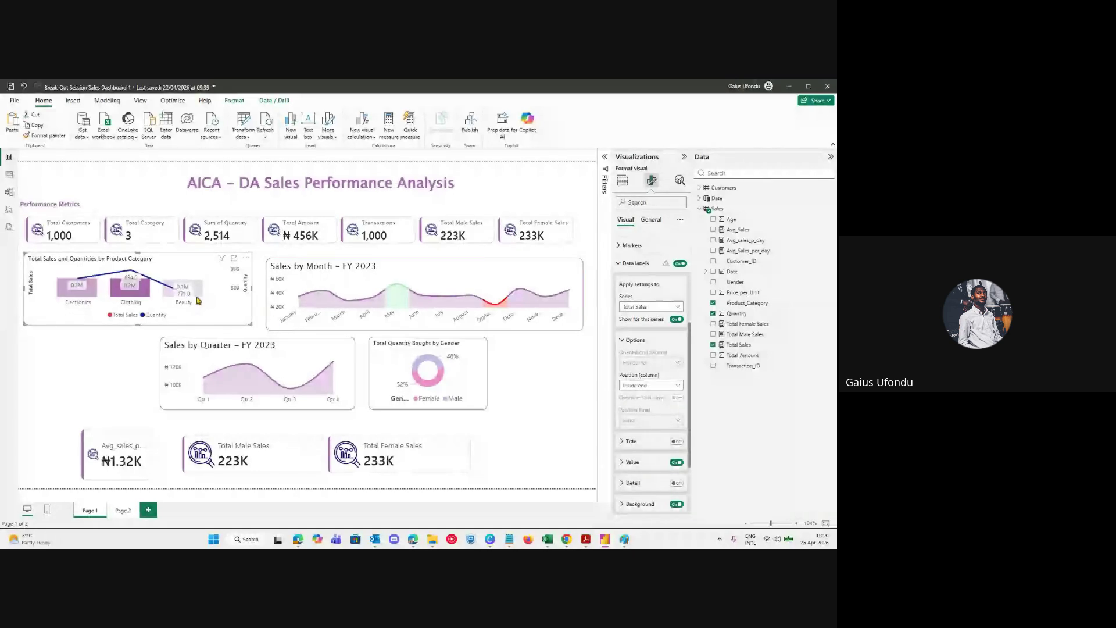
pyautogui.click(651, 385)
pyautogui.click(647, 422)
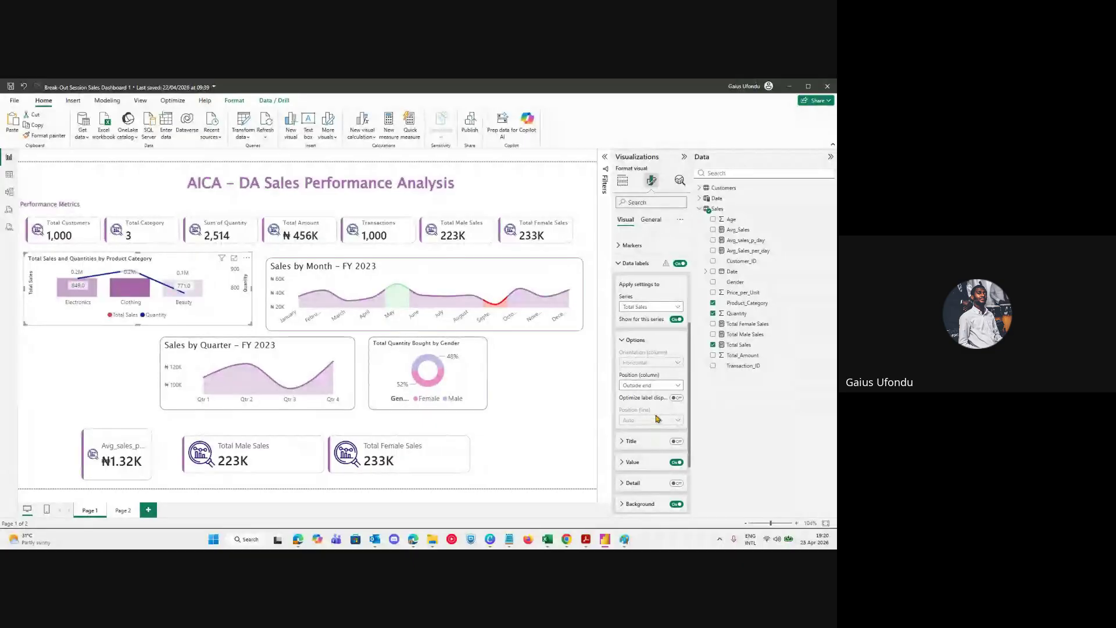
# Turn on the title and detail for the combo chart's Total Sales data labels and expand the detail settings.
pyautogui.click(676, 441)
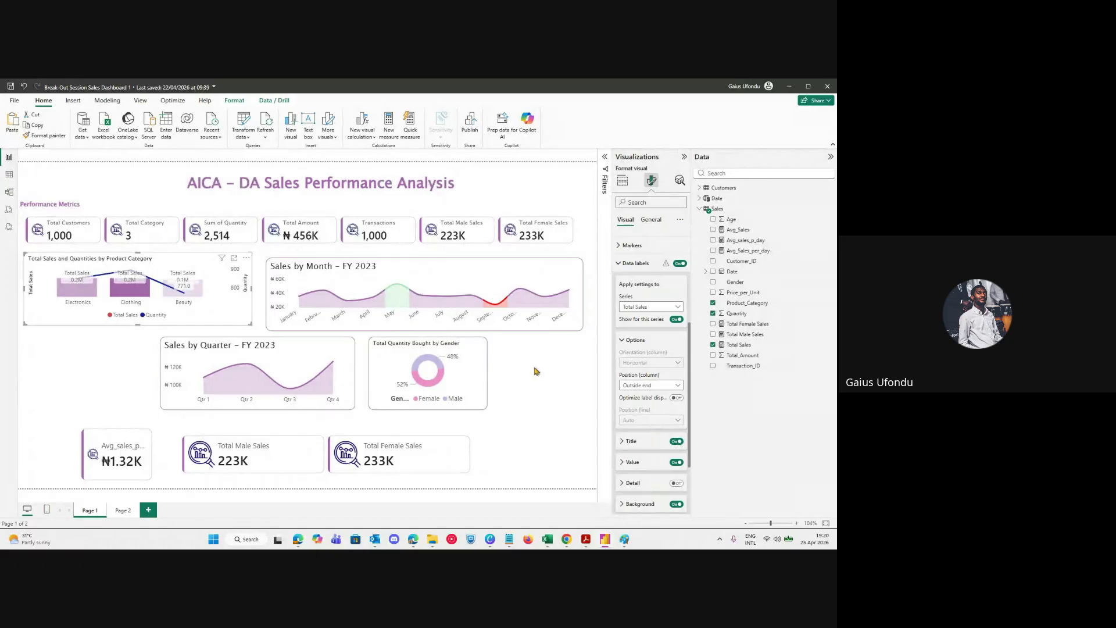
pyautogui.scroll(-2, 652, 442)
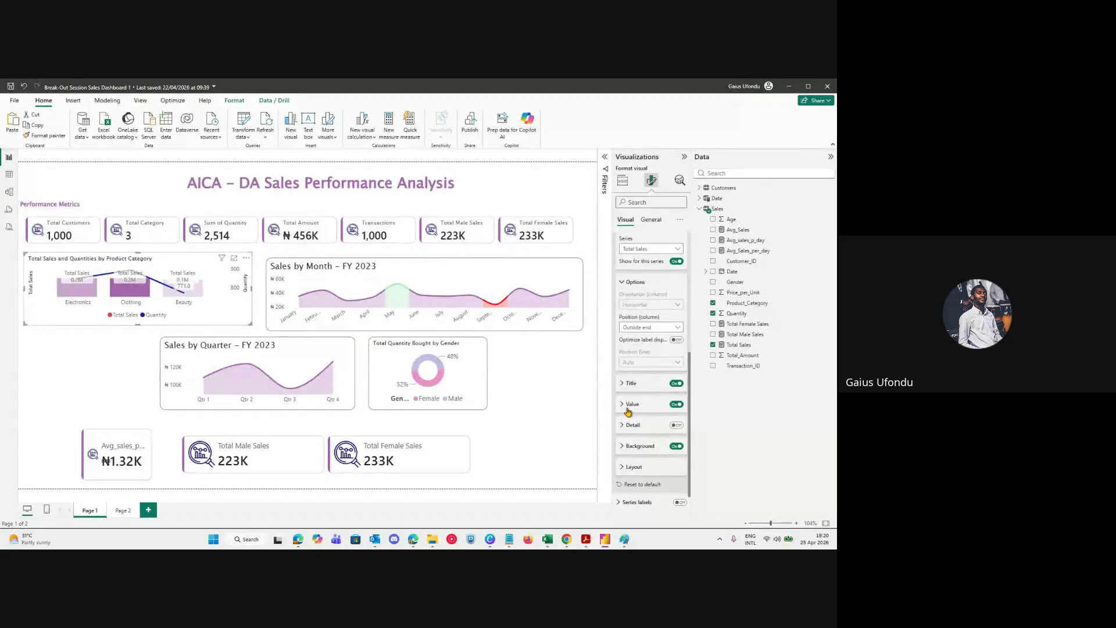
pyautogui.scroll(-1, 627, 411)
pyautogui.click(676, 392)
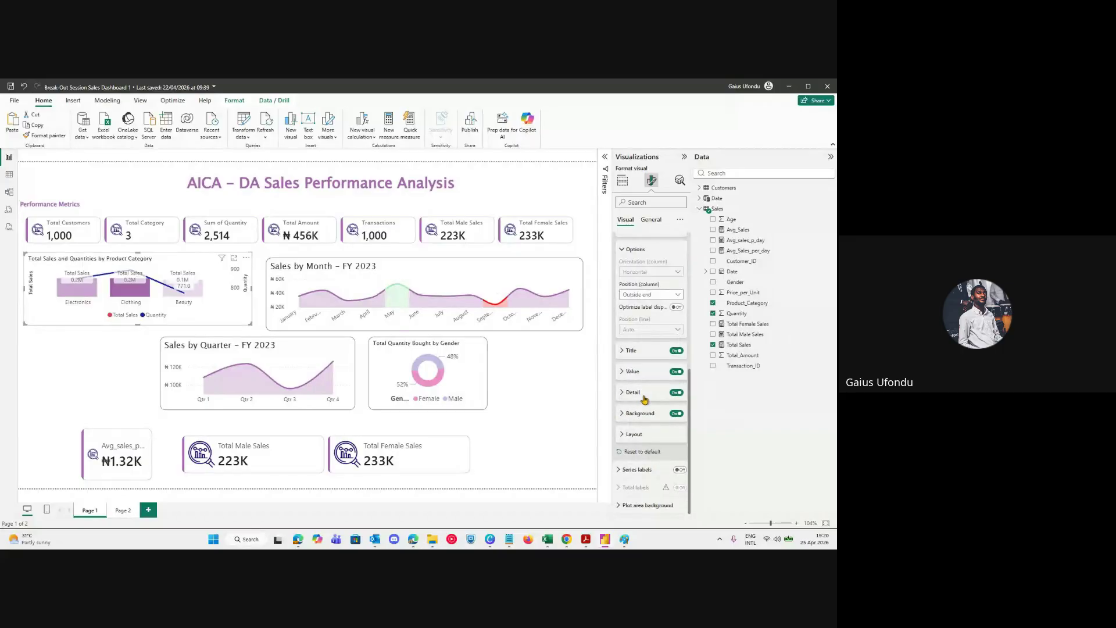
pyautogui.click(637, 400)
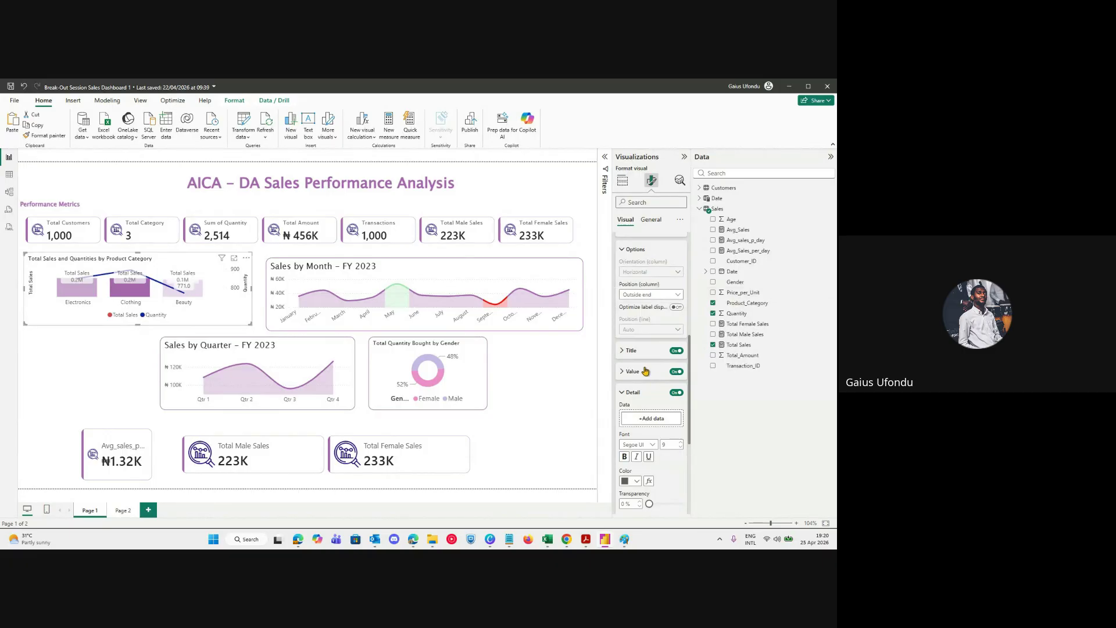
# Add Price_per_Unit as the detail data of the Total Sales labels and aggregate it as Average.
pyautogui.moveTo(739, 294); pyautogui.dragTo(650, 419)
pyautogui.click(675, 417)
pyautogui.click(729, 439)
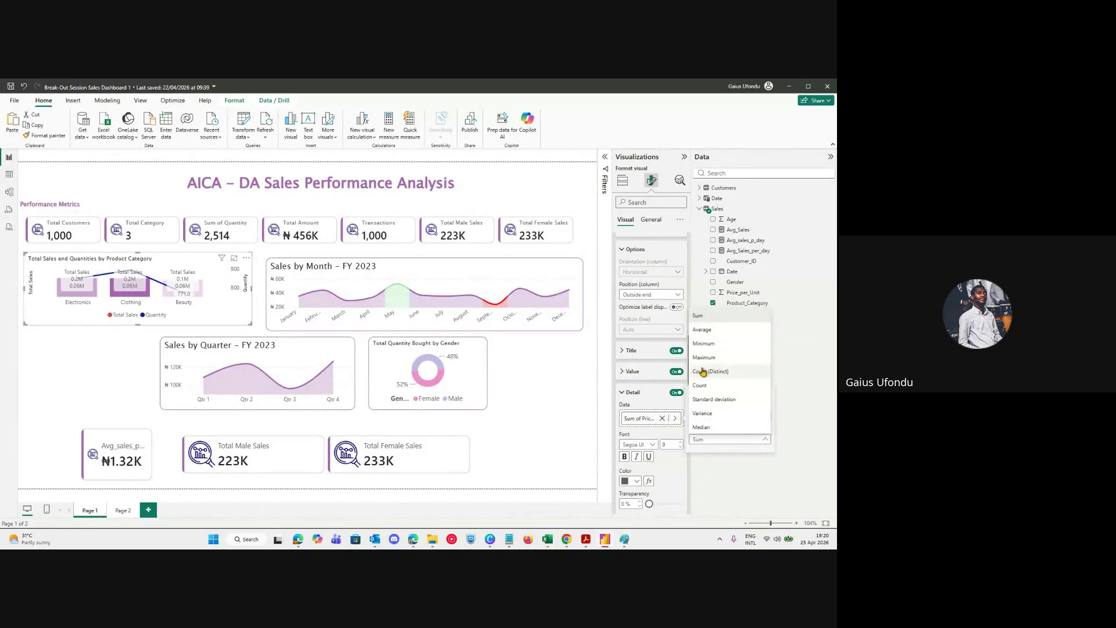
pyautogui.click(701, 337)
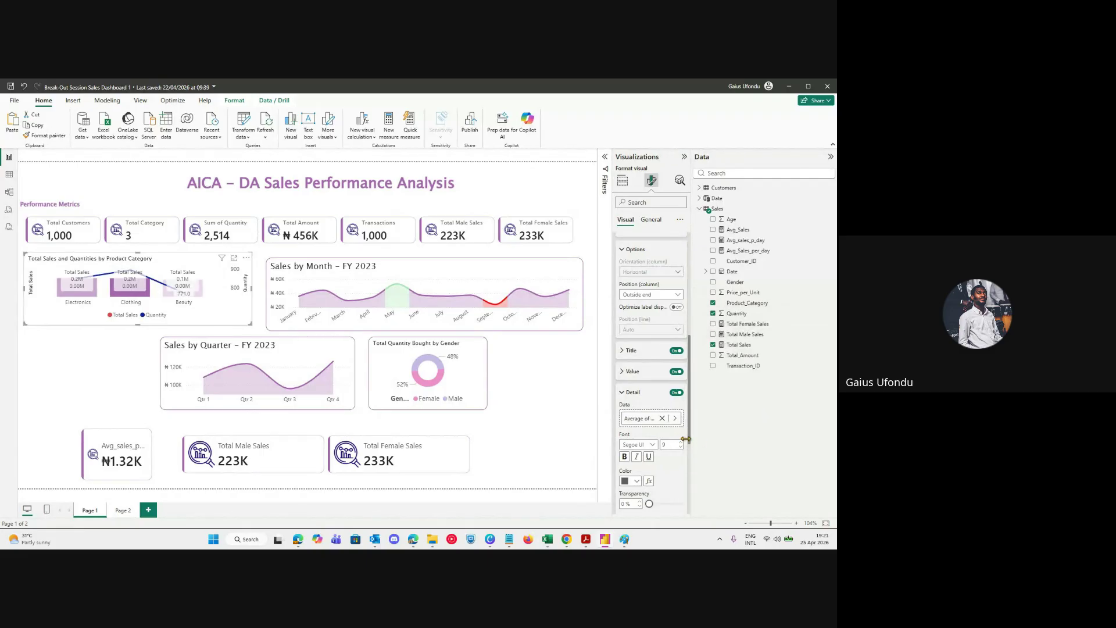
pyautogui.scroll(-3, 660, 456)
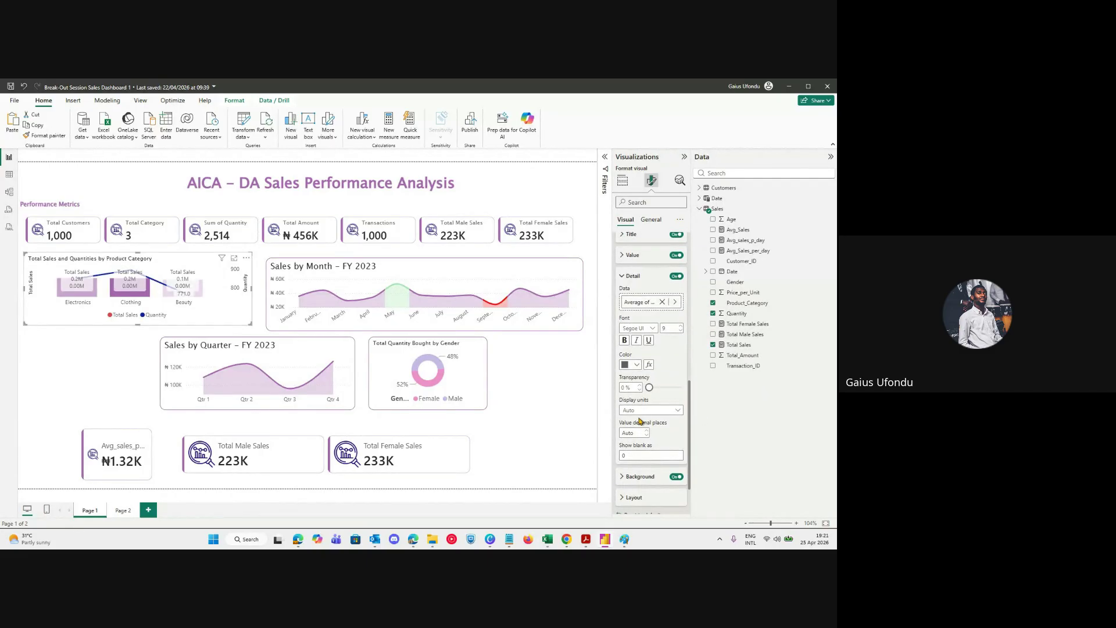
# Set the data label detail's display units to None and its decimal places to 0 on the product category chart.
pyautogui.click(645, 414)
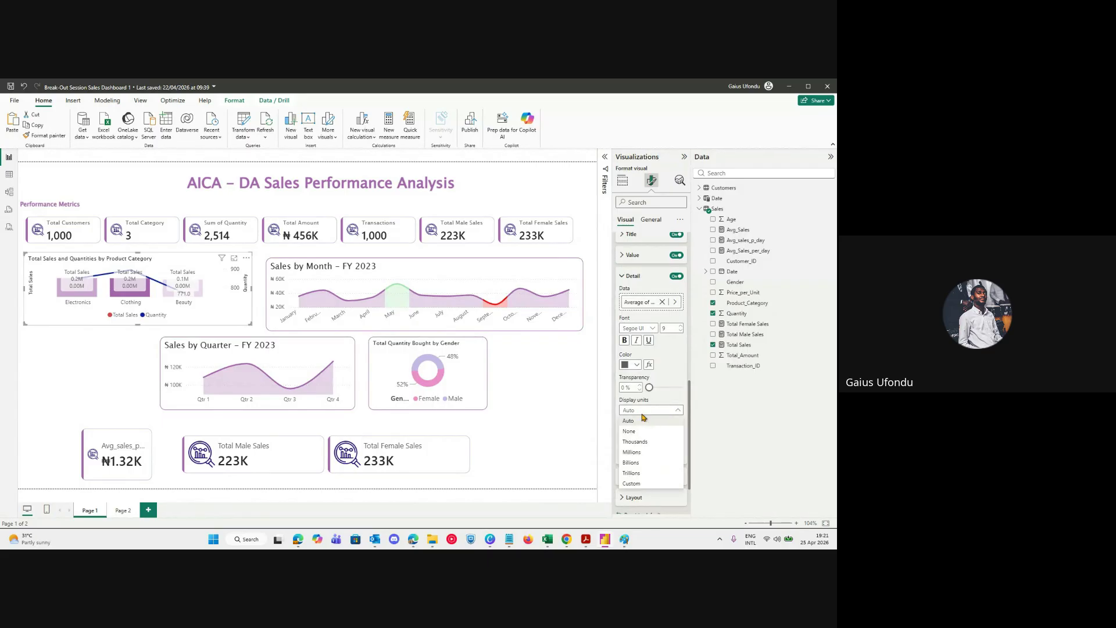
pyautogui.click(641, 430)
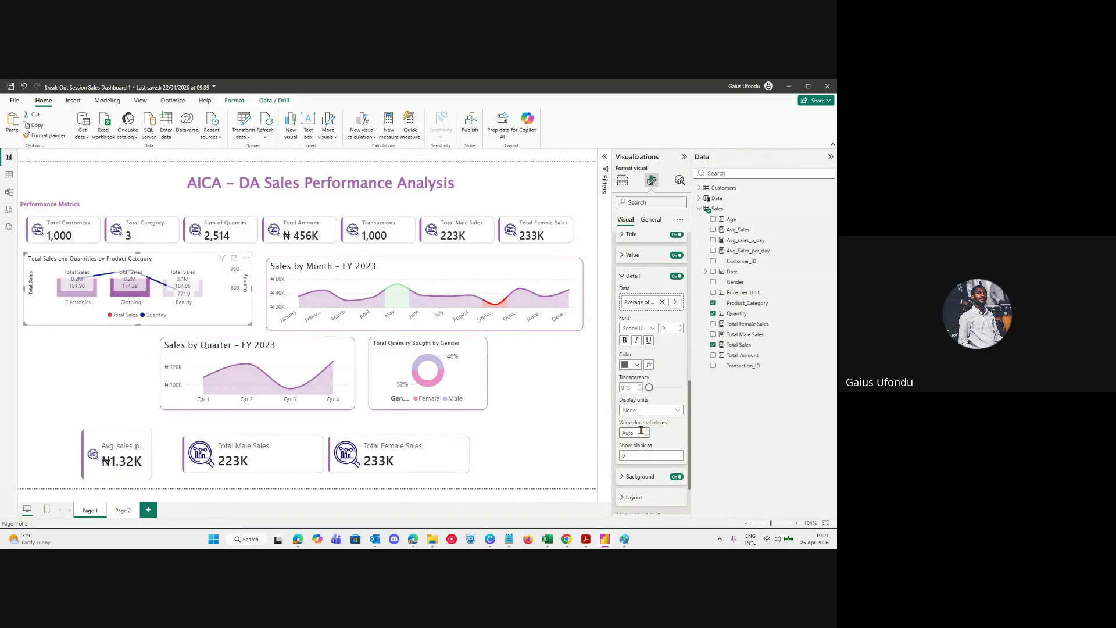
pyautogui.click(639, 412)
pyautogui.click(638, 423)
pyautogui.click(639, 413)
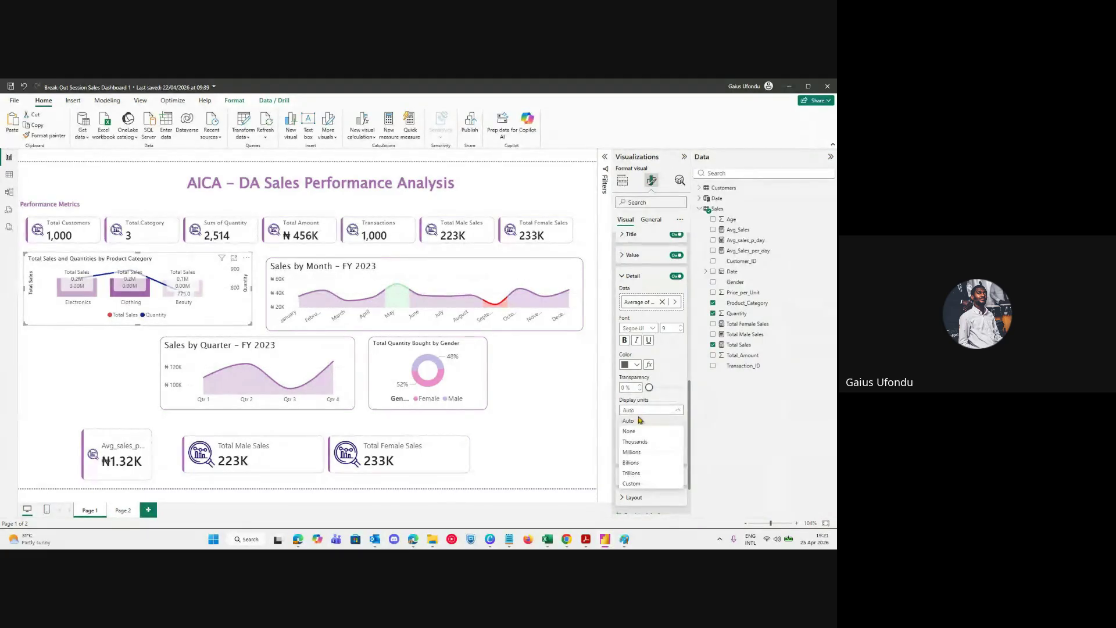
pyautogui.click(643, 431)
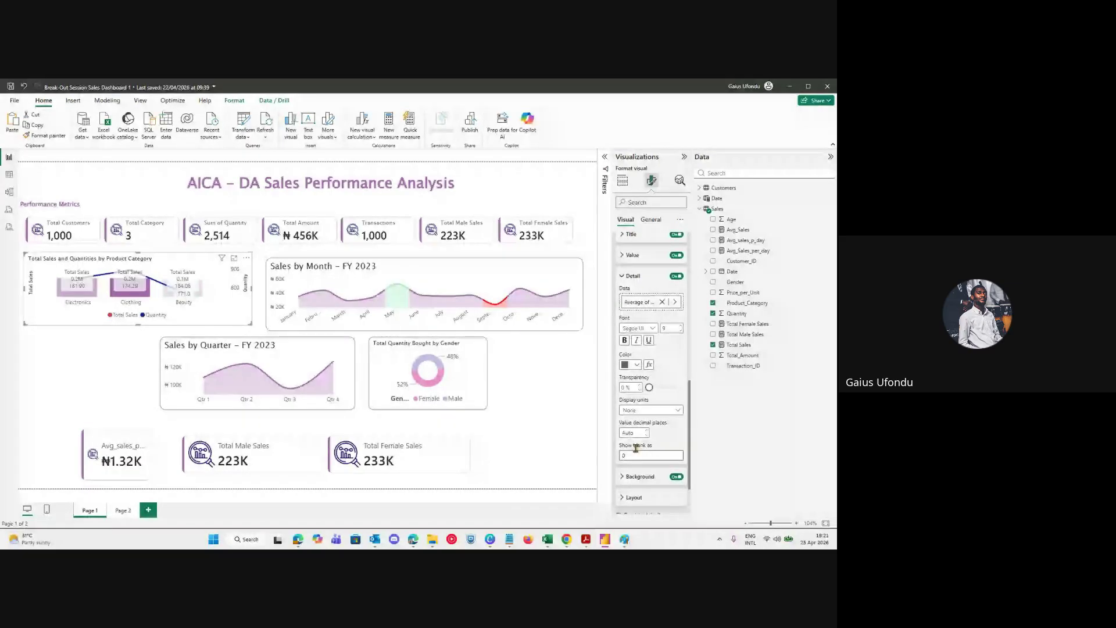
pyautogui.click(646, 435)
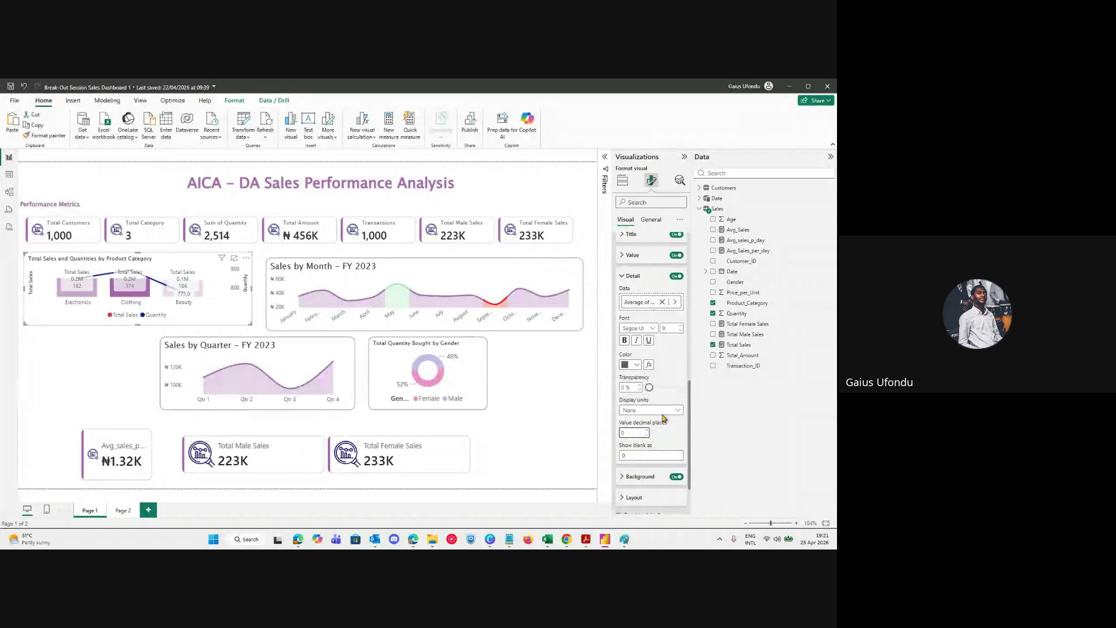
# Try the single-line layout for the data labels on the product category chart.
pyautogui.scroll(-2, 637, 454)
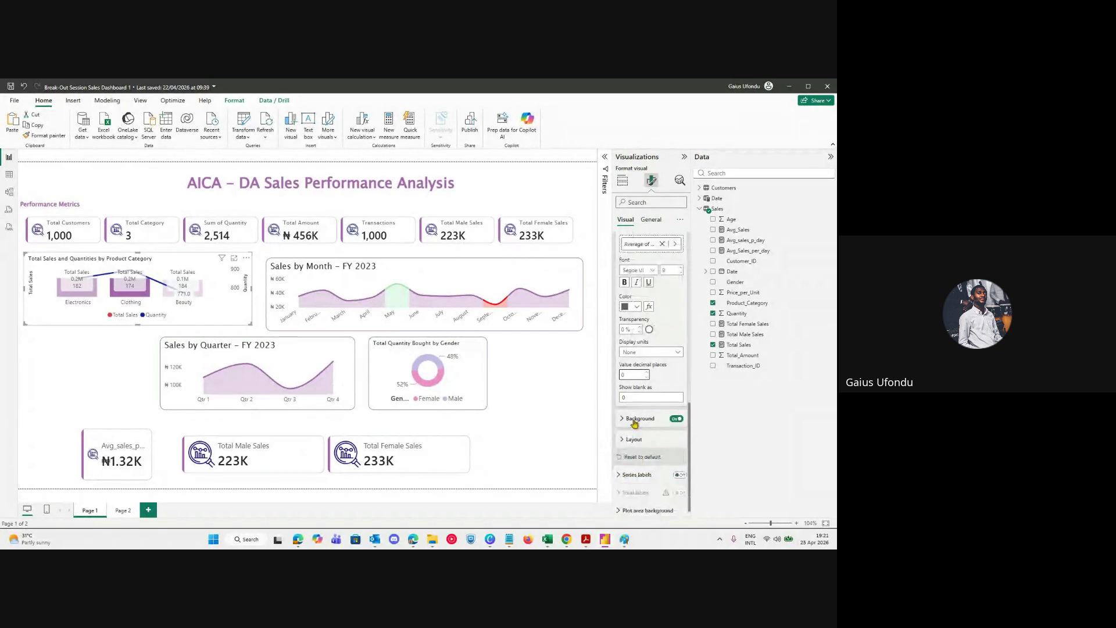
pyautogui.click(634, 419)
pyautogui.click(639, 416)
pyautogui.click(651, 436)
pyautogui.scroll(-1, 651, 438)
pyautogui.click(648, 434)
pyautogui.click(647, 457)
pyautogui.click(646, 458)
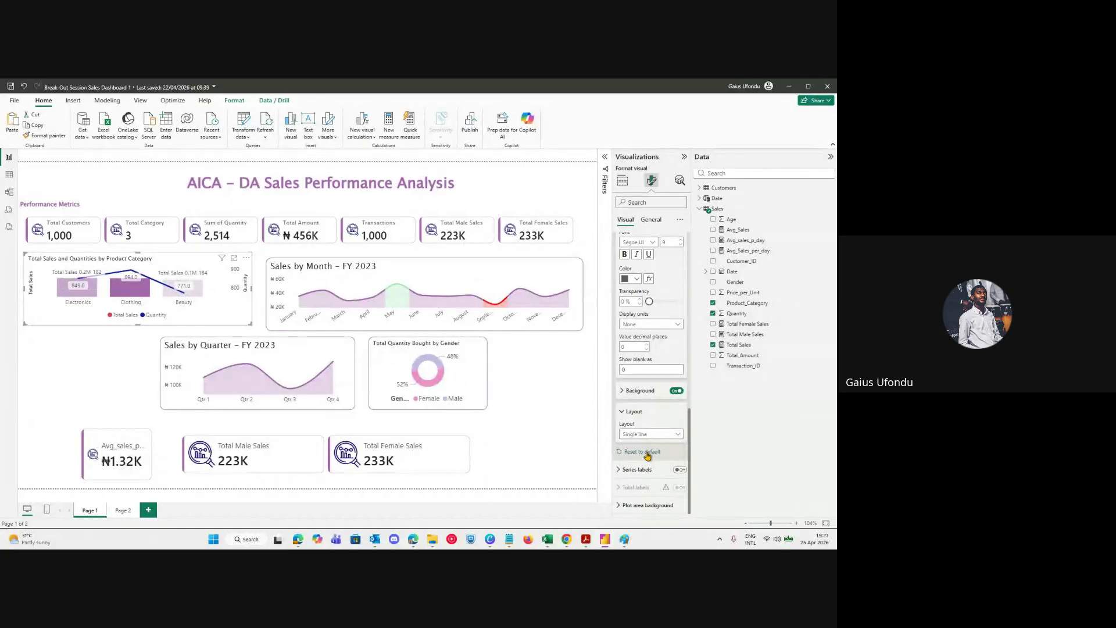
# Set the font of the data label detail to Lucida Sans Unicode.
pyautogui.scroll(6, 657, 428)
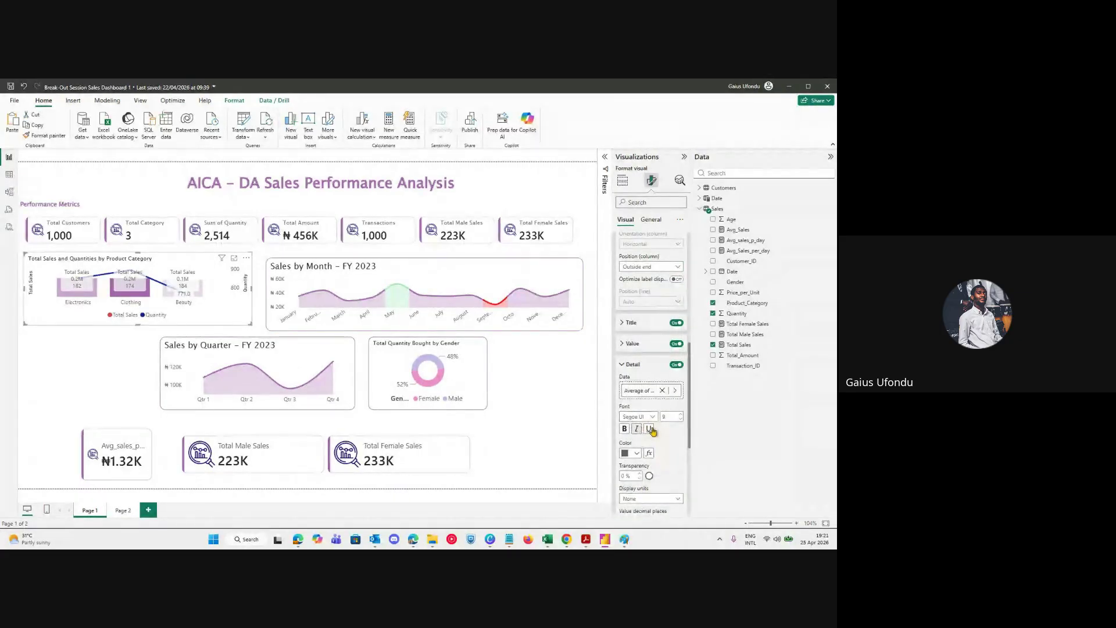
pyautogui.click(653, 418)
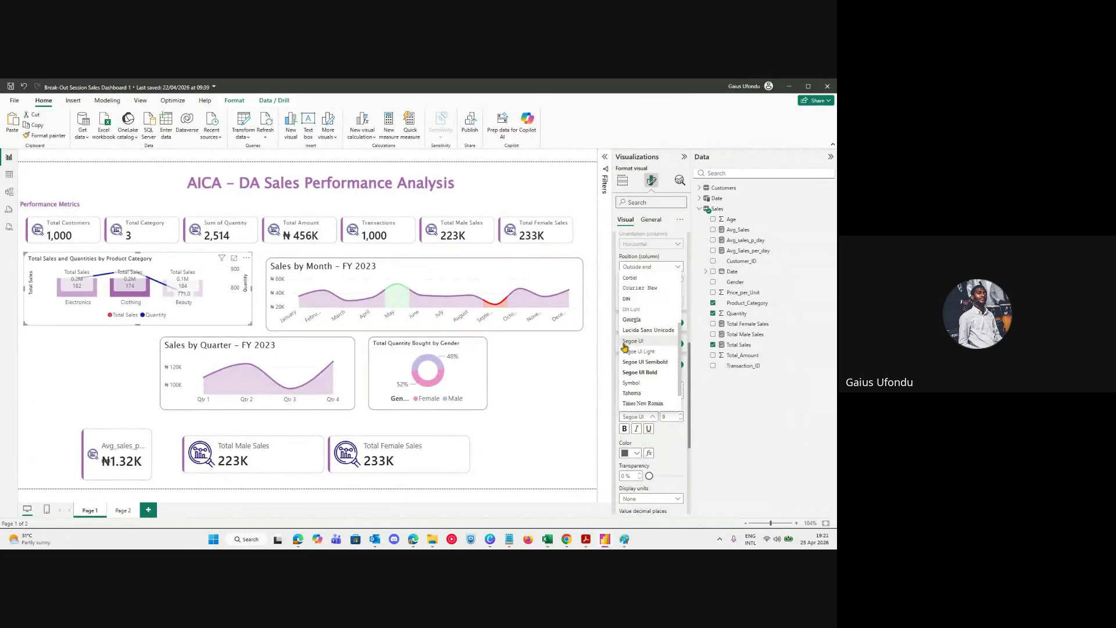
pyautogui.click(644, 332)
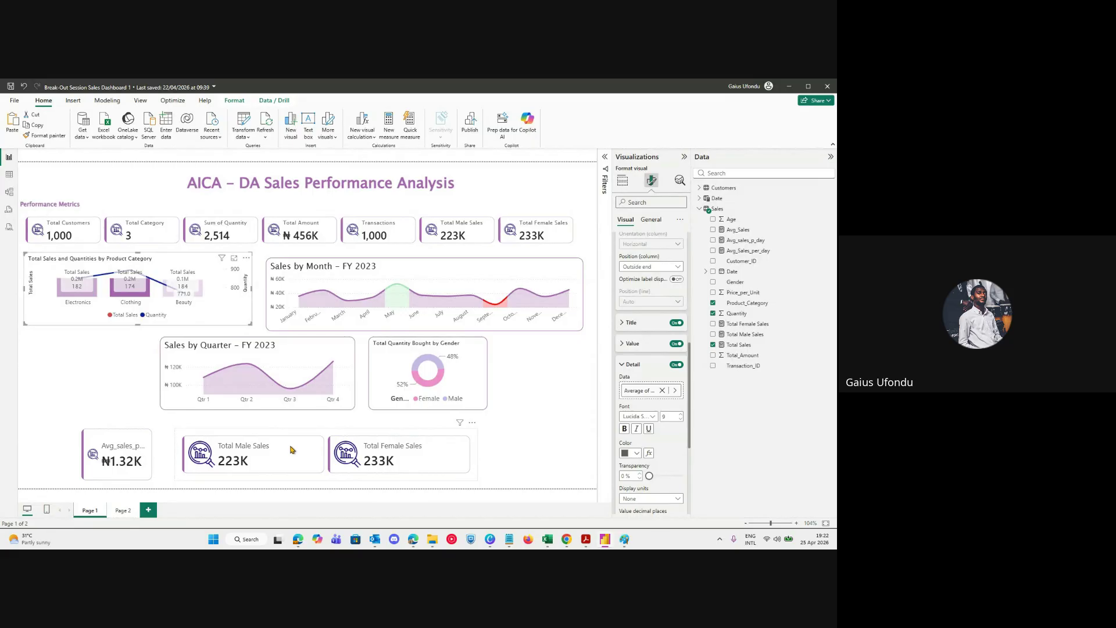
# Collapse the detail settings and apply the data label settings to the Quantity series.
pyautogui.click(640, 366)
pyautogui.scroll(3, 649, 282)
pyautogui.click(650, 314)
pyautogui.click(647, 343)
# Try a black background behind the Quantity data labels and set it back to white.
pyautogui.scroll(-3, 653, 375)
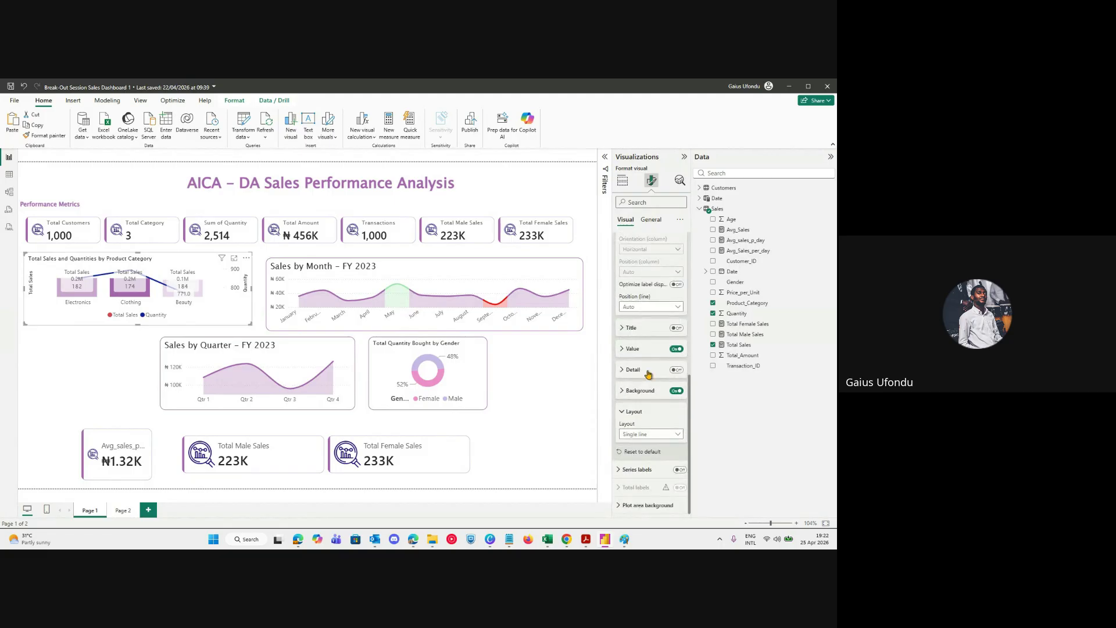
pyautogui.click(629, 391)
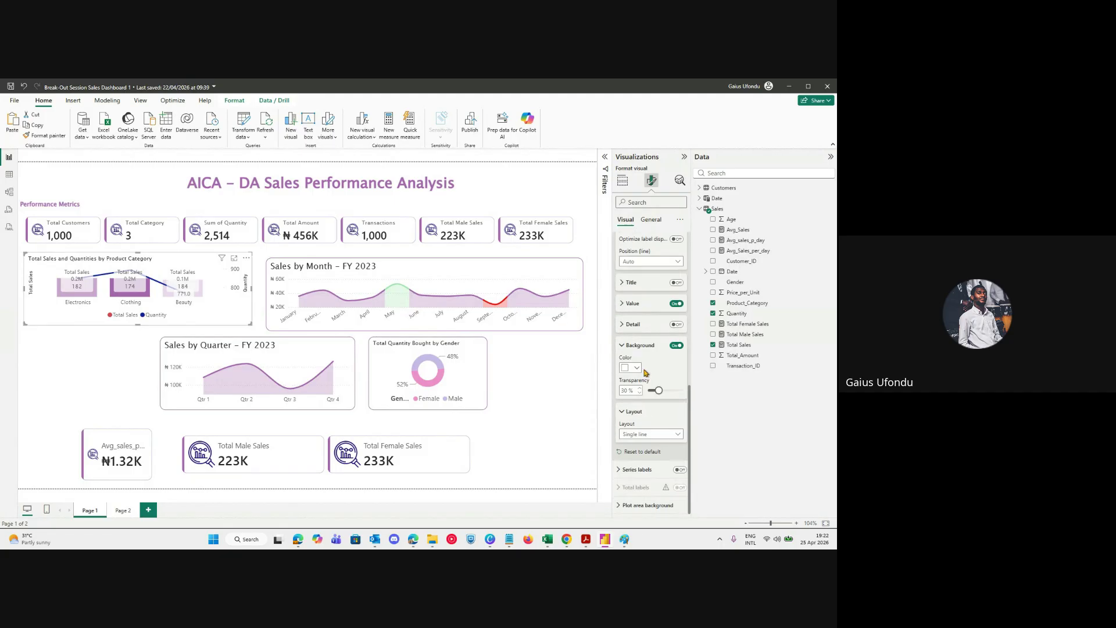
pyautogui.click(634, 367)
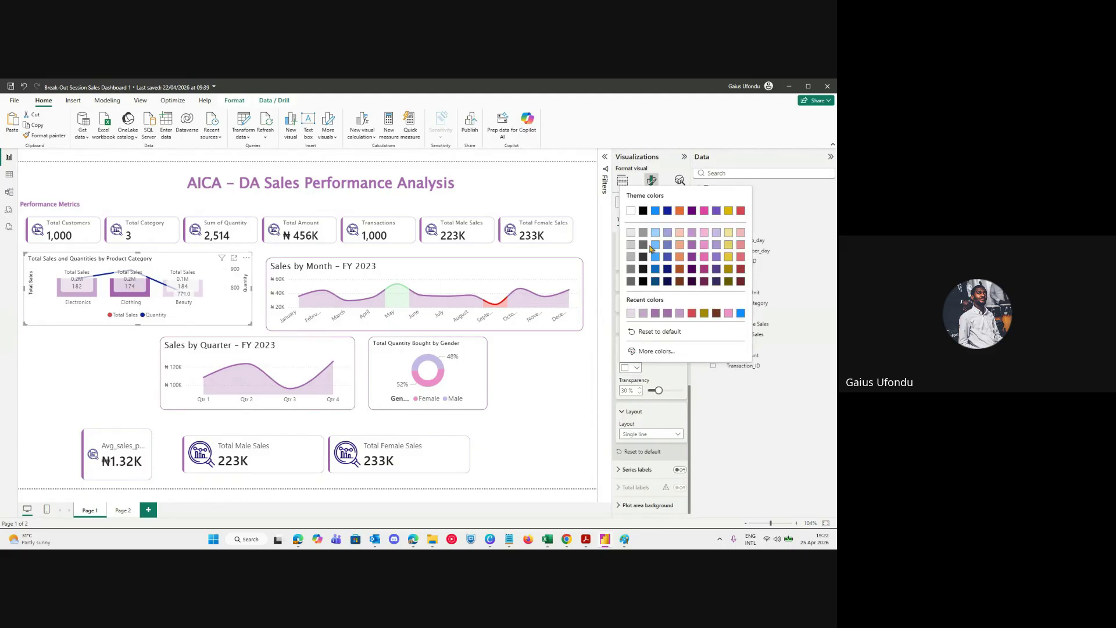
pyautogui.click(642, 210)
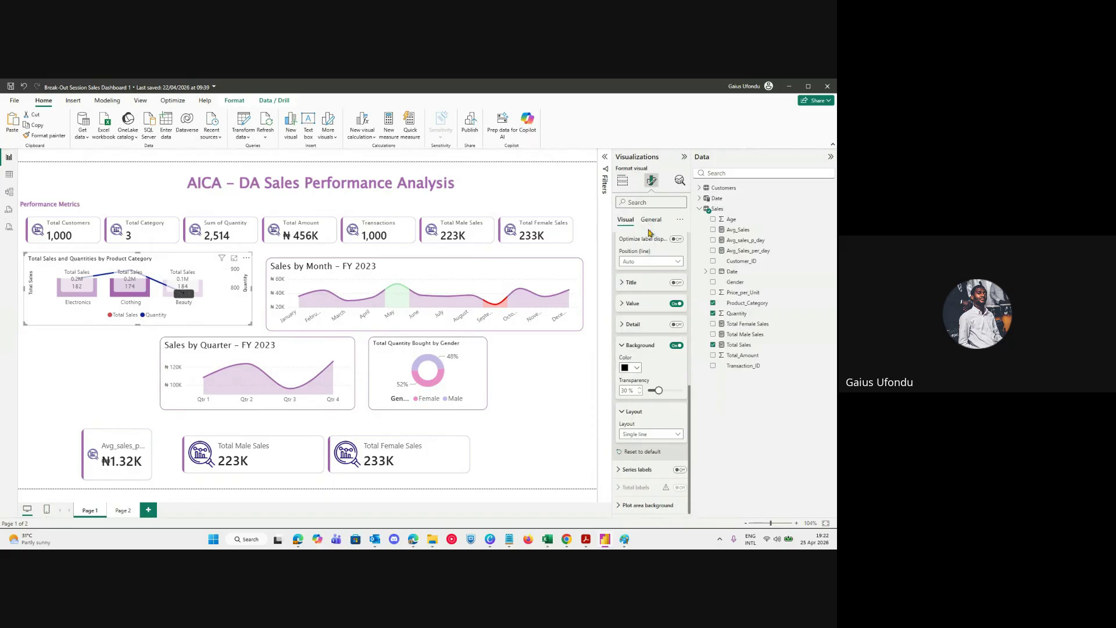
pyautogui.click(639, 367)
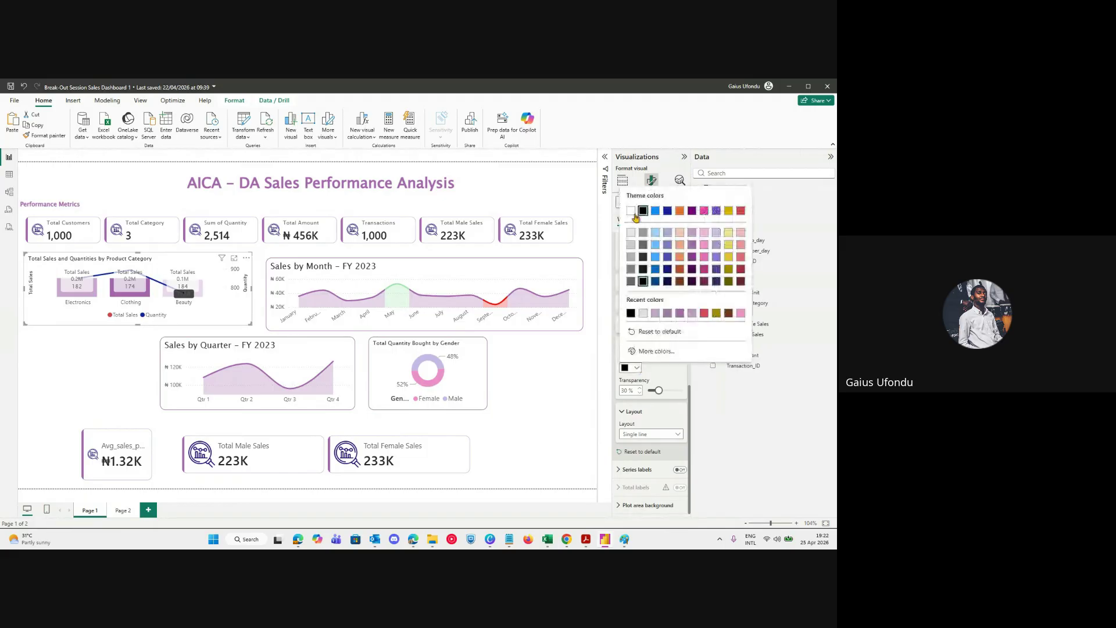
pyautogui.click(631, 211)
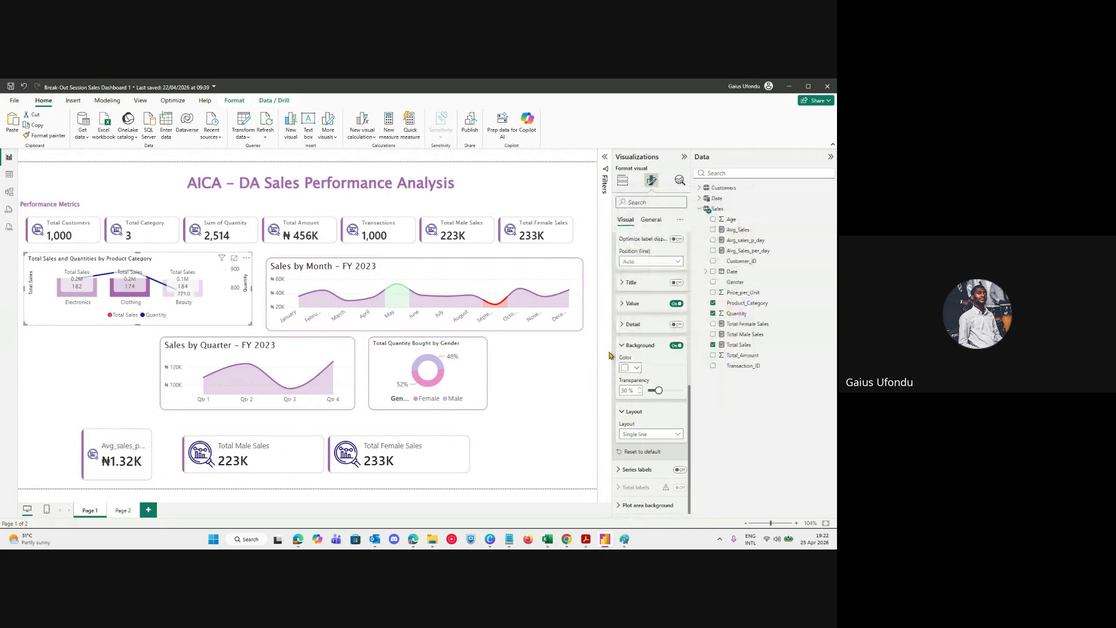
# Try placing the Quantity line labels Above, and set their position to Under.
pyautogui.scroll(3, 654, 347)
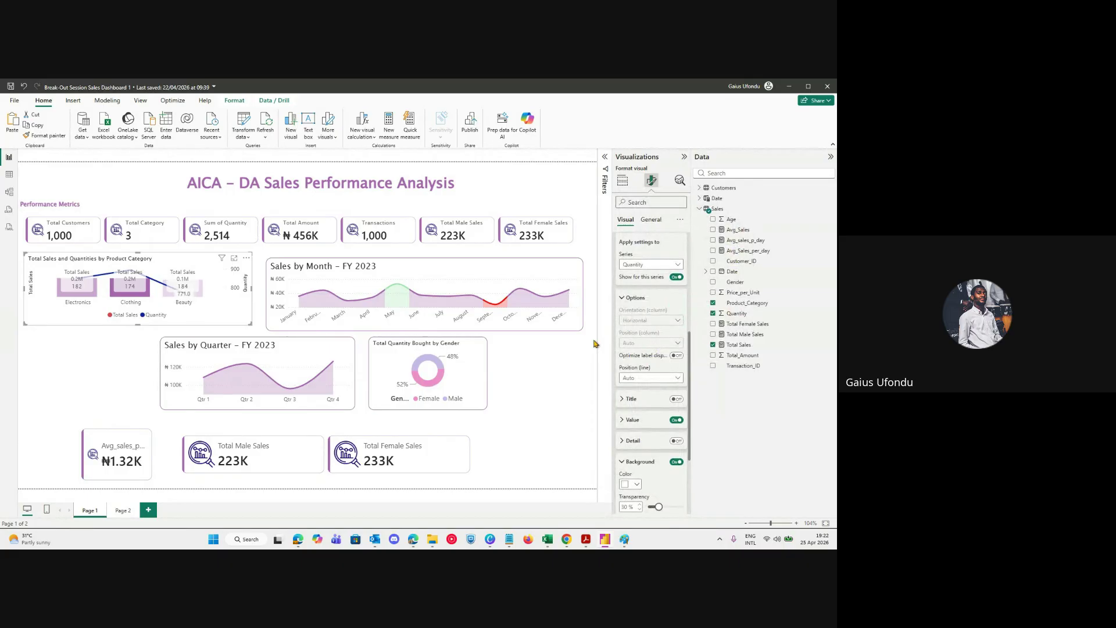
pyautogui.click(647, 378)
pyautogui.click(636, 401)
pyautogui.click(647, 379)
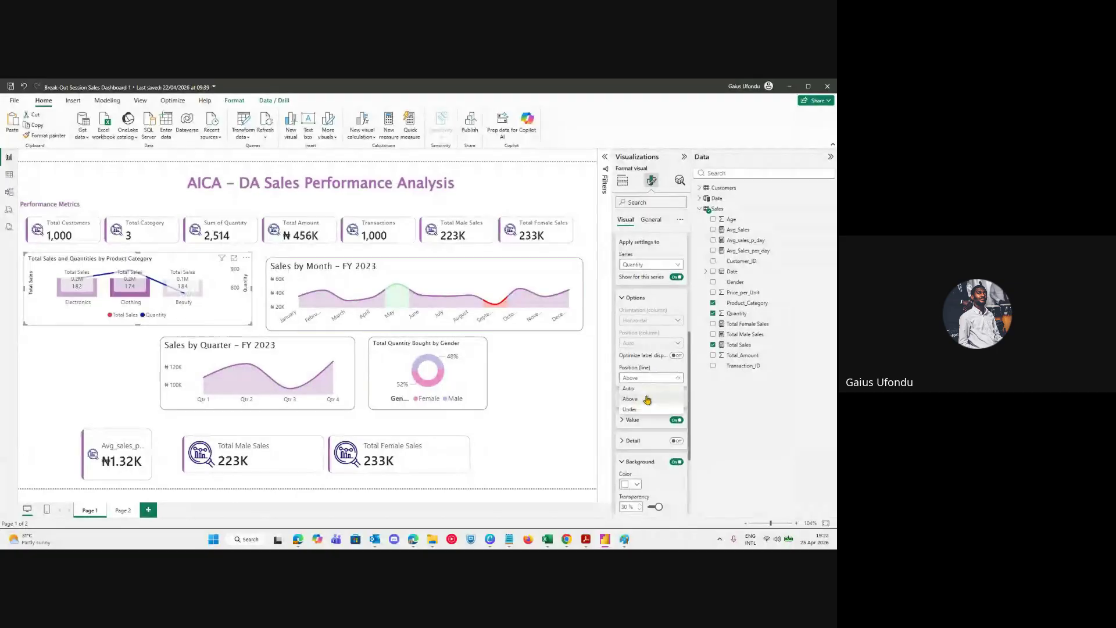
pyautogui.click(642, 410)
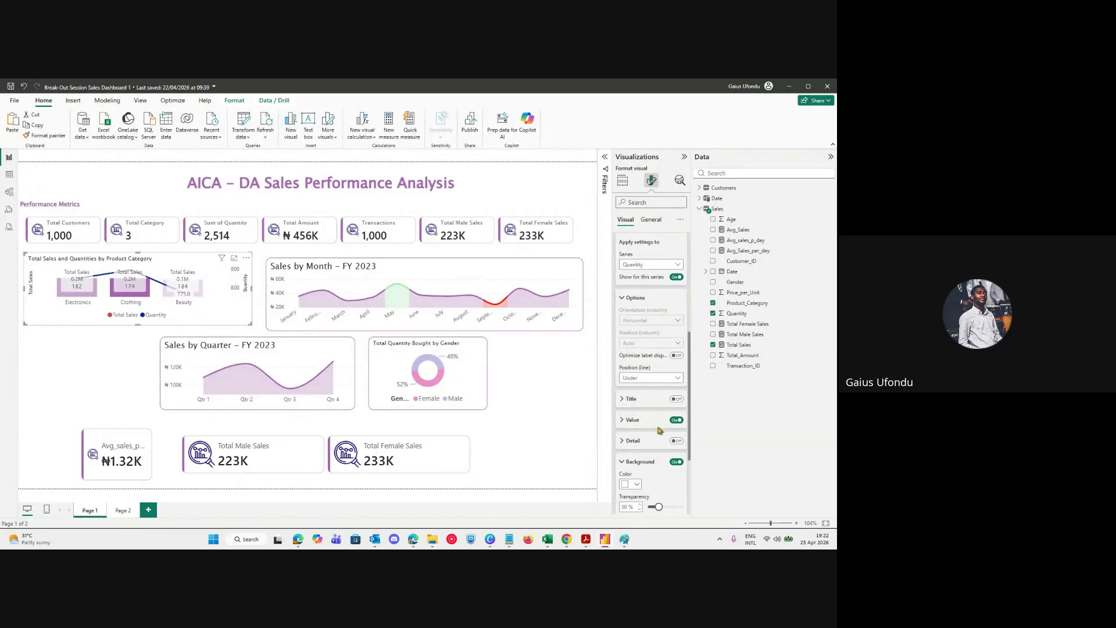
# Try hiding the values in the Quantity data labels and turn them back on.
pyautogui.click(676, 420)
pyautogui.click(675, 420)
pyautogui.click(674, 421)
pyautogui.click(675, 421)
pyautogui.click(675, 421)
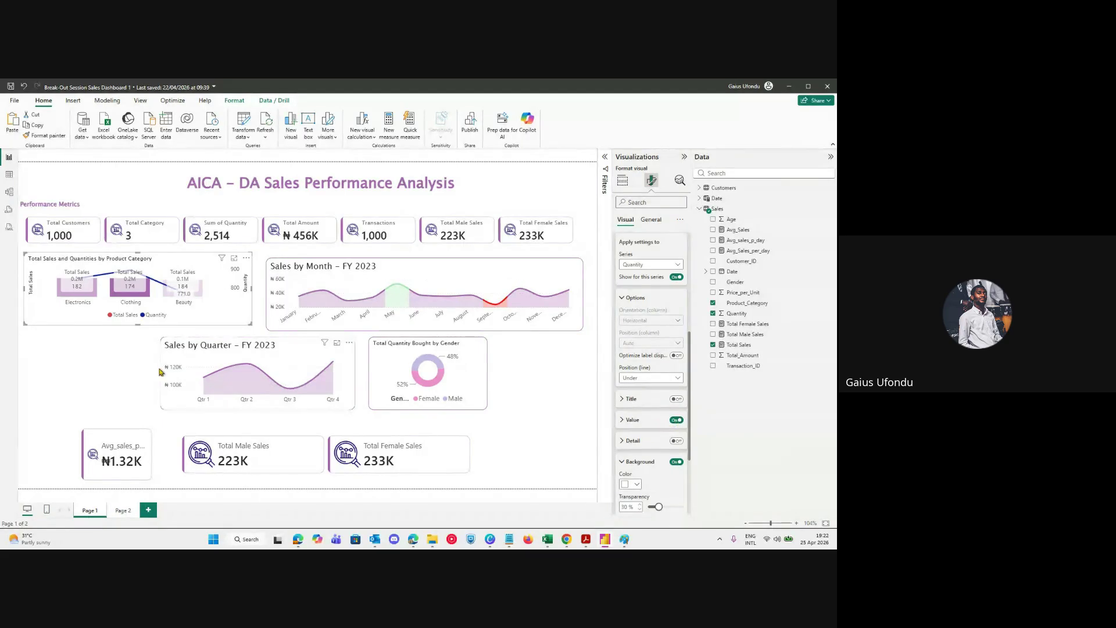
# Make the Total Sales and Quantities by Product Category chart taller, extending its lower edge slightly over the Sales by Quarter chart.
pyautogui.moveTo(137, 323); pyautogui.dragTo(141, 386)
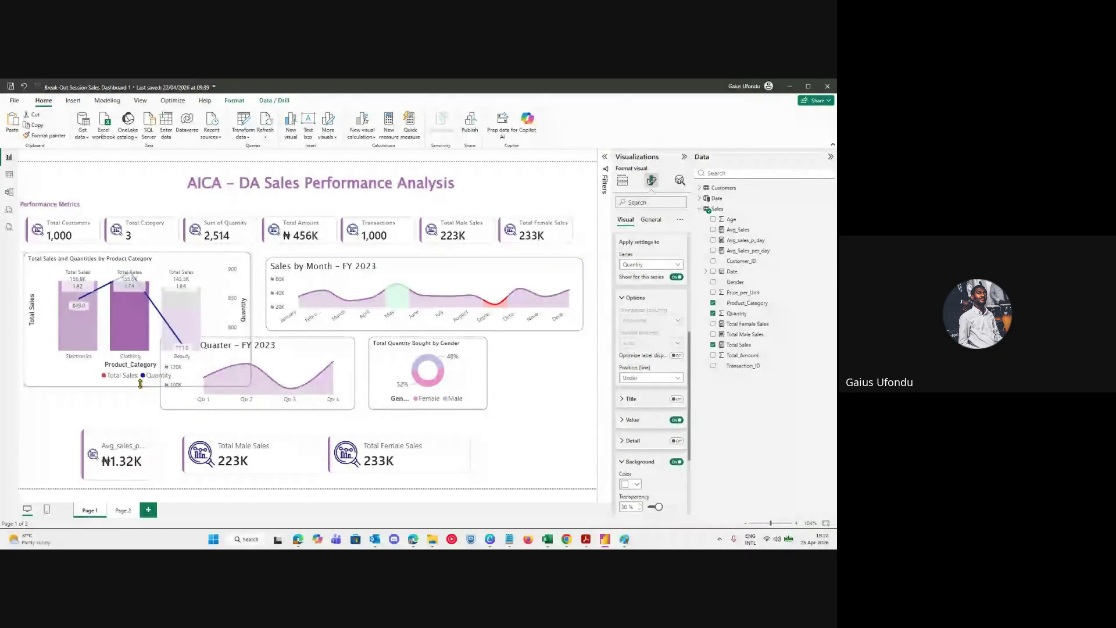
pyautogui.moveTo(84, 310)
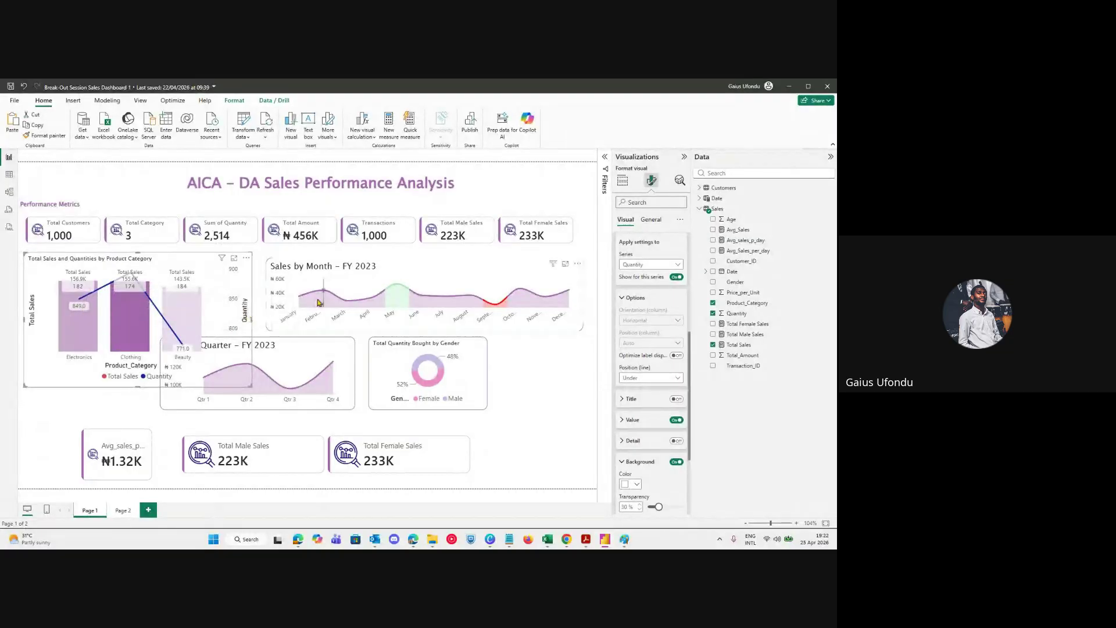
pyautogui.moveTo(188, 350)
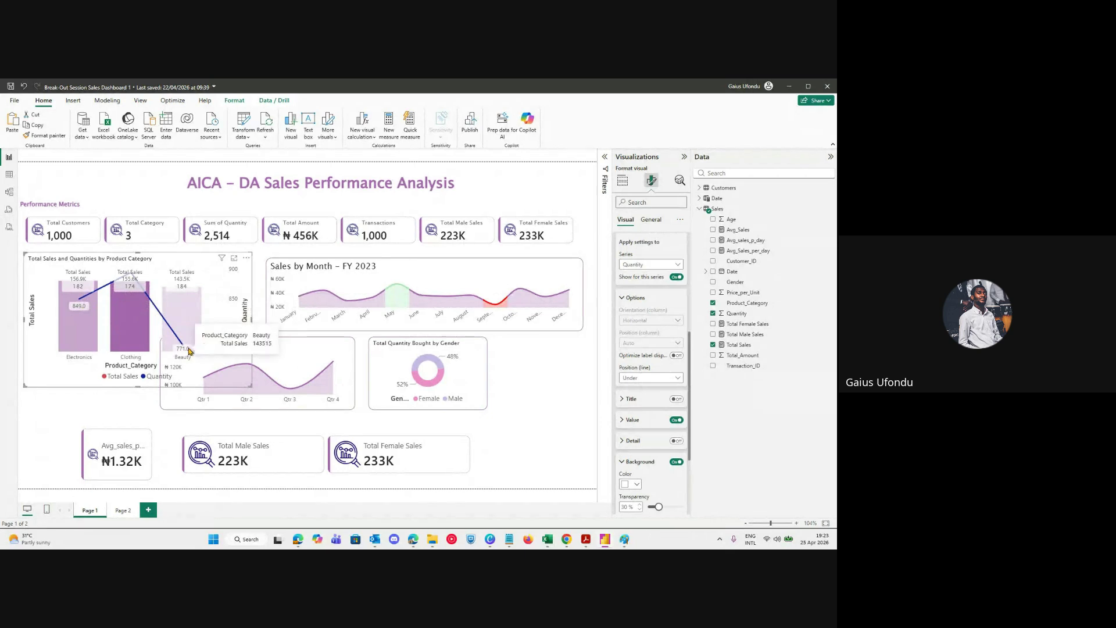
pyautogui.moveTo(137, 386)
pyautogui.mouseDown()
pyautogui.moveTo(138, 423)
pyautogui.moveTo(144, 342)
pyautogui.moveTo(138, 401)
pyautogui.moveTo(137, 367)
pyautogui.mouseUp()
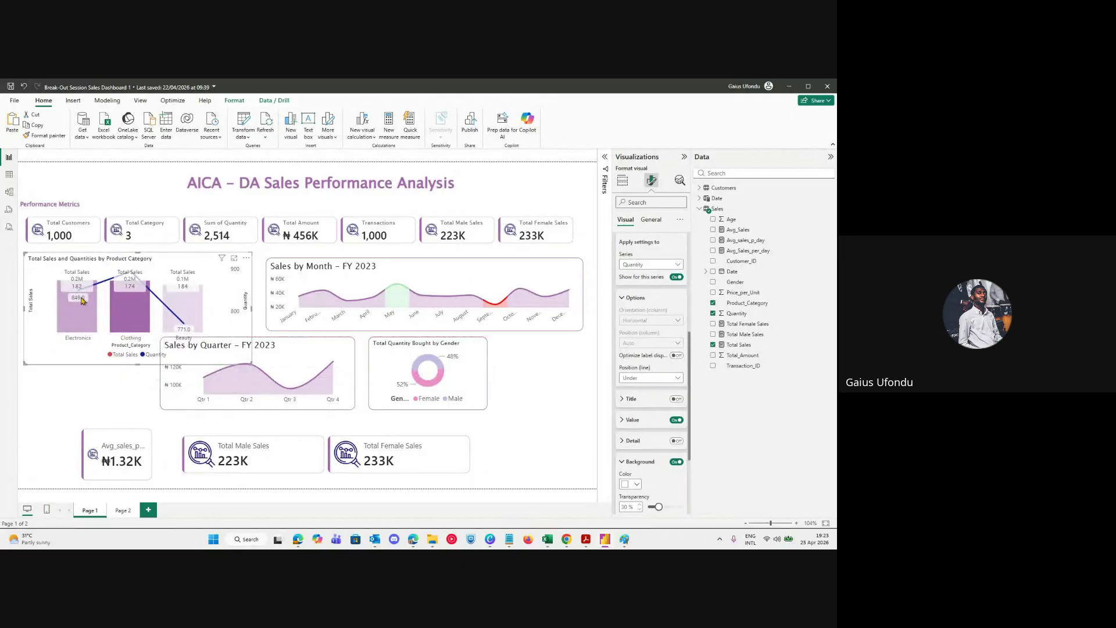
# Try the Auto position and the optimized label display for the Quantity line labels.
pyautogui.click(652, 379)
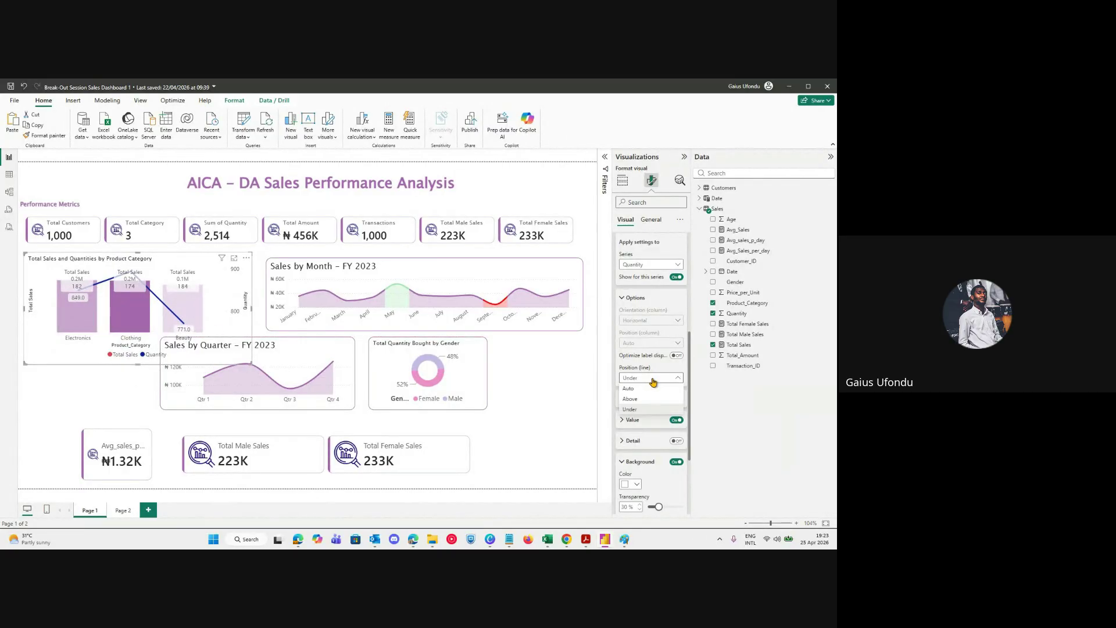
pyautogui.click(647, 388)
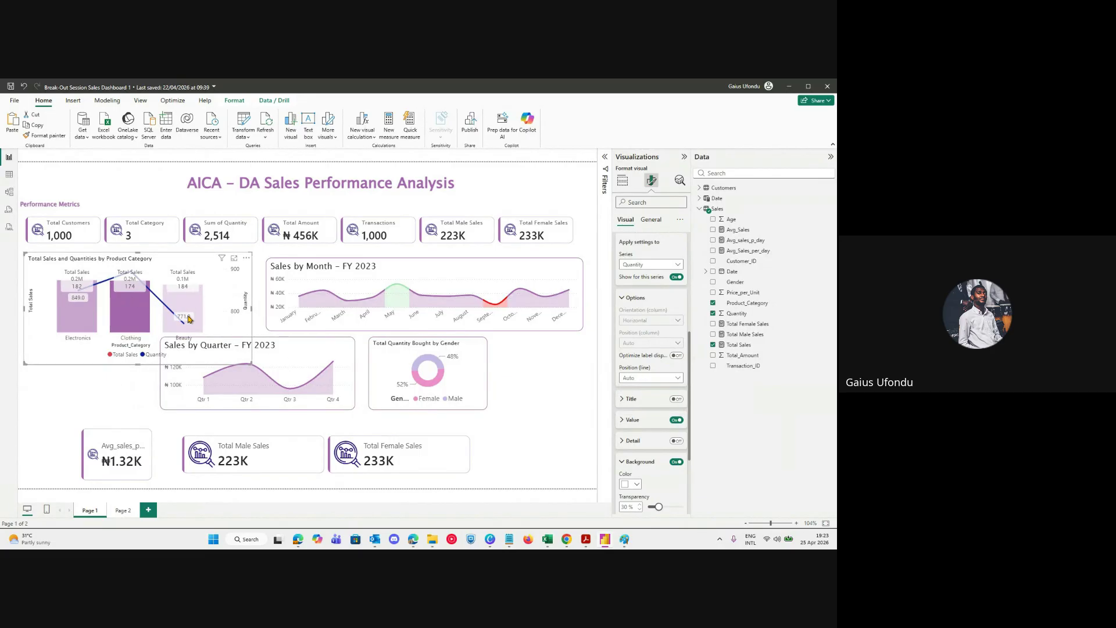
pyautogui.moveTo(131, 294)
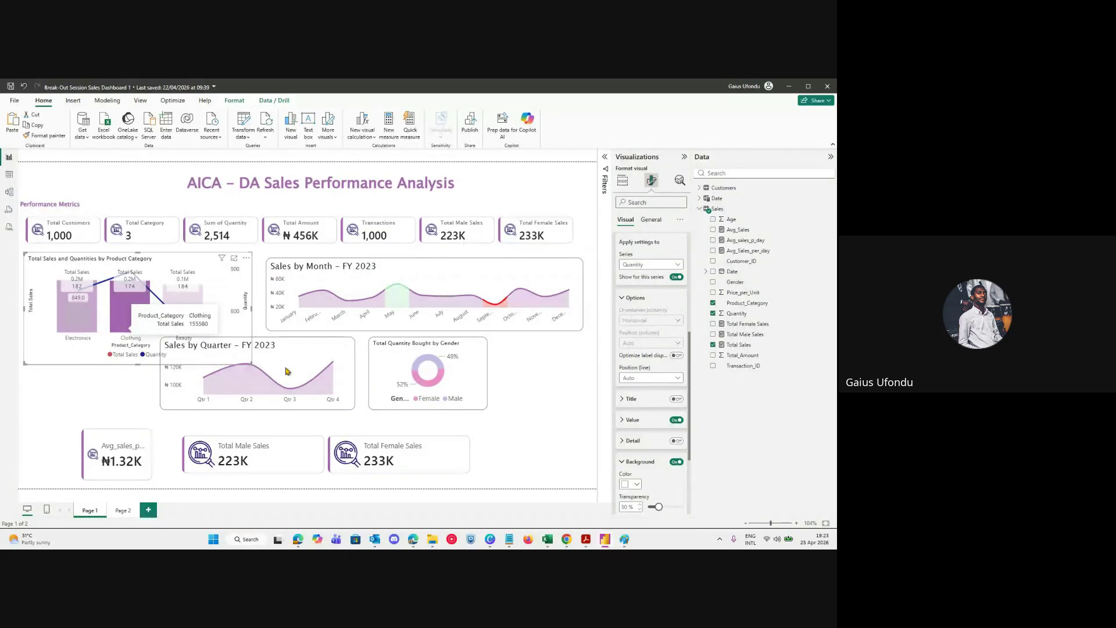
pyautogui.click(675, 355)
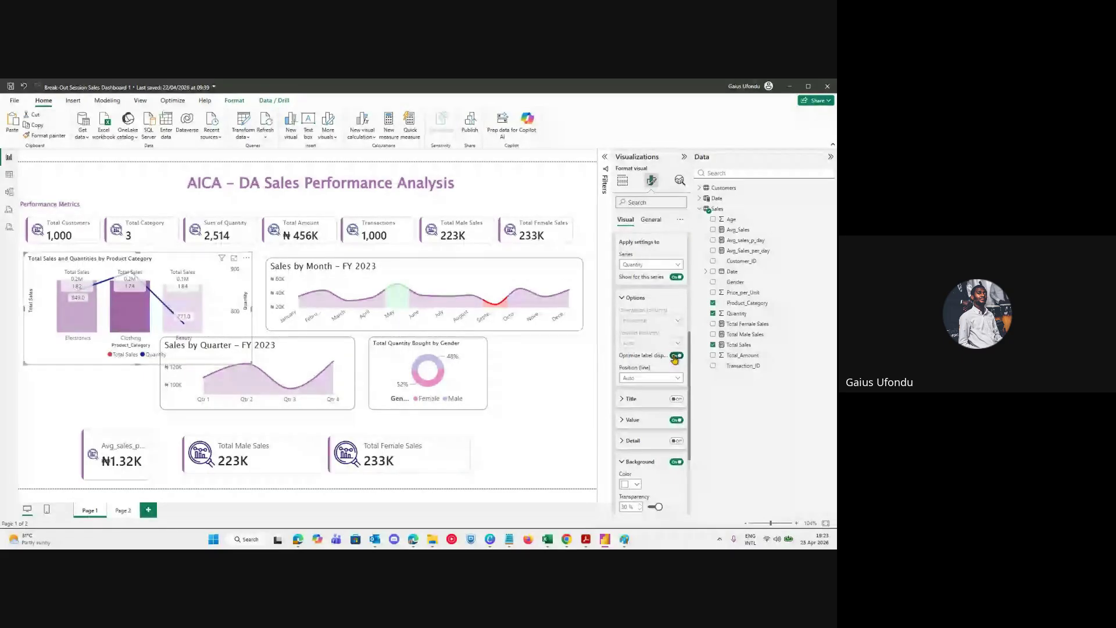
pyautogui.click(675, 355)
# Compare the Above position for the Quantity line labels and return them to Under.
pyautogui.click(656, 379)
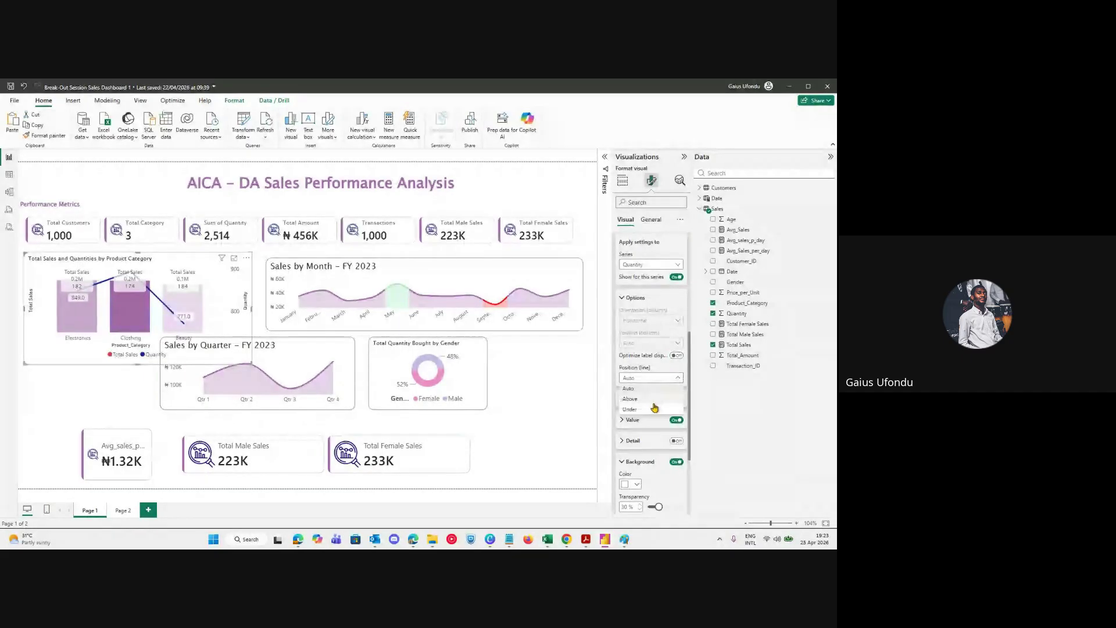
pyautogui.click(652, 404)
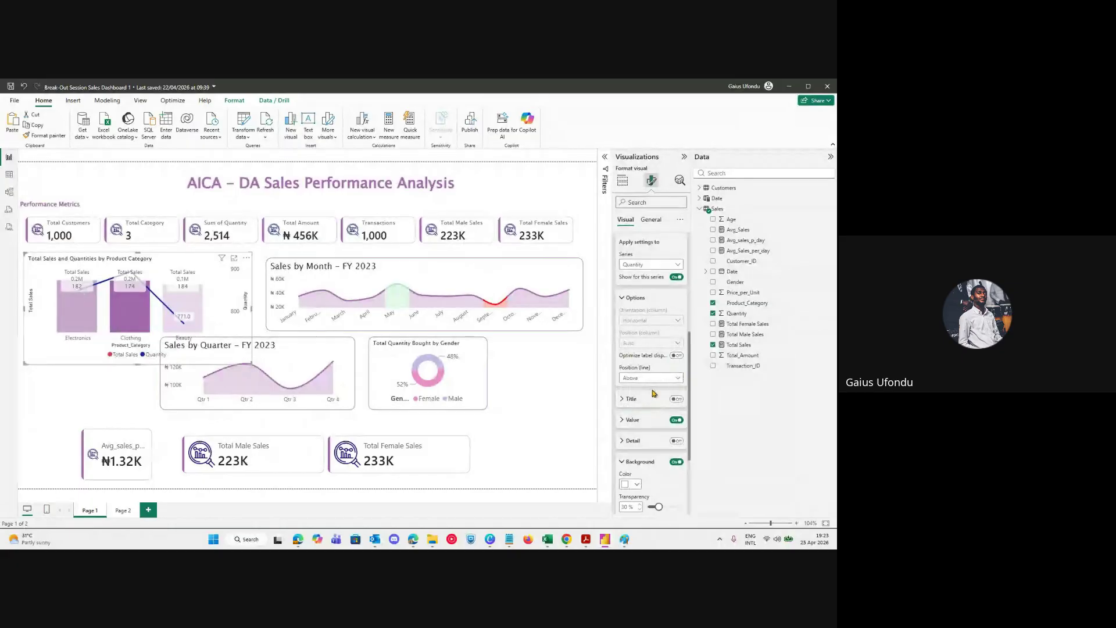
pyautogui.click(652, 380)
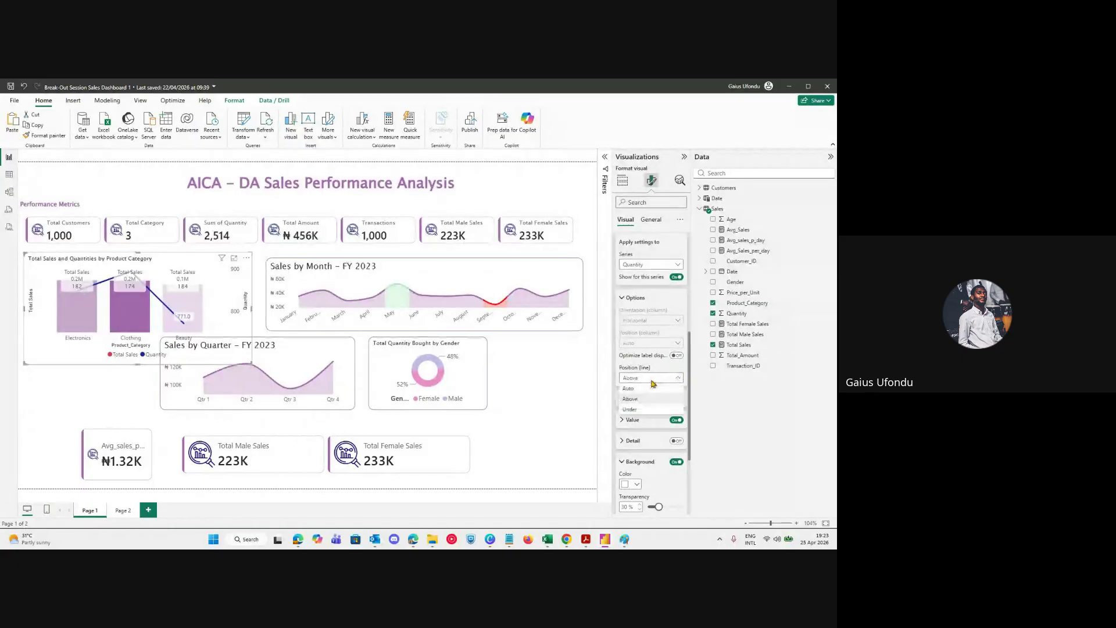
pyautogui.click(652, 410)
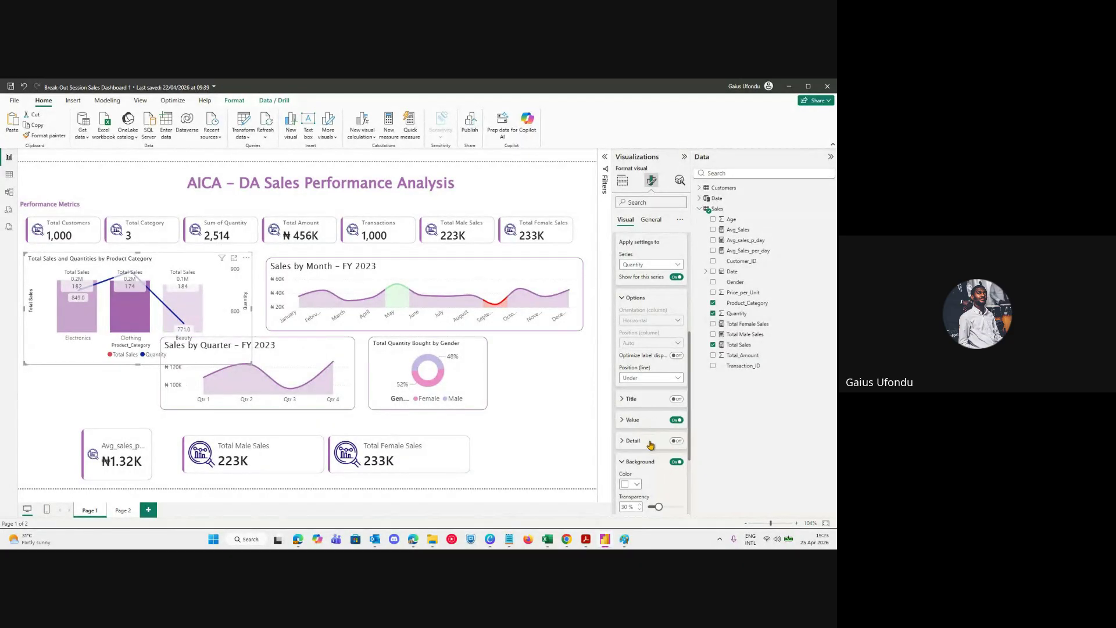
# Set the background color of the Quantity data labels to the lightest violet theme shade.
pyautogui.scroll(-1, 649, 440)
pyautogui.scroll(-1, 649, 437)
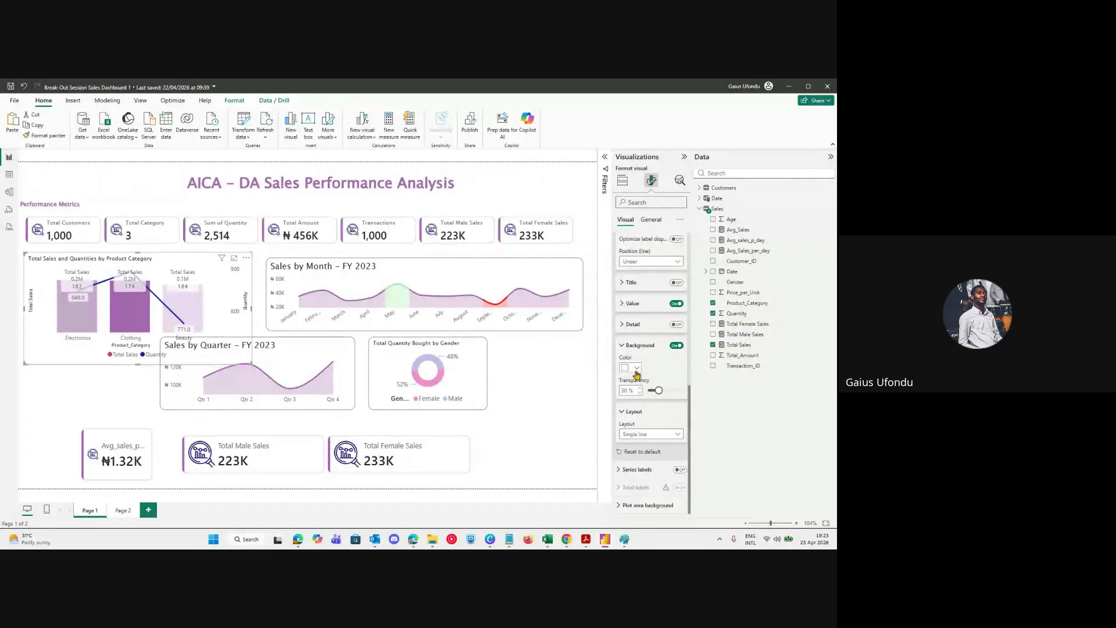
pyautogui.click(637, 367)
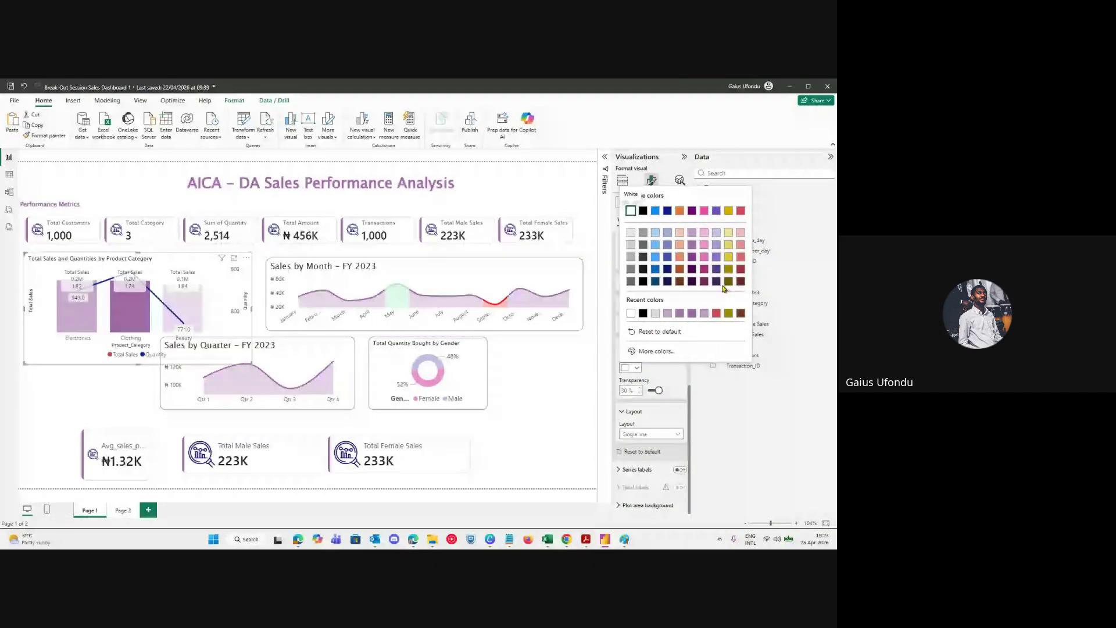
pyautogui.click(716, 234)
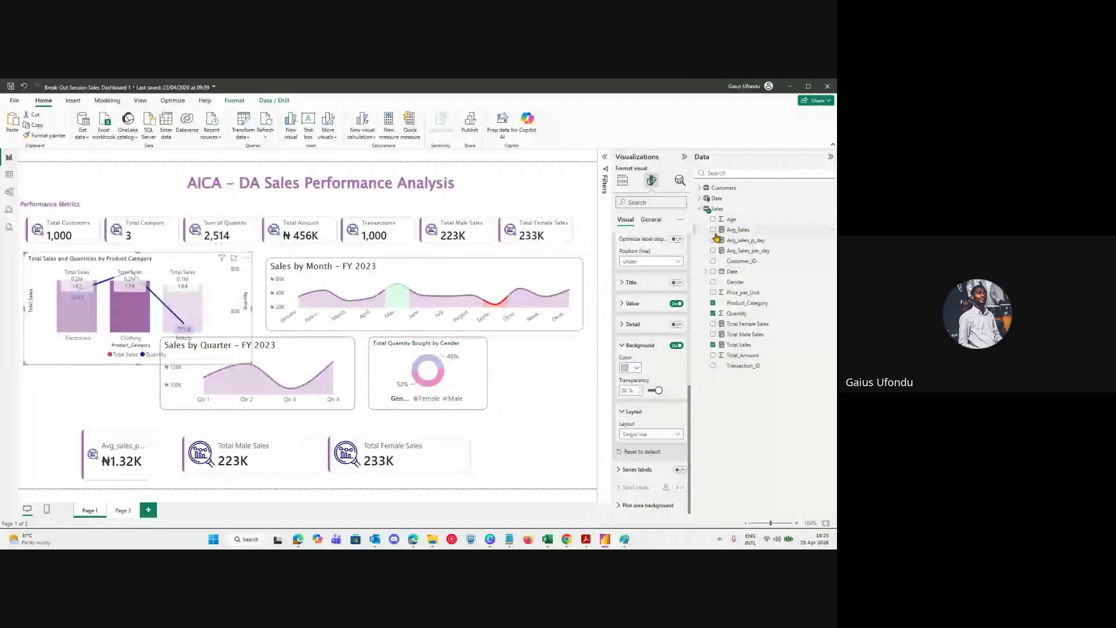
# Try a dark grey background for the Quantity data labels, and set it to black.
pyautogui.click(637, 367)
pyautogui.click(643, 244)
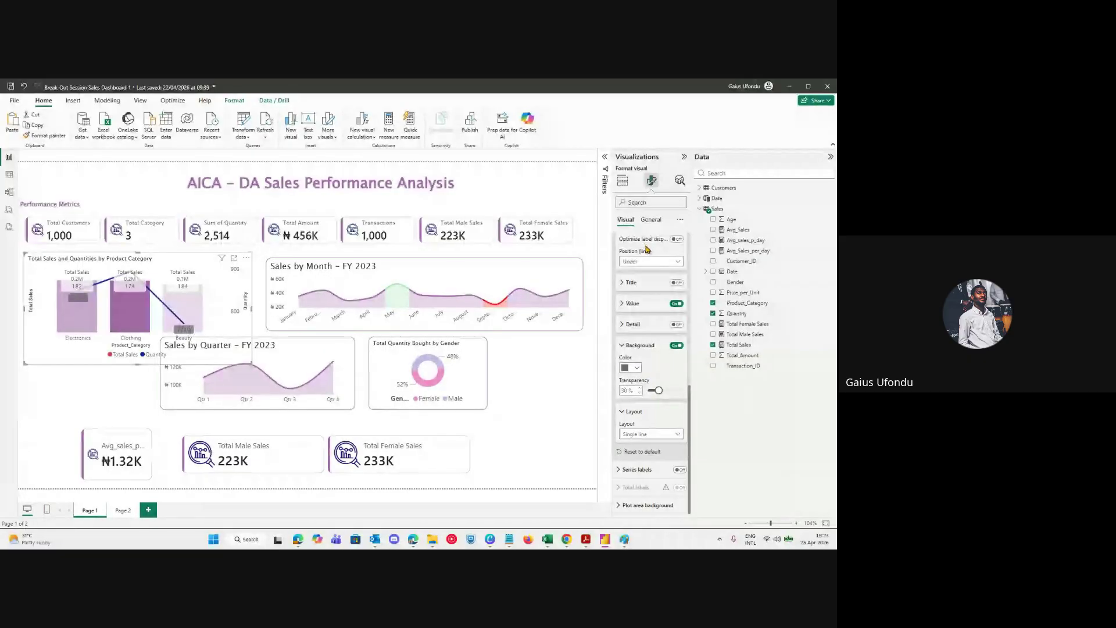
pyautogui.click(637, 368)
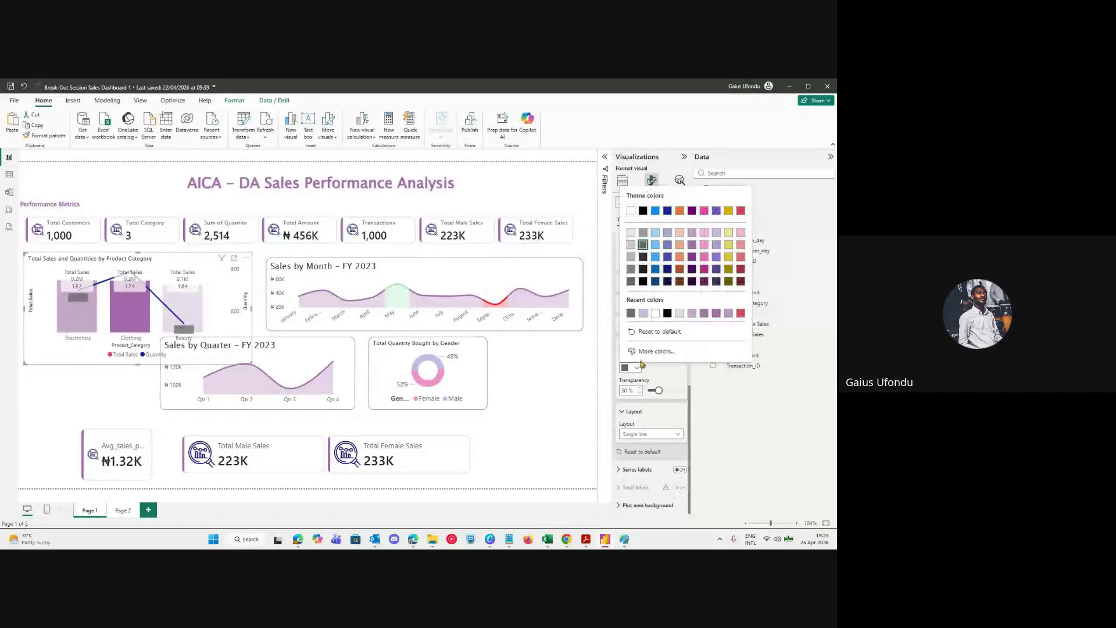
pyautogui.click(643, 211)
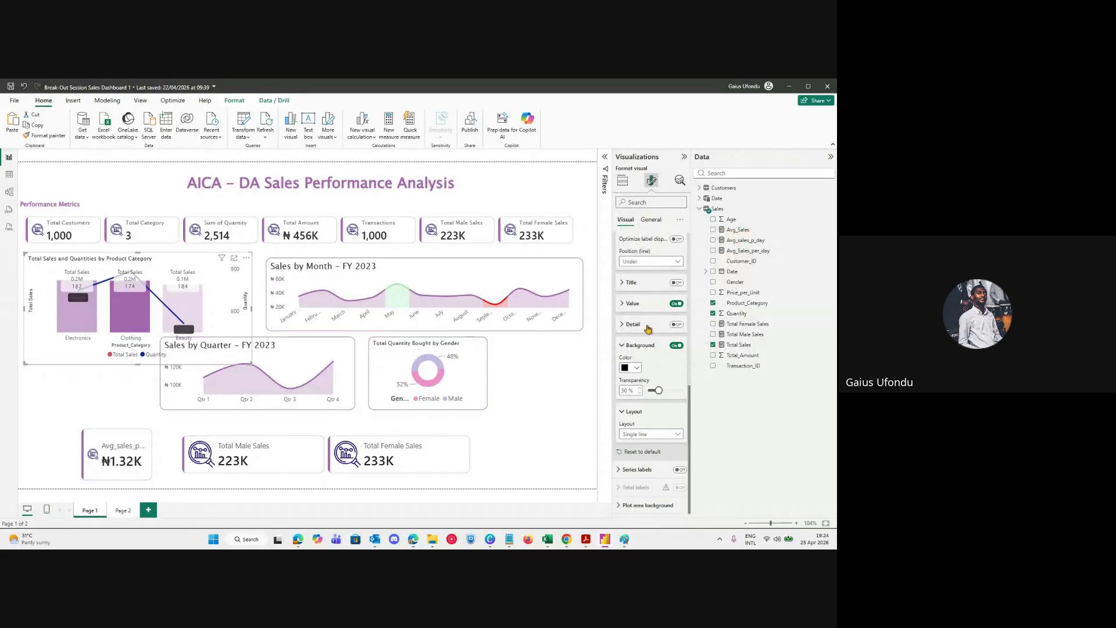
# Set the value text color of the Quantity data labels to white.
pyautogui.click(645, 304)
pyautogui.click(638, 392)
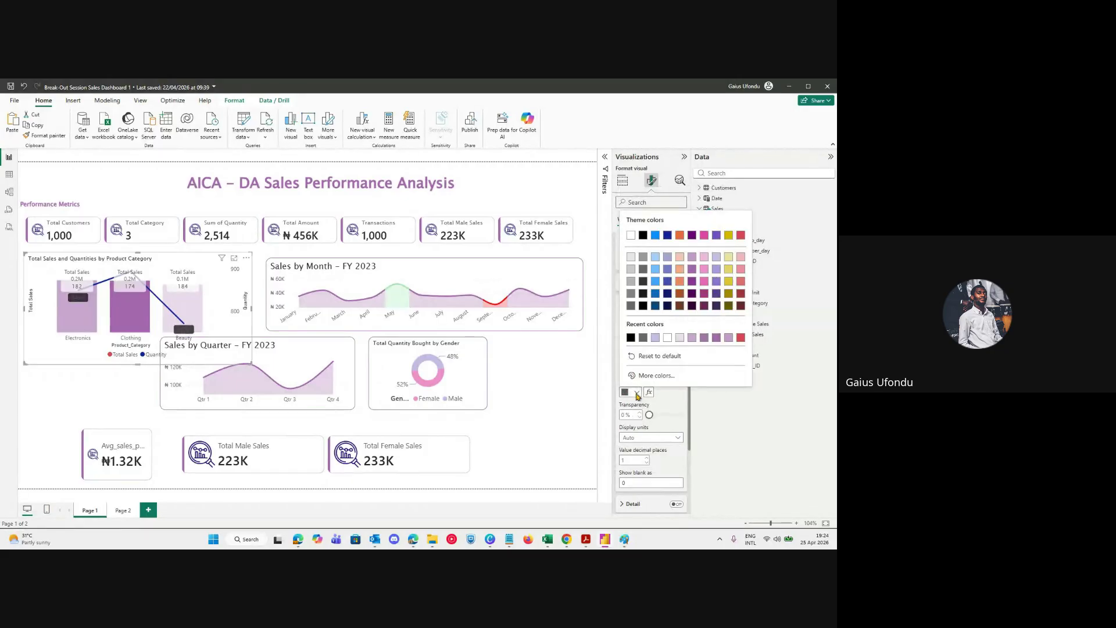
pyautogui.click(631, 235)
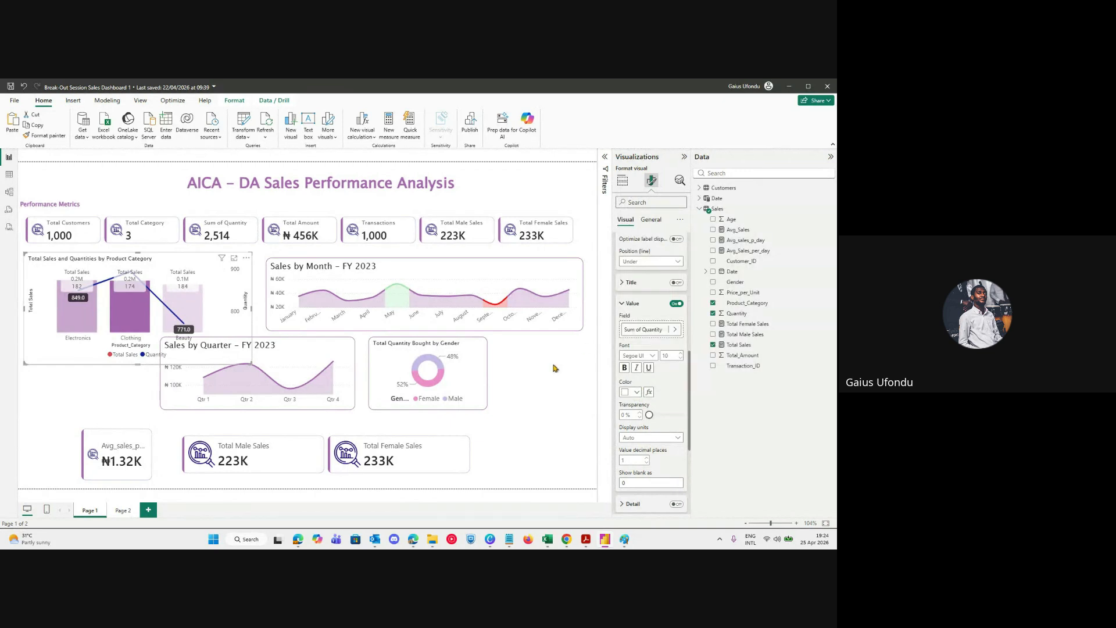
# Extend the Total Sales and Quantities by Product Category chart down to the lower cards and try several widths, ending with a narrow one.
pyautogui.moveTo(138, 366); pyautogui.dragTo(139, 428)
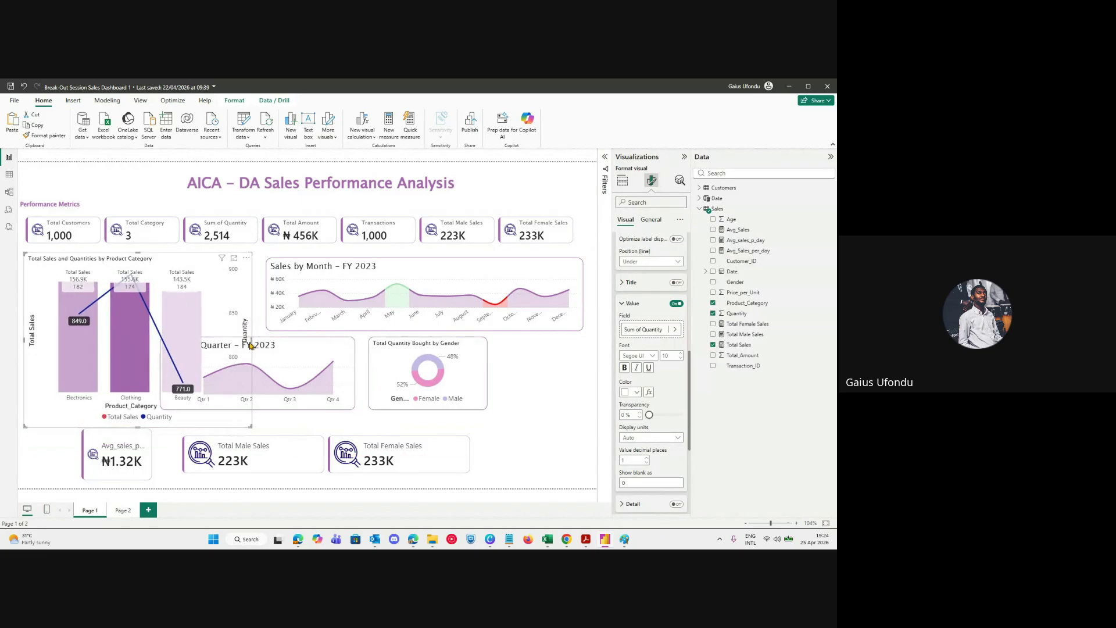
pyautogui.moveTo(251, 341); pyautogui.dragTo(213, 347)
pyautogui.moveTo(198, 347); pyautogui.dragTo(168, 347)
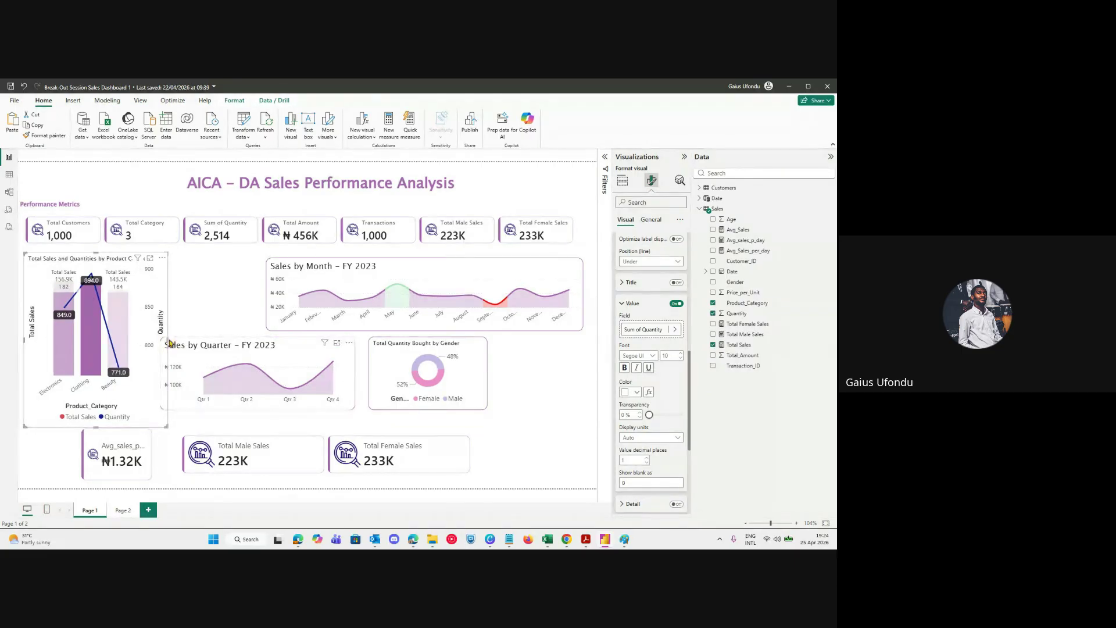
pyautogui.moveTo(168, 343); pyautogui.dragTo(272, 345)
pyautogui.moveTo(347, 352); pyautogui.dragTo(535, 366)
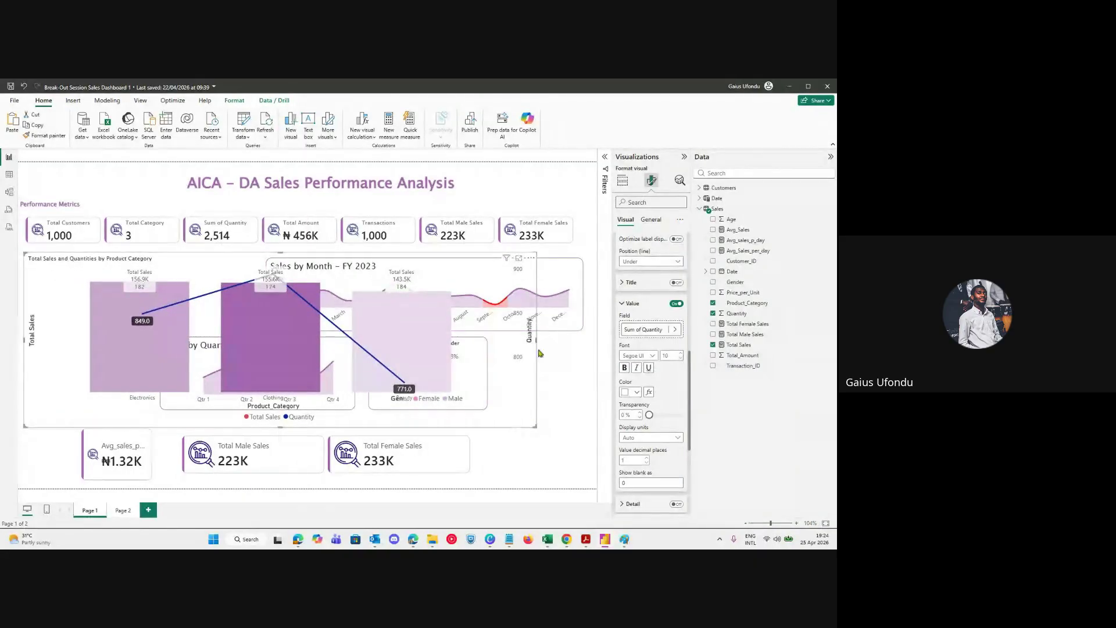
pyautogui.moveTo(535, 342); pyautogui.dragTo(163, 336)
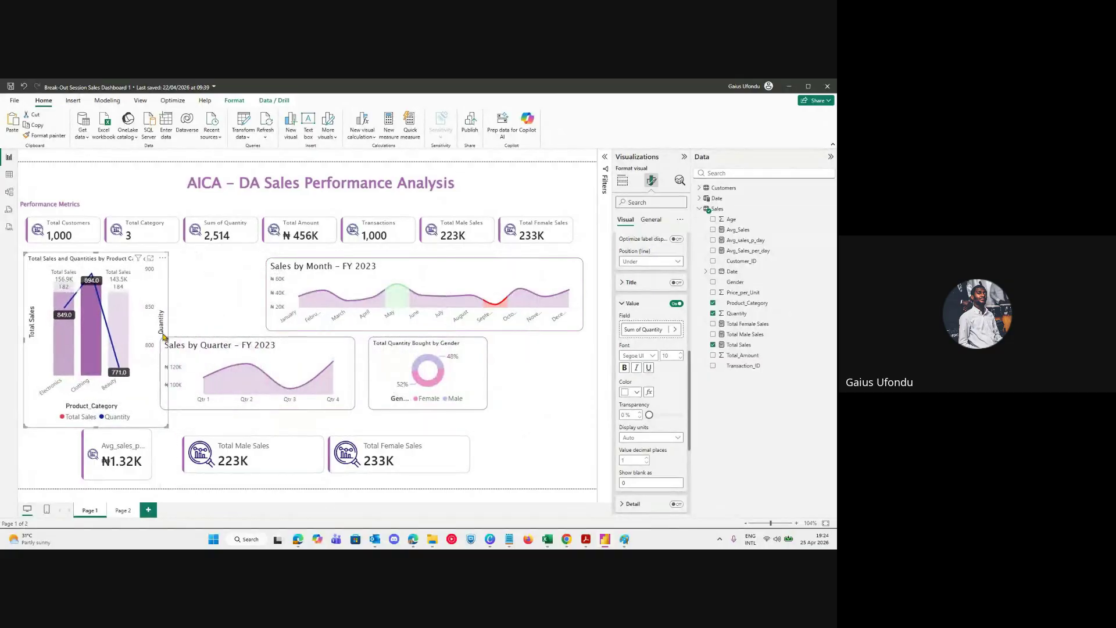
# View the Total Sales and Quantities by Product Category chart in focus mode, examine its columns and labels, and return to the report.
pyautogui.click(150, 259)
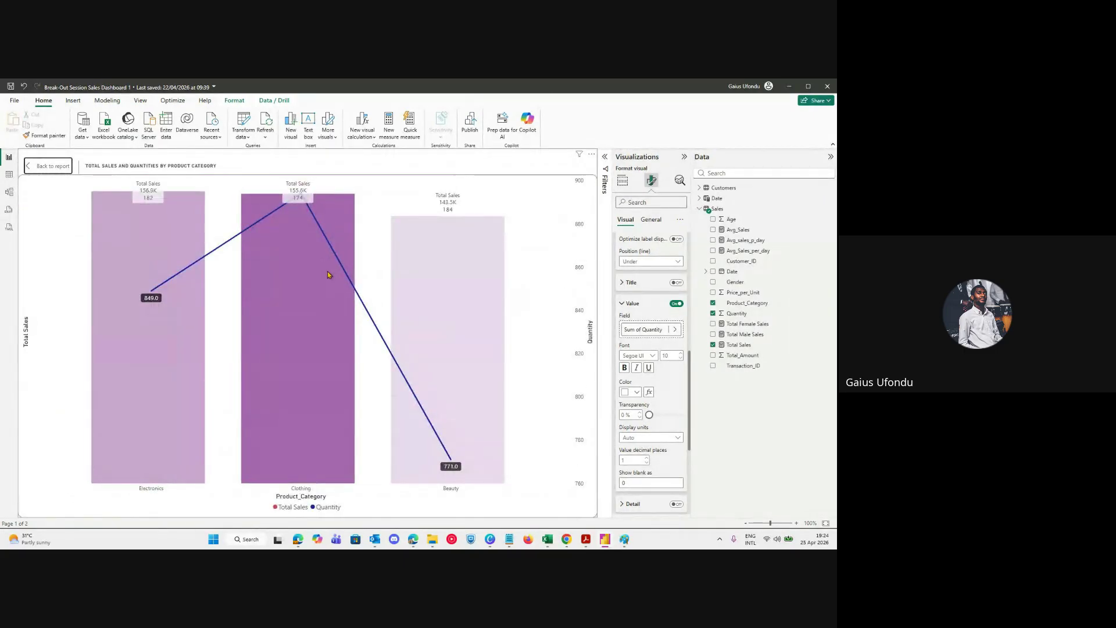
pyautogui.moveTo(333, 304)
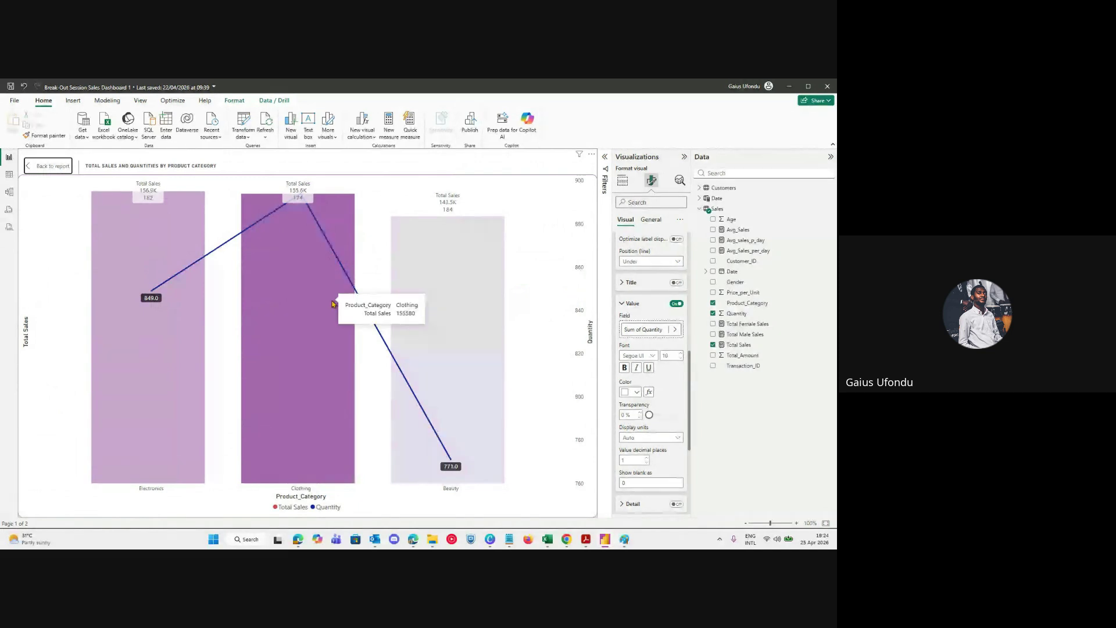
pyautogui.moveTo(503, 212)
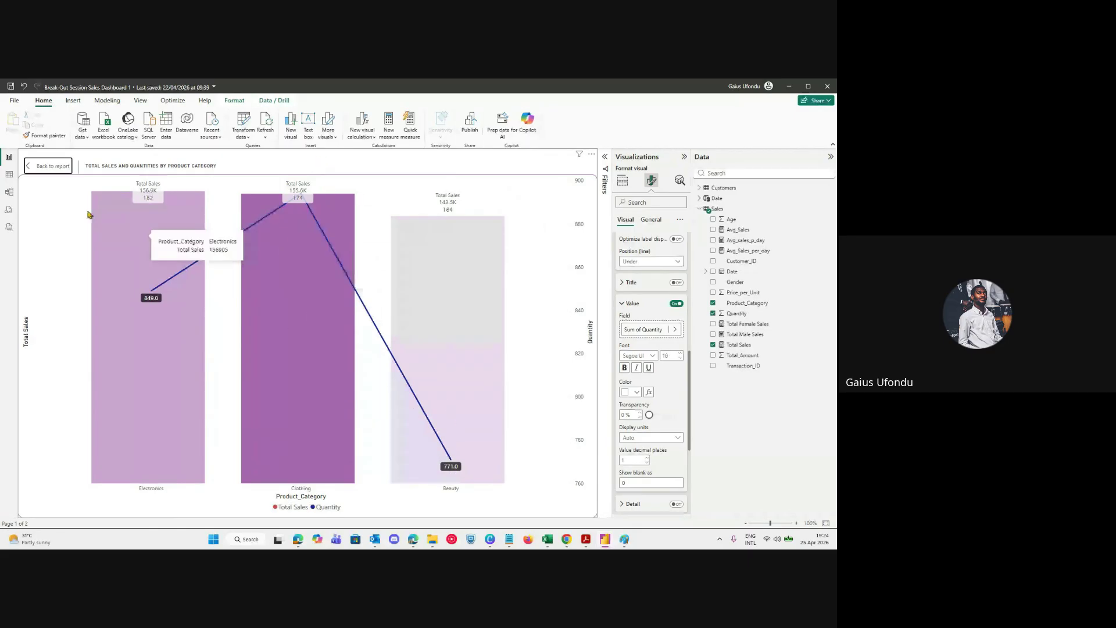
pyautogui.click(48, 167)
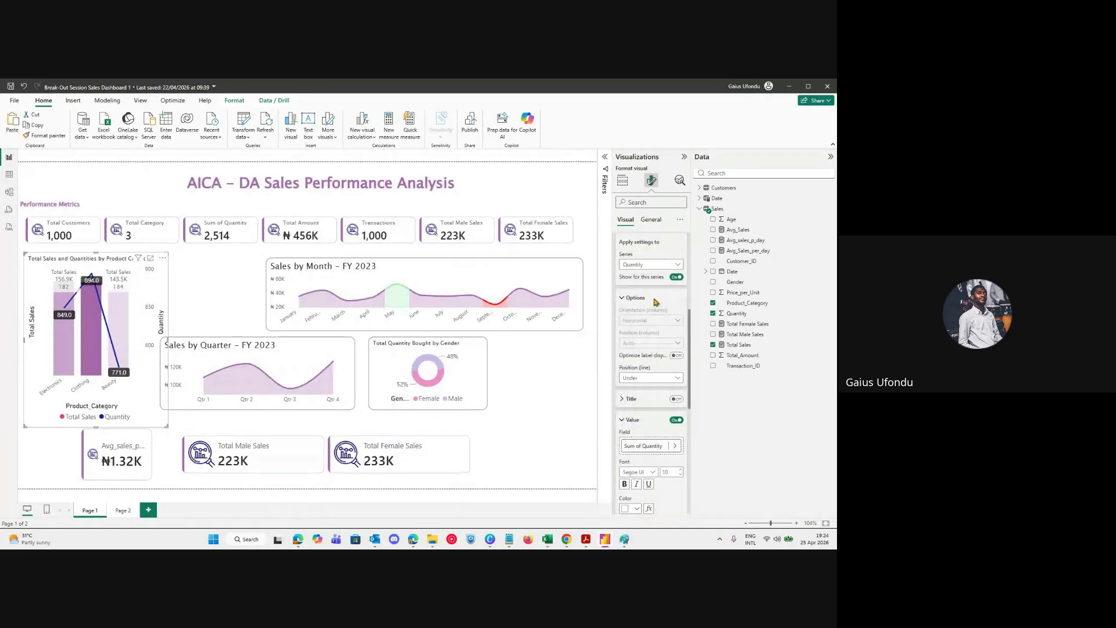
# Select the Clothing category in the column formatting settings and try toggling its border.
pyautogui.scroll(1, 654, 302)
pyautogui.click(649, 286)
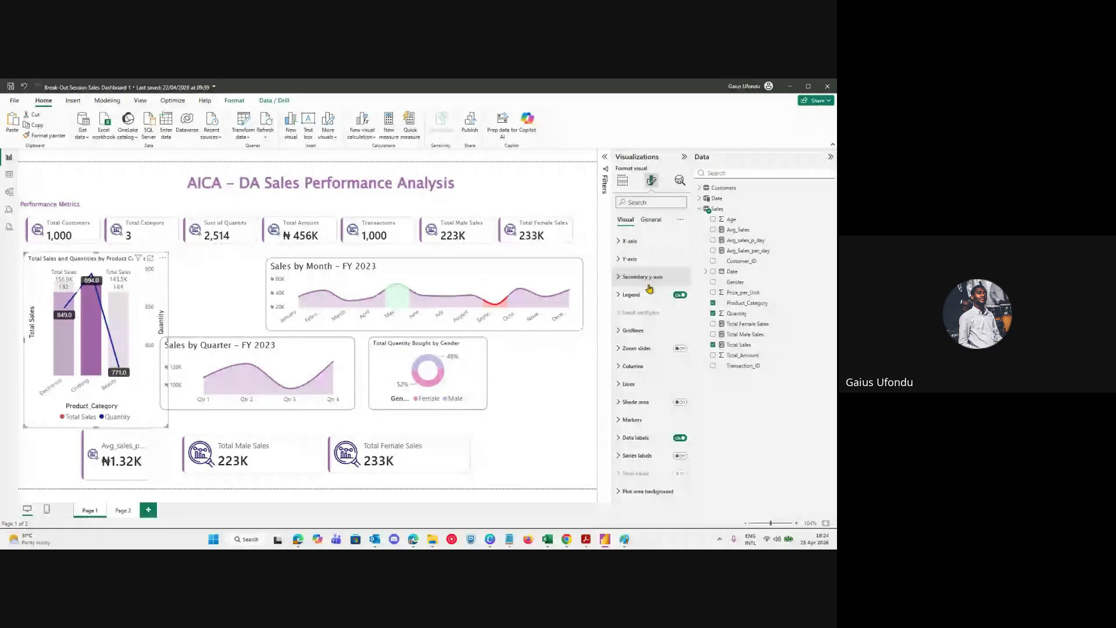
pyautogui.click(632, 366)
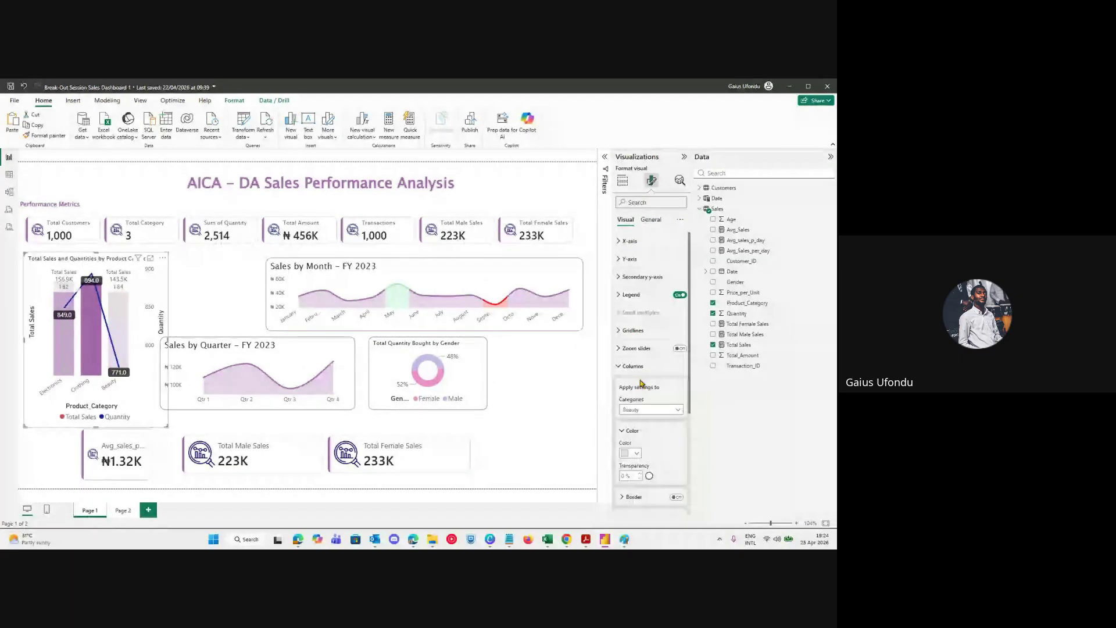
pyautogui.scroll(-1, 642, 383)
pyautogui.click(645, 351)
pyautogui.click(643, 385)
pyautogui.scroll(-2, 650, 407)
pyautogui.click(678, 344)
pyautogui.click(678, 344)
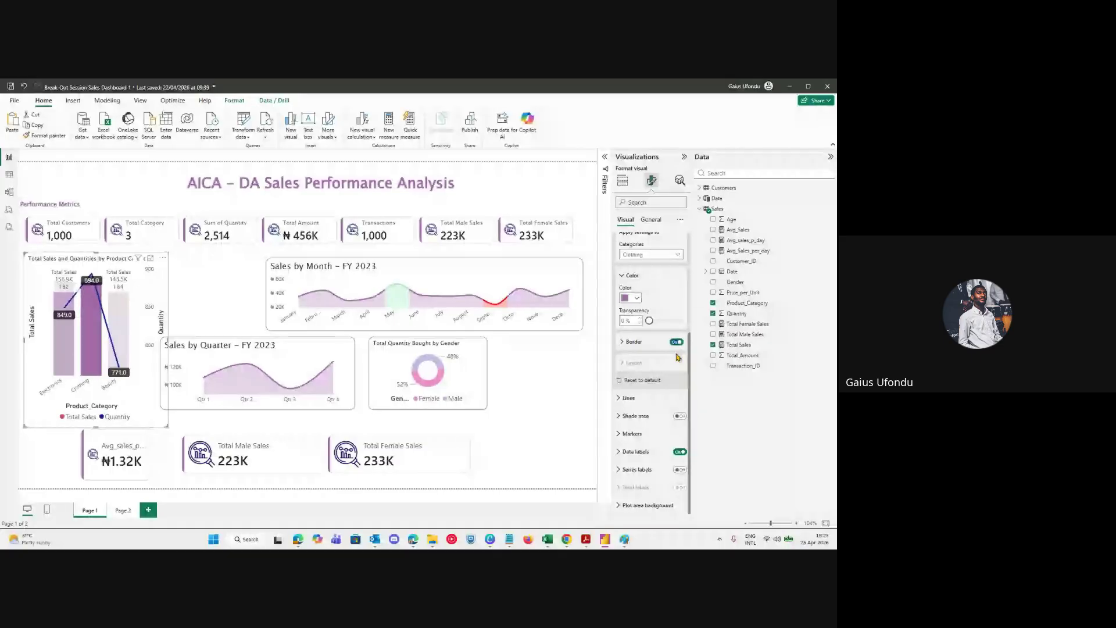
# Try to switch the data label settings to the Total Sales series and check the label options and value field.
pyautogui.click(634, 452)
pyautogui.scroll(-2, 647, 378)
pyautogui.click(648, 380)
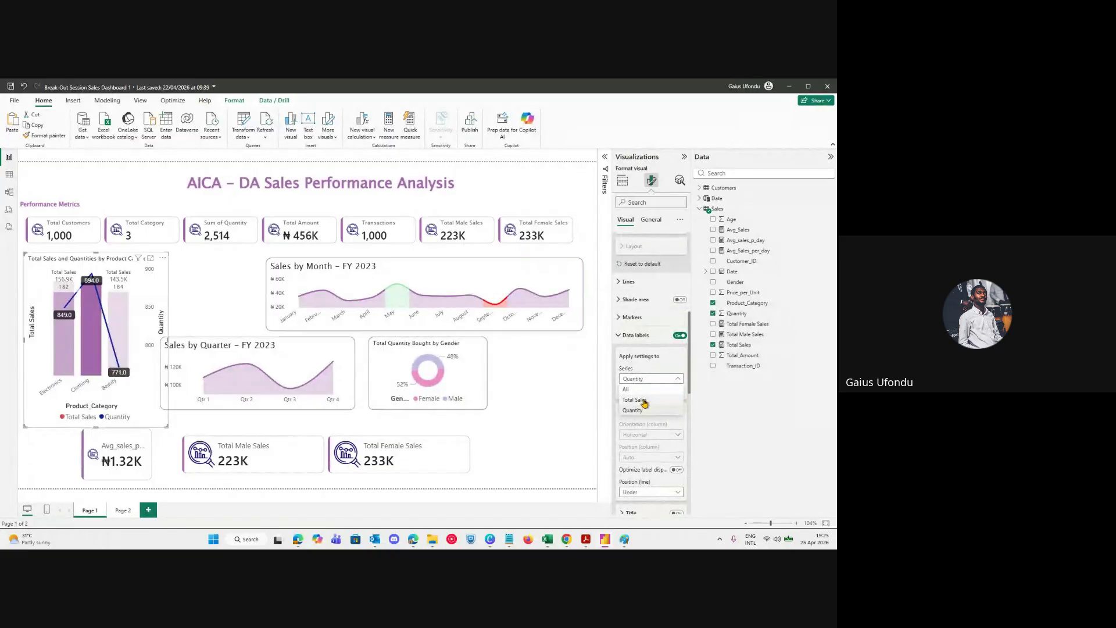
pyautogui.click(643, 401)
pyautogui.scroll(-3, 648, 395)
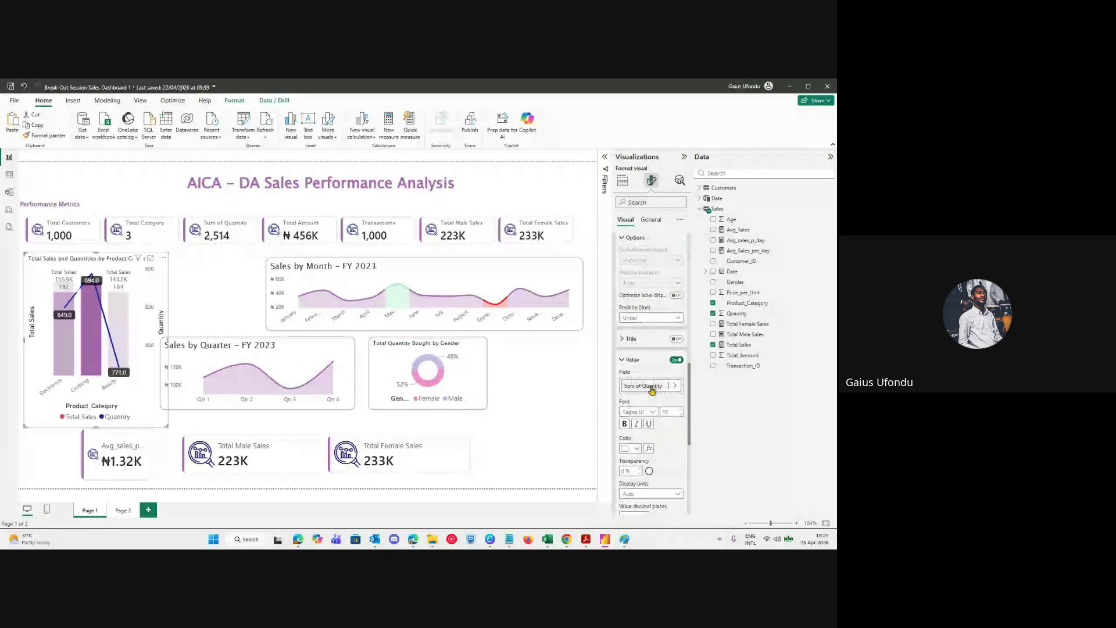
pyautogui.scroll(3, 651, 390)
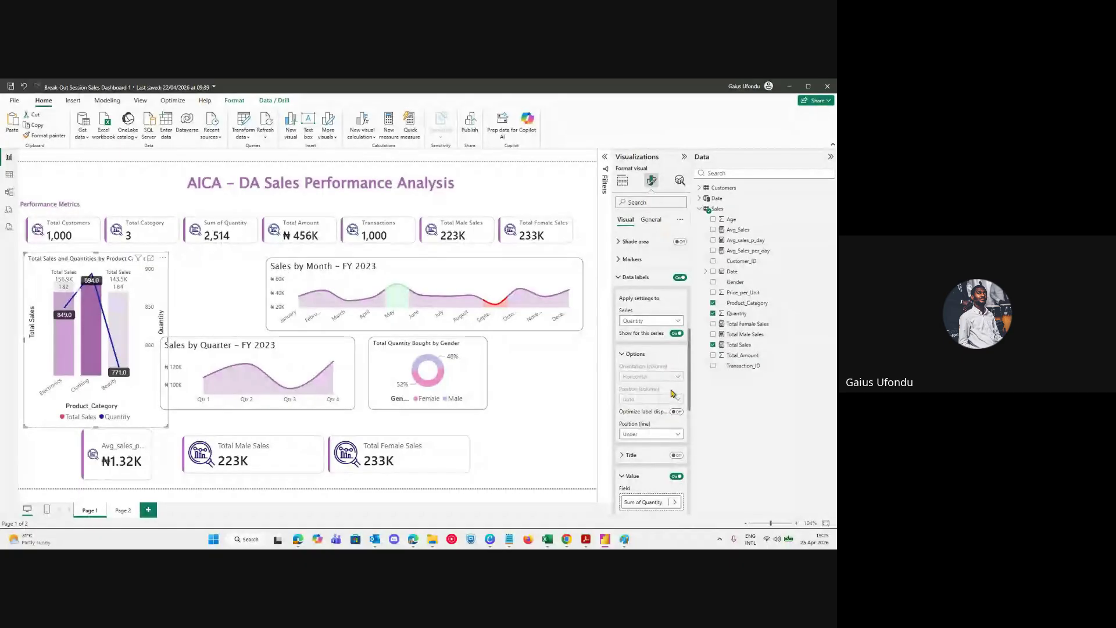
# Widen the Visualizations pane and toggle the Quantity series labels off and back on.
pyautogui.moveTo(608, 343); pyautogui.dragTo(557, 343)
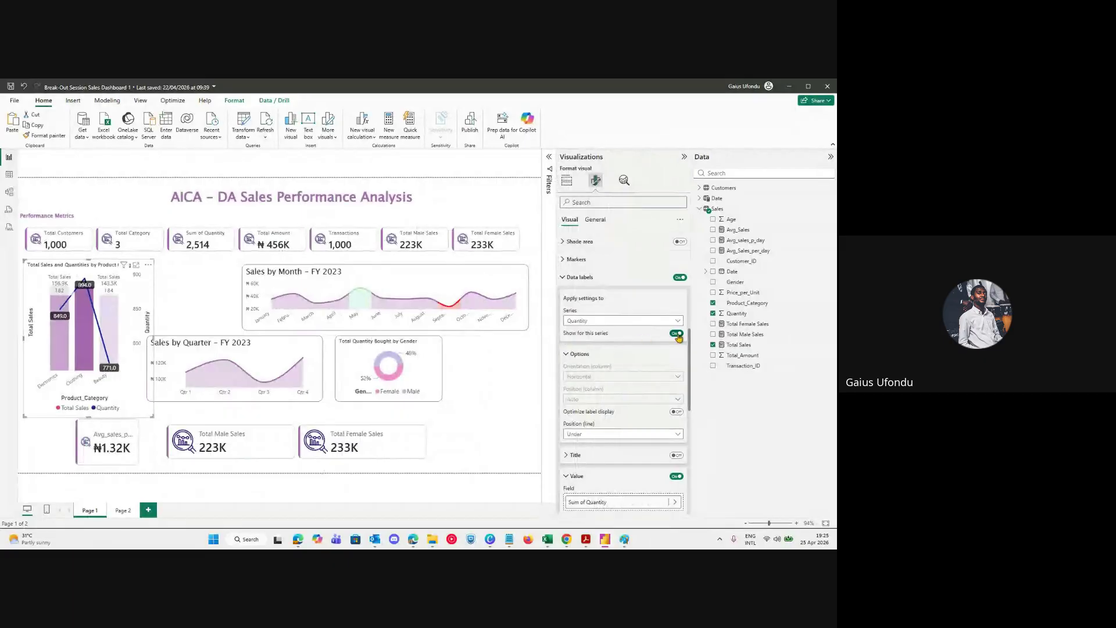
pyautogui.click(677, 333)
pyautogui.click(676, 334)
# Shorten the combo chart to just below the top of the Sales by Quarter chart and make it slightly wider than before.
pyautogui.moveTo(148, 333); pyautogui.dragTo(182, 346)
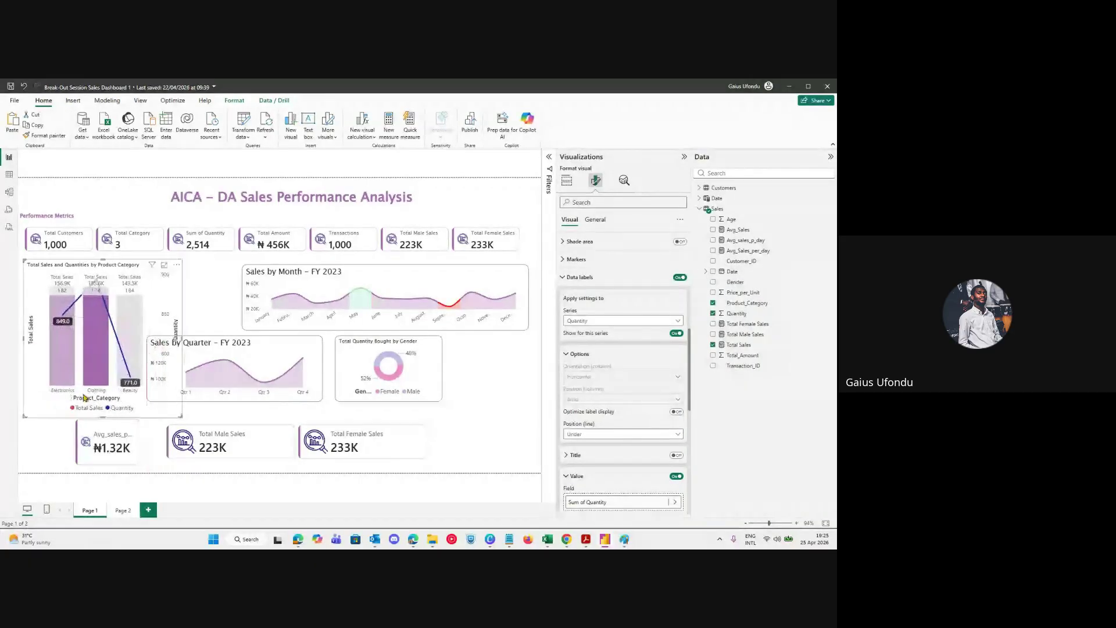
pyautogui.moveTo(105, 416); pyautogui.dragTo(119, 360)
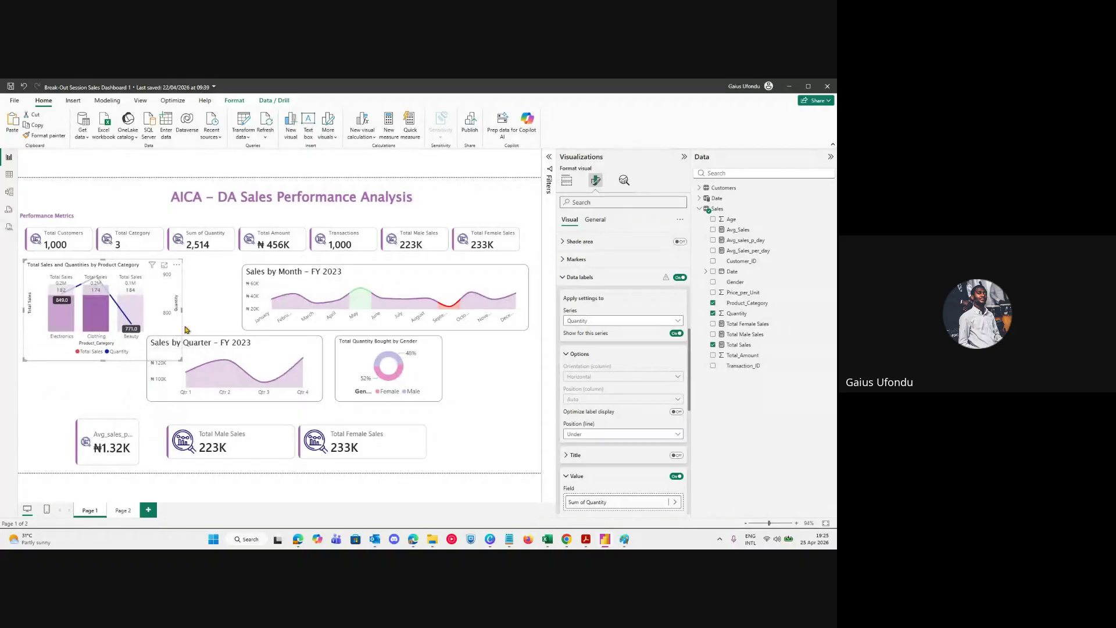
pyautogui.moveTo(181, 310); pyautogui.dragTo(158, 313)
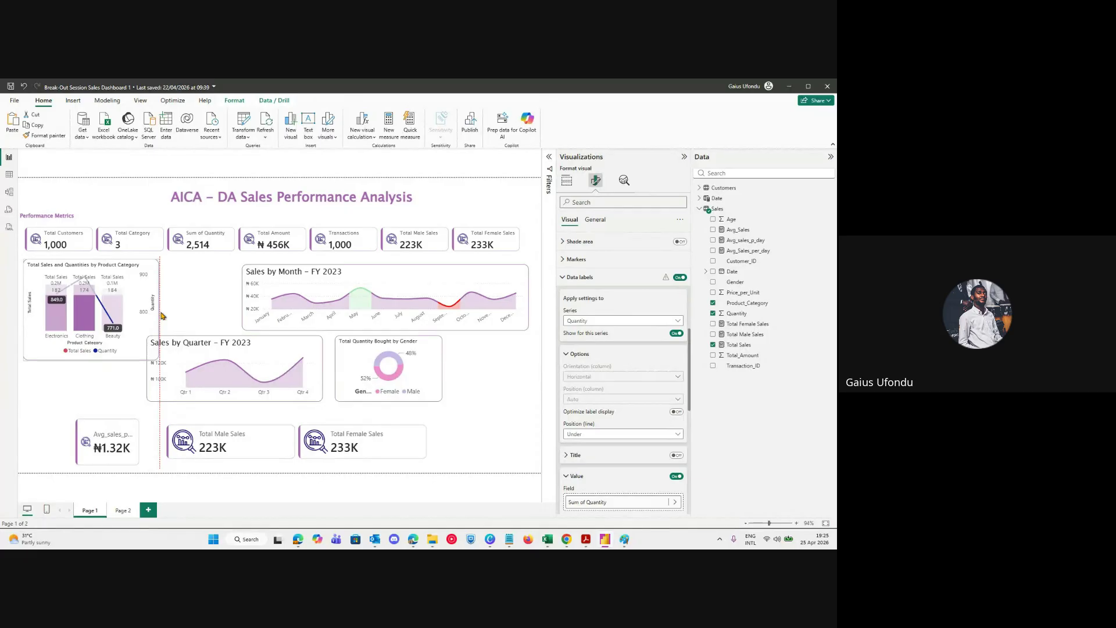
# Compare the chart with the Quantity labels hidden and shown, and enlarge it in height and width over the Sales by Quarter chart.
pyautogui.click(676, 333)
pyautogui.click(676, 334)
pyautogui.click(676, 334)
pyautogui.click(676, 335)
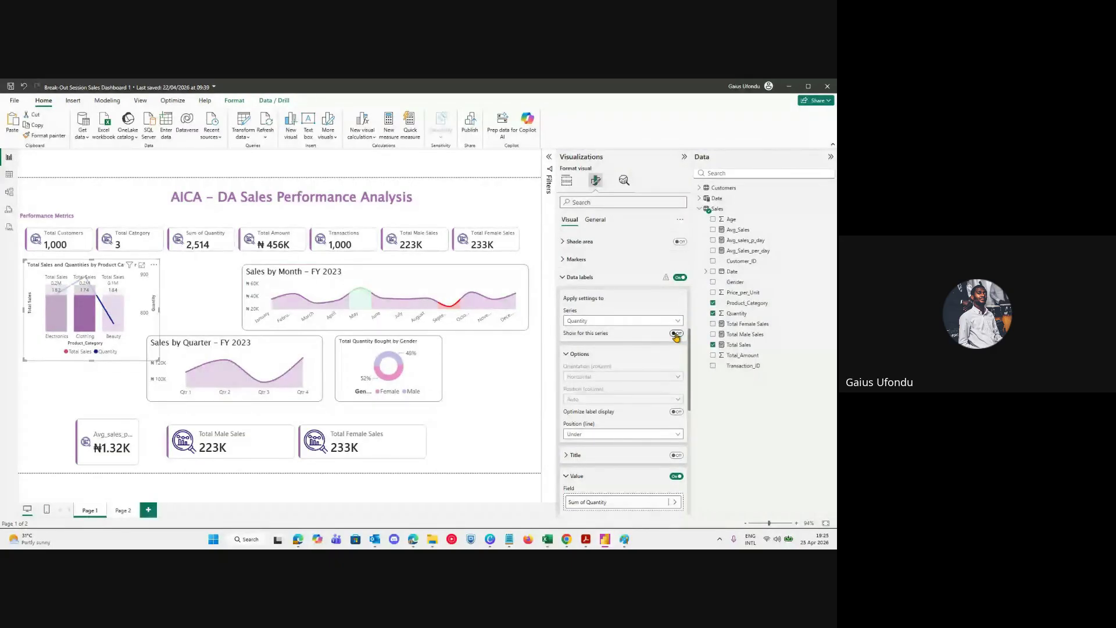
pyautogui.click(675, 334)
pyautogui.moveTo(92, 360); pyautogui.dragTo(93, 385)
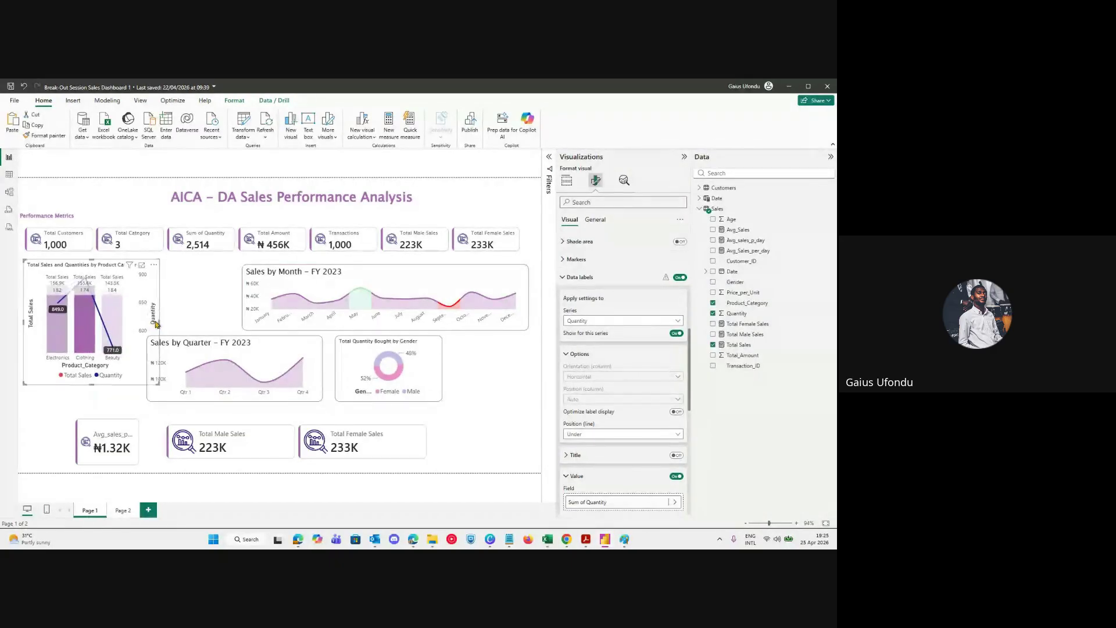
pyautogui.moveTo(159, 321); pyautogui.dragTo(197, 321)
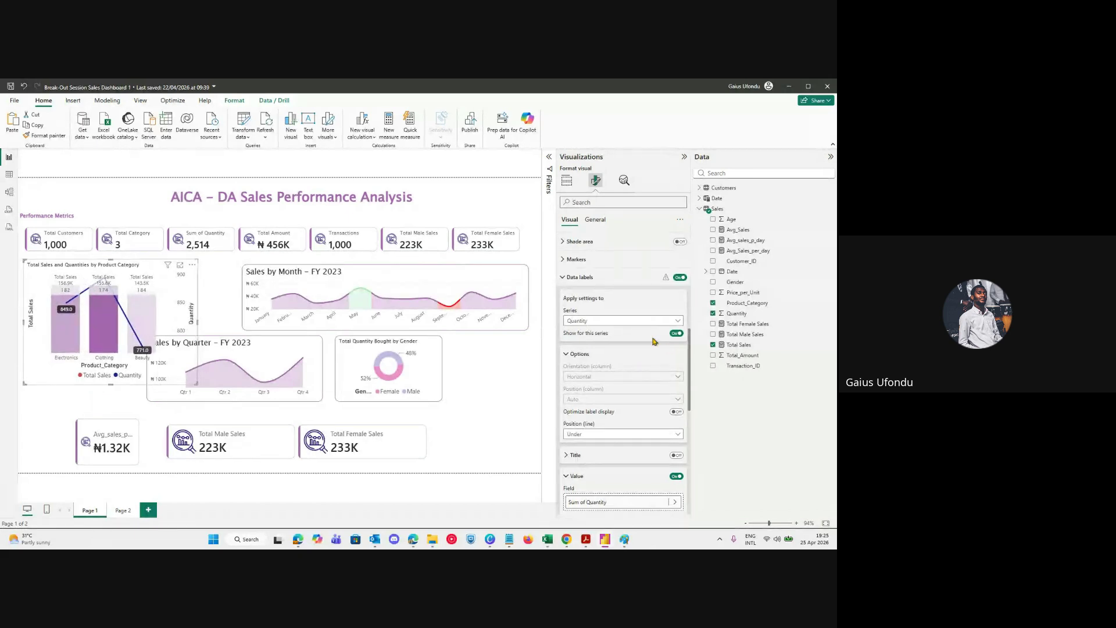
# Turn on the optimized label display for the Quantity series and set its line label position to Auto.
pyautogui.click(602, 436)
pyautogui.click(675, 414)
pyautogui.click(675, 412)
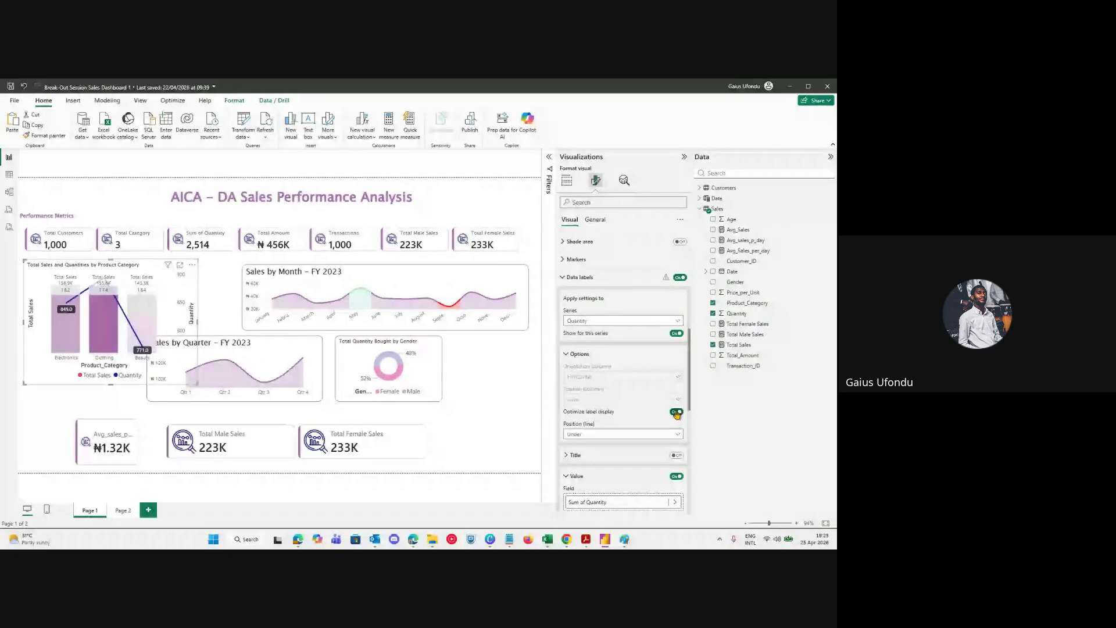
pyautogui.click(602, 437)
pyautogui.click(602, 444)
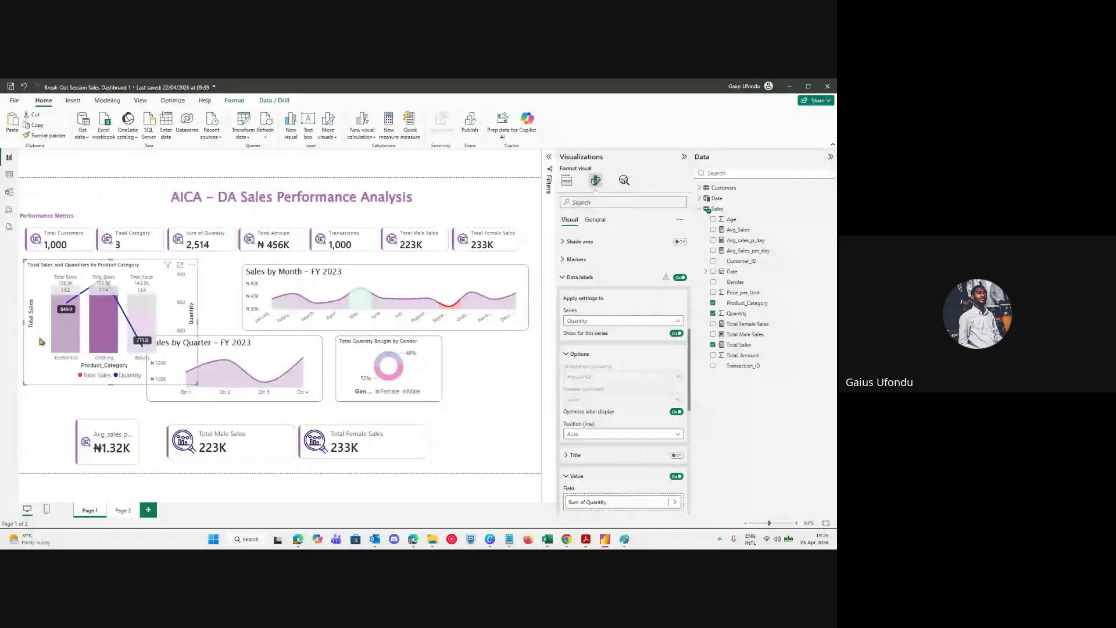
# Resize the Total Sales and Quantities by Product Category chart to a compact size, slightly overlapping the upper corner of Sales by Quarter.
pyautogui.moveTo(199, 321); pyautogui.dragTo(218, 317)
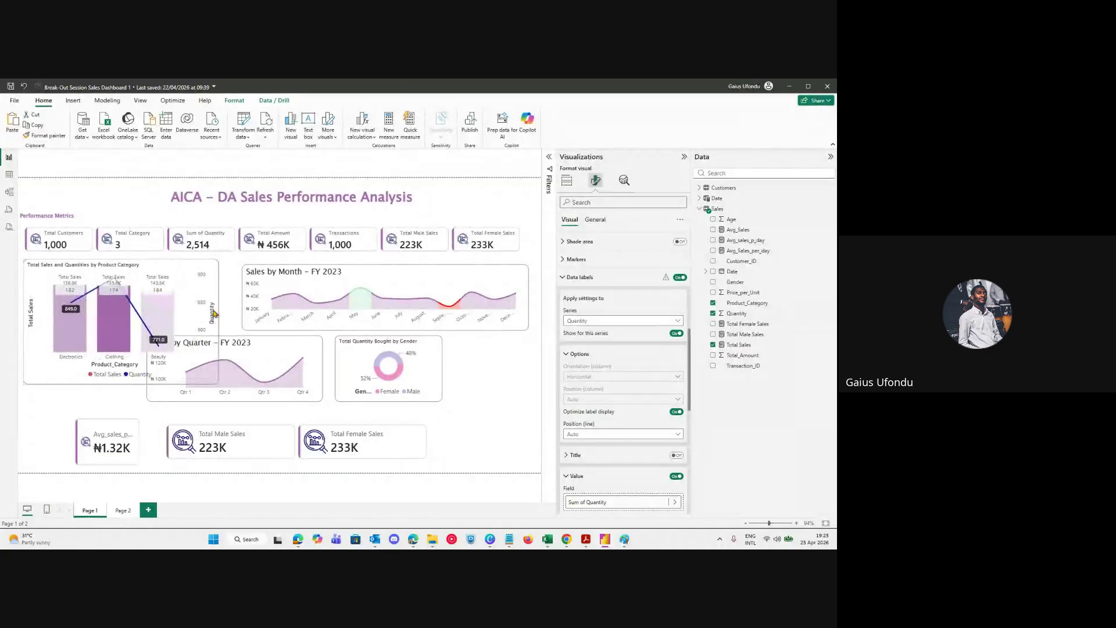
pyautogui.moveTo(122, 384); pyautogui.dragTo(123, 352)
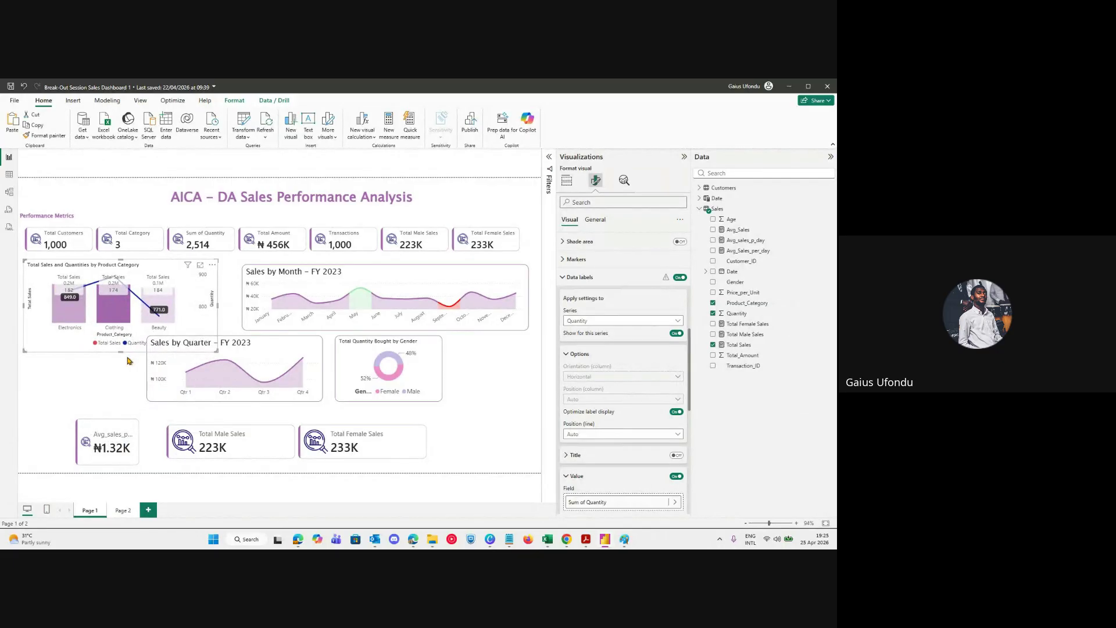
pyautogui.moveTo(121, 352); pyautogui.dragTo(127, 362)
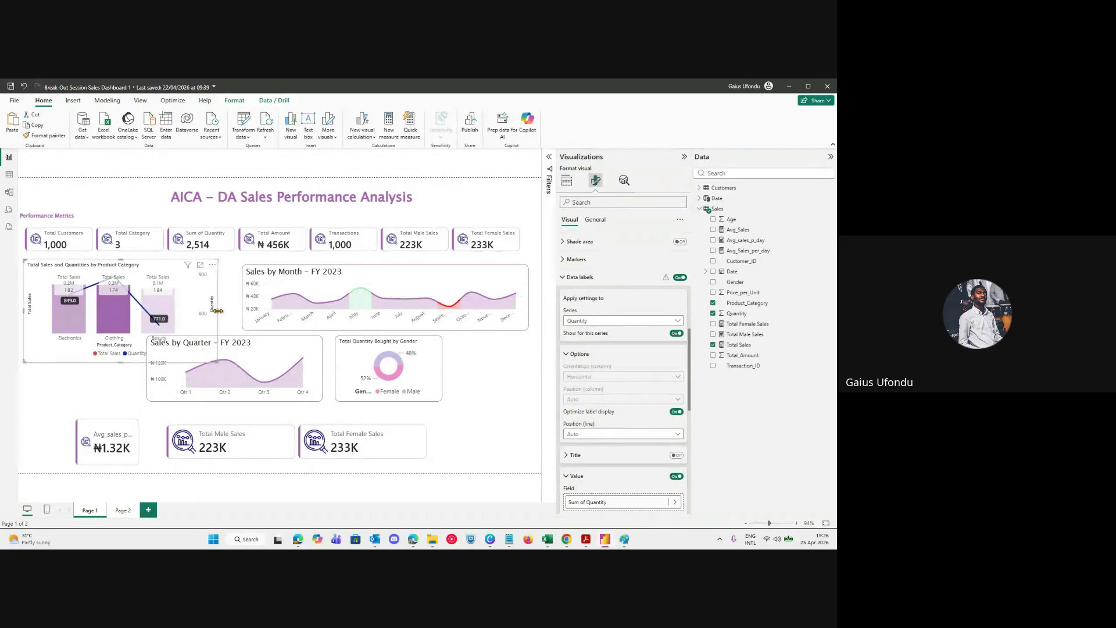
pyautogui.moveTo(217, 310); pyautogui.dragTo(153, 317)
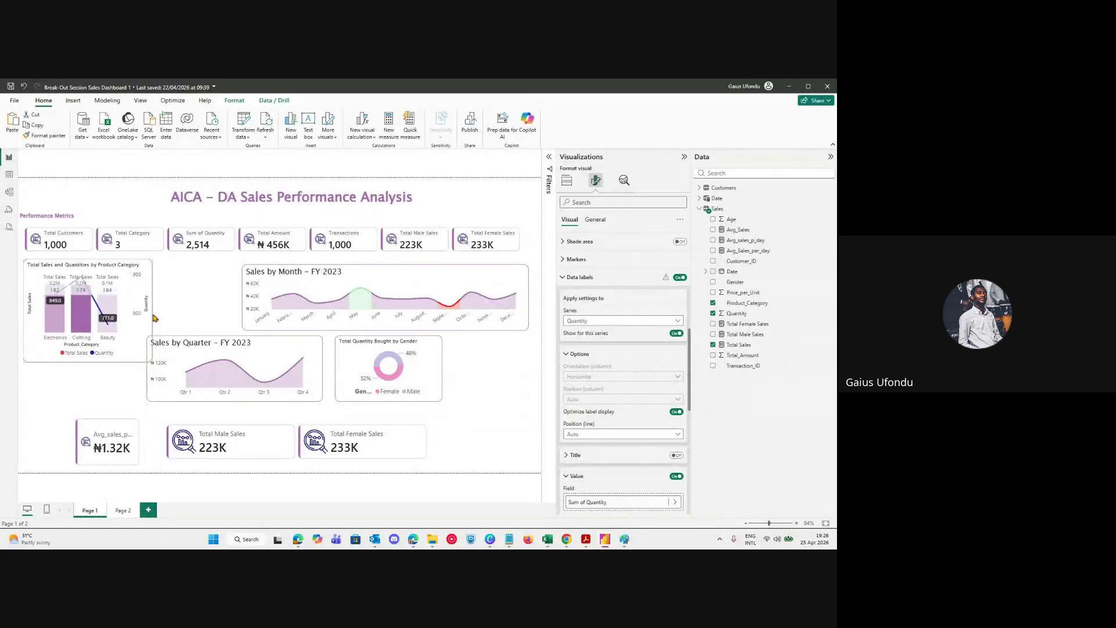
pyautogui.moveTo(154, 317)
pyautogui.mouseDown()
pyautogui.moveTo(179, 324)
pyautogui.moveTo(164, 324)
pyautogui.mouseUp()
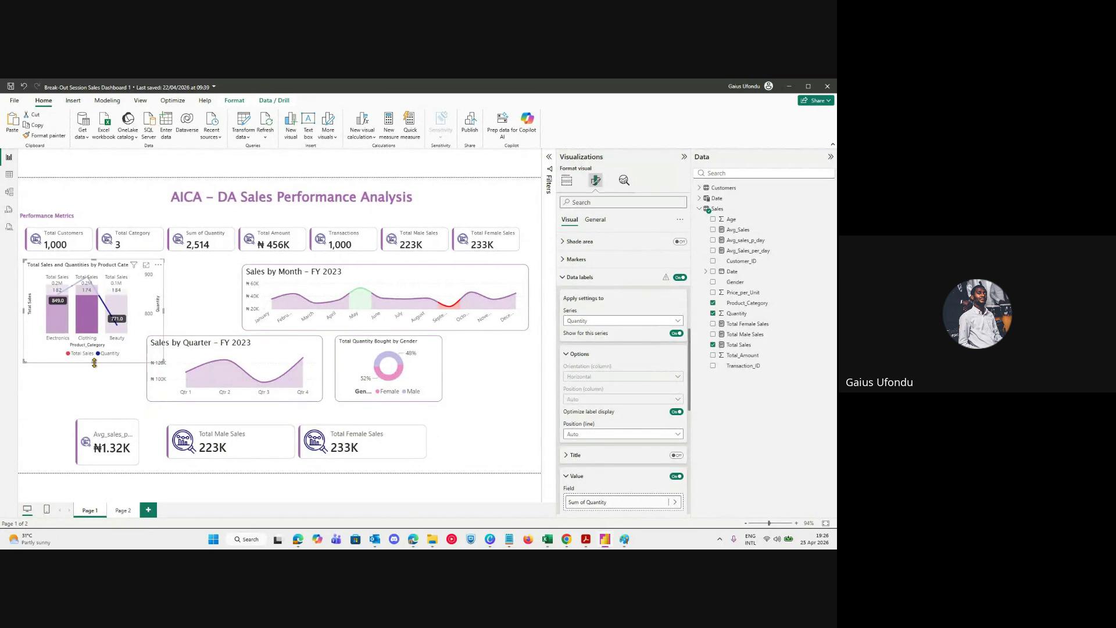
pyautogui.moveTo(94, 363); pyautogui.dragTo(103, 355)
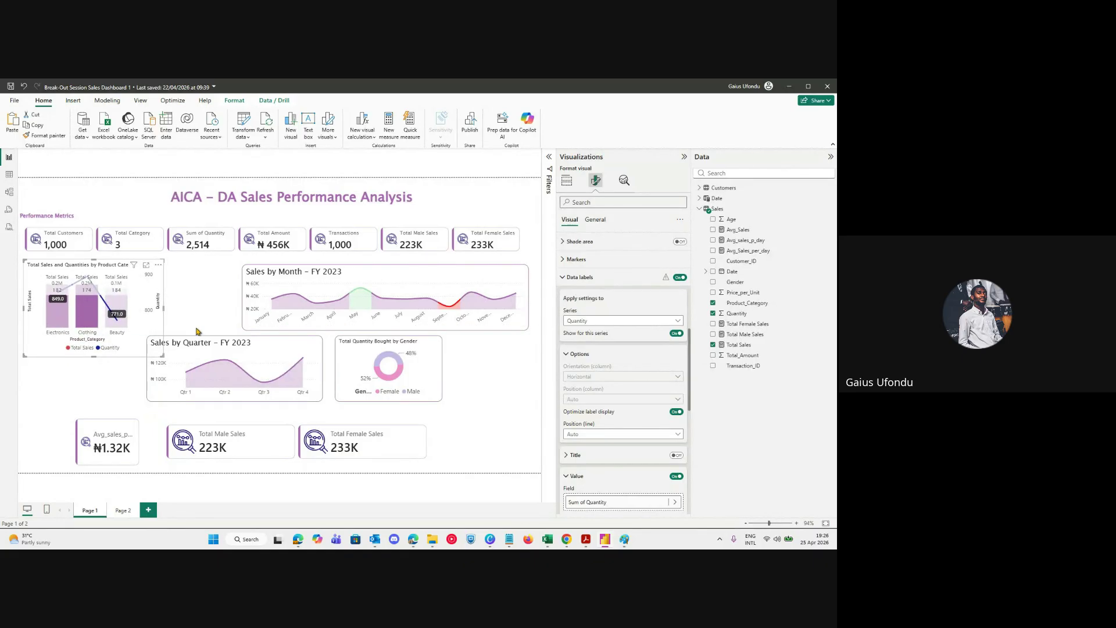
# Compare the Total Sales data labels with their title hidden and shown.
pyautogui.click(602, 347)
pyautogui.scroll(-1, 635, 415)
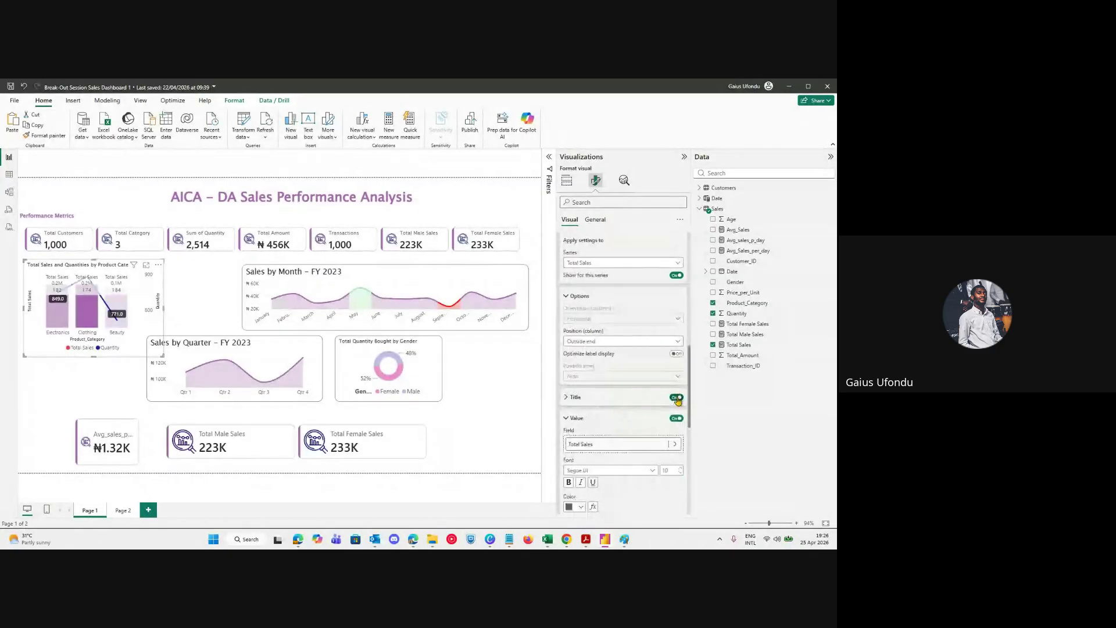
pyautogui.click(677, 398)
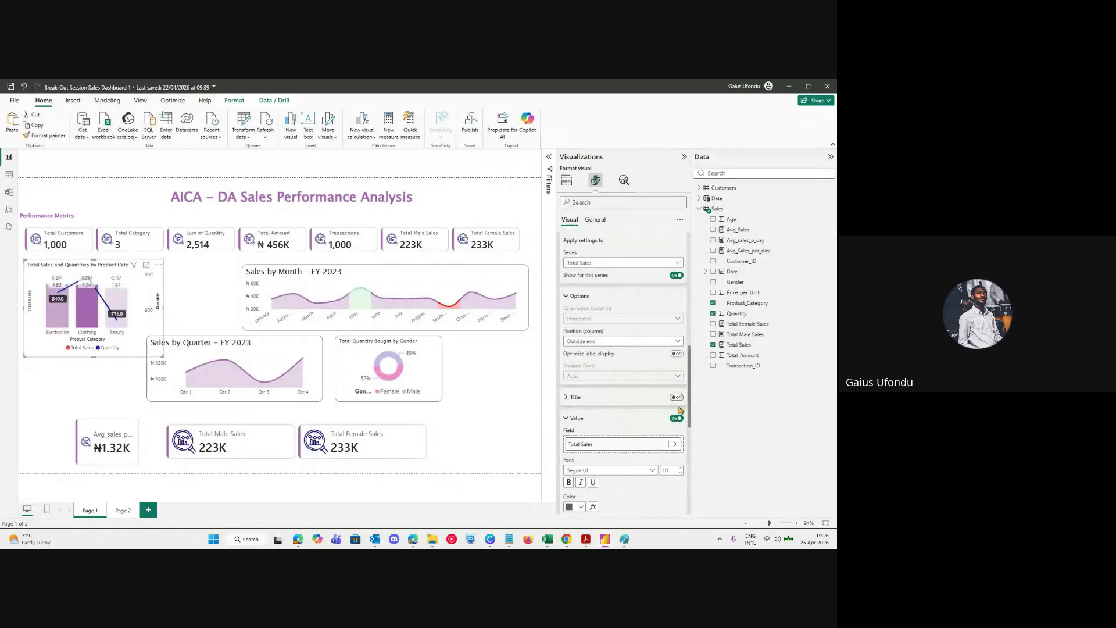
pyautogui.scroll(1, 647, 375)
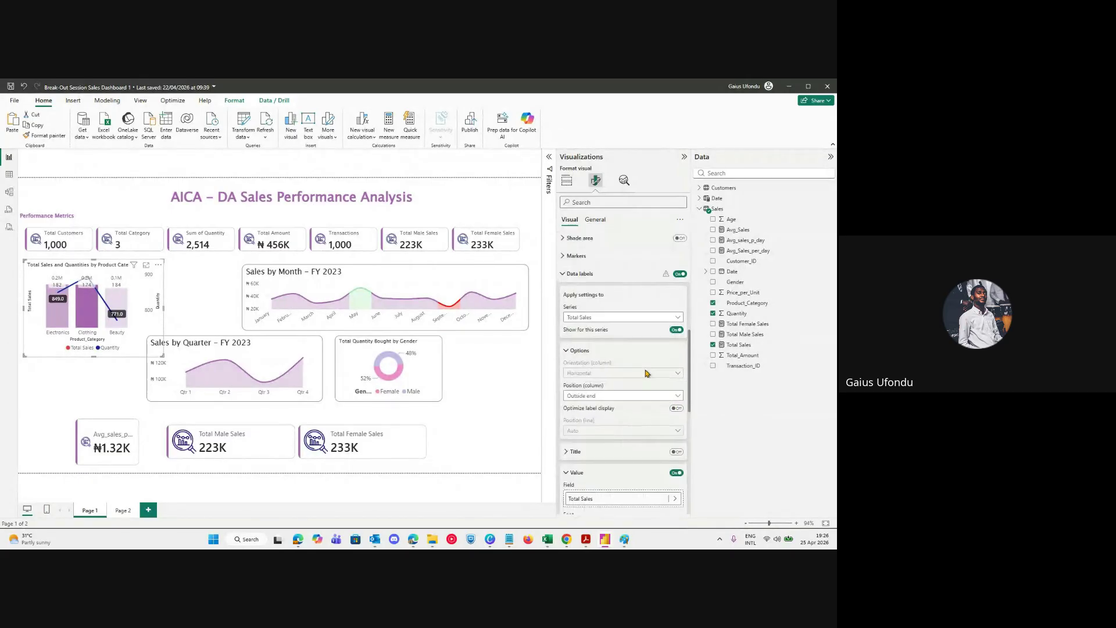
pyautogui.scroll(-1, 635, 376)
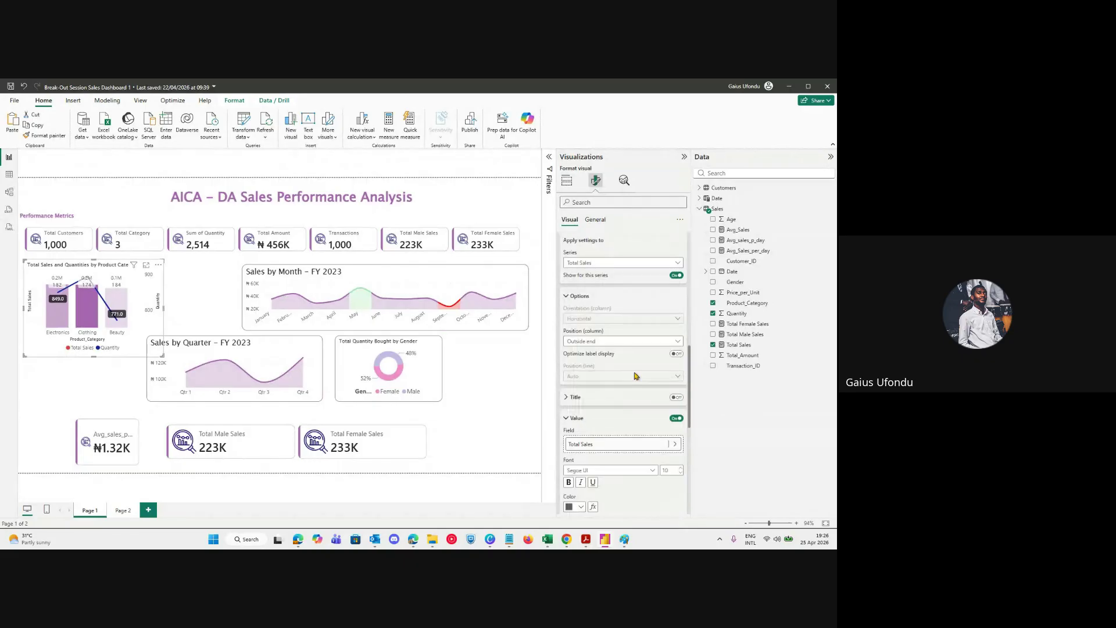
pyautogui.click(676, 398)
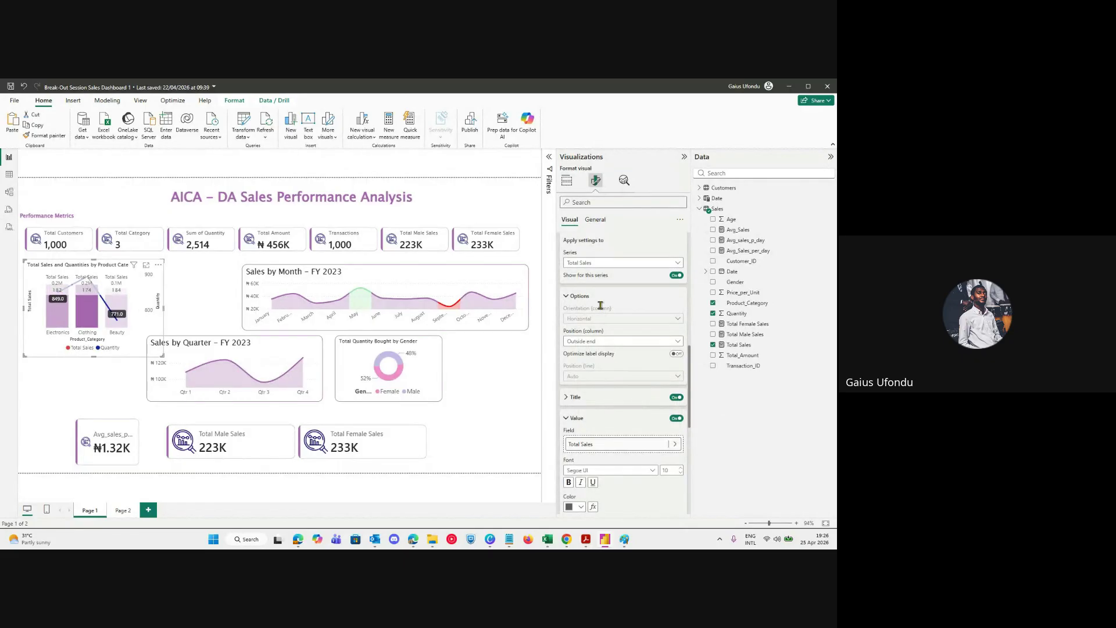
# Turn on the title for the Quantity series' data labels and set the title colour to white.
pyautogui.scroll(2, 600, 307)
pyautogui.click(593, 383)
pyautogui.click(598, 404)
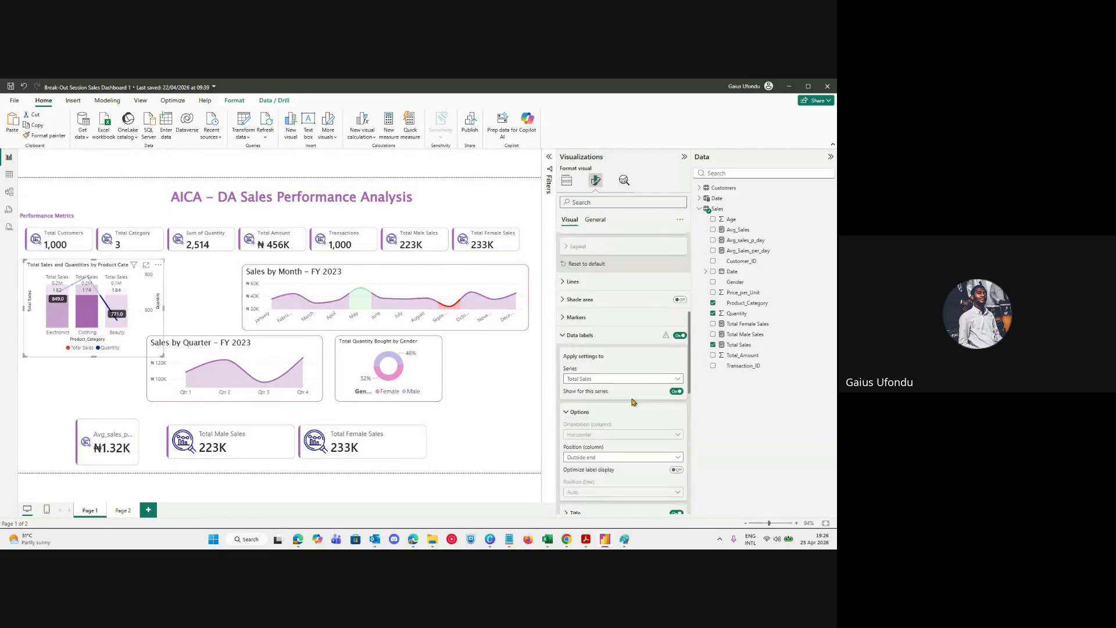
pyautogui.scroll(-3, 636, 394)
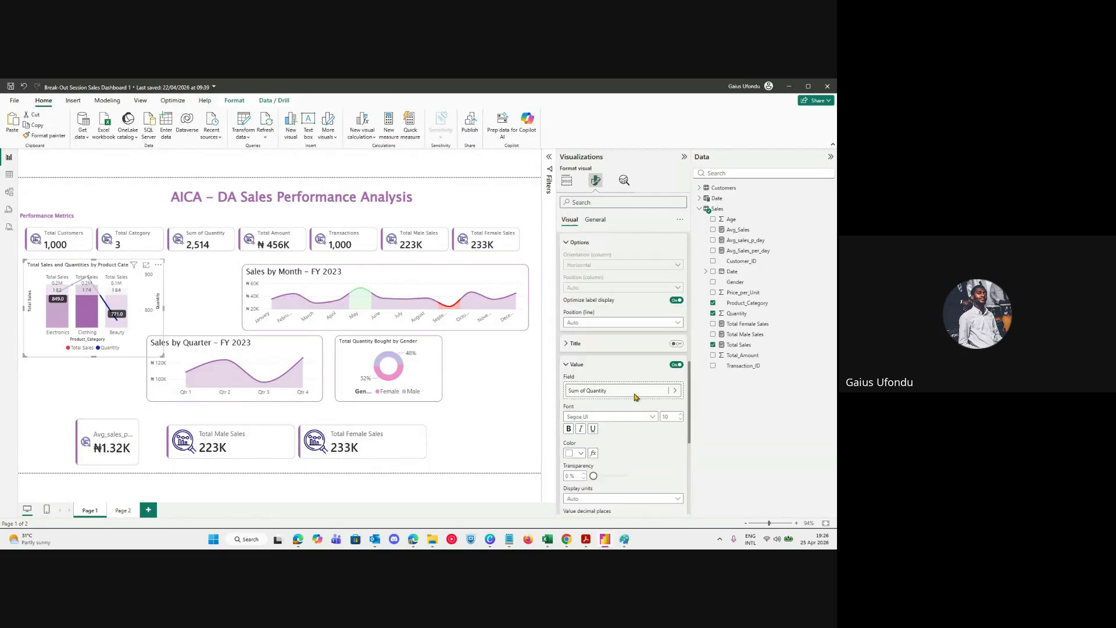
pyautogui.click(677, 339)
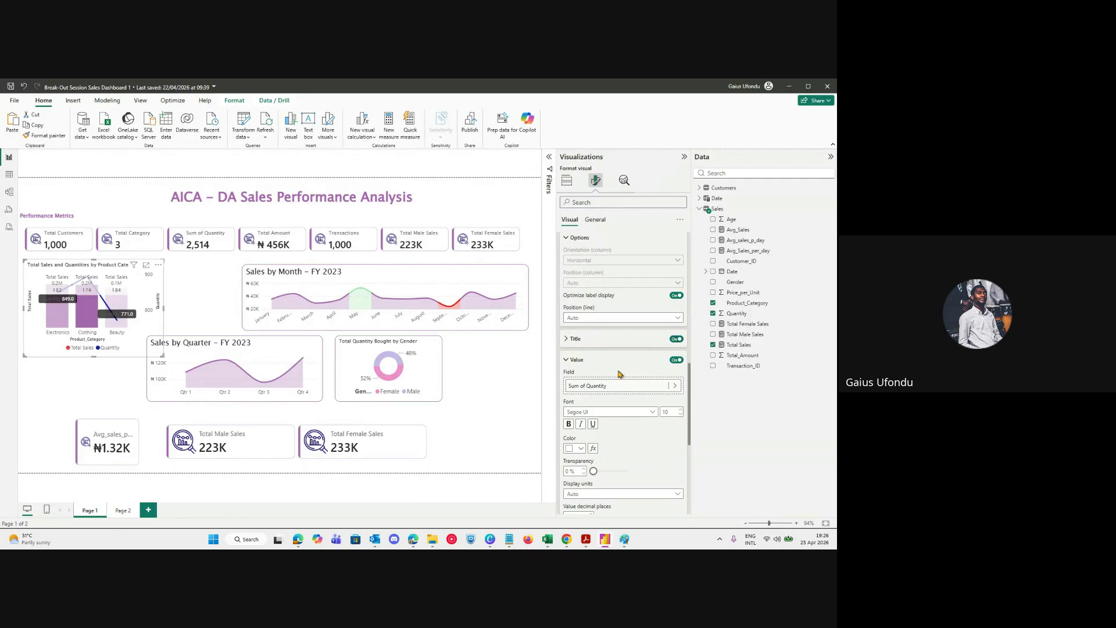
pyautogui.click(568, 342)
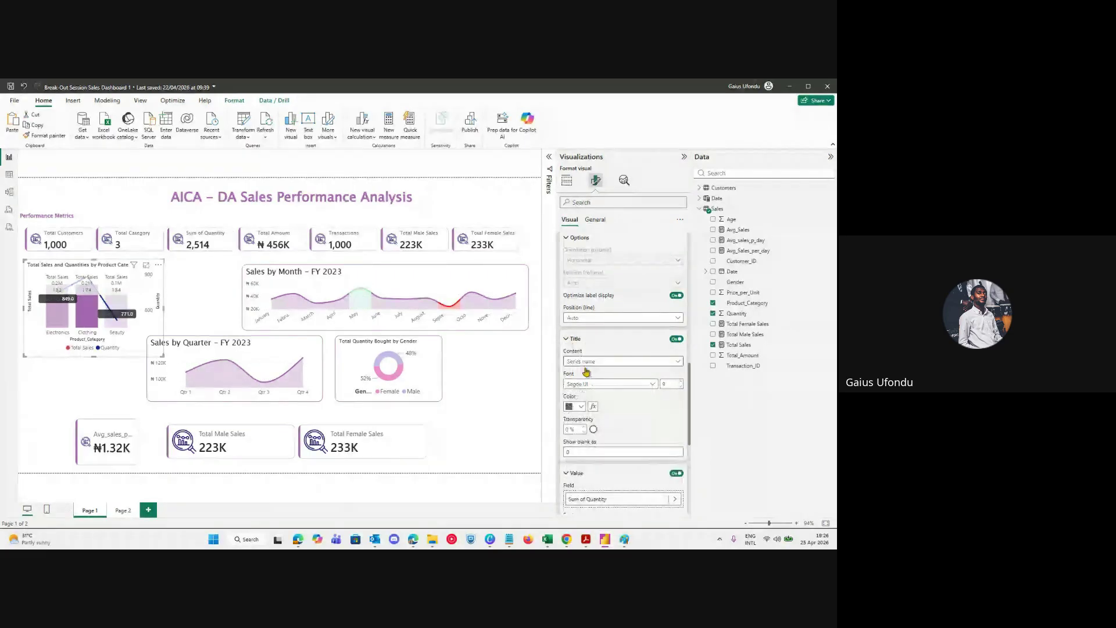
pyautogui.click(581, 407)
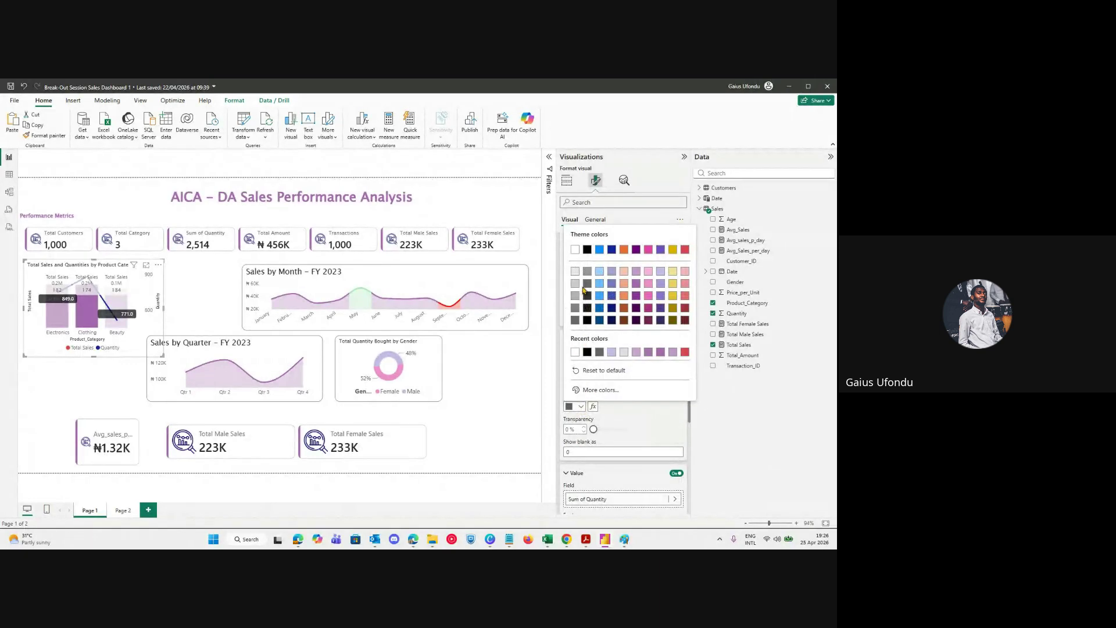
pyautogui.click(575, 353)
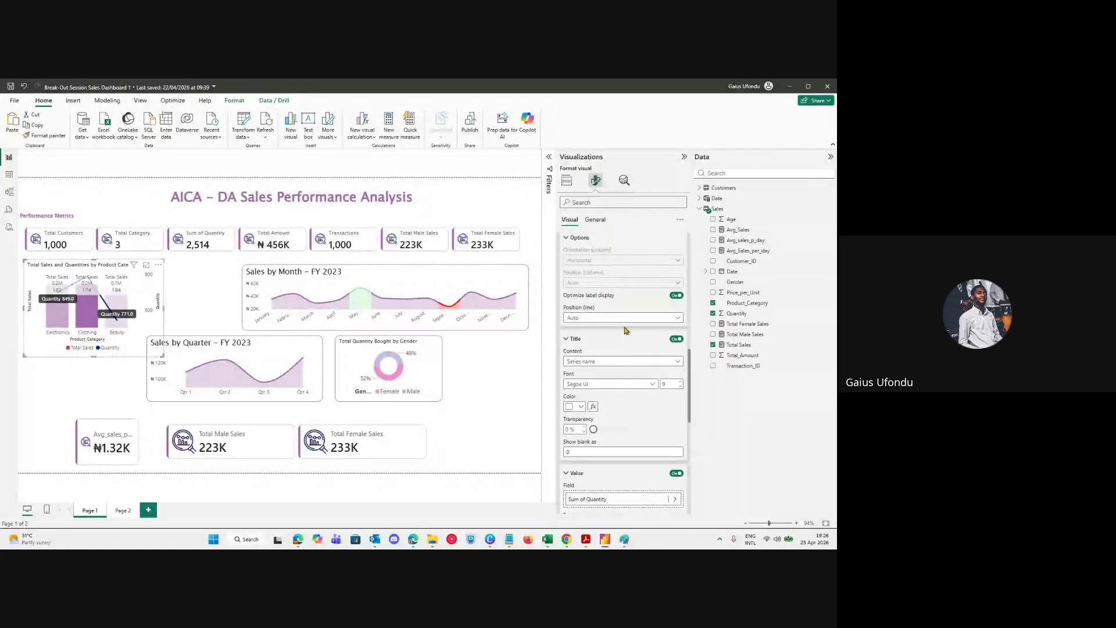
# Try a pink and a light grey background on the Total Sales series' data labels.
pyautogui.scroll(2, 625, 331)
pyautogui.click(588, 323)
pyautogui.click(589, 343)
pyautogui.scroll(-2, 625, 383)
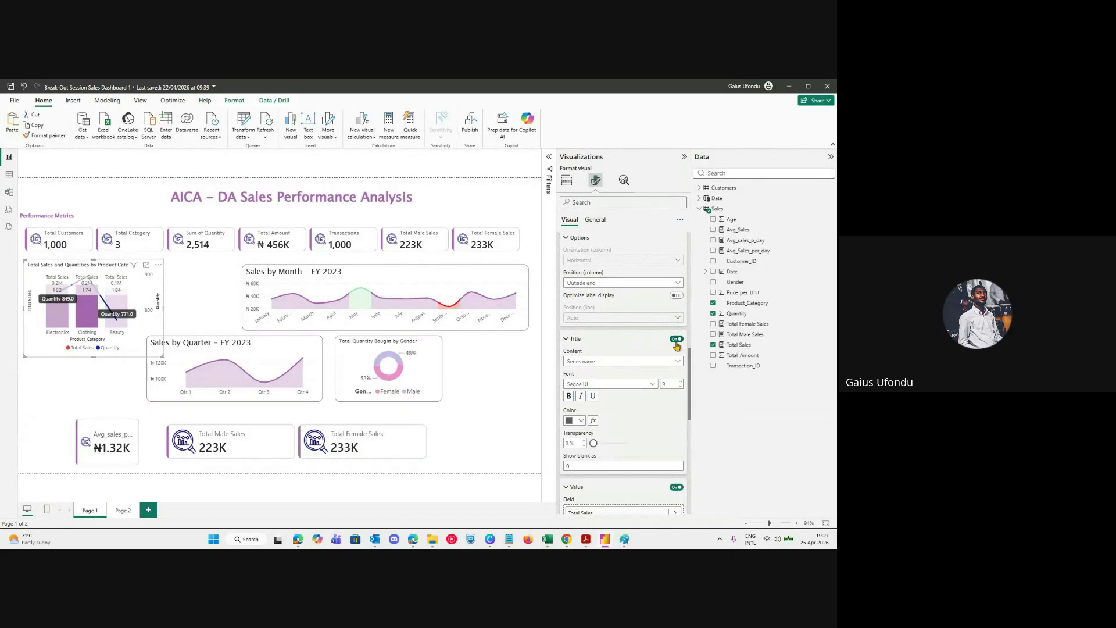
pyautogui.scroll(-5, 622, 378)
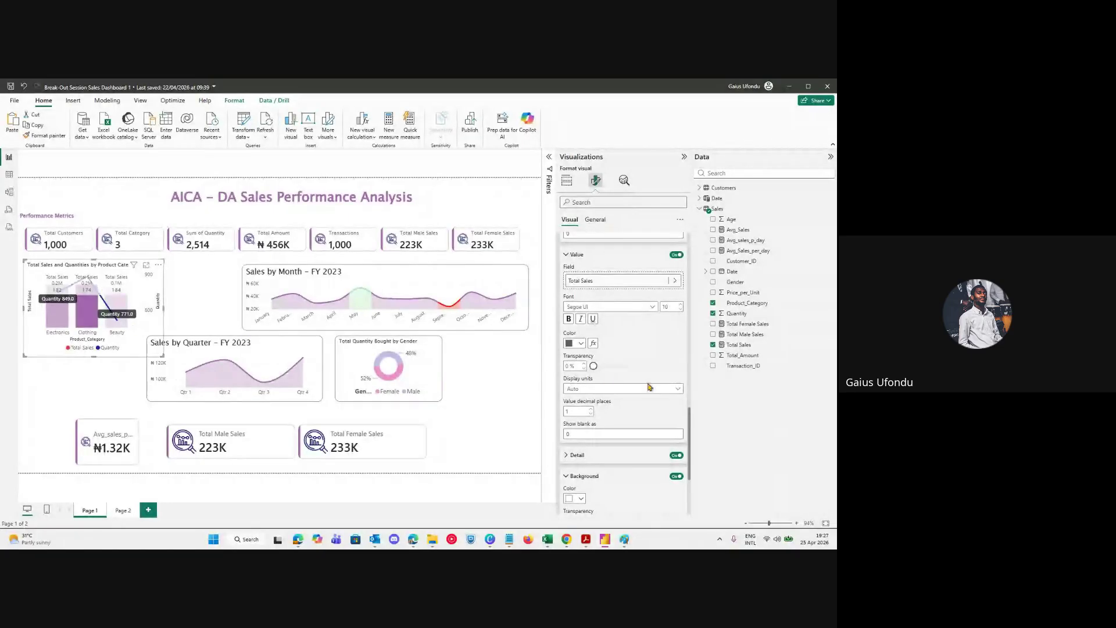
pyautogui.scroll(-2, 628, 337)
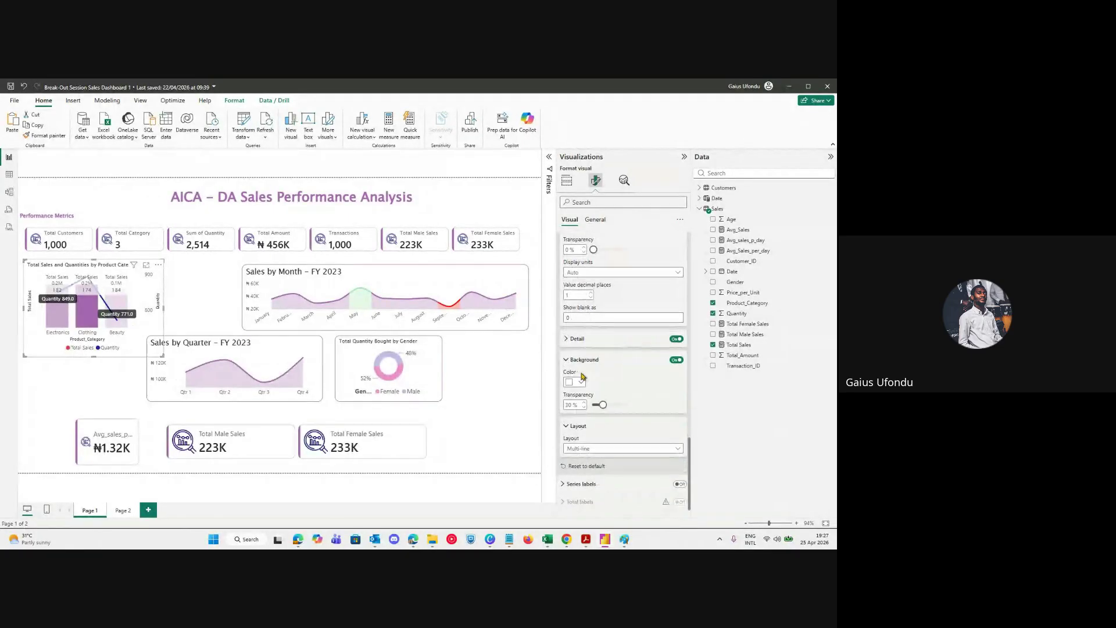
pyautogui.click(580, 384)
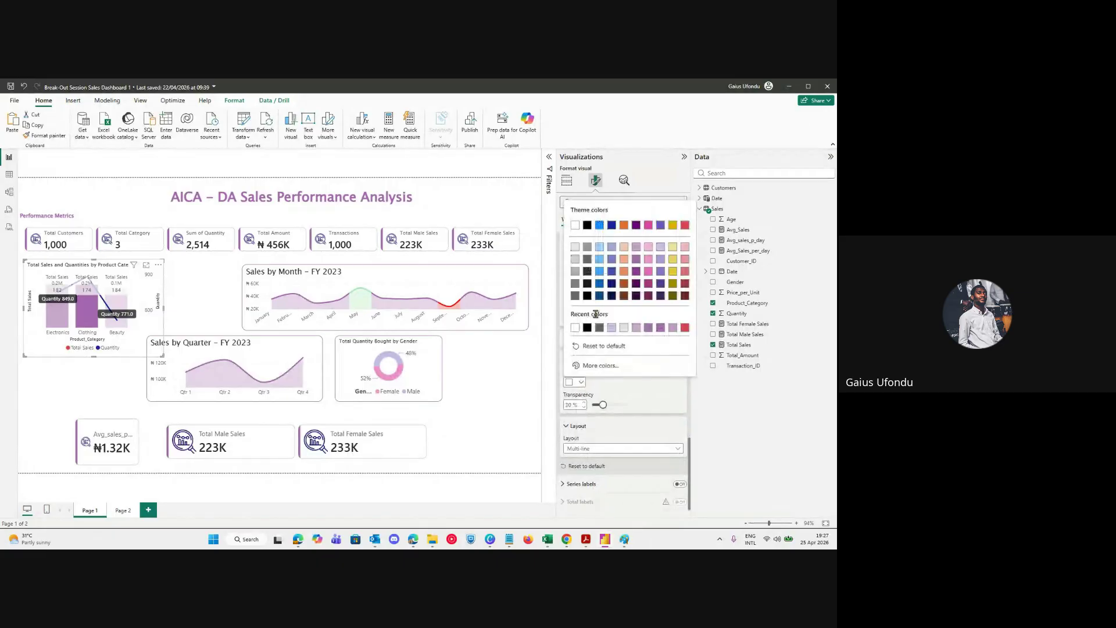
pyautogui.click(650, 265)
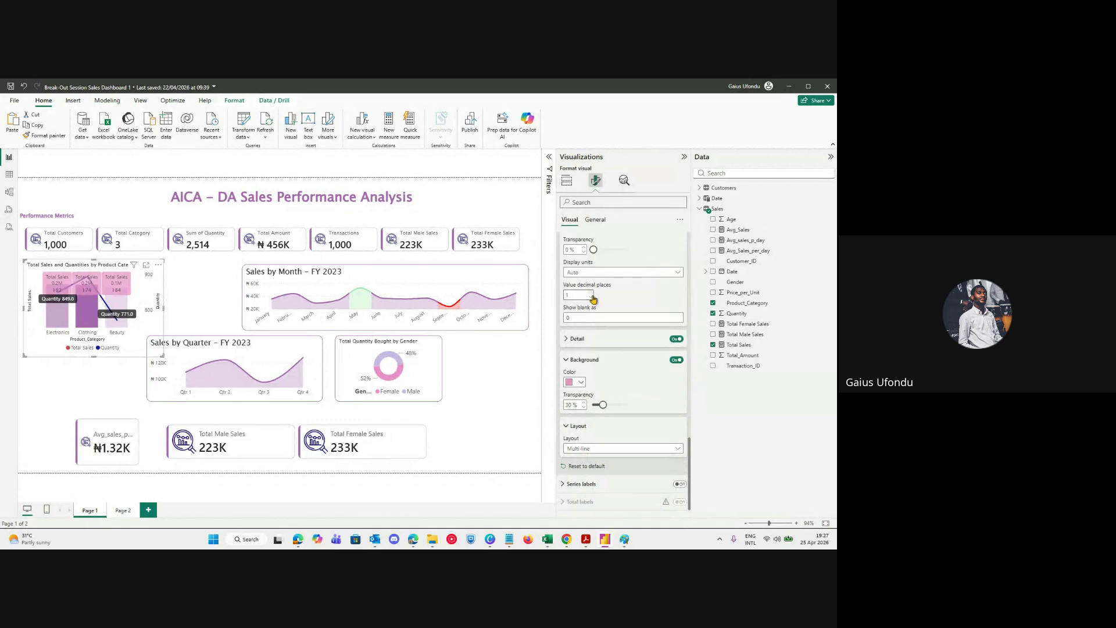
pyautogui.click(582, 383)
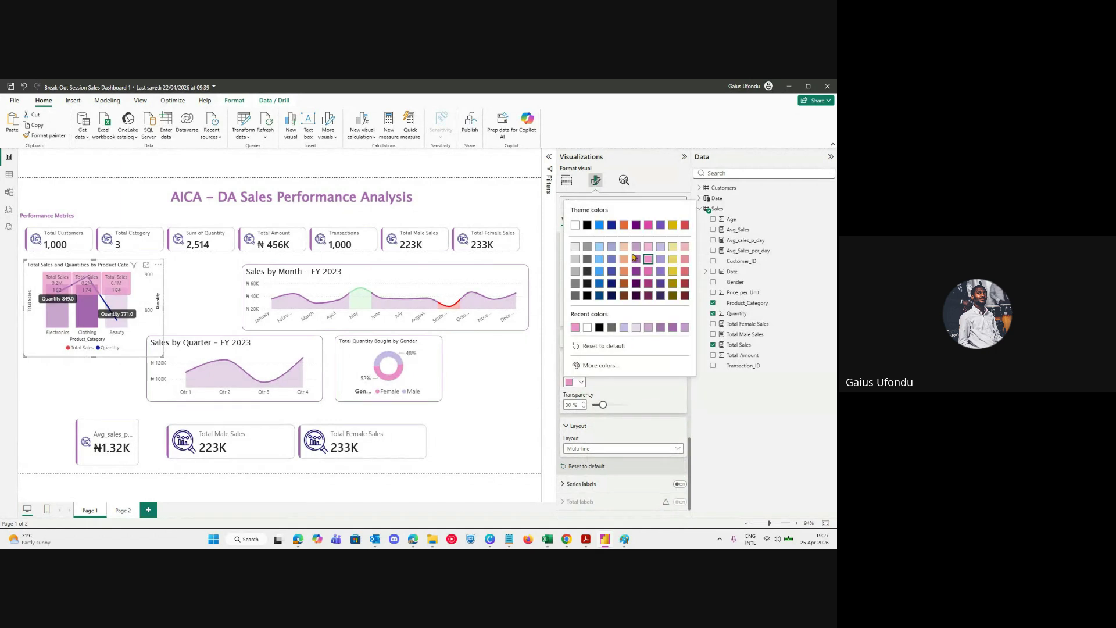
pyautogui.click(575, 246)
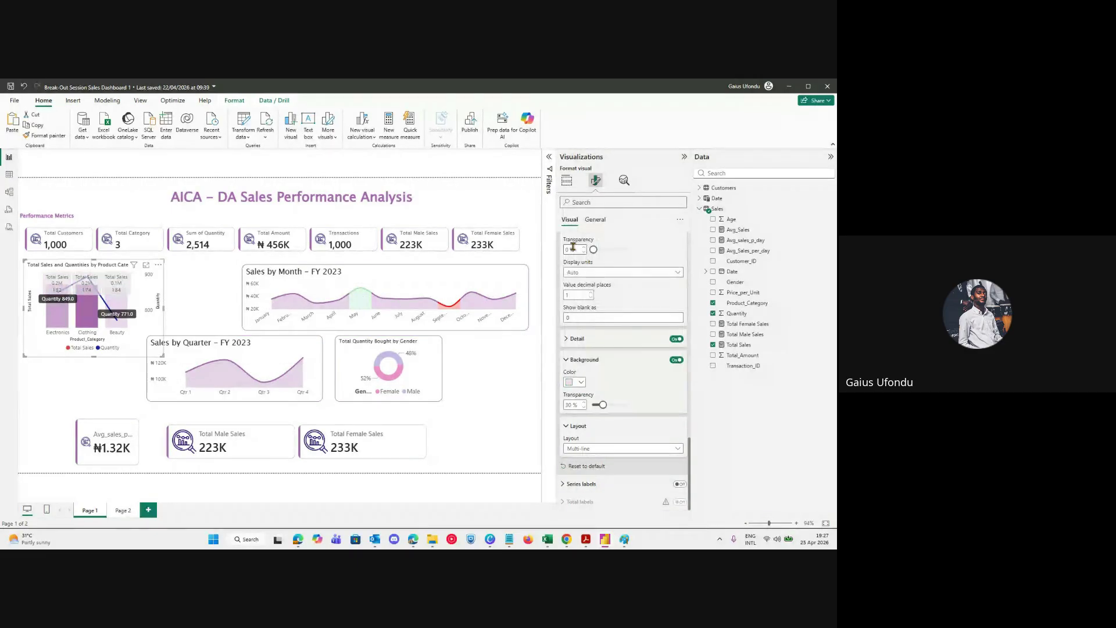
# Set the background of the Total Sales data labels to the custom pale green #DFF6EB.
pyautogui.click(581, 382)
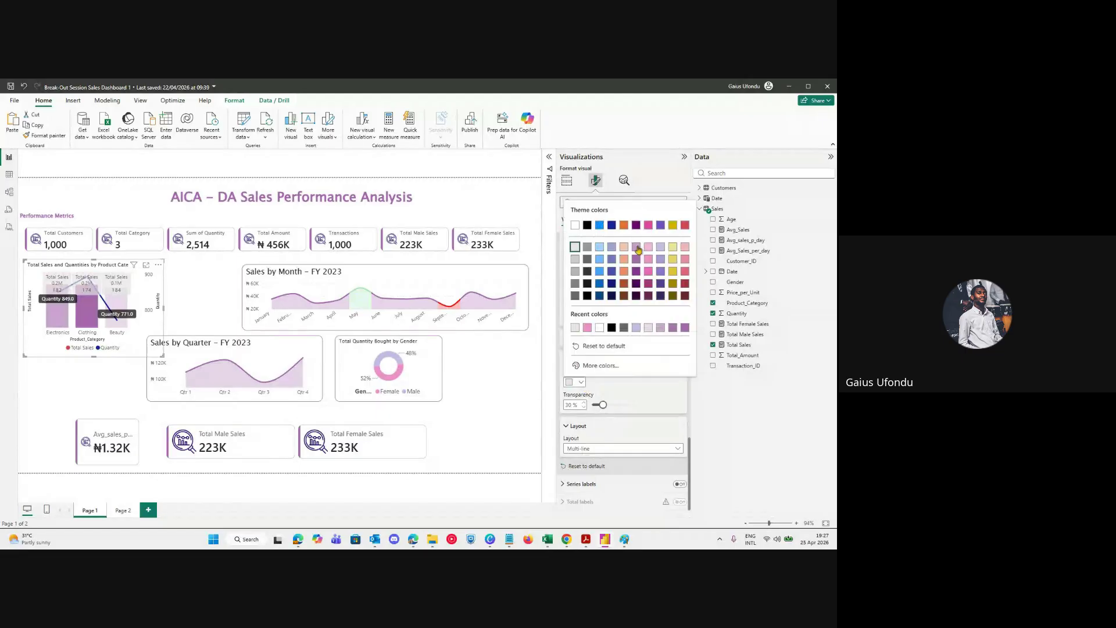
pyautogui.click(596, 367)
pyautogui.click(616, 328)
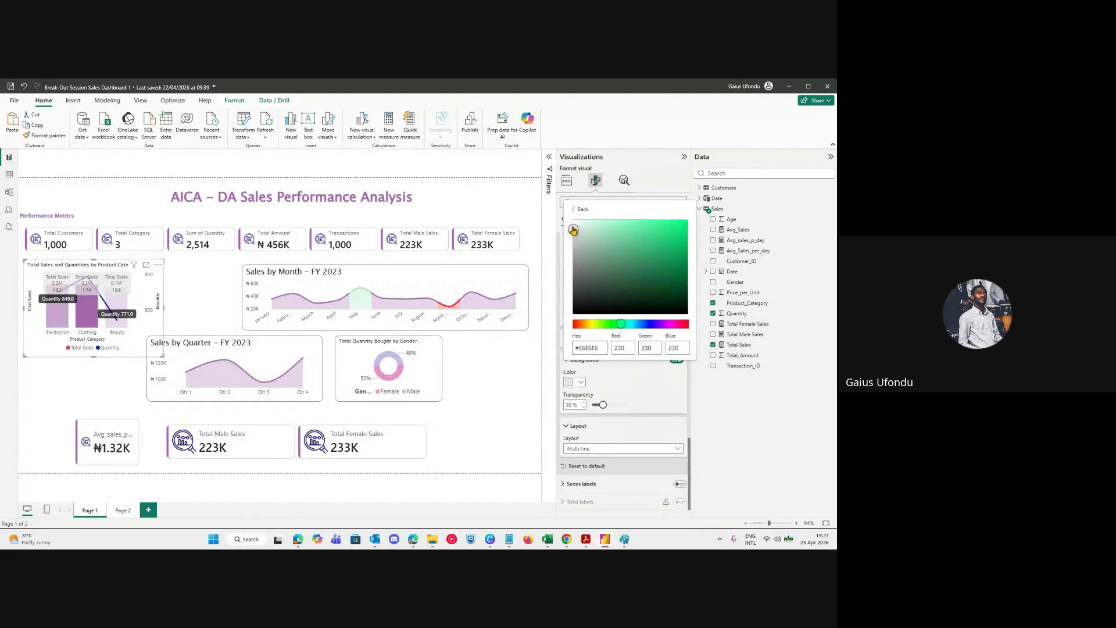
pyautogui.click(606, 223)
pyautogui.click(593, 224)
pyautogui.moveTo(593, 224); pyautogui.dragTo(589, 225)
pyautogui.moveTo(589, 226); pyautogui.dragTo(584, 226)
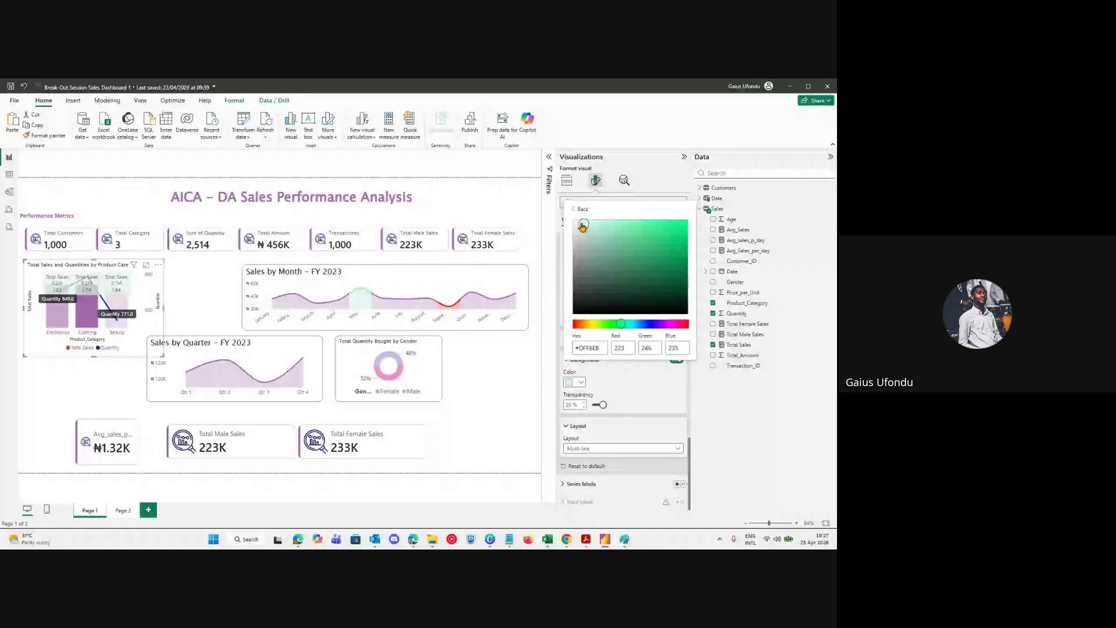
pyautogui.click(607, 370)
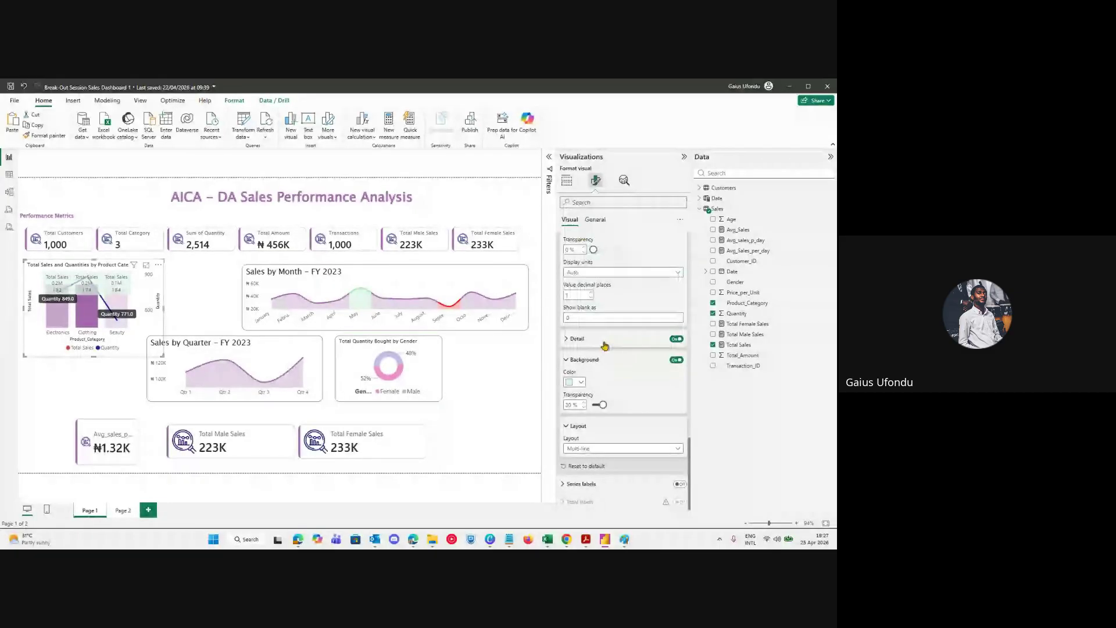
# Set the value text and title text of the Total Sales data labels to black.
pyautogui.click(605, 344)
pyautogui.click(577, 343)
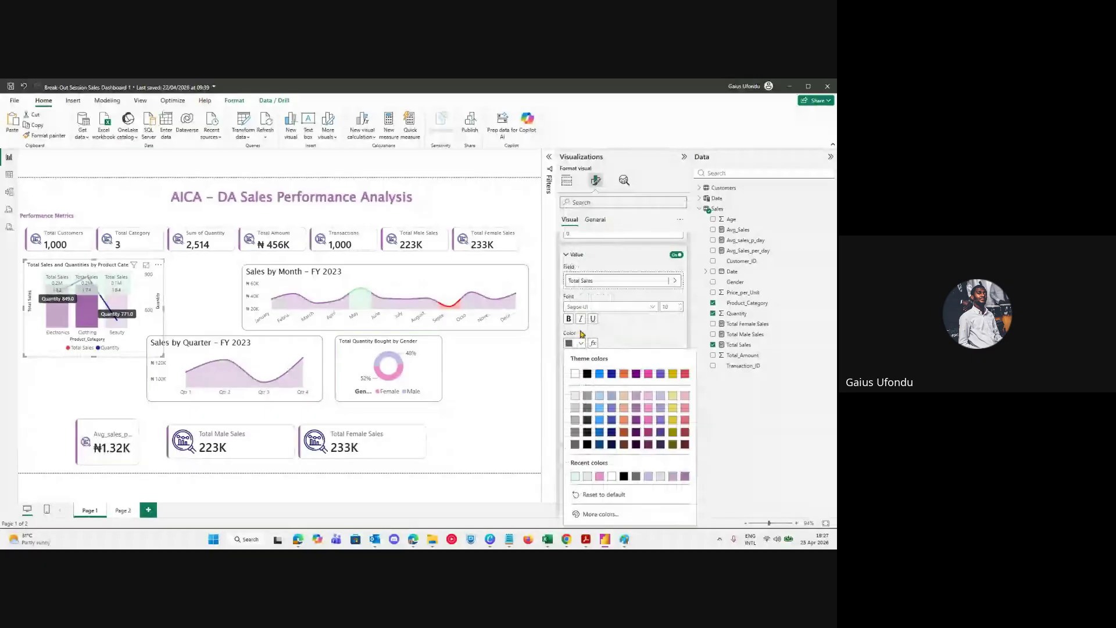
pyautogui.click(588, 374)
pyautogui.scroll(5, 587, 375)
pyautogui.click(581, 365)
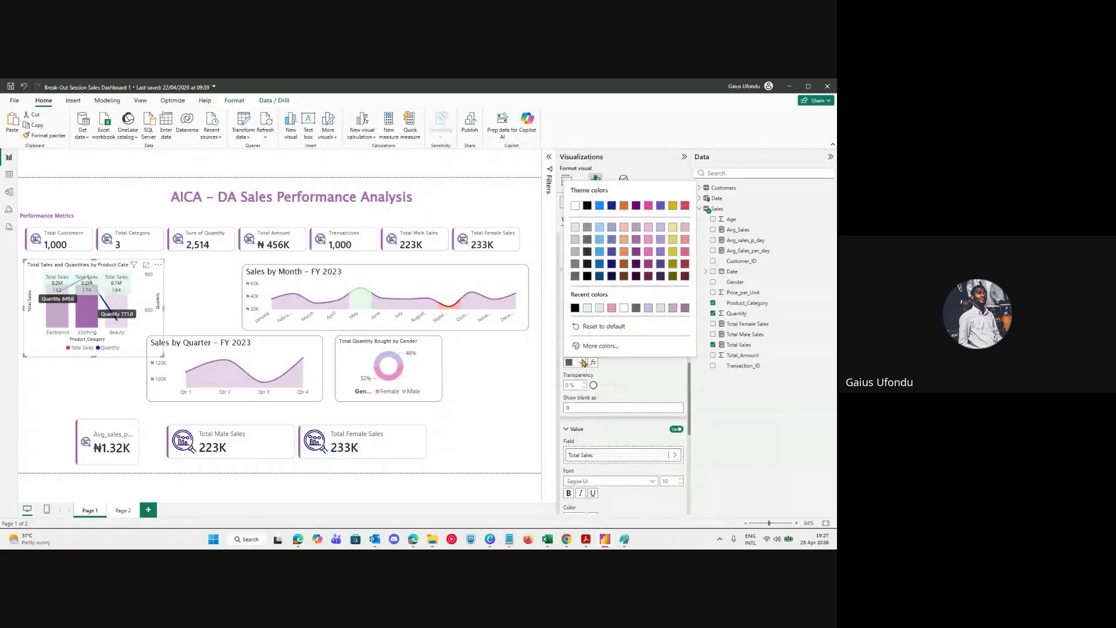
pyautogui.click(572, 314)
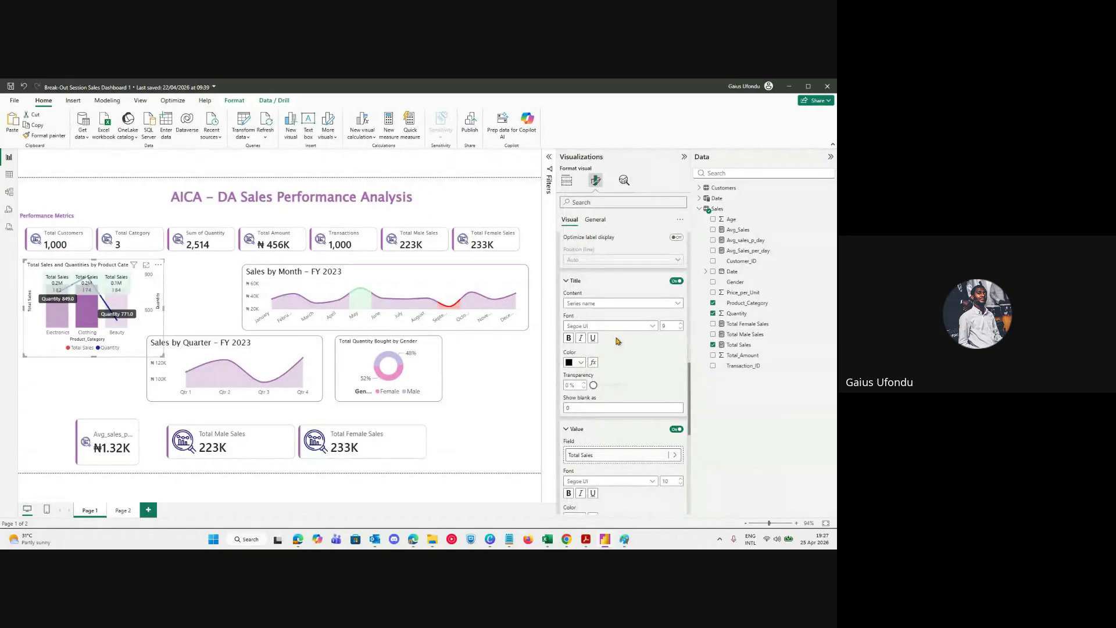
# Set the detail text of the Total Sales data labels to black and slightly enlarge the combo chart in width and height.
pyautogui.scroll(-5, 616, 346)
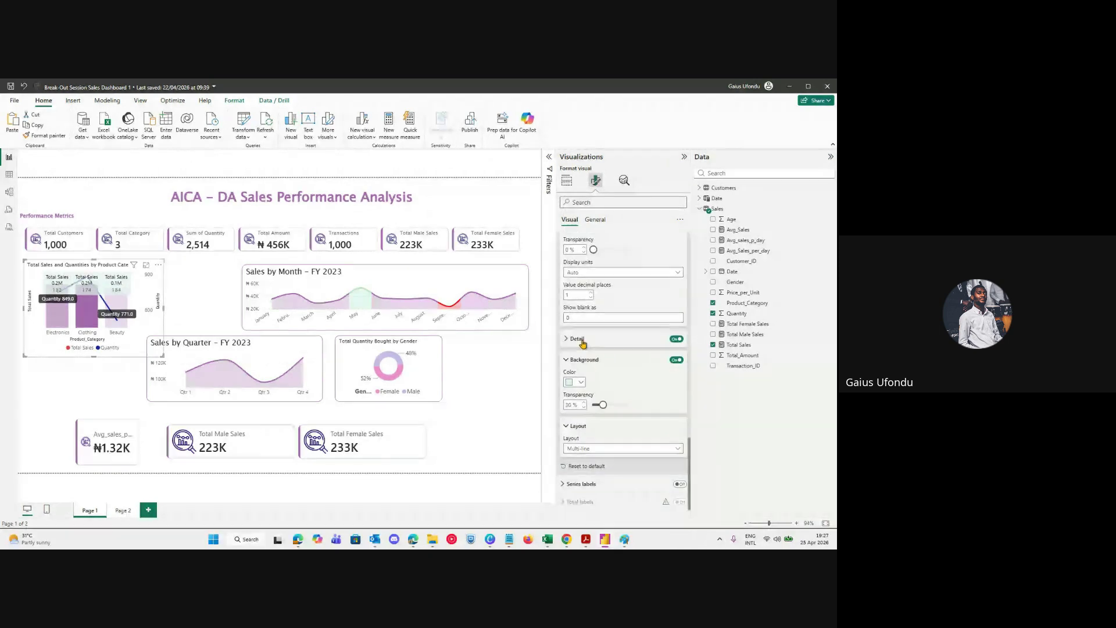
pyautogui.click(580, 429)
pyautogui.click(578, 377)
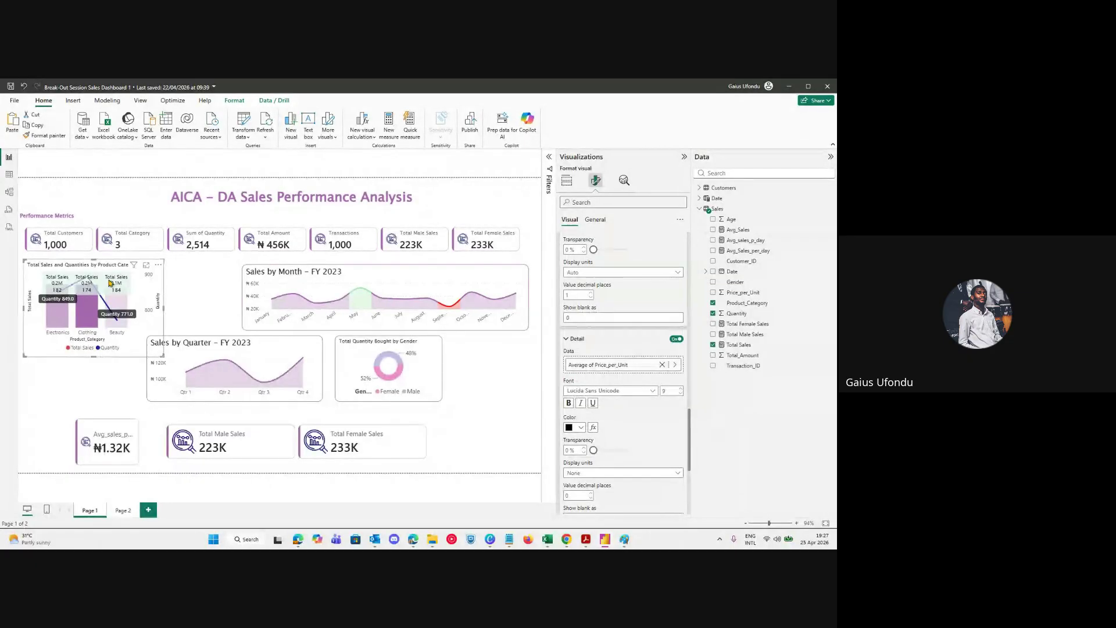
pyautogui.moveTo(163, 356)
pyautogui.mouseDown()
pyautogui.moveTo(232, 423)
pyautogui.moveTo(169, 368)
pyautogui.mouseUp()
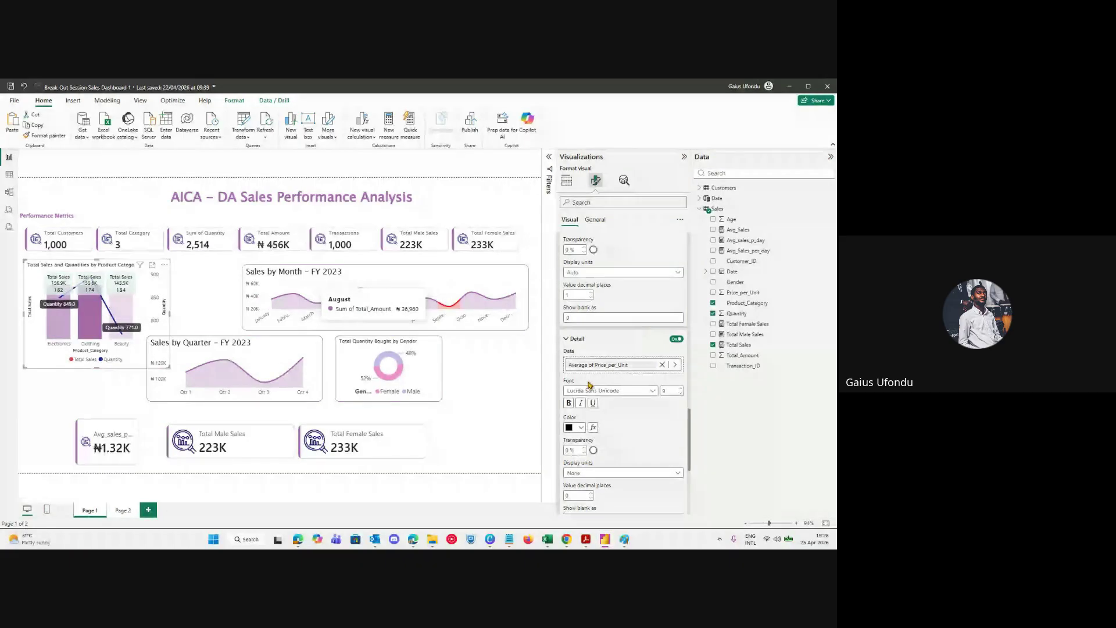
# Review the value, detail, background and layout settings of the Total Sales data labels.
pyautogui.scroll(-3, 616, 391)
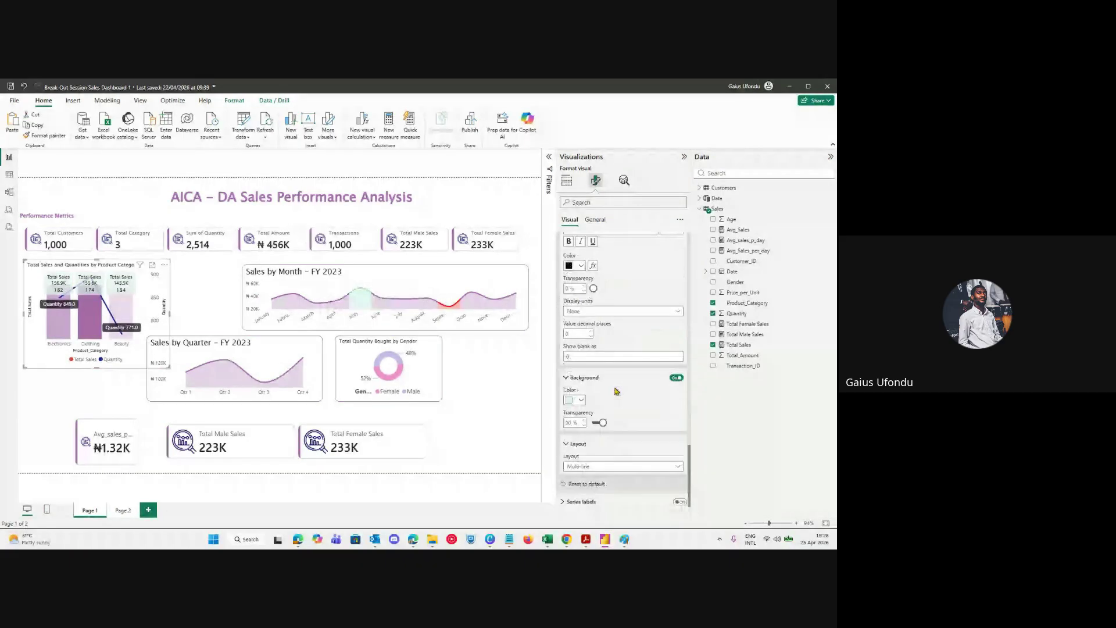
pyautogui.scroll(-1, 616, 391)
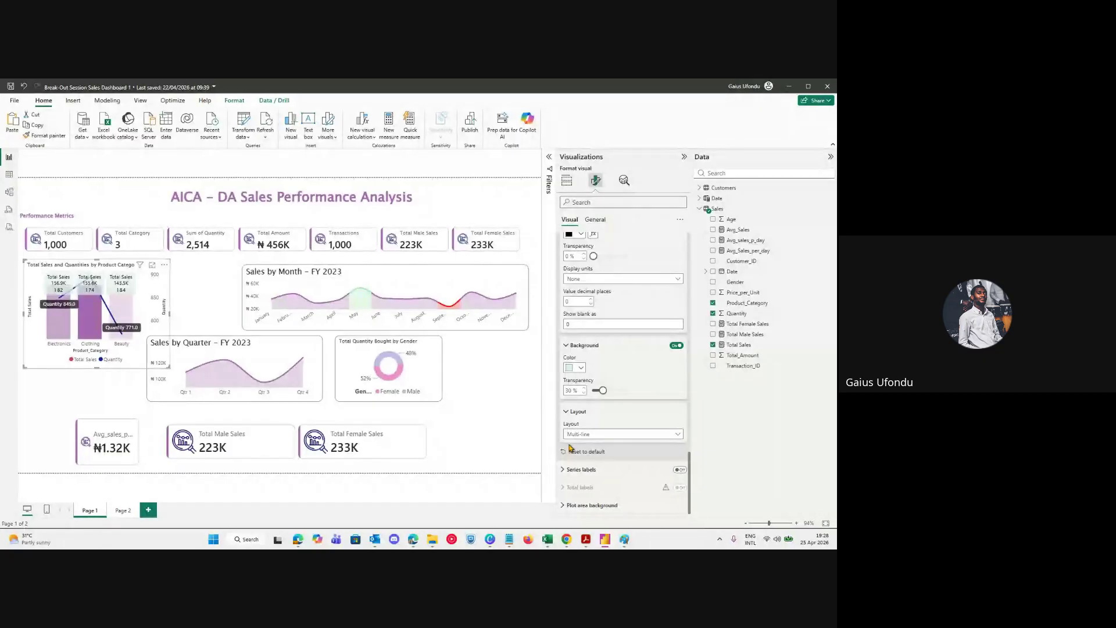
pyautogui.scroll(1, 591, 325)
pyautogui.scroll(4, 590, 325)
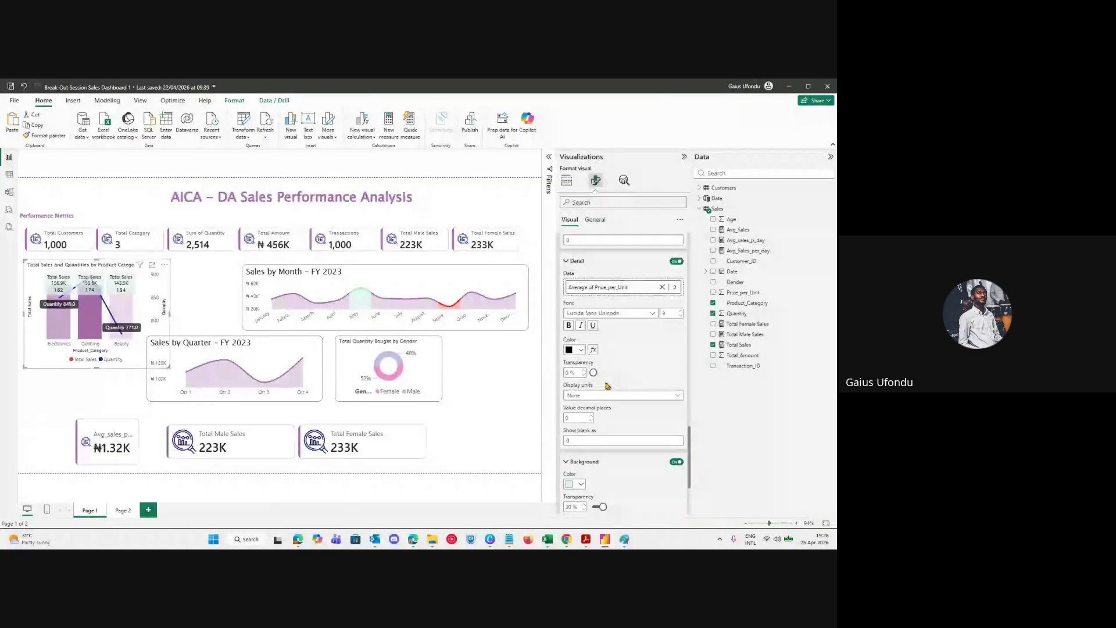
pyautogui.scroll(10, 608, 384)
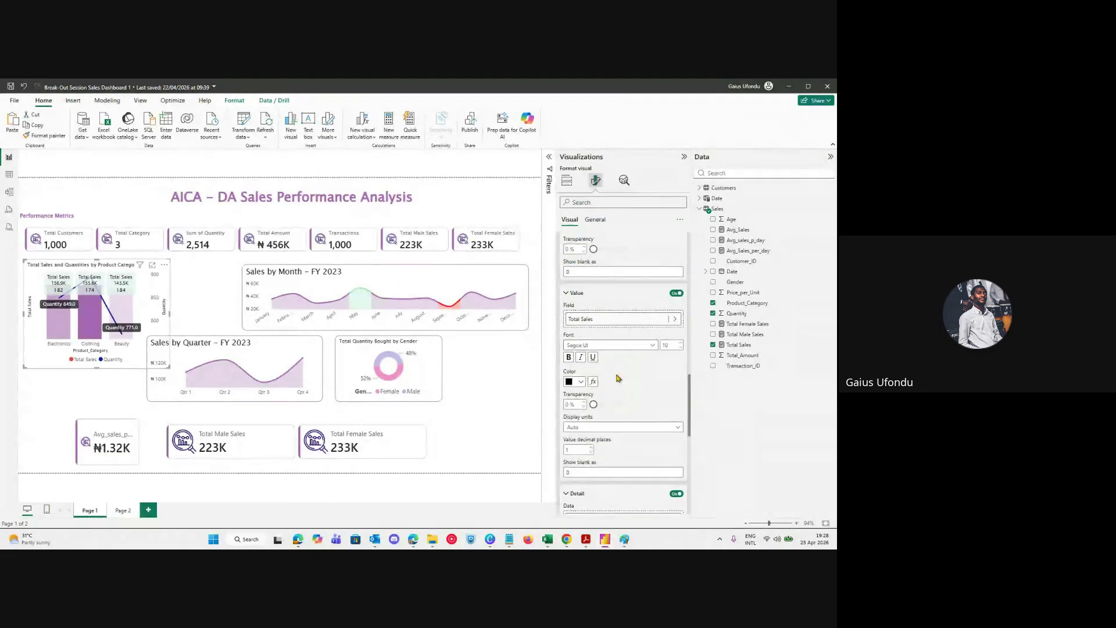
pyautogui.scroll(-5, 612, 349)
pyautogui.scroll(-2, 612, 405)
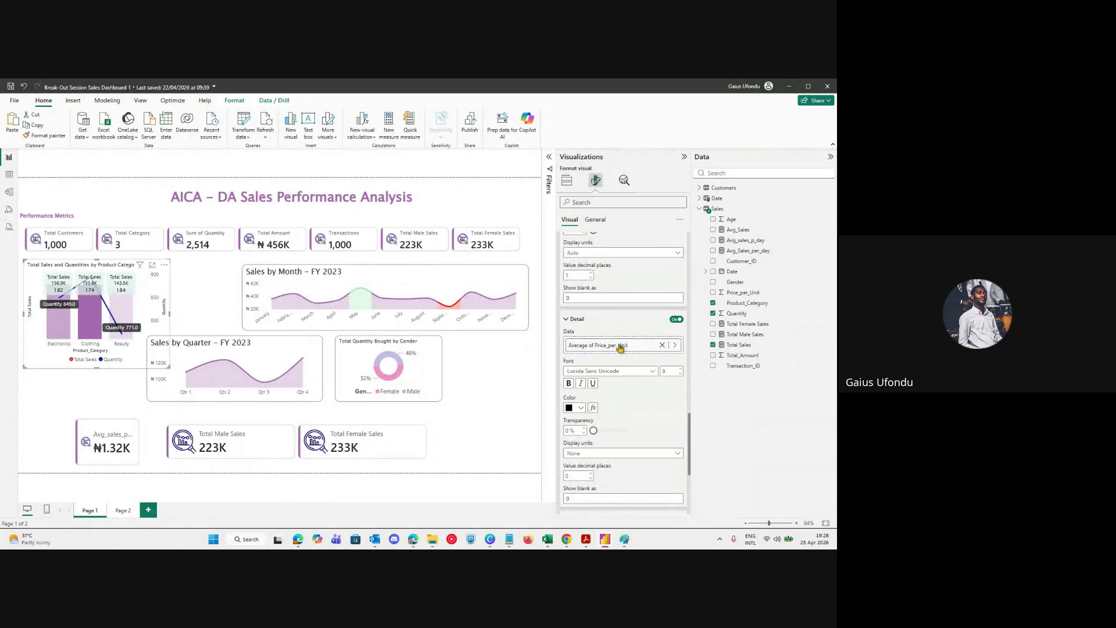
pyautogui.scroll(-2, 627, 413)
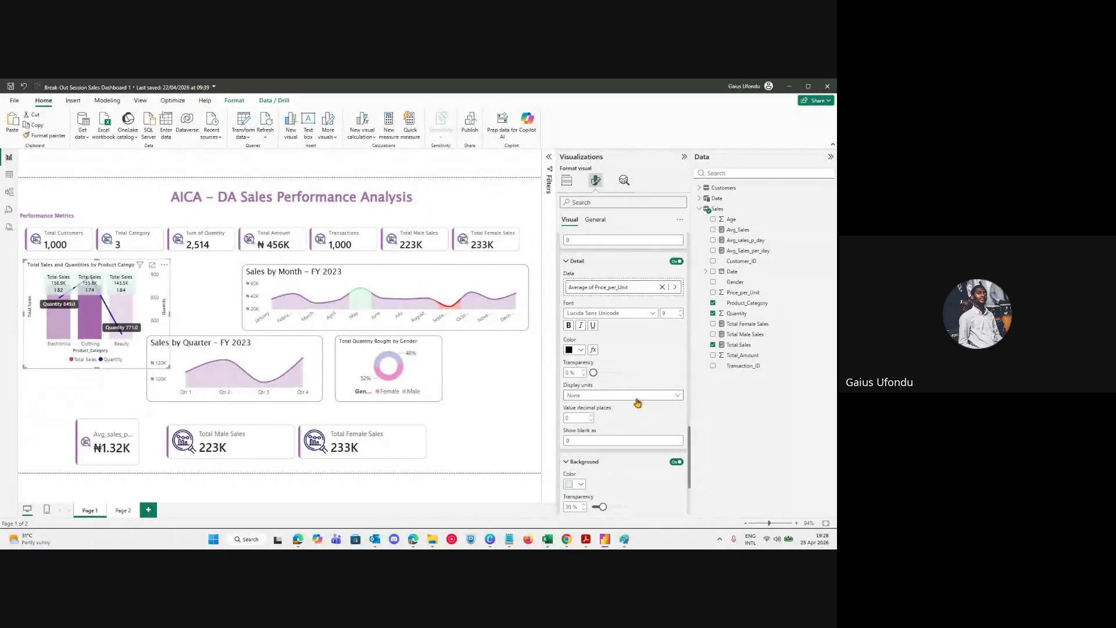
pyautogui.scroll(-2, 641, 399)
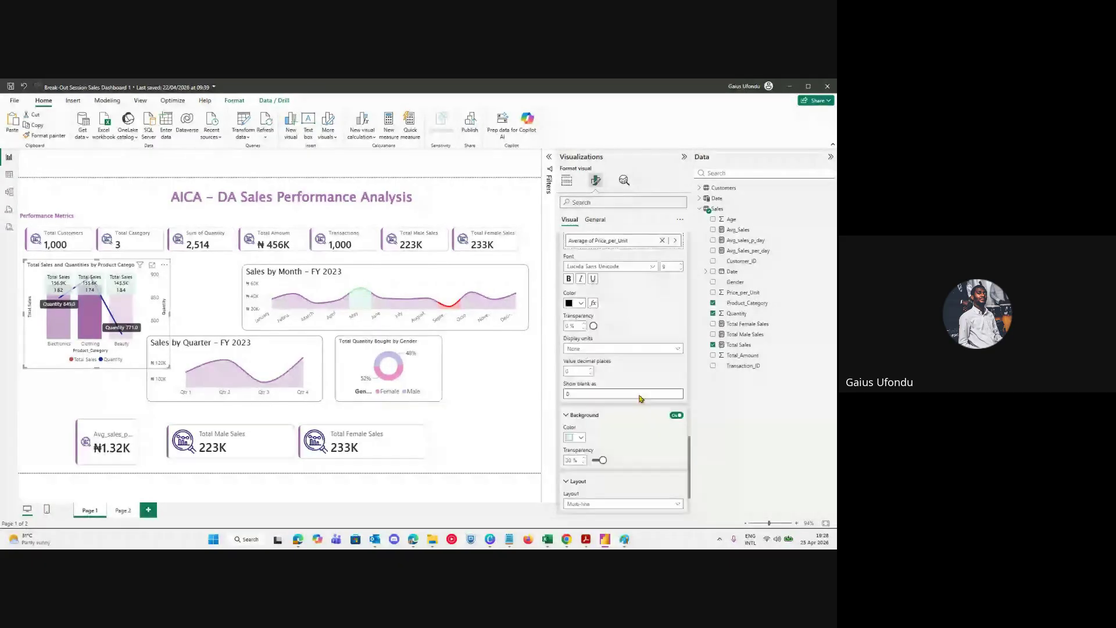
# Try turning on the series labels of the Total Sales and Quantities by Product Category combo chart.
pyautogui.scroll(-3, 641, 399)
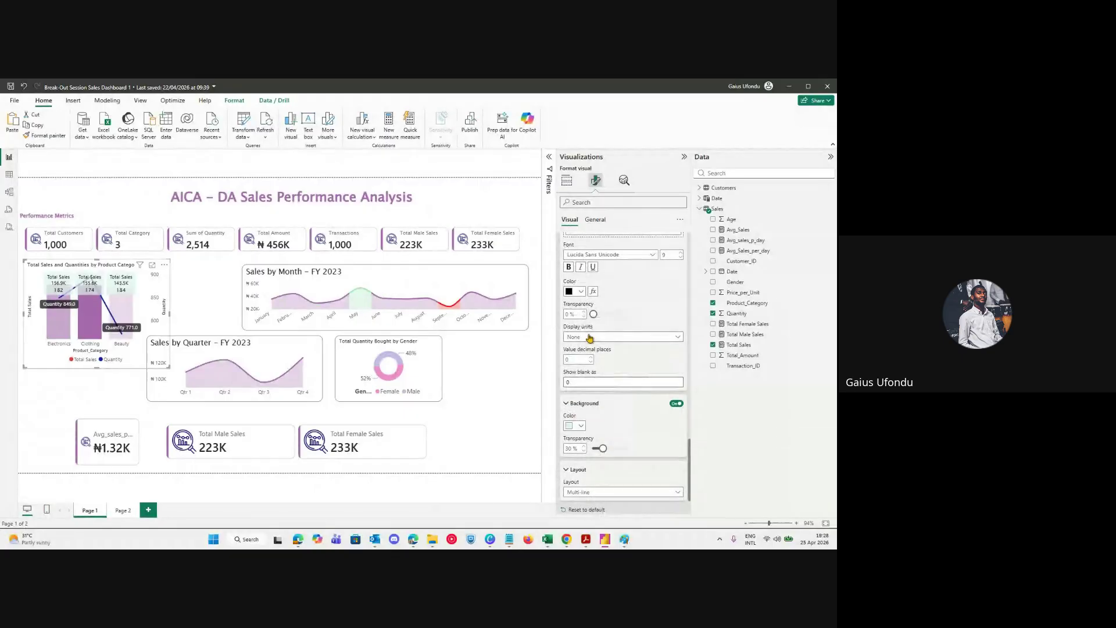
pyautogui.scroll(2, 592, 336)
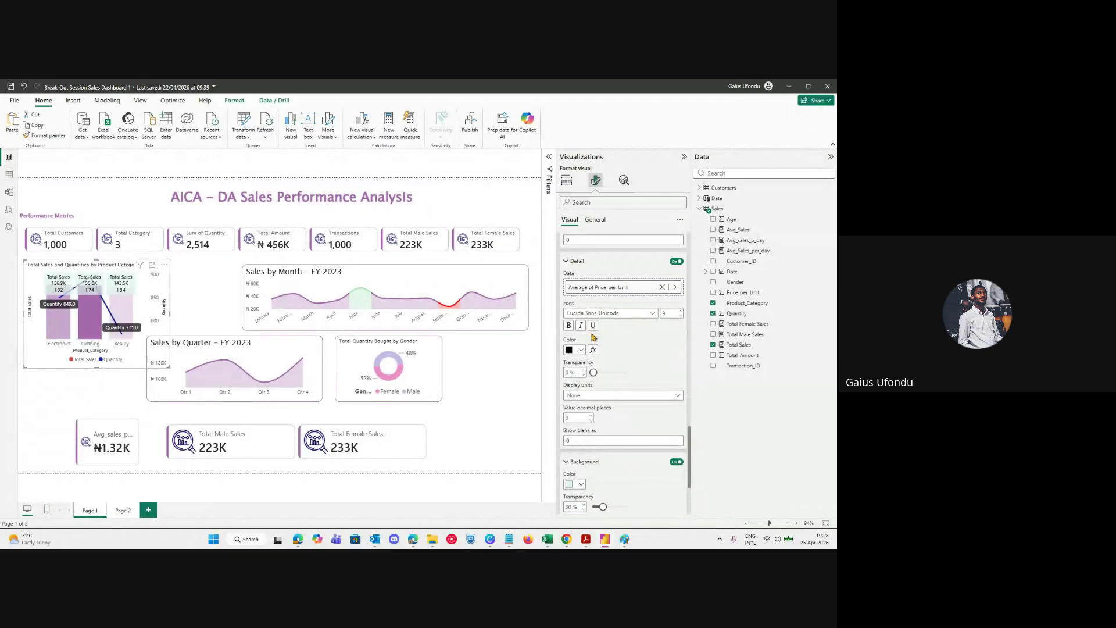
pyautogui.scroll(2, 592, 337)
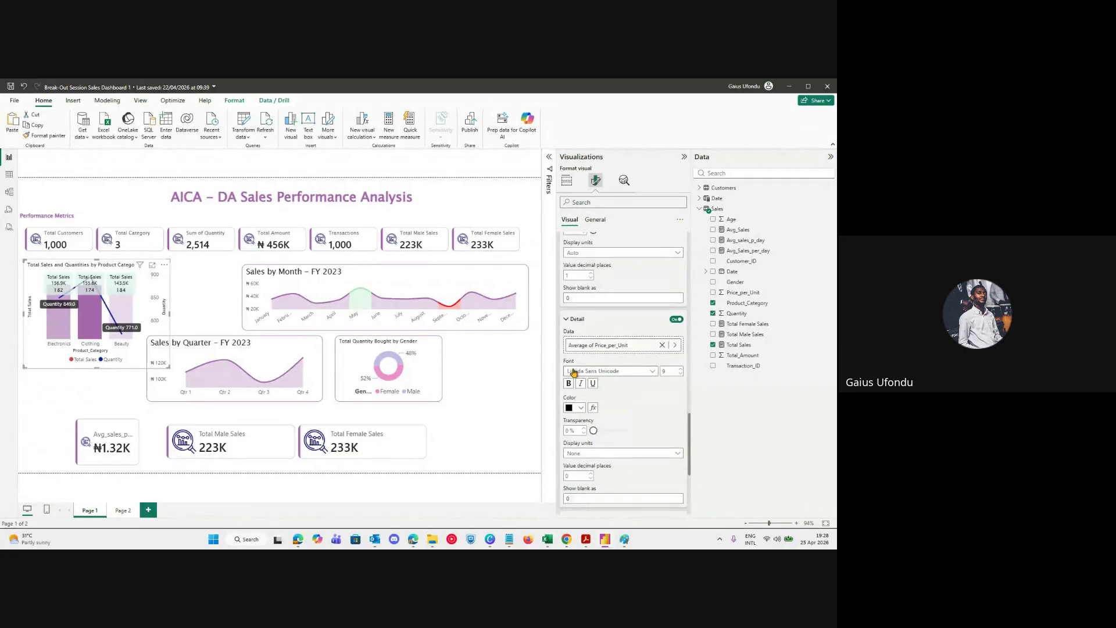
pyautogui.scroll(-6, 595, 378)
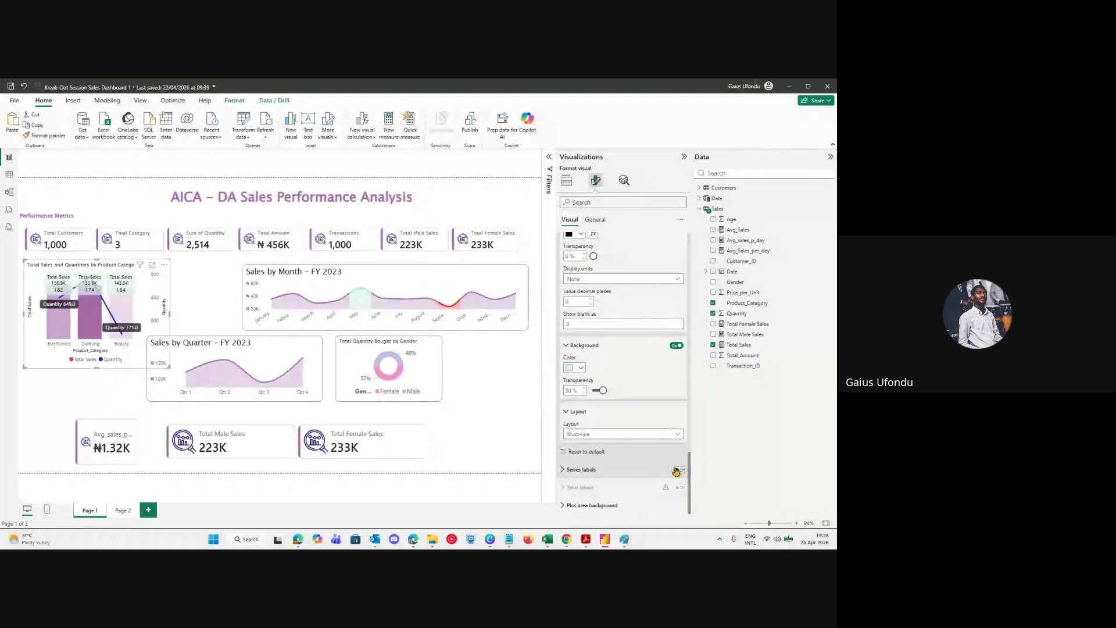
pyautogui.click(679, 471)
pyautogui.click(679, 470)
pyautogui.click(679, 470)
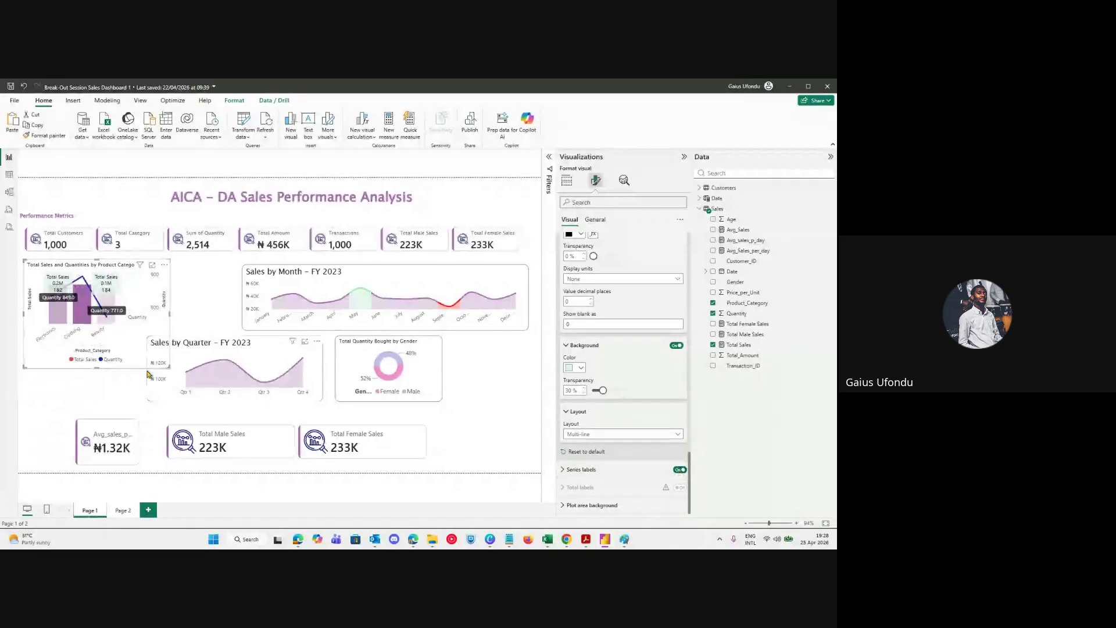
# Try enlarging the combo chart over the neighbouring charts and toggling the detail of its Total Sales data labels.
pyautogui.moveTo(169, 367); pyautogui.dragTo(336, 407)
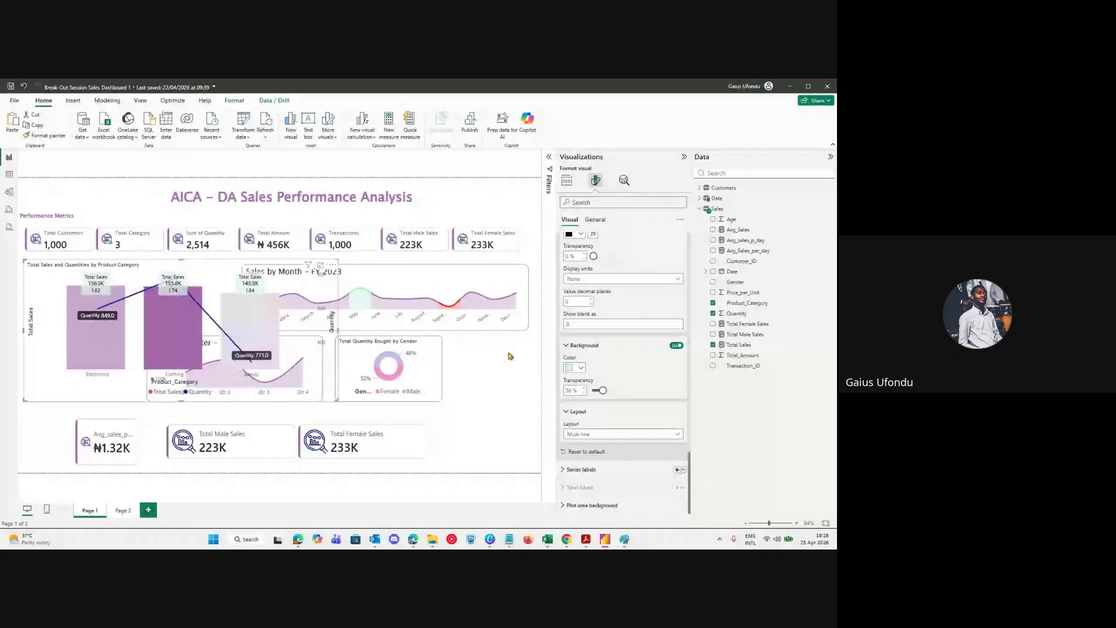
pyautogui.scroll(2, 600, 338)
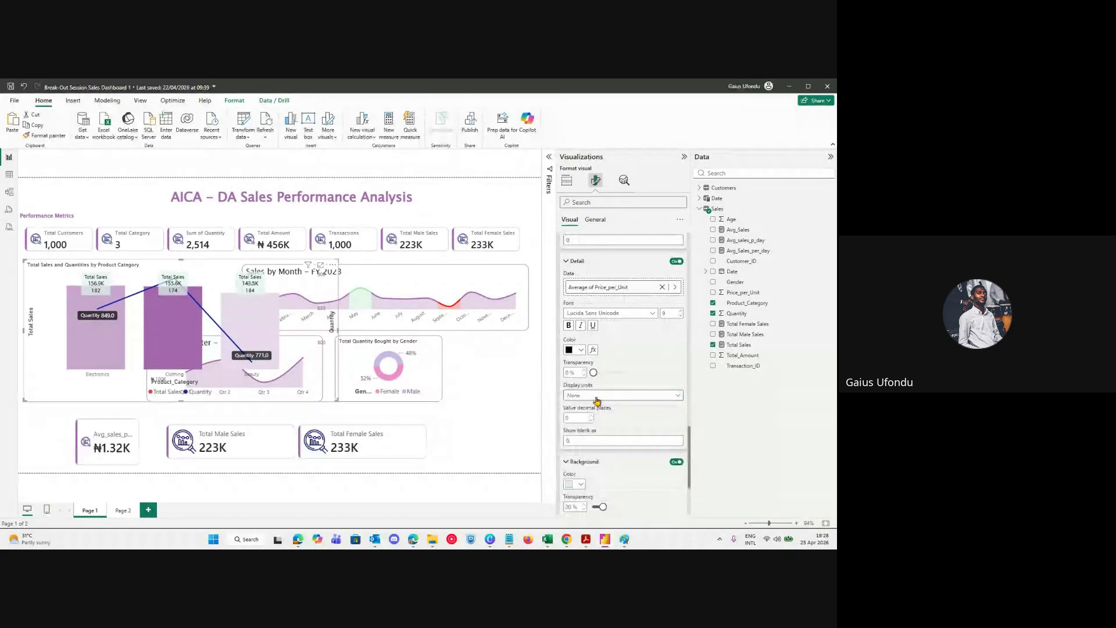
pyautogui.click(598, 396)
pyautogui.click(597, 398)
pyautogui.click(677, 261)
pyautogui.click(677, 262)
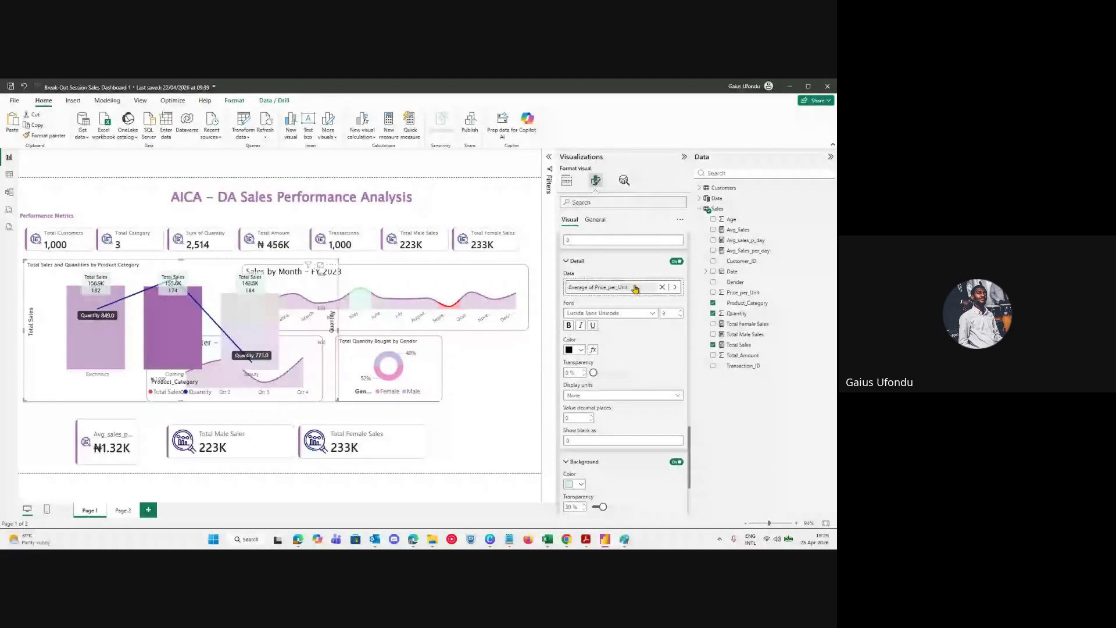
# Review the source field and summarization of the Total Sales label detail, and remove the detail from the labels.
pyautogui.click(674, 287)
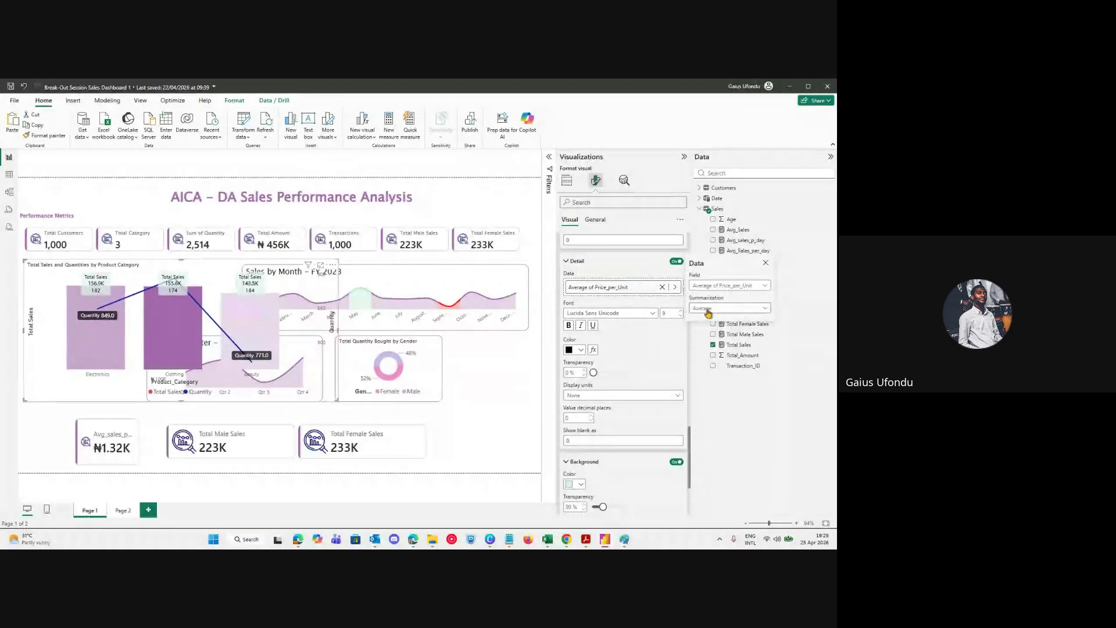
pyautogui.click(726, 286)
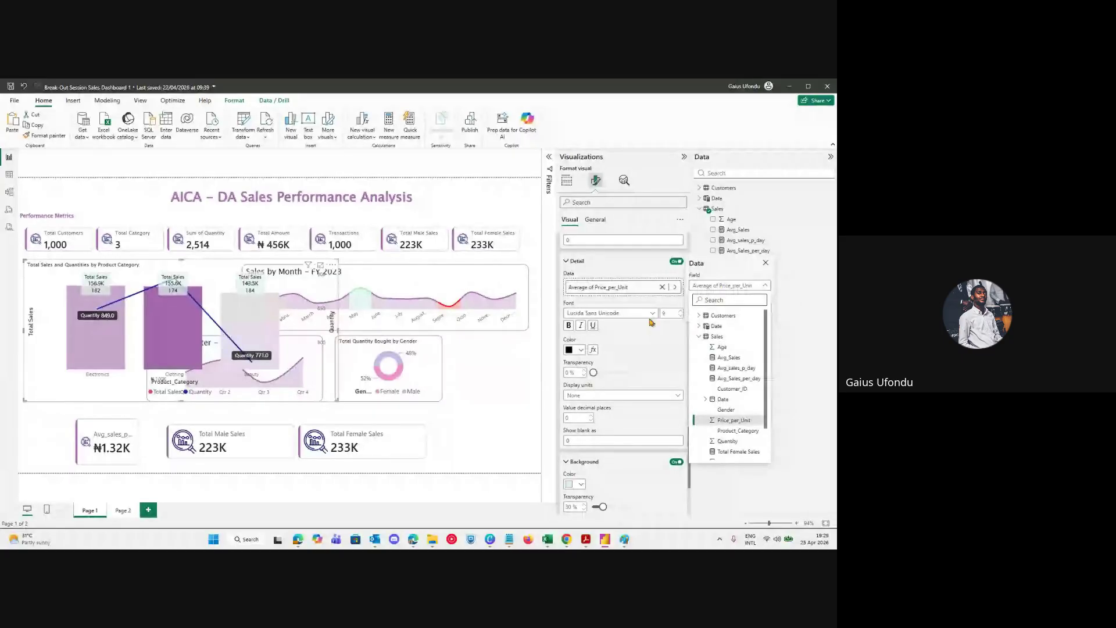
pyautogui.click(652, 342)
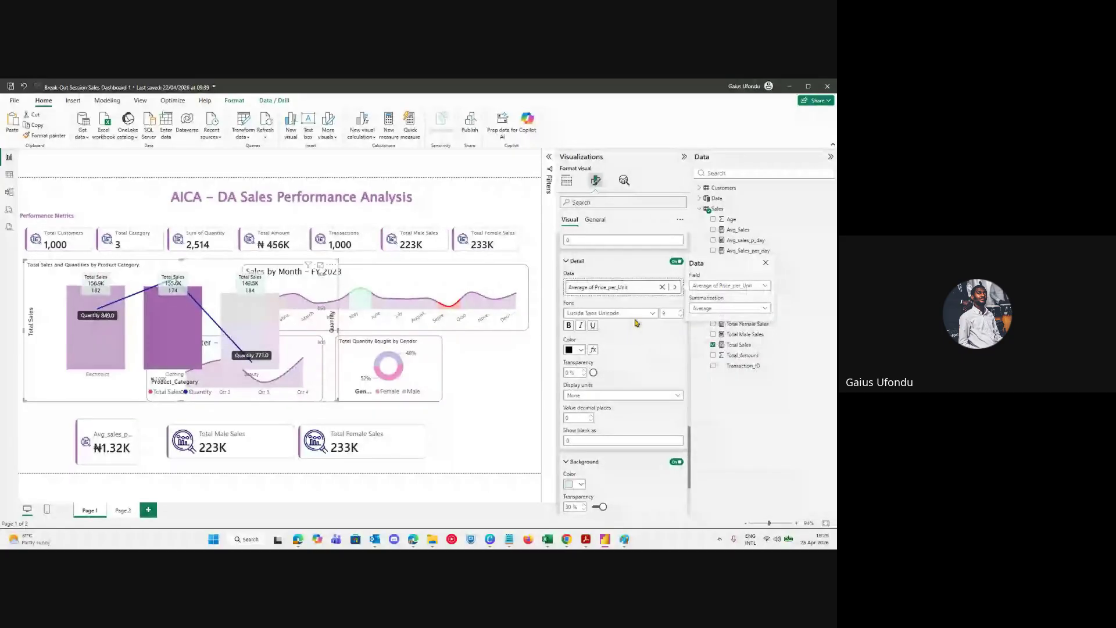
pyautogui.moveTo(593, 290); pyautogui.dragTo(573, 375)
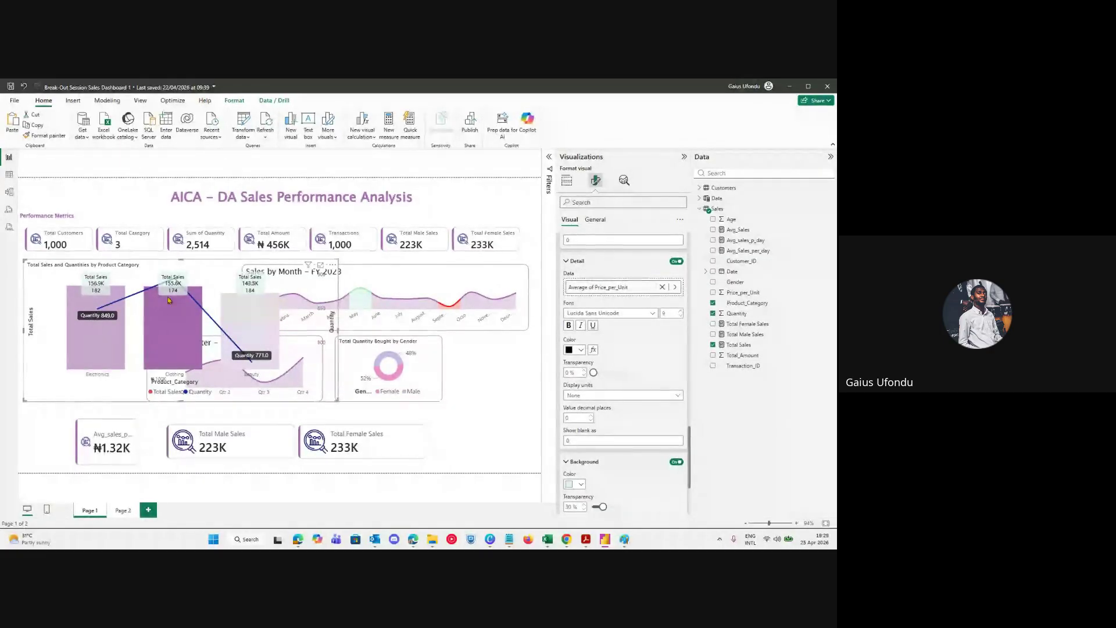
pyautogui.moveTo(105, 293)
pyautogui.click(566, 180)
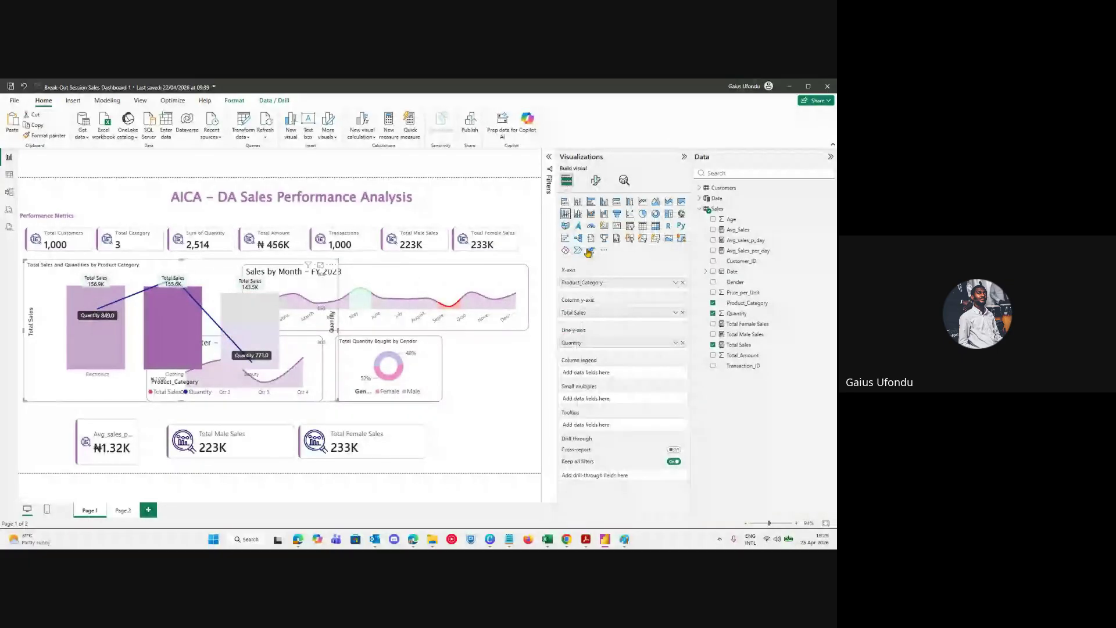
# Shrink the combo chart so it no longer covers the Sales by Month chart and sits above the Avg_sales_p_day card.
pyautogui.moveTo(586, 389)
pyautogui.moveTo(336, 329); pyautogui.dragTo(197, 329)
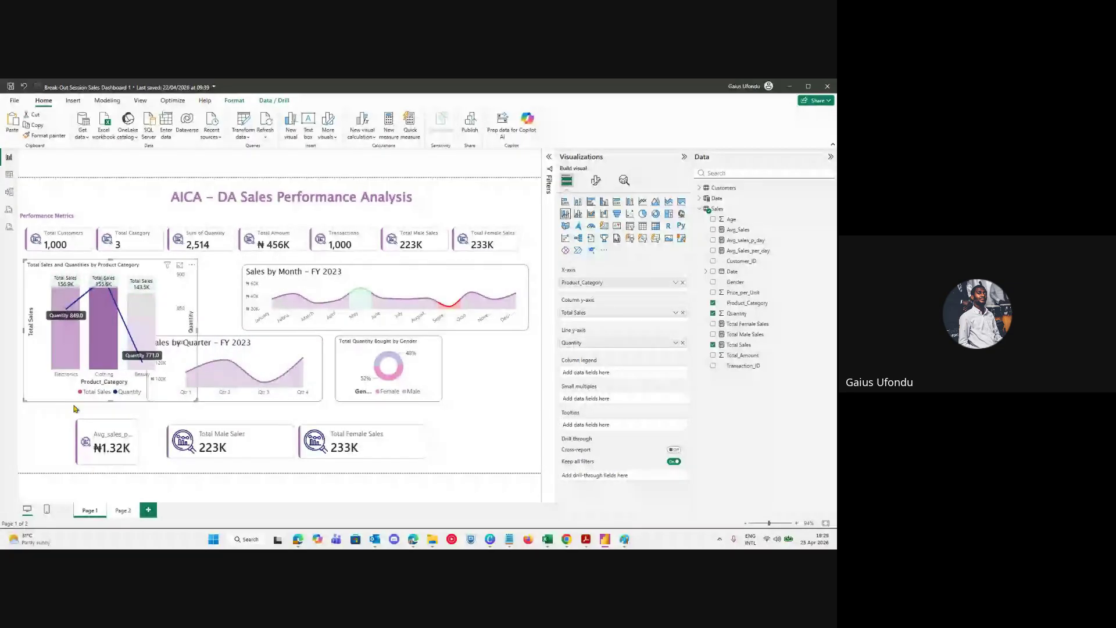
pyautogui.moveTo(74, 404); pyautogui.dragTo(129, 362)
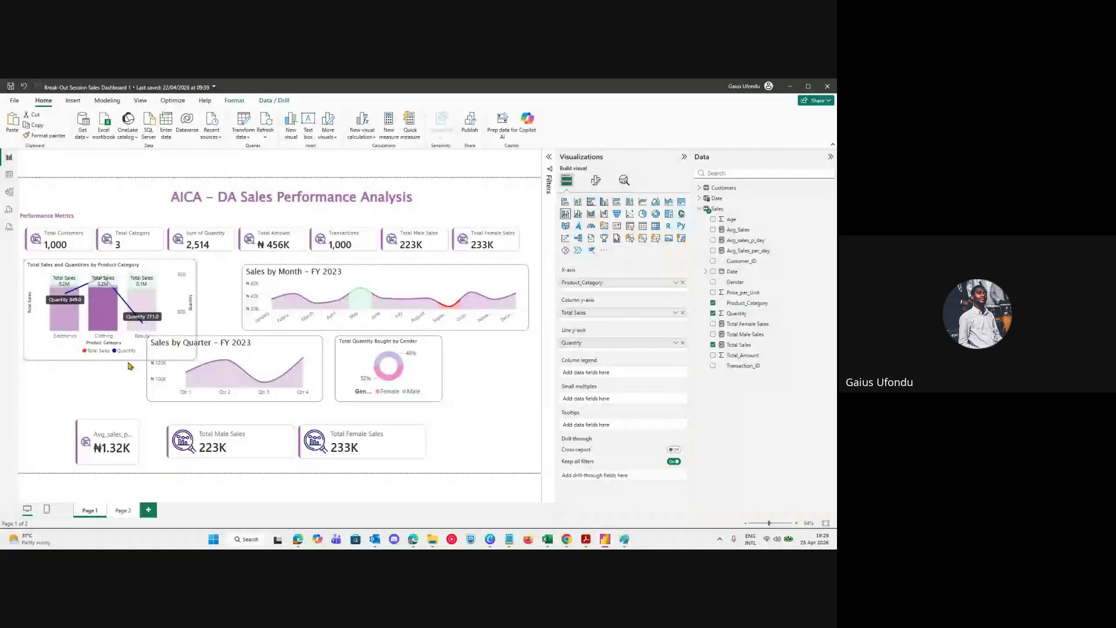
pyautogui.moveTo(129, 364)
pyautogui.mouseDown()
pyautogui.moveTo(127, 418)
pyautogui.moveTo(113, 369)
pyautogui.mouseUp()
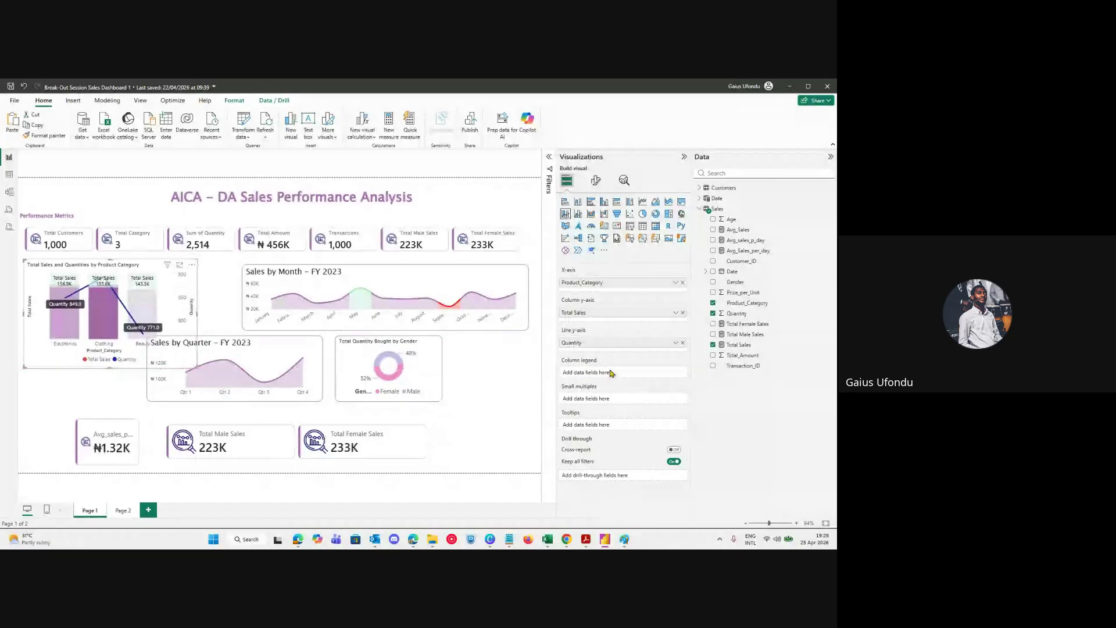
# Add Price_per_Unit to the combo chart's tooltips, aggregated as Average, and check the tooltip on the Clothing and Beauty columns.
pyautogui.moveTo(742, 293); pyautogui.dragTo(622, 425)
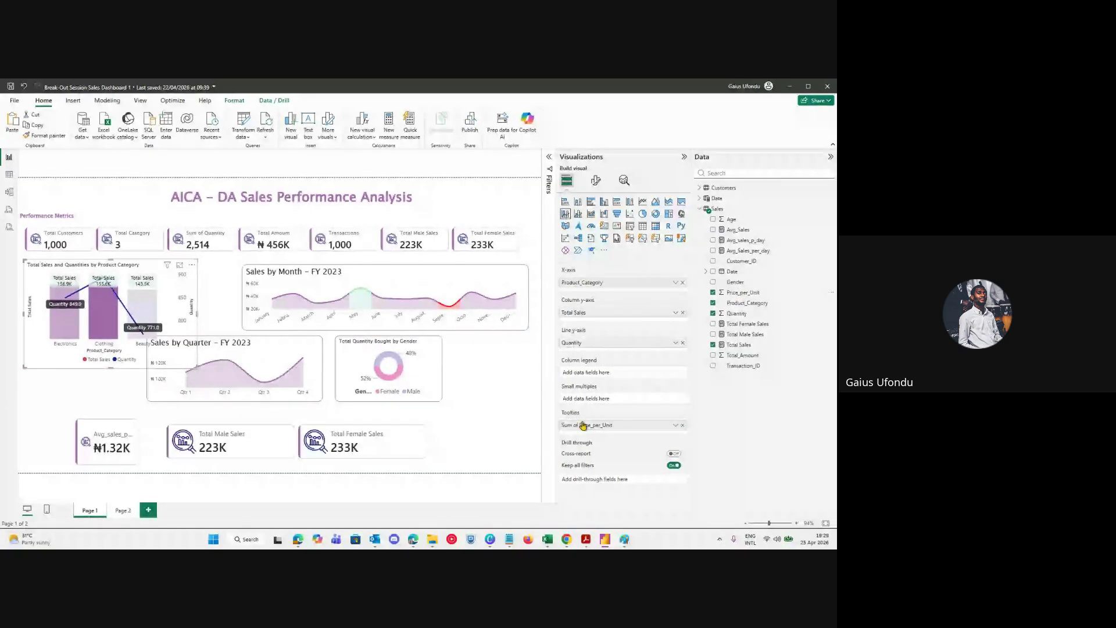
pyautogui.click(675, 425)
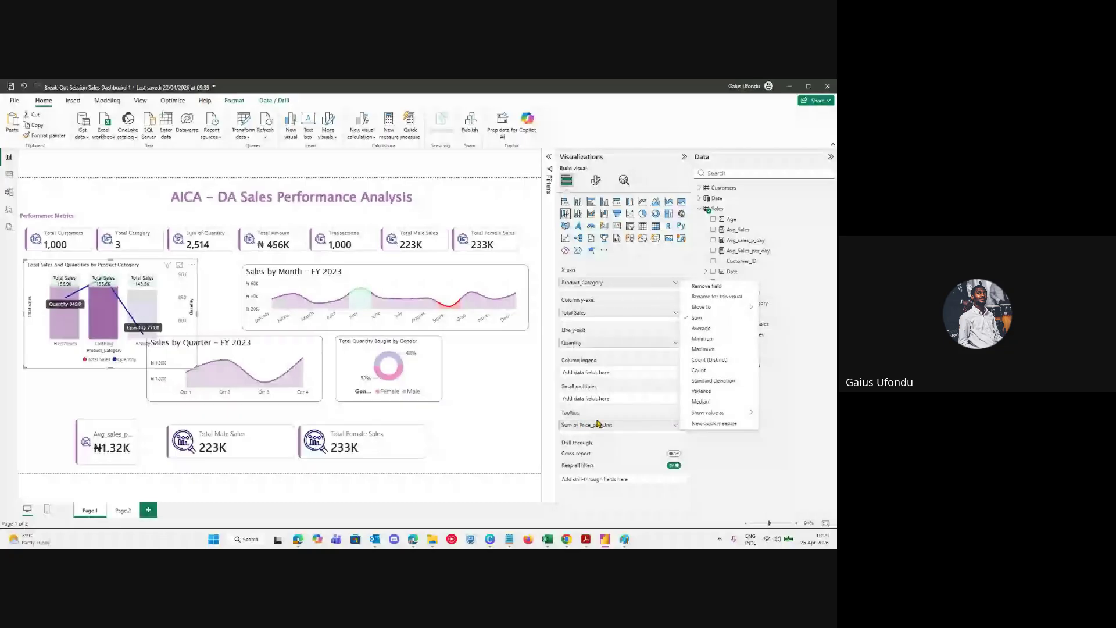
pyautogui.click(700, 328)
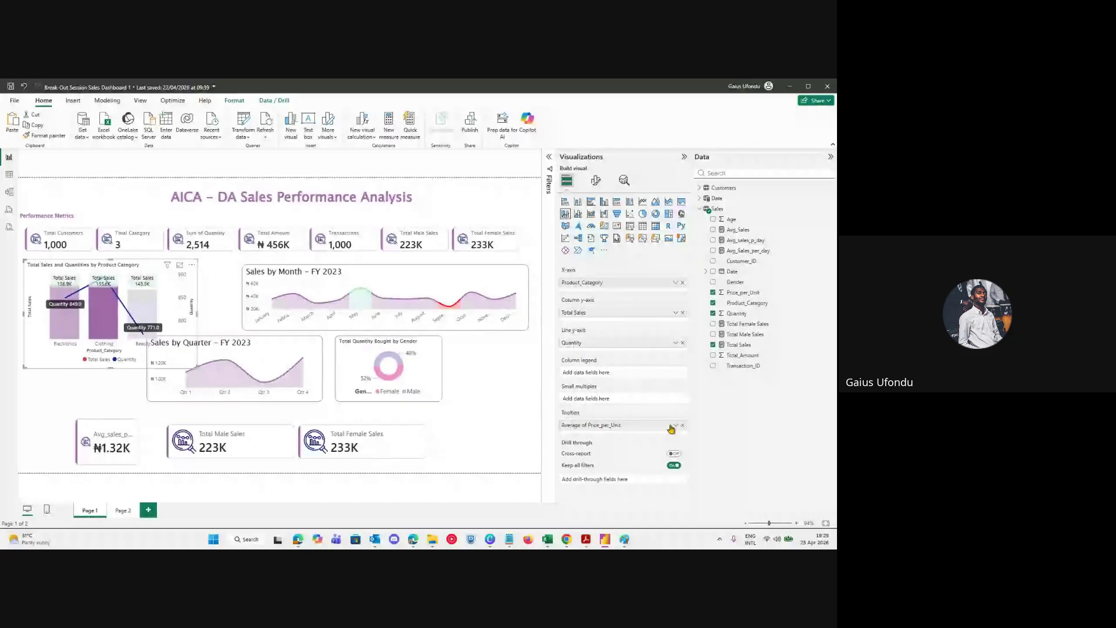
pyautogui.click(674, 425)
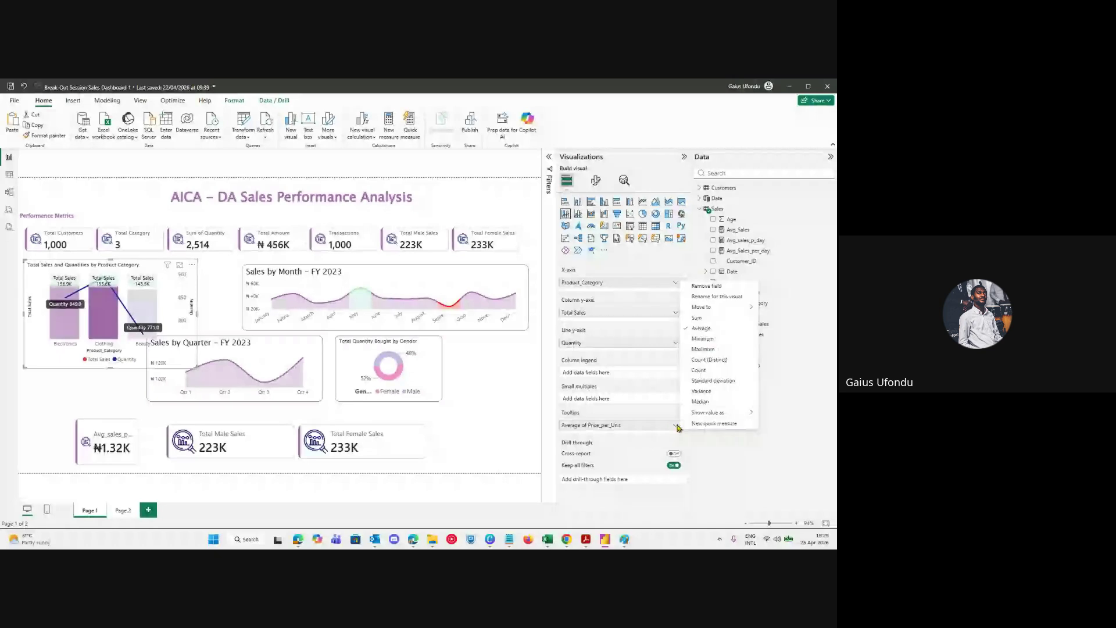
pyautogui.click(696, 330)
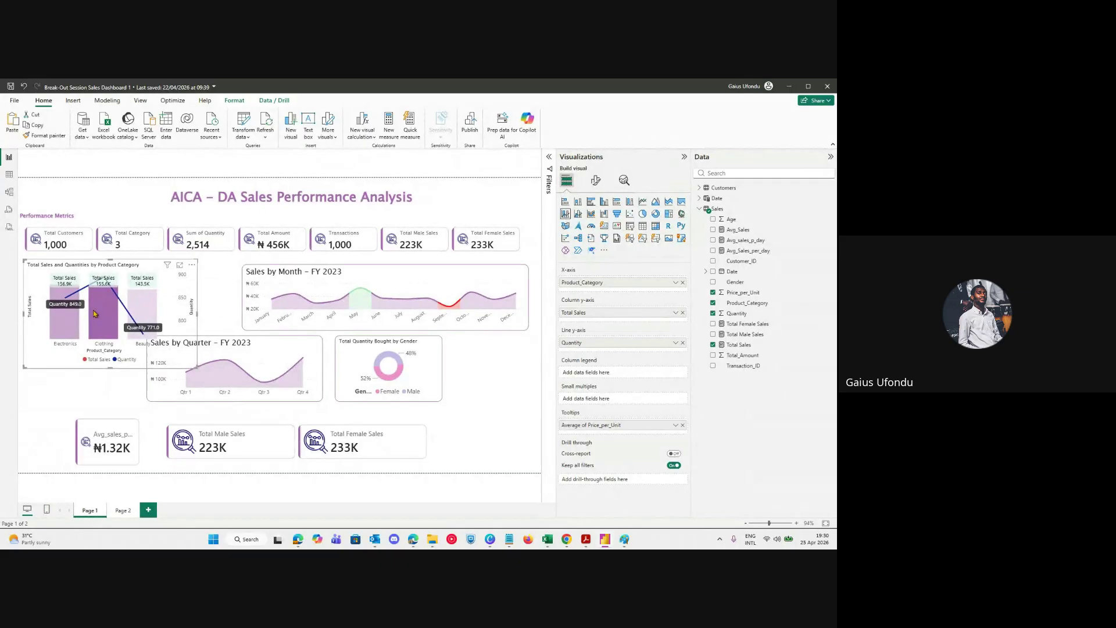
pyautogui.moveTo(100, 321)
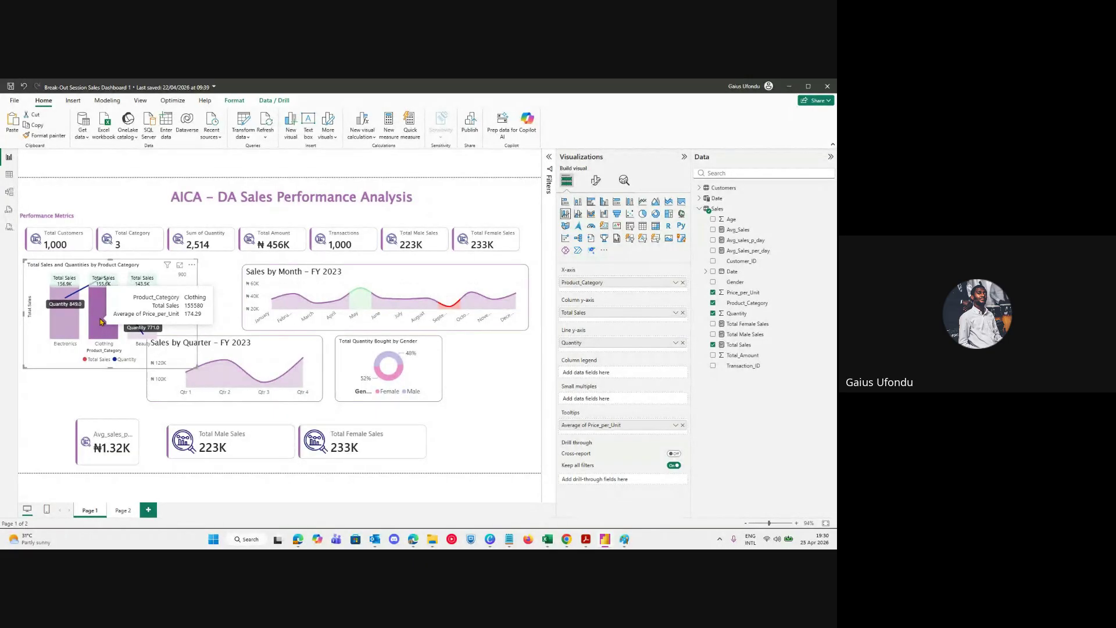
pyautogui.moveTo(144, 319)
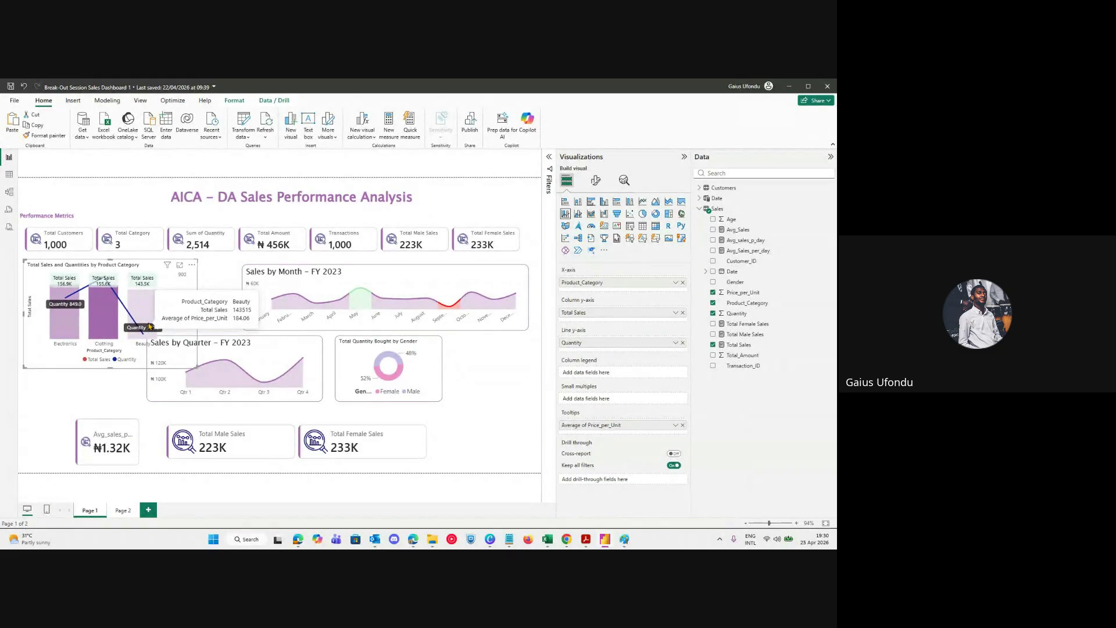
# Rename the average Price_per_Unit tooltip field to "Average Price" for this chart.
pyautogui.doubleClick(593, 426)
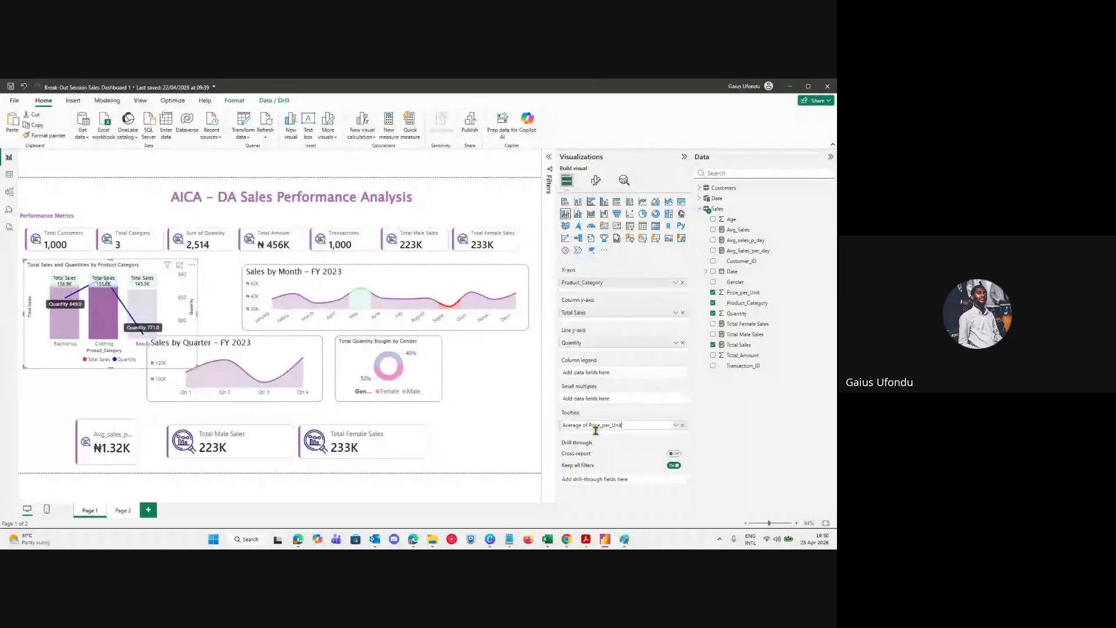
pyautogui.hotkey('ctrl', 'a')
pyautogui.write('Average Price')
pyautogui.press('Return')
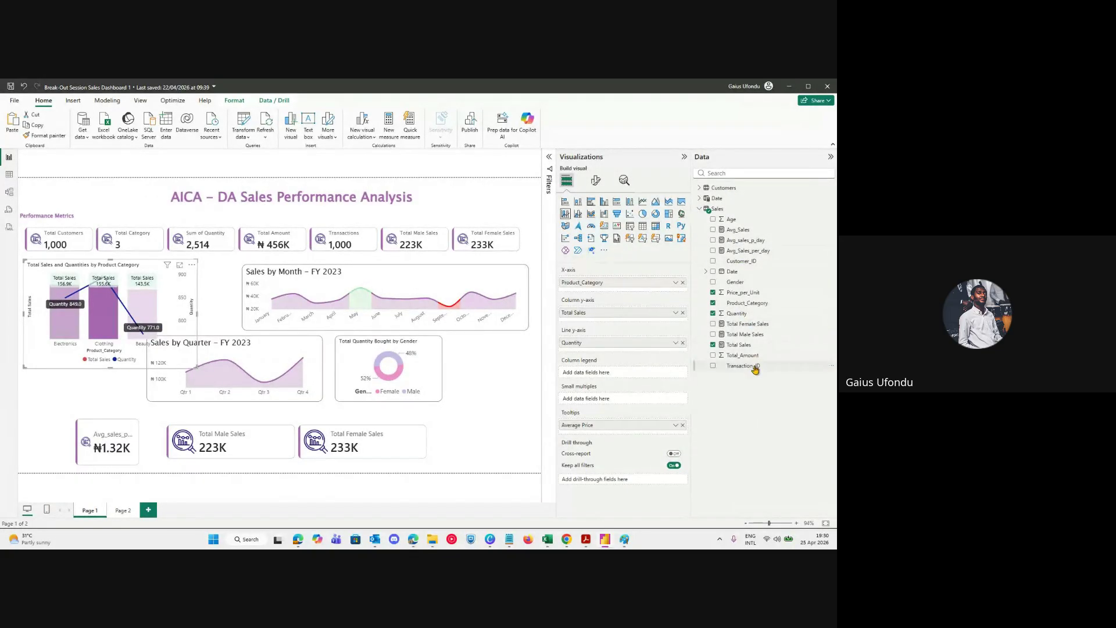
# Try adding Customer_ID to the combo chart's tooltips.
pyautogui.moveTo(737, 269); pyautogui.dragTo(605, 440)
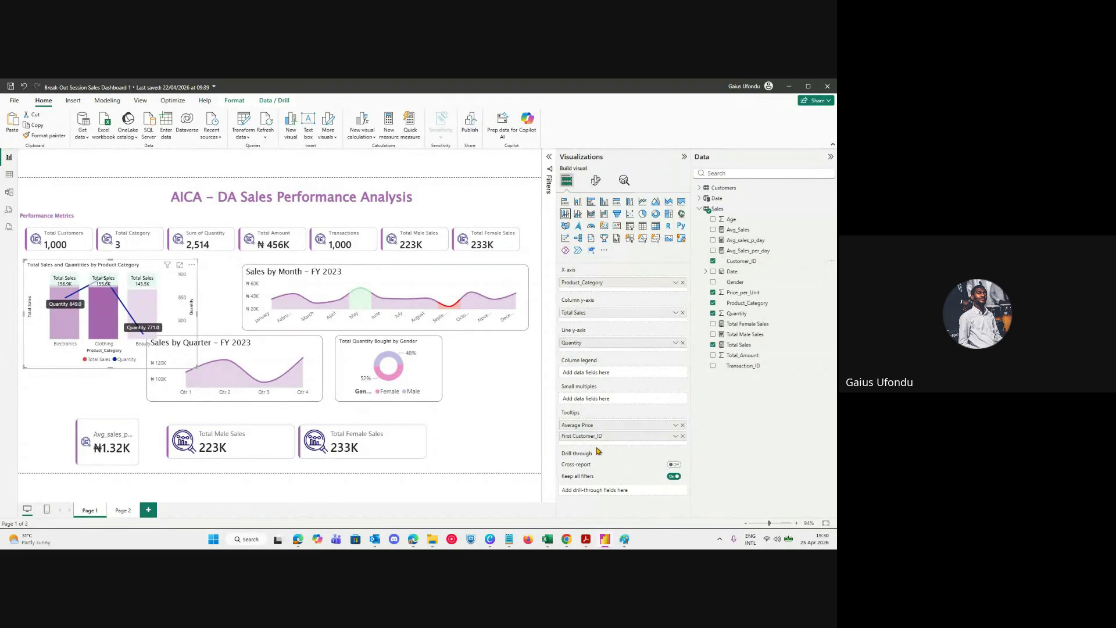
pyautogui.click(674, 435)
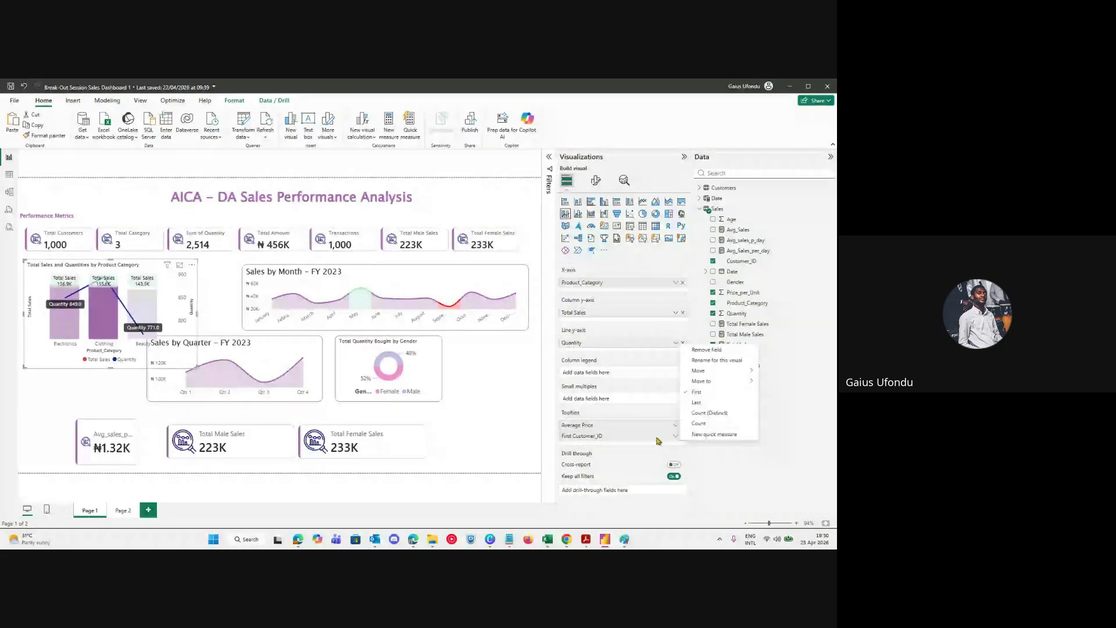
pyautogui.click(706, 349)
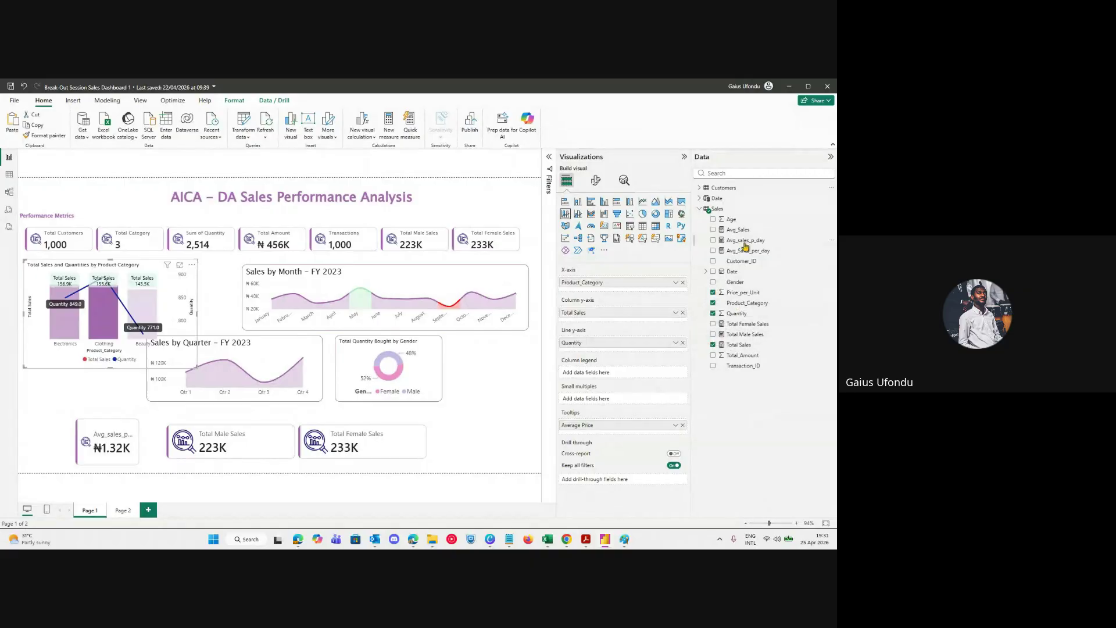
# Add Age to the combo chart's tooltips, aggregated as Average, and check the tooltip on the Electronics column.
pyautogui.moveTo(732, 221); pyautogui.dragTo(608, 431)
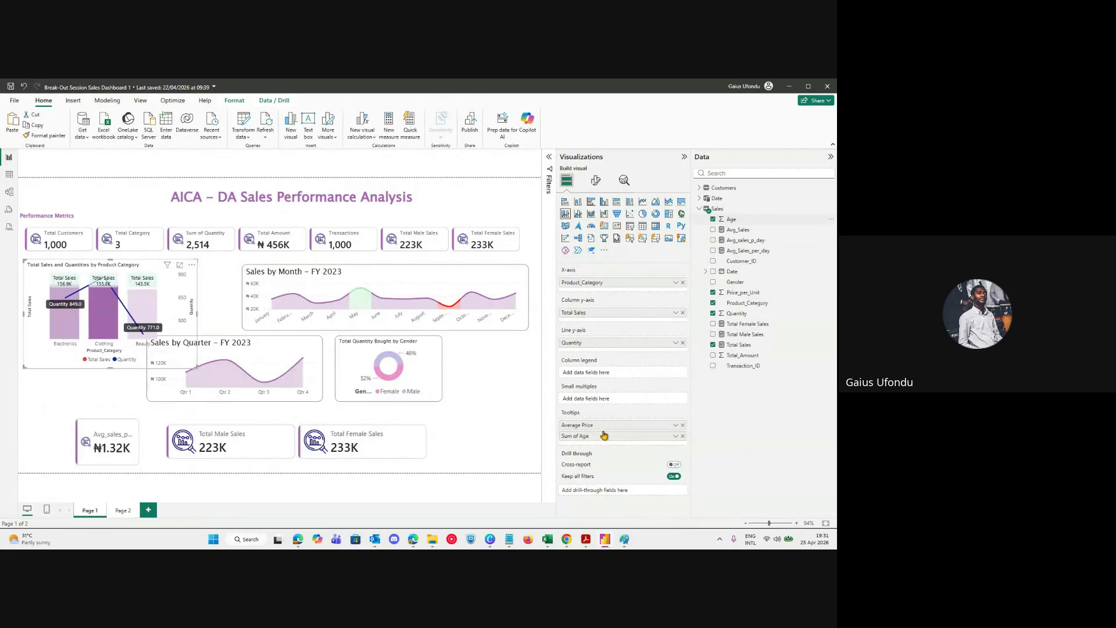
pyautogui.click(675, 436)
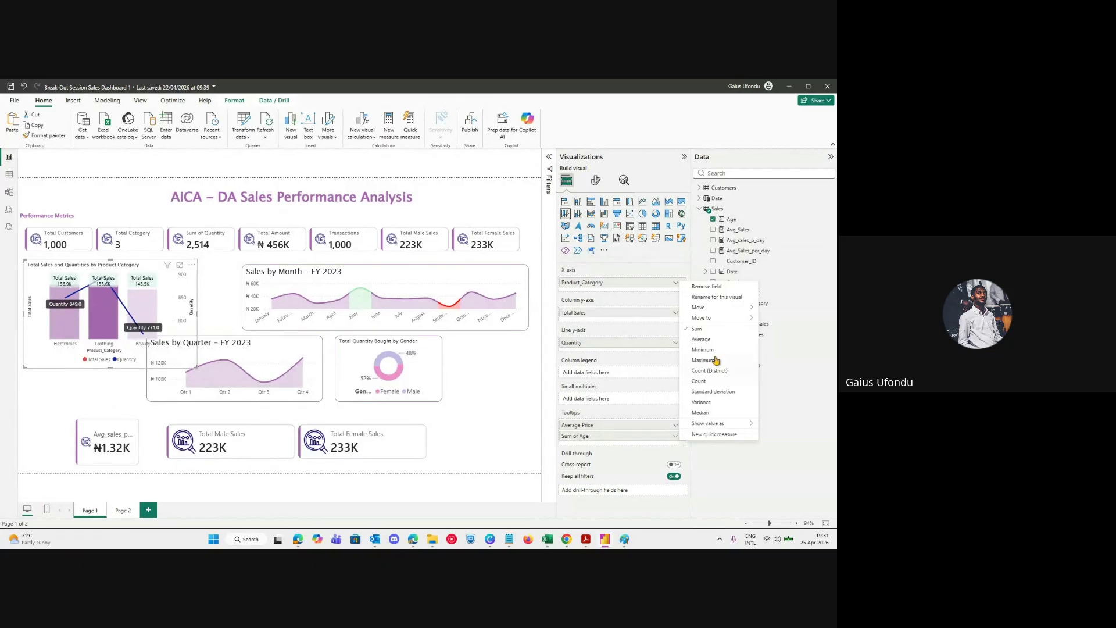
pyautogui.click(704, 343)
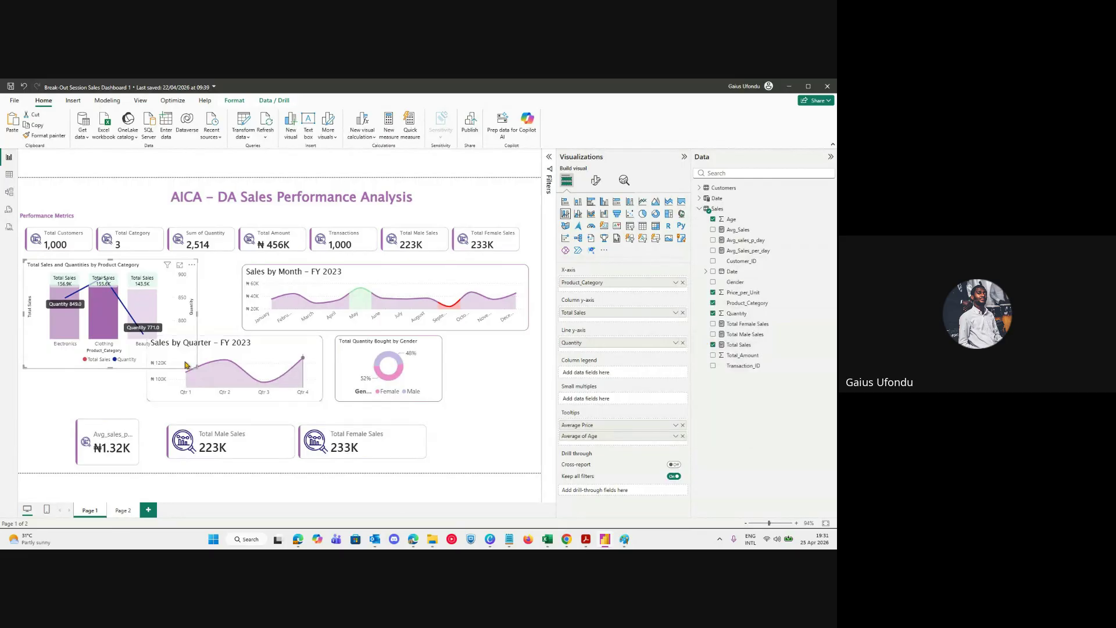
pyautogui.moveTo(66, 326)
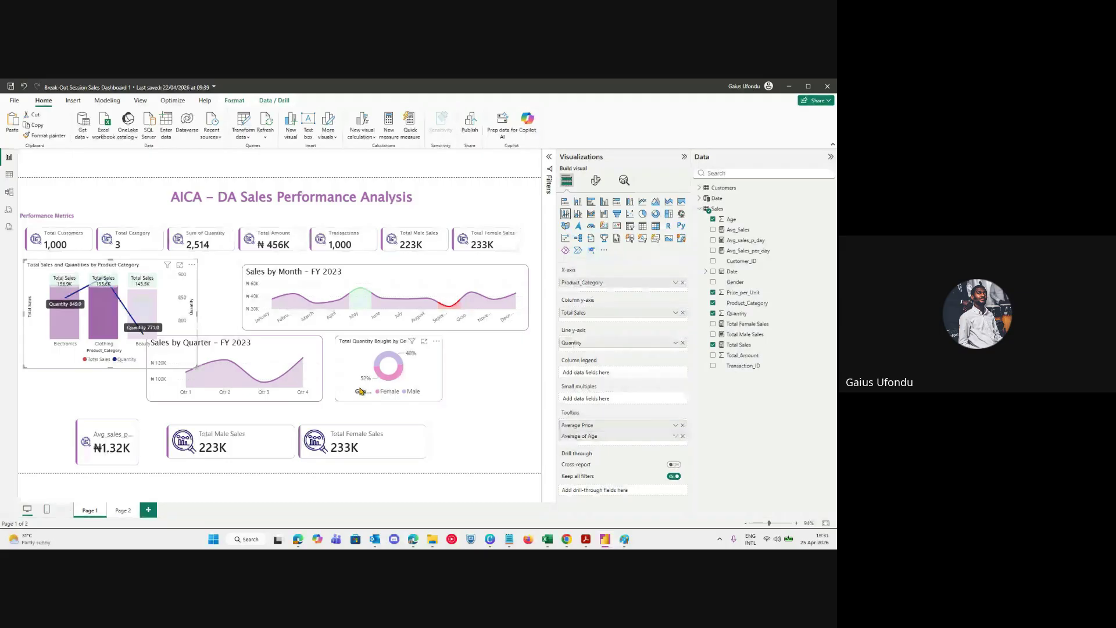
# Switch to the Google Meet window, open the in-call messages and draft "I have an urgent call." with "D" on a second line.
pyautogui.click(413, 539)
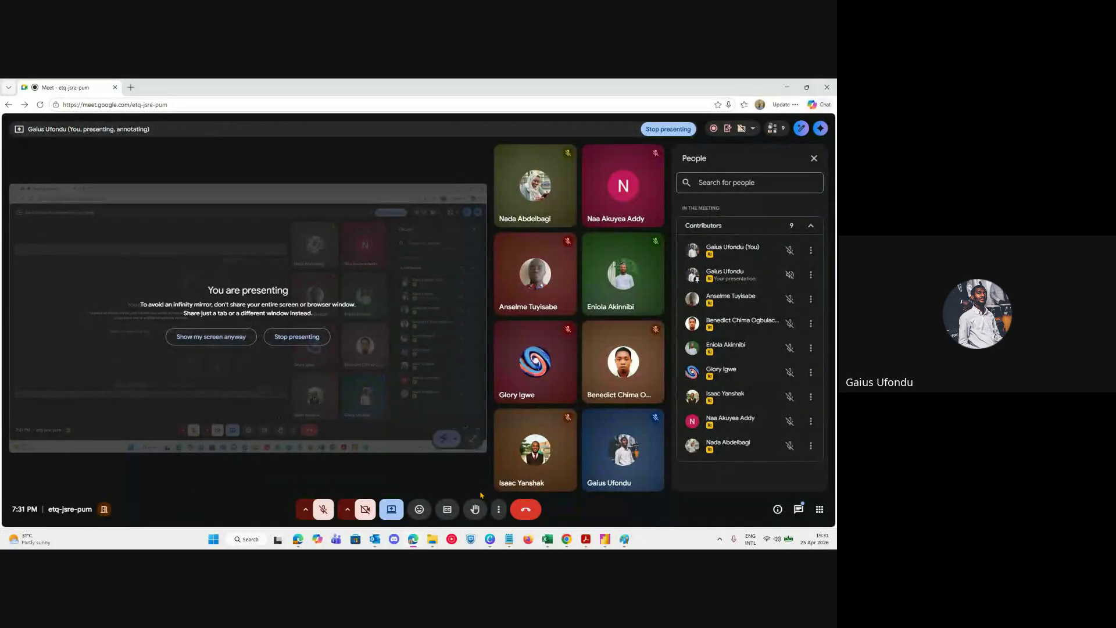
pyautogui.click(799, 509)
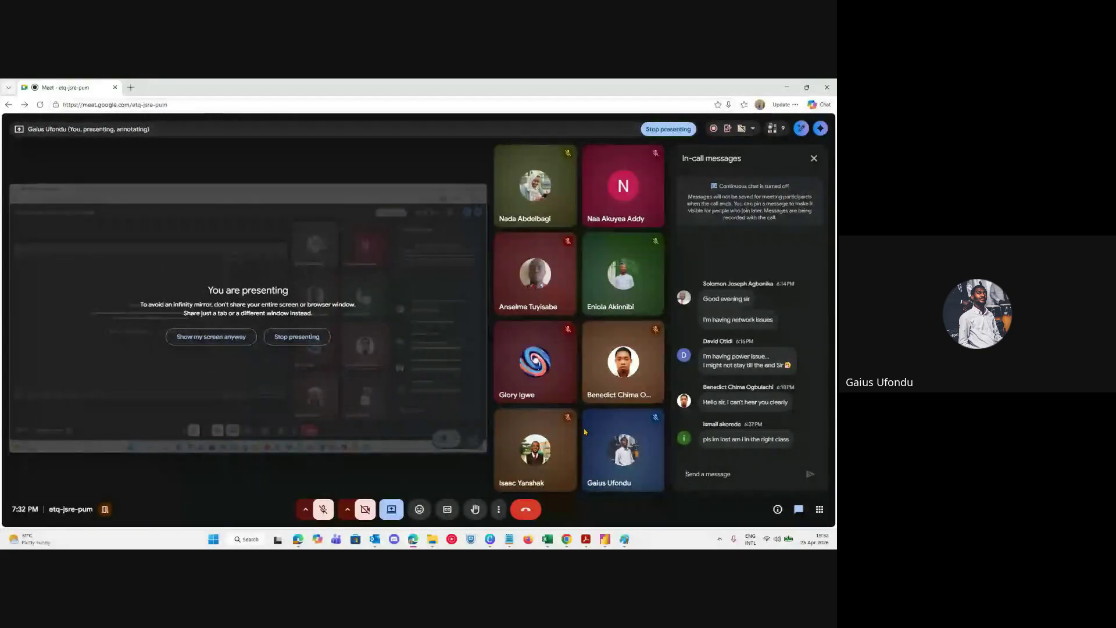
pyautogui.write('I had a')
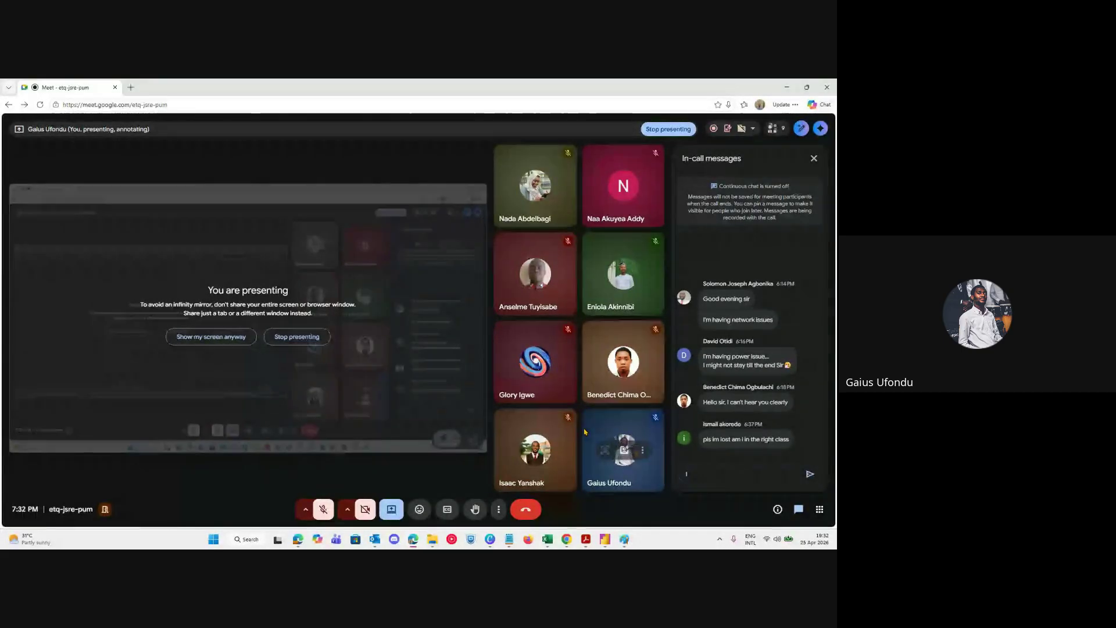
pyautogui.press('BackSpace')
pyautogui.press('BackSpace')
pyautogui.press('BackSpace')
pyautogui.press('BackSpace')
pyautogui.press('BackSpace')
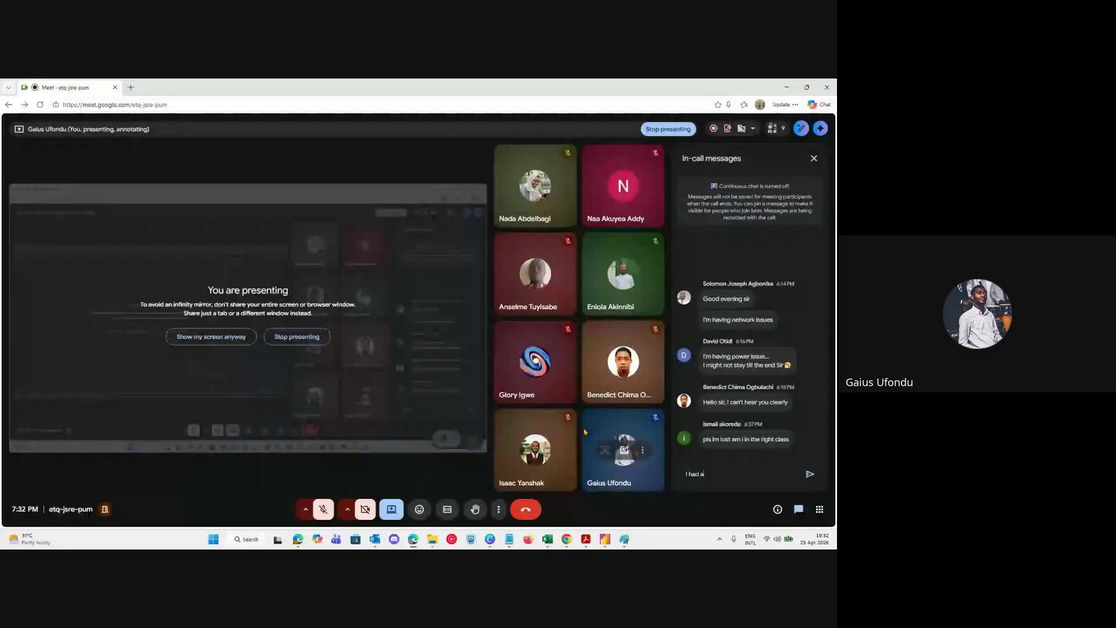
pyautogui.write('ave an a=urgent ca')
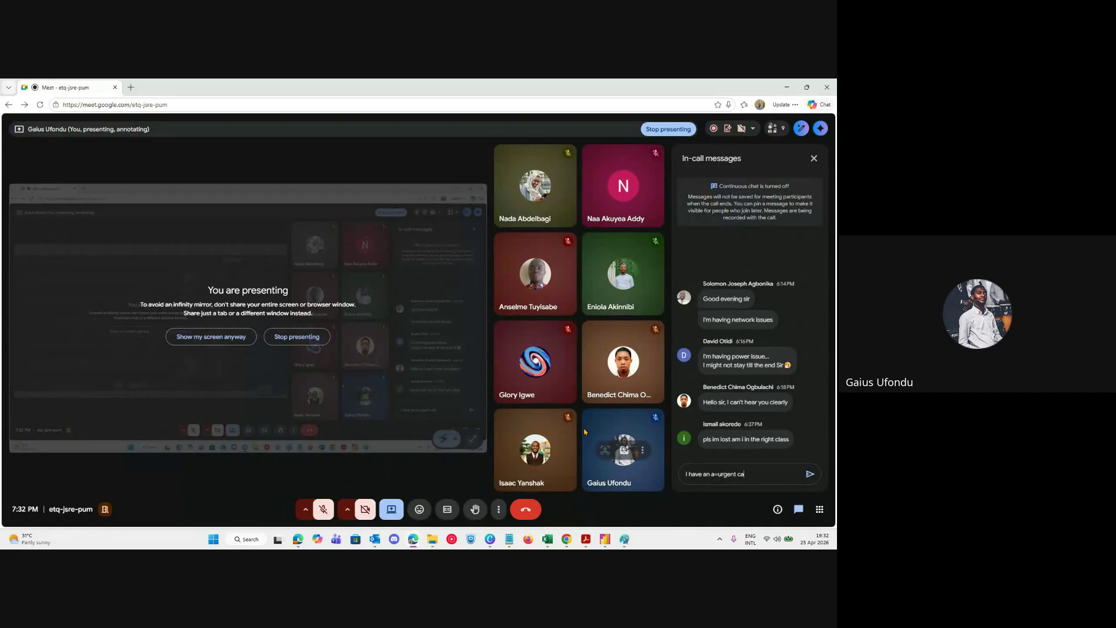
pyautogui.write('ll.')
pyautogui.hotkey('shift', 'Return')
pyautogui.write('D')
# Remove the stray "a=" before "urgent" in the drafted message and send it to the meeting.
pyautogui.moveTo(719, 466); pyautogui.dragTo(717, 472)
pyautogui.click(717, 471)
pyautogui.press('BackSpace')
pyautogui.press('BackSpace')
pyautogui.press('BackSpace')
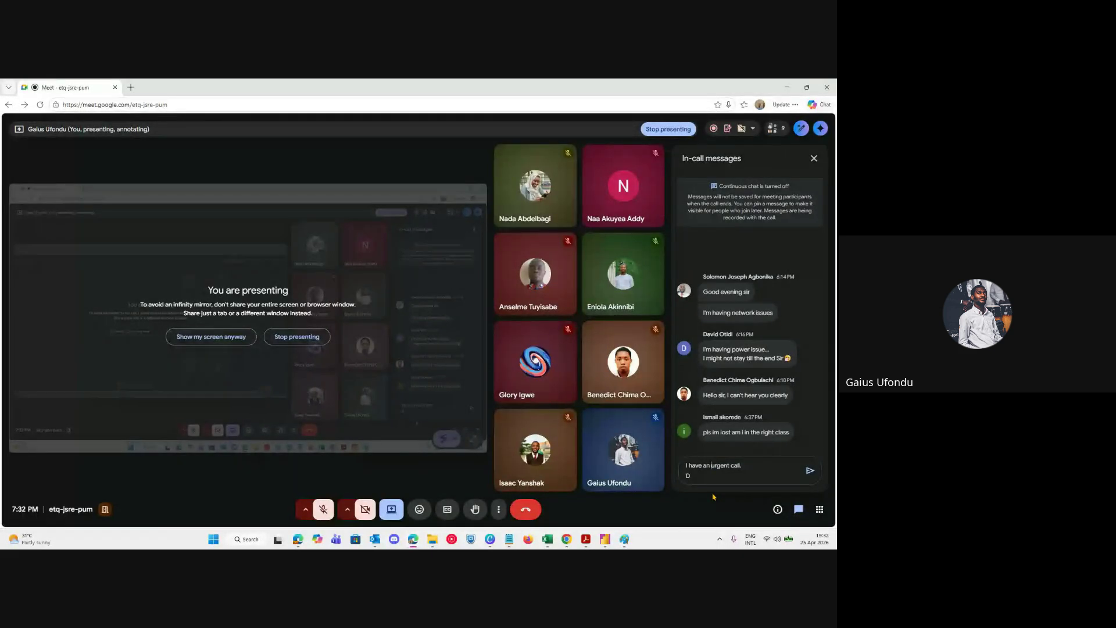
pyautogui.press('Return')
# Send the participants two further messages, "stay tuned guys" and "give me 5 mins".
pyautogui.write('stay tuned guys')
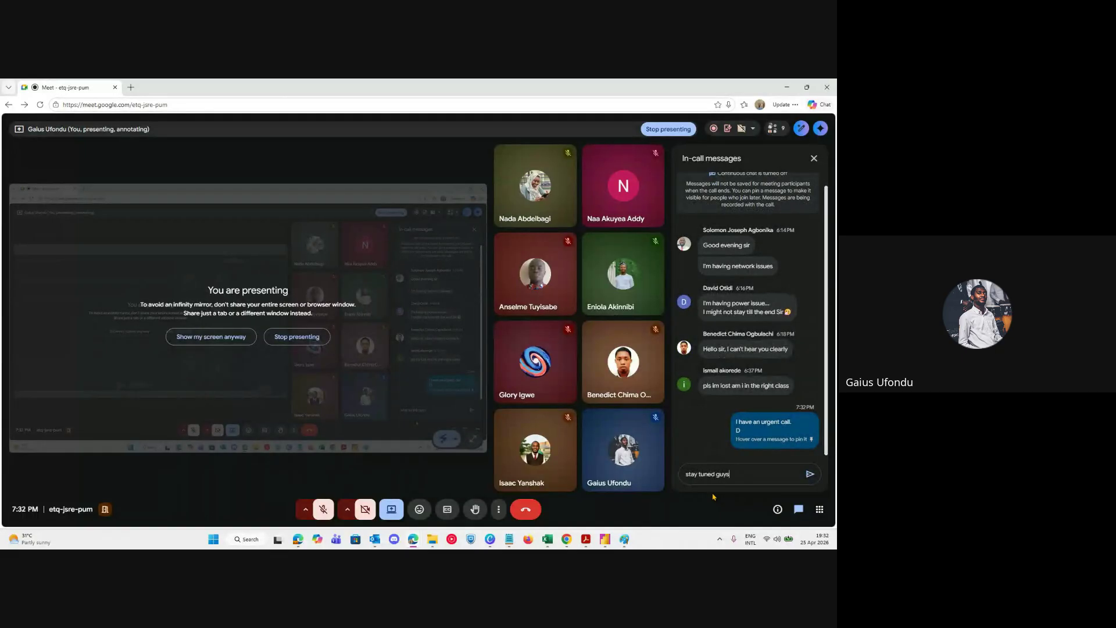
pyautogui.press('Return')
pyautogui.write('give n')
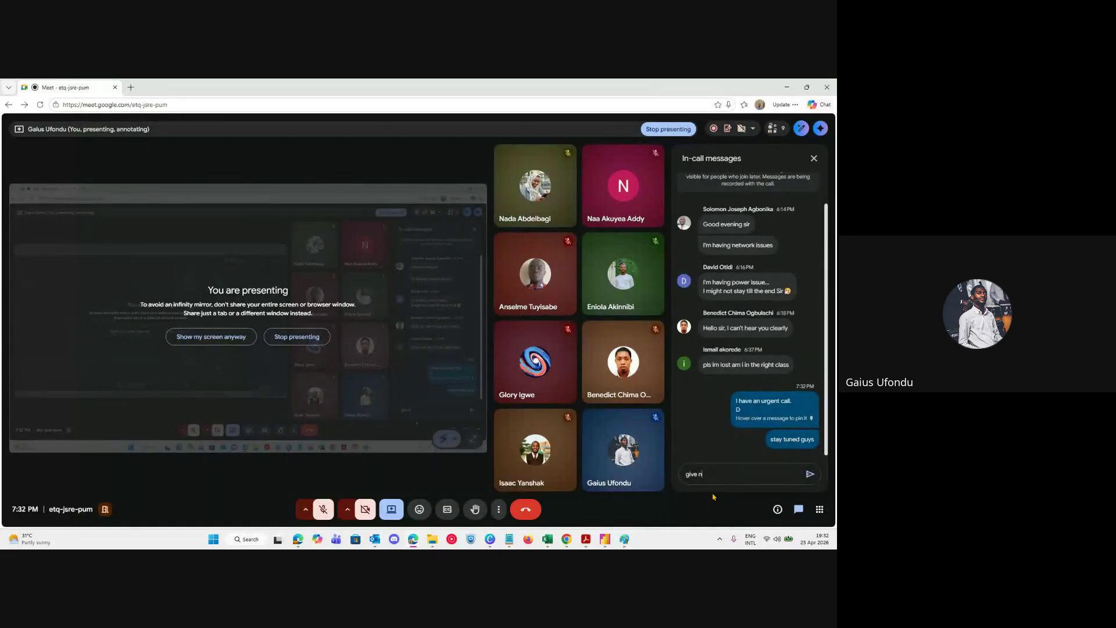
pyautogui.write('e 5 n')
pyautogui.write('ins')
pyautogui.press('Return')
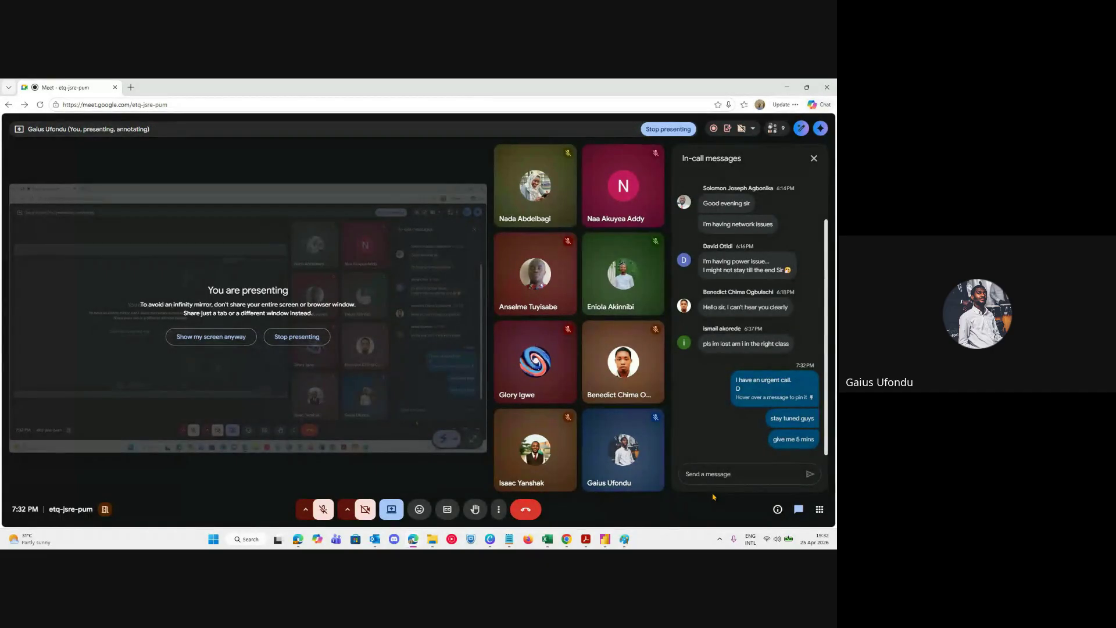
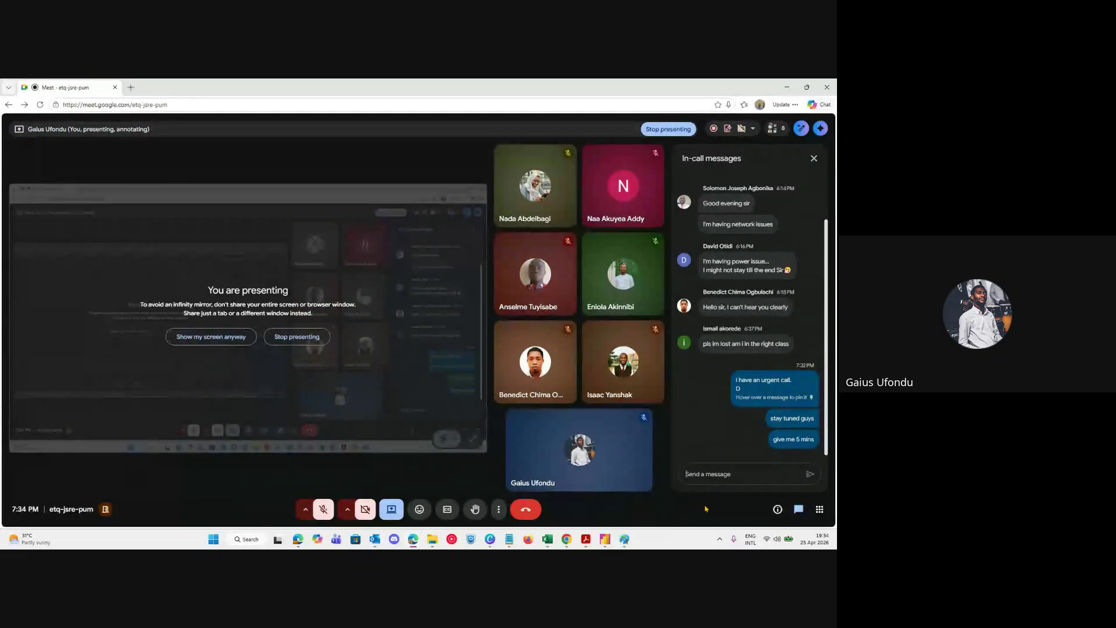
# Search the computer's installed apps for "canva" and launch Canva.
pyautogui.click(434, 540)
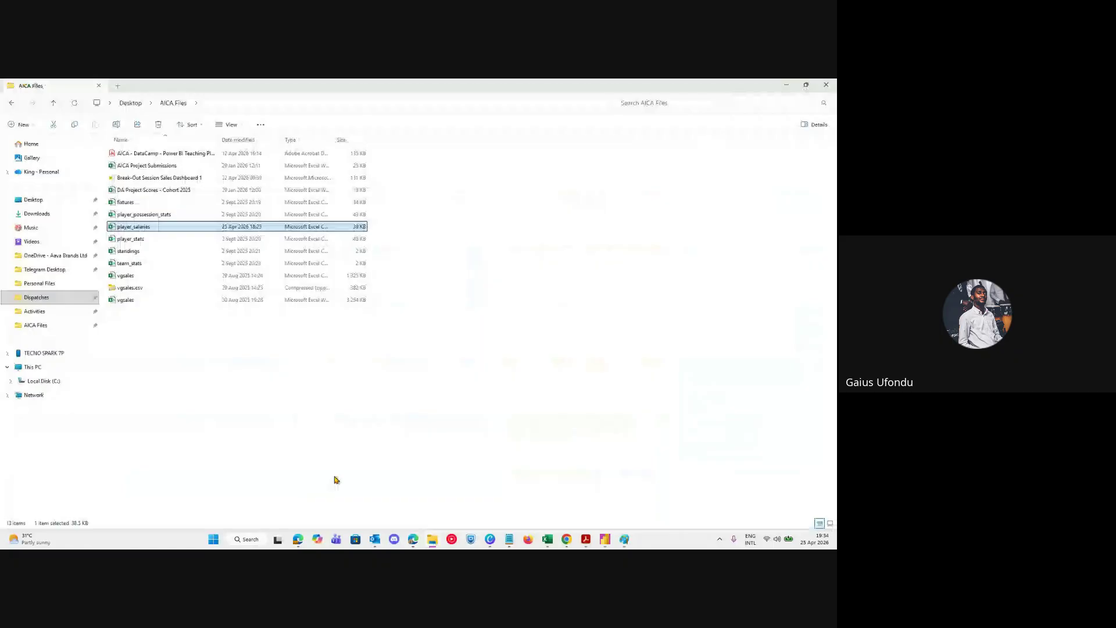
pyautogui.click(113, 340)
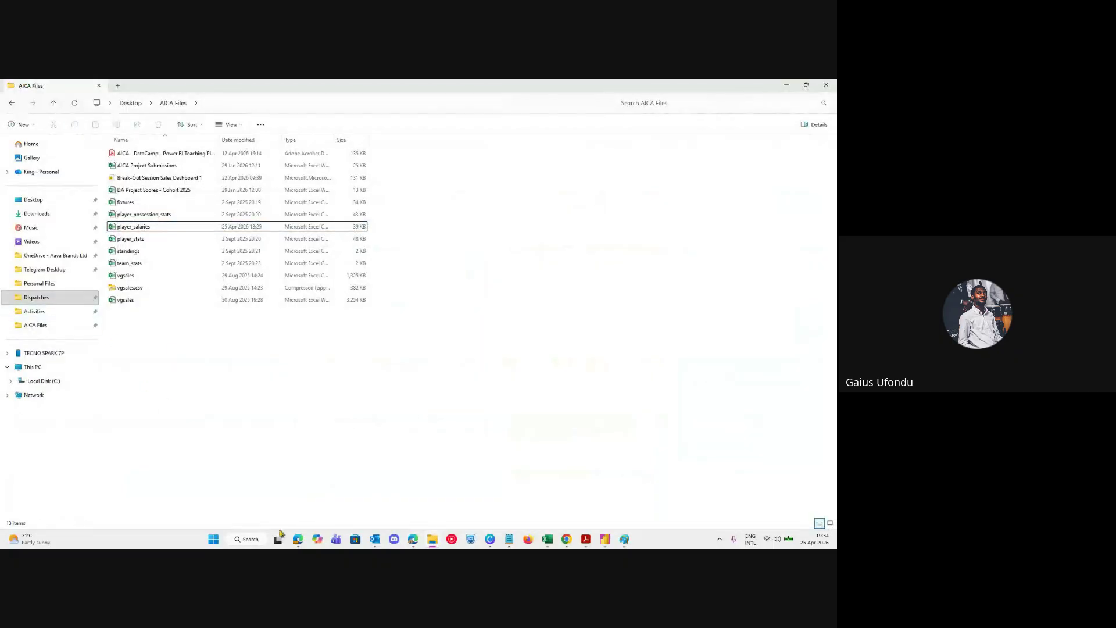
pyautogui.click(215, 539)
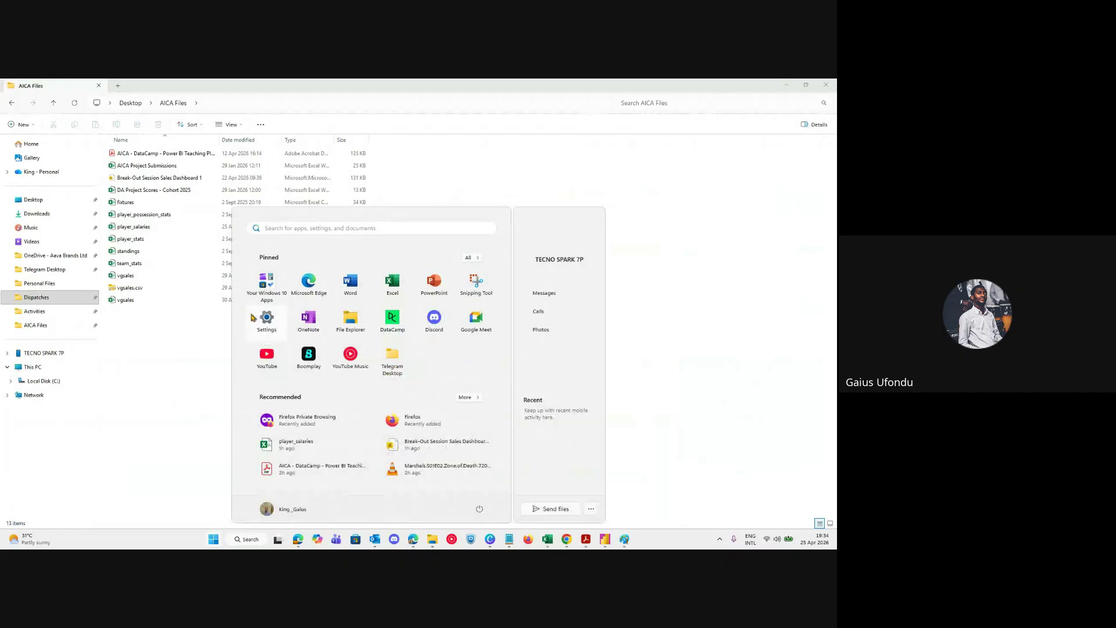
pyautogui.click(314, 231)
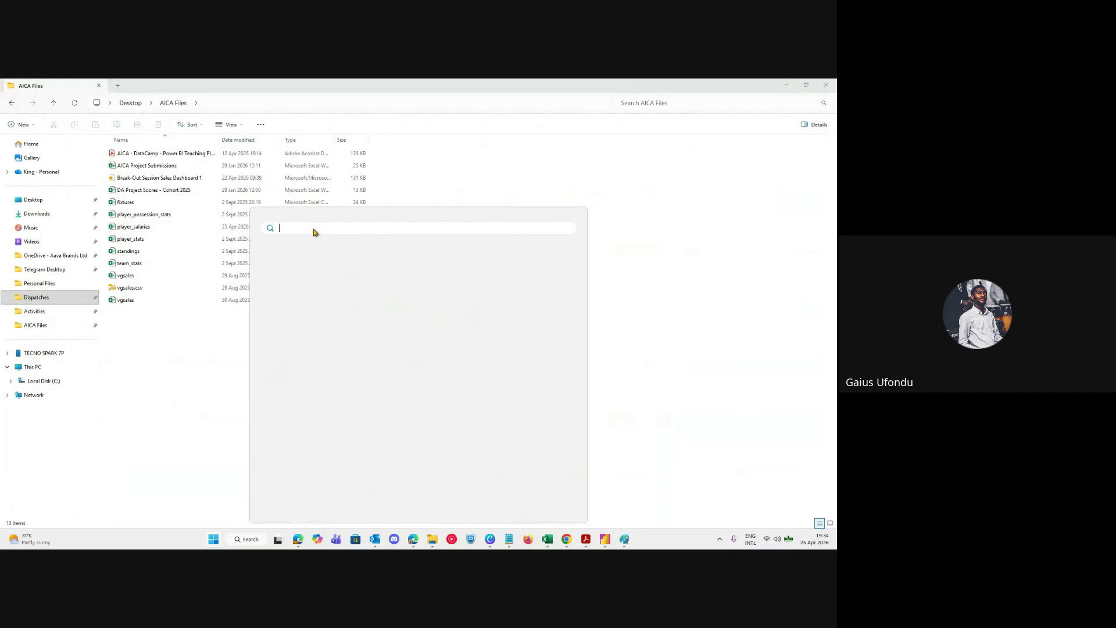
pyautogui.write('canva')
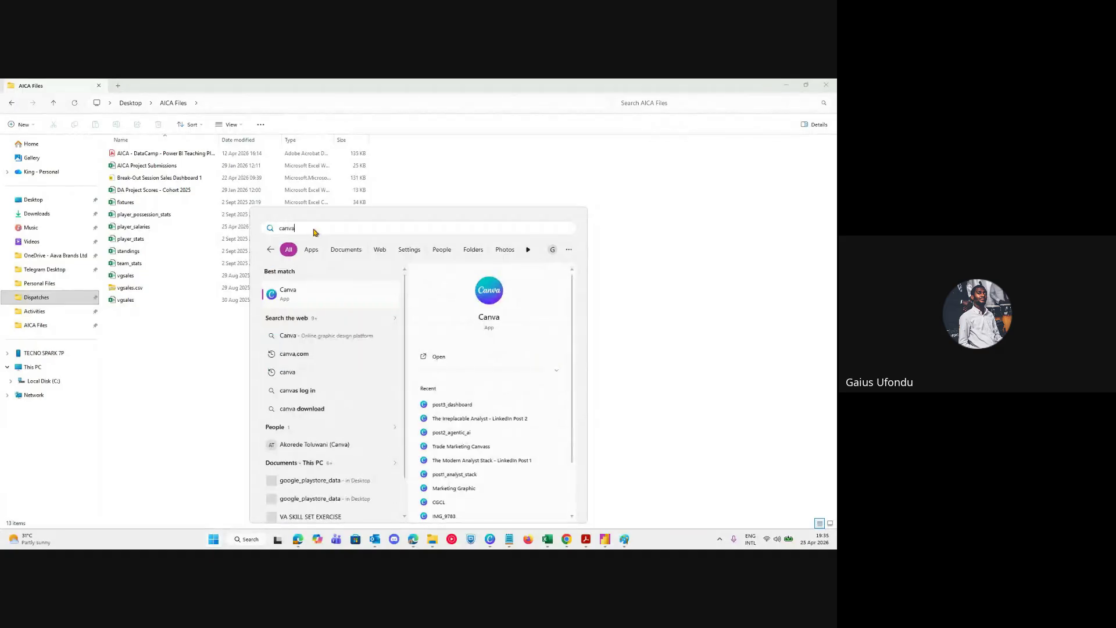
pyautogui.press('Return')
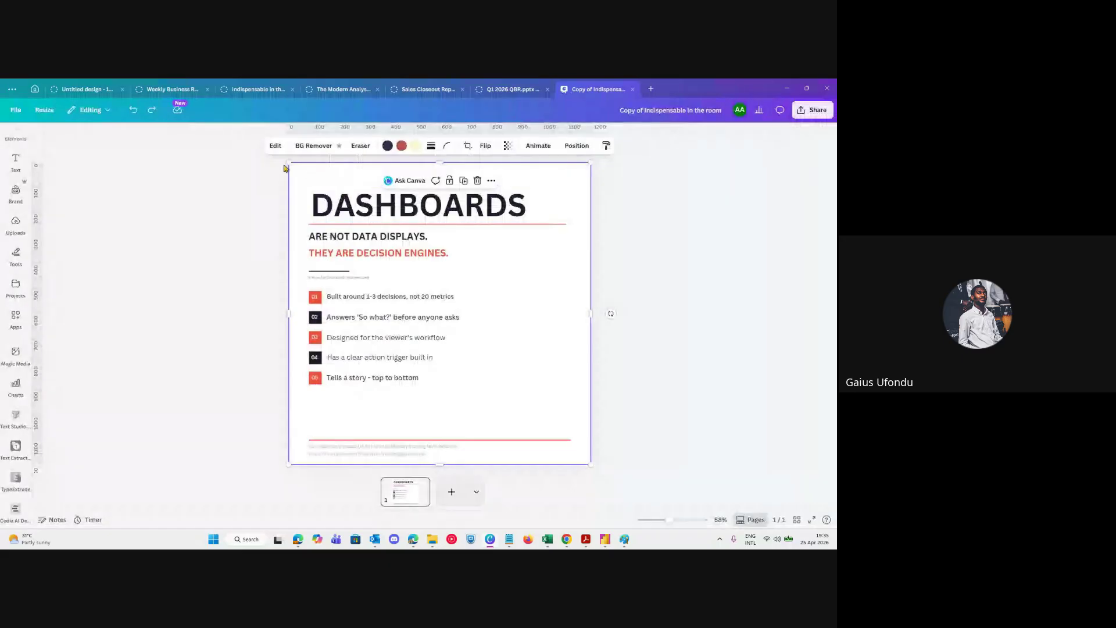
# Examine the table pages of the Sales Closeout Report Jan 2026 design, down to page 4.
pyautogui.click(172, 89)
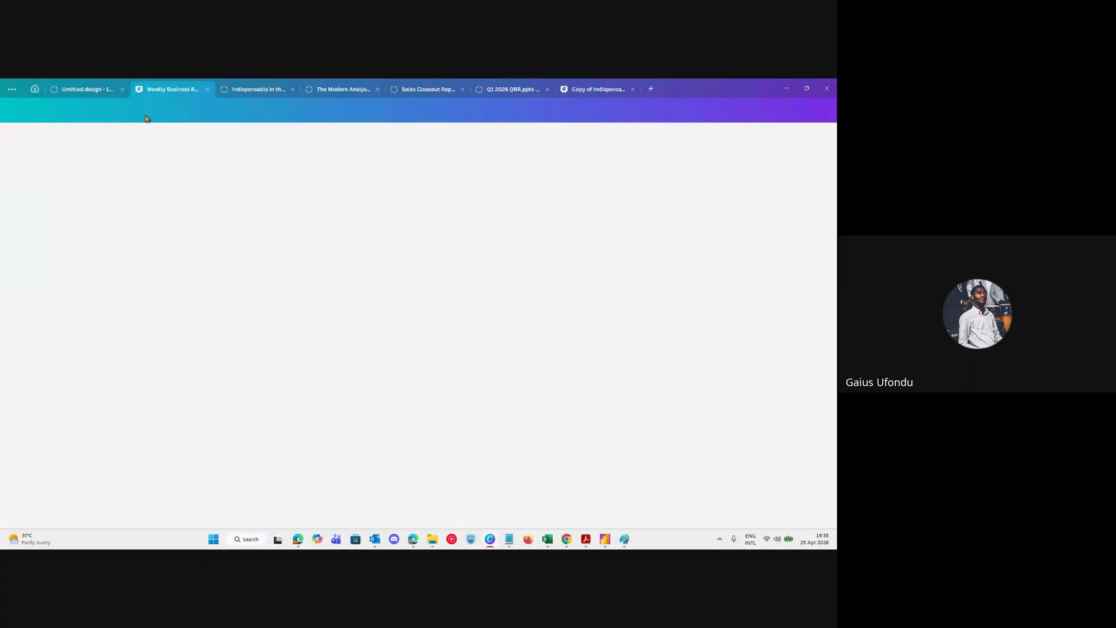
pyautogui.click(439, 89)
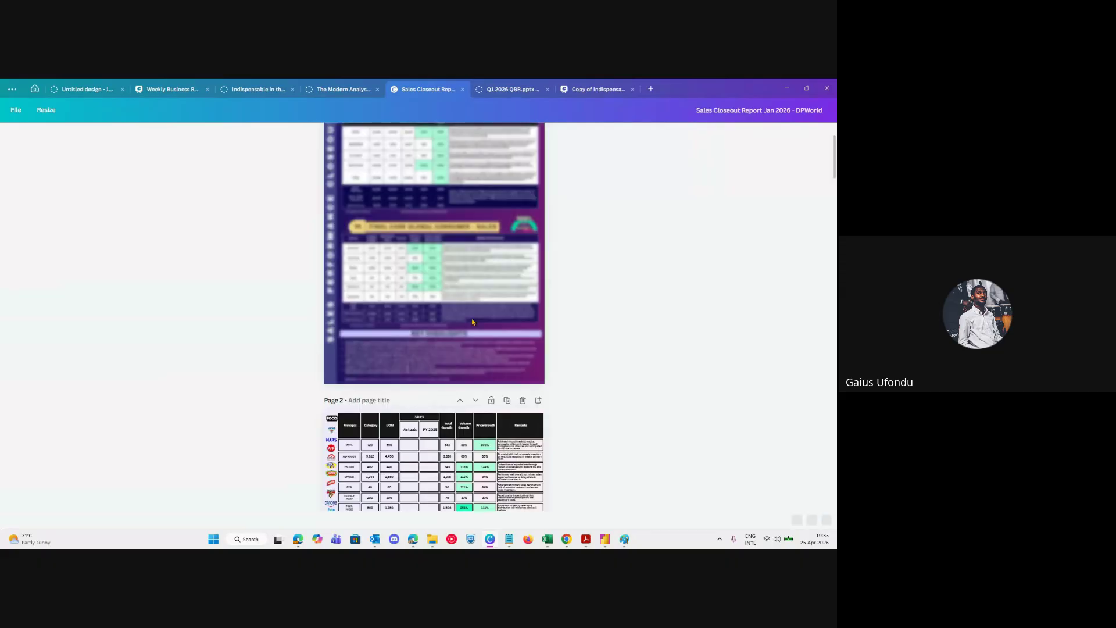
pyautogui.scroll(-1, 473, 321)
pyautogui.scroll(-15, 472, 321)
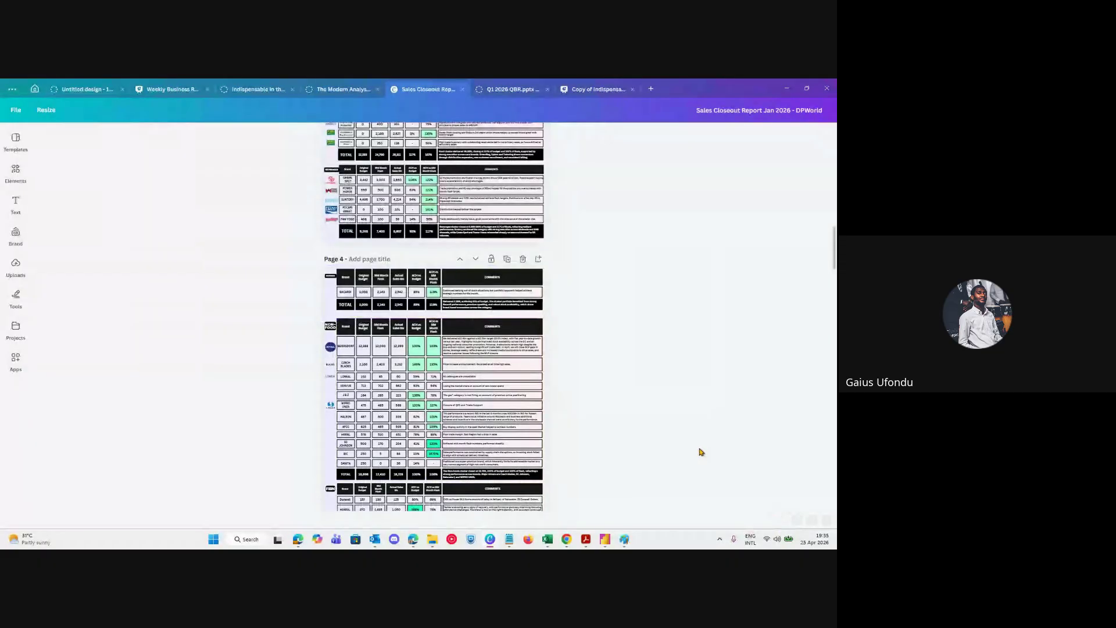
pyautogui.scroll(3, 698, 447)
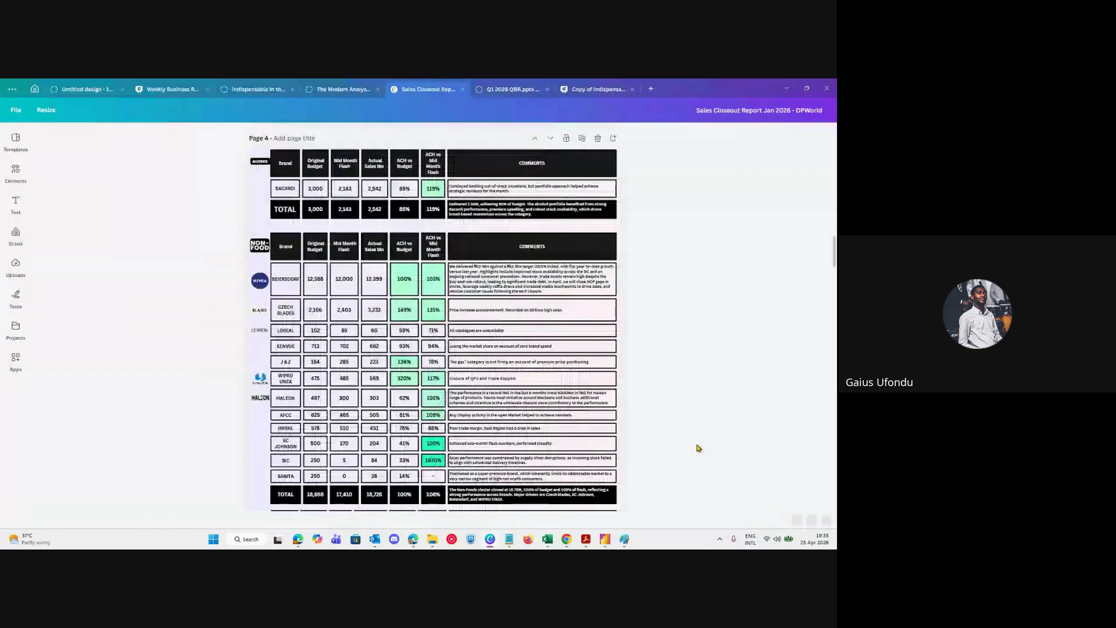
# Look over both pages of the untitled 1280px × 720px design, comparing the blank gradient background with the Weekly Business Review cover.
pyautogui.click(81, 89)
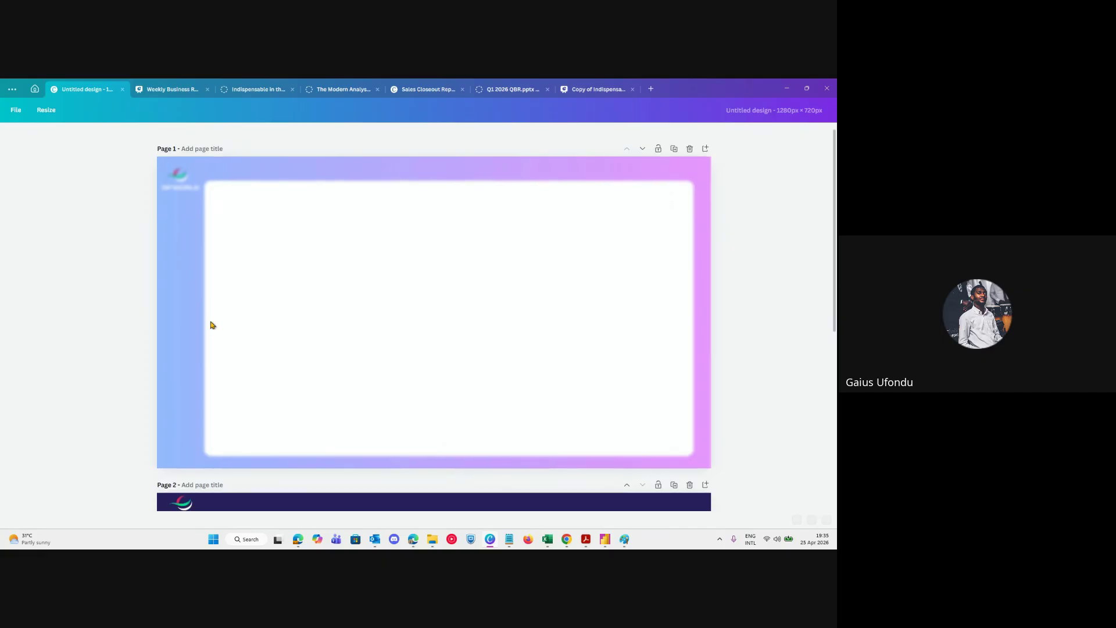
pyautogui.scroll(-5, 206, 311)
pyautogui.scroll(-1, 218, 323)
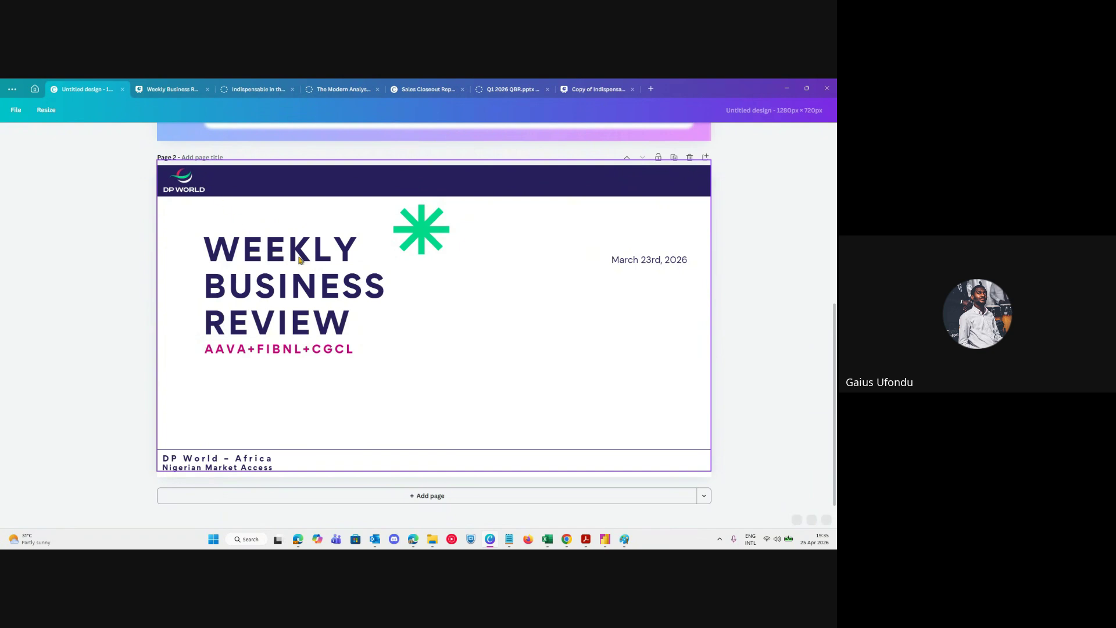
pyautogui.scroll(4, 270, 265)
pyautogui.scroll(2, 269, 273)
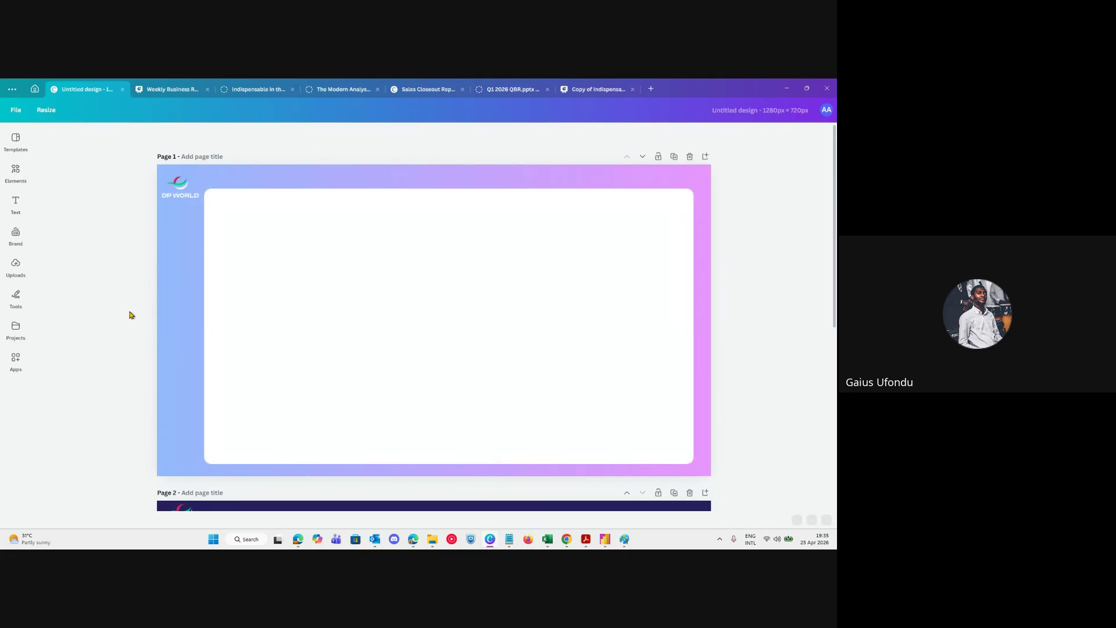
pyautogui.scroll(-5, 131, 322)
pyautogui.scroll(5, 131, 326)
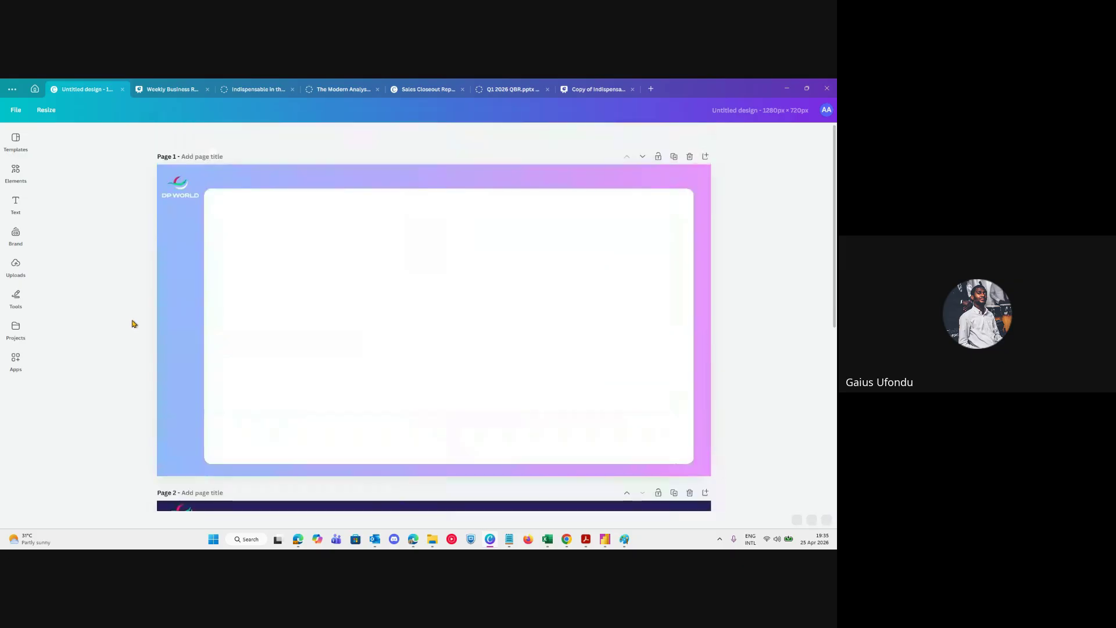
# Review the Weekly Business Report slides, including the Sales Highlight, Supply Chain Highlight and Primary Market Overview pages.
pyautogui.click(188, 91)
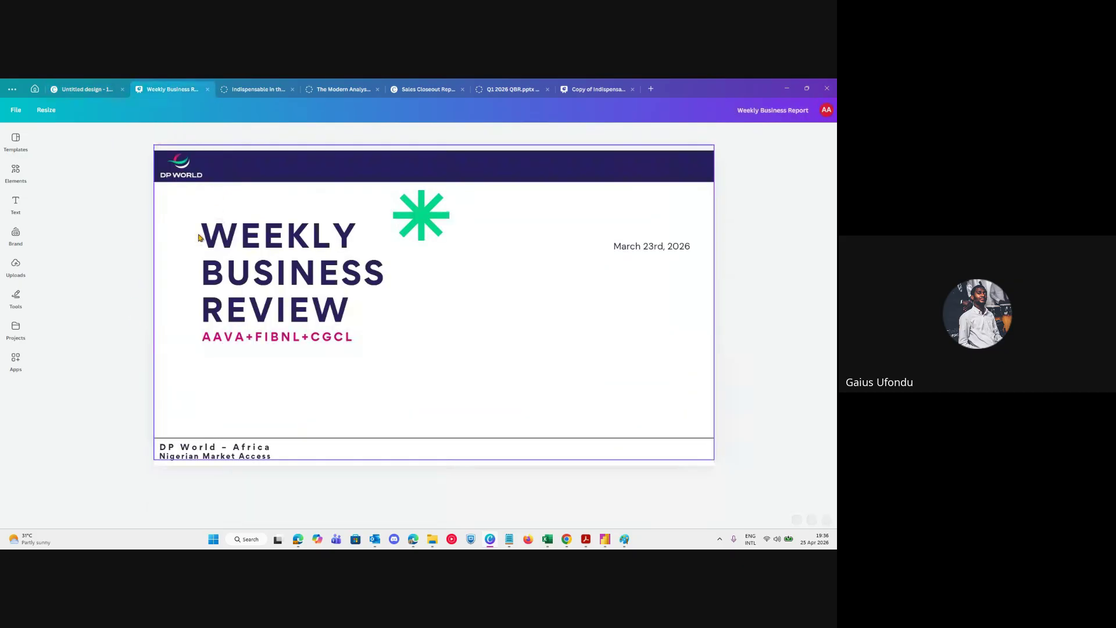
pyautogui.scroll(-1, 251, 319)
pyautogui.scroll(-2, 314, 337)
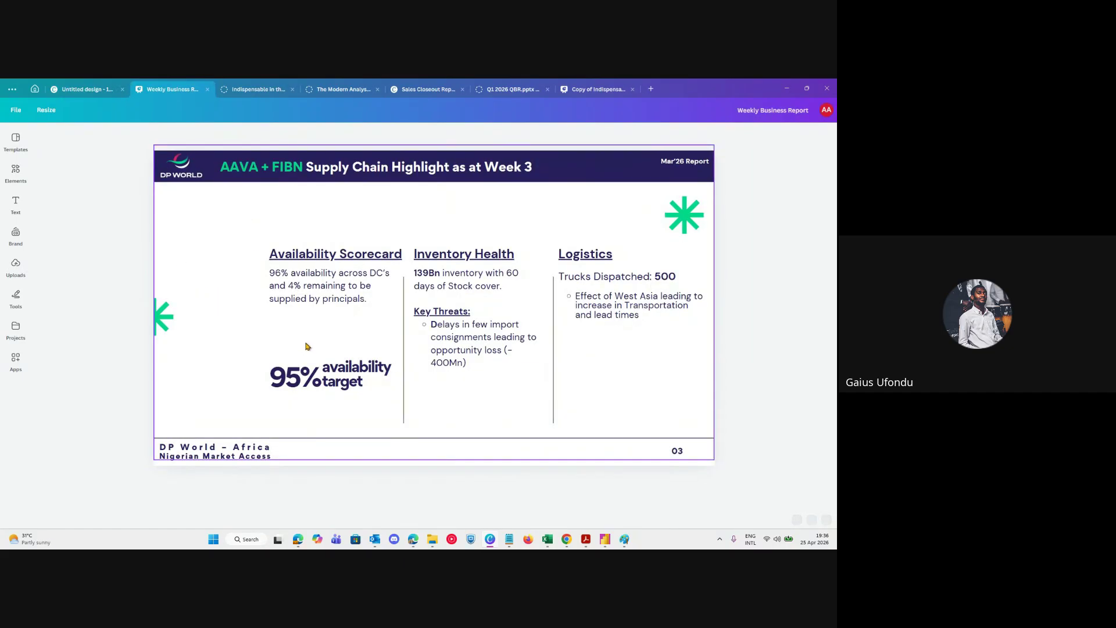
pyautogui.scroll(1, 250, 256)
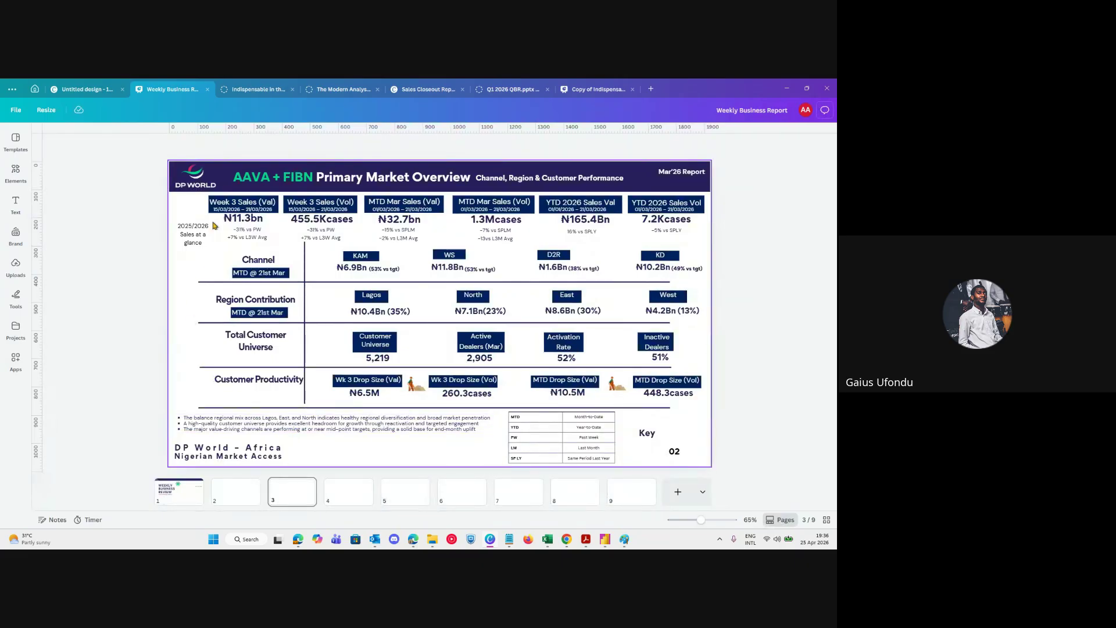
pyautogui.scroll(-1, 254, 422)
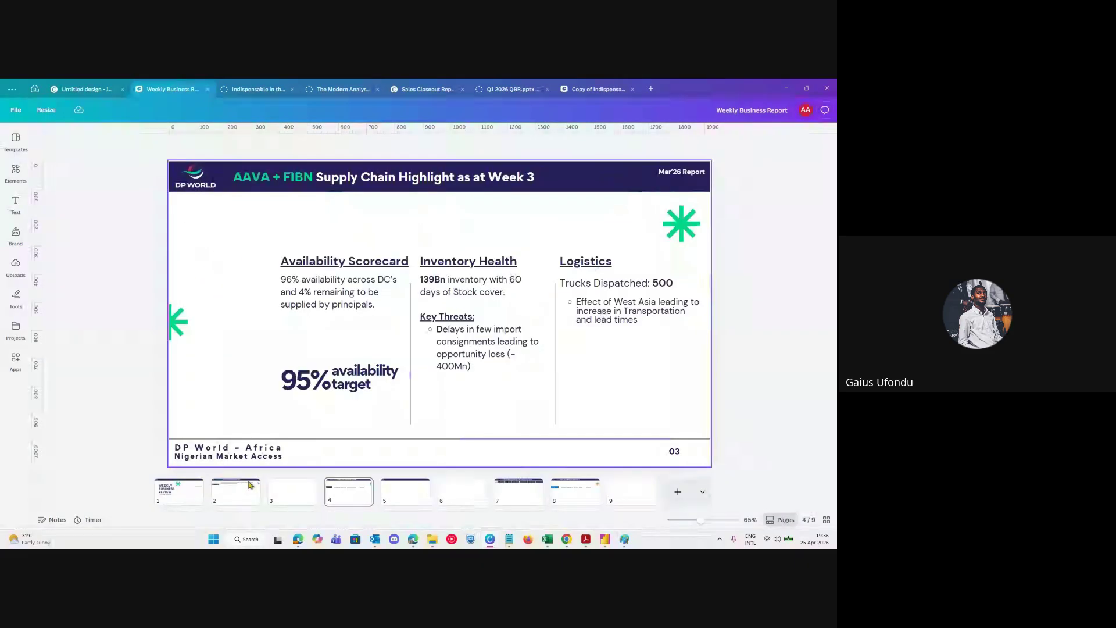
pyautogui.click(249, 498)
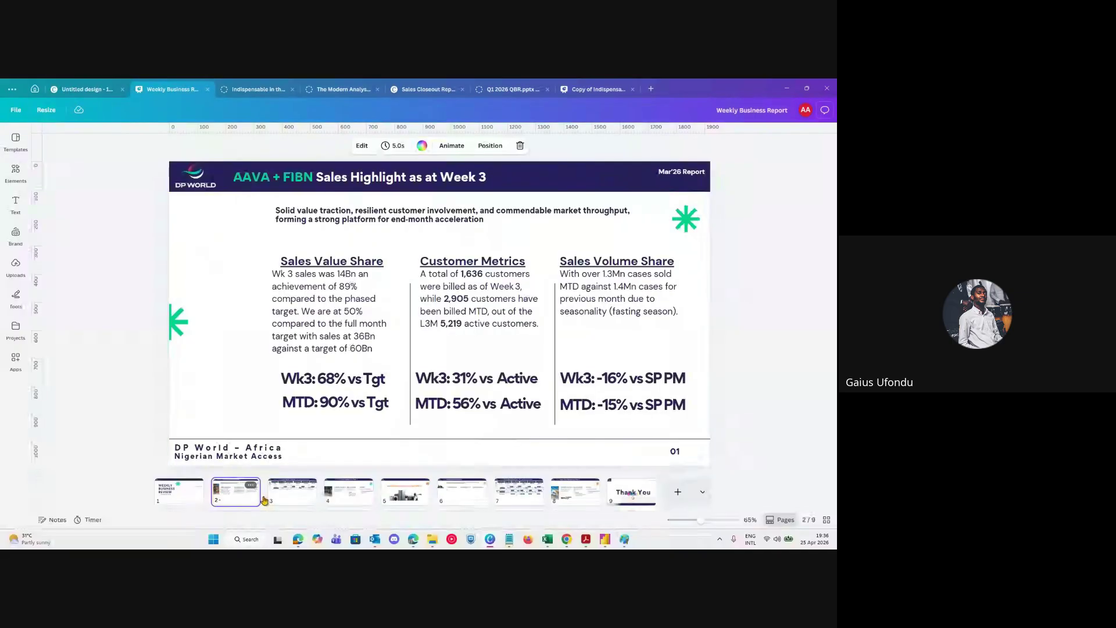
pyautogui.click(281, 498)
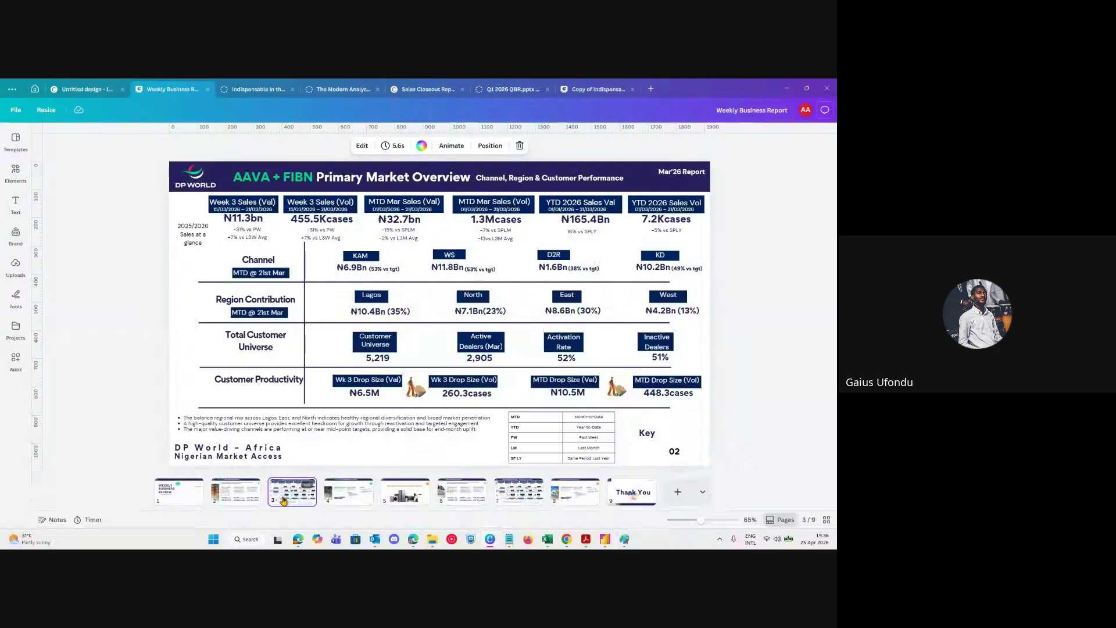
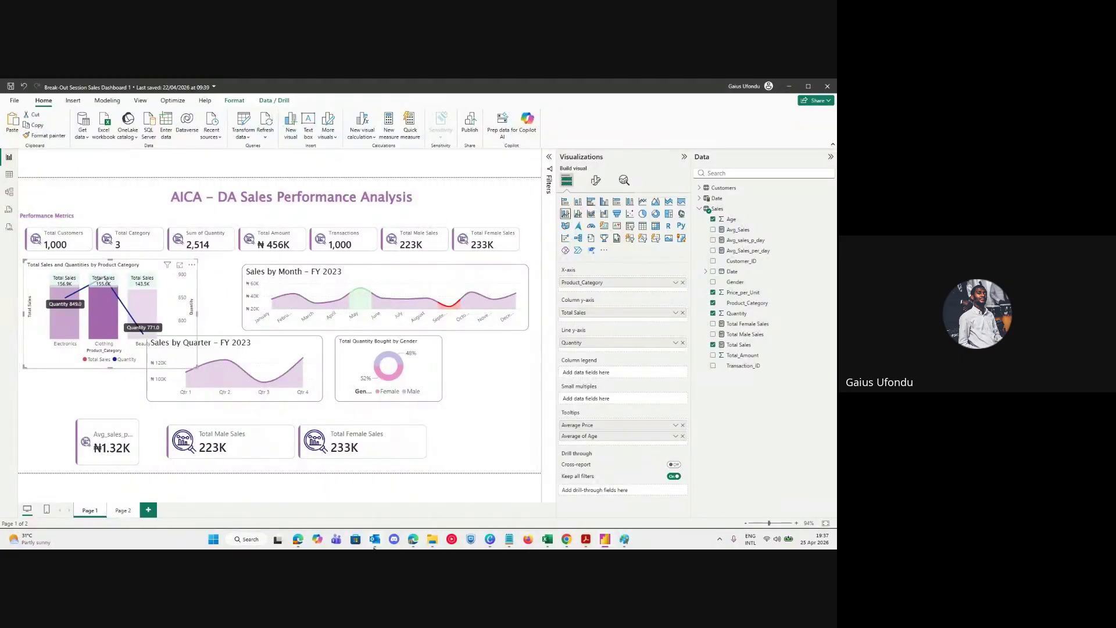
# Look through the Business Operations folder in OneDrive - Aava Brands Ltd and its 04 2026 Docs subfolder for example reports.
pyautogui.click(374, 540)
pyautogui.click(374, 540)
pyautogui.moveTo(303, 543)
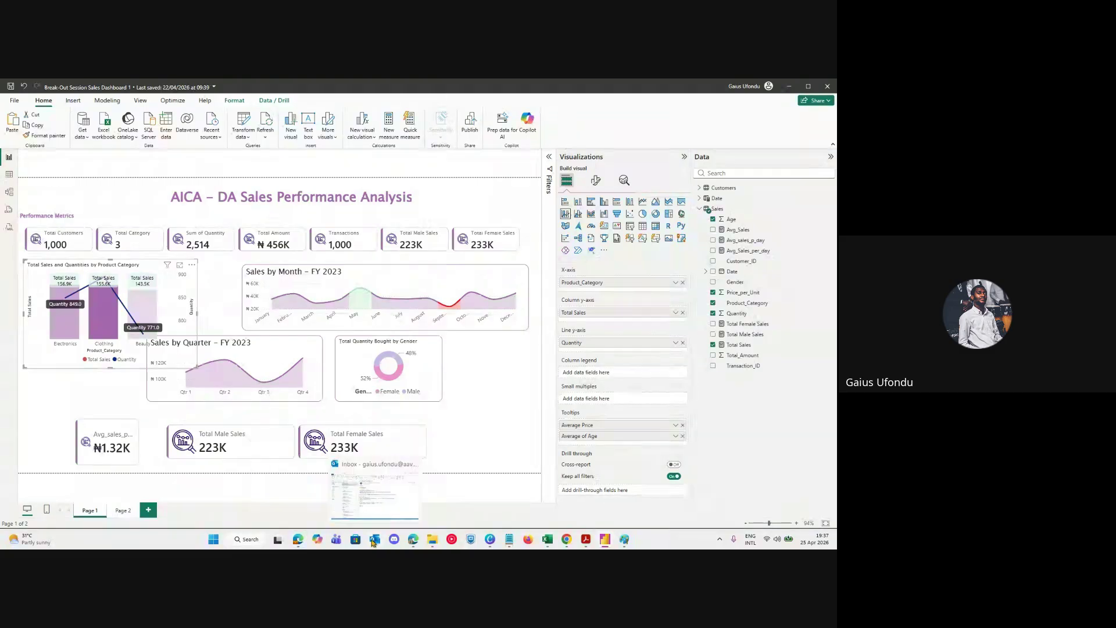
pyautogui.click(431, 540)
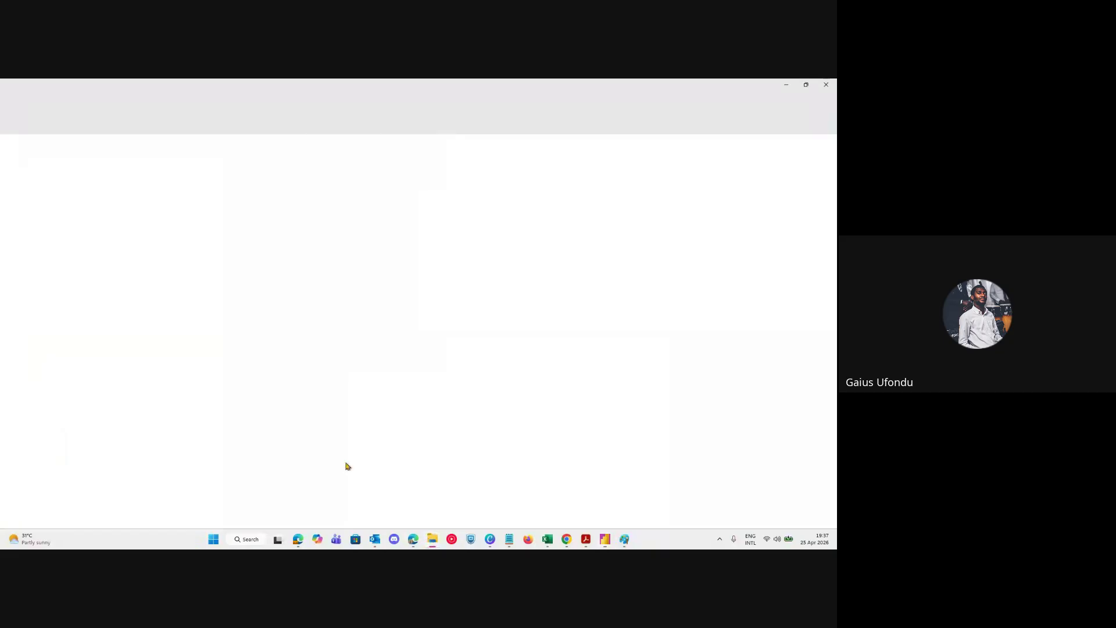
pyautogui.click(35, 255)
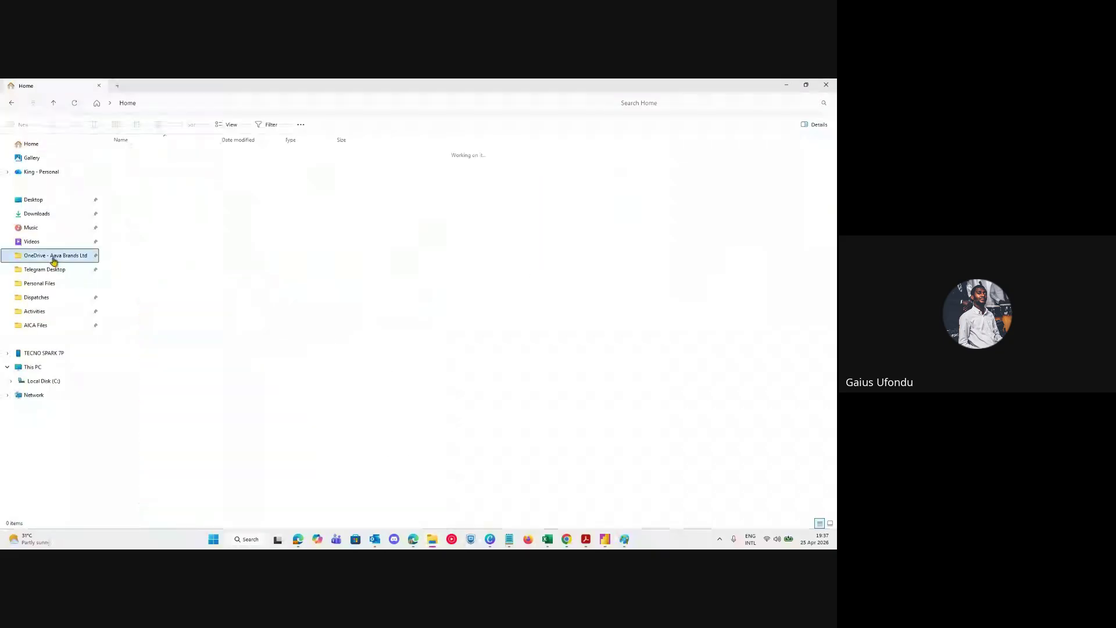
pyautogui.doubleClick(135, 178)
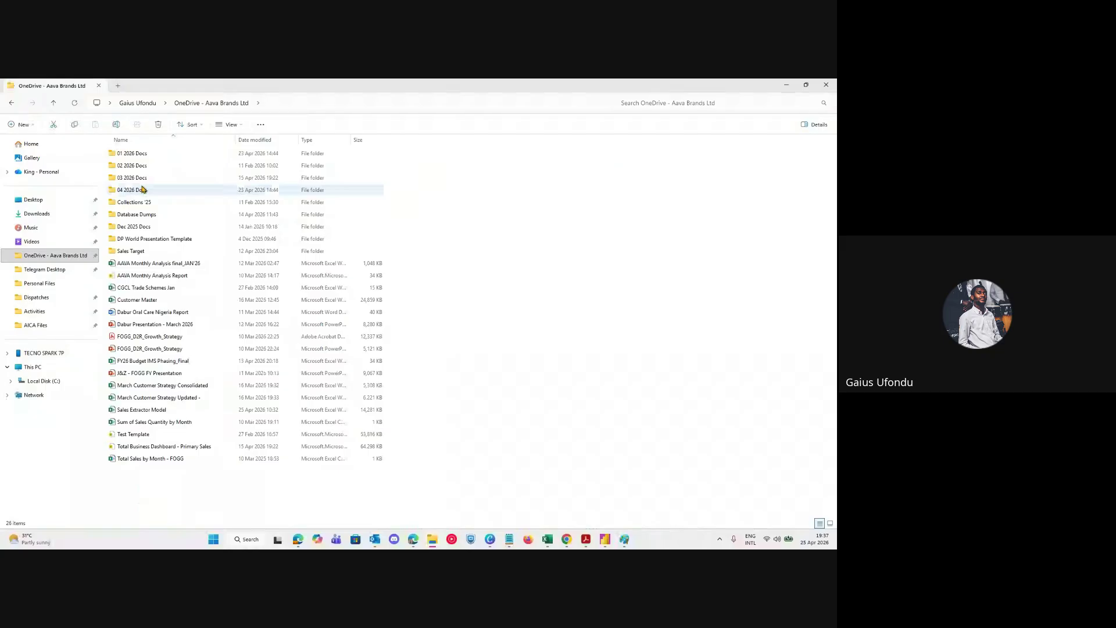
pyautogui.doubleClick(134, 189)
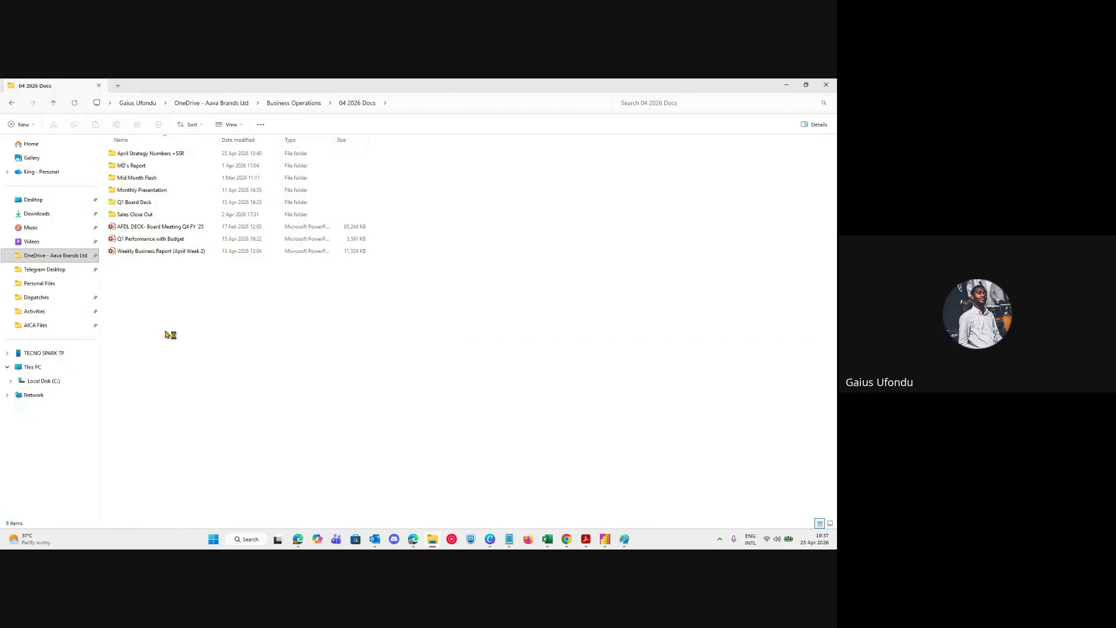
pyautogui.hotkey('alt', 'Left')
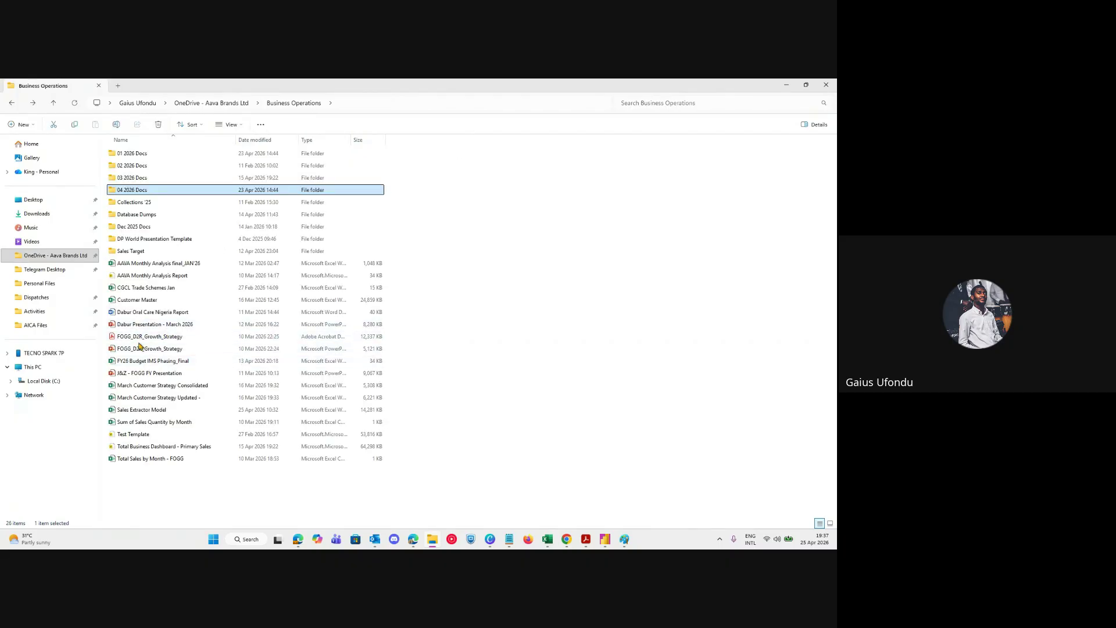
# Search the Downloads folder for "suntory".
pyautogui.click(47, 213)
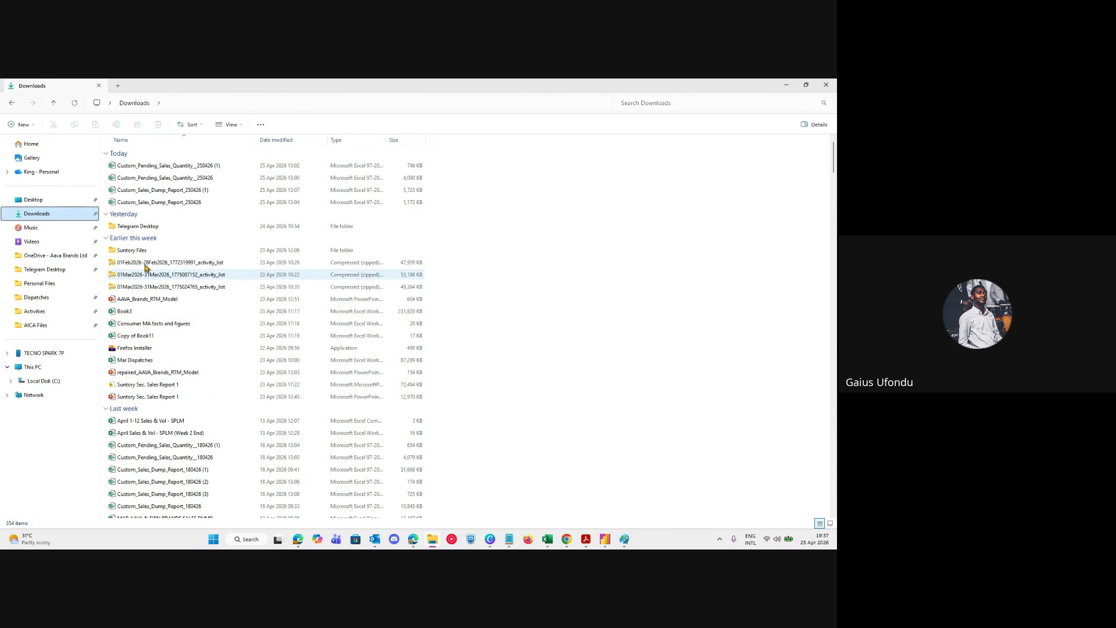
pyautogui.click(639, 103)
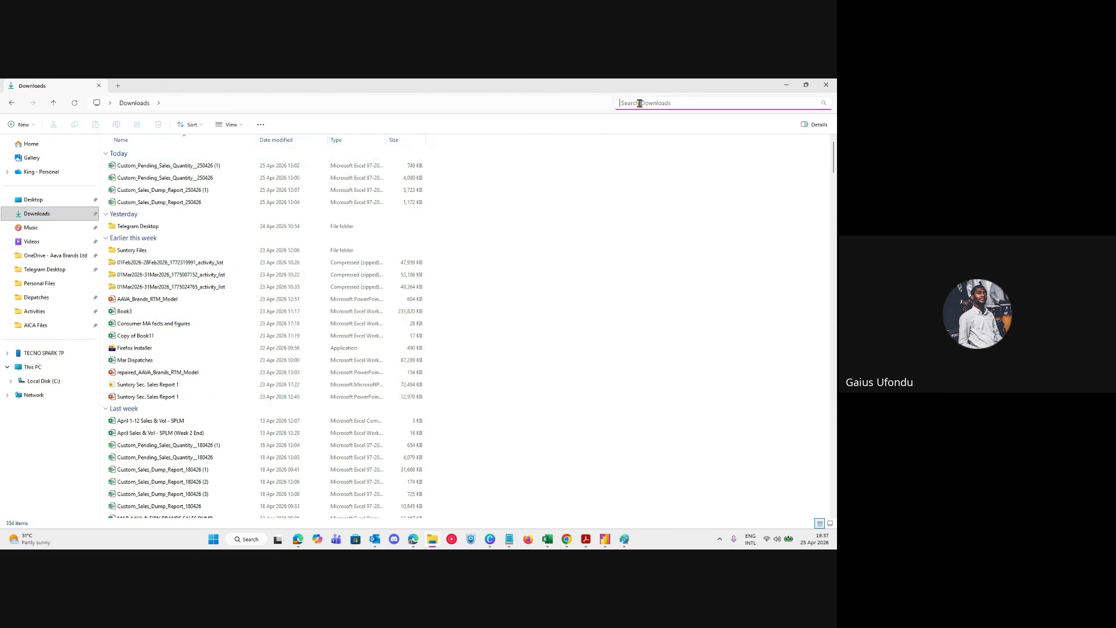
pyautogui.write('suntory')
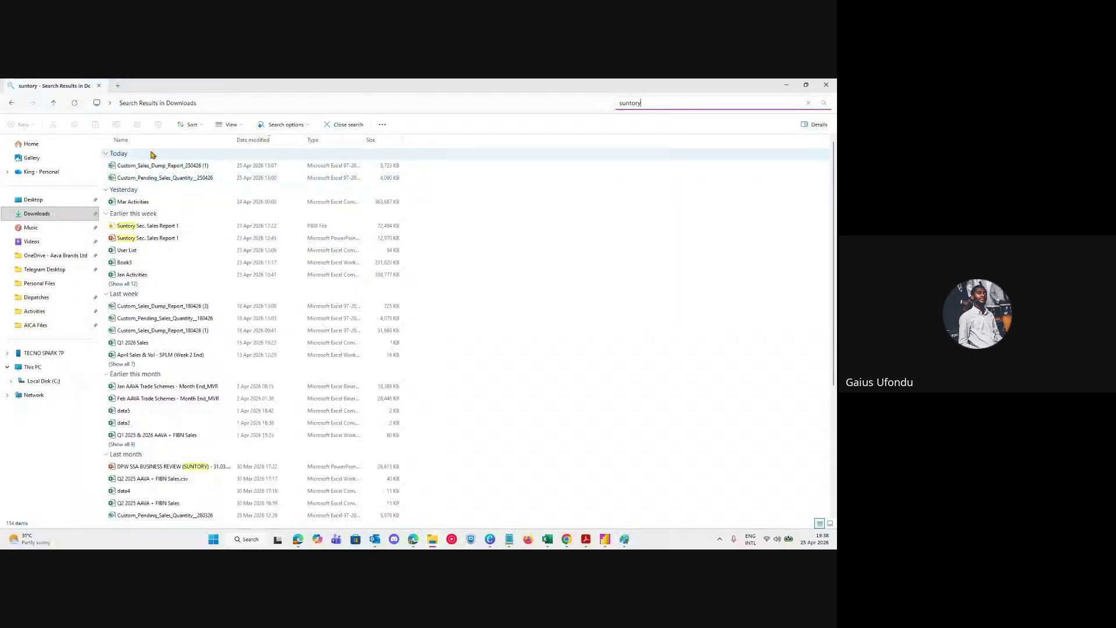
# Open the 3,350 KB Suntory Sec. Sales and Distribution Report PDF from Suntory Files in Downloads and hide its tools pane.
pyautogui.click(39, 215)
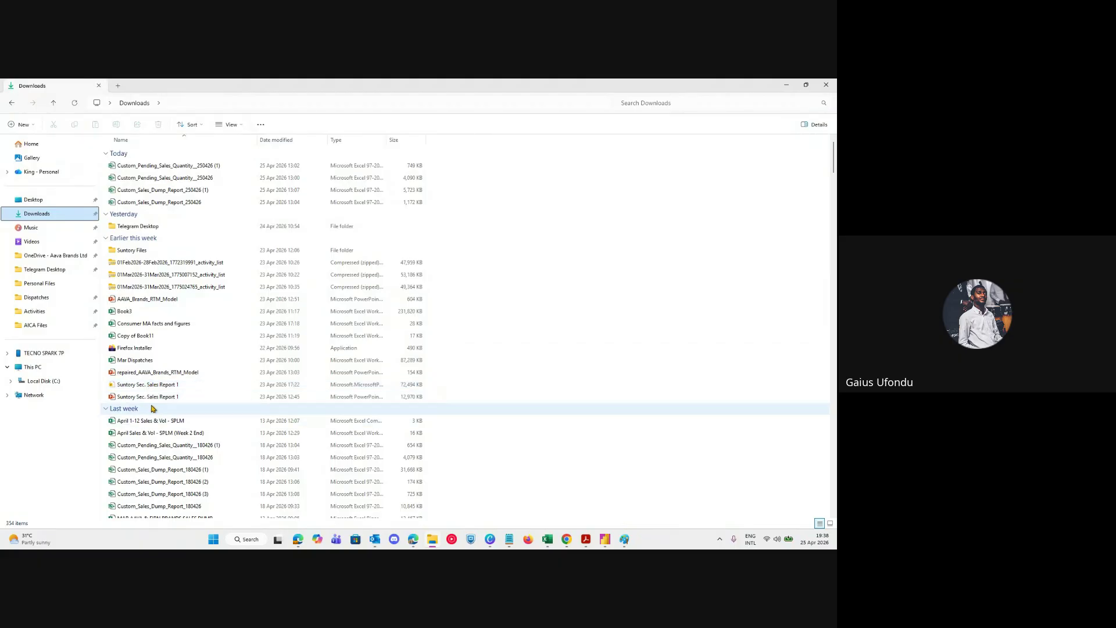
pyautogui.doubleClick(161, 249)
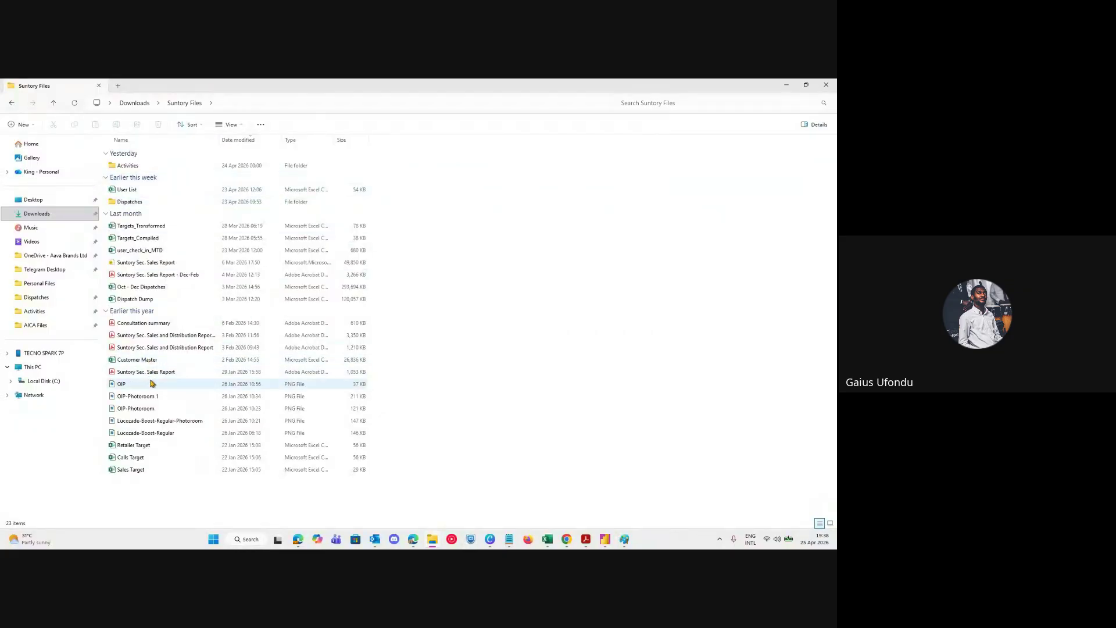
pyautogui.click(164, 340)
pyautogui.doubleClick(164, 340)
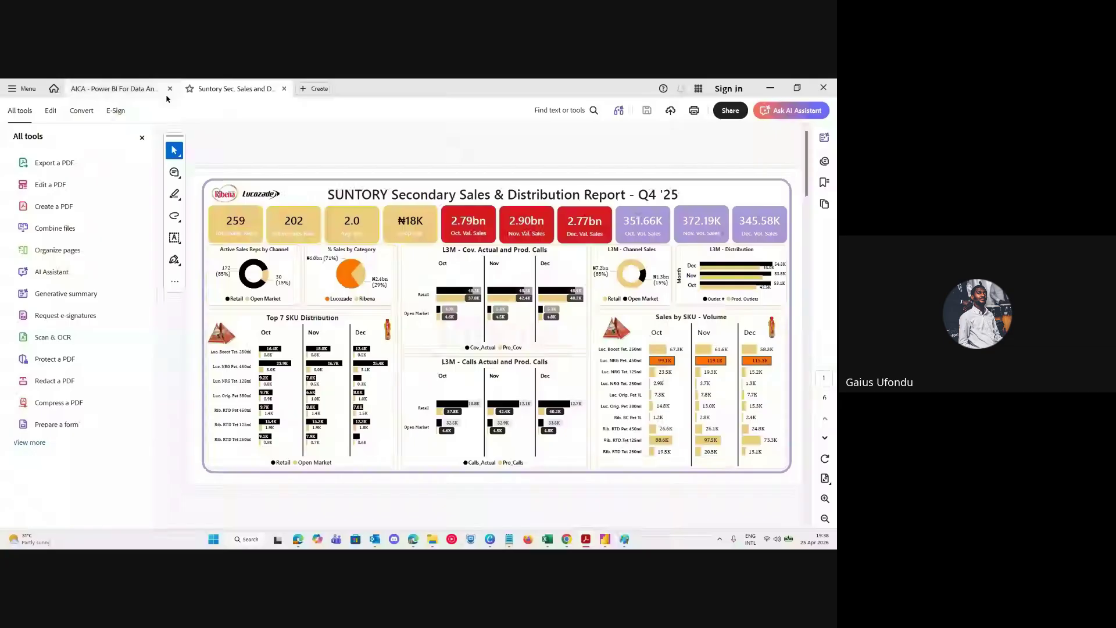
pyautogui.click(142, 137)
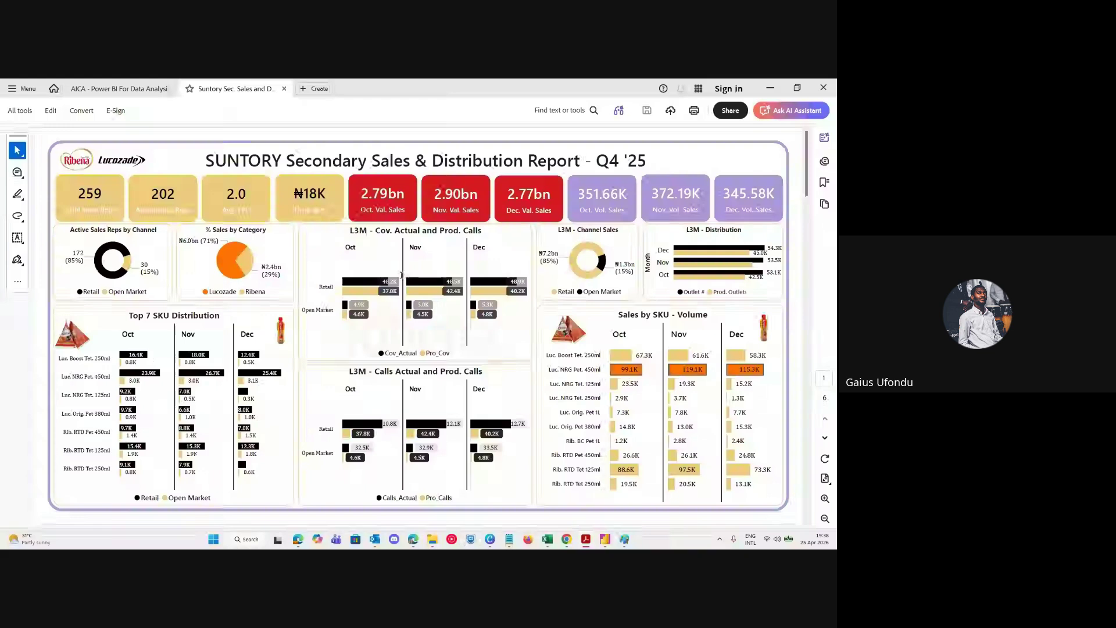
# Examine the Suntory Q4 '25 report's SKU distribution pages through to the North page, and return to the summary dashboard on page 1.
pyautogui.scroll(-10, 492, 339)
pyautogui.scroll(2, 492, 339)
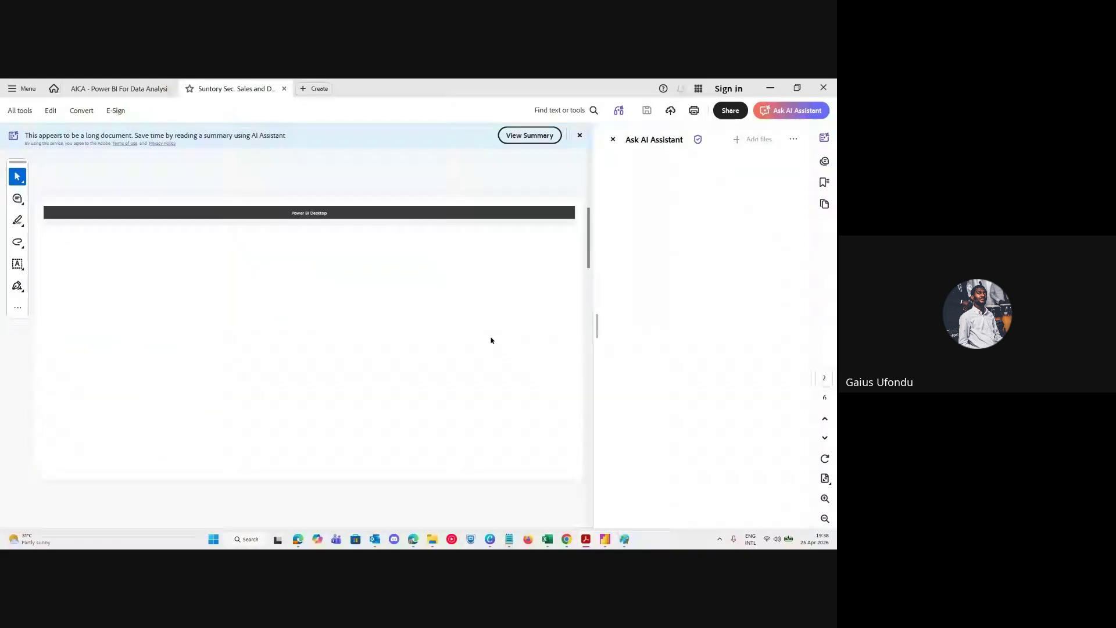
pyautogui.scroll(-2, 490, 340)
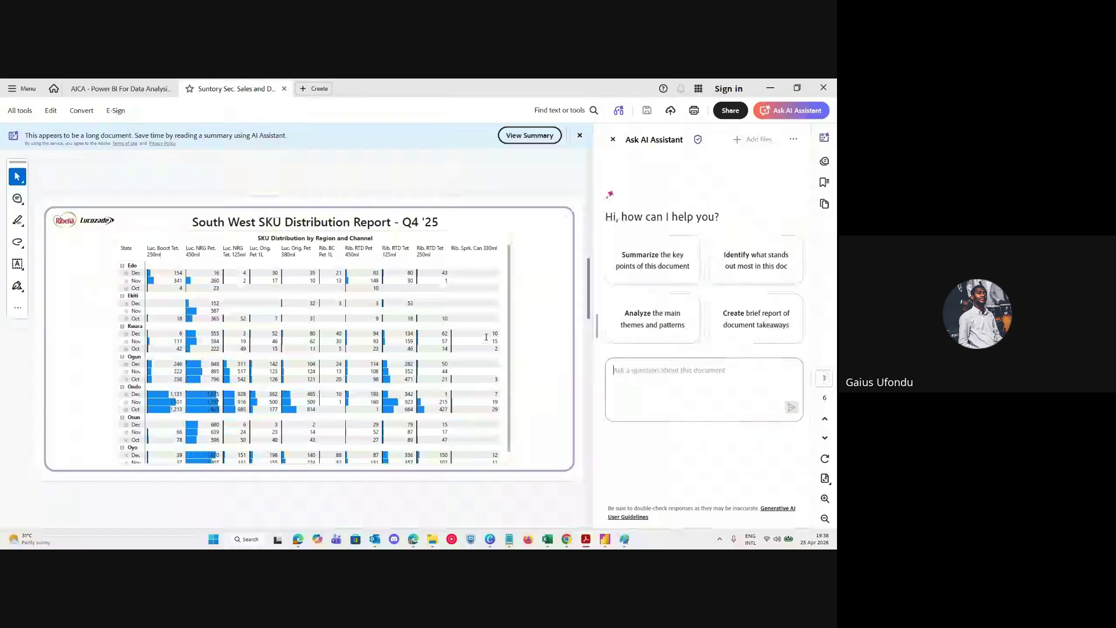
pyautogui.scroll(-1, 485, 340)
pyautogui.scroll(-2, 494, 346)
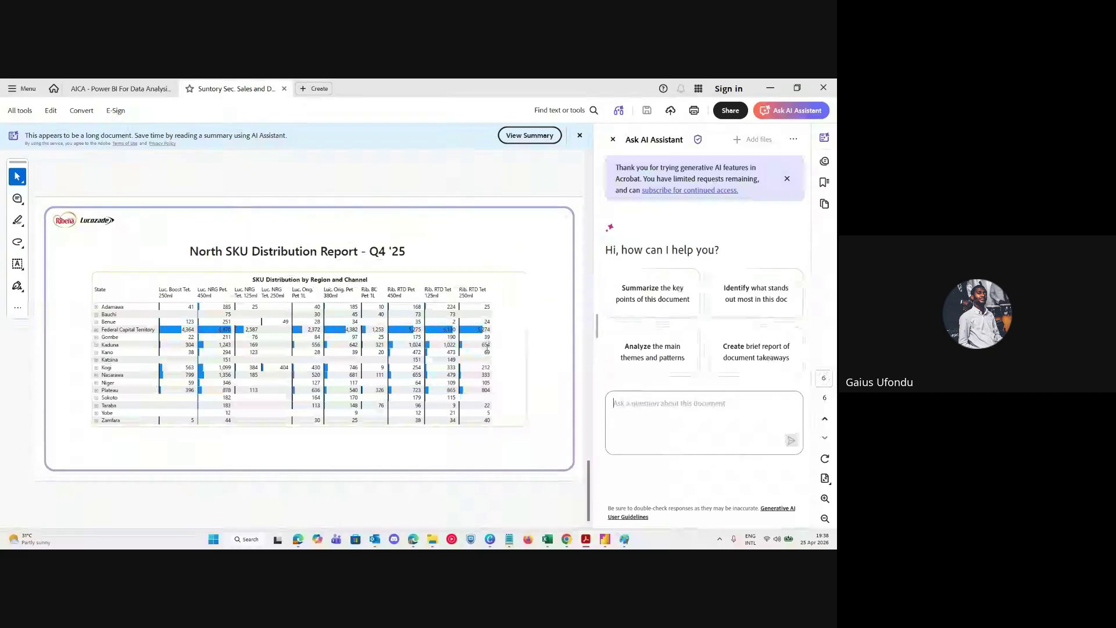
pyautogui.scroll(3, 424, 281)
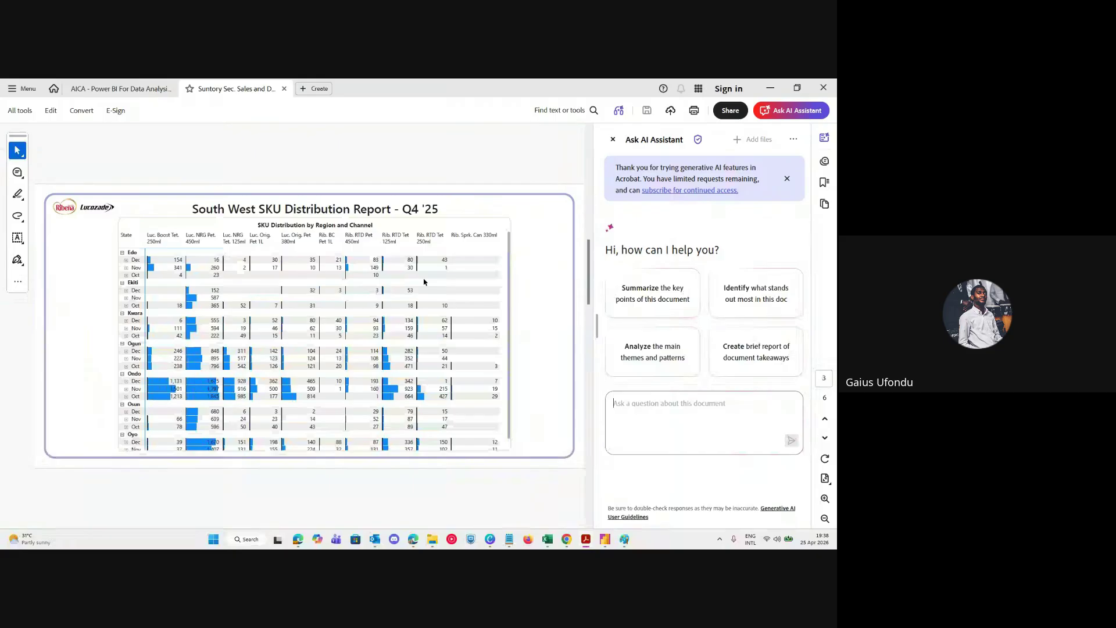
pyautogui.scroll(2, 427, 285)
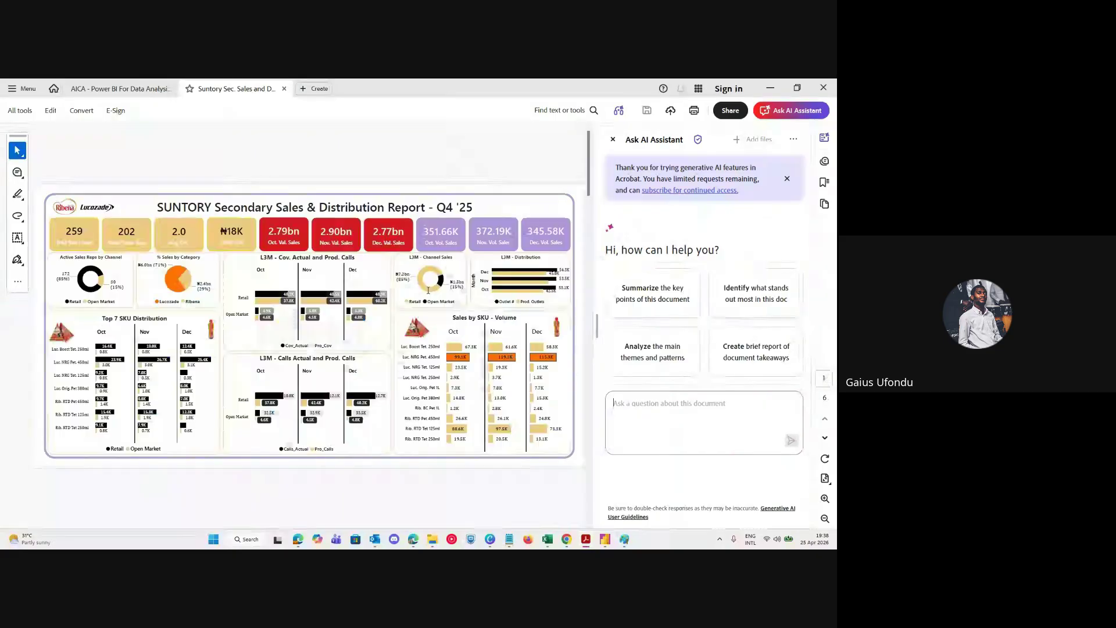
# Close the Suntory report and minimise the PDF reader to return to the Suntory Files folder.
pyautogui.click(835, 88)
pyautogui.click(418, 326)
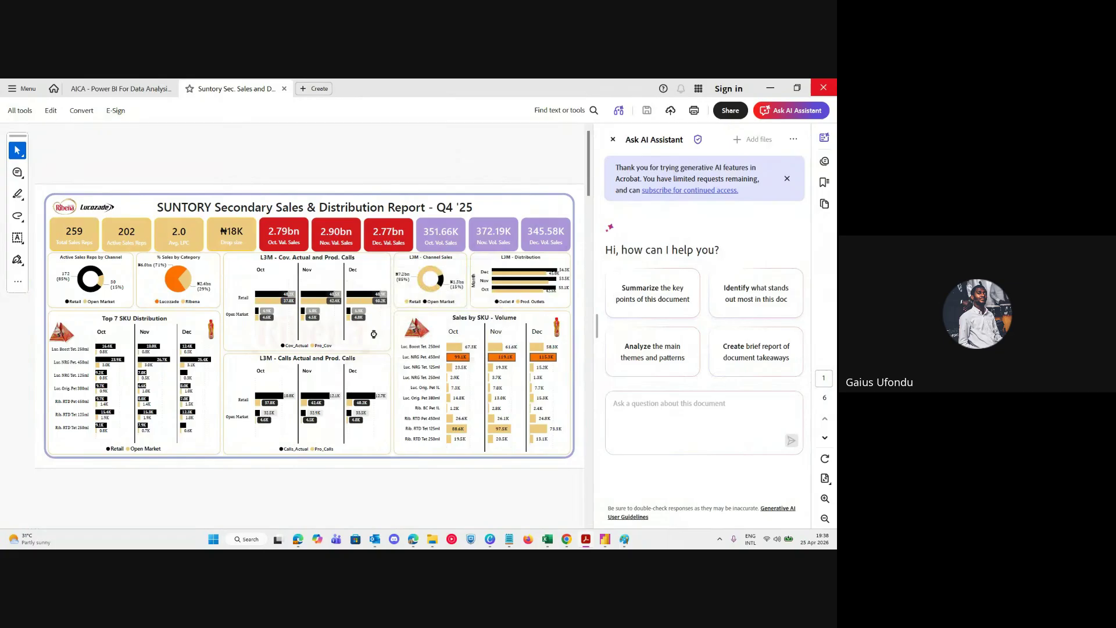
pyautogui.doubleClick(293, 213)
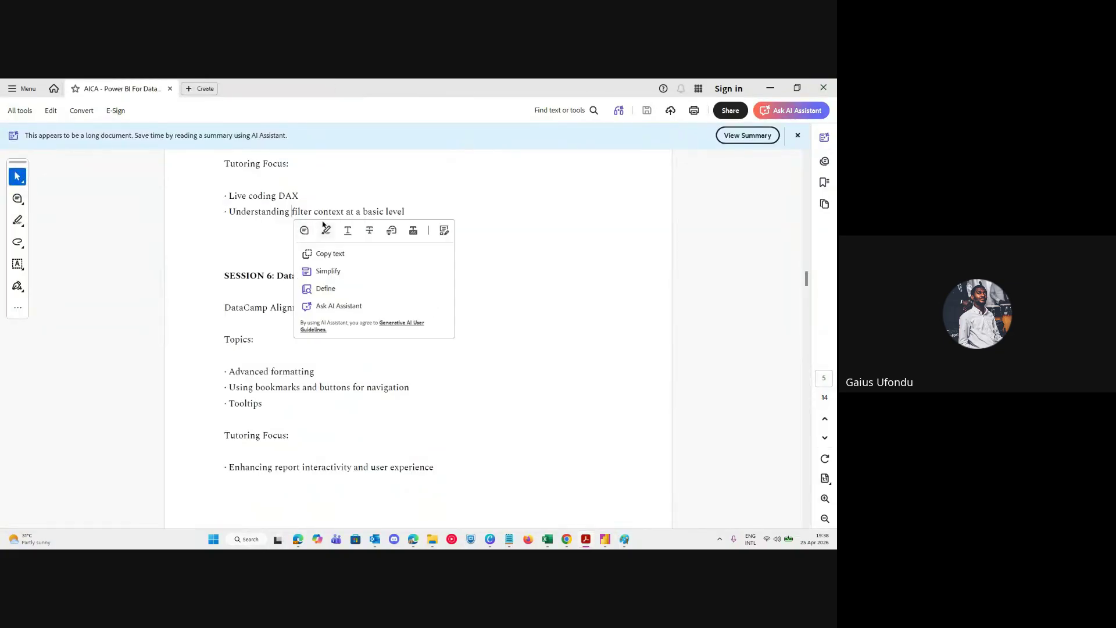
pyautogui.click(770, 88)
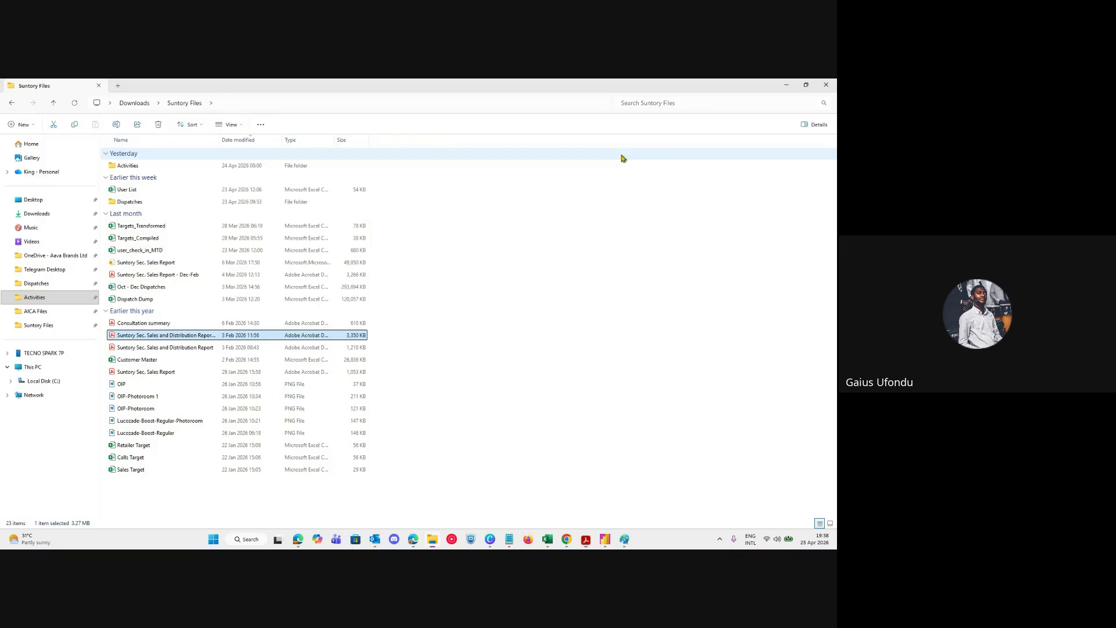
# Browse the Suntory Files, AICA Files, Telegram Desktop and Videos folders for another example report.
pyautogui.click(148, 359)
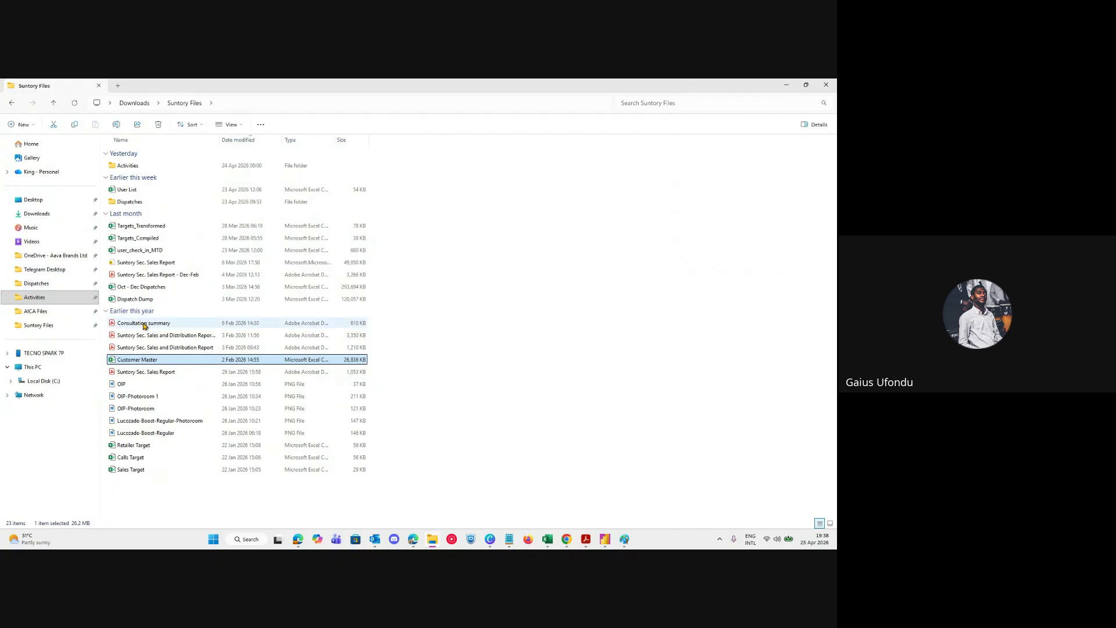
pyautogui.click(128, 277)
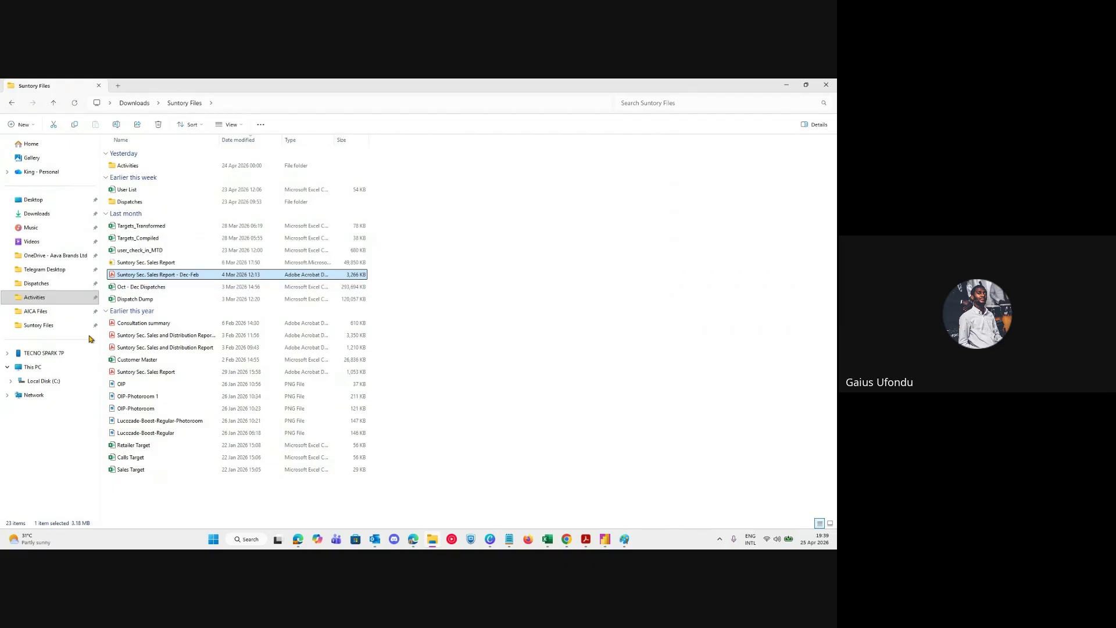
pyautogui.click(58, 312)
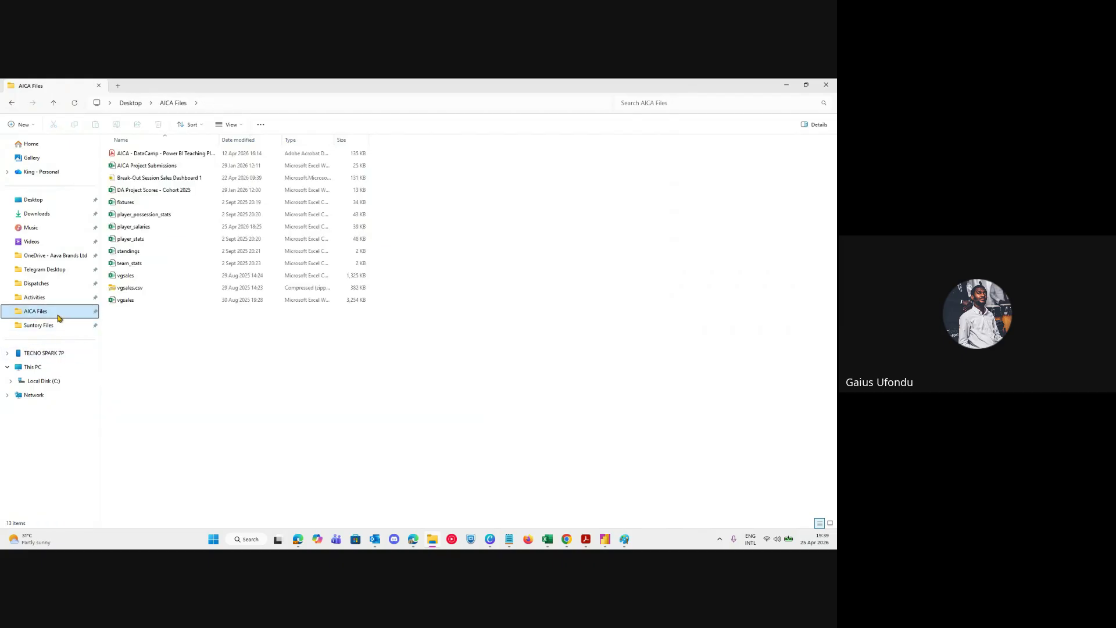
pyautogui.click(51, 273)
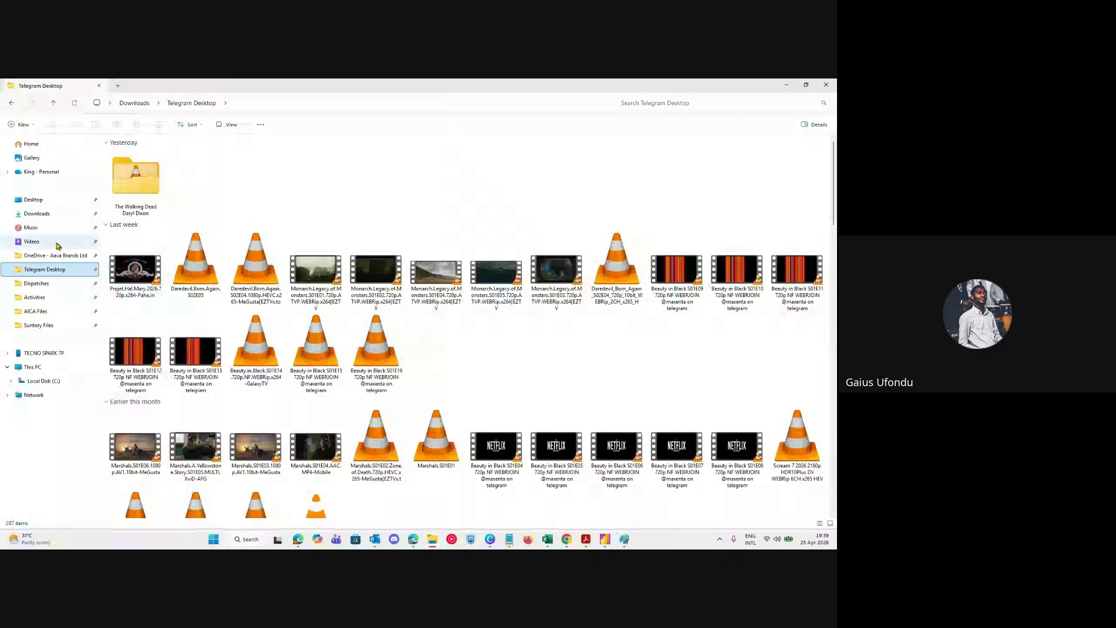
pyautogui.click(58, 243)
# Find the Q1 Performance presentation in the Desktop folder and open it in PowerPoint.
pyautogui.click(44, 201)
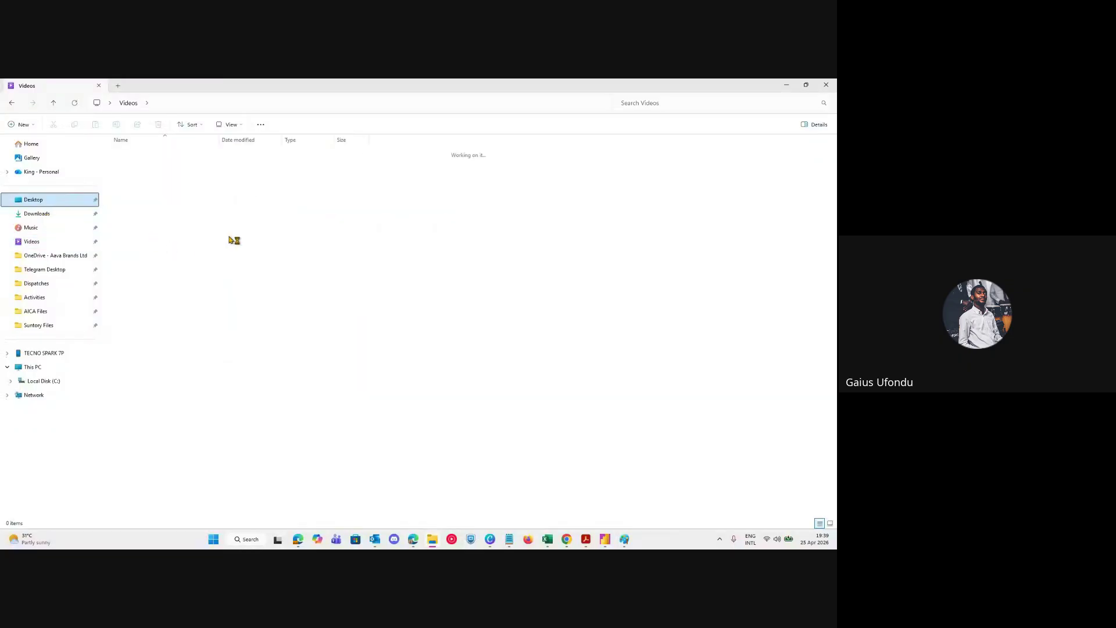
pyautogui.scroll(-5, 128, 276)
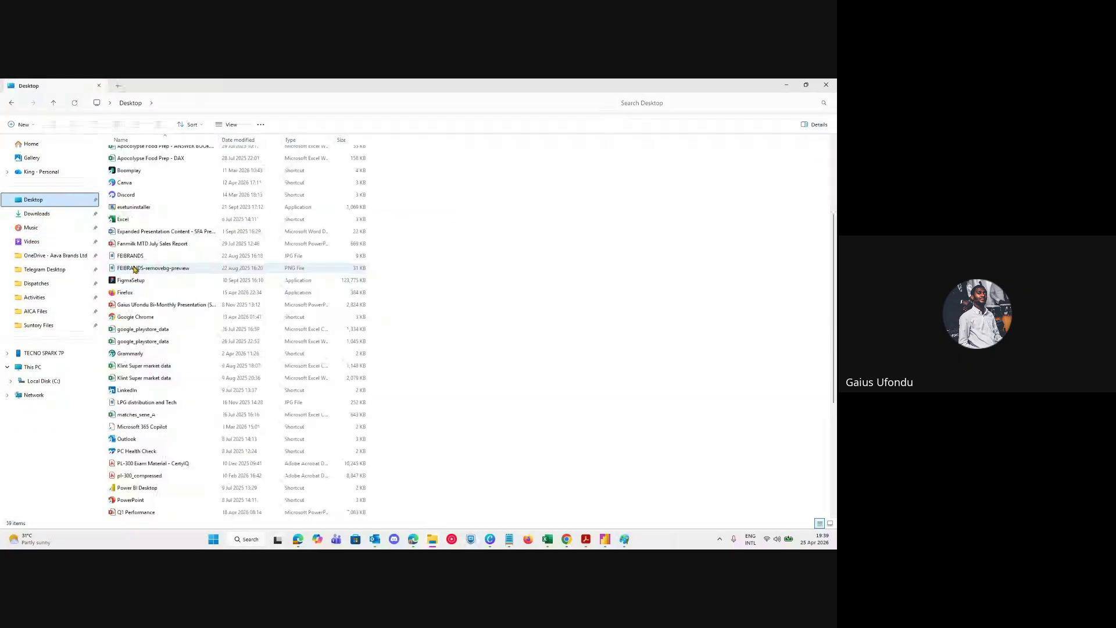
pyautogui.scroll(-4, 135, 273)
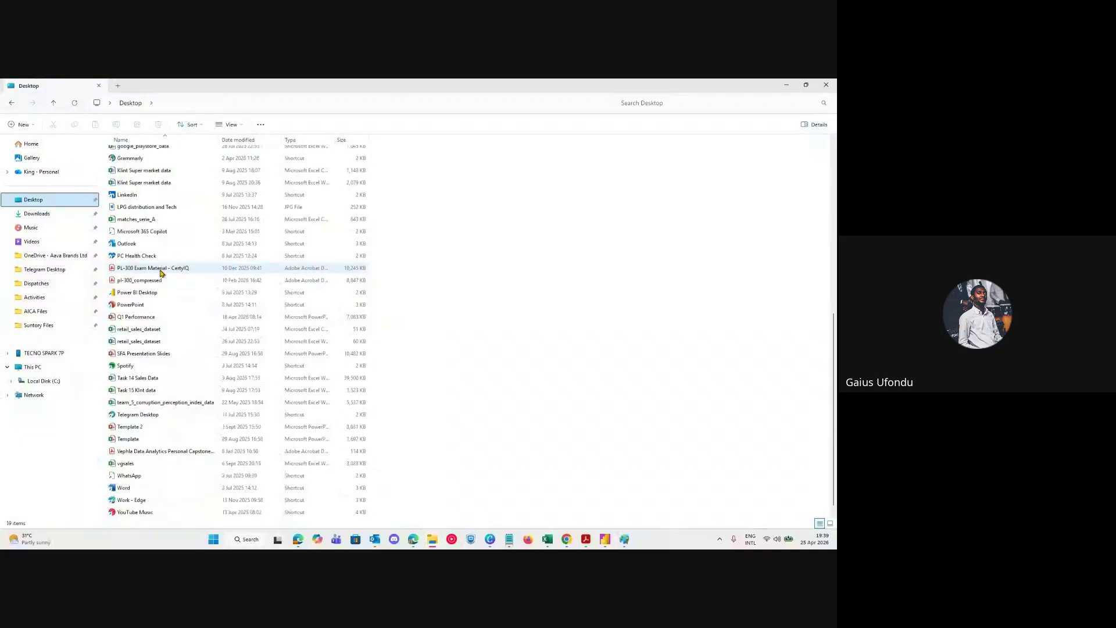
pyautogui.click(162, 309)
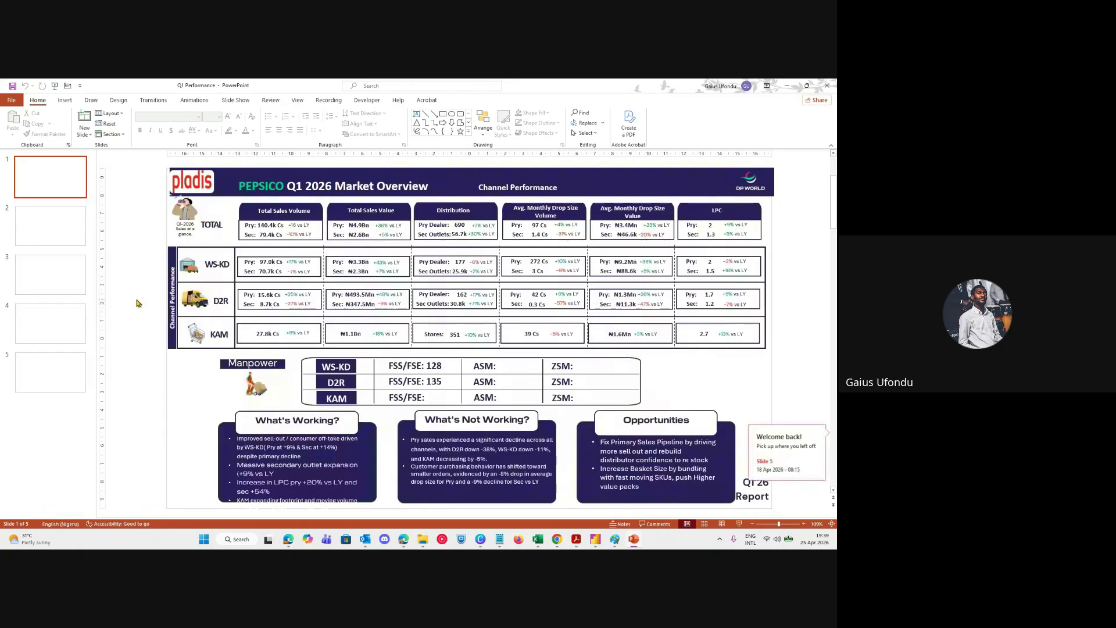
# Review the Q1 2026 Market Overview slides, covering channel performance, regional performance, D2R and KAM.
pyautogui.click(63, 229)
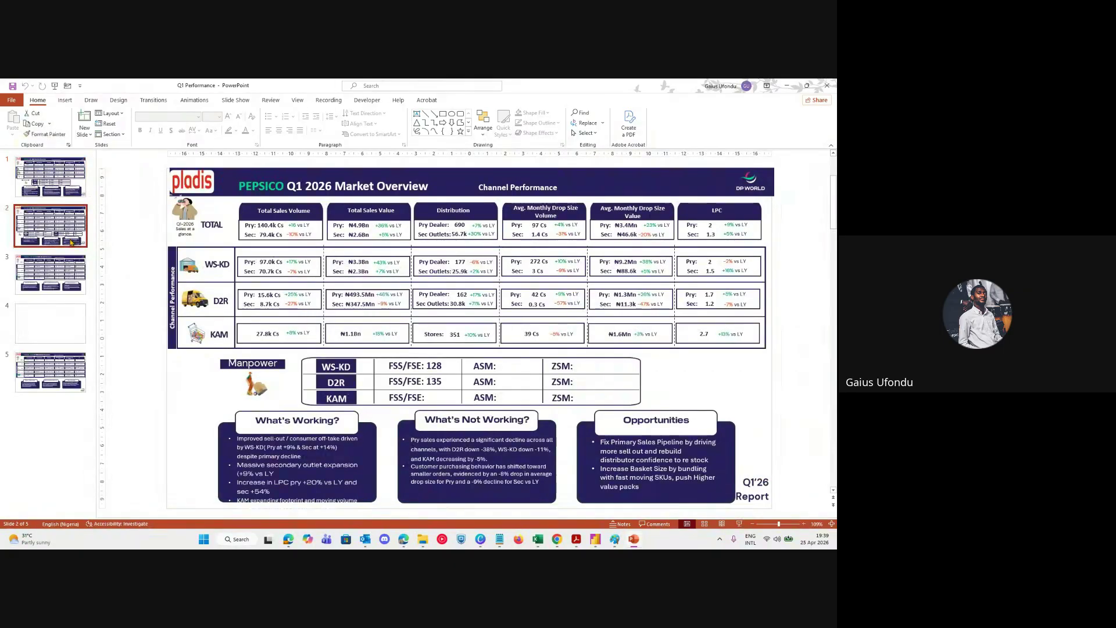
pyautogui.click(73, 284)
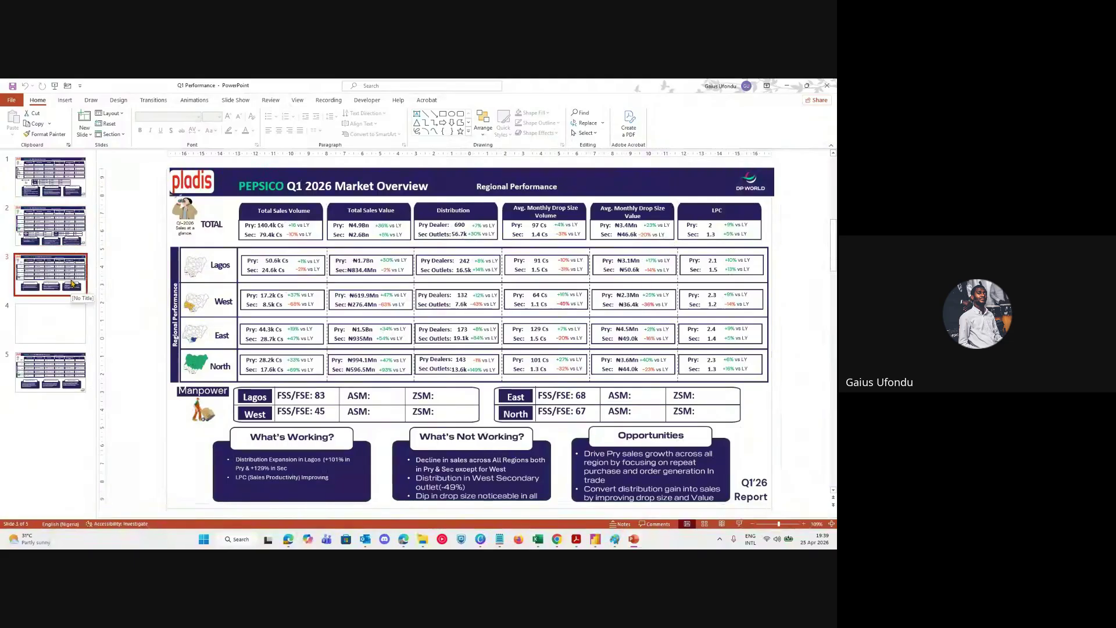
pyautogui.press('Down')
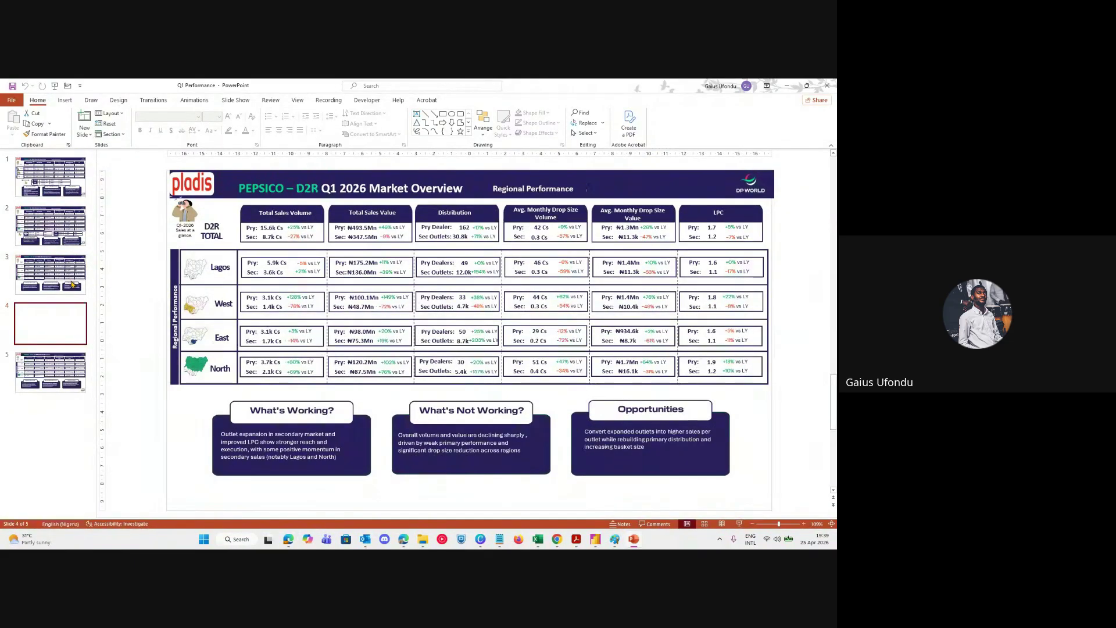
pyautogui.press('Down')
pyautogui.press('Up')
pyautogui.press('Up')
pyautogui.press('Up')
pyautogui.press('Up')
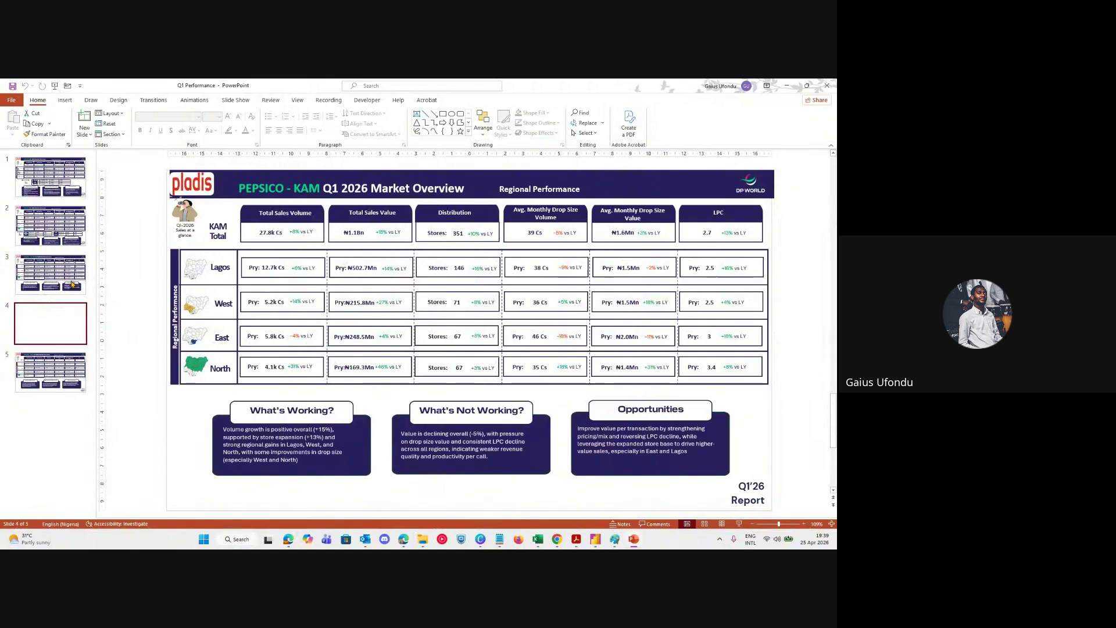
# Minimise the Q1 Performance presentation and go back to the start of the Desktop folder in File Explorer.
pyautogui.click(786, 85)
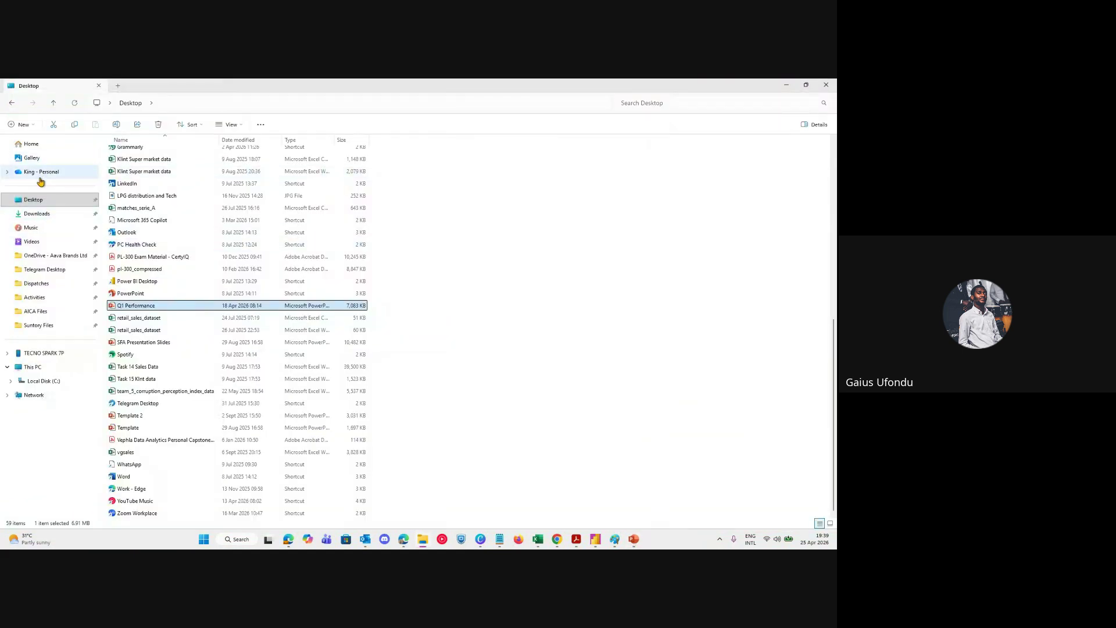
pyautogui.click(43, 204)
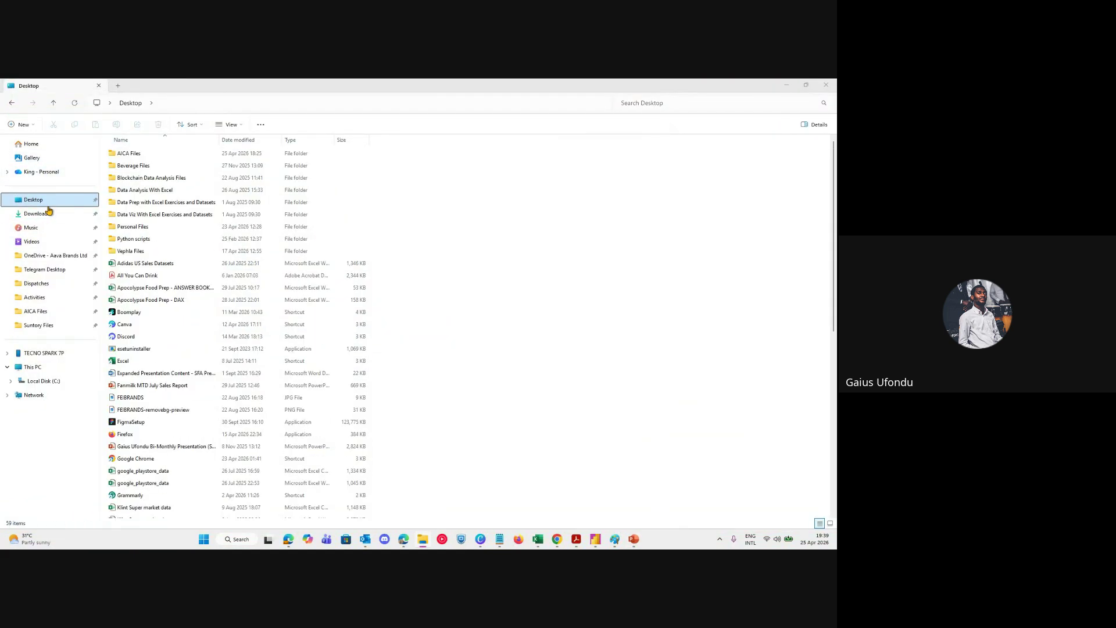
# Close the Desktop folder window and Paint through the window switcher, and bring the Google Meet call to the front.
pyautogui.hotkey('alt', 'Tab')
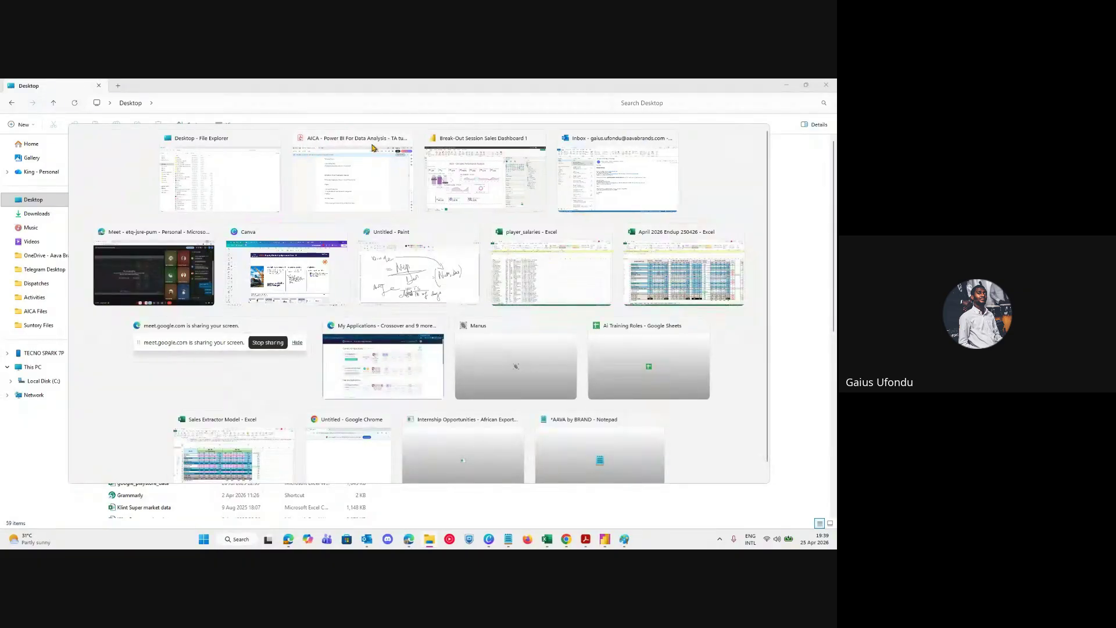
pyautogui.click(273, 138)
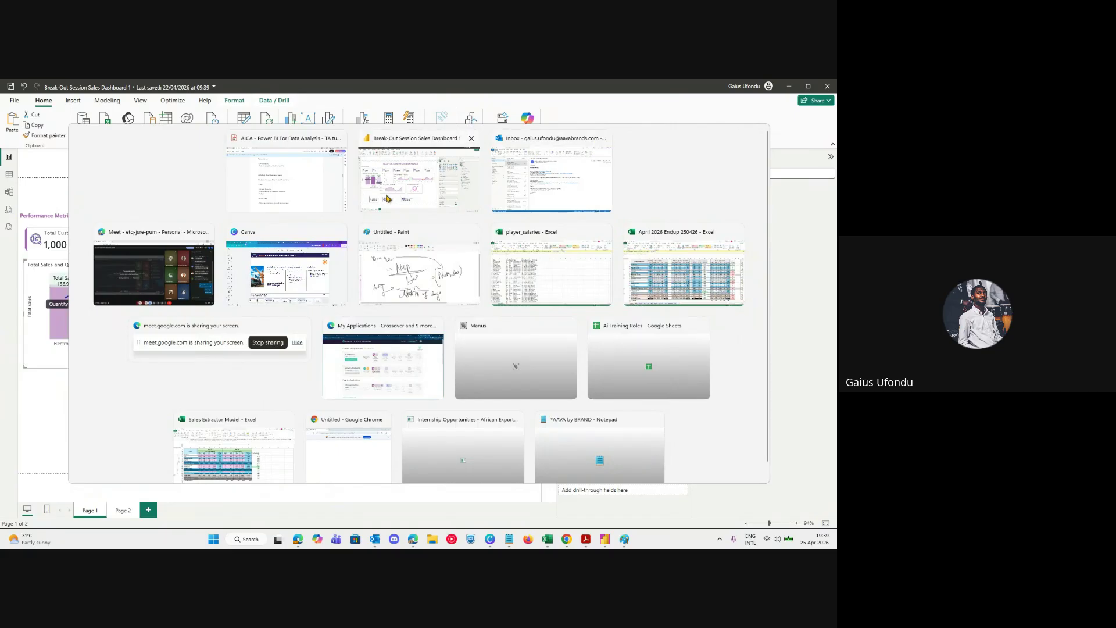
pyautogui.click(421, 280)
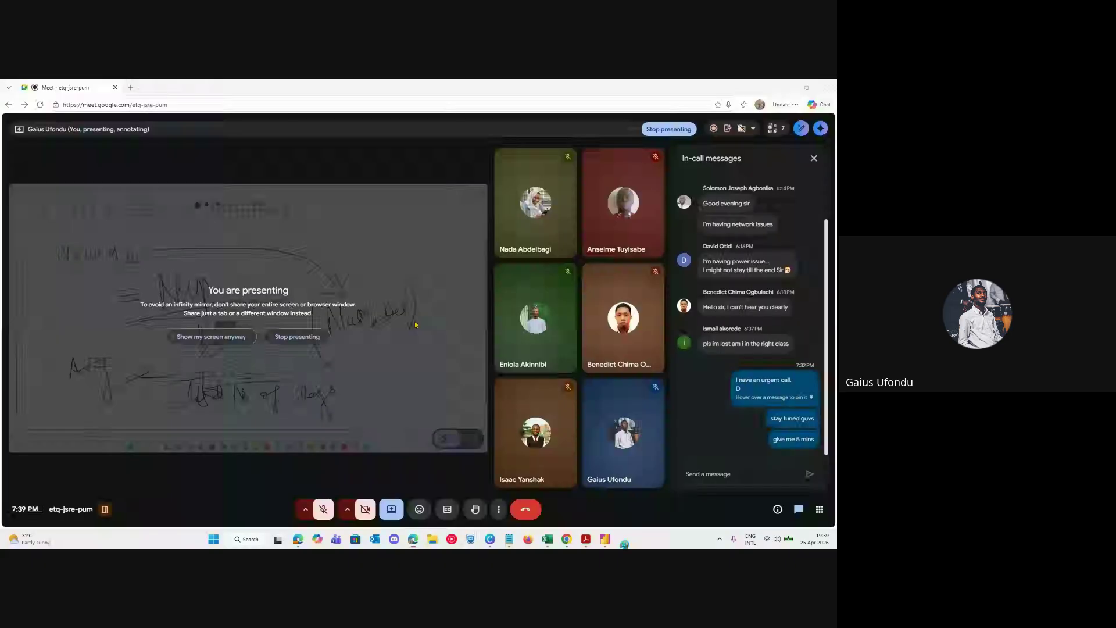
pyautogui.hotkey('alt', 'Tab')
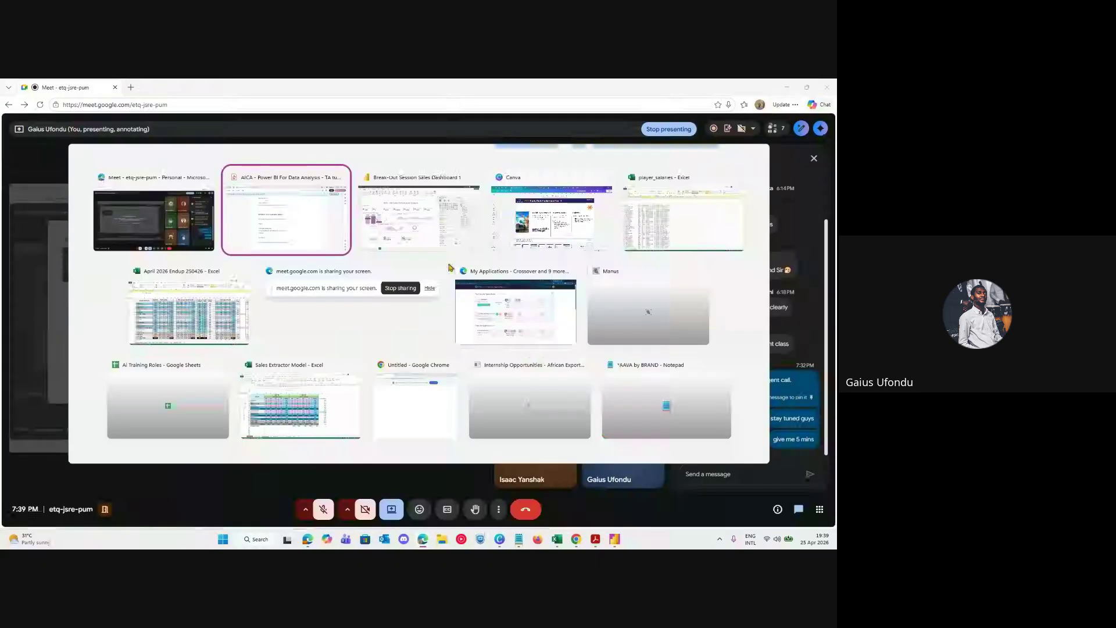
pyautogui.hotkey('alt', 'shift', 'Tab')
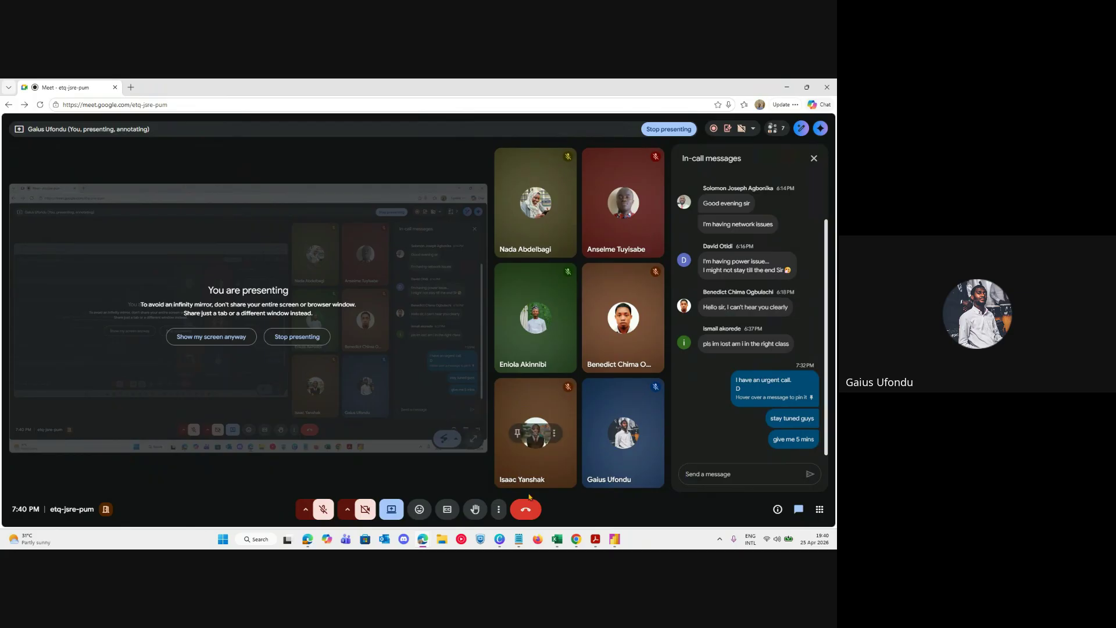
# Switch to Canva and open the Biz Health Issue 1 design from the recent designs.
pyautogui.click(499, 539)
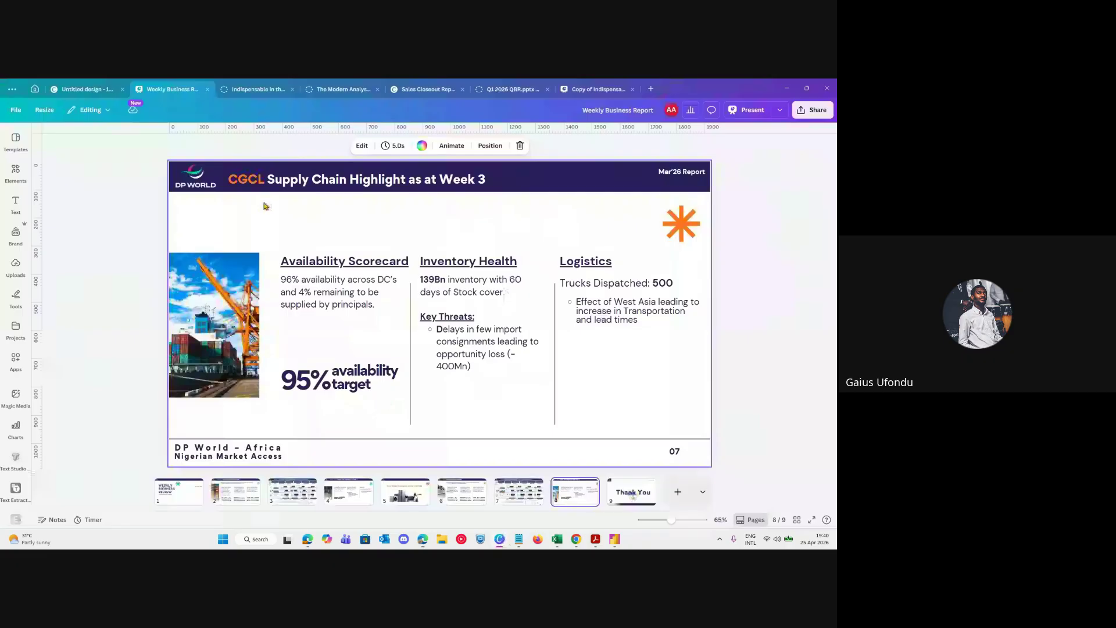
pyautogui.click(34, 89)
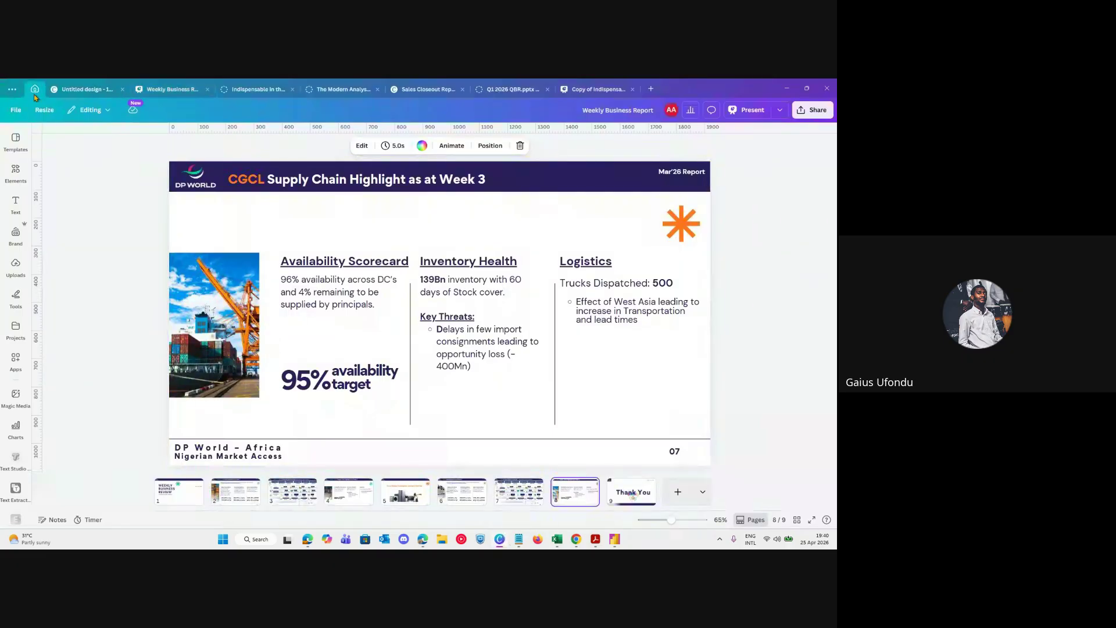
pyautogui.scroll(-3, 156, 419)
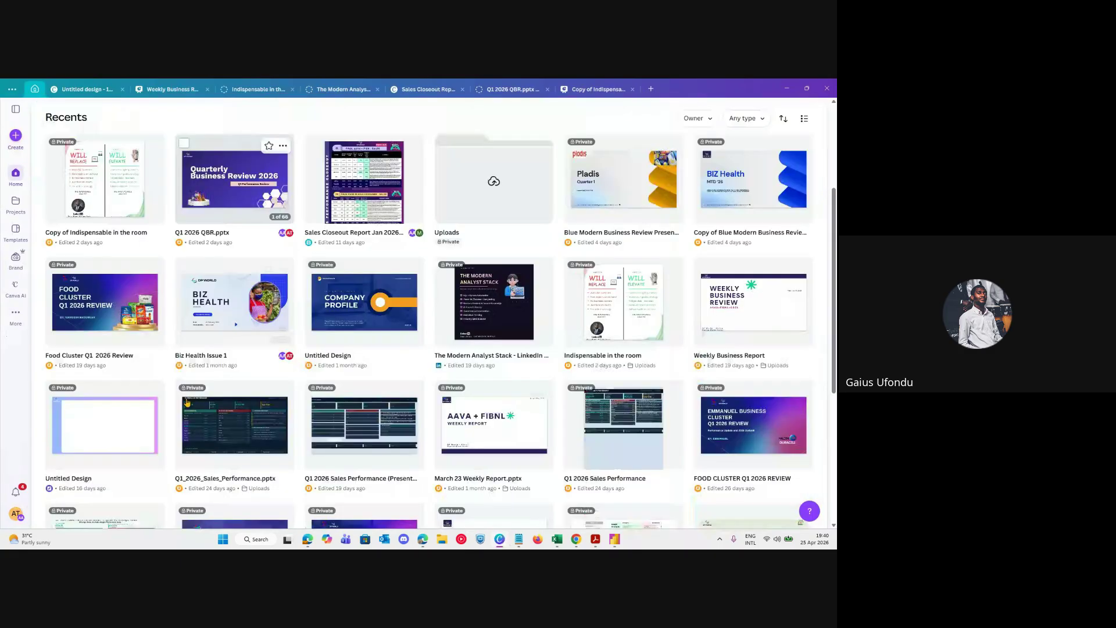
pyautogui.scroll(-2, 186, 403)
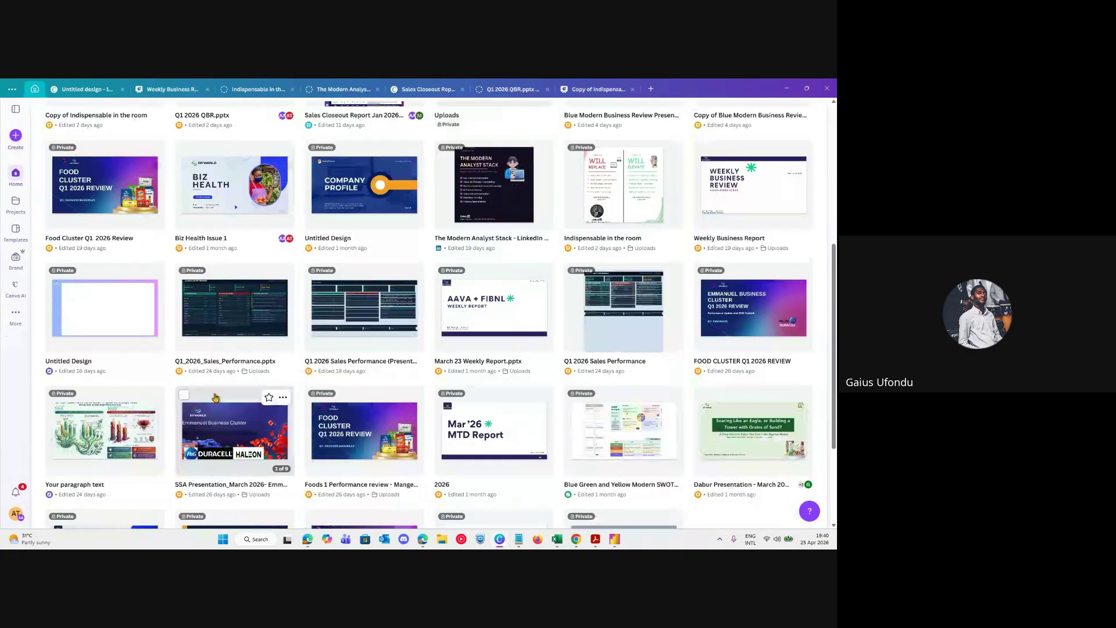
pyautogui.click(237, 199)
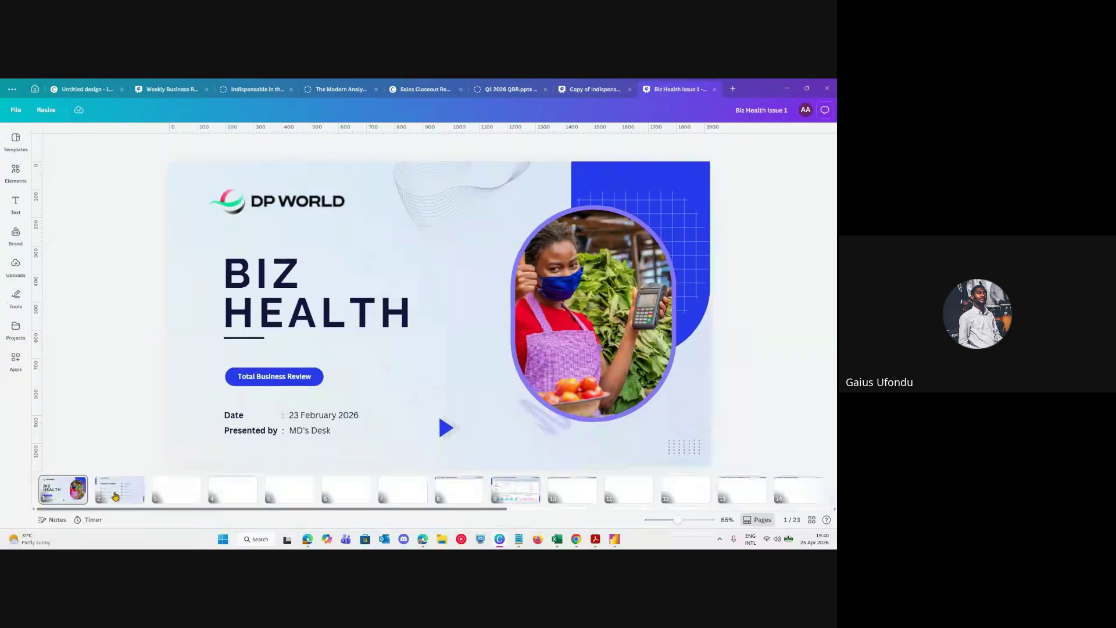
# Review the Biz Health Issue 1 pages from Table of Content through Executive Summary and Coverage to Brand & Product Performance.
pyautogui.click(119, 492)
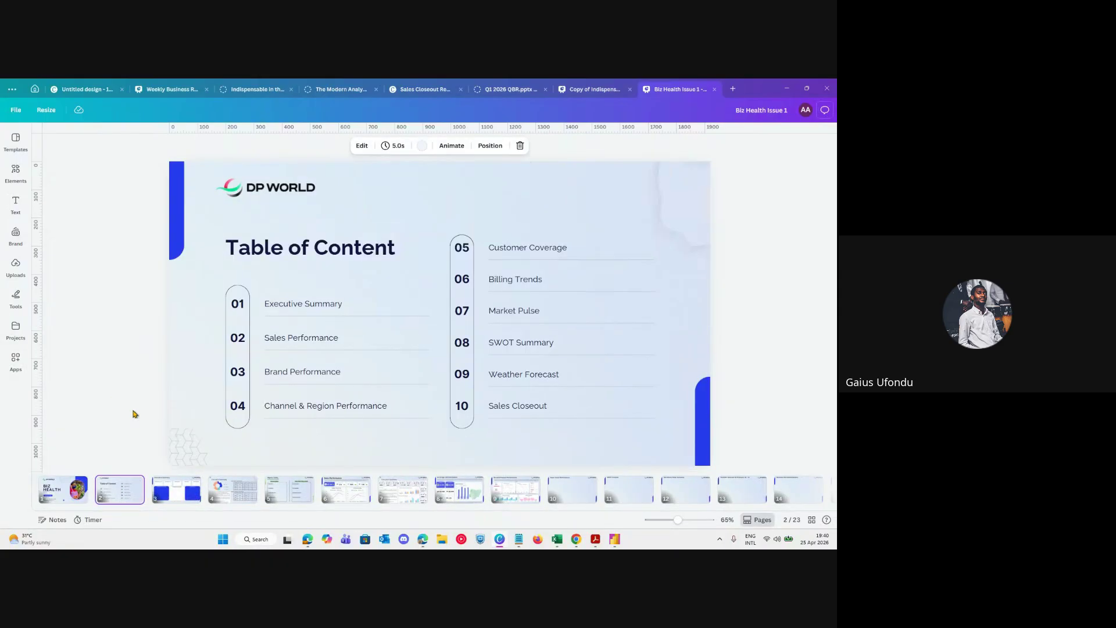
pyautogui.scroll(-5, 343, 412)
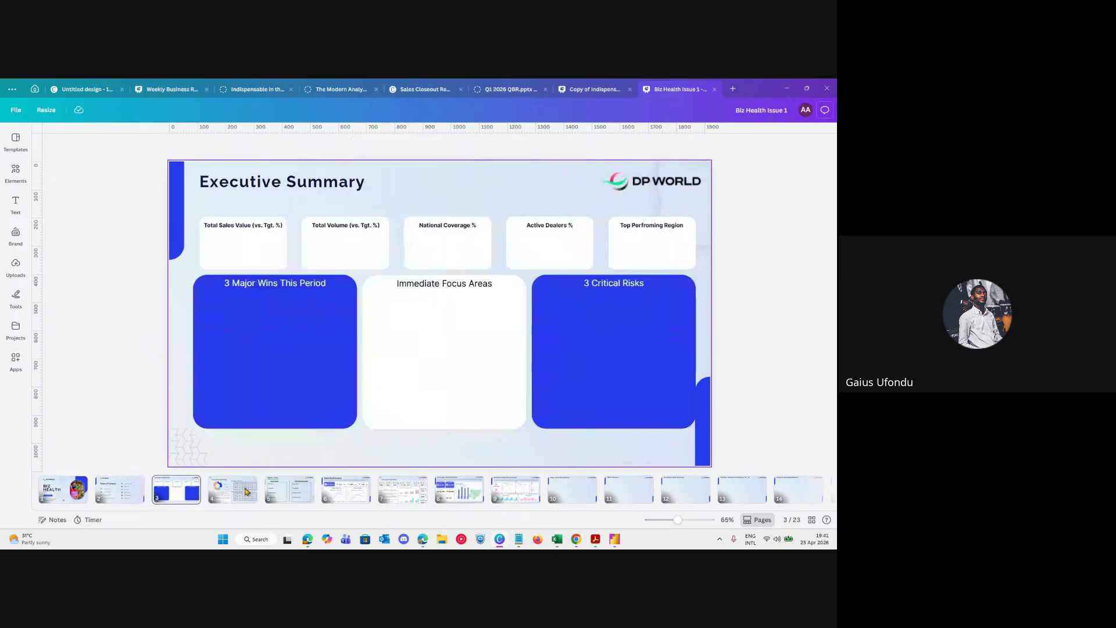
pyautogui.click(395, 496)
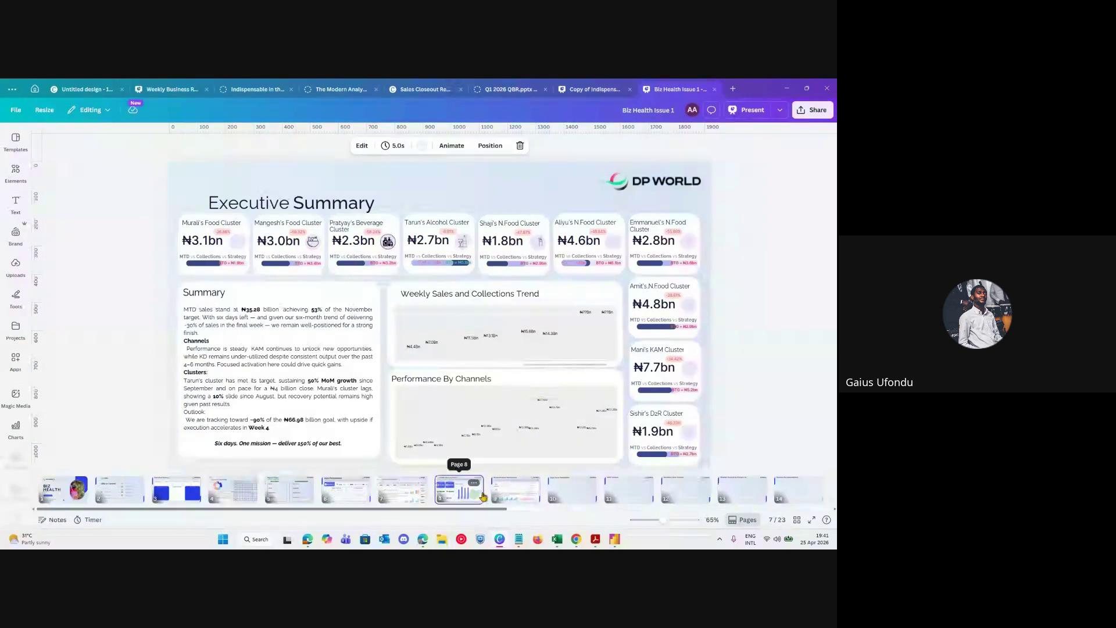
pyautogui.click(481, 495)
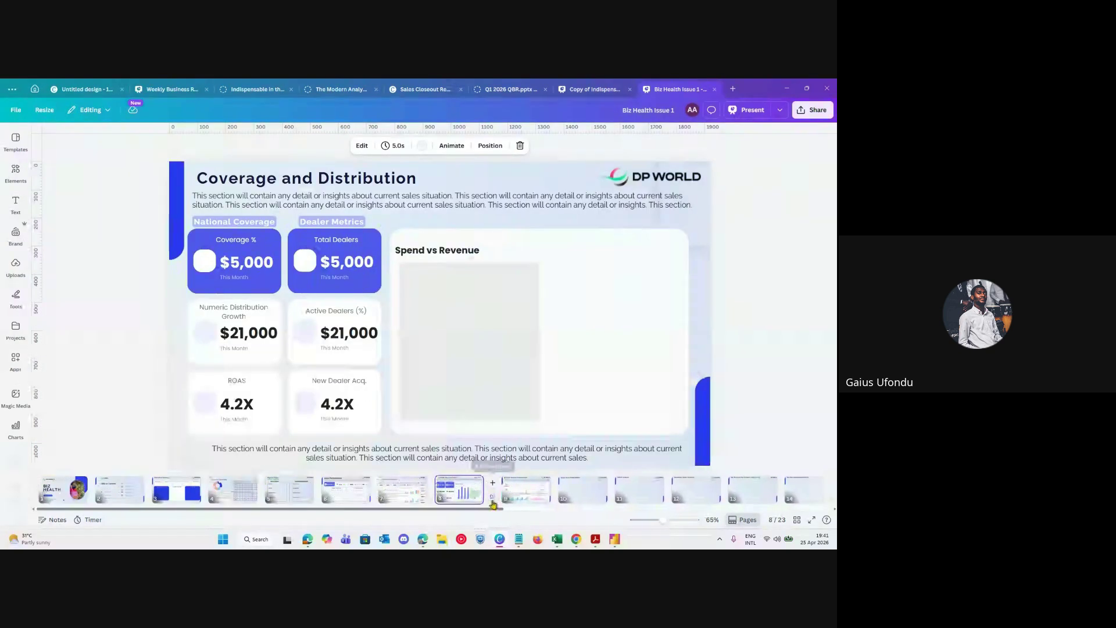
pyautogui.click(523, 495)
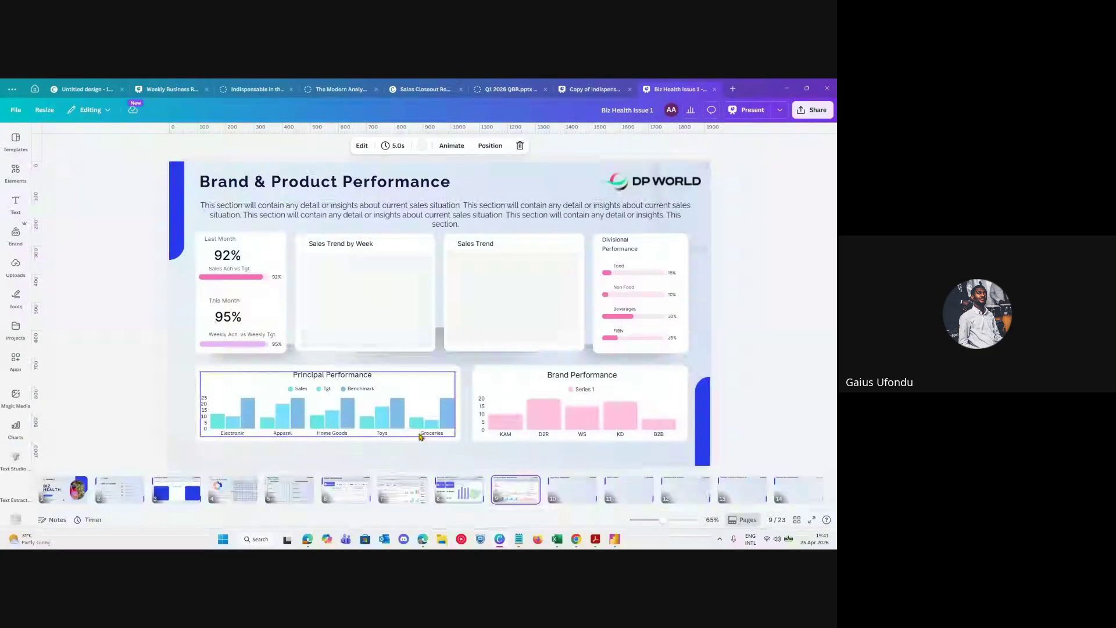
pyautogui.click(383, 543)
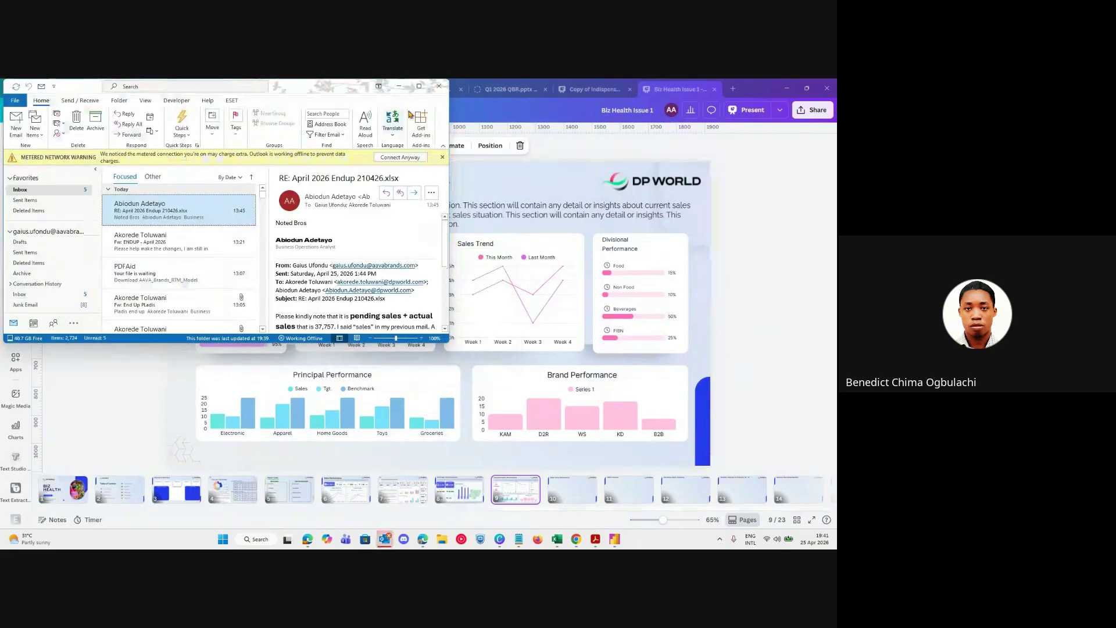
pyautogui.click(419, 87)
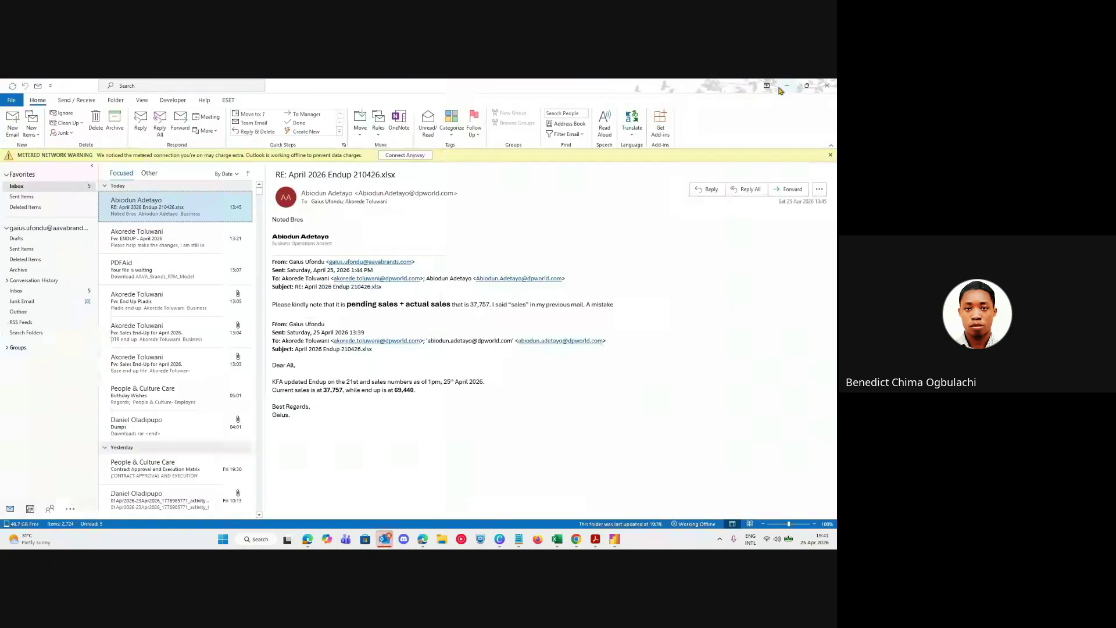
pyautogui.click(786, 88)
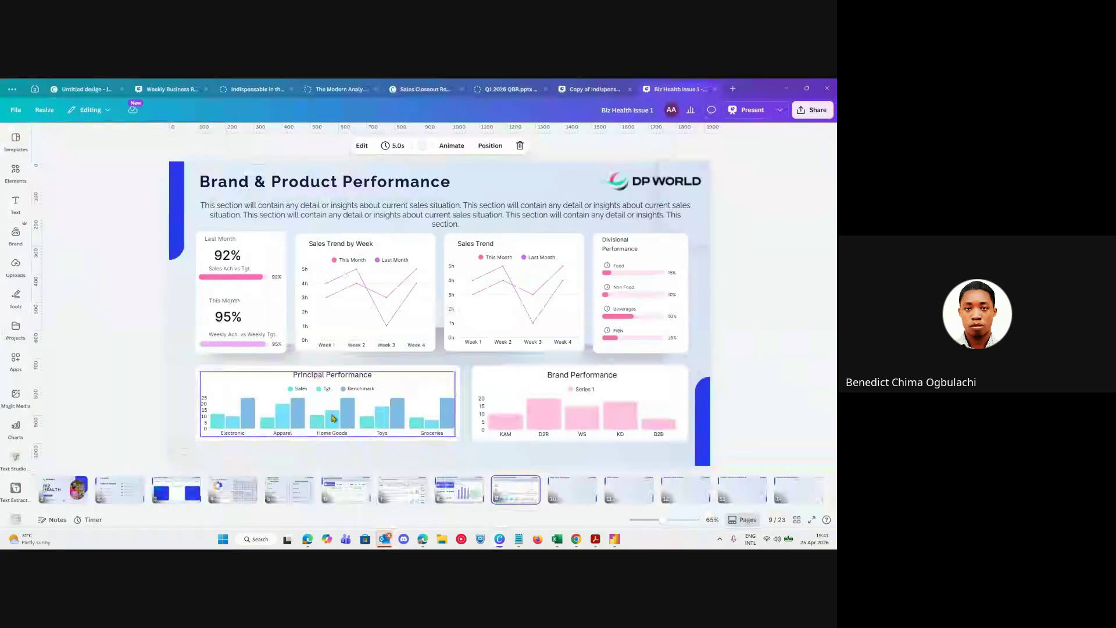
# Minimise Canva, unmute the microphone in the Google Meet call, and switch to the Power BI sales dashboard.
pyautogui.click(786, 89)
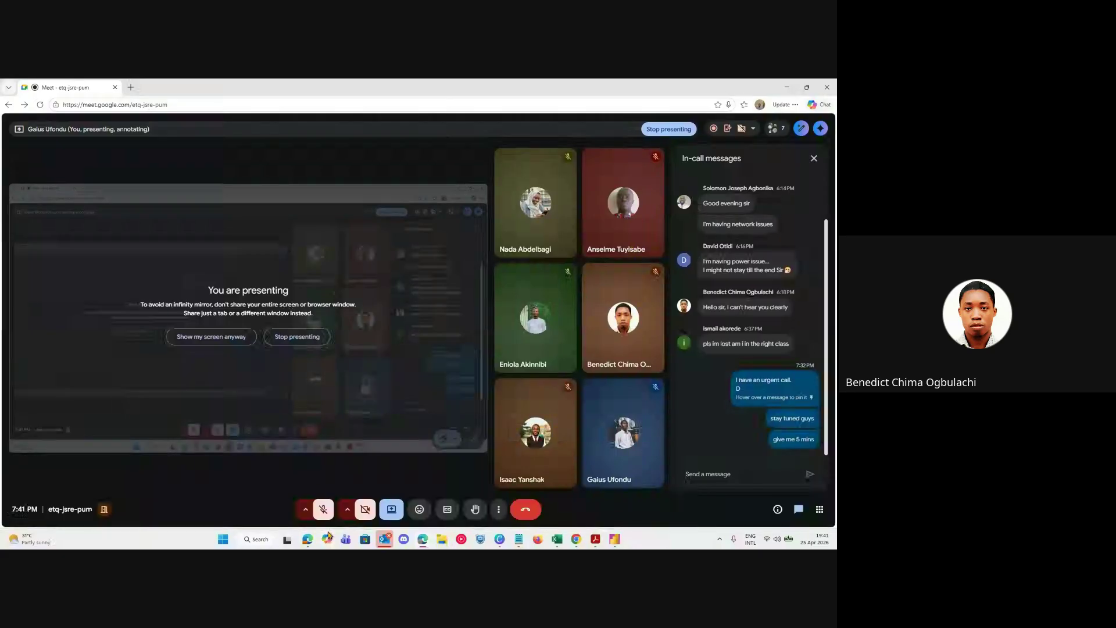
pyautogui.click(323, 510)
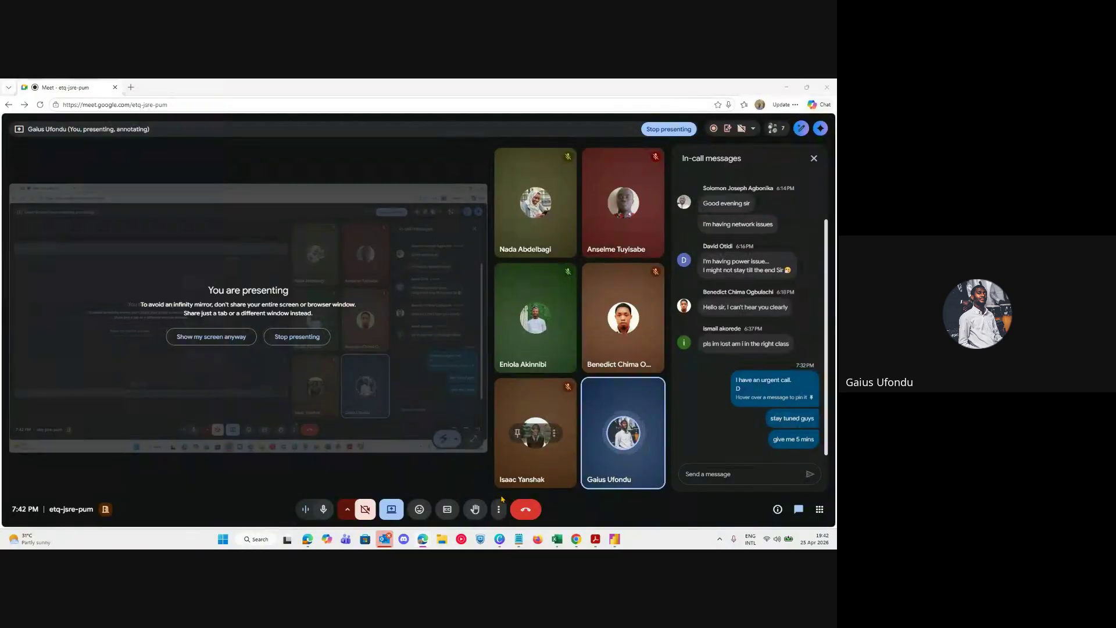
pyautogui.hotkey('alt', 'Tab')
pyautogui.hotkey('alt', 'Tab')
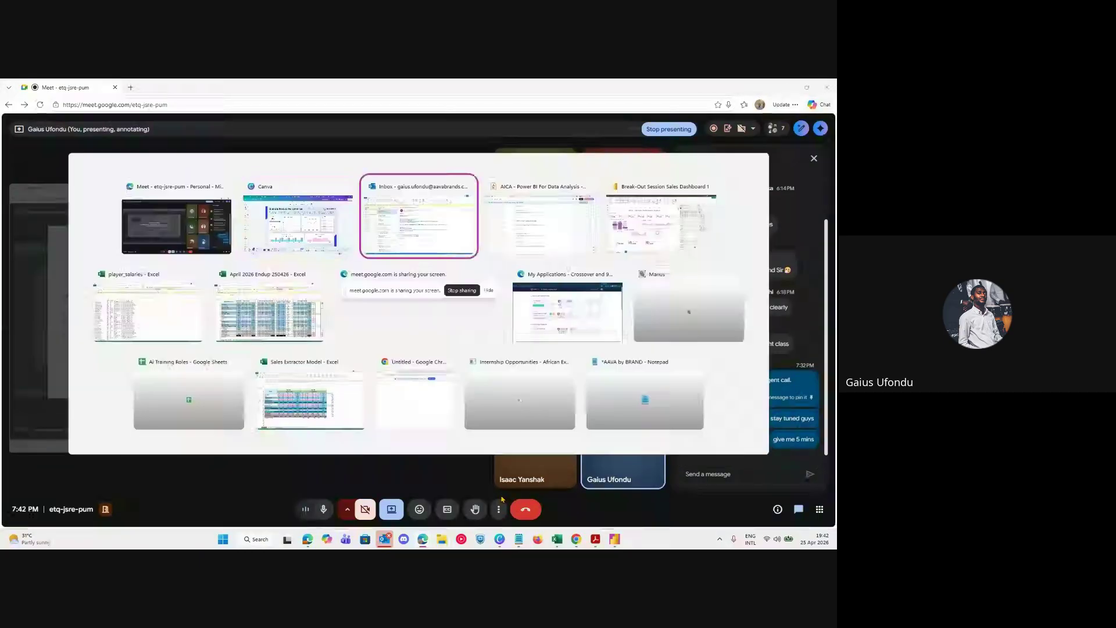
pyautogui.hotkey('alt', 'Tab')
pyautogui.hotkey('alt', 'Tab')
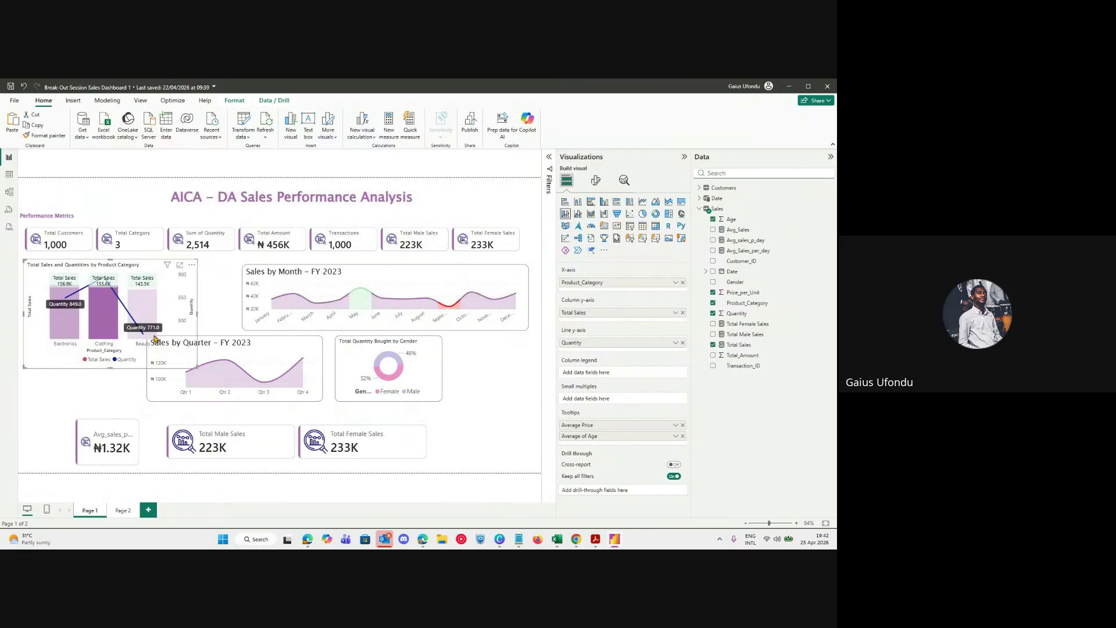
# Narrow the Total Sales and Quantities by Product Category chart slightly, check its tooltips, and remove Average of Age from them.
pyautogui.moveTo(196, 367)
pyautogui.mouseDown()
pyautogui.moveTo(172, 361)
pyautogui.moveTo(185, 371)
pyautogui.mouseUp()
pyautogui.moveTo(100, 325)
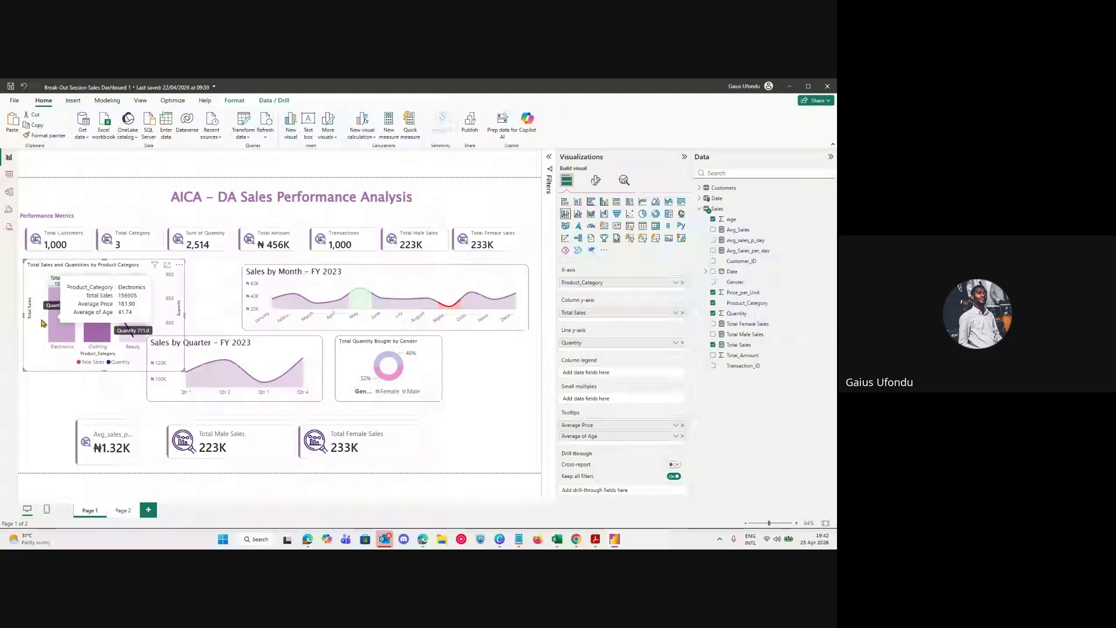
pyautogui.moveTo(64, 326)
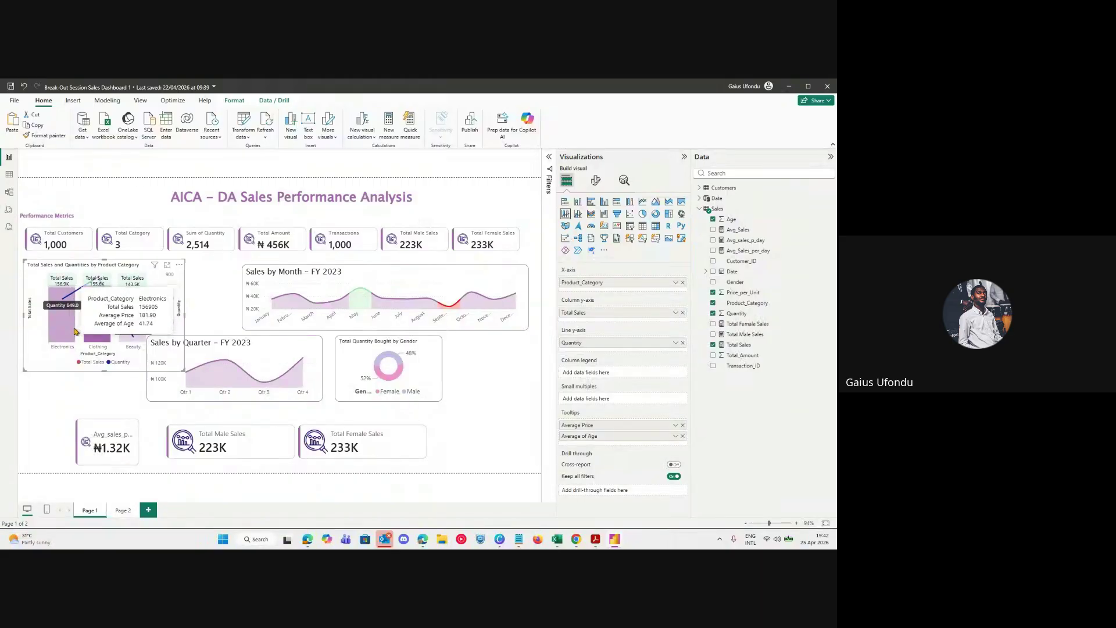
pyautogui.click(683, 435)
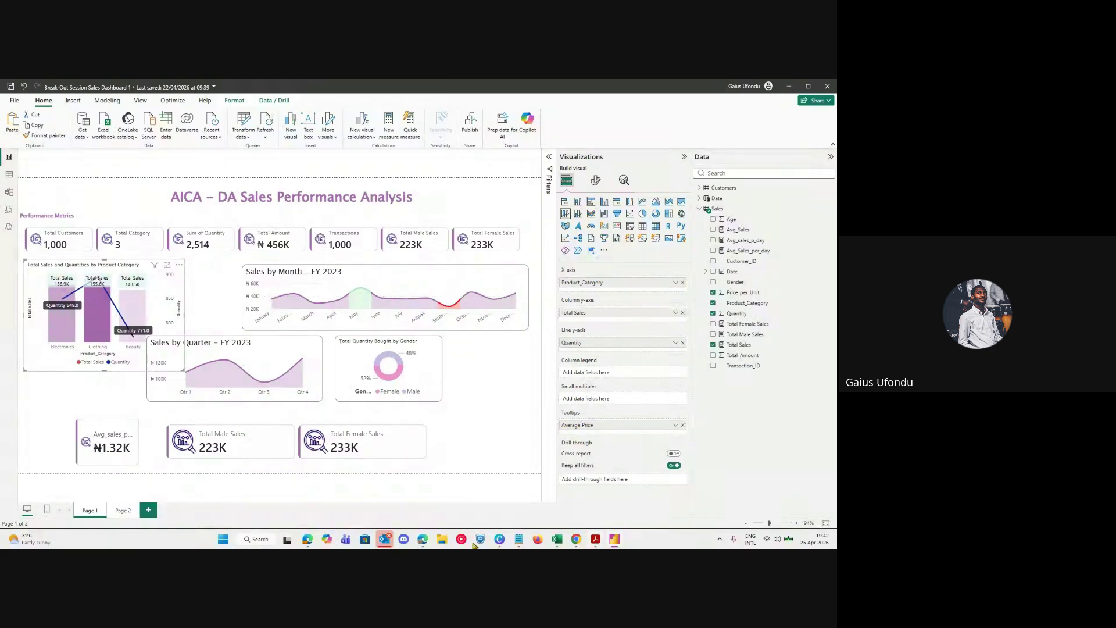
# Switch to the course outline PDF in Acrobat, point out Session 6's bookmarks and buttons topic, and minimise the document.
pyautogui.click(591, 542)
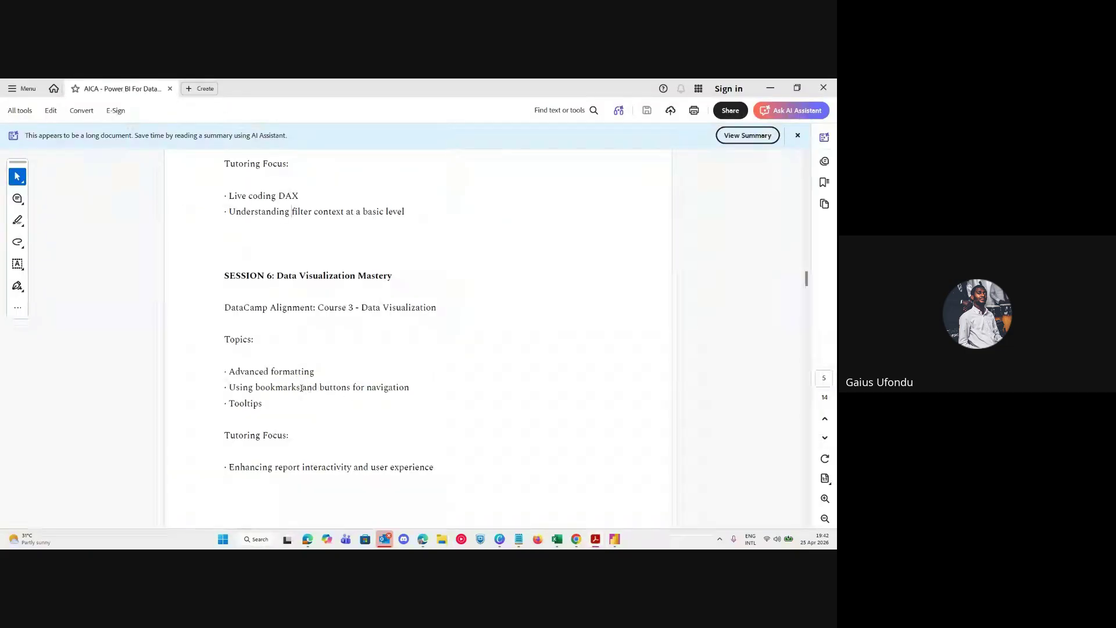
pyautogui.moveTo(303, 387); pyautogui.dragTo(256, 384)
pyautogui.moveTo(351, 387); pyautogui.dragTo(324, 387)
pyautogui.click(770, 89)
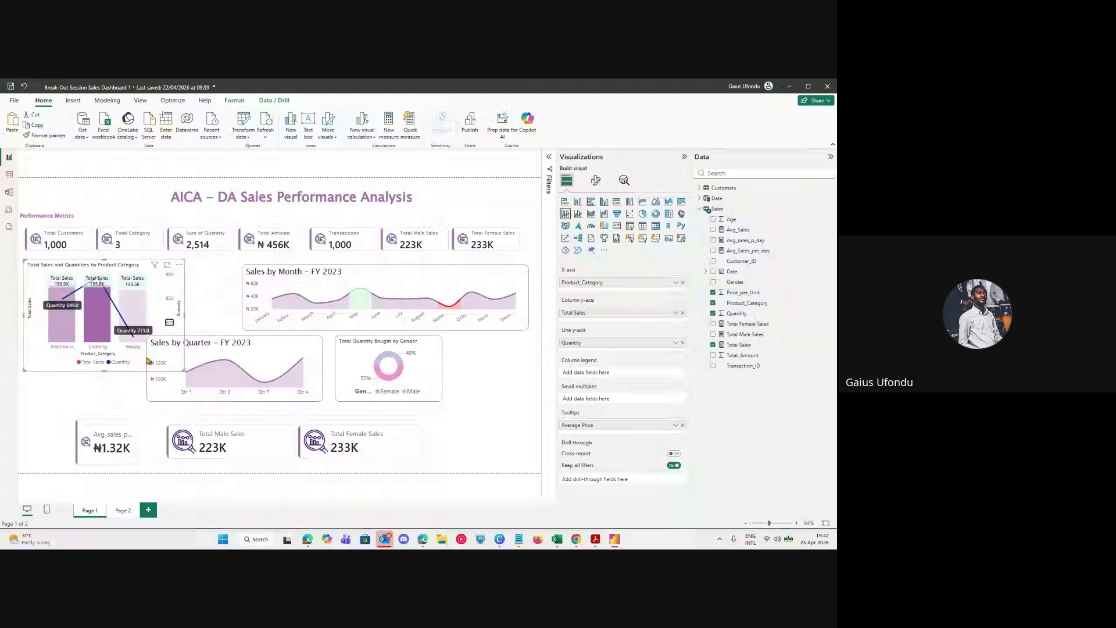
# Make the product category combo chart slightly taller, and cross-filter the page by Beauty and clear the filter.
pyautogui.click(110, 380)
pyautogui.click(108, 369)
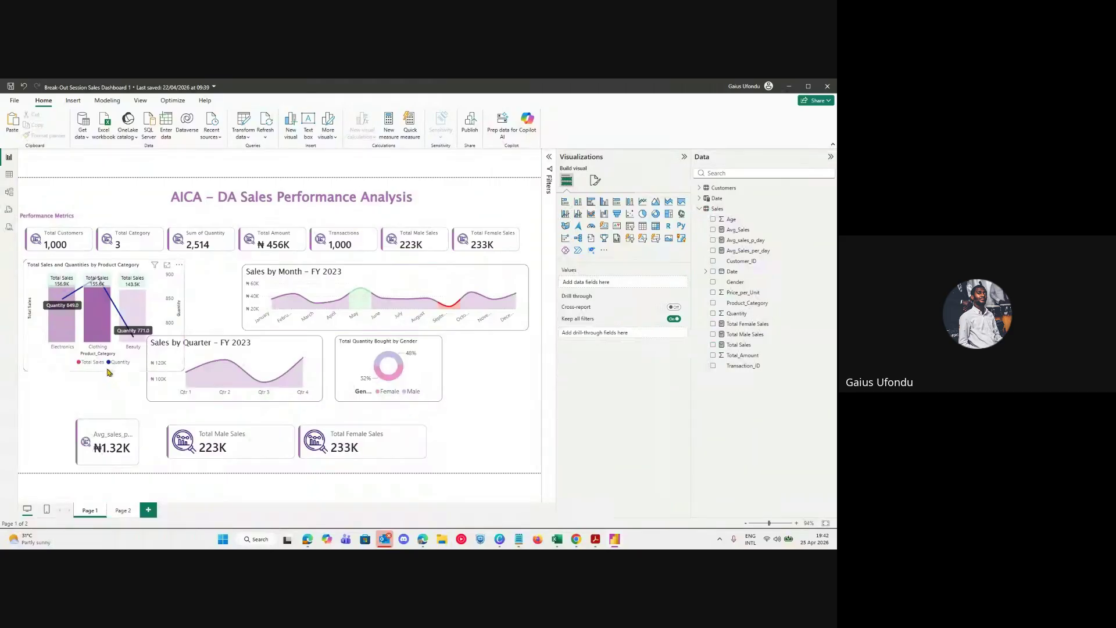
pyautogui.moveTo(106, 363); pyautogui.dragTo(107, 374)
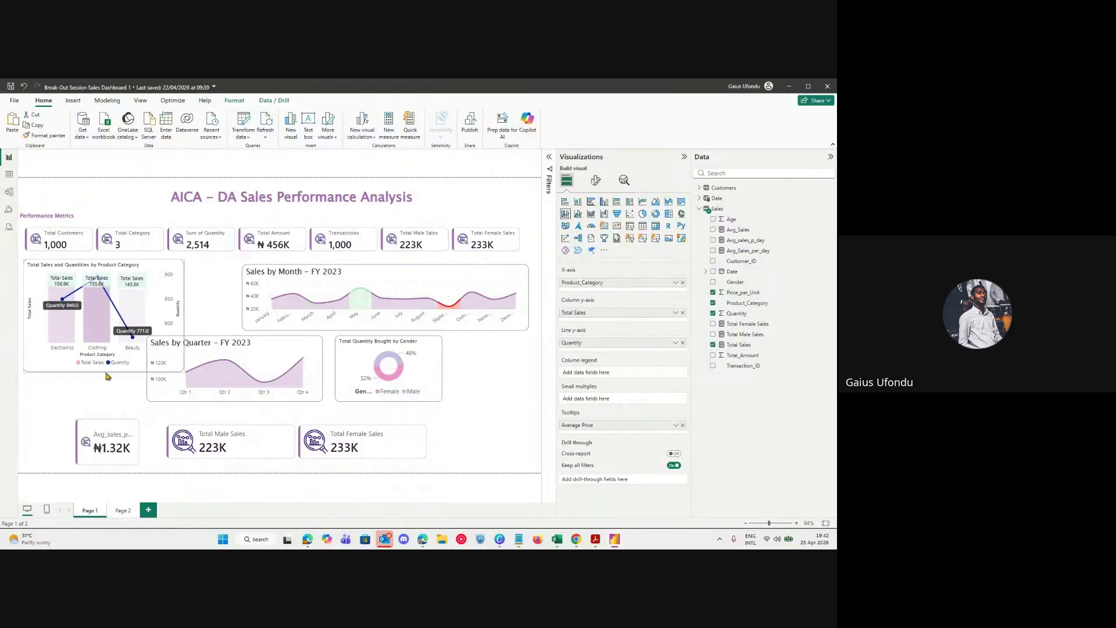
pyautogui.click(133, 347)
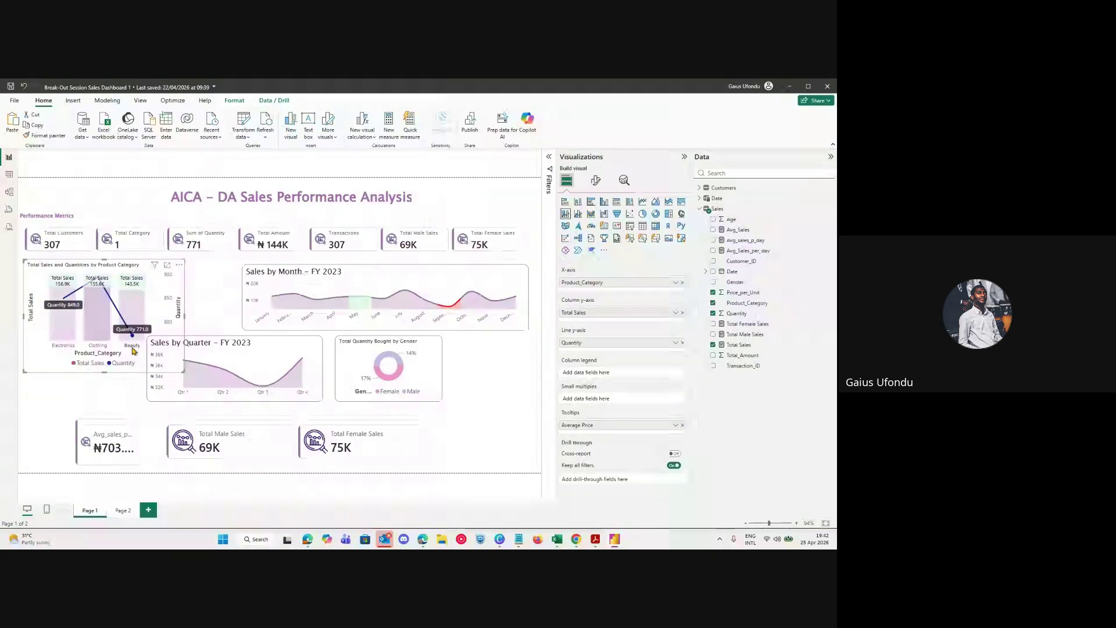
pyautogui.click(132, 348)
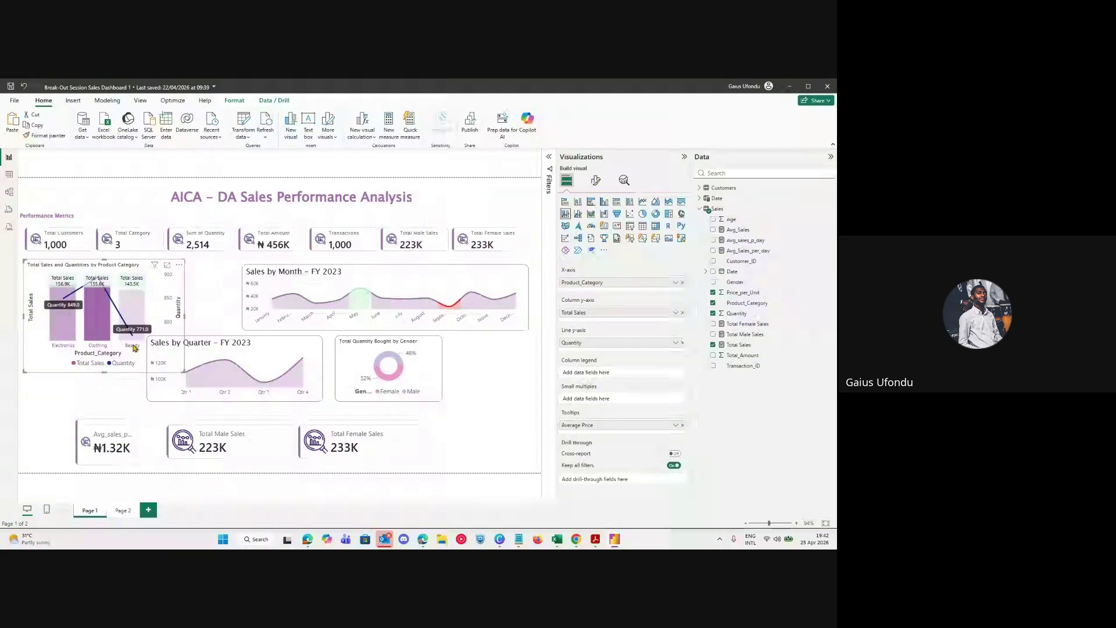
# Set the product category combo chart's line to Smooth interpolation with a Dashed line style.
pyautogui.click(593, 181)
pyautogui.click(575, 383)
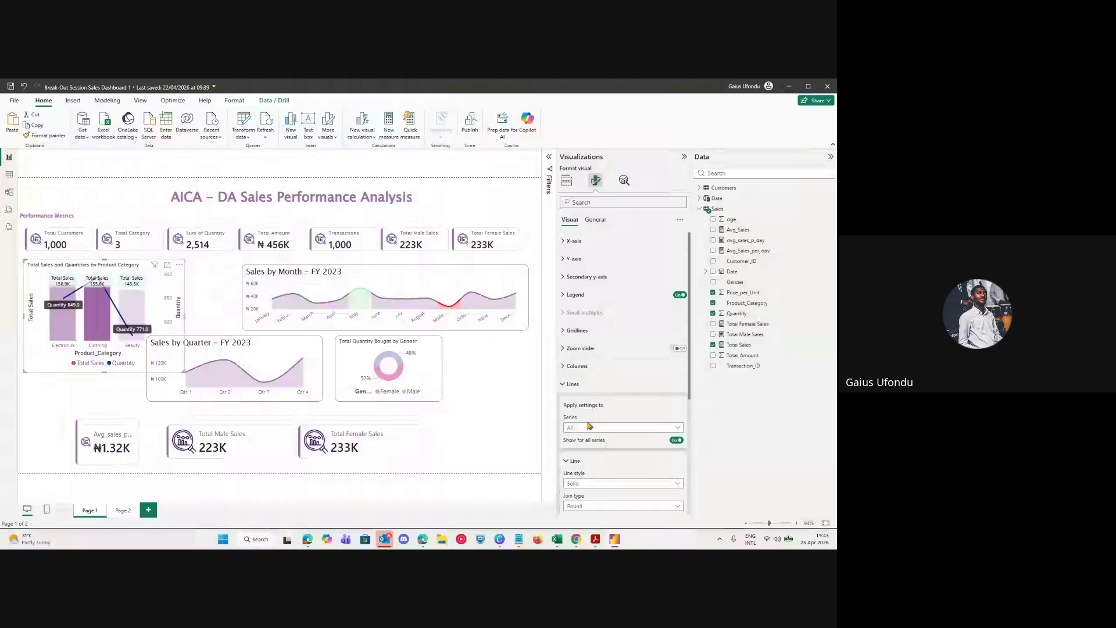
pyautogui.scroll(-3, 596, 420)
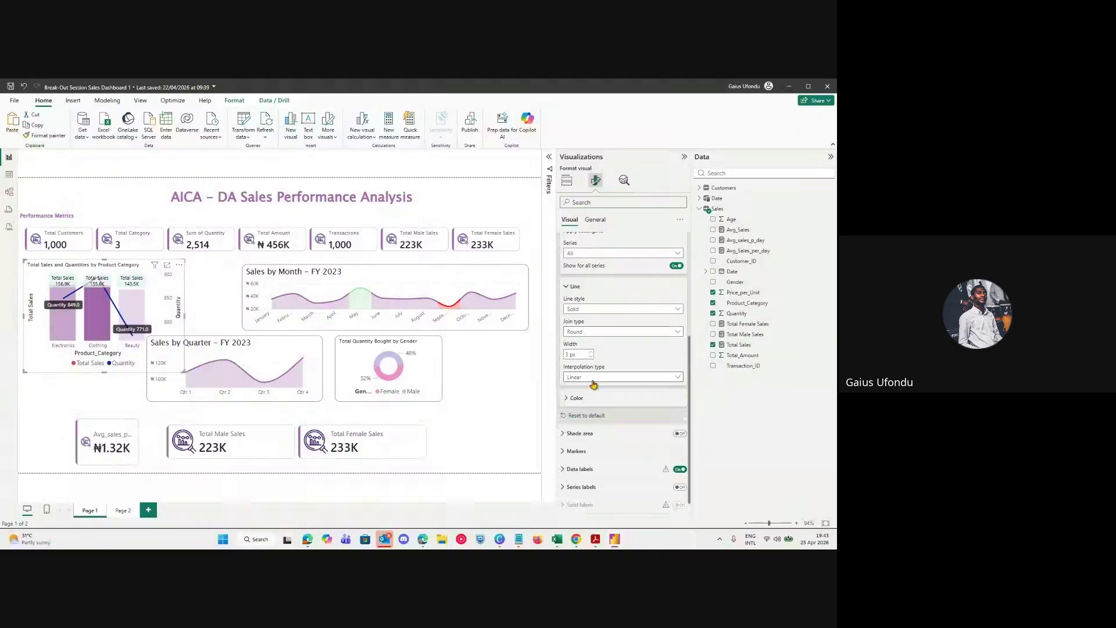
pyautogui.click(592, 377)
pyautogui.click(595, 399)
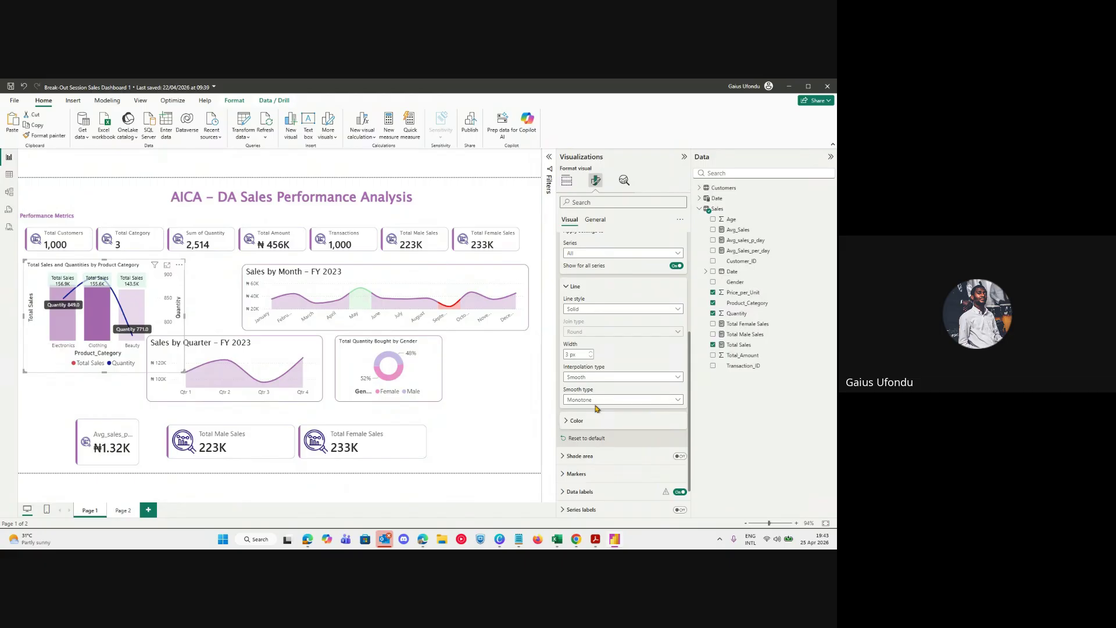
pyautogui.click(598, 377)
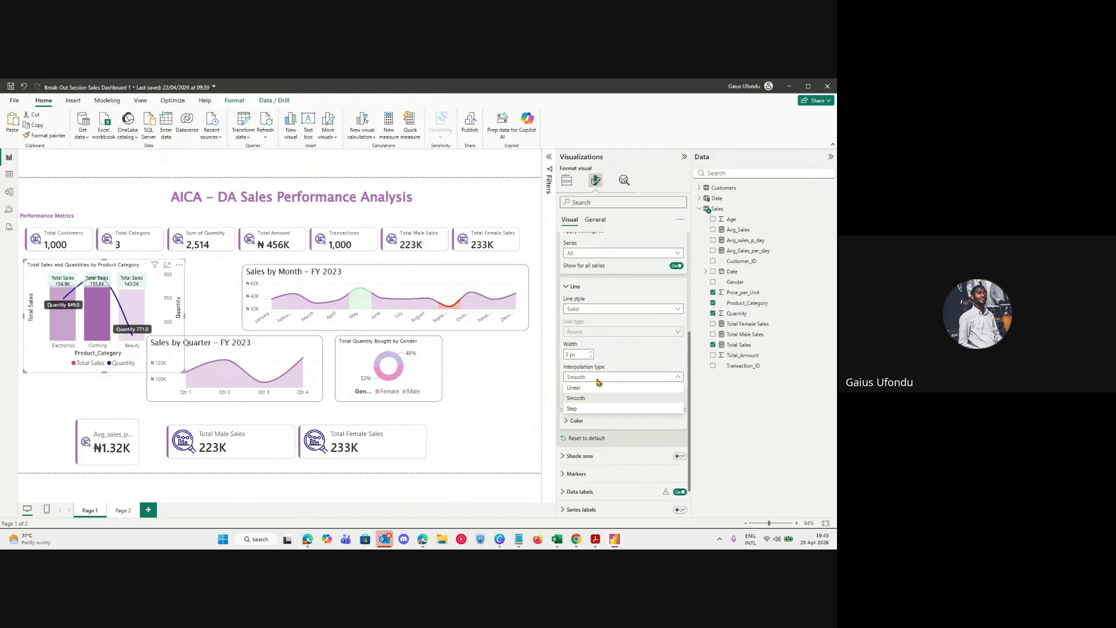
pyautogui.click(598, 378)
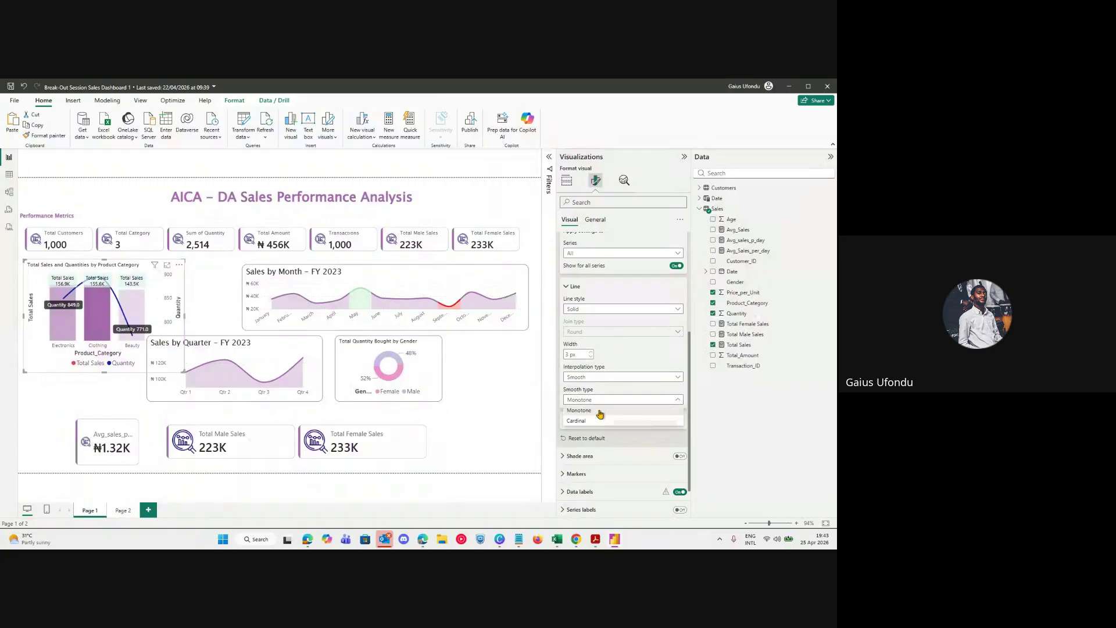
pyautogui.click(593, 307)
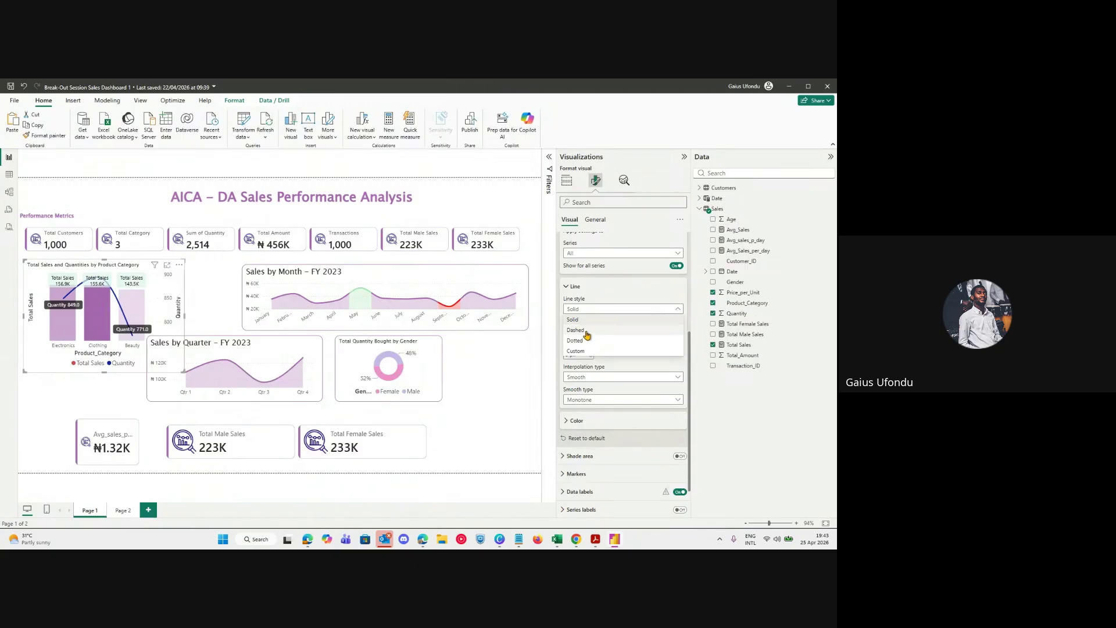
pyautogui.click(586, 330)
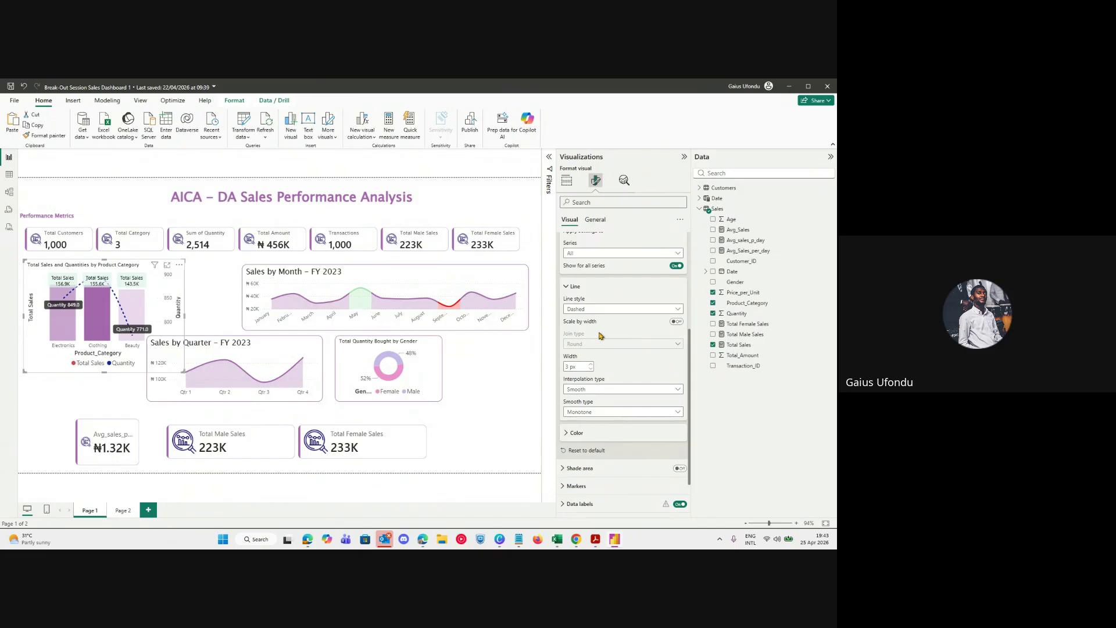
# Try a light pink and a medium purple colour for the combo chart's Quantity line.
pyautogui.scroll(2, 590, 391)
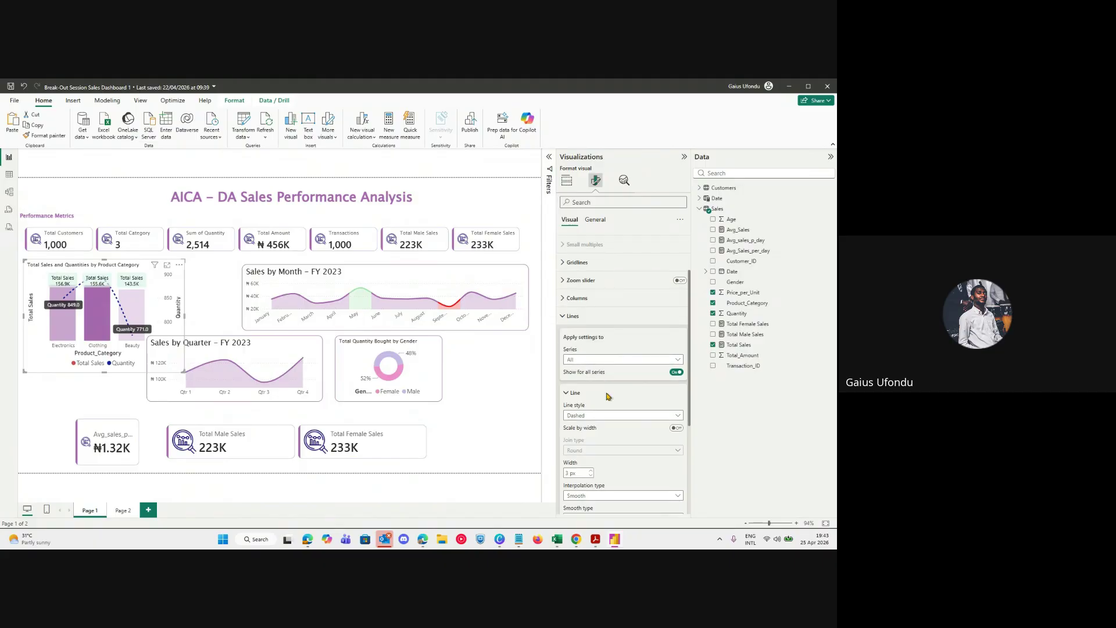
pyautogui.scroll(-3, 583, 376)
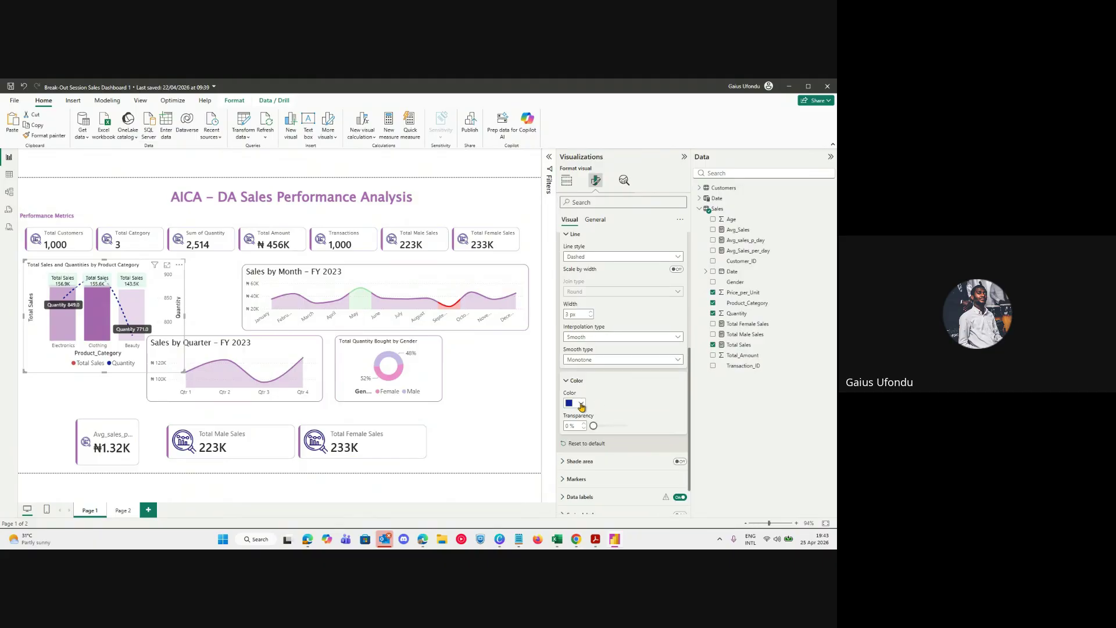
pyautogui.click(579, 403)
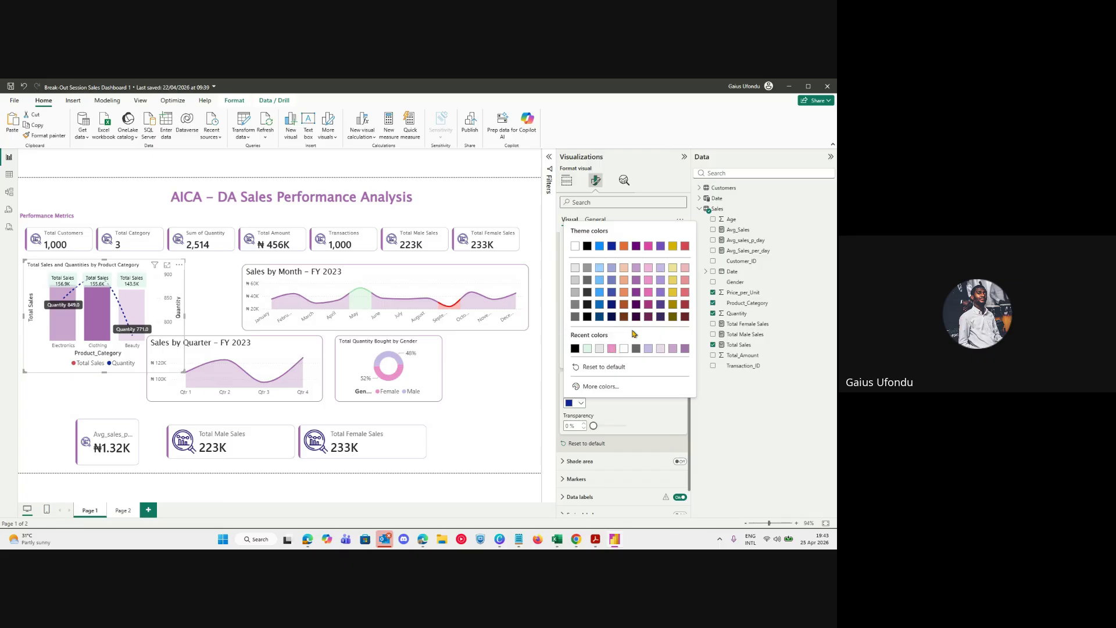
pyautogui.click(650, 268)
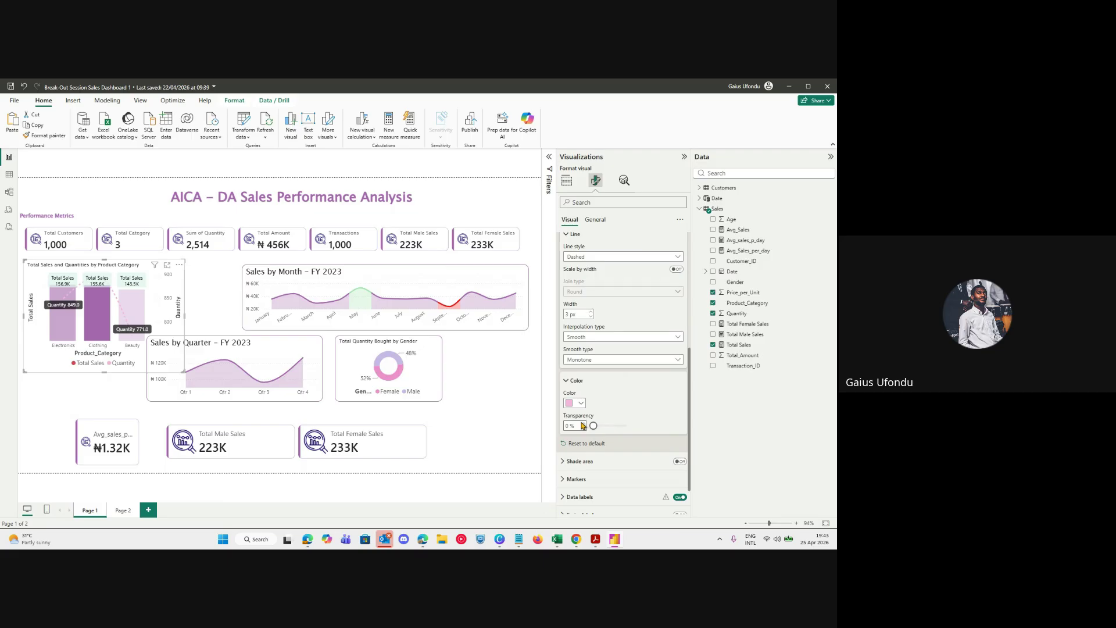
pyautogui.click(577, 403)
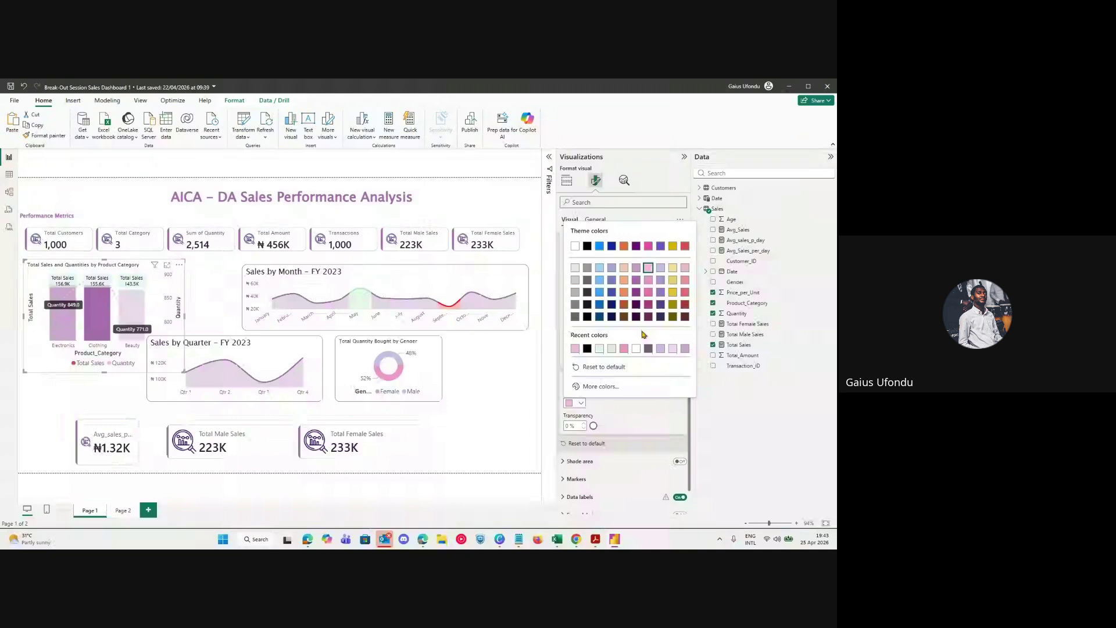
pyautogui.click(660, 296)
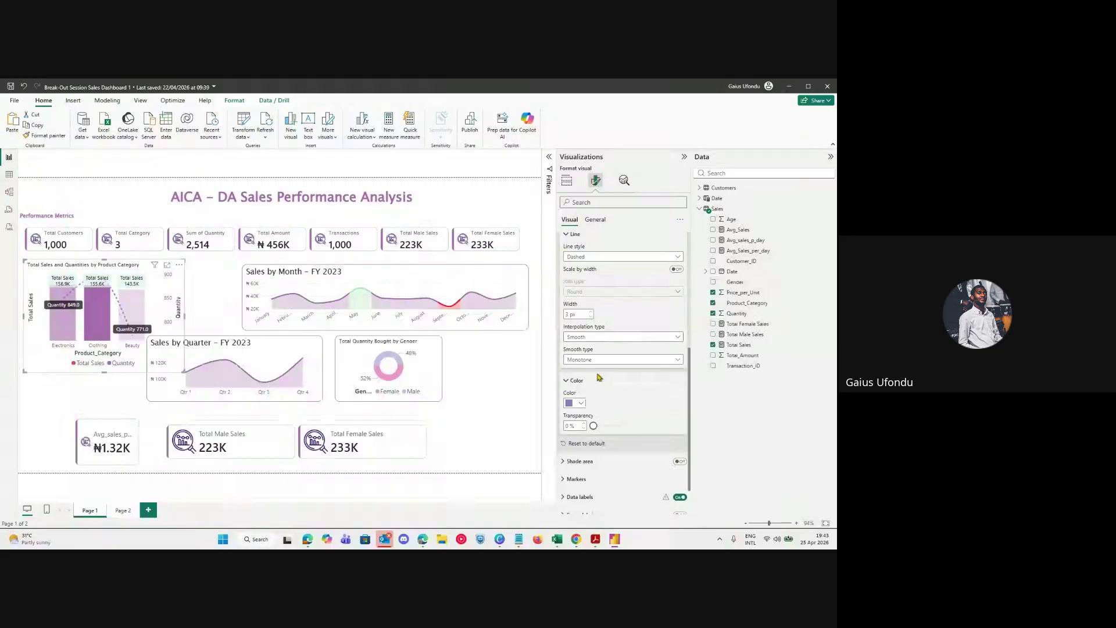
# Try Step interpolation on the Quantity line and restore Smooth, and test a higher line transparency before returning it to 0%.
pyautogui.click(591, 341)
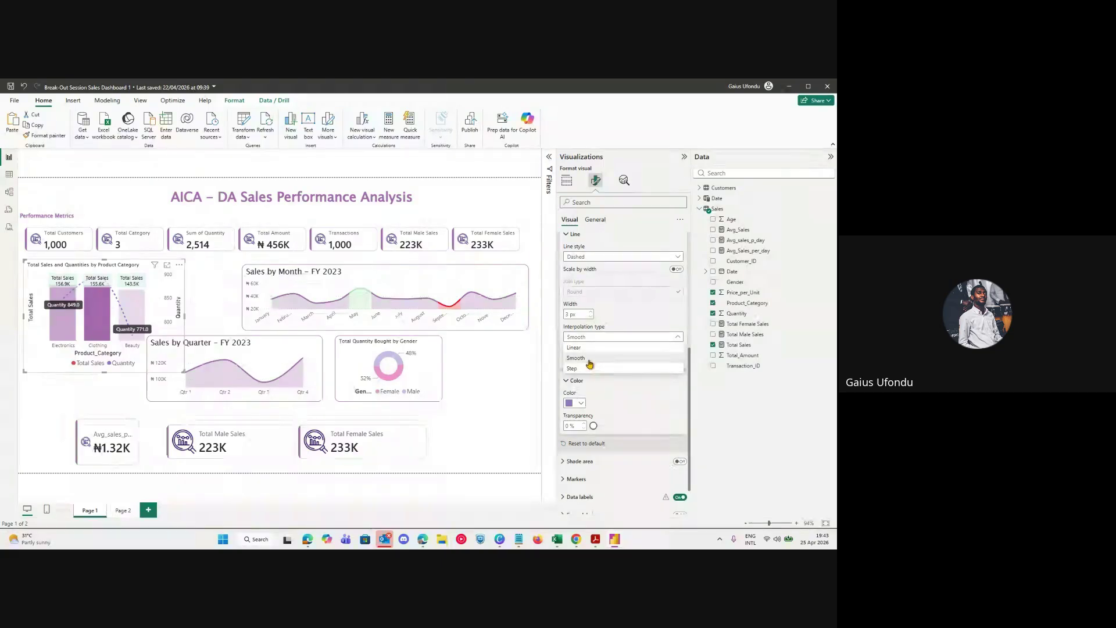
pyautogui.click(589, 368)
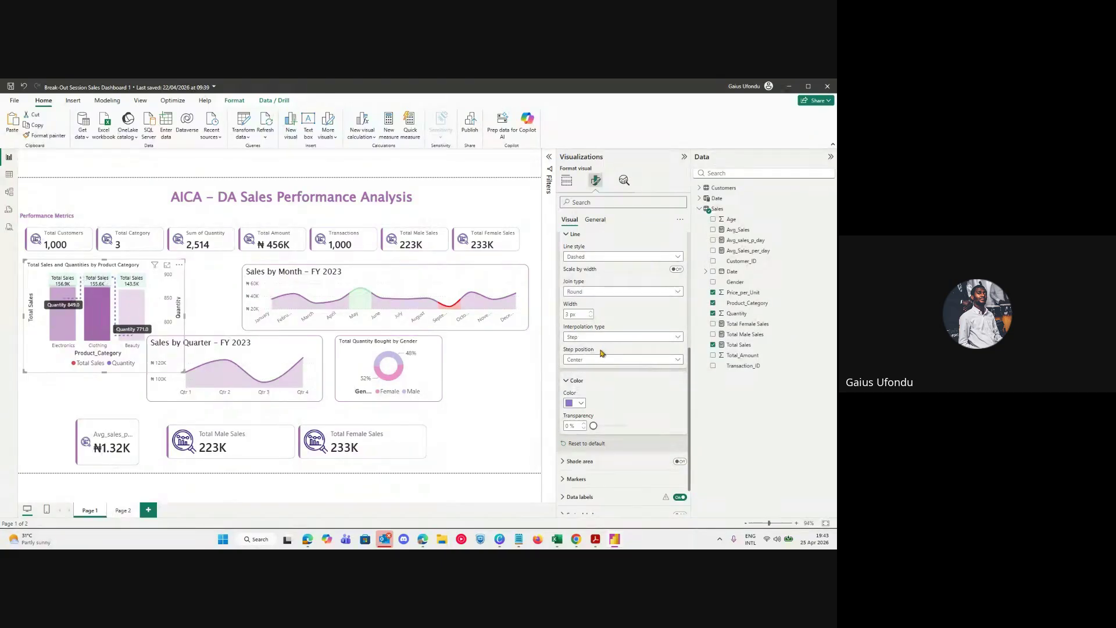
pyautogui.click(592, 337)
pyautogui.click(589, 358)
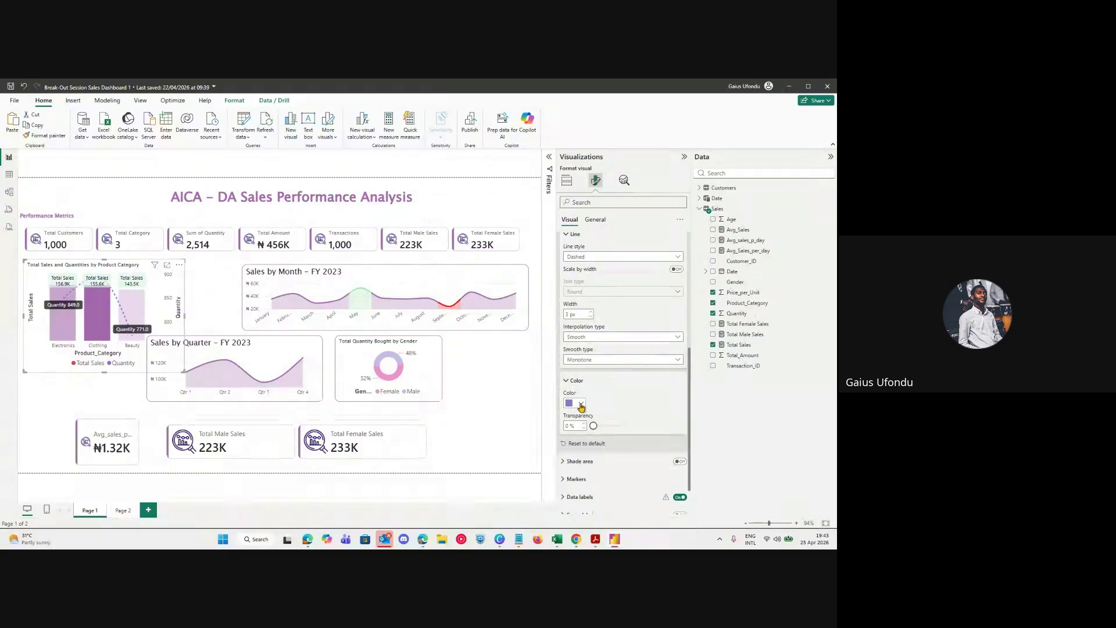
pyautogui.moveTo(593, 426); pyautogui.dragTo(622, 429)
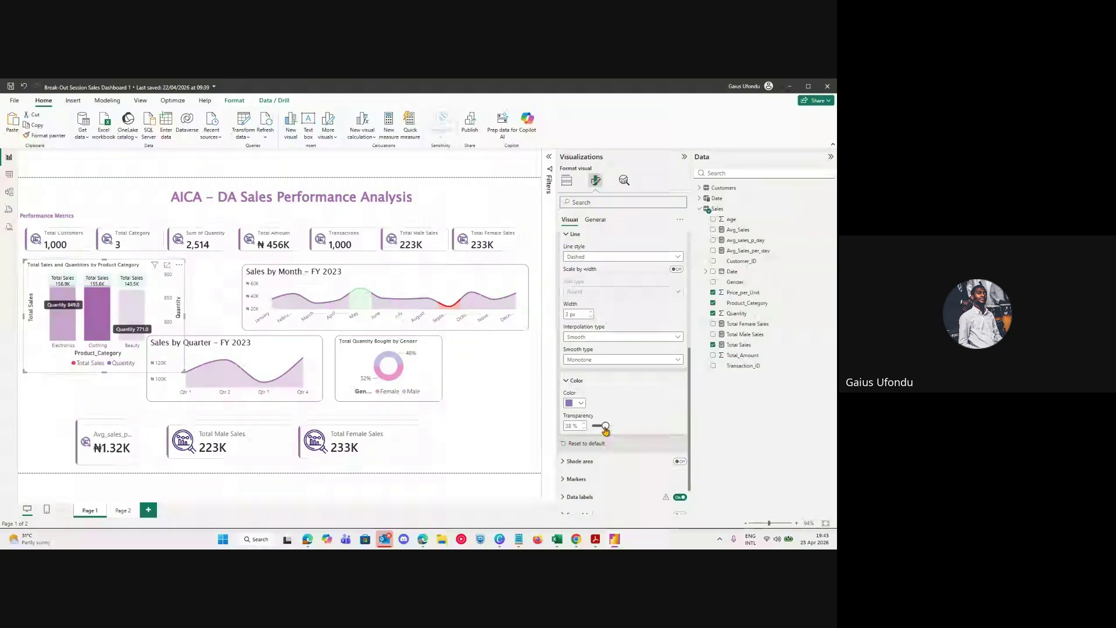
pyautogui.moveTo(607, 430); pyautogui.dragTo(592, 428)
# Recolour the combo chart's Quantity line in the darkest purple theme shade and set its transparency to about 43%.
pyautogui.click(578, 407)
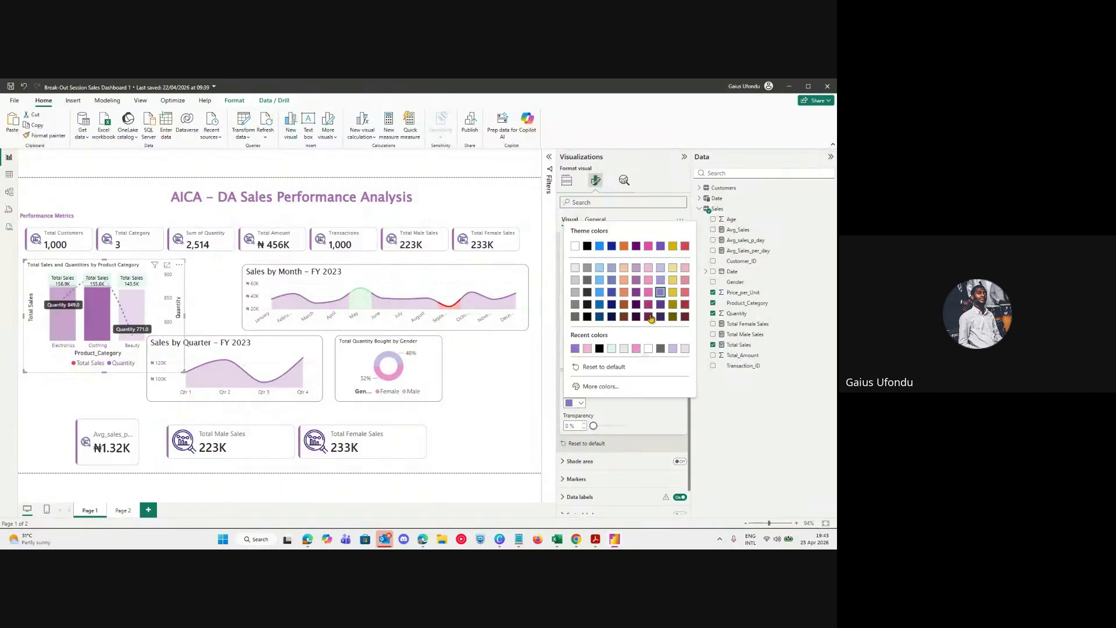
pyautogui.click(666, 319)
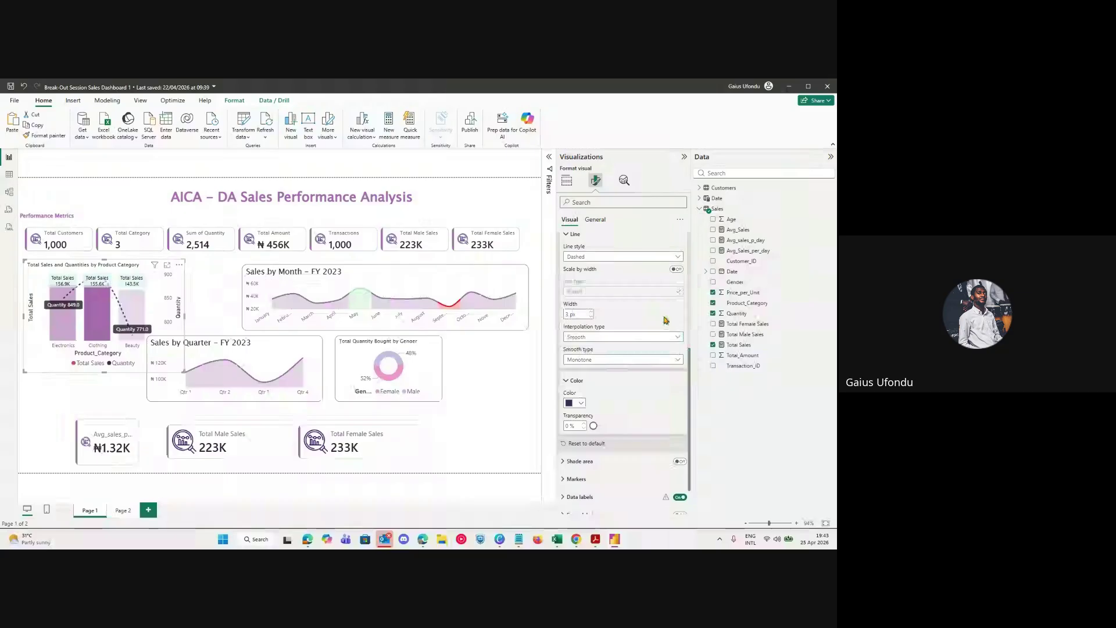
pyautogui.moveTo(594, 426); pyautogui.dragTo(607, 427)
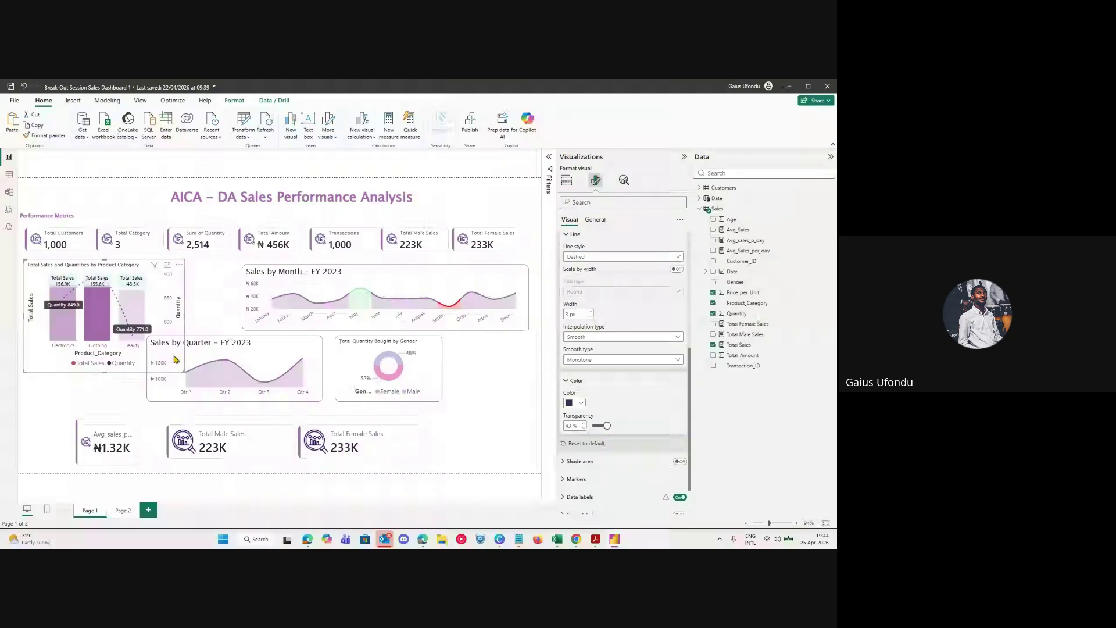
# Reduce the product category combo chart's height and width slightly, and show its formatting options.
pyautogui.moveTo(184, 383)
pyautogui.mouseDown()
pyautogui.moveTo(221, 341)
pyautogui.moveTo(184, 371)
pyautogui.mouseUp()
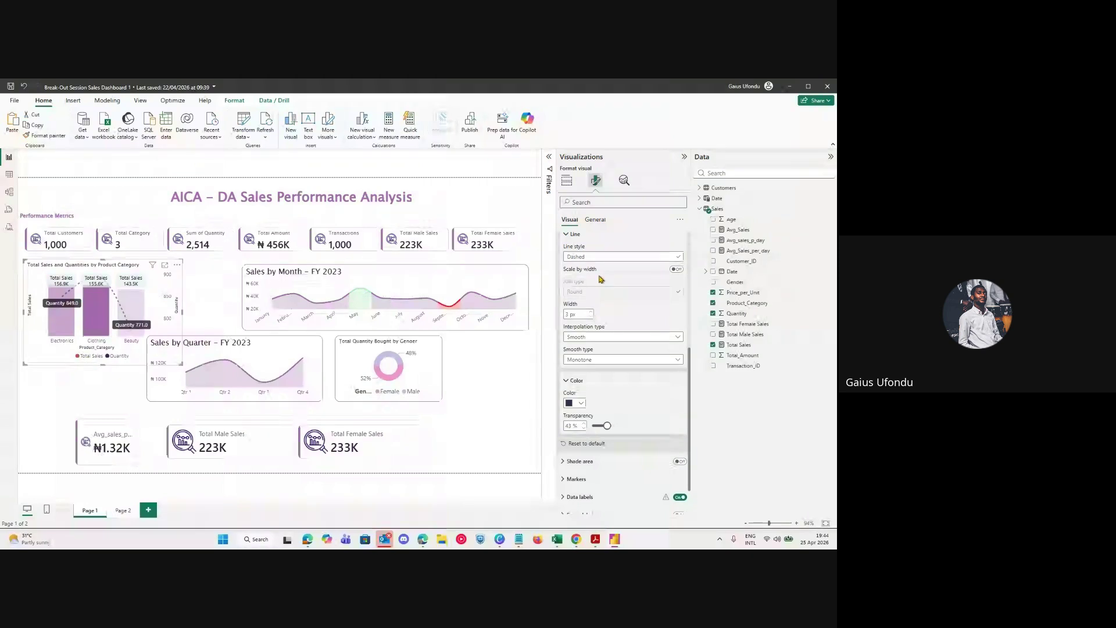
pyautogui.click(567, 183)
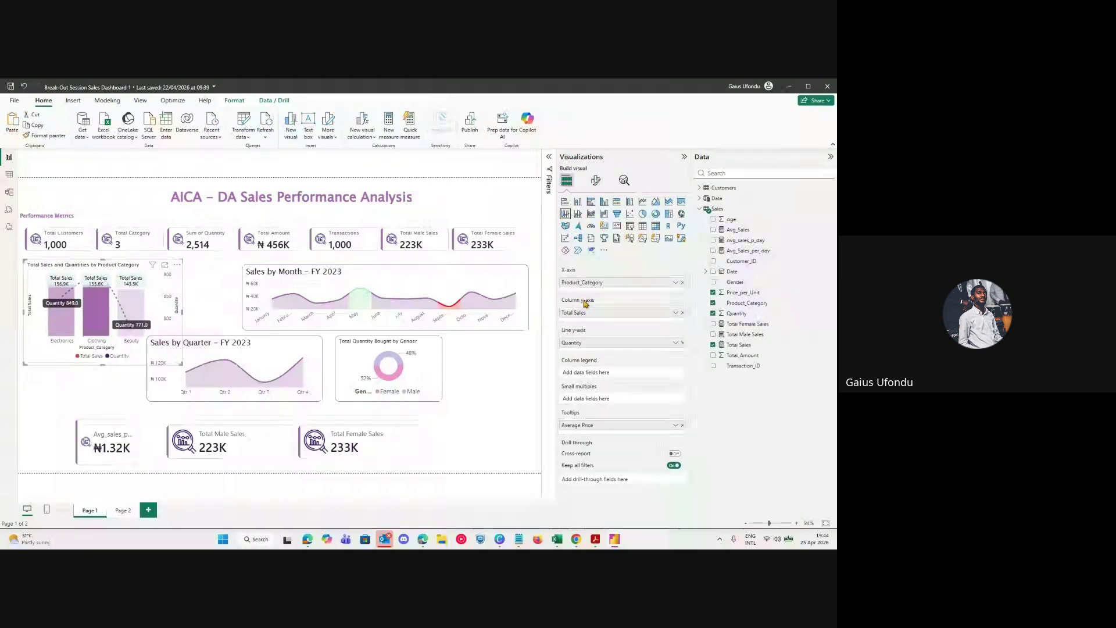
pyautogui.click(595, 180)
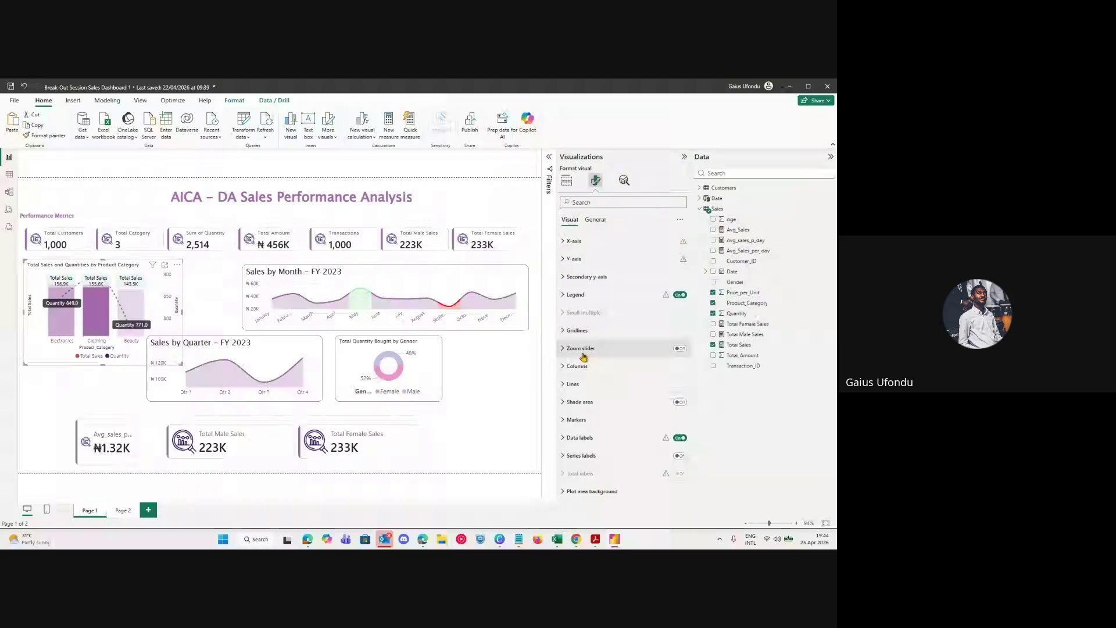
# Switch to the Google Meet call to check it, and minimise the call window to return to the Power BI dashboard.
pyautogui.moveTo(423, 543)
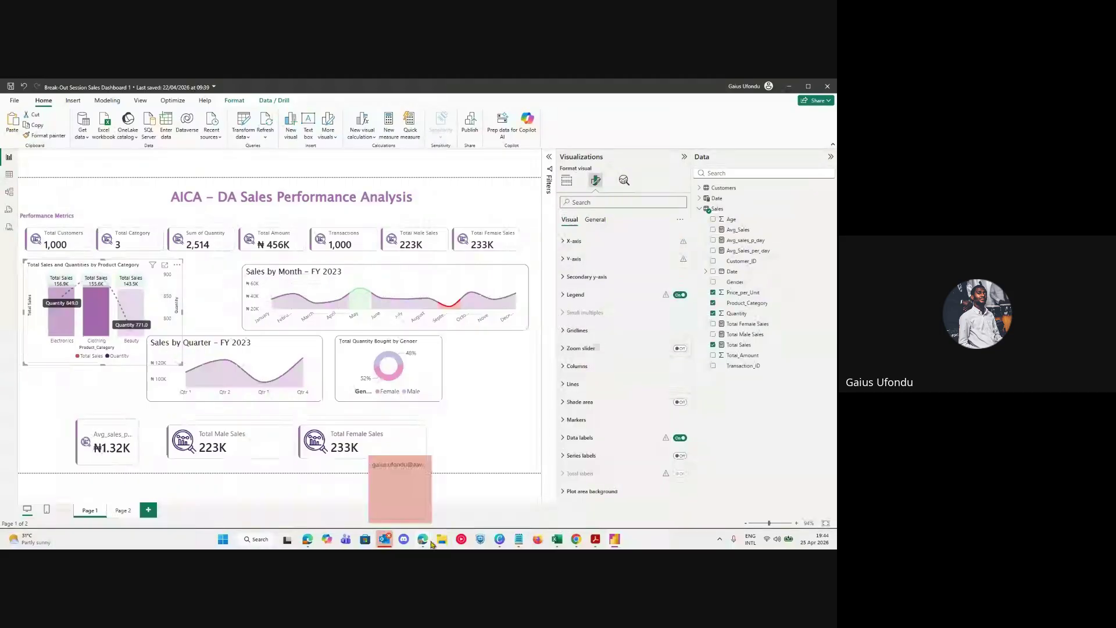
pyautogui.click(394, 501)
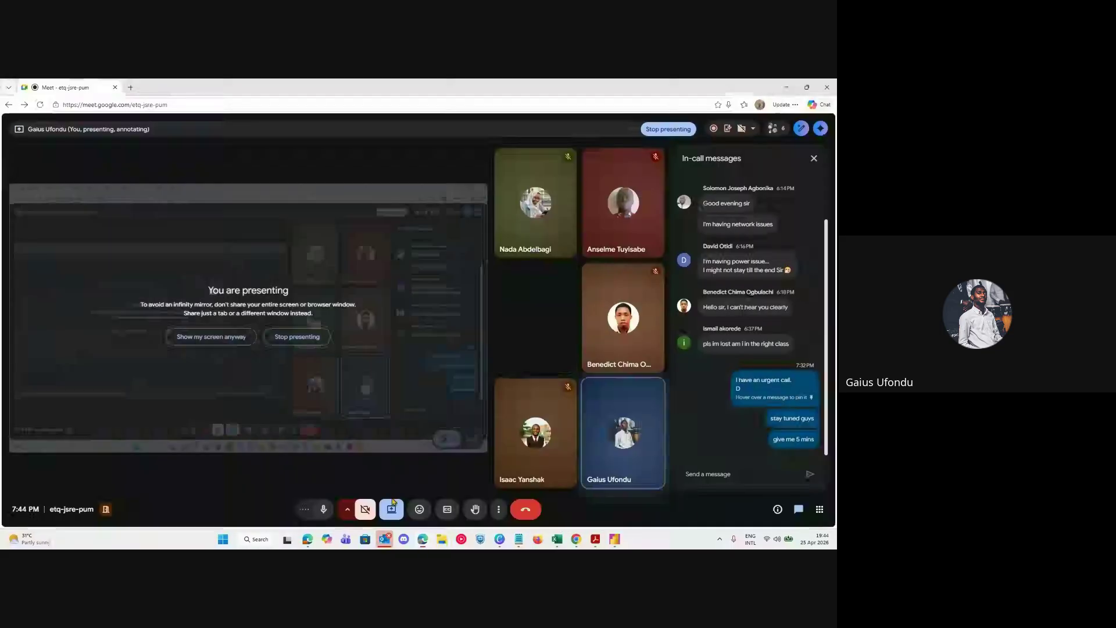
pyautogui.click(786, 87)
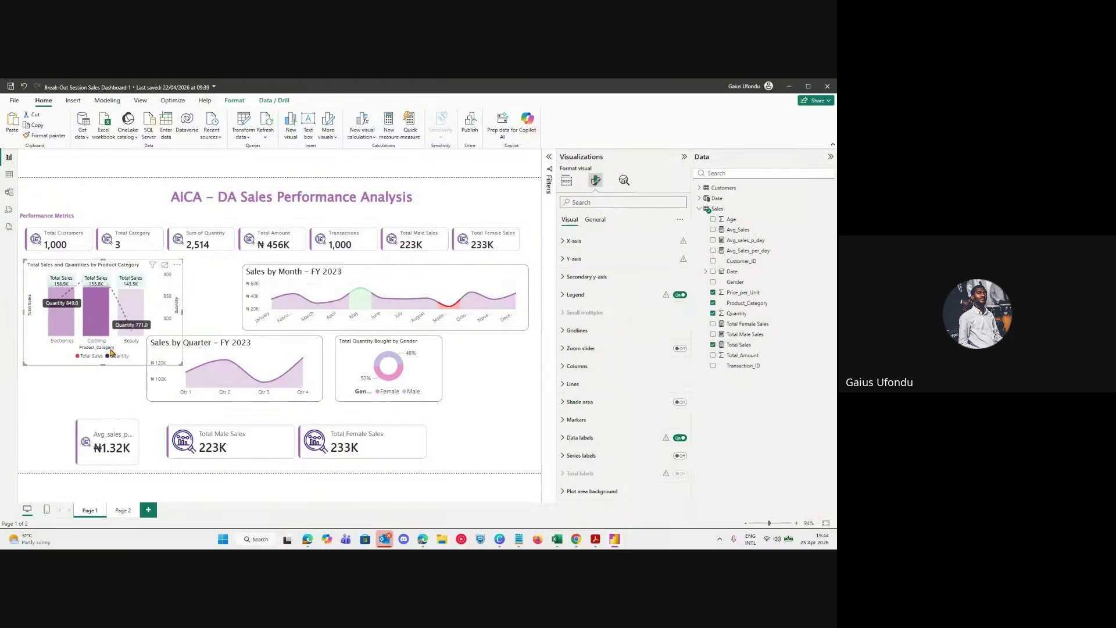
# Move Sales by Quarter beneath the combo chart, and delete the average sales per day card and the duplicate male and female sales cards.
pyautogui.moveTo(192, 345); pyautogui.dragTo(85, 379)
pyautogui.moveTo(111, 460); pyautogui.dragTo(263, 408)
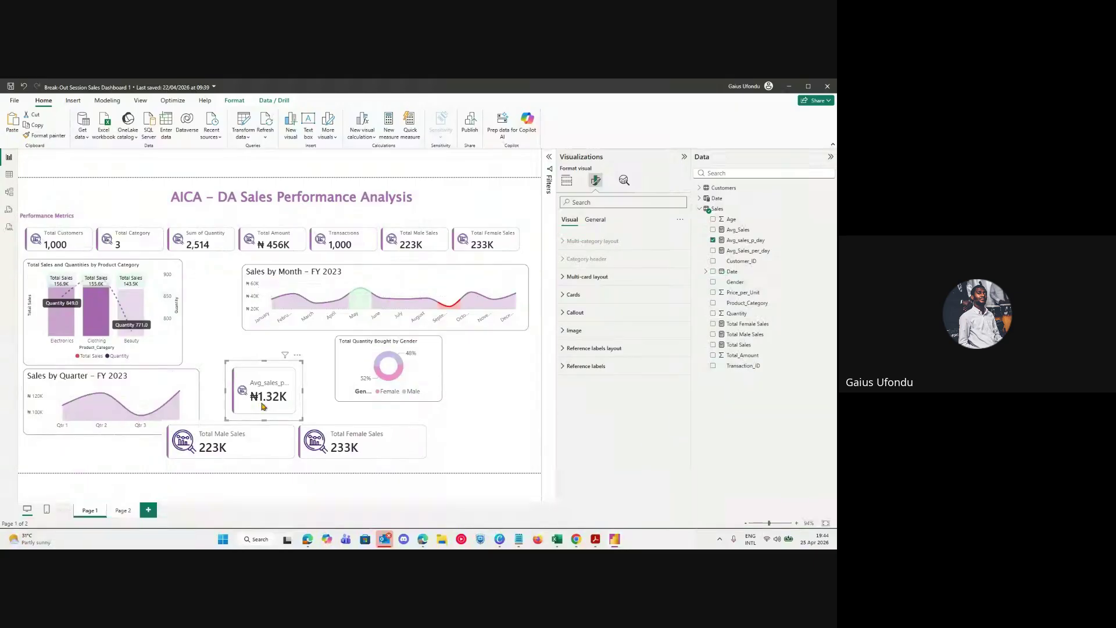
pyautogui.press('Delete')
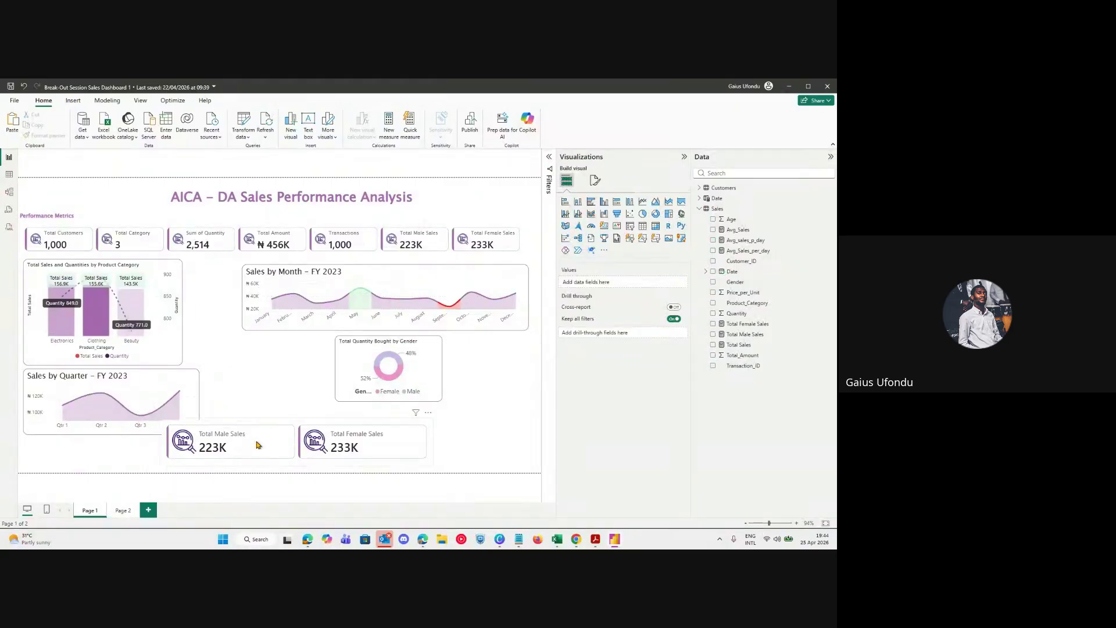
pyautogui.click(258, 445)
pyautogui.press('Delete')
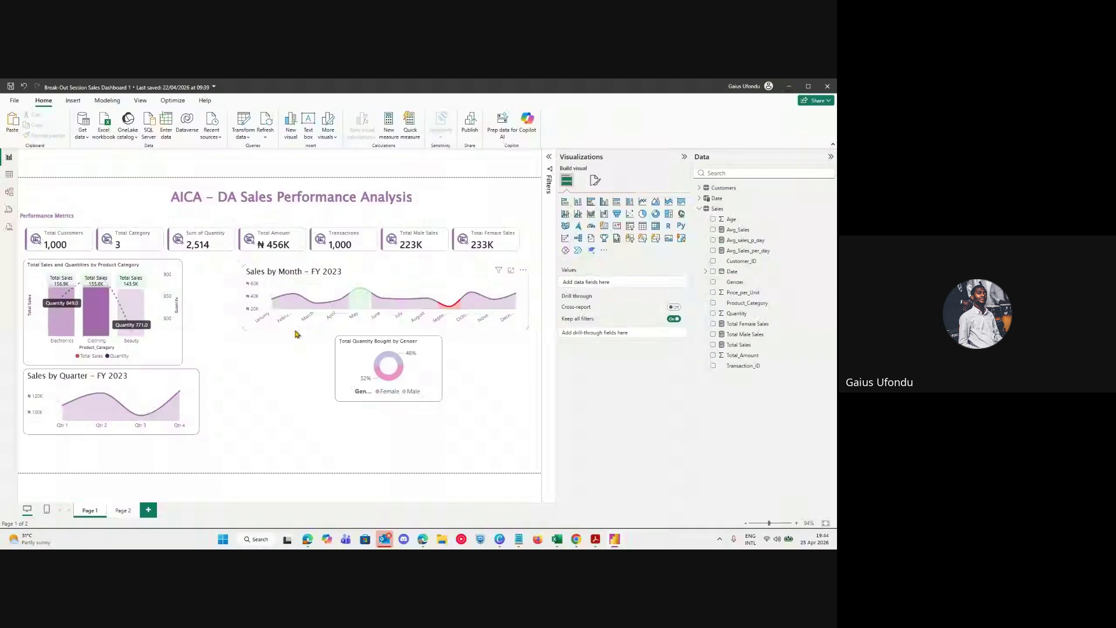
# Enlarge the Sales by Month chart to span from the combo chart to the page's right edge, aligning its top with the combo chart.
pyautogui.click(294, 332)
pyautogui.moveTo(241, 304); pyautogui.dragTo(186, 306)
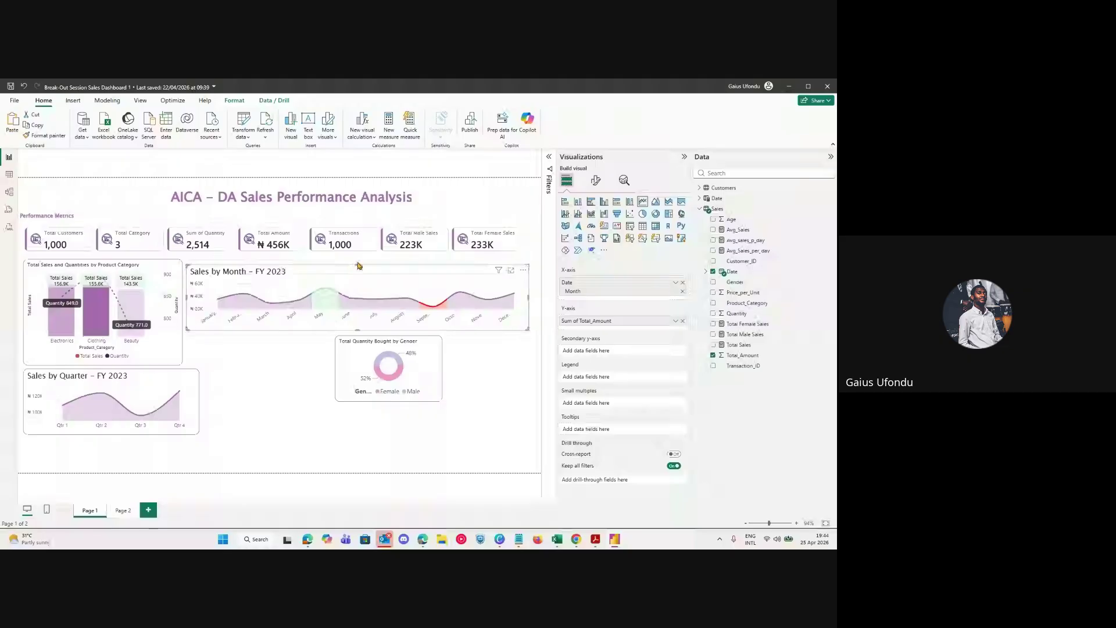
pyautogui.moveTo(358, 265); pyautogui.dragTo(357, 260)
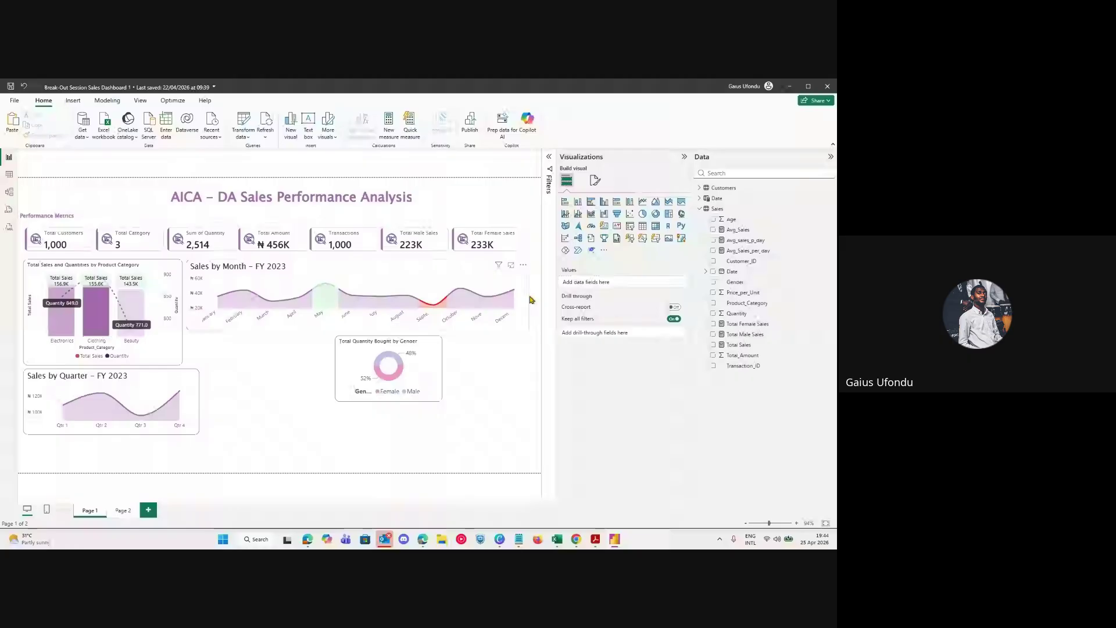
pyautogui.moveTo(528, 294); pyautogui.dragTo(537, 301)
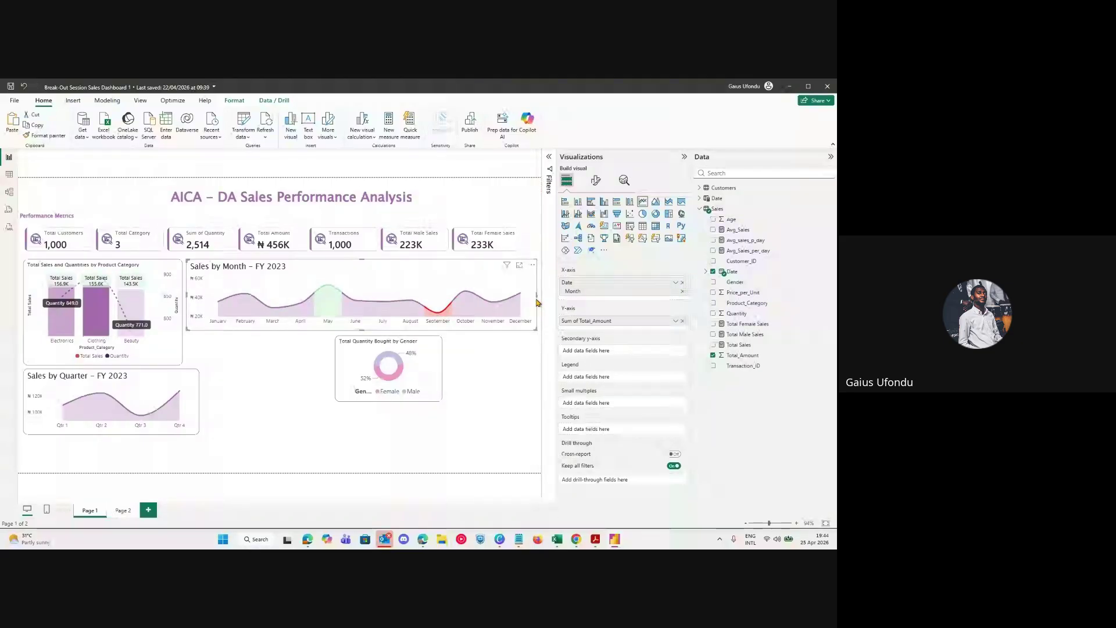
# Place Sales by Quarter and the gender donut beneath the right and left ends of Sales by Month, and shorten the donut visual.
pyautogui.moveTo(416, 382); pyautogui.dragTo(356, 437)
pyautogui.moveTo(162, 384); pyautogui.dragTo(500, 351)
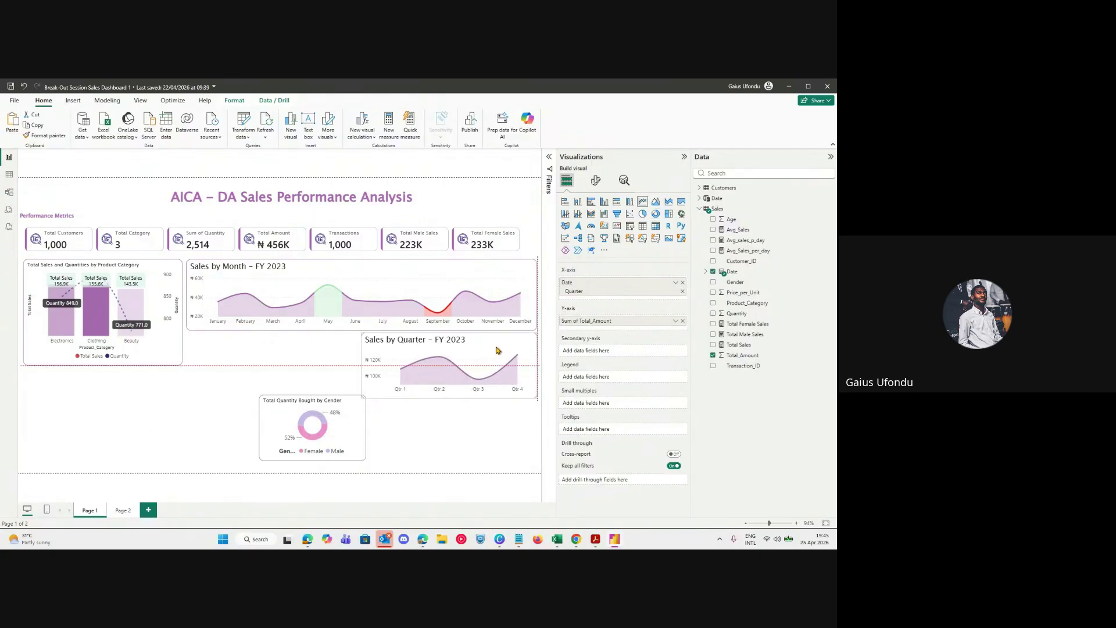
pyautogui.moveTo(325, 427); pyautogui.dragTo(256, 368)
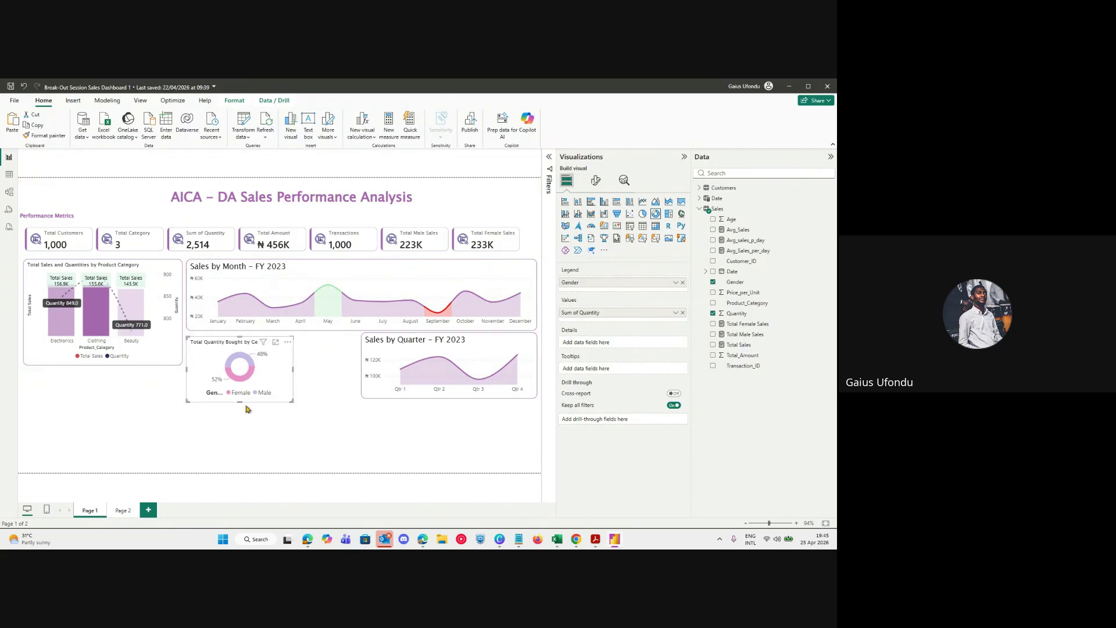
pyautogui.moveTo(245, 409); pyautogui.dragTo(242, 389)
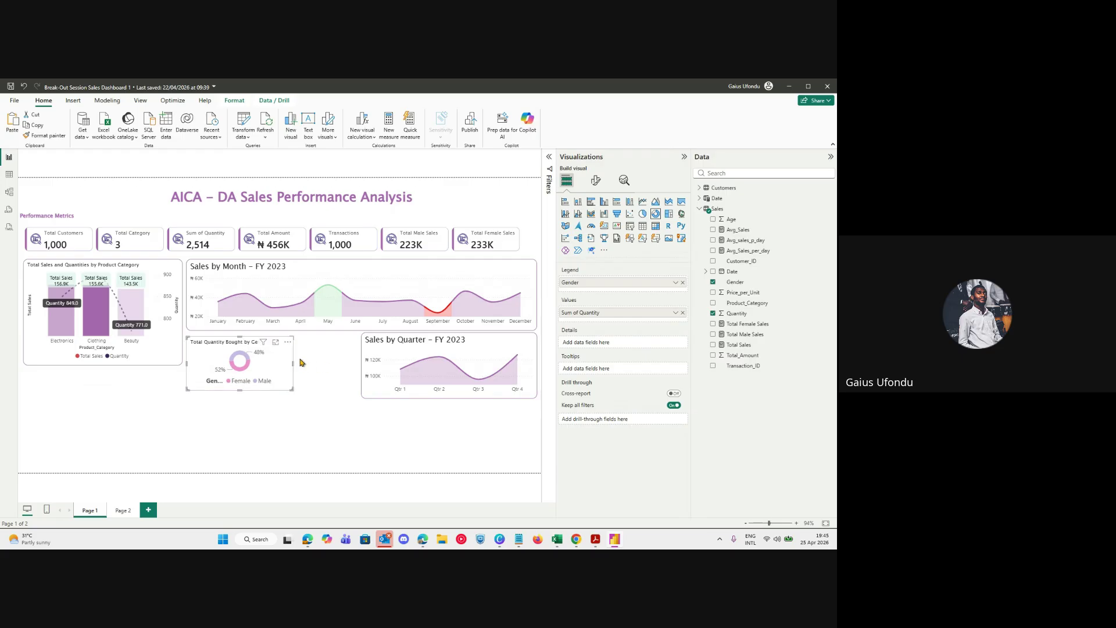
# Make the gender donut visual and the combo chart taller, and align the donut with the left end of Sales by Month.
pyautogui.moveTo(294, 365); pyautogui.dragTo(298, 399)
pyautogui.click(114, 361)
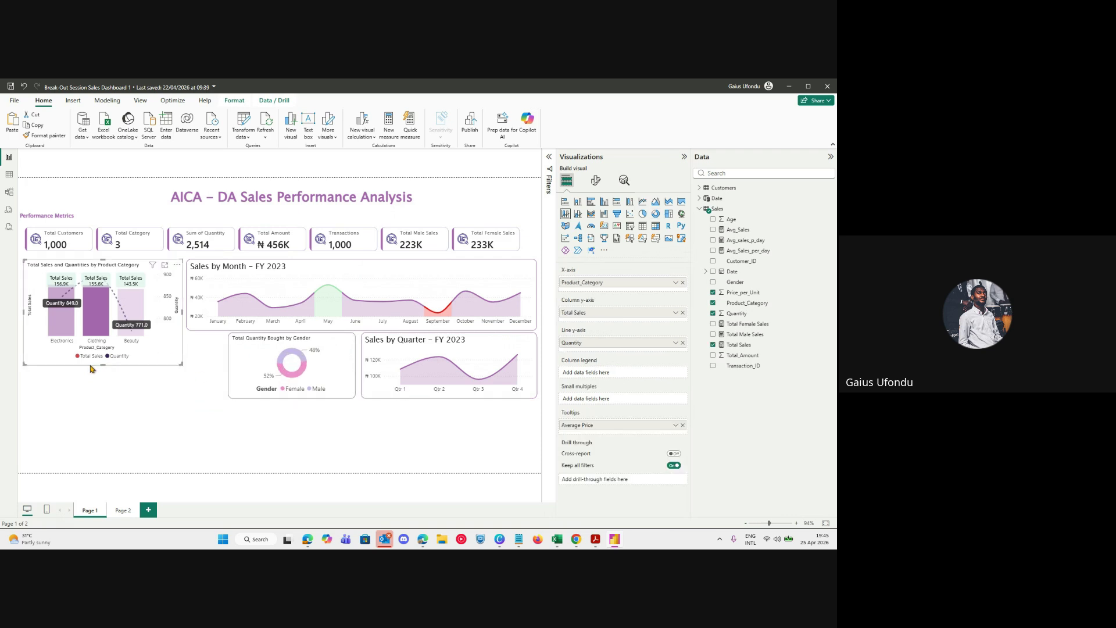
pyautogui.moveTo(103, 365); pyautogui.dragTo(107, 404)
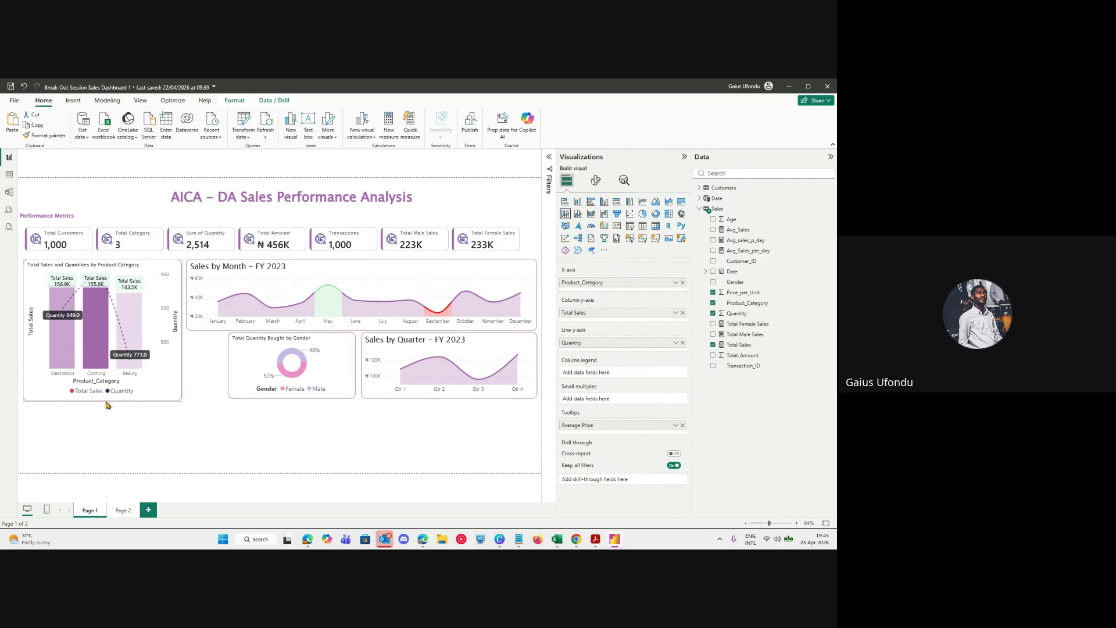
pyautogui.click(236, 375)
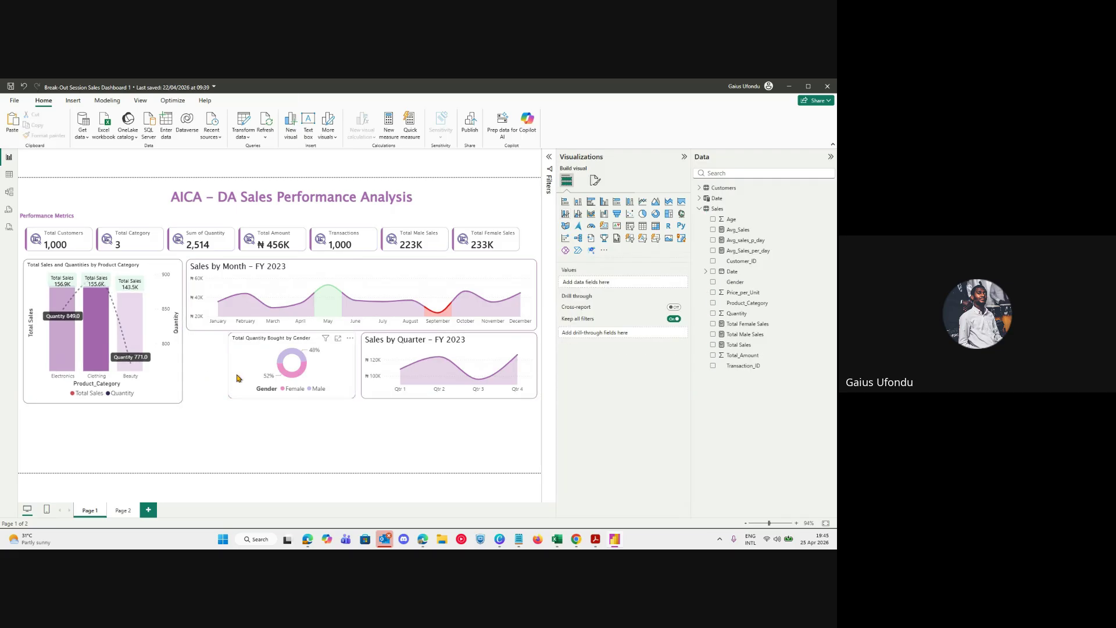
pyautogui.moveTo(228, 366)
pyautogui.mouseDown()
pyautogui.moveTo(219, 378)
pyautogui.moveTo(238, 379)
pyautogui.mouseUp()
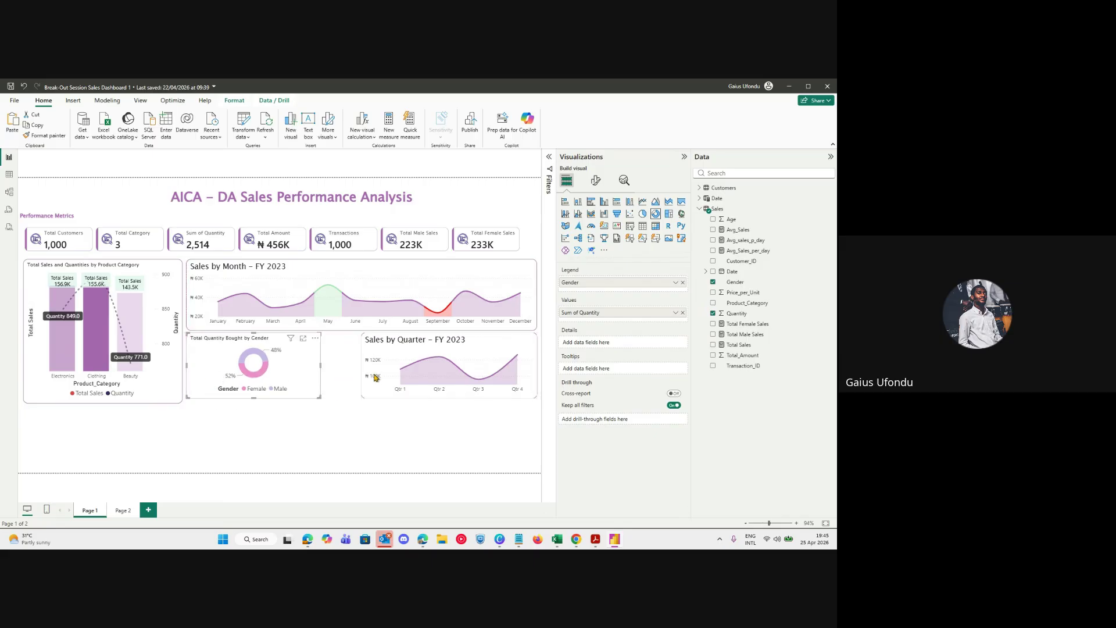
# Widen Sales by Quarter leftwards to the gender donut, and align the combo chart's bottom edge with the two lower charts.
pyautogui.click(371, 378)
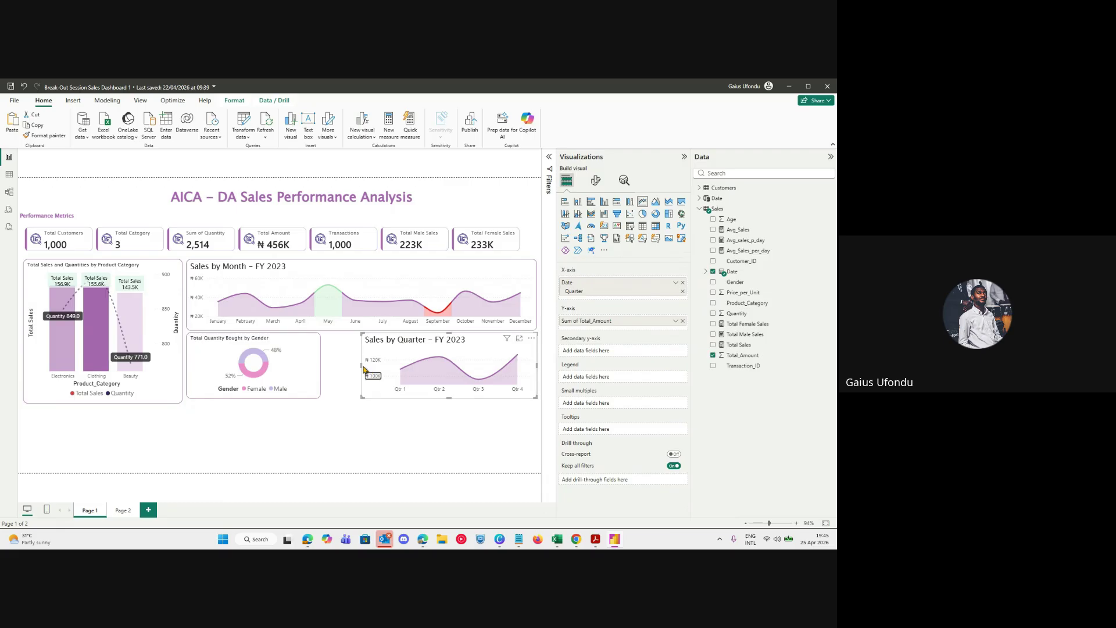
pyautogui.moveTo(361, 365); pyautogui.dragTo(327, 373)
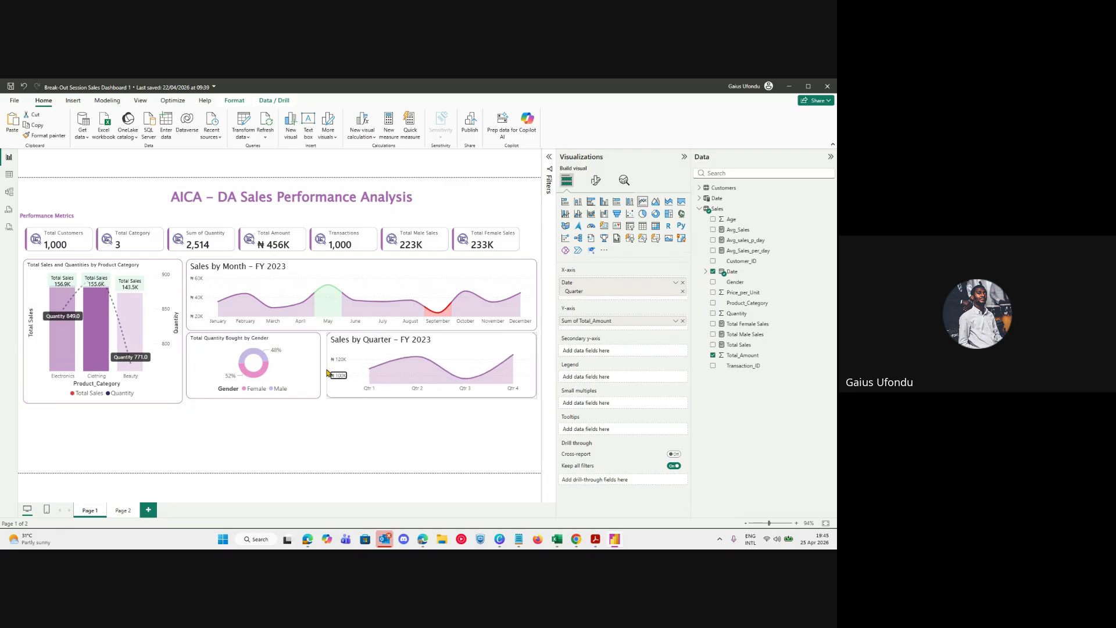
pyautogui.click(370, 419)
pyautogui.click(226, 400)
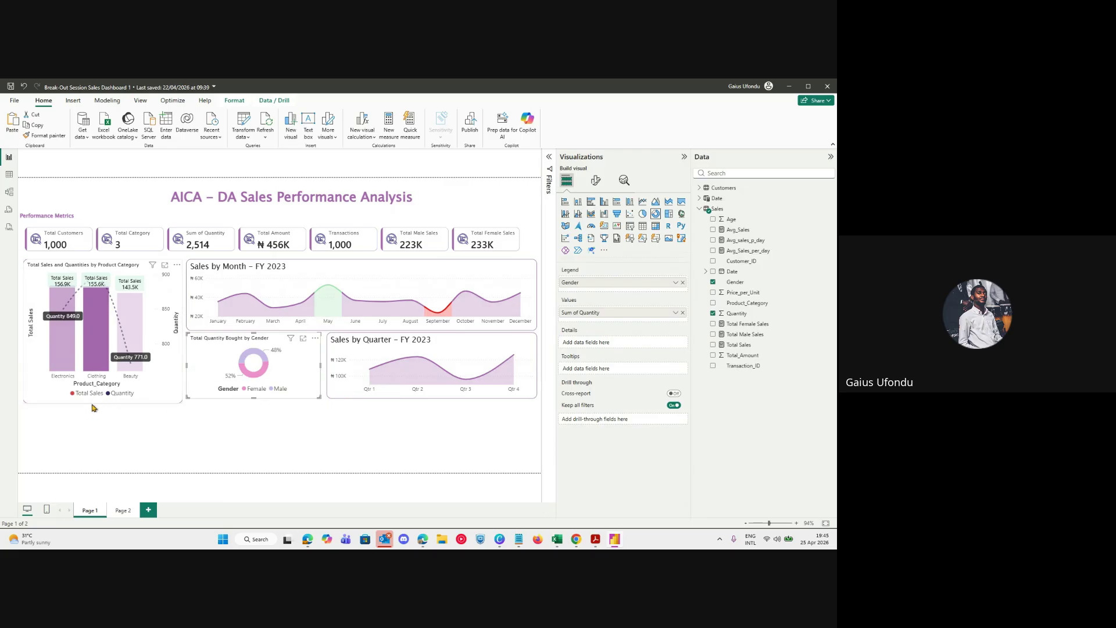
pyautogui.click(102, 400)
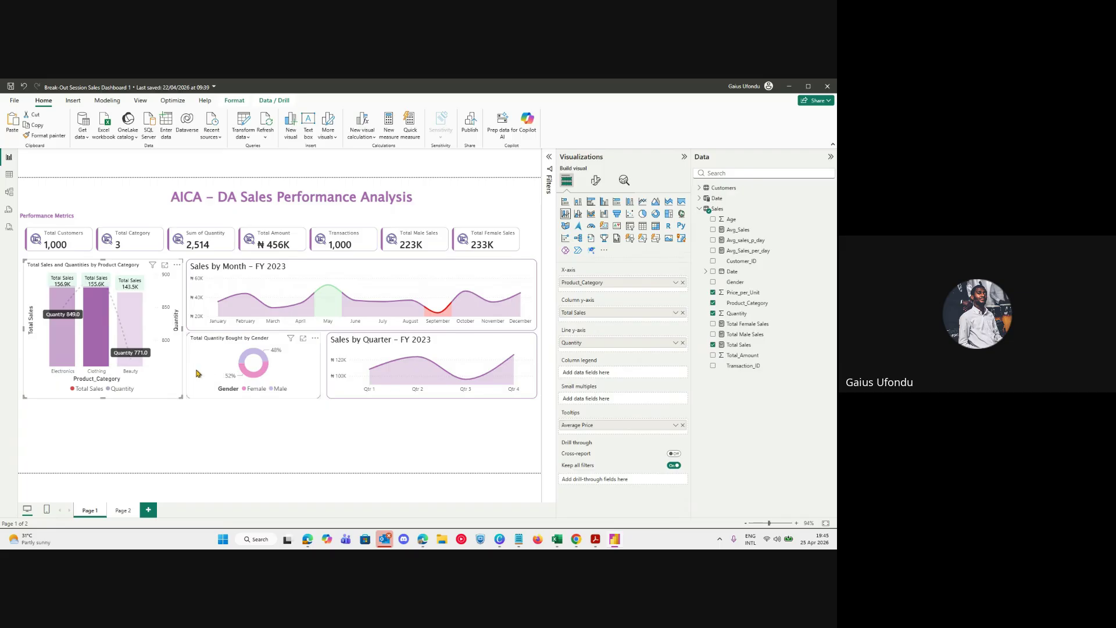
# Move the four charts down together to leave an empty band beneath the performance metric cards.
pyautogui.hotkey('ctrl', 'a')
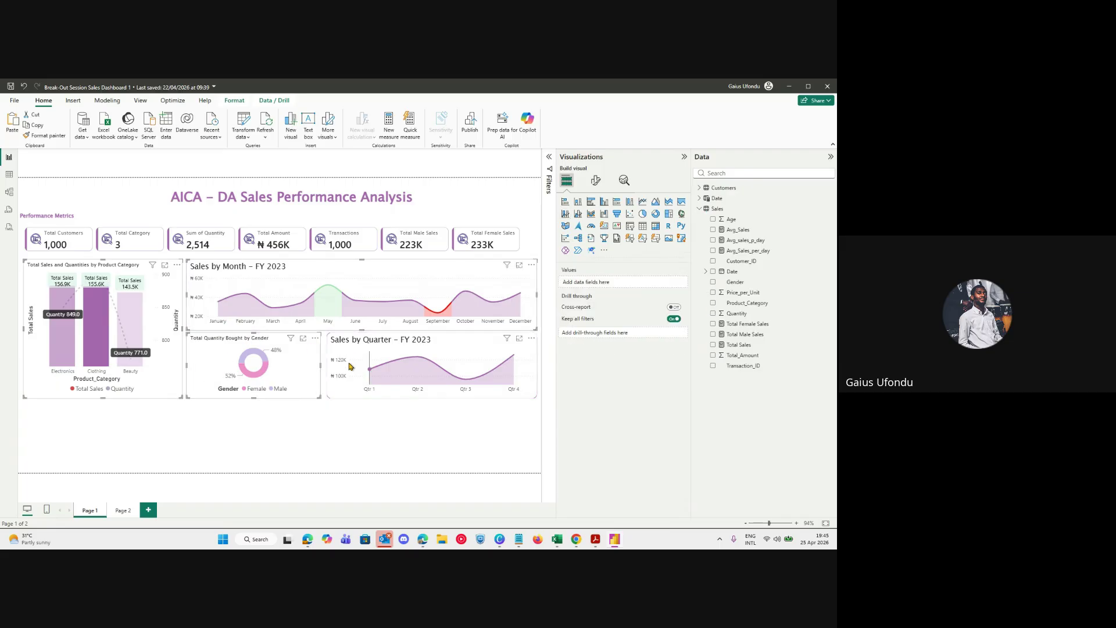
pyautogui.moveTo(336, 394); pyautogui.dragTo(334, 444)
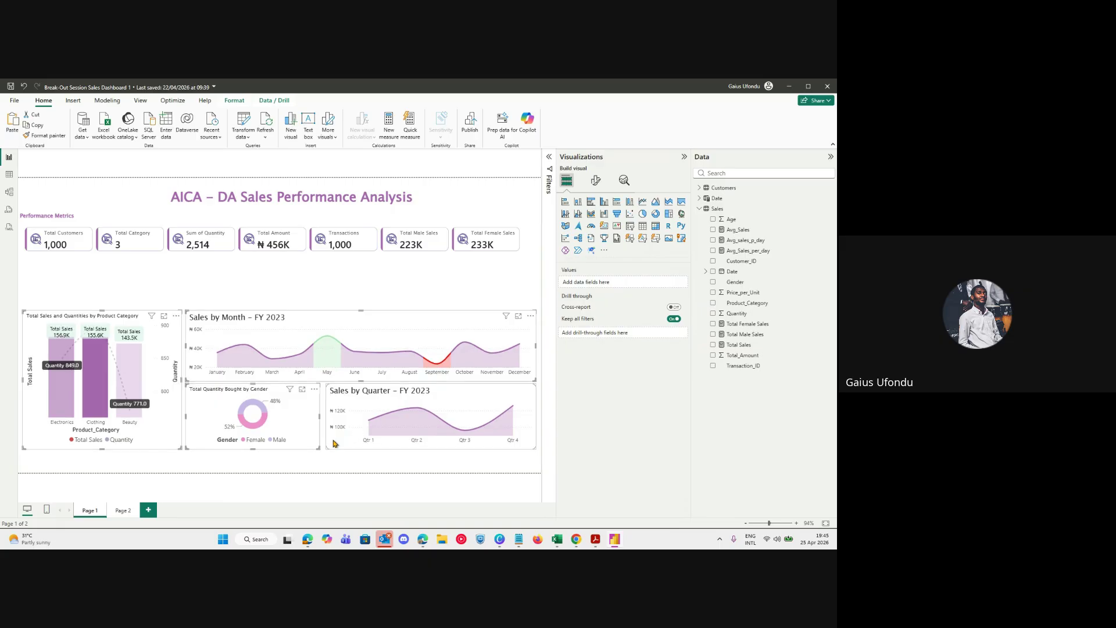
pyautogui.click(334, 444)
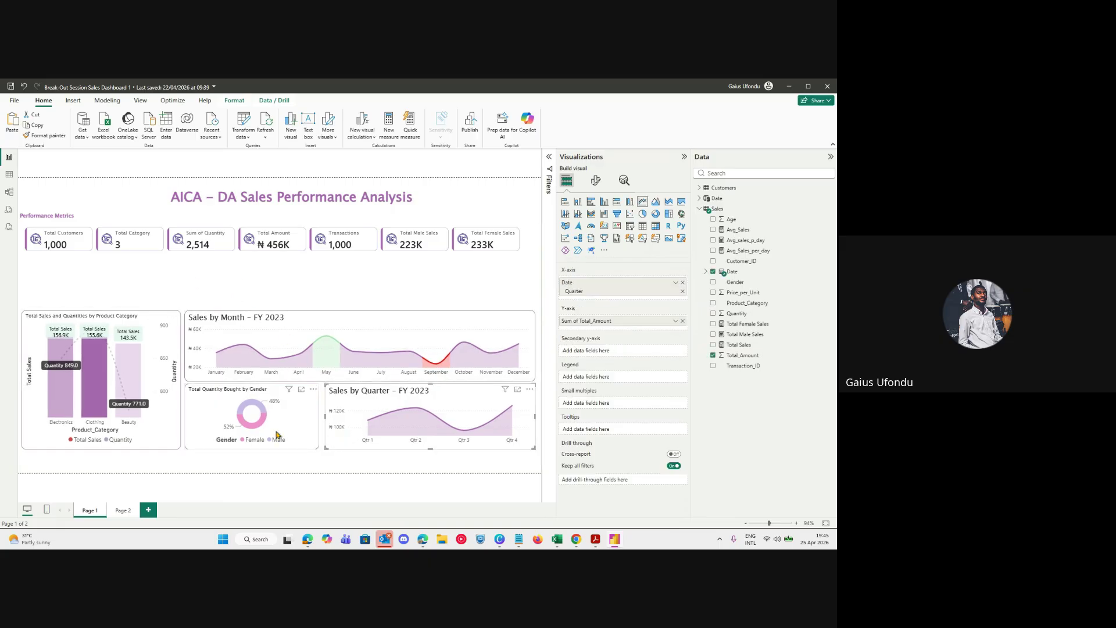
pyautogui.click(361, 287)
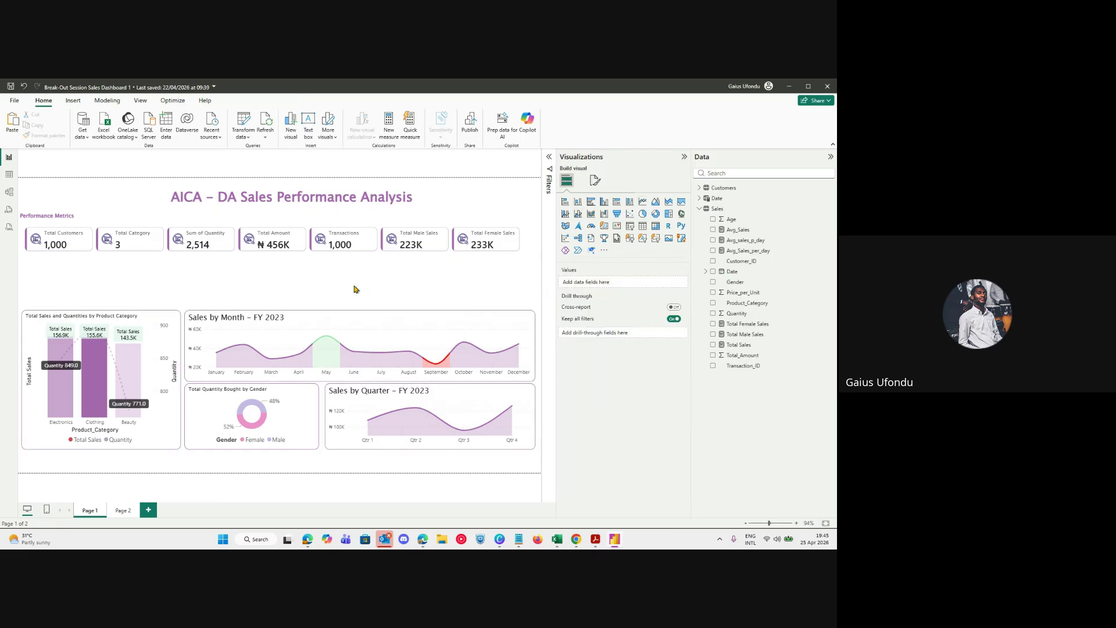
pyautogui.keyDown('ctrl'); pyautogui.scroll(-1, 409, 351); pyautogui.keyUp('ctrl')
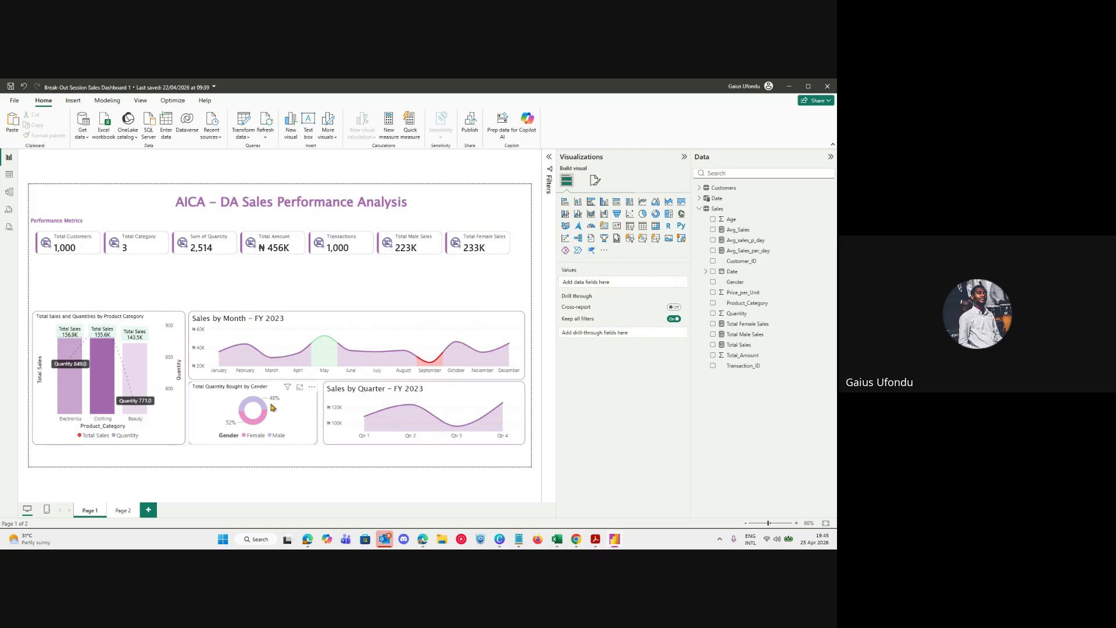
# Select all four charts together and nudge them slightly up and right so they sit centred between the page's side edges.
pyautogui.click(264, 352)
pyautogui.keyDown('ctrl'); pyautogui.click(184, 362); pyautogui.keyUp('ctrl')
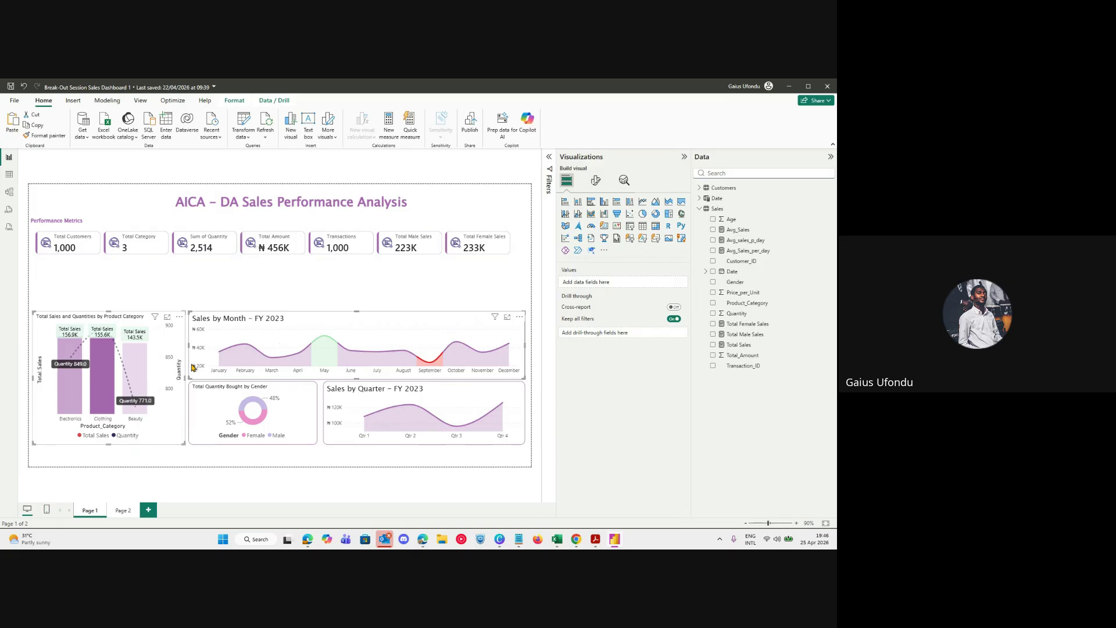
pyautogui.keyDown('ctrl'); pyautogui.click(212, 399); pyautogui.keyUp('ctrl')
pyautogui.keyDown('ctrl'); pyautogui.click(344, 411); pyautogui.keyUp('ctrl')
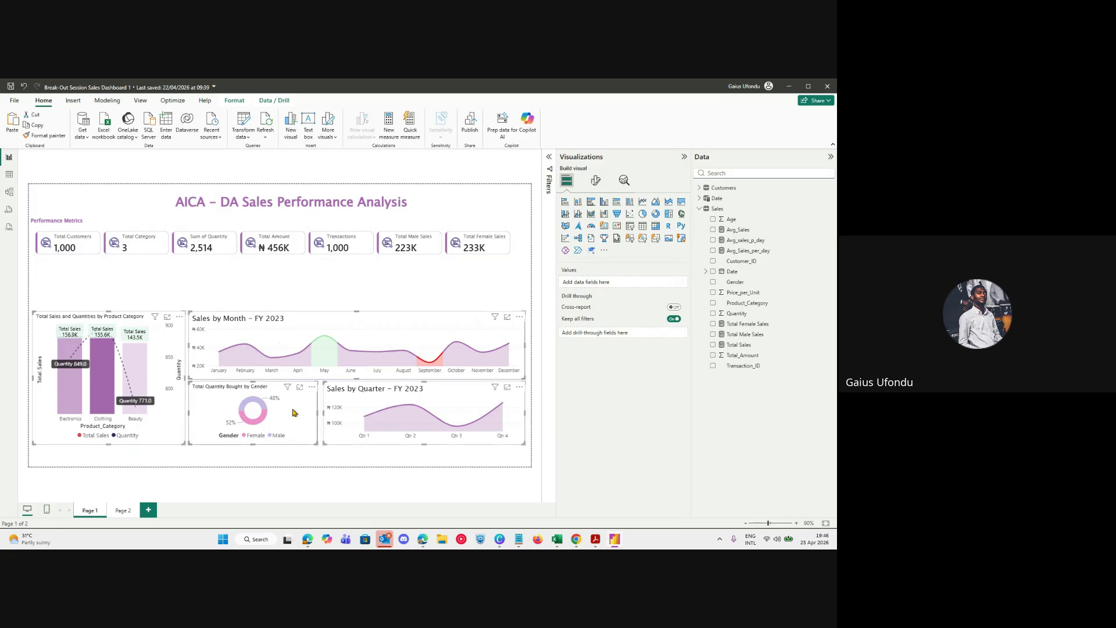
pyautogui.moveTo(268, 403)
pyautogui.mouseDown()
pyautogui.moveTo(269, 416)
pyautogui.moveTo(269, 397)
pyautogui.mouseUp()
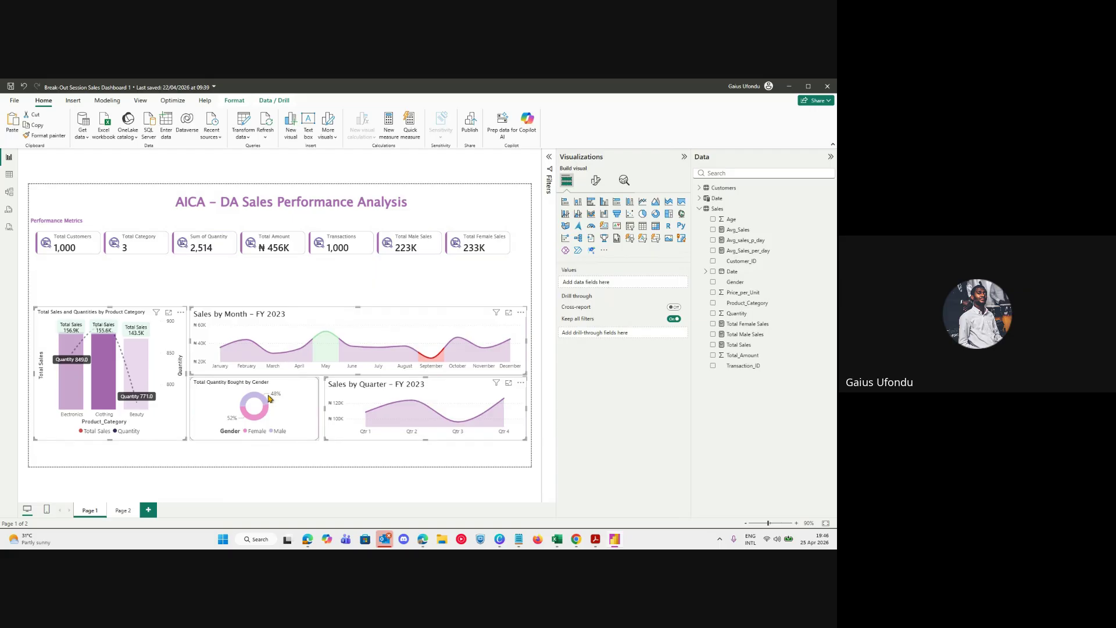
pyautogui.click(268, 398)
# Shift the performance metrics card visual slightly down and right, and align its left edge with the combo chart.
pyautogui.moveTo(206, 258); pyautogui.dragTo(219, 262)
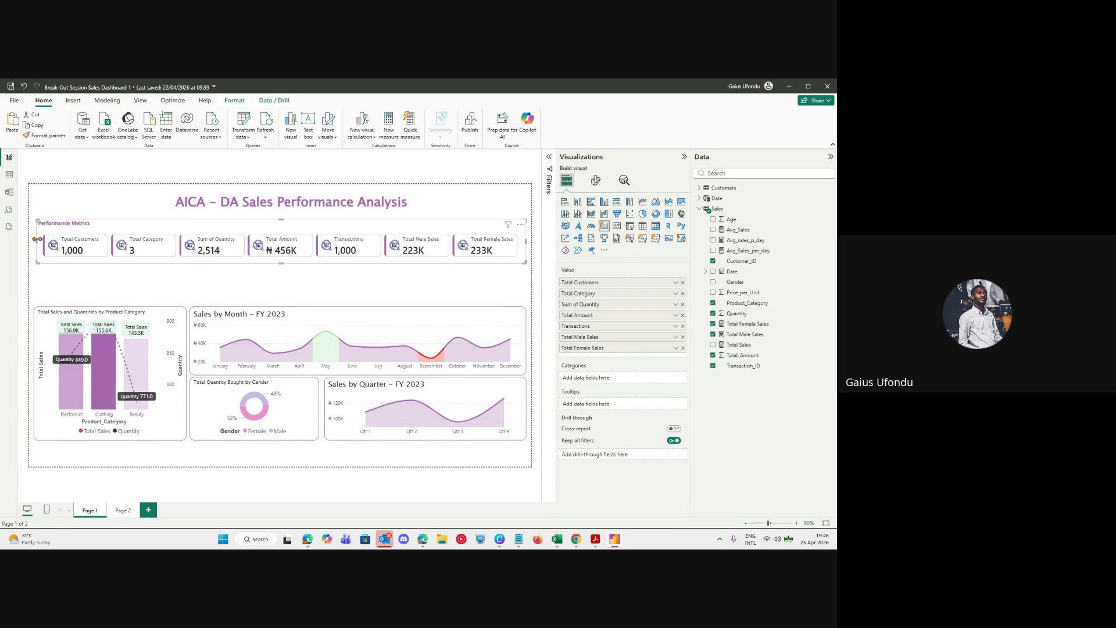
pyautogui.moveTo(36, 242); pyautogui.dragTo(34, 244)
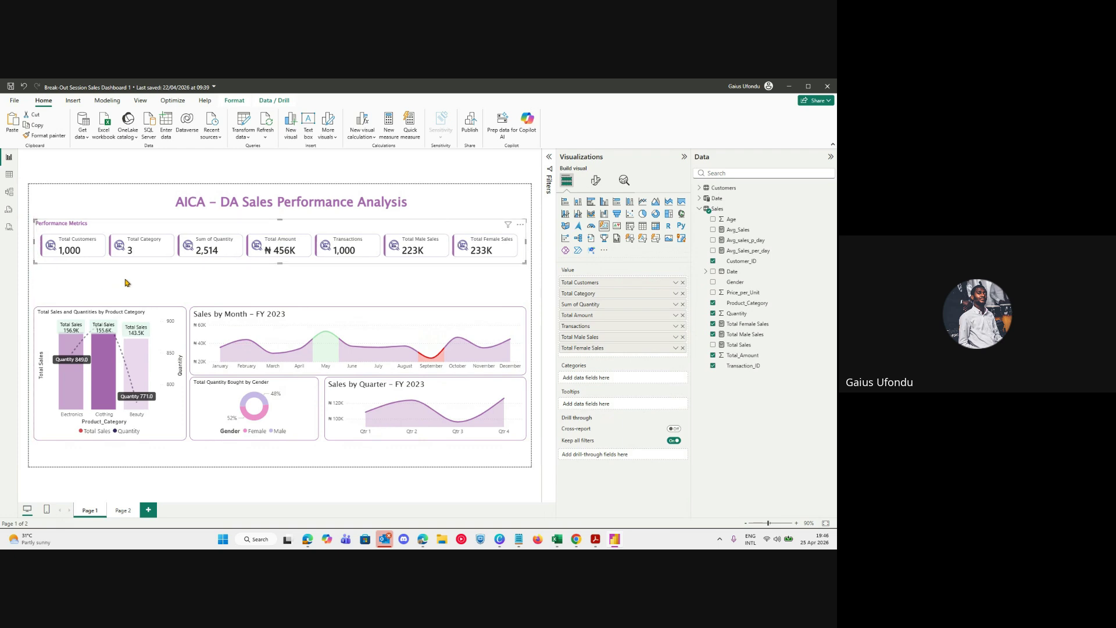
pyautogui.click(471, 167)
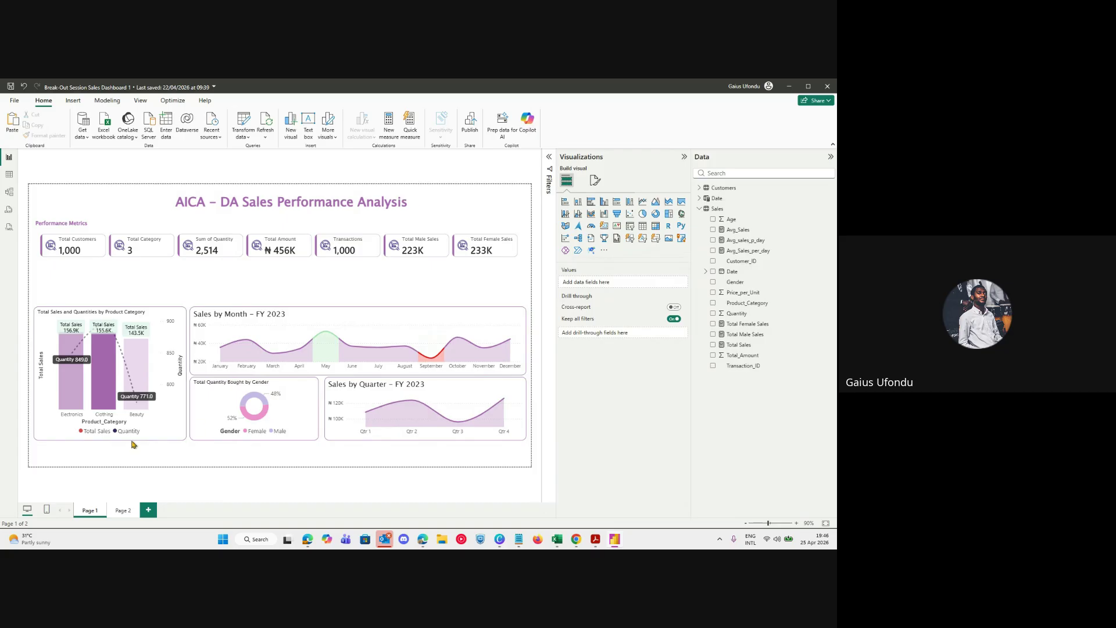
# Extend the combo chart, gender donut and Sales by Quarter downwards to a common bottom edge just above the page border.
pyautogui.click(122, 431)
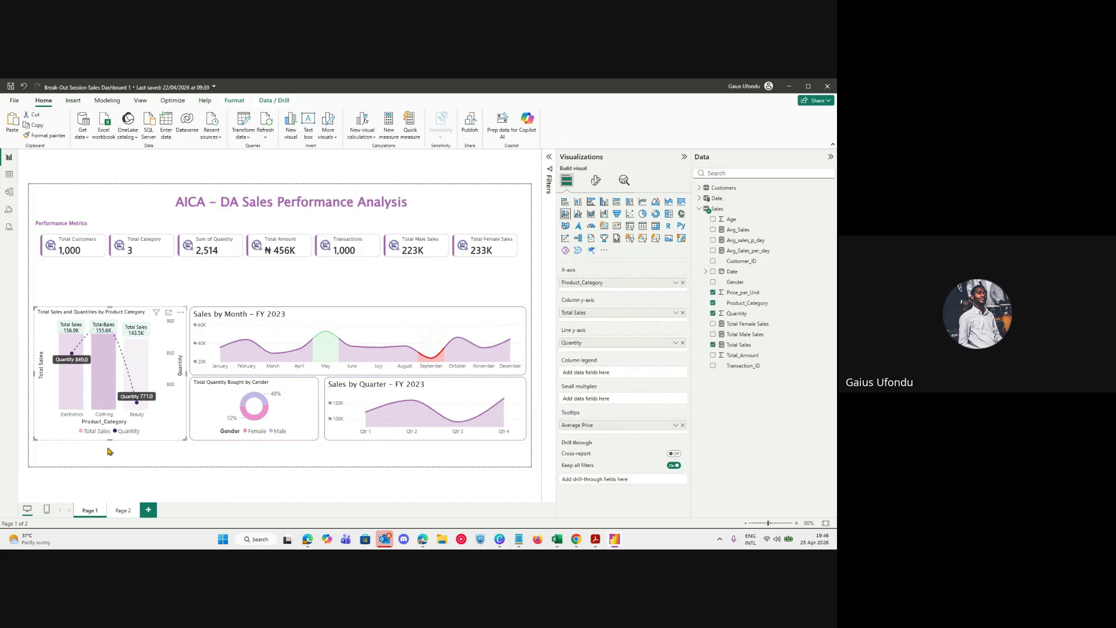
pyautogui.moveTo(107, 451); pyautogui.dragTo(109, 456)
pyautogui.click(215, 437)
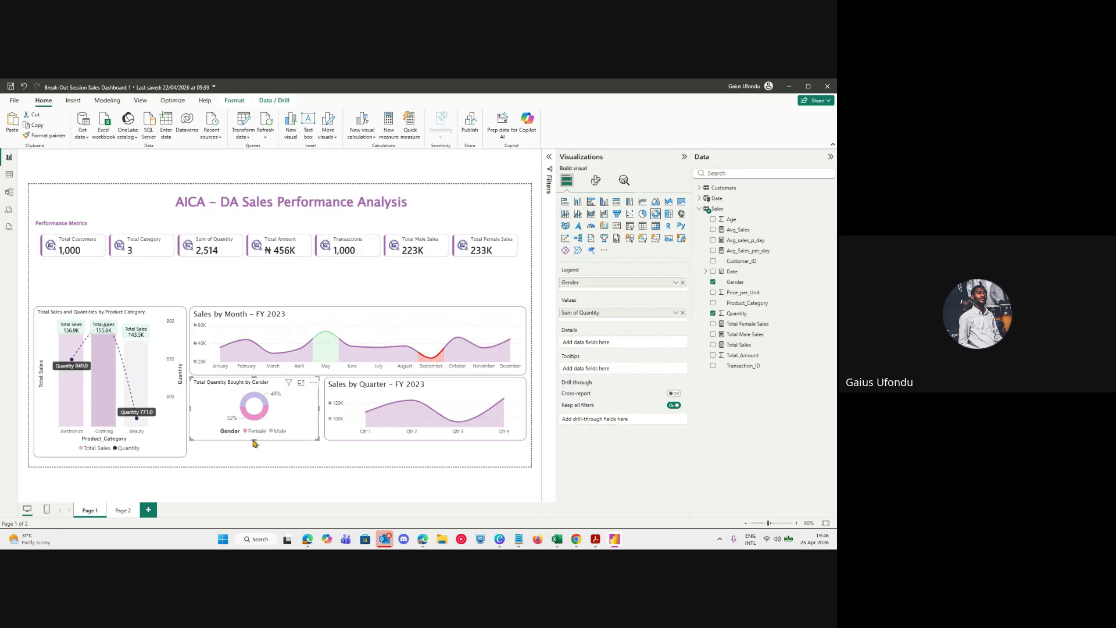
pyautogui.moveTo(257, 444); pyautogui.dragTo(256, 459)
pyautogui.click(361, 437)
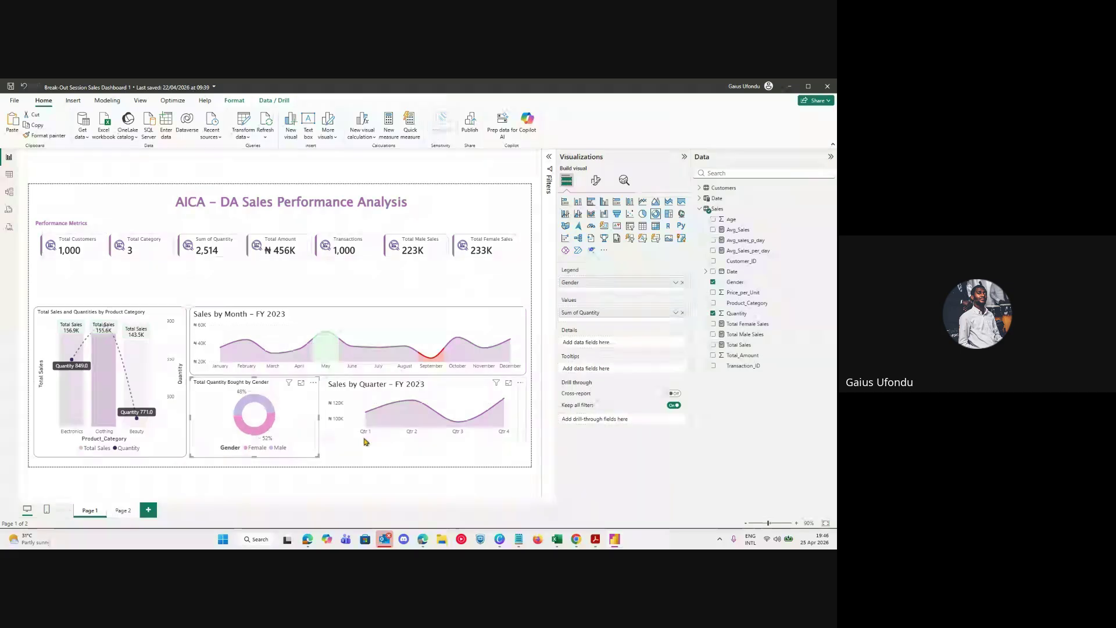
pyautogui.moveTo(426, 440); pyautogui.dragTo(425, 457)
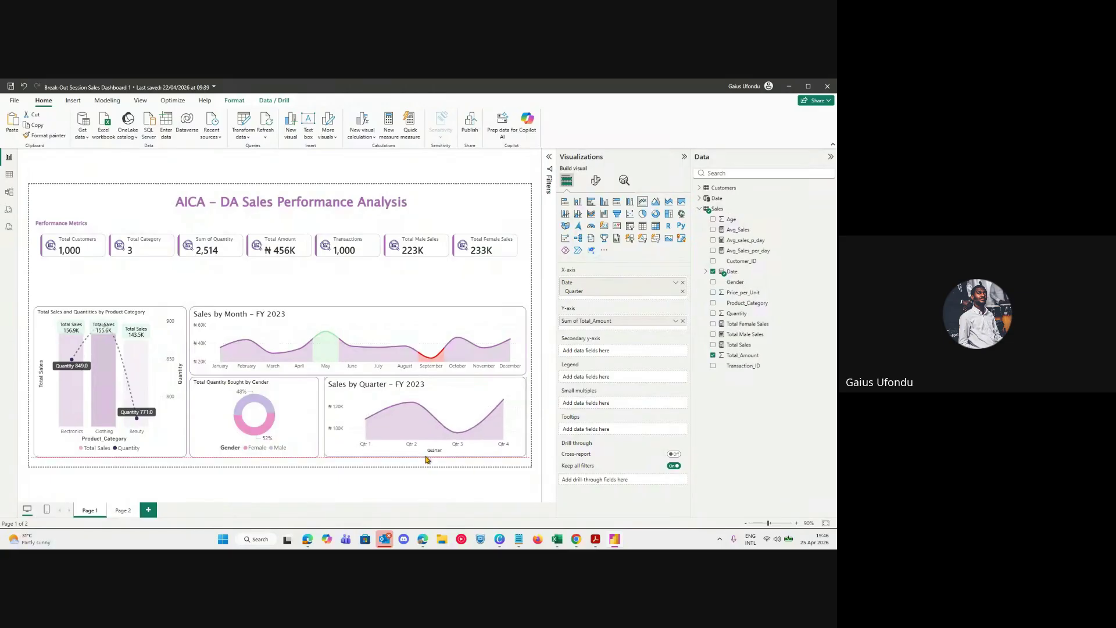
pyautogui.click(302, 294)
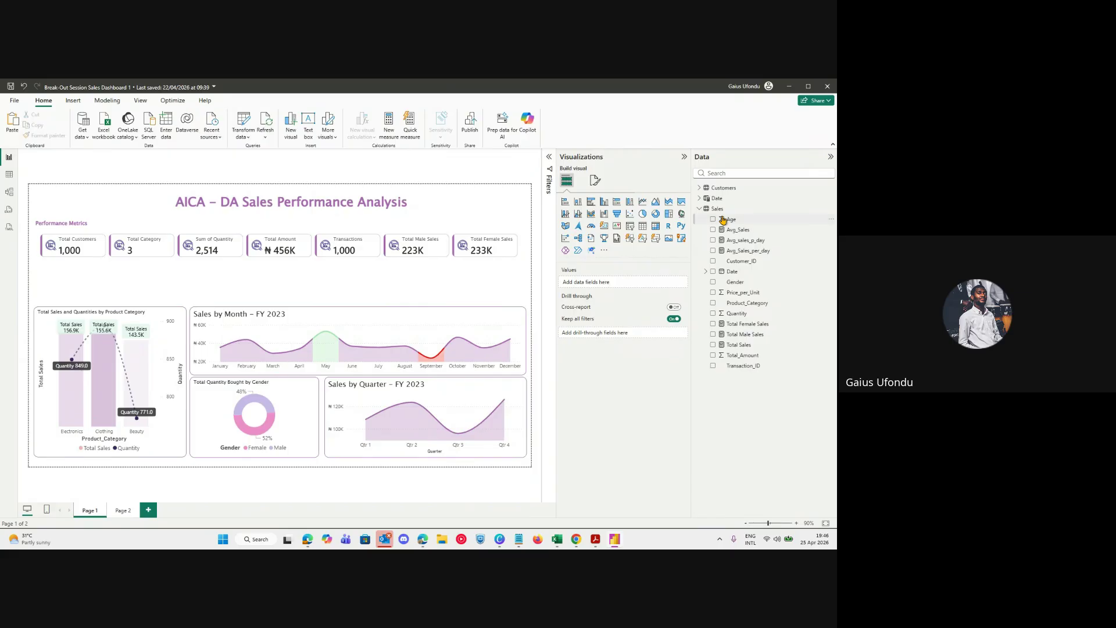
# Add a slicer on Month from the Sales table's Date Hierarchy in the gap between the cards and the charts.
pyautogui.click(716, 199)
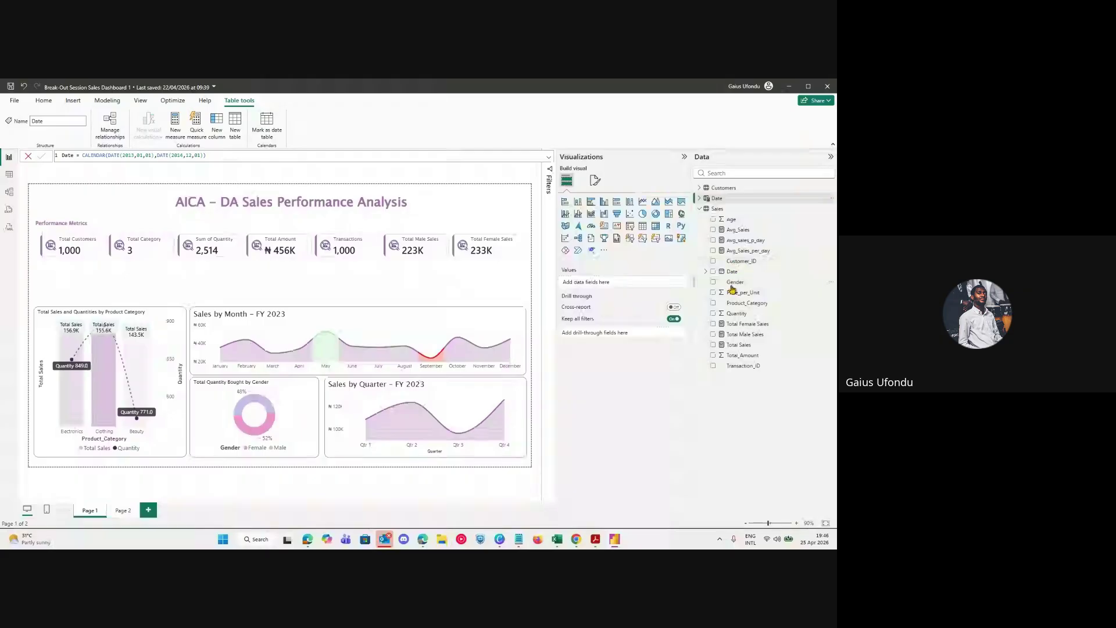
pyautogui.click(706, 273)
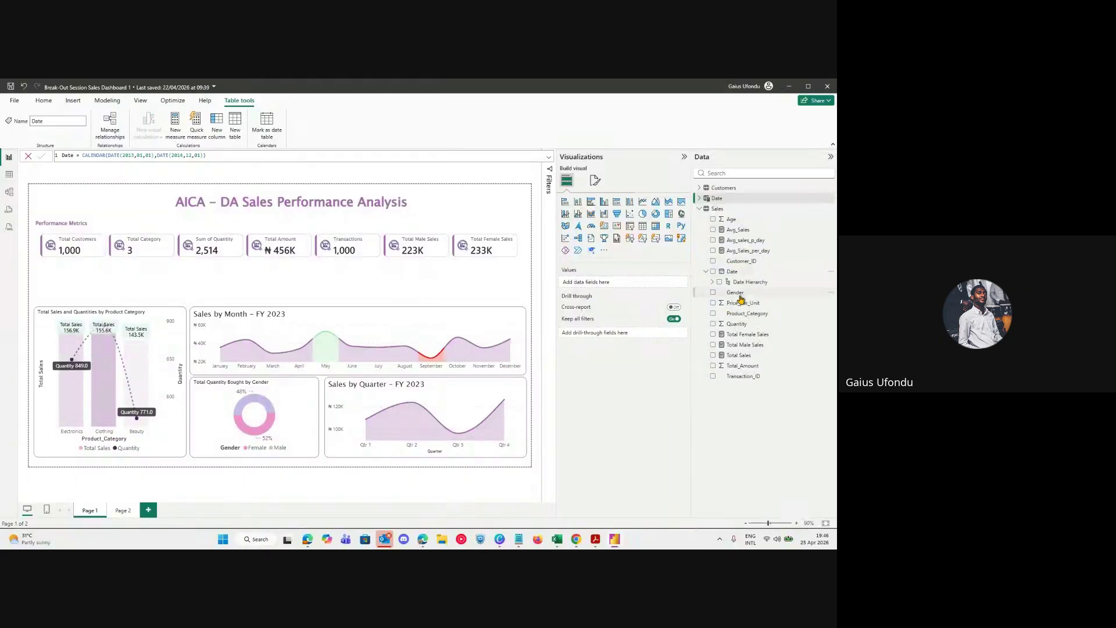
pyautogui.click(712, 282)
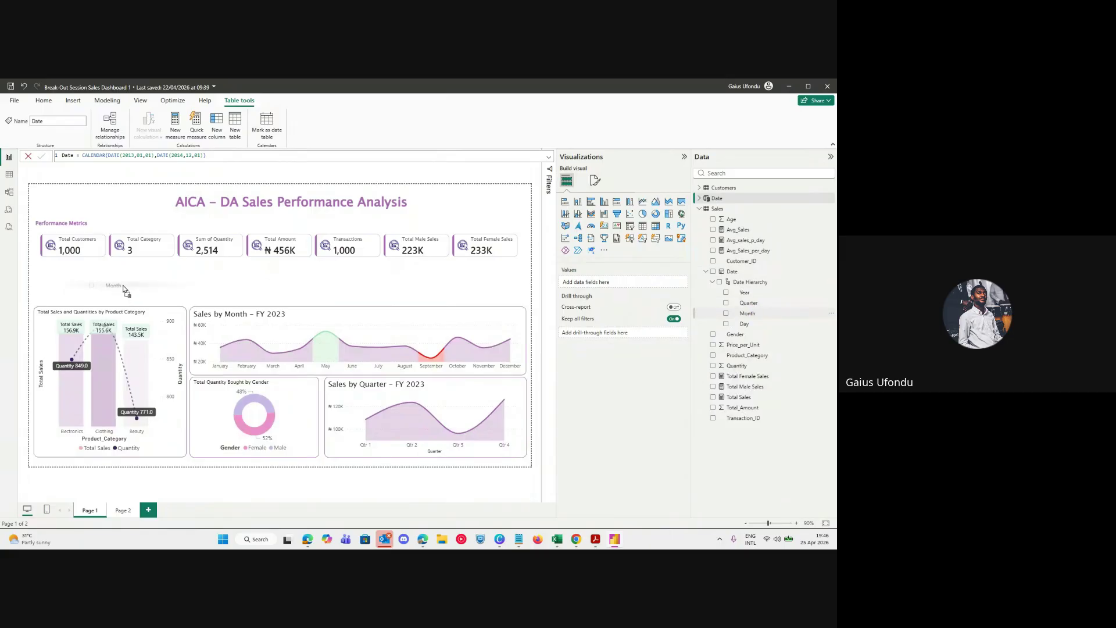
pyautogui.moveTo(121, 283); pyautogui.dragTo(166, 299)
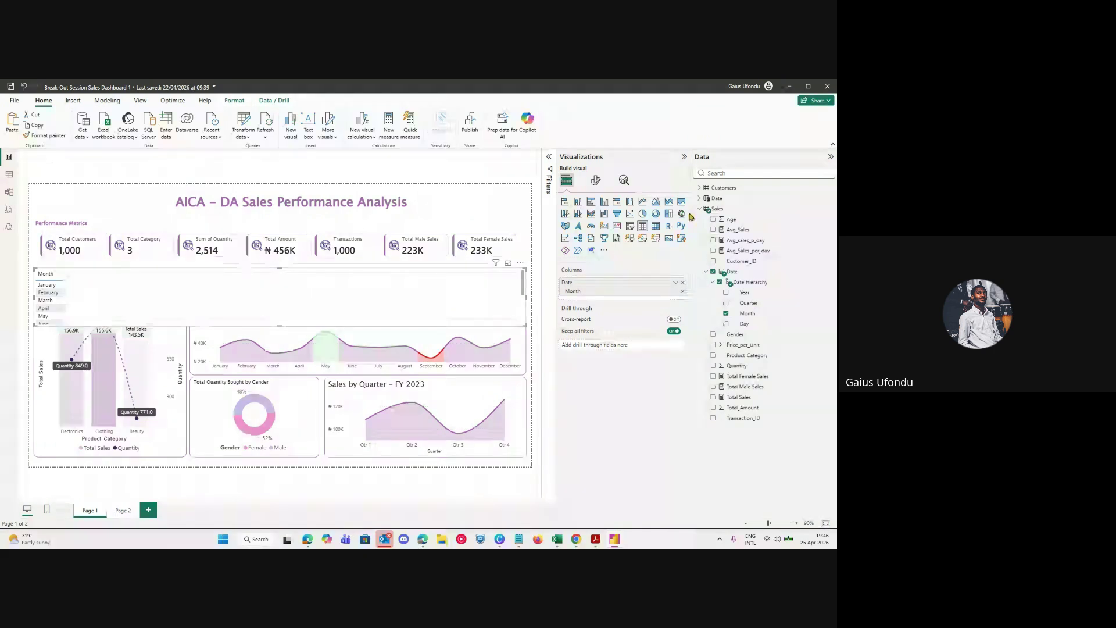
pyautogui.click(642, 237)
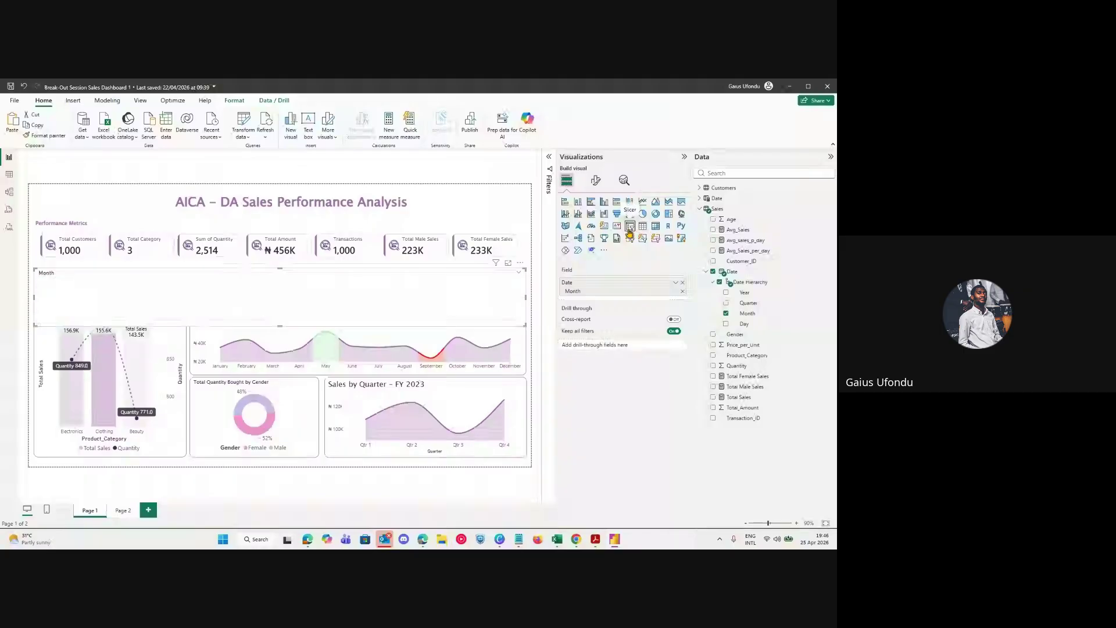
# Try the Dropdown style on the Month slicer, and set its style to Tile.
pyautogui.click(595, 180)
pyautogui.click(588, 243)
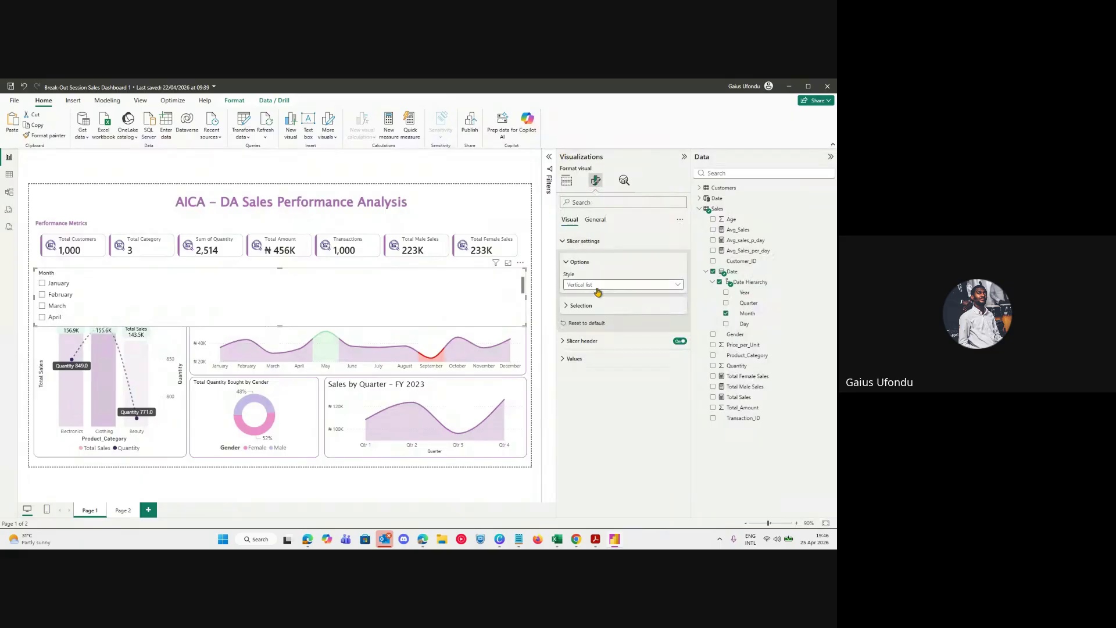
pyautogui.click(598, 284)
pyautogui.click(590, 316)
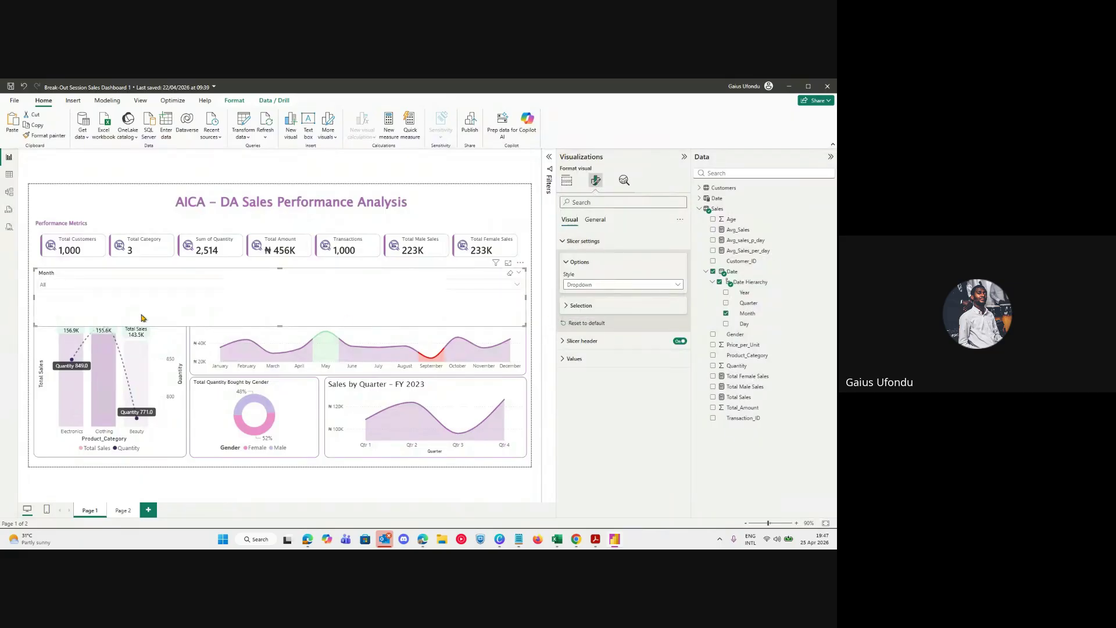
pyautogui.click(590, 284)
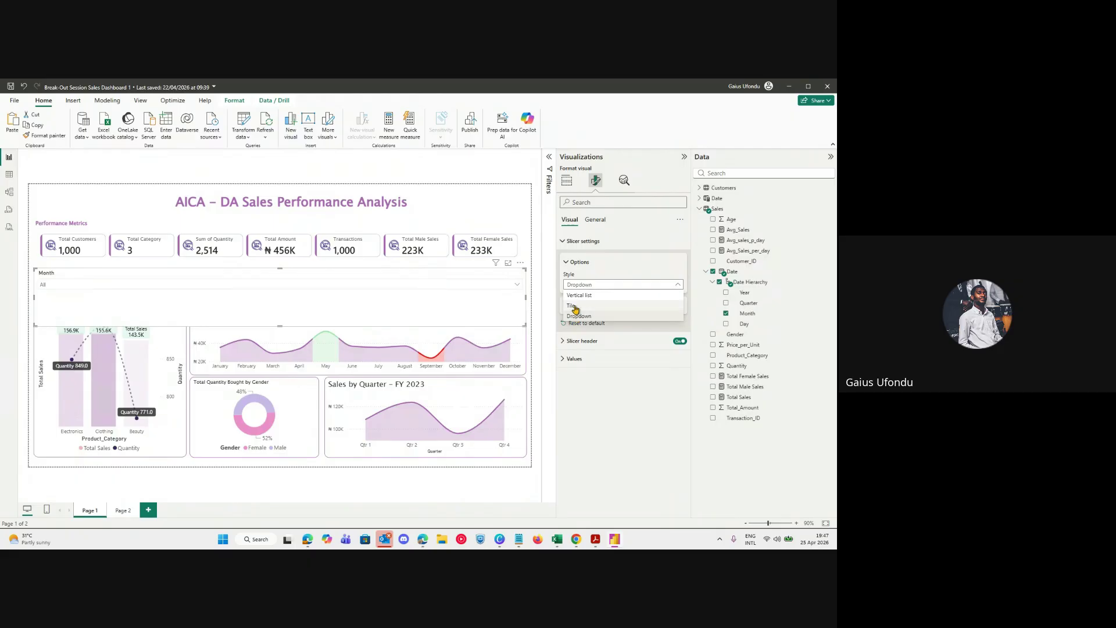
pyautogui.click(589, 305)
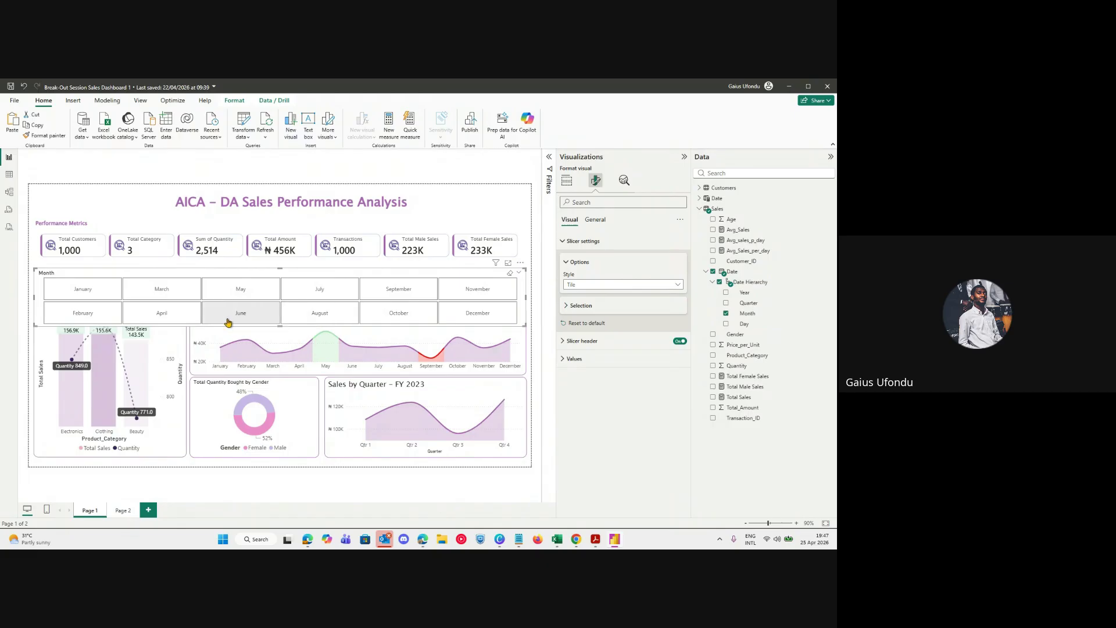
# Shorten the Month slicer from its bottom edge, and filter the dashboard to February.
pyautogui.moveTo(281, 326); pyautogui.dragTo(281, 317)
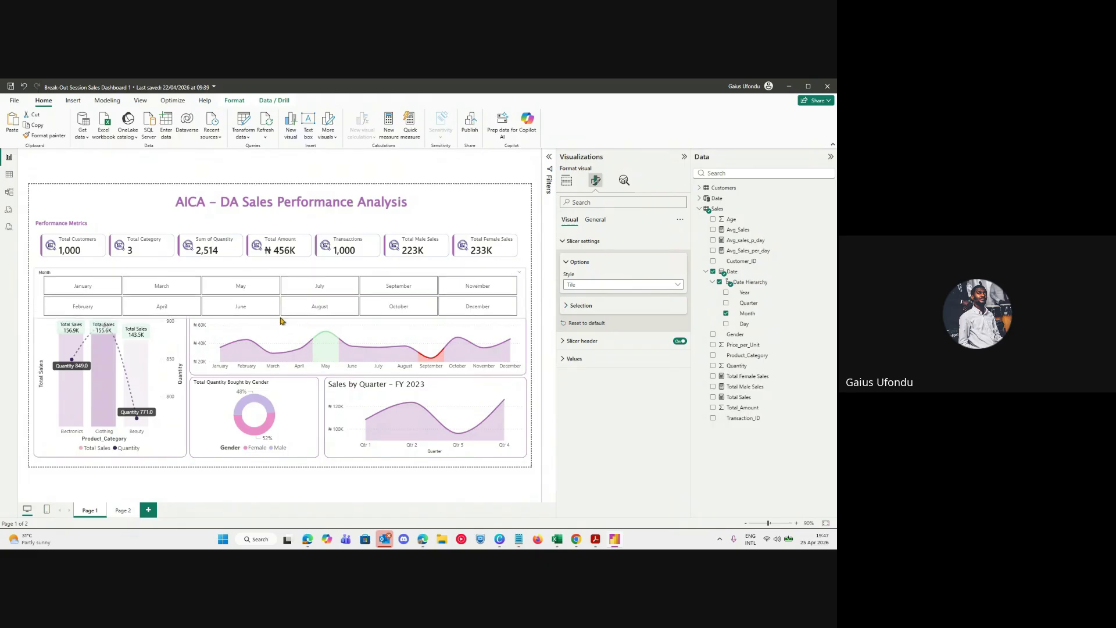
pyautogui.click(76, 308)
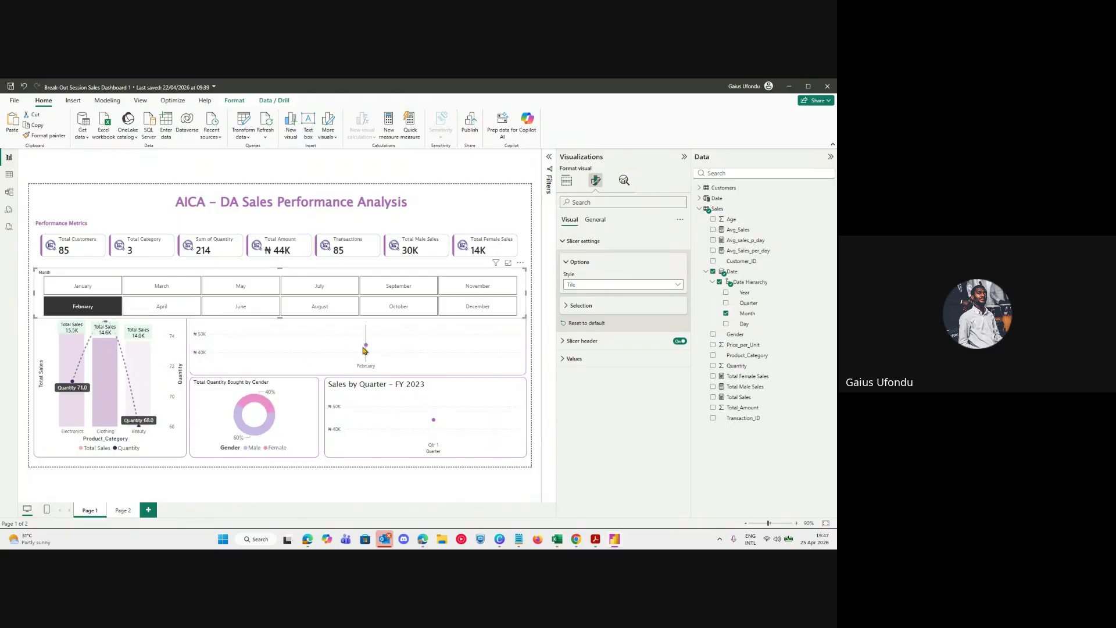
# Filter the dashboard to June, and replace Sum of Quantity with Total Sales as the gender donut's values.
pyautogui.click(241, 305)
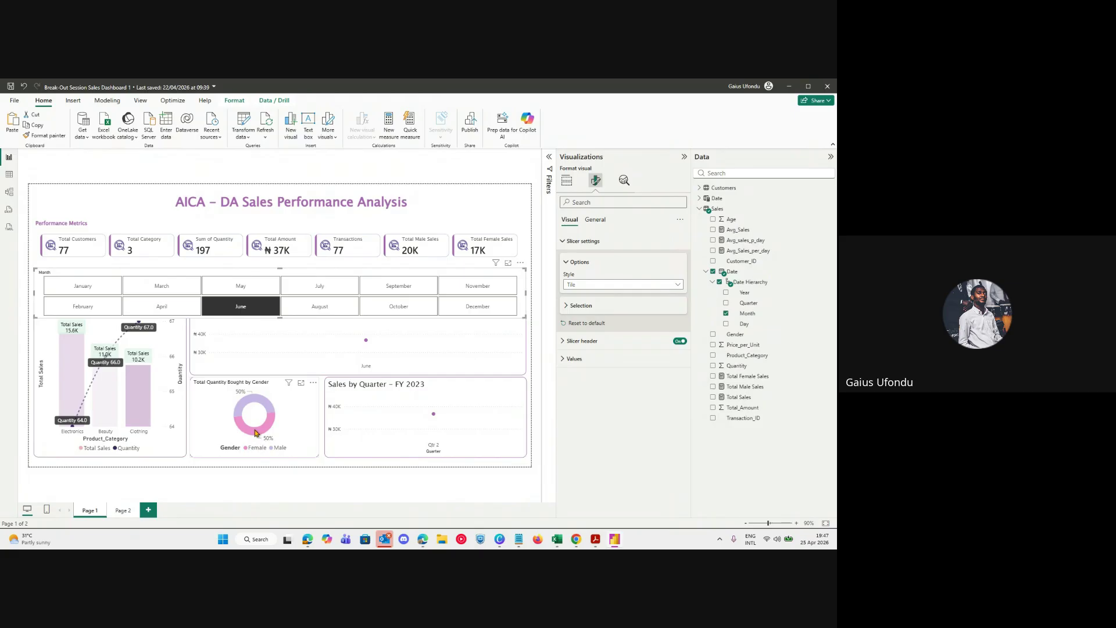
pyautogui.click(293, 415)
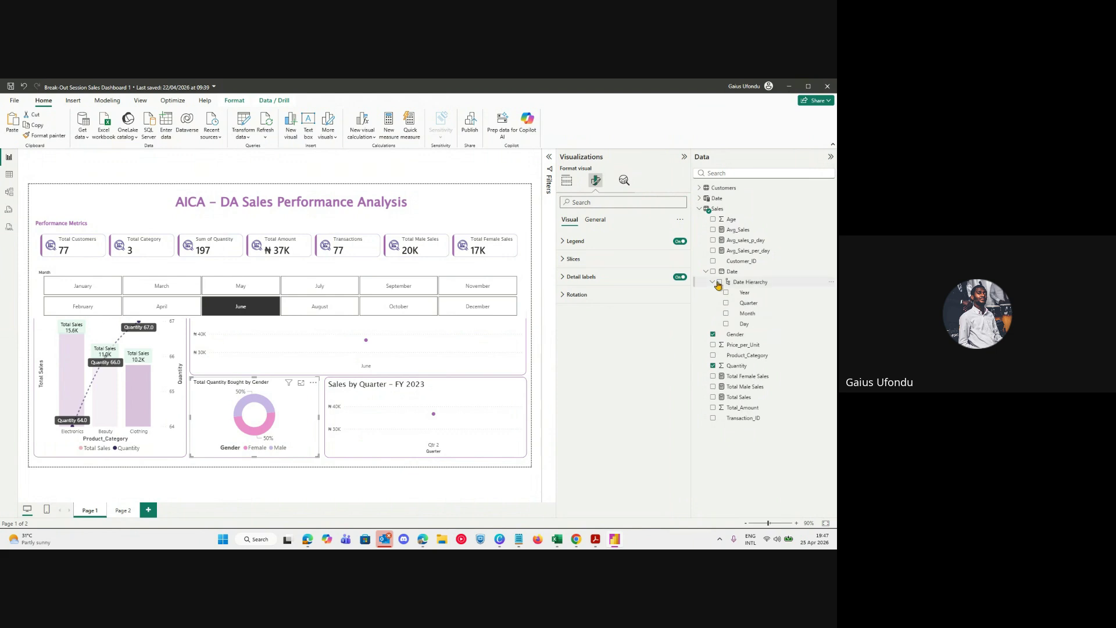
pyautogui.click(567, 183)
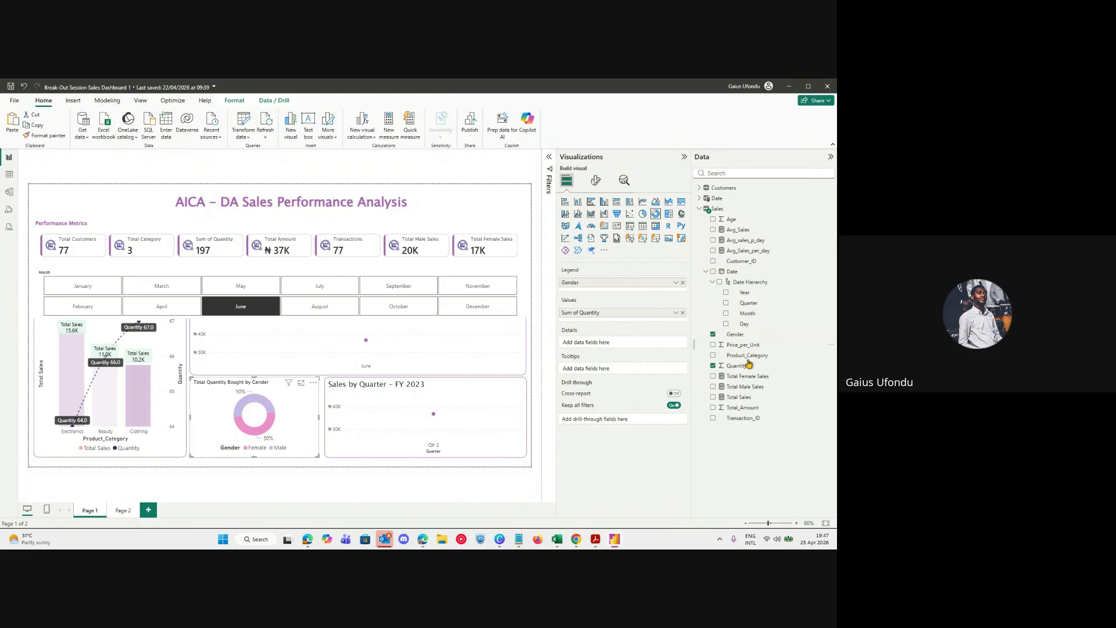
pyautogui.moveTo(751, 395); pyautogui.dragTo(651, 324)
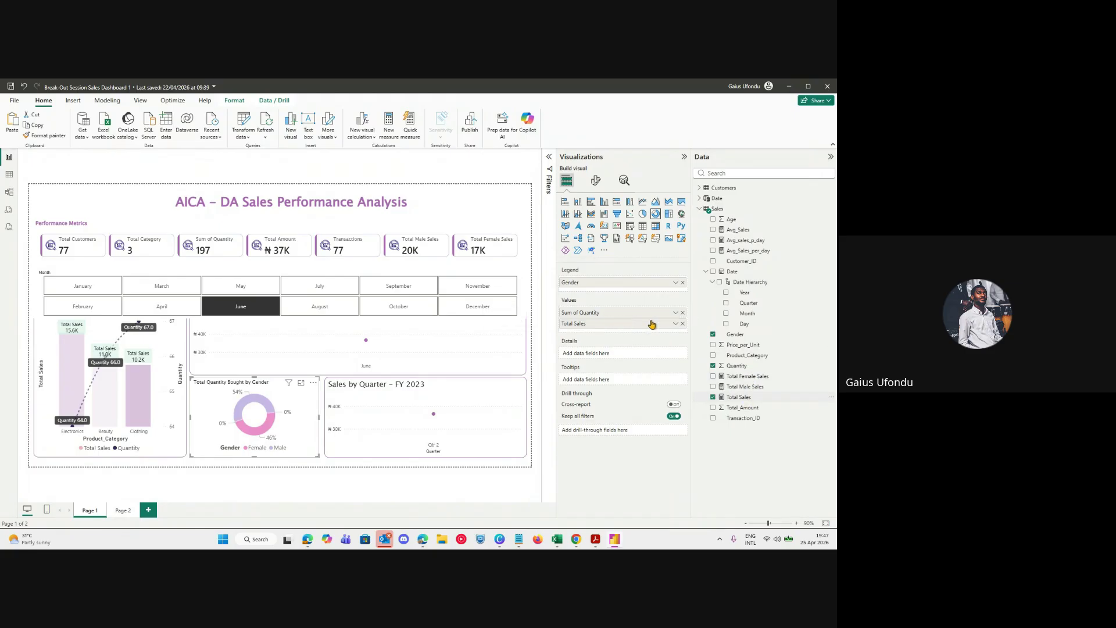
pyautogui.click(682, 313)
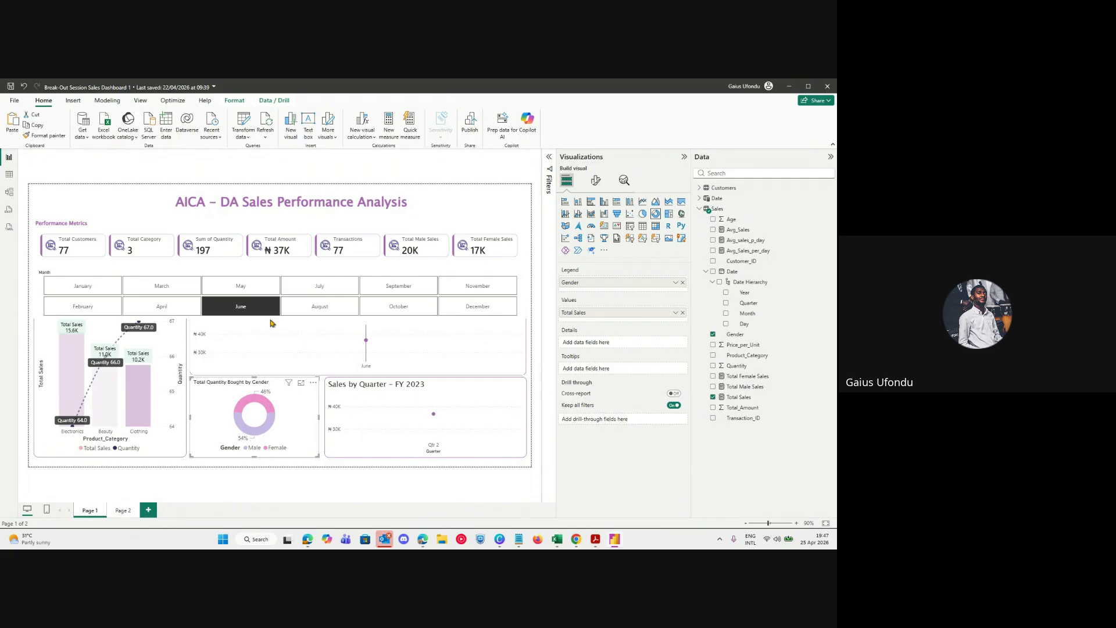
# Check how the visuals respond to the Month slicer without a filter, for June and for April, and clear the selection.
pyautogui.click(241, 311)
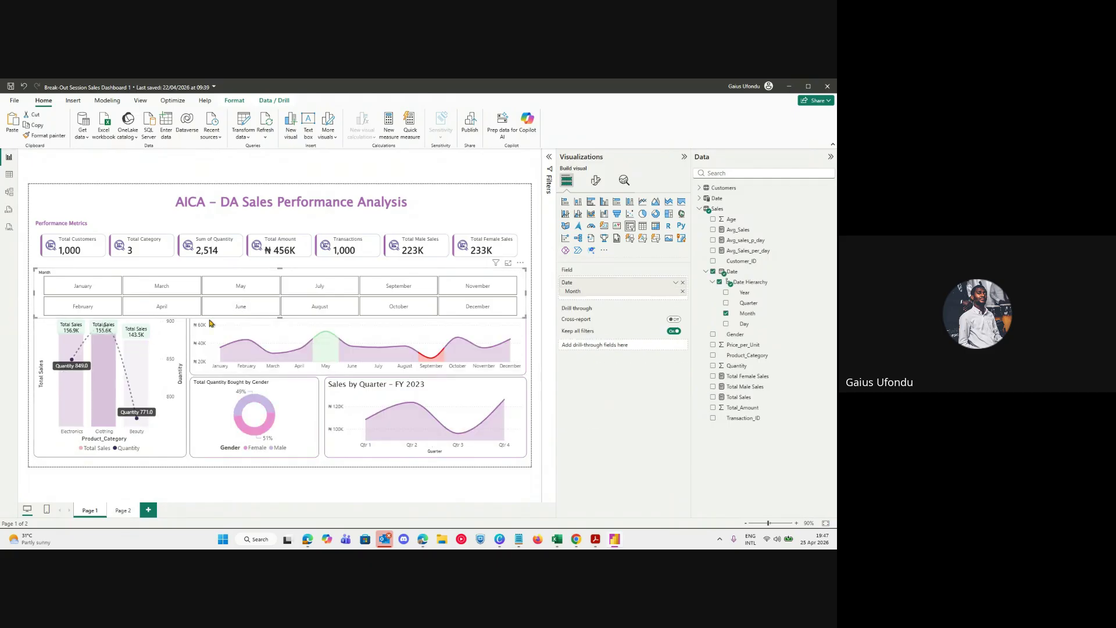
pyautogui.click(232, 309)
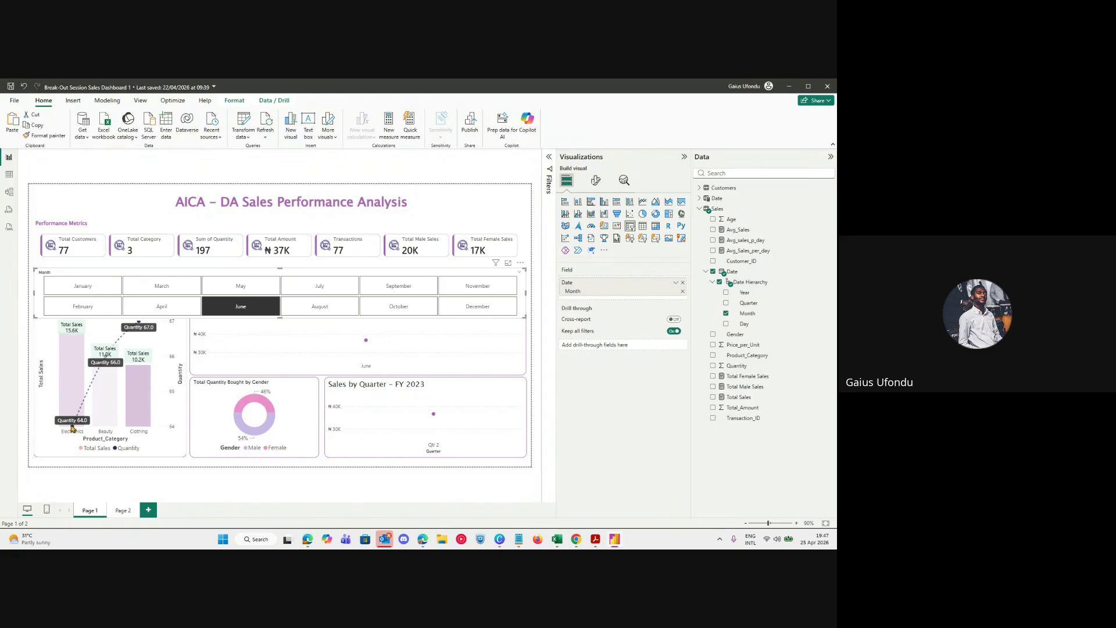
pyautogui.moveTo(76, 429)
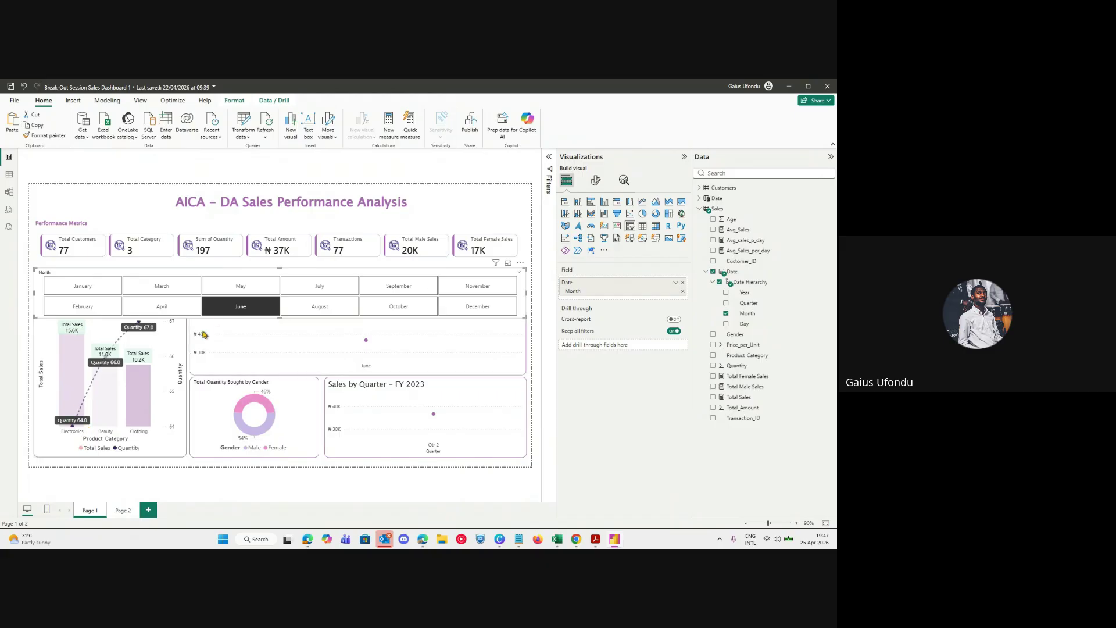
pyautogui.click(169, 313)
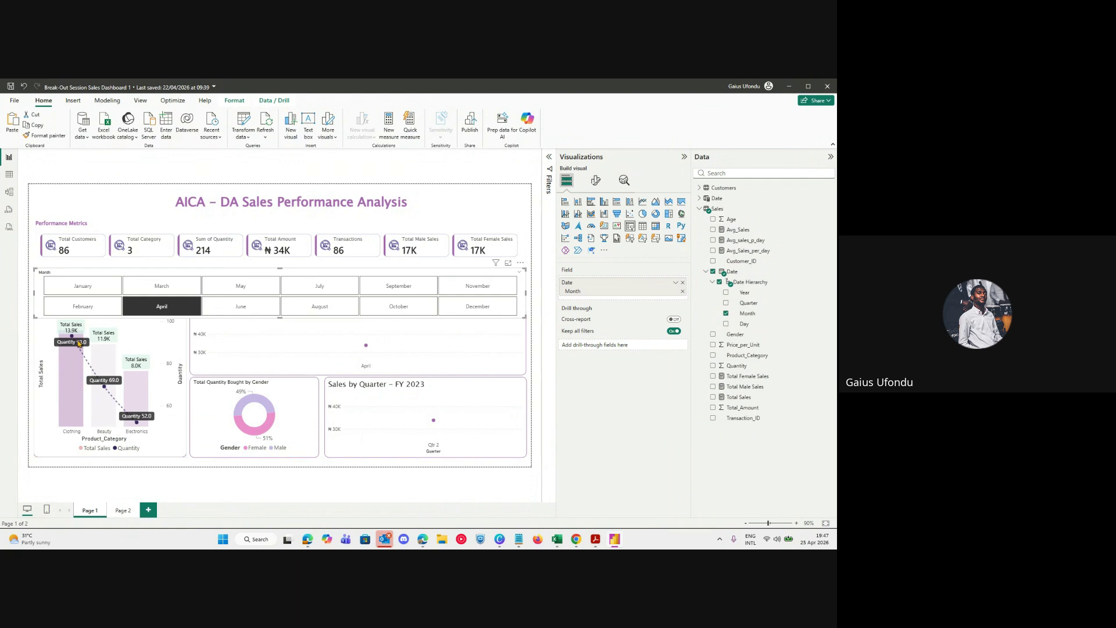
pyautogui.click(163, 311)
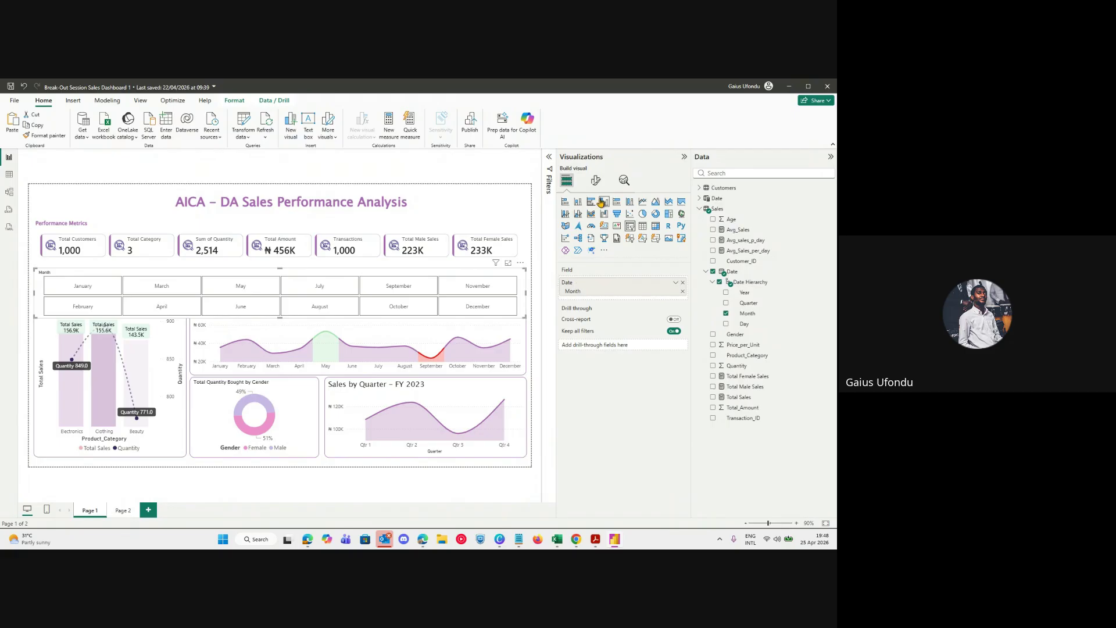
# Try converting the Month slicer to a clustered bar chart, and undo the conversion.
pyautogui.click(591, 201)
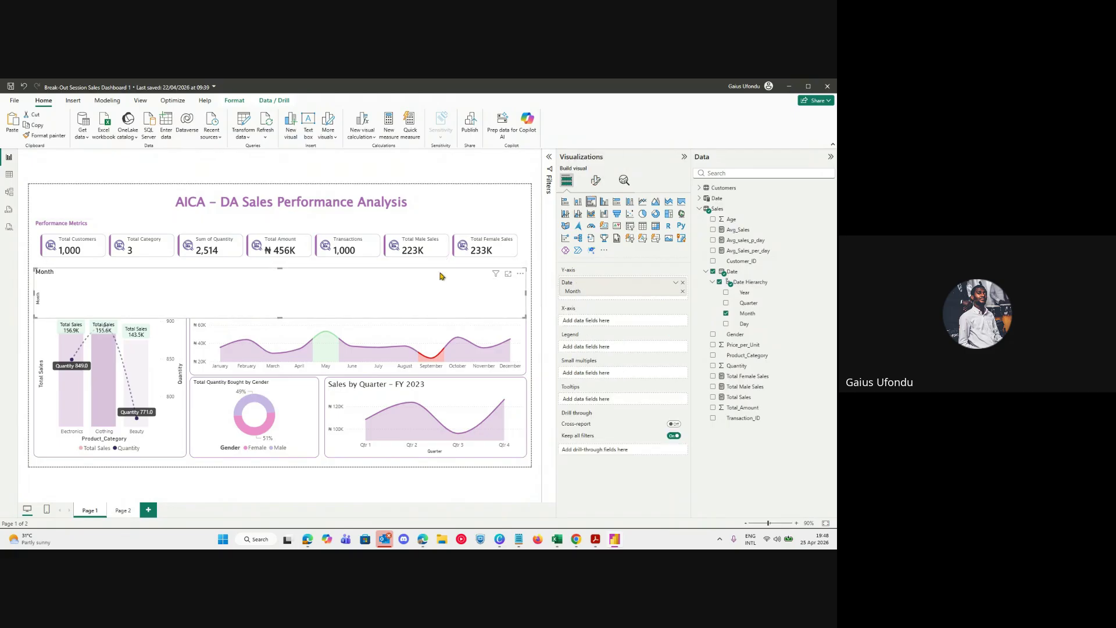
pyautogui.click(25, 86)
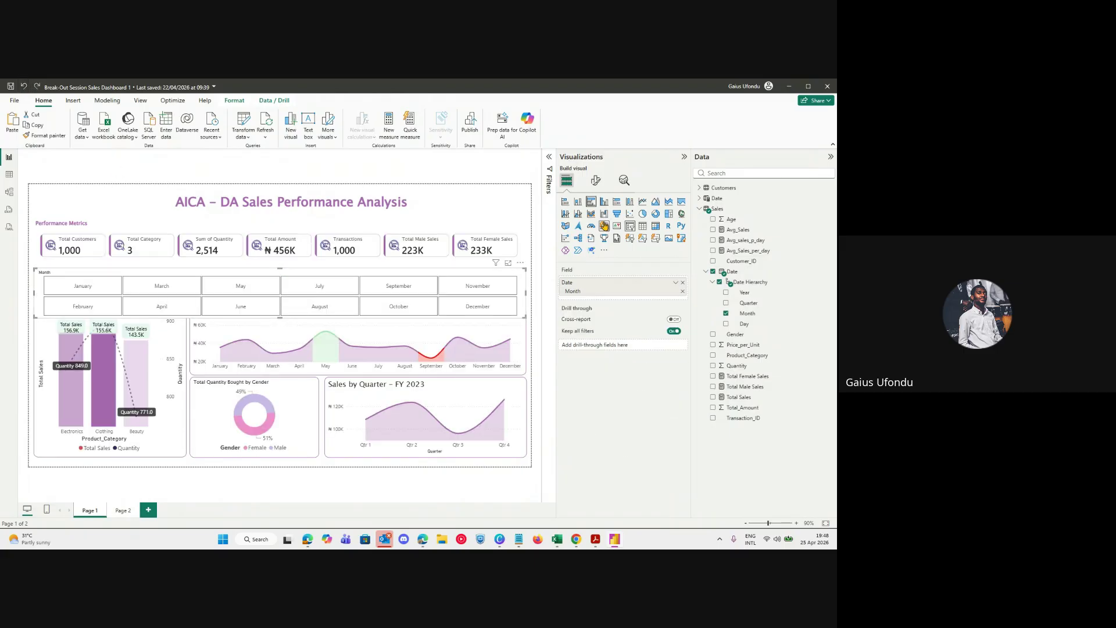
# Open the style choices in the Month slicer's formatting settings.
pyautogui.click(592, 181)
pyautogui.click(588, 240)
pyautogui.click(592, 285)
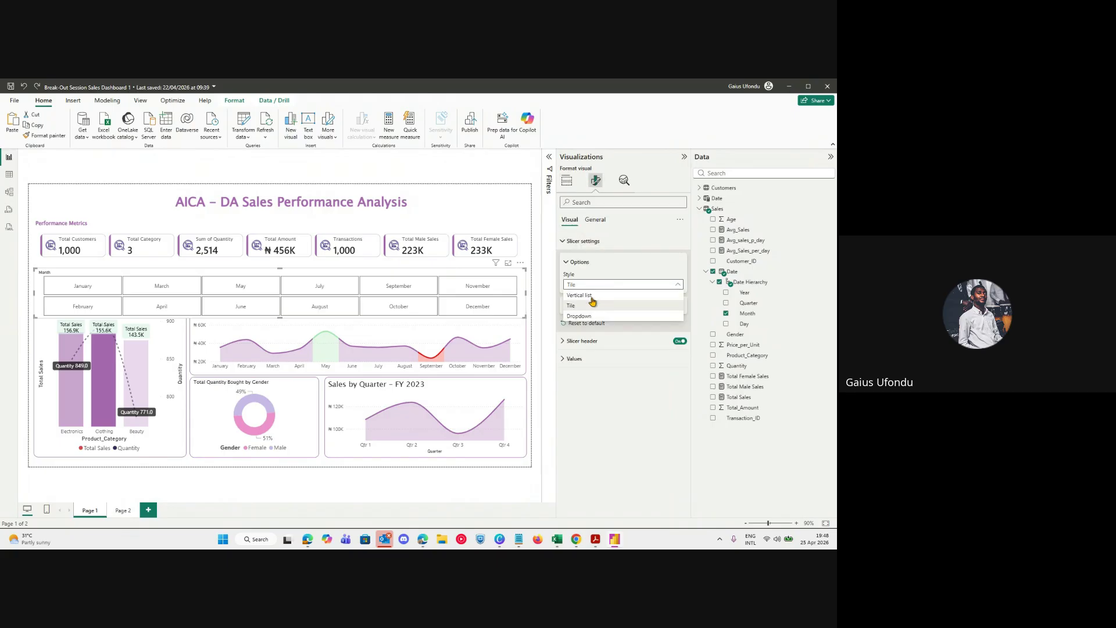
# Change the Month slicer's style to Dropdown and shrink it to a small box above the product category chart.
pyautogui.click(581, 316)
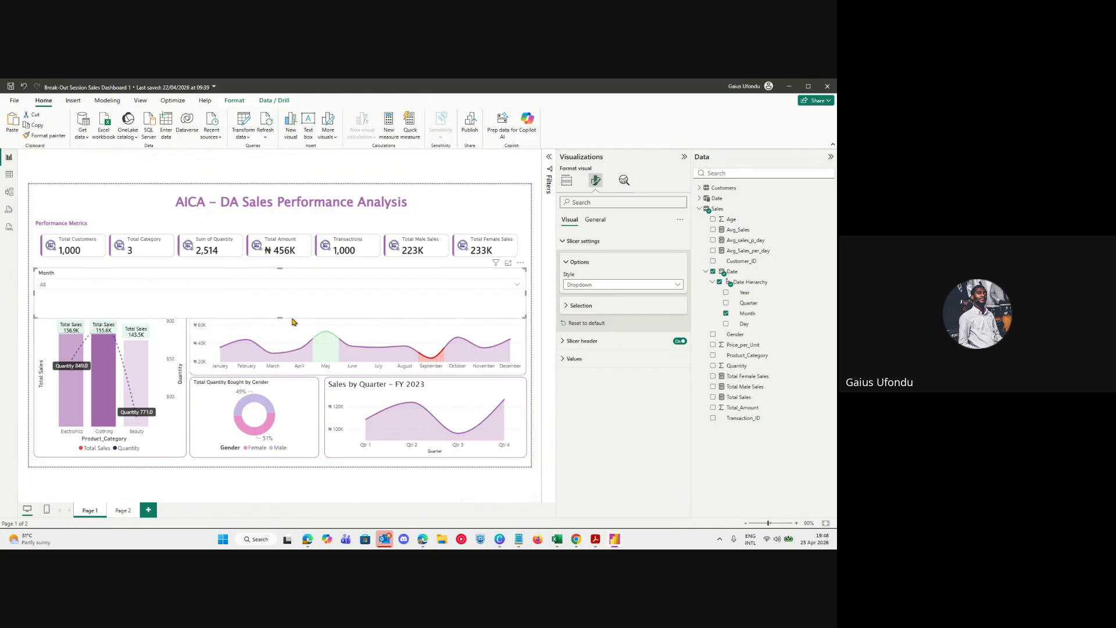
pyautogui.moveTo(279, 317); pyautogui.dragTo(279, 297)
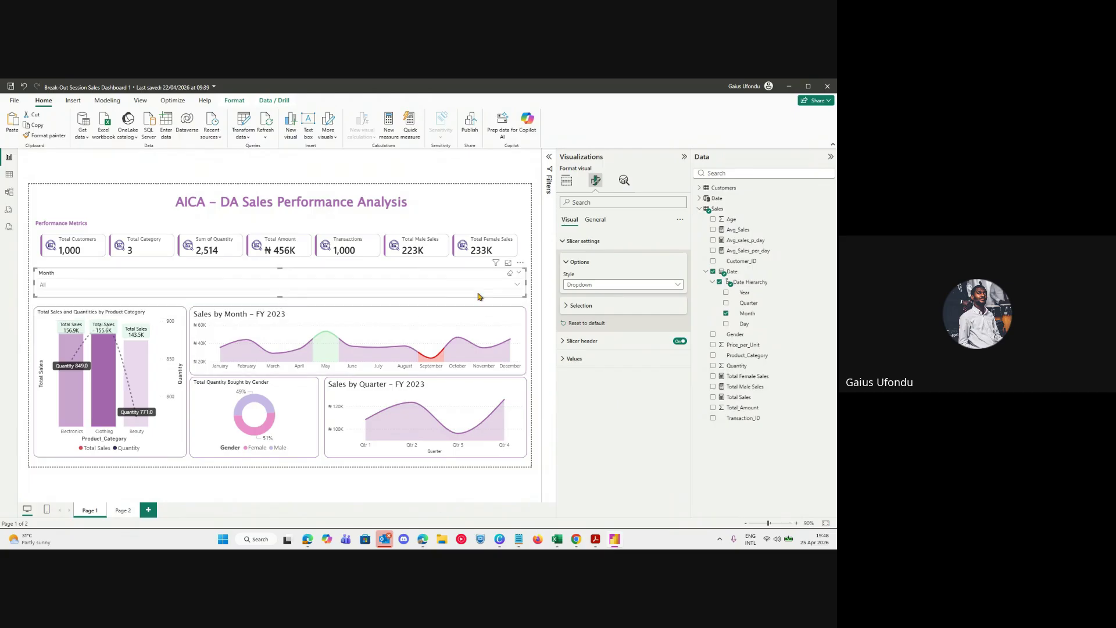
pyautogui.moveTo(525, 283); pyautogui.dragTo(76, 274)
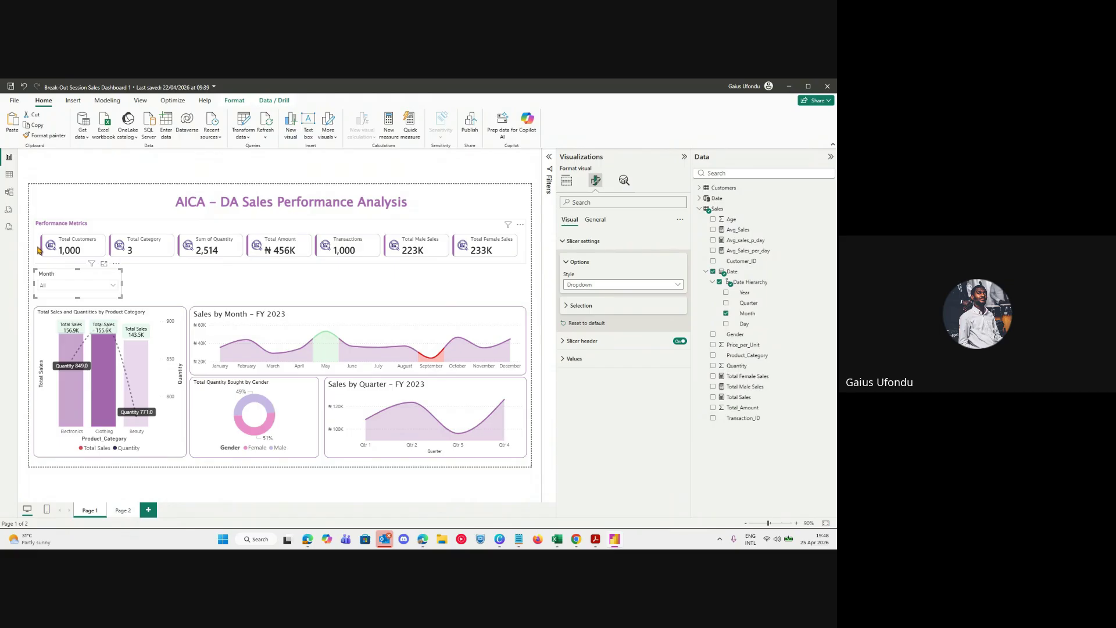
pyautogui.click(39, 249)
pyautogui.click(57, 275)
pyautogui.moveTo(77, 297); pyautogui.dragTo(79, 302)
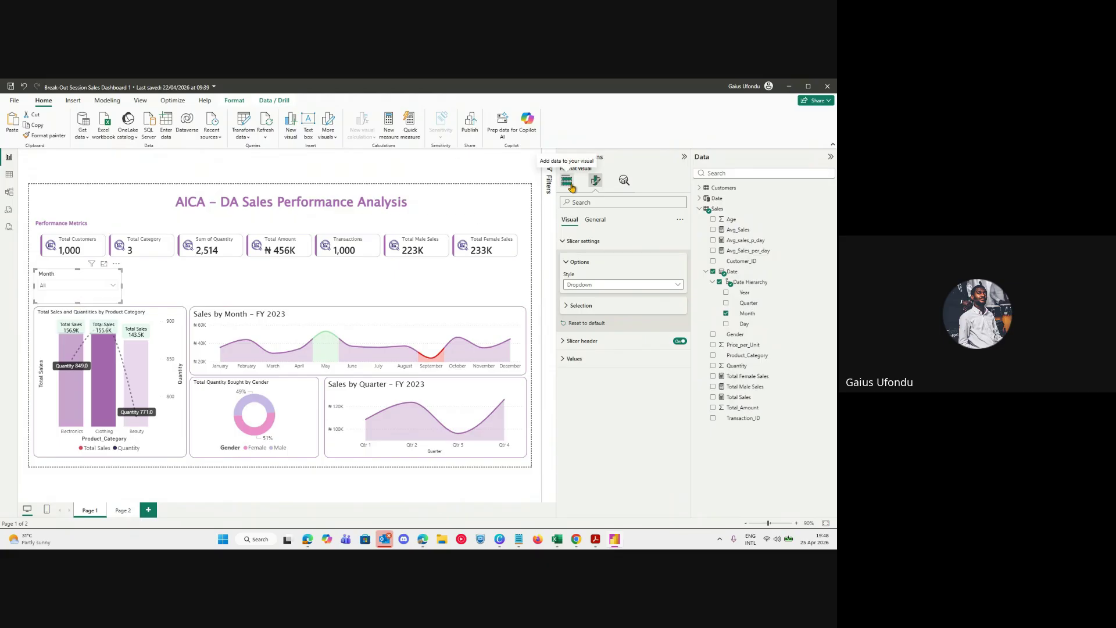
# Set the Month slicer's values font to Lucida Sans Unicode and check its list of months.
pyautogui.click(594, 240)
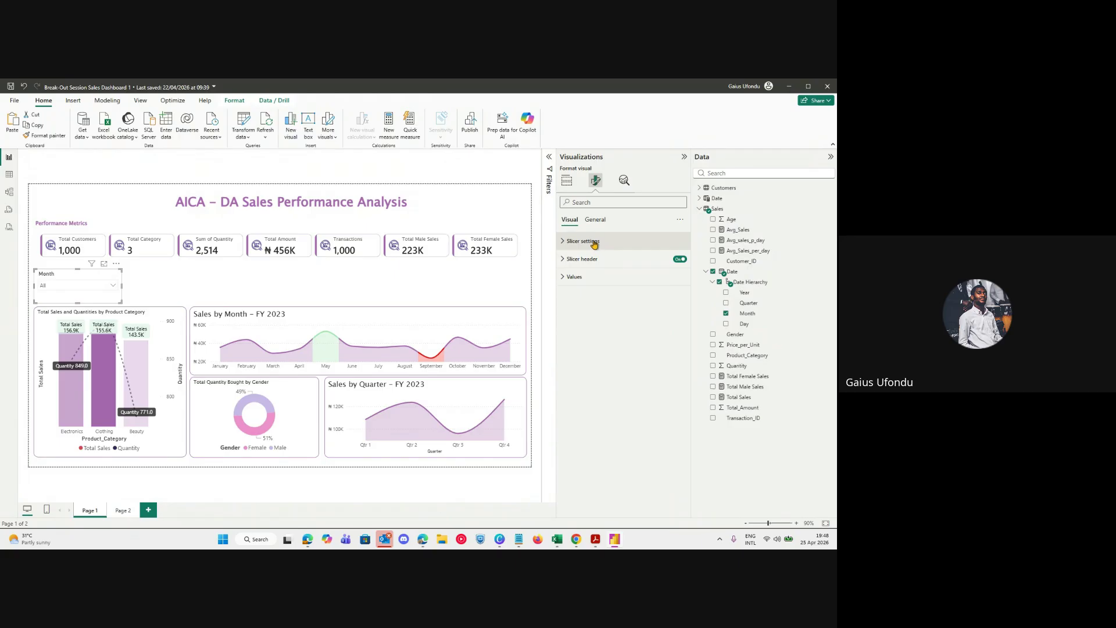
pyautogui.click(586, 278)
pyautogui.click(598, 326)
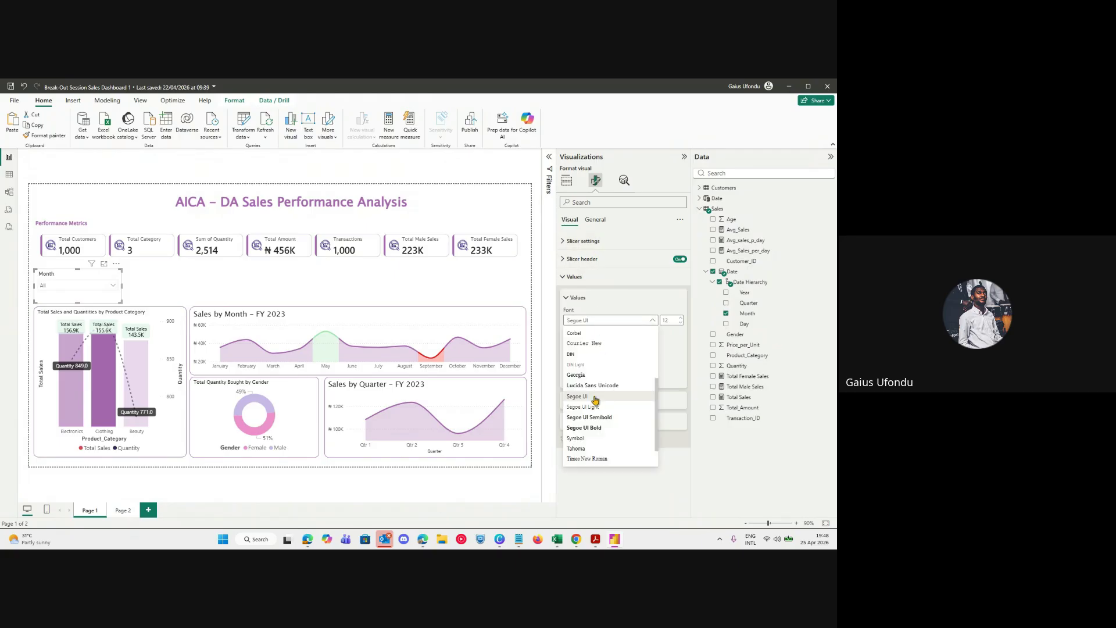
pyautogui.click(601, 386)
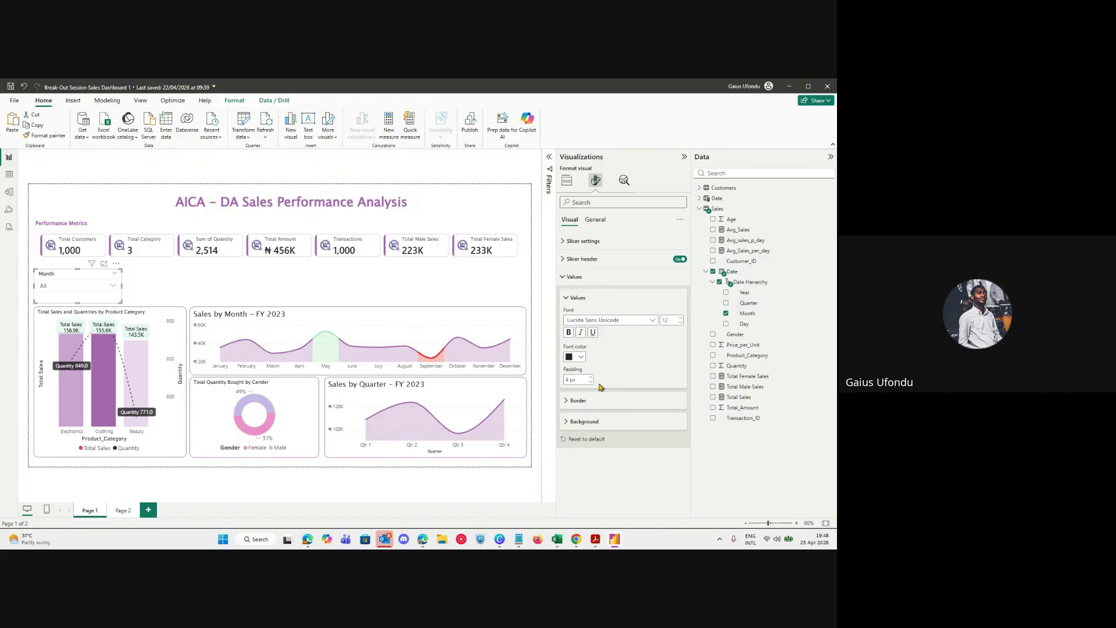
pyautogui.click(113, 285)
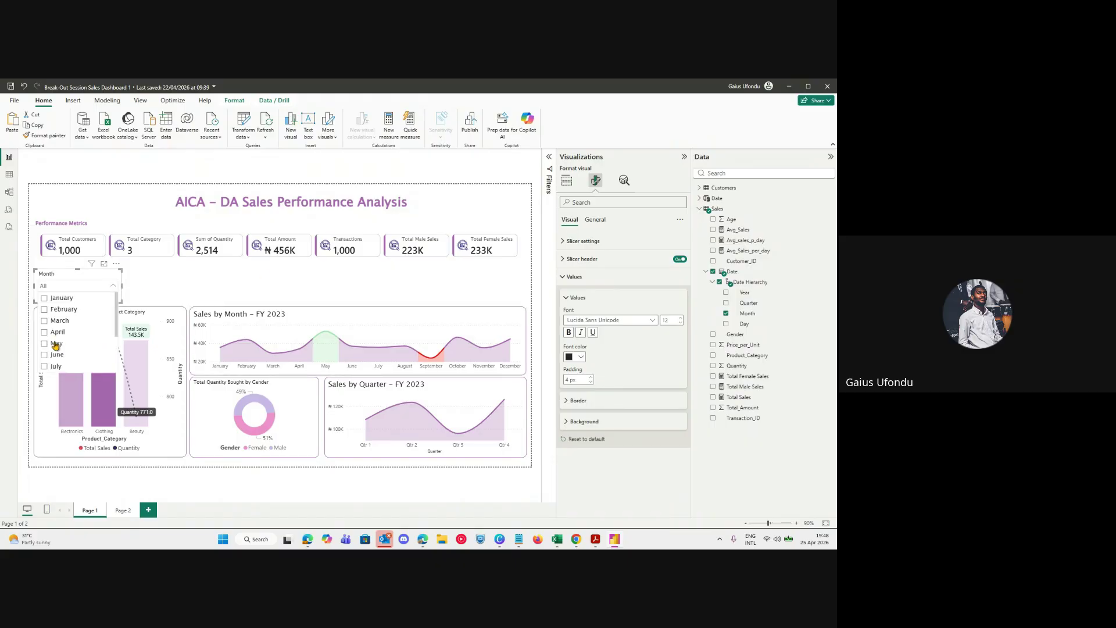
pyautogui.click(113, 286)
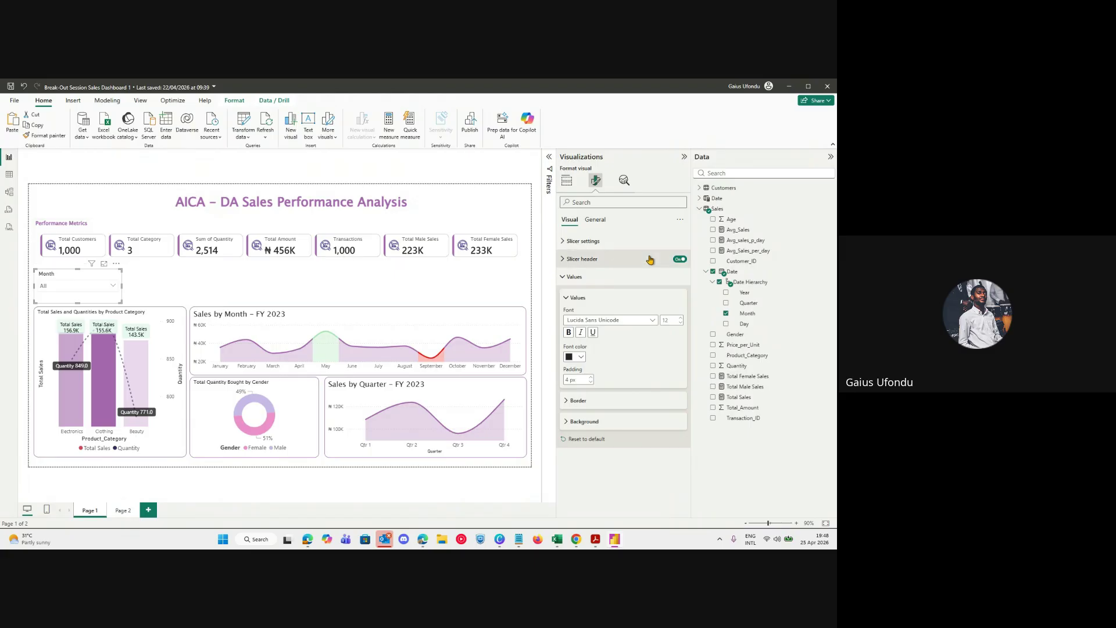
pyautogui.click(607, 278)
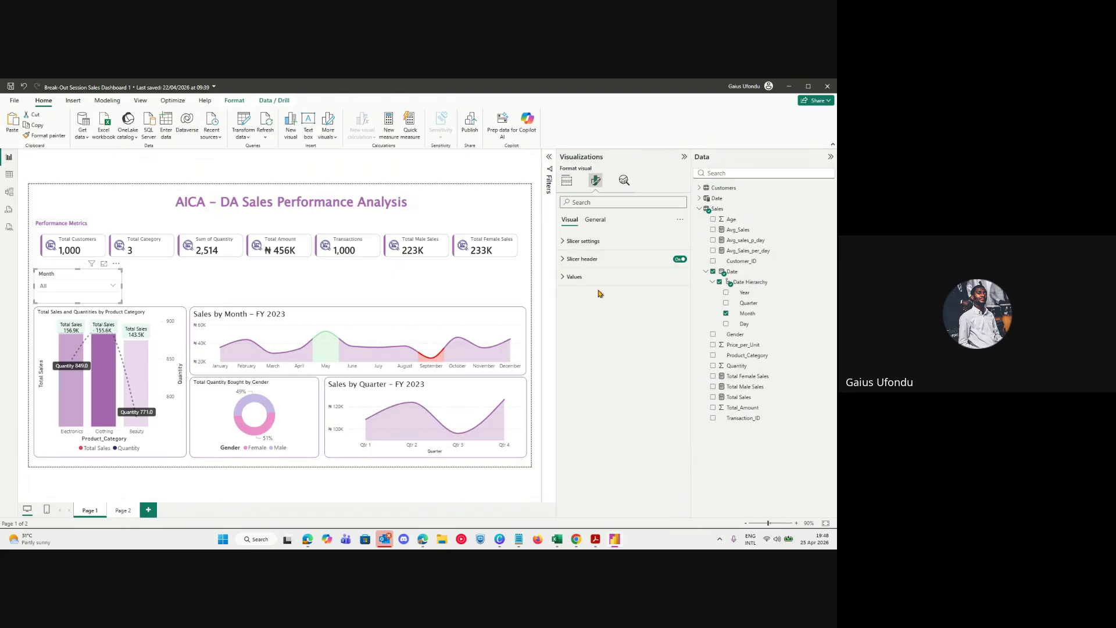
# Set the Month slicer's header font to Lucida Sans Unicode.
pyautogui.click(581, 258)
pyautogui.click(592, 304)
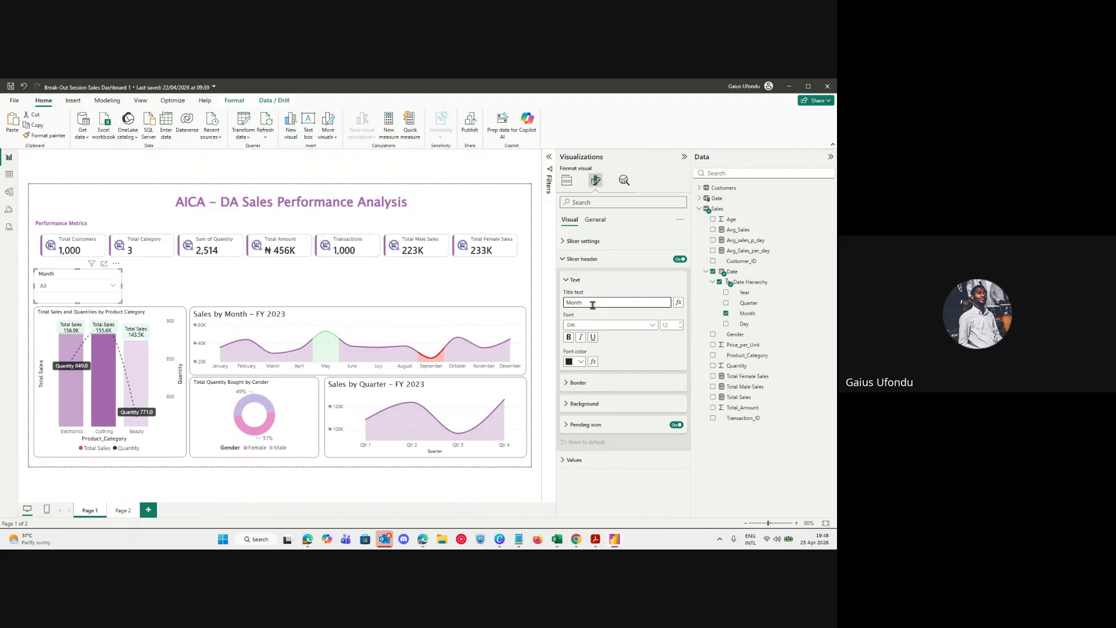
pyautogui.click(610, 325)
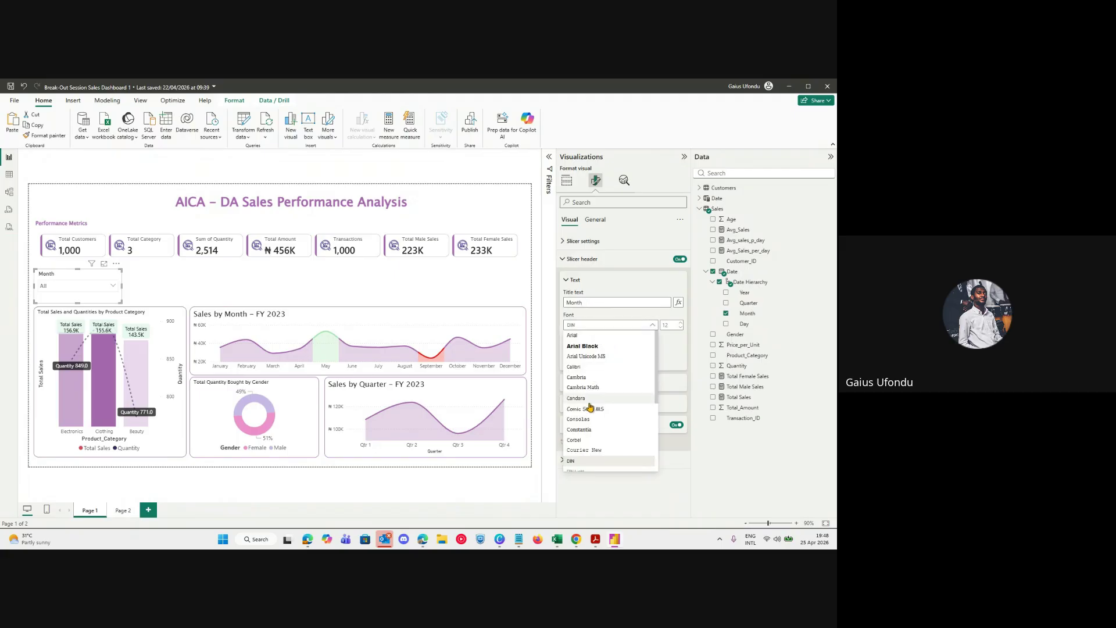
pyautogui.scroll(-4, 596, 430)
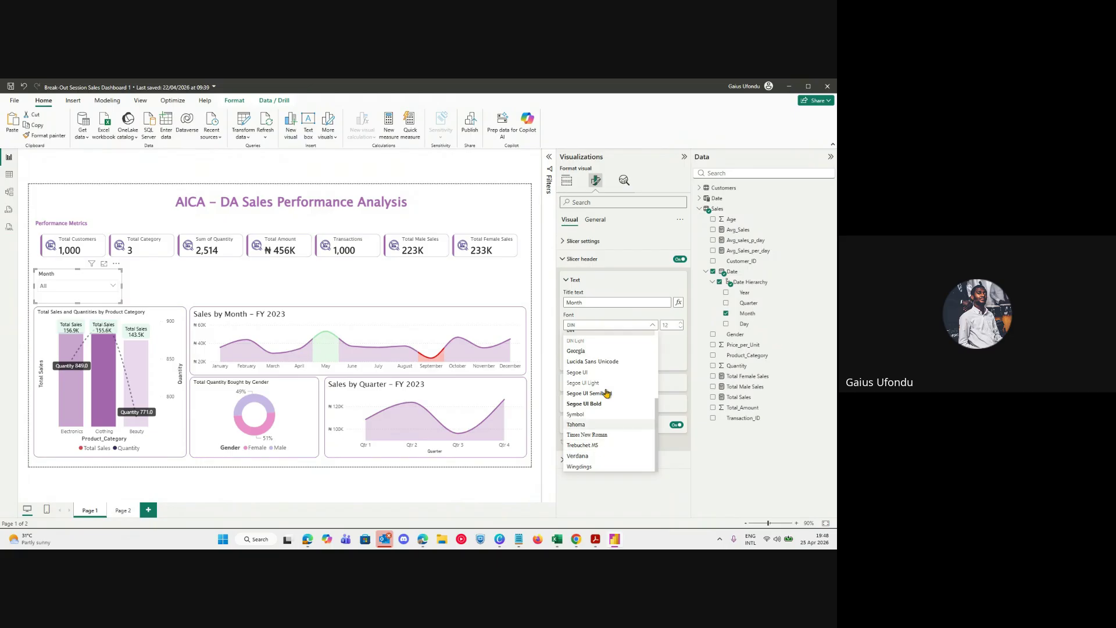
pyautogui.click(603, 361)
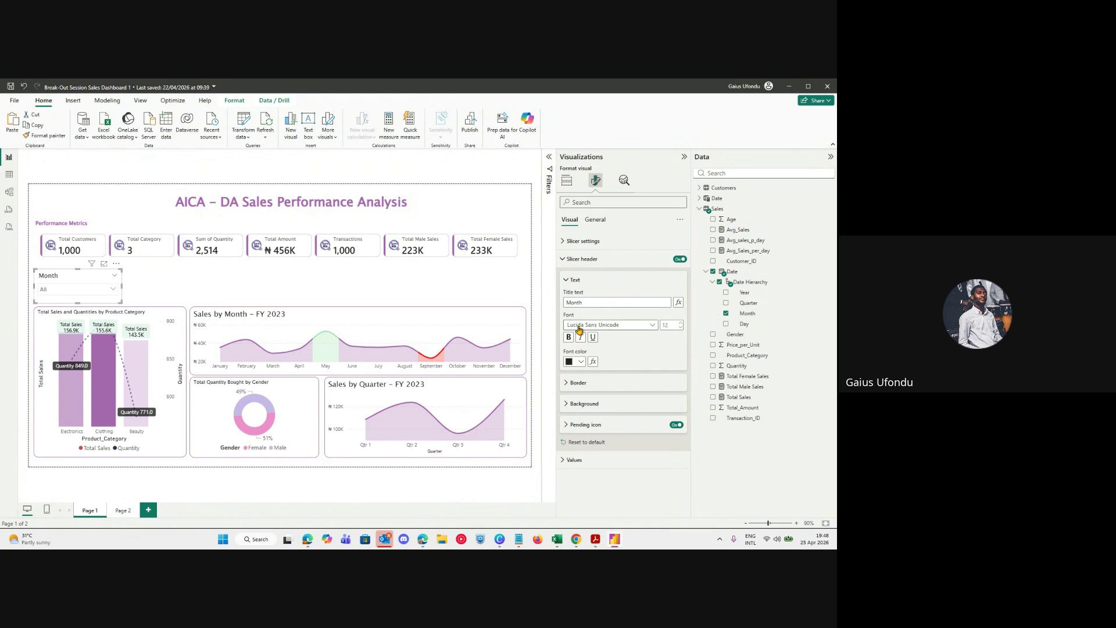
pyautogui.click(586, 260)
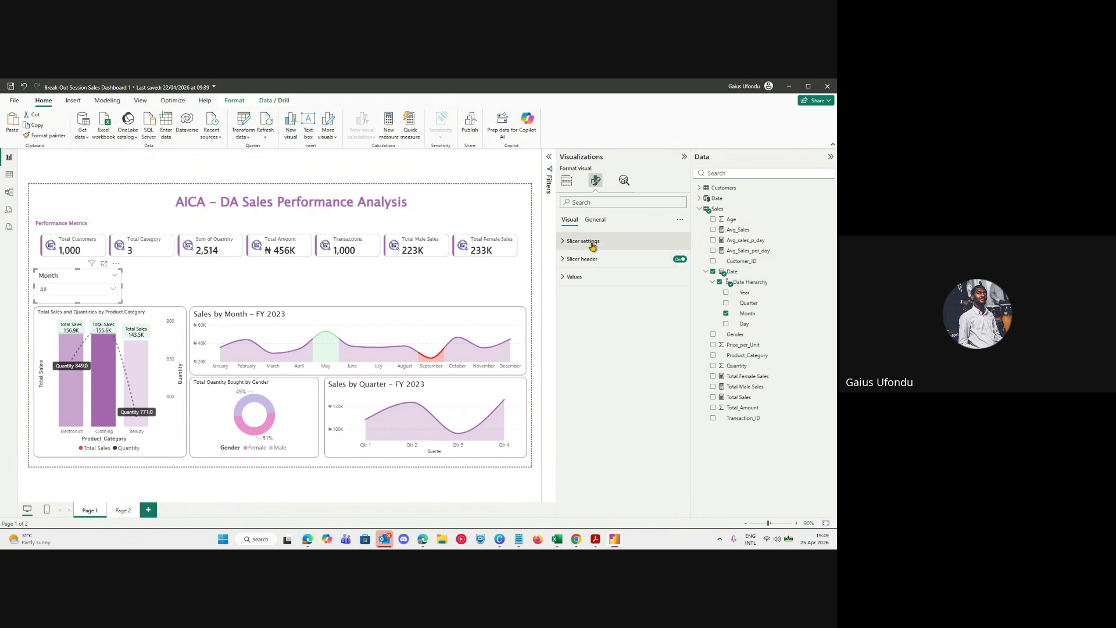
# Try a light pink and a stronger pink from the recent colors as the Month slicer's background.
pyautogui.click(592, 247)
pyautogui.click(595, 219)
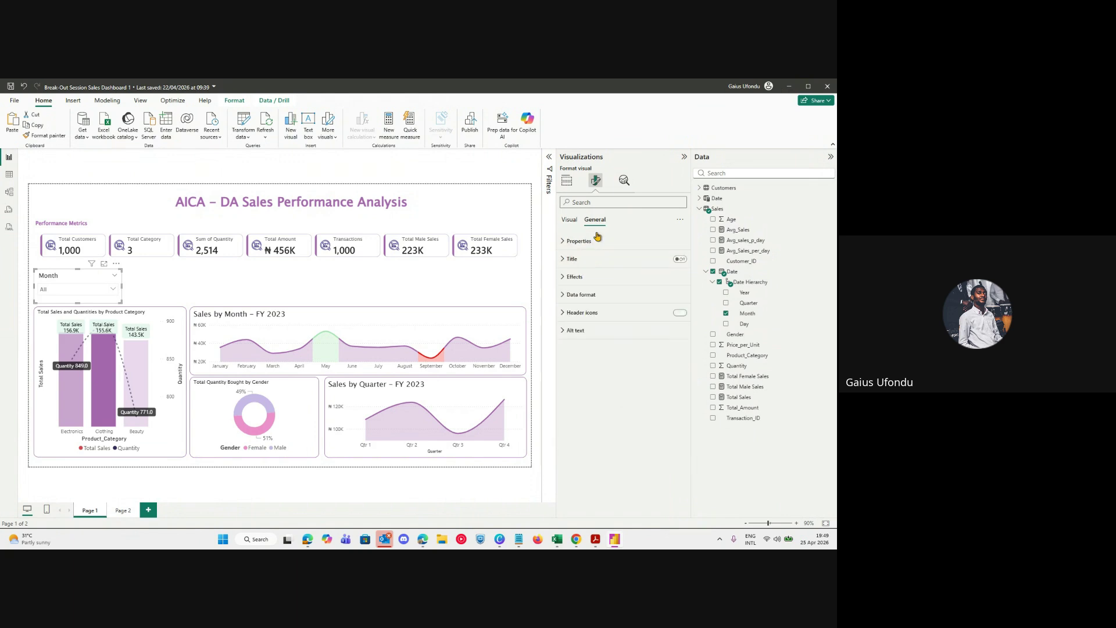
pyautogui.click(586, 279)
pyautogui.click(579, 323)
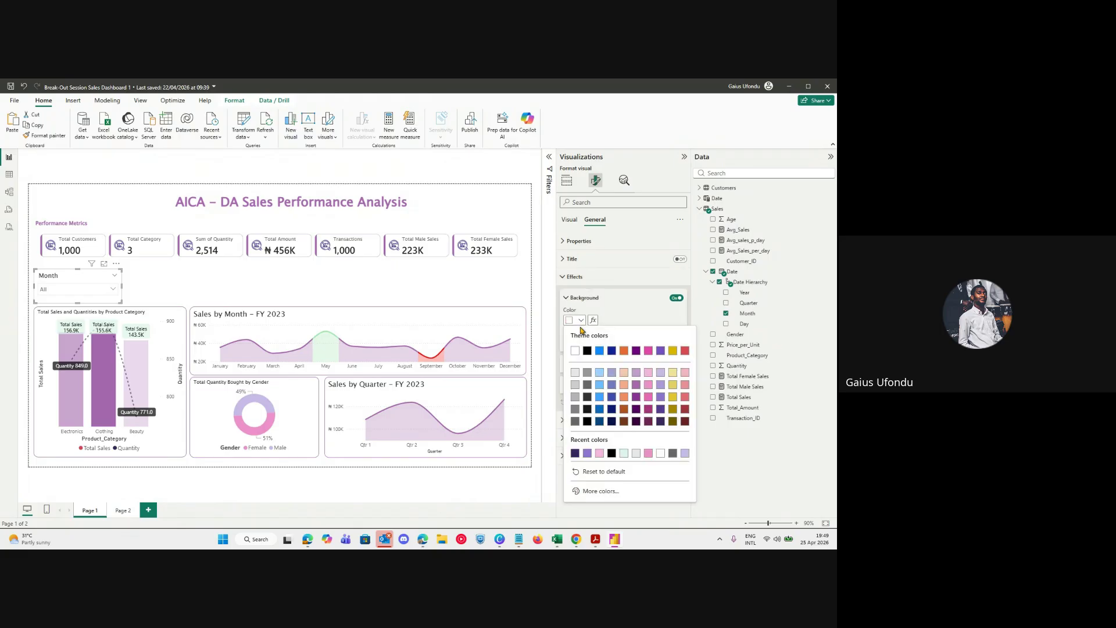
pyautogui.click(599, 454)
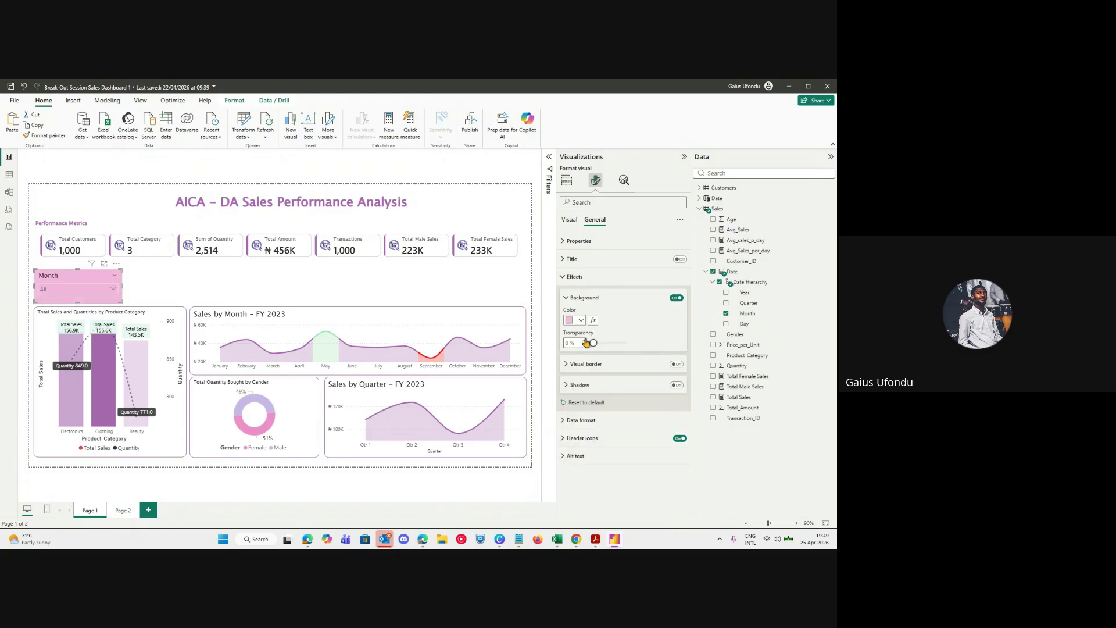
pyautogui.click(580, 321)
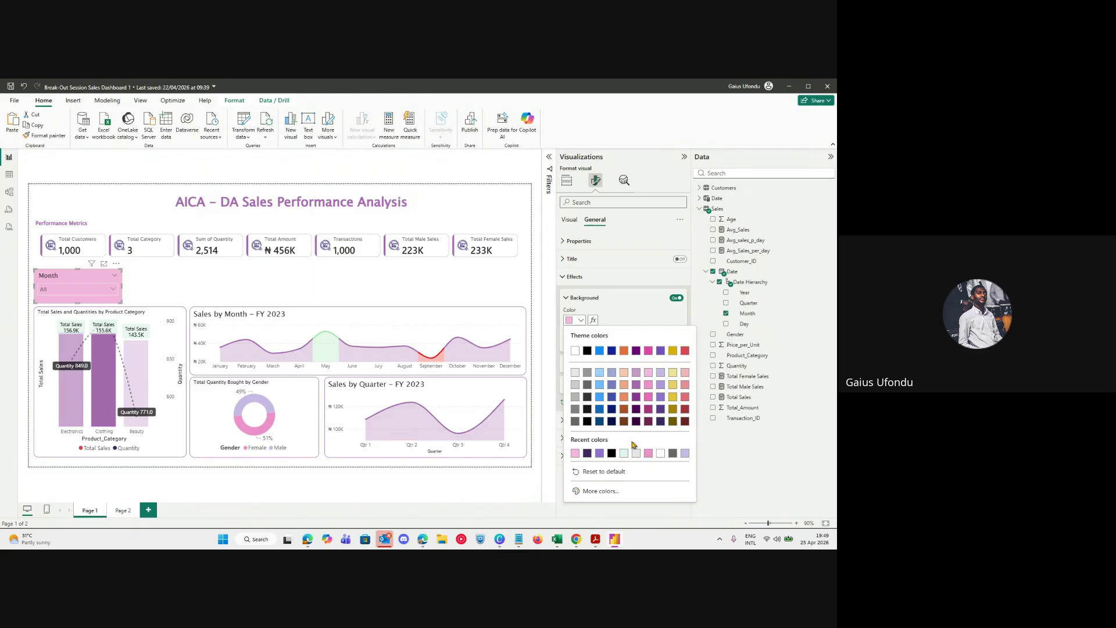
pyautogui.click(647, 454)
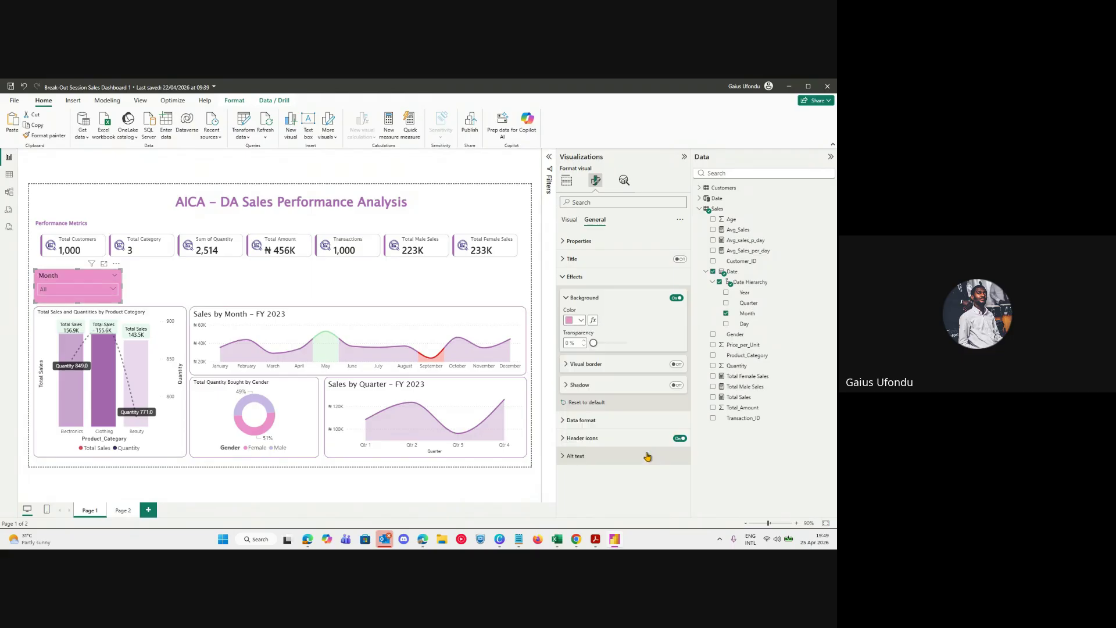
# Try the custom pale pink #F8E5F1 as the Month slicer's background color.
pyautogui.click(583, 321)
pyautogui.click(581, 322)
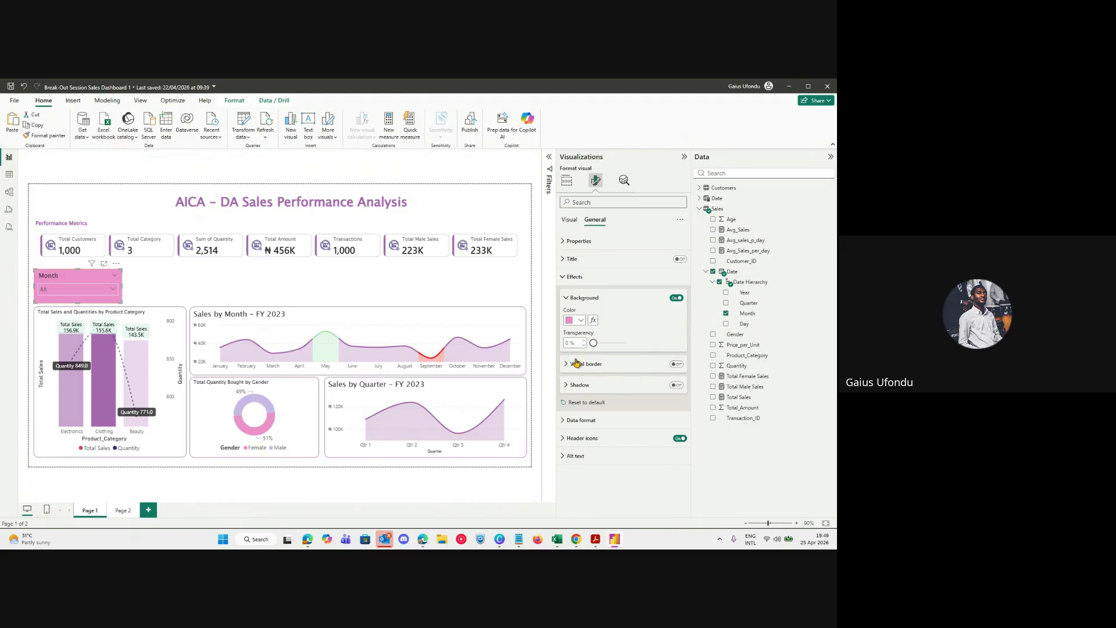
pyautogui.click(580, 321)
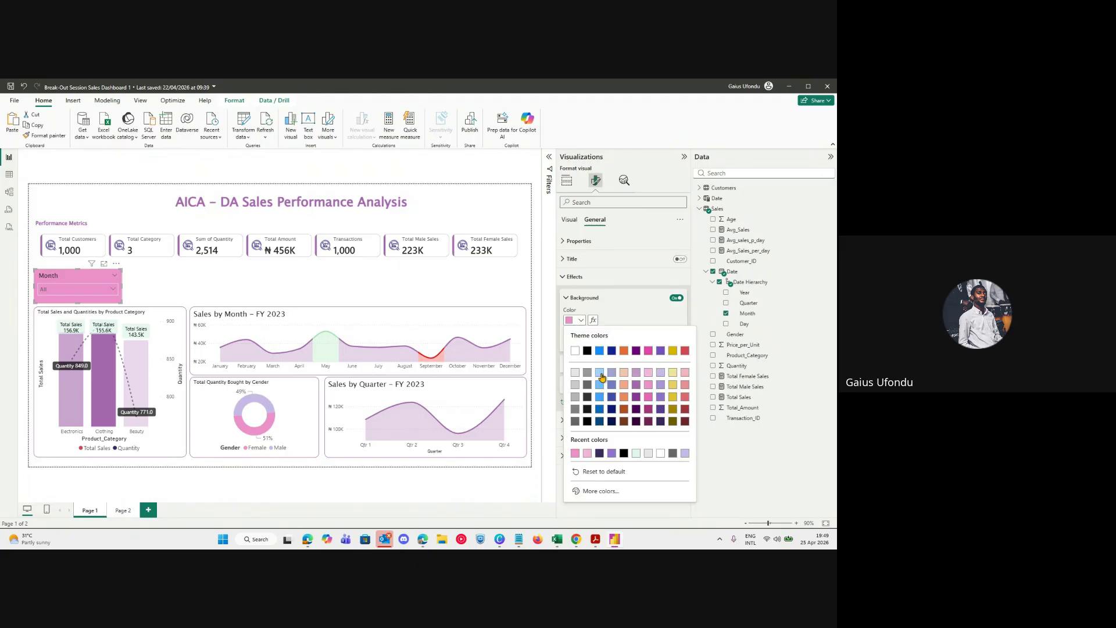
pyautogui.click(600, 491)
pyautogui.click(590, 349)
pyautogui.moveTo(590, 350); pyautogui.dragTo(582, 349)
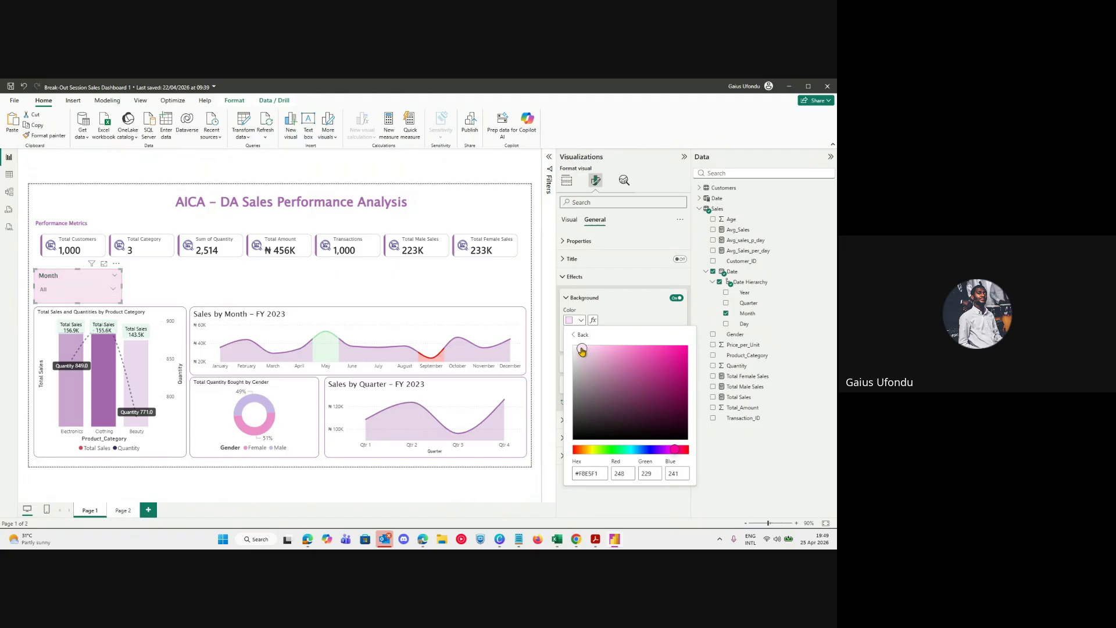
pyautogui.click(628, 315)
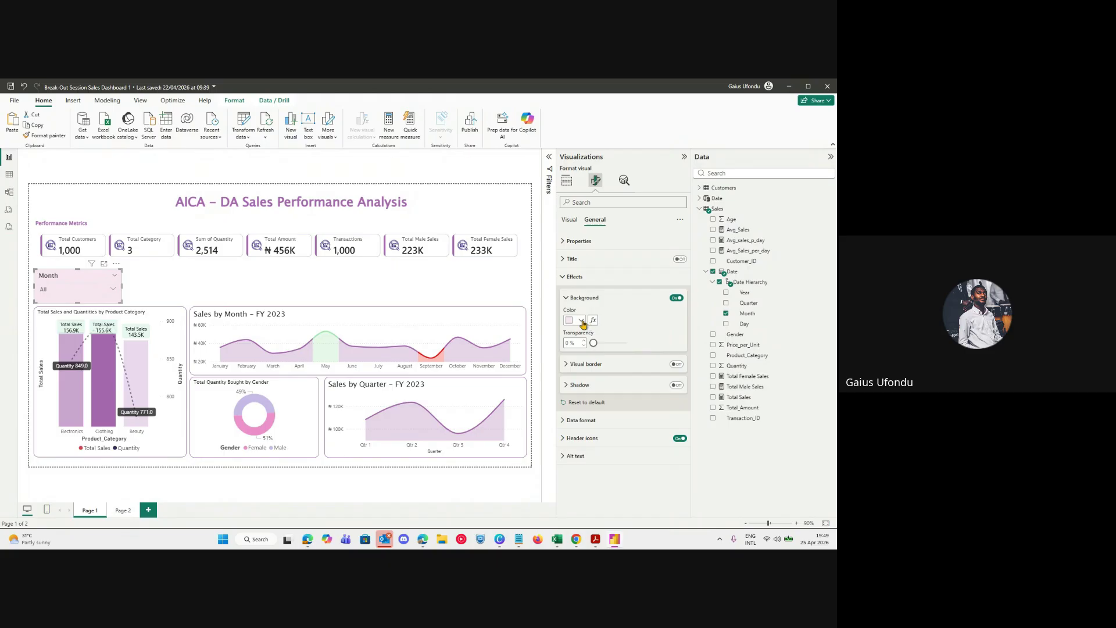
# Try the blue-toned purple from the recent colors as the Month slicer's background.
pyautogui.click(581, 320)
pyautogui.click(626, 455)
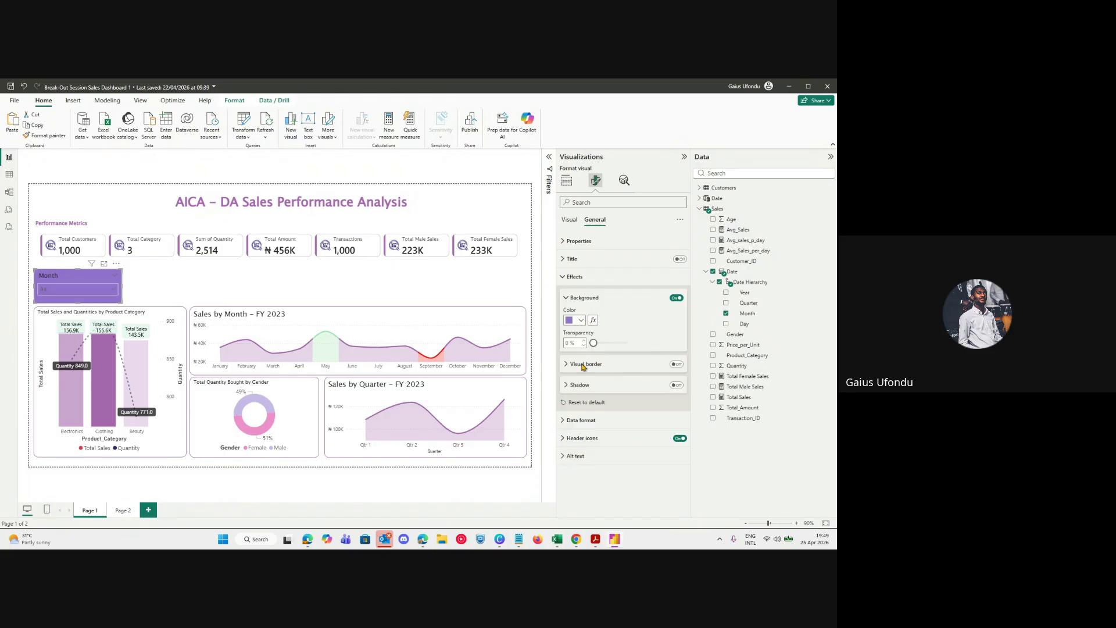
pyautogui.click(581, 320)
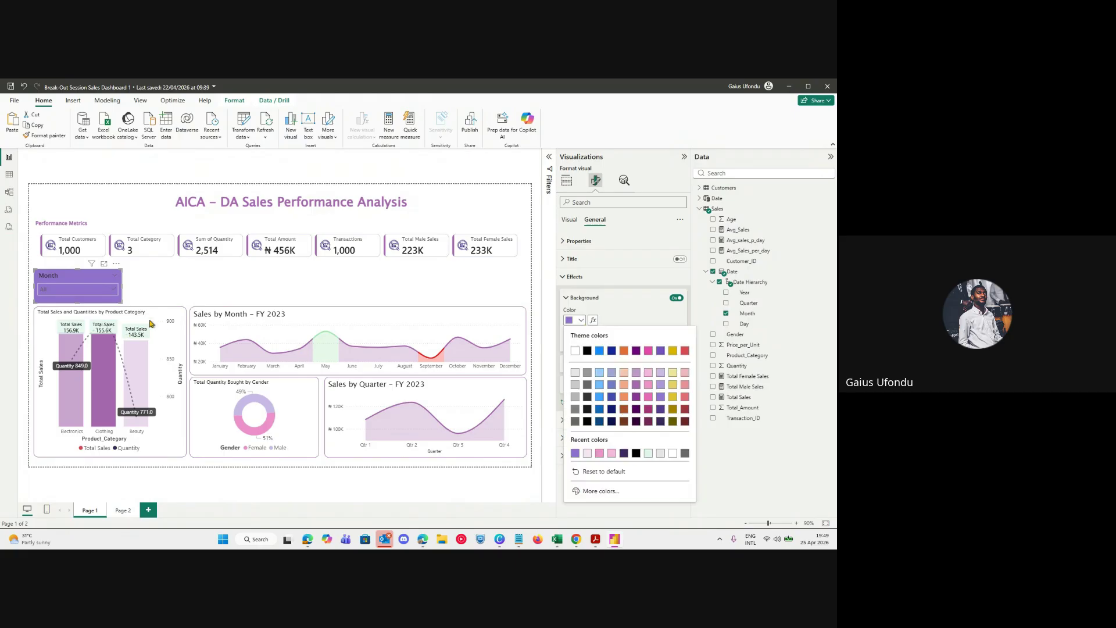
pyautogui.click(160, 320)
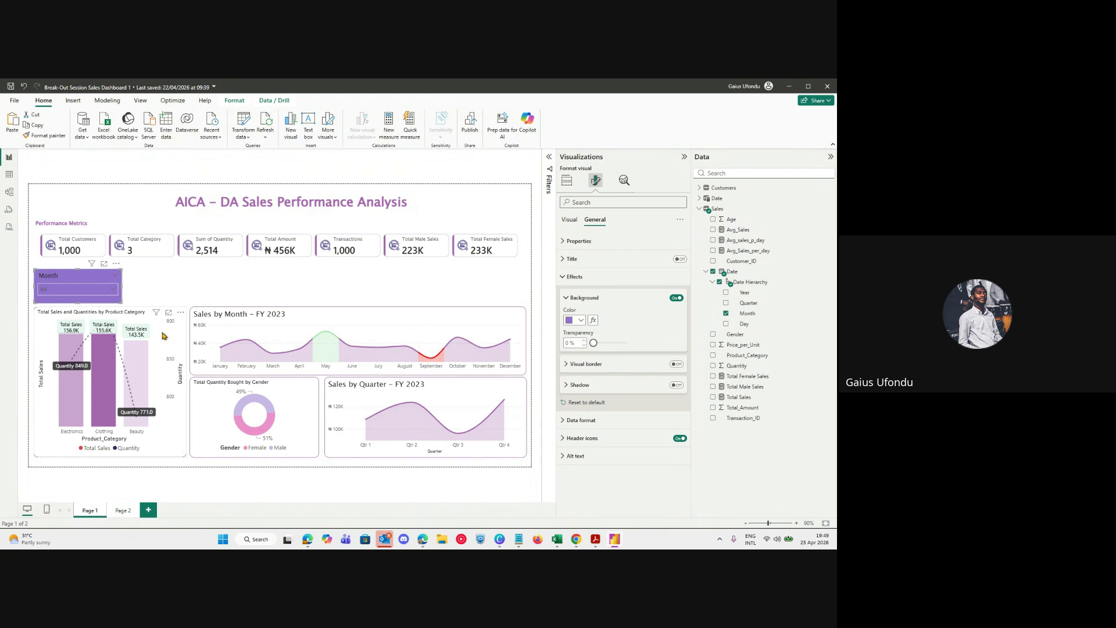
# Pick the Clothing column's purple in the product category chart's column color settings so it joins the recent colors.
pyautogui.click(163, 335)
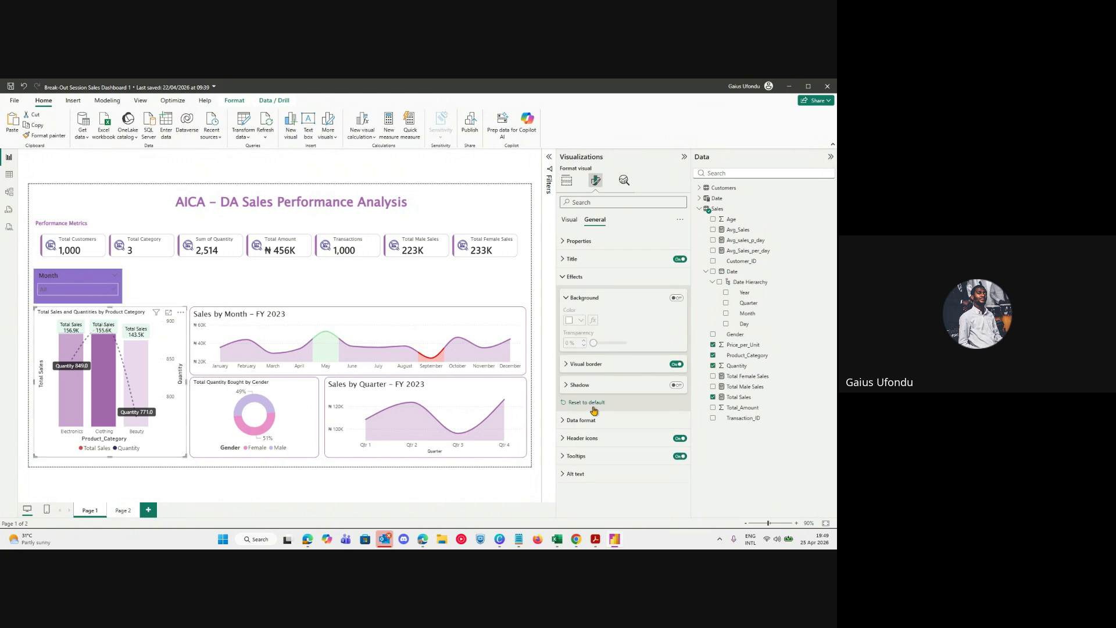
pyautogui.click(569, 220)
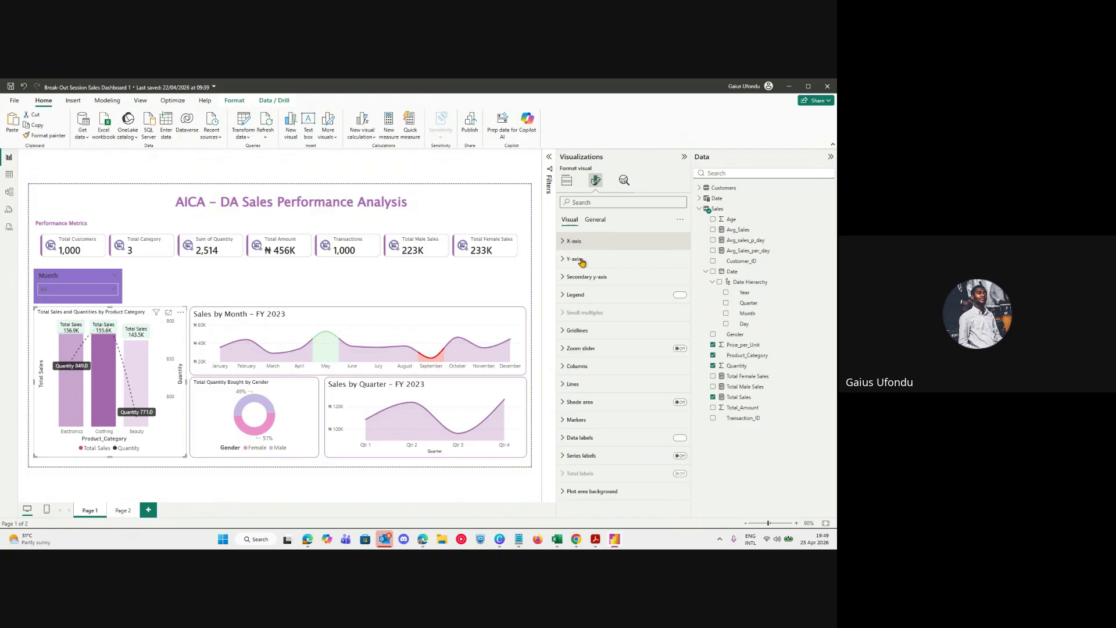
pyautogui.click(584, 367)
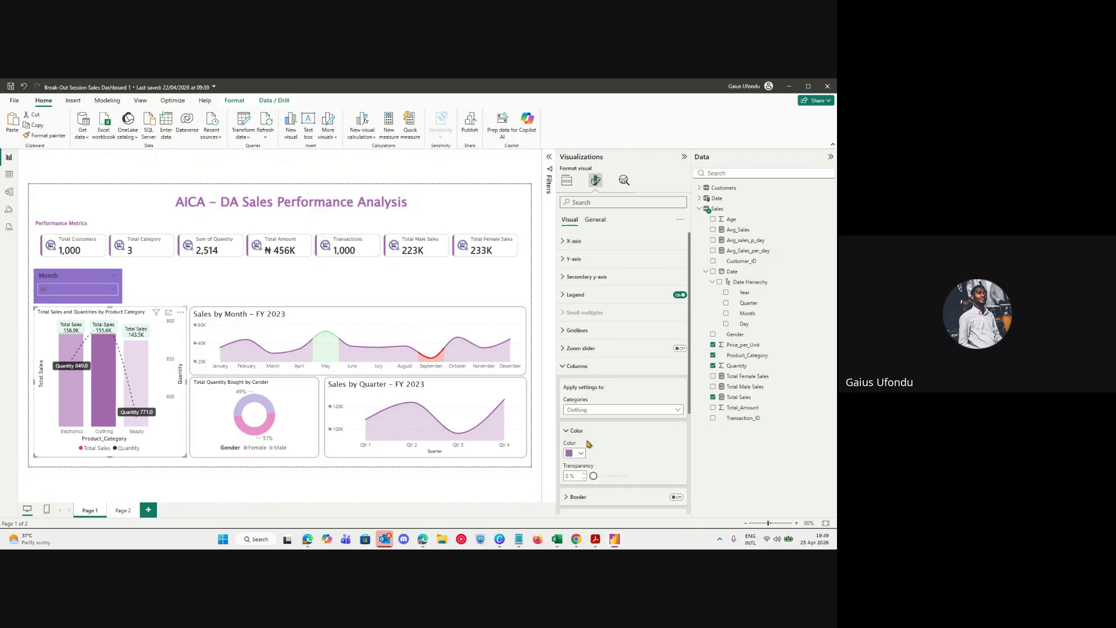
pyautogui.doubleClick(570, 456)
pyautogui.click(570, 456)
pyautogui.click(570, 456)
pyautogui.click(570, 457)
# Set the Month slicer's background to the recently used purple of the Clothing column.
pyautogui.click(85, 280)
pyautogui.click(68, 272)
pyautogui.click(566, 181)
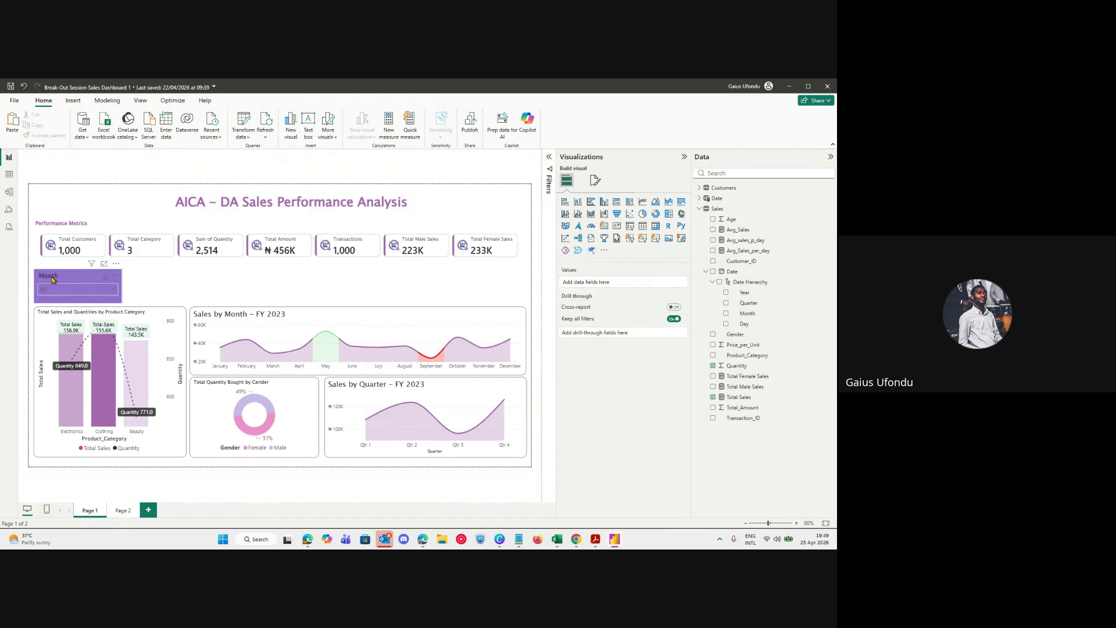
pyautogui.click(596, 180)
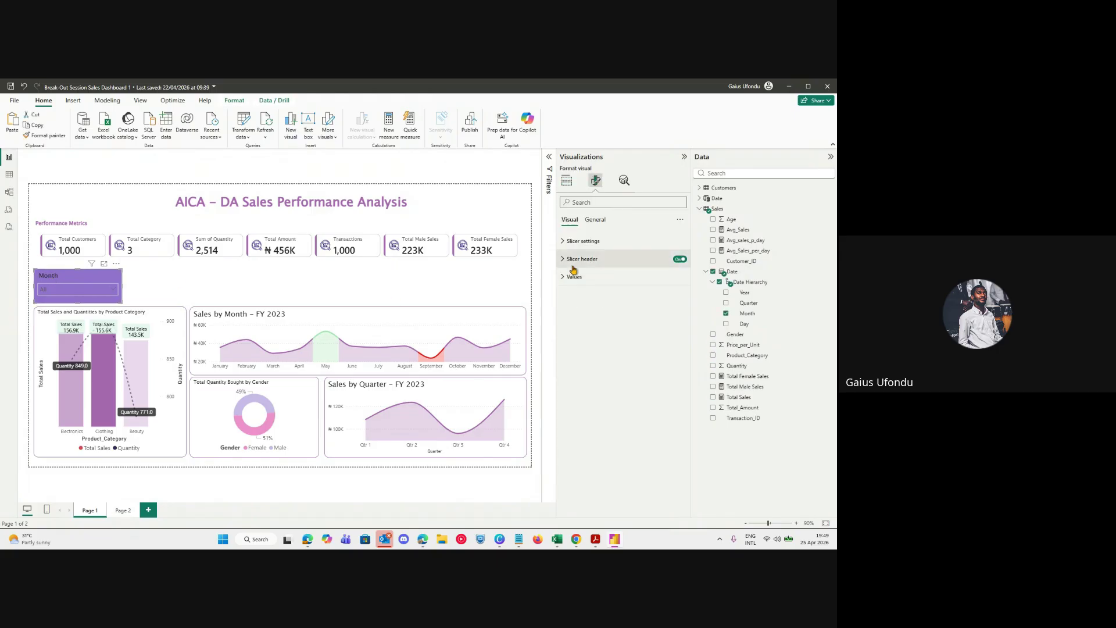
pyautogui.click(595, 220)
pyautogui.click(574, 277)
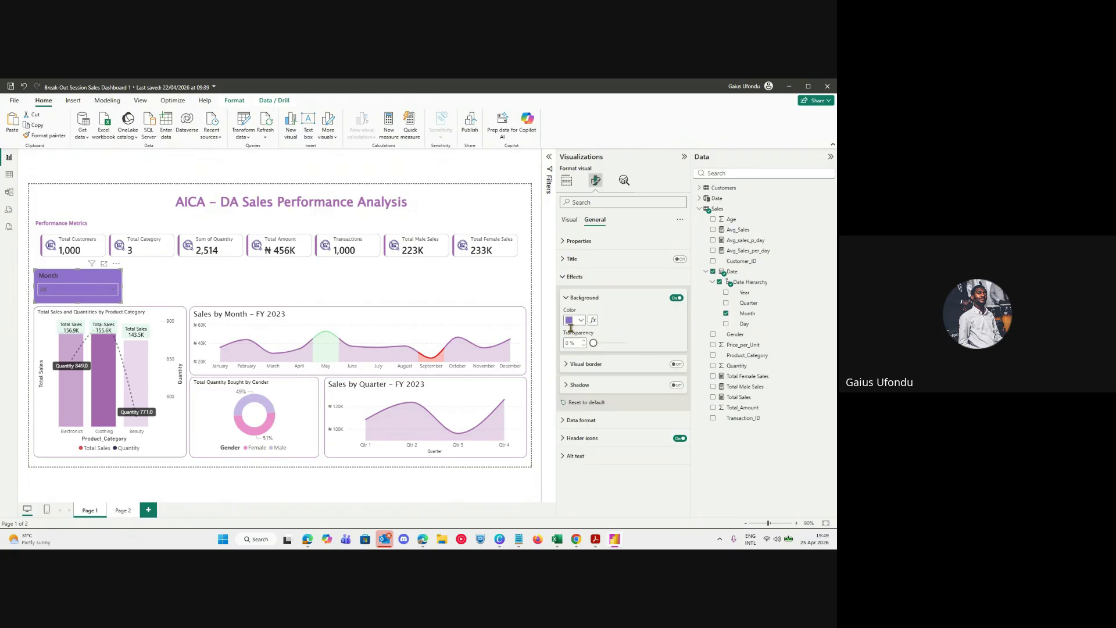
pyautogui.click(574, 320)
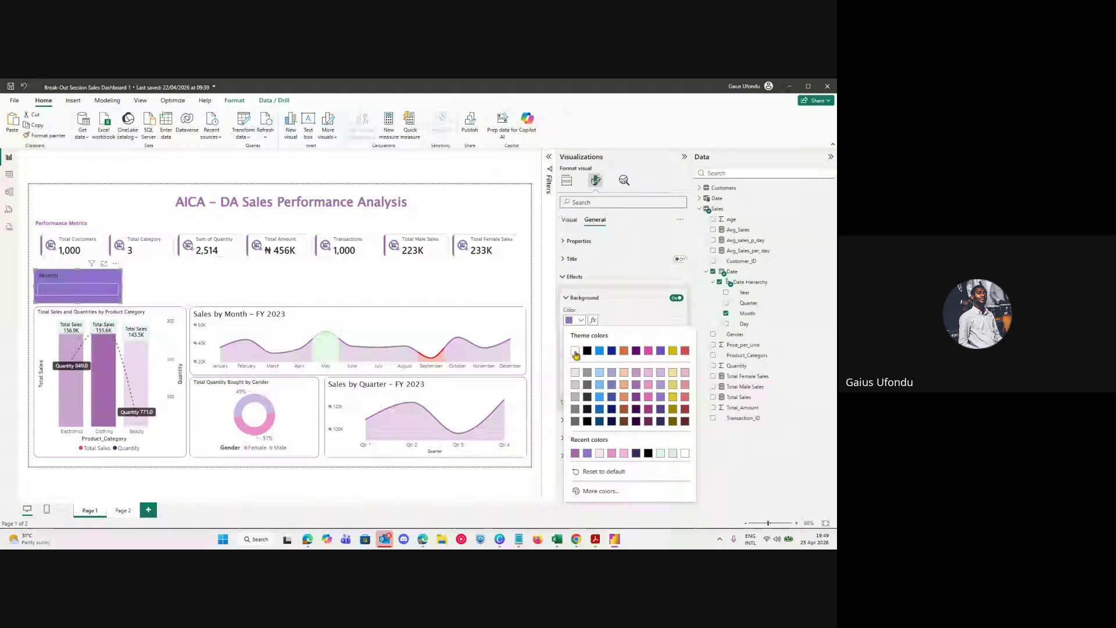
pyautogui.click(575, 454)
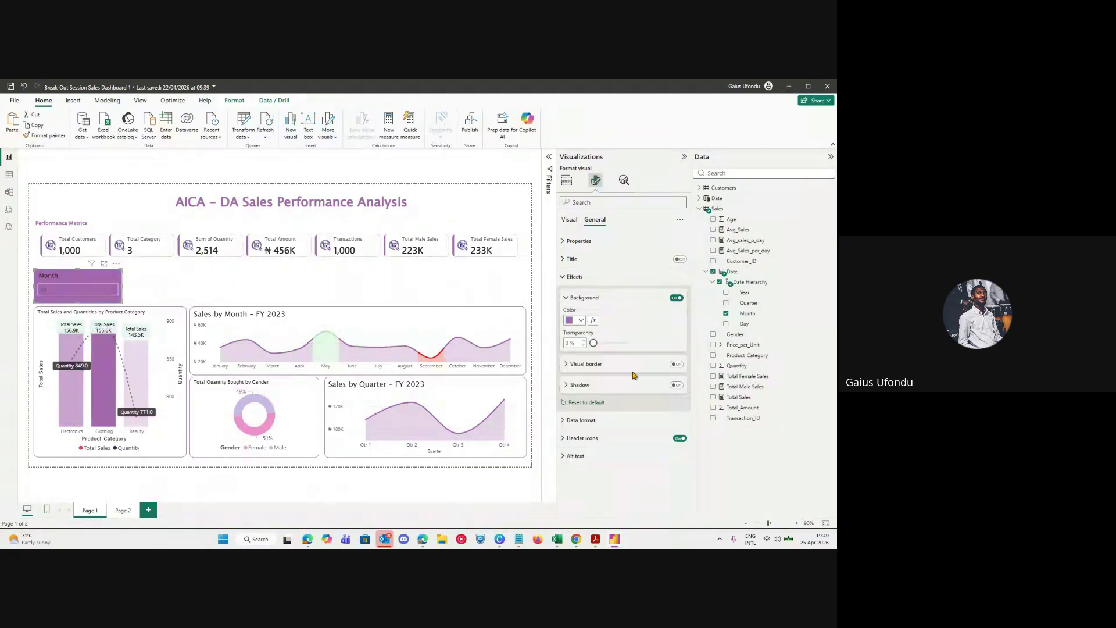
# Set the Month slicer's background to the custom light purple #F1CEF6.
pyautogui.click(580, 320)
pyautogui.click(588, 489)
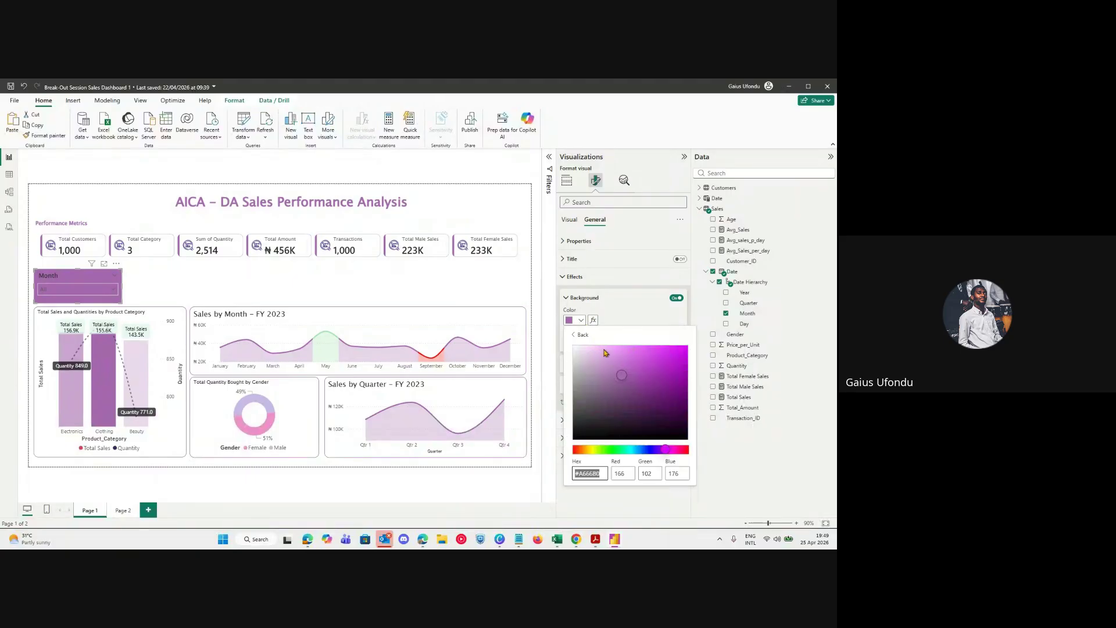
pyautogui.moveTo(621, 375); pyautogui.dragTo(592, 351)
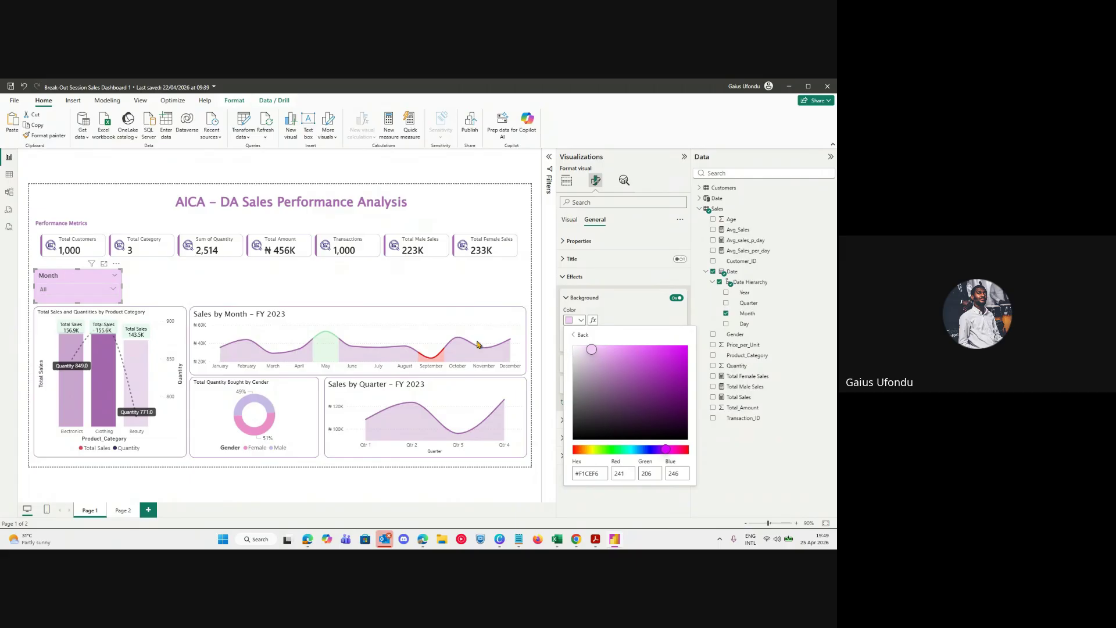
pyautogui.click(227, 307)
pyautogui.click(203, 291)
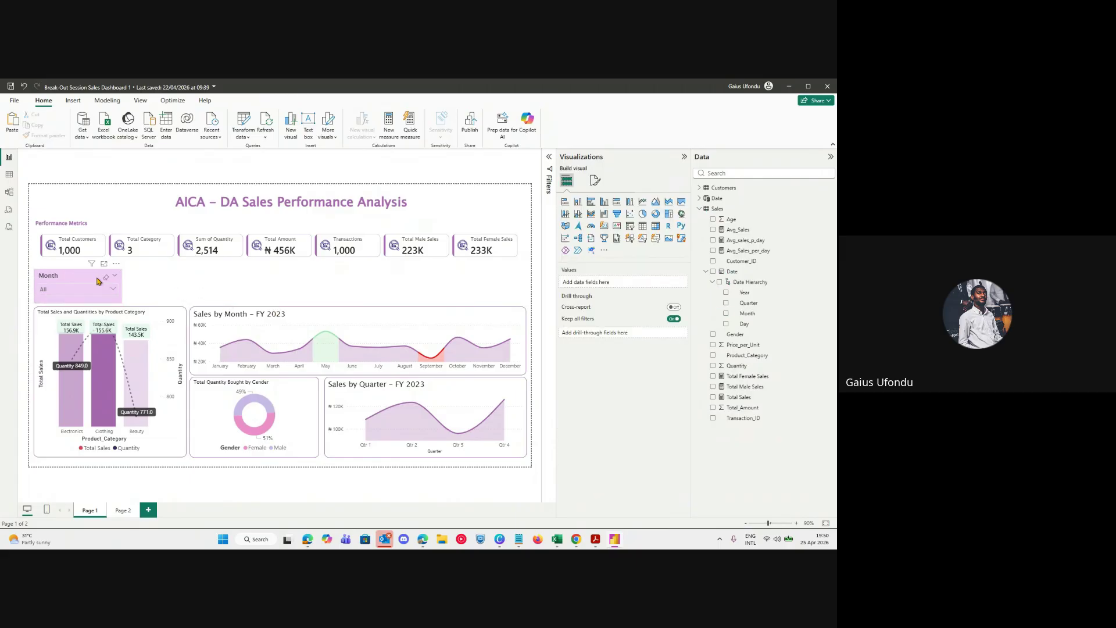
# Remove the top and bottom borders from the Month slicer's values.
pyautogui.click(96, 279)
pyautogui.click(595, 180)
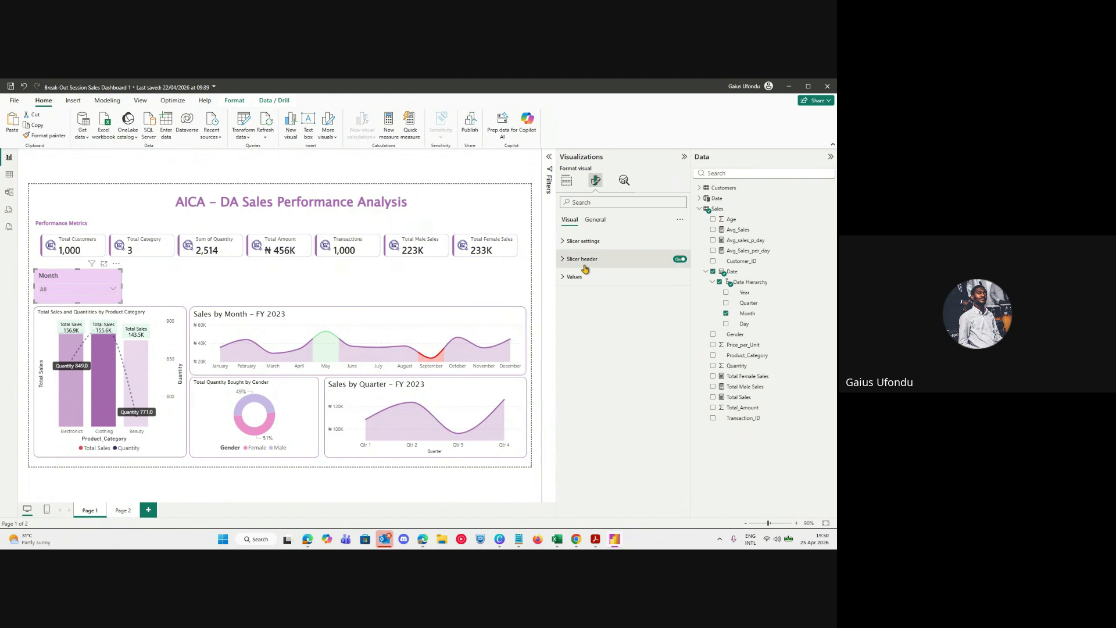
pyautogui.click(583, 277)
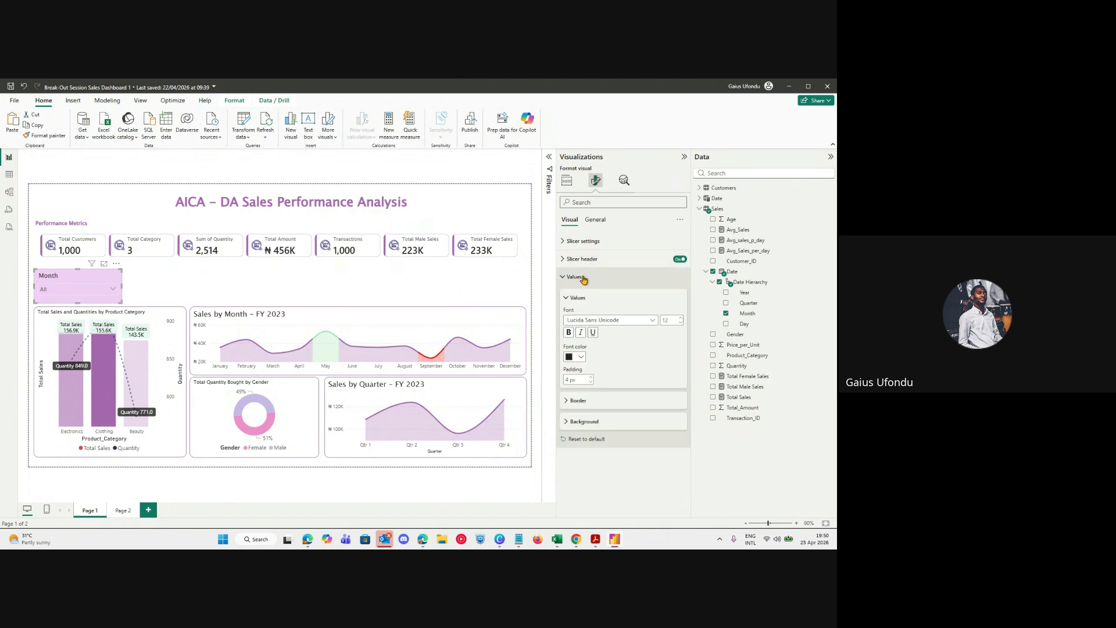
pyautogui.click(583, 403)
pyautogui.click(583, 404)
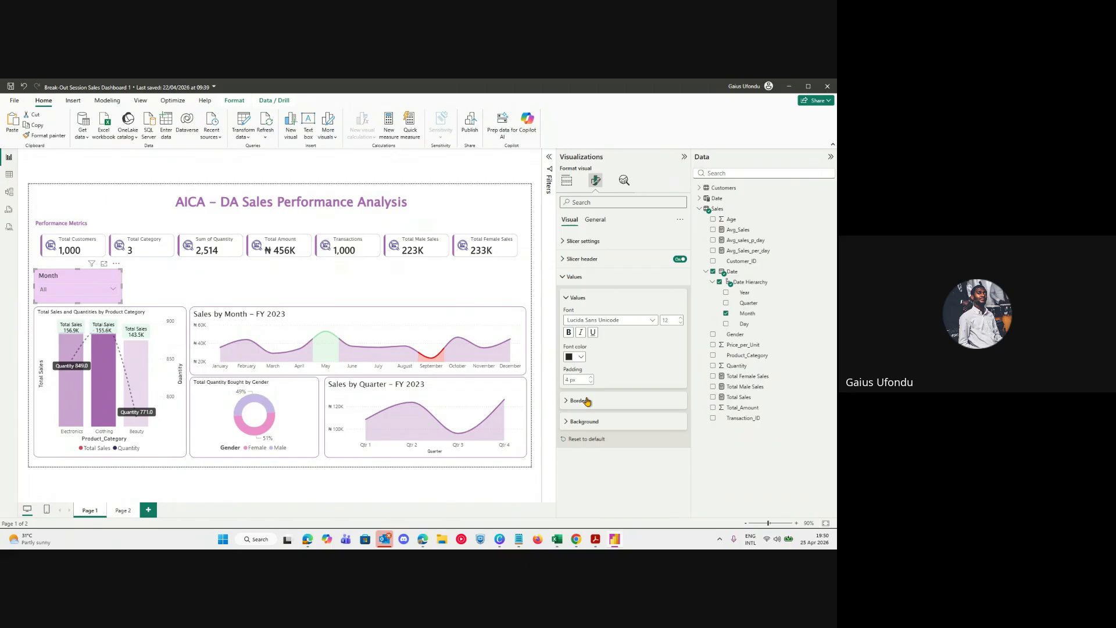
pyautogui.click(565, 404)
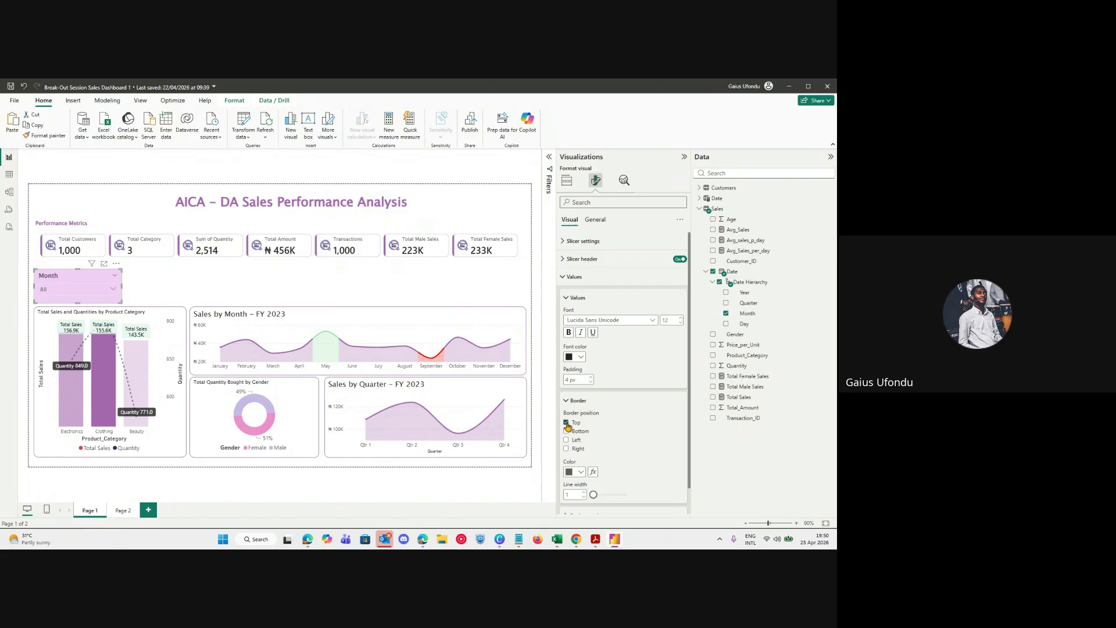
pyautogui.click(566, 422)
pyautogui.click(566, 431)
pyautogui.scroll(-1, 624, 462)
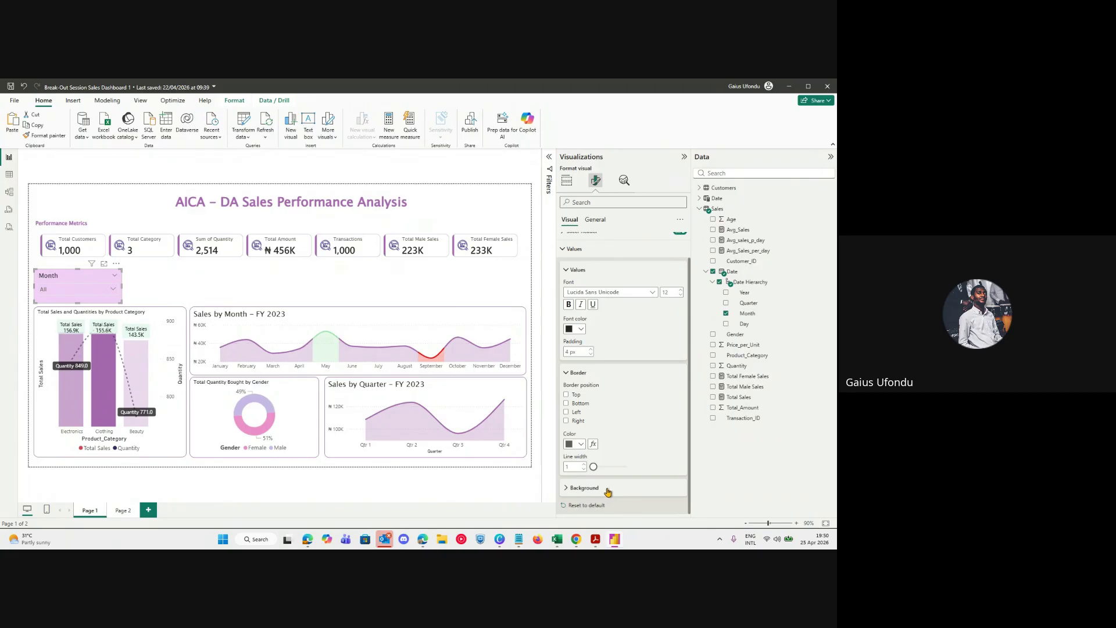
# Set the background color of the Month slicer's values to white from the theme colors.
pyautogui.click(566, 489)
pyautogui.scroll(-1, 647, 471)
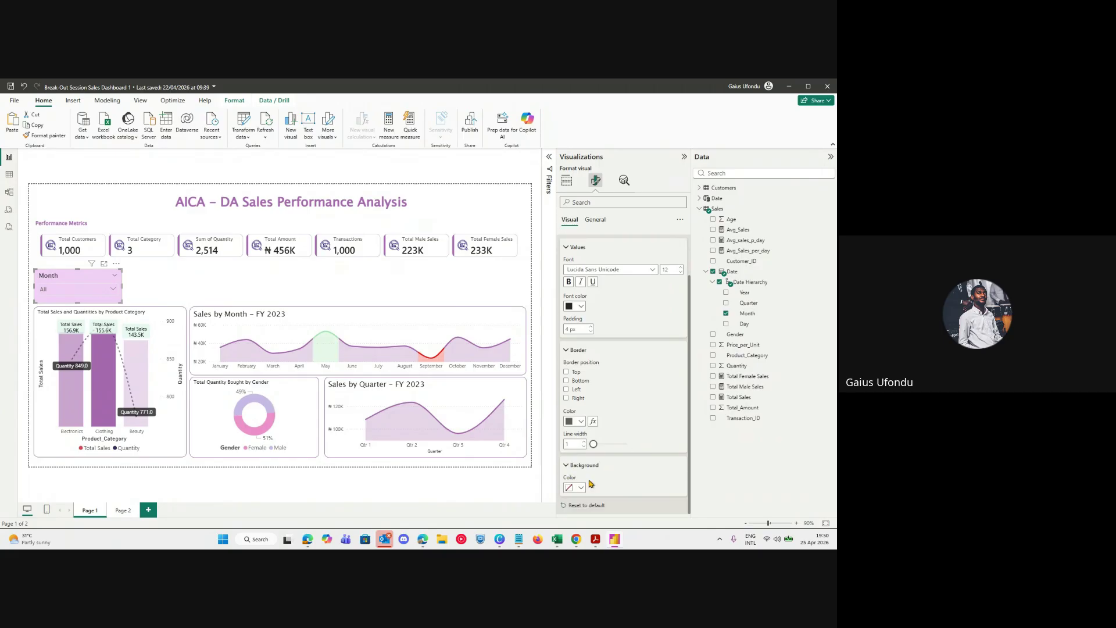
pyautogui.click(581, 487)
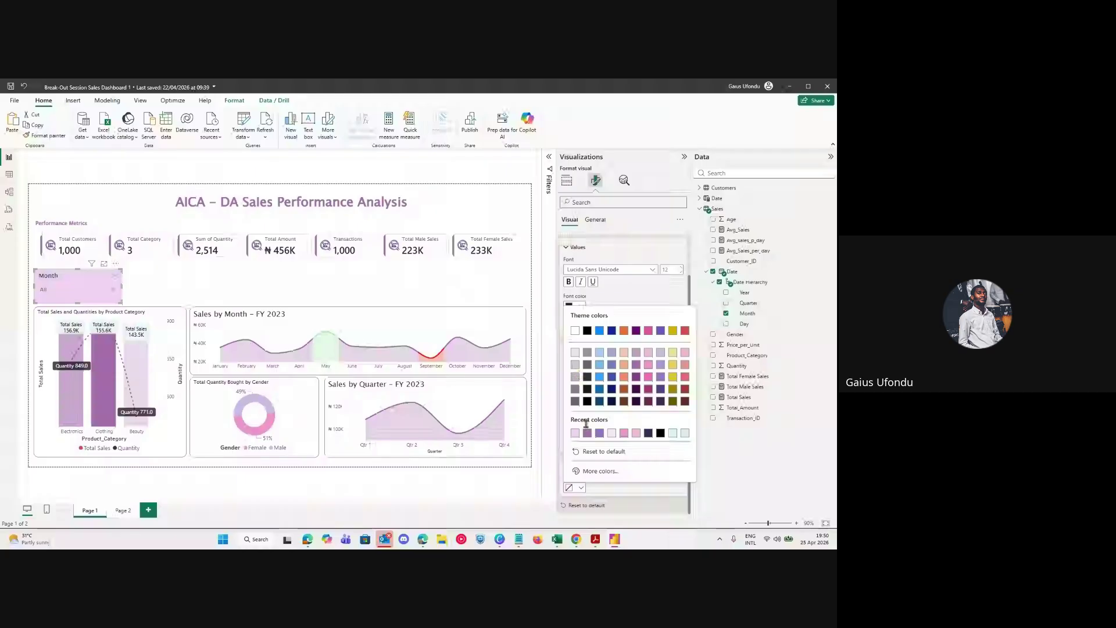
pyautogui.click(576, 333)
pyautogui.click(153, 287)
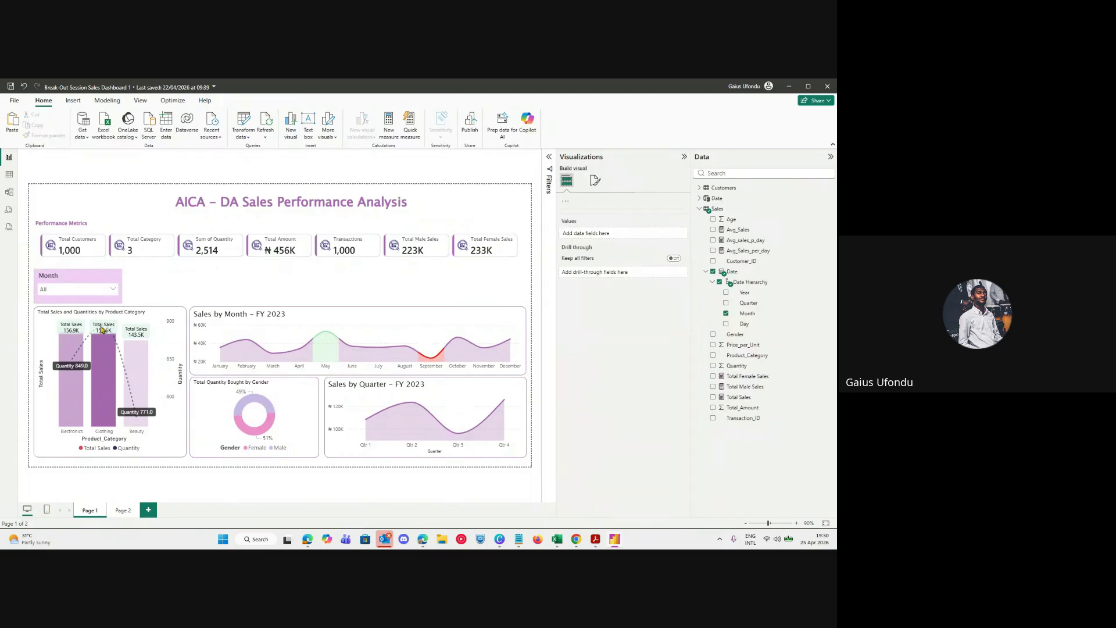
# Duplicate the Month slicer, place the copy beside the original, and replace its date field with Gender.
pyautogui.click(80, 279)
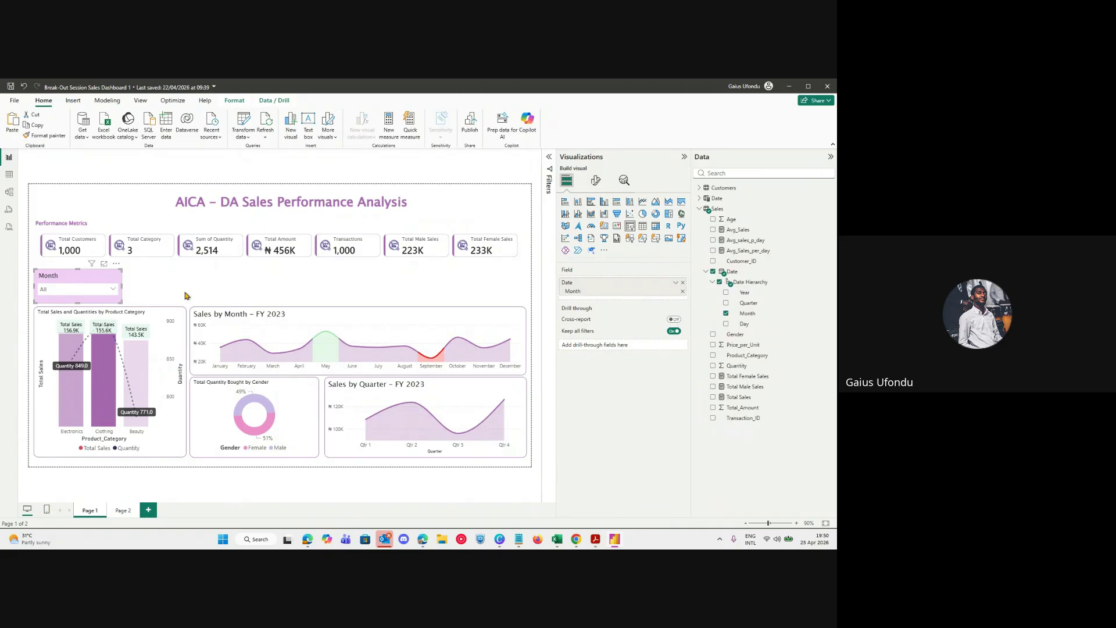
pyautogui.hotkey('ctrl', 'v')
pyautogui.moveTo(55, 285); pyautogui.dragTo(150, 281)
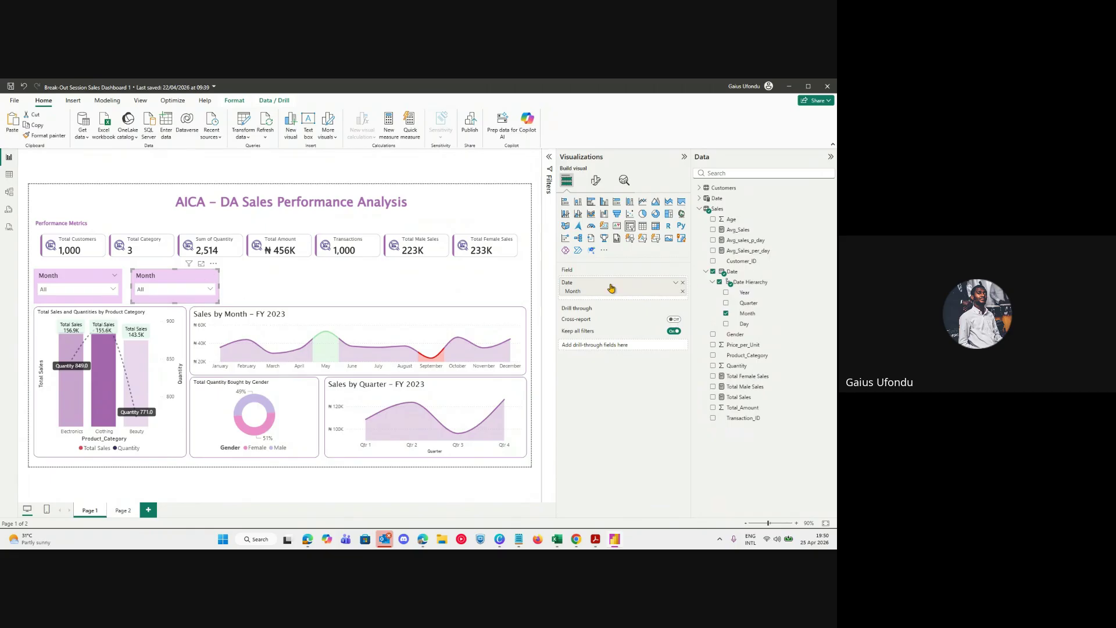
pyautogui.click(681, 283)
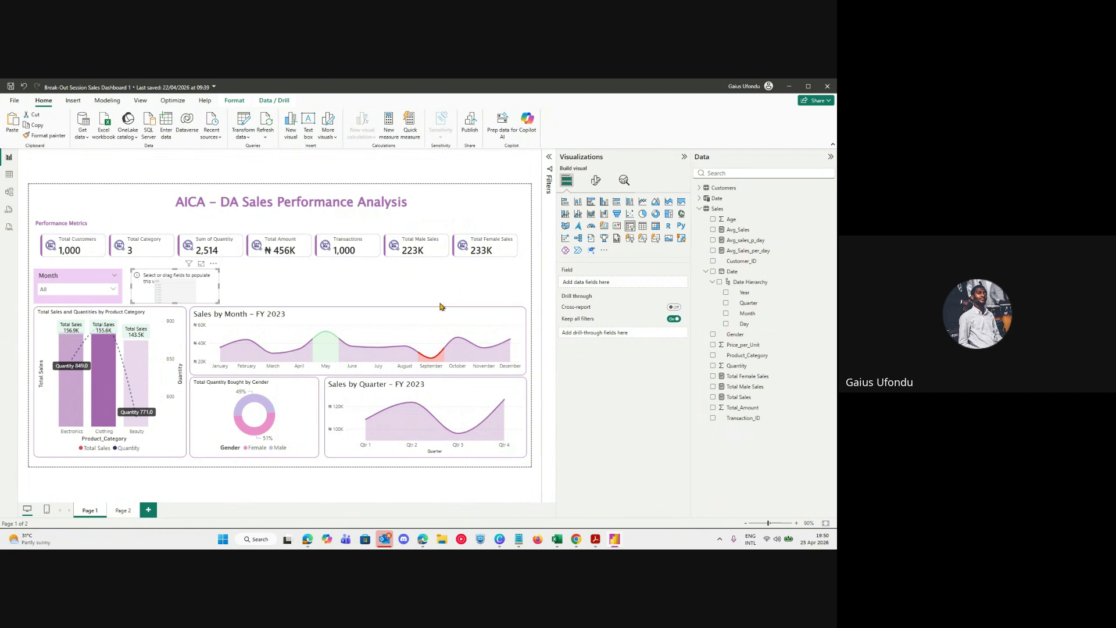
pyautogui.click(712, 334)
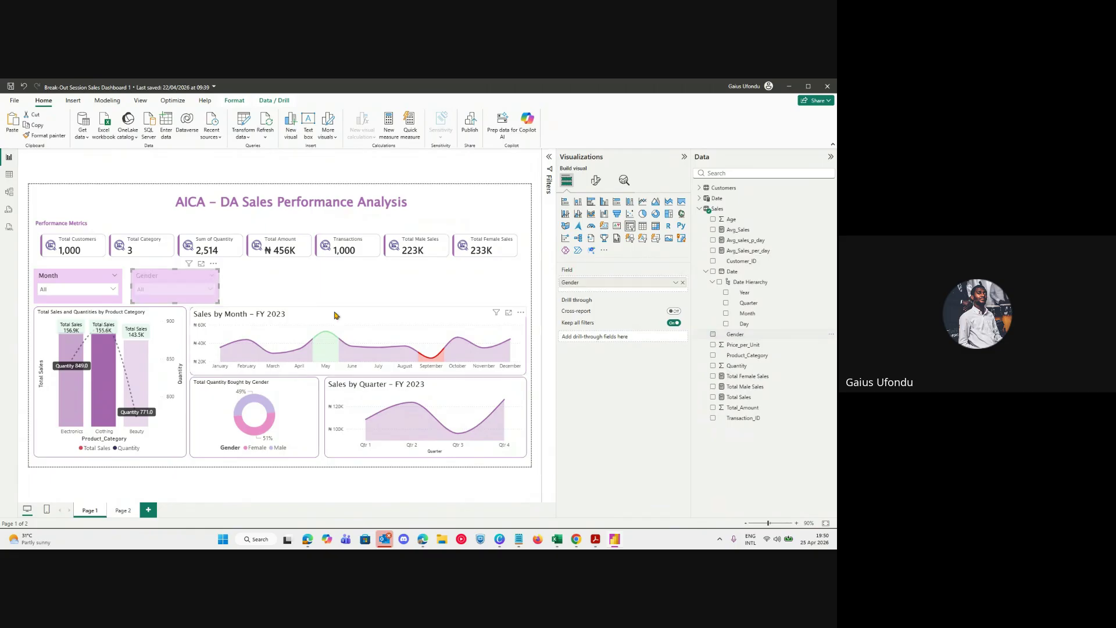
# Test the Gender slicer by filtering the dashboard to Male and to Female, clearing each selection.
pyautogui.click(193, 295)
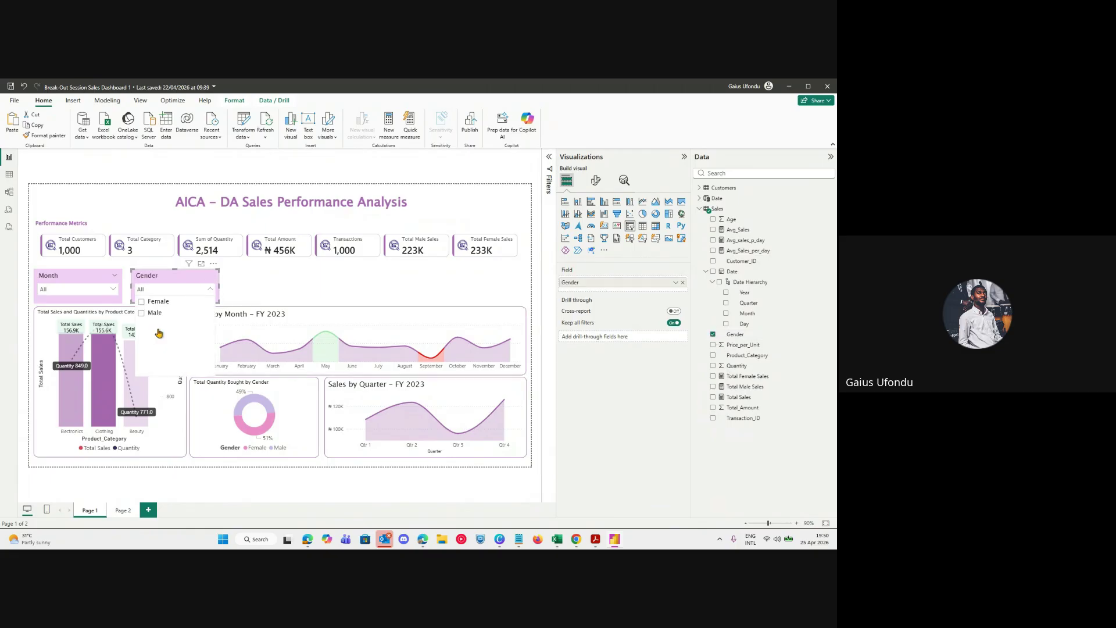
pyautogui.click(155, 312)
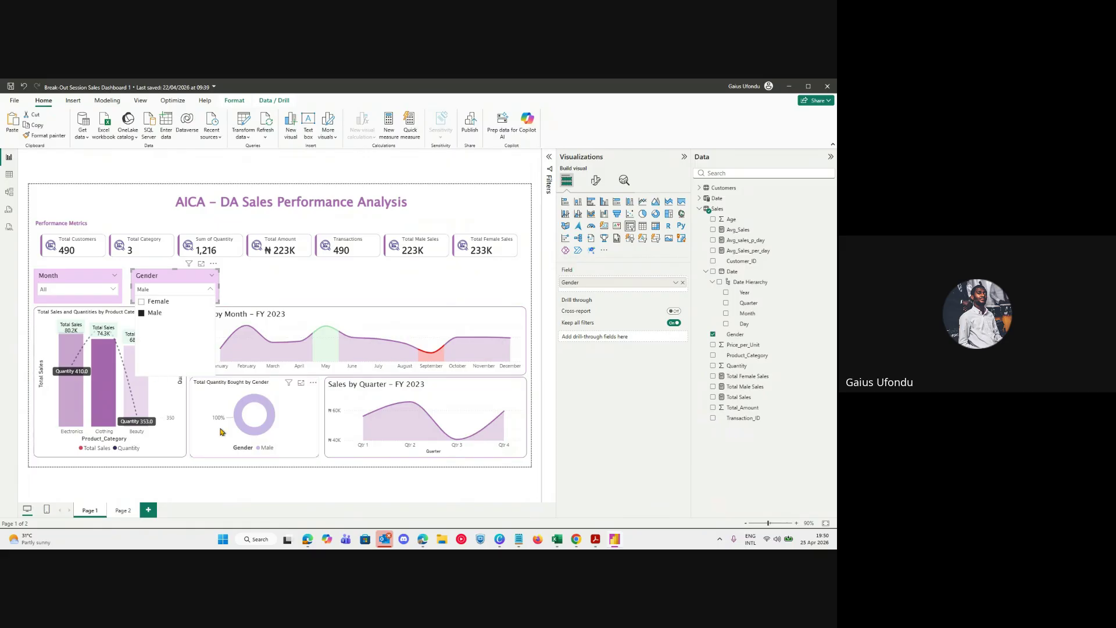
pyautogui.click(151, 312)
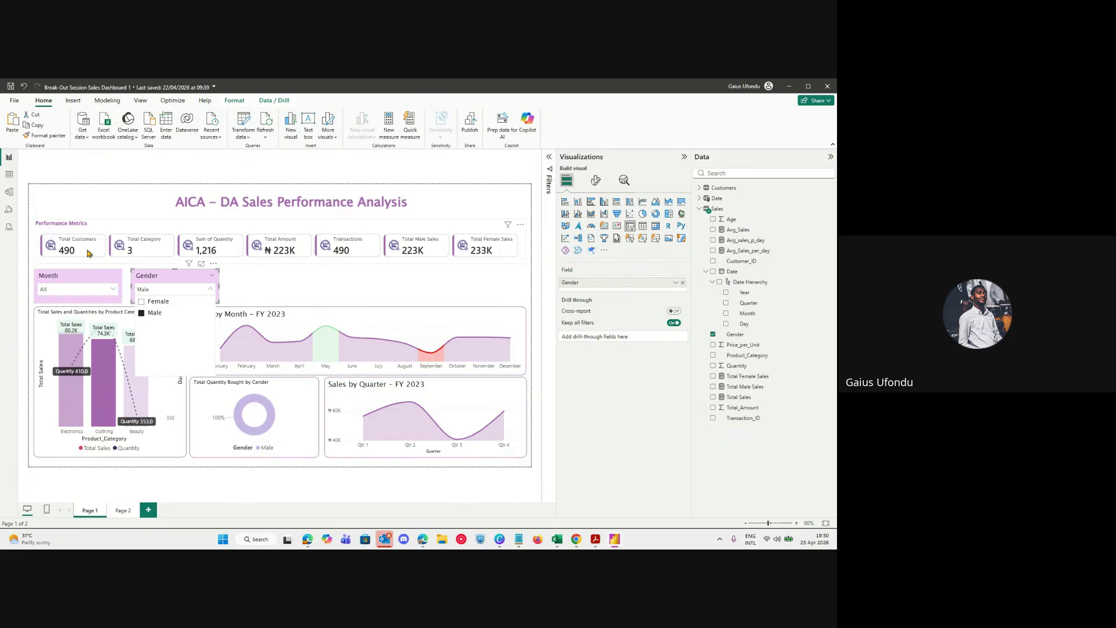
pyautogui.click(146, 302)
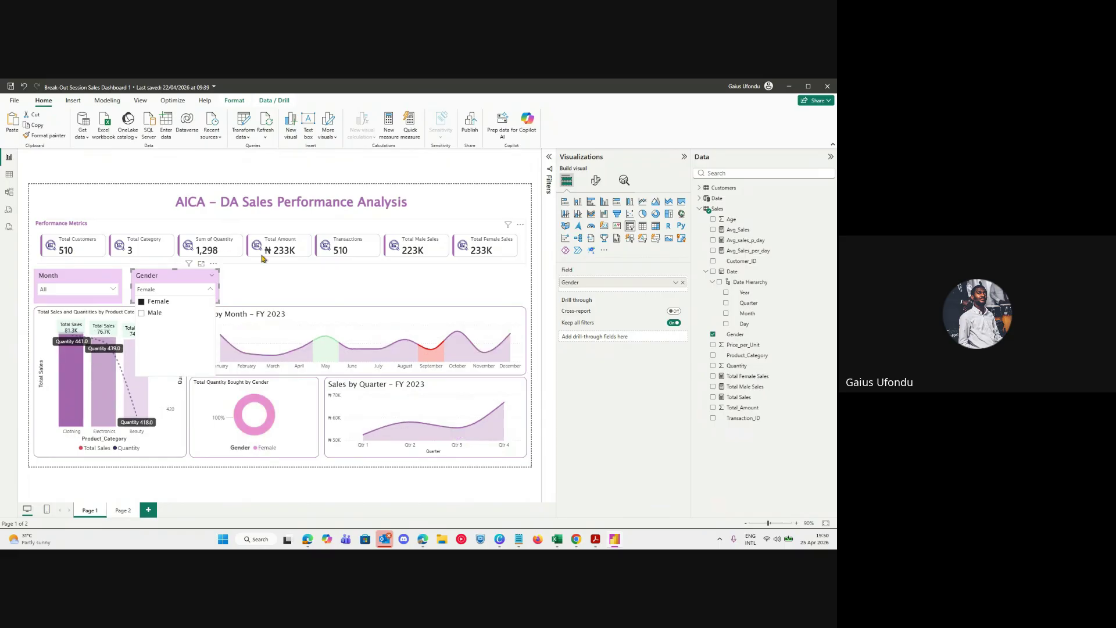
pyautogui.click(143, 301)
pyautogui.click(172, 272)
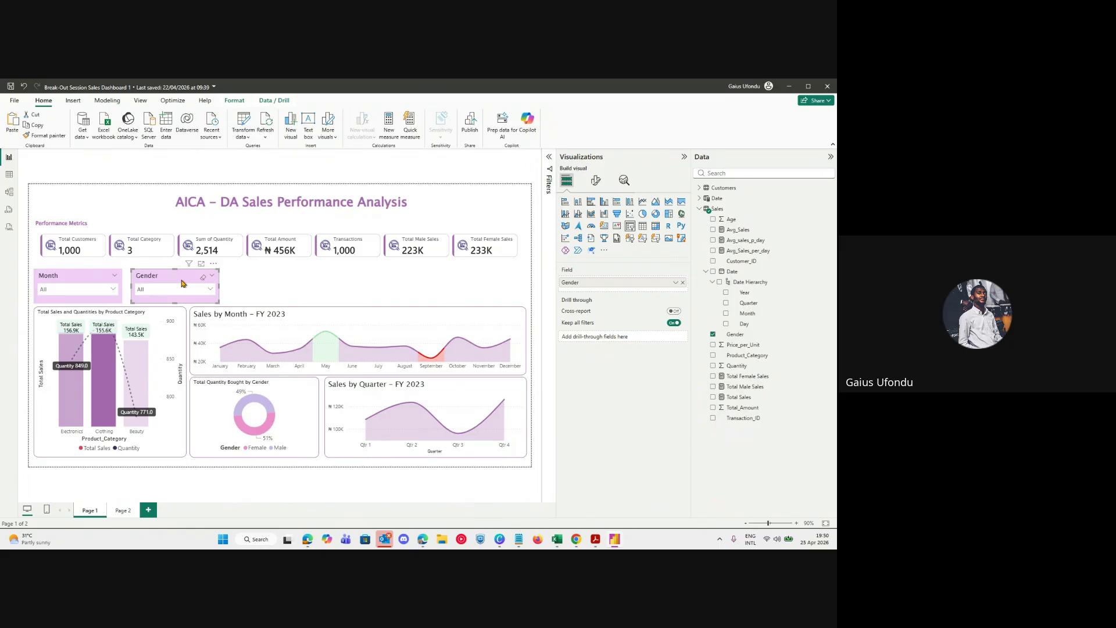
# Add three copies of the Gender slicer and place them along the same row, ending at the dashboard's far edge.
pyautogui.hotkey('ctrl', 'v')
pyautogui.moveTo(180, 281); pyautogui.dragTo(270, 278)
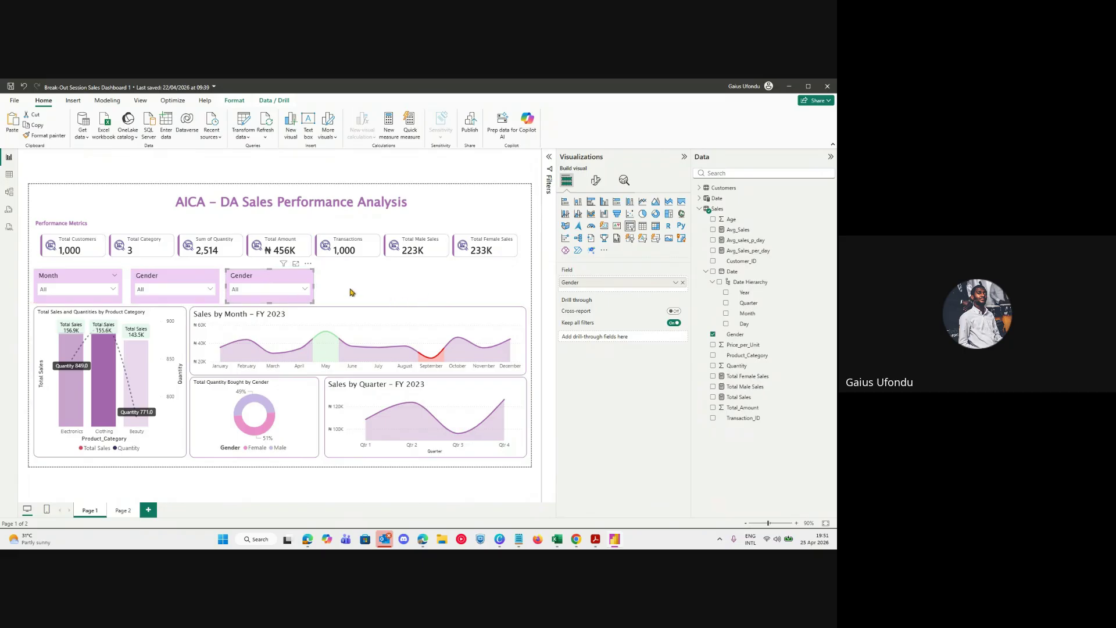
pyautogui.hotkey('ctrl', 'v')
pyautogui.moveTo(284, 279); pyautogui.dragTo(455, 278)
pyautogui.hotkey('ctrl', 'v')
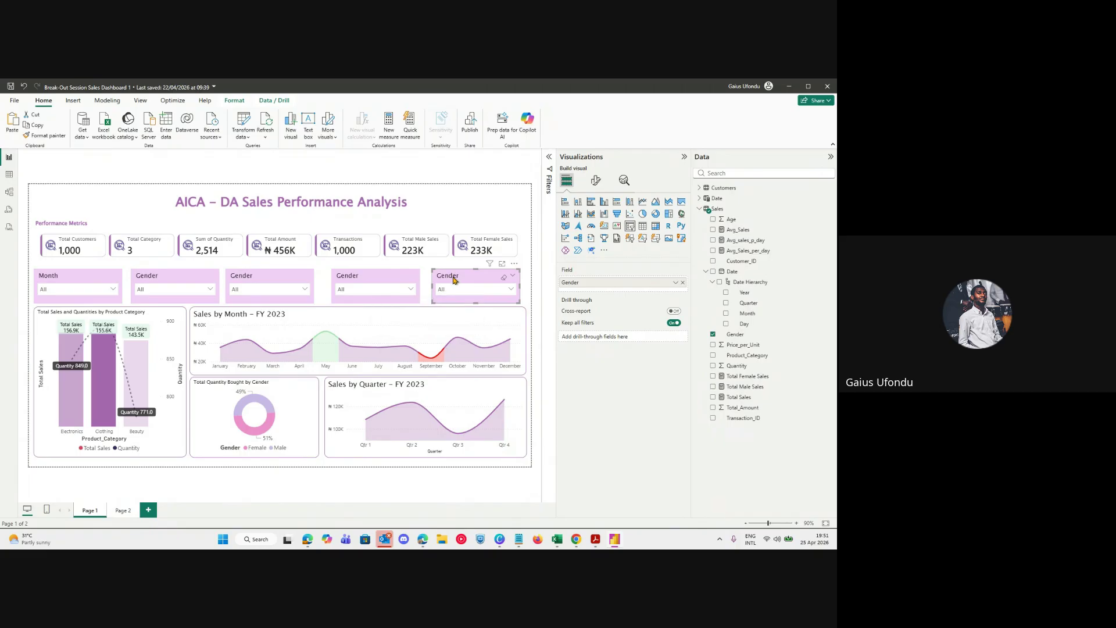
pyautogui.moveTo(453, 279); pyautogui.dragTo(458, 282)
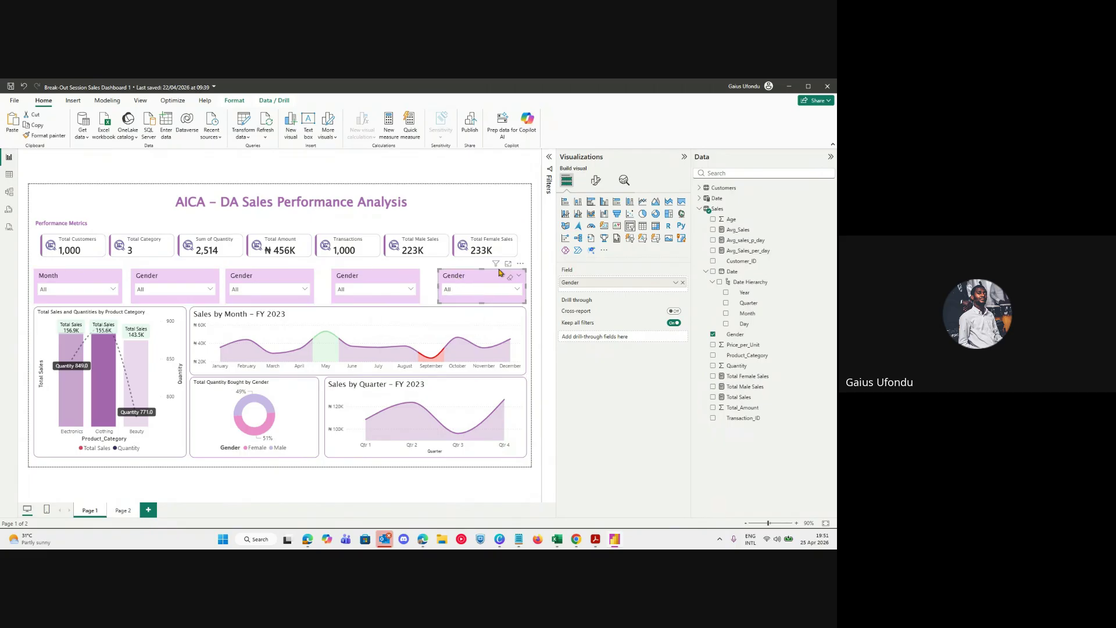
# Distribute the Month slicer and the four Gender slicers horizontally so they are evenly spaced across the row.
pyautogui.click(65, 276)
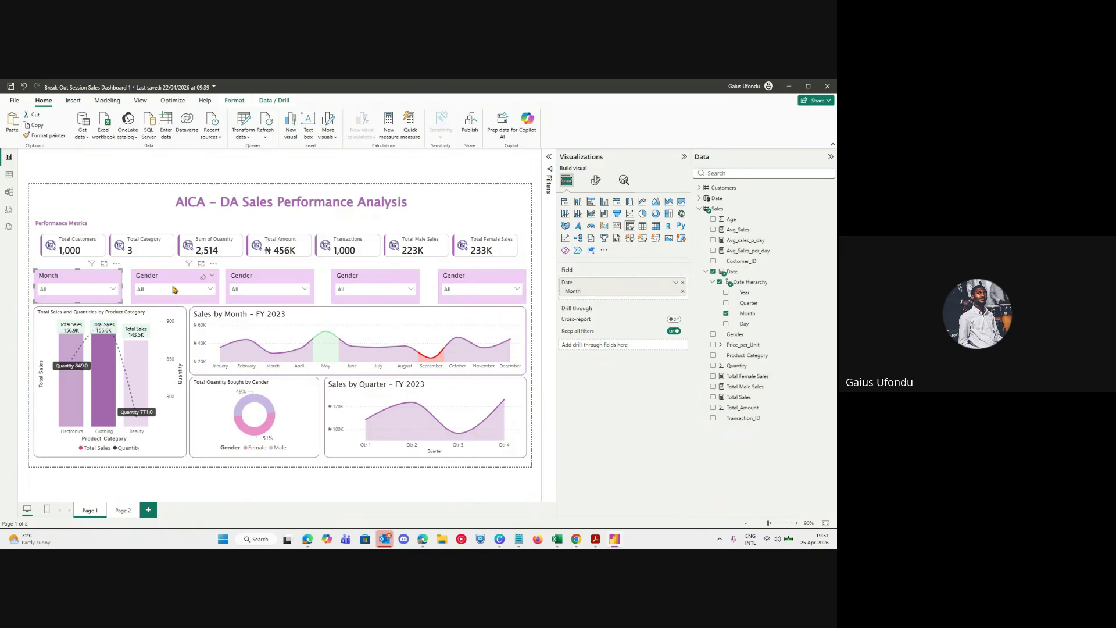
pyautogui.click(221, 282)
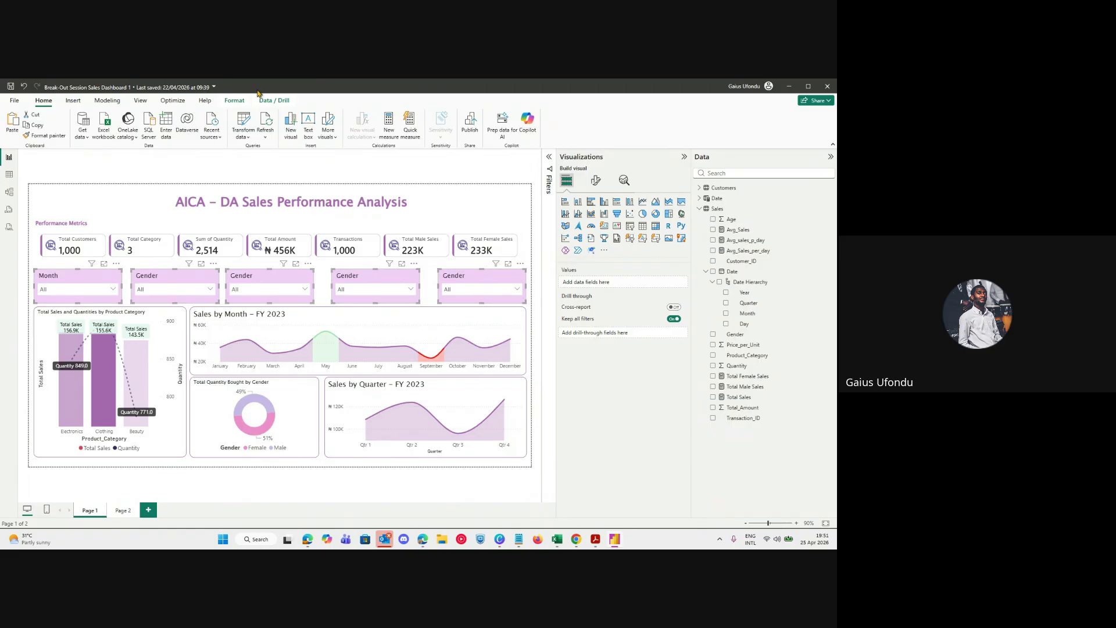
pyautogui.click(234, 100)
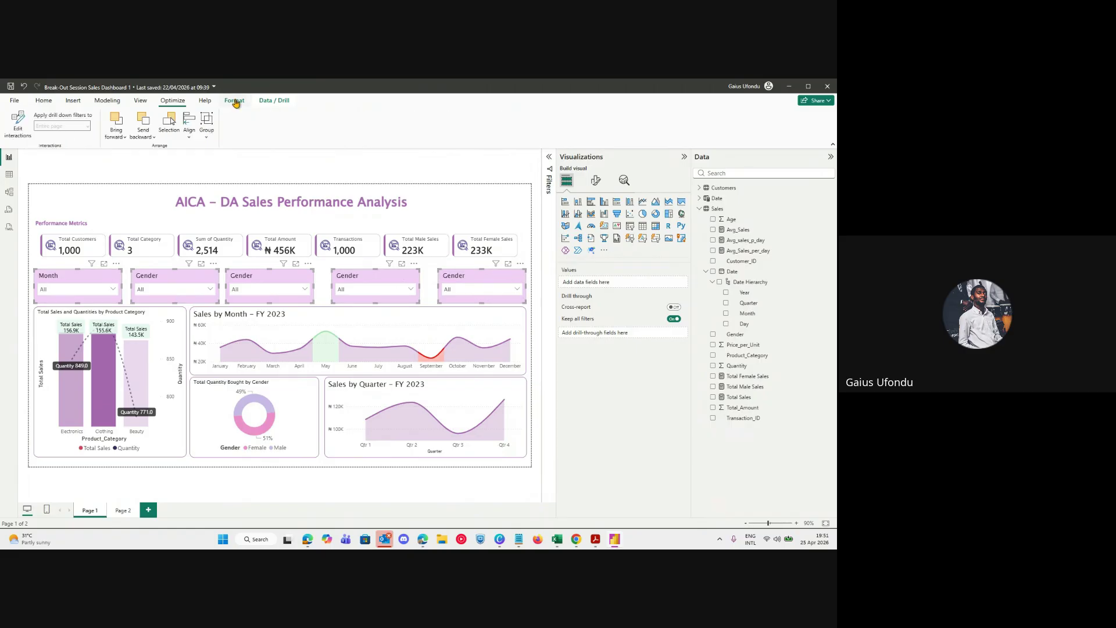
pyautogui.click(190, 140)
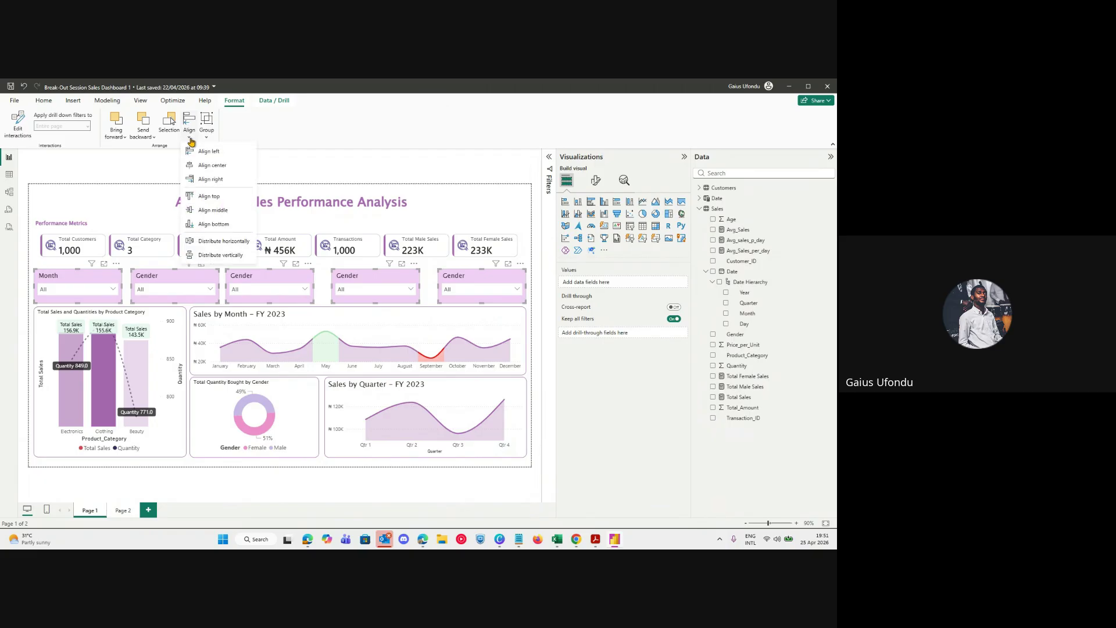
pyautogui.click(221, 247)
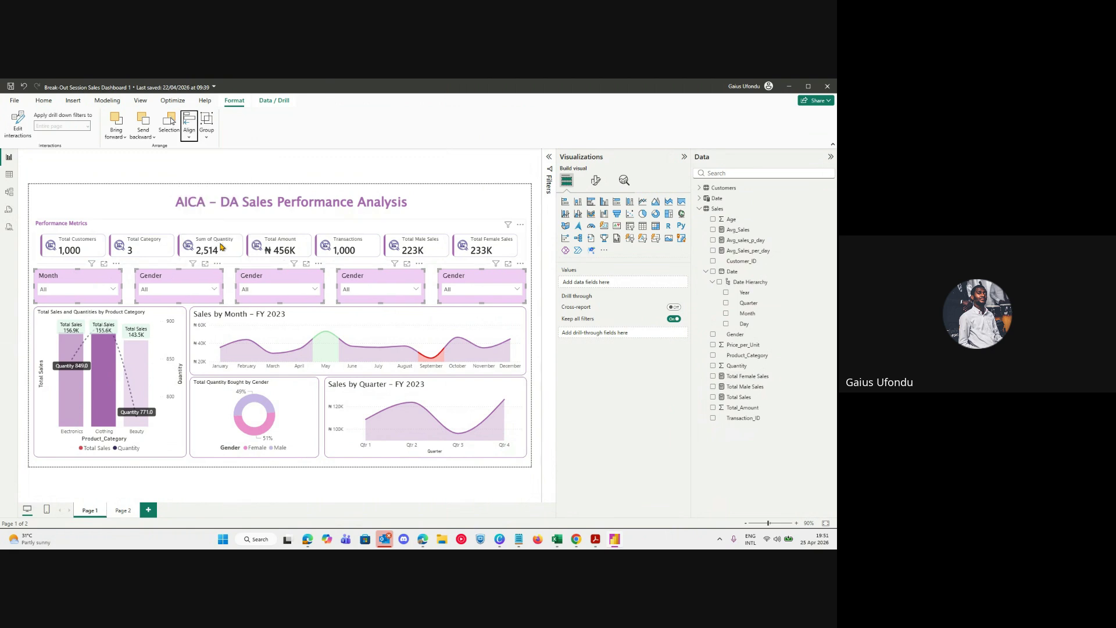
pyautogui.click(459, 179)
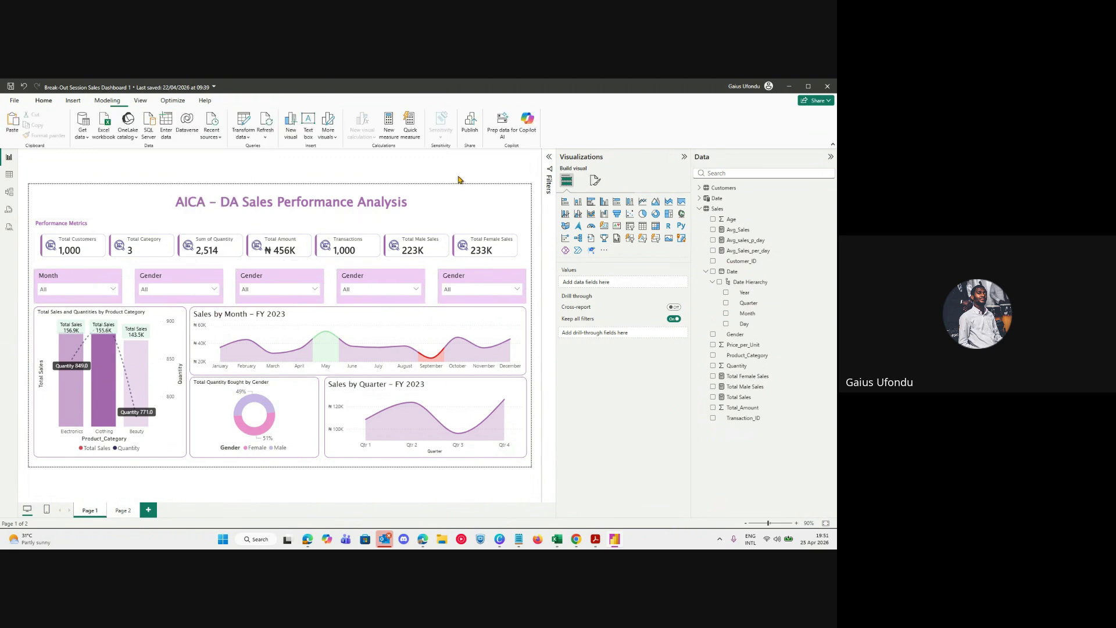
# Replace the Gender field of the middle slicer in the row with Quarter from the Date Hierarchy.
pyautogui.click(187, 282)
pyautogui.click(279, 278)
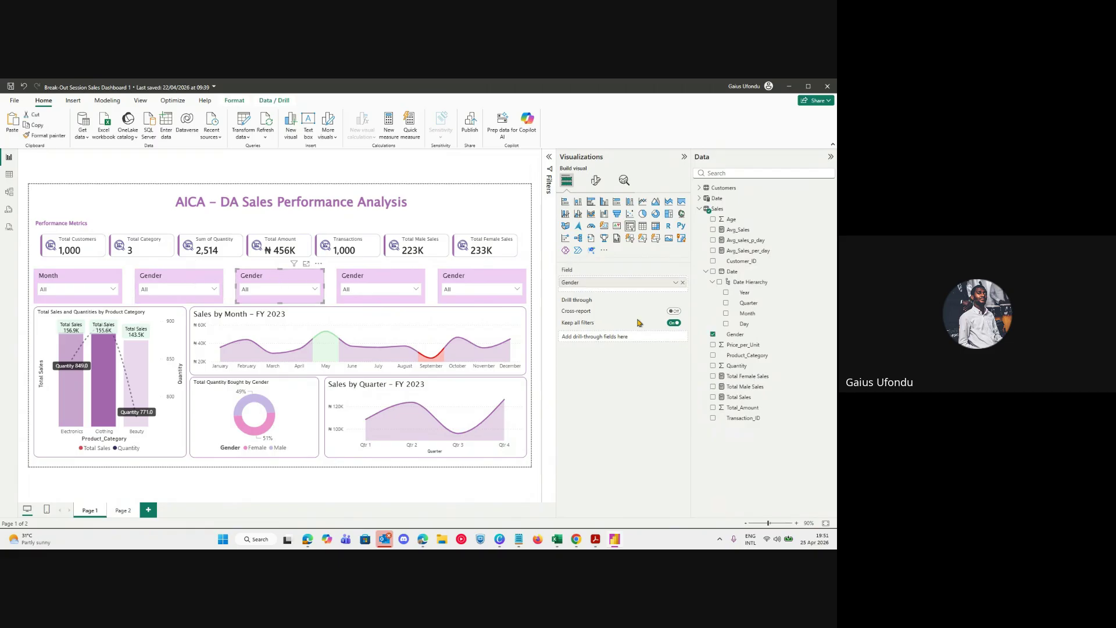
pyautogui.click(713, 335)
pyautogui.click(725, 303)
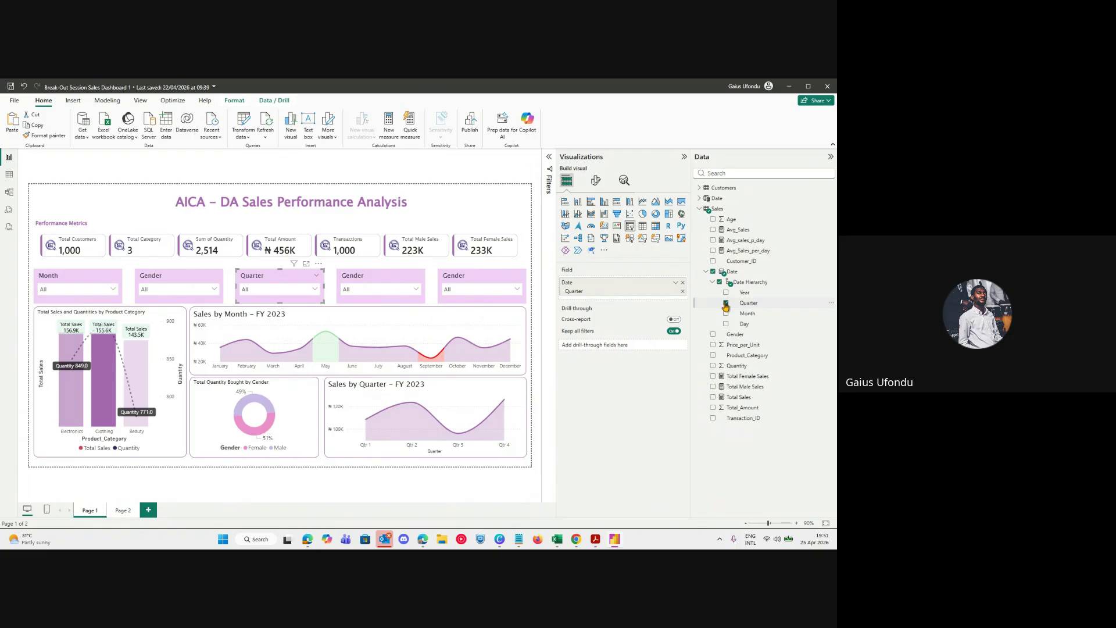
# Replace the Gender field of the fourth slicer with Day from the Date Hierarchy.
pyautogui.click(375, 277)
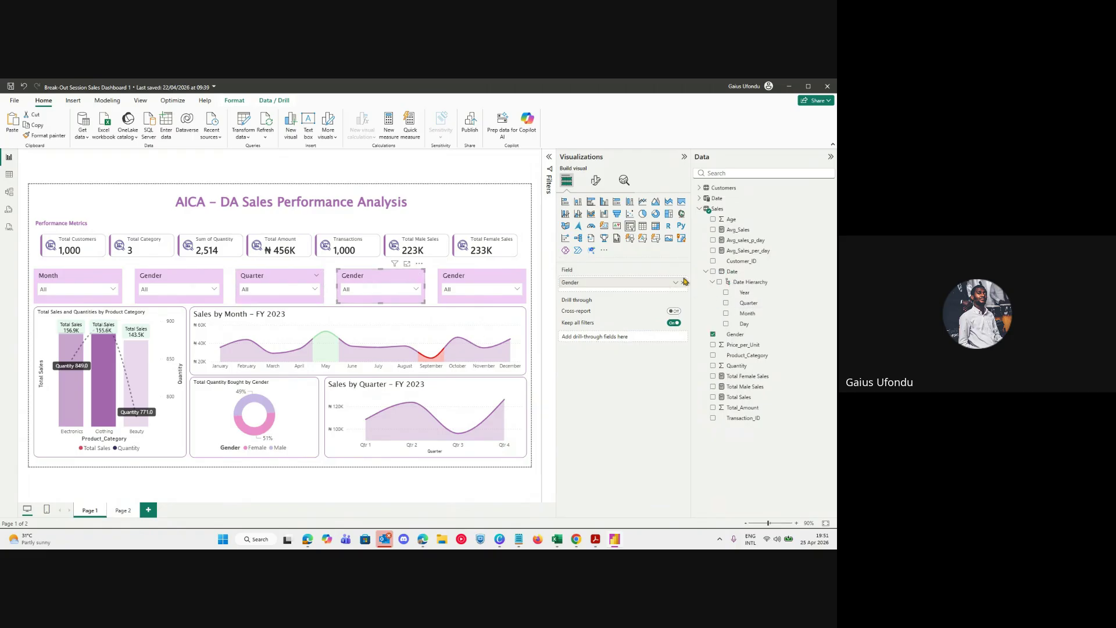
pyautogui.click(684, 282)
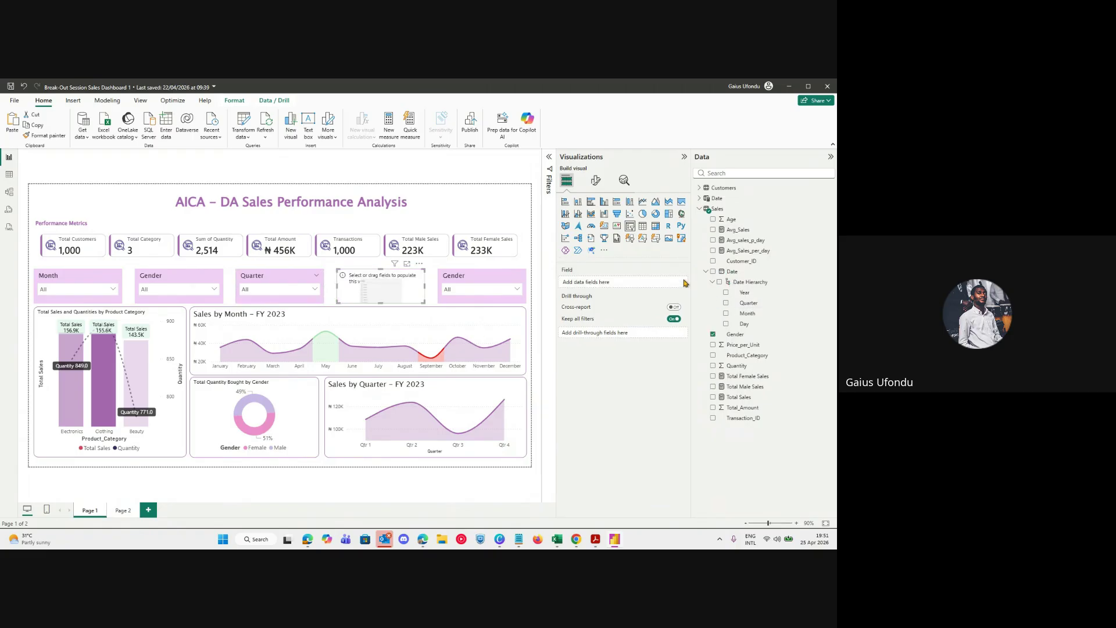
pyautogui.click(725, 324)
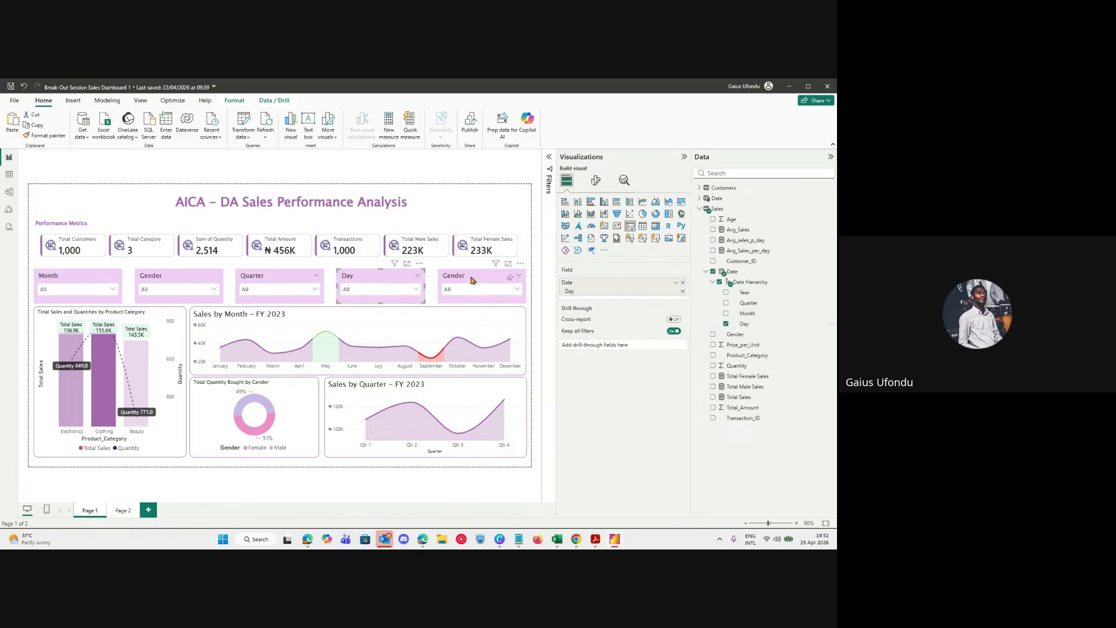
# Replace the Gender field of the last slicer in the row with Customer_ID from the Sales table.
pyautogui.click(499, 283)
pyautogui.click(683, 283)
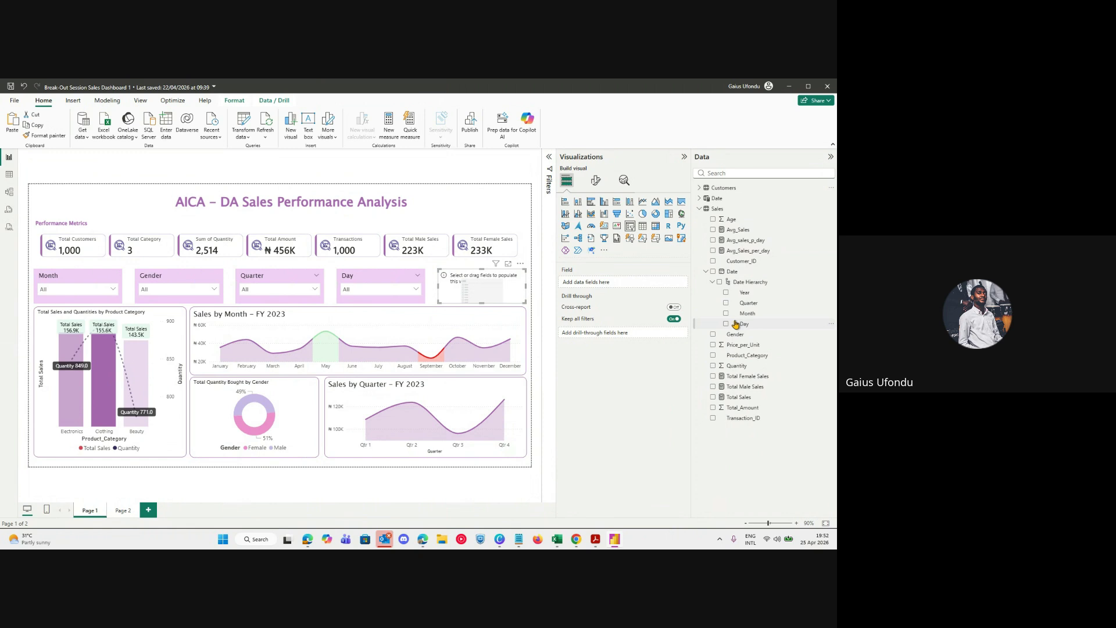
pyautogui.click(713, 261)
# Test the Customer_ID slicer by filtering the dashboard to the first customer, then clear the selection and collapse the list.
pyautogui.click(474, 291)
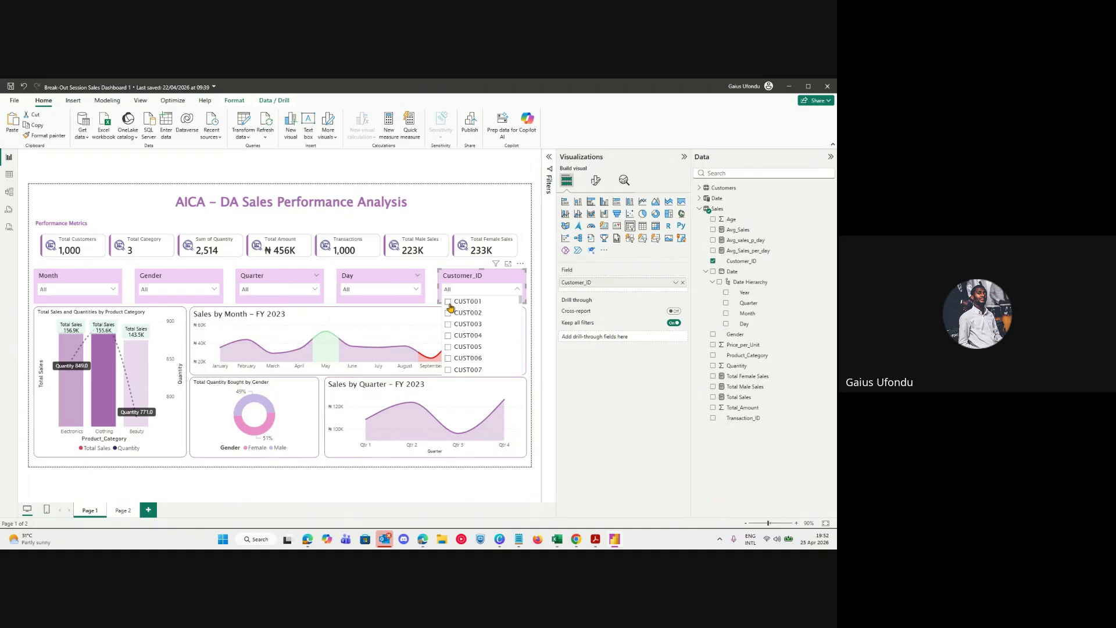
pyautogui.click(449, 302)
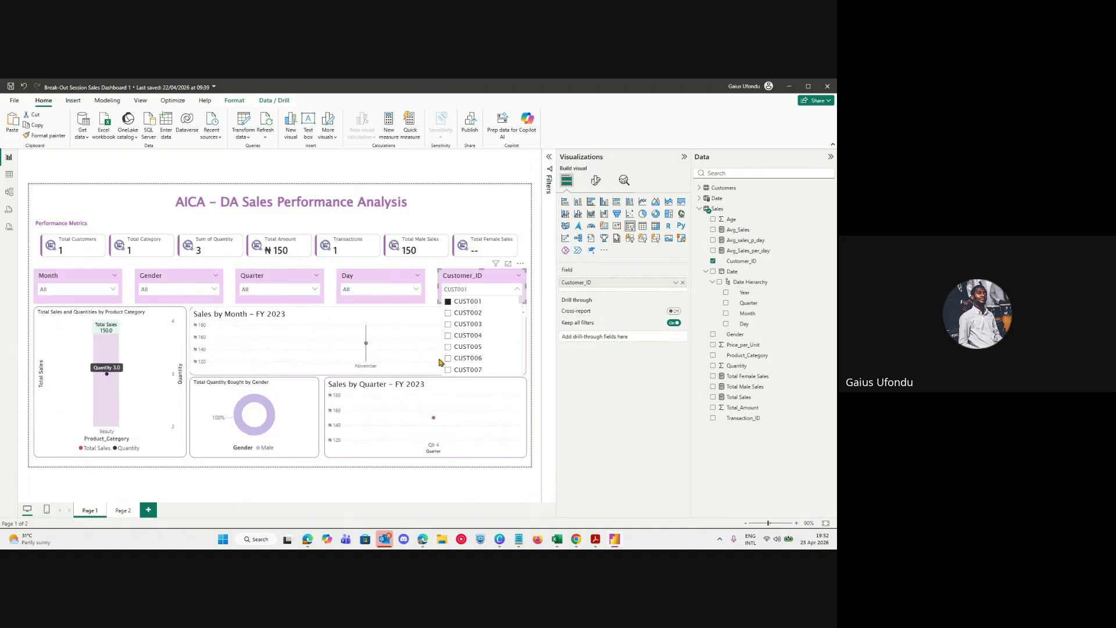
pyautogui.click(452, 305)
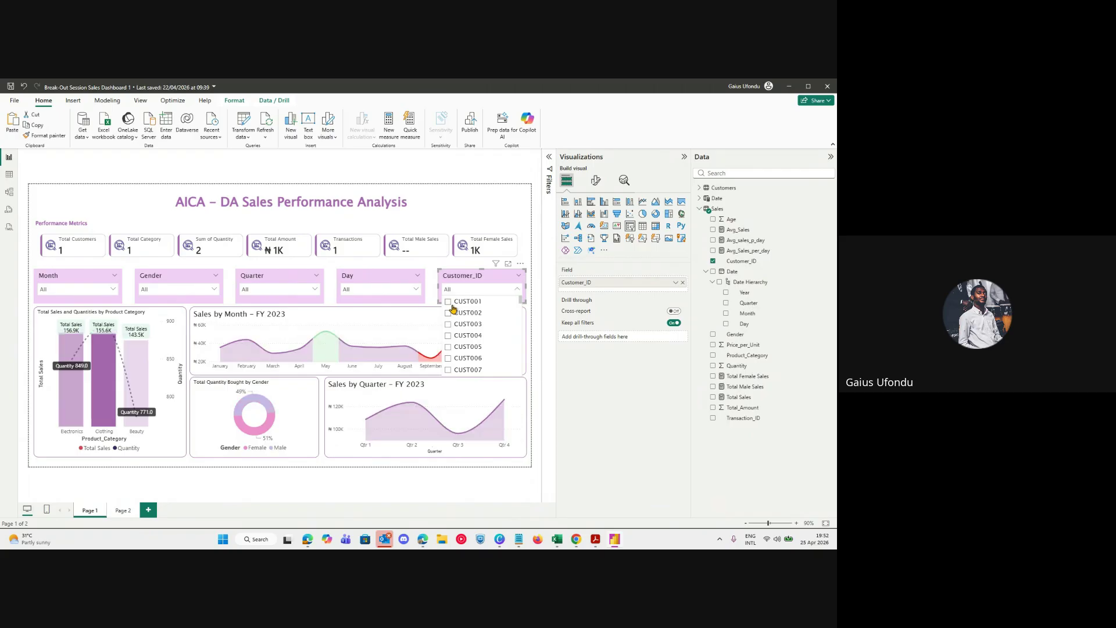
pyautogui.click(463, 286)
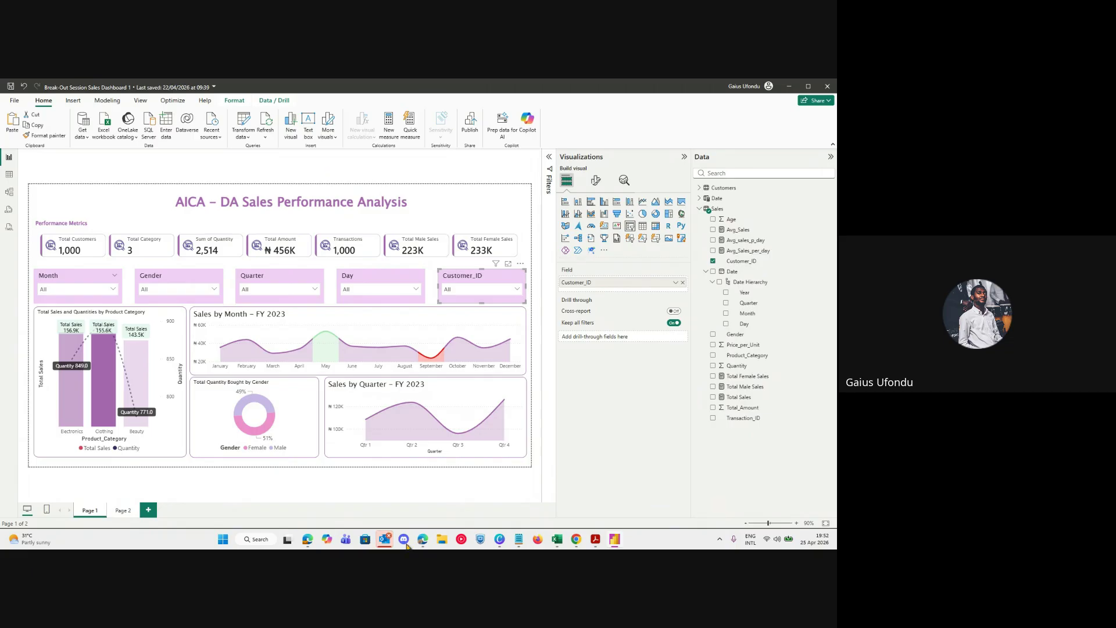
# Switch to the Google Meet window to check the in-call messages, then return to the Power BI report.
pyautogui.moveTo(422, 539)
pyautogui.click(375, 497)
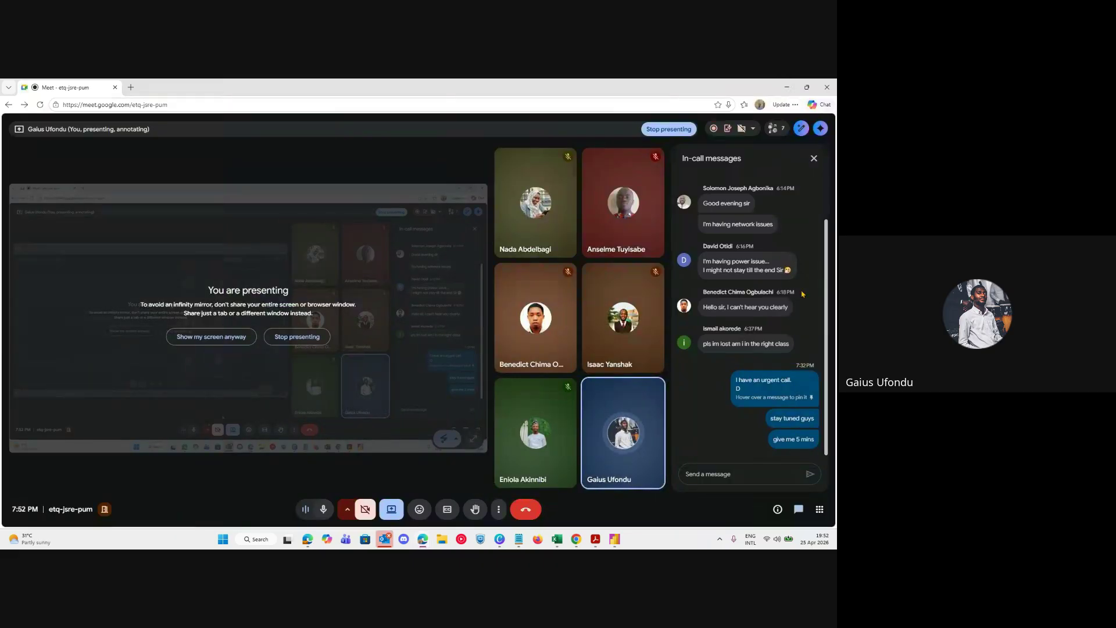
pyautogui.click(787, 87)
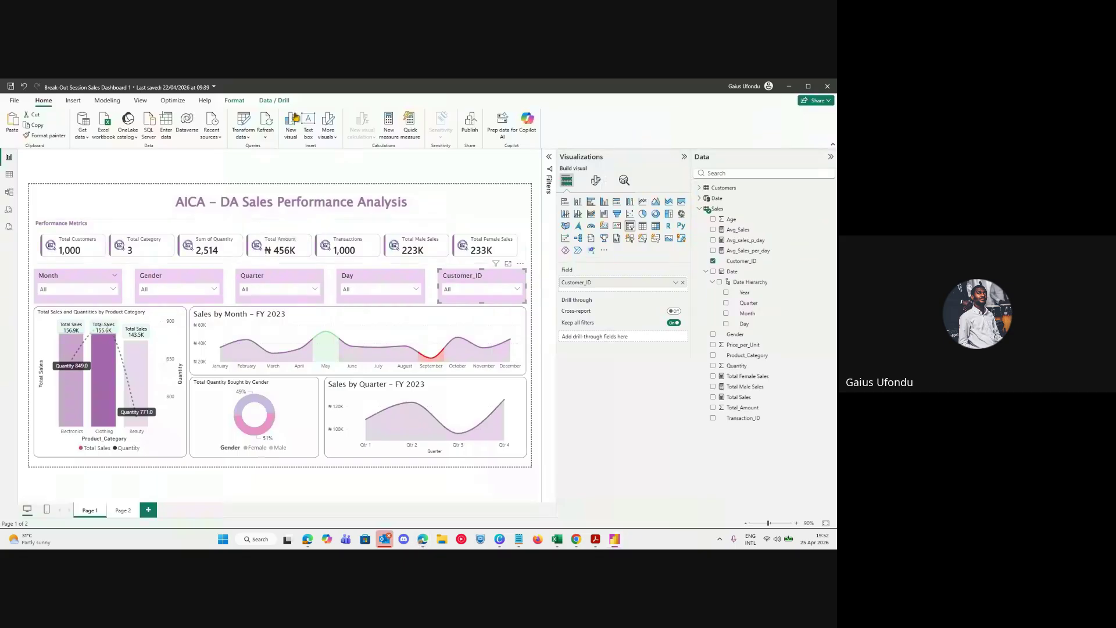
# Insert a page navigator, move it to the dashboard's upper right area and make it narrower.
pyautogui.click(244, 103)
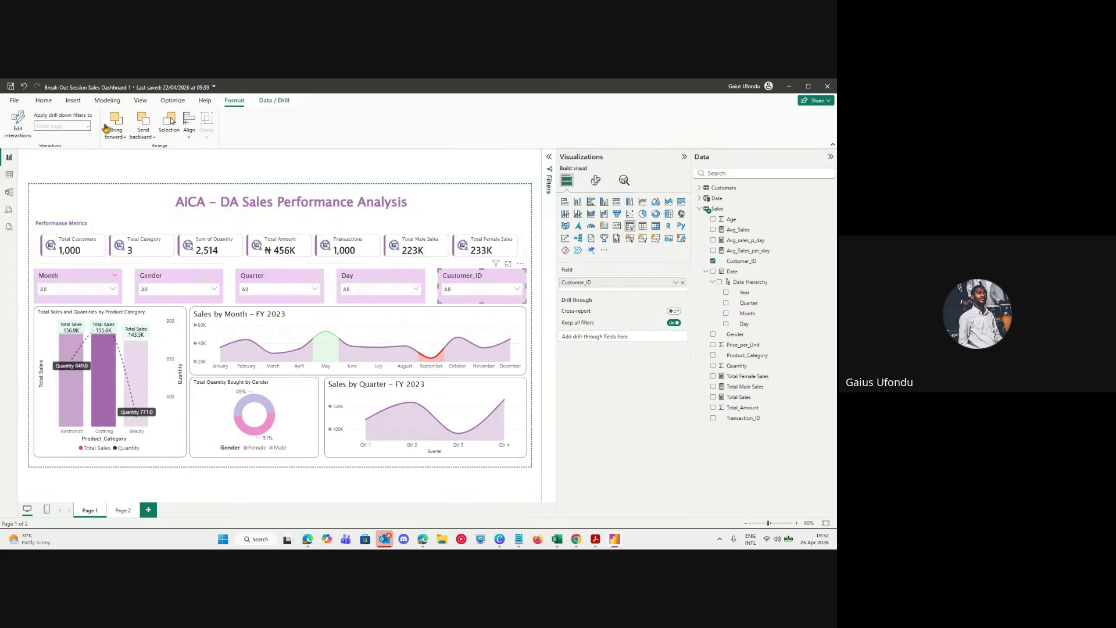
pyautogui.click(74, 101)
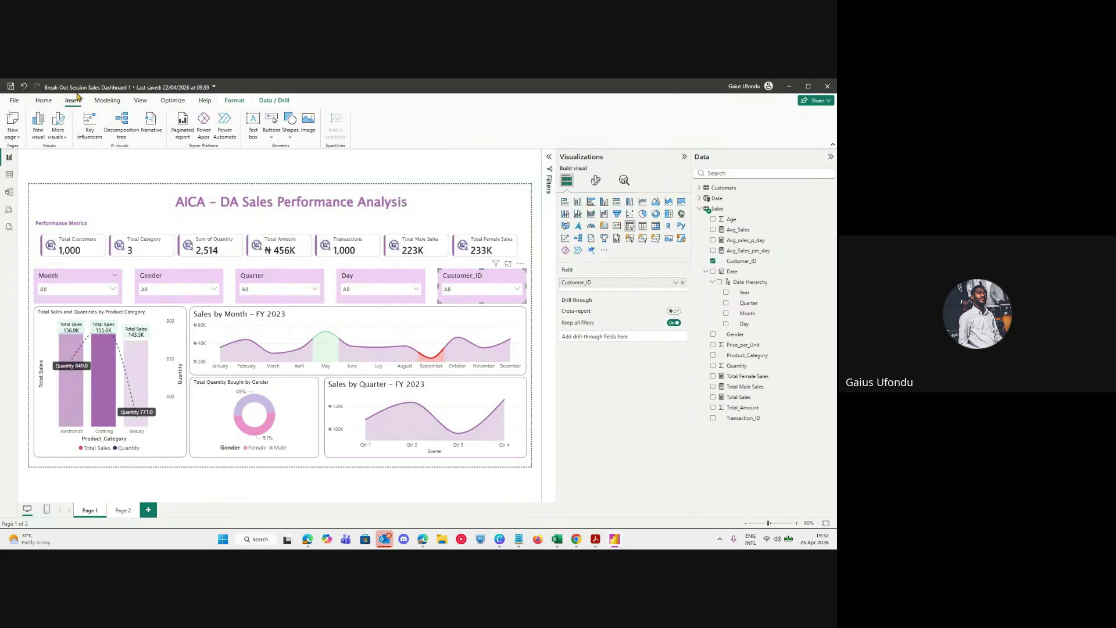
pyautogui.click(271, 138)
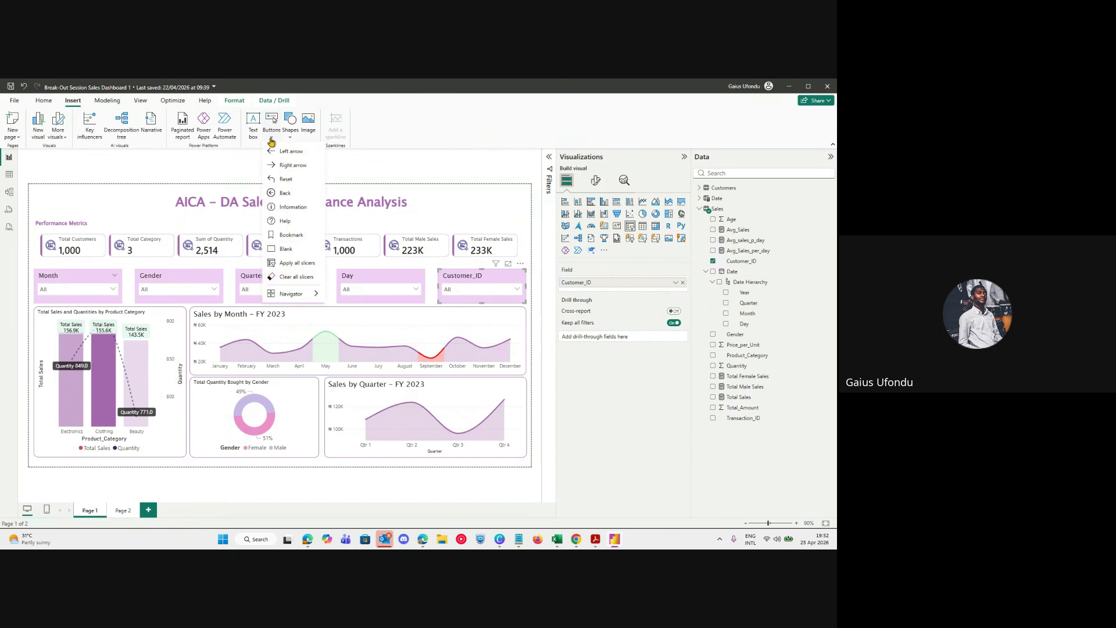
pyautogui.moveTo(304, 294)
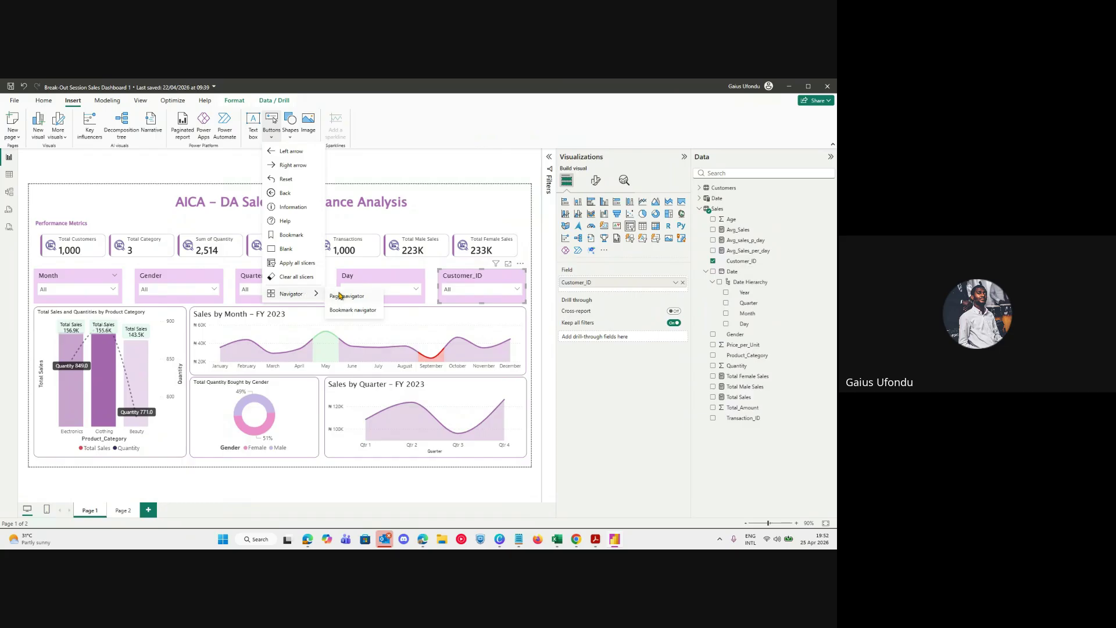
pyautogui.click(344, 295)
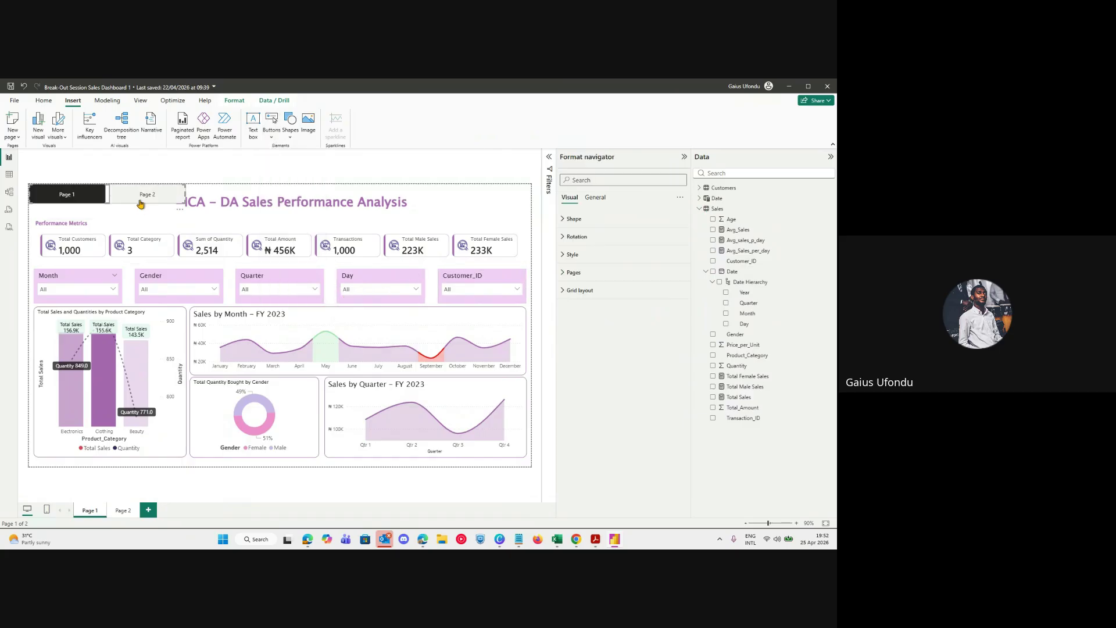
pyautogui.moveTo(140, 203); pyautogui.dragTo(530, 215)
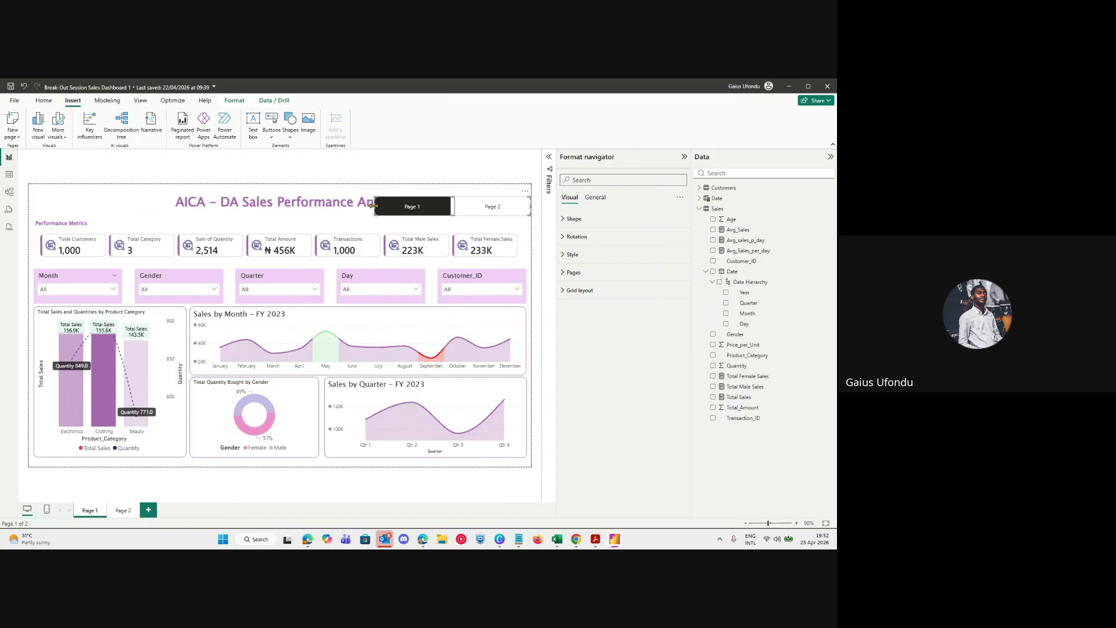
pyautogui.moveTo(372, 206); pyautogui.dragTo(456, 230)
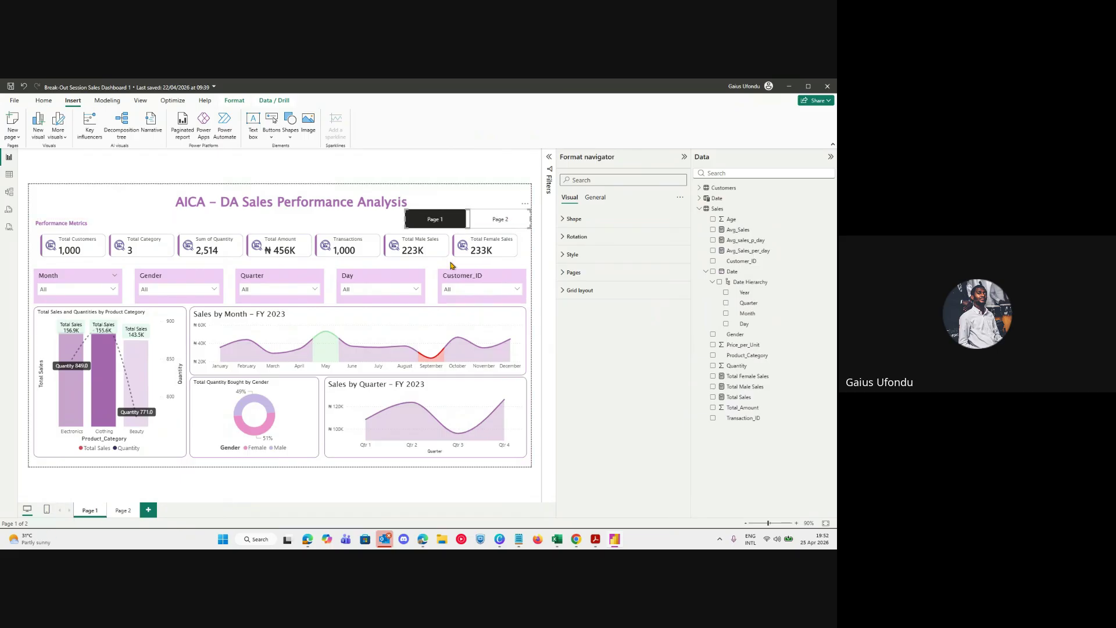
pyautogui.click(500, 207)
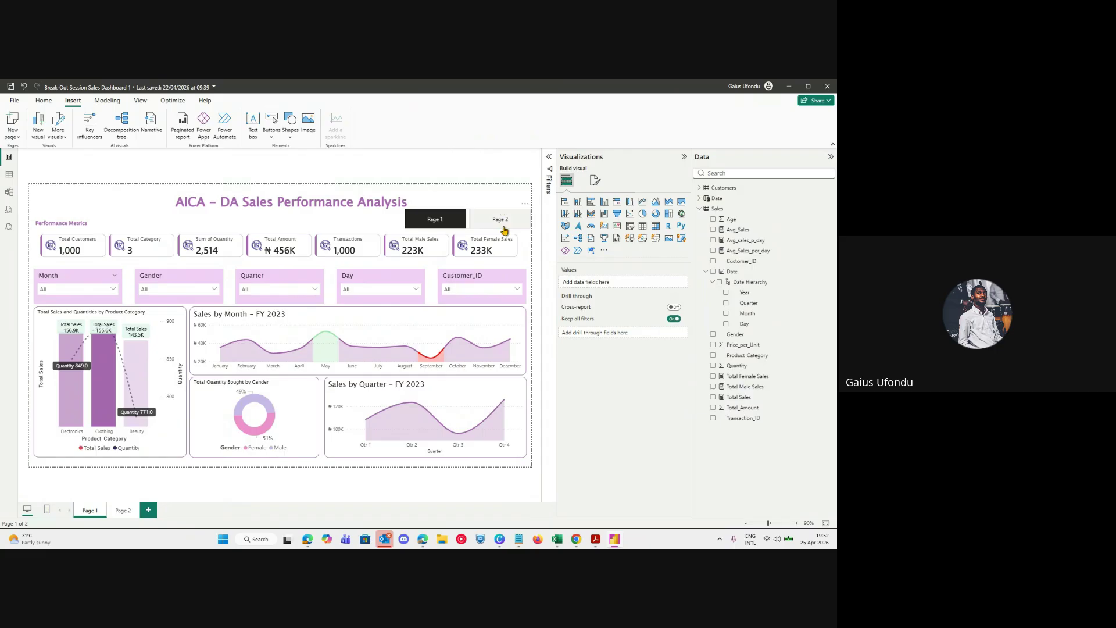
# Shift the dashboard title slightly down and move the page navigator up into the canvas's top right corner.
pyautogui.click(357, 202)
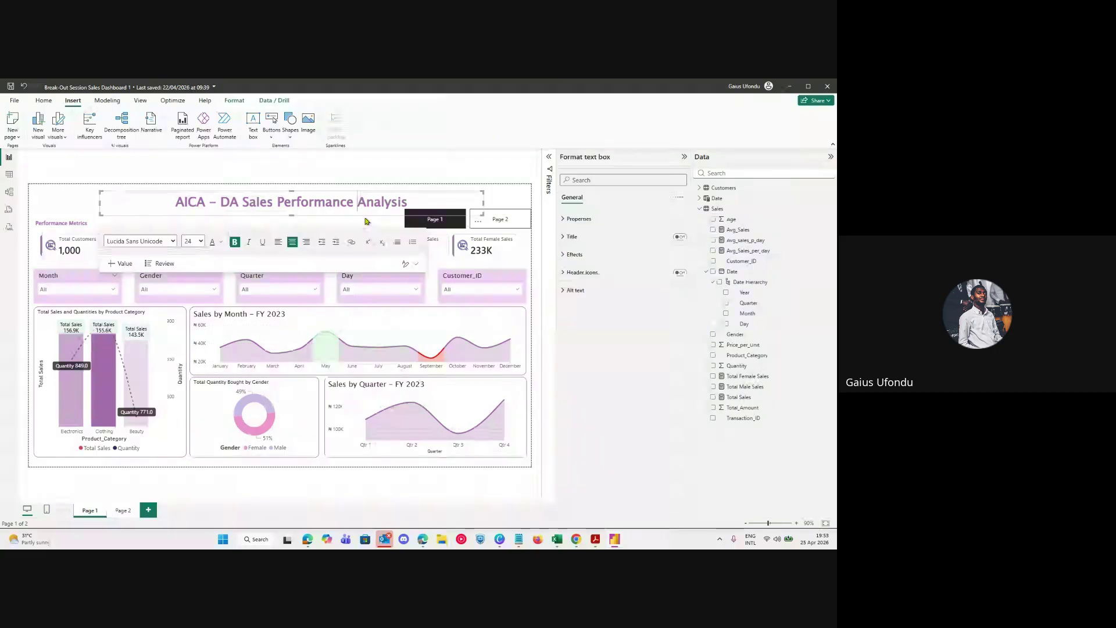
pyautogui.moveTo(365, 219); pyautogui.dragTo(368, 223)
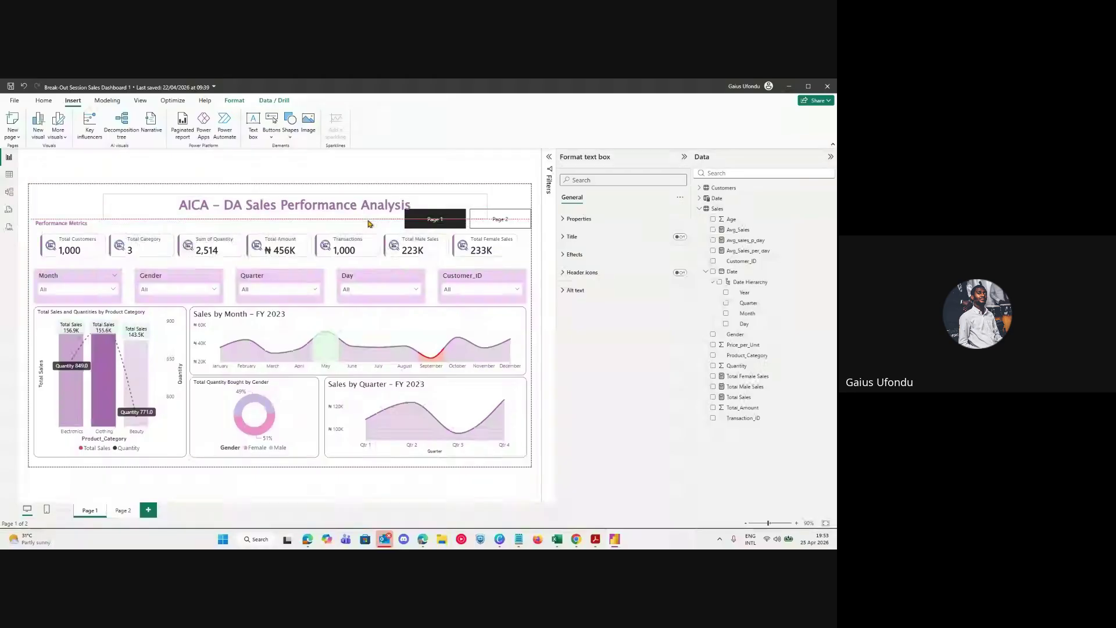
pyautogui.click(368, 224)
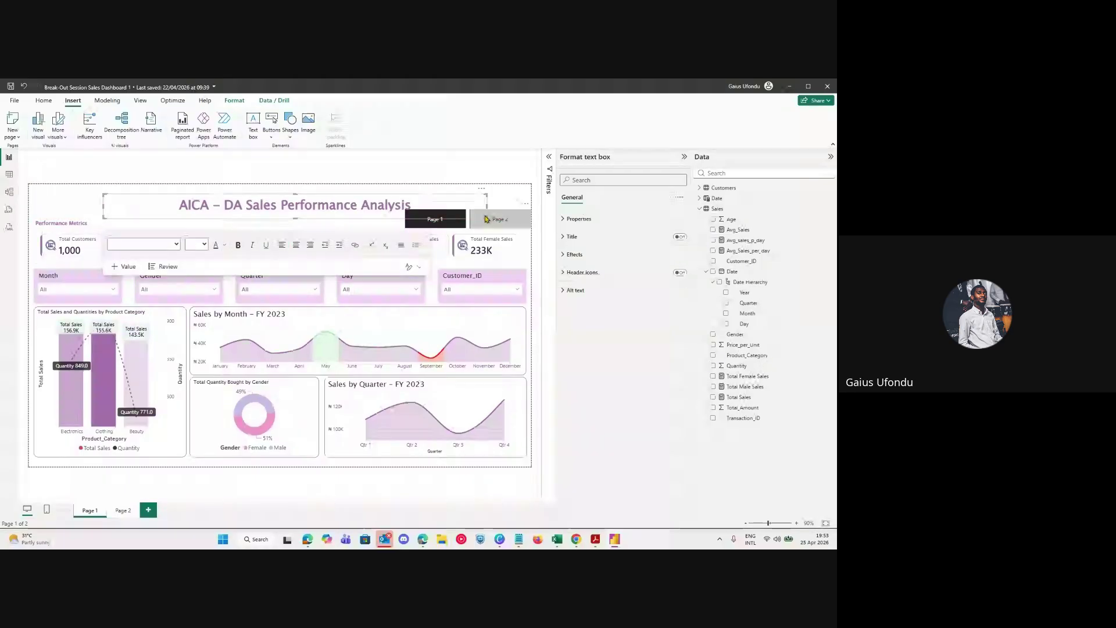
pyautogui.moveTo(487, 227); pyautogui.dragTo(487, 204)
# Try to move the Performance Metrics cards further down the dashboard, and undo the moves.
pyautogui.click(395, 212)
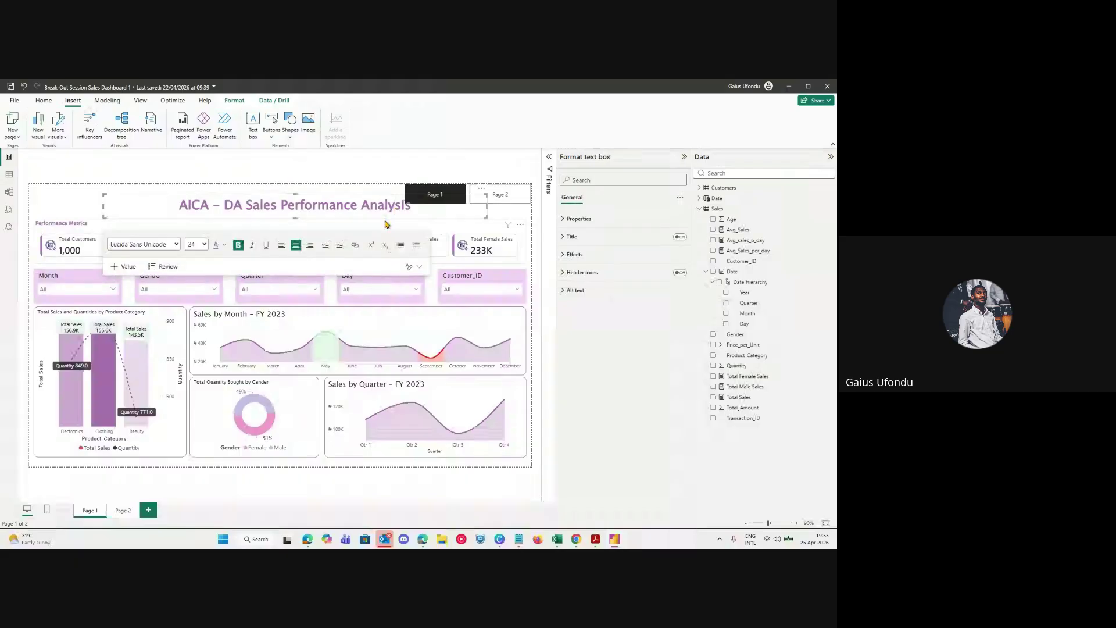
pyautogui.moveTo(386, 221); pyautogui.dragTo(387, 231)
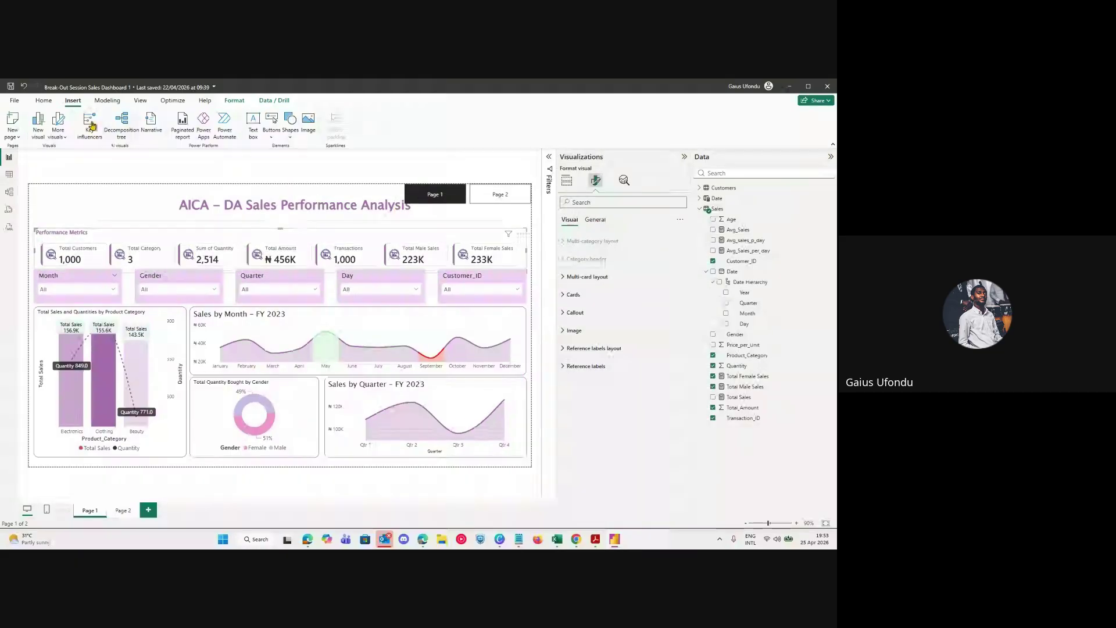
pyautogui.hotkey('ctrl', 'z')
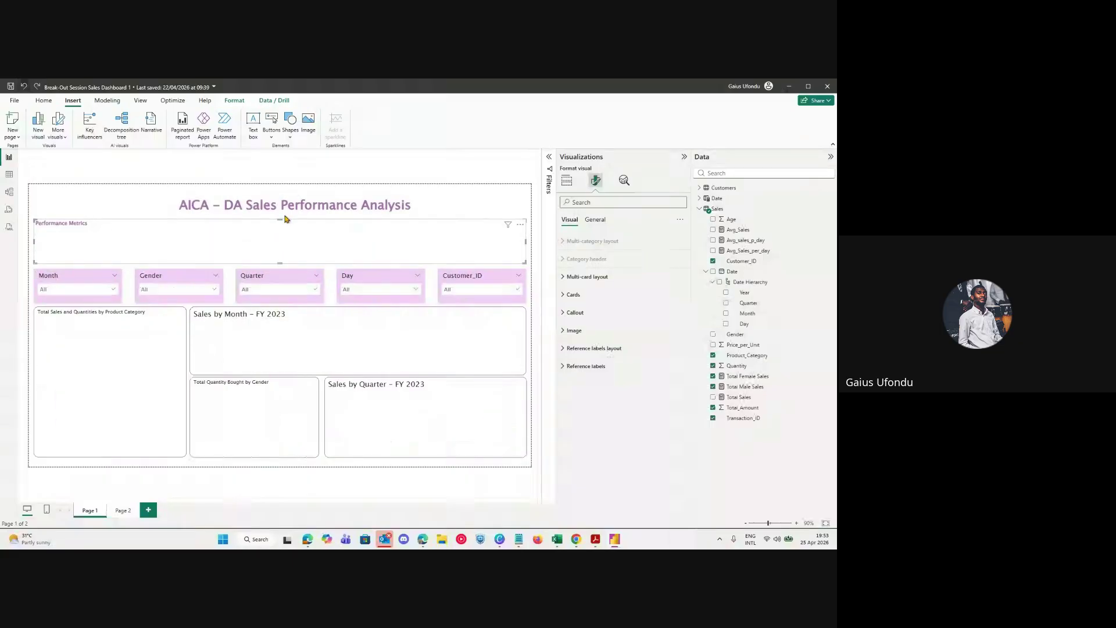
pyautogui.click(288, 218)
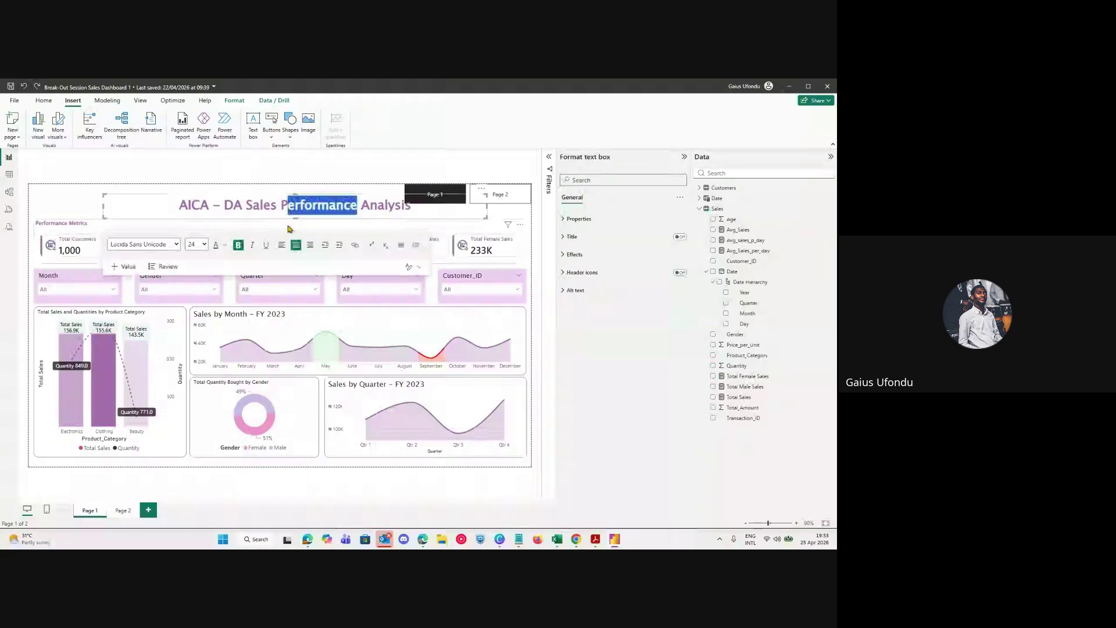
pyautogui.hotkey('ctrl', 'y')
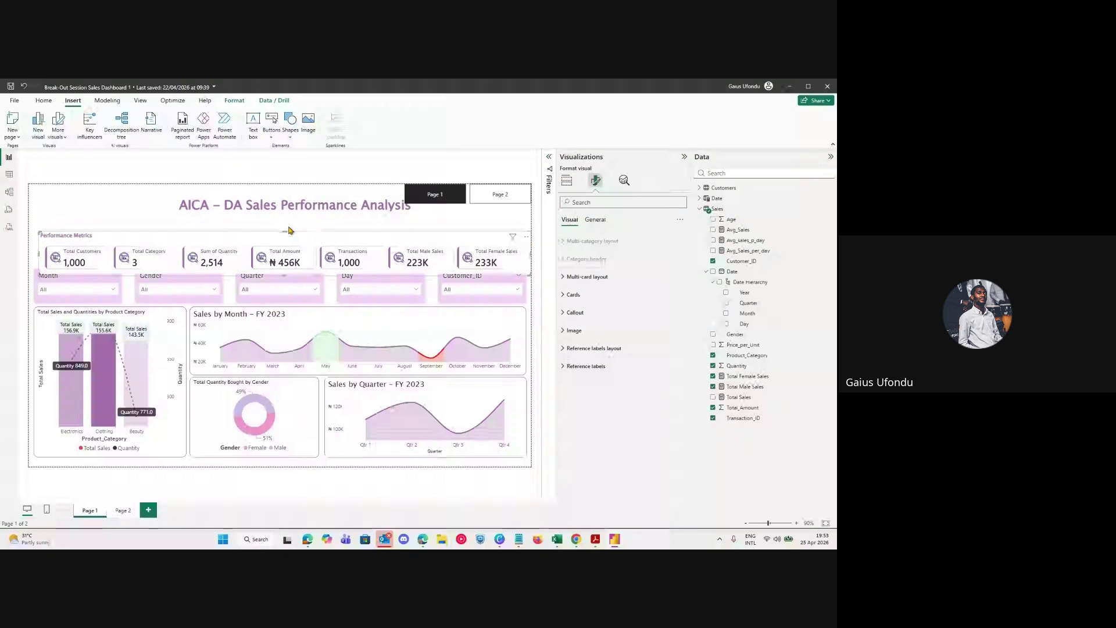
pyautogui.click(24, 88)
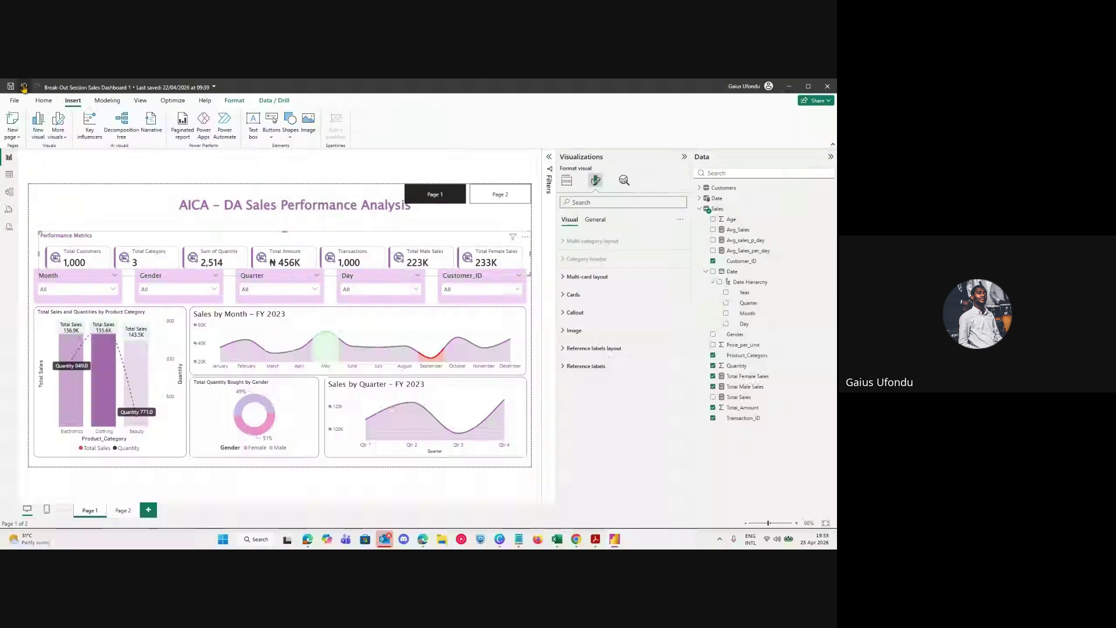
# Move the title down so it clears the page navigator, and nudge the navigator slightly inward from the canvas corner.
pyautogui.click(191, 204)
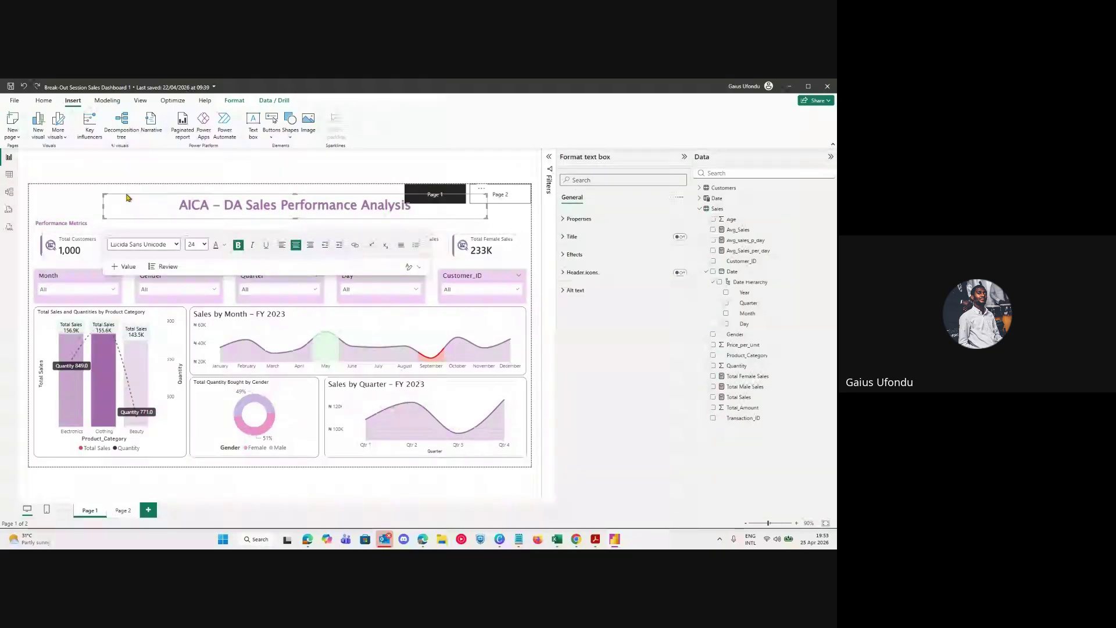
pyautogui.moveTo(128, 197); pyautogui.dragTo(126, 210)
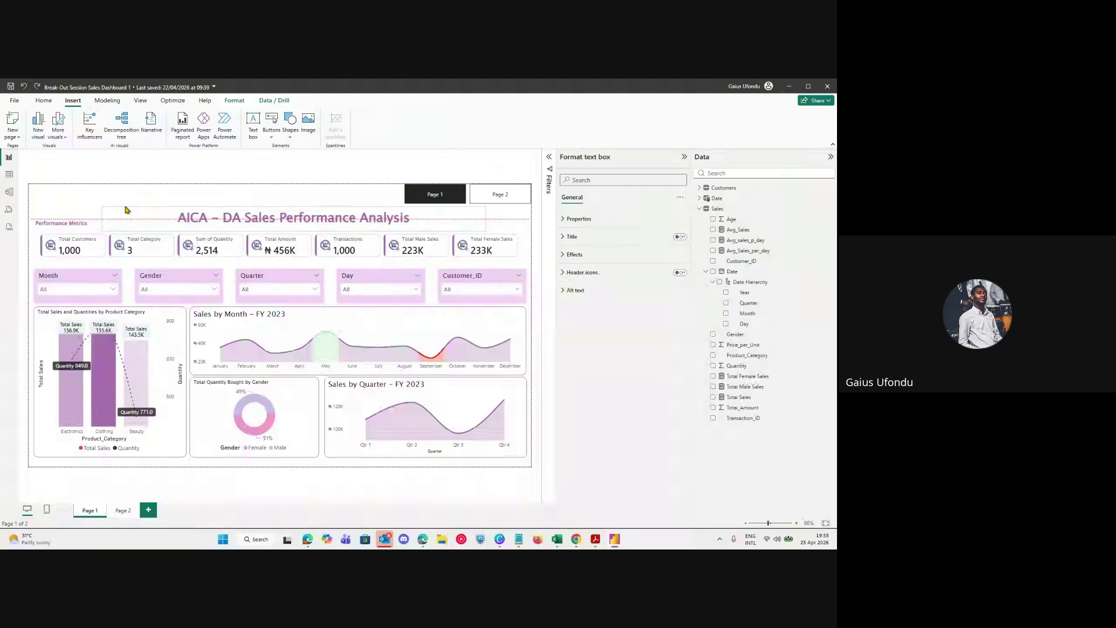
pyautogui.click(447, 206)
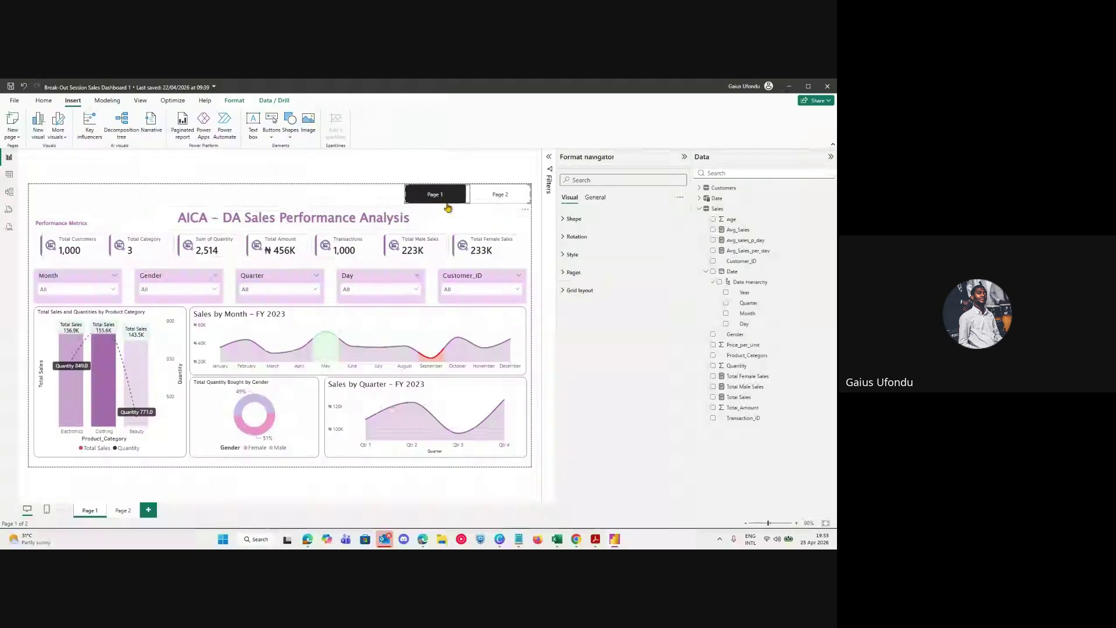
pyautogui.moveTo(447, 207); pyautogui.dragTo(444, 207)
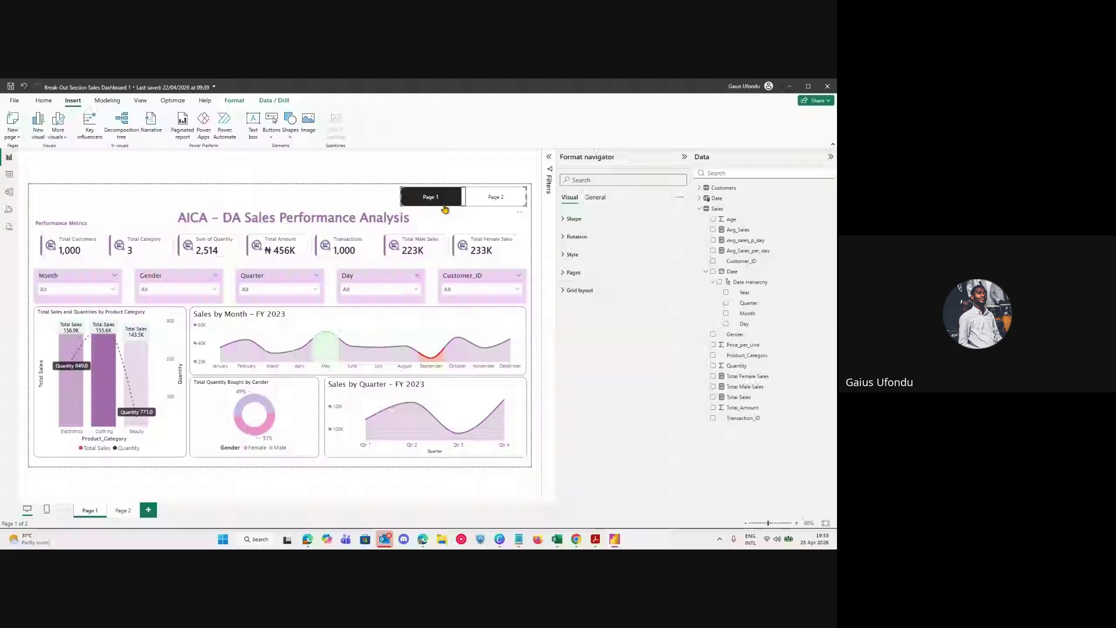
# Rename Page 1 as Executive Summary.
pyautogui.doubleClick(93, 511)
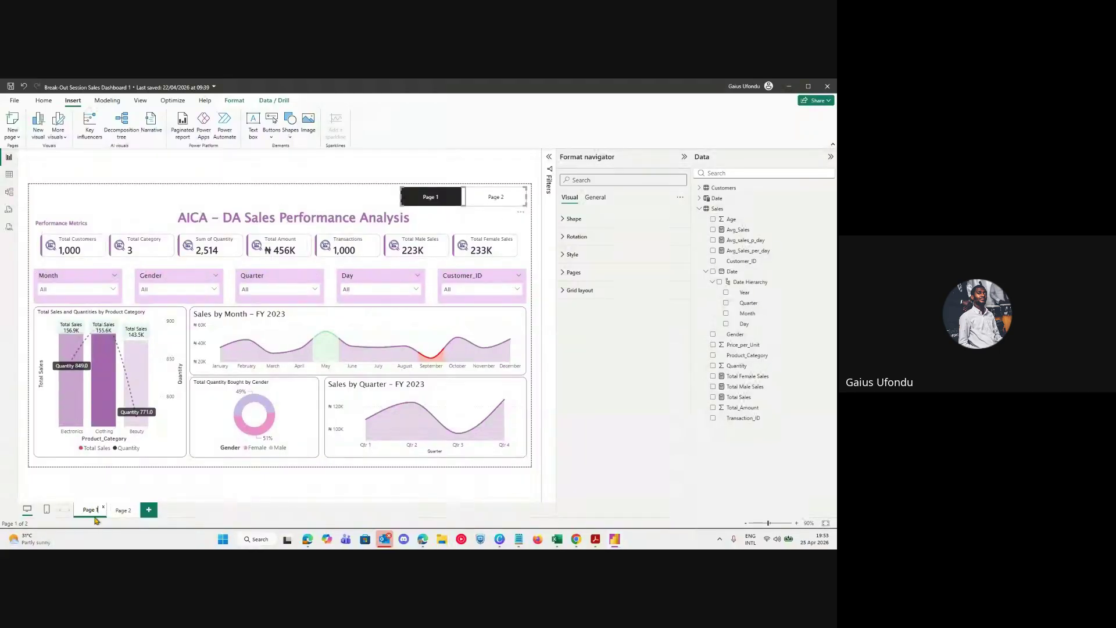
pyautogui.write('Executive Summary')
pyautogui.press('Return')
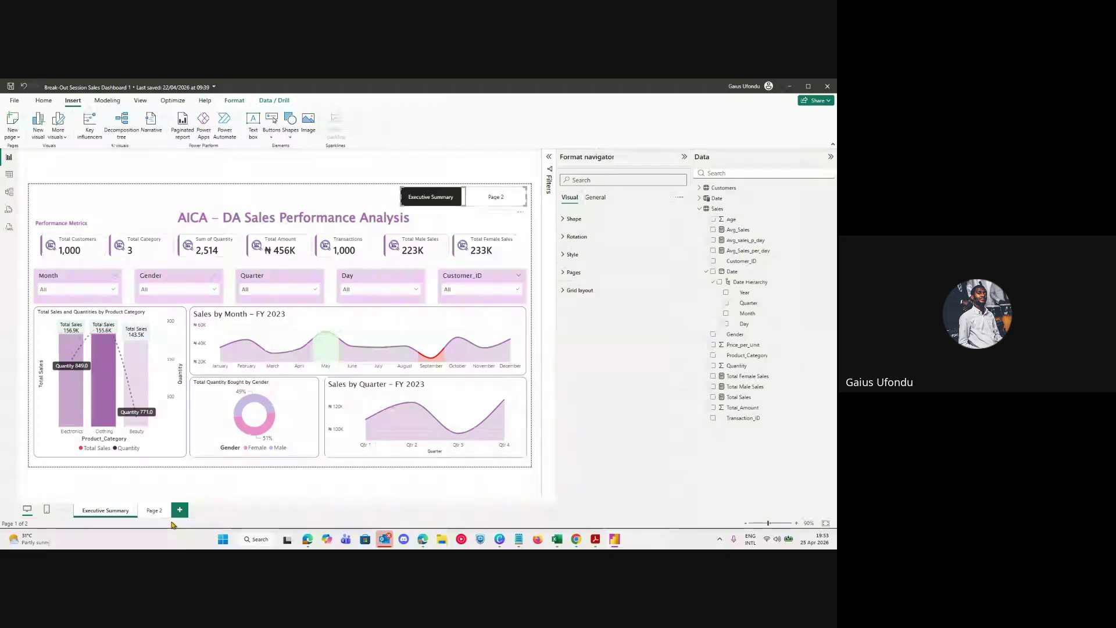
# Rename Page 2 as Data Insights and return to the Executive Summary page.
pyautogui.click(154, 512)
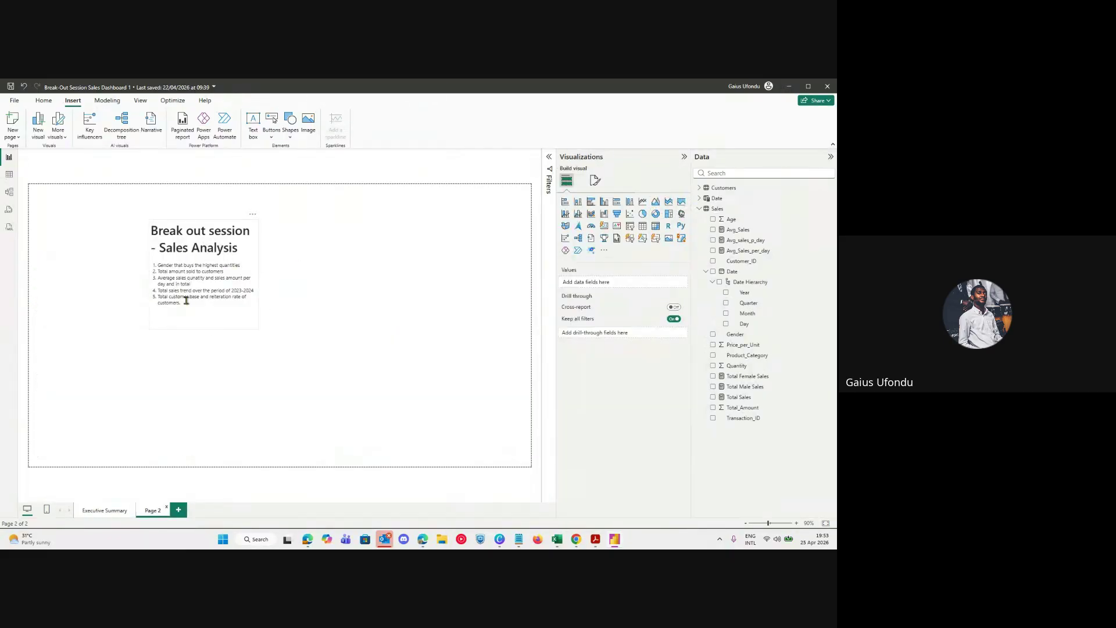
pyautogui.click(104, 510)
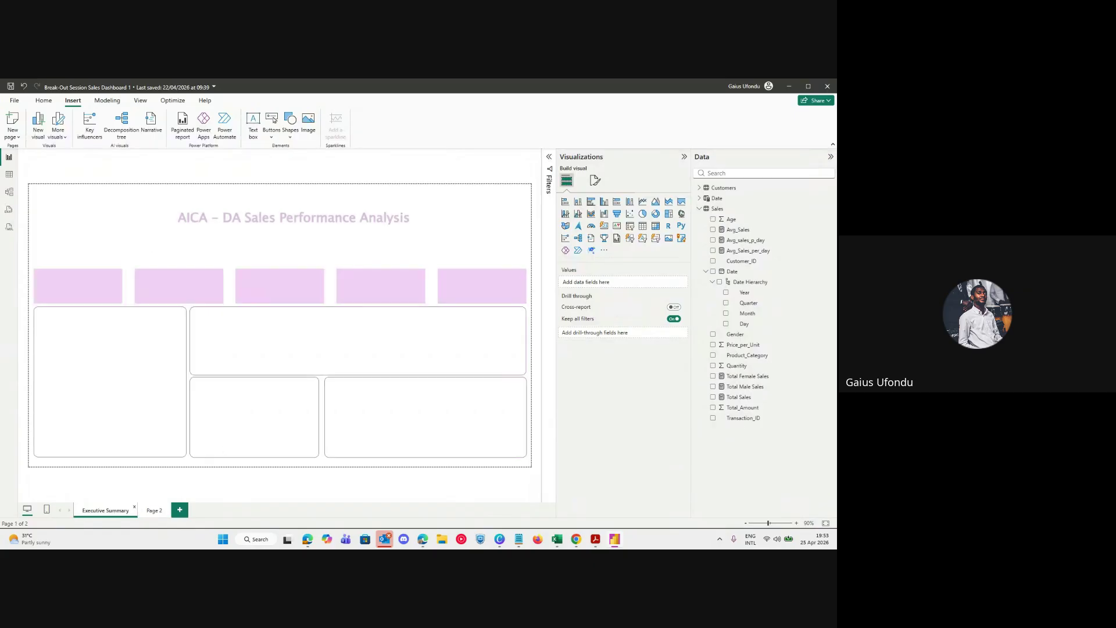
pyautogui.click(153, 511)
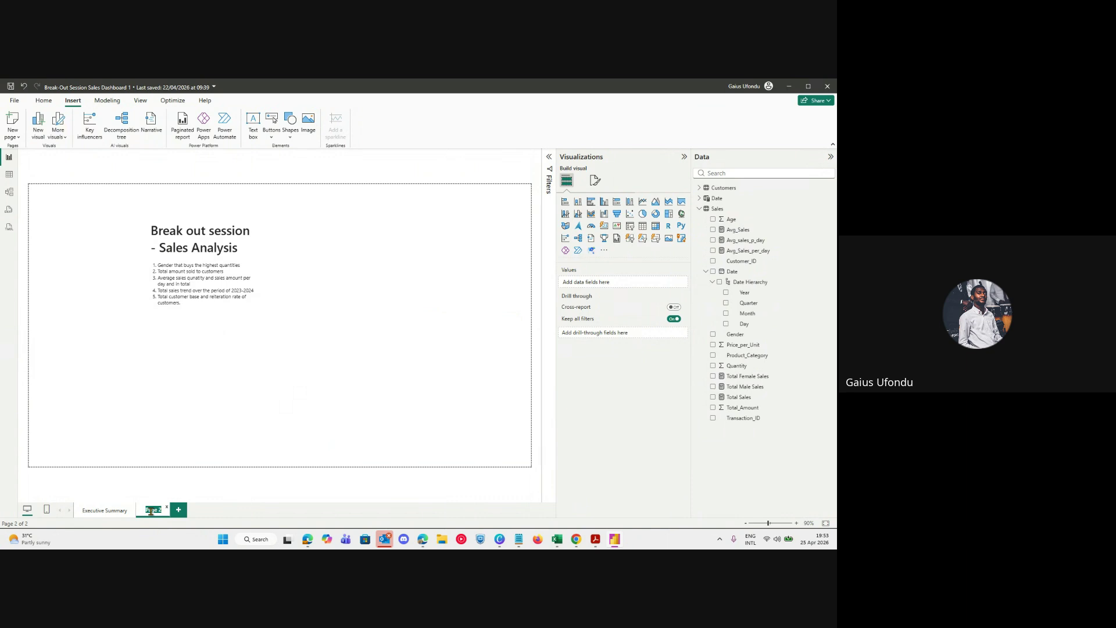
pyautogui.write('Data Insights')
pyautogui.press('Return')
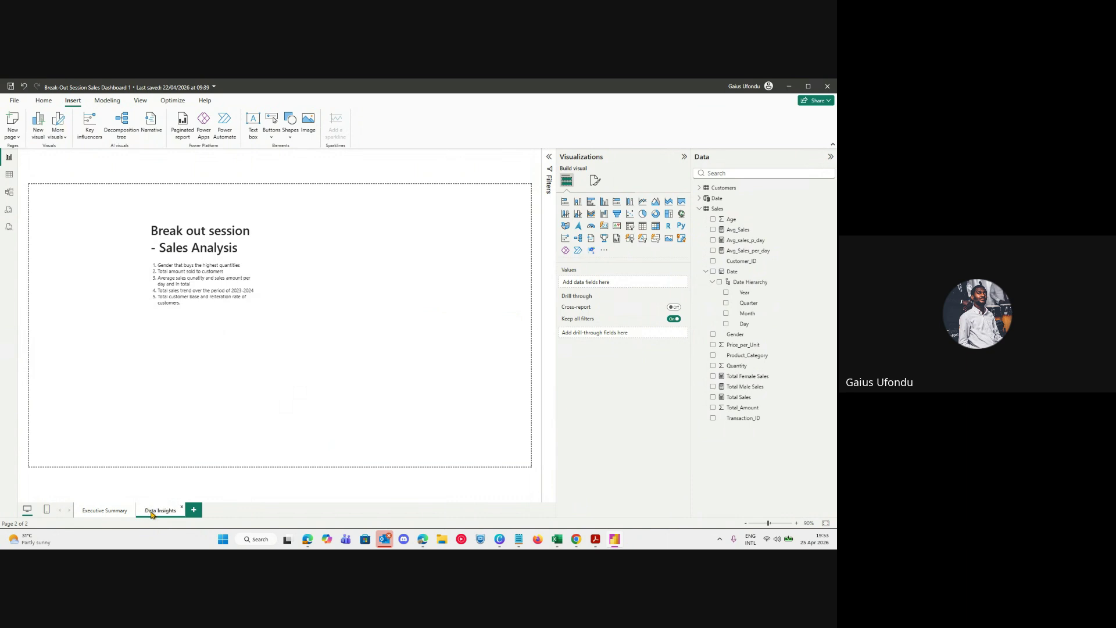
pyautogui.click(105, 510)
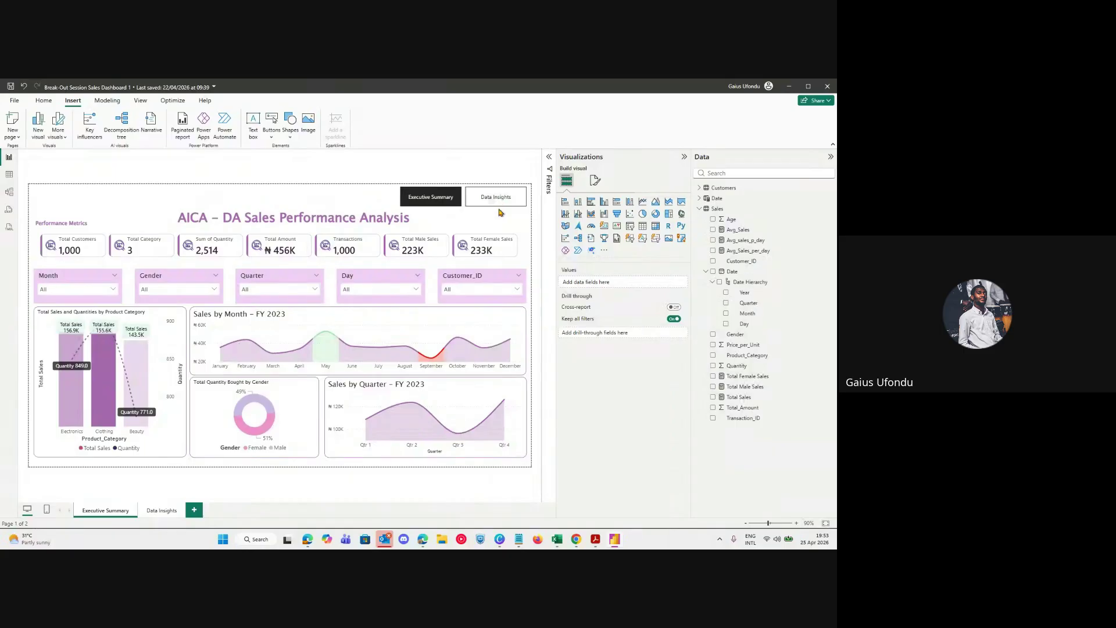
# Select the page navigator and examine its Style and Pages settings, including fill, border and which pages it shows.
pyautogui.keyDown('ctrl'); pyautogui.click(487, 201); pyautogui.keyUp('ctrl')
pyautogui.click(448, 204)
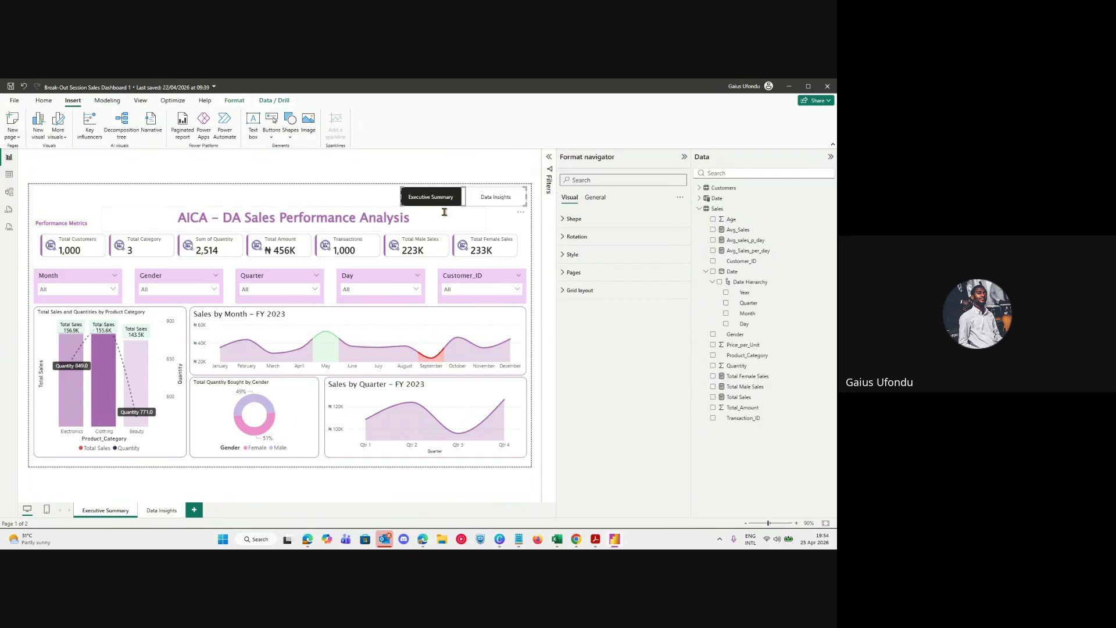
pyautogui.click(570, 254)
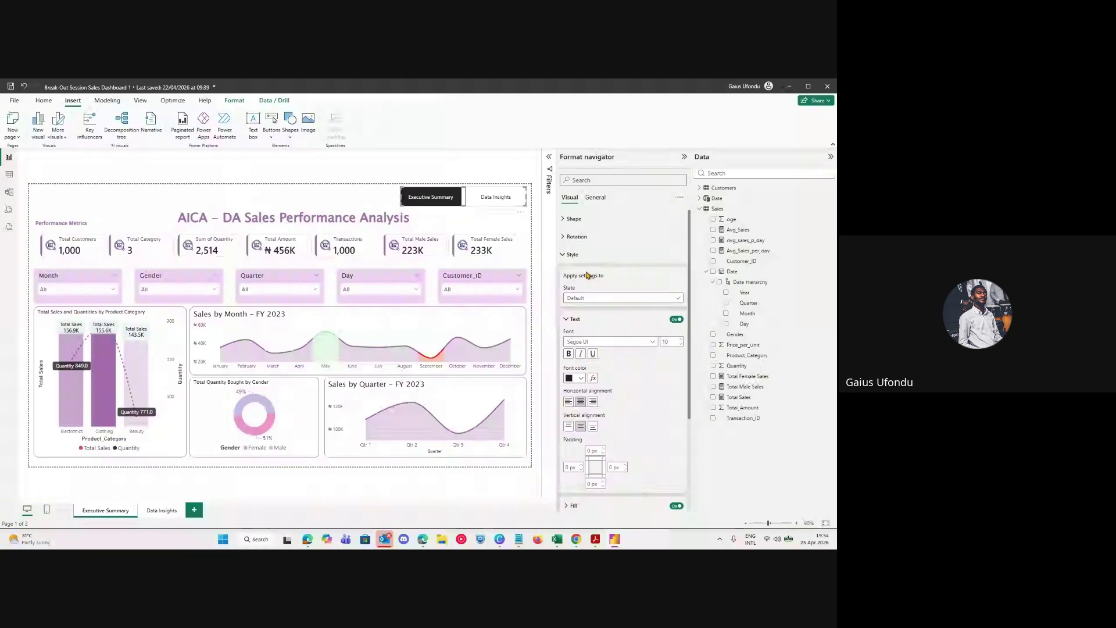
pyautogui.click(571, 254)
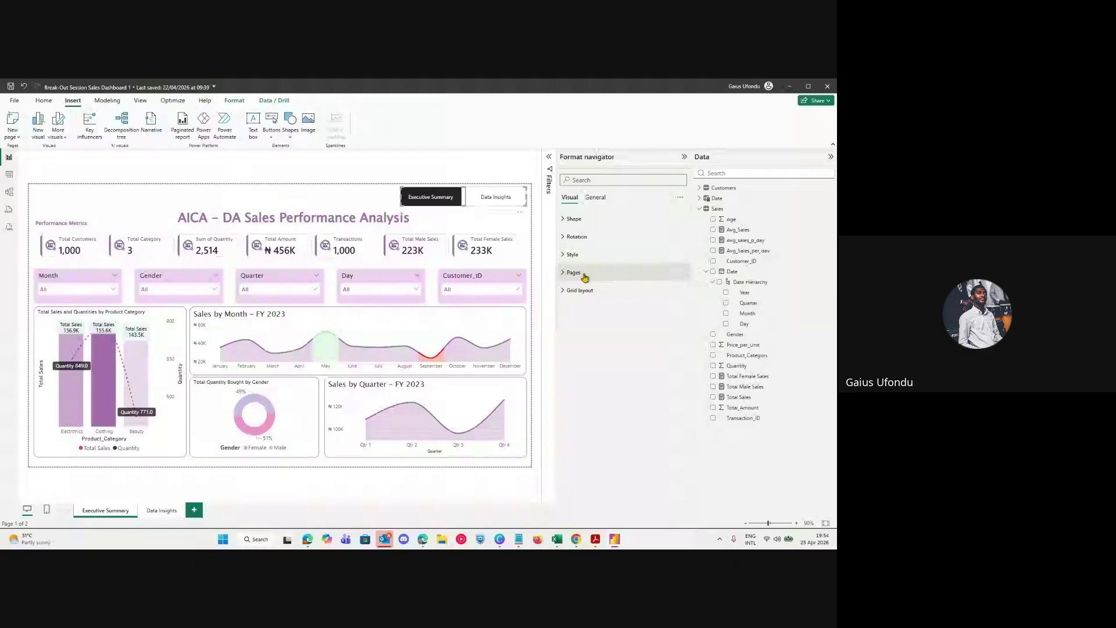
pyautogui.click(573, 256)
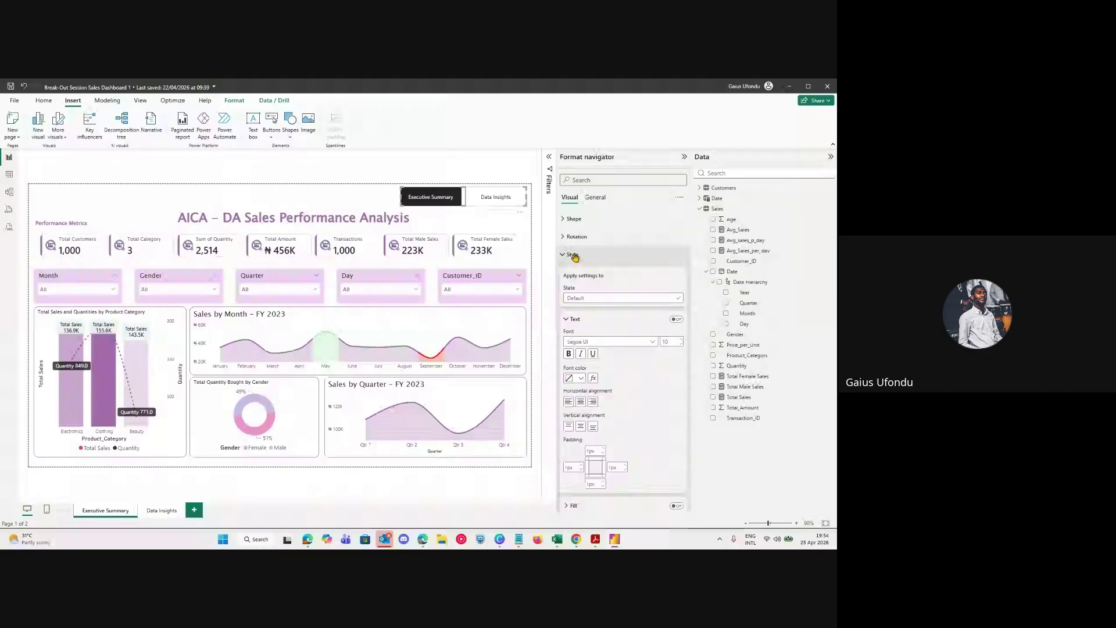
pyautogui.scroll(-3, 603, 319)
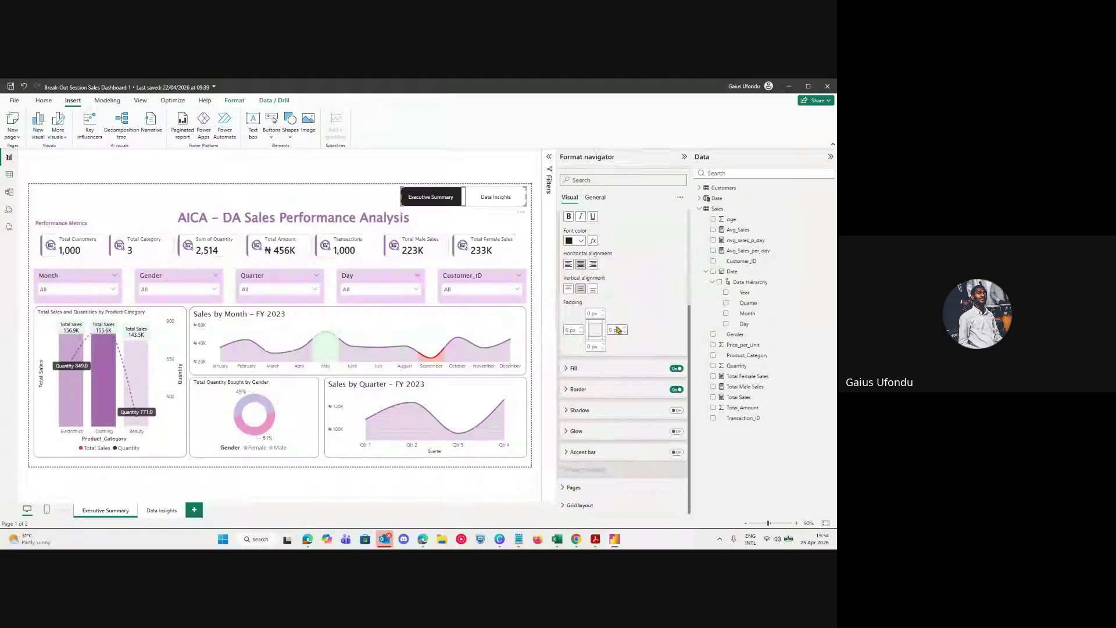
pyautogui.click(586, 372)
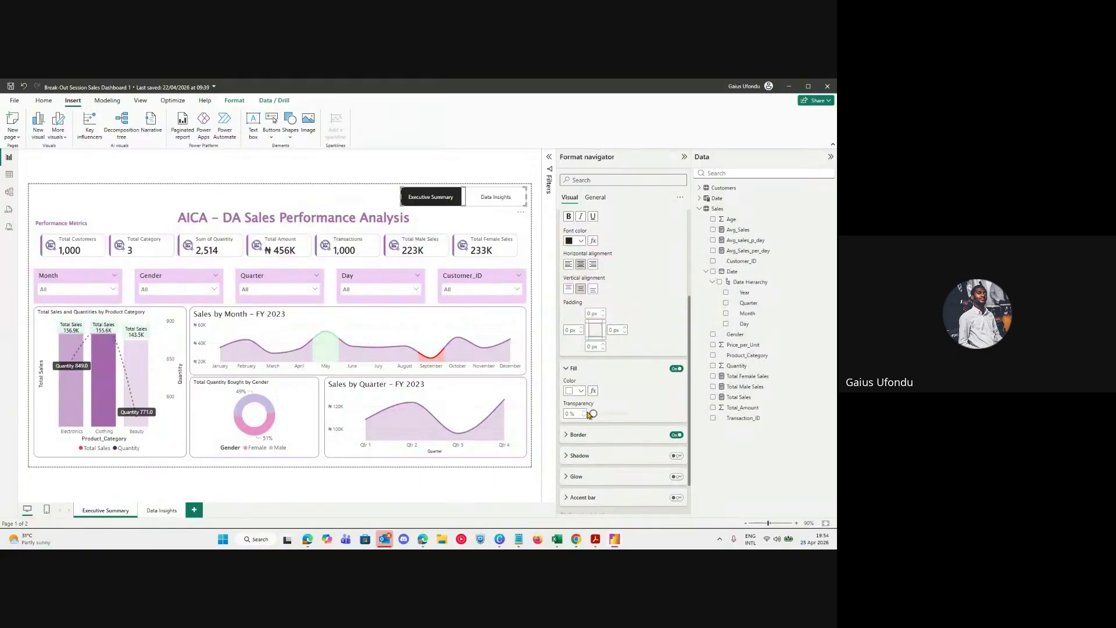
pyautogui.scroll(-1, 589, 412)
pyautogui.click(580, 396)
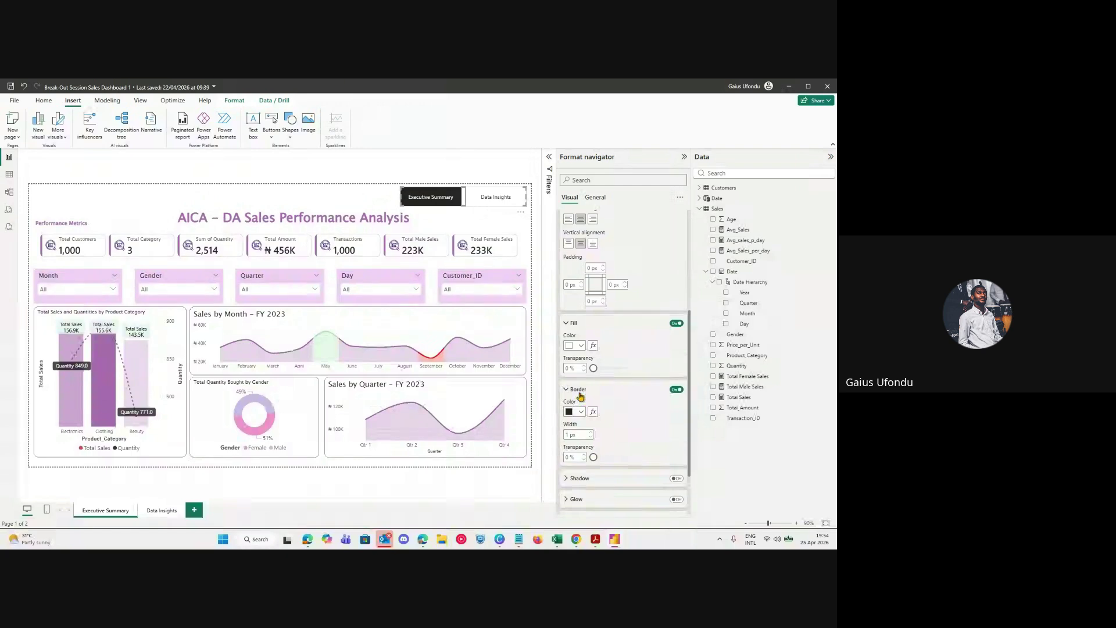
pyautogui.click(580, 396)
pyautogui.scroll(4, 651, 422)
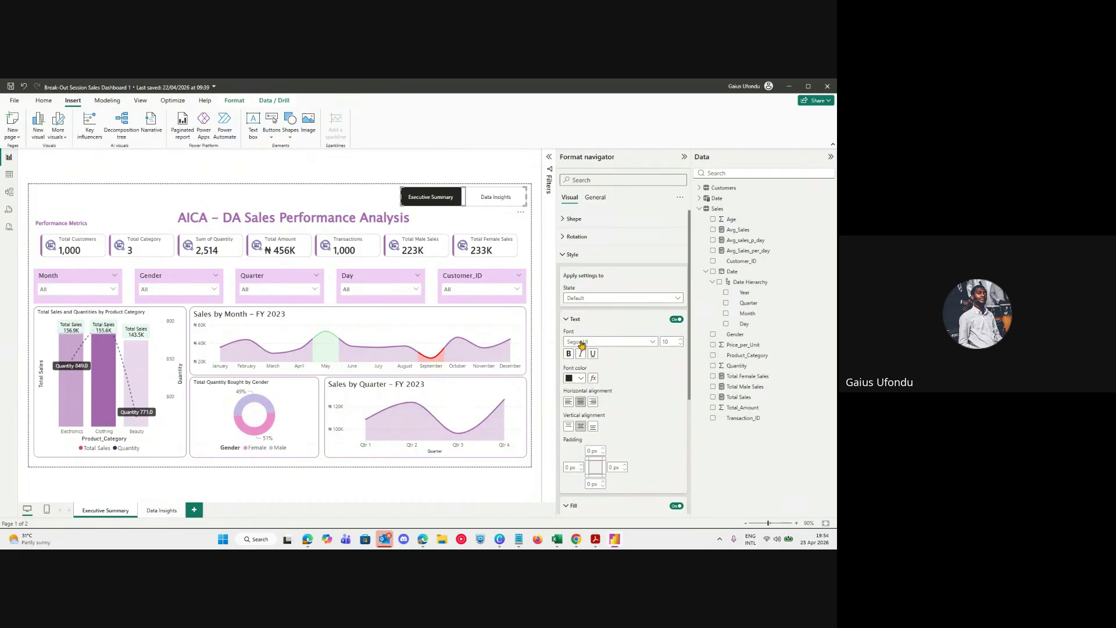
pyautogui.click(587, 254)
pyautogui.click(589, 281)
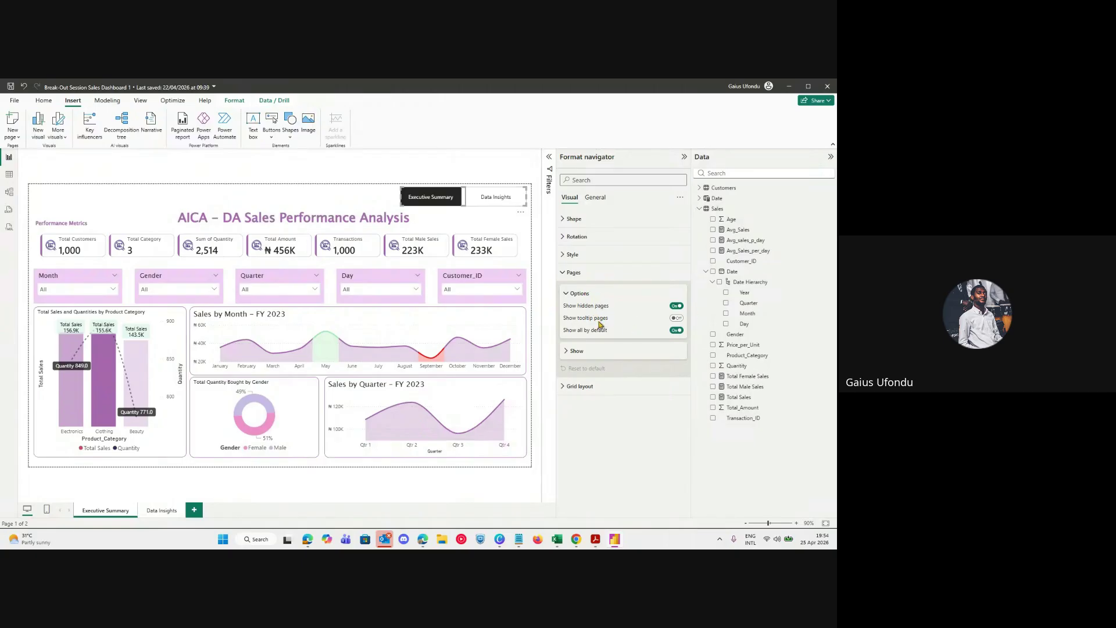
pyautogui.click(584, 354)
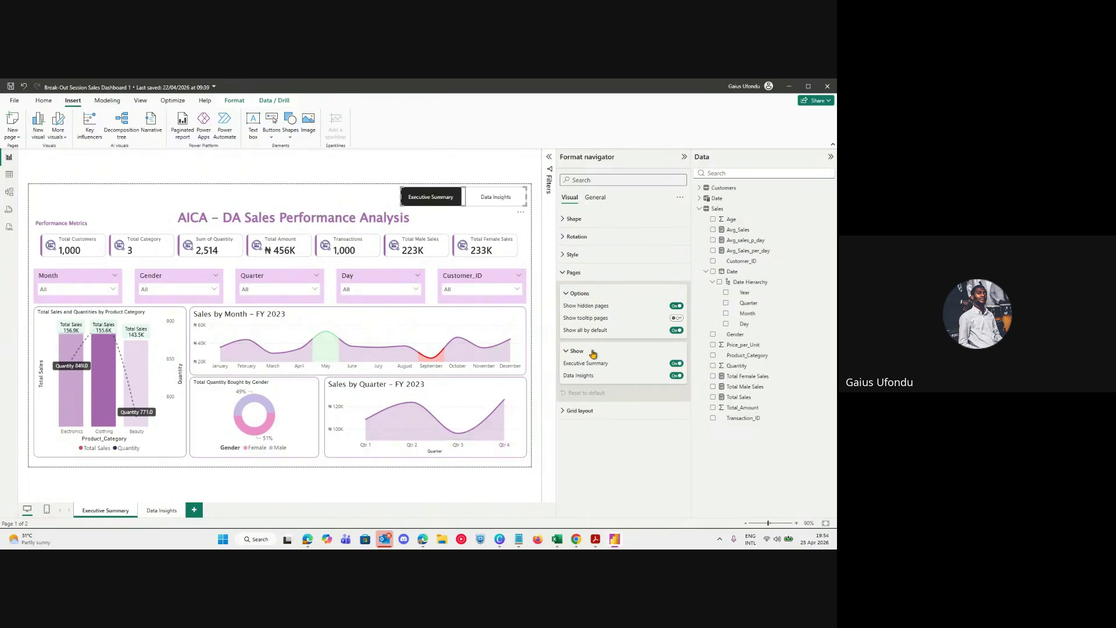
pyautogui.click(593, 352)
pyautogui.click(578, 272)
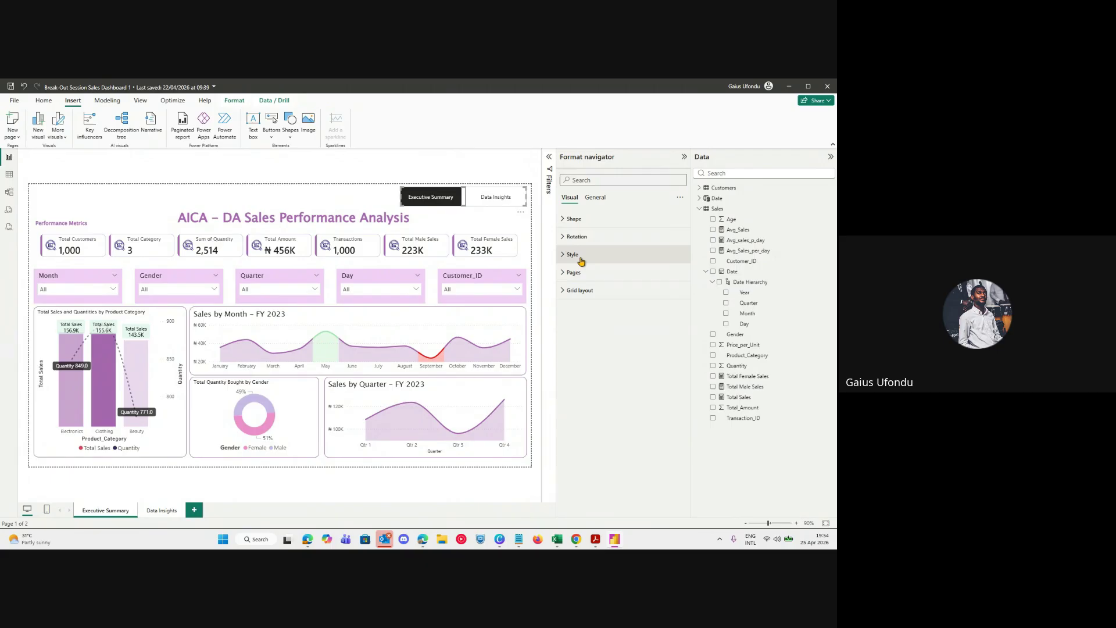
# Change the page navigator's button shape to Pill.
pyautogui.click(578, 221)
pyautogui.click(587, 262)
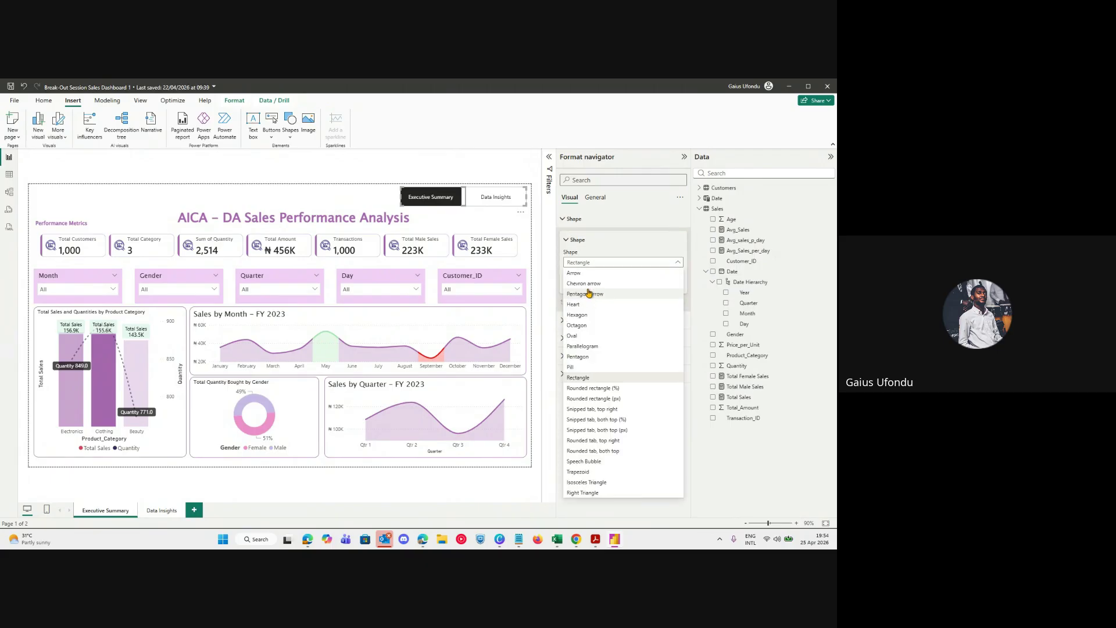
pyautogui.click(585, 367)
pyautogui.click(424, 219)
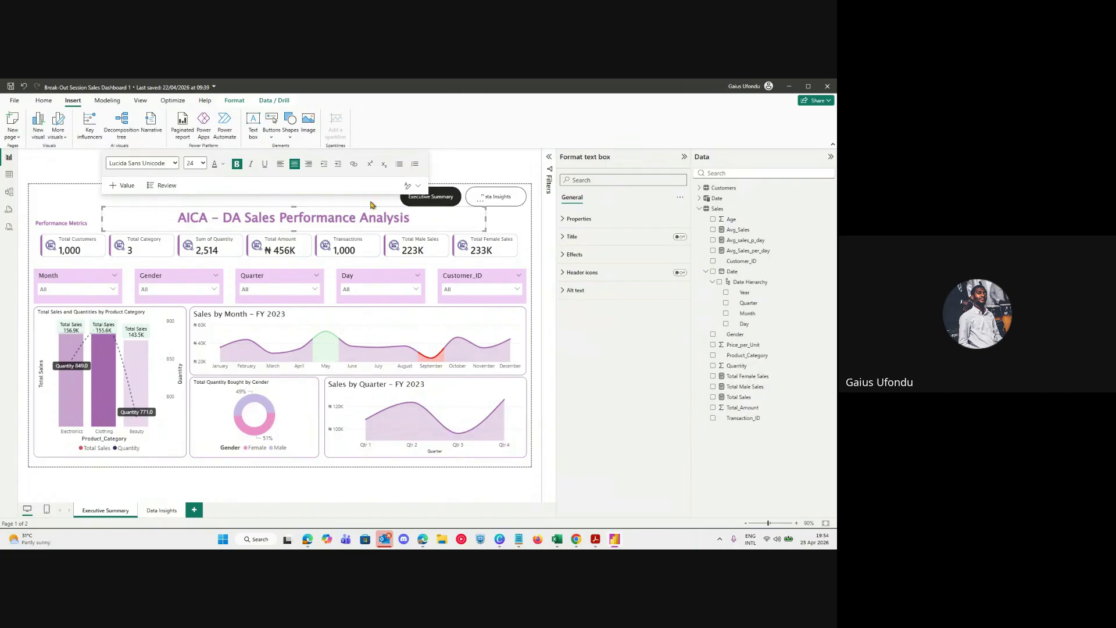
pyautogui.click(407, 193)
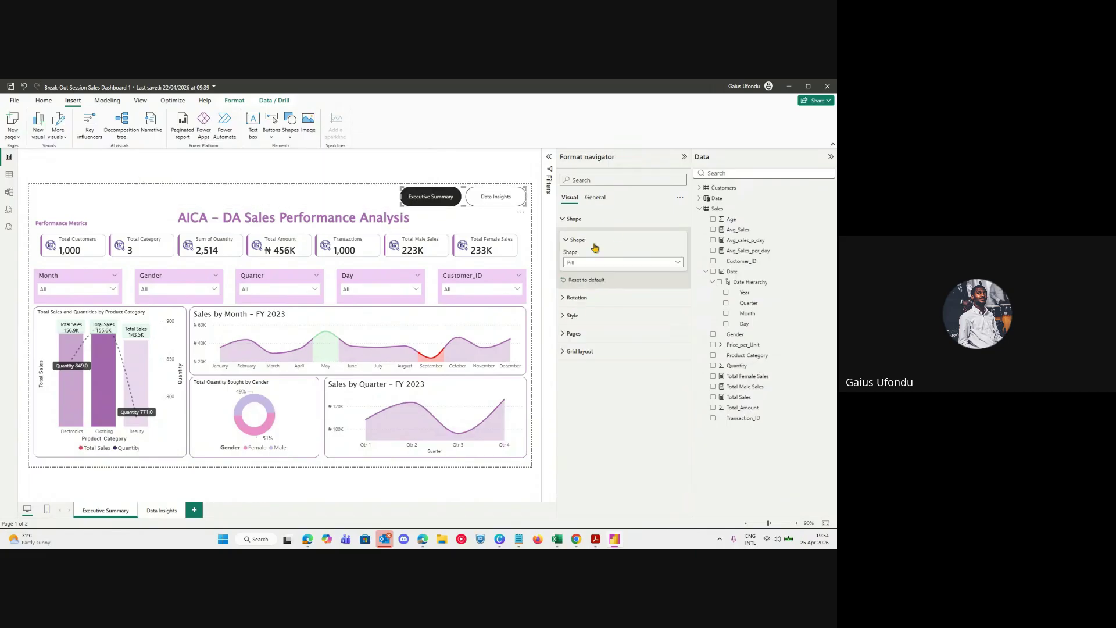
pyautogui.click(581, 219)
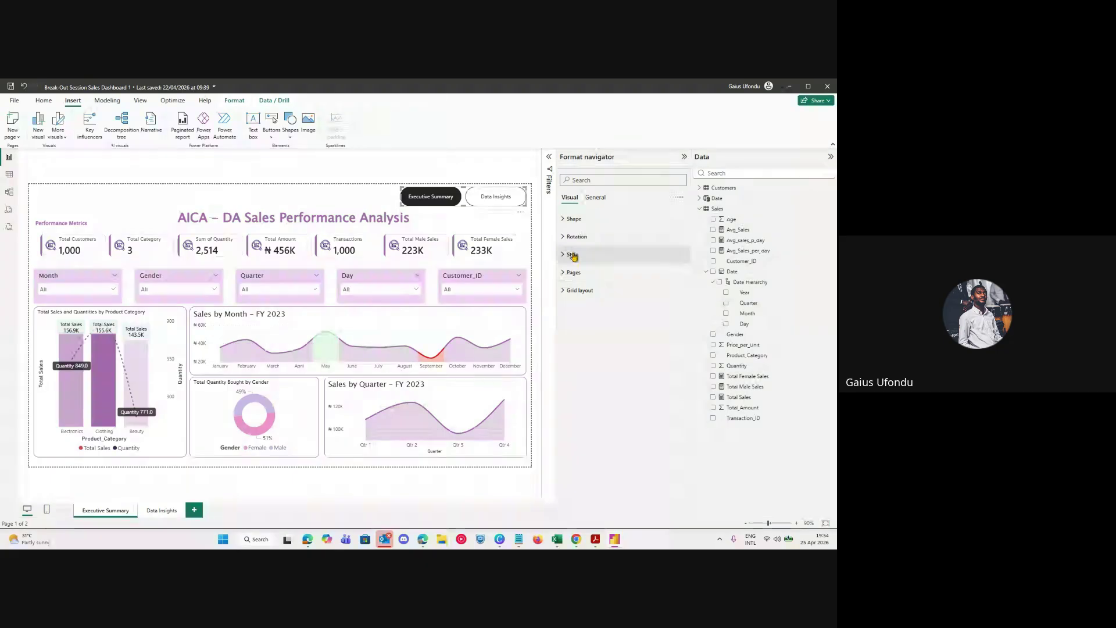
# Examine the navigator's style settings for the Pressed state, then test its Data Insights button and return to Executive Summary.
pyautogui.click(572, 240)
pyautogui.click(572, 240)
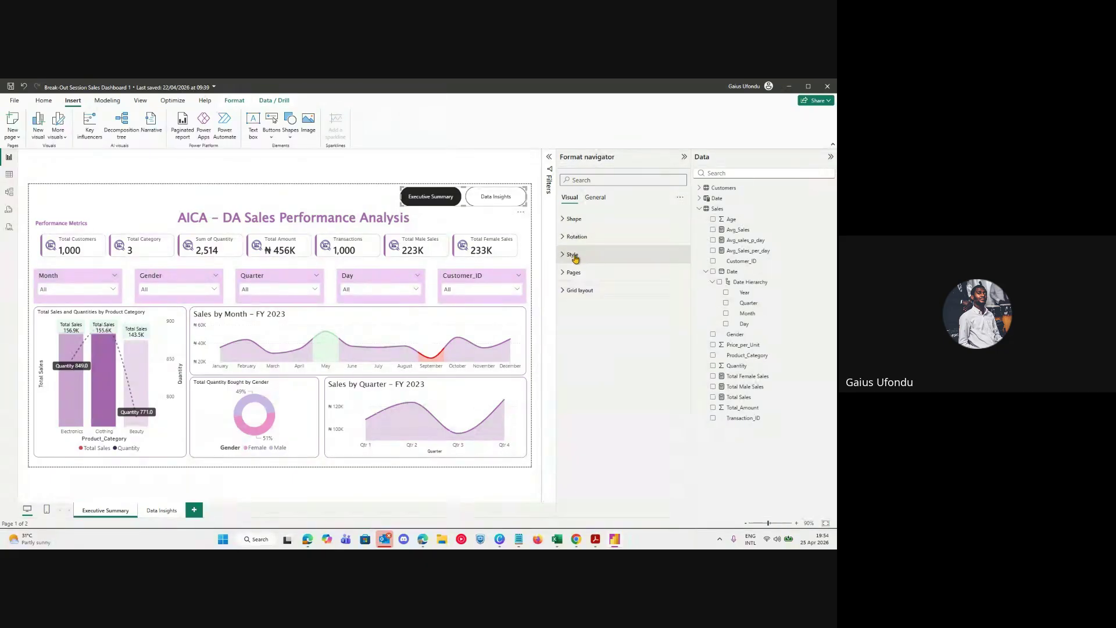
pyautogui.click(574, 255)
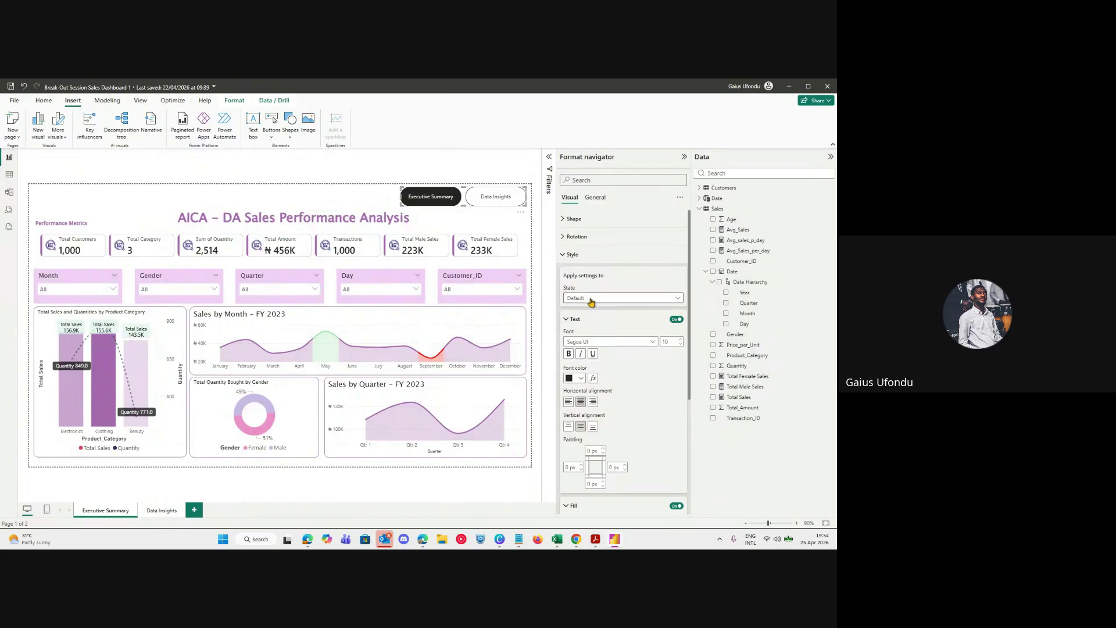
pyautogui.click(592, 298)
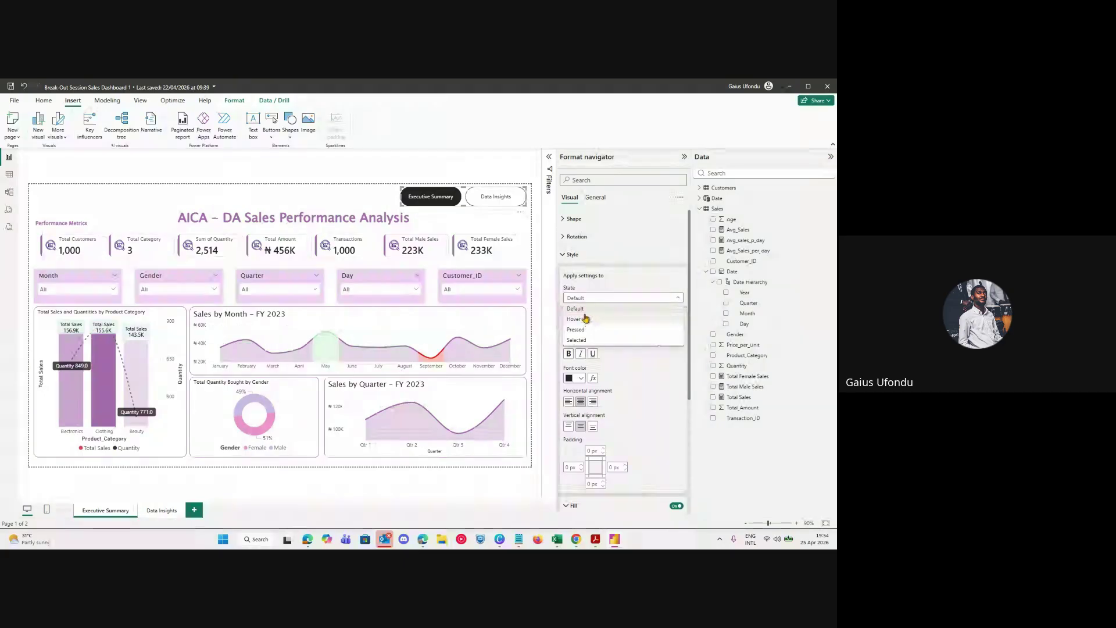
pyautogui.click(585, 298)
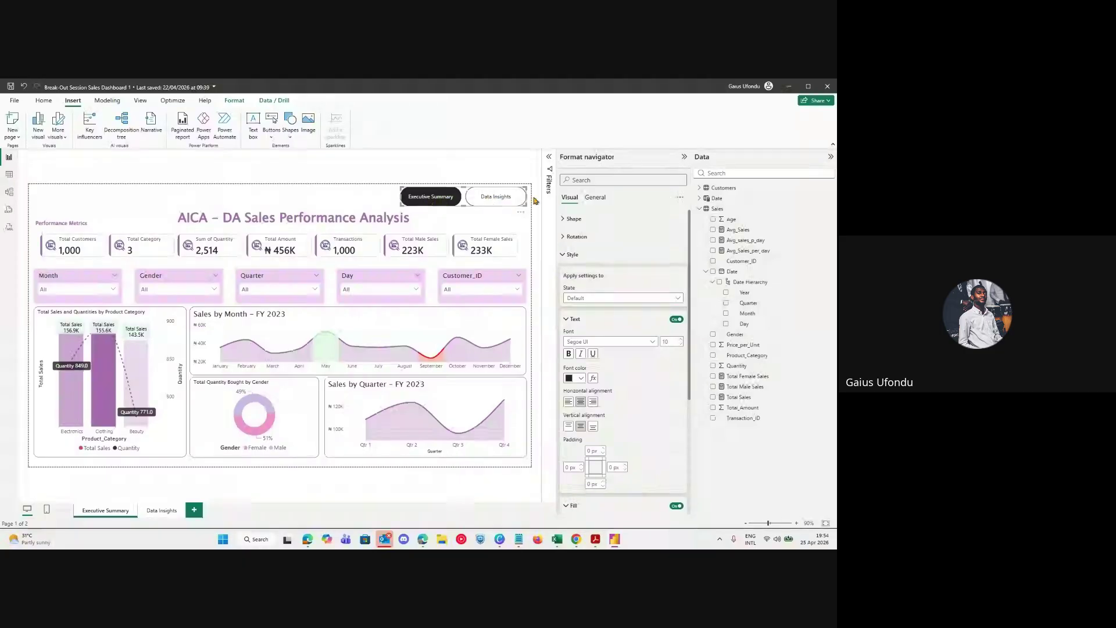
pyautogui.click(592, 298)
pyautogui.click(576, 329)
pyautogui.scroll(-3, 606, 345)
pyautogui.scroll(-1, 612, 345)
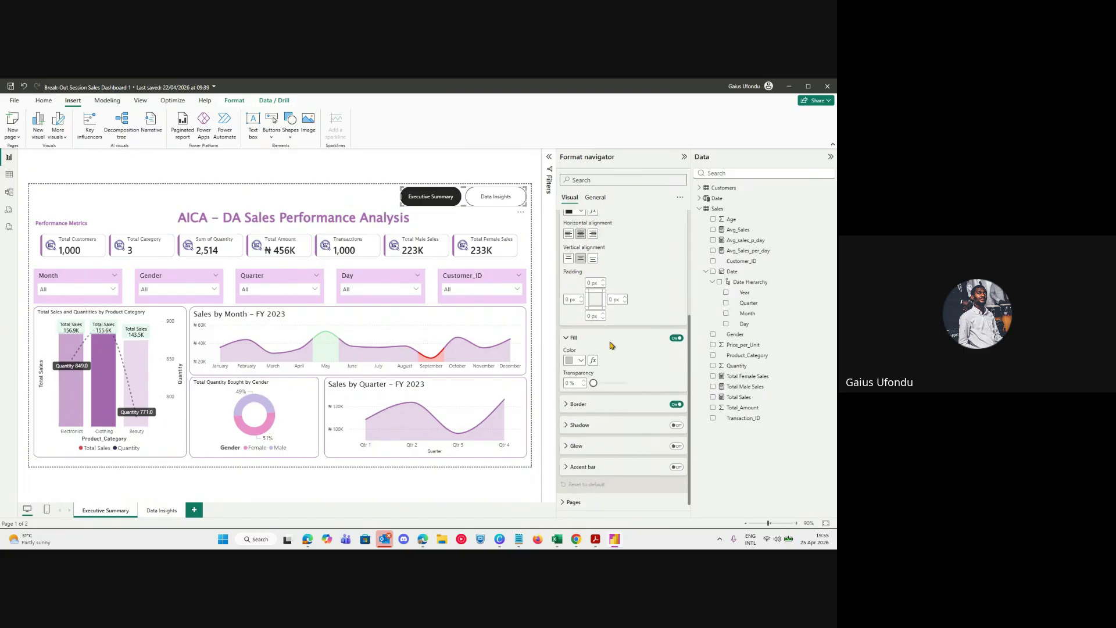
pyautogui.scroll(-1, 611, 346)
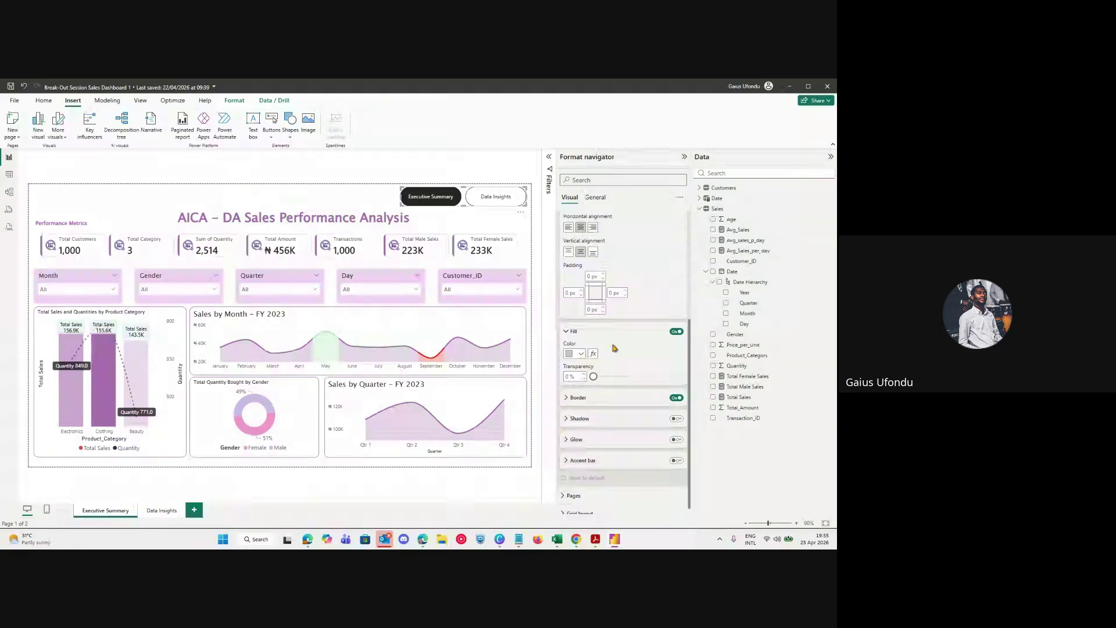
pyautogui.scroll(4, 602, 358)
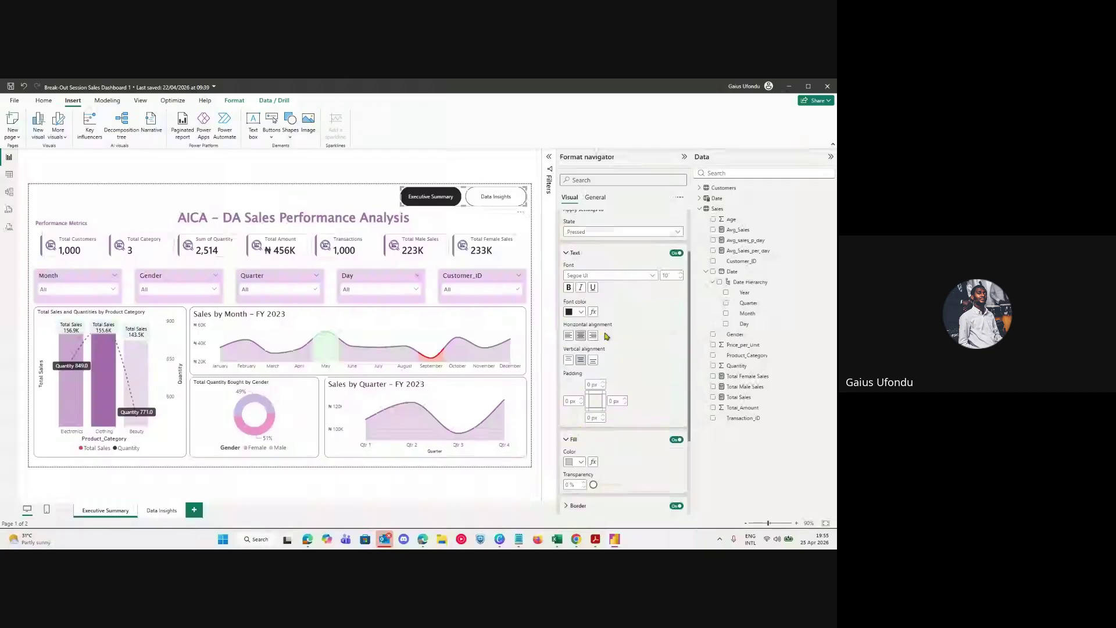
pyautogui.click(612, 290)
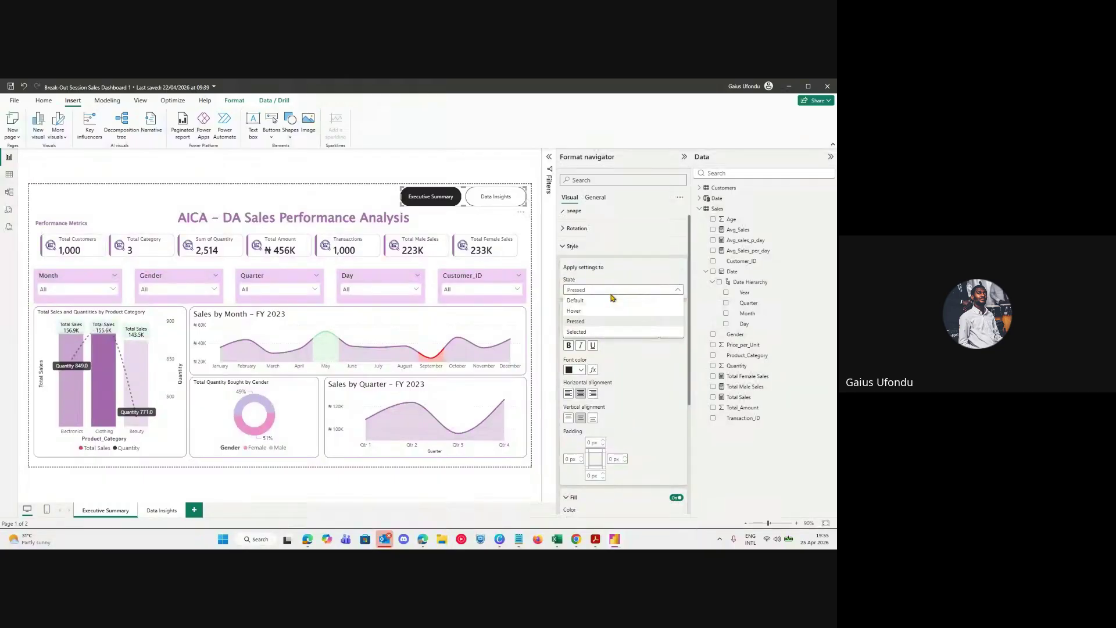
pyautogui.click(600, 324)
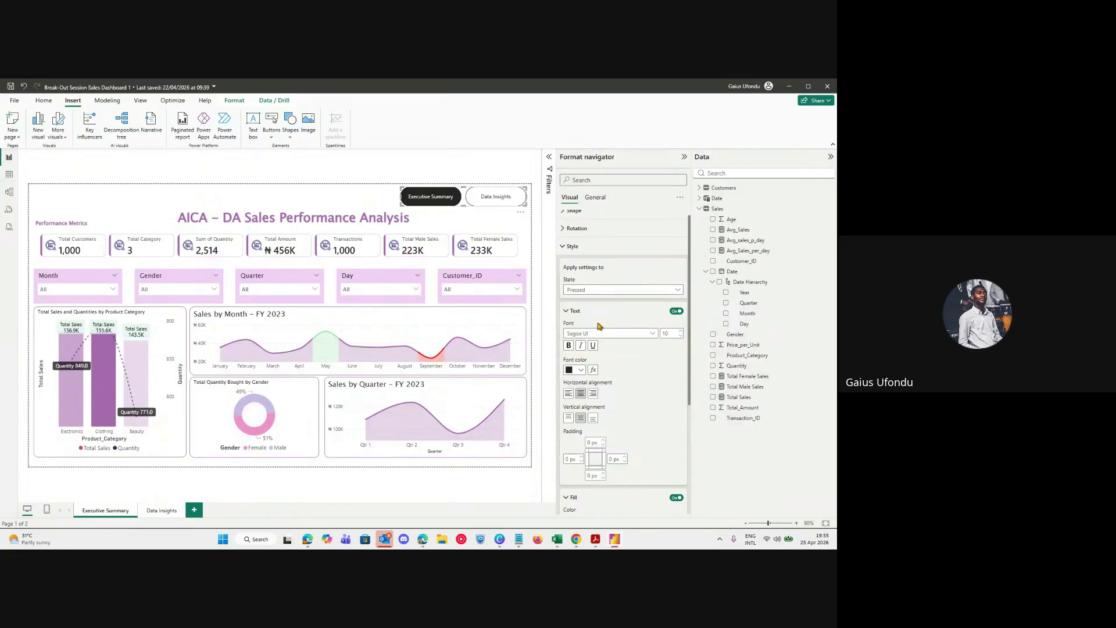
pyautogui.keyDown('ctrl'); pyautogui.click(494, 198); pyautogui.keyUp('ctrl')
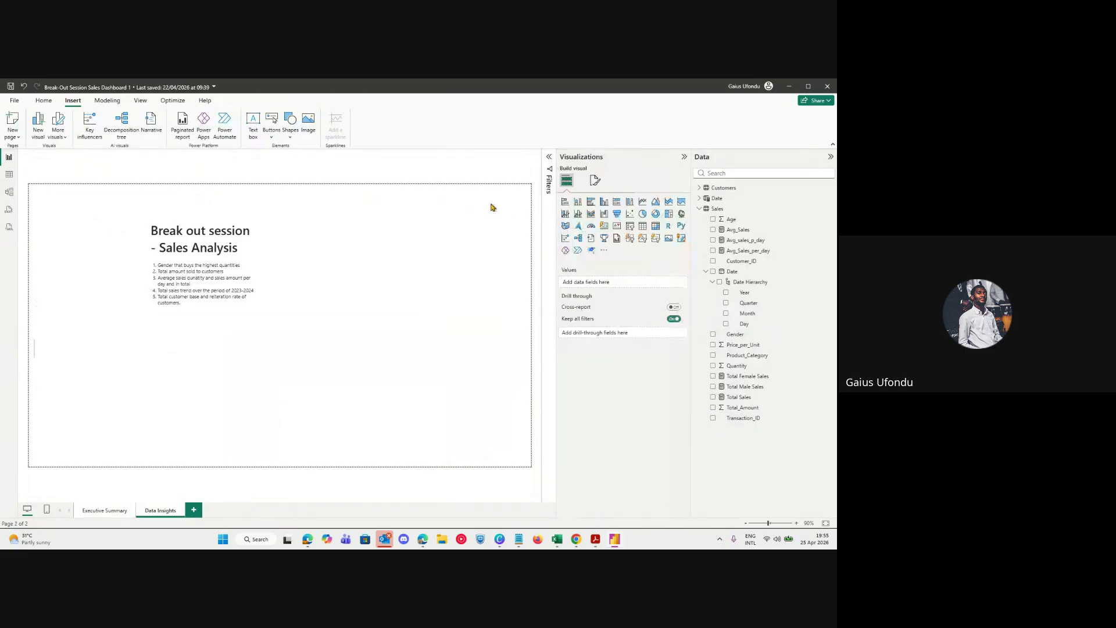
pyautogui.click(106, 509)
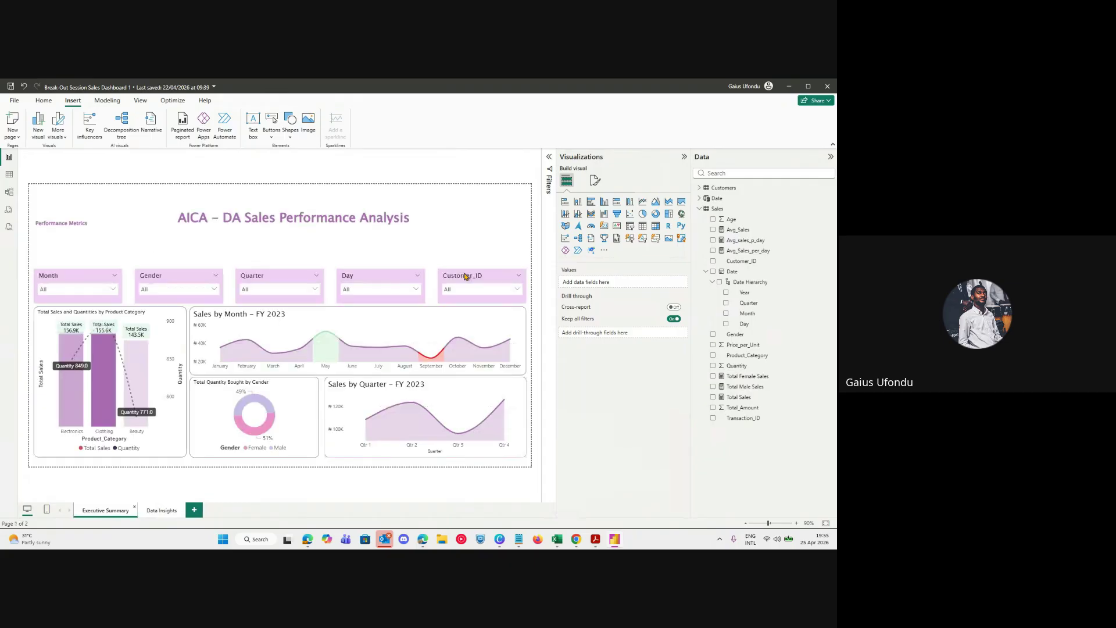
# Copy the page navigator from Executive Summary onto the Data Insights page in the same position.
pyautogui.click(464, 212)
pyautogui.click(489, 210)
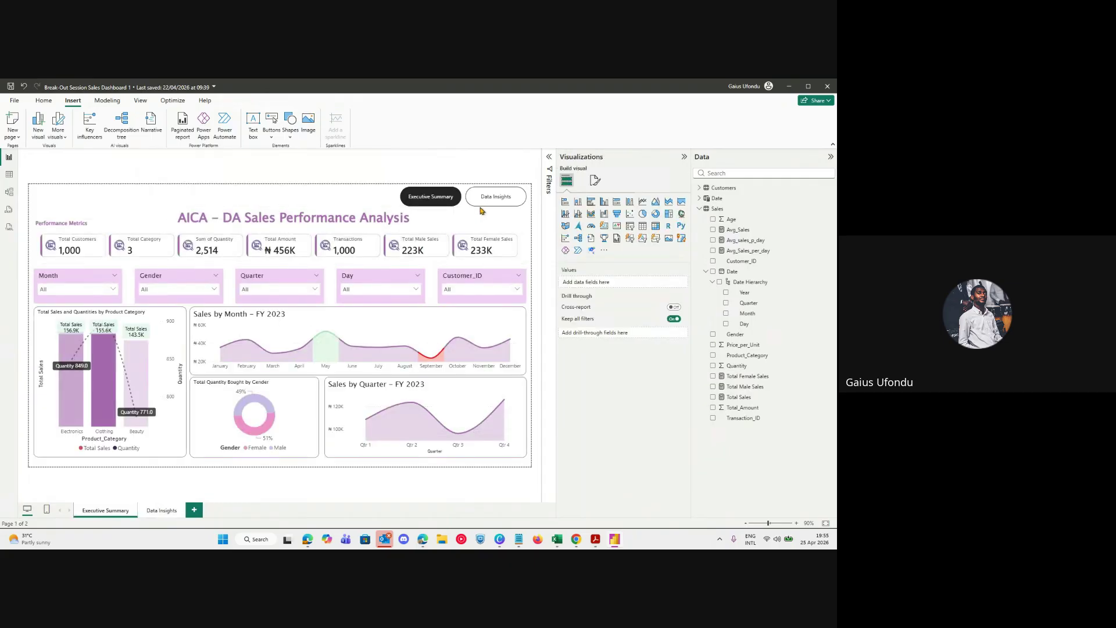
pyautogui.click(472, 210)
pyautogui.click(465, 203)
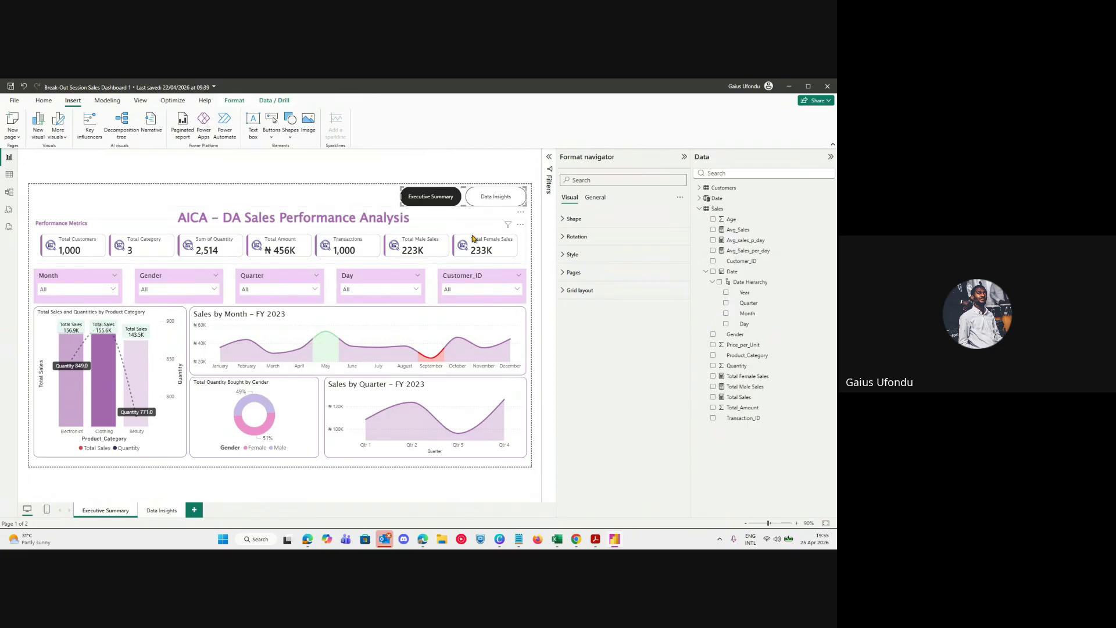
pyautogui.click(153, 513)
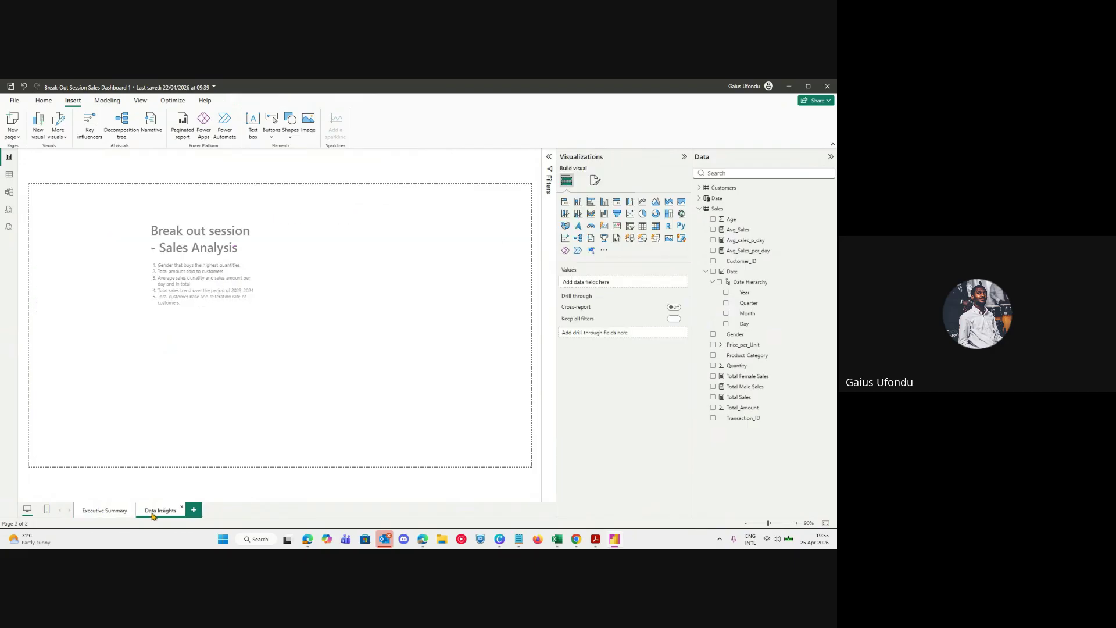
pyautogui.hotkey('ctrl', 'v')
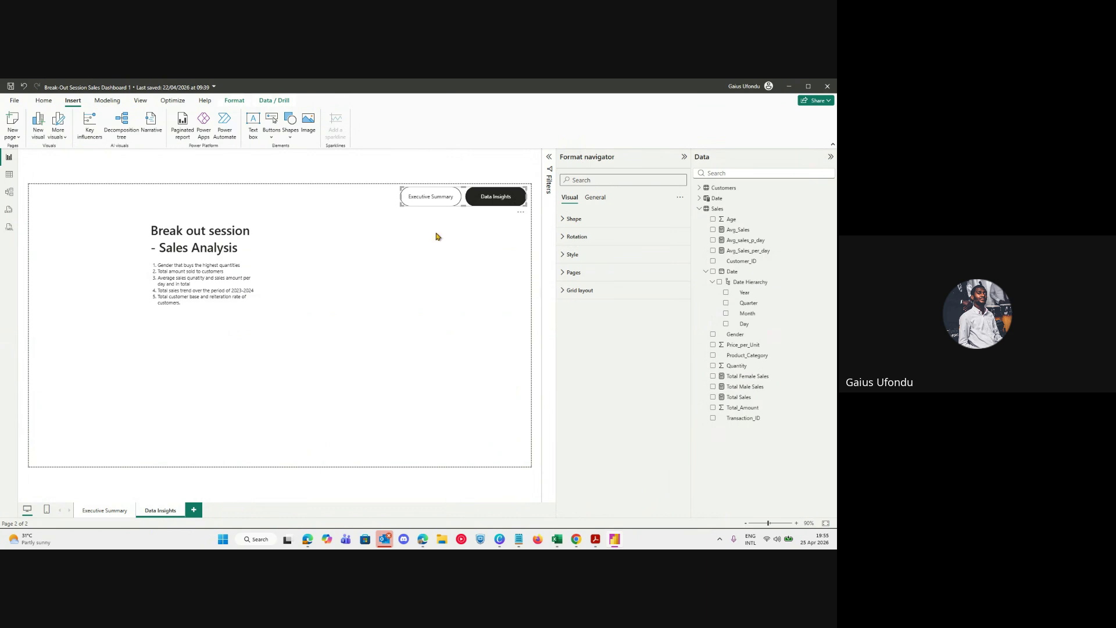
# Test the page navigator by switching back and forth between Executive Summary and Data Insights, ending on Executive Summary.
pyautogui.keyDown('ctrl'); pyautogui.click(438, 200); pyautogui.keyUp('ctrl')
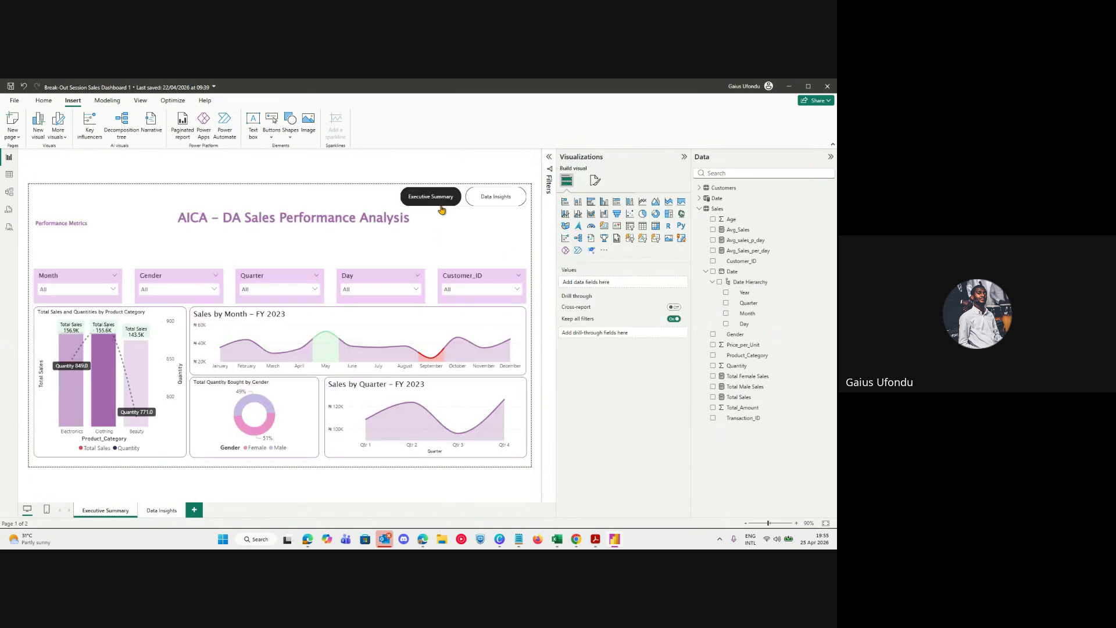
pyautogui.keyDown('ctrl'); pyautogui.click(494, 199); pyautogui.keyUp('ctrl')
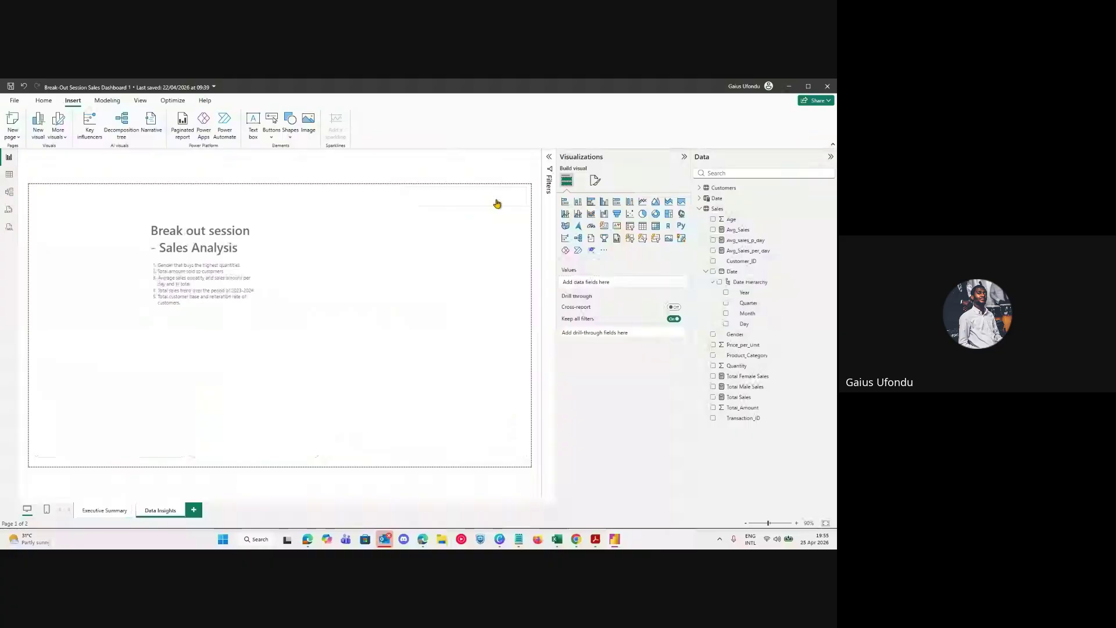
pyautogui.keyDown('ctrl'); pyautogui.click(448, 203); pyautogui.keyUp('ctrl')
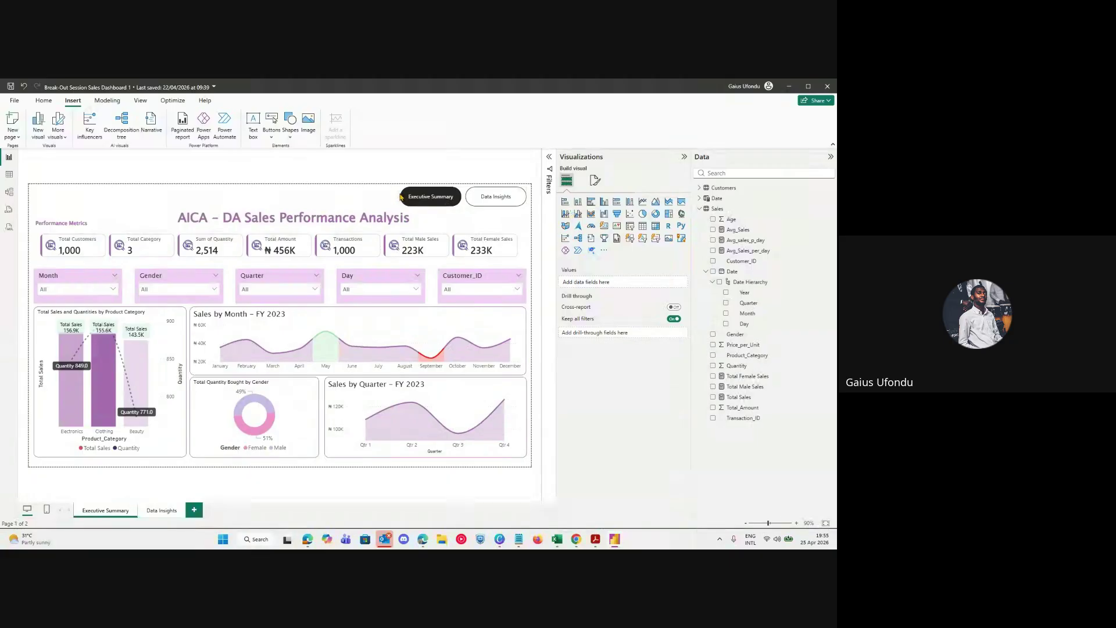
# Look through the page navigator's general settings, including Header icons, and open its visual Style settings.
pyautogui.click(402, 198)
pyautogui.click(597, 199)
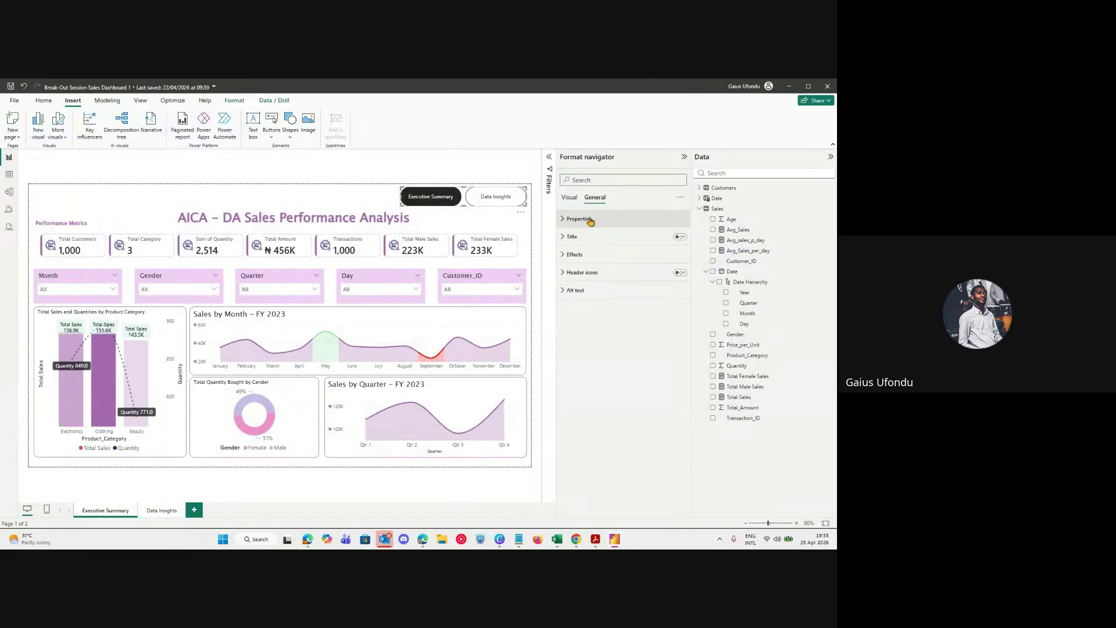
pyautogui.click(589, 260)
pyautogui.click(589, 259)
pyautogui.click(588, 260)
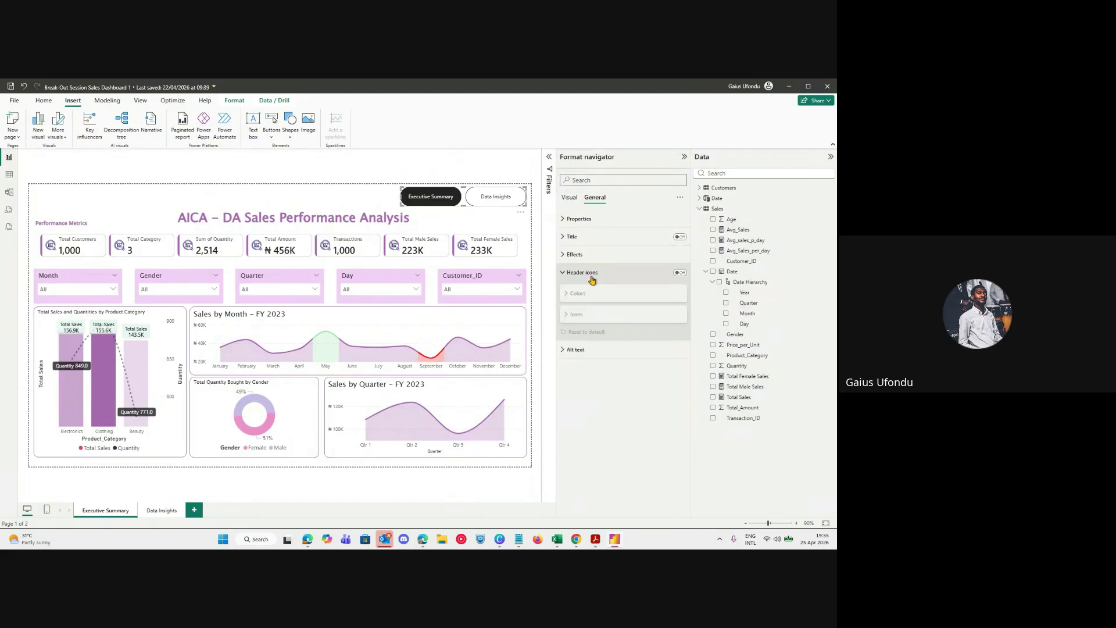
pyautogui.click(589, 259)
pyautogui.click(569, 197)
pyautogui.click(589, 260)
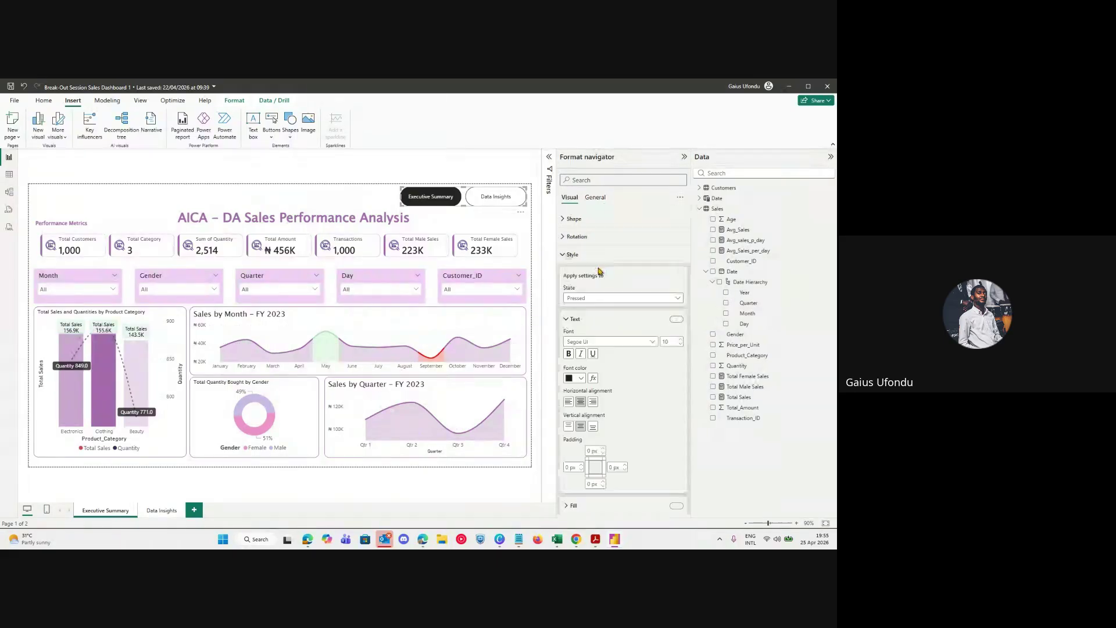
# Switch the navigator's style settings to the Hover state and examine its Text, Fill and Border options.
pyautogui.click(589, 301)
pyautogui.click(598, 323)
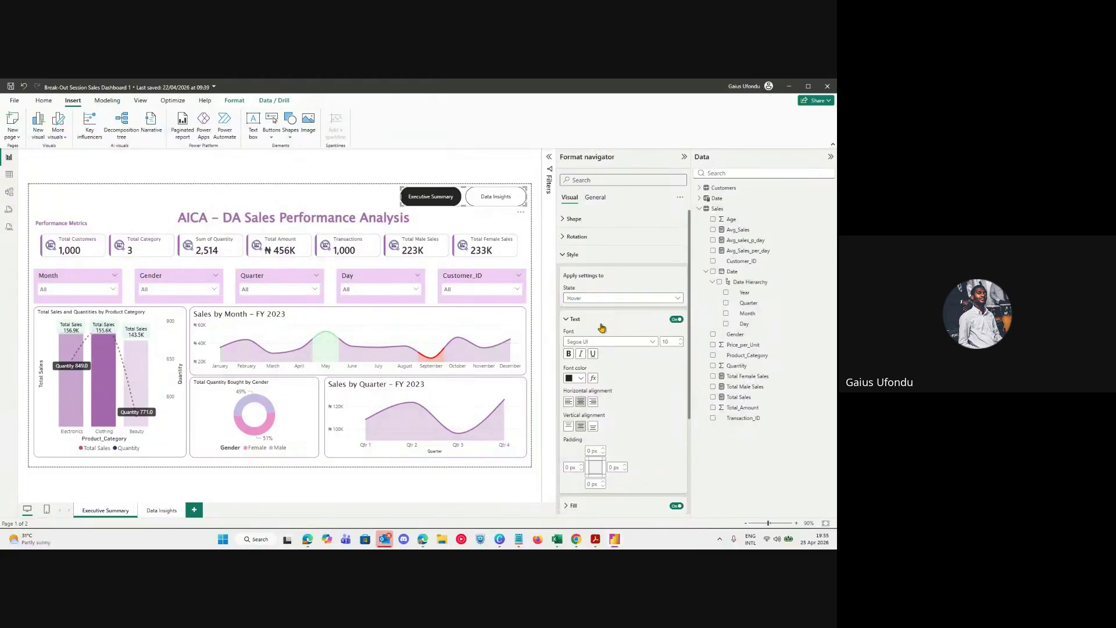
pyautogui.scroll(-2, 617, 381)
pyautogui.click(574, 390)
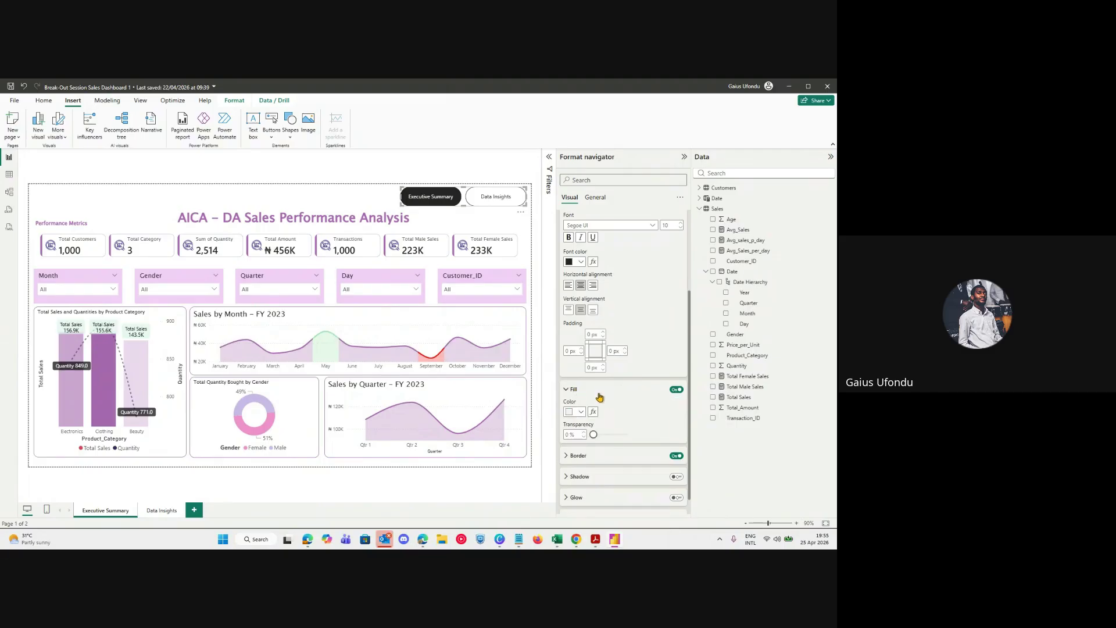
pyautogui.scroll(-1, 599, 393)
pyautogui.click(586, 394)
pyautogui.scroll(-1, 613, 405)
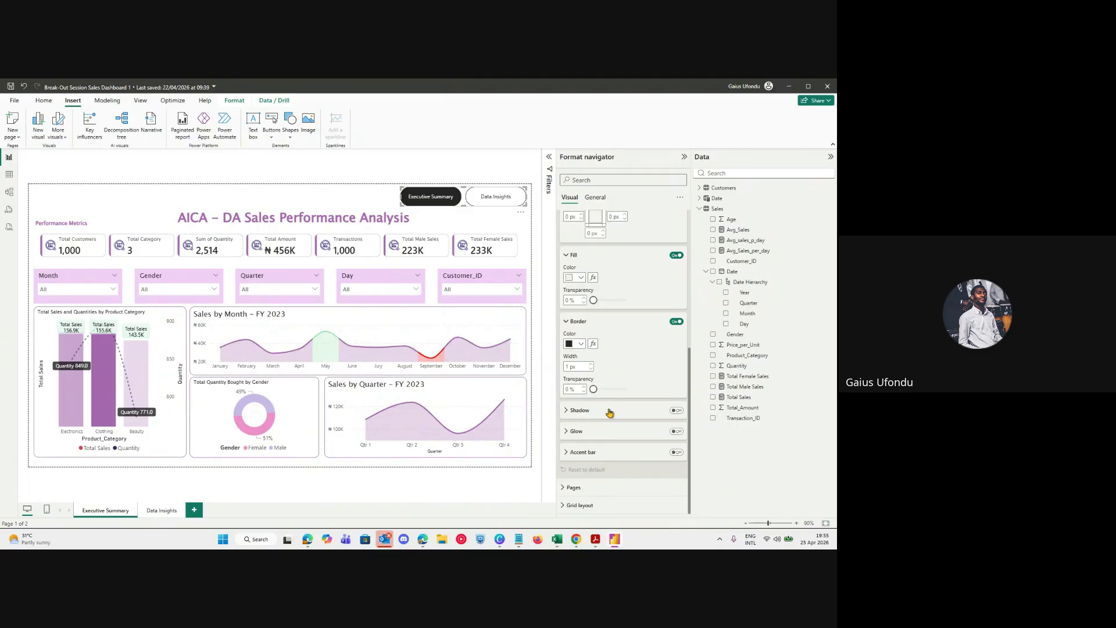
pyautogui.scroll(4, 613, 413)
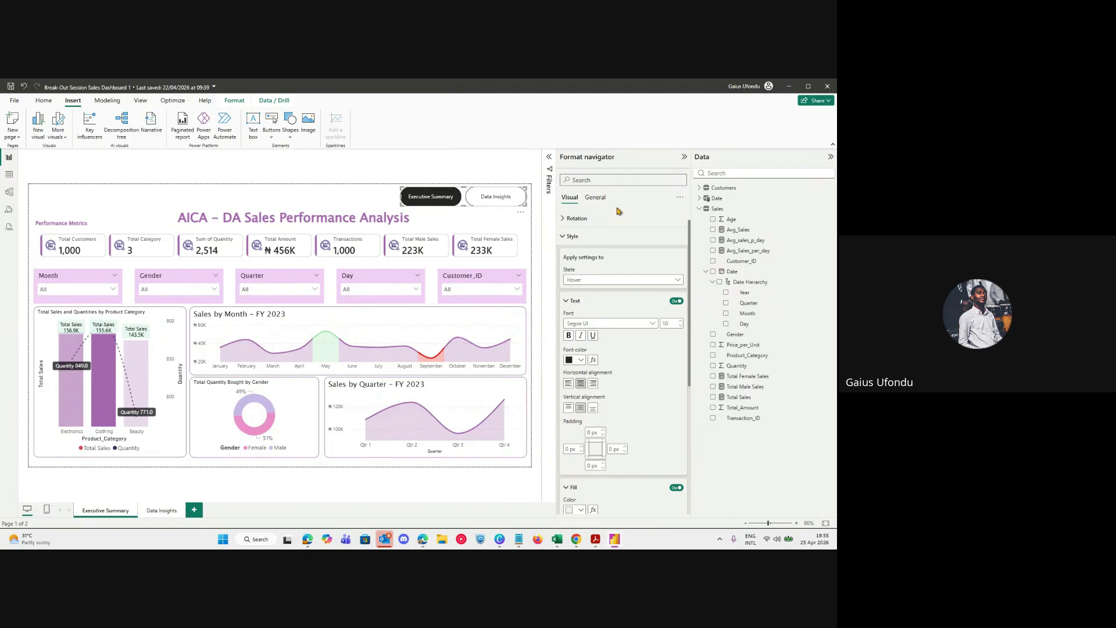
# Search the navigator's format settings for "color" and set the style's Fill color to purple.
pyautogui.click(606, 180)
pyautogui.scroll(-2, 637, 361)
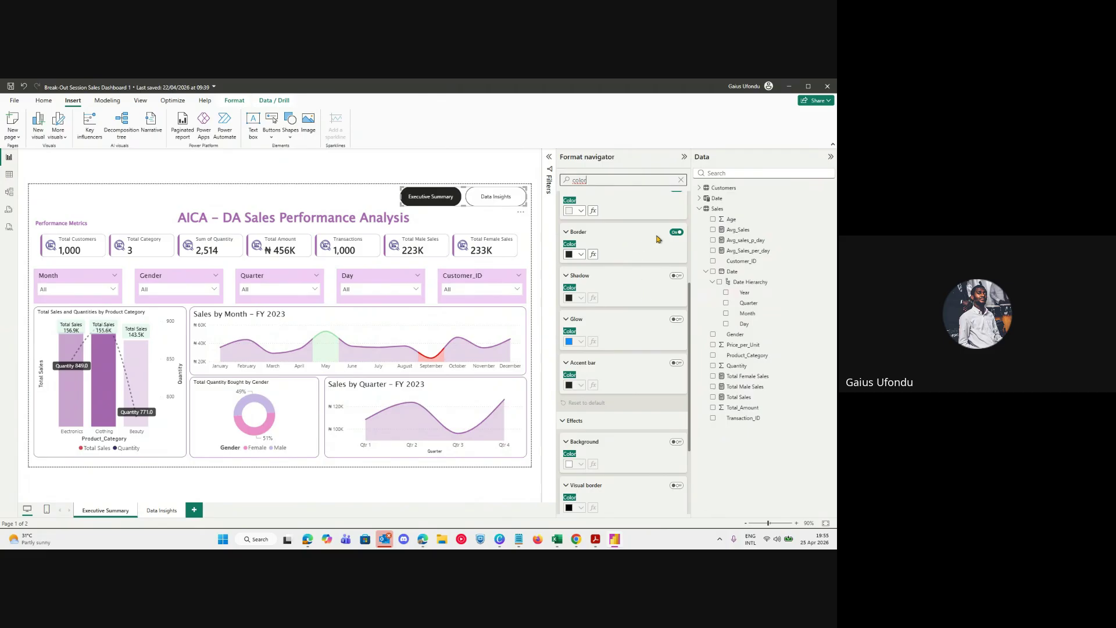
pyautogui.scroll(3, 662, 277)
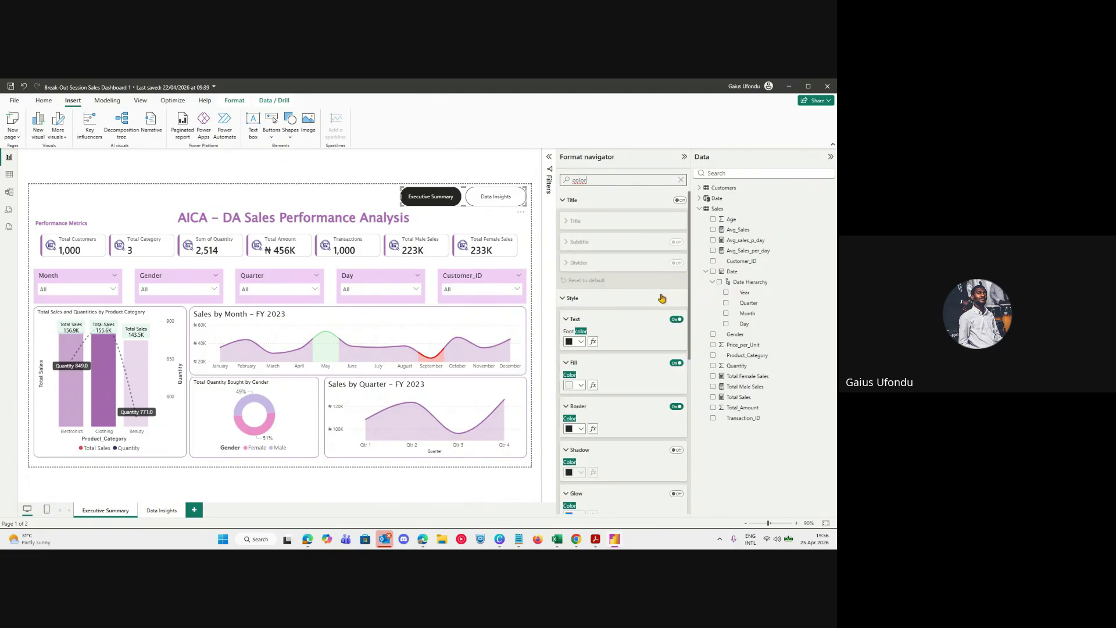
pyautogui.click(581, 385)
pyautogui.click(599, 332)
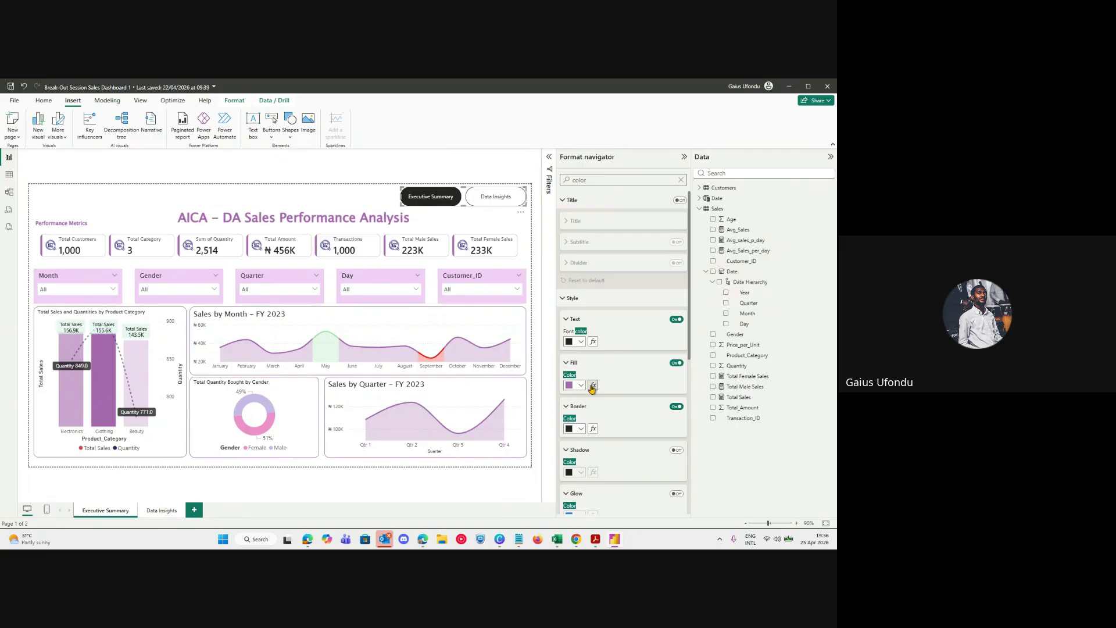
# Look through the remaining color settings for the navigator, including Shadow, Glow, Accent bar, Effects and Header icons.
pyautogui.scroll(-5, 628, 381)
pyautogui.scroll(-3, 628, 380)
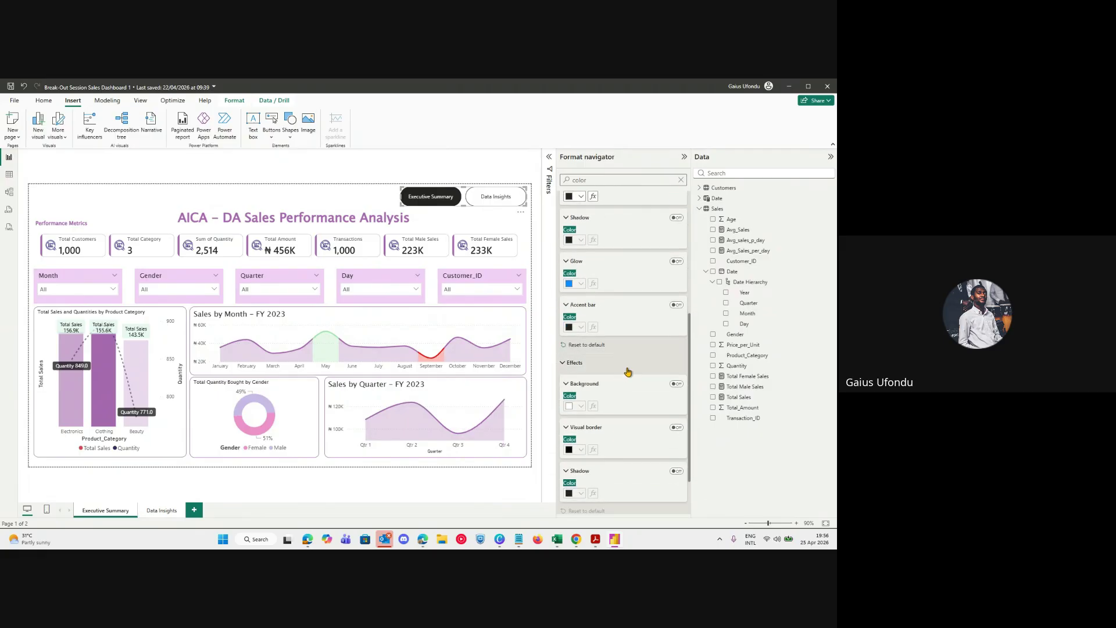
pyautogui.scroll(5, 628, 375)
pyautogui.scroll(-5, 629, 375)
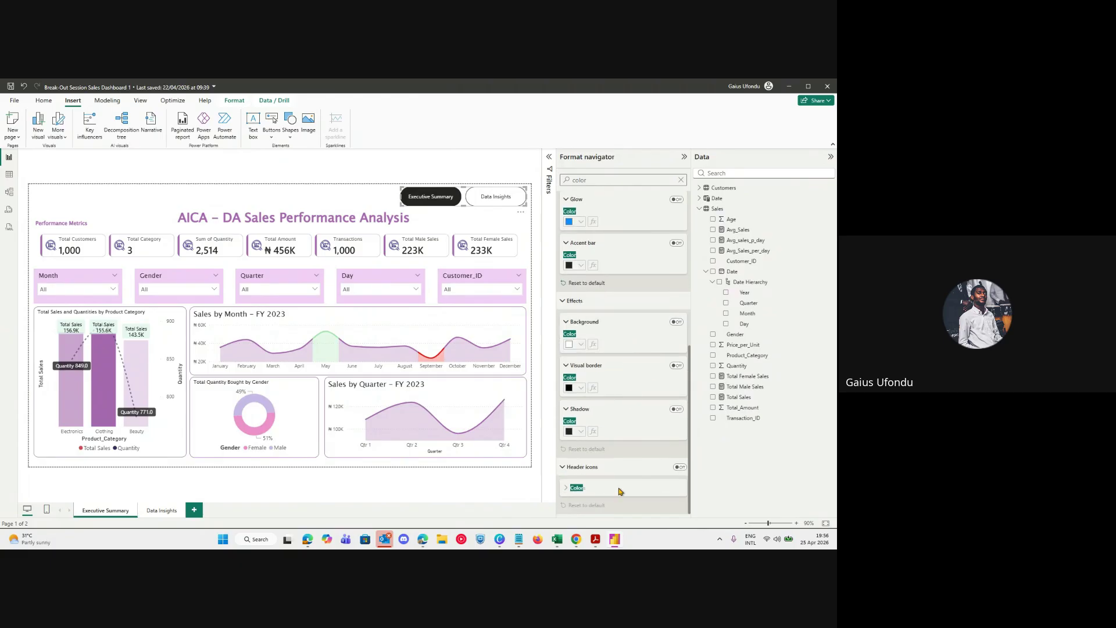
pyautogui.scroll(7, 642, 356)
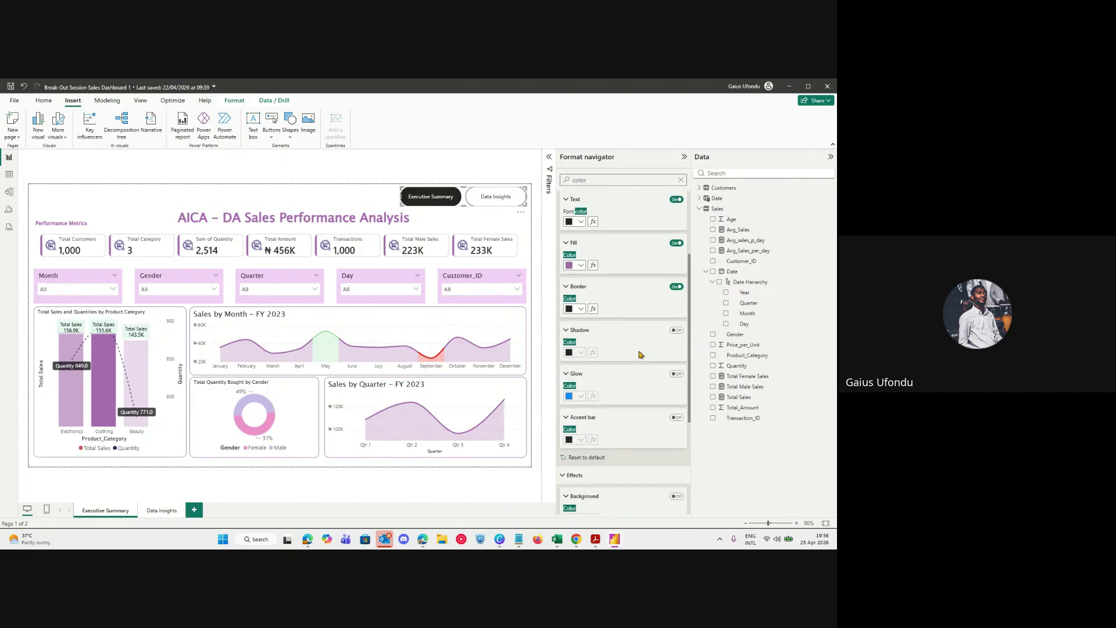
pyautogui.scroll(1, 636, 358)
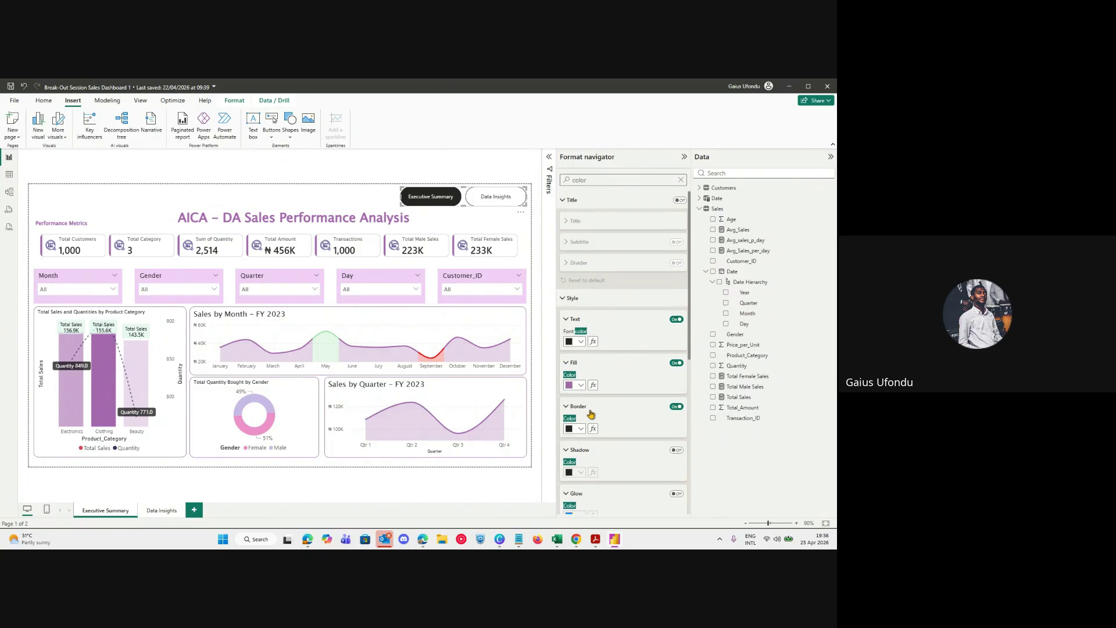
# Try the style Shadow on the navigator buttons and turn it back off.
pyautogui.click(676, 450)
pyautogui.click(676, 450)
pyautogui.click(677, 450)
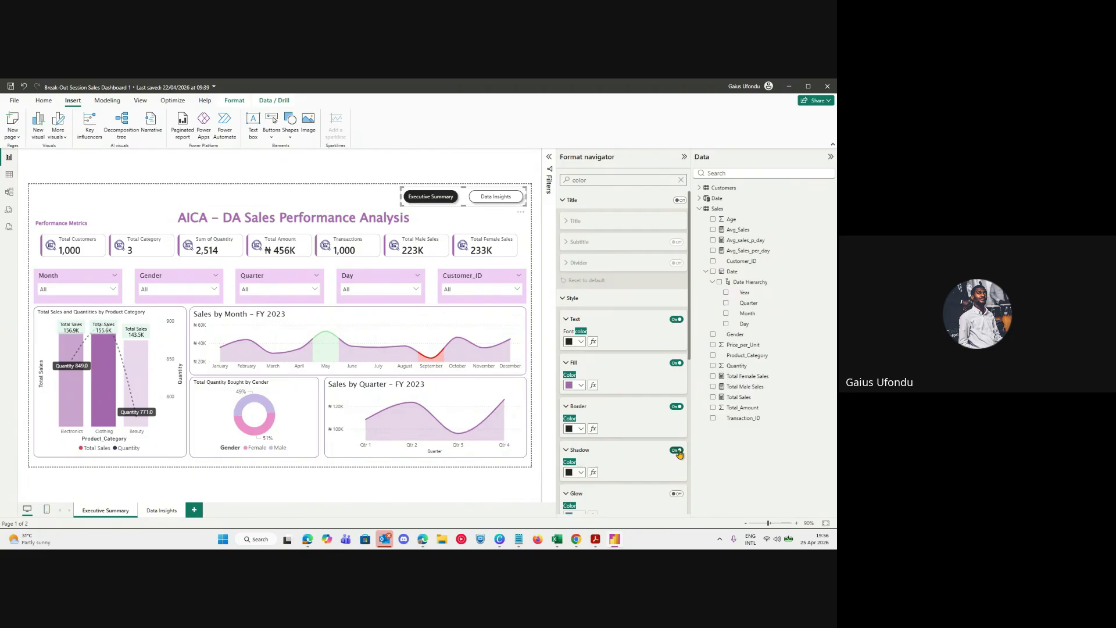
pyautogui.click(676, 450)
pyautogui.click(676, 450)
pyautogui.click(676, 450)
# Toggle the style Fill of the navigator buttons off and on to compare, leaving it enabled.
pyautogui.click(676, 363)
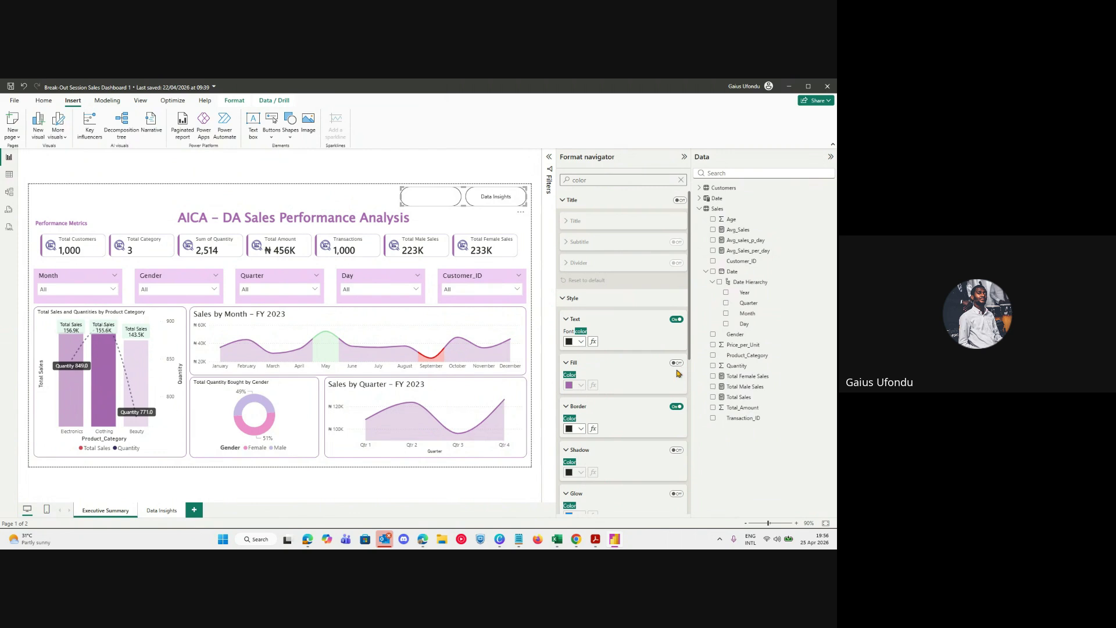
pyautogui.click(677, 363)
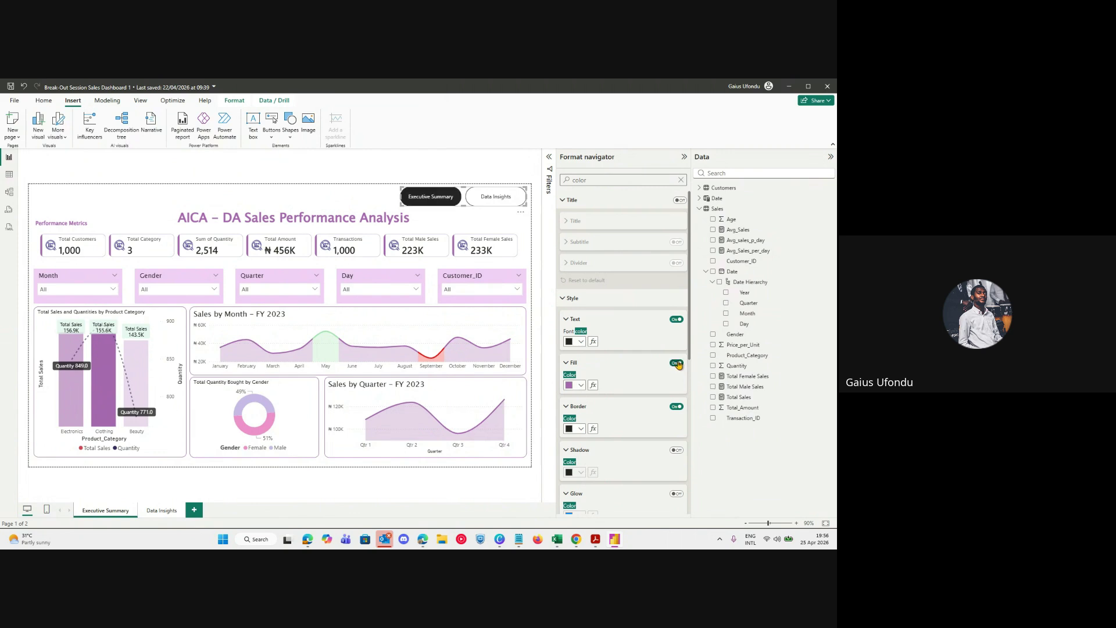
pyautogui.click(677, 364)
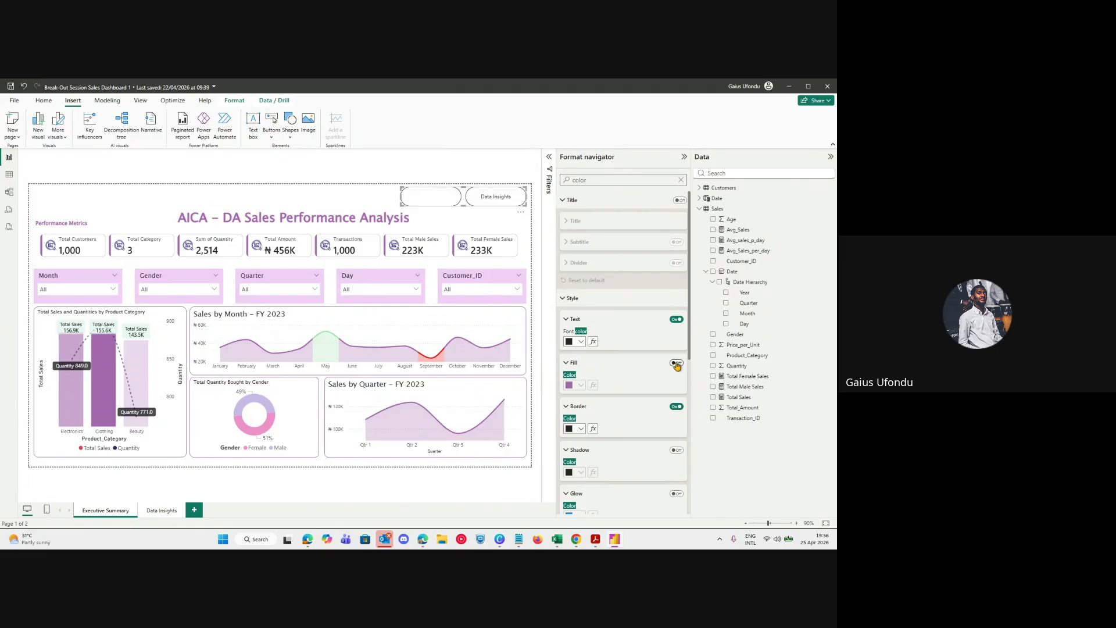
pyautogui.click(676, 364)
pyautogui.click(676, 364)
pyautogui.click(676, 364)
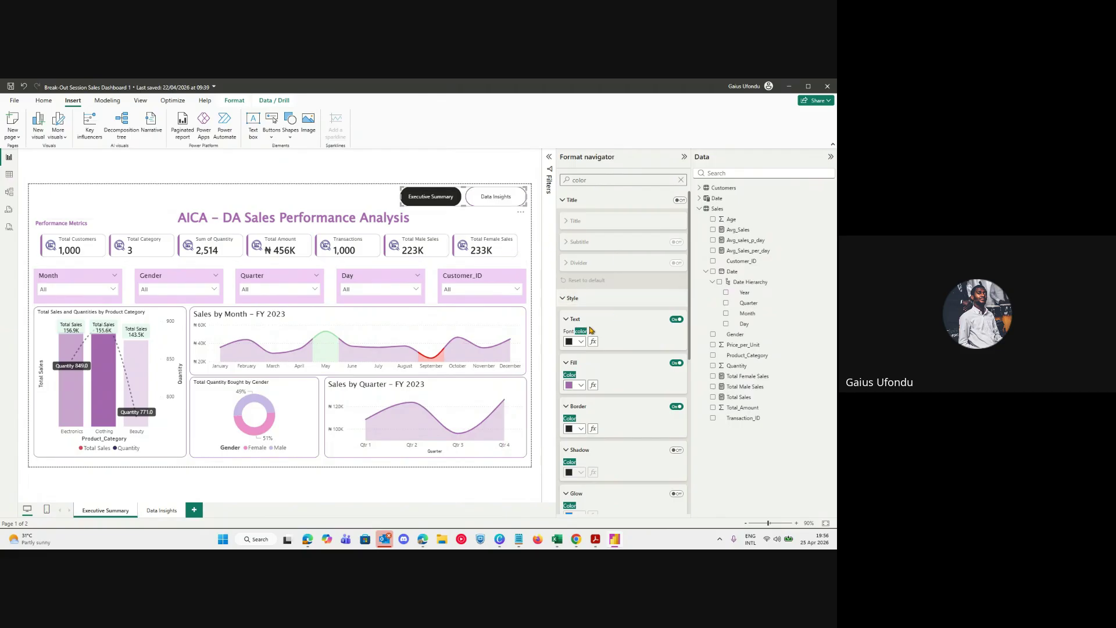
# Clear the format settings search and set the navigator's Hover state Fill color to the recent purple.
pyautogui.click(681, 180)
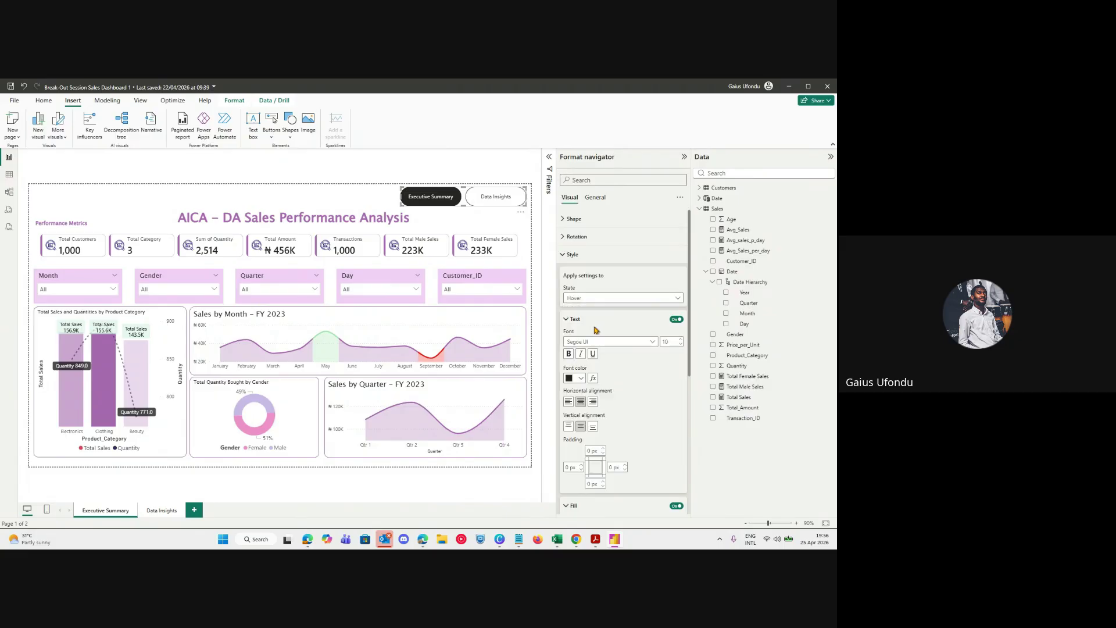
pyautogui.scroll(-2, 604, 337)
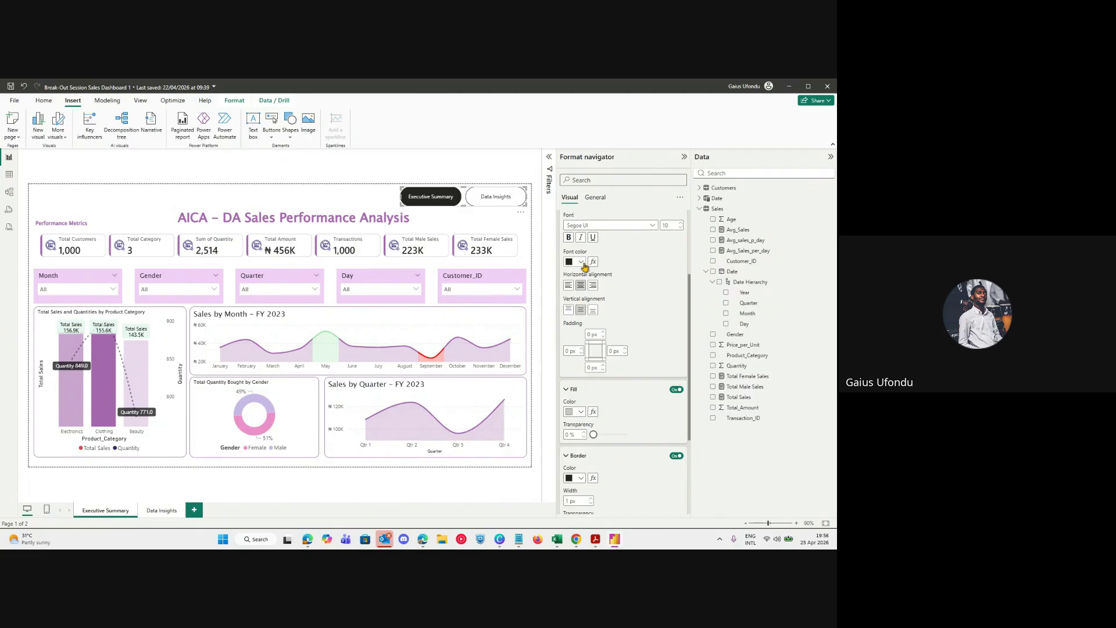
pyautogui.scroll(-2, 603, 344)
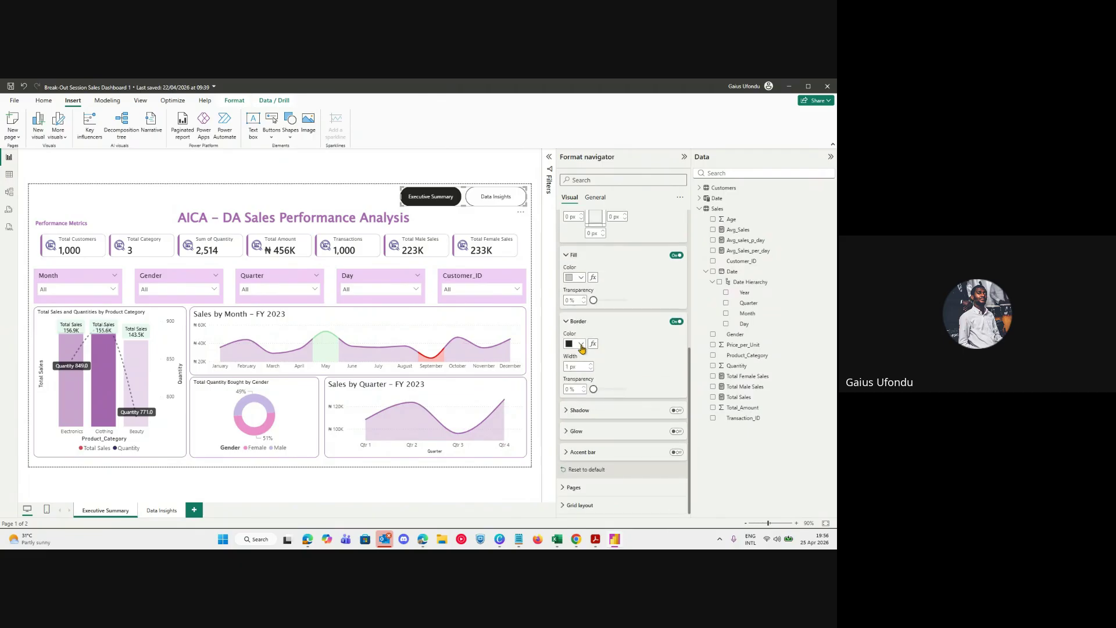
pyautogui.click(579, 278)
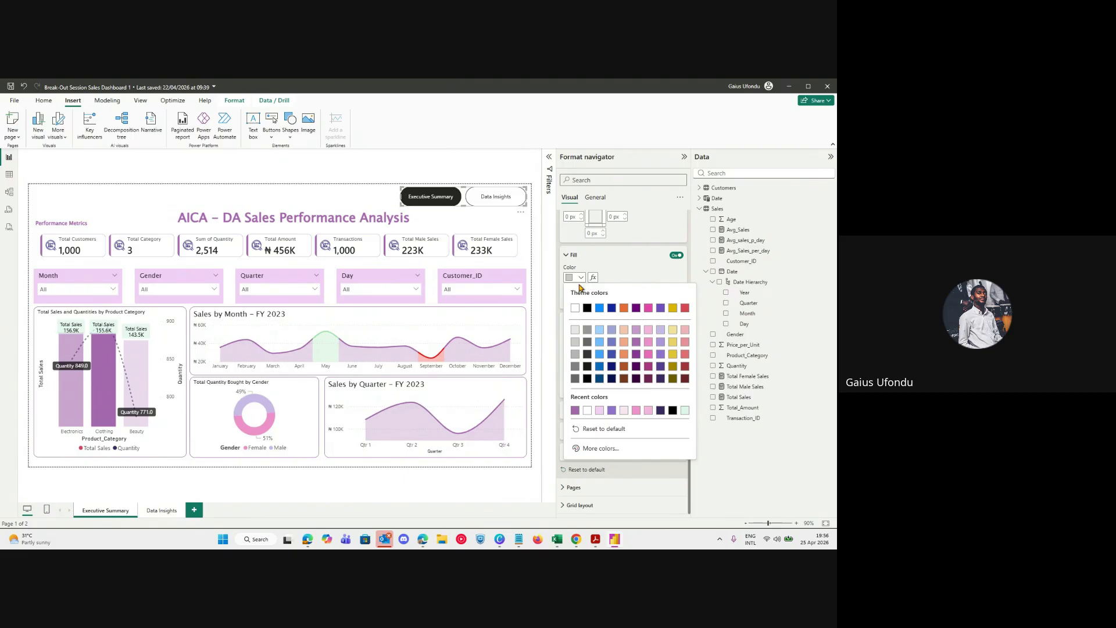
pyautogui.click(575, 410)
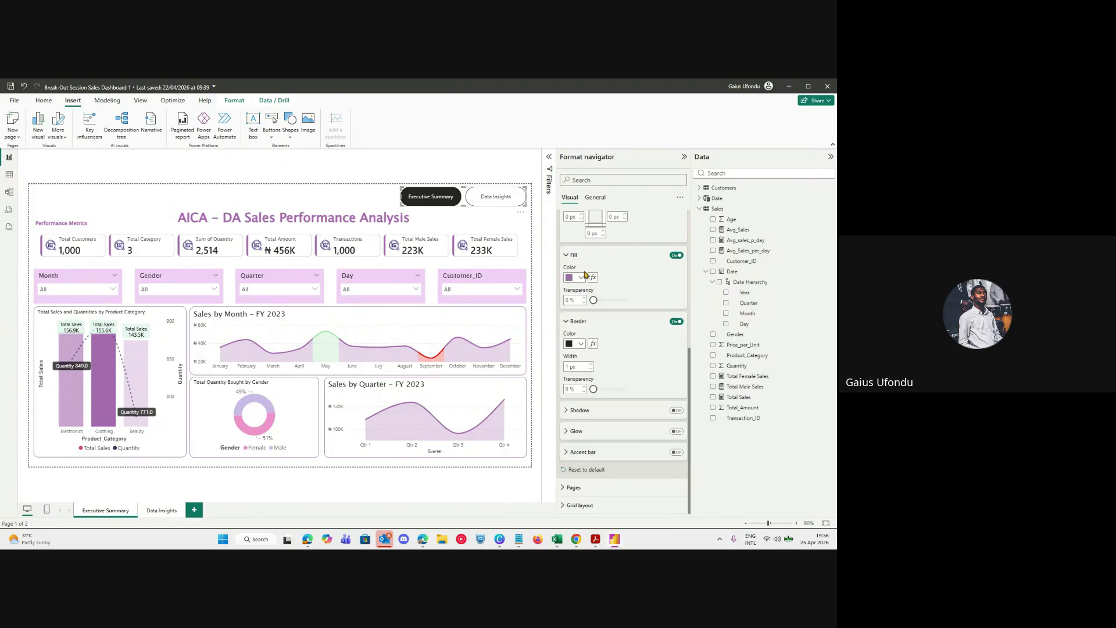
# Toggle the Hover fill off and on, and test the navigator by going to Data Insights and back to Executive Summary.
pyautogui.click(676, 256)
pyautogui.click(676, 256)
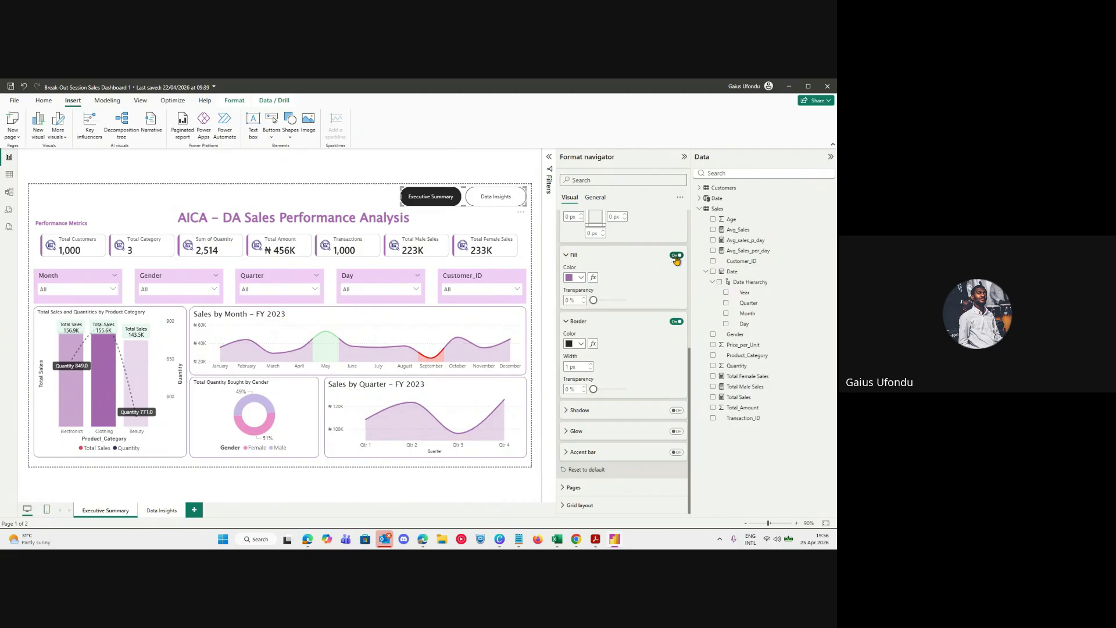
pyautogui.keyDown('ctrl'); pyautogui.click(488, 198); pyautogui.keyUp('ctrl')
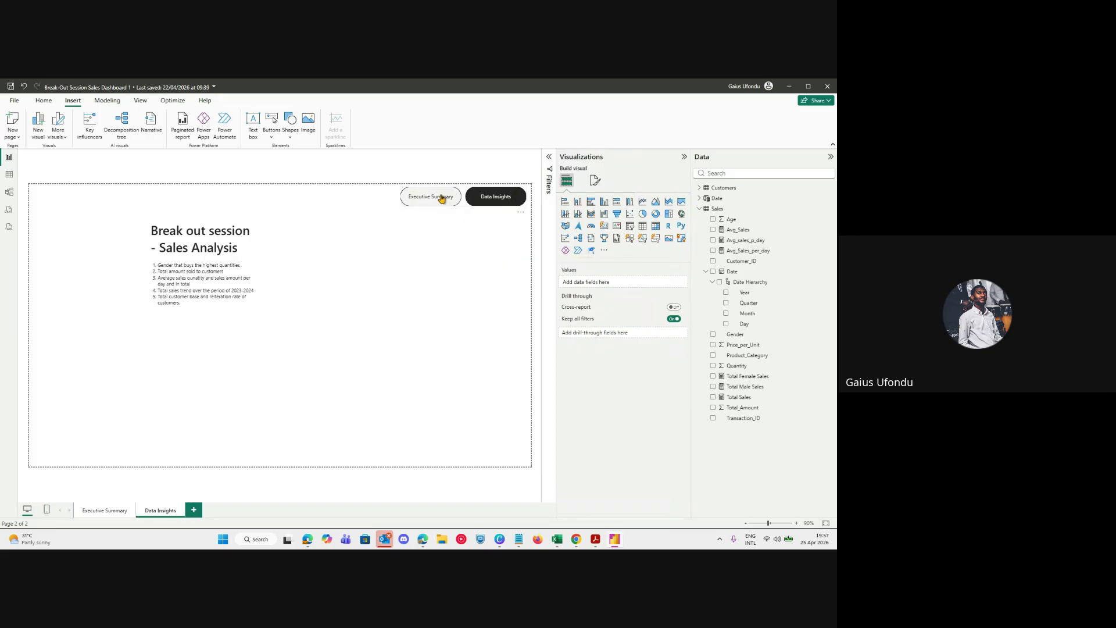
pyautogui.keyDown('ctrl'); pyautogui.click(443, 199); pyautogui.keyUp('ctrl')
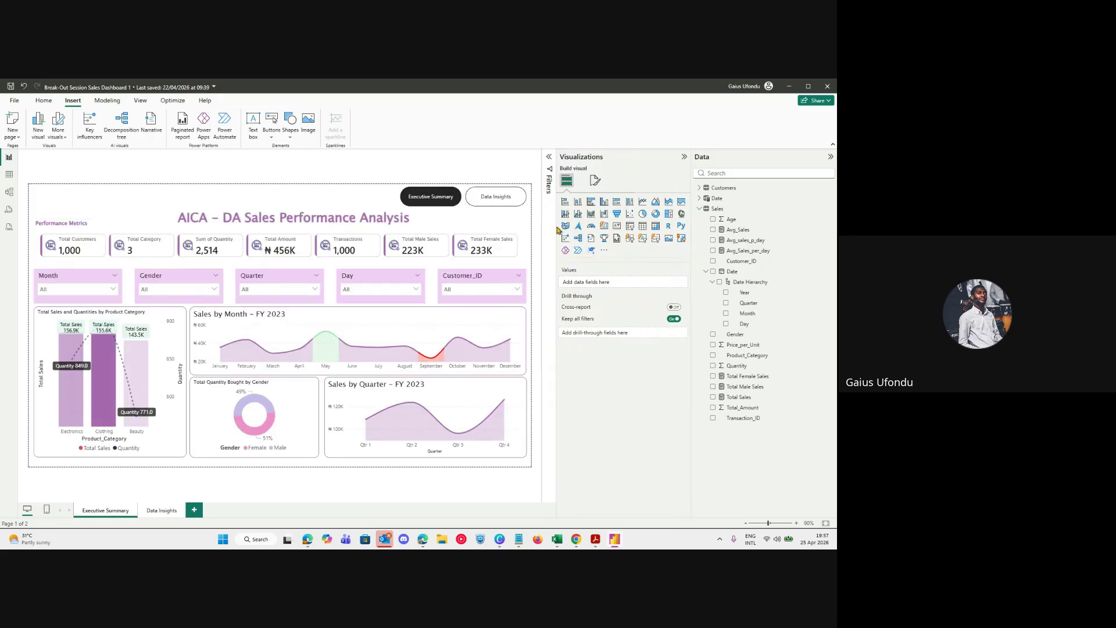
# Set the Fill color of the page navigator's Selected state to the recent purple on Executive Summary.
pyautogui.click(495, 199)
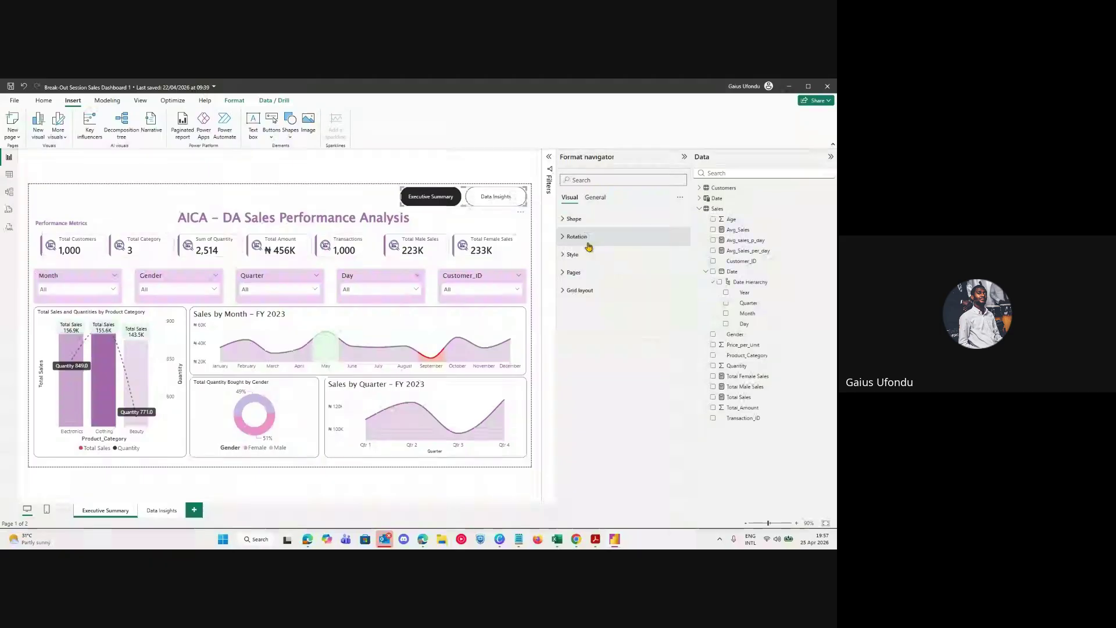
pyautogui.click(587, 251)
pyautogui.click(612, 297)
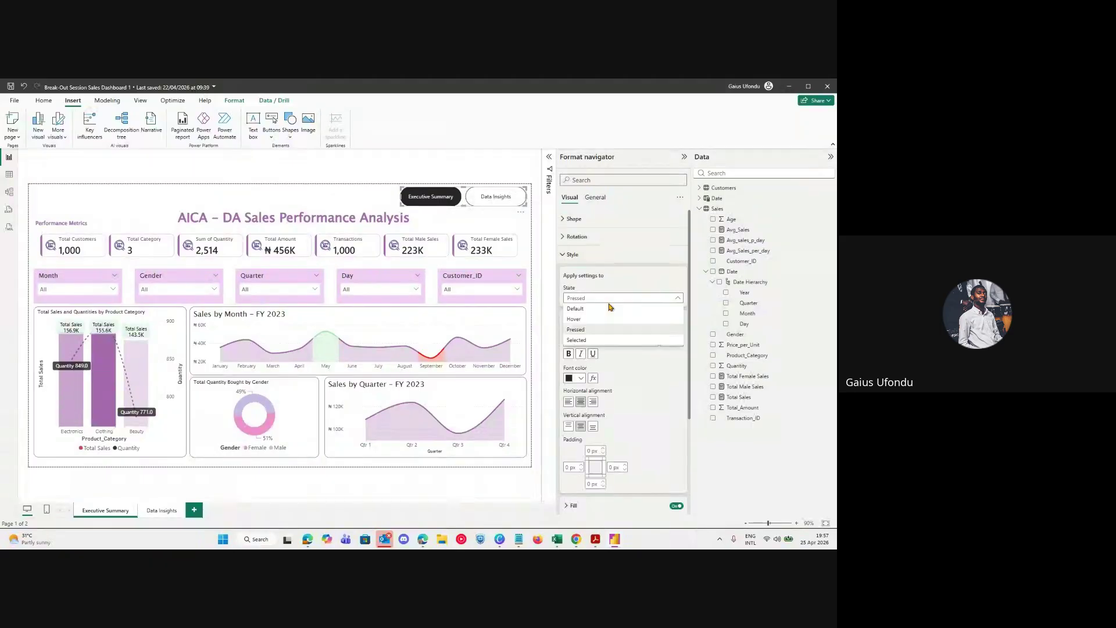
pyautogui.click(599, 339)
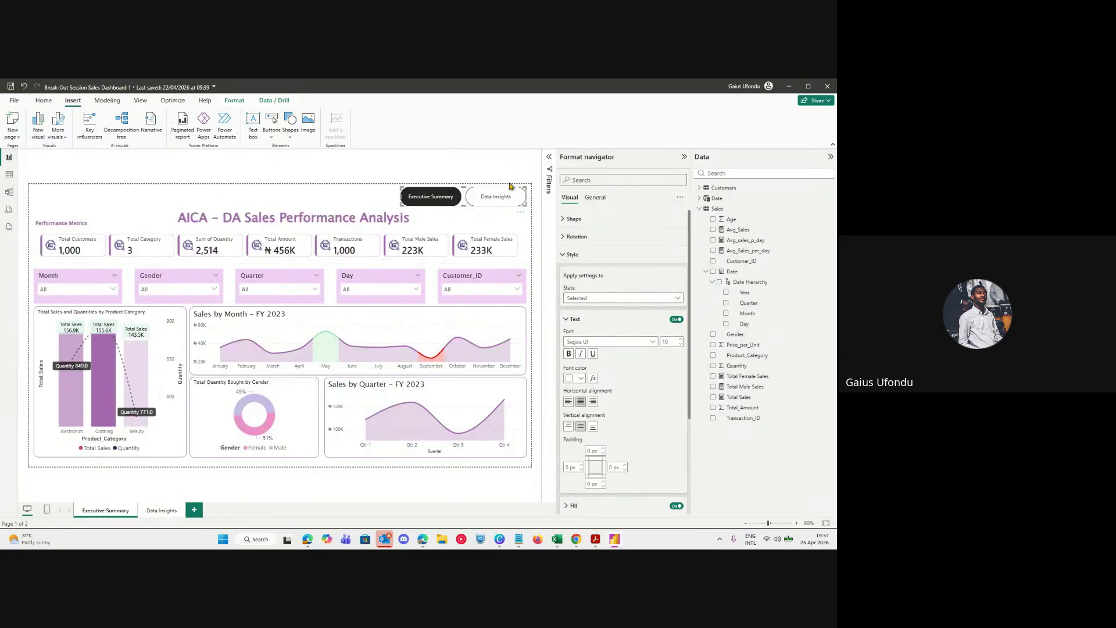
pyautogui.scroll(-3, 600, 329)
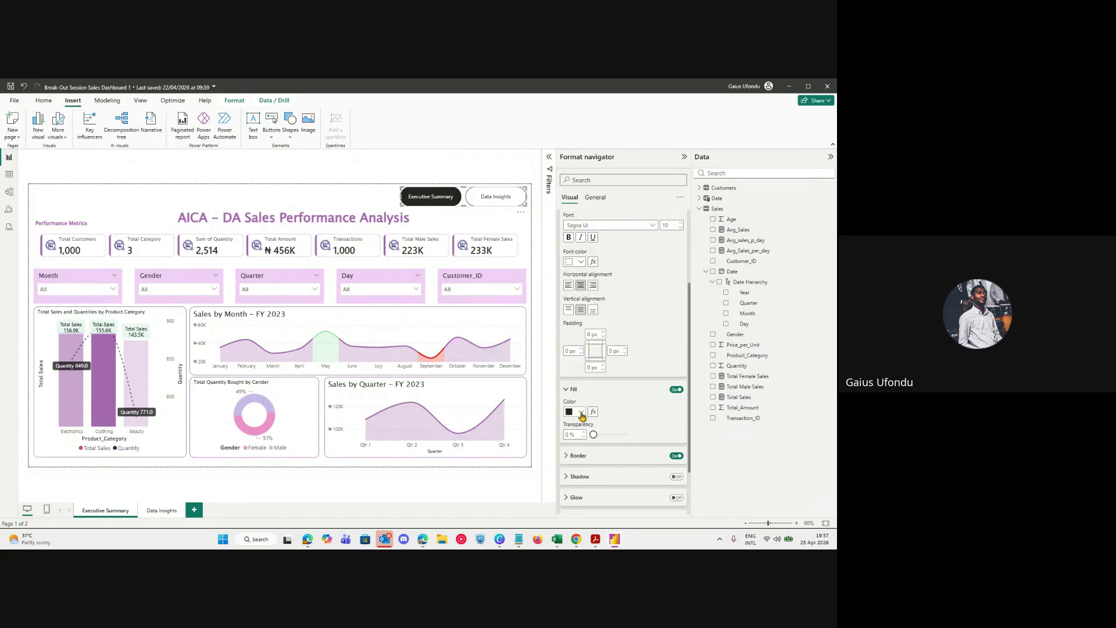
pyautogui.click(580, 411)
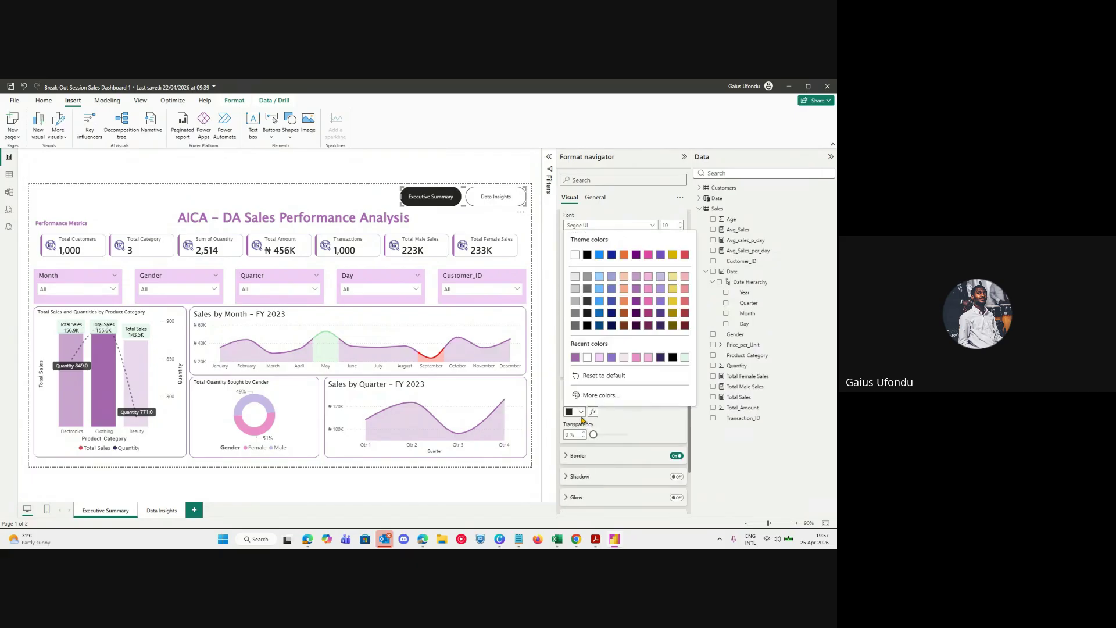
pyautogui.click(575, 357)
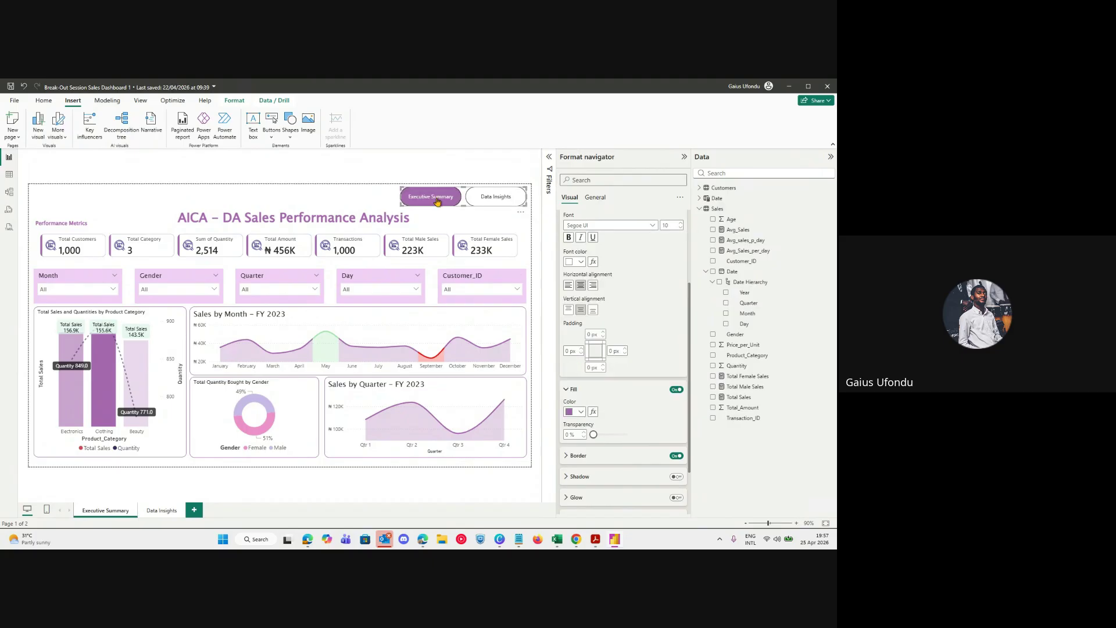
# Try the recent pale pink and black as the page navigator's Hover state Fill color on Executive Summary, settling on light blue.
pyautogui.scroll(3, 604, 317)
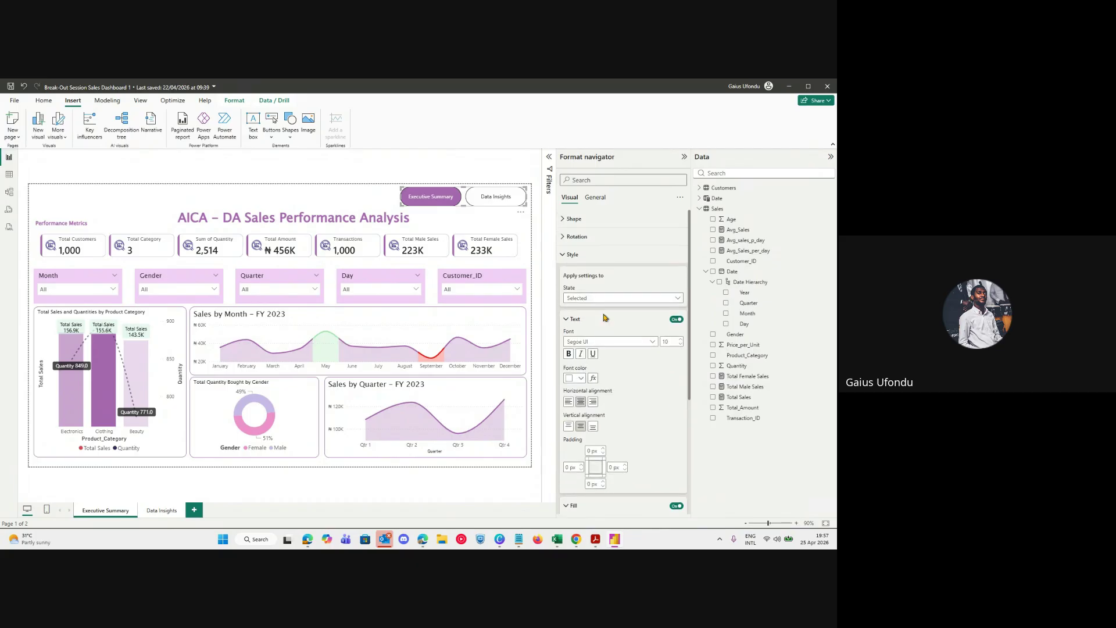
pyautogui.click(607, 298)
pyautogui.click(599, 318)
pyautogui.scroll(-2, 593, 342)
pyautogui.click(580, 470)
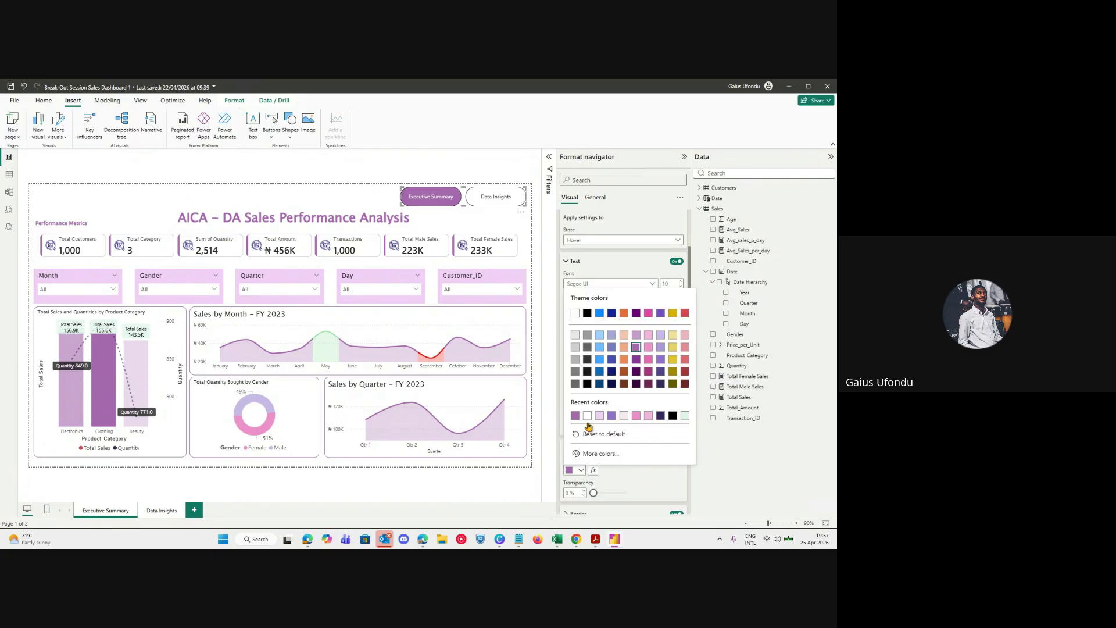
pyautogui.click(624, 415)
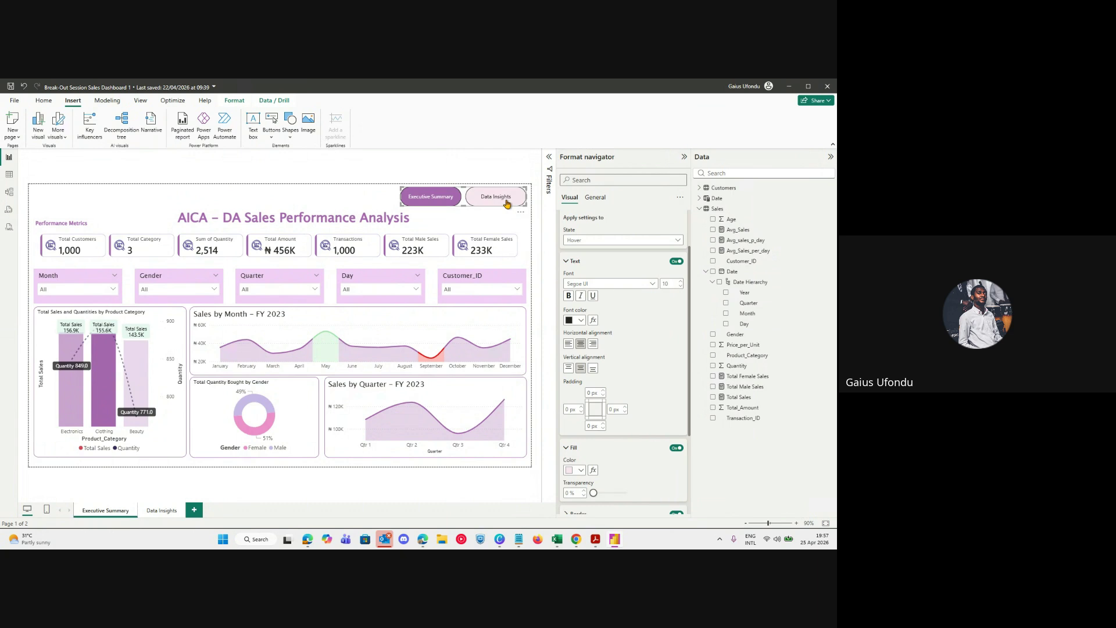
pyautogui.click(581, 470)
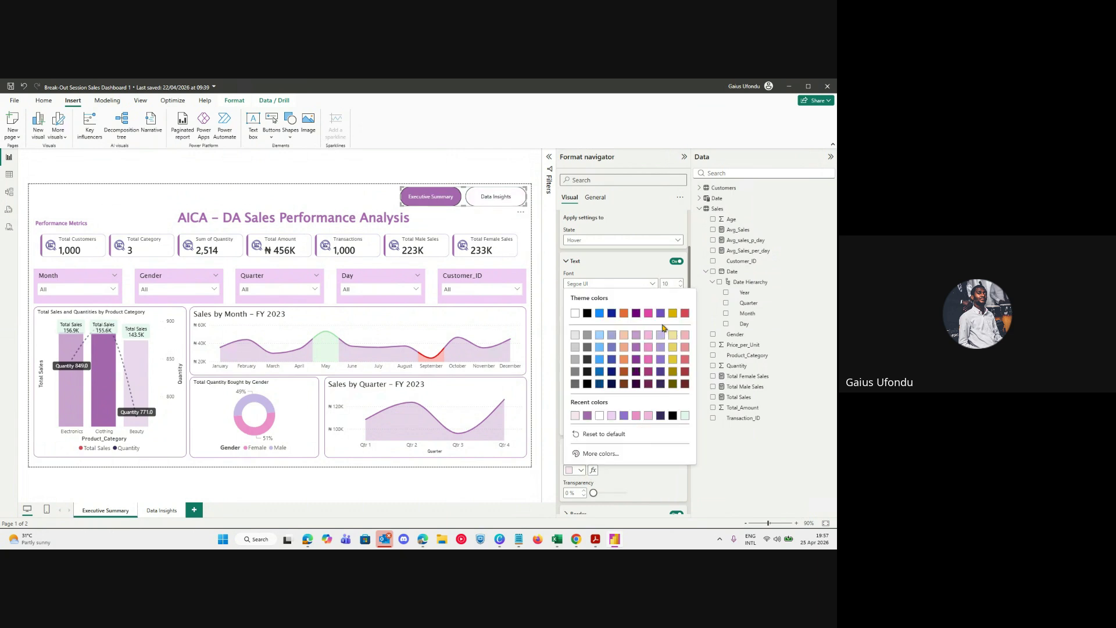
pyautogui.click(673, 417)
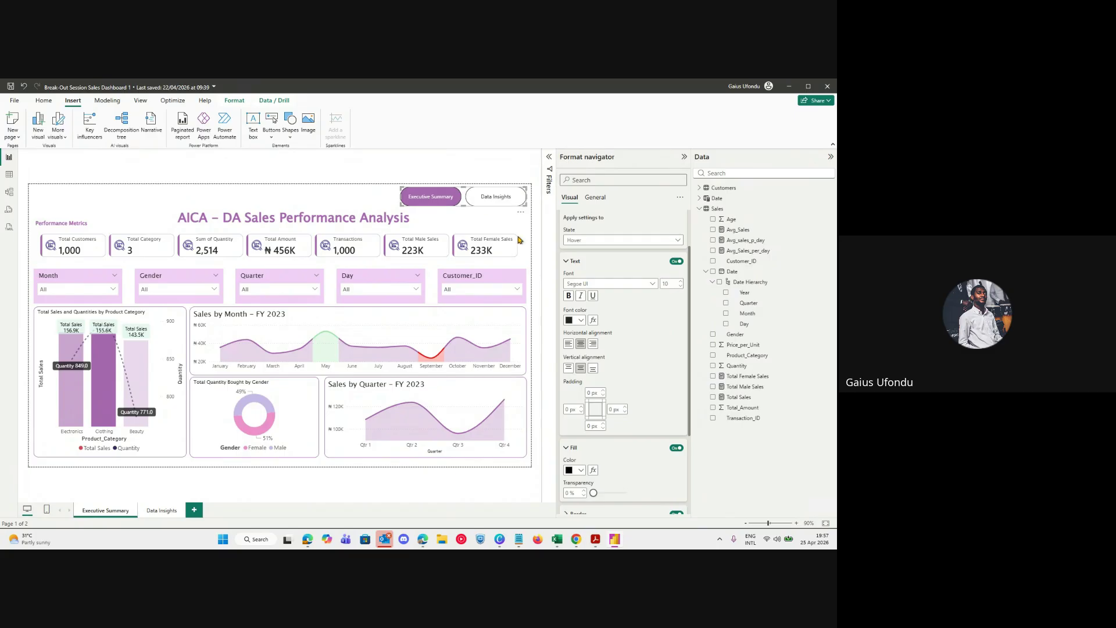
pyautogui.click(581, 469)
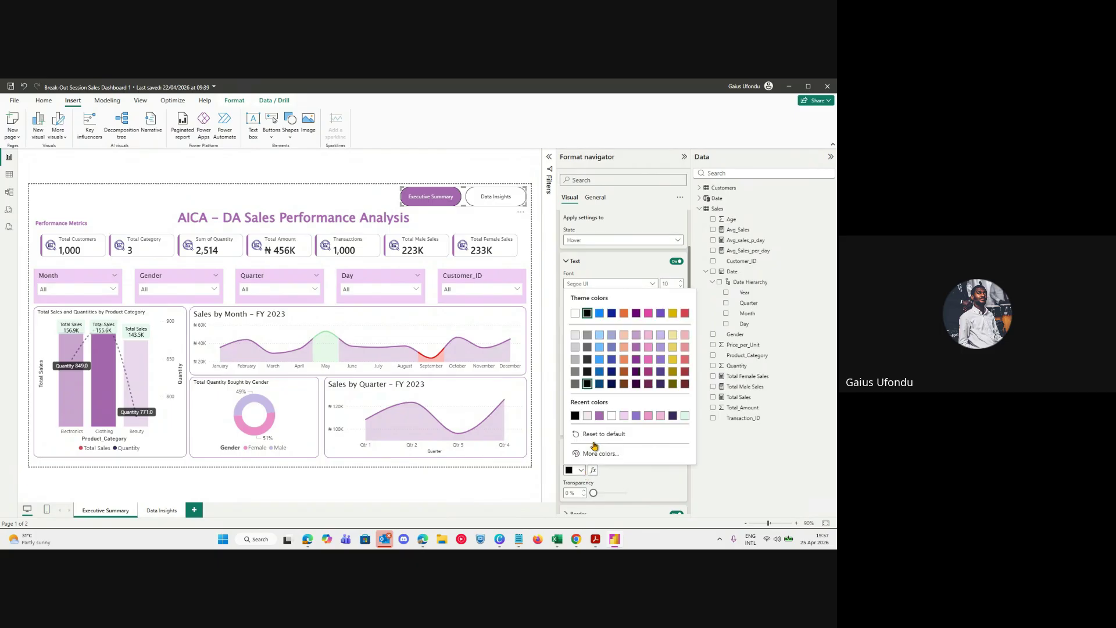
pyautogui.click(599, 336)
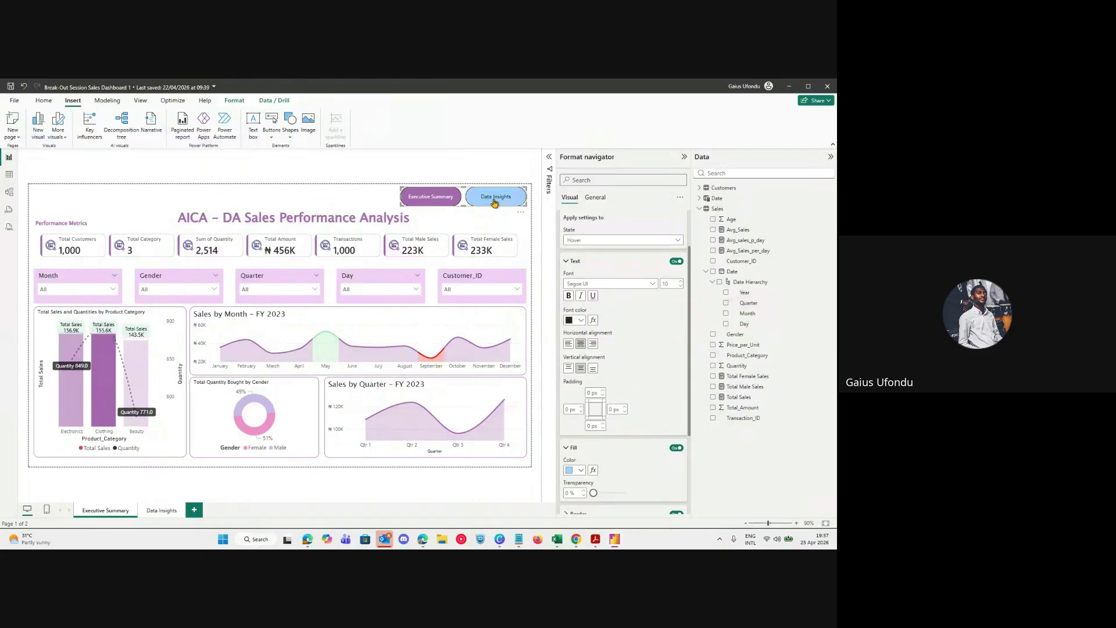
# Follow the navigator to Data Insights and set its navigator's Selected state Fill color to the recent purple.
pyautogui.keyDown('ctrl'); pyautogui.click(495, 198); pyautogui.keyUp('ctrl')
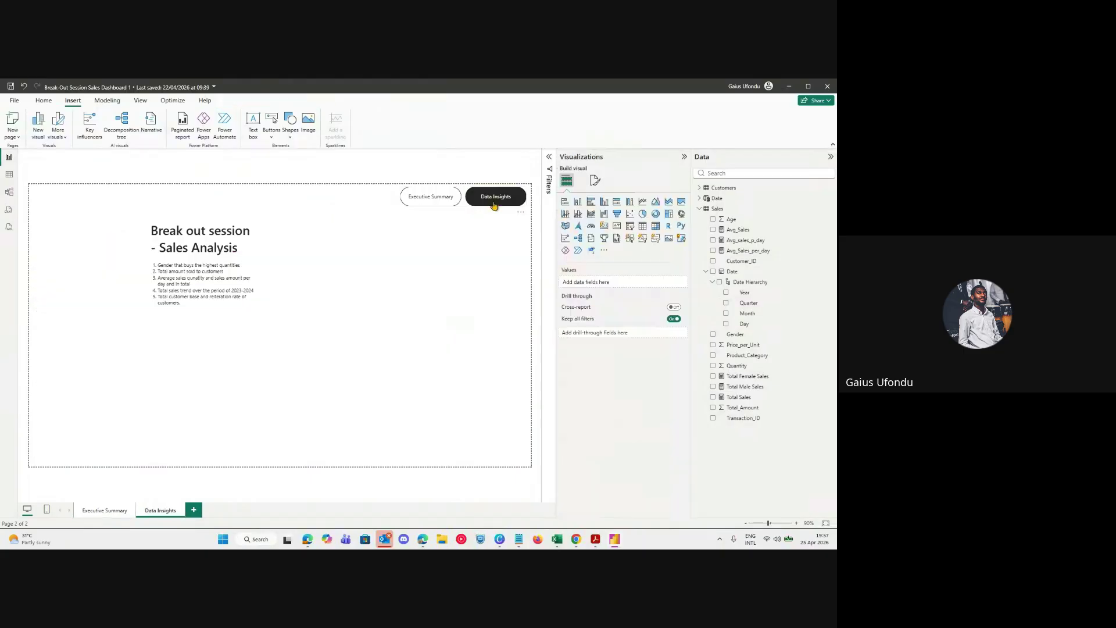
pyautogui.click(464, 205)
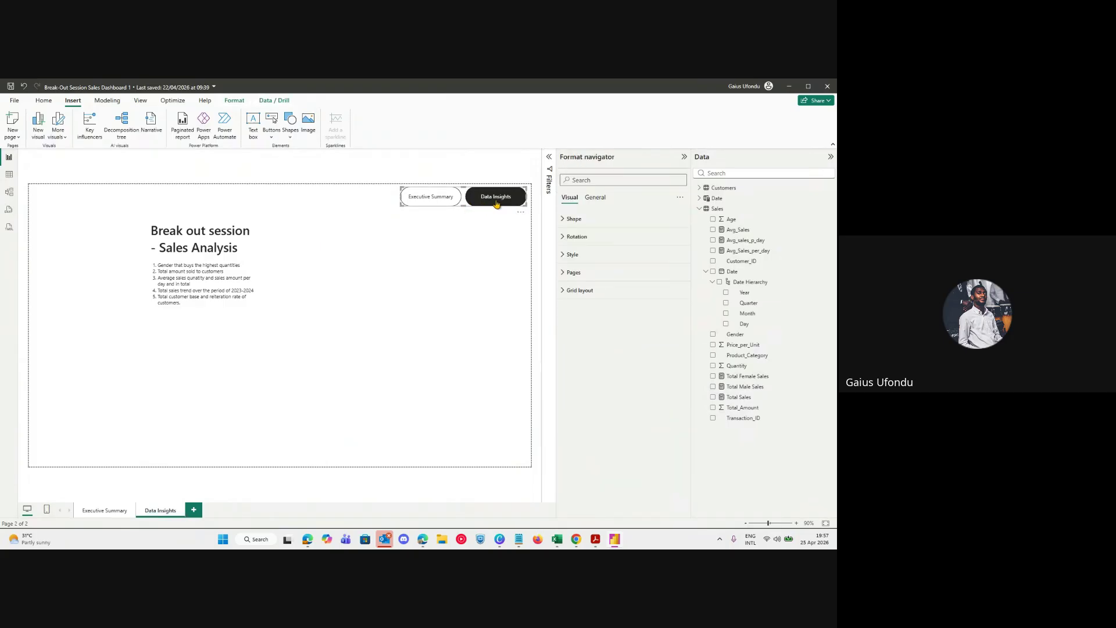
pyautogui.click(583, 257)
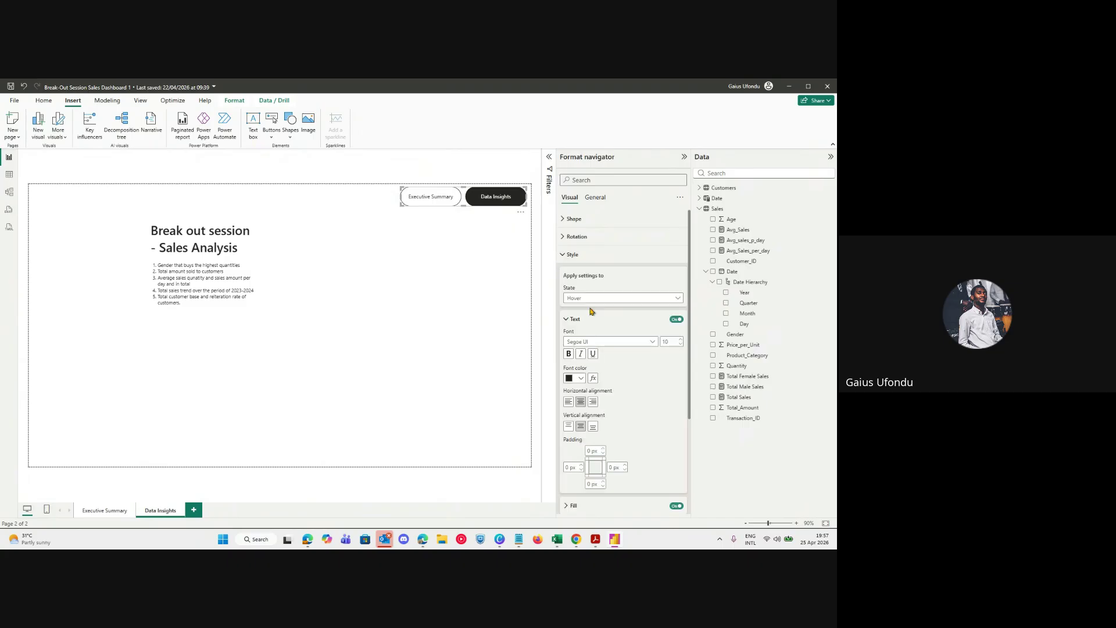
pyautogui.click(591, 298)
pyautogui.click(583, 346)
pyautogui.scroll(-2, 604, 383)
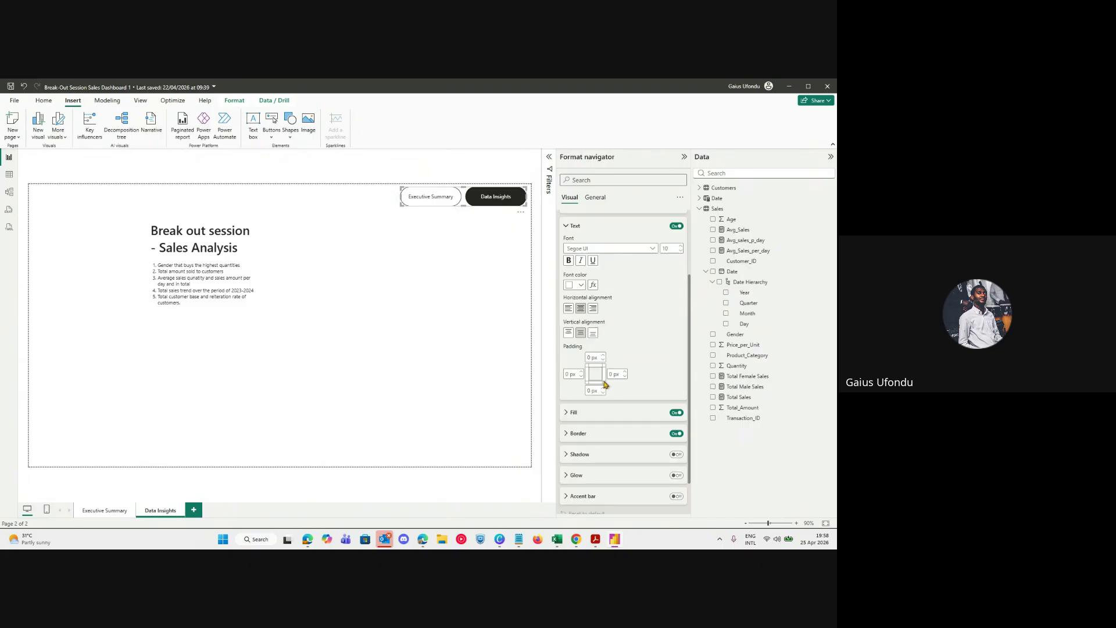
pyautogui.scroll(-1, 605, 383)
pyautogui.click(575, 369)
pyautogui.scroll(-1, 577, 369)
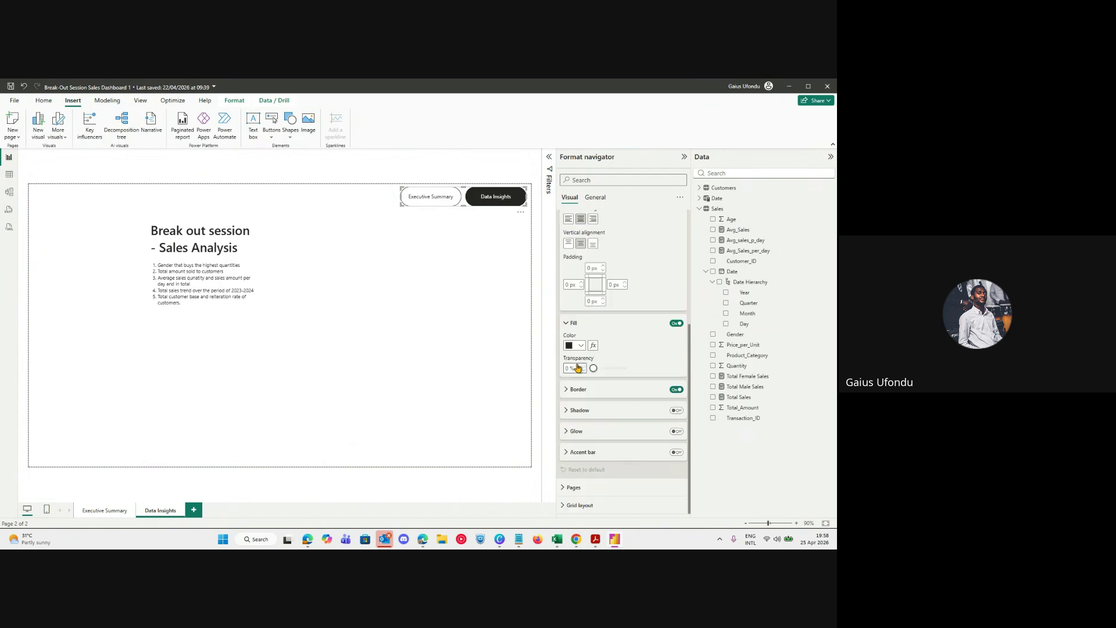
pyautogui.click(580, 346)
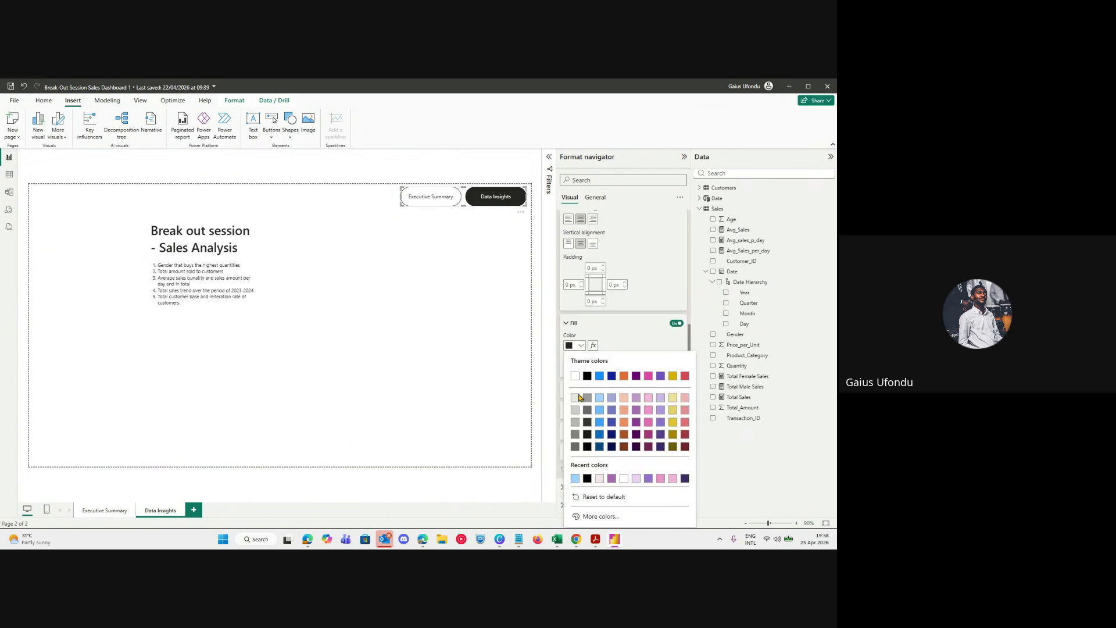
pyautogui.click(612, 478)
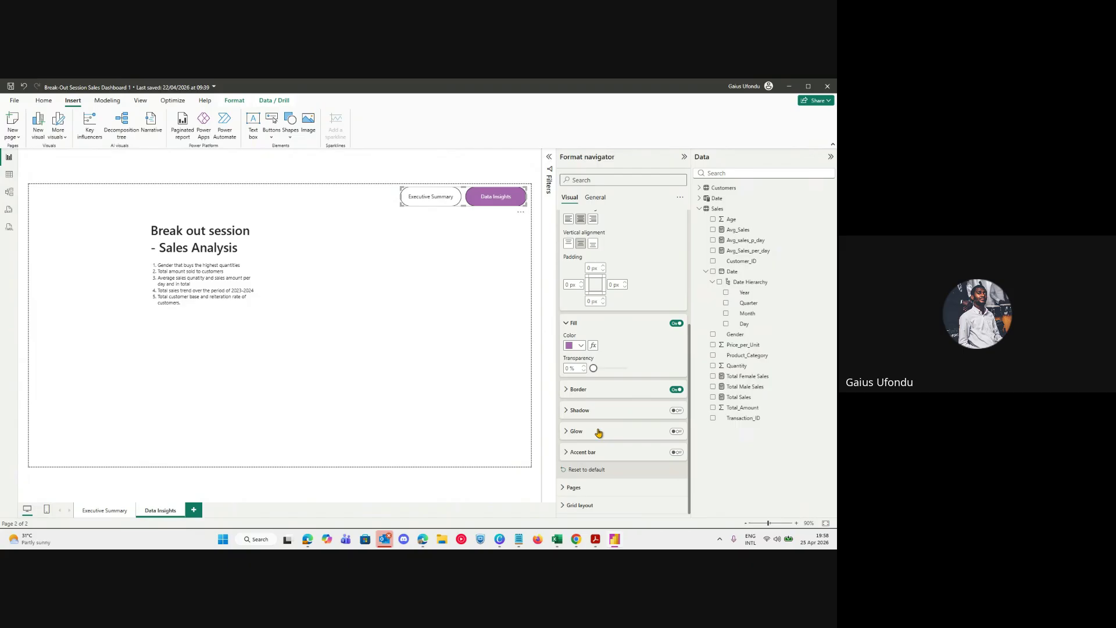
# Test the page navigator between Executive Summary and Data Insights, finishing on the Executive Summary page.
pyautogui.keyDown('ctrl'); pyautogui.click(449, 207); pyautogui.keyUp('ctrl')
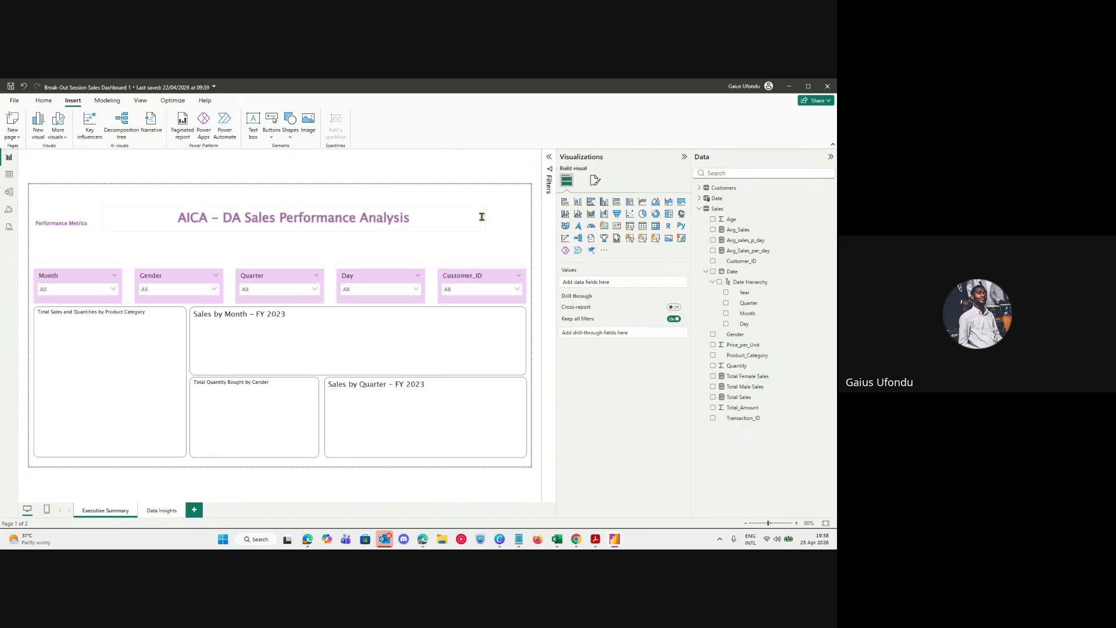
pyautogui.keyDown('ctrl'); pyautogui.click(476, 203); pyautogui.keyUp('ctrl')
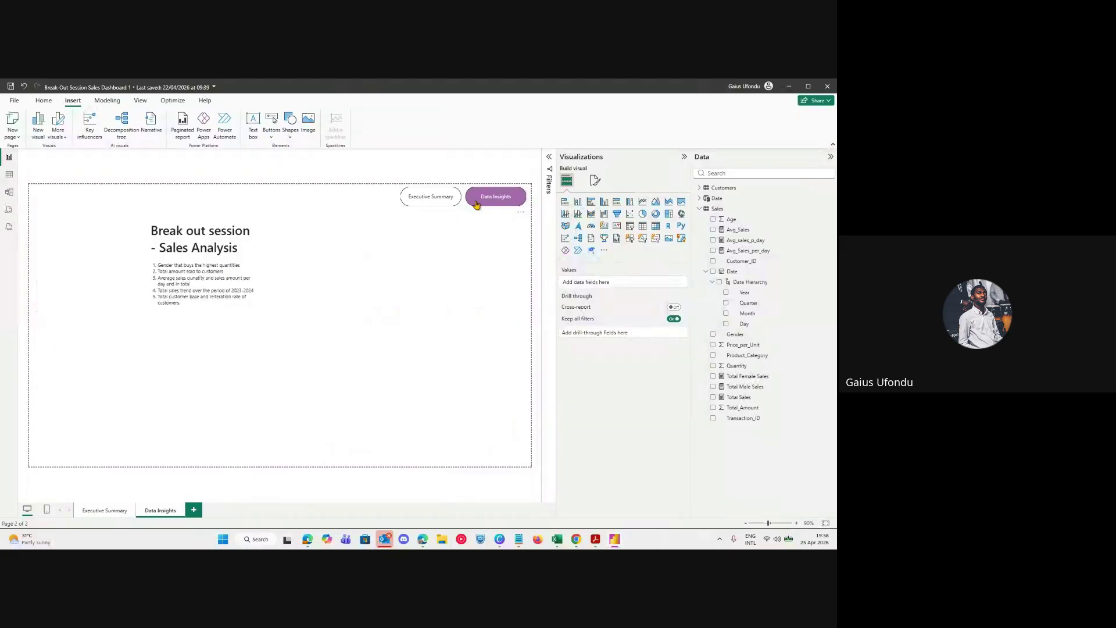
pyautogui.click(87, 514)
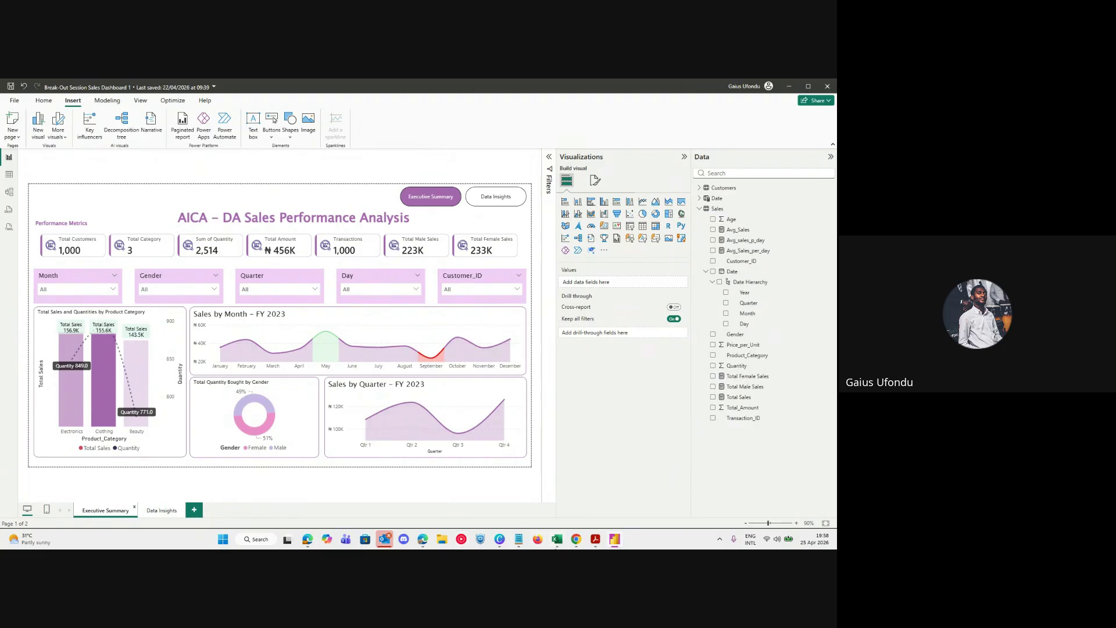
# Switch to the course outline PDF, review the Session 6 topics on bookmarks, buttons and tooltips, and return to the report.
pyautogui.click(594, 545)
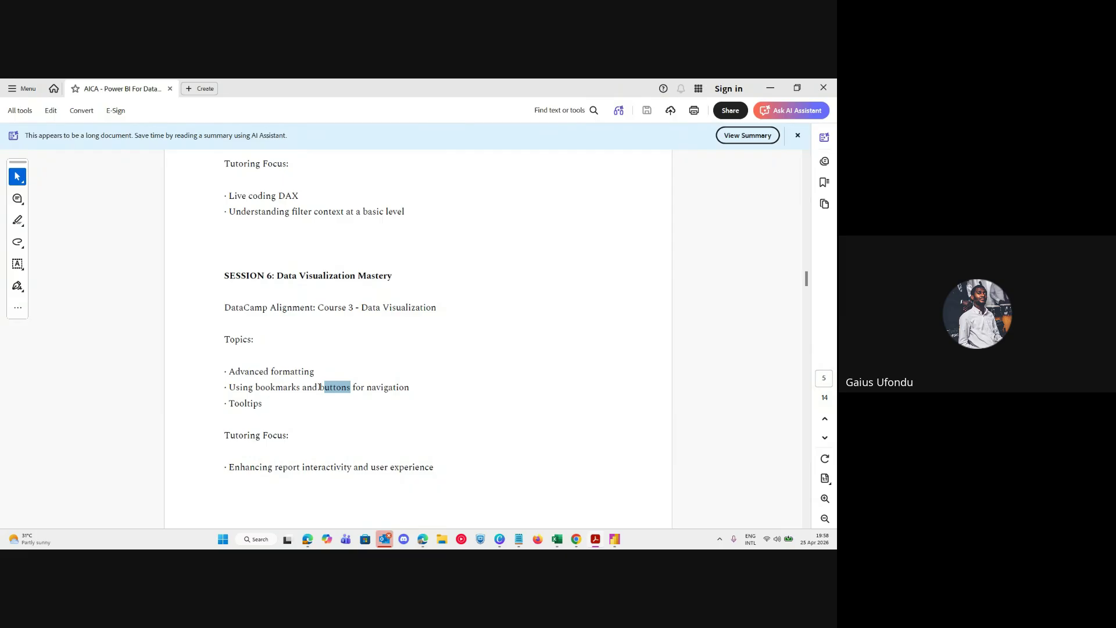
pyautogui.moveTo(319, 386); pyautogui.dragTo(343, 386)
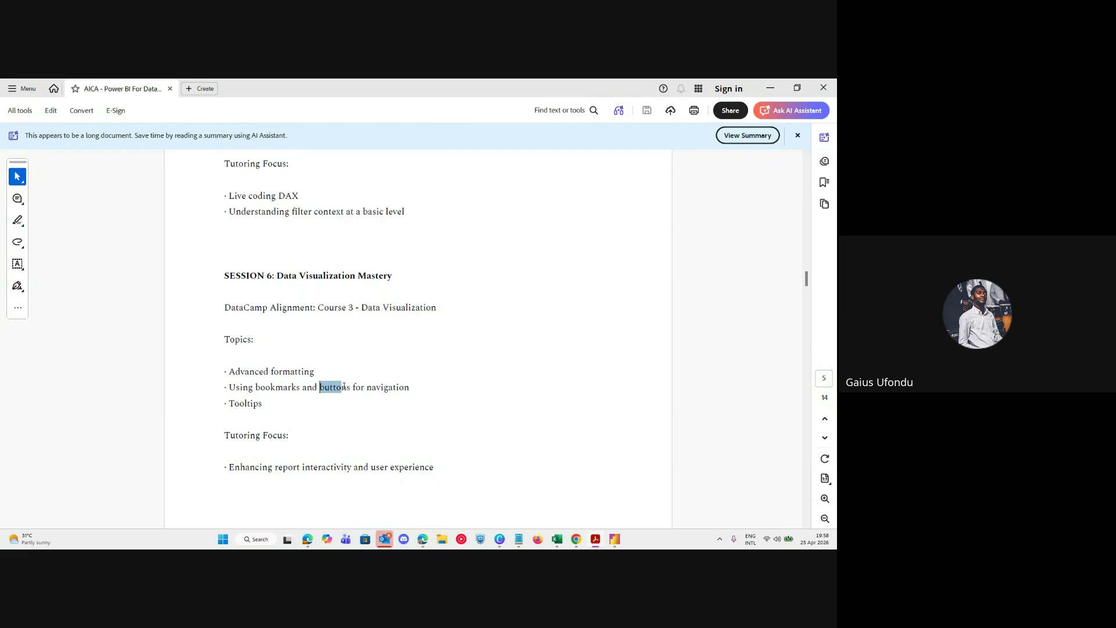
pyautogui.click(269, 409)
pyautogui.click(769, 87)
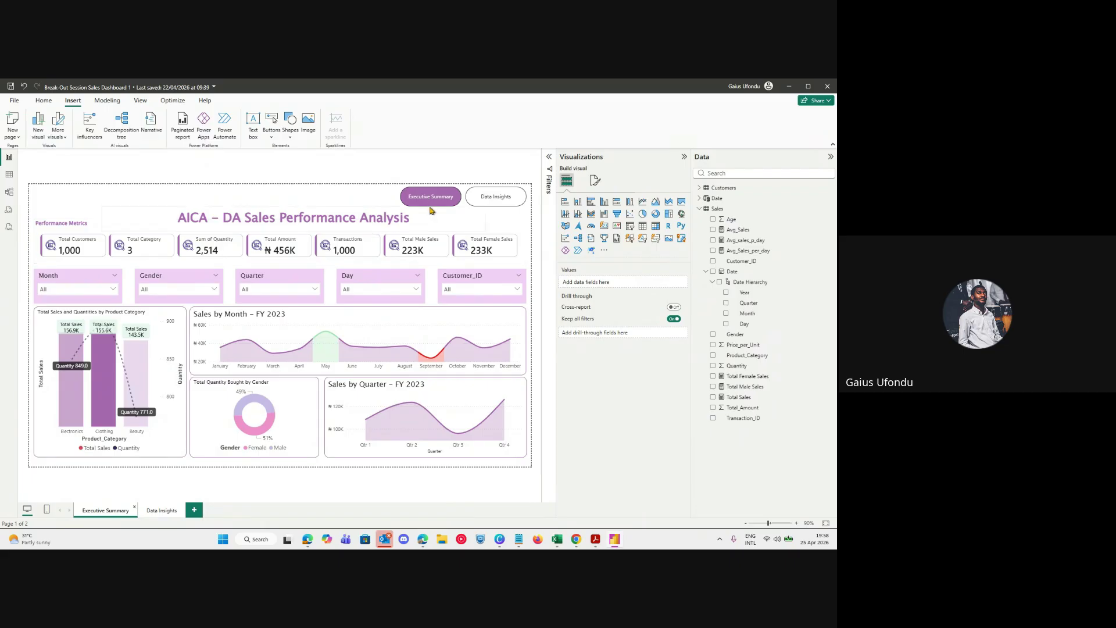
# Turn off the style Border of the Executive Summary page navigator and check how its buttons look without it.
pyautogui.click(465, 205)
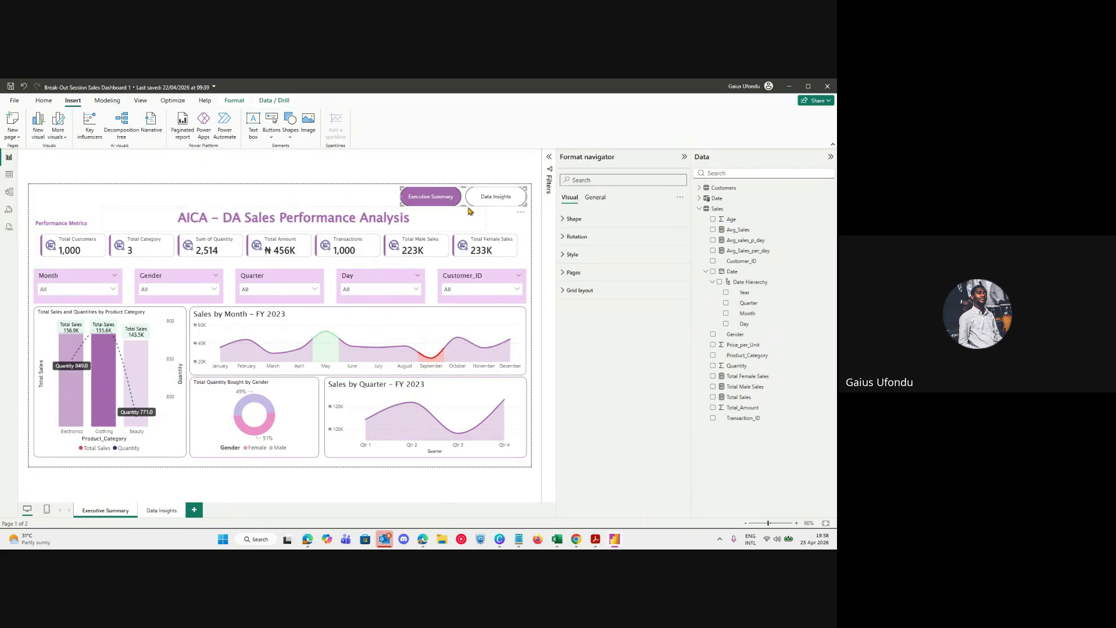
pyautogui.click(585, 272)
pyautogui.click(586, 272)
pyautogui.click(592, 259)
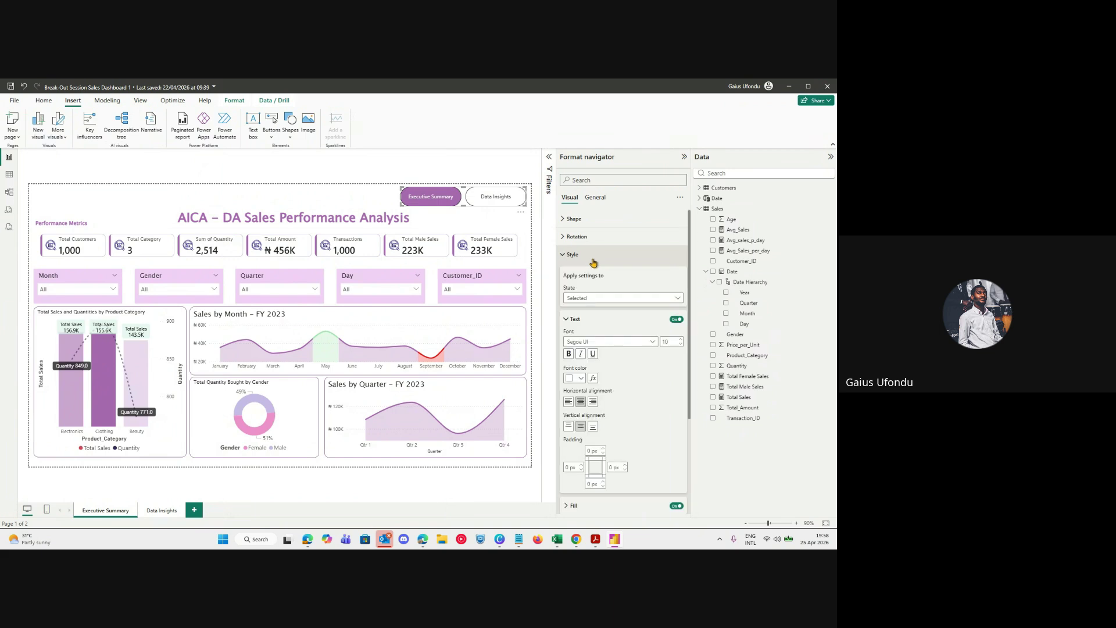
pyautogui.scroll(-3, 624, 465)
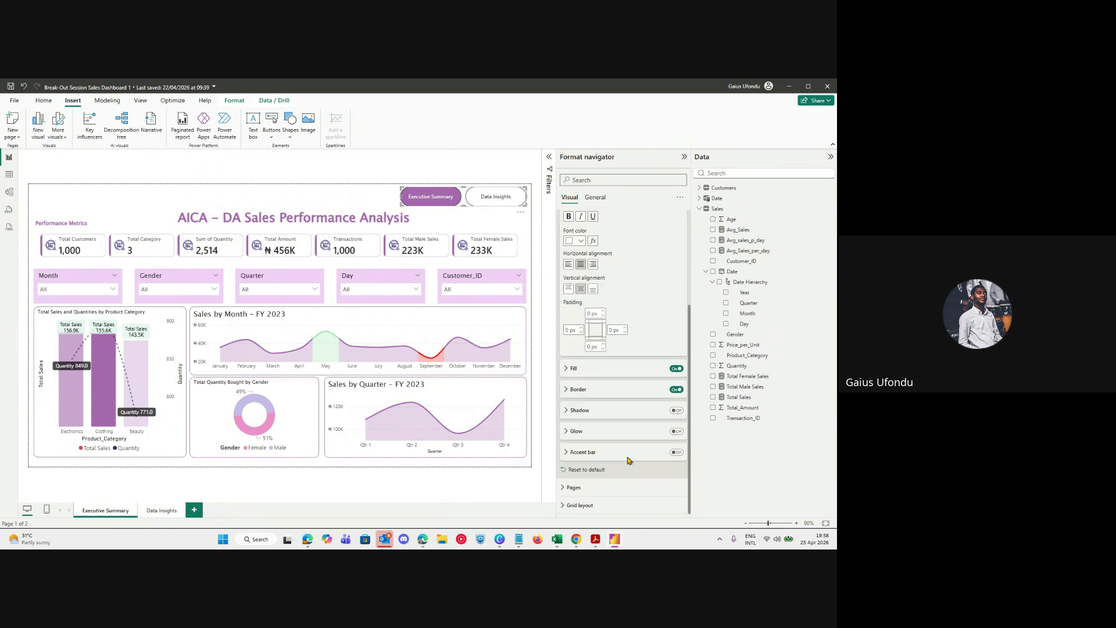
pyautogui.click(676, 390)
pyautogui.click(319, 203)
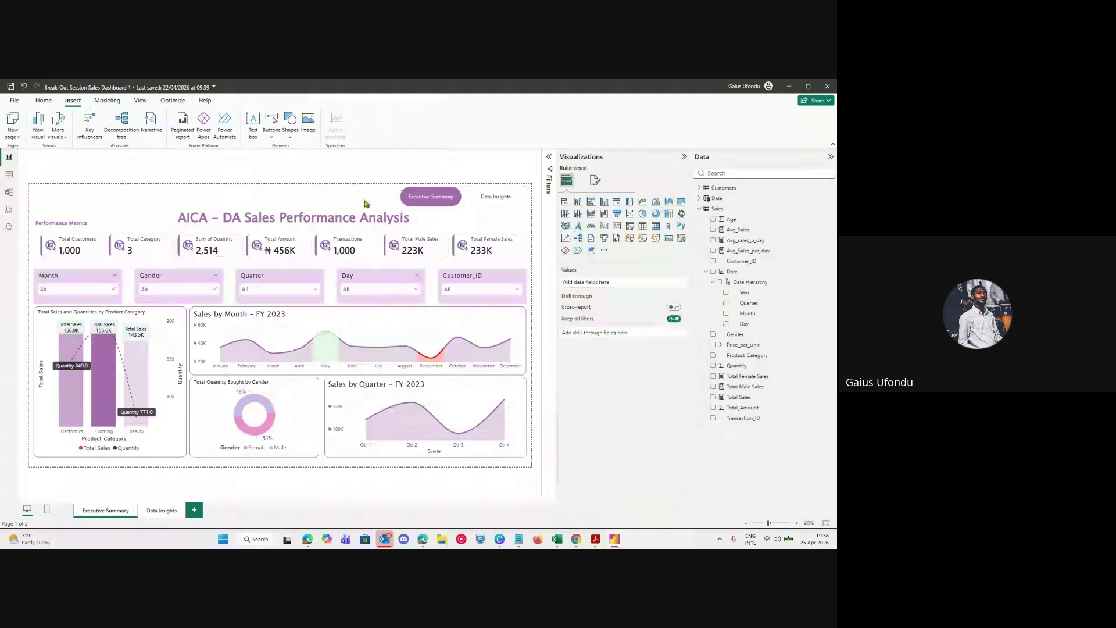
pyautogui.click(494, 199)
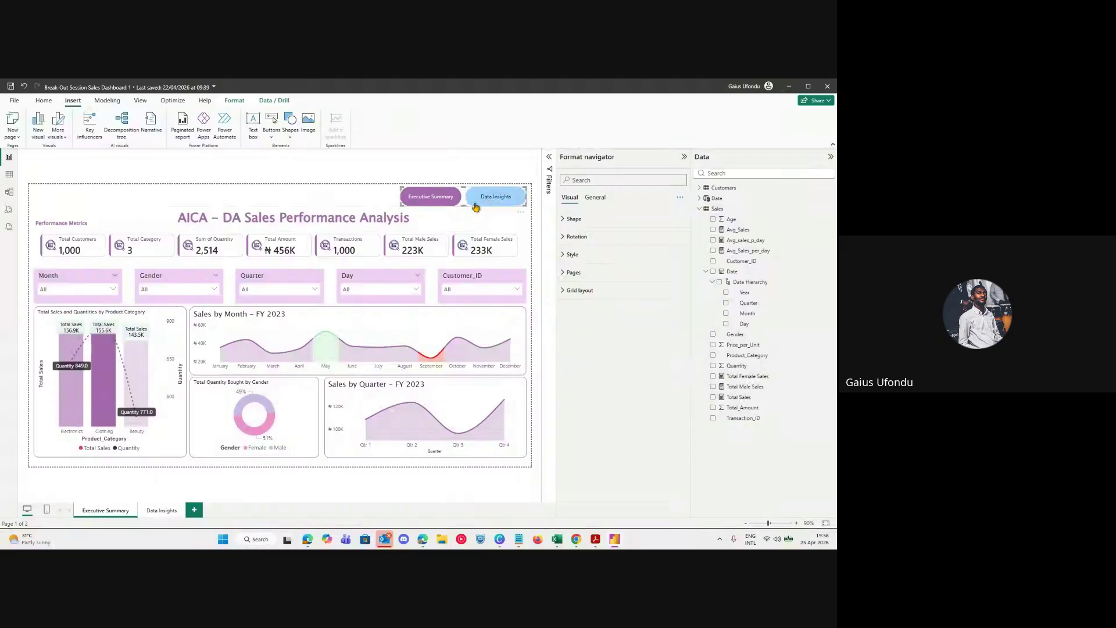
pyautogui.click(377, 205)
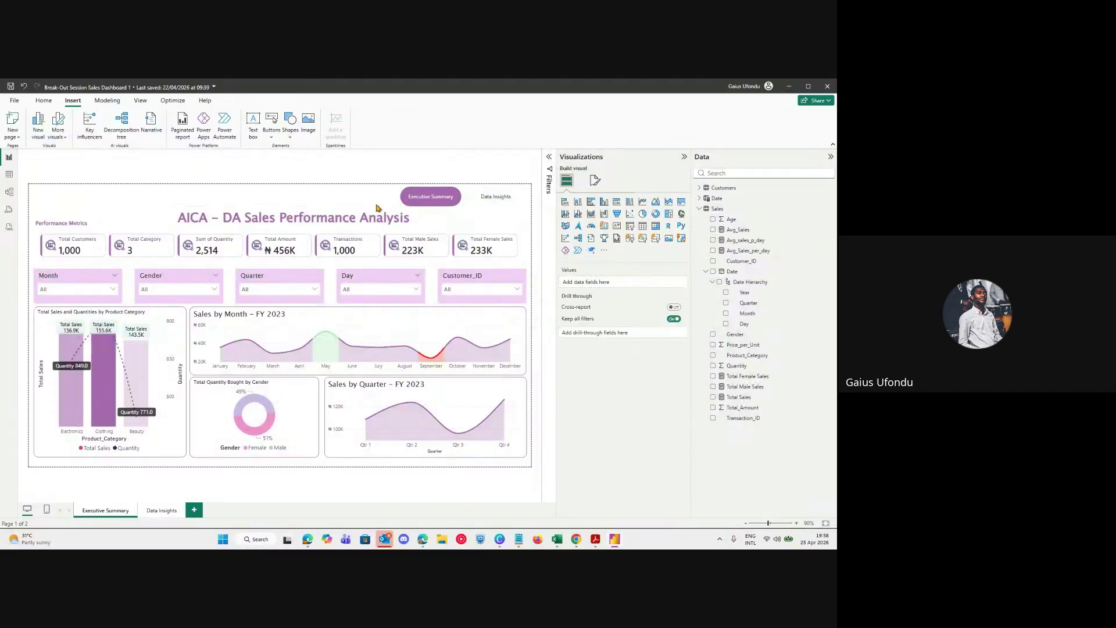
# Turn the style Border of the Executive Summary page navigator back on and deselect the navigator.
pyautogui.click(458, 205)
pyautogui.click(597, 273)
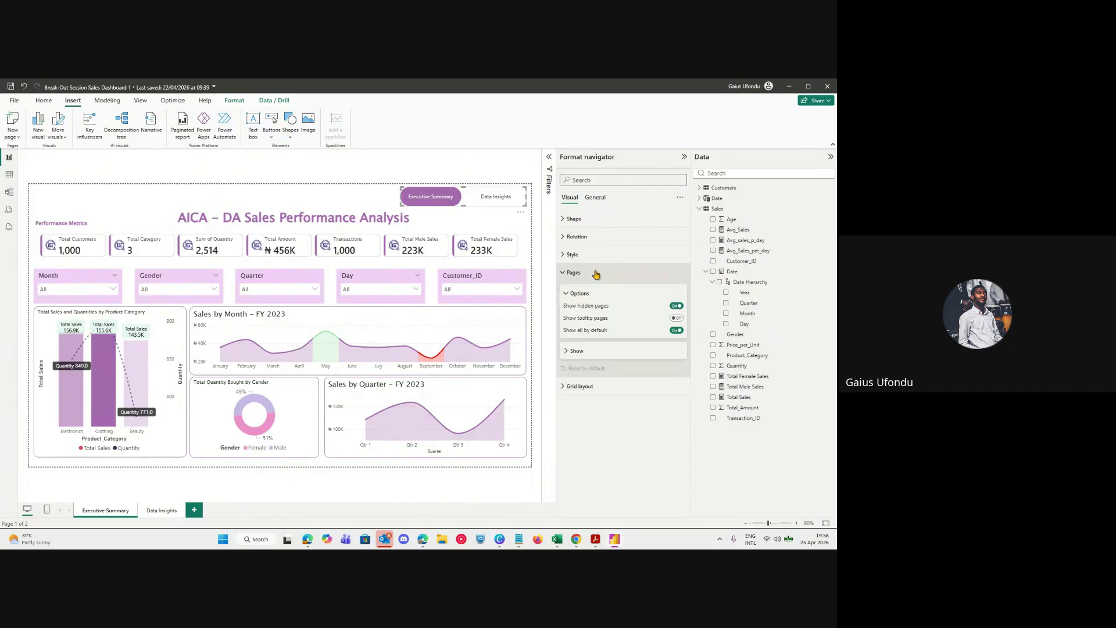
pyautogui.click(596, 273)
pyautogui.click(590, 256)
pyautogui.scroll(-3, 652, 445)
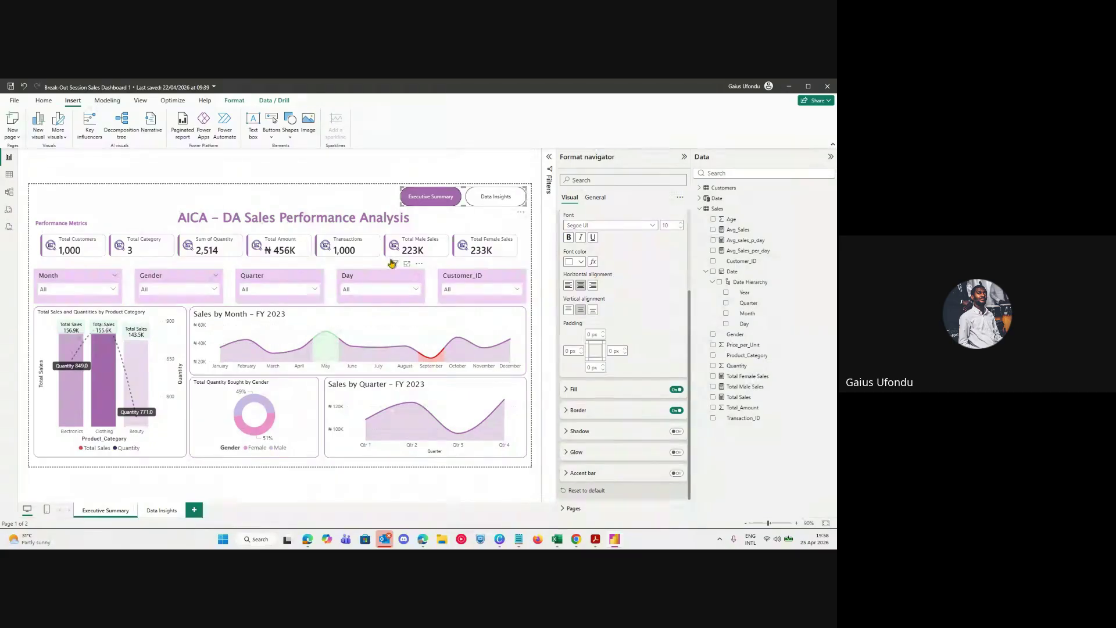
pyautogui.click(372, 203)
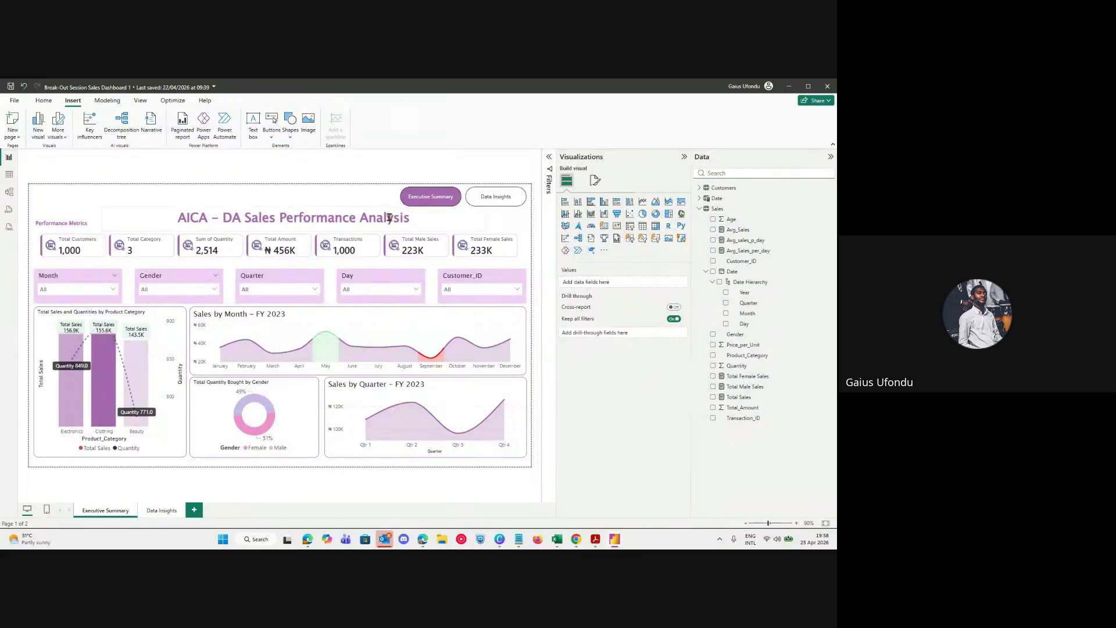
# Insert a Bookmark button and position it in the upper-left corner of the Executive Summary page, above Performance Metrics.
pyautogui.click(271, 139)
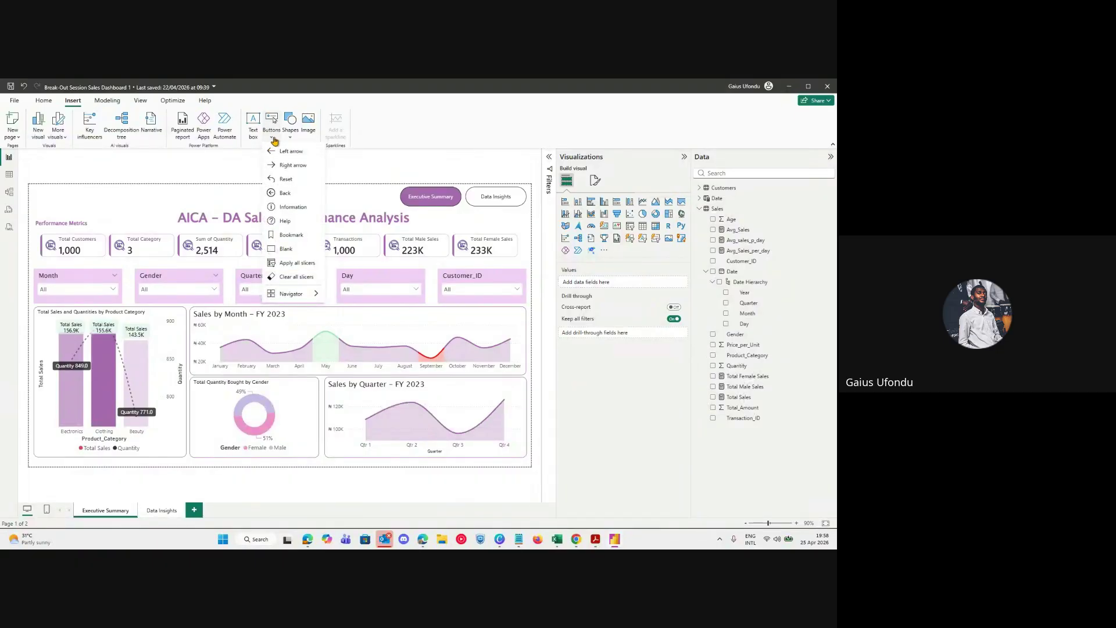
pyautogui.click(292, 237)
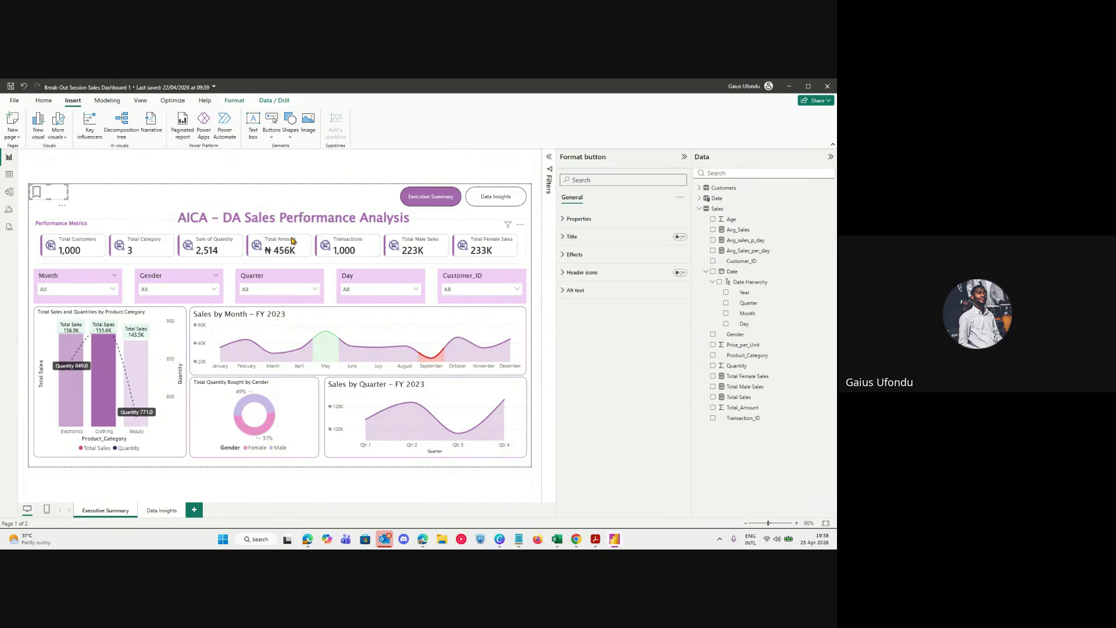
pyautogui.moveTo(50, 195); pyautogui.dragTo(52, 199)
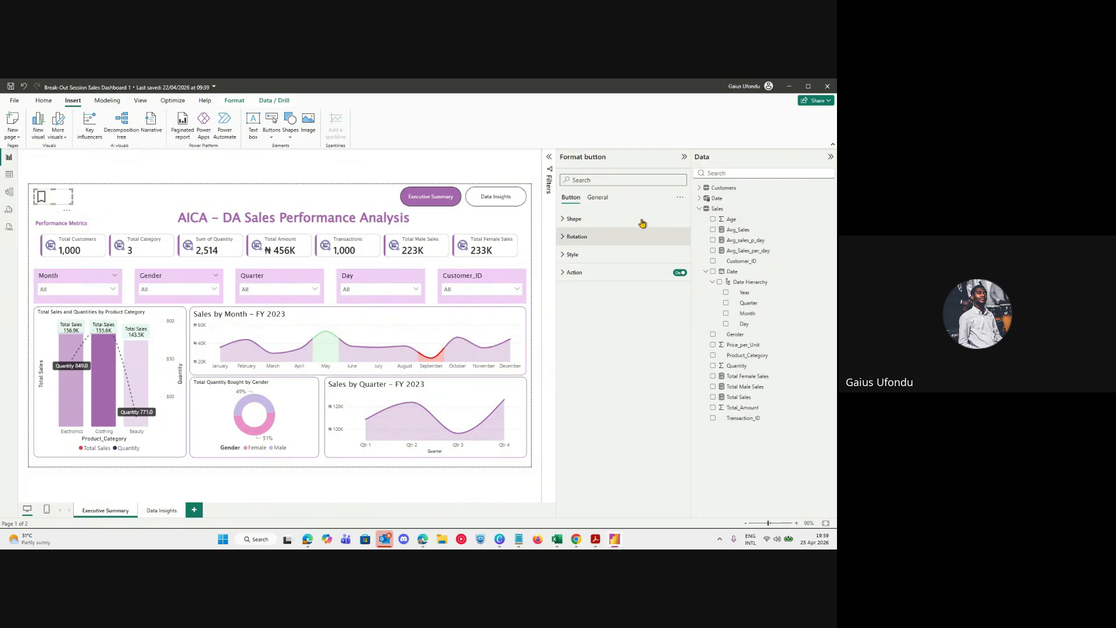
# Expand the bookmark button's Action settings and review the available action types, keeping Bookmark.
pyautogui.click(588, 273)
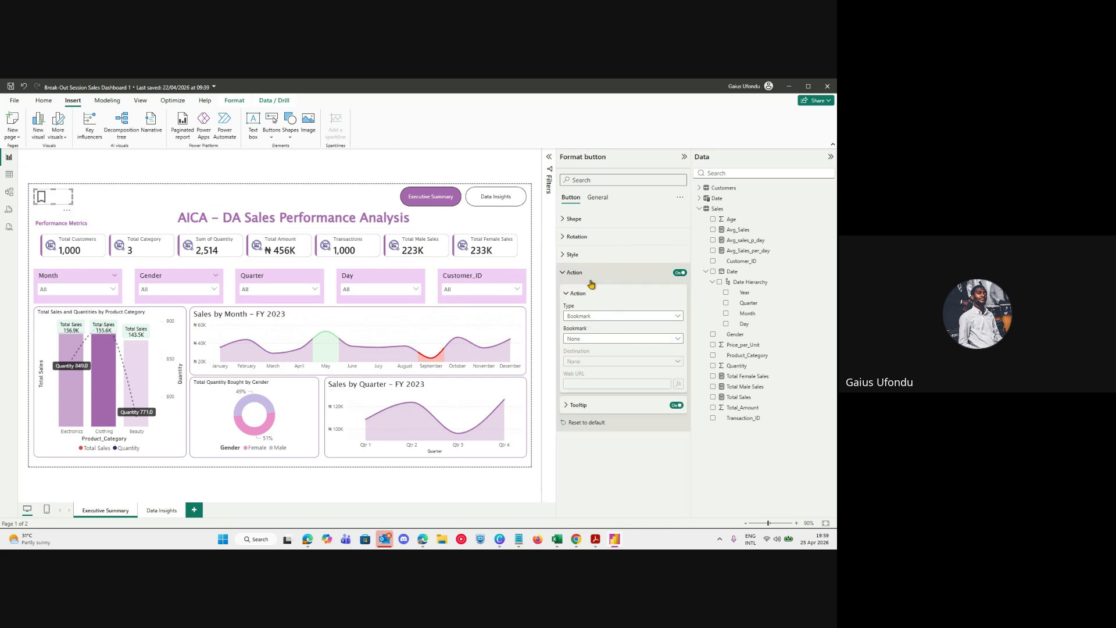
pyautogui.click(595, 322)
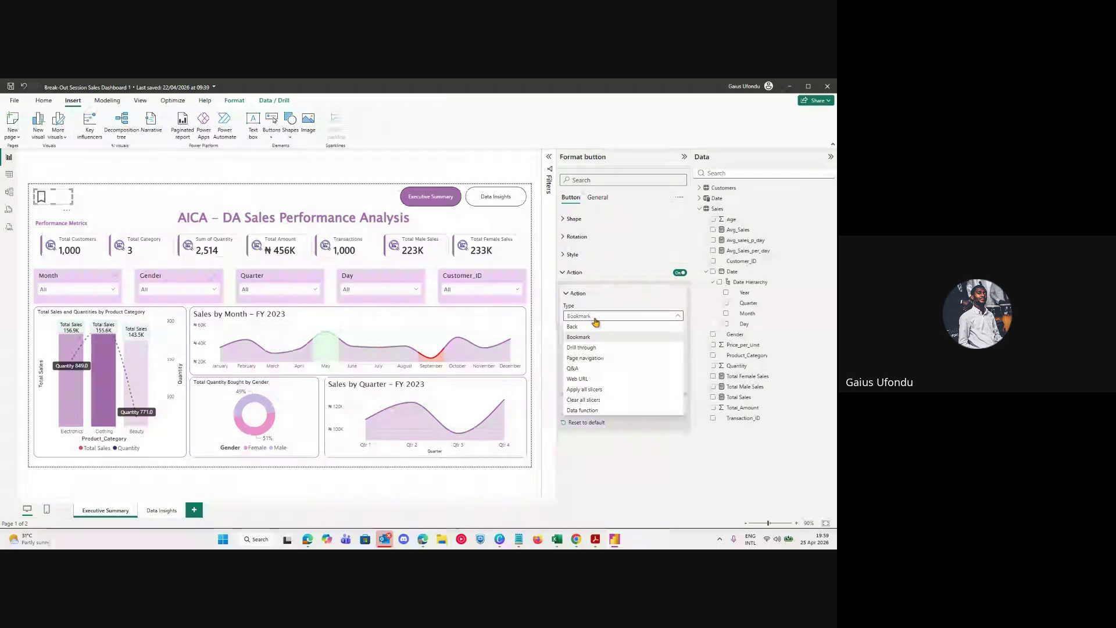
pyautogui.click(595, 320)
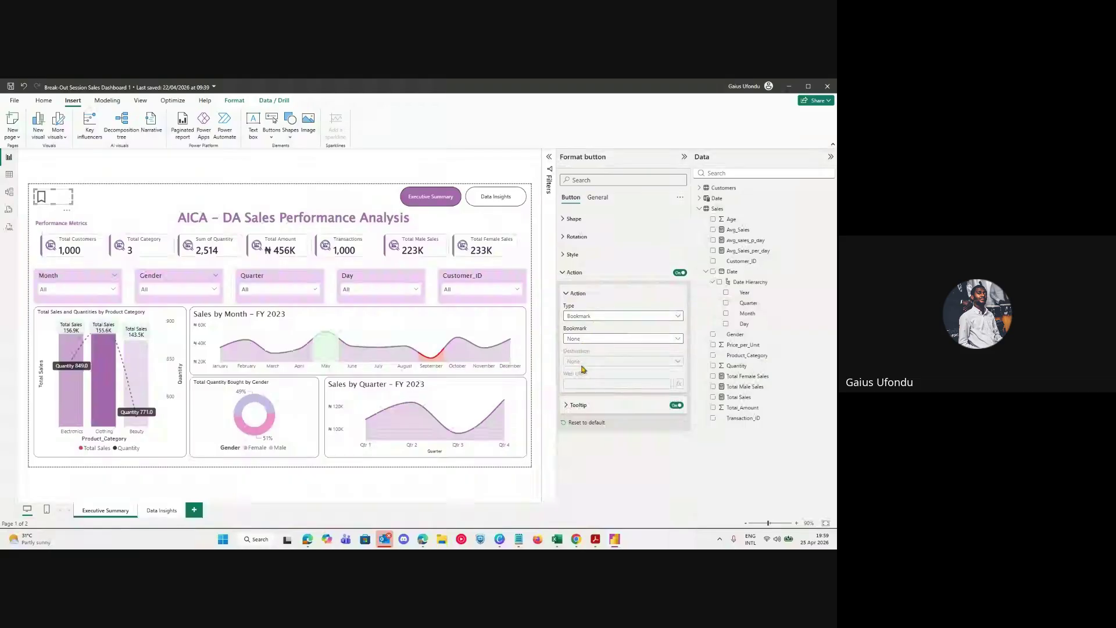
# Review the bookmark targets and action types available for the bookmark button, keep Bookmark with no target, and deselect the button.
pyautogui.click(587, 340)
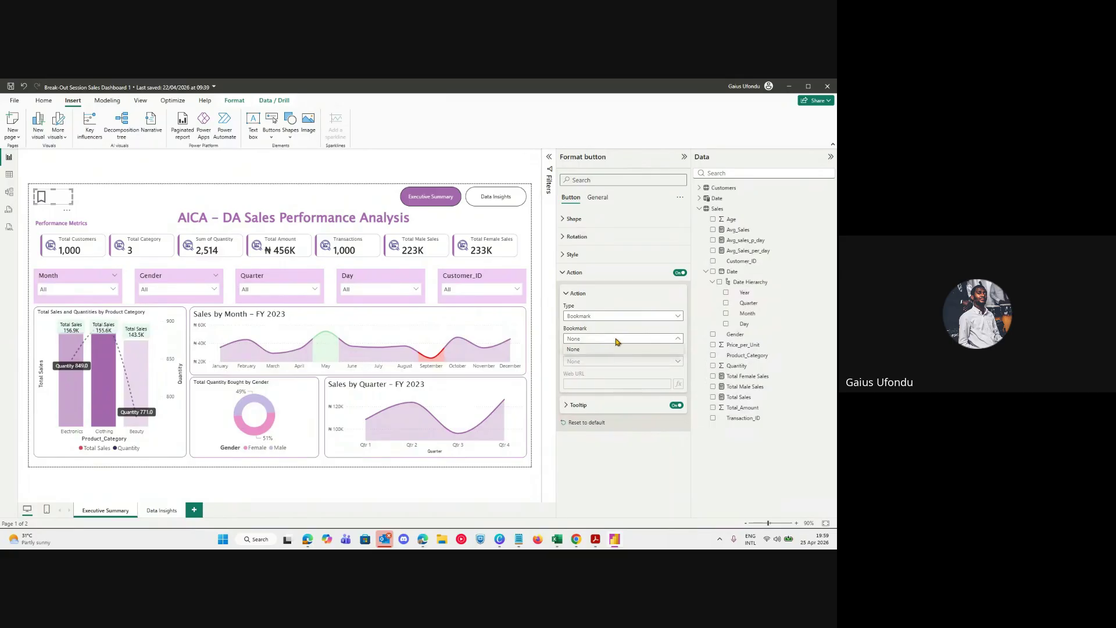
pyautogui.click(593, 315)
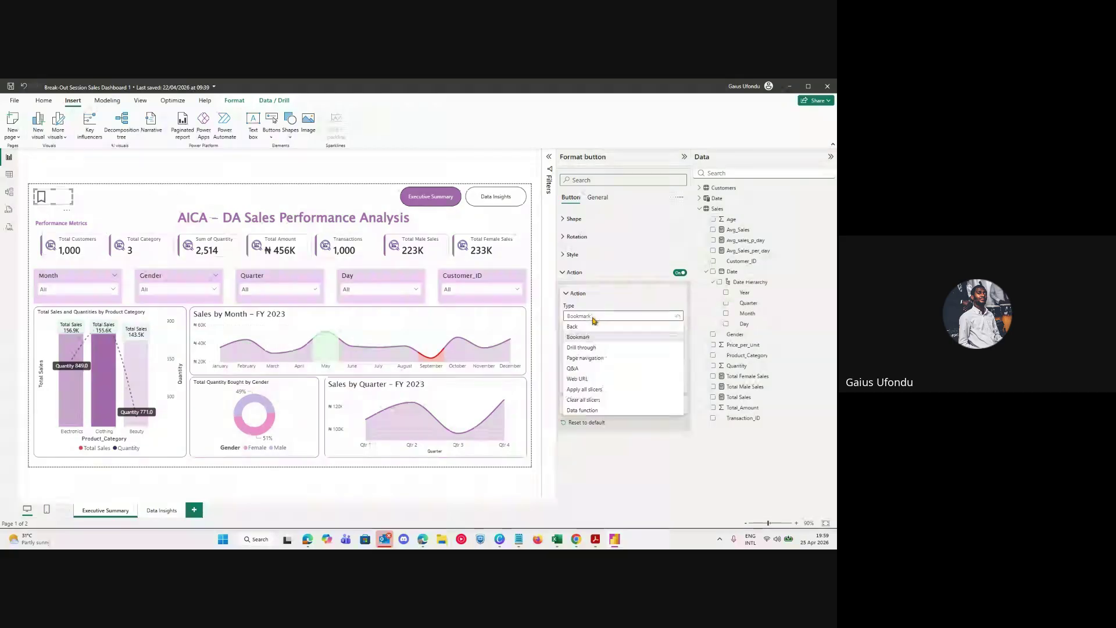
pyautogui.click(592, 319)
pyautogui.click(334, 196)
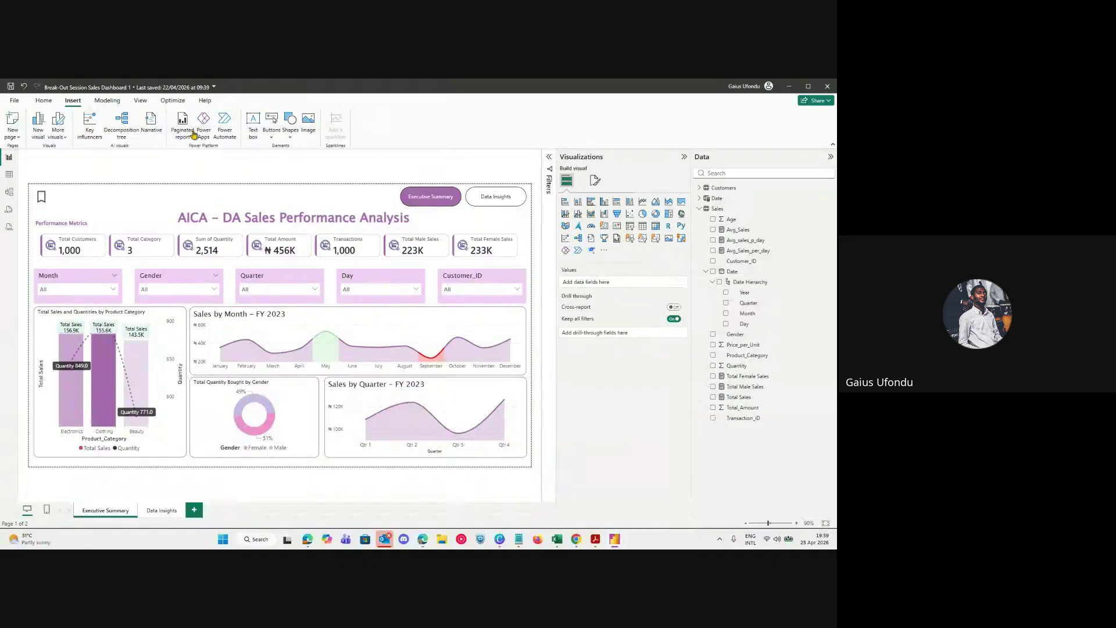
# Show the report's bookmarks list and add a bookmark of the unfiltered Executive Summary page.
pyautogui.click(44, 100)
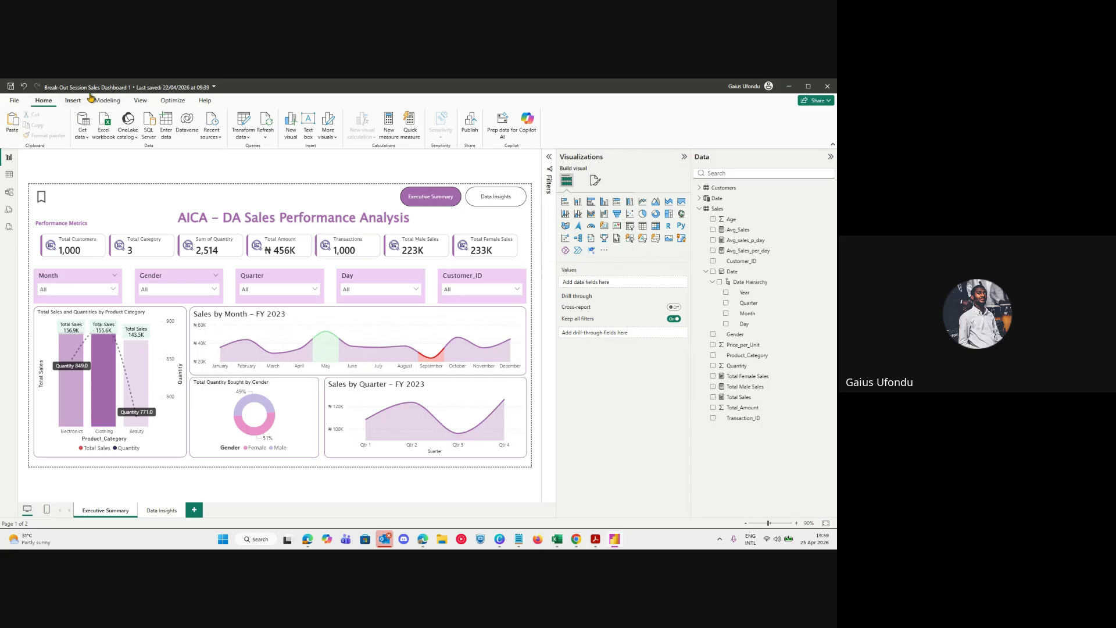
pyautogui.click(107, 100)
pyautogui.click(73, 105)
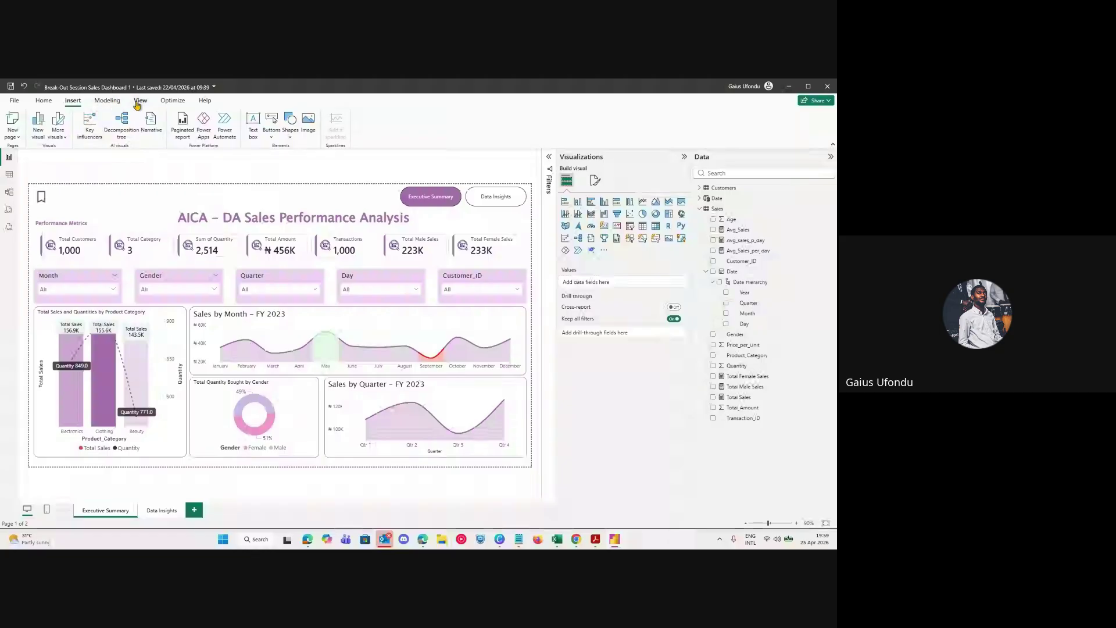
pyautogui.click(140, 100)
pyautogui.click(360, 129)
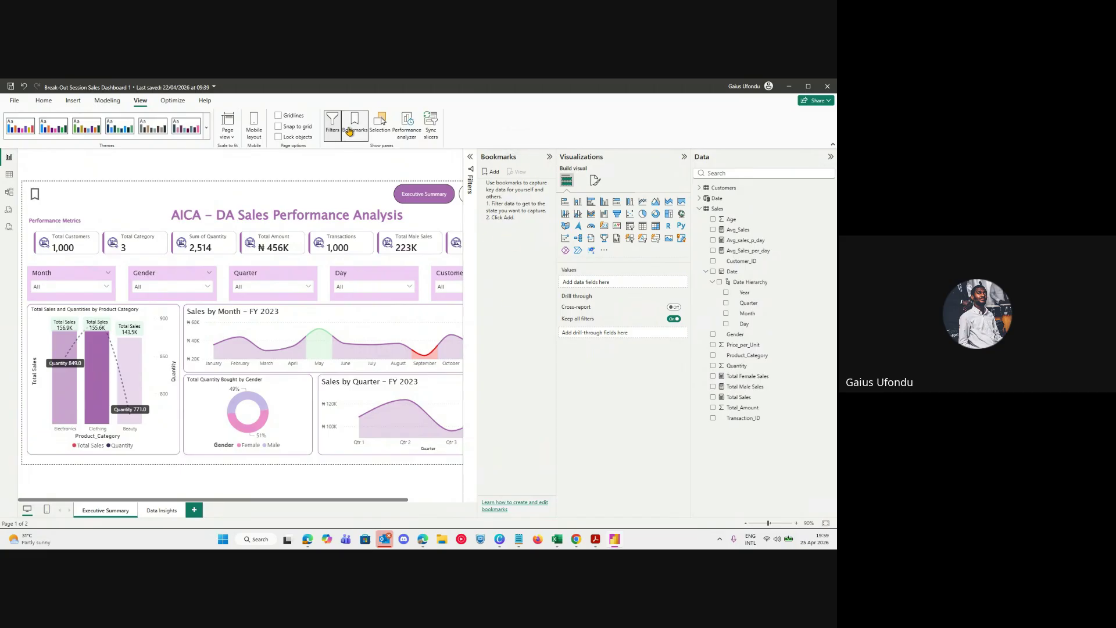
pyautogui.click(354, 122)
pyautogui.click(354, 121)
pyautogui.click(486, 174)
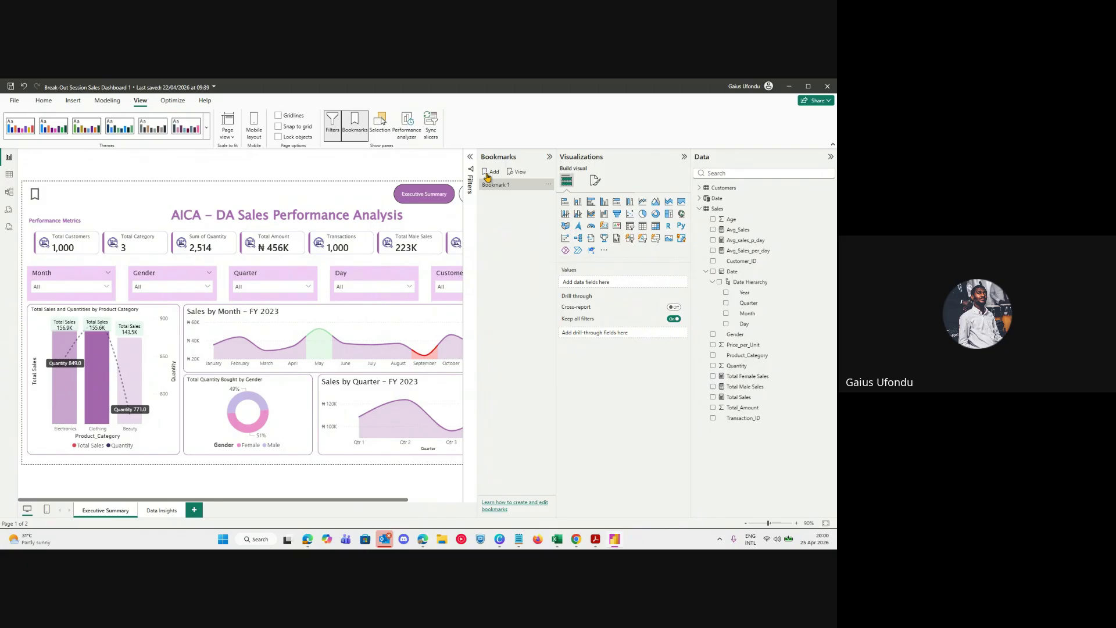
# Rename the new bookmark as Month Insights.
pyautogui.doubleClick(520, 186)
pyautogui.hotkey('ctrl', 'a')
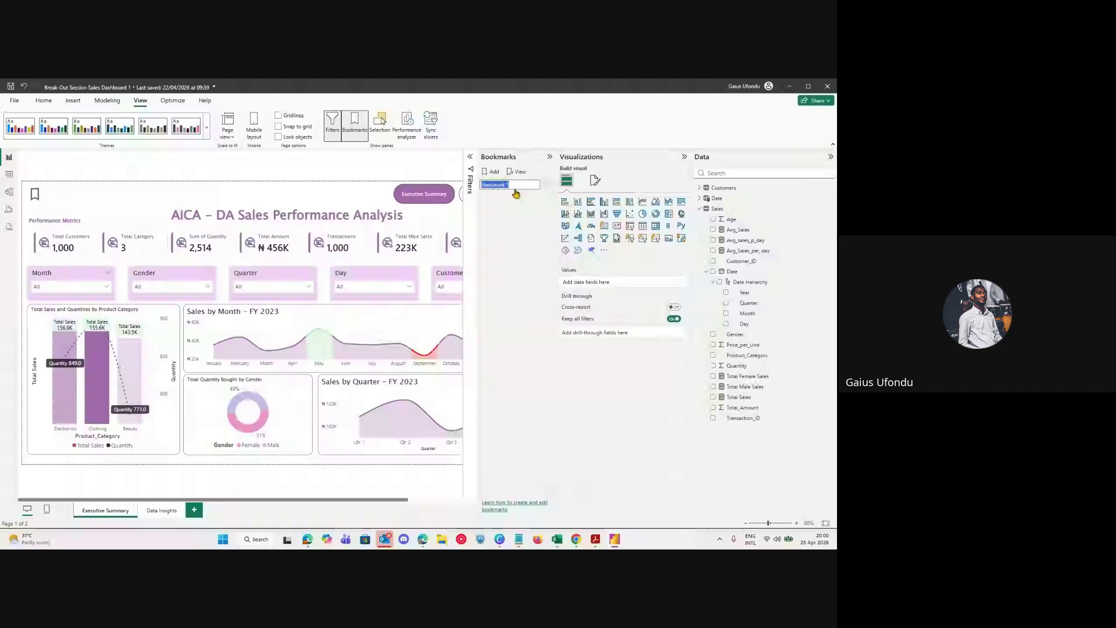
pyautogui.write('Mon')
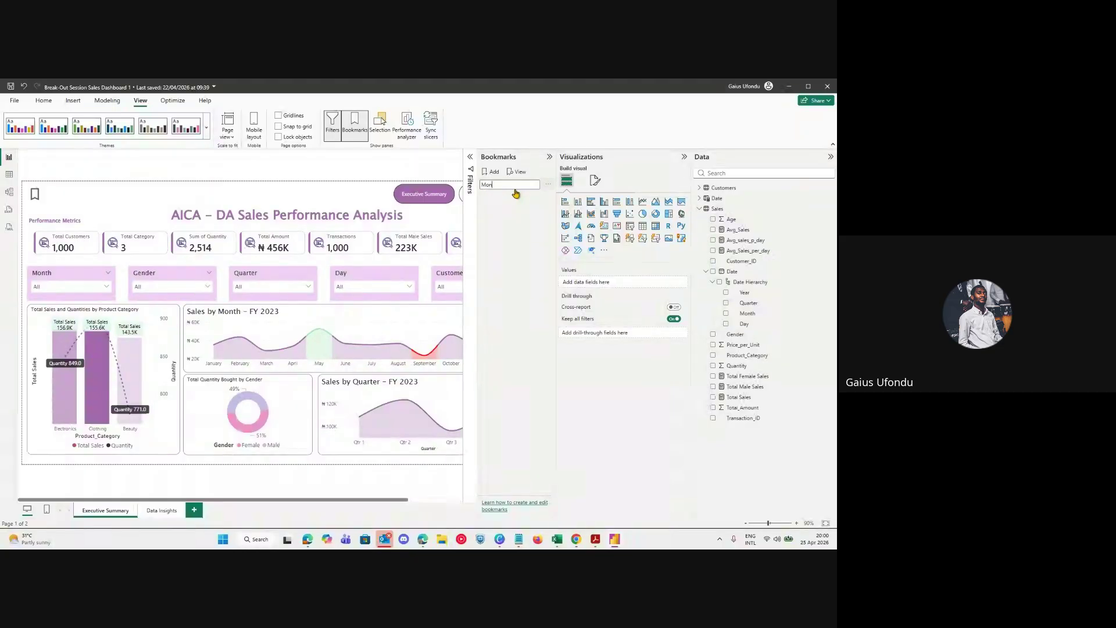
pyautogui.write('th Insights')
pyautogui.press('Return')
# Review the Month Insights bookmark's options and filter the Executive Summary page to January with the Month slicer.
pyautogui.click(548, 185)
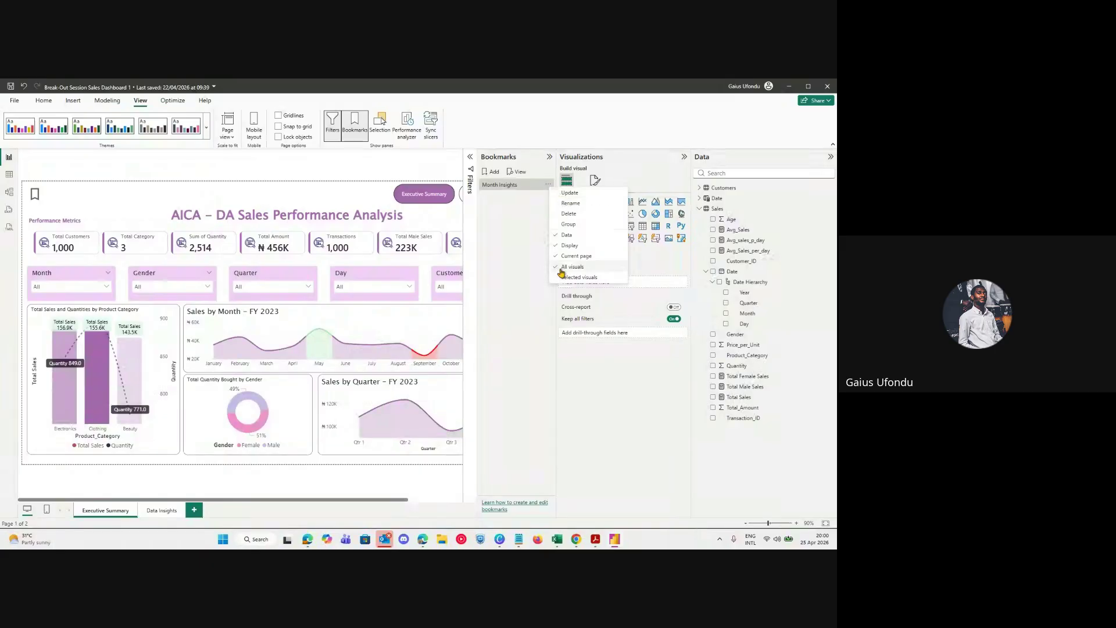
pyautogui.click(279, 288)
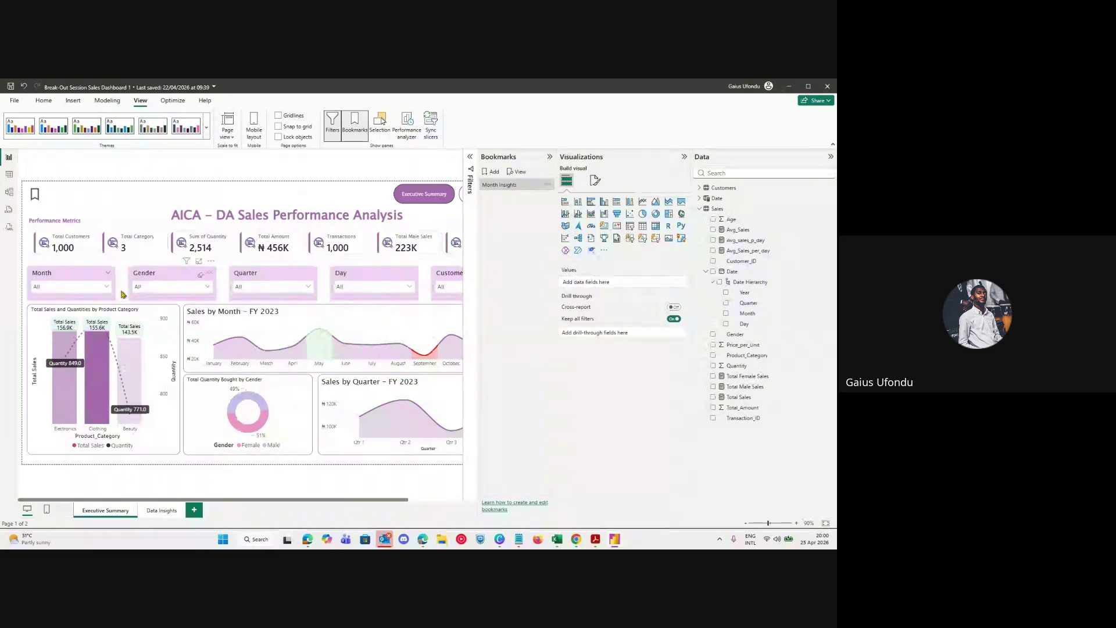
pyautogui.click(79, 286)
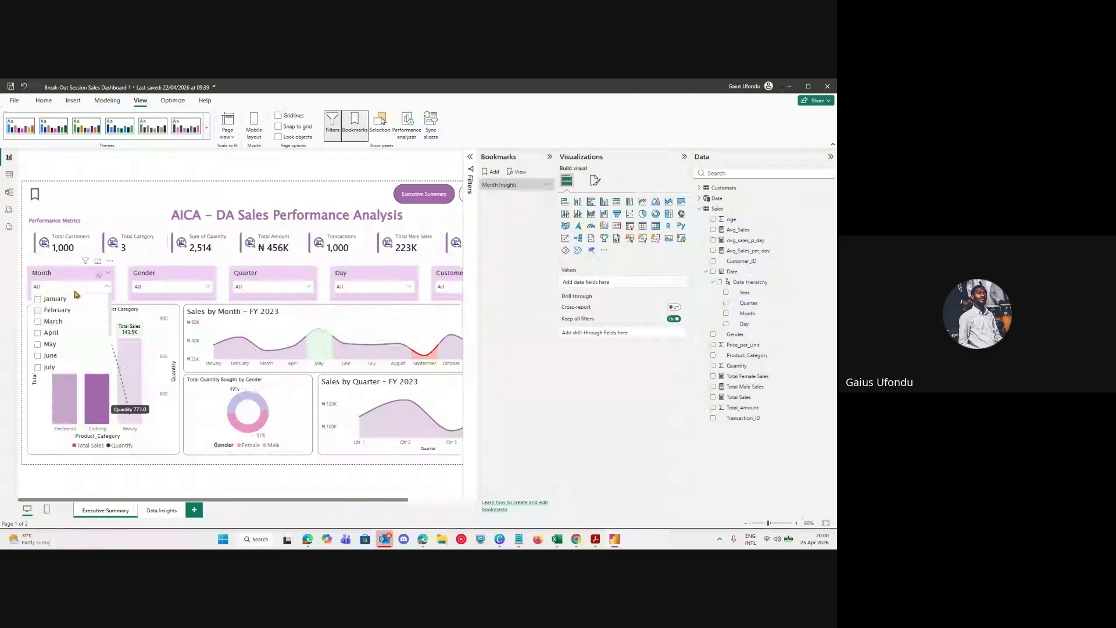
pyautogui.click(44, 300)
# Rename the Month Insights bookmark as January Insights.
pyautogui.doubleClick(493, 185)
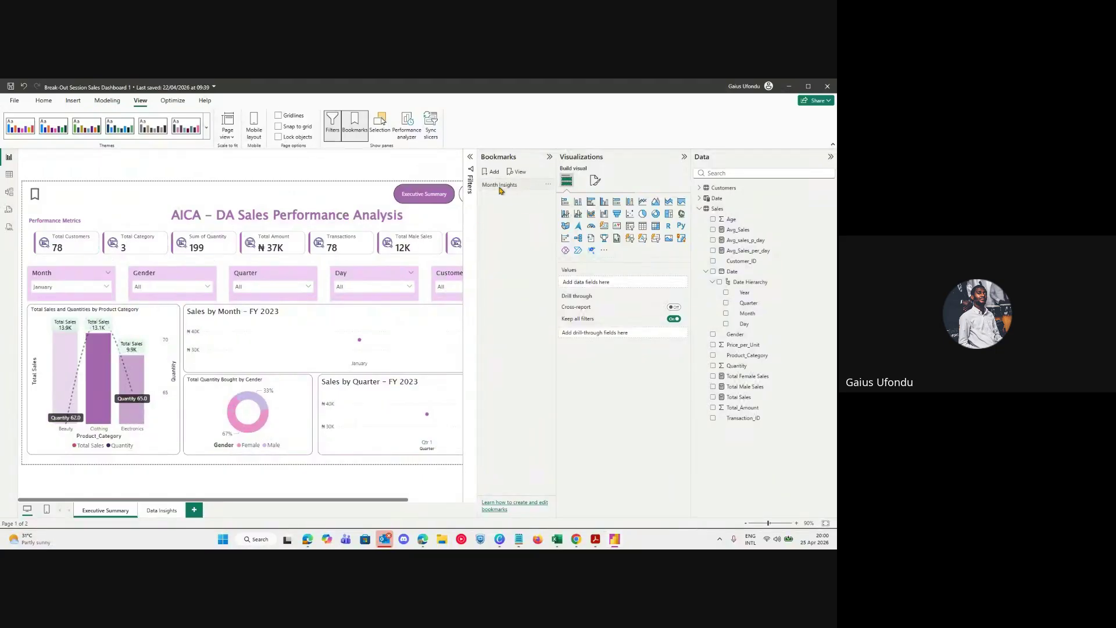
pyautogui.moveTo(493, 184); pyautogui.dragTo(498, 184)
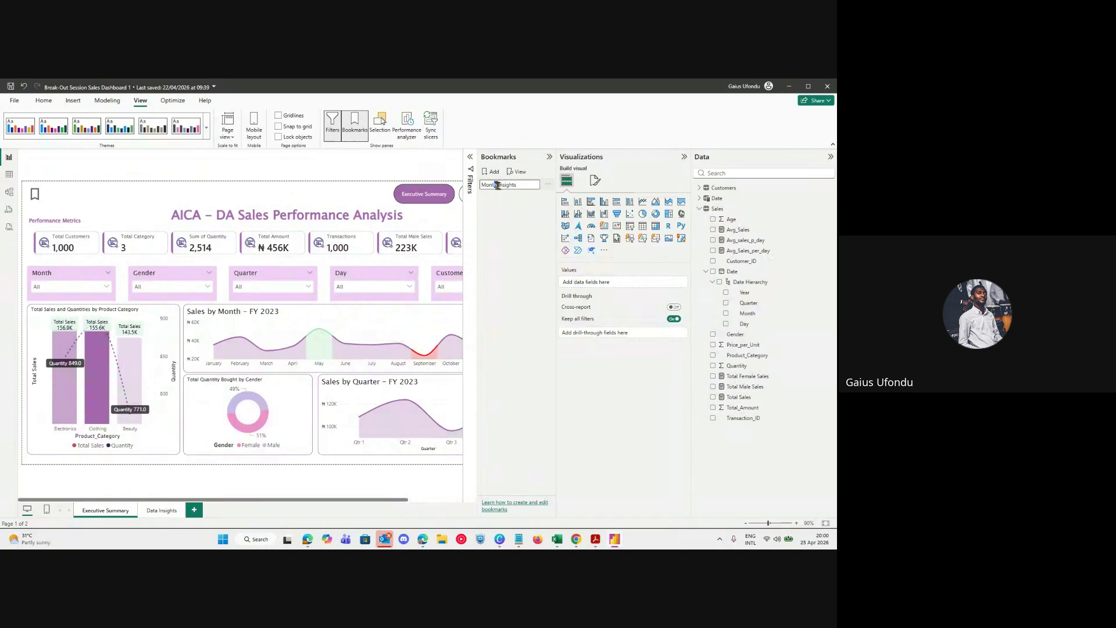
pyautogui.press('BackSpace')
pyautogui.write('January')
pyautogui.press('Return')
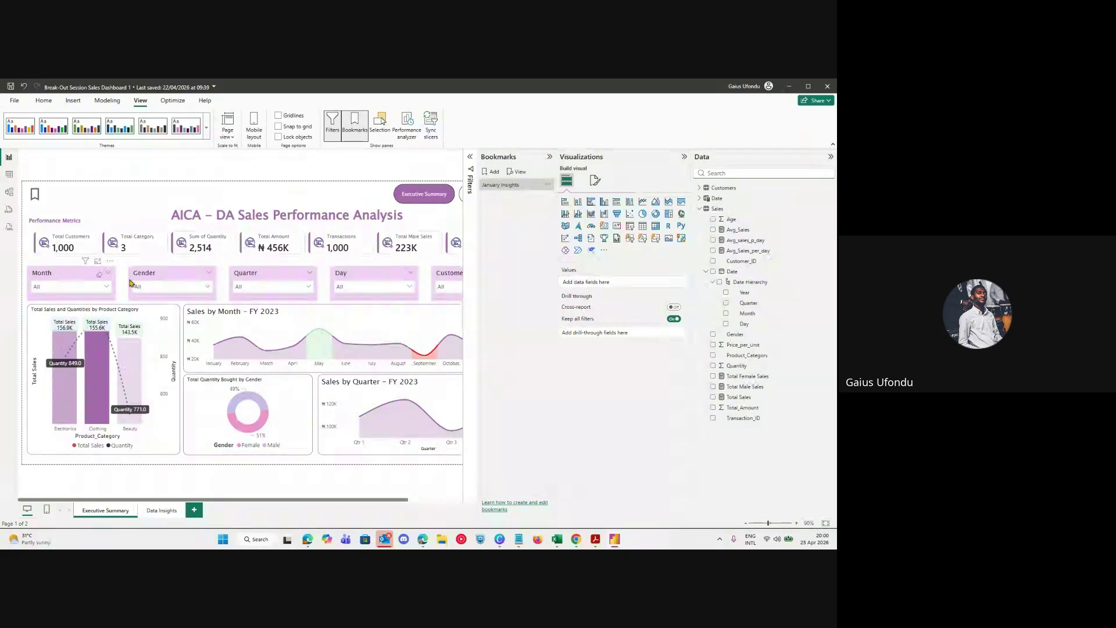
# Preview the January Insights bookmark, exit the preview, and update the bookmark with the current page state.
pyautogui.click(546, 185)
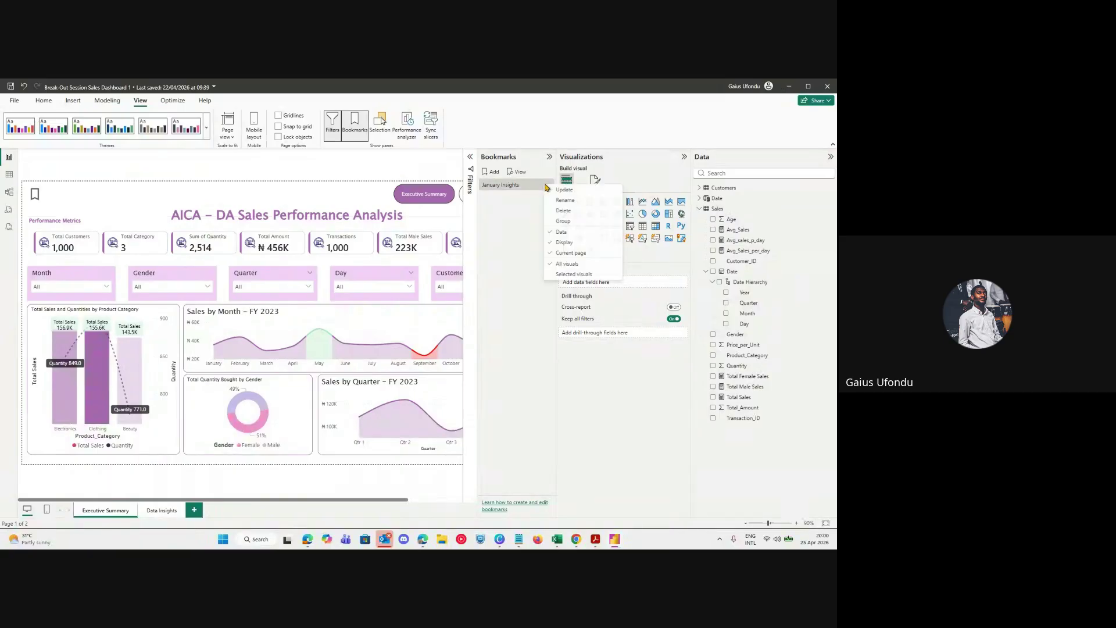
pyautogui.click(515, 172)
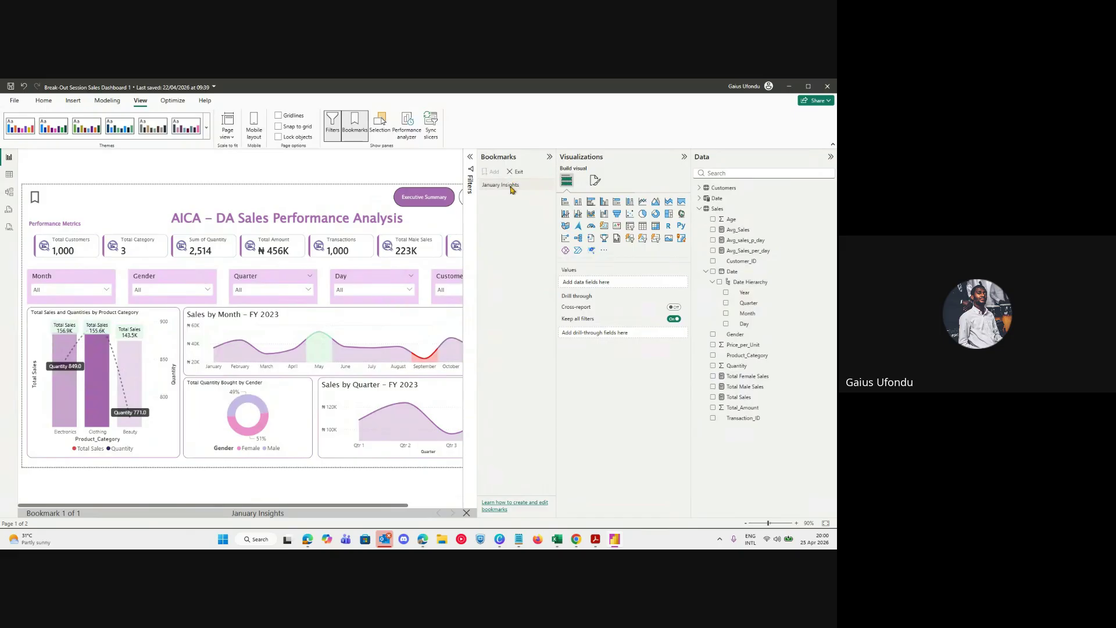
pyautogui.click(510, 173)
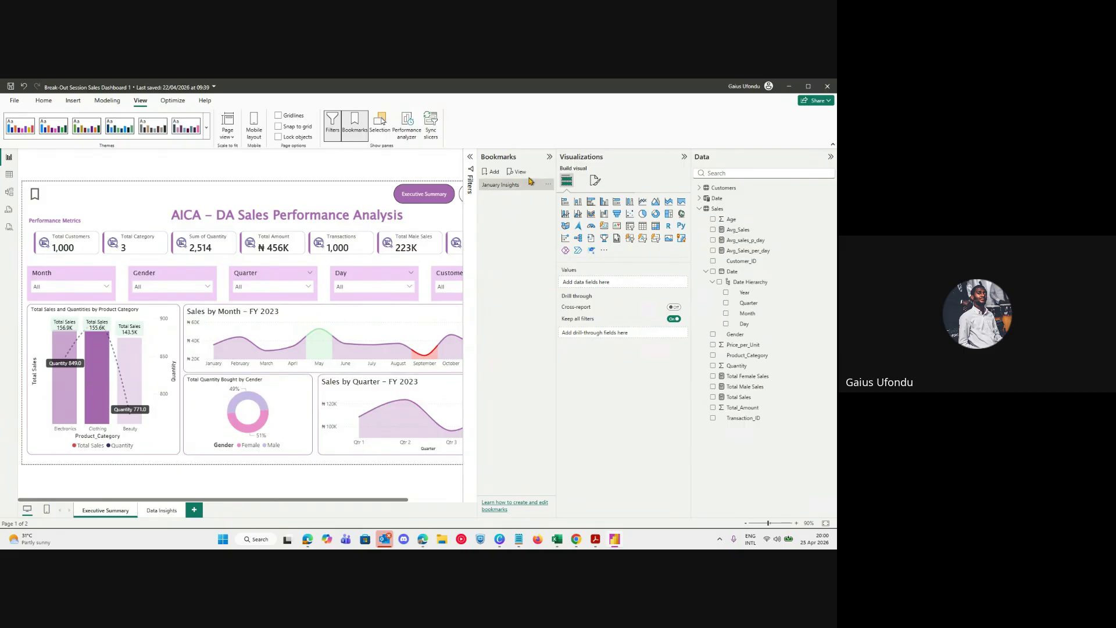
pyautogui.click(547, 184)
pyautogui.click(571, 190)
# Filter the Month slicer to January, apply the January Insights bookmark, and preview it in bookmark view.
pyautogui.click(82, 296)
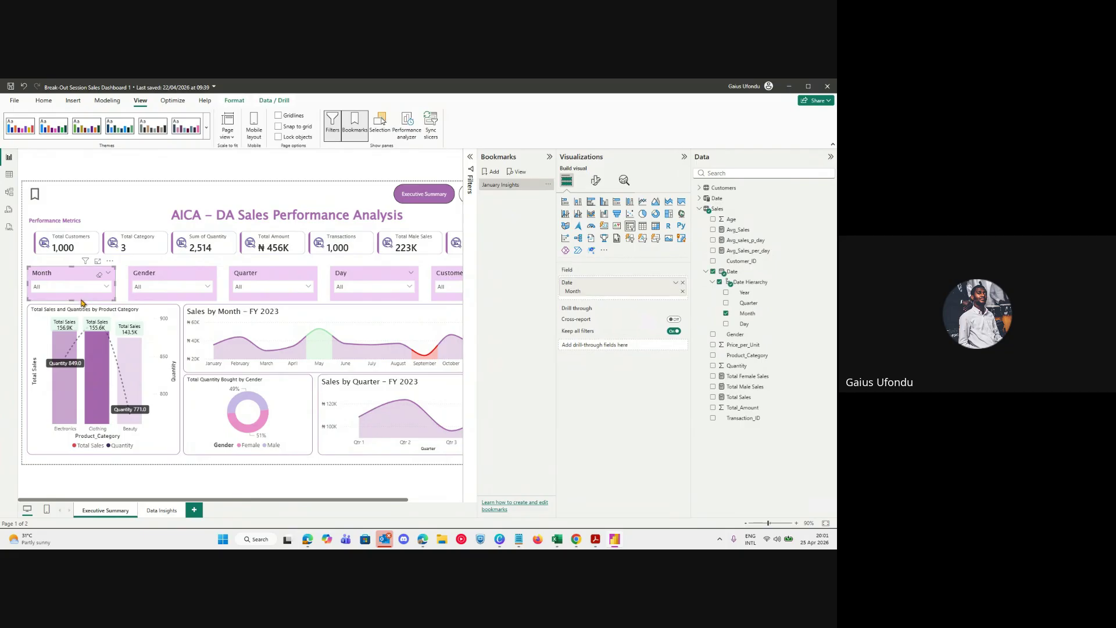
pyautogui.click(76, 289)
pyautogui.click(64, 300)
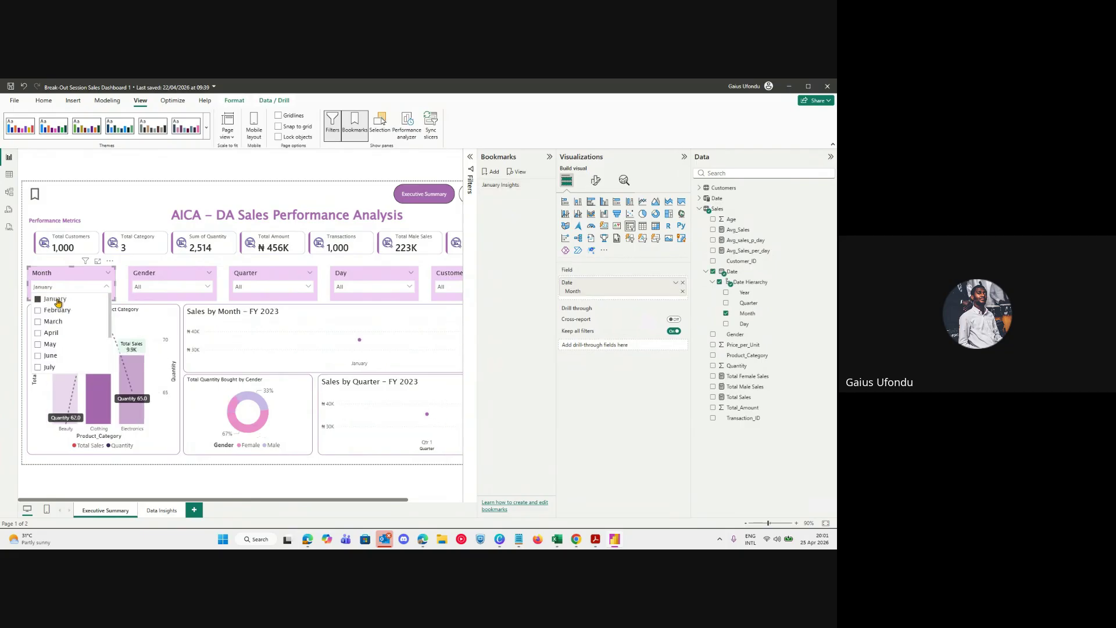
pyautogui.click(508, 188)
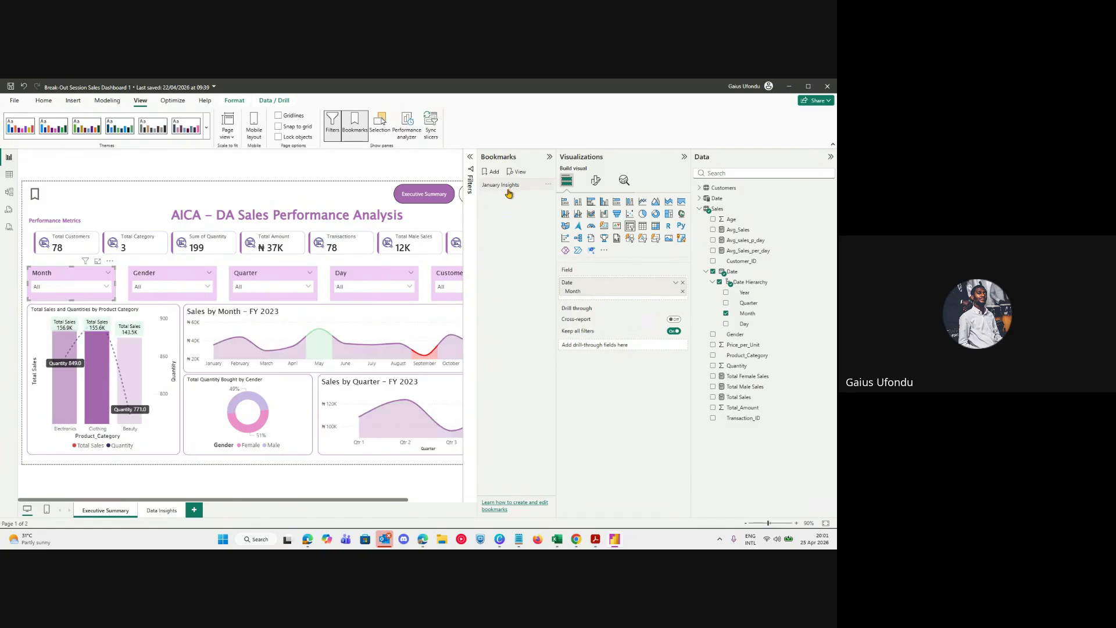
pyautogui.click(541, 186)
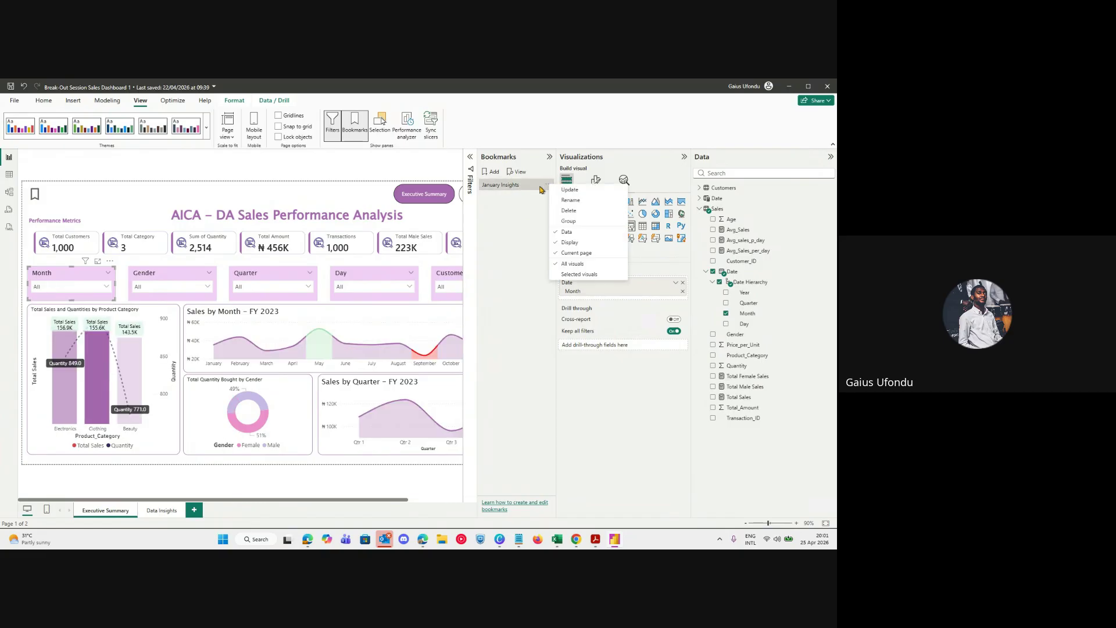
pyautogui.click(516, 172)
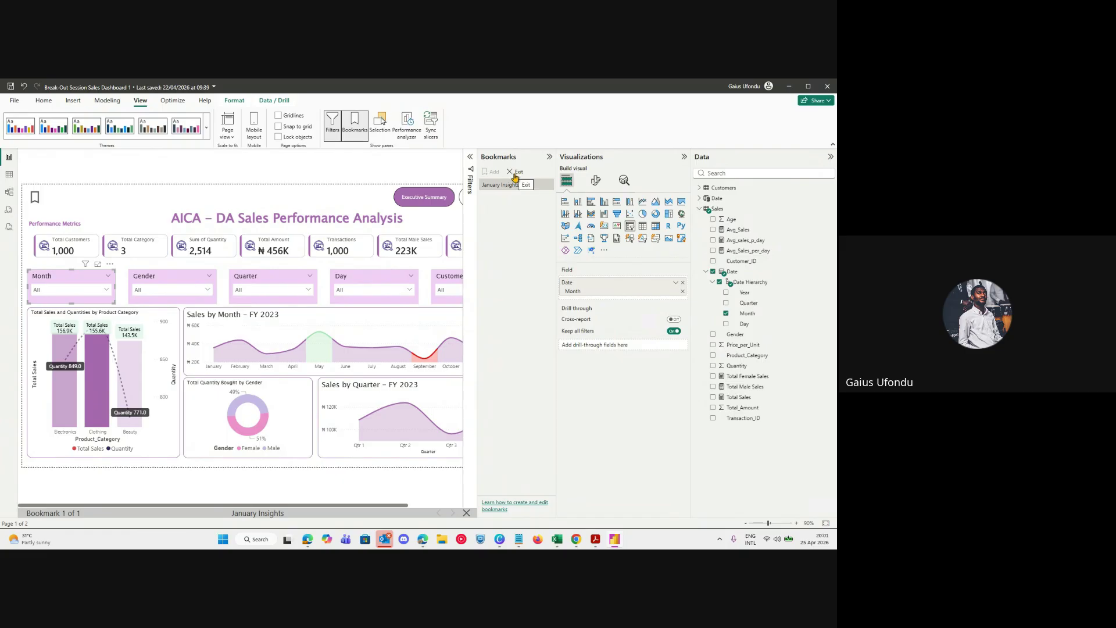
pyautogui.click(516, 172)
# Review the January Insights bookmark's options and update the bookmark with the current page state.
pyautogui.click(545, 186)
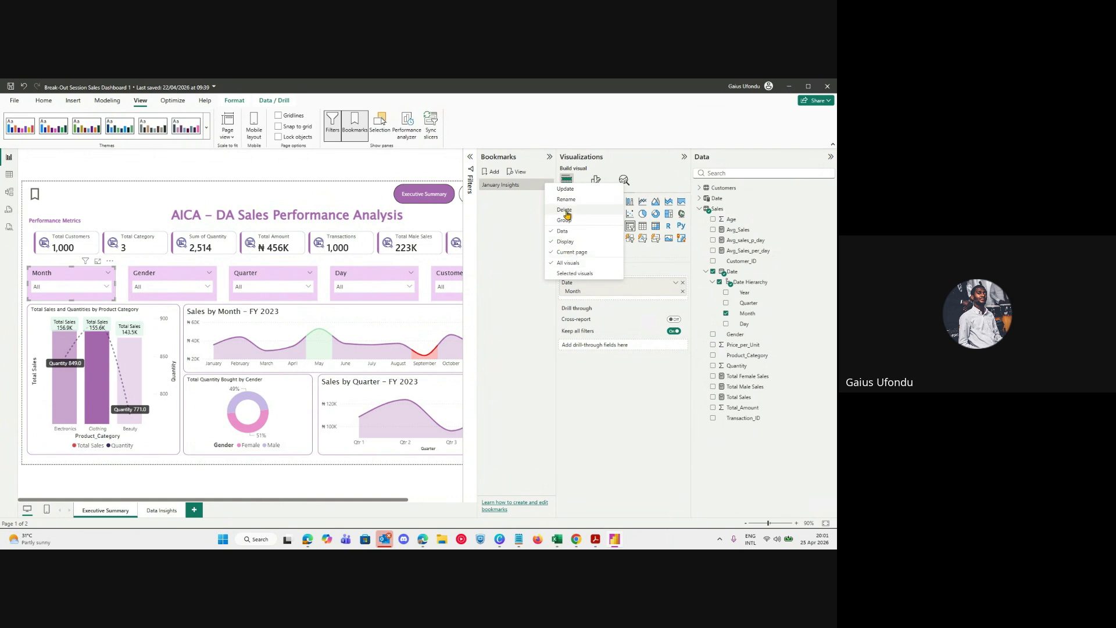
pyautogui.click(503, 205)
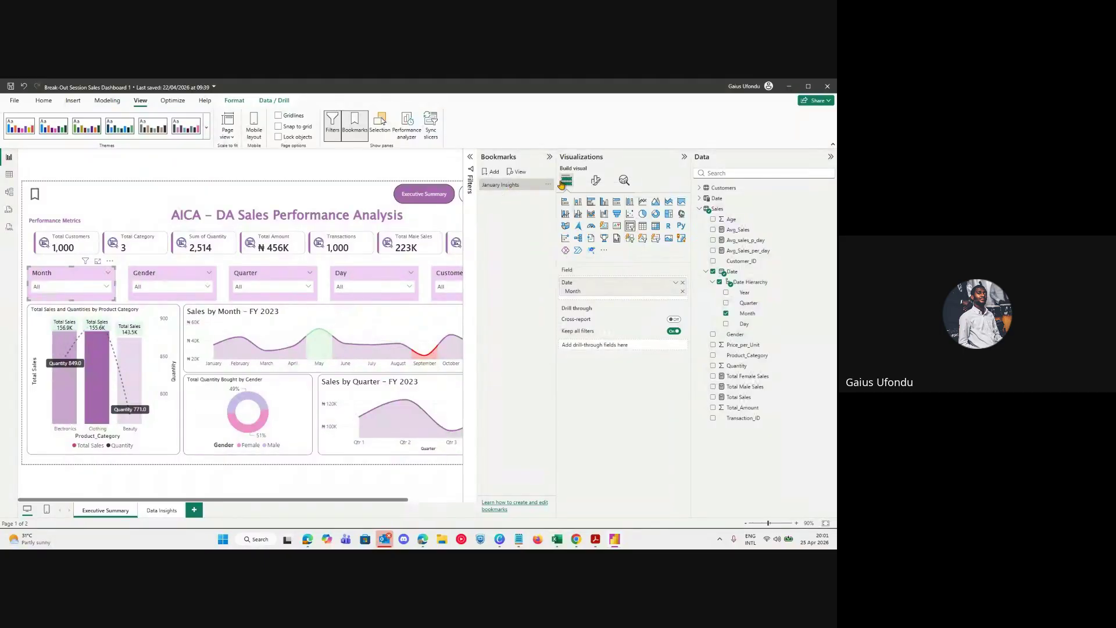
pyautogui.click(549, 185)
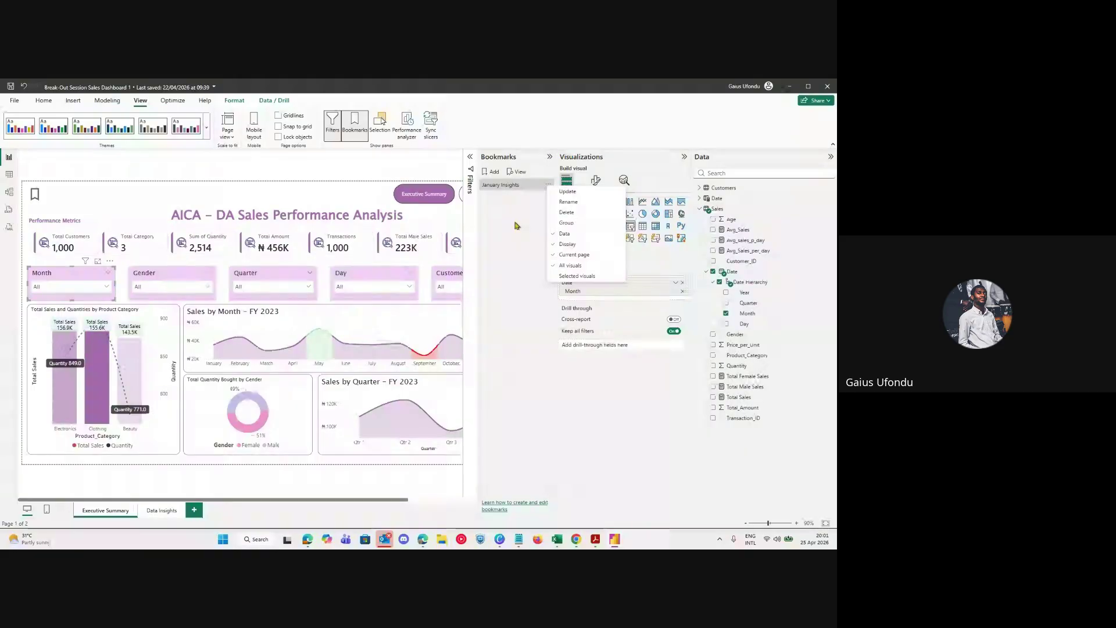
pyautogui.click(541, 186)
pyautogui.click(547, 184)
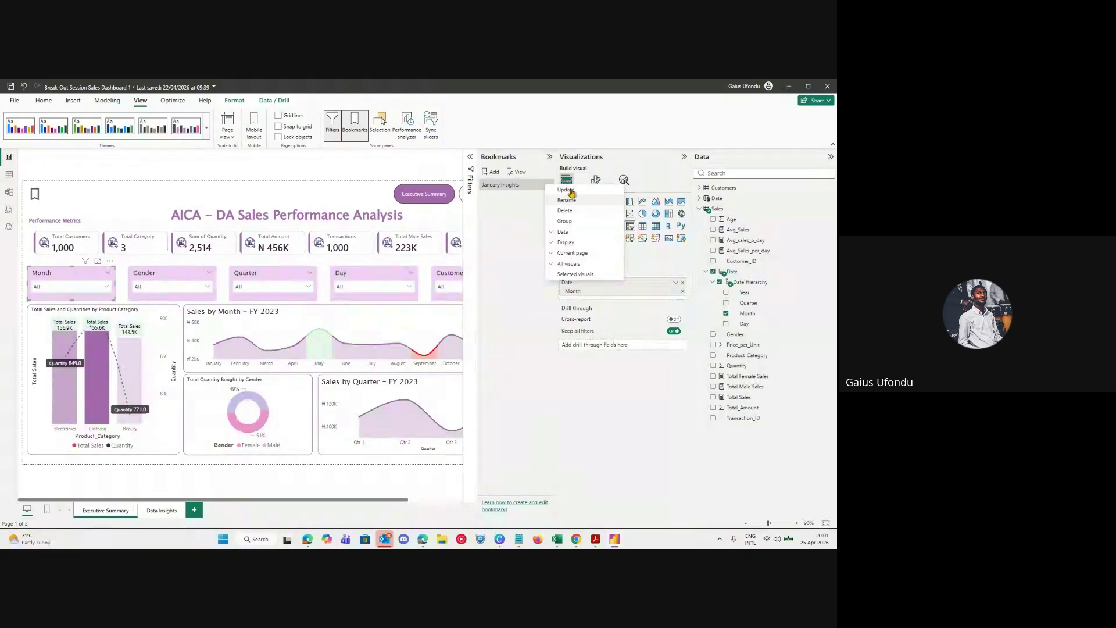
pyautogui.click(564, 190)
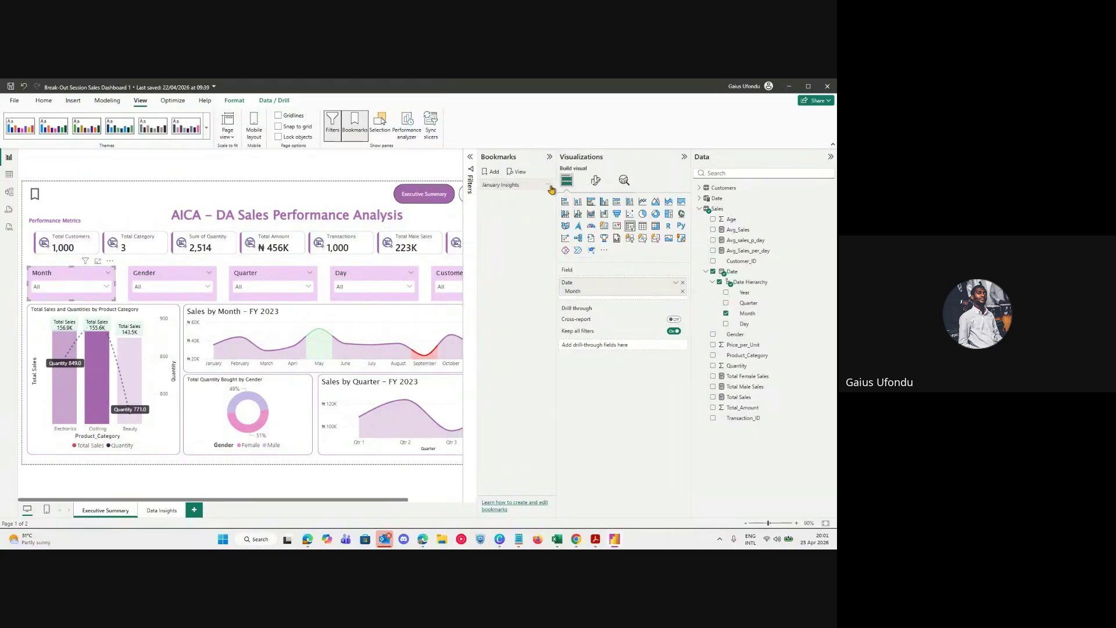
pyautogui.click(548, 185)
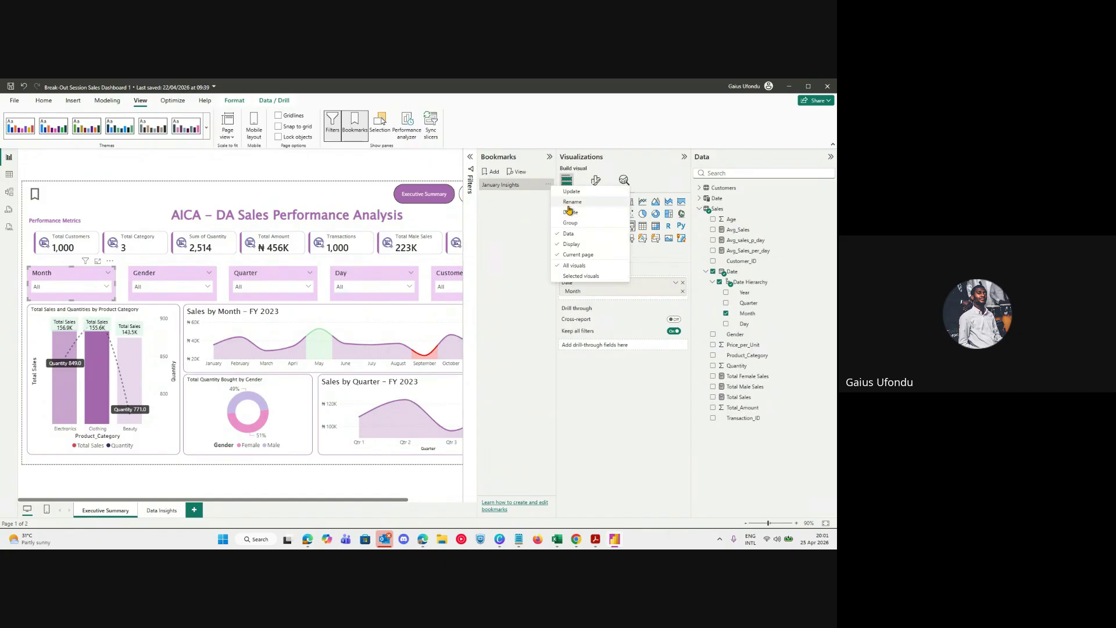
pyautogui.click(508, 201)
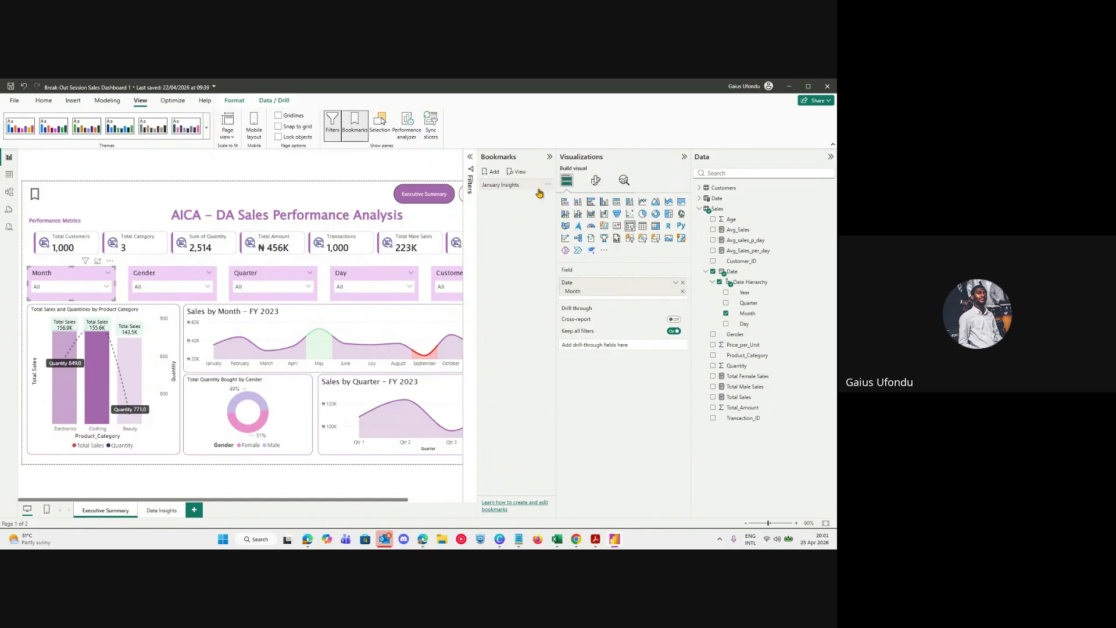
pyautogui.click(487, 174)
pyautogui.click(546, 199)
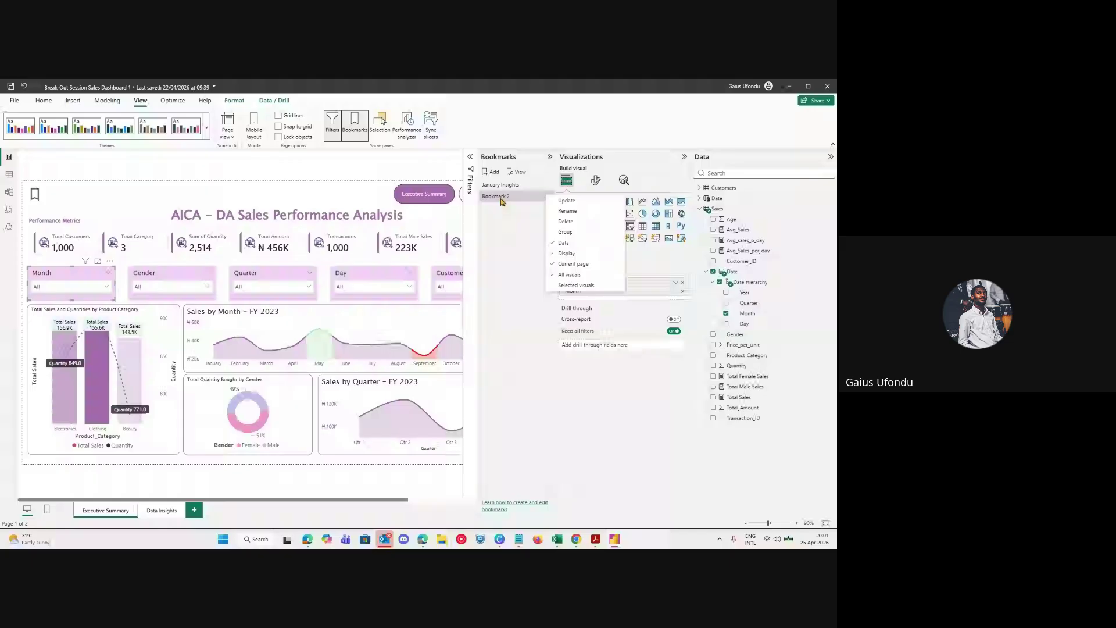
pyautogui.click(548, 235)
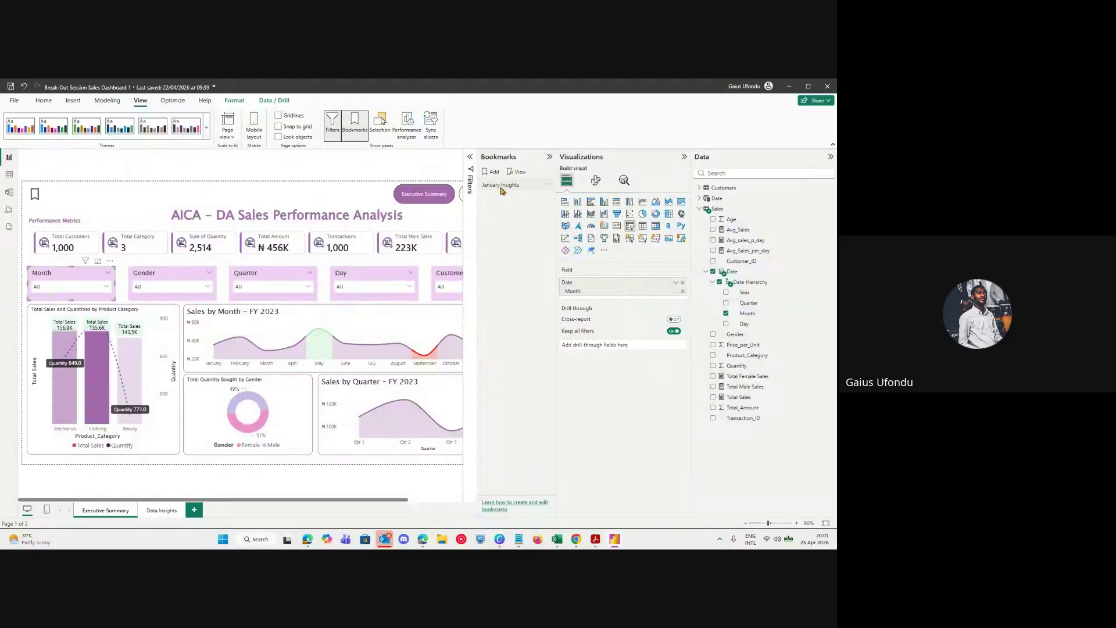
# Update the January Insights bookmark with the unfiltered page state and deselect the Month slicer.
pyautogui.click(548, 185)
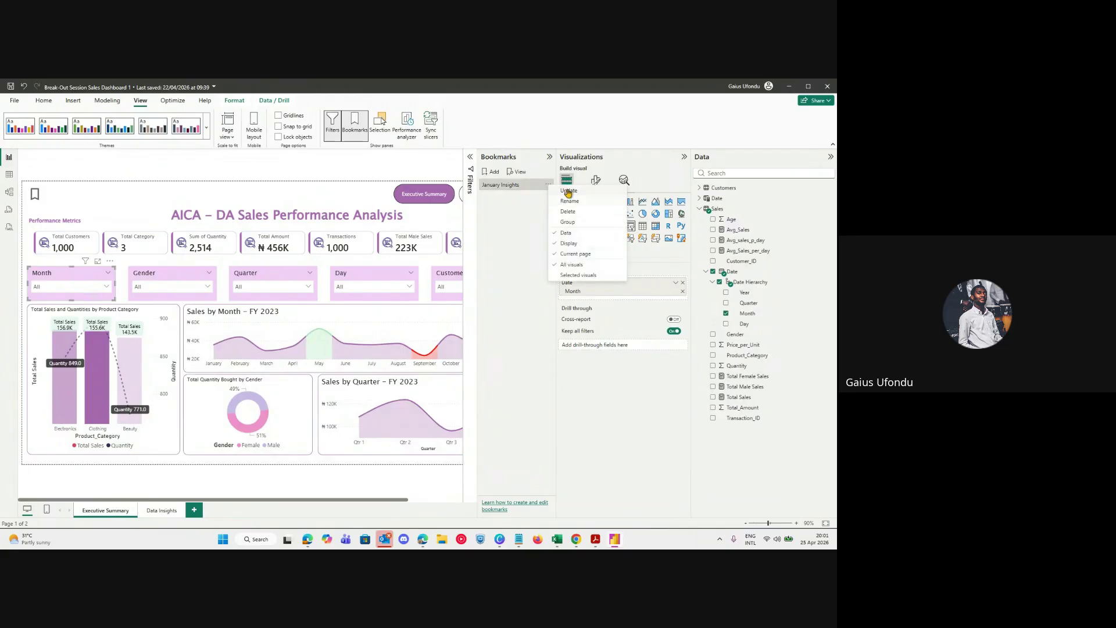
pyautogui.click(564, 191)
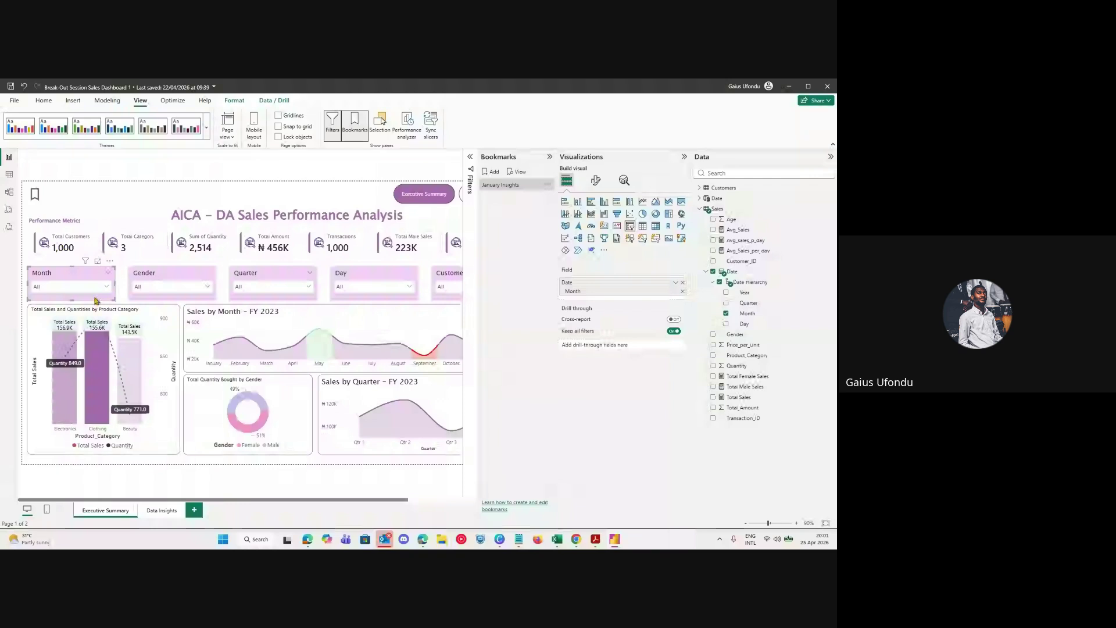
pyautogui.click(122, 289)
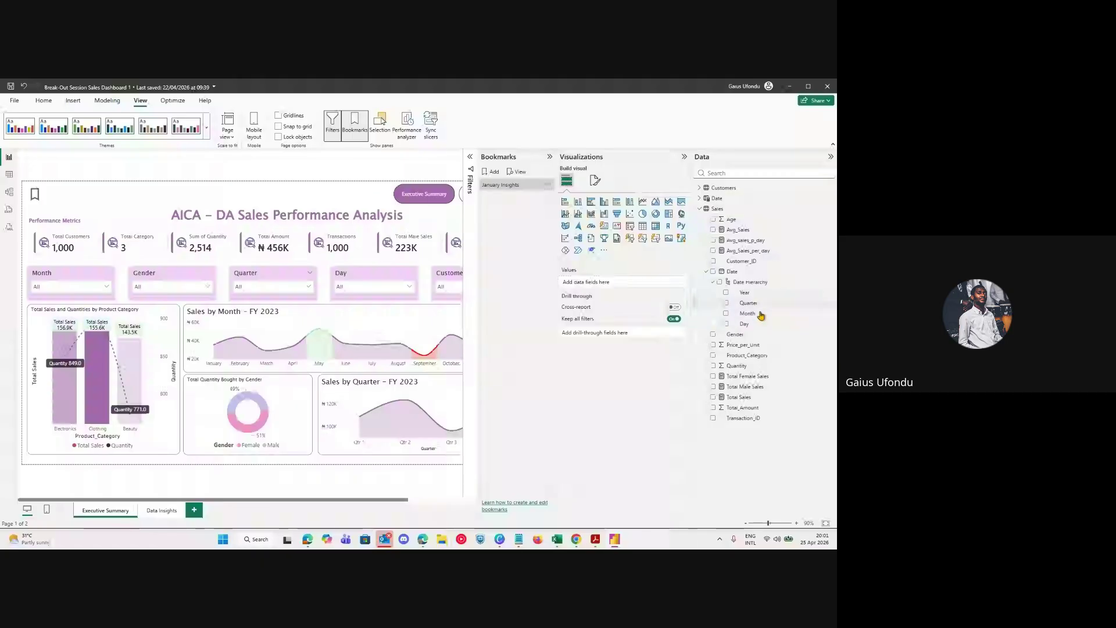
# Add a table of the Date hierarchy's Month field above the dashboard title, select January in it, and preview the January Insights bookmark.
pyautogui.moveTo(749, 314); pyautogui.dragTo(115, 199)
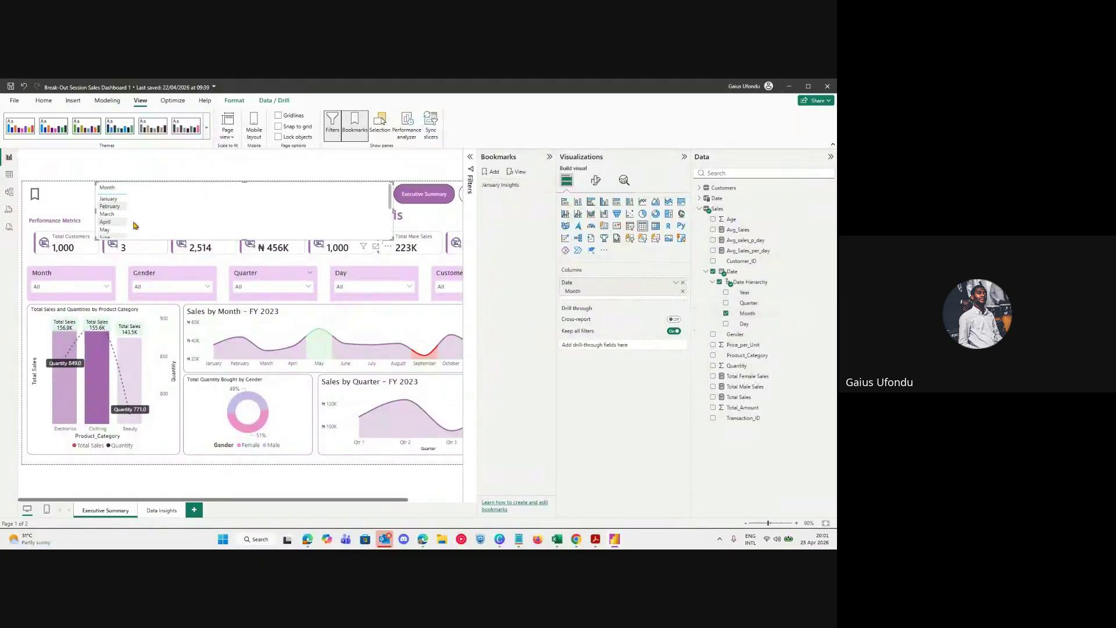
pyautogui.click(100, 199)
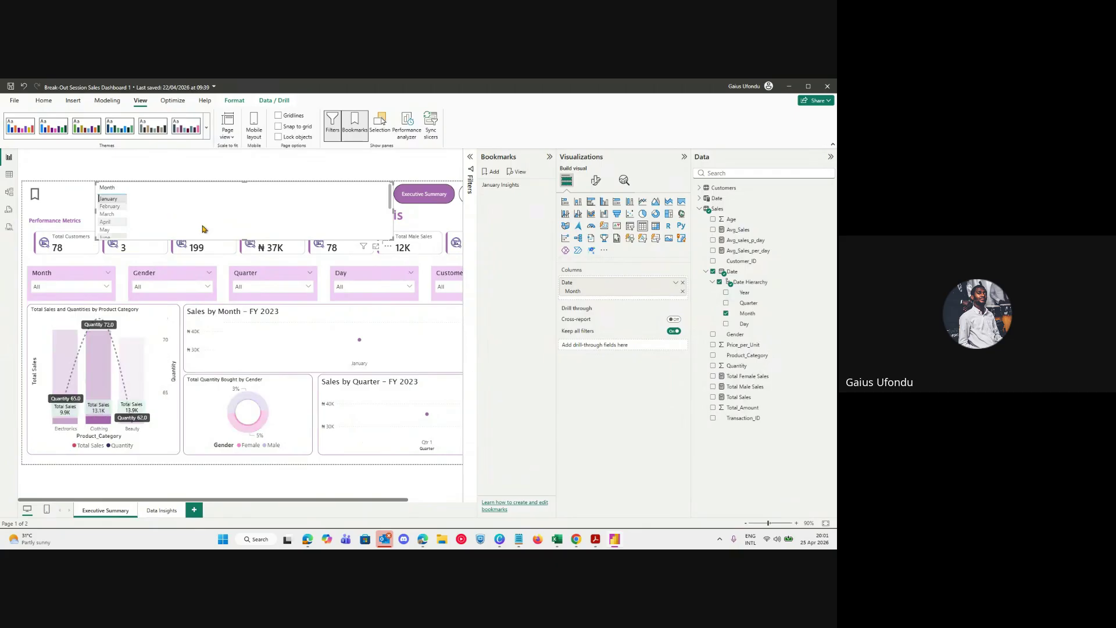
pyautogui.moveTo(246, 239); pyautogui.dragTo(189, 208)
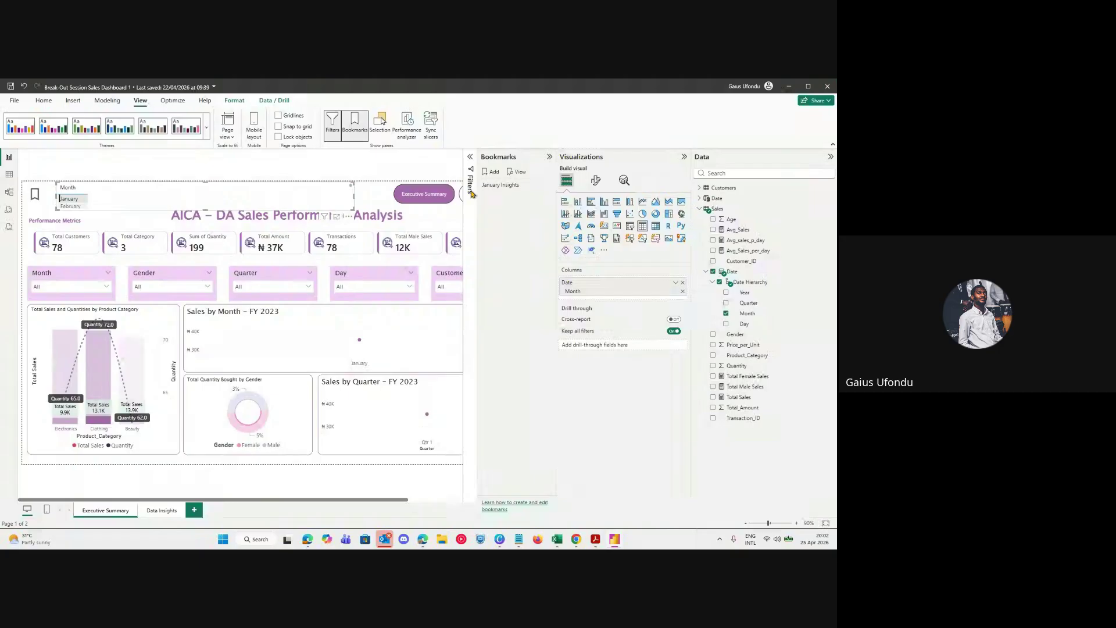
pyautogui.click(509, 172)
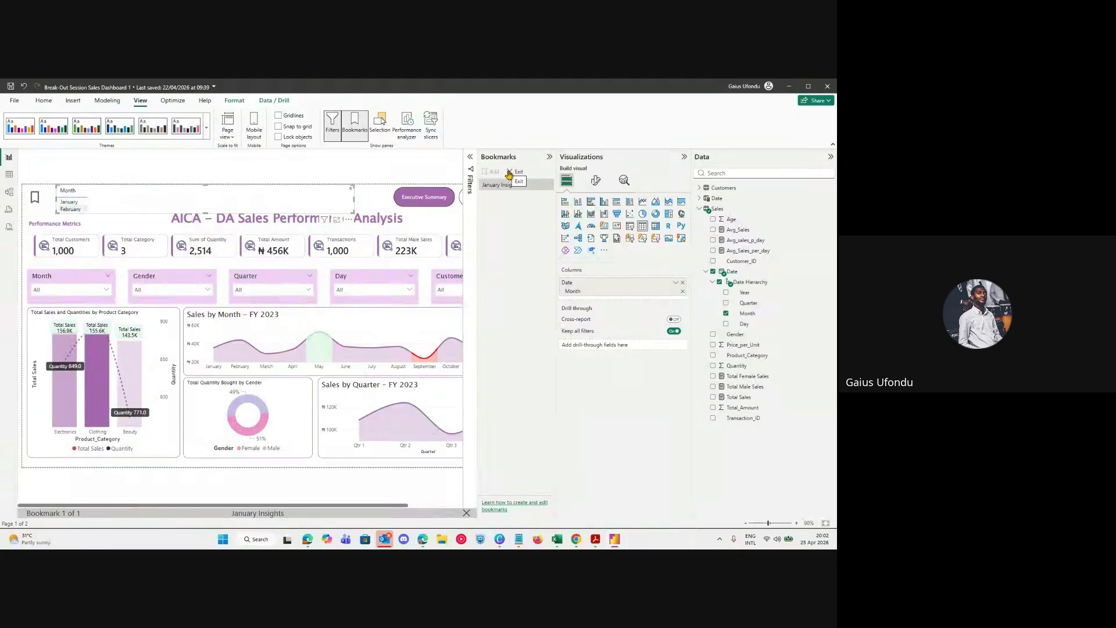
pyautogui.click(510, 173)
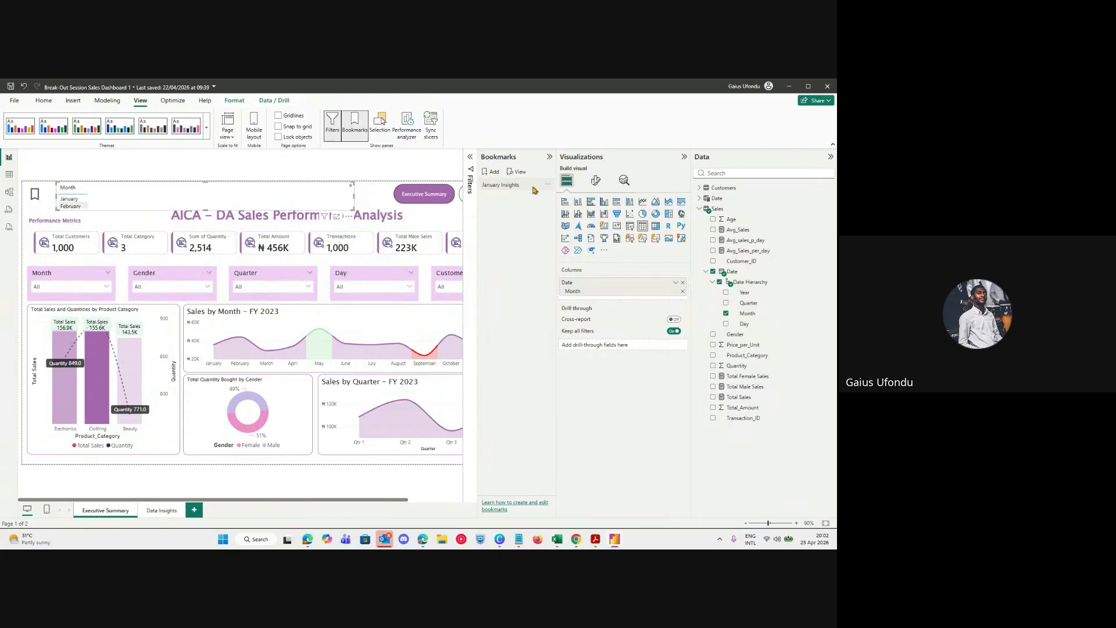
# Update the January Insights bookmark with January selected in the month table, and delete the table.
pyautogui.click(69, 199)
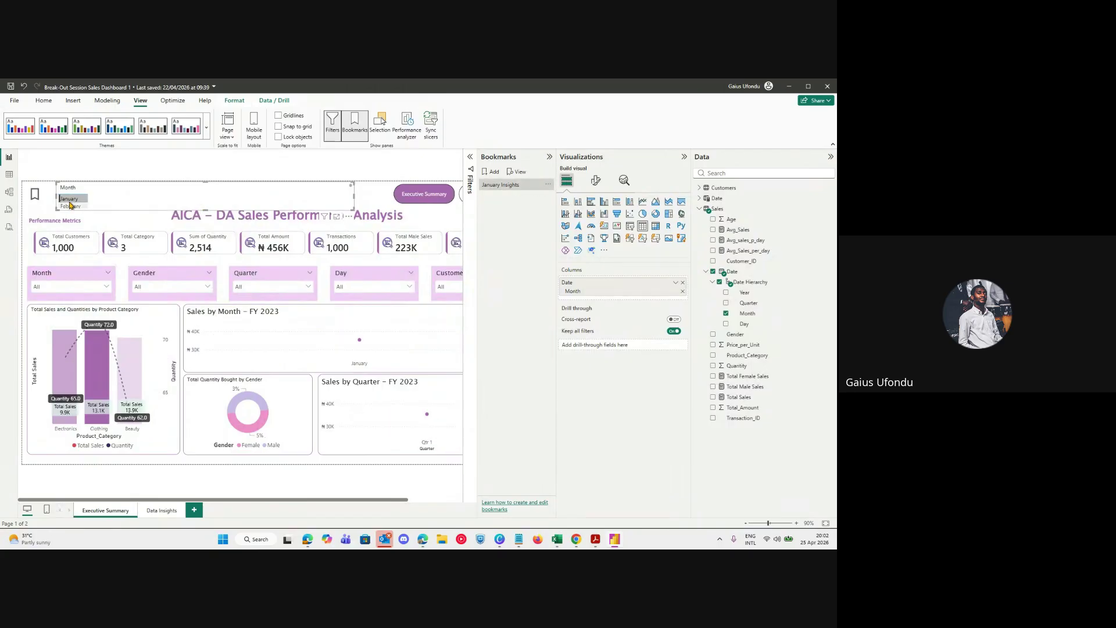
pyautogui.click(547, 184)
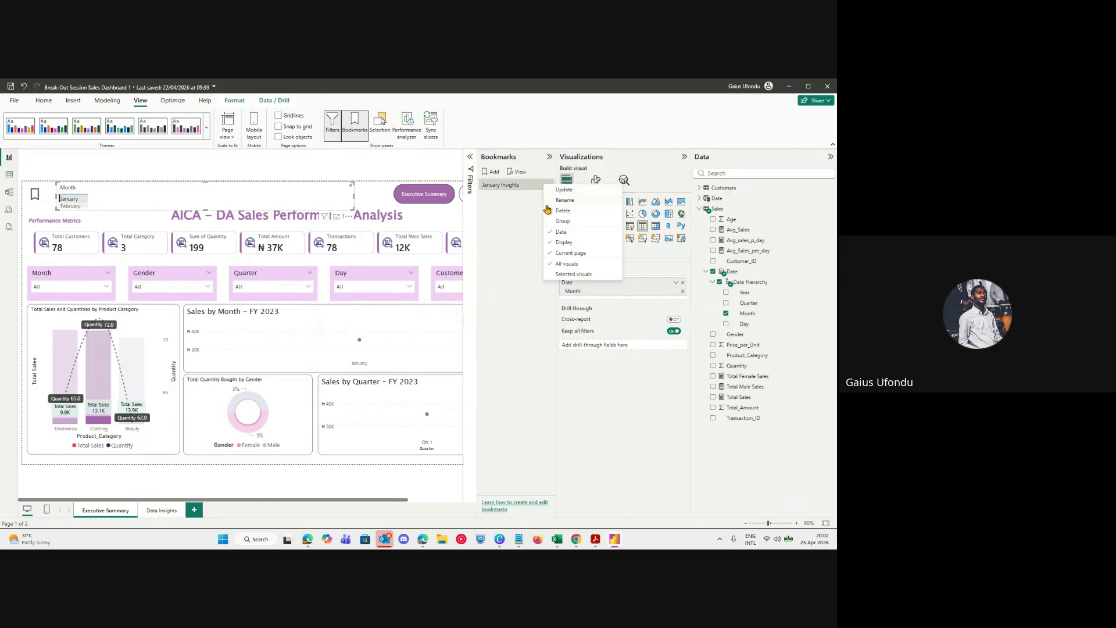
pyautogui.click(561, 191)
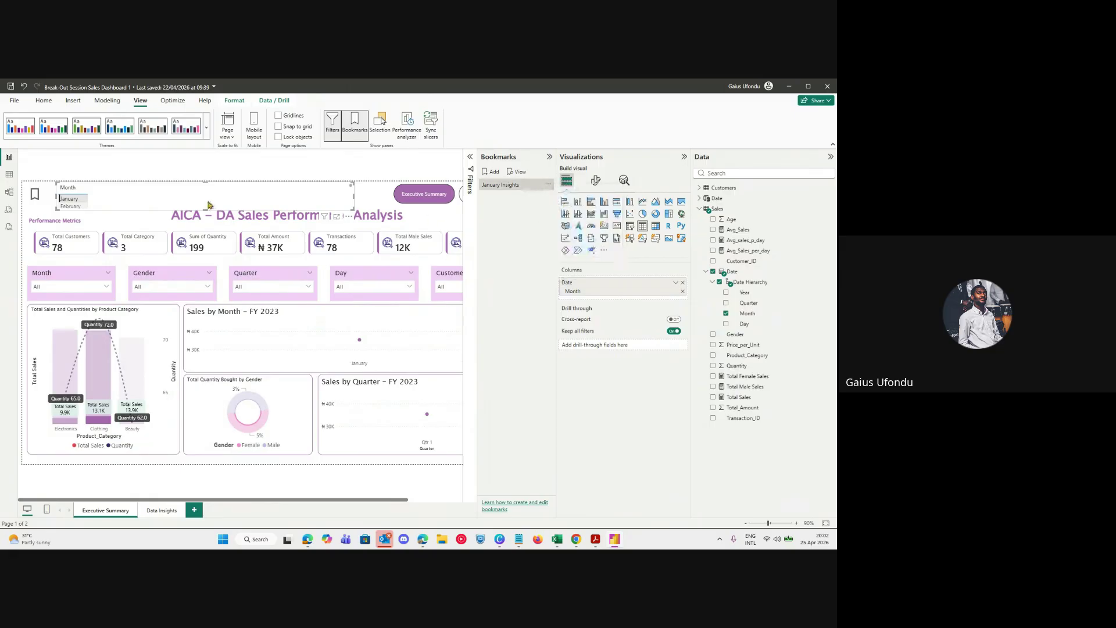
pyautogui.click(348, 196)
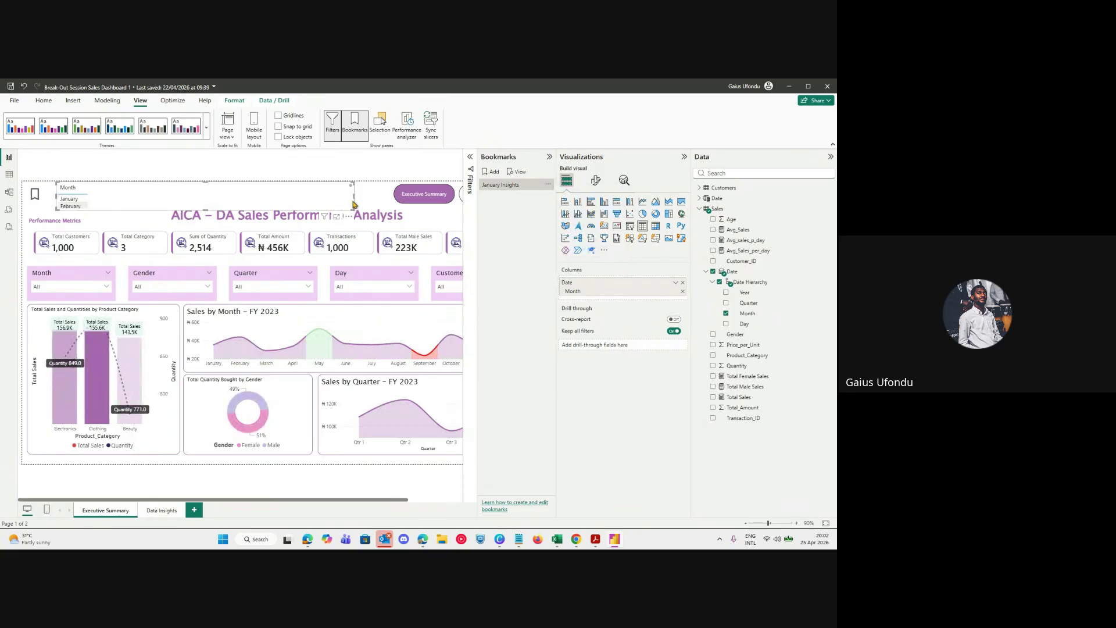
pyautogui.press('Delete')
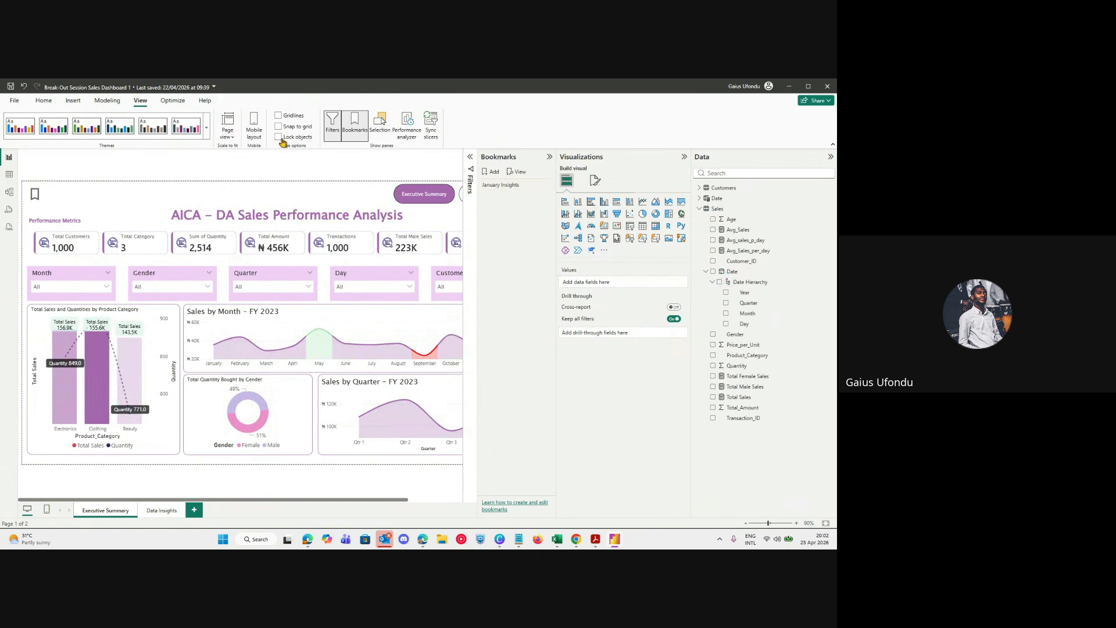
# Assign the January Insights bookmark to the bookmark button's action on the Executive Summary page.
pyautogui.click(53, 198)
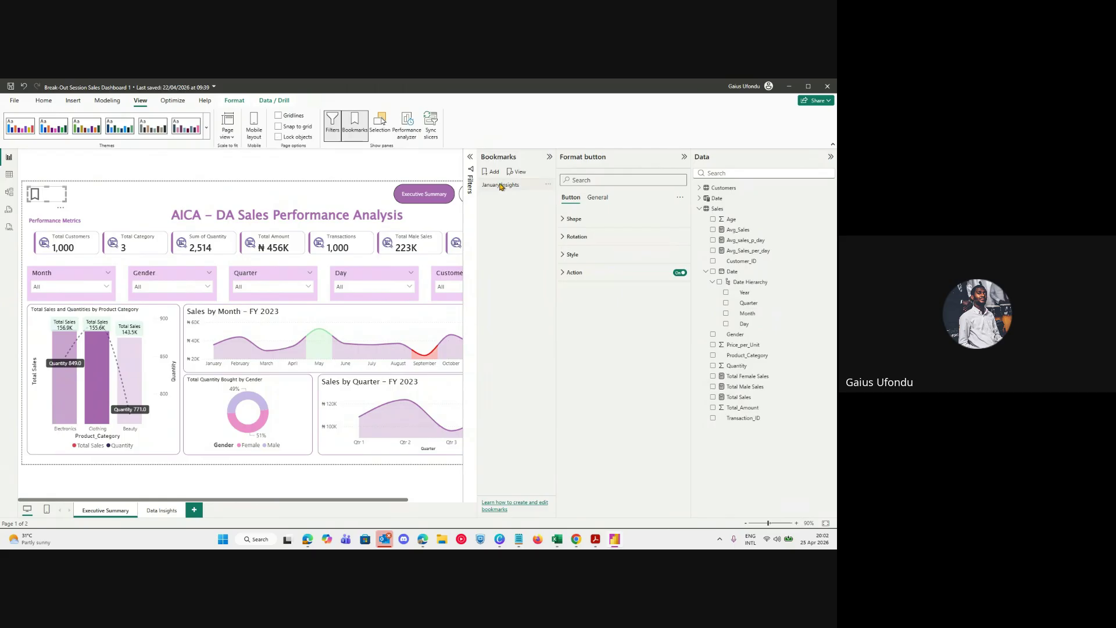
pyautogui.click(549, 157)
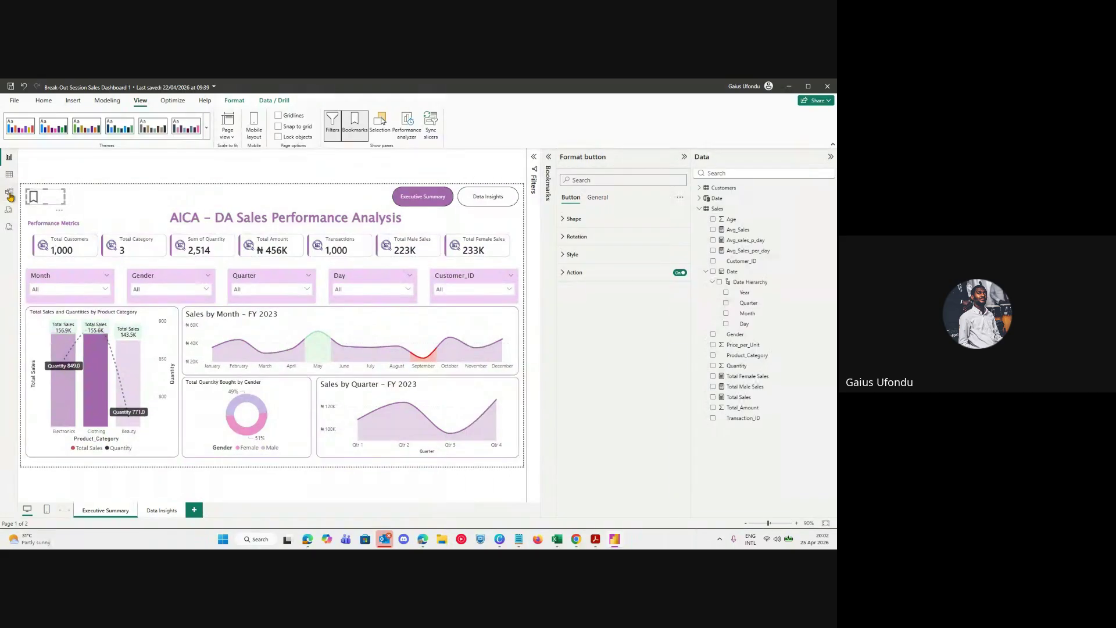
pyautogui.click(572, 272)
pyautogui.click(598, 339)
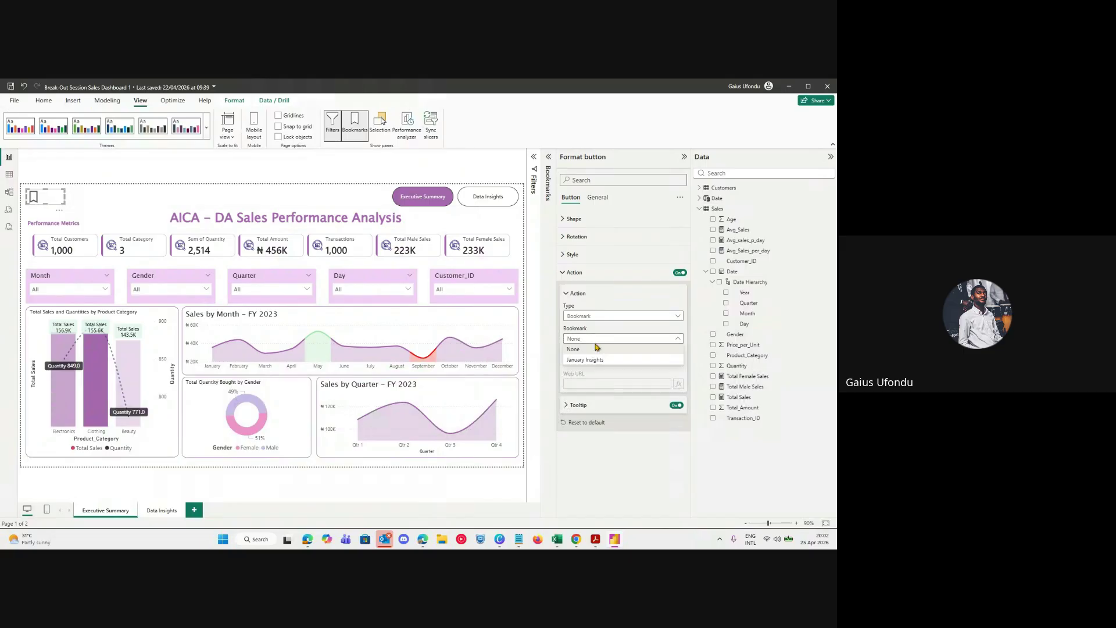
pyautogui.click(589, 360)
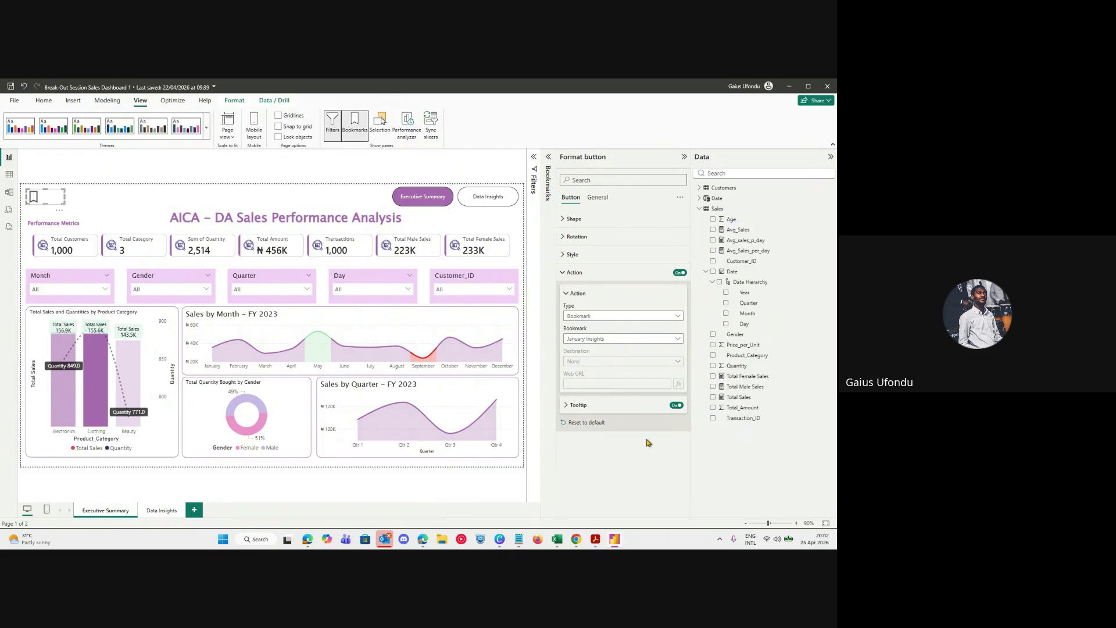
# Try using the bookmark button on the report page to apply the January Insights bookmark.
pyautogui.click(98, 203)
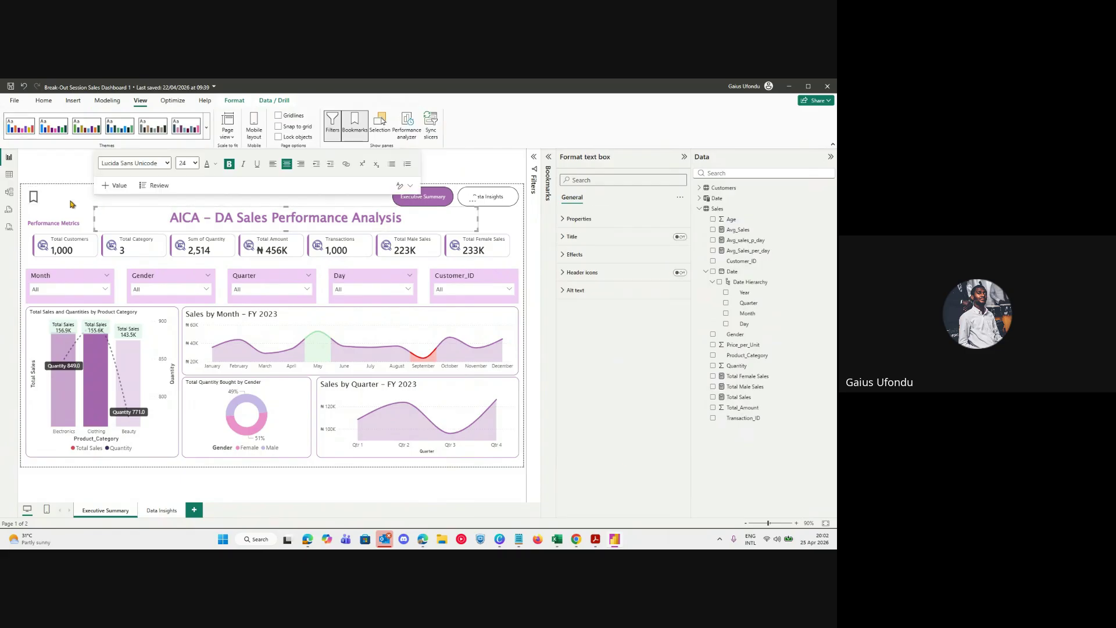
pyautogui.click(71, 205)
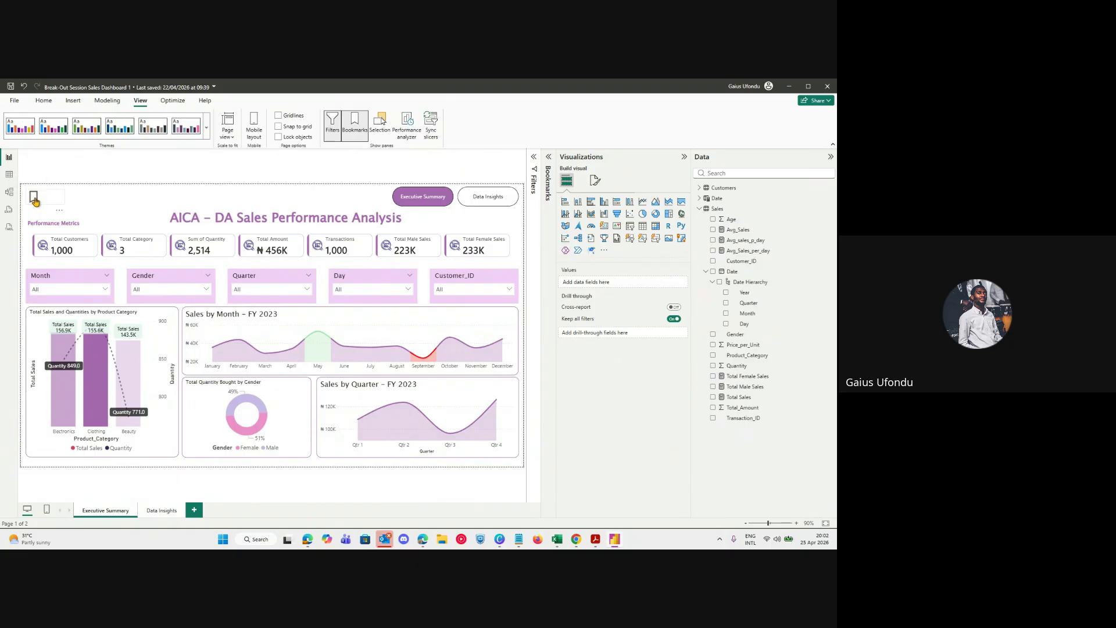
pyautogui.click(36, 202)
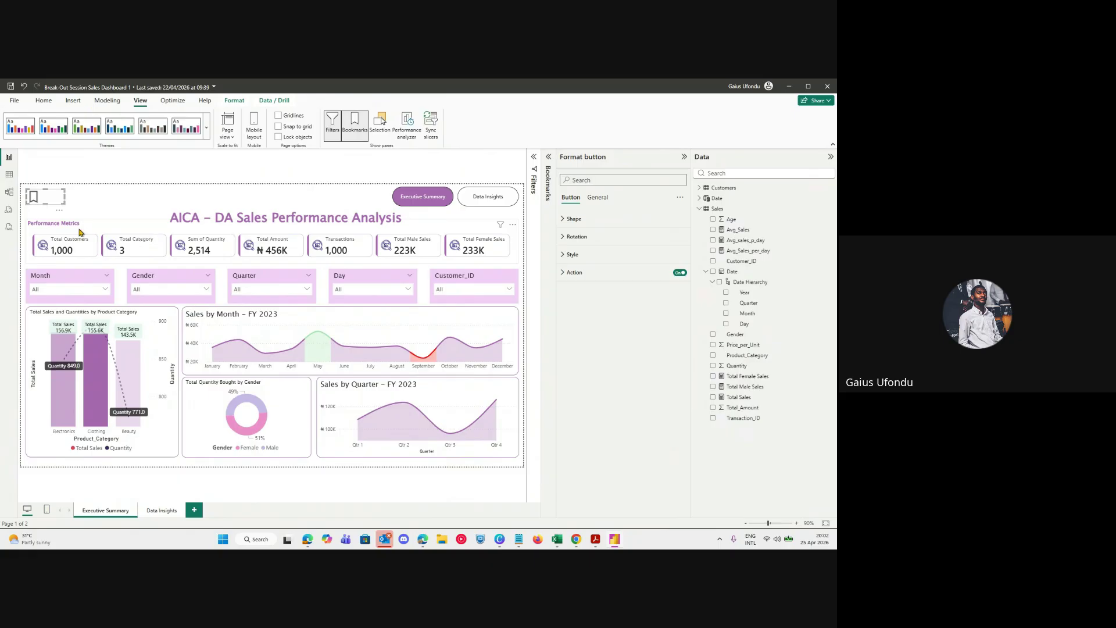
pyautogui.click(120, 216)
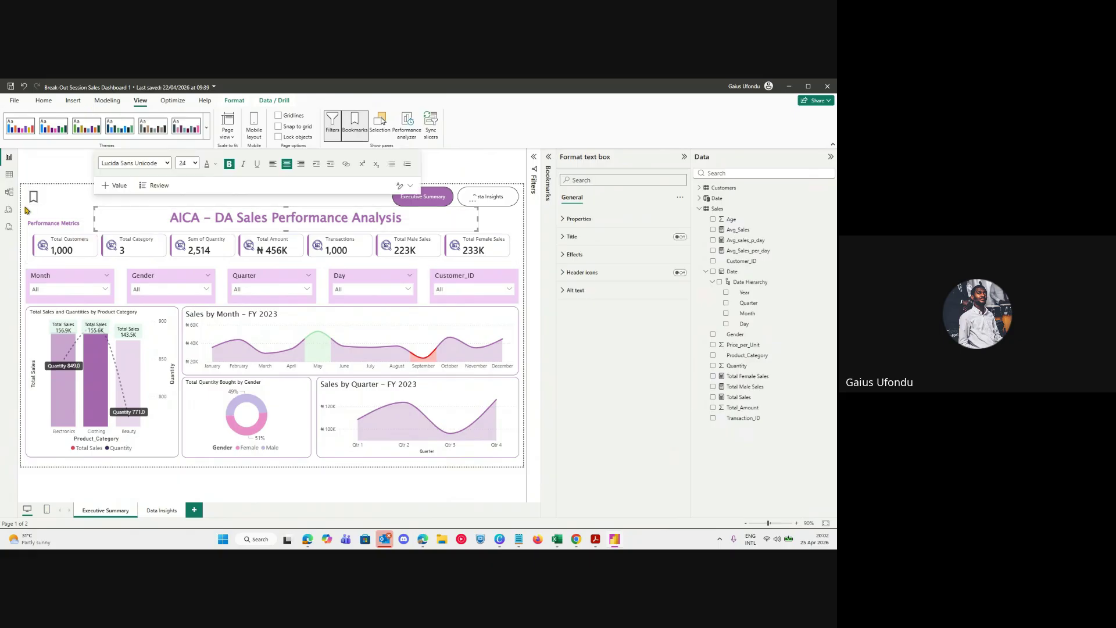
pyautogui.click(67, 212)
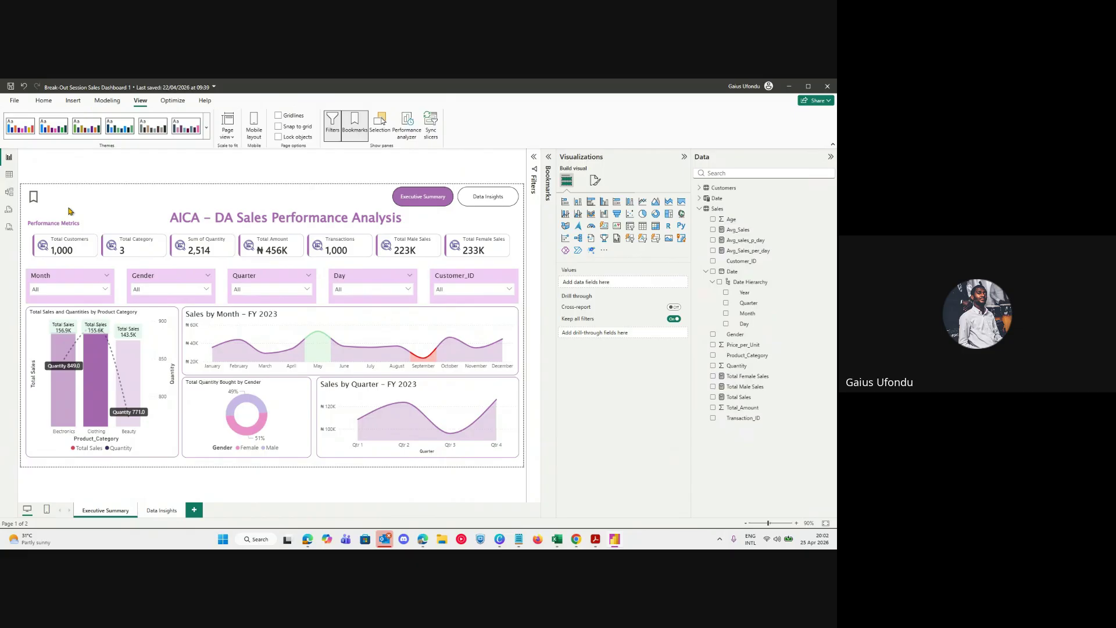
# Turn on the bookmark button's title, set its text to "January Insights", and enlarge the button to fit the title and icon.
pyautogui.click(36, 197)
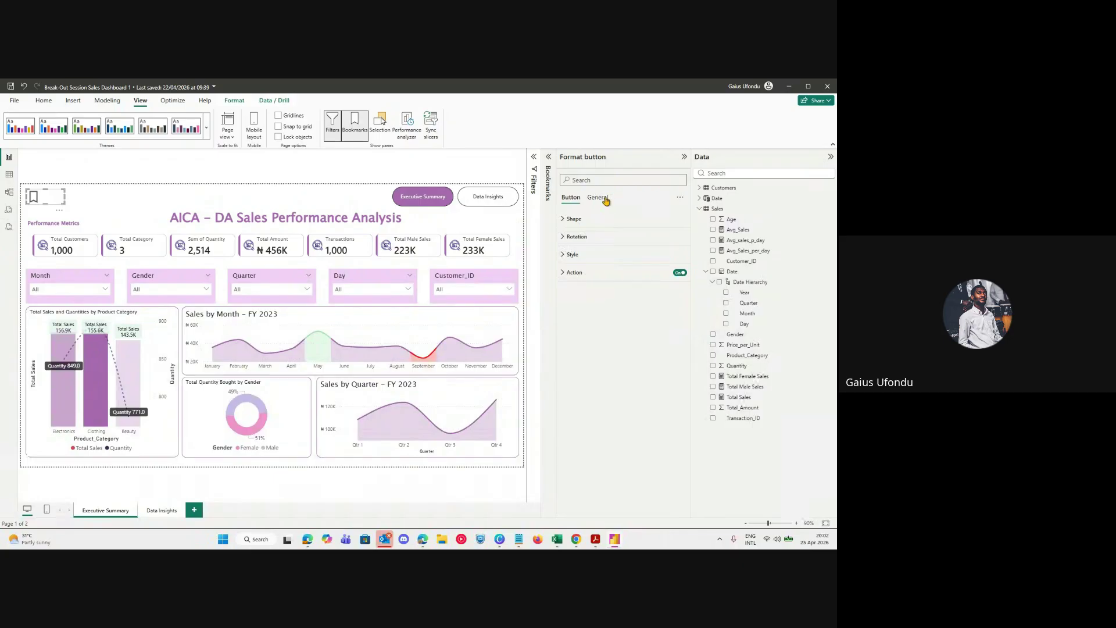
pyautogui.click(605, 198)
pyautogui.click(607, 237)
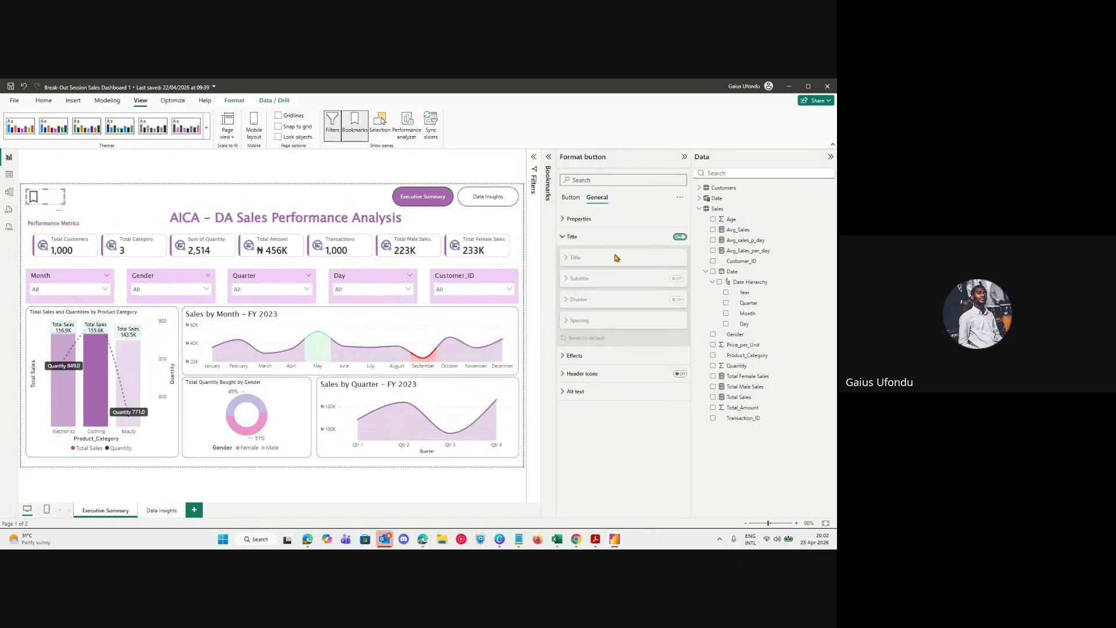
pyautogui.click(616, 258)
pyautogui.click(585, 280)
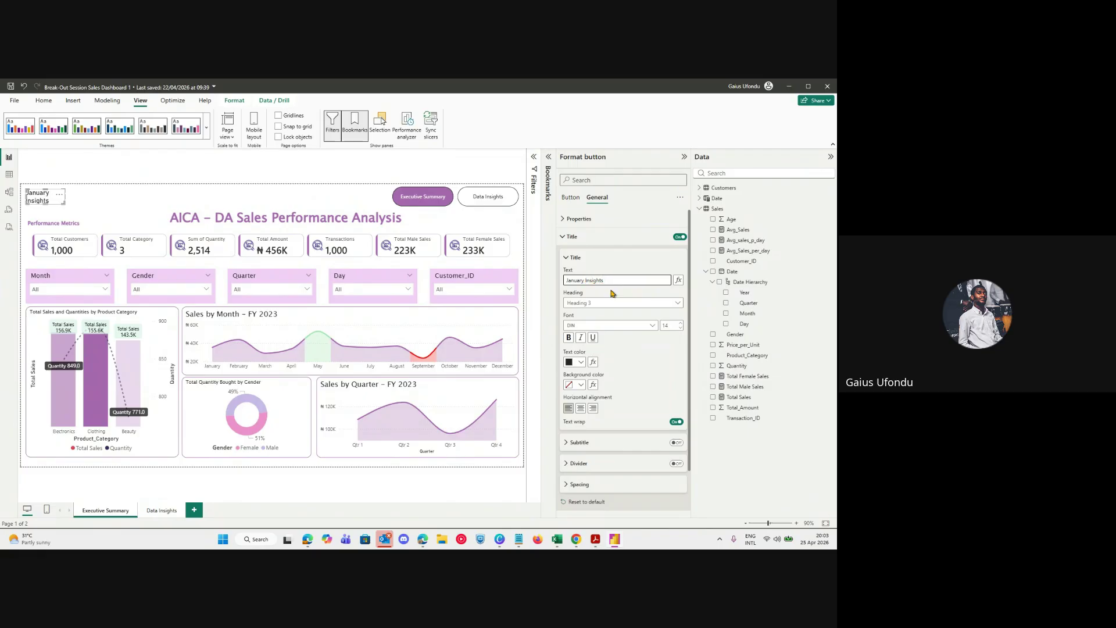
pyautogui.click(548, 265)
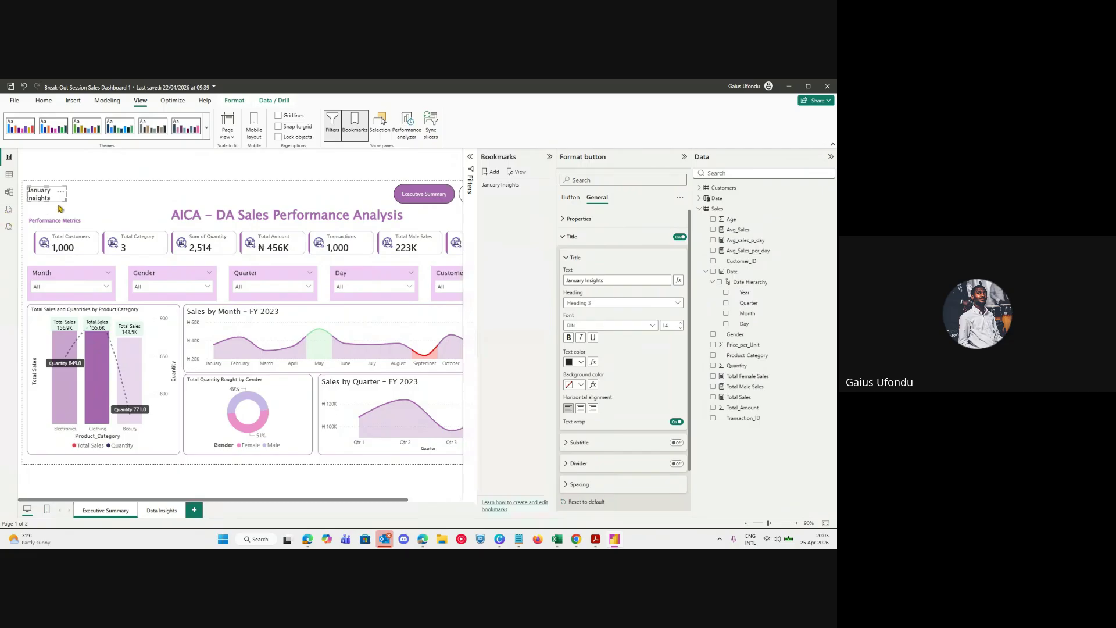
pyautogui.moveTo(64, 201)
pyautogui.mouseDown()
pyautogui.moveTo(169, 199)
pyautogui.moveTo(79, 207)
pyautogui.mouseUp()
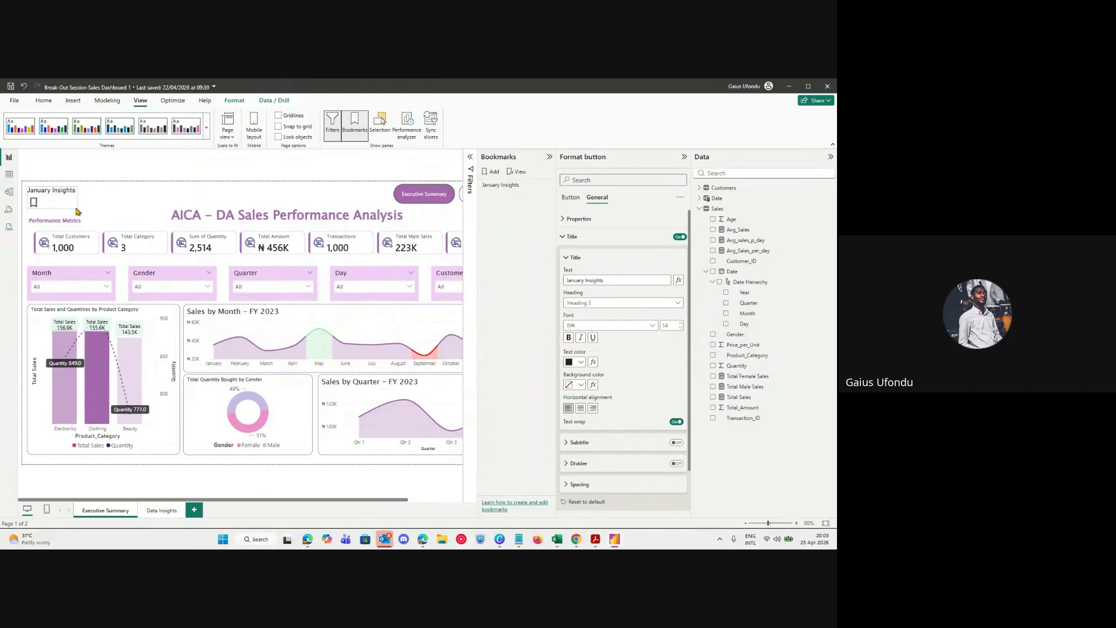
# Test the January Insights button by following its bookmark link, and hide the bookmark list.
pyautogui.click(75, 167)
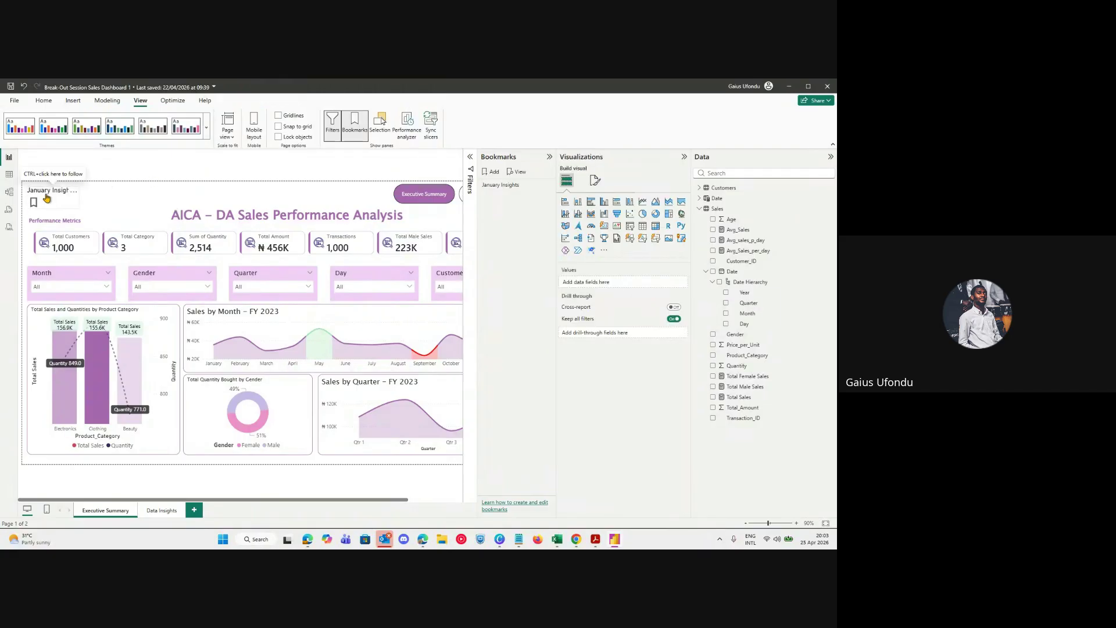
pyautogui.click(48, 200)
pyautogui.click(119, 192)
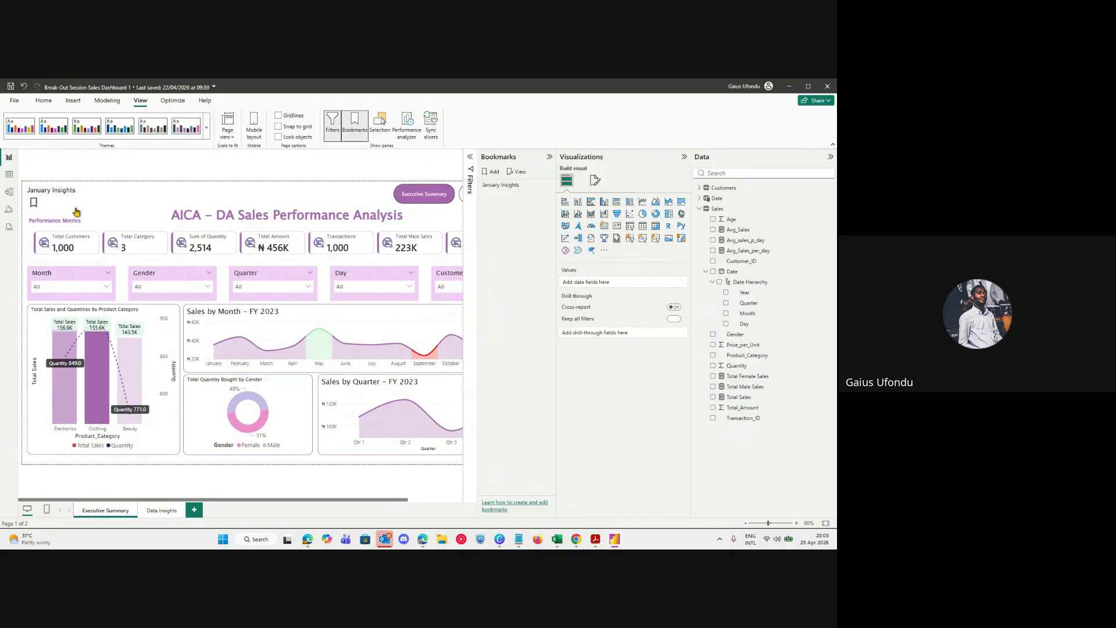
pyautogui.keyDown('ctrl'); pyautogui.click(51, 204); pyautogui.keyUp('ctrl')
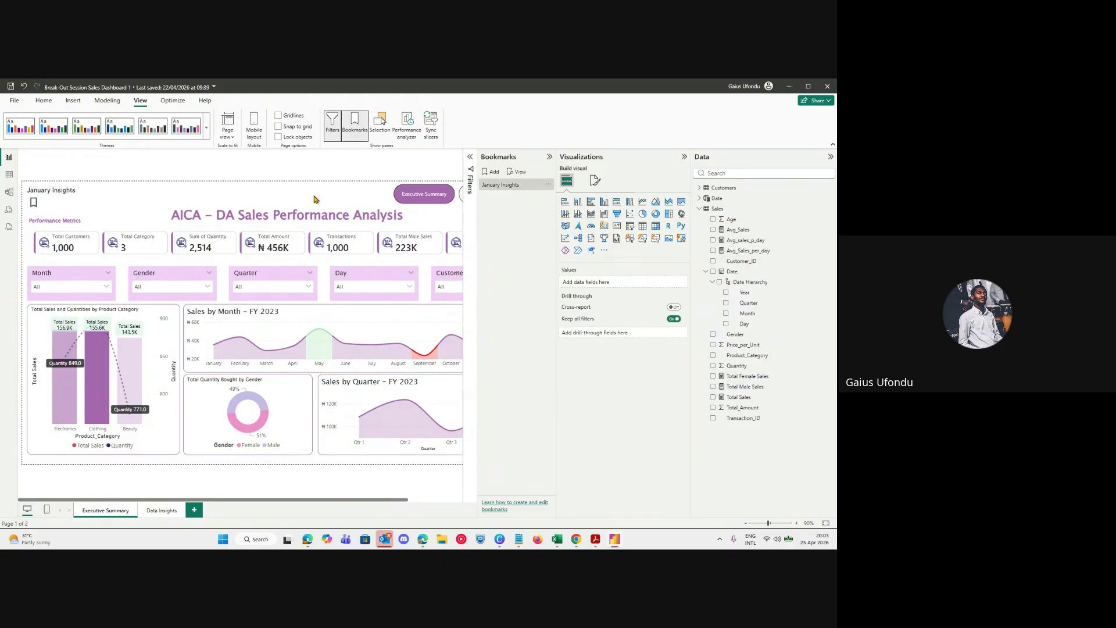
pyautogui.click(549, 157)
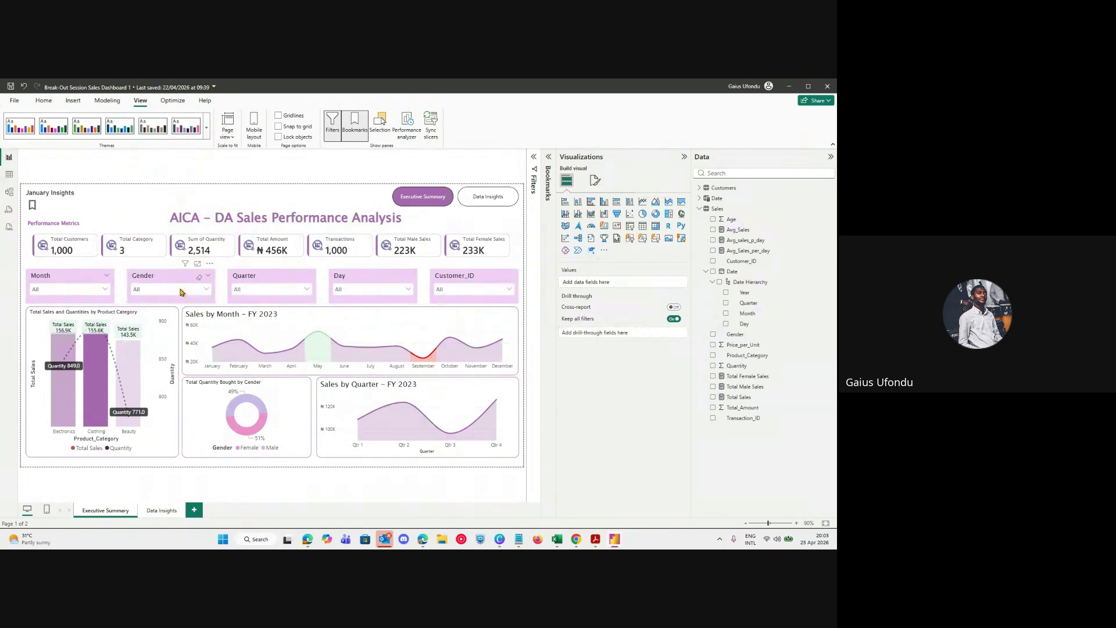
# Filter the Executive Summary page to Qtr 1 and Male, and clear the Gender and Quarter slicer selections.
pyautogui.click(244, 290)
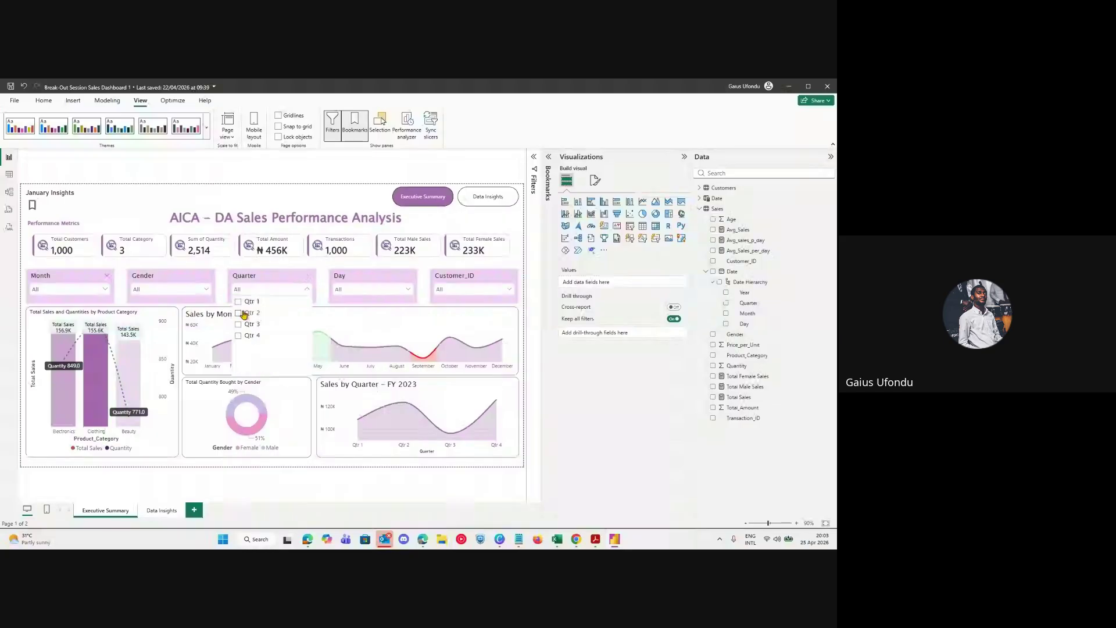
pyautogui.click(239, 303)
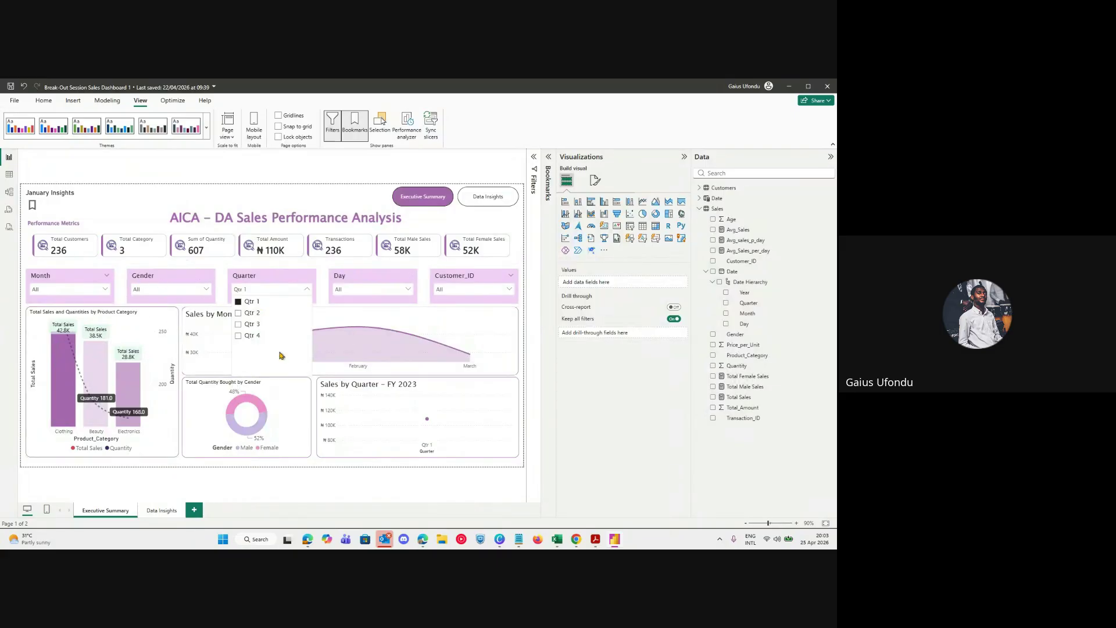
pyautogui.click(263, 172)
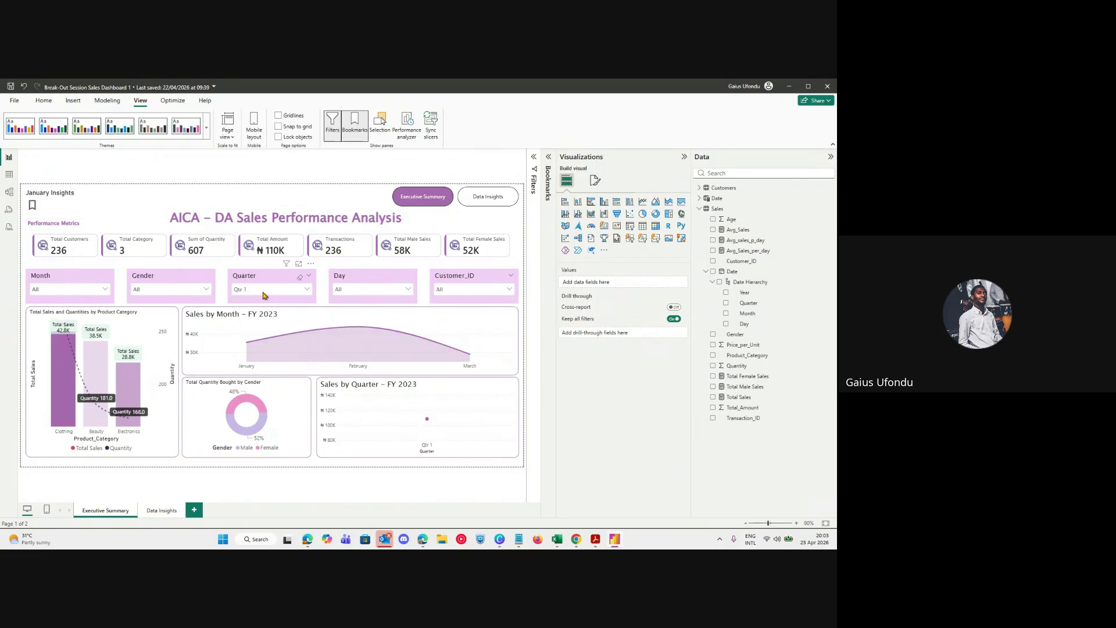
pyautogui.click(180, 290)
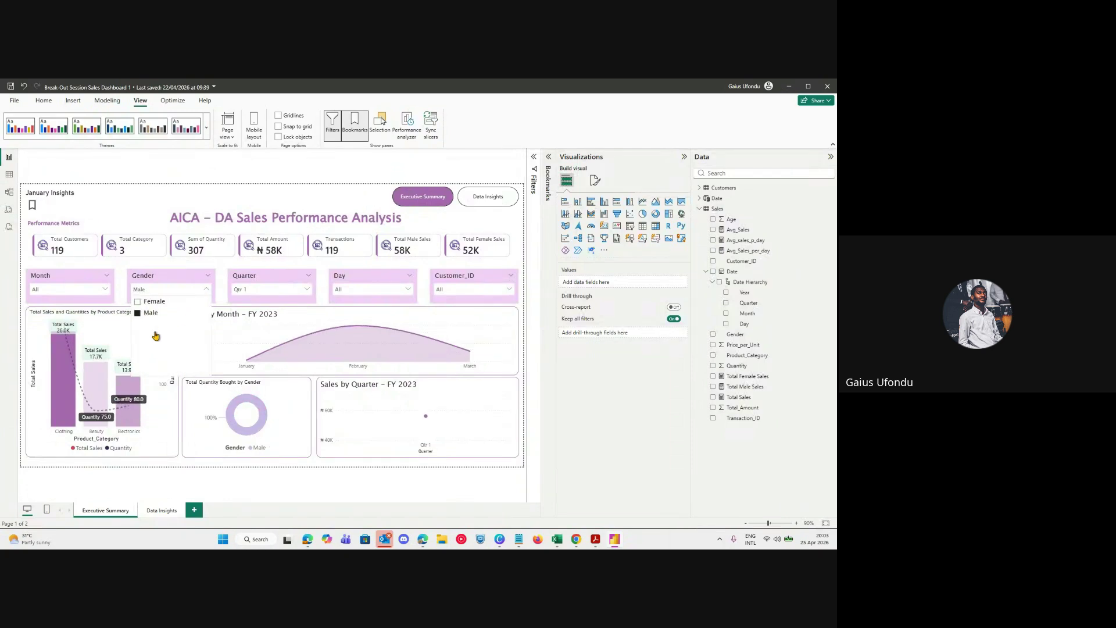
pyautogui.click(156, 286)
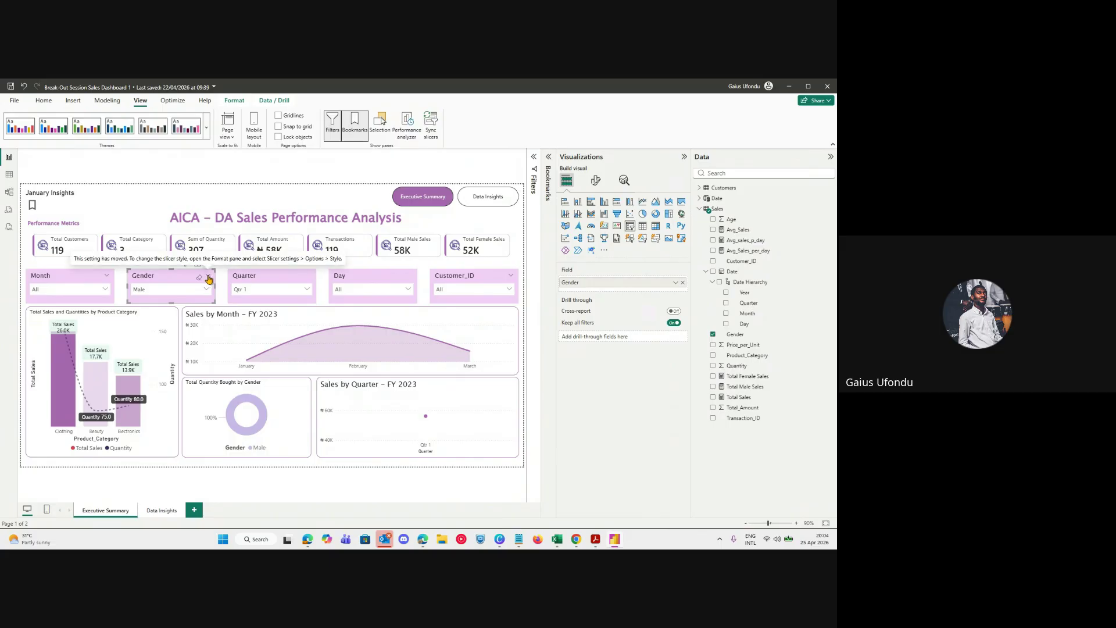
pyautogui.click(201, 281)
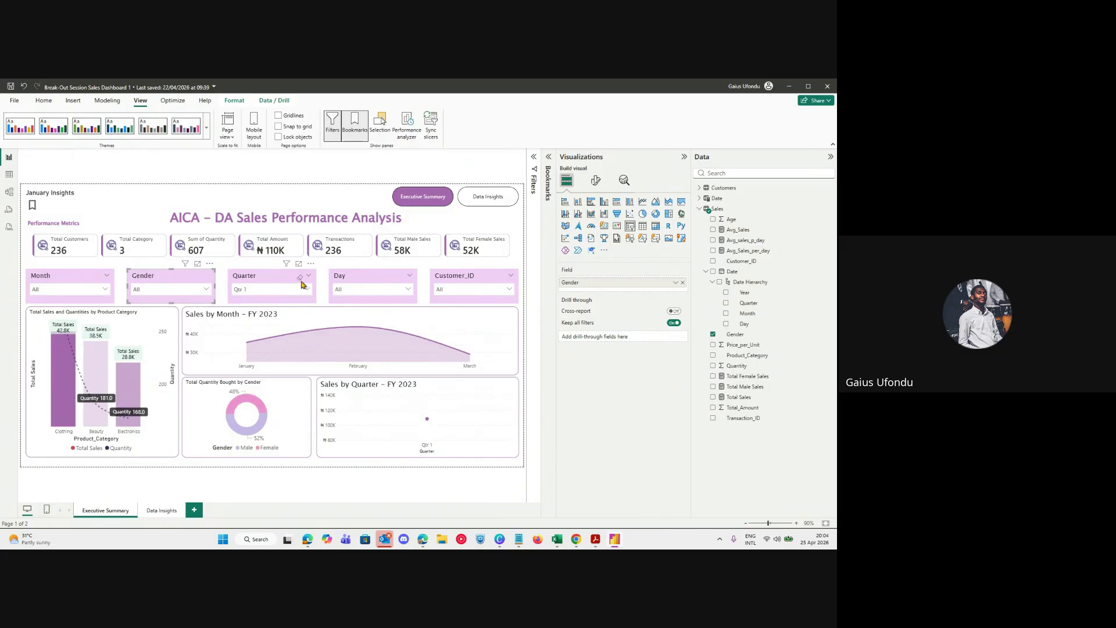
pyautogui.click(300, 277)
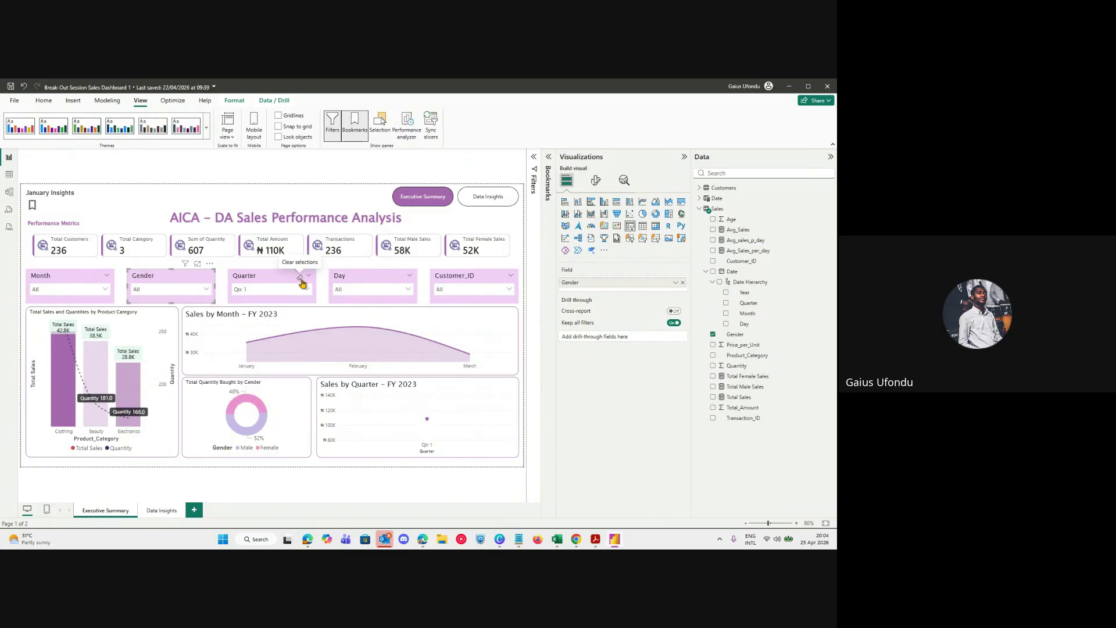
# Browse the customer list in the Customer_ID slicer and turn on its search option.
pyautogui.click(505, 287)
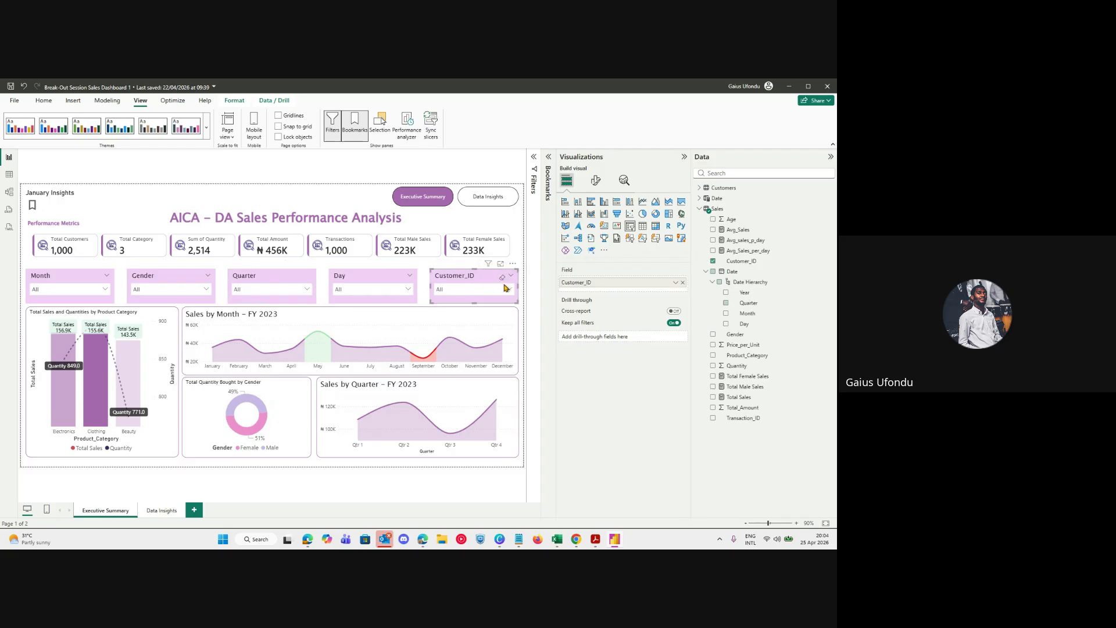
pyautogui.click(505, 291)
pyautogui.scroll(-10, 469, 349)
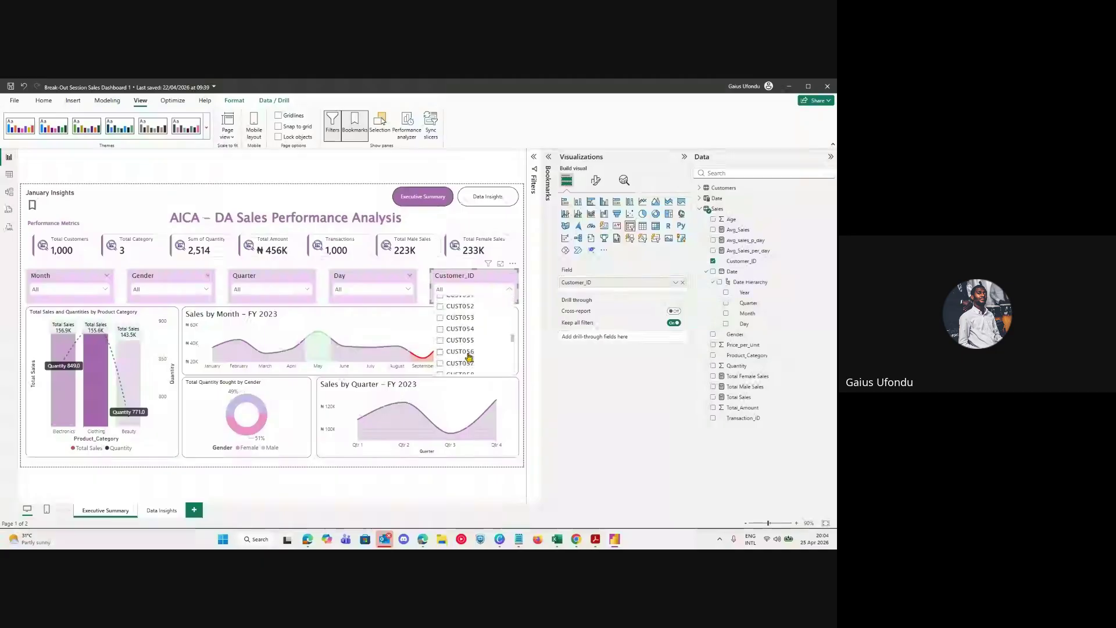
pyautogui.scroll(-3, 469, 354)
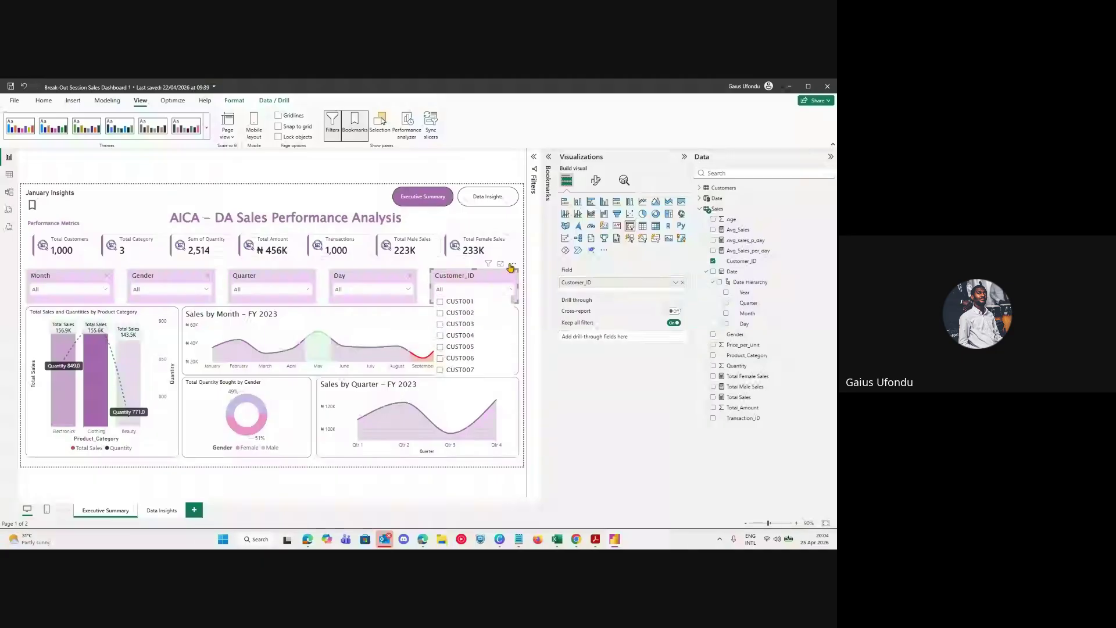
pyautogui.click(475, 283)
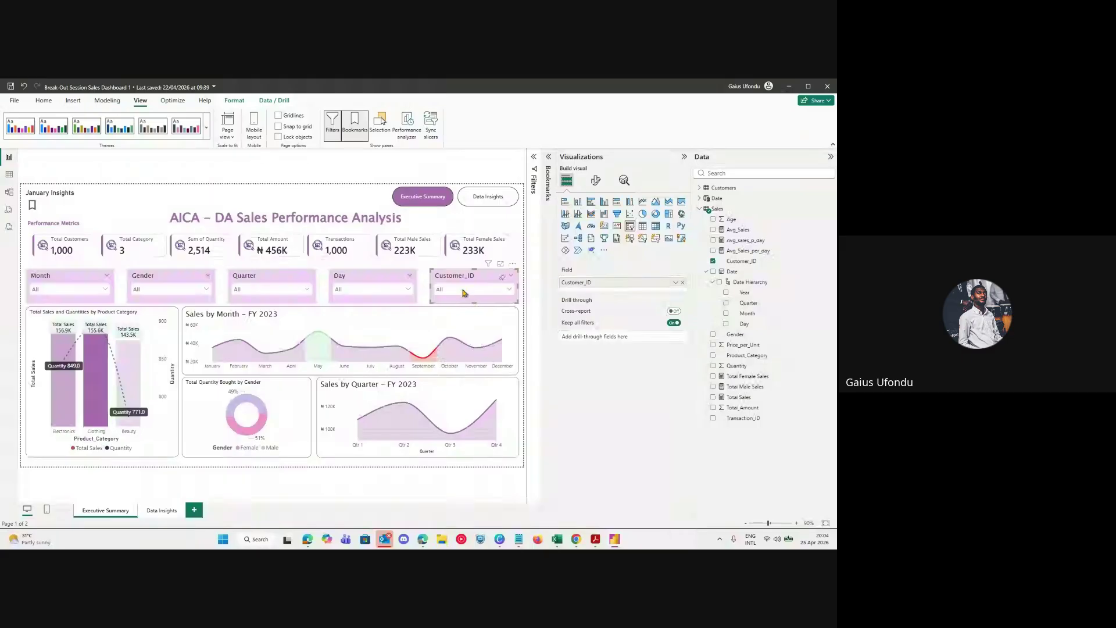
pyautogui.click(466, 290)
pyautogui.click(485, 275)
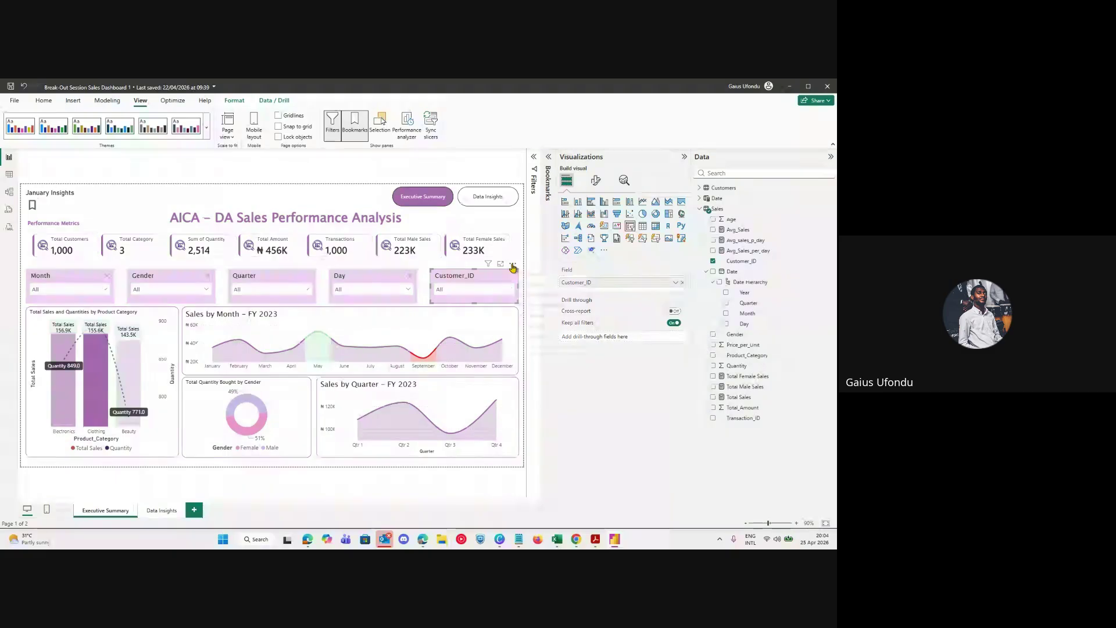
pyautogui.click(513, 266)
pyautogui.press('Escape')
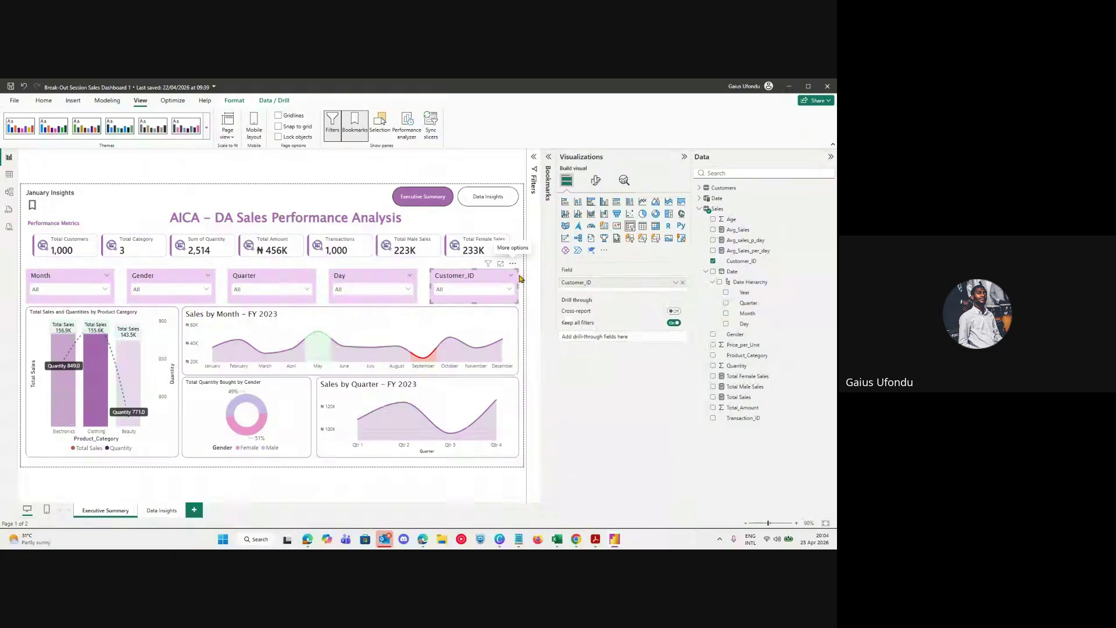
# Search the Customer_ID slicer for one customer ID, filter the page to that customer, and remove the selection.
pyautogui.click(473, 290)
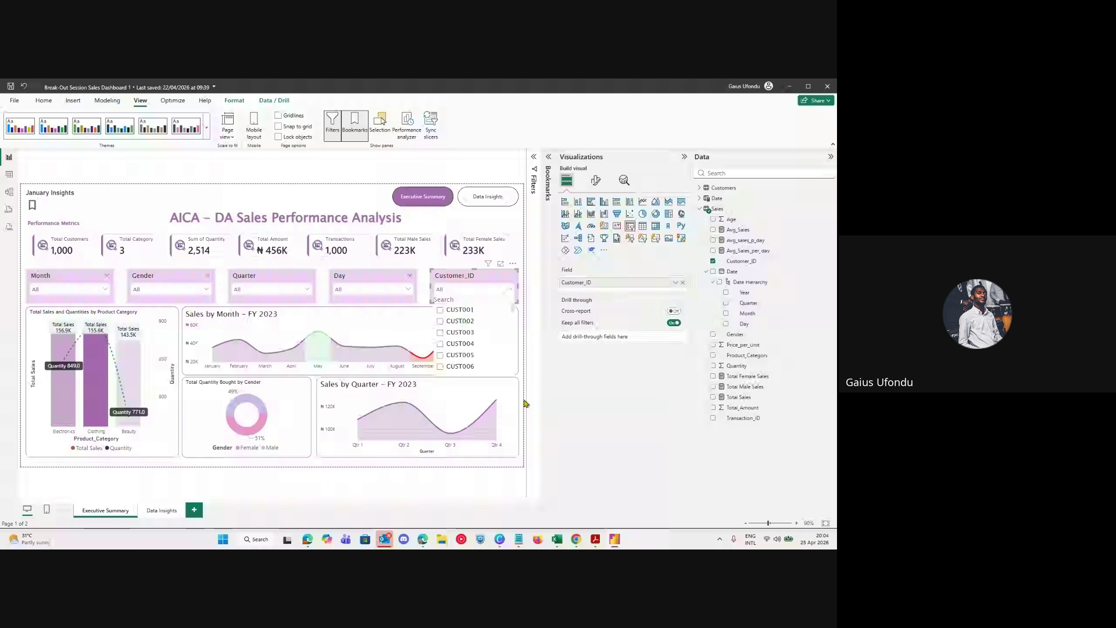
pyautogui.write('005')
pyautogui.press('BackSpace')
pyautogui.write('69')
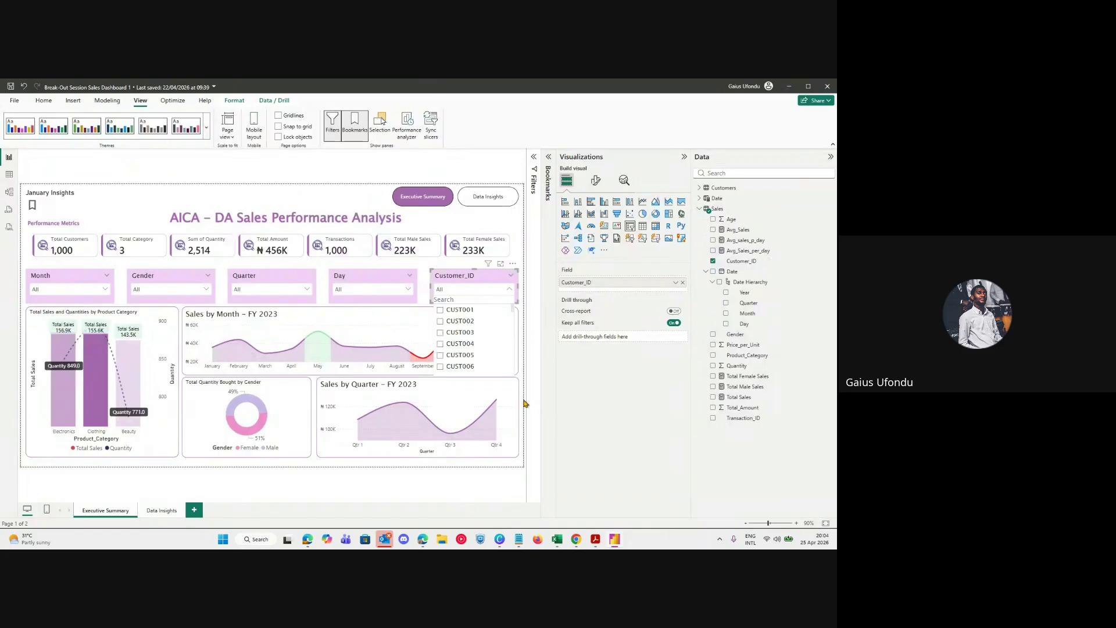
pyautogui.write('CUST006')
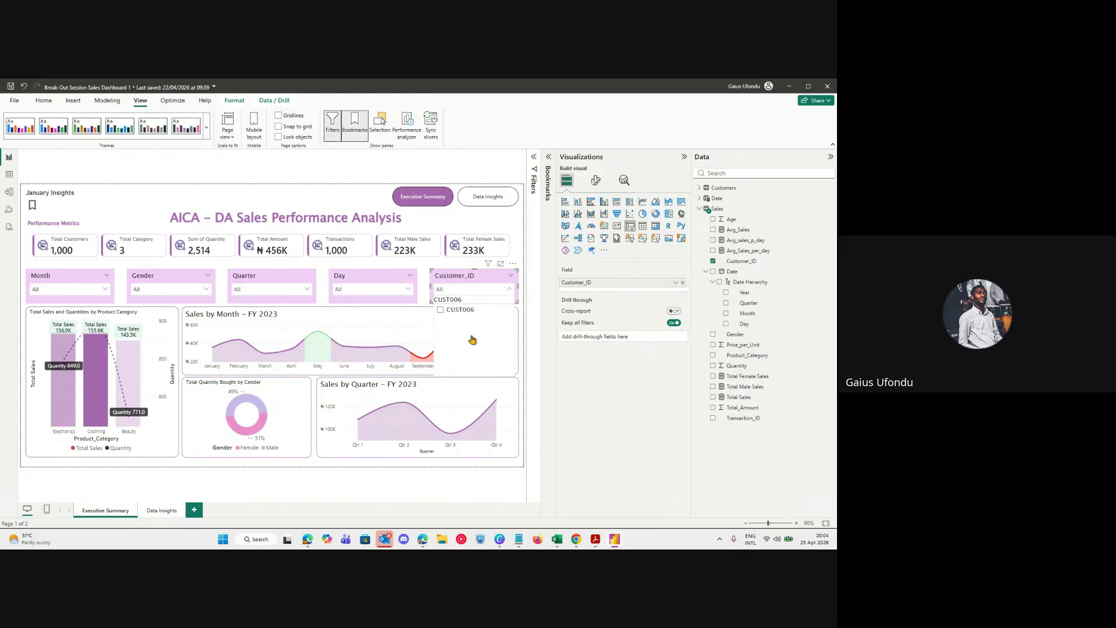
pyautogui.click(440, 310)
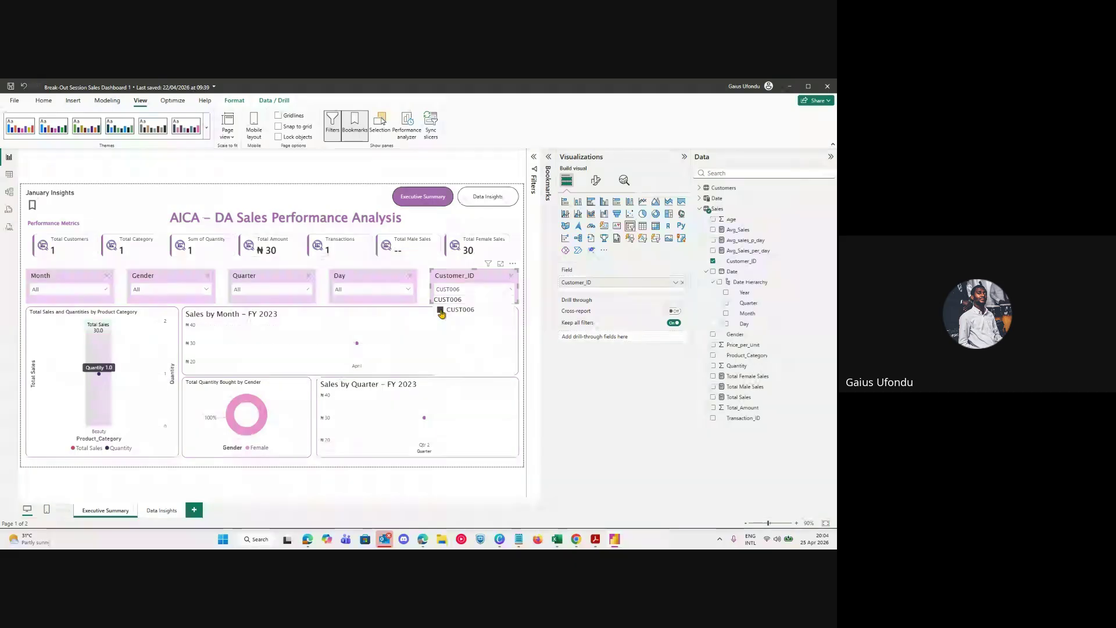
pyautogui.click(440, 309)
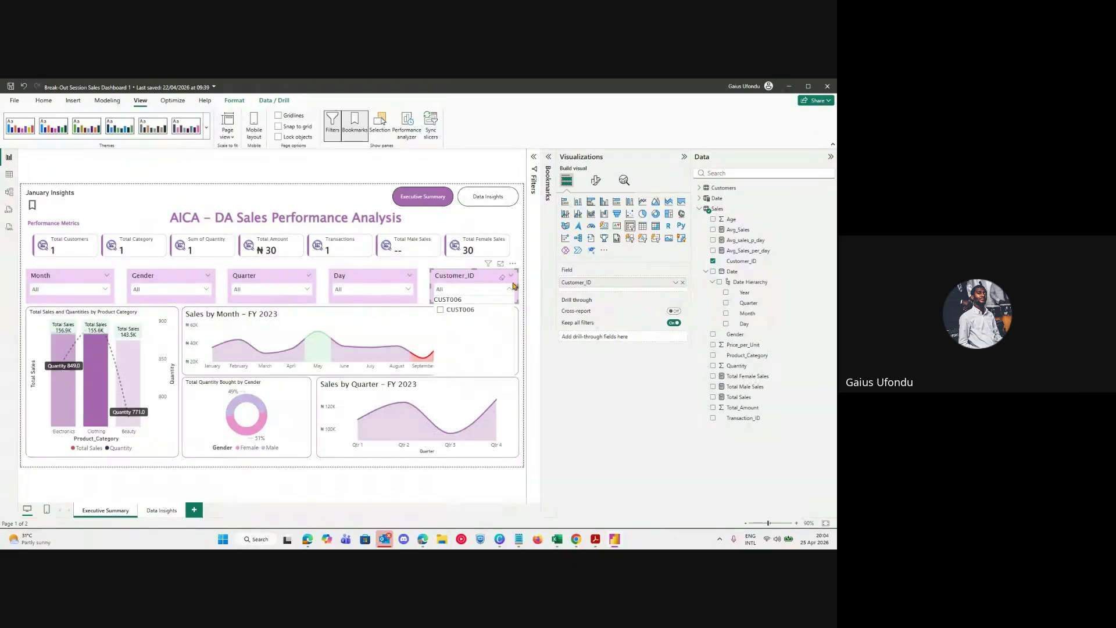
pyautogui.click(508, 288)
pyautogui.click(508, 288)
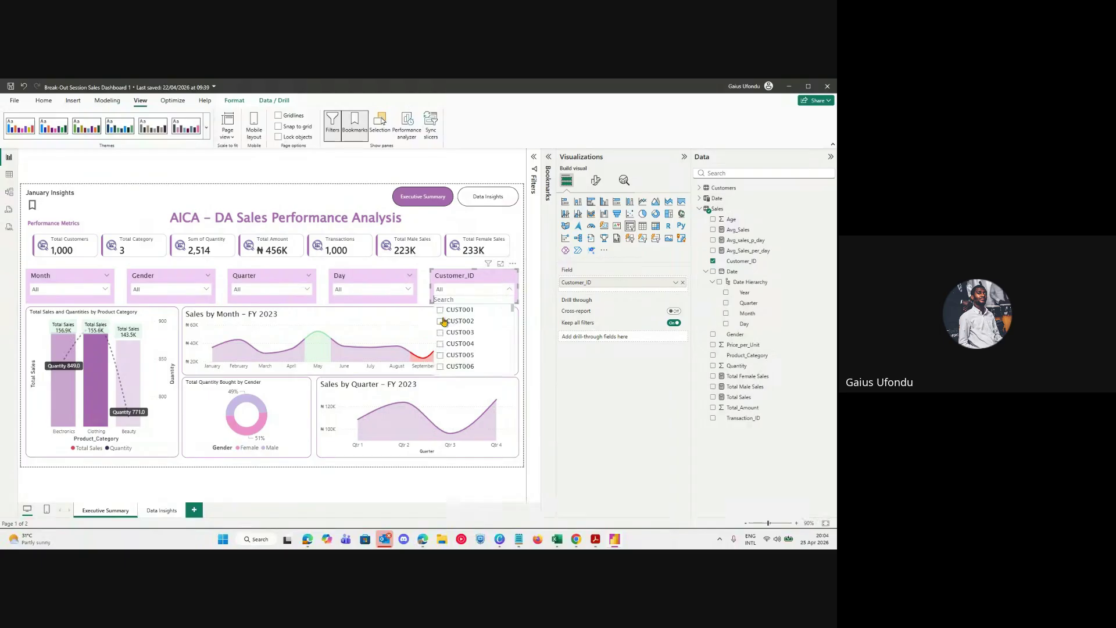
pyautogui.click(511, 290)
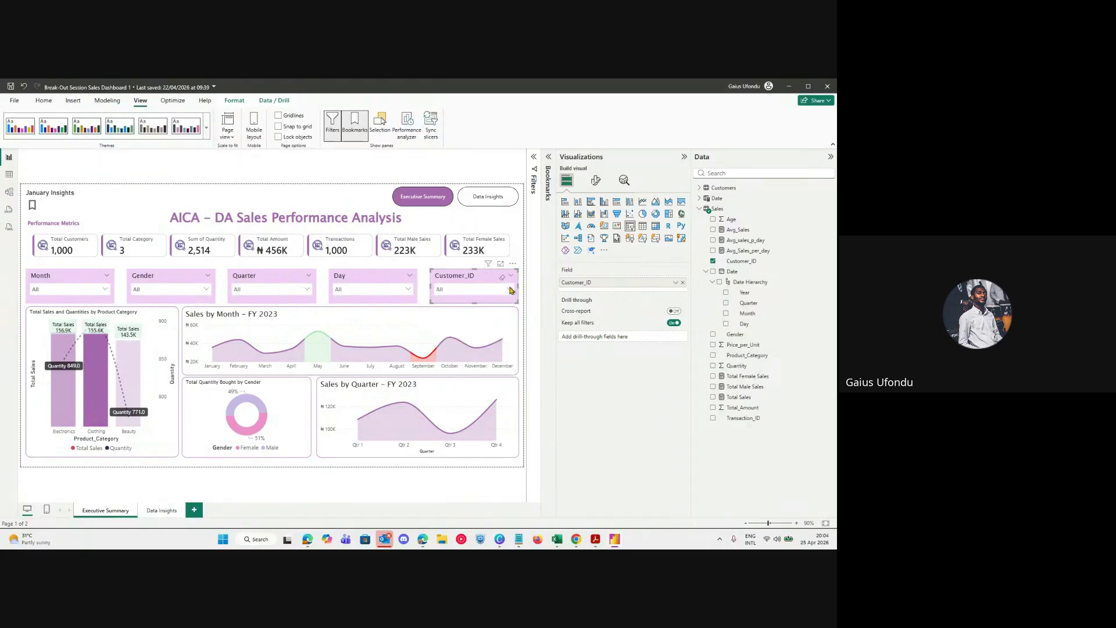
# Look through the Day slicer's values and check its extra options for a search feature.
pyautogui.click(350, 291)
pyautogui.scroll(-5, 364, 349)
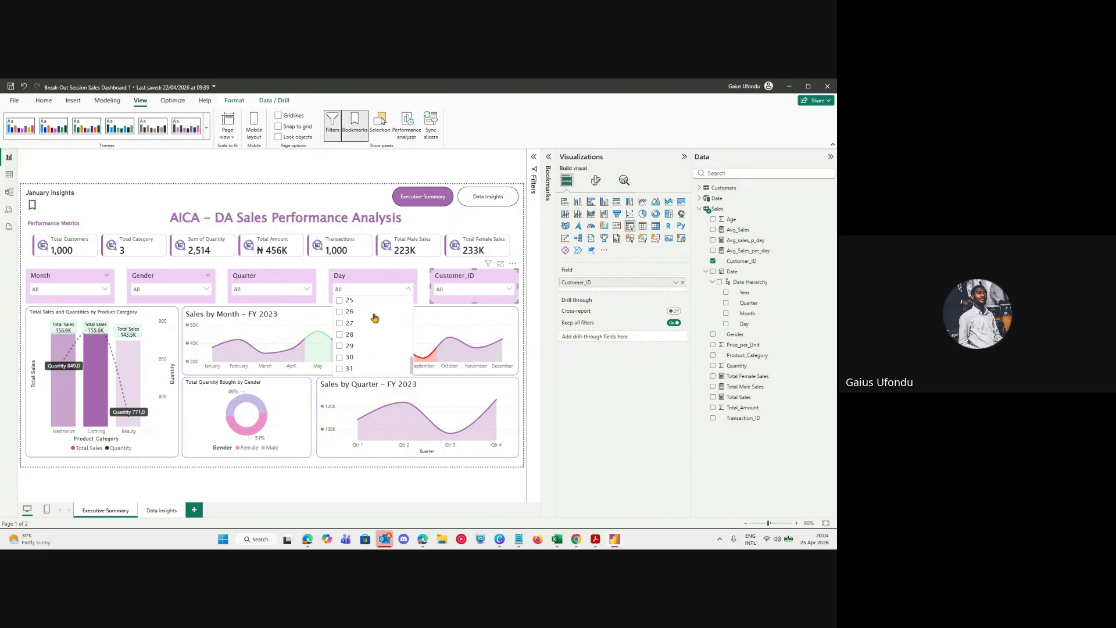
pyautogui.click(363, 290)
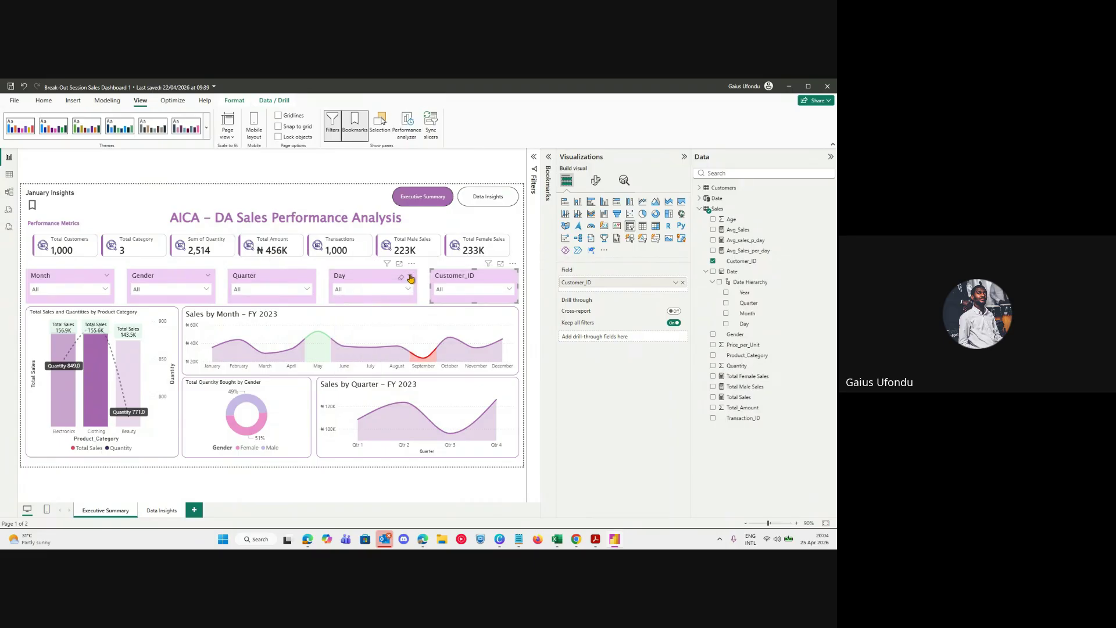
pyautogui.click(398, 279)
pyautogui.click(412, 263)
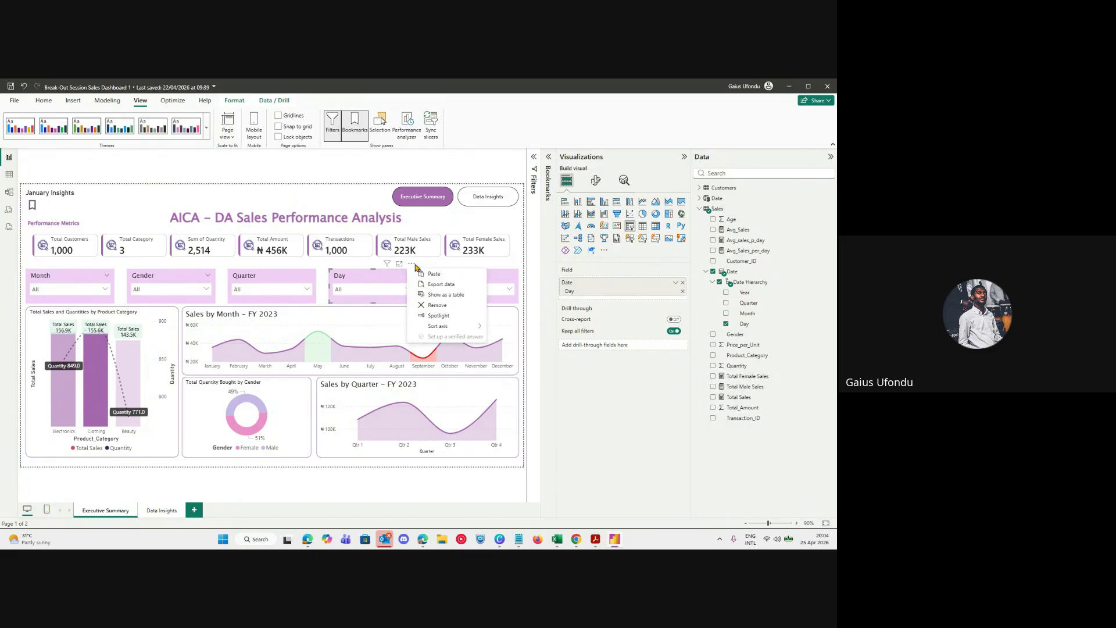
pyautogui.click(384, 277)
pyautogui.click(411, 265)
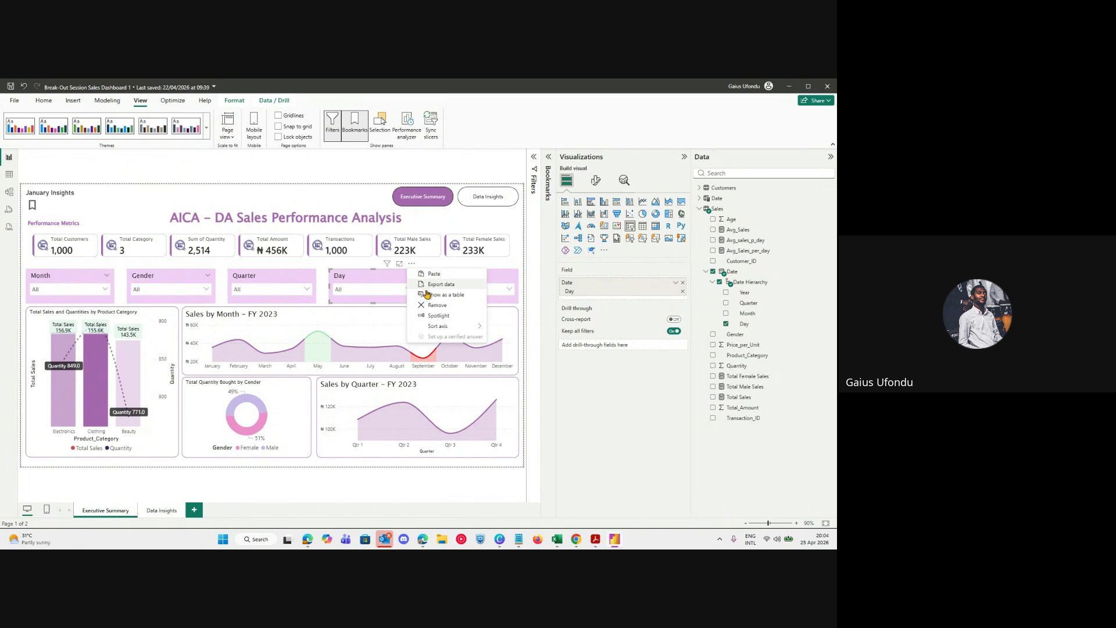
pyautogui.click(356, 290)
pyautogui.scroll(8, 355, 342)
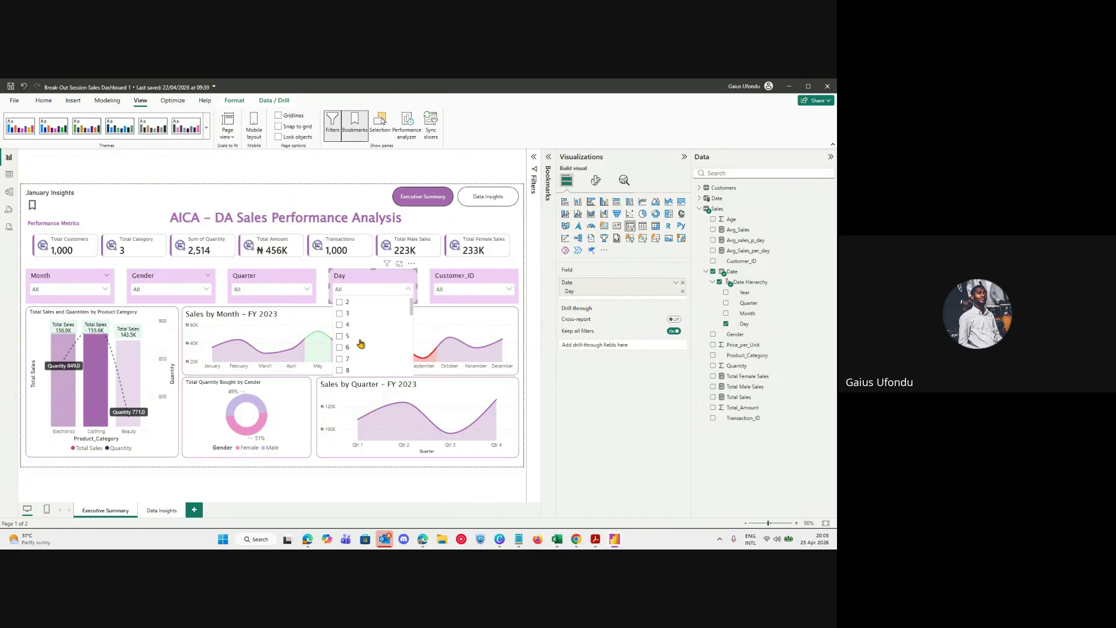
pyautogui.click(378, 291)
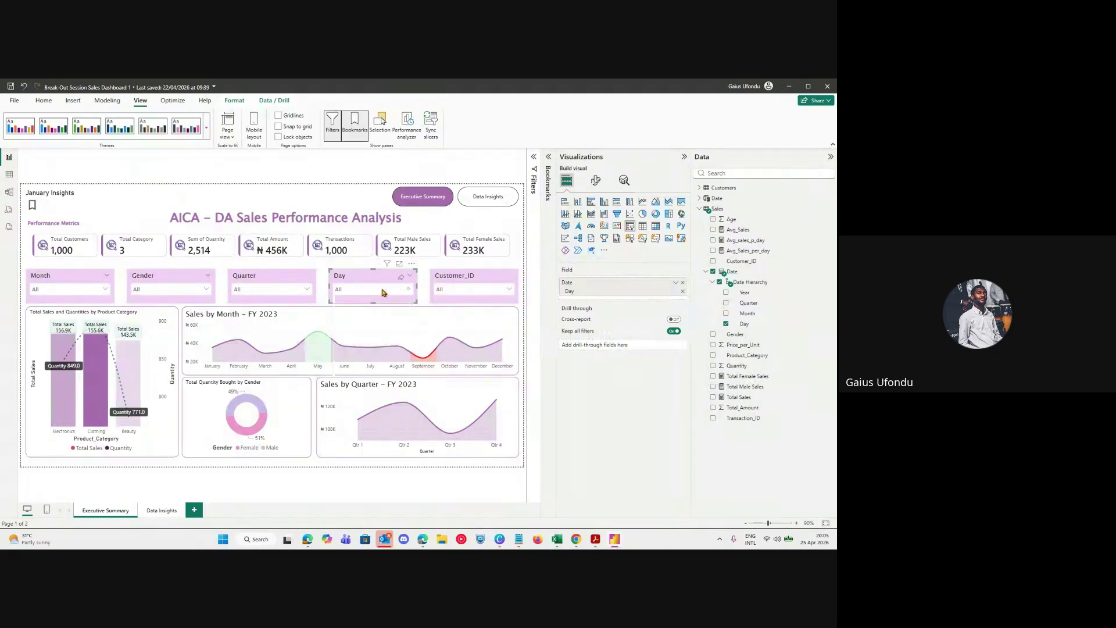
pyautogui.click(411, 265)
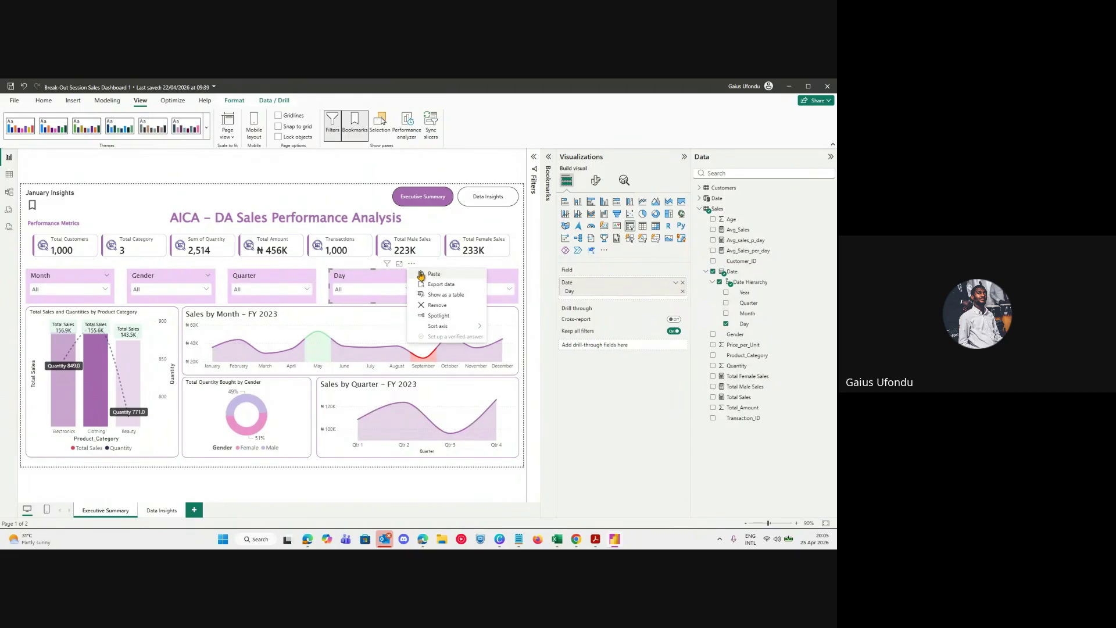
# Turn on search in the Quarter and Gender slicers, rechecking the Day slicer's extra options in between.
pyautogui.click(308, 283)
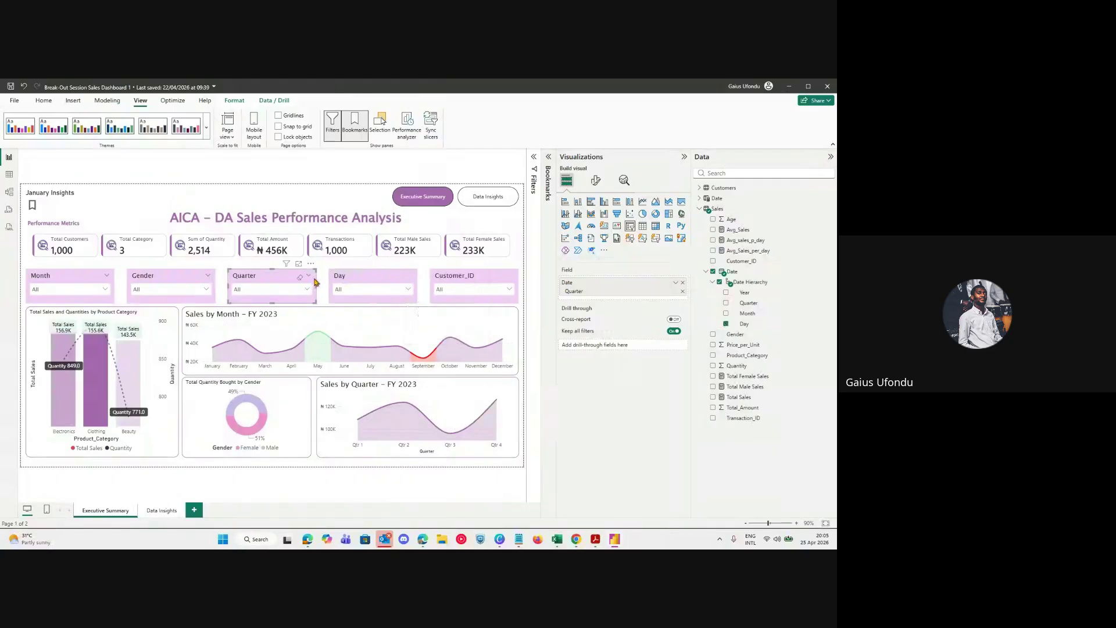
pyautogui.click(311, 264)
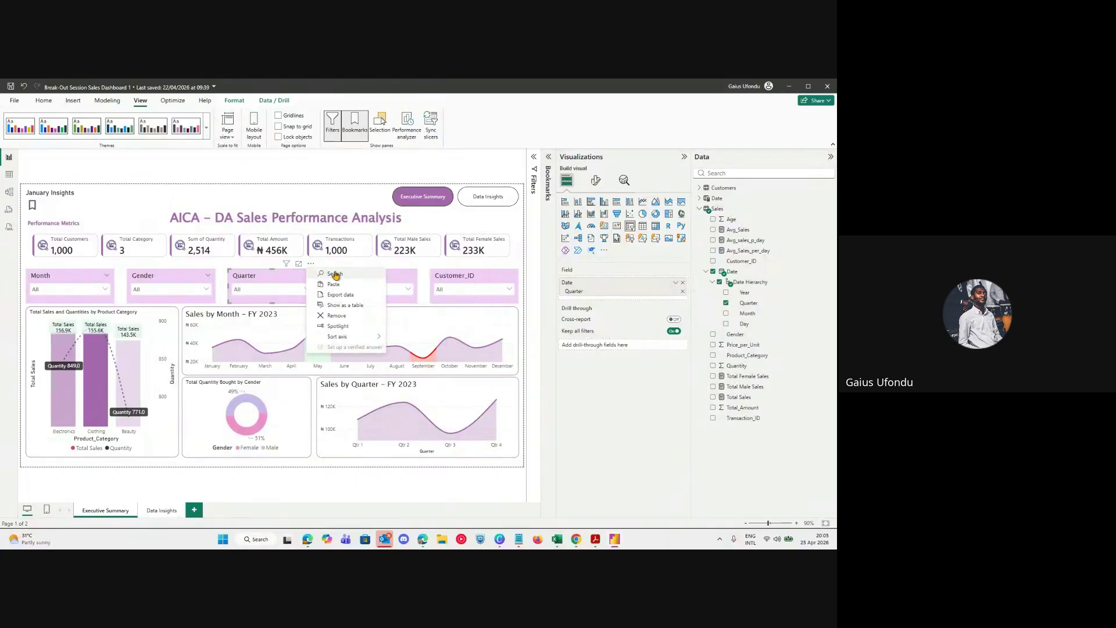
pyautogui.click(335, 274)
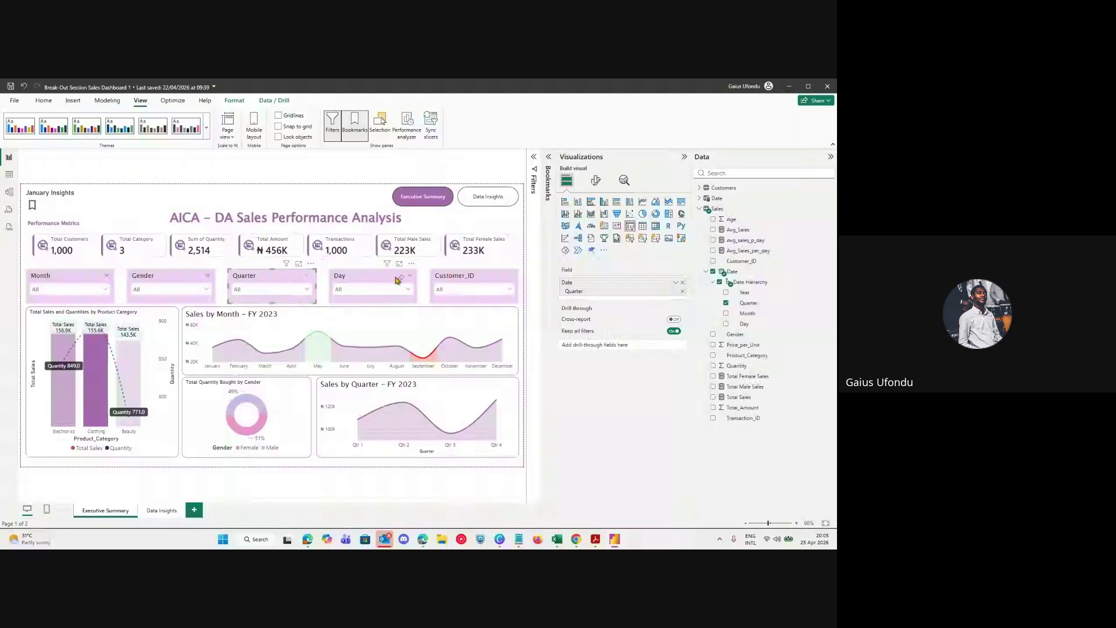
pyautogui.click(401, 280)
pyautogui.click(411, 263)
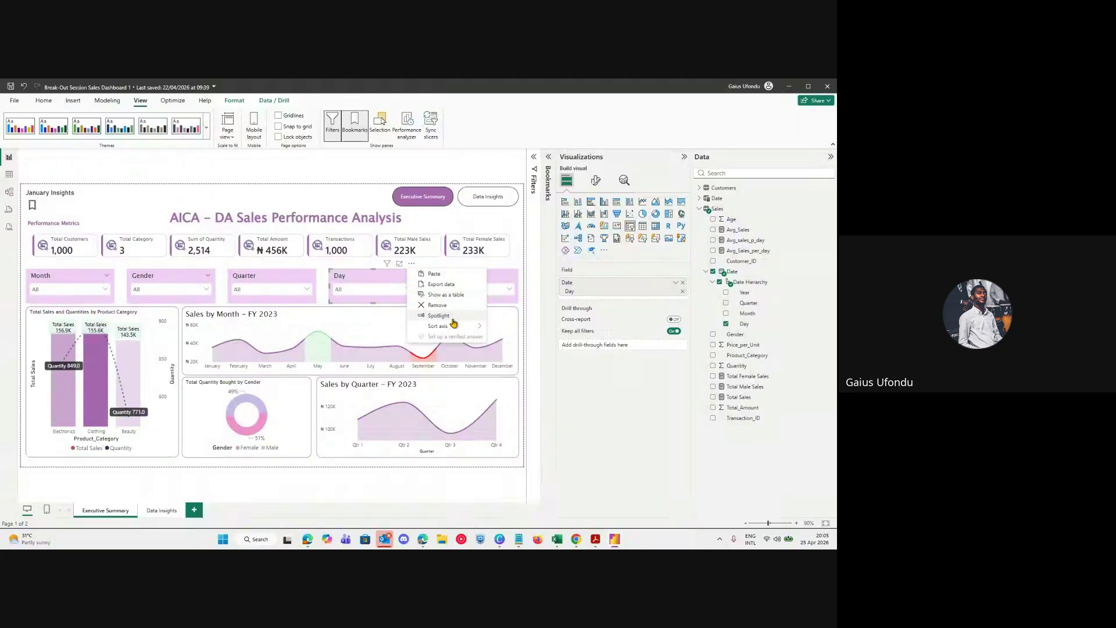
pyautogui.click(188, 279)
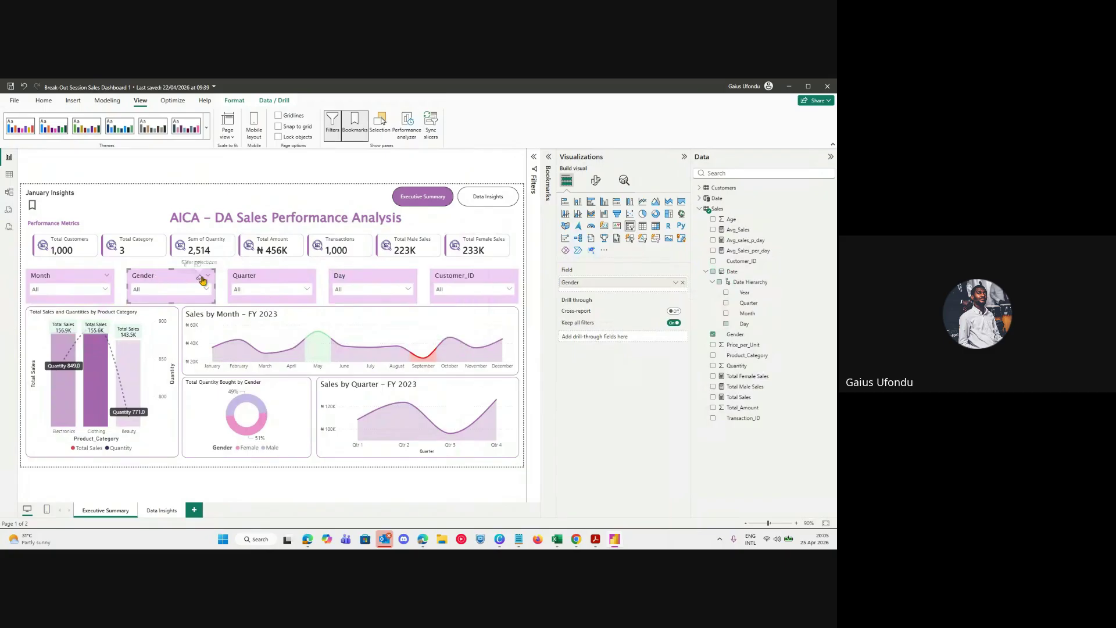
pyautogui.click(210, 264)
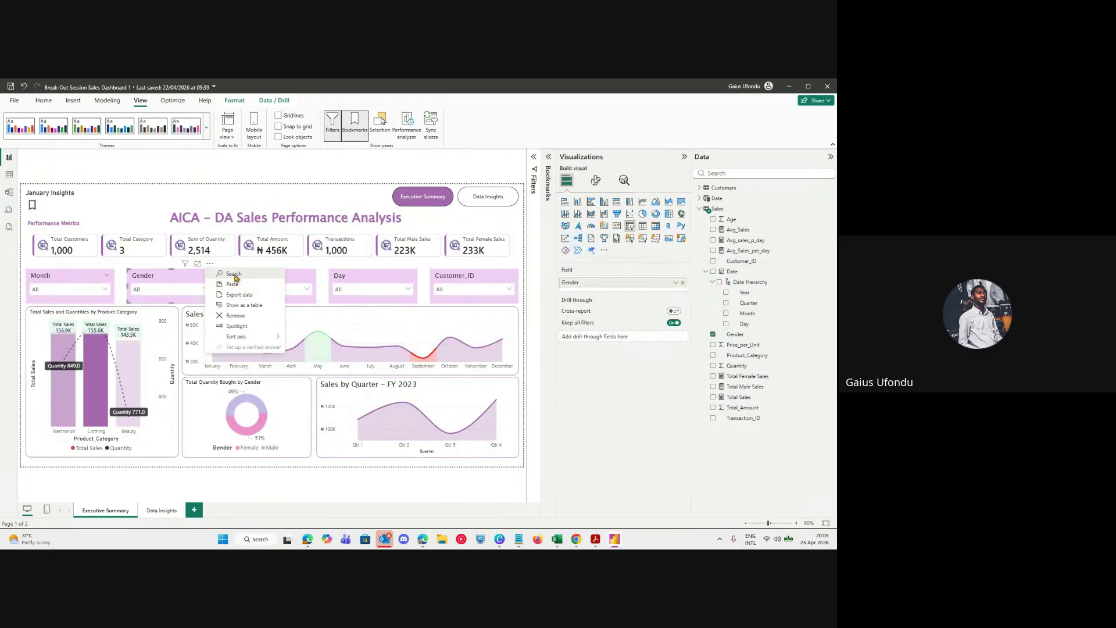
pyautogui.click(234, 274)
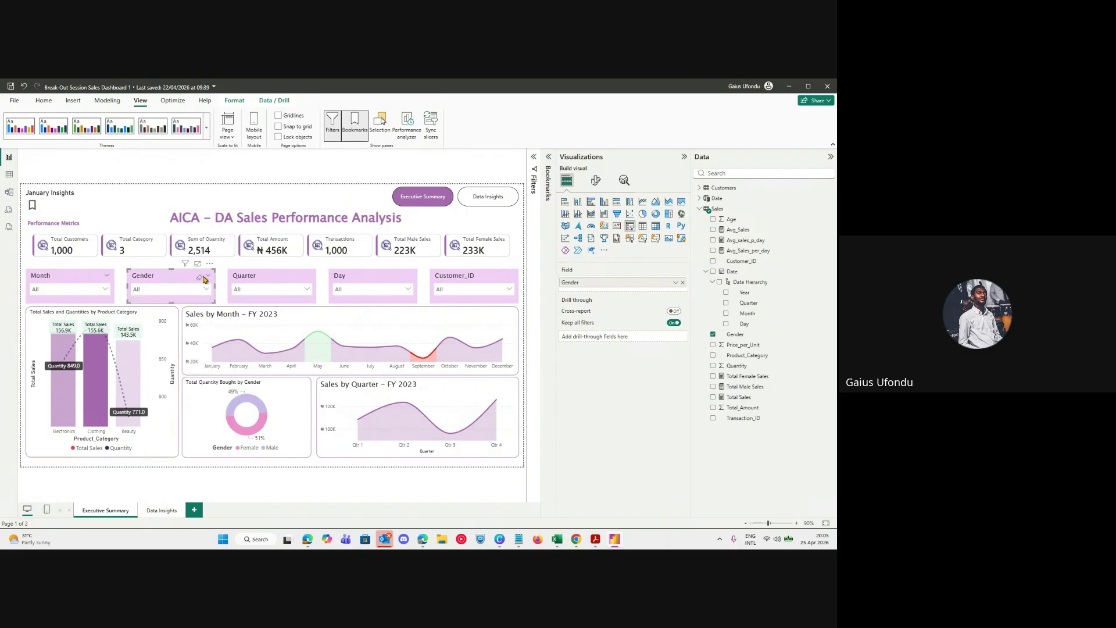
# Turn on the search option in the Month slicer.
pyautogui.click(91, 293)
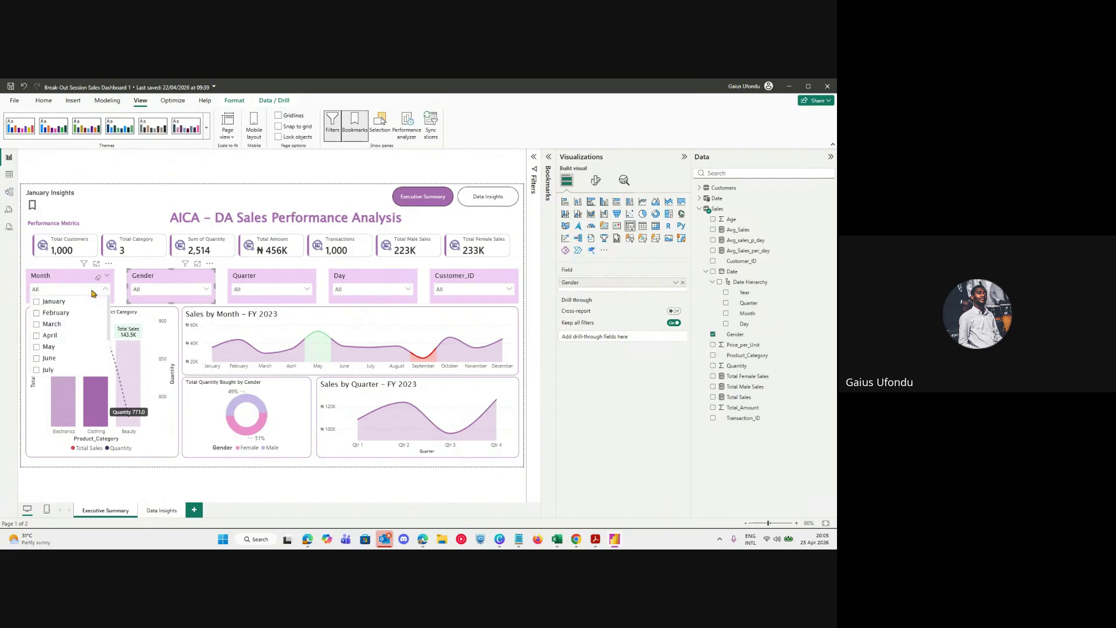
pyautogui.click(109, 263)
pyautogui.click(108, 263)
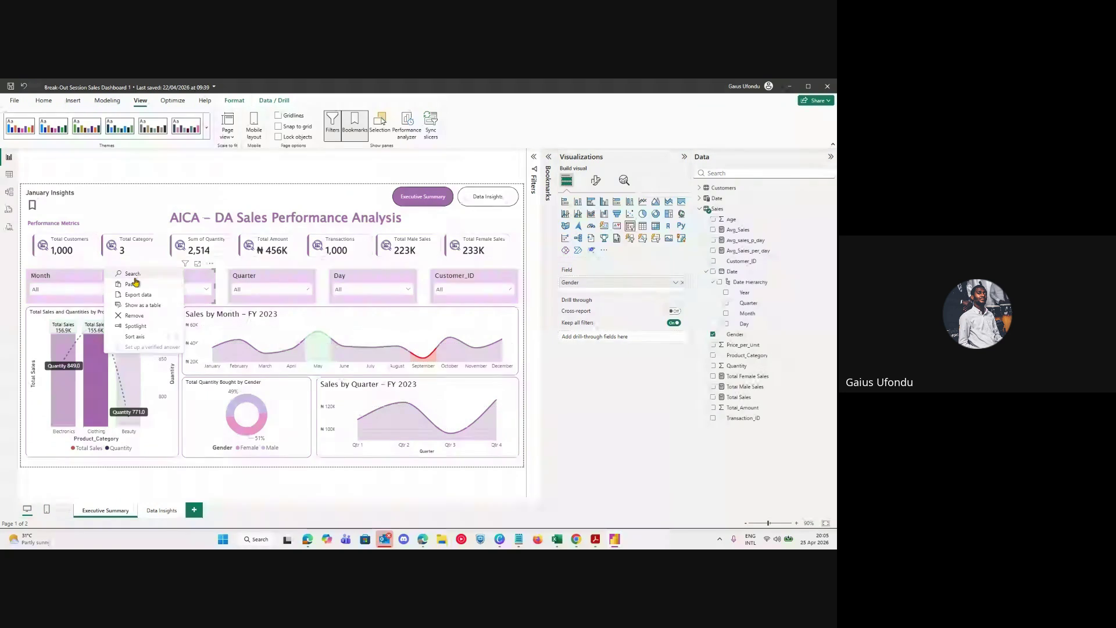
pyautogui.click(132, 274)
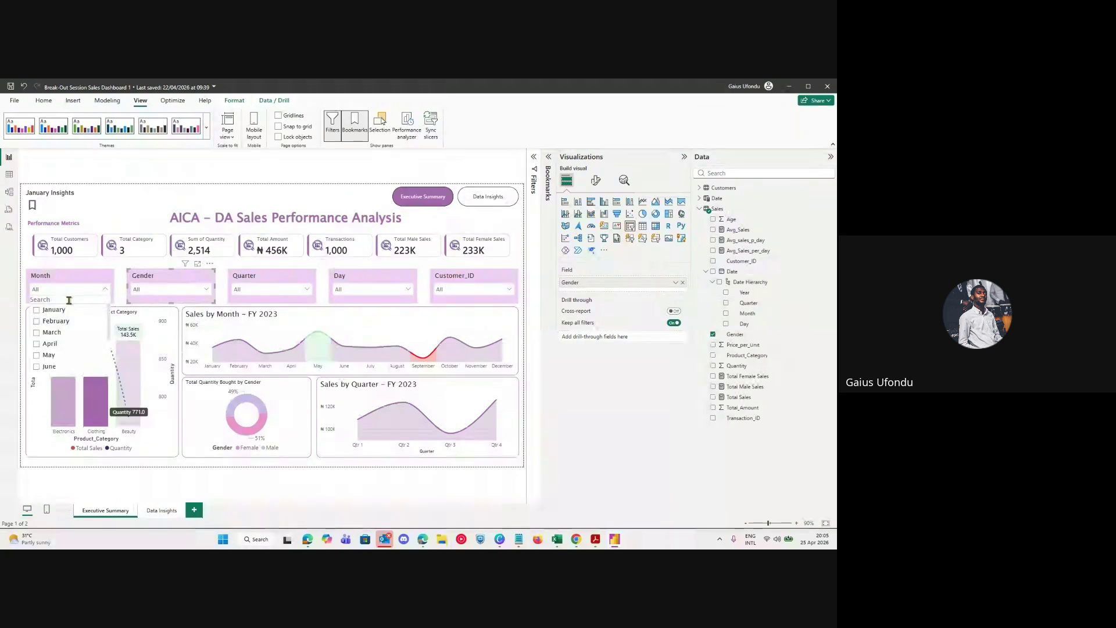
# Search the Month slicer for "Dec", filter the page to December, and clear the selection.
pyautogui.click(69, 300)
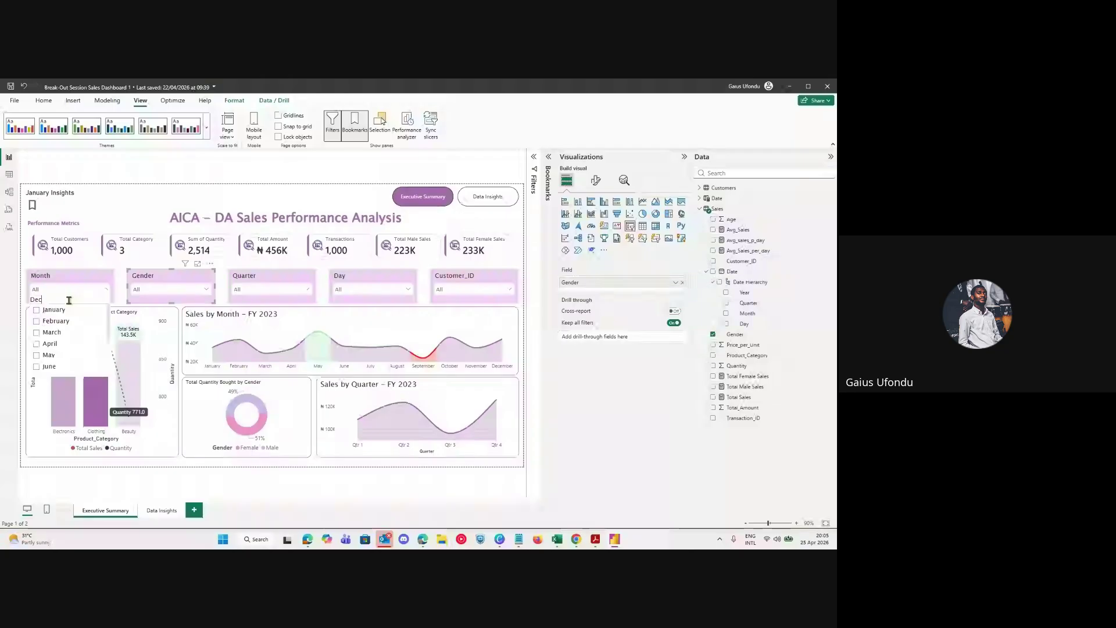
pyautogui.write('Dec')
pyautogui.click(49, 310)
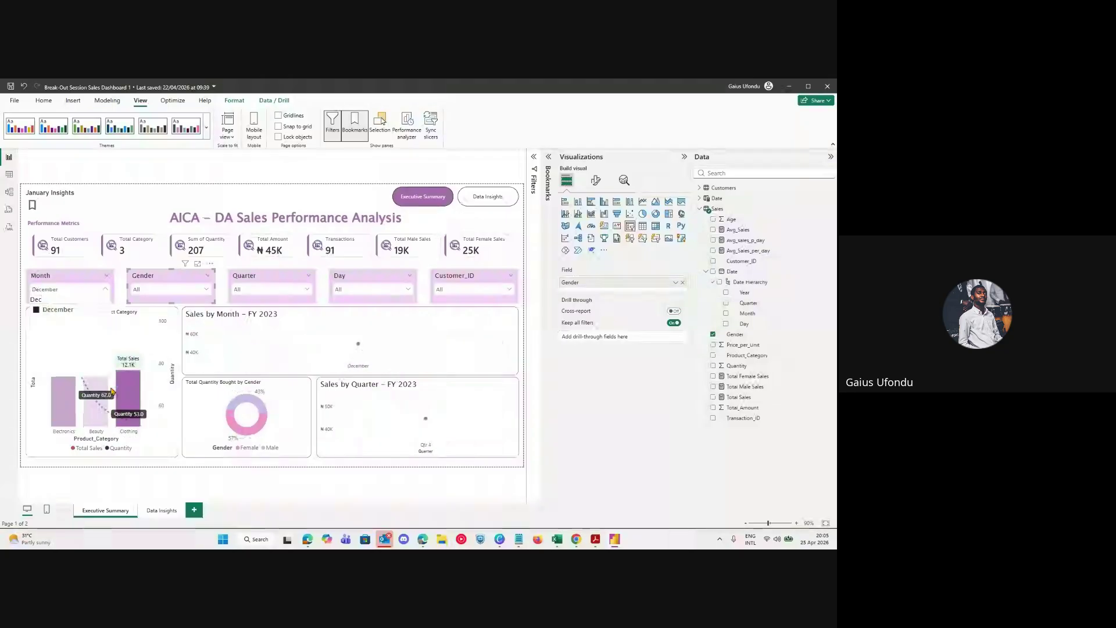
pyautogui.click(57, 310)
pyautogui.click(100, 282)
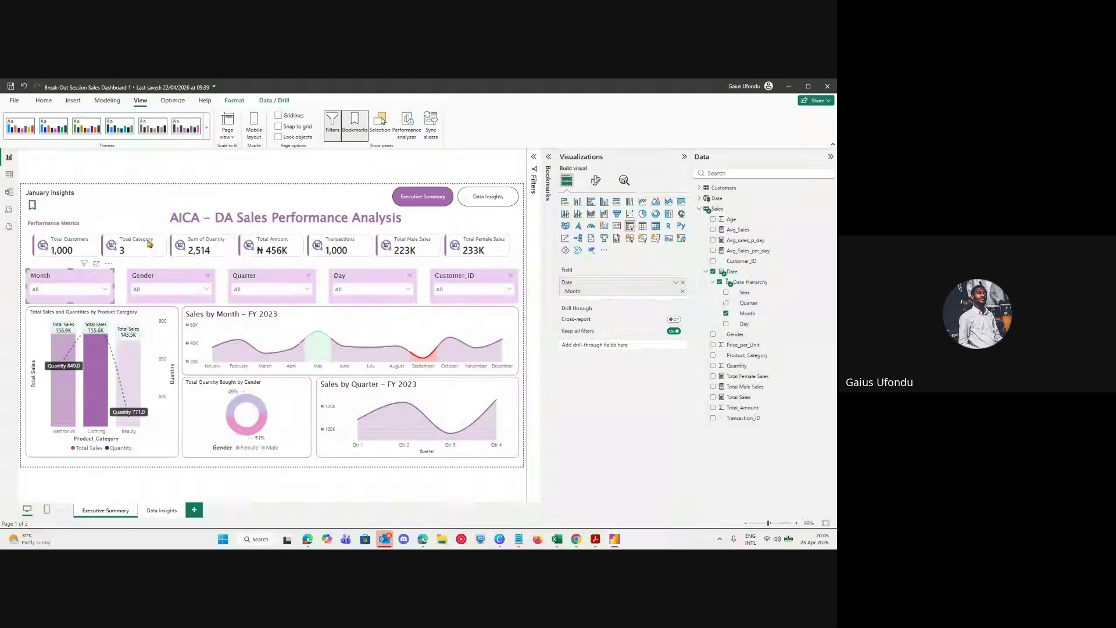
pyautogui.click(272, 101)
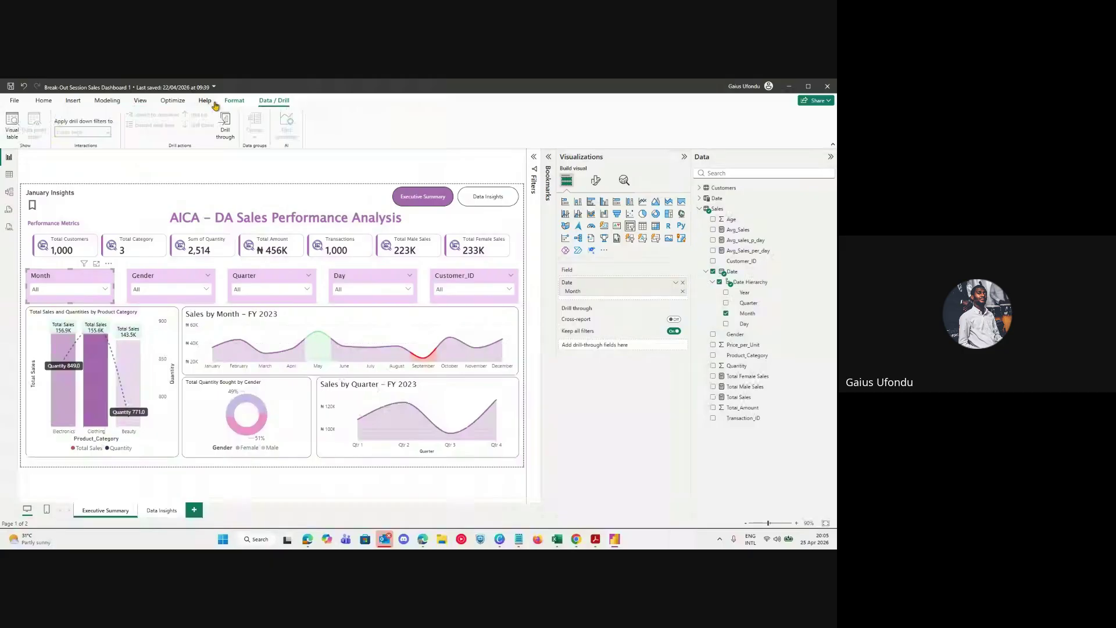
pyautogui.click(234, 100)
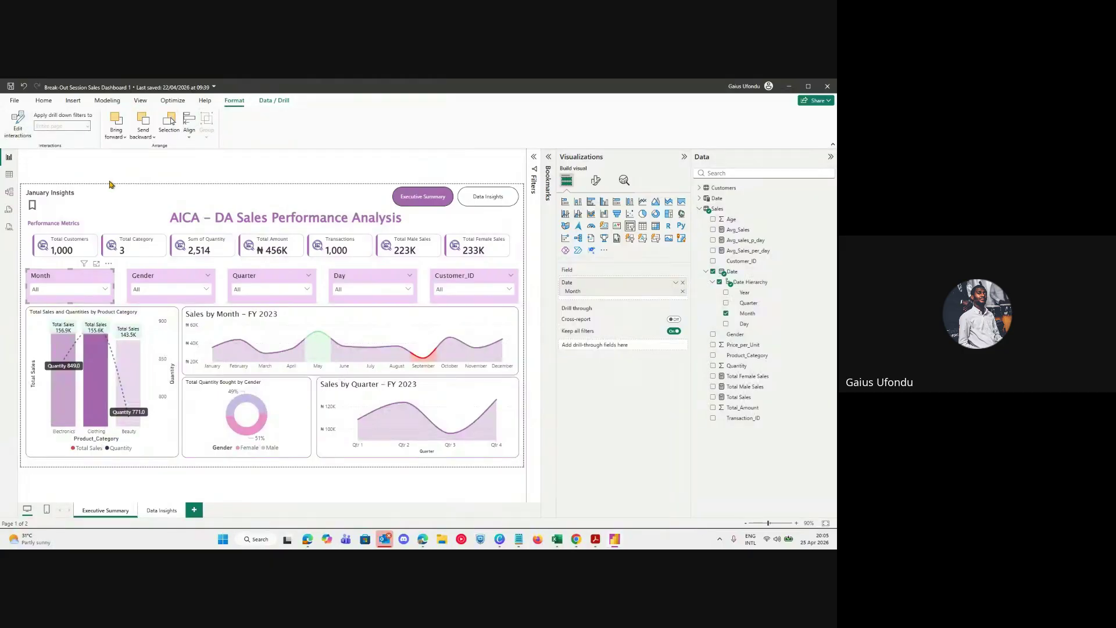
pyautogui.click(222, 216)
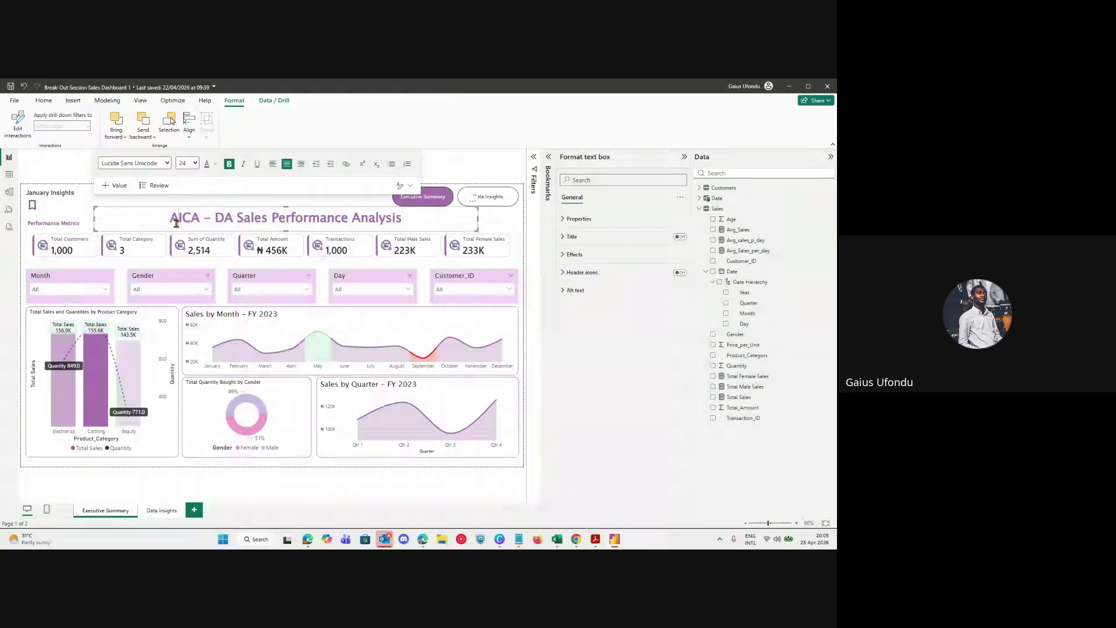
pyautogui.moveTo(184, 233); pyautogui.dragTo(180, 232)
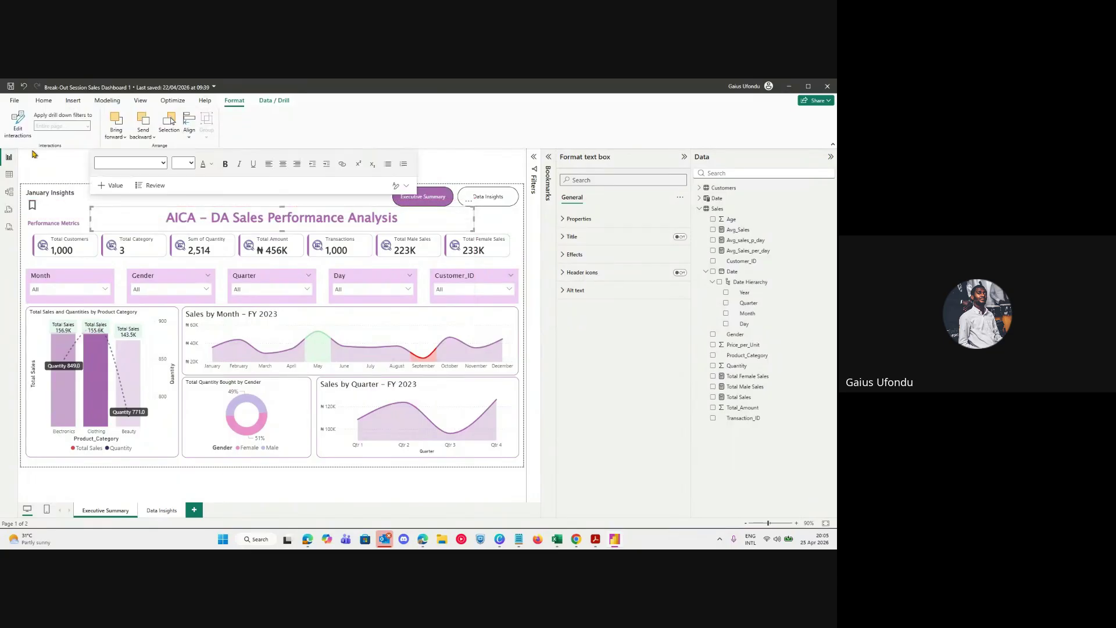
pyautogui.click(24, 86)
pyautogui.click(495, 219)
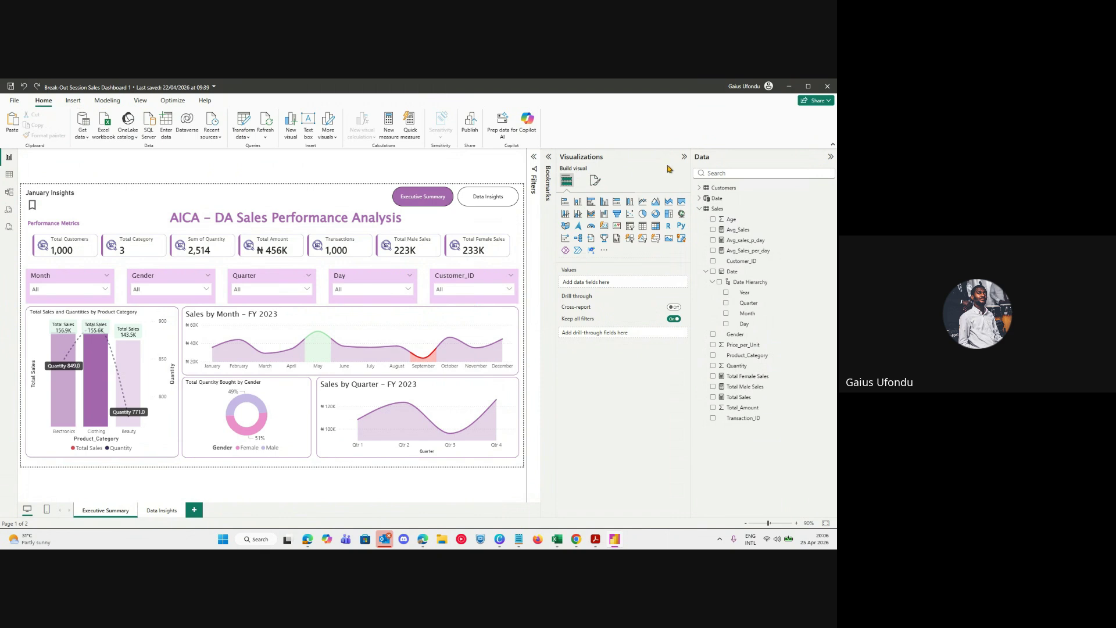
# Collapse the Visualizations pane and save the report.
pyautogui.click(685, 157)
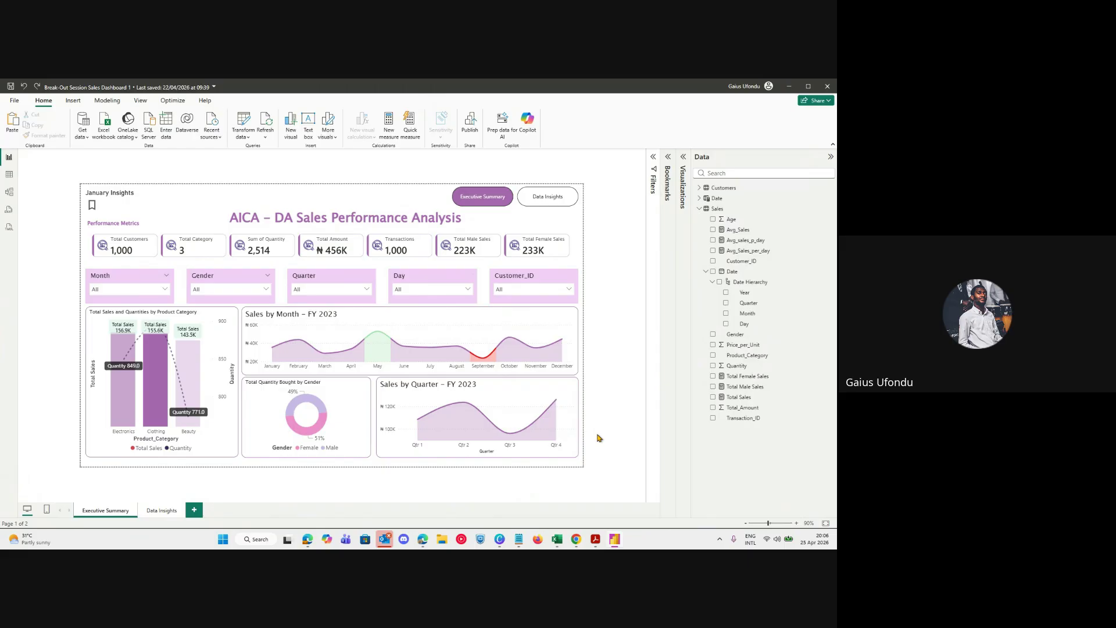
pyautogui.hotkey('ctrl', 's')
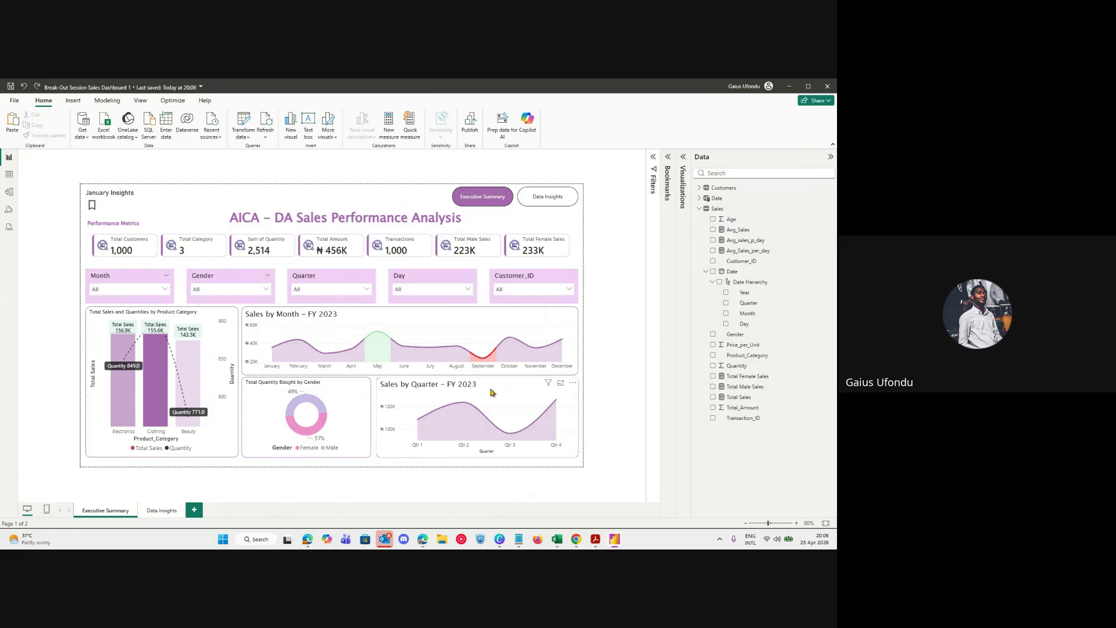
# Switch to the Google Meet call in the browser and stop presenting the screen.
pyautogui.hotkey('alt', 'Tab')
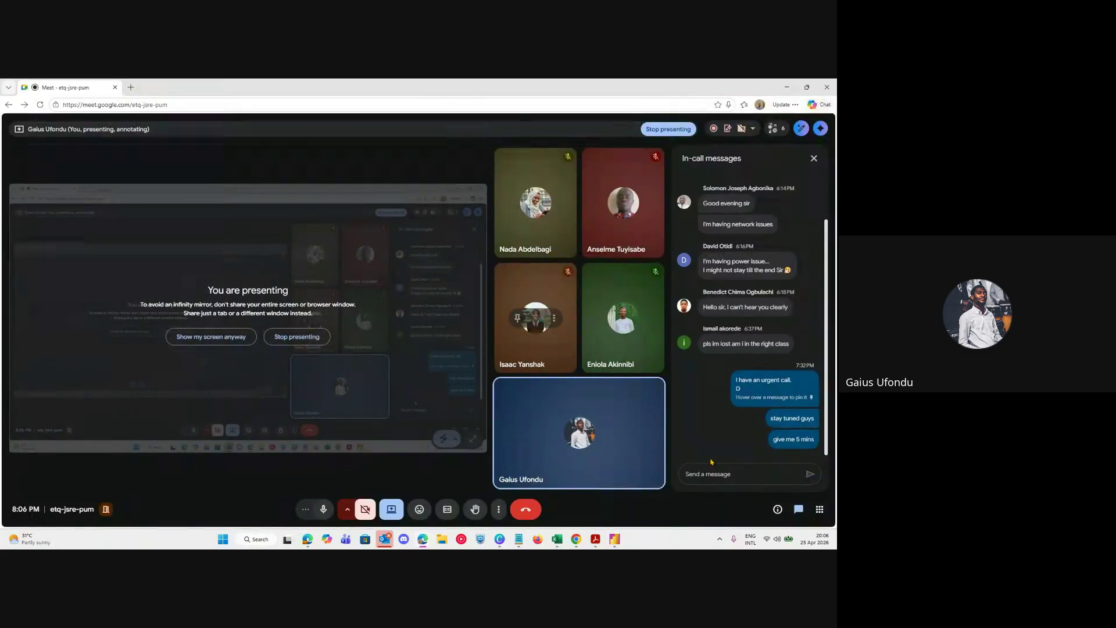
pyautogui.click(297, 337)
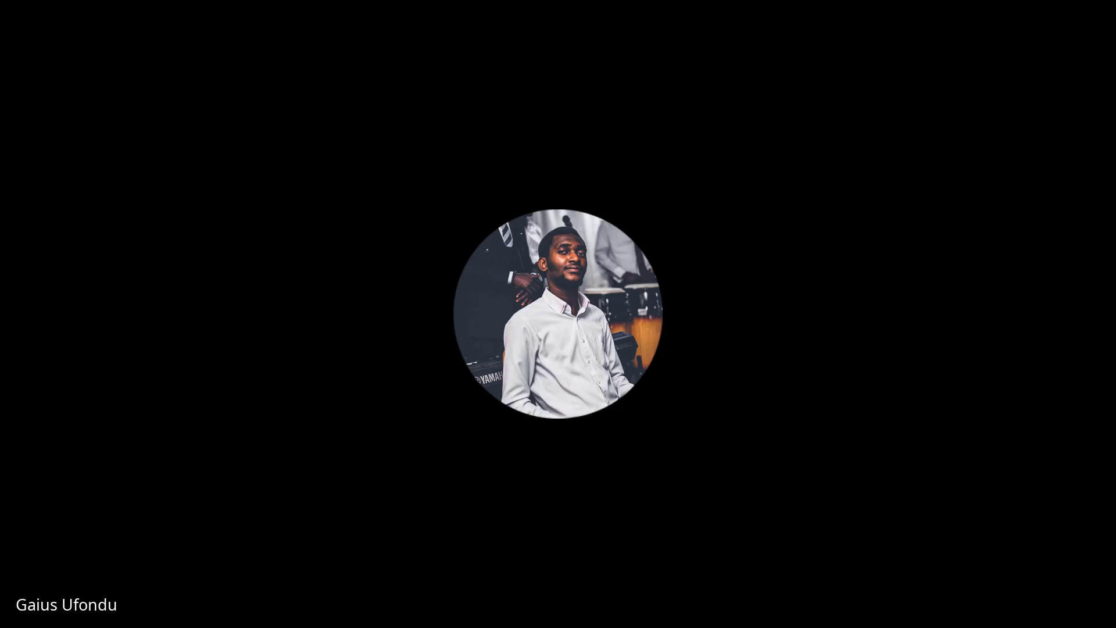